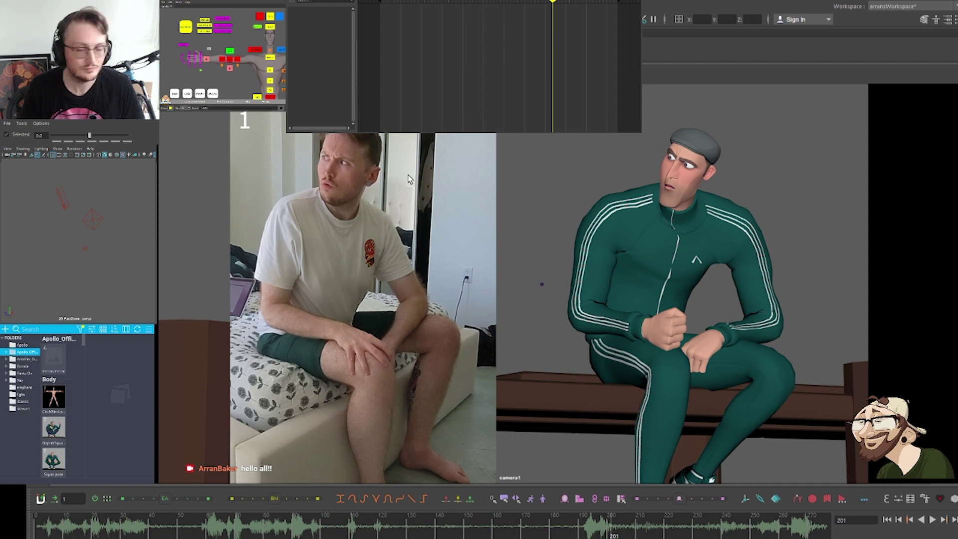
Select the neck base control and examine the seated character's poses between frames 189 and 201
{"action": "key", "text": "backslash"}
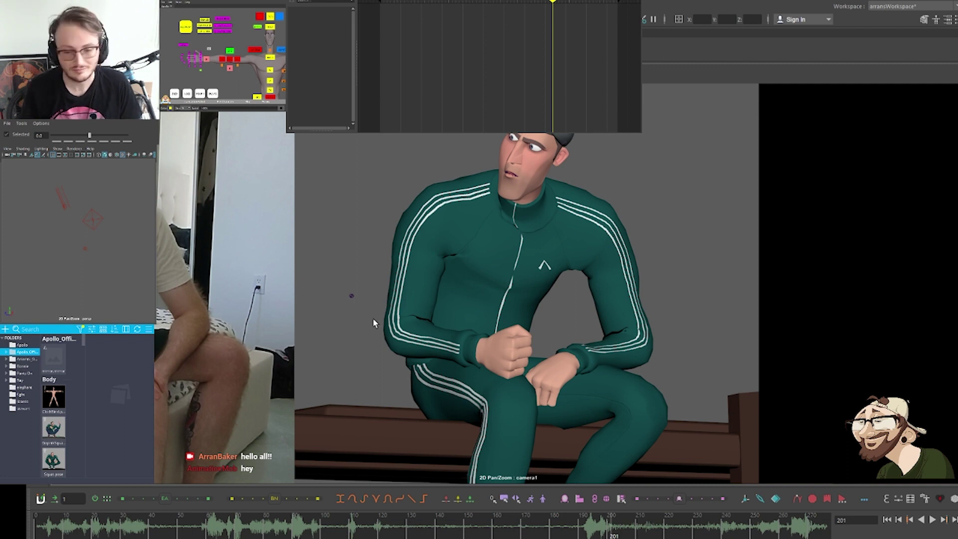
{"action": "right_click_drag", "start_coordinate": [359, 273], "coordinate": [447, 264]}
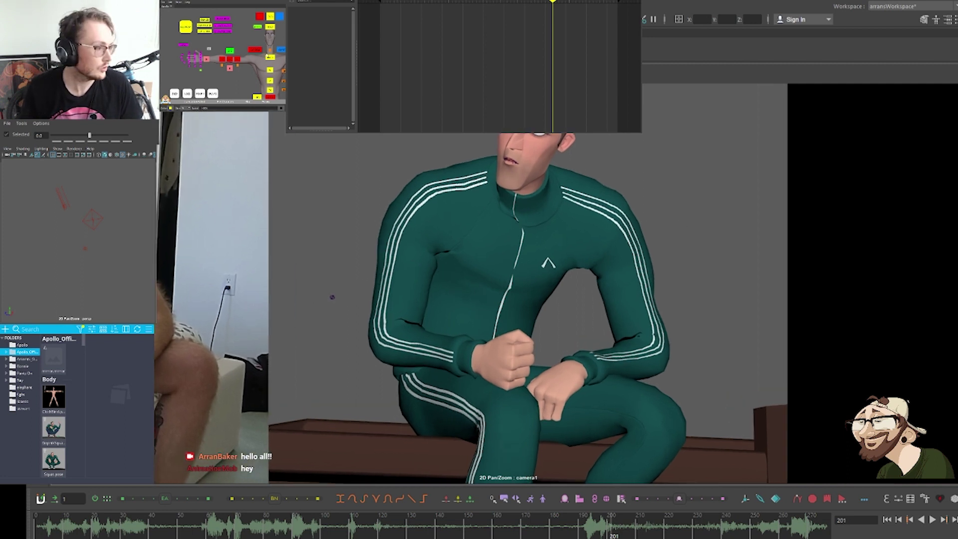
{"action": "left_click", "coordinate": [269, 56]}
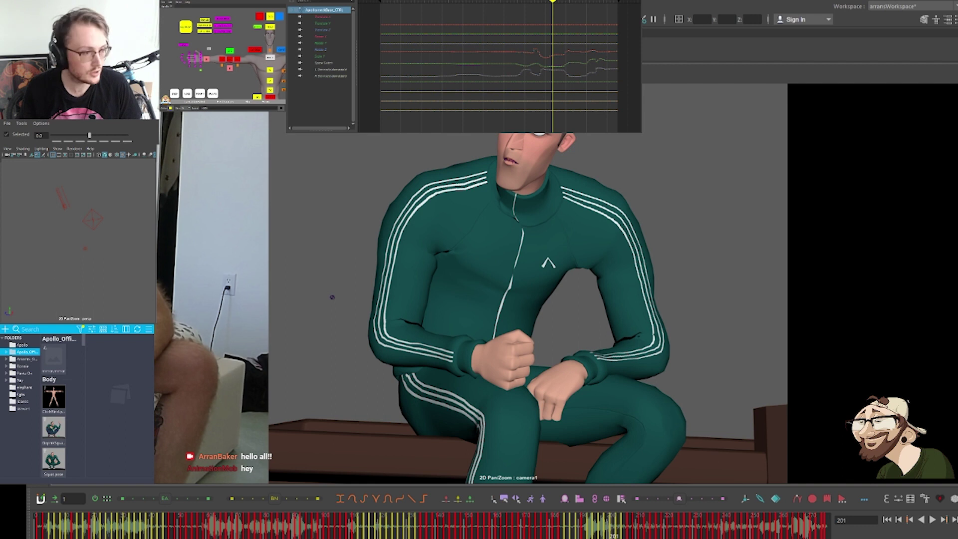
{"action": "key", "text": "comma"}
{"action": "key", "text": "comma"}
{"action": "key", "text": "comma"}
{"action": "key", "text": "comma"}
{"action": "key", "text": "comma"}
{"action": "key", "text": "comma"}
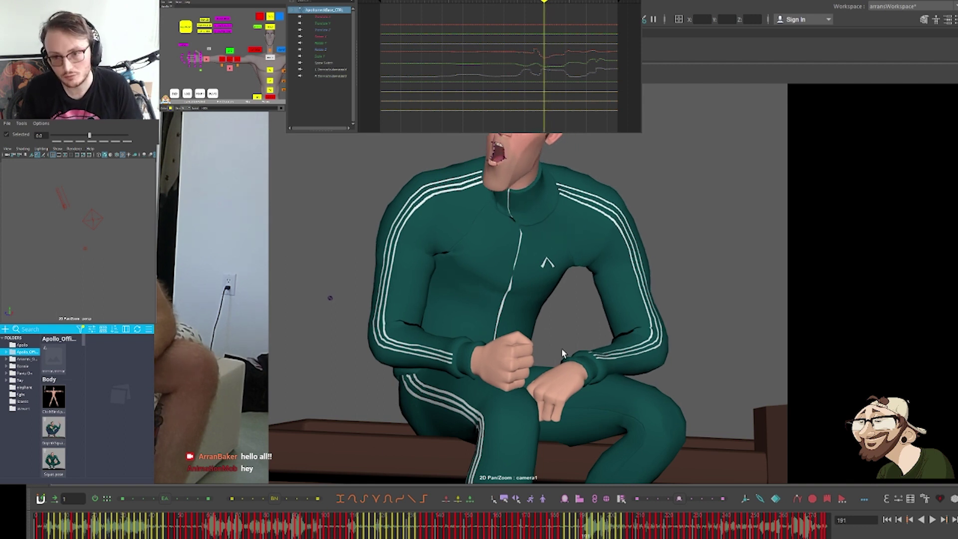
{"action": "key", "text": "period"}
{"action": "key", "text": "period"}
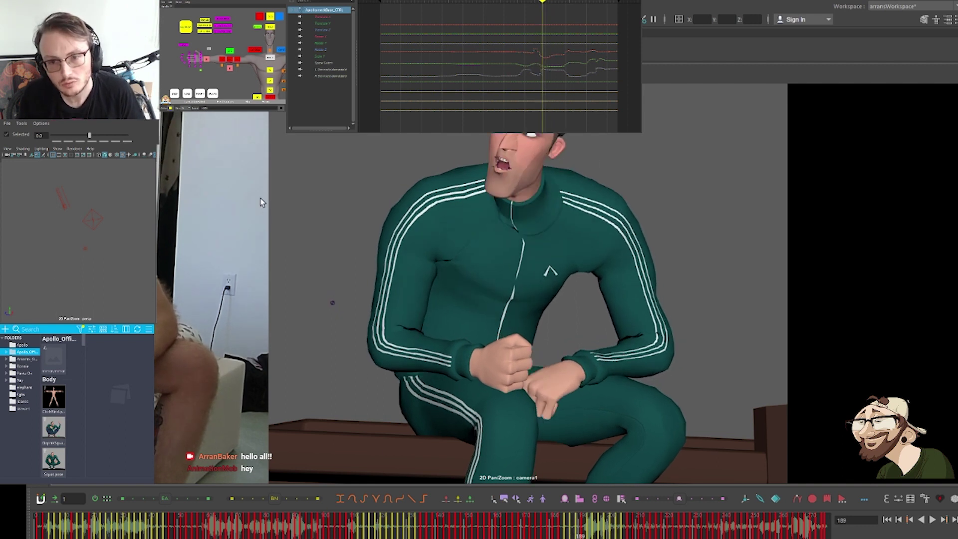
{"action": "left_click", "coordinate": [141, 75]}
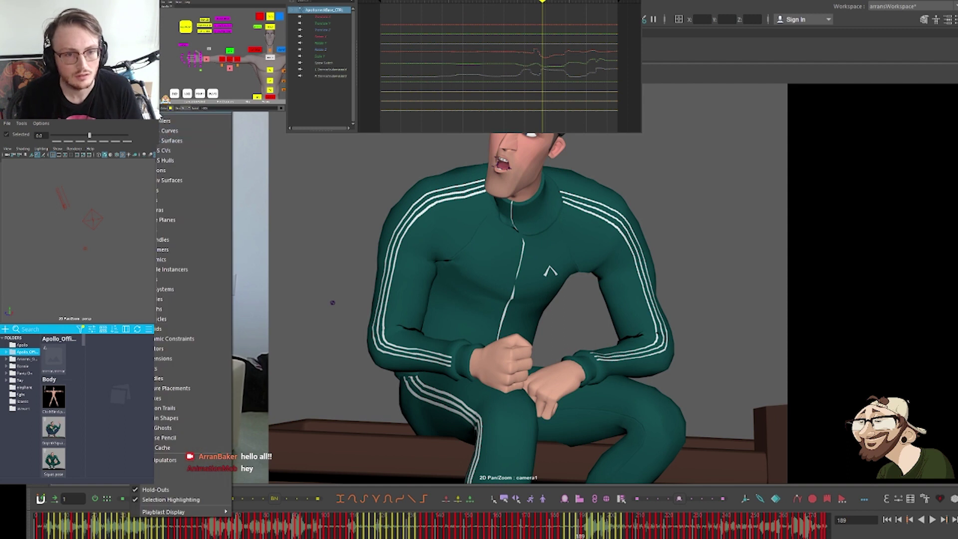
{"action": "left_click", "coordinate": [159, 112]}
{"action": "left_click", "coordinate": [141, 75]}
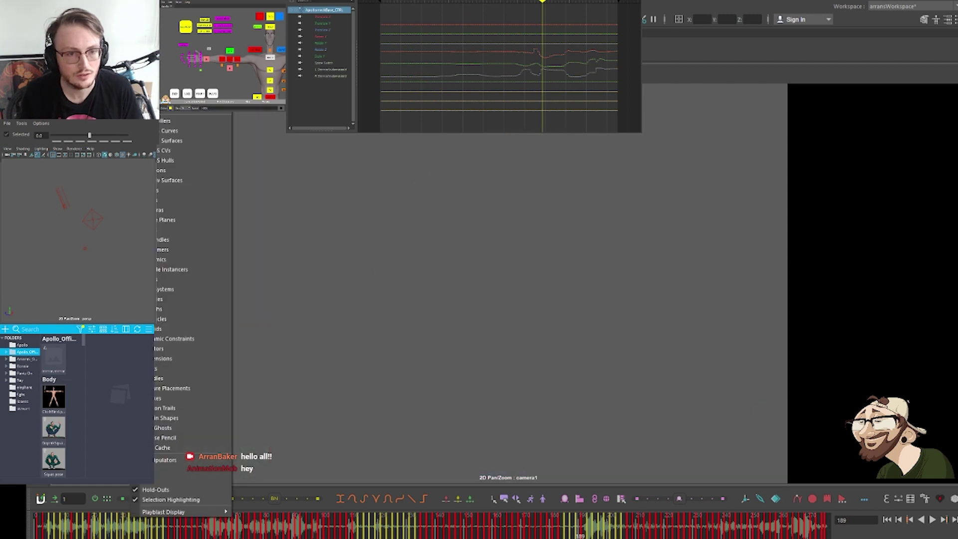
{"action": "left_click", "coordinate": [160, 132]}
{"action": "left_click", "coordinate": [160, 132]}
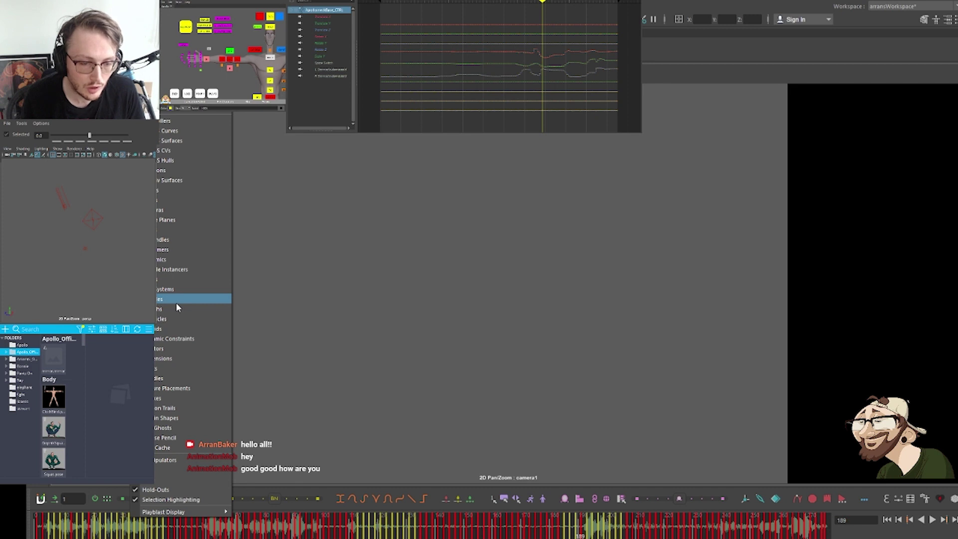
{"action": "left_click", "coordinate": [161, 172]}
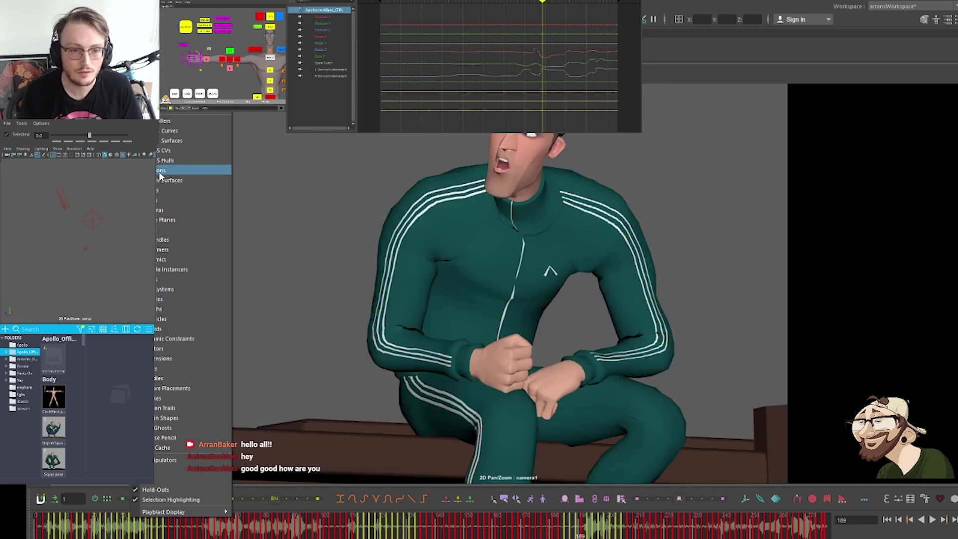
{"action": "left_click", "coordinate": [157, 220]}
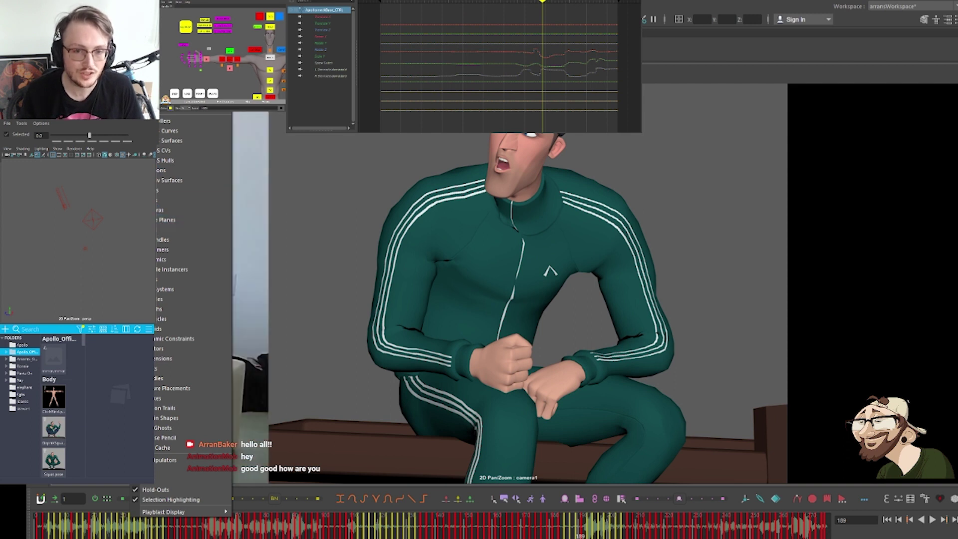
{"action": "left_click", "coordinate": [118, 231]}
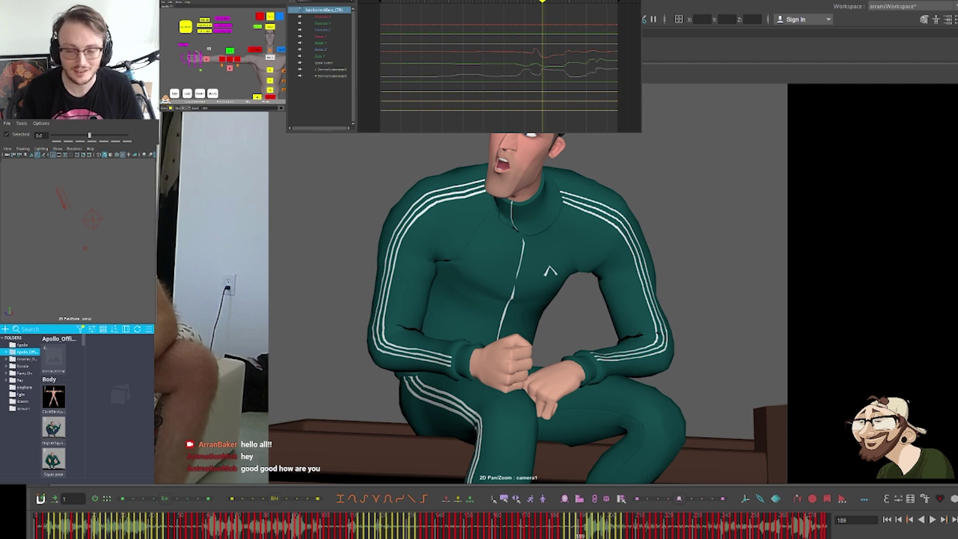
Check the upper-body and head movement frame by frame between frames 187 and 193
{"action": "key", "text": "period"}
{"action": "key", "text": "period"}
{"action": "key", "text": "period"}
{"action": "key", "text": "period"}
{"action": "key", "text": "period"}
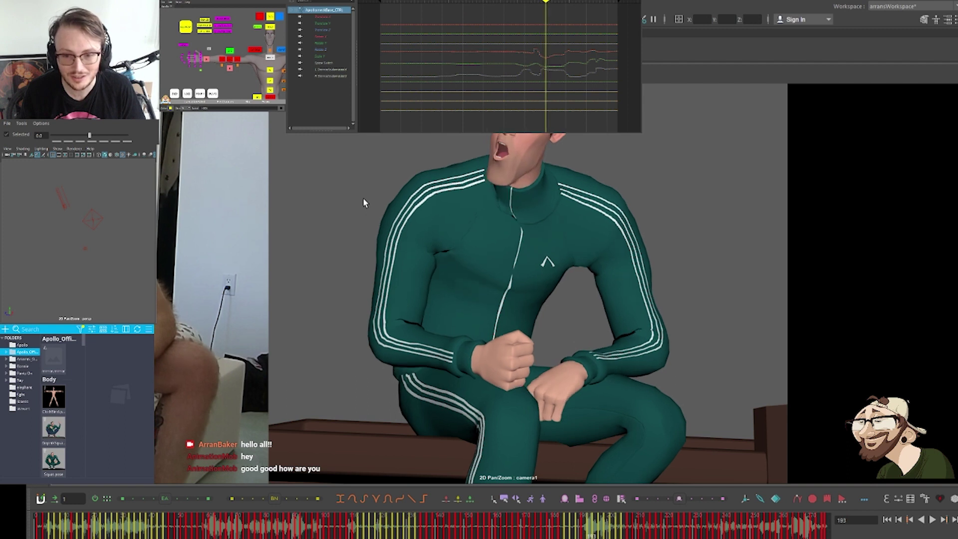
{"action": "key", "text": "comma"}
{"action": "key", "text": "comma"}
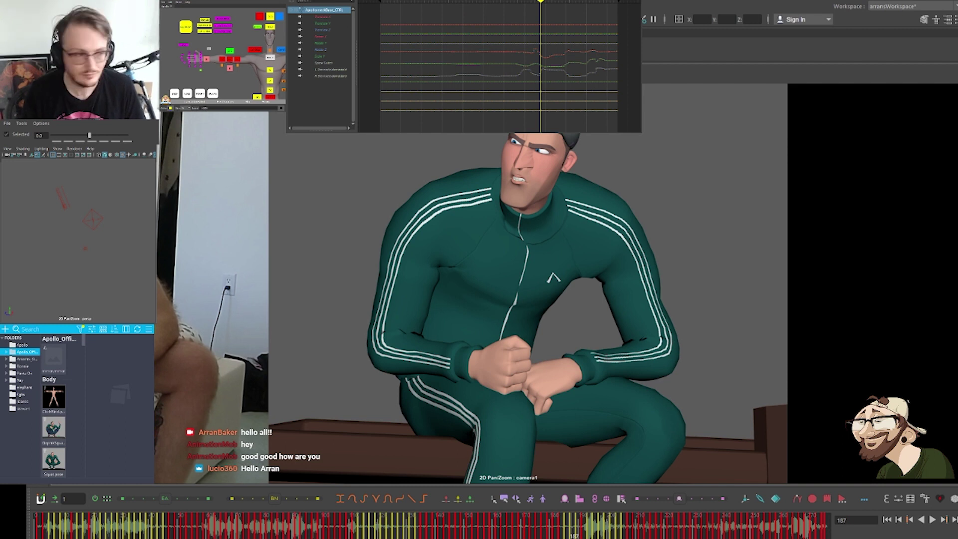
Select the body control and step back and forth through frames 177 to 199 to examine the torso's movement
{"action": "left_click", "coordinate": [269, 97]}
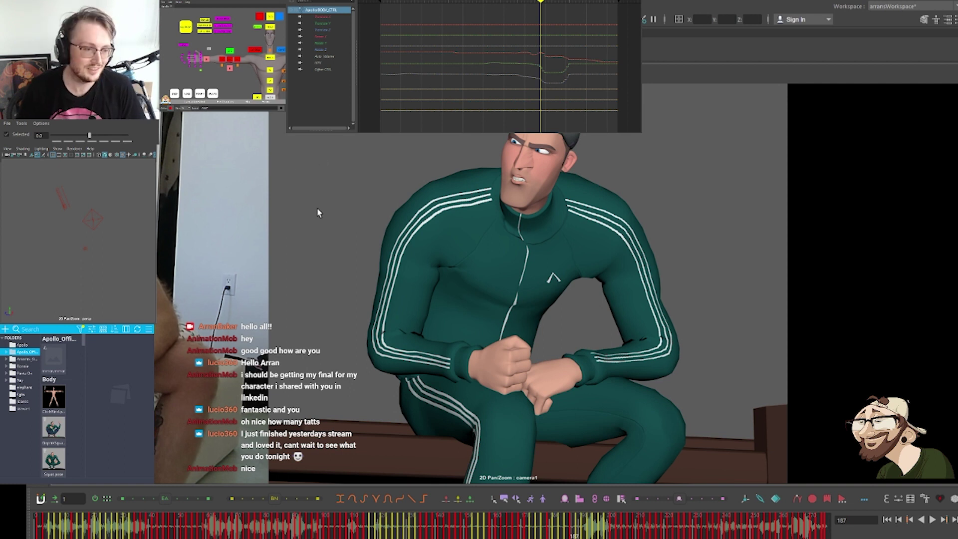
{"action": "key", "text": "period"}
{"action": "key", "text": "period"}
{"action": "key", "text": "period"}
{"action": "key", "text": "period"}
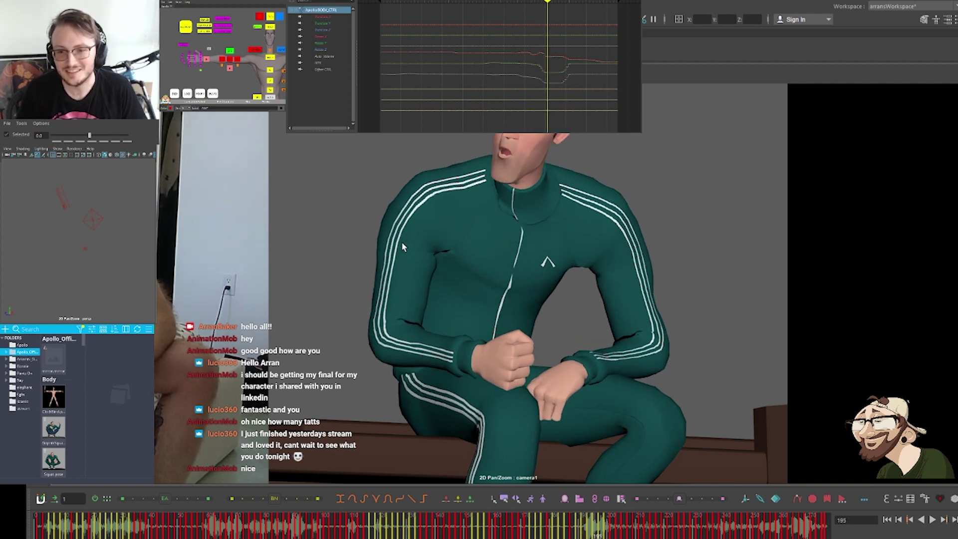
{"action": "key", "text": "period"}
{"action": "key", "text": "period"}
{"action": "key", "text": "period"}
{"action": "key", "text": "period"}
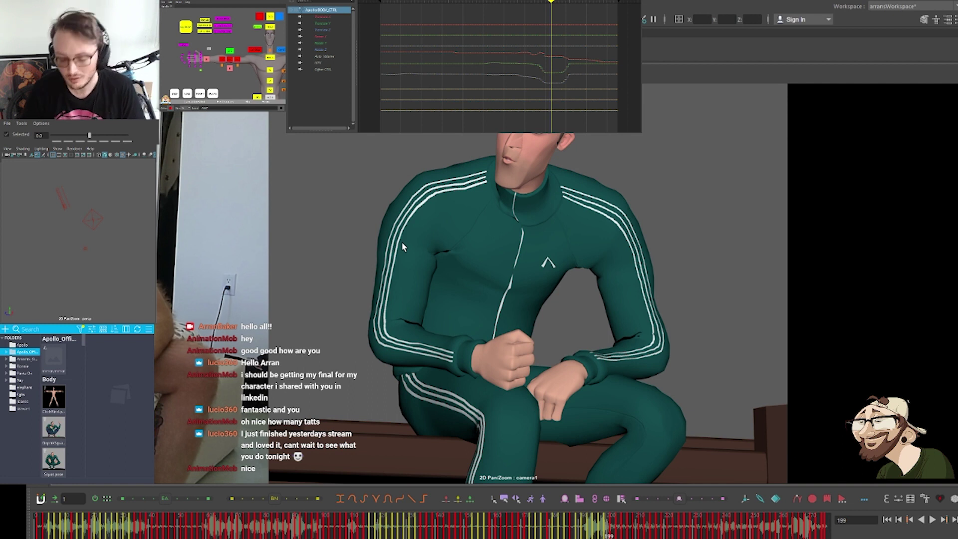
{"action": "key", "text": "comma"}
{"action": "key", "text": "comma"}
{"action": "key", "text": "comma"}
{"action": "key", "text": "comma"}
{"action": "key", "text": "comma"}
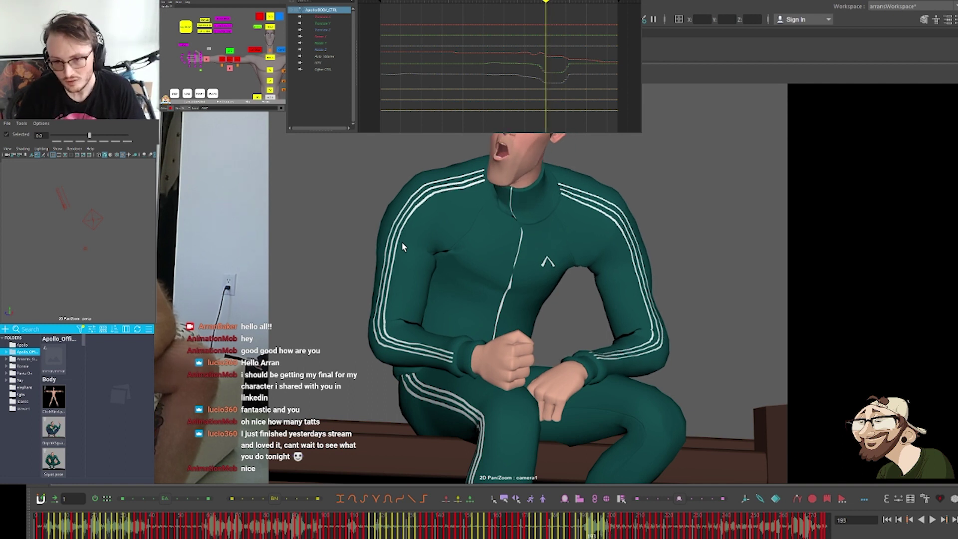
{"action": "key", "text": "comma"}
{"action": "key", "text": "comma"}
{"action": "key", "text": "comma"}
{"action": "key", "text": "comma"}
{"action": "key", "text": "comma"}
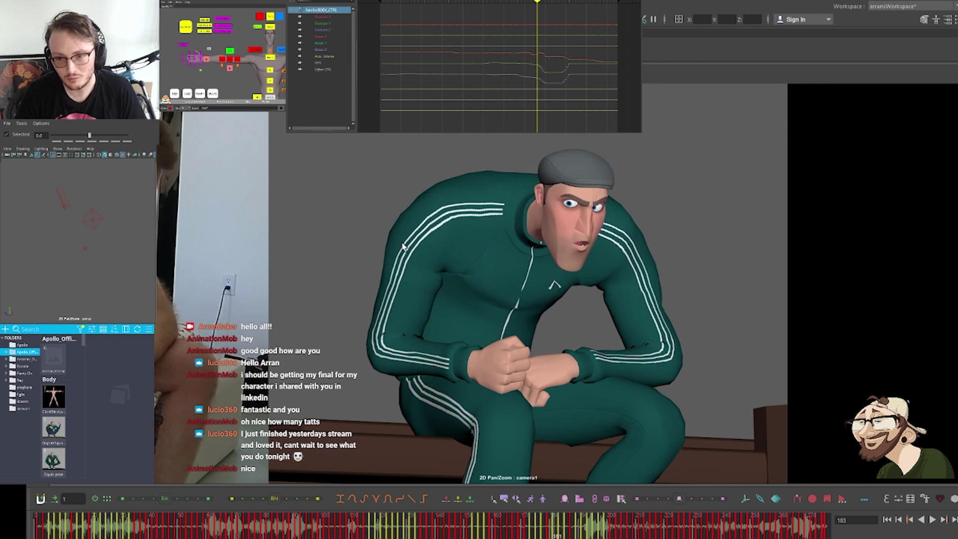
{"action": "key", "text": "comma"}
{"action": "key", "text": "comma"}
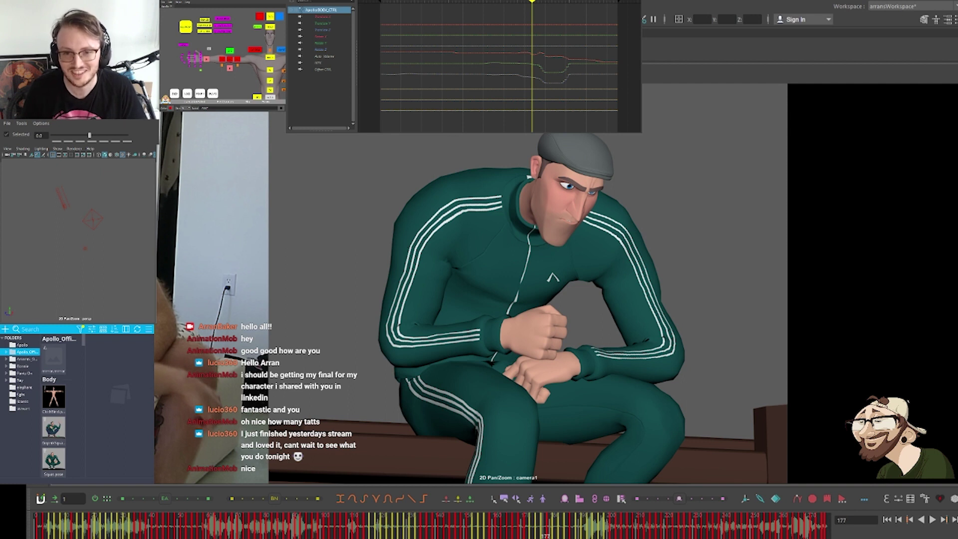
{"action": "key", "text": "period"}
{"action": "key", "text": "period"}
{"action": "key", "text": "period"}
{"action": "key", "text": "period"}
{"action": "key", "text": "period"}
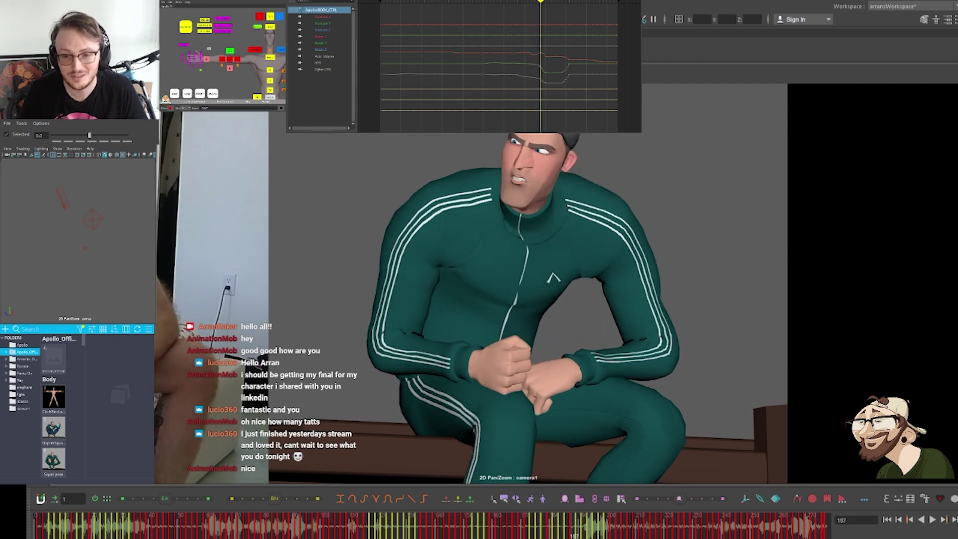
{"action": "key", "text": "period"}
{"action": "key", "text": "period"}
{"action": "key", "text": "period"}
{"action": "key", "text": "period"}
{"action": "key", "text": "period"}
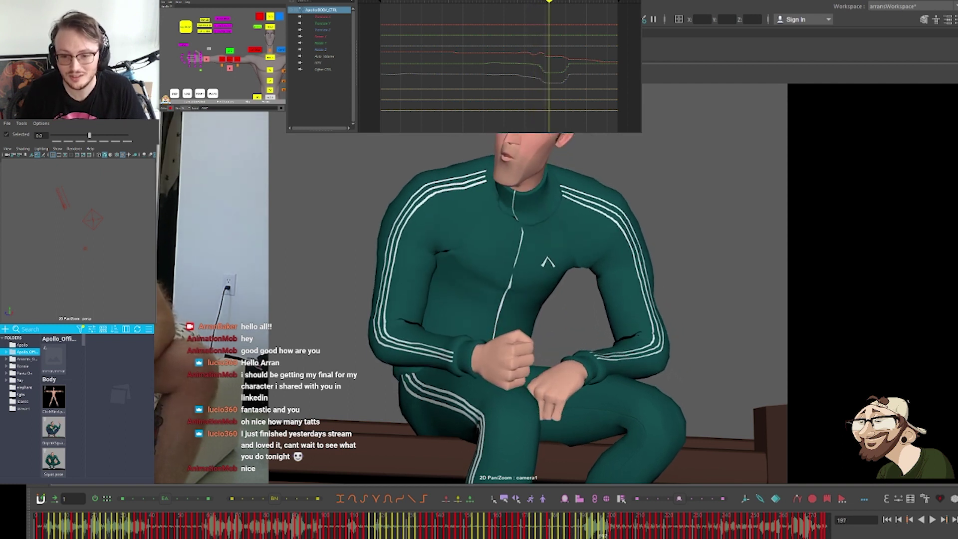
{"action": "key", "text": "comma"}
{"action": "key", "text": "comma"}
{"action": "key", "text": "comma"}
{"action": "key", "text": "comma"}
{"action": "key", "text": "comma"}
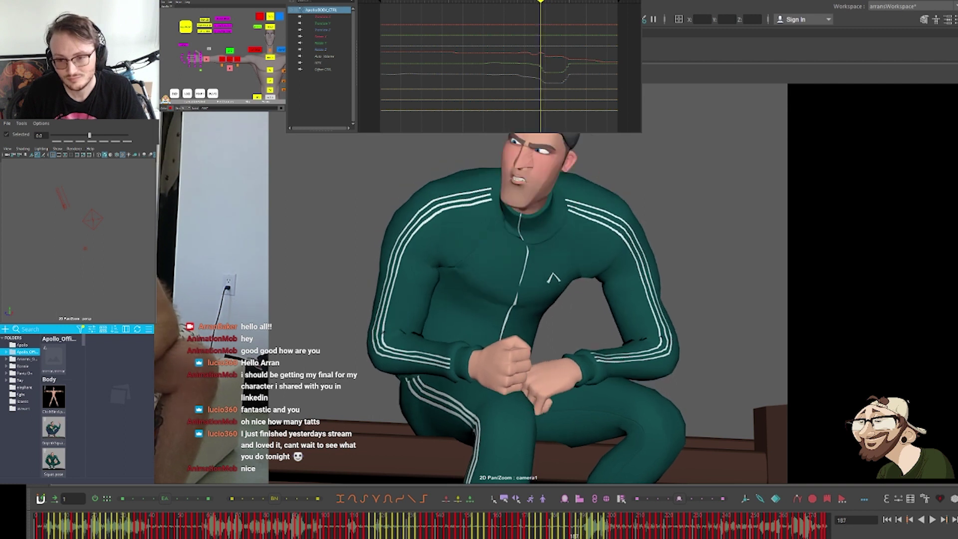
{"action": "key", "text": "period"}
{"action": "key", "text": "period"}
{"action": "key", "text": "period"}
{"action": "key", "text": "period"}
{"action": "key", "text": "period"}
{"action": "key", "text": "period"}
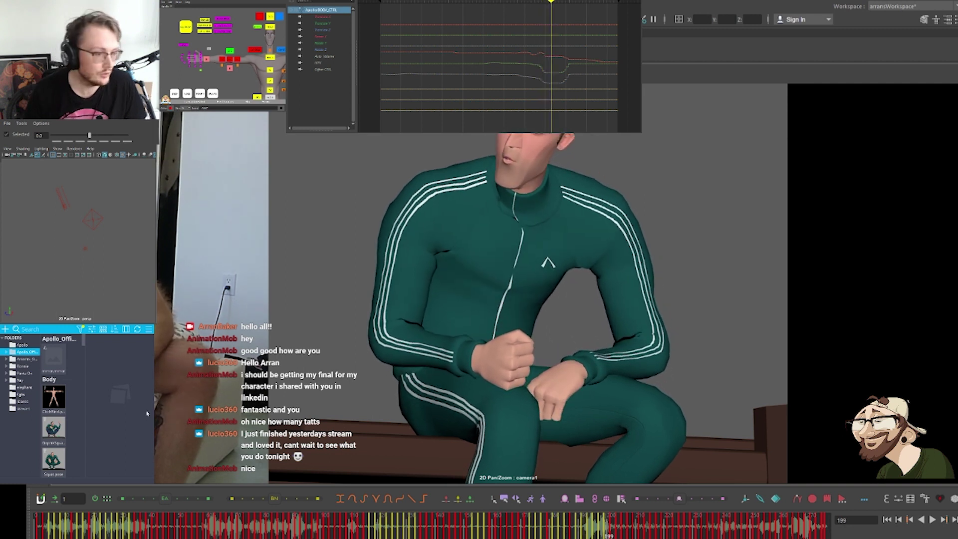
Select the neck base control and examine the head's motion up close around frames 189 to 199
{"action": "left_click", "coordinate": [442, 222]}
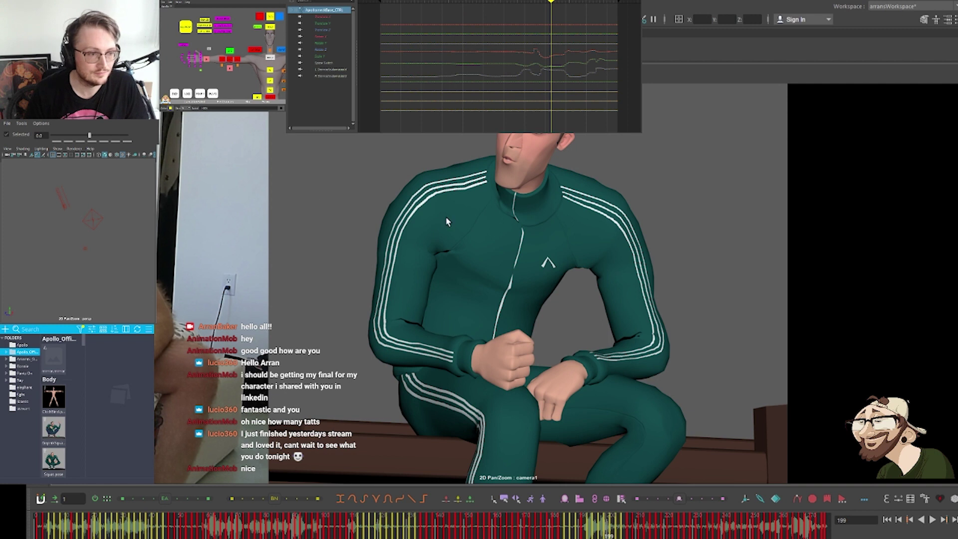
{"action": "right_click_drag", "start_coordinate": [485, 216], "coordinate": [563, 214]}
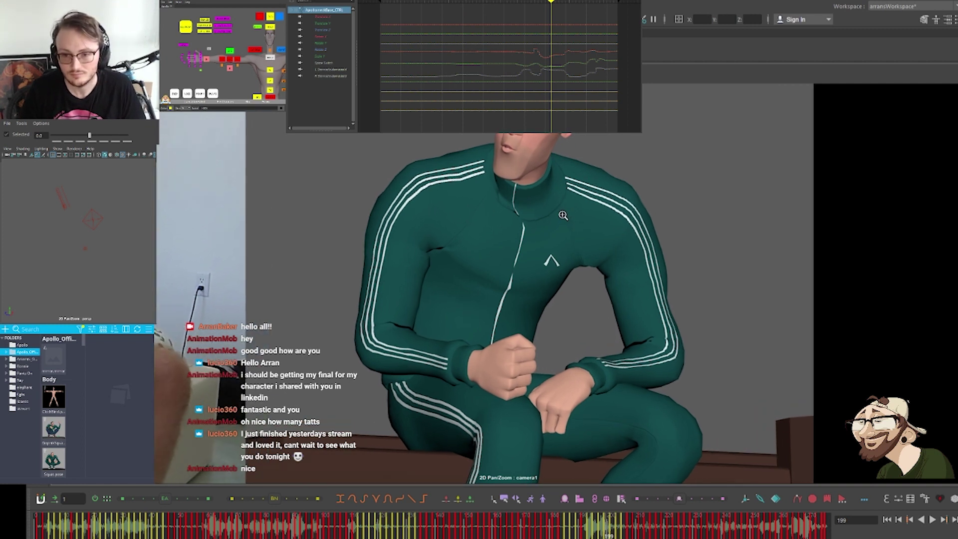
{"action": "middle_click_drag", "start_coordinate": [593, 202], "coordinate": [498, 321]}
{"action": "right_click_drag", "start_coordinate": [498, 321], "coordinate": [620, 276]}
{"action": "middle_click_drag", "start_coordinate": [398, 289], "coordinate": [443, 298]}
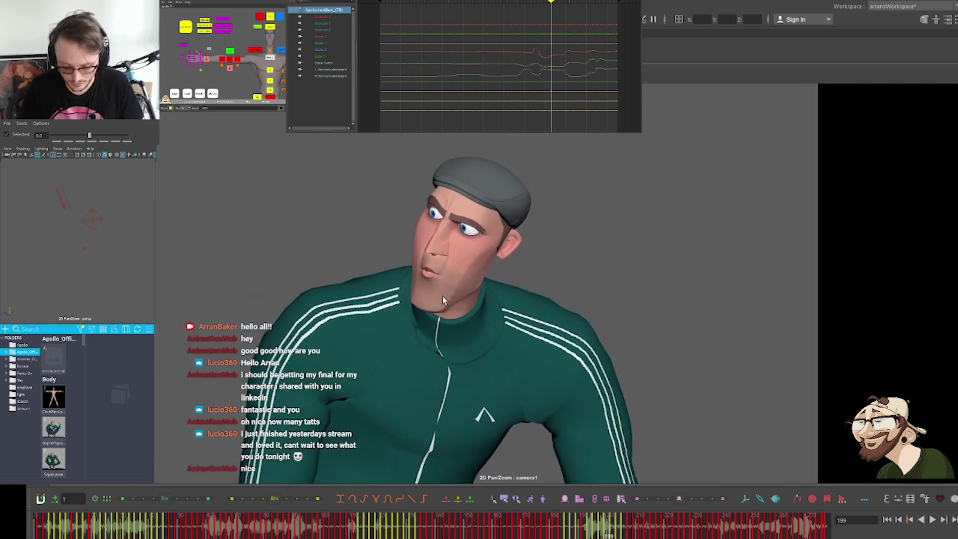
{"action": "key", "text": "comma"}
{"action": "key", "text": "comma"}
{"action": "key", "text": "comma"}
{"action": "key", "text": "comma"}
{"action": "key", "text": "comma"}
{"action": "key", "text": "comma"}
{"action": "key", "text": "comma"}
{"action": "key", "text": "period"}
{"action": "key", "text": "period"}
{"action": "key", "text": "period"}
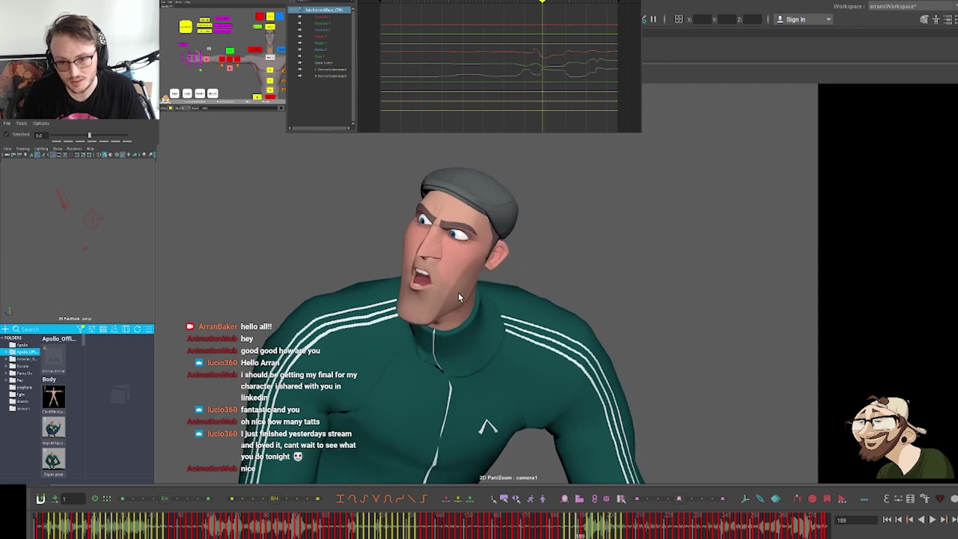
{"action": "key", "text": "period"}
{"action": "key", "text": "period"}
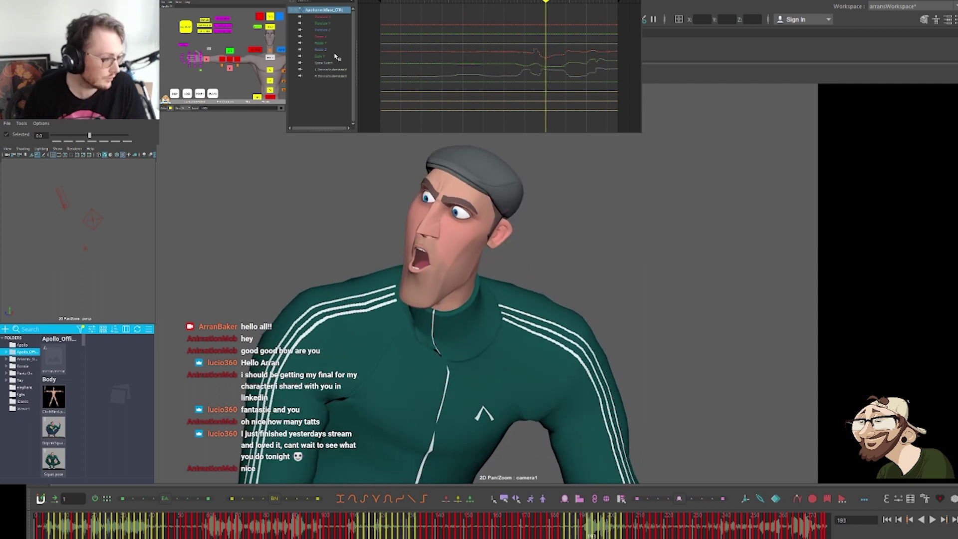
Isolate the neck base control's Rotate Z curve and frame its keys around frame 193
{"action": "left_click", "coordinate": [333, 31]}
{"action": "left_click", "coordinate": [322, 50]}
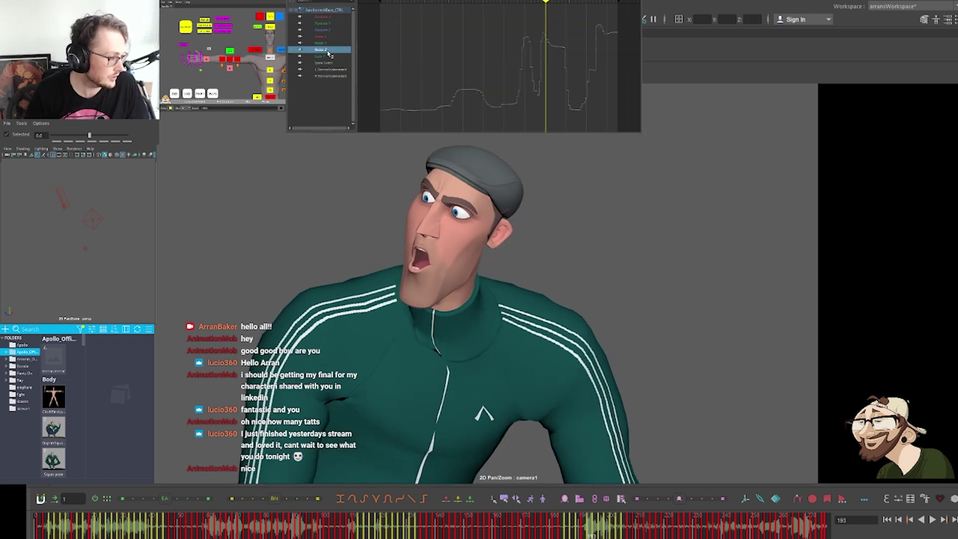
{"action": "left_click_drag", "start_coordinate": [539, 26], "coordinate": [580, 66]}
{"action": "key", "text": "f"}
{"action": "left_click", "coordinate": [514, 69]}
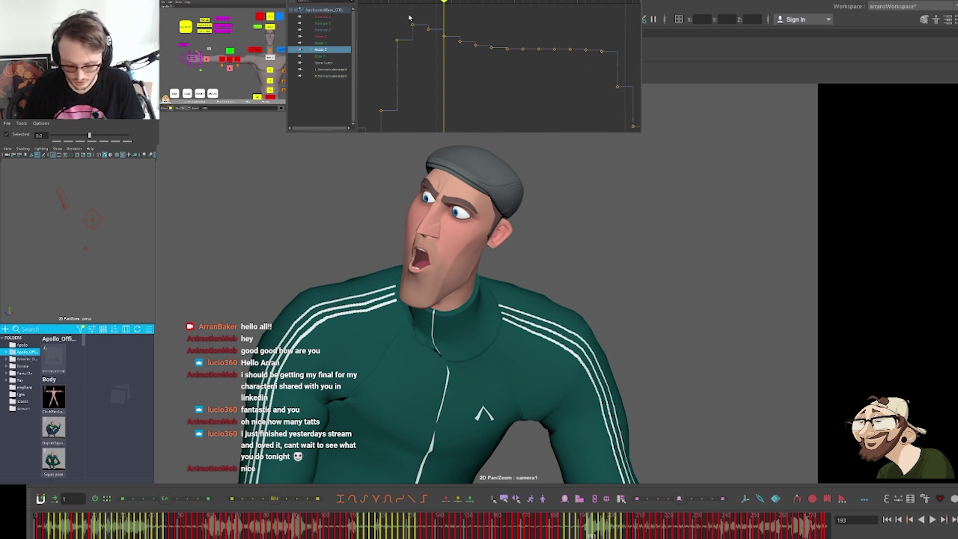
Lower the Rotate Z key at frame 189 slightly and reduce the values of the following keys from frame 191 to about 203
{"action": "key", "text": "comma"}
{"action": "key", "text": "comma"}
{"action": "key", "text": "comma"}
{"action": "key", "text": "comma"}
{"action": "key", "text": "period"}
{"action": "key", "text": "period"}
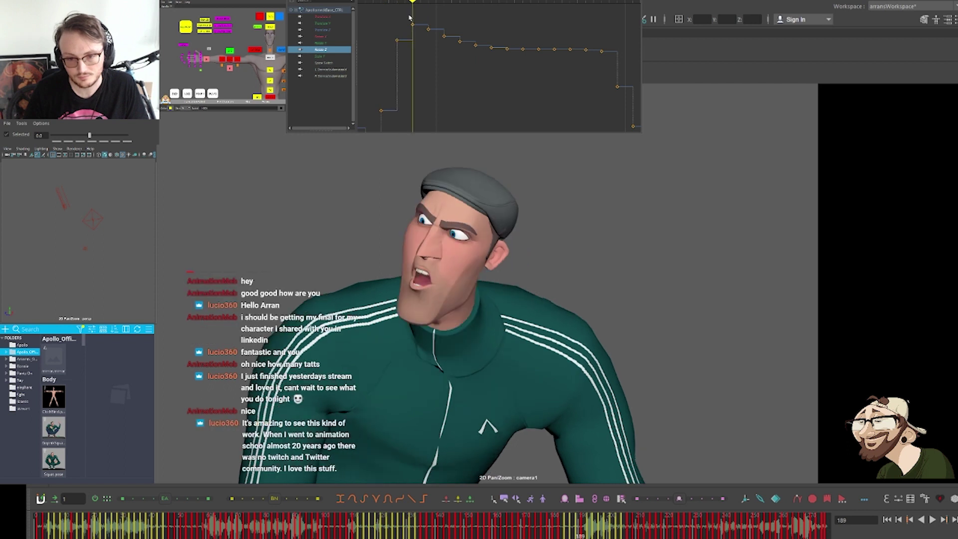
{"action": "key", "text": "period"}
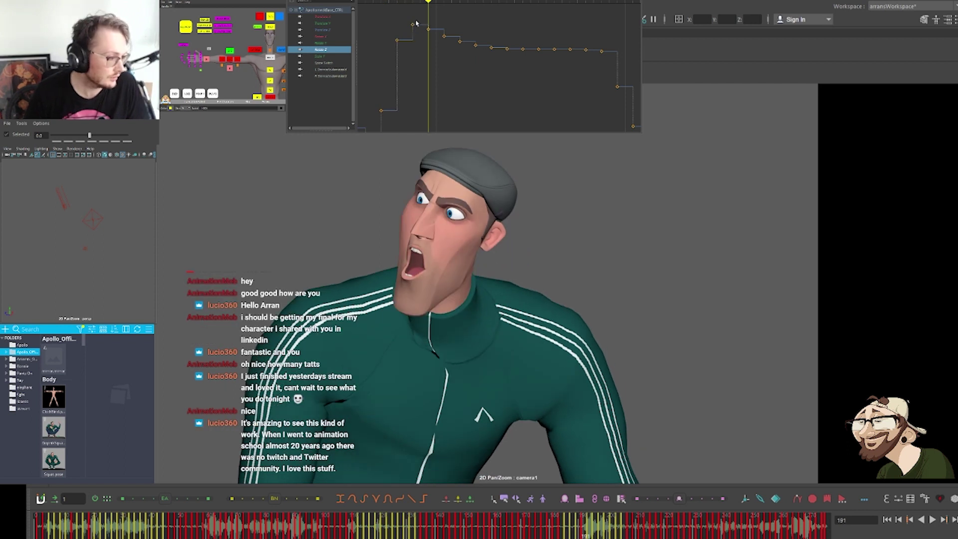
{"action": "left_click_drag", "start_coordinate": [406, 19], "coordinate": [419, 35]}
{"action": "middle_click_drag", "start_coordinate": [418, 35], "coordinate": [418, 39], "text": "shift"}
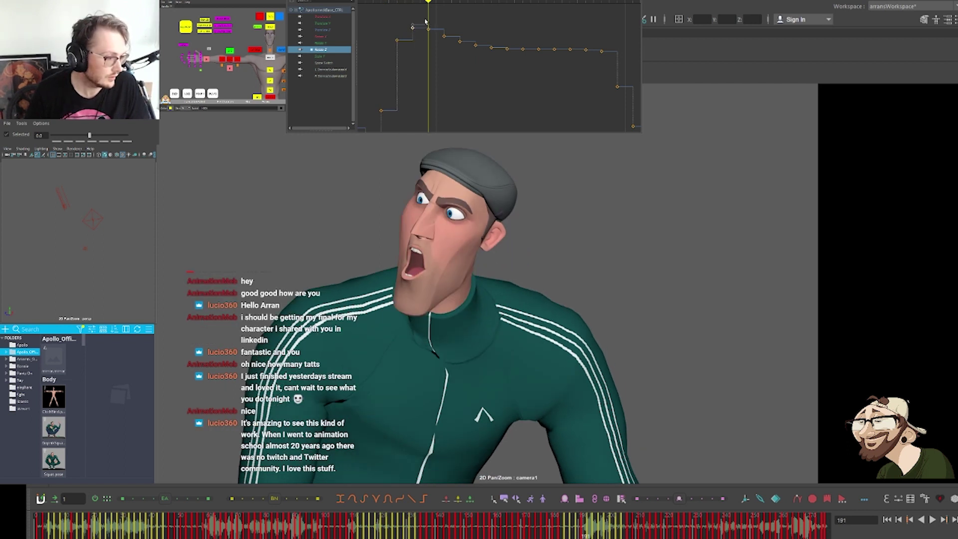
{"action": "left_click_drag", "start_coordinate": [426, 21], "coordinate": [529, 61]}
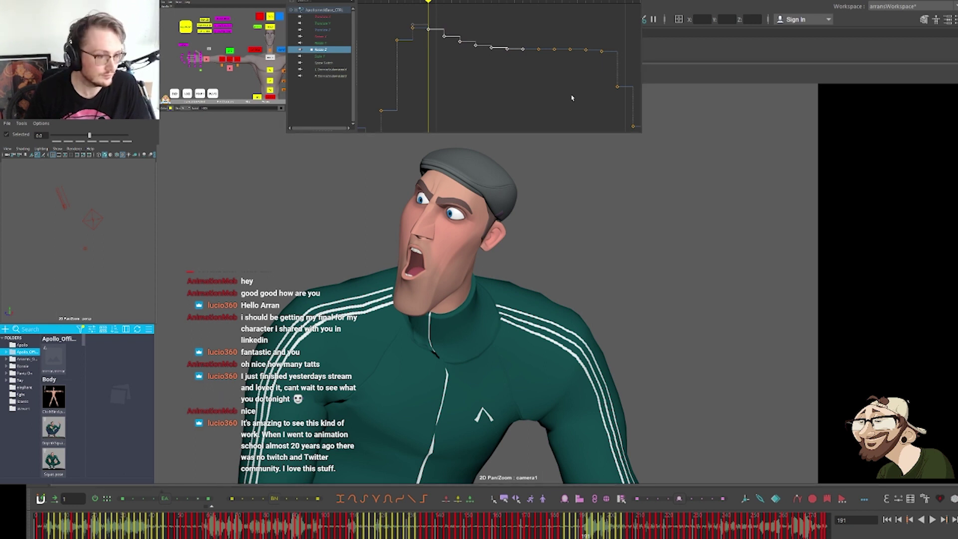
{"action": "key", "text": "alt+2"}
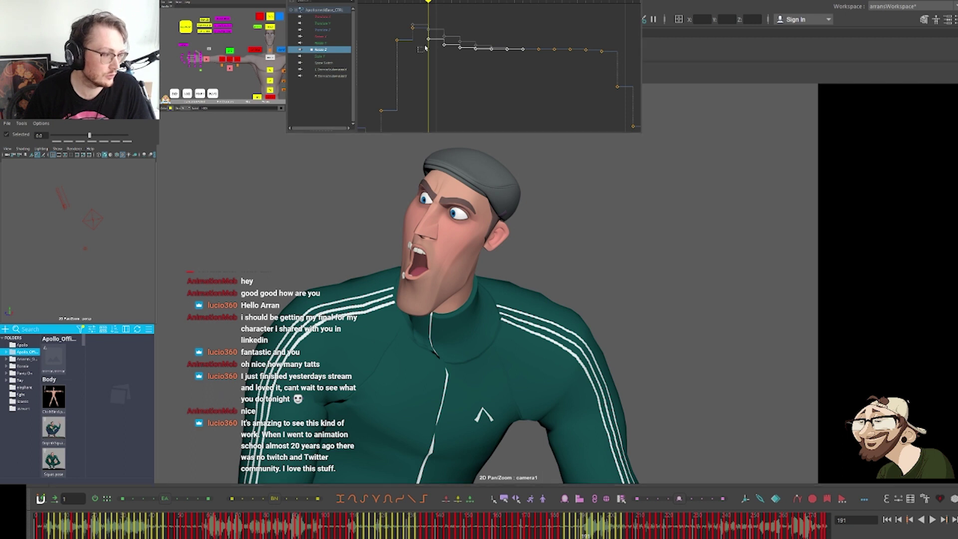
Raise the neck base control's Rotate Z key at frame 191 slightly
{"action": "left_click_drag", "start_coordinate": [431, 45], "coordinate": [417, 38]}
{"action": "key", "text": "w"}
{"action": "middle_click_drag", "start_coordinate": [453, 24], "coordinate": [454, 21], "text": "shift"}
Step through frames 185 to 203 to examine the head turn with the adjusted neck curve
{"action": "key", "text": "comma"}
{"action": "key", "text": "comma"}
{"action": "key", "text": "comma"}
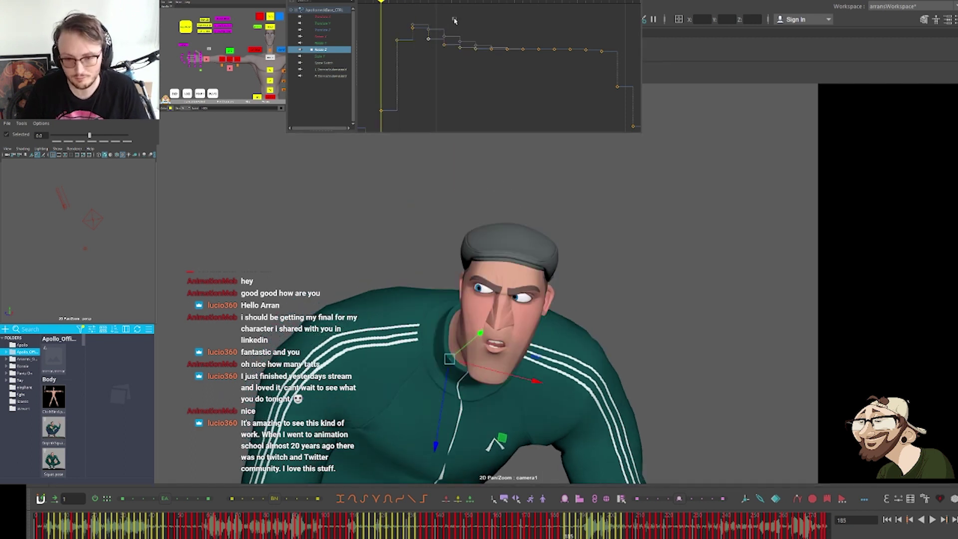
{"action": "key", "text": "period"}
{"action": "key", "text": "period"}
{"action": "key", "text": "period"}
{"action": "key", "text": "period"}
{"action": "key", "text": "period"}
{"action": "key", "text": "period"}
{"action": "key", "text": "period"}
{"action": "key", "text": "period"}
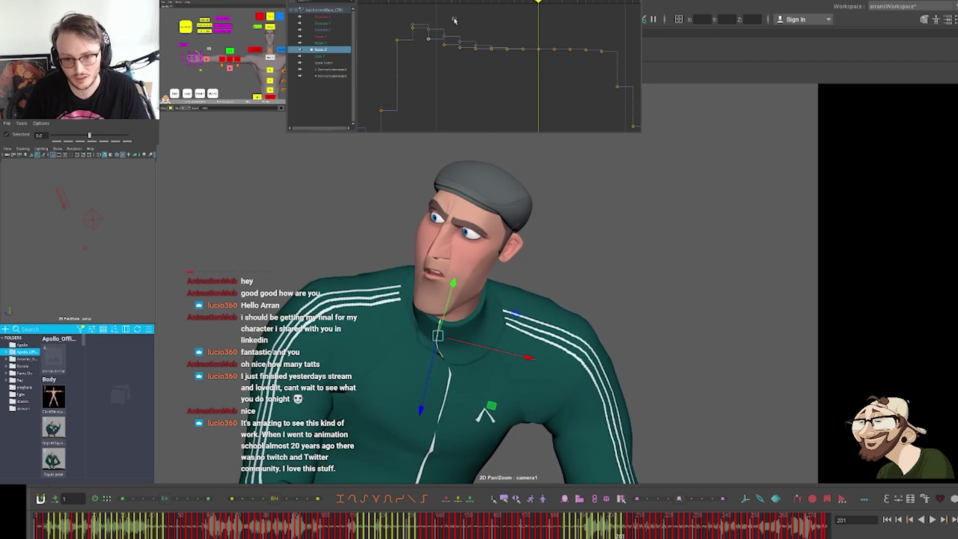
{"action": "key", "text": "period"}
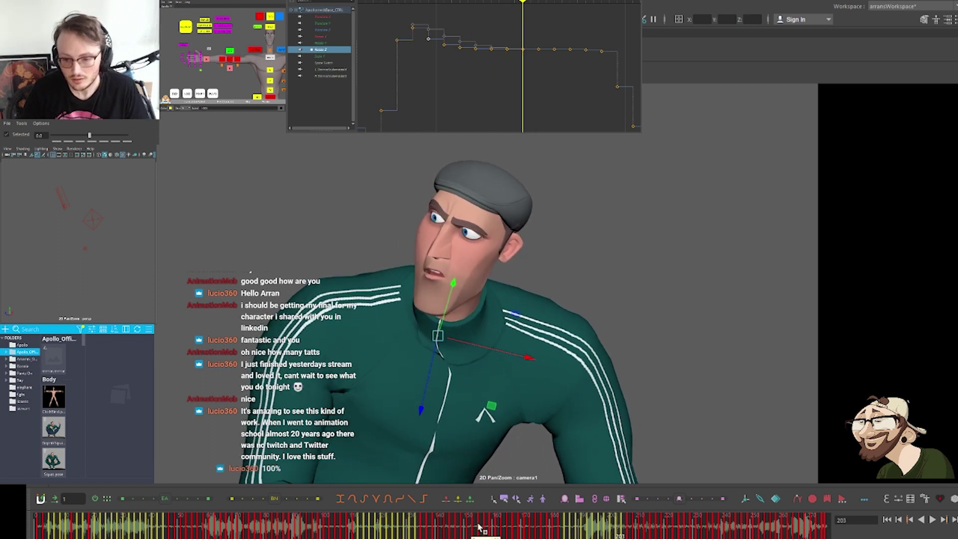
{"action": "key", "text": "comma"}
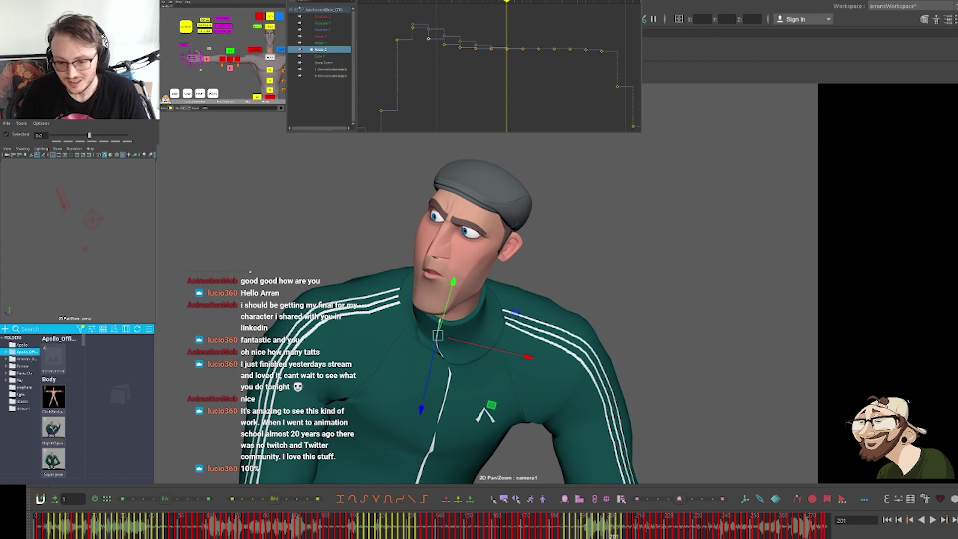
Shift the visible time range to start at frame 199 and examine the head's motion around frames 199 to 203
{"action": "left_click_drag", "start_coordinate": [122, 538], "coordinate": [501, 538]}
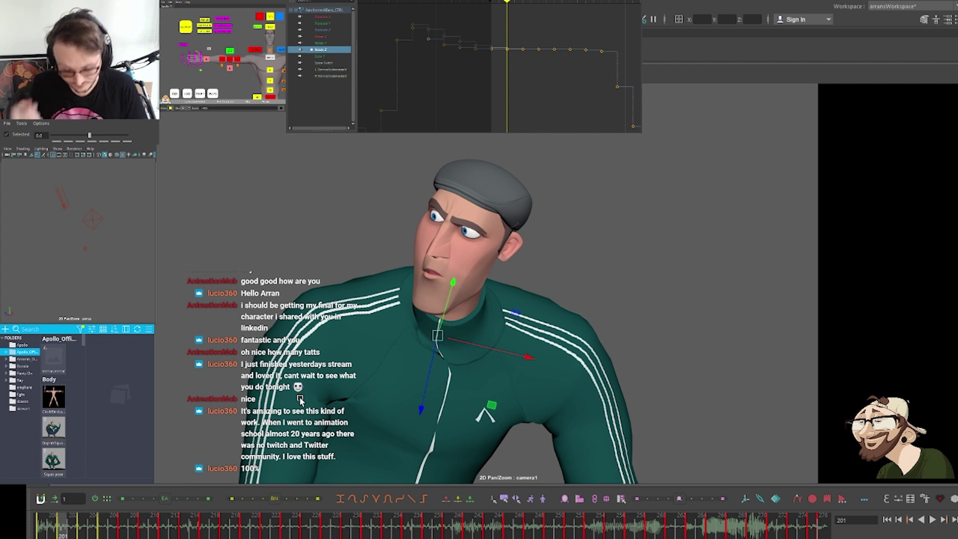
{"action": "key", "text": "comma"}
{"action": "key", "text": "comma"}
{"action": "key", "text": "period"}
{"action": "key", "text": "period"}
{"action": "key", "text": "period"}
{"action": "key", "text": "period"}
{"action": "key", "text": "period"}
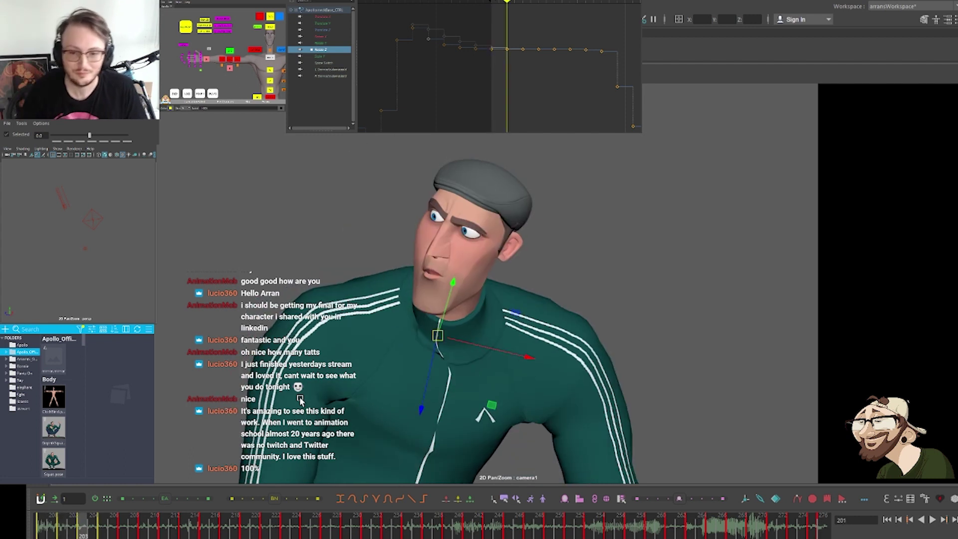
{"action": "key", "text": "comma"}
{"action": "key", "text": "comma"}
{"action": "key", "text": "comma"}
{"action": "key", "text": "comma"}
{"action": "key", "text": "period"}
{"action": "key", "text": "period"}
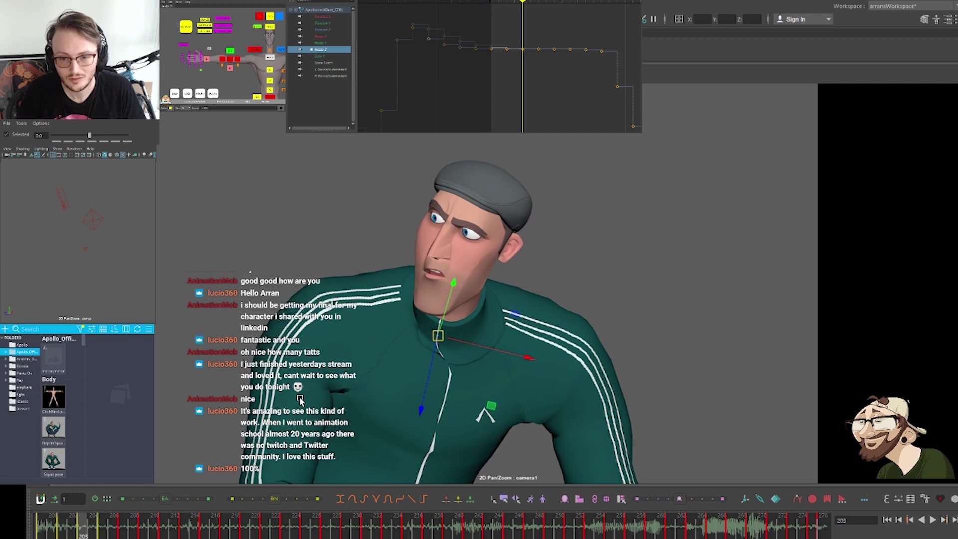
Select the shoulder control and step forward from frame 201 to about 217 to examine the upper body's motion
{"action": "left_click", "coordinate": [249, 50]}
{"action": "key", "text": "comma"}
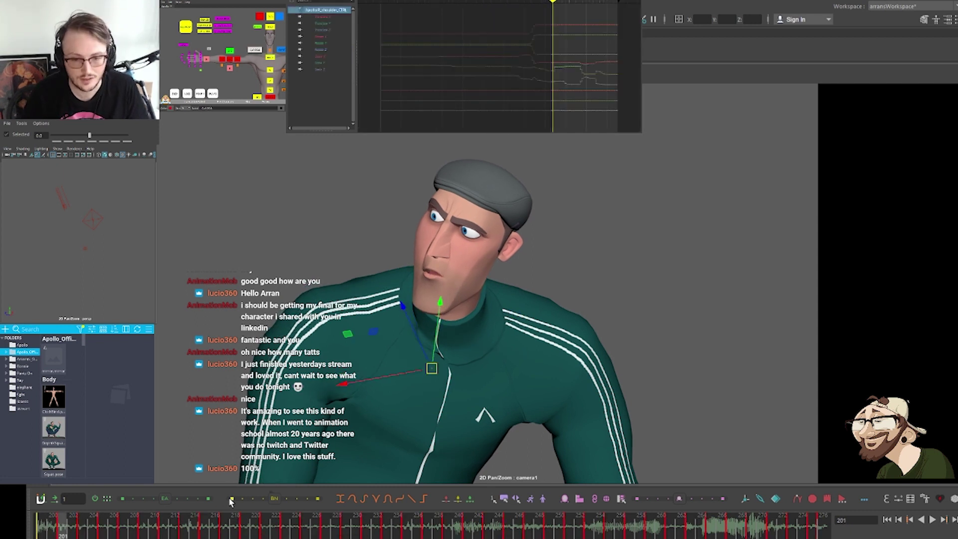
{"action": "key", "text": "period"}
{"action": "key", "text": "period"}
{"action": "key", "text": "period"}
{"action": "key", "text": "period"}
{"action": "key", "text": "period"}
{"action": "key", "text": "period"}
{"action": "key", "text": "period"}
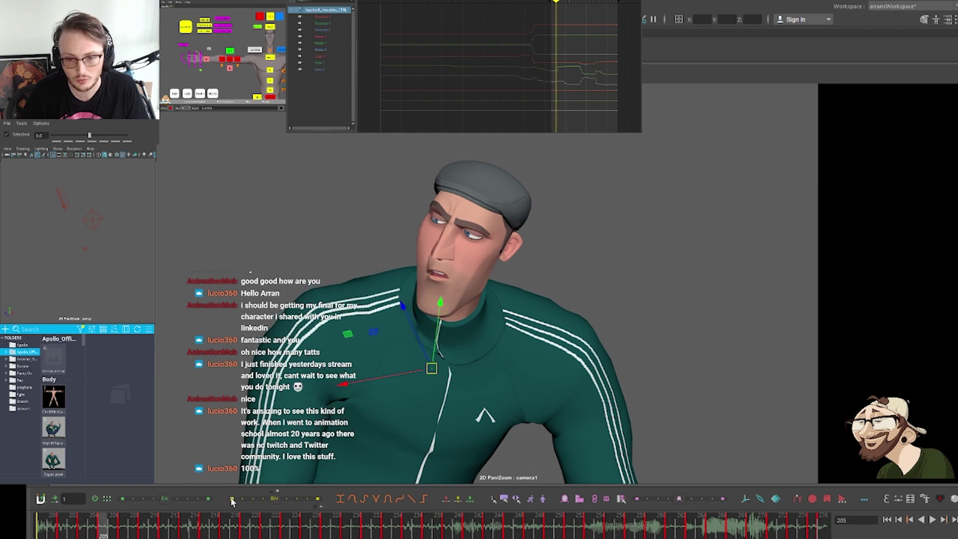
{"action": "key", "text": "period"}
{"action": "key", "text": "period"}
{"action": "key", "text": "period"}
{"action": "key", "text": "period"}
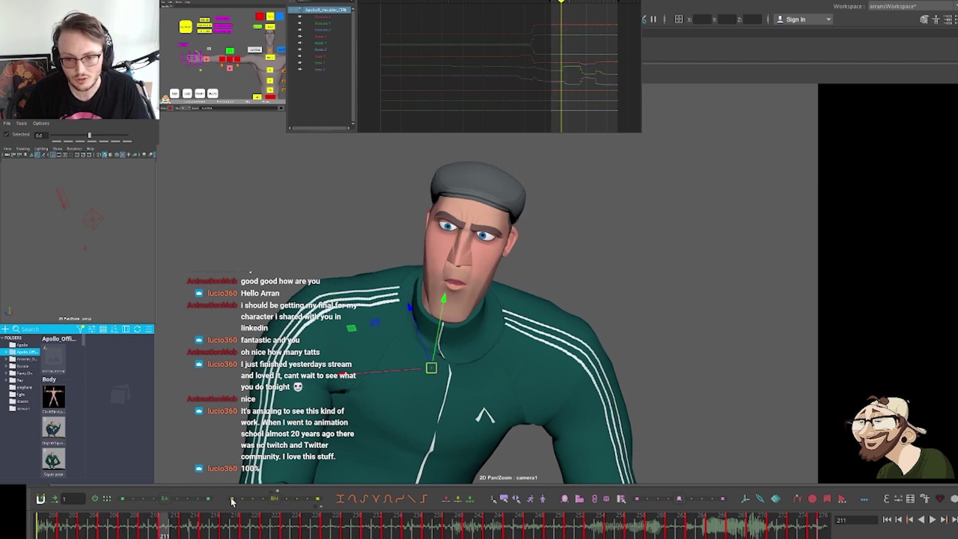
{"action": "key", "text": "period"}
{"action": "key", "text": "period"}
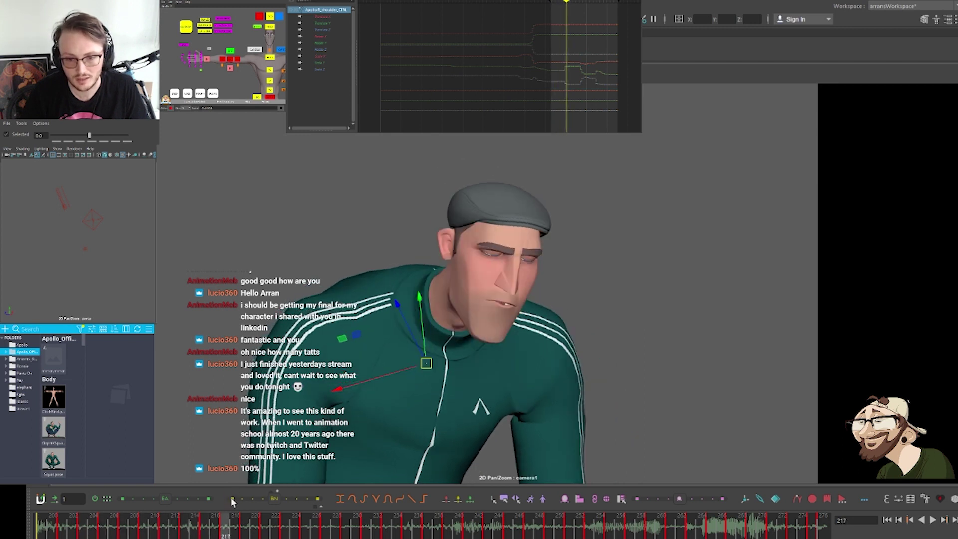
{"action": "key", "text": "period"}
{"action": "key", "text": "period"}
{"action": "key", "text": "period"}
{"action": "key", "text": "period"}
{"action": "key", "text": "period"}
{"action": "key", "text": "period"}
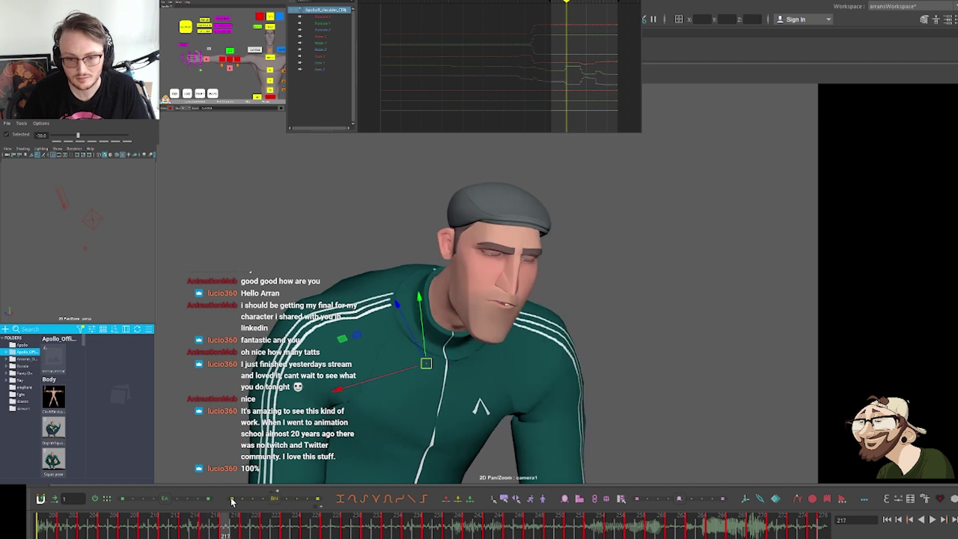
Step back from frame 217 to frame 199 to examine the transition between the two head poses
{"action": "key", "text": "comma"}
{"action": "key", "text": "comma"}
{"action": "key", "text": "comma"}
{"action": "key", "text": "comma"}
{"action": "key", "text": "comma"}
{"action": "key", "text": "comma"}
{"action": "key", "text": "comma"}
{"action": "key", "text": "comma"}
{"action": "key", "text": "comma"}
{"action": "key", "text": "comma"}
{"action": "key", "text": "comma"}
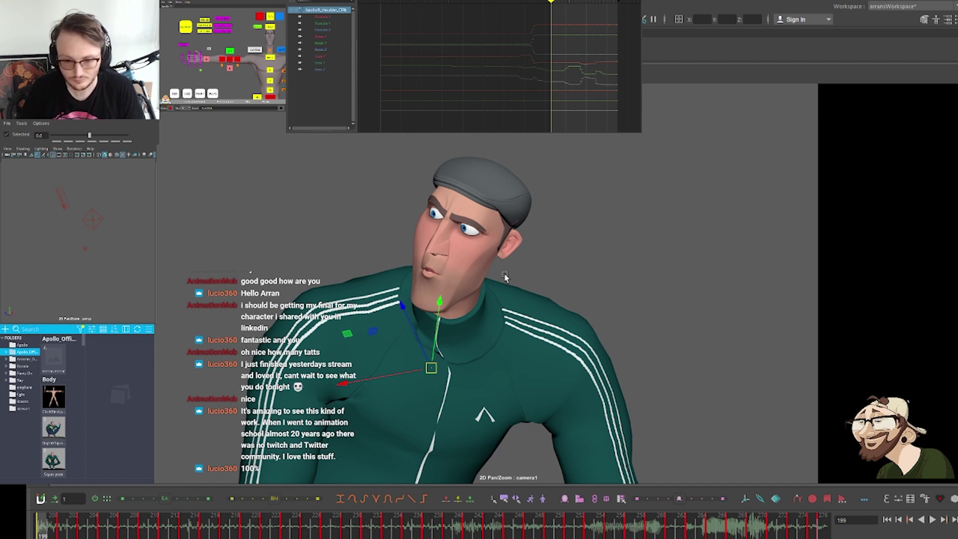
Step forward from frame 199 to about 253 to examine the torso, arms and head in a wider view
{"action": "right_click_drag", "start_coordinate": [598, 293], "coordinate": [543, 299]}
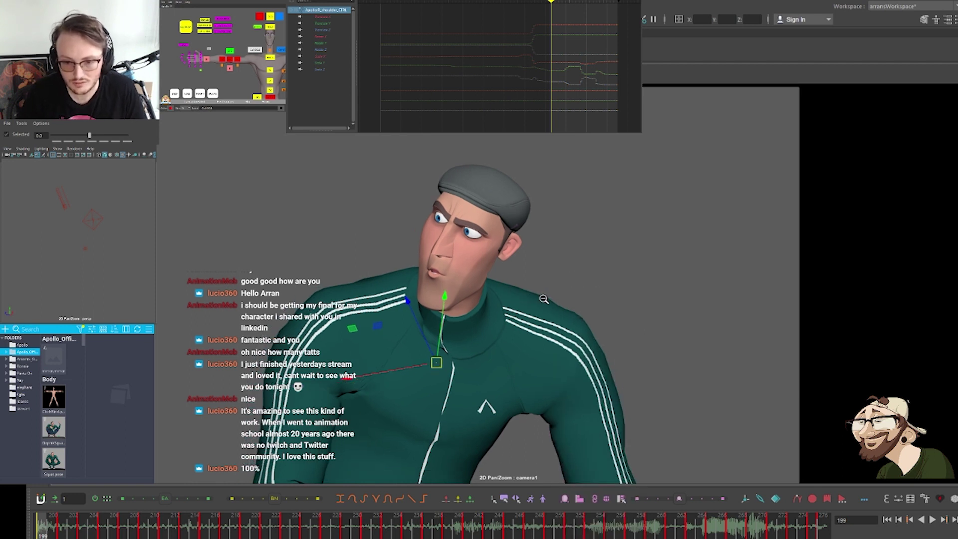
{"action": "middle_click_drag", "start_coordinate": [543, 302], "coordinate": [552, 223]}
{"action": "right_click_drag", "start_coordinate": [552, 222], "coordinate": [532, 327]}
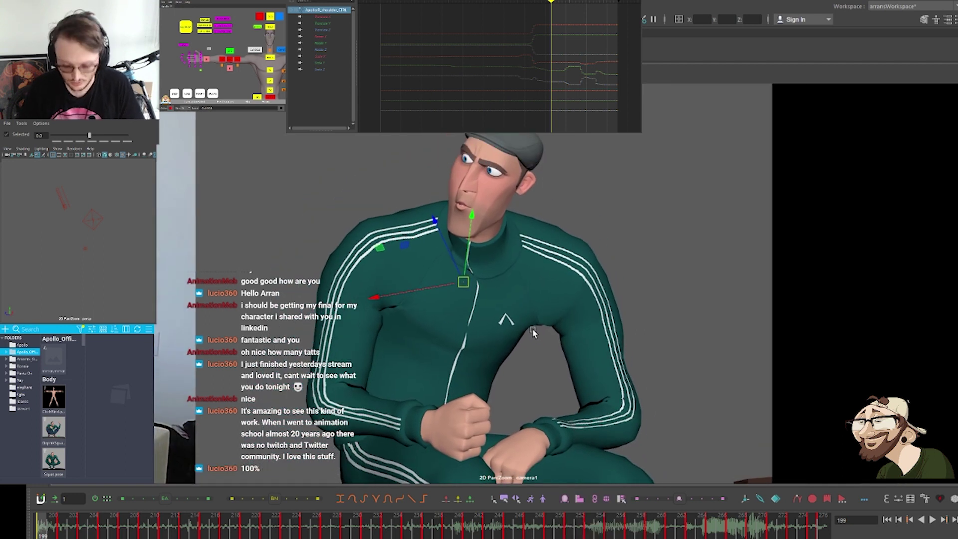
{"action": "key", "text": "alt+period"}
{"action": "key", "text": "alt+period"}
{"action": "key", "text": "period"}
{"action": "key", "text": "period"}
{"action": "key", "text": "period"}
{"action": "key", "text": "period"}
{"action": "key", "text": "period"}
{"action": "key", "text": "period"}
{"action": "key", "text": "period"}
{"action": "key", "text": "period"}
{"action": "key", "text": "period"}
{"action": "key", "text": "period"}
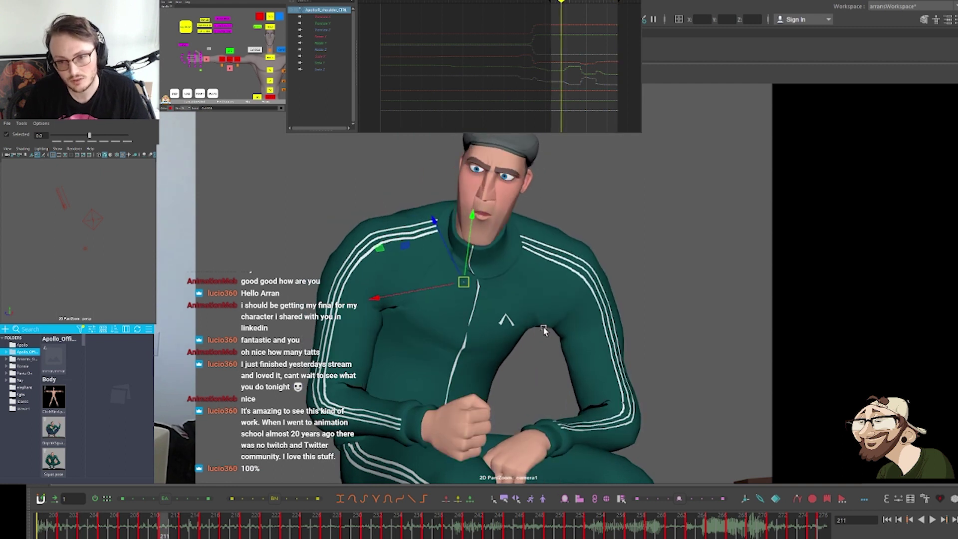
{"action": "key", "text": "period"}
{"action": "key", "text": "period"}
{"action": "key", "text": "period"}
{"action": "key", "text": "period"}
{"action": "key", "text": "period"}
{"action": "key", "text": "period"}
{"action": "key", "text": "period"}
{"action": "key", "text": "period"}
{"action": "key", "text": "period"}
{"action": "key", "text": "period"}
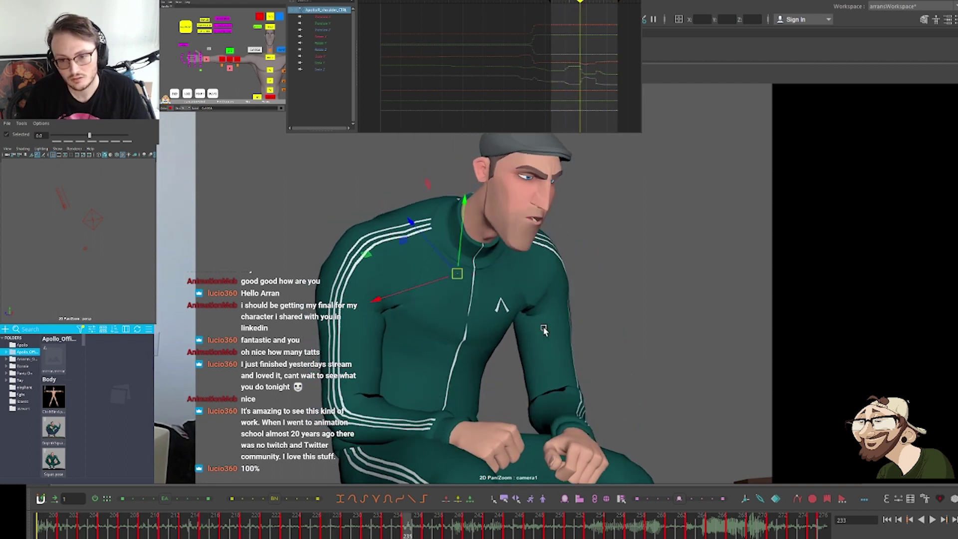
{"action": "key", "text": "period"}
{"action": "key", "text": "period"}
{"action": "key", "text": "period"}
{"action": "key", "text": "period"}
{"action": "key", "text": "period"}
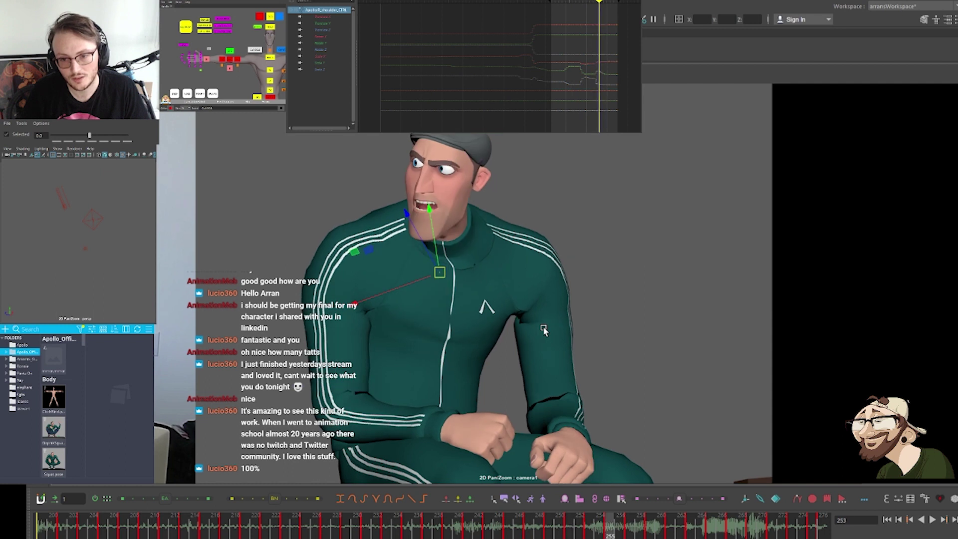
Step back and forth between frames 247 and 253 to examine the quick head turn
{"action": "key", "text": "comma"}
{"action": "key", "text": "comma"}
{"action": "key", "text": "comma"}
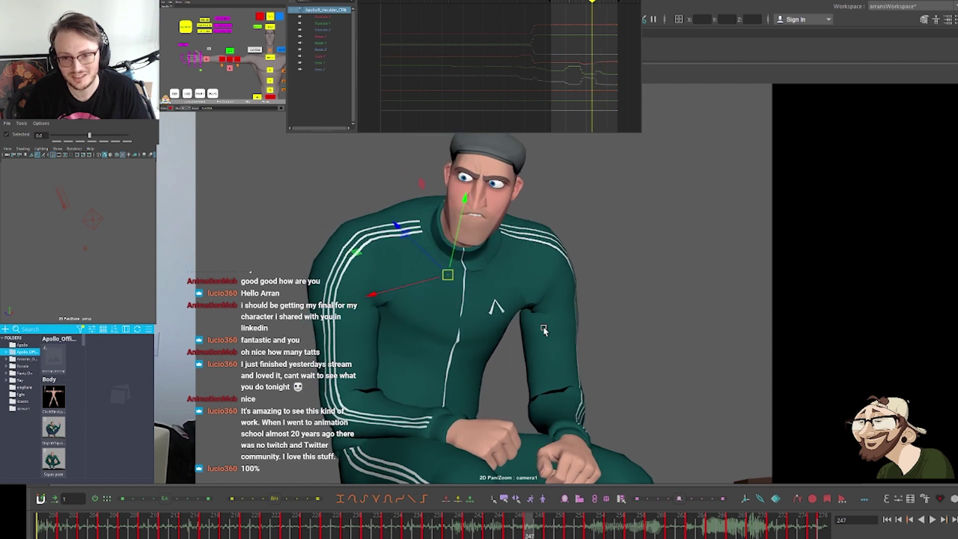
{"action": "key", "text": "period"}
{"action": "key", "text": "period"}
{"action": "key", "text": "comma"}
{"action": "key", "text": "period"}
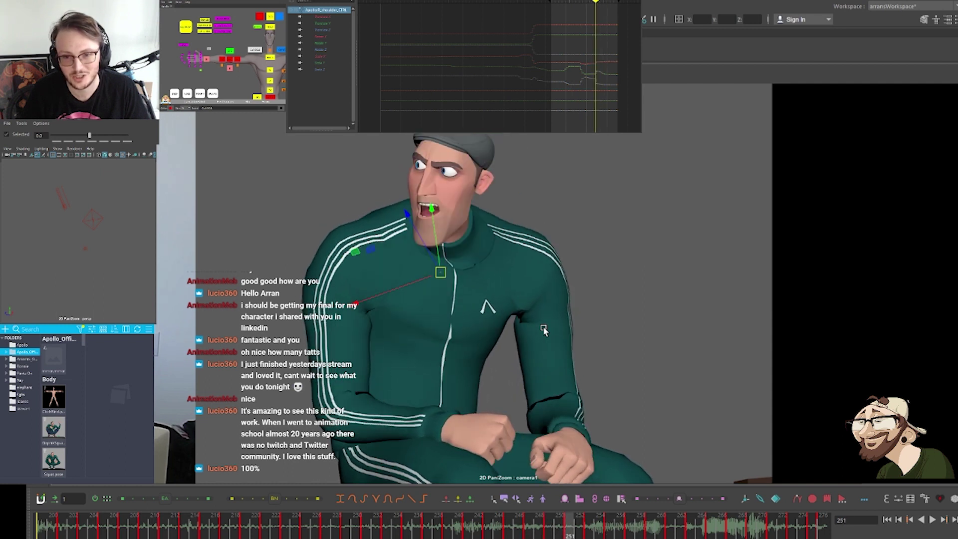
{"action": "key", "text": "period"}
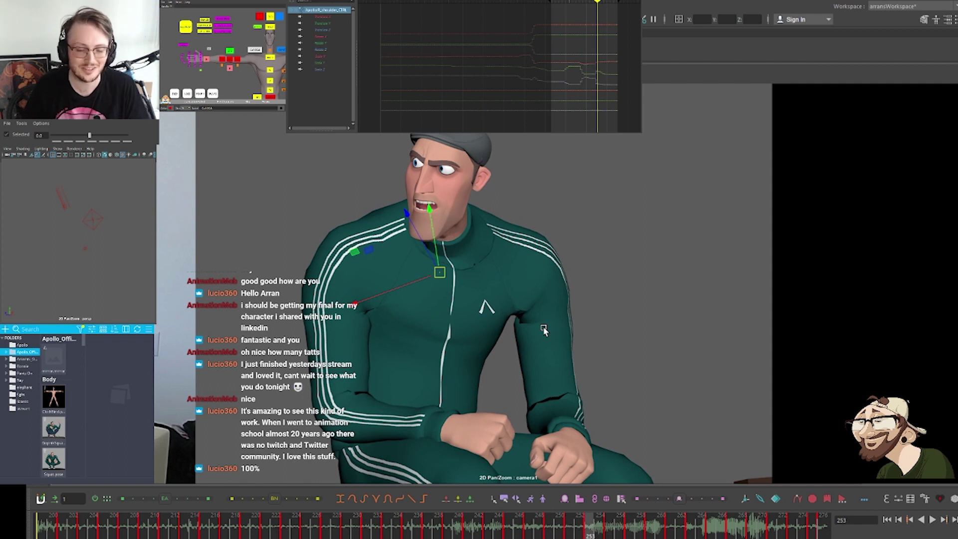
{"action": "key", "text": "comma"}
{"action": "key", "text": "comma"}
{"action": "key", "text": "comma"}
{"action": "key", "text": "period"}
{"action": "key", "text": "period"}
{"action": "key", "text": "period"}
{"action": "key", "text": "period"}
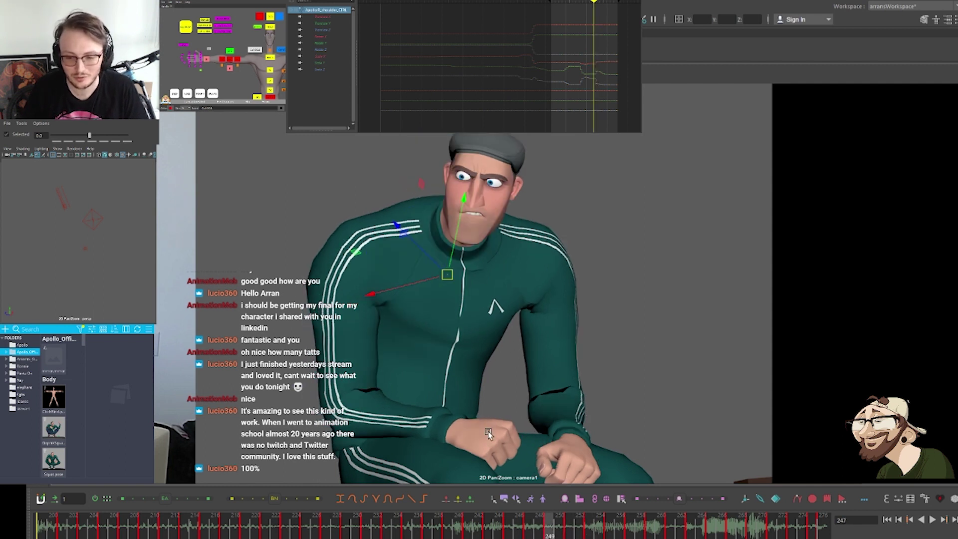
Step backward through the upper-body poses from frame 247 to 225 and return to frame 199
{"action": "key", "text": "comma"}
{"action": "key", "text": "comma"}
{"action": "key", "text": "comma"}
{"action": "key", "text": "comma"}
{"action": "key", "text": "comma"}
{"action": "key", "text": "comma"}
{"action": "key", "text": "comma"}
{"action": "key", "text": "comma"}
{"action": "key", "text": "comma"}
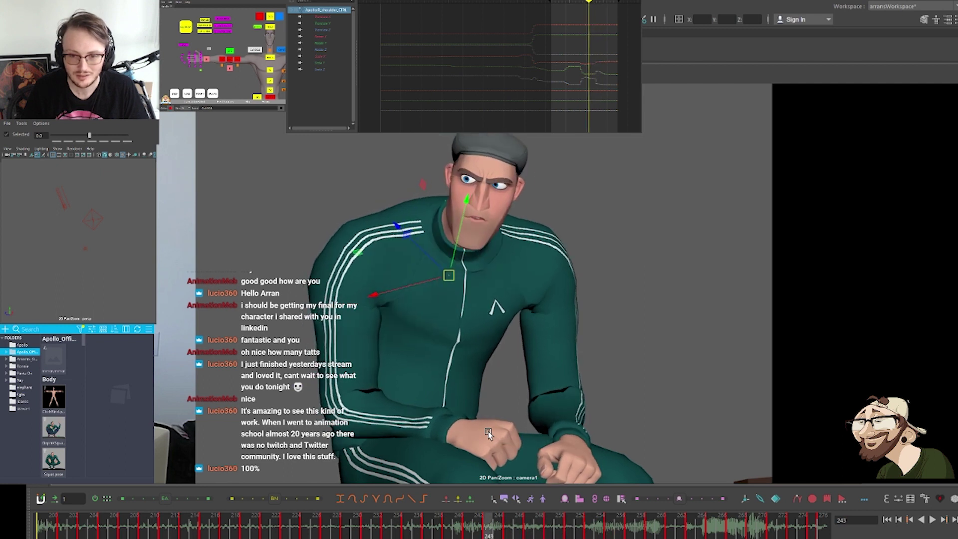
{"action": "key", "text": "comma"}
{"action": "key", "text": "comma"}
{"action": "key", "text": "comma"}
{"action": "key", "text": "comma"}
{"action": "key", "text": "comma"}
{"action": "key", "text": "comma"}
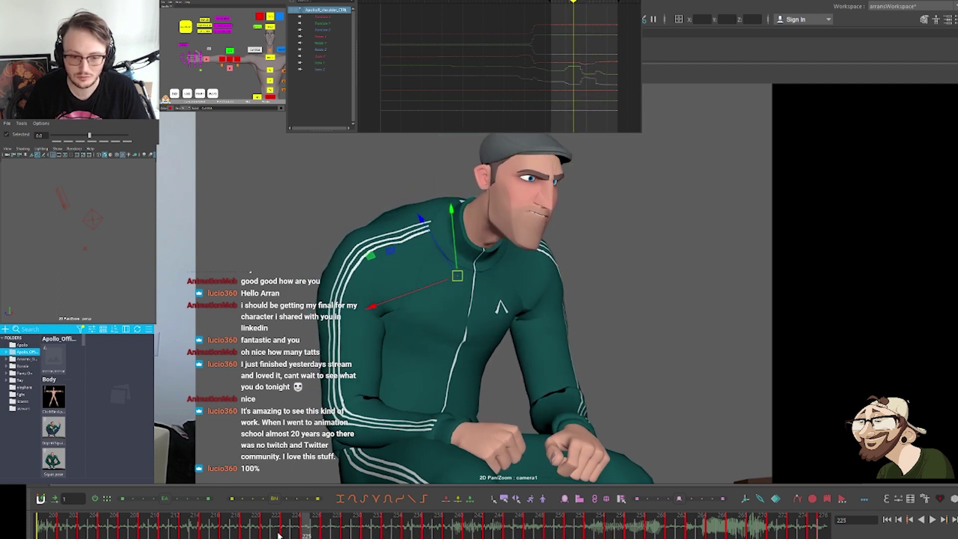
{"action": "left_click_drag", "start_coordinate": [144, 523], "coordinate": [44, 522]}
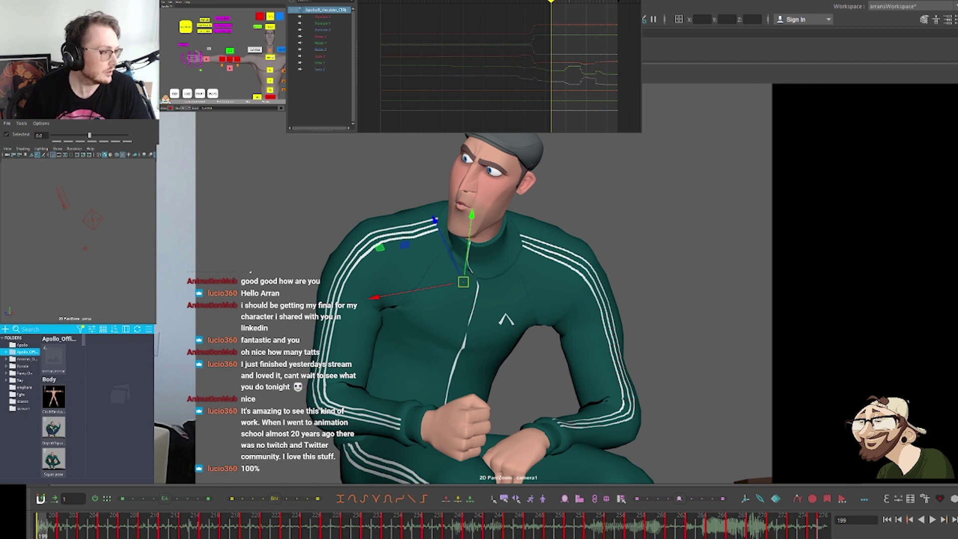
Select the neck base control and compare the character with the reference footage from frame 199 to 223
{"action": "left_click", "coordinate": [270, 57]}
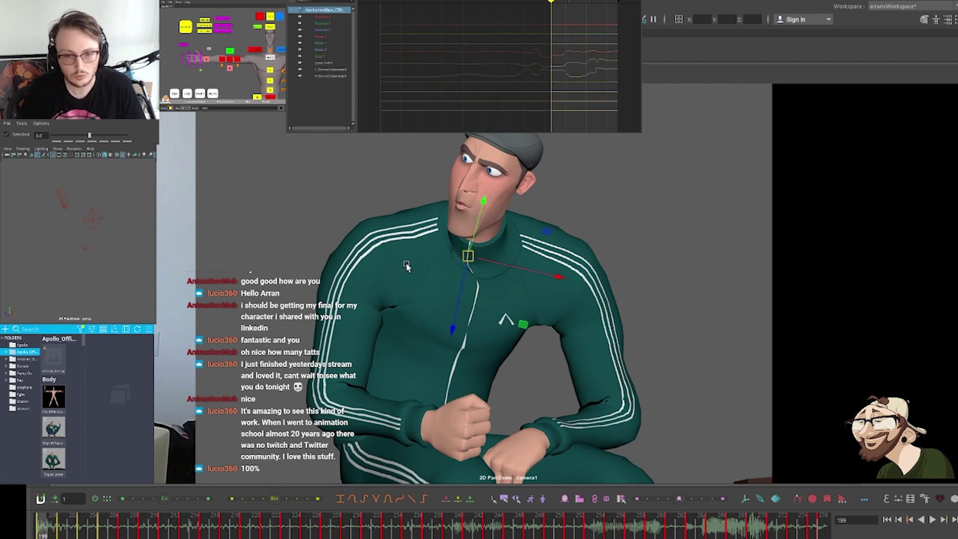
{"action": "right_click_drag", "start_coordinate": [402, 189], "coordinate": [180, 254]}
{"action": "middle_click_drag", "start_coordinate": [239, 256], "coordinate": [349, 224]}
{"action": "key", "text": "period"}
{"action": "key", "text": "period"}
{"action": "key", "text": "period"}
{"action": "key", "text": "period"}
{"action": "key", "text": "period"}
{"action": "key", "text": "period"}
{"action": "key", "text": "period"}
{"action": "key", "text": "period"}
{"action": "key", "text": "period"}
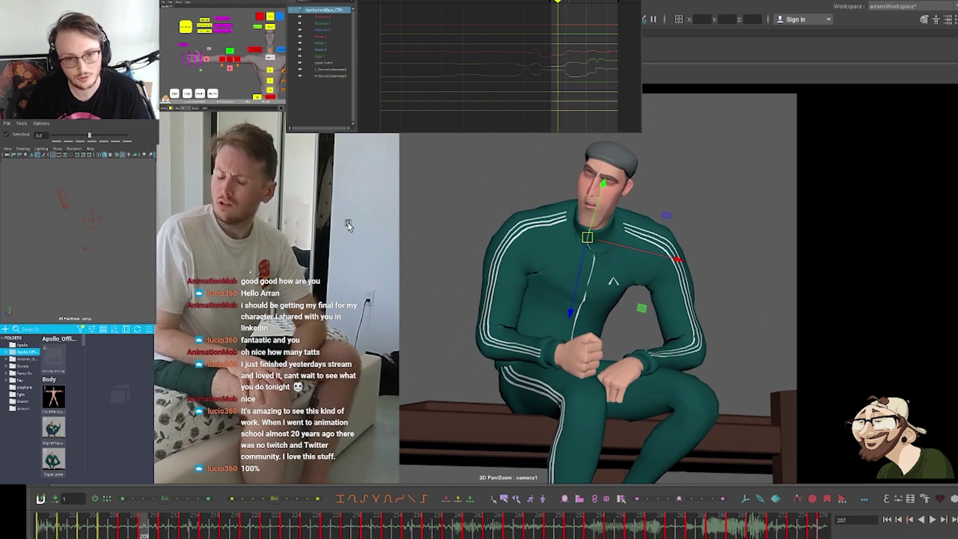
{"action": "key", "text": "comma"}
{"action": "key", "text": "comma"}
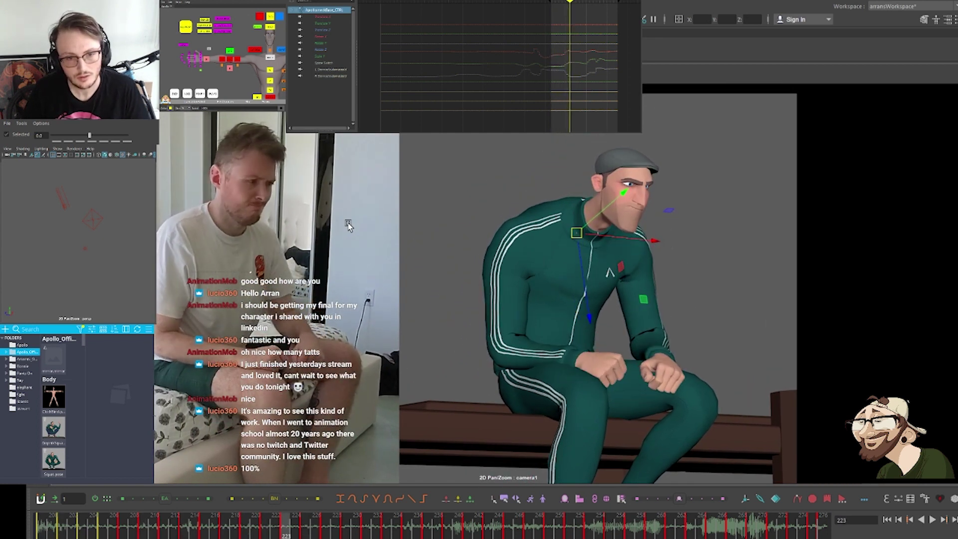
Step back and forth between frames 211 and 223 to compare the head turn's timing with the reference footage
{"action": "key", "text": "period"}
{"action": "key", "text": "period"}
{"action": "key", "text": "period"}
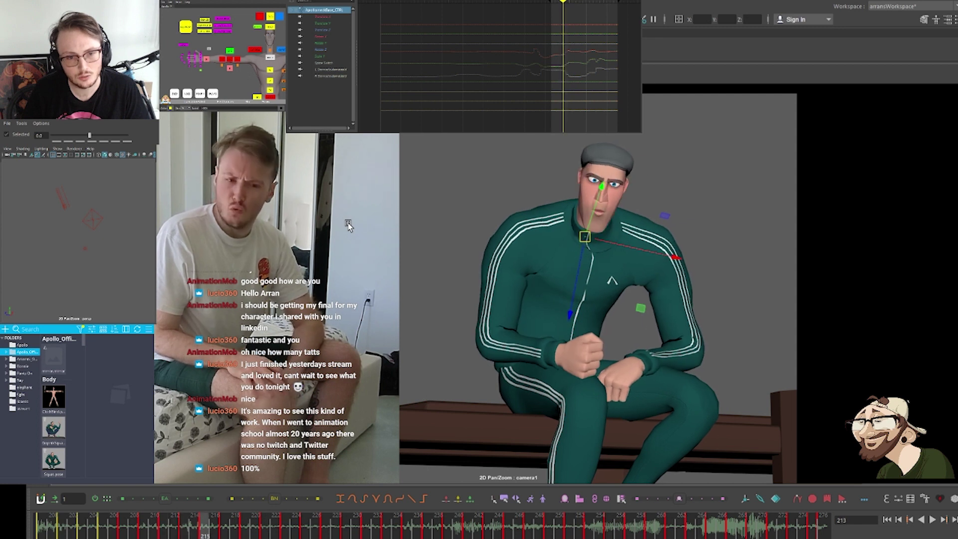
{"action": "key", "text": "comma"}
{"action": "key", "text": "comma"}
{"action": "key", "text": "comma"}
{"action": "key", "text": "comma"}
{"action": "key", "text": "comma"}
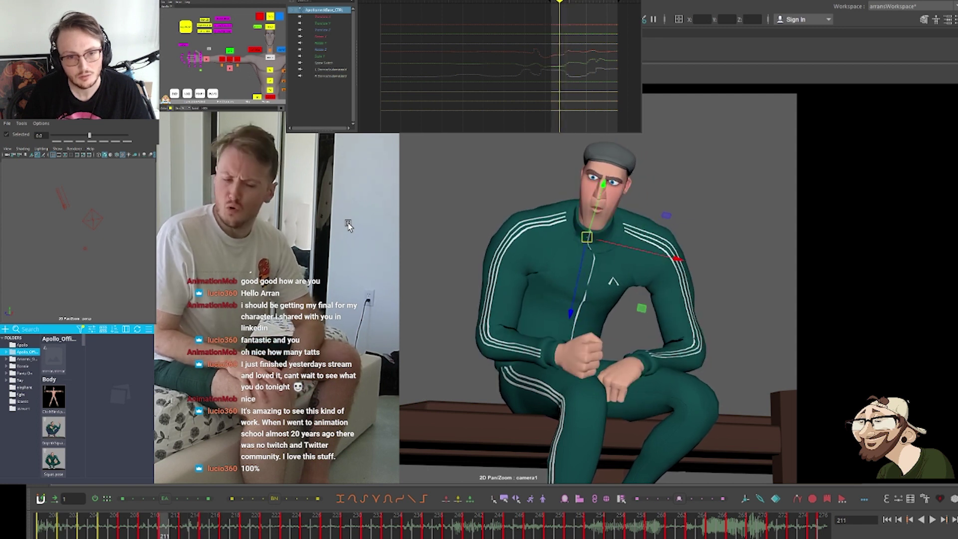
{"action": "key", "text": "period"}
{"action": "key", "text": "period"}
{"action": "key", "text": "period"}
{"action": "key", "text": "period"}
{"action": "key", "text": "period"}
{"action": "key", "text": "period"}
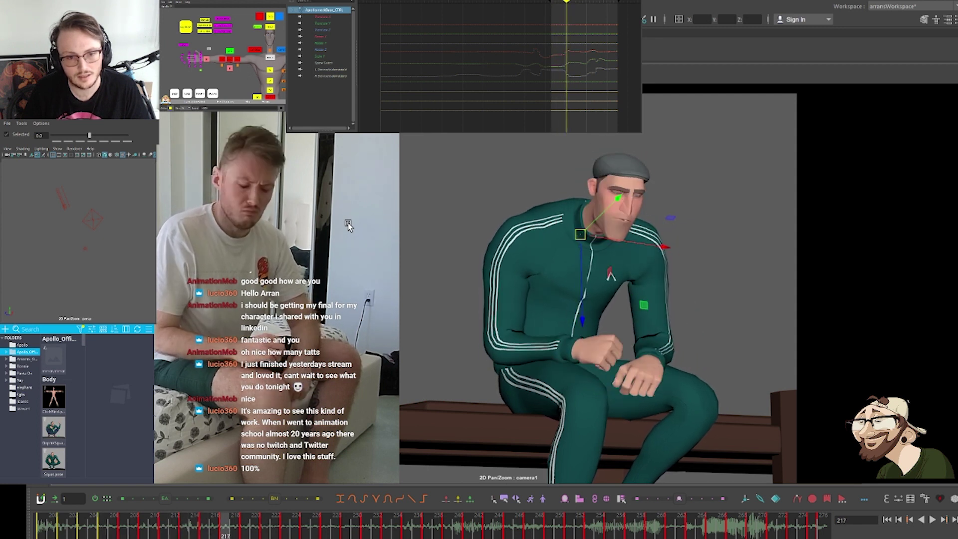
{"action": "key", "text": "period"}
{"action": "key", "text": "period"}
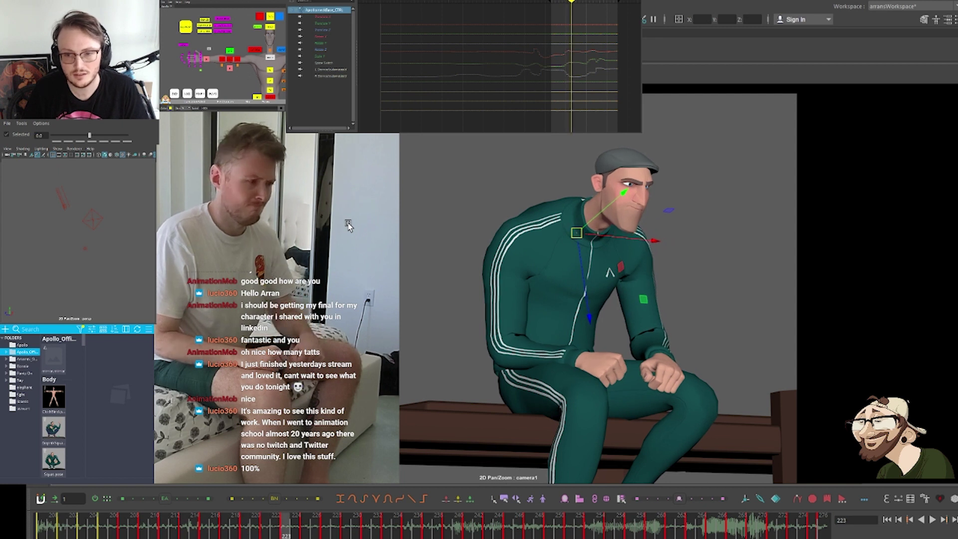
Step backward through the head turn from frame 223 to 203 against the reference footage
{"action": "key", "text": "comma"}
{"action": "key", "text": "comma"}
{"action": "key", "text": "comma"}
{"action": "key", "text": "comma"}
{"action": "key", "text": "comma"}
{"action": "key", "text": "comma"}
{"action": "key", "text": "comma"}
{"action": "key", "text": "comma"}
{"action": "key", "text": "comma"}
{"action": "key", "text": "comma"}
{"action": "key", "text": "comma"}
{"action": "key", "text": "comma"}
{"action": "key", "text": "comma"}
{"action": "key", "text": "comma"}
{"action": "key", "text": "comma"}
{"action": "key", "text": "comma"}
{"action": "key", "text": "comma"}
{"action": "key", "text": "comma"}
{"action": "key", "text": "comma"}
{"action": "key", "text": "comma"}
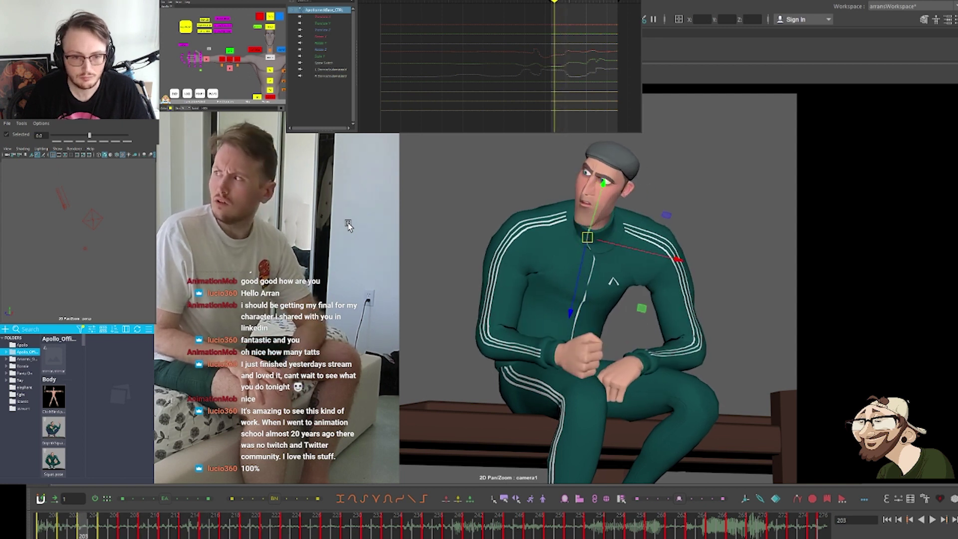
Step forward through the head turn from frame 203 to 217 against the reference footage
{"action": "key", "text": "period"}
{"action": "key", "text": "period"}
{"action": "key", "text": "period"}
{"action": "key", "text": "period"}
{"action": "key", "text": "period"}
{"action": "key", "text": "period"}
{"action": "key", "text": "period"}
{"action": "key", "text": "period"}
{"action": "key", "text": "period"}
{"action": "key", "text": "period"}
{"action": "key", "text": "period"}
{"action": "key", "text": "period"}
{"action": "key", "text": "period"}
{"action": "key", "text": "period"}
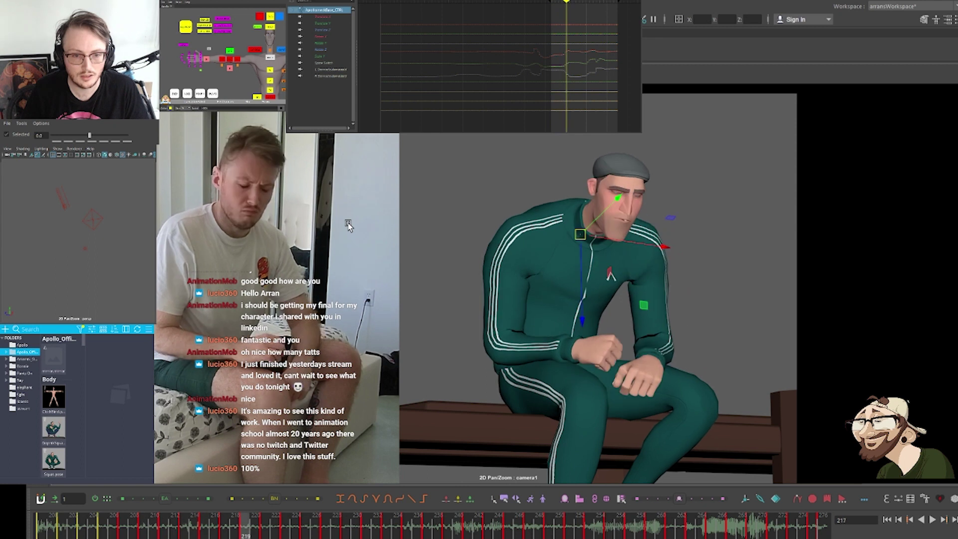
Step back and forth around frames 211 to 219 to examine how the head dips through the turn
{"action": "key", "text": "period"}
{"action": "key", "text": "period"}
{"action": "key", "text": "period"}
{"action": "key", "text": "period"}
{"action": "key", "text": "comma"}
{"action": "key", "text": "comma"}
{"action": "key", "text": "comma"}
{"action": "key", "text": "comma"}
{"action": "key", "text": "comma"}
{"action": "key", "text": "comma"}
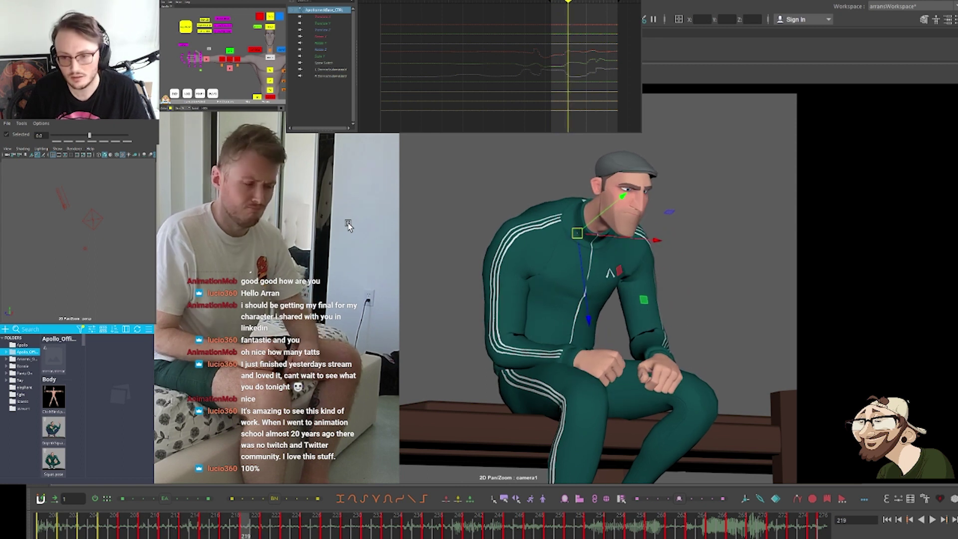
{"action": "key", "text": "period"}
{"action": "key", "text": "period"}
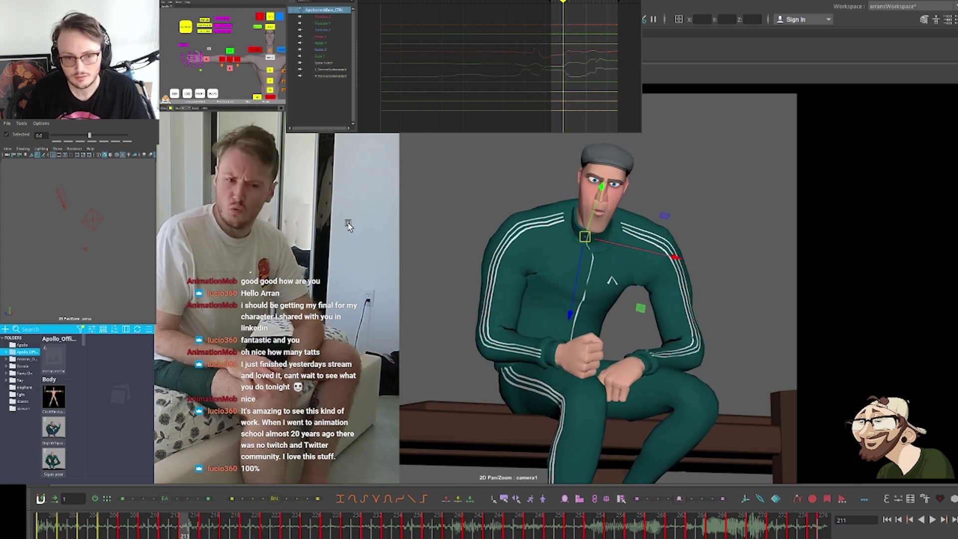
{"action": "key", "text": "comma"}
{"action": "key", "text": "comma"}
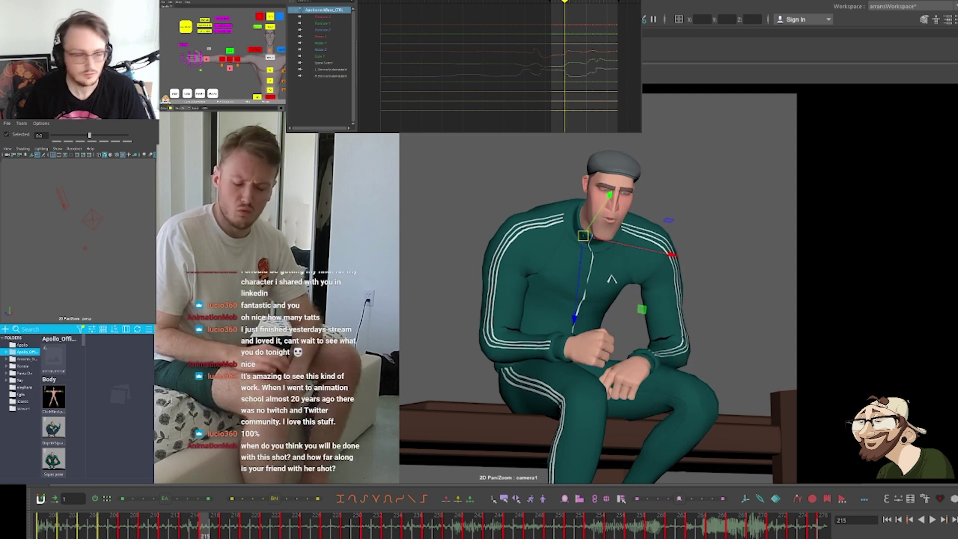
Select the character's main body control, isolate its Rotate X curve and frame that curve for inspection
{"action": "left_click", "coordinate": [246, 84]}
{"action": "middle_click_drag", "start_coordinate": [246, 84], "coordinate": [232, 72], "text": "alt"}
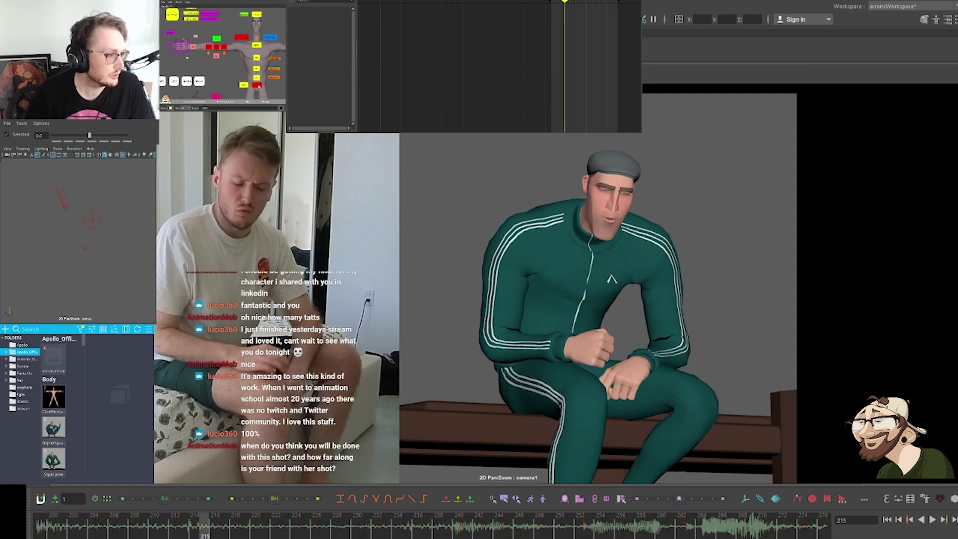
{"action": "left_click", "coordinate": [256, 84]}
{"action": "left_click", "coordinate": [325, 38]}
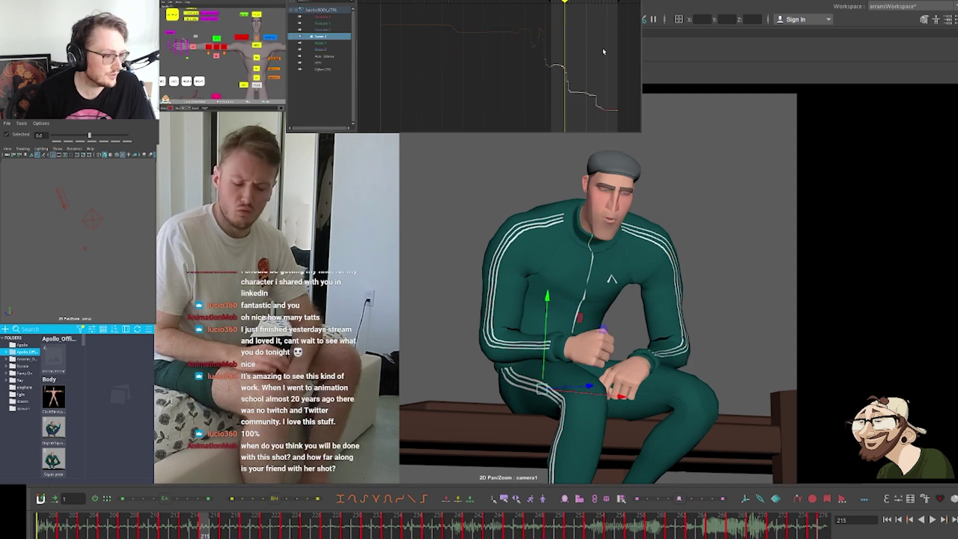
{"action": "key", "text": "f"}
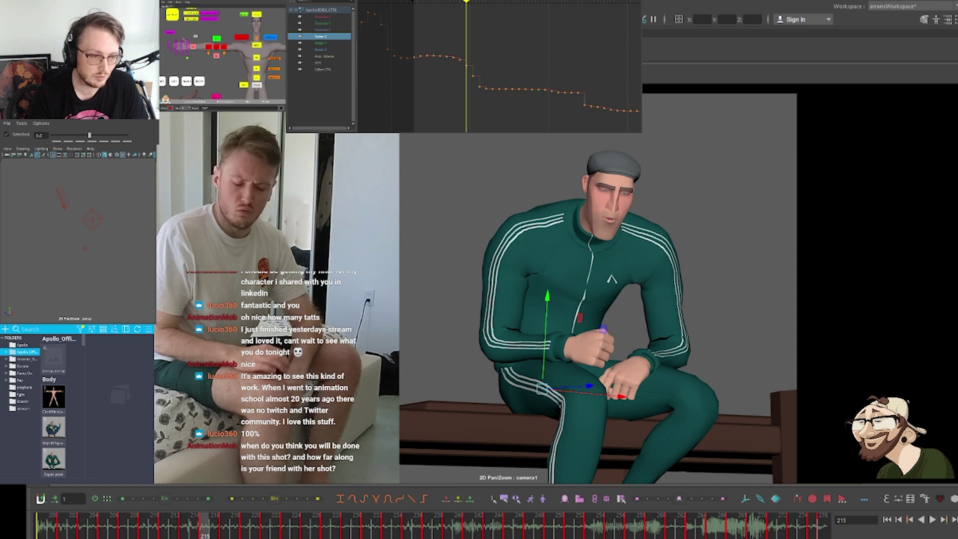
Compare the body's Rotate X curve with the pose change between frames 211 and 217
{"action": "key", "text": "comma"}
{"action": "key", "text": "comma"}
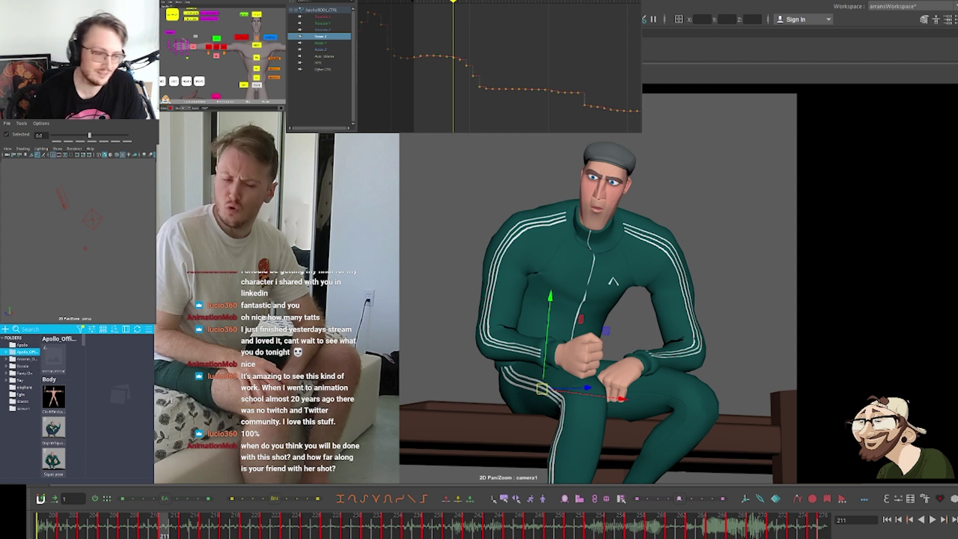
{"action": "key", "text": "period"}
{"action": "key", "text": "period"}
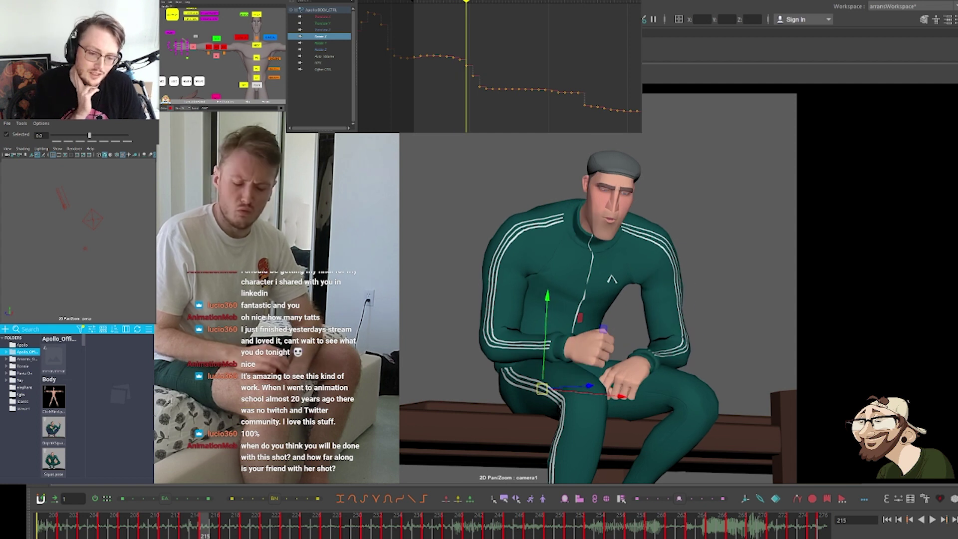
{"action": "key", "text": "period"}
{"action": "key", "text": "period"}
{"action": "key", "text": "period"}
{"action": "key", "text": "period"}
{"action": "key", "text": "period"}
{"action": "key", "text": "period"}
{"action": "key", "text": "period"}
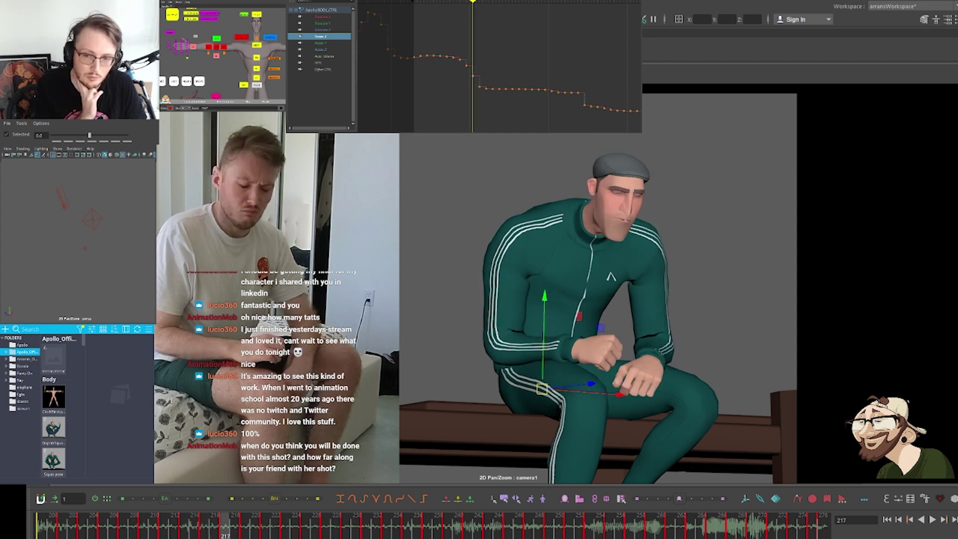
{"action": "key", "text": "period"}
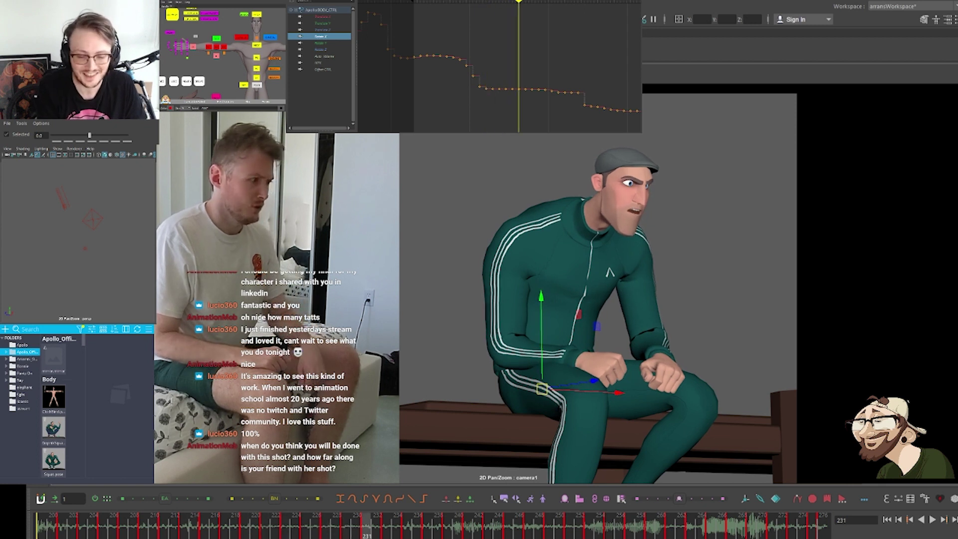
Step between frames 217 and 231, and on to 237, to review the body's rotation against the reference footage
{"action": "key", "text": "comma"}
{"action": "key", "text": "comma"}
{"action": "key", "text": "comma"}
{"action": "key", "text": "comma"}
{"action": "key", "text": "comma"}
{"action": "key", "text": "comma"}
{"action": "key", "text": "comma"}
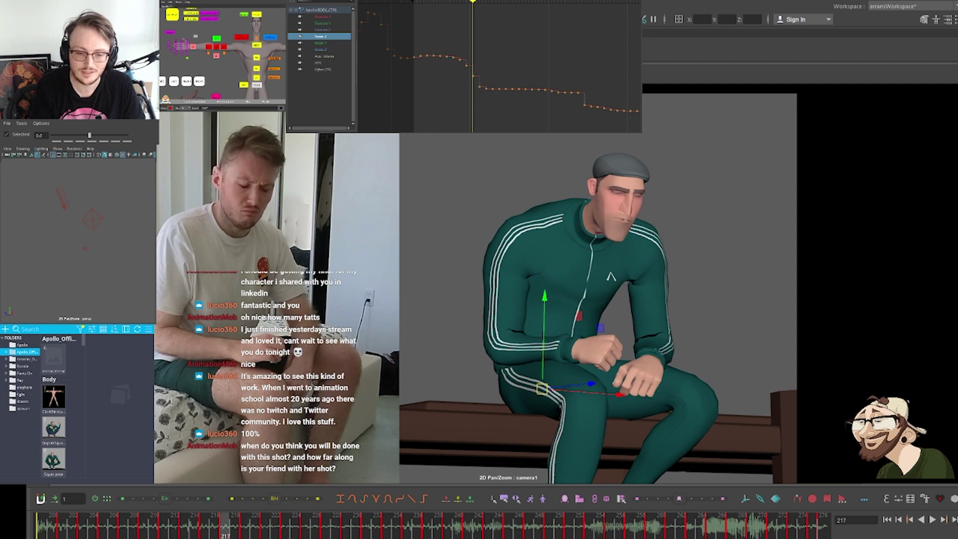
{"action": "key", "text": "period"}
{"action": "key", "text": "period"}
{"action": "key", "text": "period"}
{"action": "key", "text": "period"}
{"action": "key", "text": "period"}
{"action": "key", "text": "period"}
{"action": "key", "text": "period"}
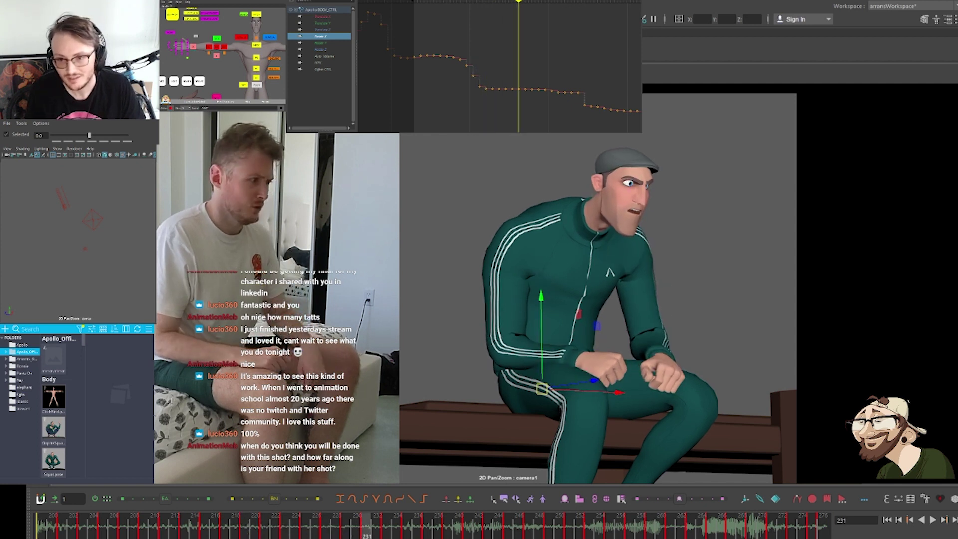
{"action": "key", "text": "period"}
{"action": "key", "text": "period"}
{"action": "key", "text": "period"}
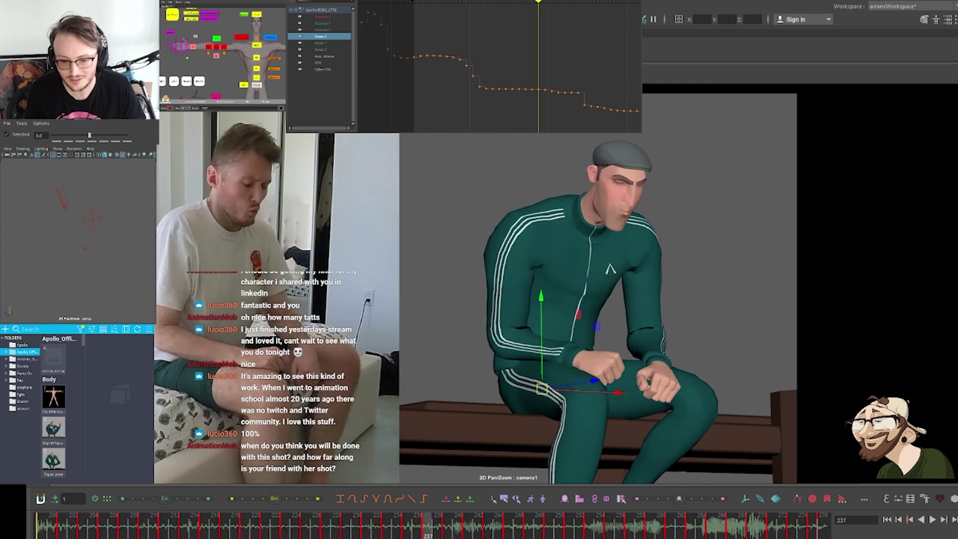
Step forward from frame 237 to 249 and back to 231 to review the turn toward the camera
{"action": "key", "text": "period"}
{"action": "key", "text": "period"}
{"action": "key", "text": "period"}
{"action": "key", "text": "period"}
{"action": "key", "text": "period"}
{"action": "key", "text": "period"}
{"action": "key", "text": "period"}
{"action": "key", "text": "period"}
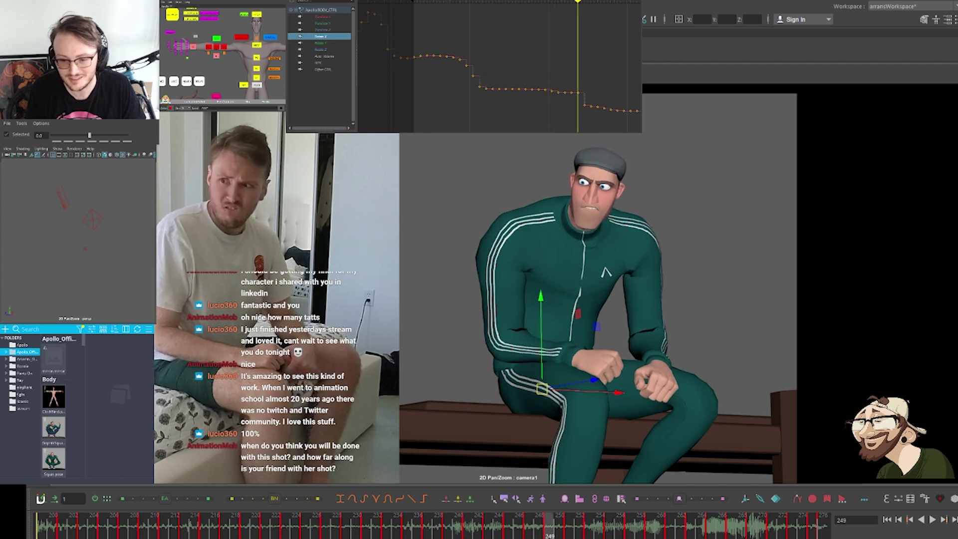
{"action": "key", "text": "comma"}
{"action": "key", "text": "comma"}
{"action": "key", "text": "comma"}
{"action": "key", "text": "comma"}
{"action": "key", "text": "comma"}
{"action": "key", "text": "comma"}
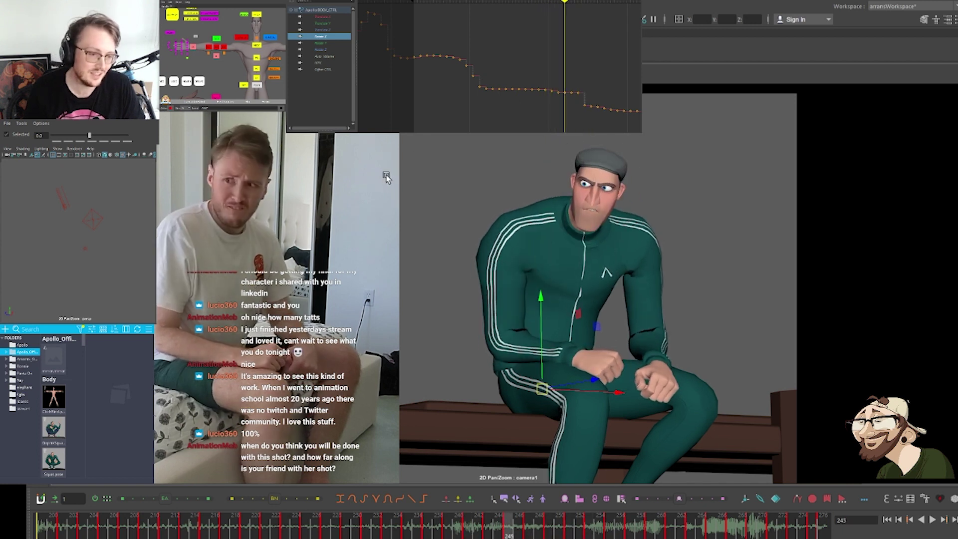
{"action": "key", "text": "comma"}
{"action": "key", "text": "comma"}
{"action": "key", "text": "comma"}
{"action": "key", "text": "comma"}
{"action": "key", "text": "comma"}
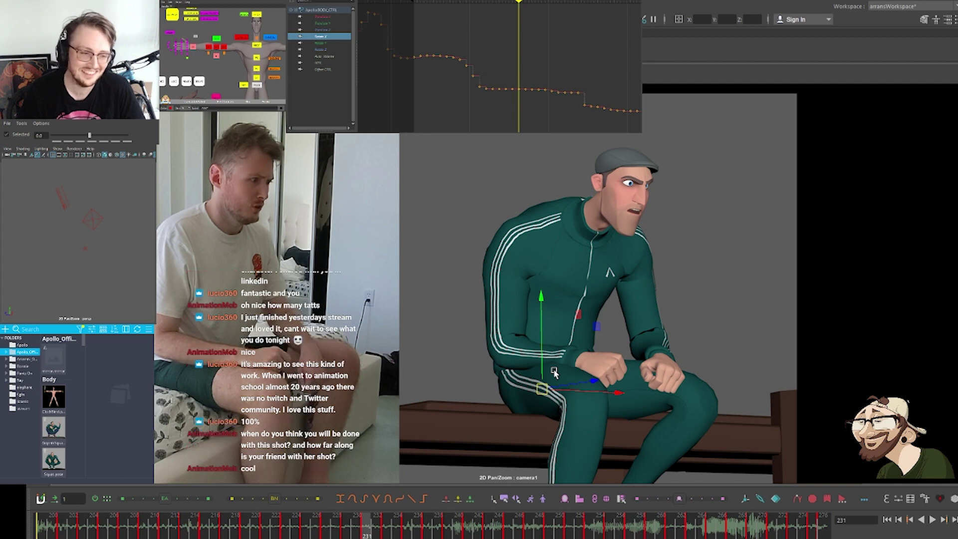
Step back and forth between frames 229 and 237 to examine how the torso and head rise
{"action": "key", "text": "comma"}
{"action": "key", "text": "comma"}
{"action": "key", "text": "comma"}
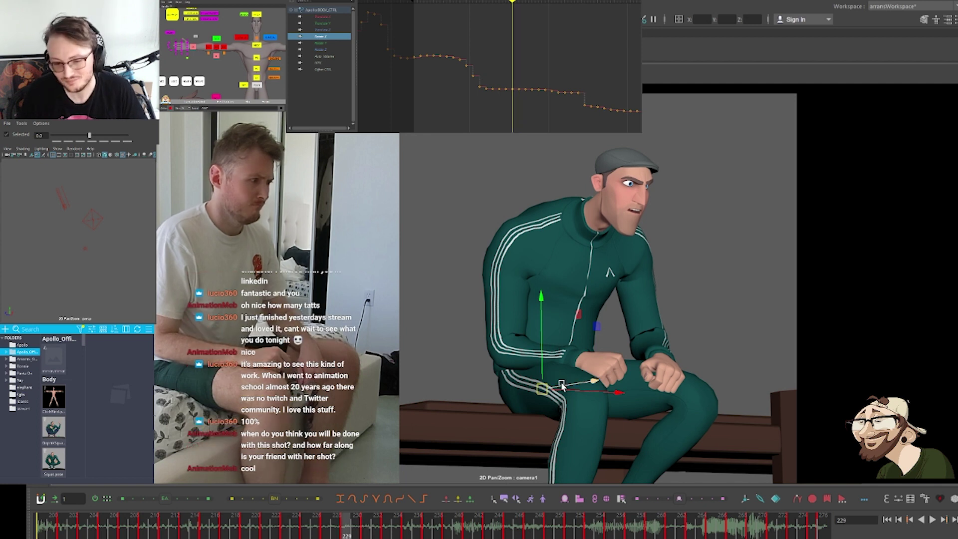
{"action": "key", "text": "period"}
{"action": "key", "text": "period"}
{"action": "key", "text": "period"}
{"action": "key", "text": "period"}
{"action": "key", "text": "period"}
{"action": "key", "text": "period"}
{"action": "key", "text": "period"}
{"action": "key", "text": "period"}
{"action": "key", "text": "period"}
{"action": "key", "text": "period"}
{"action": "key", "text": "period"}
{"action": "key", "text": "period"}
{"action": "key", "text": "period"}
{"action": "key", "text": "period"}
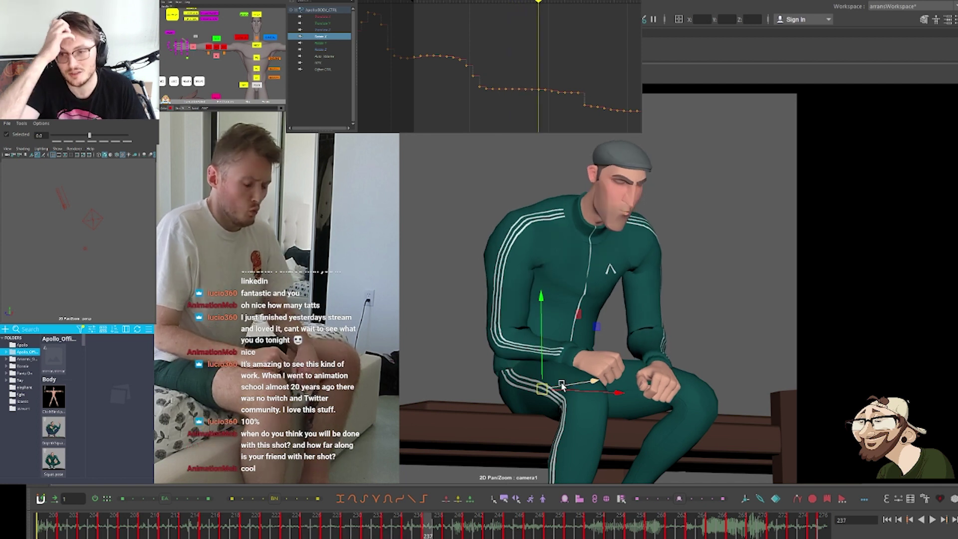
{"action": "key", "text": "comma"}
{"action": "key", "text": "comma"}
{"action": "key", "text": "comma"}
{"action": "key", "text": "comma"}
{"action": "key", "text": "comma"}
{"action": "key", "text": "comma"}
{"action": "key", "text": "comma"}
{"action": "key", "text": "comma"}
{"action": "key", "text": "comma"}
{"action": "key", "text": "comma"}
{"action": "key", "text": "comma"}
{"action": "key", "text": "comma"}
{"action": "key", "text": "comma"}
{"action": "key", "text": "comma"}
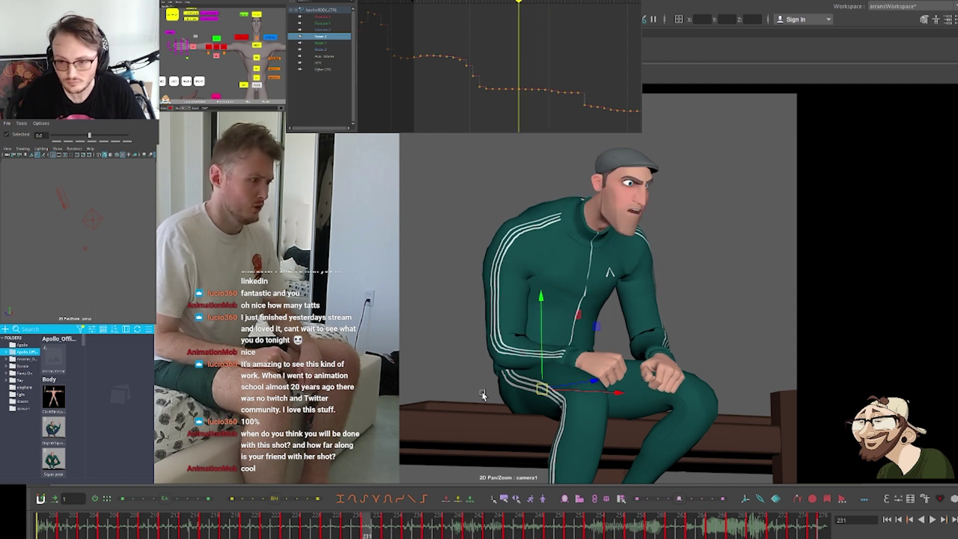
Step backward from frame 231 to 209 and return to 213 to locate where the body's rotation shifts
{"action": "key", "text": "comma"}
{"action": "key", "text": "comma"}
{"action": "key", "text": "comma"}
{"action": "key", "text": "comma"}
{"action": "key", "text": "comma"}
{"action": "key", "text": "comma"}
{"action": "key", "text": "comma"}
{"action": "key", "text": "comma"}
{"action": "key", "text": "comma"}
{"action": "key", "text": "comma"}
{"action": "key", "text": "comma"}
{"action": "key", "text": "comma"}
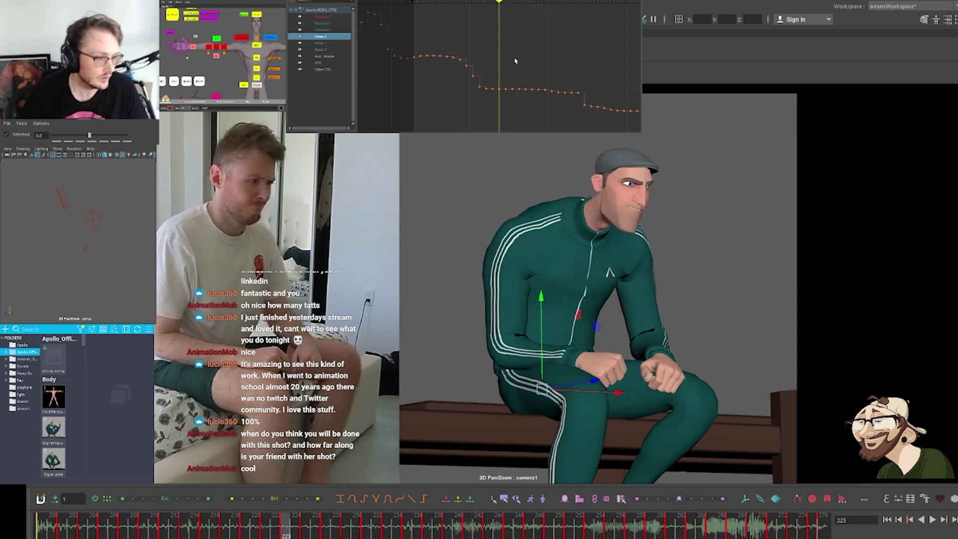
{"action": "key", "text": "comma"}
{"action": "key", "text": "comma"}
{"action": "key", "text": "comma"}
{"action": "key", "text": "period"}
{"action": "key", "text": "period"}
{"action": "key", "text": "period"}
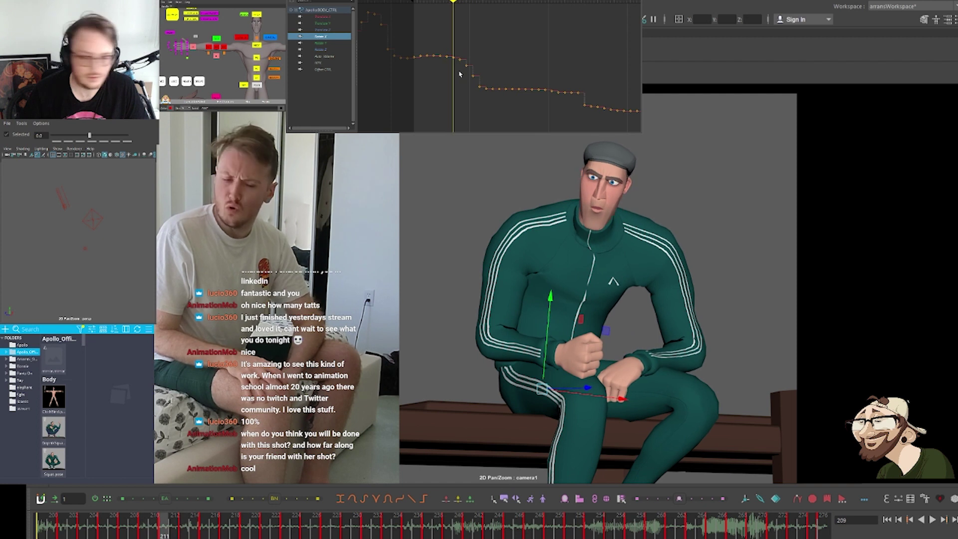
{"action": "key", "text": "comma"}
{"action": "key", "text": "comma"}
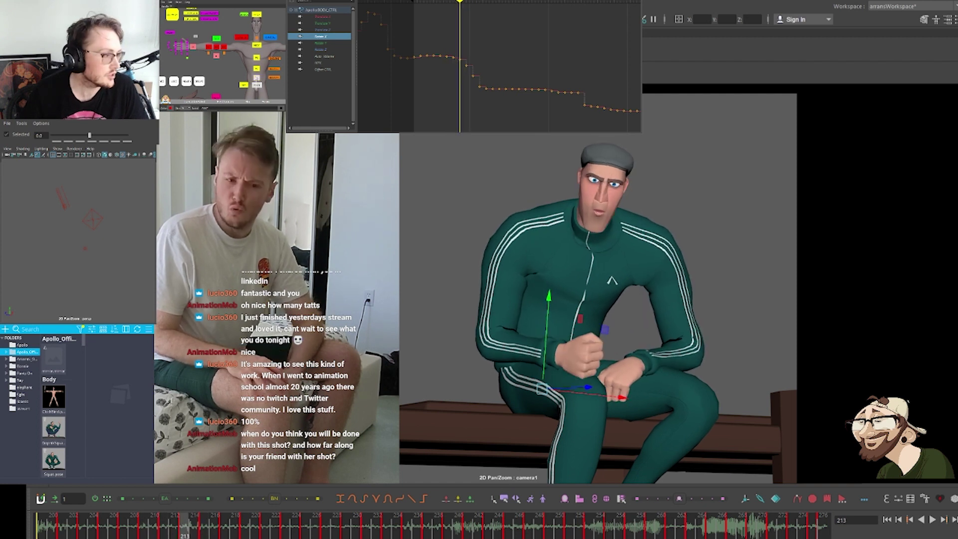
Tween the body and spine controls' in-between poses around frames 215 to 219, biasing one at -75 toward the preceding pose
{"action": "left_click_drag", "start_coordinate": [260, 80], "coordinate": [255, 56]}
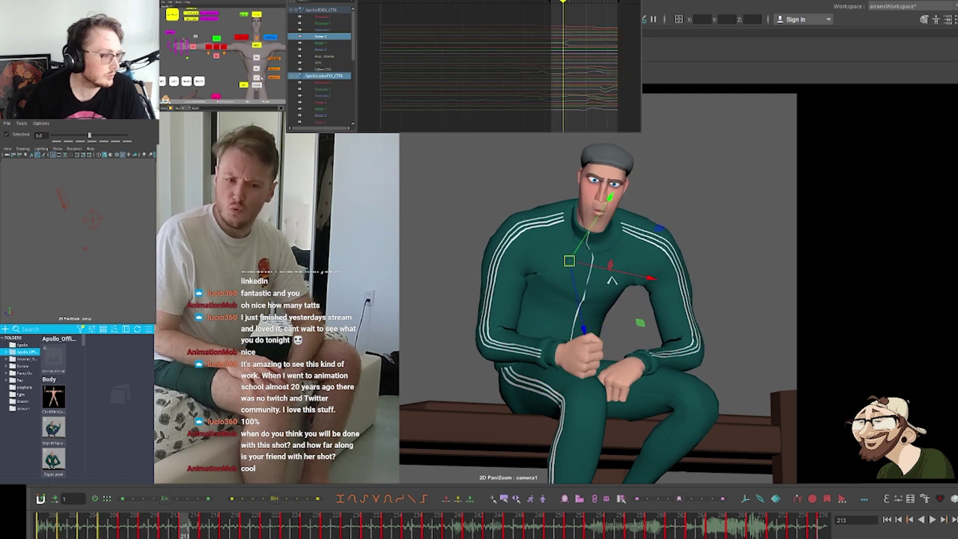
{"action": "left_click", "coordinate": [231, 501]}
{"action": "key", "text": "comma"}
{"action": "key", "text": "comma"}
{"action": "key", "text": "period"}
{"action": "key", "text": "period"}
{"action": "key", "text": "period"}
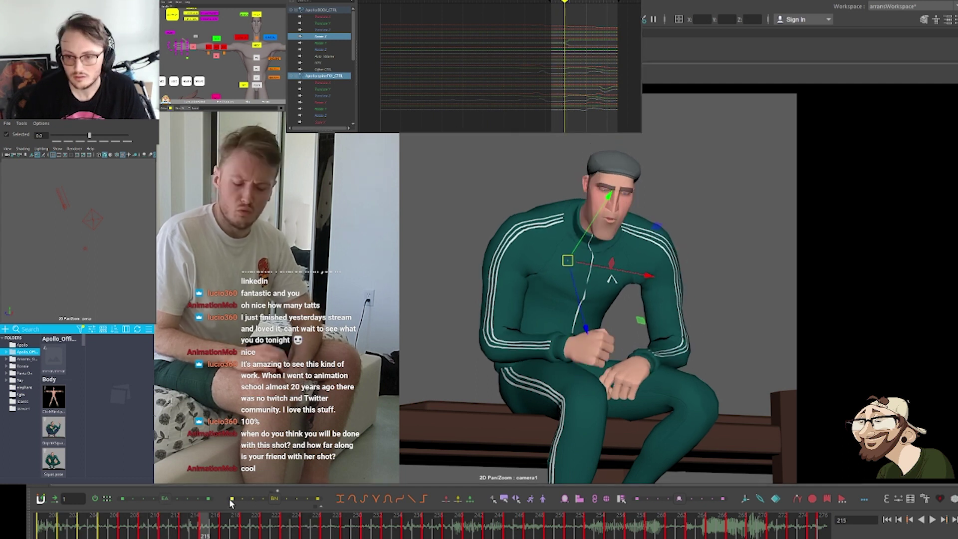
{"action": "key", "text": "period"}
{"action": "key", "text": "period"}
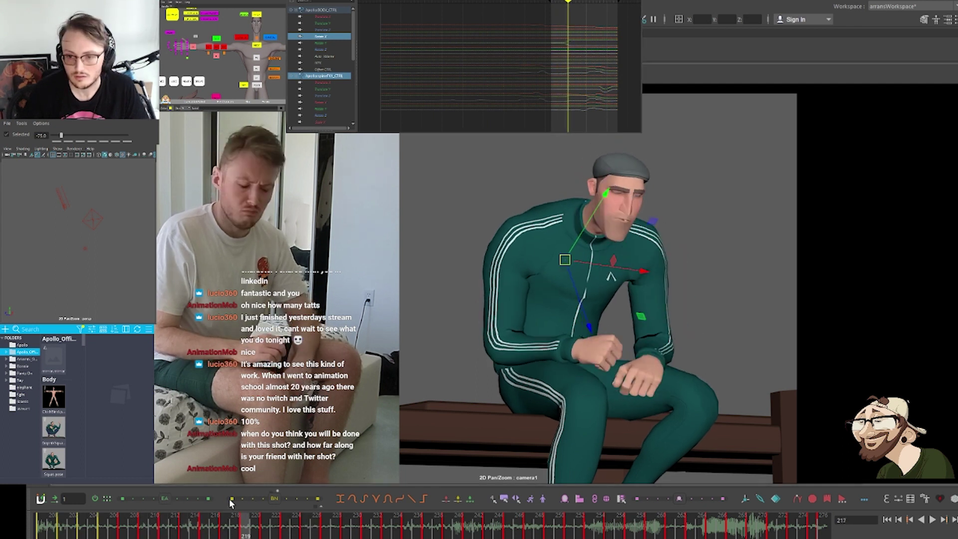
Step forward to frame 223 and back to 213 to check the spacing of the body and spine drop
{"action": "key", "text": "period"}
{"action": "key", "text": "period"}
{"action": "key", "text": "period"}
{"action": "key", "text": "period"}
{"action": "key", "text": "period"}
{"action": "key", "text": "period"}
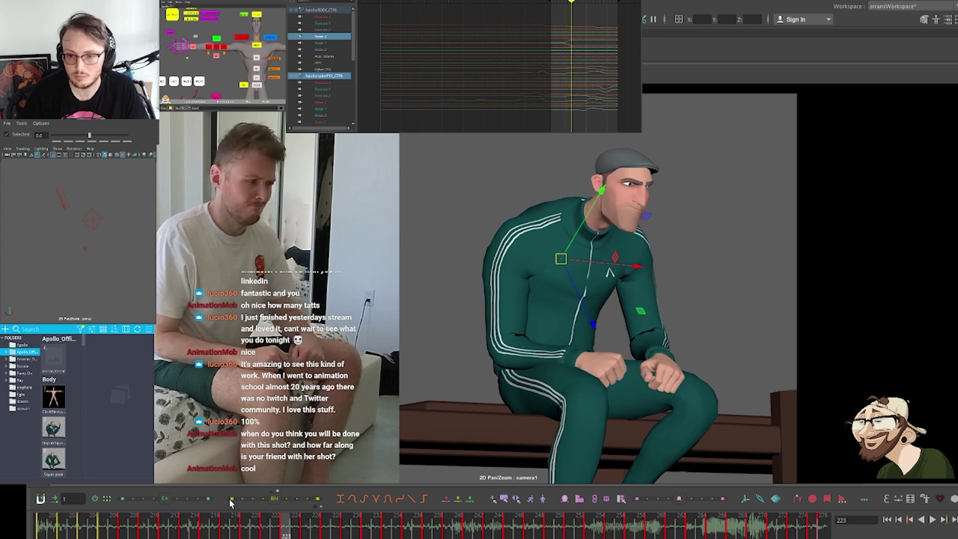
{"action": "key", "text": "comma"}
{"action": "key", "text": "comma"}
{"action": "key", "text": "comma"}
{"action": "key", "text": "comma"}
{"action": "key", "text": "comma"}
{"action": "key", "text": "comma"}
{"action": "key", "text": "comma"}
{"action": "key", "text": "comma"}
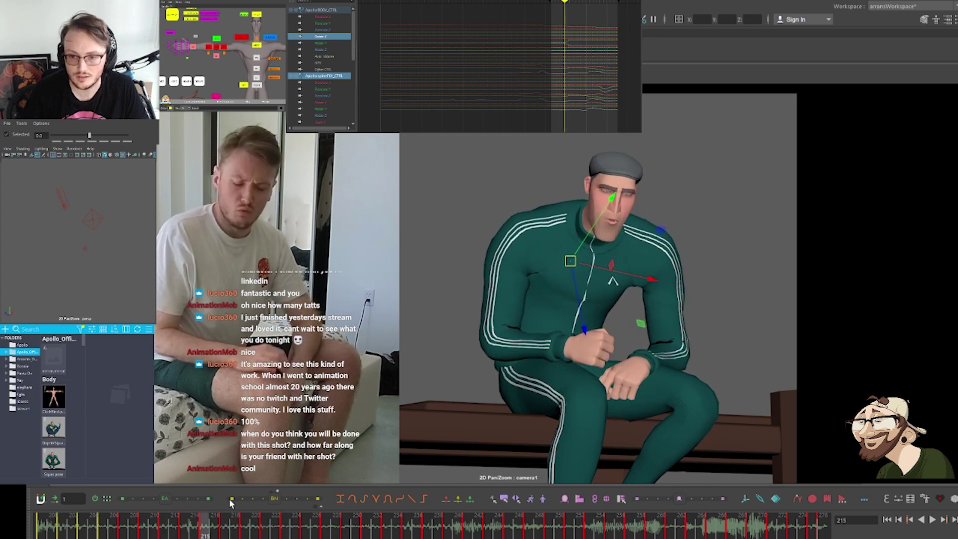
{"action": "key", "text": "comma"}
{"action": "key", "text": "comma"}
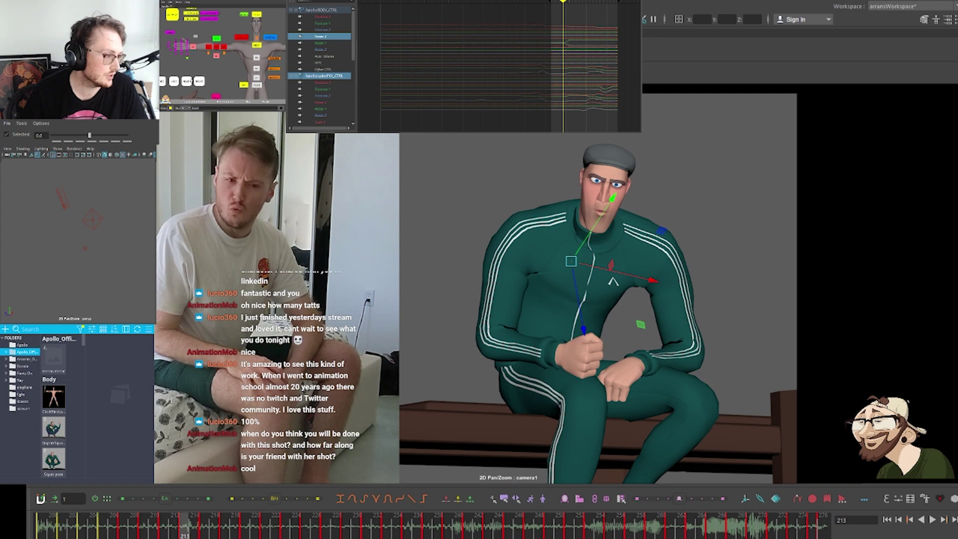
Isolate the body control's Rotate X curve and raise its key at frame 217 toward the preceding keys
{"action": "left_click", "coordinate": [257, 85]}
{"action": "left_click", "coordinate": [322, 37]}
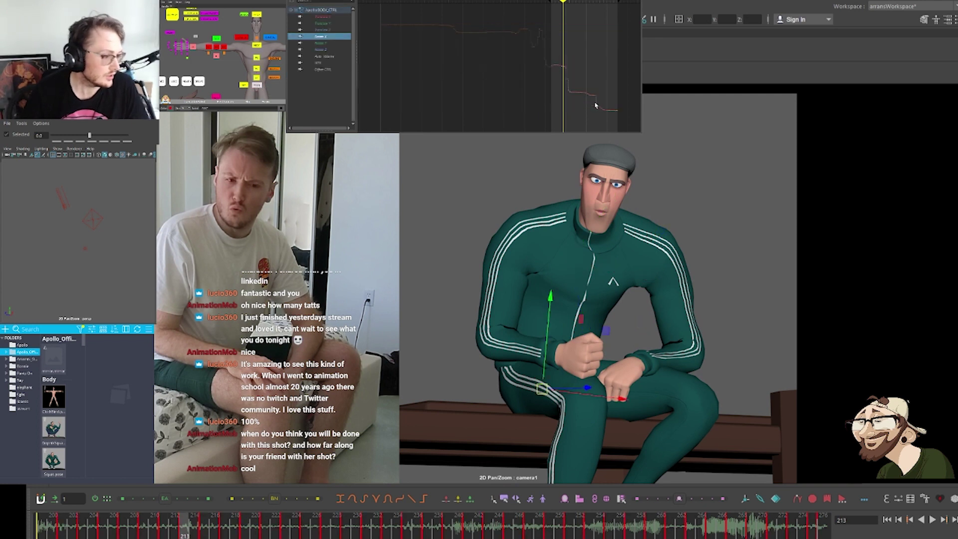
{"action": "key", "text": "f"}
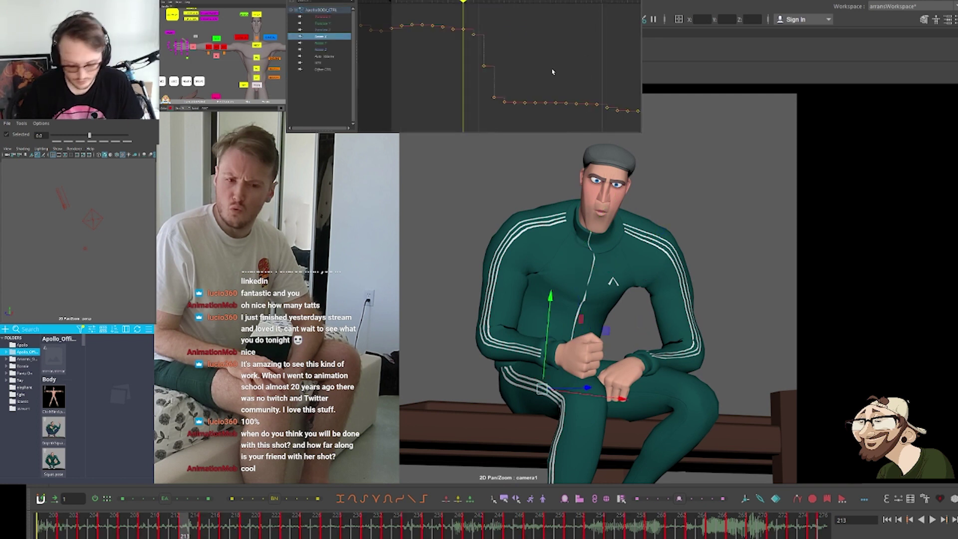
{"action": "key", "text": "period"}
{"action": "key", "text": "period"}
{"action": "key", "text": "period"}
{"action": "key", "text": "period"}
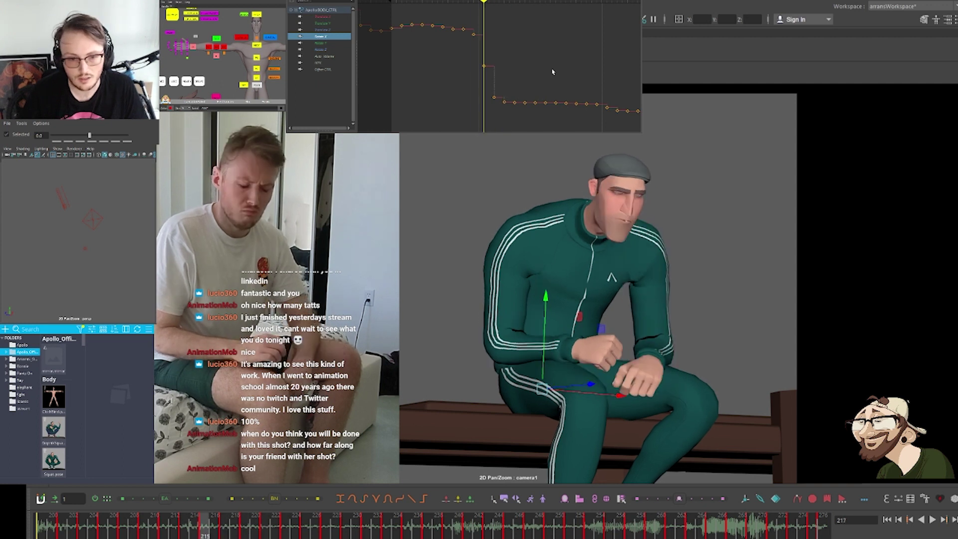
{"action": "key", "text": "comma"}
{"action": "key", "text": "comma"}
{"action": "key", "text": "comma"}
{"action": "key", "text": "period"}
{"action": "key", "text": "period"}
{"action": "key", "text": "period"}
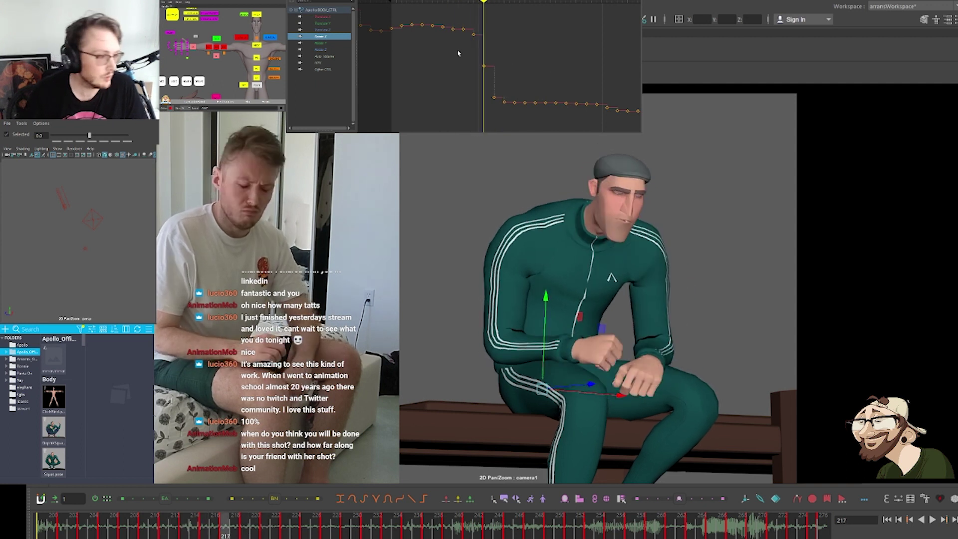
{"action": "middle_click_drag", "start_coordinate": [515, 56], "coordinate": [517, 37]}
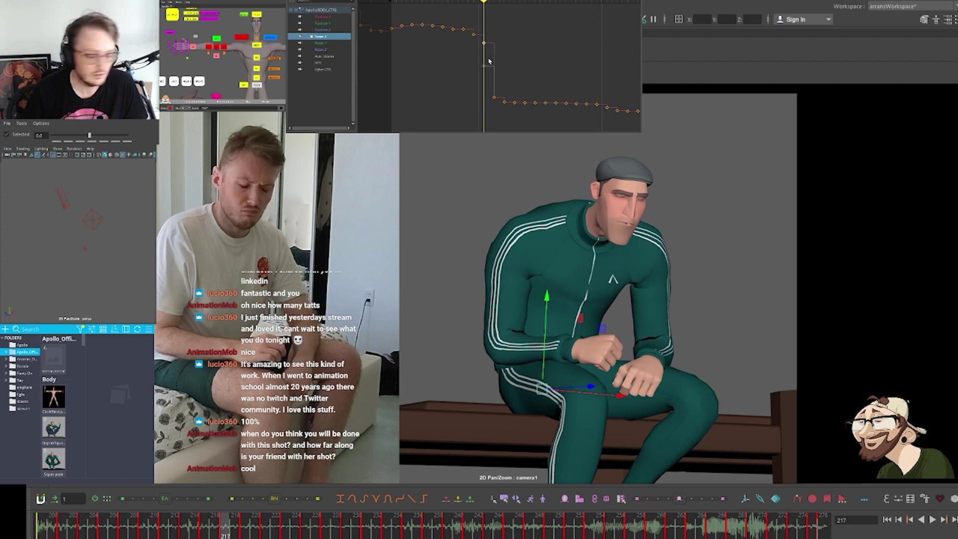
Step between frames 213 and 225 to review the body's forward rotation against the reference footage
{"action": "key", "text": "comma"}
{"action": "key", "text": "comma"}
{"action": "key", "text": "comma"}
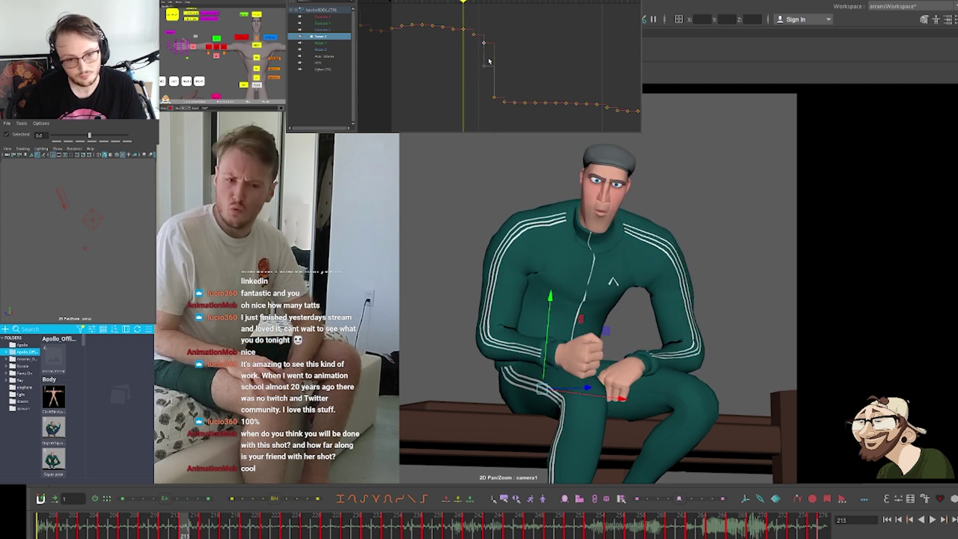
{"action": "key", "text": "period"}
{"action": "key", "text": "period"}
{"action": "key", "text": "period"}
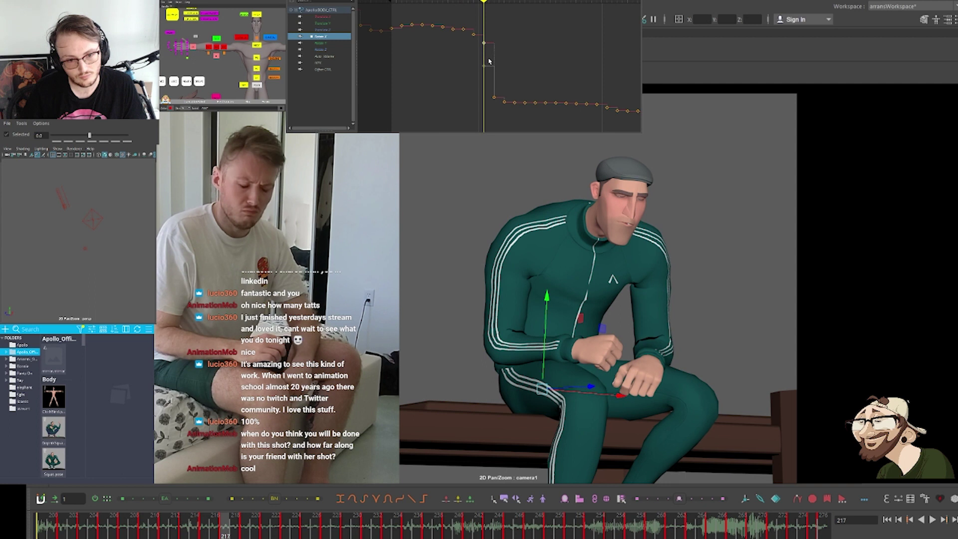
{"action": "key", "text": "period"}
{"action": "key", "text": "period"}
{"action": "key", "text": "period"}
{"action": "key", "text": "period"}
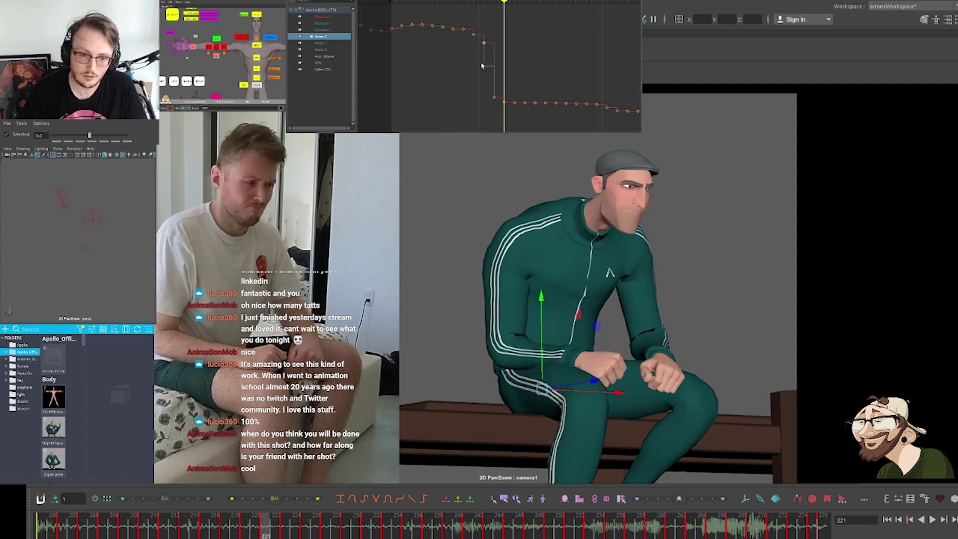
{"action": "key", "text": "period"}
{"action": "key", "text": "period"}
{"action": "key", "text": "period"}
{"action": "key", "text": "period"}
{"action": "key", "text": "period"}
{"action": "key", "text": "period"}
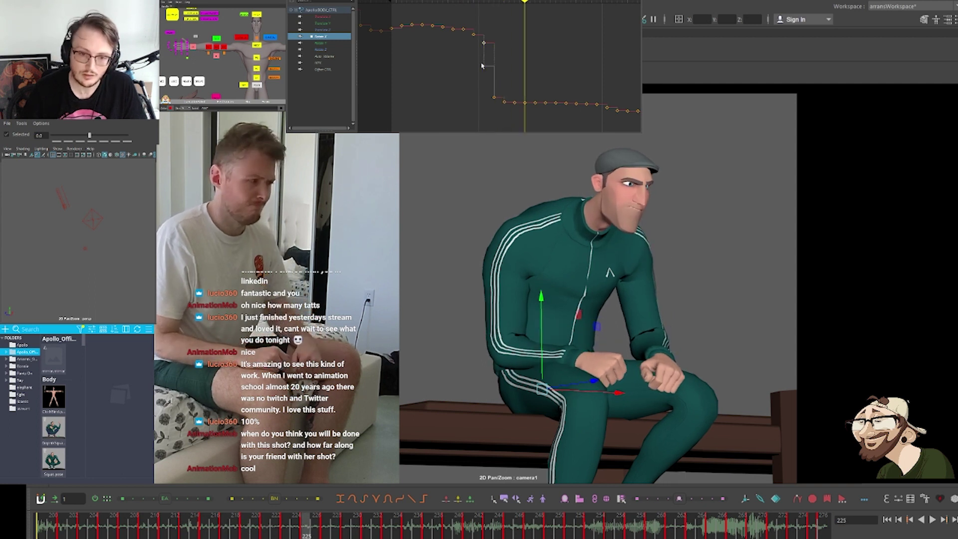
{"action": "key", "text": "comma"}
{"action": "key", "text": "comma"}
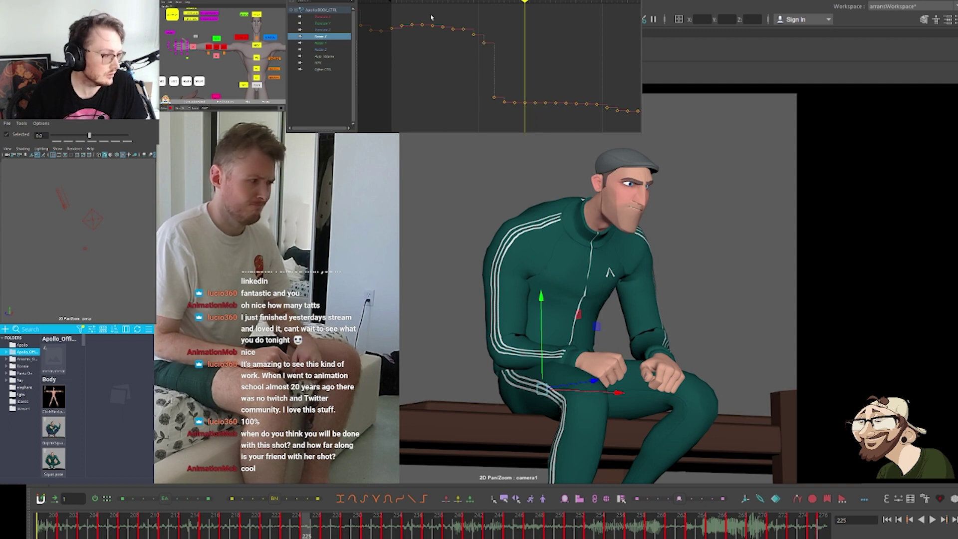
Smooth the body's Rotate X keys from about frame 207 to 213 and ease the keys from 219 to 227 into the settled pose
{"action": "left_click_drag", "start_coordinate": [425, 14], "coordinate": [468, 35]}
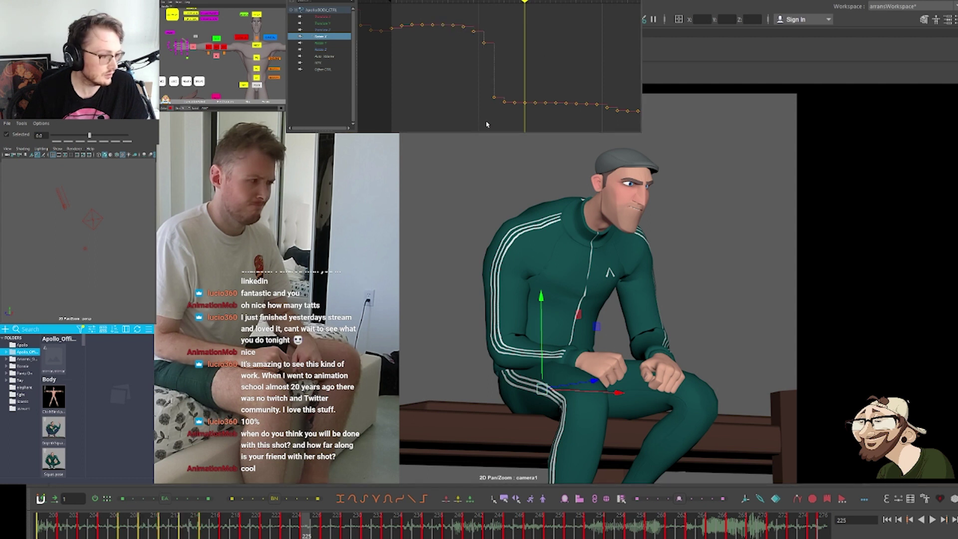
{"action": "left_click_drag", "start_coordinate": [480, 79], "coordinate": [543, 106]}
{"action": "key", "text": "period"}
{"action": "key", "text": "period"}
{"action": "key", "text": "period"}
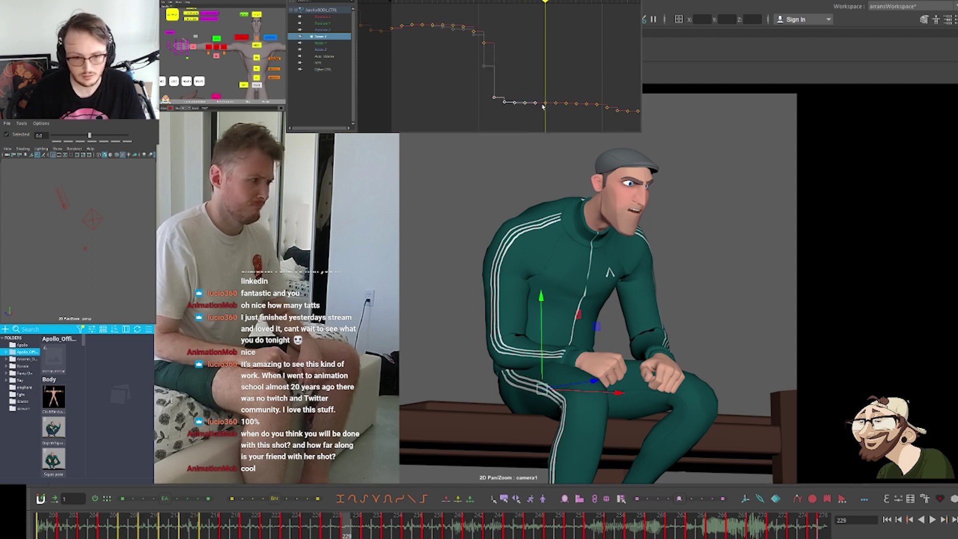
{"action": "key", "text": "comma"}
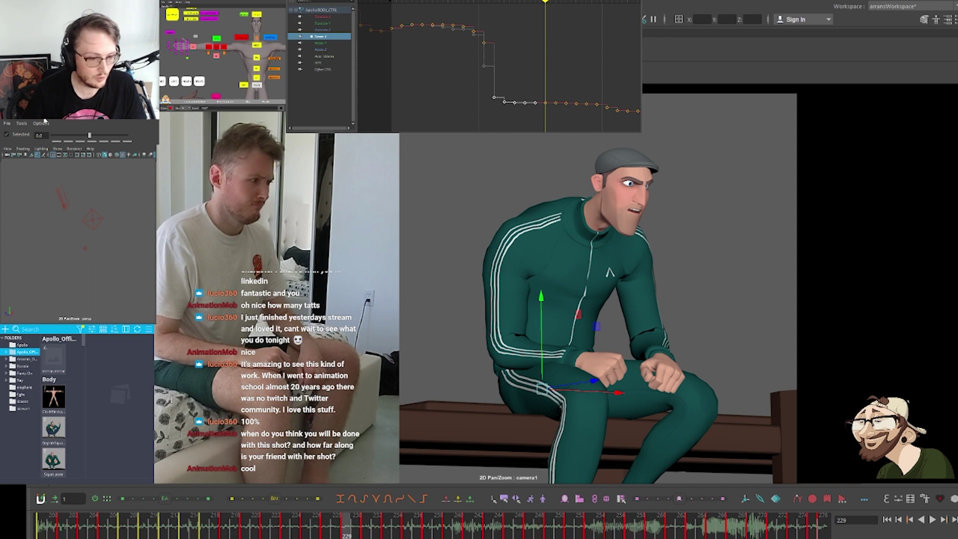
{"action": "left_click_drag", "start_coordinate": [164, 499], "coordinate": [187, 499]}
Step back and forth through frames 213 to 221 to check the softened Rotate X motion
{"action": "key", "text": "comma"}
{"action": "key", "text": "comma"}
{"action": "key", "text": "comma"}
{"action": "key", "text": "comma"}
{"action": "key", "text": "comma"}
{"action": "key", "text": "comma"}
{"action": "key", "text": "period"}
{"action": "key", "text": "period"}
{"action": "key", "text": "period"}
{"action": "key", "text": "period"}
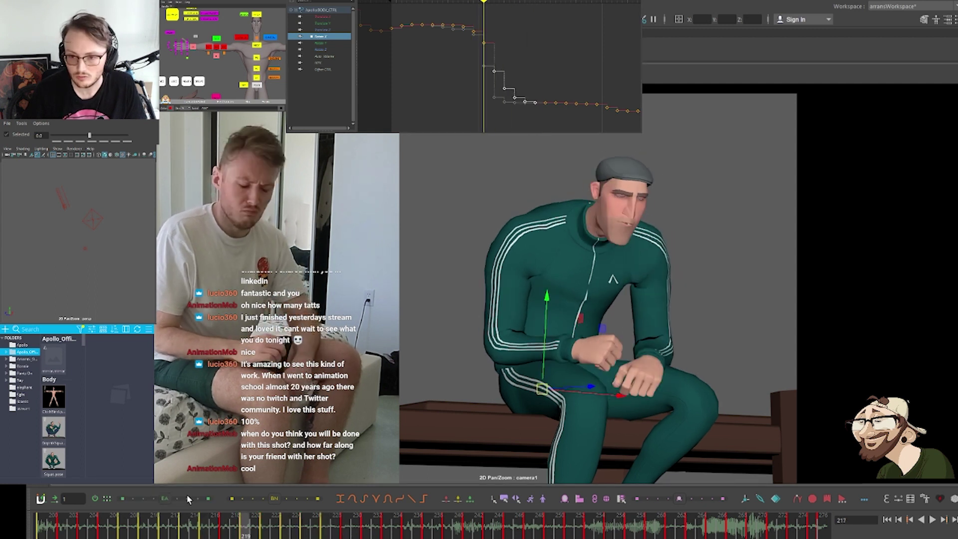
{"action": "key", "text": "comma"}
{"action": "key", "text": "comma"}
{"action": "key", "text": "comma"}
{"action": "key", "text": "comma"}
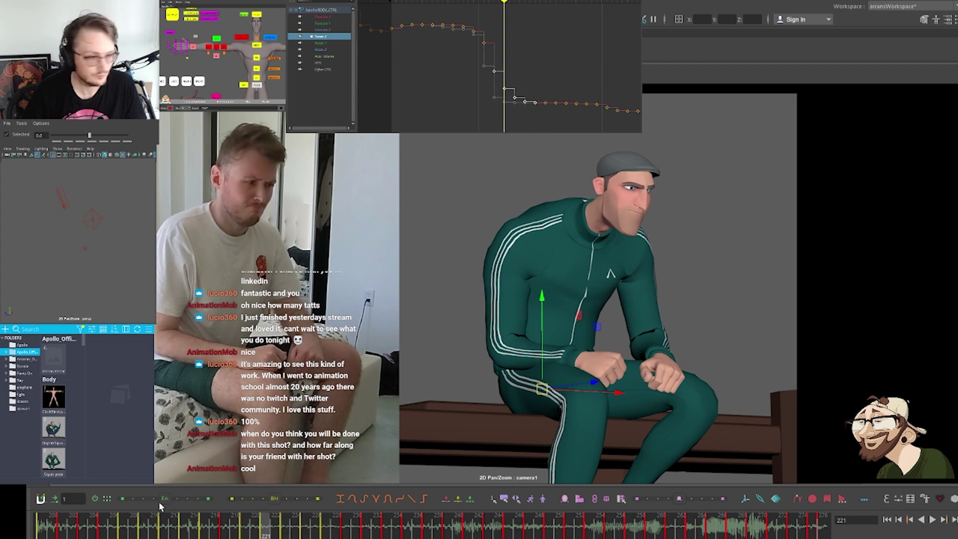
Ease the body's Rotate X keys from frame 221 to 231 for a longer settle
{"action": "left_click_drag", "start_coordinate": [579, 119], "coordinate": [496, 85]}
{"action": "left_click_drag", "start_coordinate": [166, 501], "coordinate": [185, 501]}
{"action": "key", "text": "comma"}
{"action": "key", "text": "comma"}
{"action": "key", "text": "comma"}
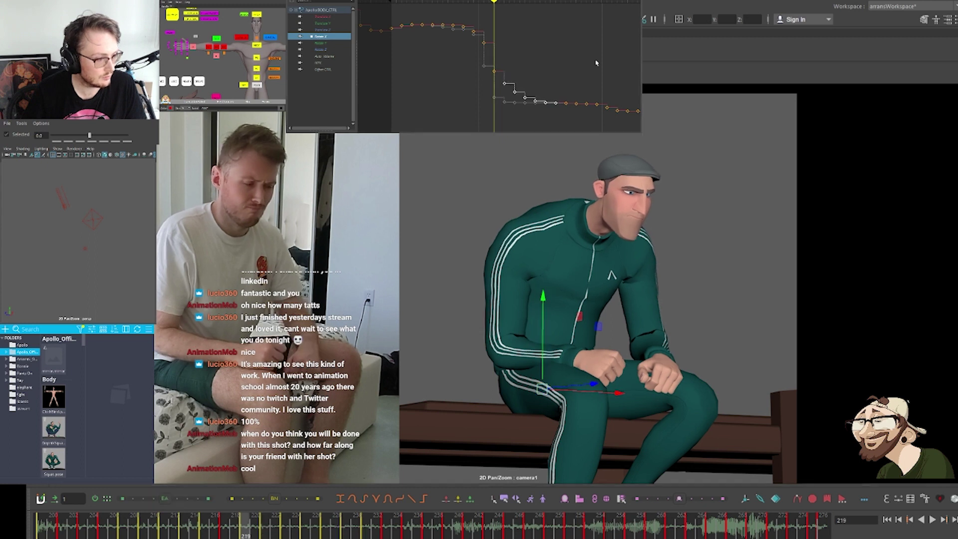
Step forward to frame 231 and back to 213 to review the body's longer Rotate X settle
{"action": "key", "text": "period"}
{"action": "key", "text": "period"}
{"action": "key", "text": "period"}
{"action": "key", "text": "period"}
{"action": "key", "text": "period"}
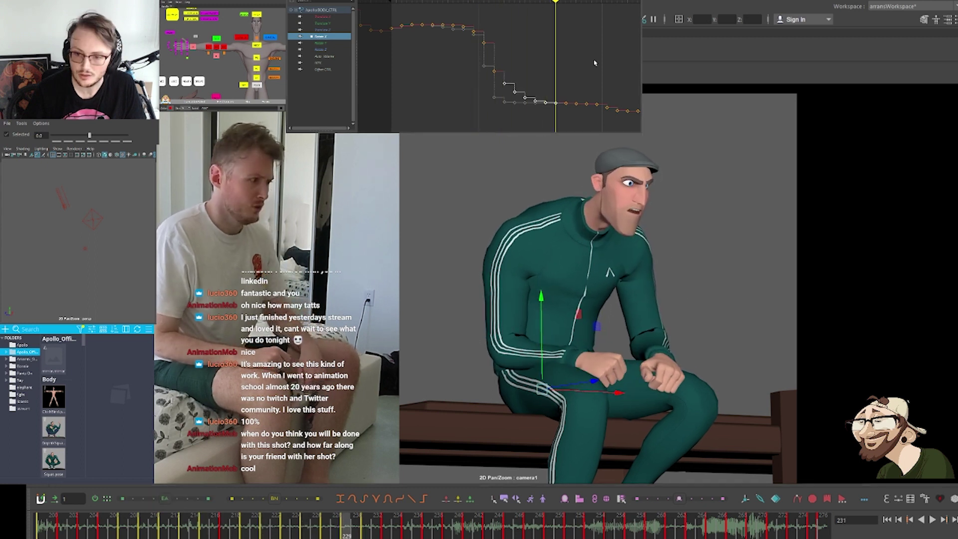
{"action": "key", "text": "comma"}
{"action": "key", "text": "comma"}
{"action": "key", "text": "comma"}
{"action": "key", "text": "comma"}
{"action": "key", "text": "comma"}
{"action": "key", "text": "comma"}
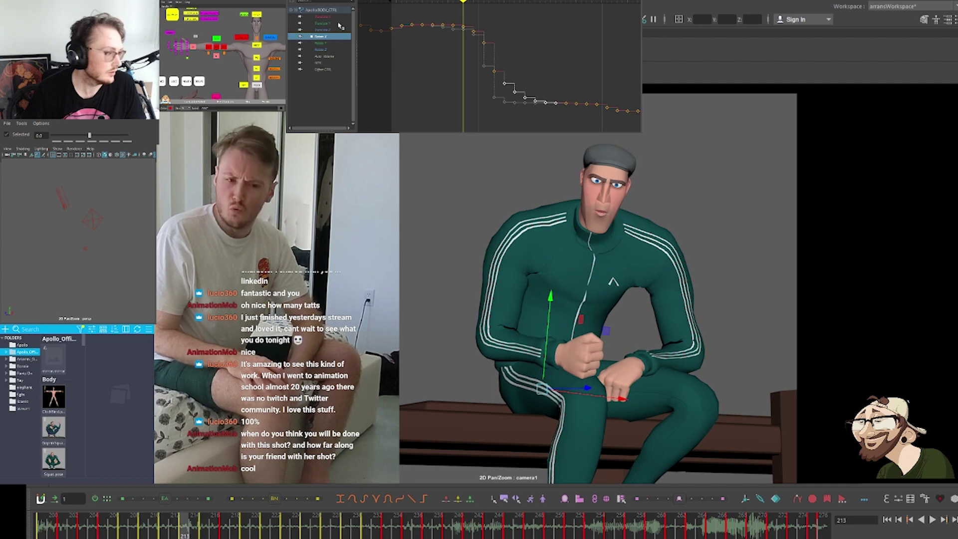
Isolate the body control's Rotate Y curve and step through frames 209 to 227 to examine its abrupt shift
{"action": "left_click", "coordinate": [328, 44]}
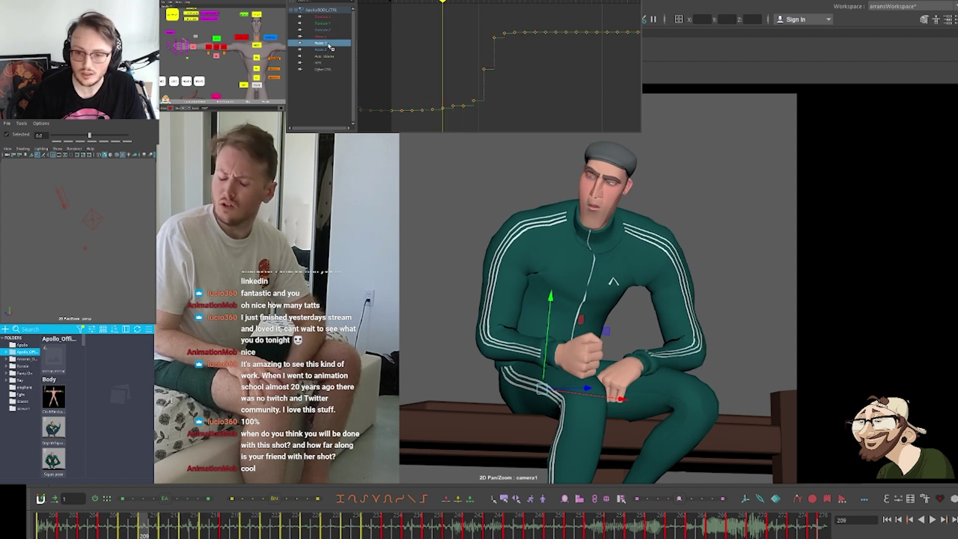
{"action": "key", "text": "period"}
{"action": "key", "text": "period"}
{"action": "key", "text": "period"}
{"action": "key", "text": "period"}
{"action": "key", "text": "period"}
{"action": "key", "text": "period"}
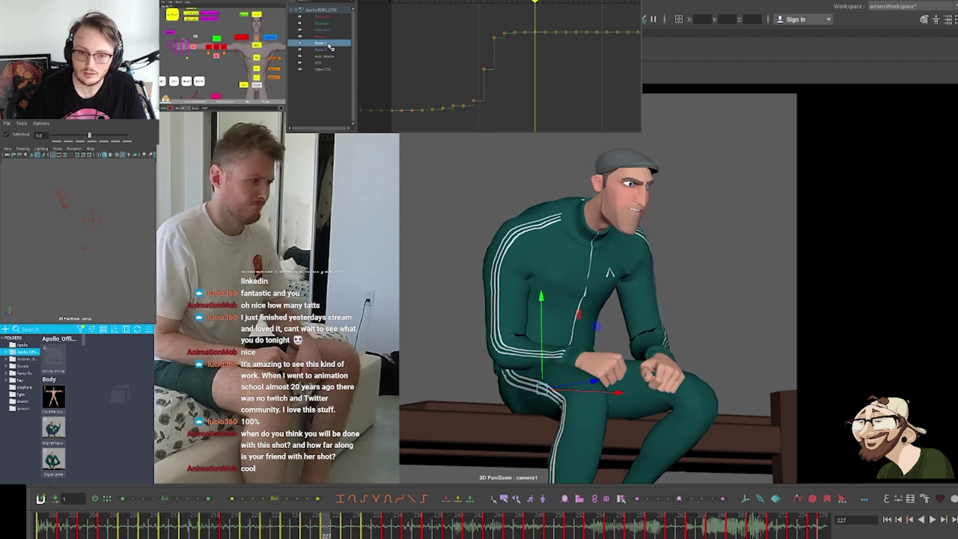
{"action": "key", "text": "comma"}
{"action": "key", "text": "comma"}
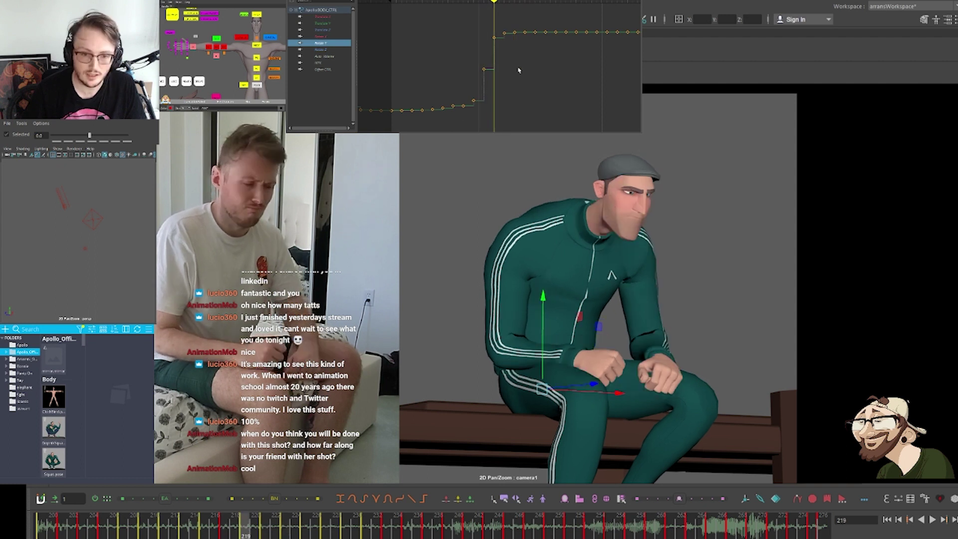
{"action": "key", "text": "comma"}
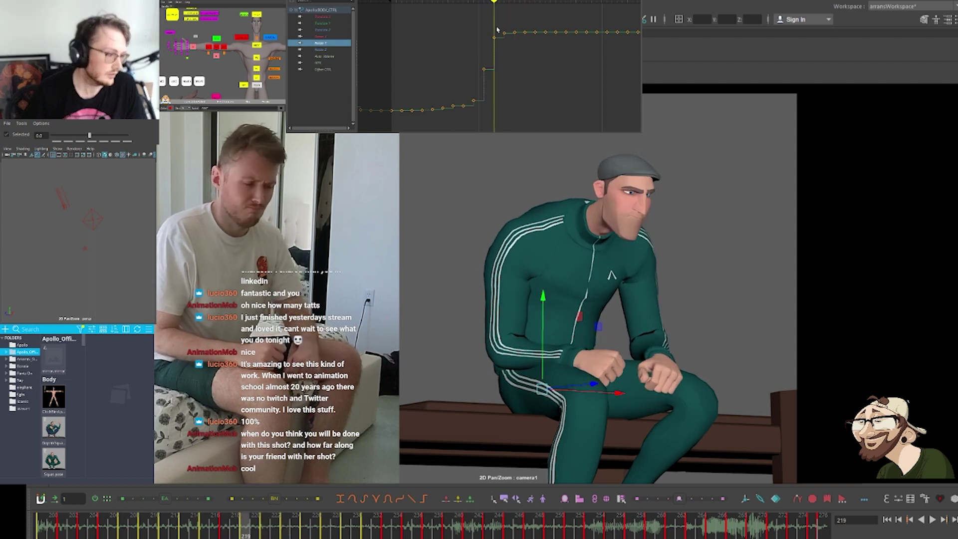
Lower the body's Rotate Y key at frame 219 and ease the preceding keys up to frame 217 into the turn
{"action": "left_click_drag", "start_coordinate": [488, 29], "coordinate": [505, 49]}
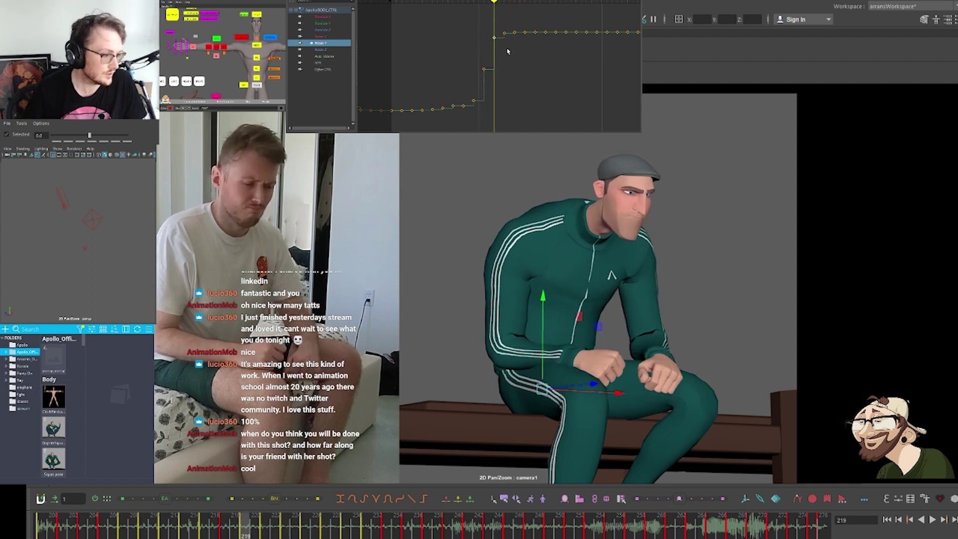
{"action": "middle_click_drag", "start_coordinate": [506, 49], "coordinate": [507, 62]}
{"action": "left_click_drag", "start_coordinate": [487, 58], "coordinate": [409, 123]}
{"action": "left_click_drag", "start_coordinate": [164, 498], "coordinate": [132, 499]}
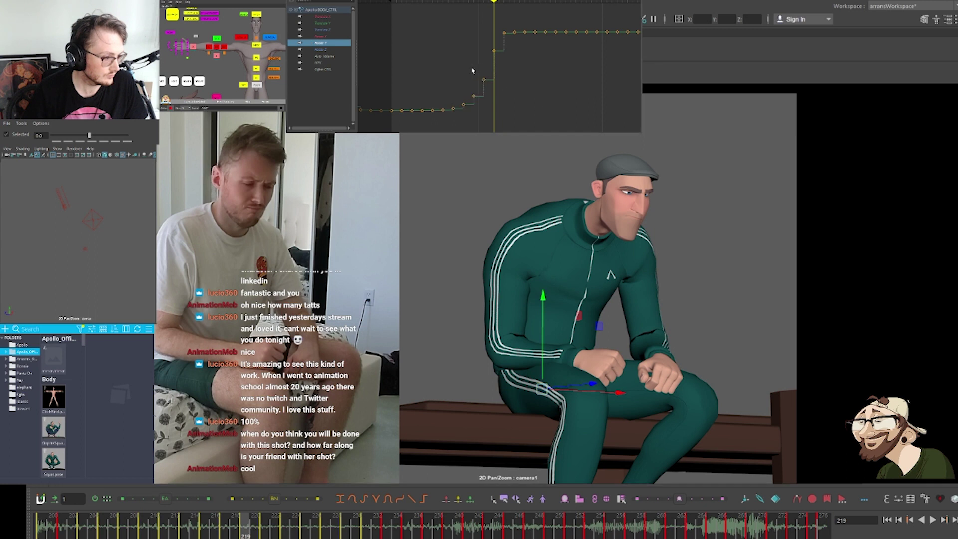
Ease the body's Rotate Y keys from frame 219 to 227 out of the turn and check the motion between frames 217 and 221
{"action": "left_click_drag", "start_coordinate": [481, 67], "coordinate": [544, 25]}
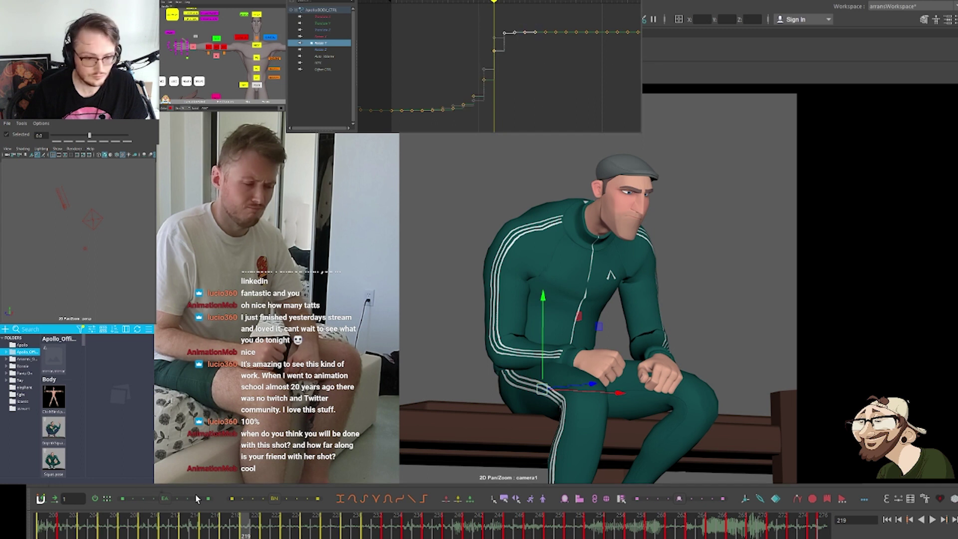
{"action": "mouse_move", "coordinate": [198, 499]}
{"action": "left_mouse_down"}
{"action": "mouse_move", "coordinate": [164, 501]}
{"action": "mouse_move", "coordinate": [191, 499]}
{"action": "left_mouse_up"}
{"action": "left_click", "coordinate": [539, 96]}
{"action": "key", "text": "period"}
{"action": "key", "text": "period"}
{"action": "key", "text": "period"}
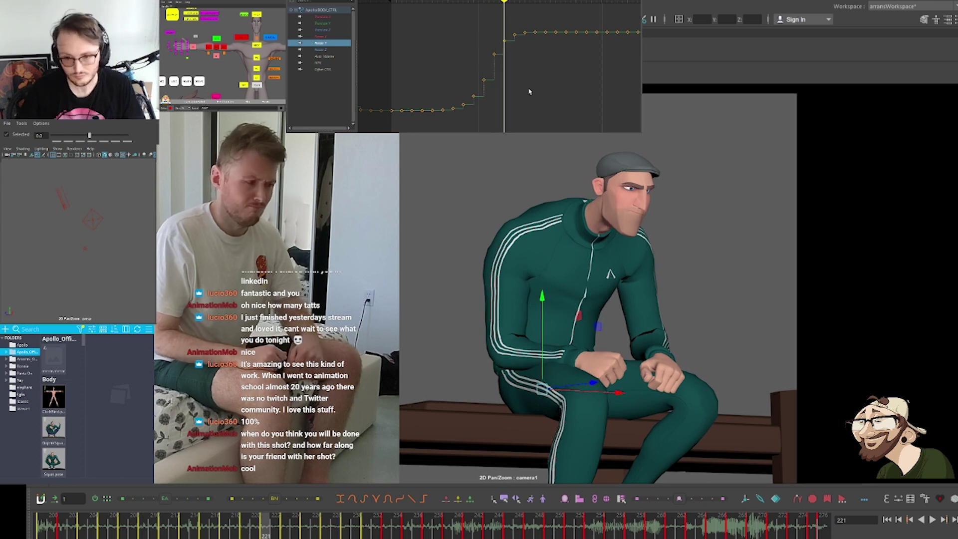
{"action": "key", "text": "comma"}
{"action": "key", "text": "comma"}
{"action": "key", "text": "comma"}
{"action": "key", "text": "comma"}
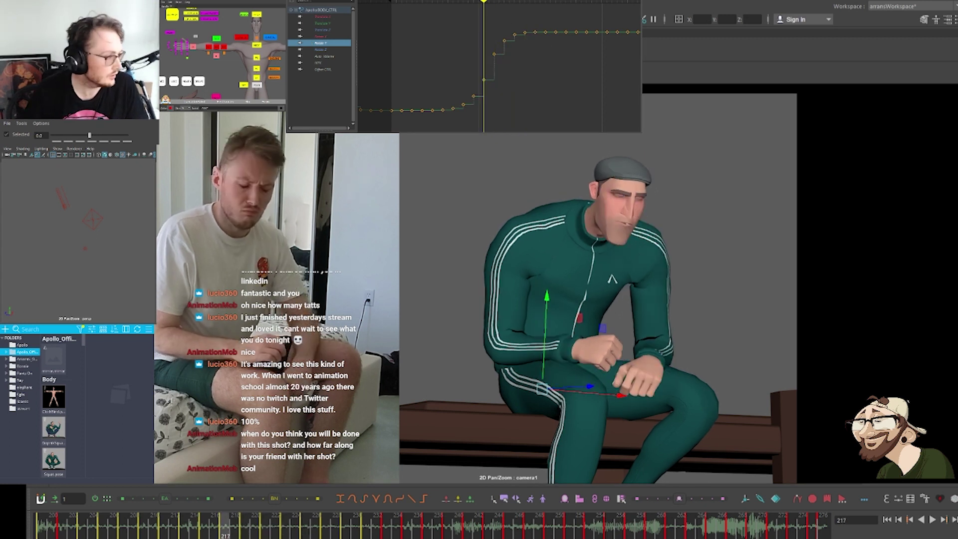
Isolate the body control's Rotate Z curve and step between frames 207 and 221 to examine its shift
{"action": "left_click", "coordinate": [326, 49]}
{"action": "key", "text": "comma"}
{"action": "key", "text": "comma"}
{"action": "key", "text": "comma"}
{"action": "key", "text": "comma"}
{"action": "key", "text": "comma"}
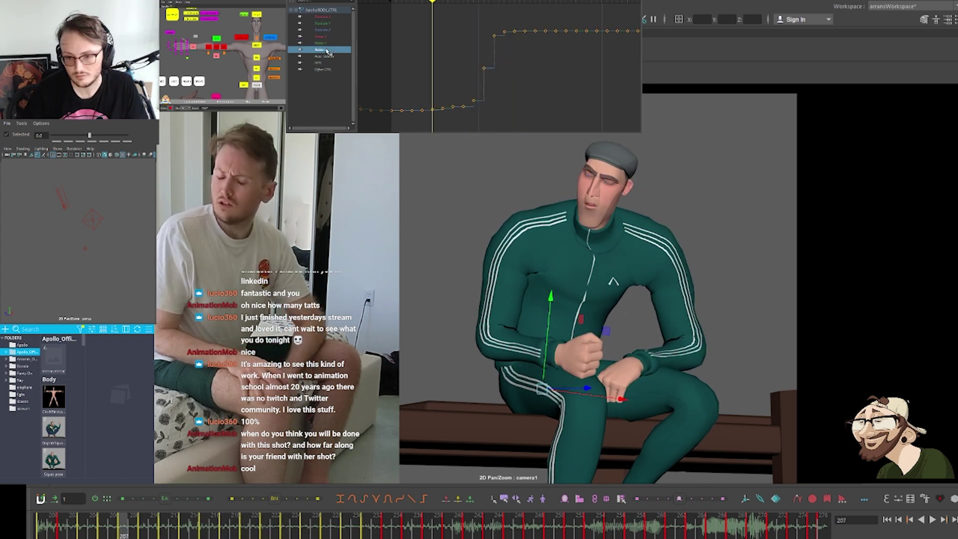
{"action": "key", "text": "period"}
{"action": "key", "text": "period"}
{"action": "key", "text": "period"}
{"action": "key", "text": "period"}
{"action": "key", "text": "period"}
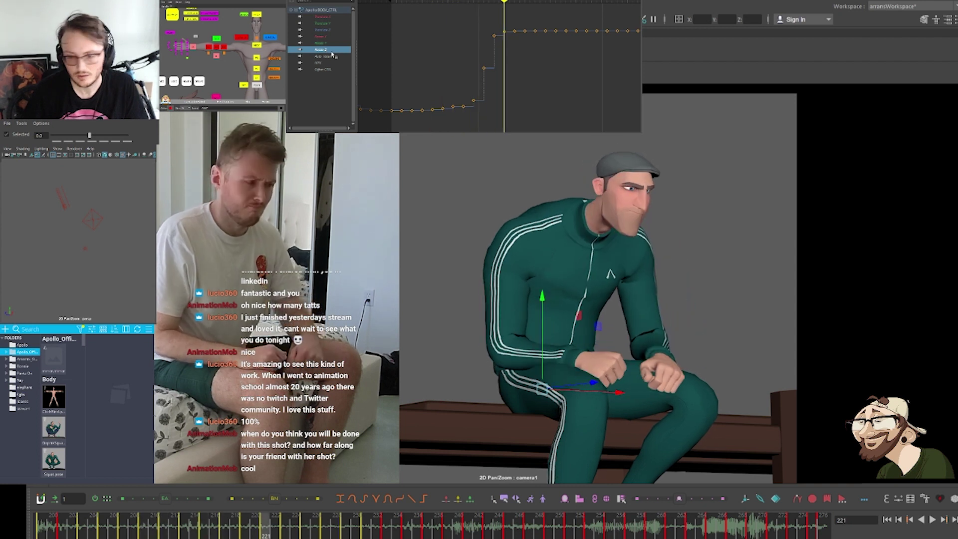
Step between frames 215 and 221 to compare the body's Rotate Z shift with the reference pose changes
{"action": "key", "text": "comma"}
{"action": "key", "text": "comma"}
{"action": "key", "text": "comma"}
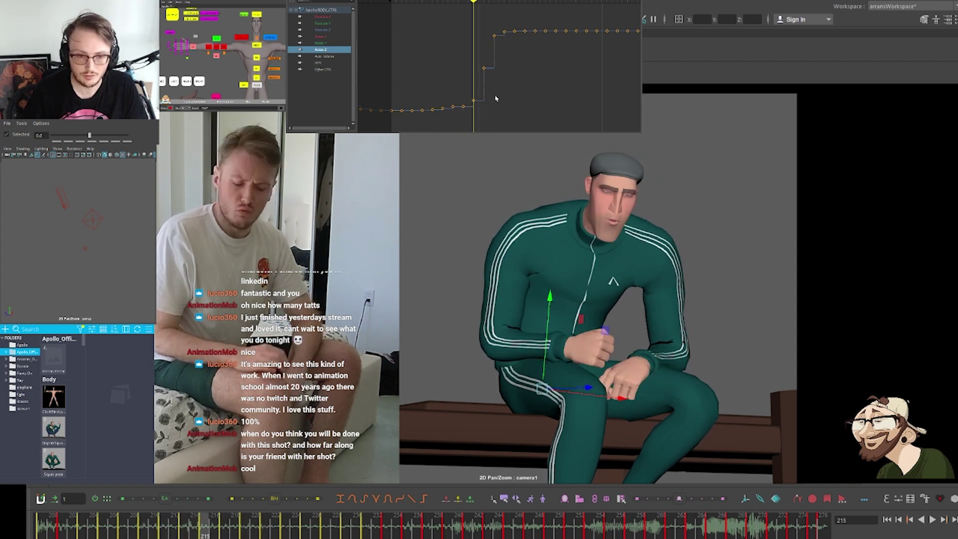
{"action": "key", "text": "period"}
{"action": "key", "text": "period"}
{"action": "key", "text": "period"}
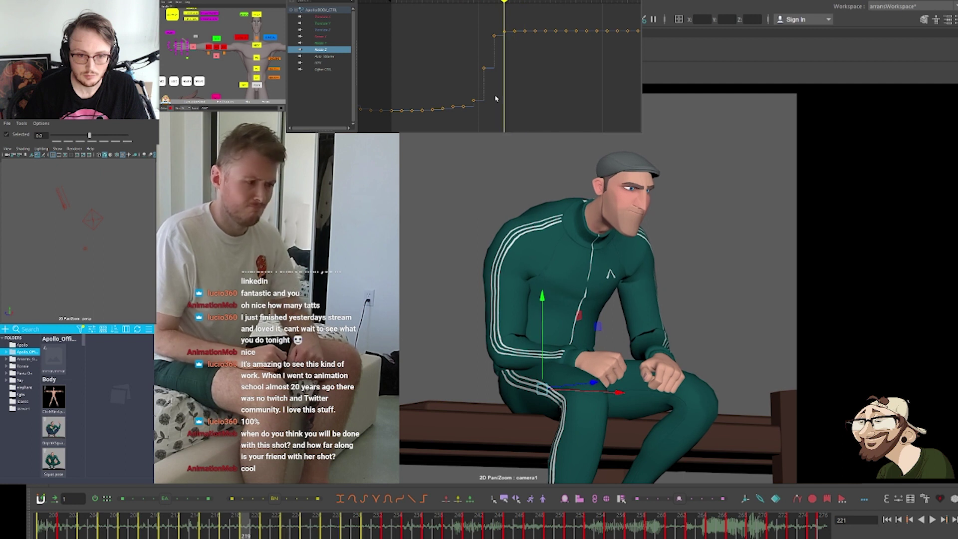
{"action": "key", "text": "comma"}
{"action": "key", "text": "comma"}
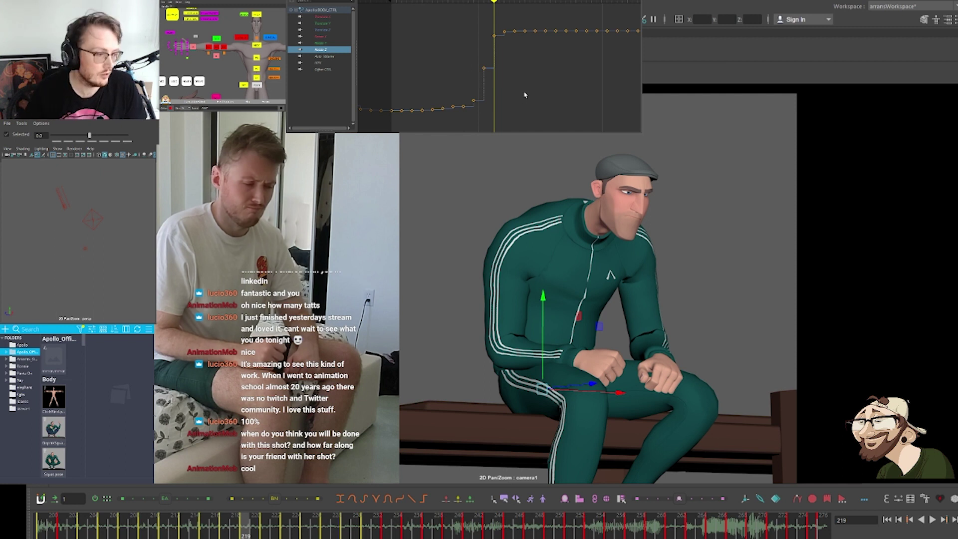
{"action": "key", "text": "comma"}
{"action": "key", "text": "comma"}
{"action": "key", "text": "comma"}
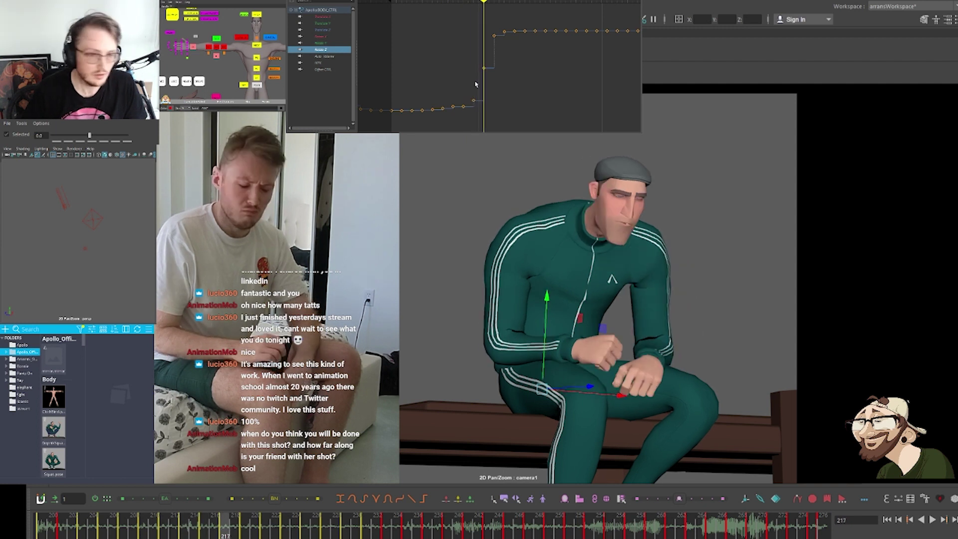
Lower the body's Rotate Z key at frame 217 and ease the preceding keys into the turn
{"action": "middle_click_drag", "start_coordinate": [498, 55], "coordinate": [497, 65], "text": "shift"}
{"action": "key", "text": "ctrl+z"}
{"action": "key", "text": "comma"}
{"action": "key", "text": "comma"}
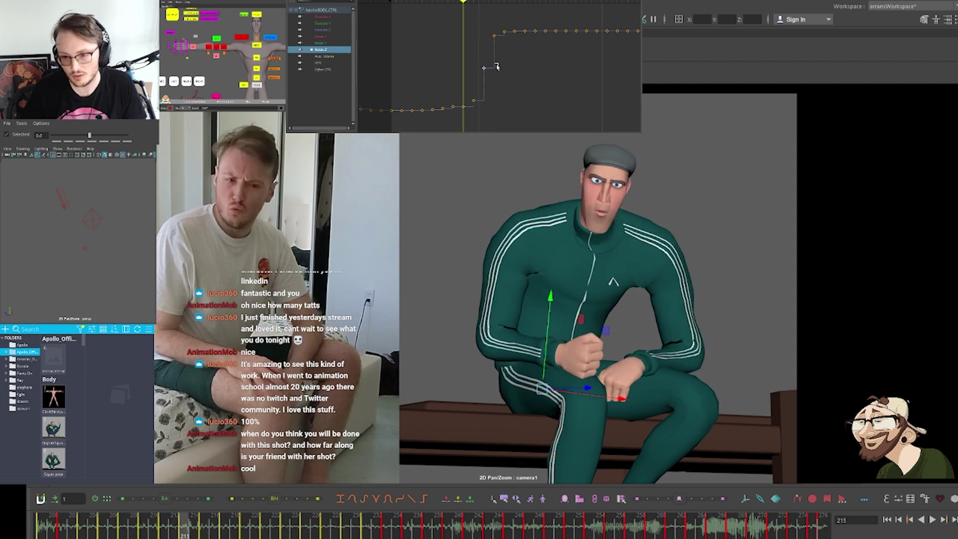
{"action": "key", "text": "period"}
{"action": "key", "text": "period"}
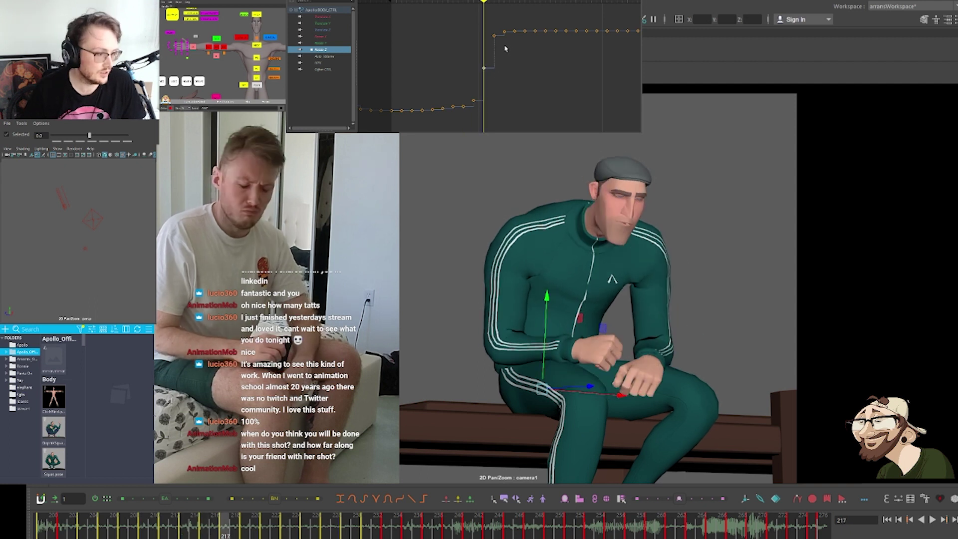
{"action": "middle_click_drag", "start_coordinate": [506, 50], "coordinate": [478, 103], "text": "shift"}
{"action": "left_click_drag", "start_coordinate": [480, 90], "coordinate": [425, 124]}
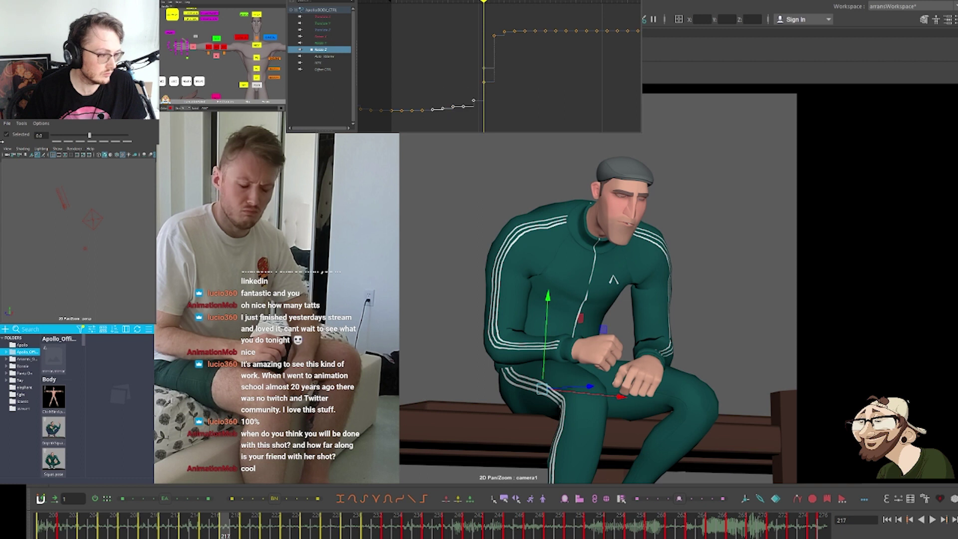
{"action": "left_click", "coordinate": [577, 99]}
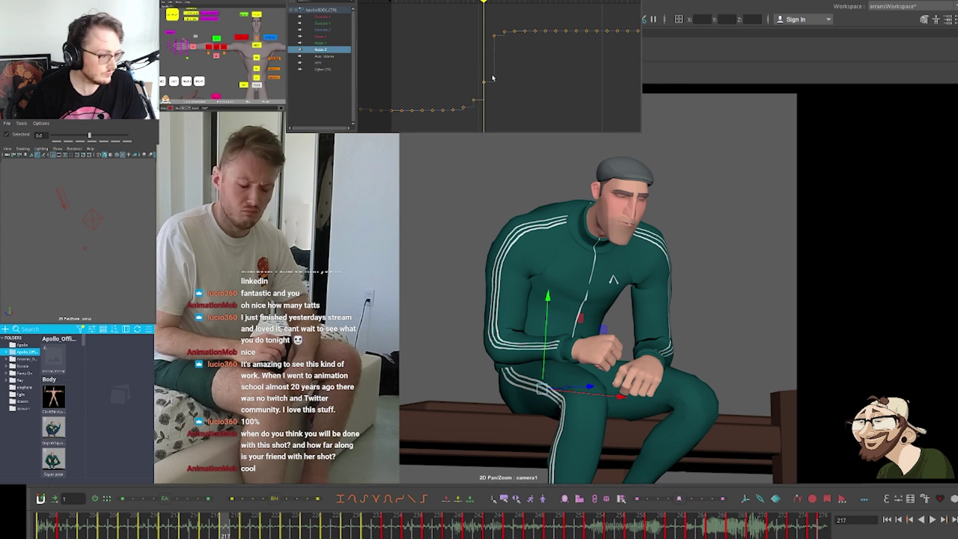
Ease the body's Rotate Z keys from frame 219 to 229 out of the turn
{"action": "left_click_drag", "start_coordinate": [478, 64], "coordinate": [548, 18]}
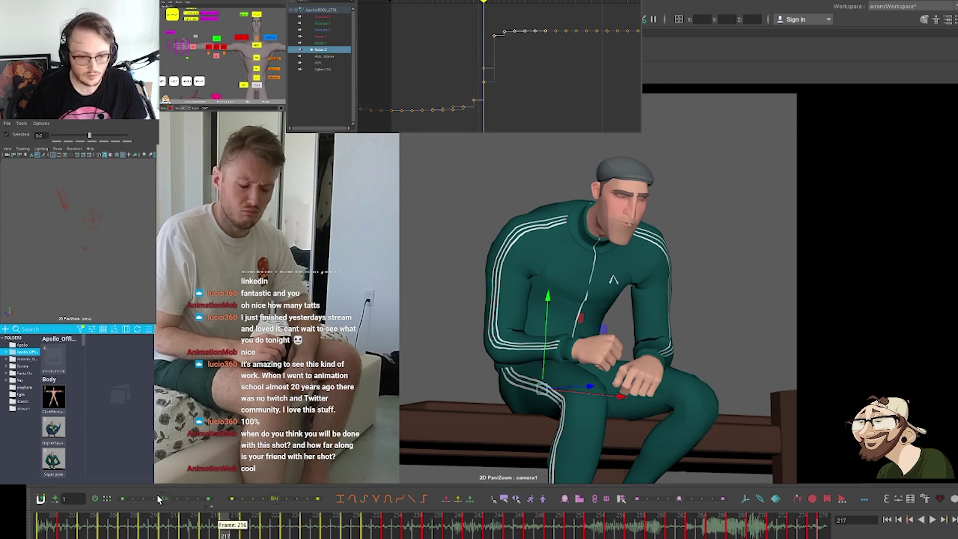
{"action": "left_click_drag", "start_coordinate": [165, 499], "coordinate": [191, 496]}
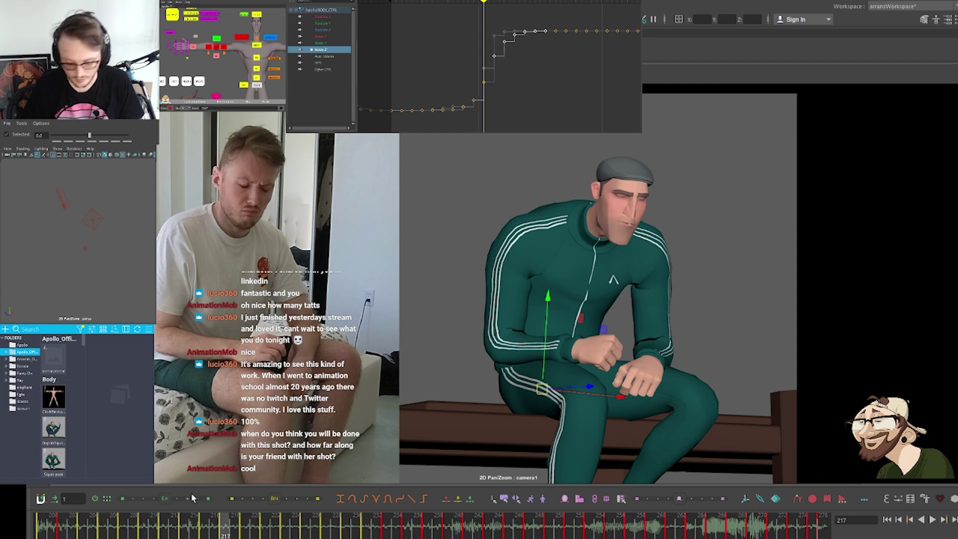
{"action": "key", "text": "period"}
{"action": "key", "text": "comma"}
{"action": "key", "text": "comma"}
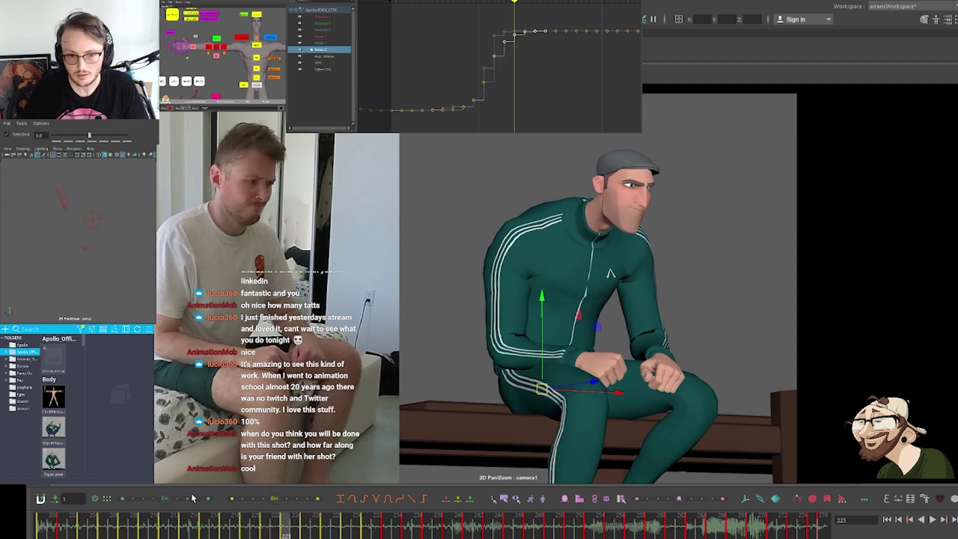
Step back and forth between frames 211 and 231 to review the smoothed body turn against the reference
{"action": "key", "text": "period"}
{"action": "key", "text": "period"}
{"action": "key", "text": "period"}
{"action": "key", "text": "period"}
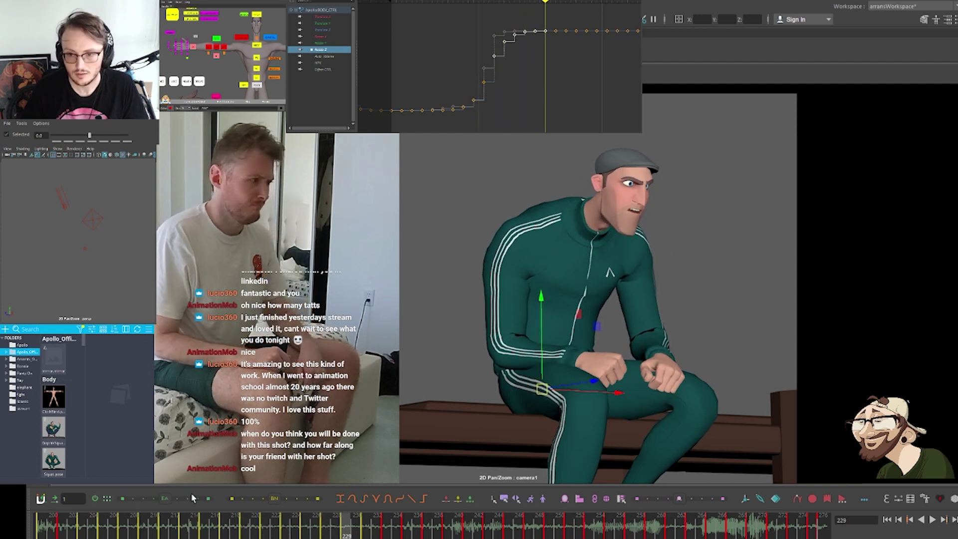
{"action": "key", "text": "comma"}
{"action": "key", "text": "comma"}
{"action": "key", "text": "comma"}
{"action": "key", "text": "comma"}
{"action": "key", "text": "comma"}
{"action": "key", "text": "comma"}
{"action": "key", "text": "comma"}
{"action": "key", "text": "comma"}
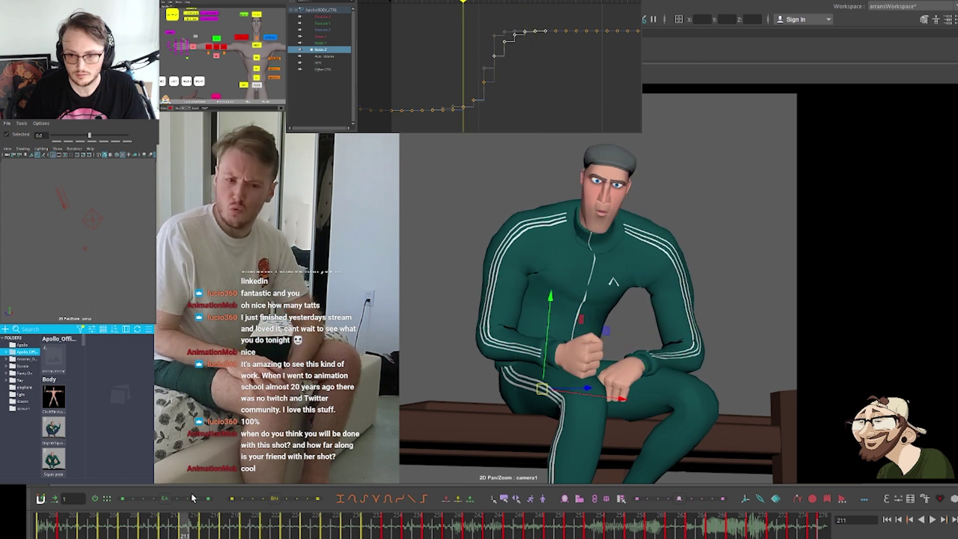
{"action": "key", "text": "period"}
{"action": "key", "text": "period"}
{"action": "key", "text": "period"}
{"action": "key", "text": "period"}
{"action": "key", "text": "period"}
{"action": "key", "text": "period"}
{"action": "key", "text": "period"}
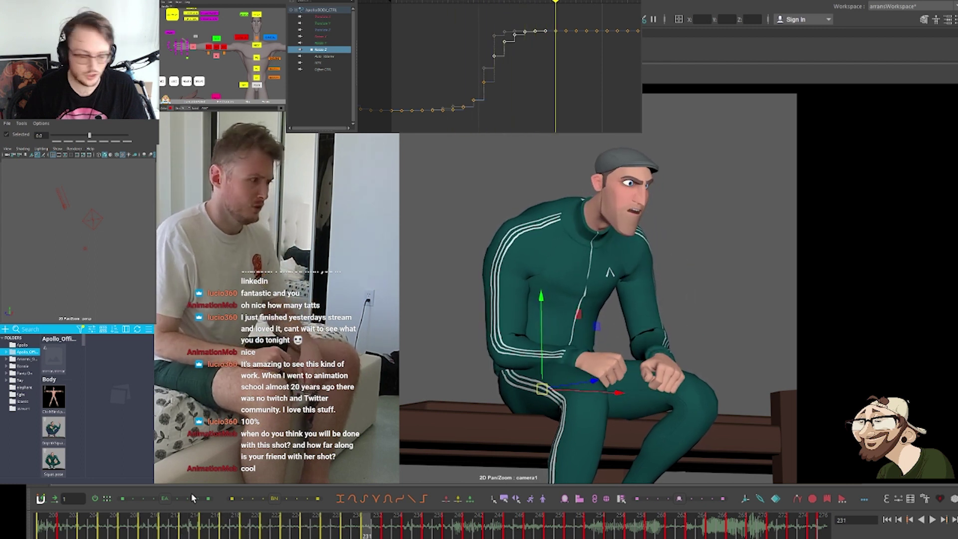
{"action": "key", "text": "comma"}
{"action": "key", "text": "comma"}
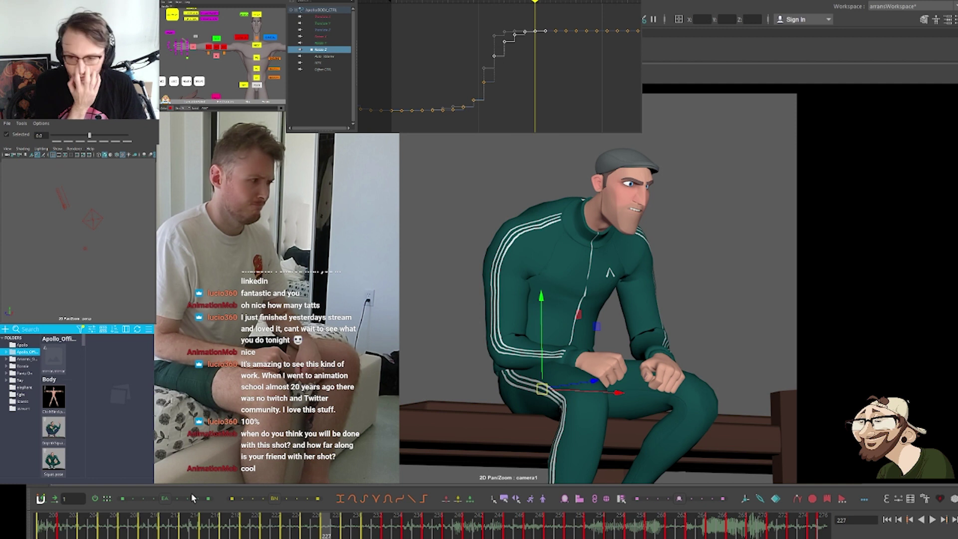
Step back from frame 227 to around frame 201 to review the motion leading into the turn
{"action": "key", "text": "comma"}
{"action": "key", "text": "comma"}
{"action": "key", "text": "comma"}
{"action": "key", "text": "comma"}
{"action": "key", "text": "comma"}
{"action": "key", "text": "comma"}
{"action": "key", "text": "comma"}
{"action": "key", "text": "comma"}
{"action": "key", "text": "comma"}
{"action": "key", "text": "comma"}
{"action": "key", "text": "comma"}
{"action": "key", "text": "comma"}
{"action": "key", "text": "comma"}
{"action": "key", "text": "comma"}
{"action": "key", "text": "comma"}
{"action": "key", "text": "comma"}
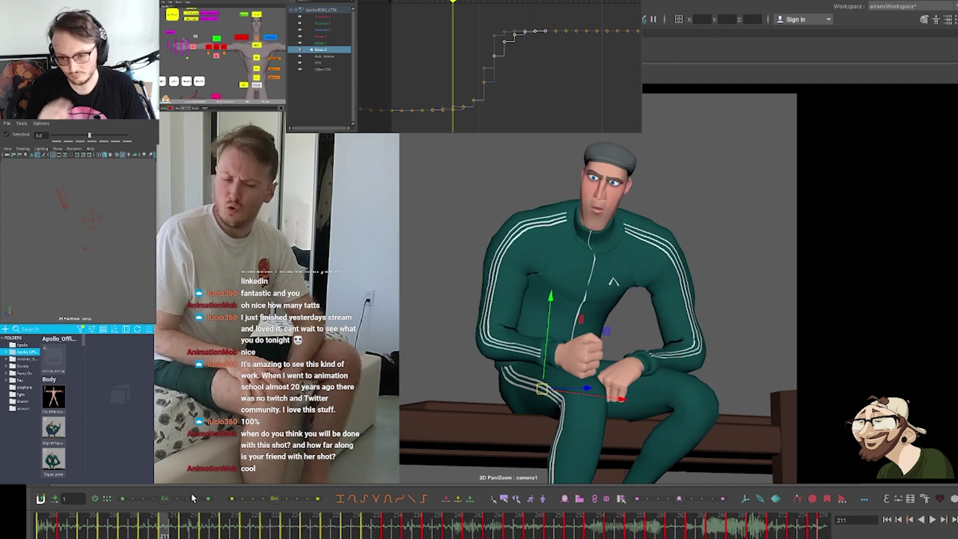
{"action": "key", "text": "comma"}
{"action": "key", "text": "comma"}
{"action": "key", "text": "comma"}
{"action": "key", "text": "comma"}
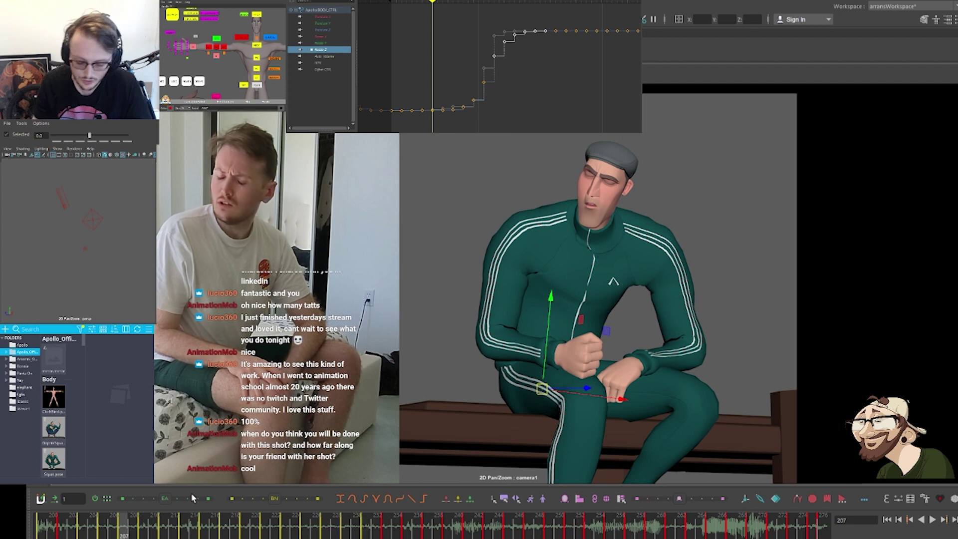
{"action": "key", "text": "comma"}
{"action": "key", "text": "comma"}
{"action": "key", "text": "comma"}
{"action": "key", "text": "comma"}
{"action": "key", "text": "period"}
{"action": "key", "text": "period"}
{"action": "key", "text": "period"}
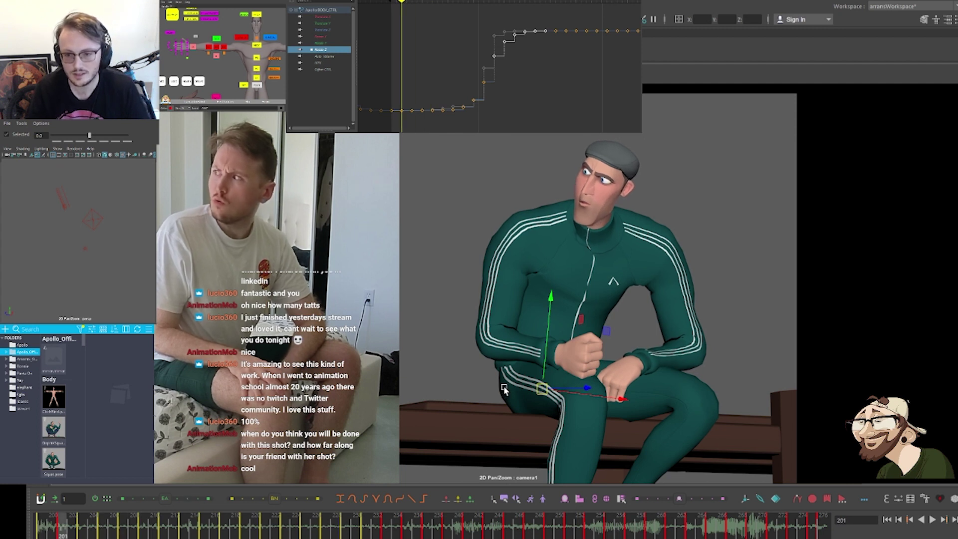
Step forward to the turn and compare the body pose between frames 217 and 219
{"action": "key", "text": "period"}
{"action": "key", "text": "period"}
{"action": "key", "text": "period"}
{"action": "key", "text": "period"}
{"action": "key", "text": "period"}
{"action": "key", "text": "period"}
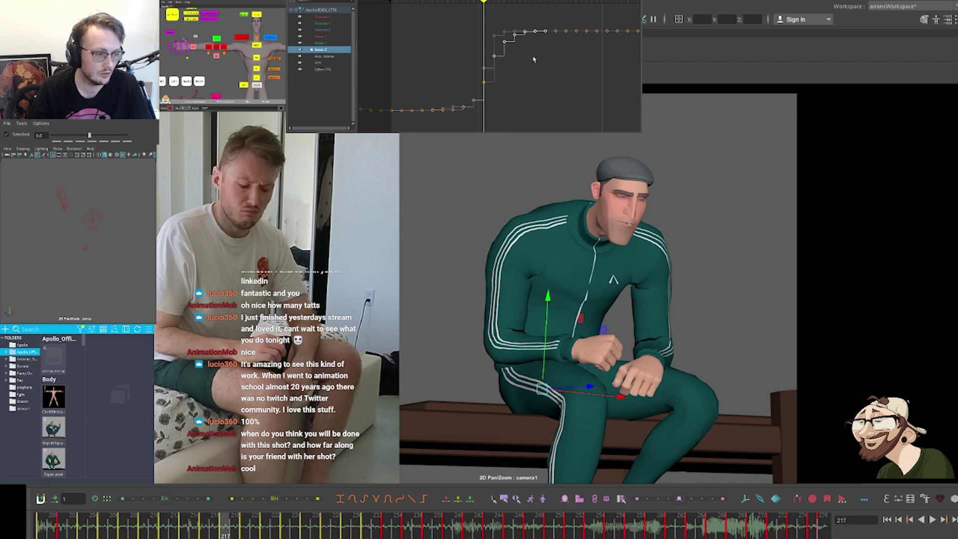
{"action": "key", "text": "period"}
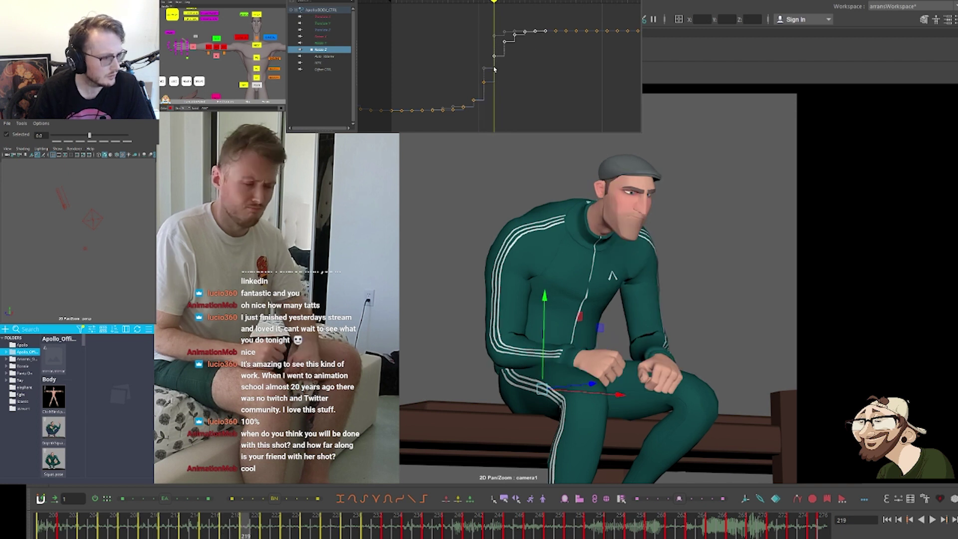
{"action": "key", "text": "comma"}
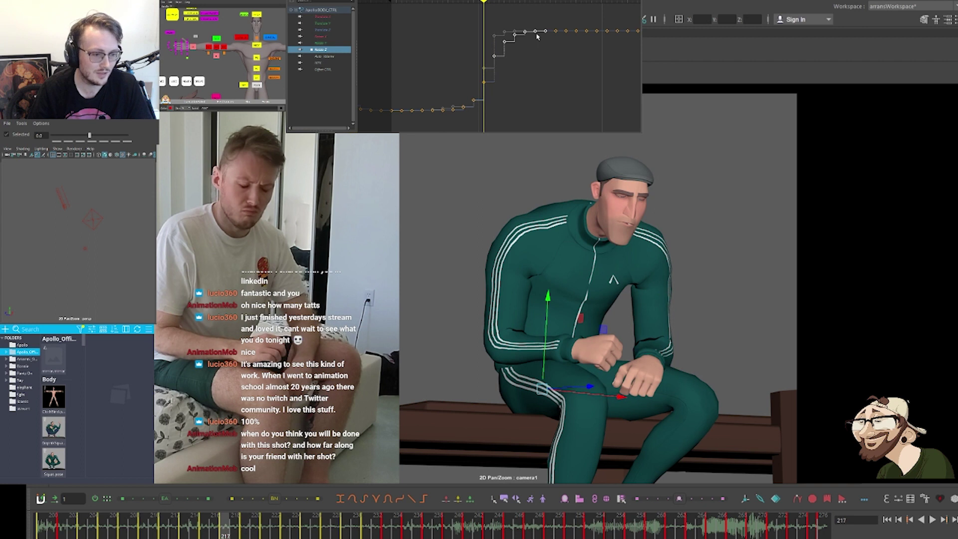
{"action": "key", "text": "comma"}
{"action": "key", "text": "period"}
{"action": "key", "text": "period"}
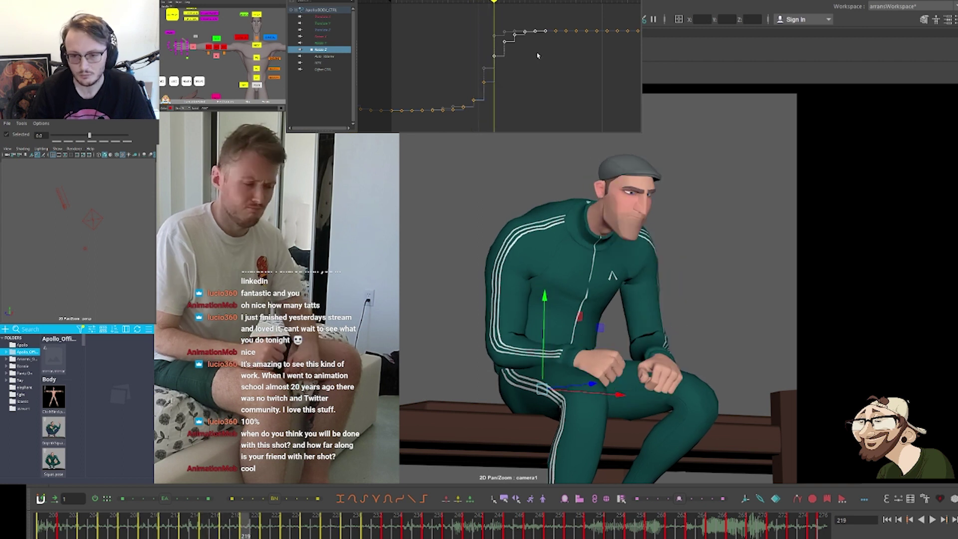
{"action": "key", "text": "comma"}
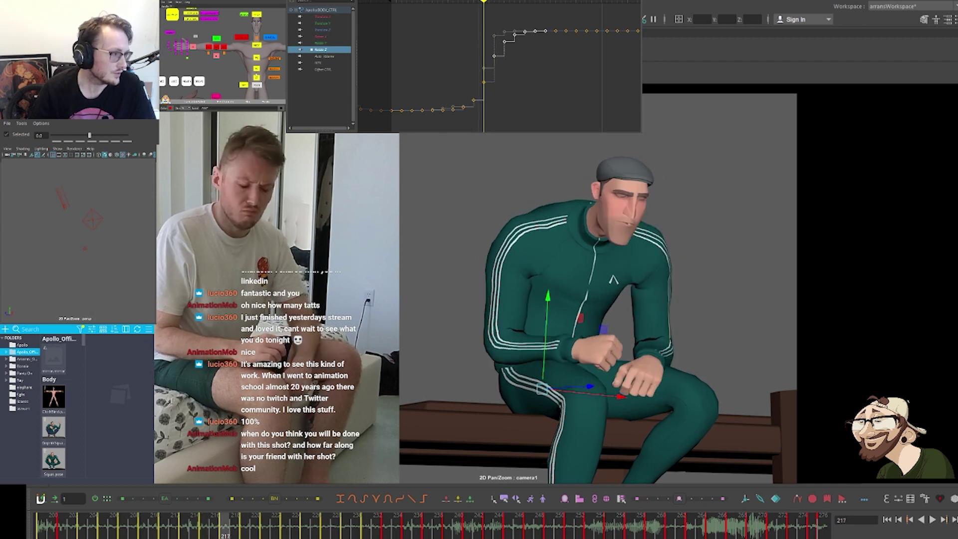
Select the lower spine FK control, isolate its Rotate Y curve and try adjusting the key at frame 217
{"action": "left_click", "coordinate": [257, 85]}
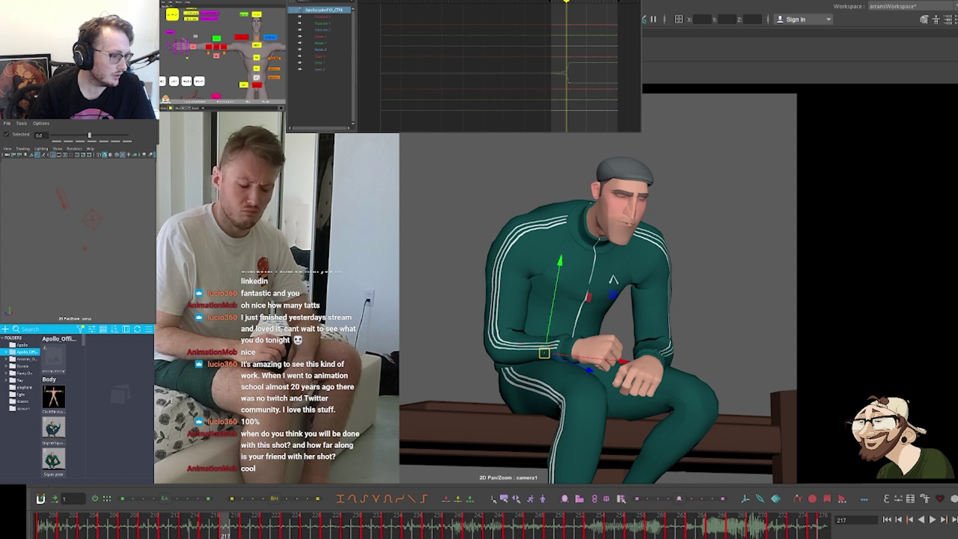
{"action": "left_click", "coordinate": [322, 37]}
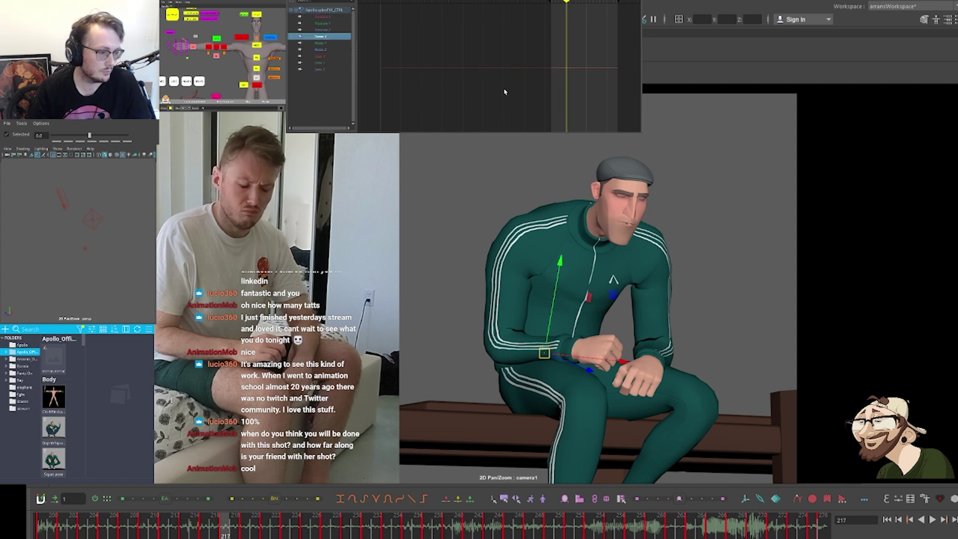
{"action": "left_click", "coordinate": [322, 43]}
{"action": "left_click_drag", "start_coordinate": [556, 119], "coordinate": [598, 30]}
{"action": "key", "text": "f"}
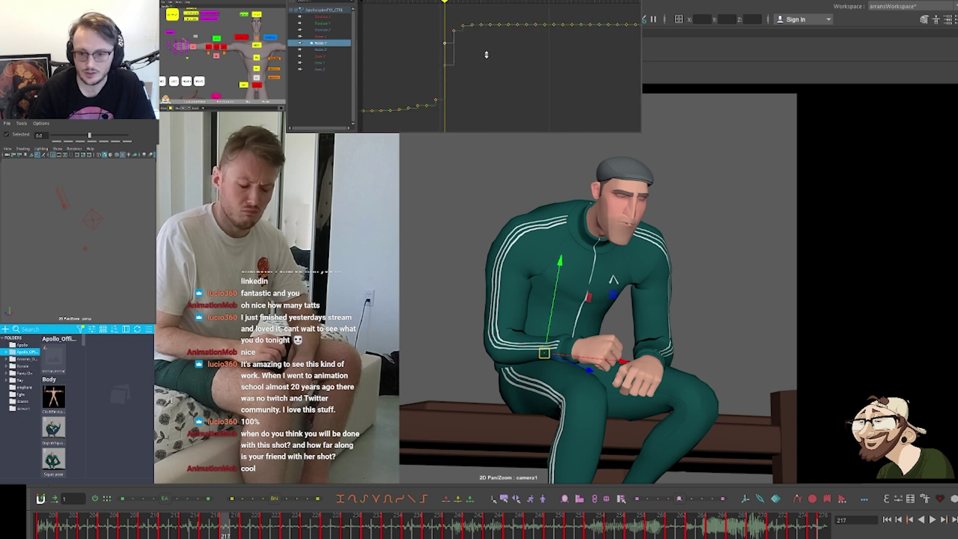
{"action": "mouse_move", "coordinate": [486, 55]}
{"action": "middle_mouse_down", "text": "shift"}
{"action": "mouse_move", "coordinate": [498, 41]}
{"action": "mouse_move", "coordinate": [491, 63]}
{"action": "middle_mouse_up", "text": "shift"}
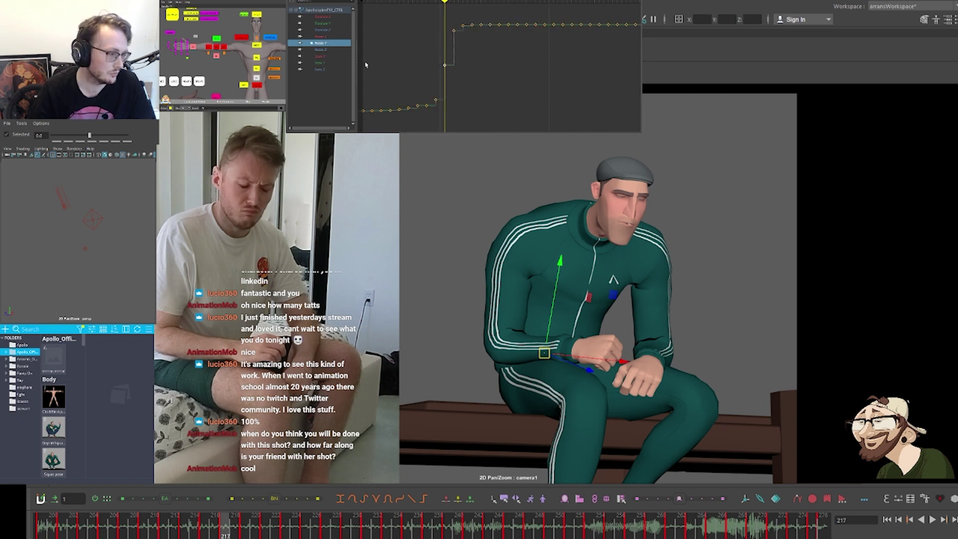
Ease the lower spine's Rotate Z keys from frame 217 to 233 out of the turn and the preceding keys into it
{"action": "left_click", "coordinate": [320, 49]}
{"action": "left_click_drag", "start_coordinate": [428, 60], "coordinate": [464, 88]}
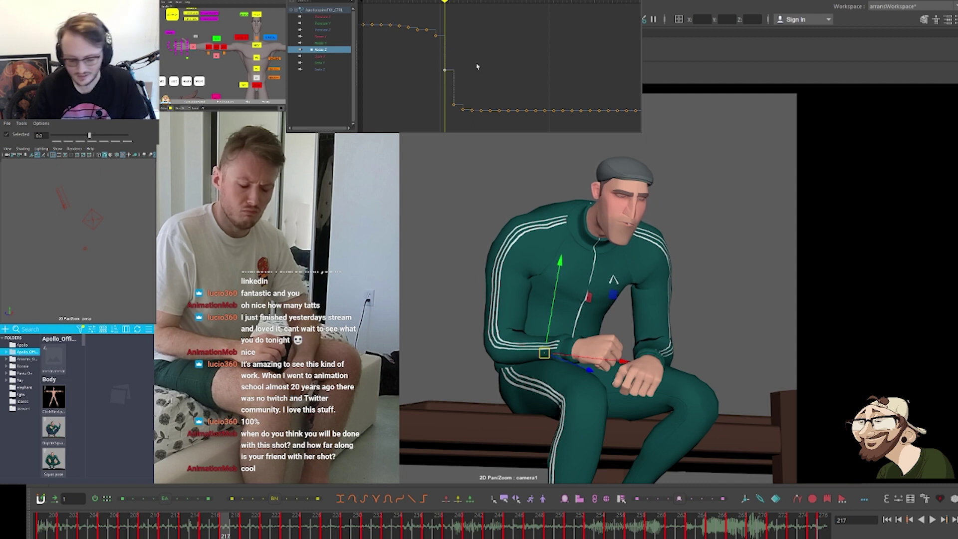
{"action": "key", "text": "comma"}
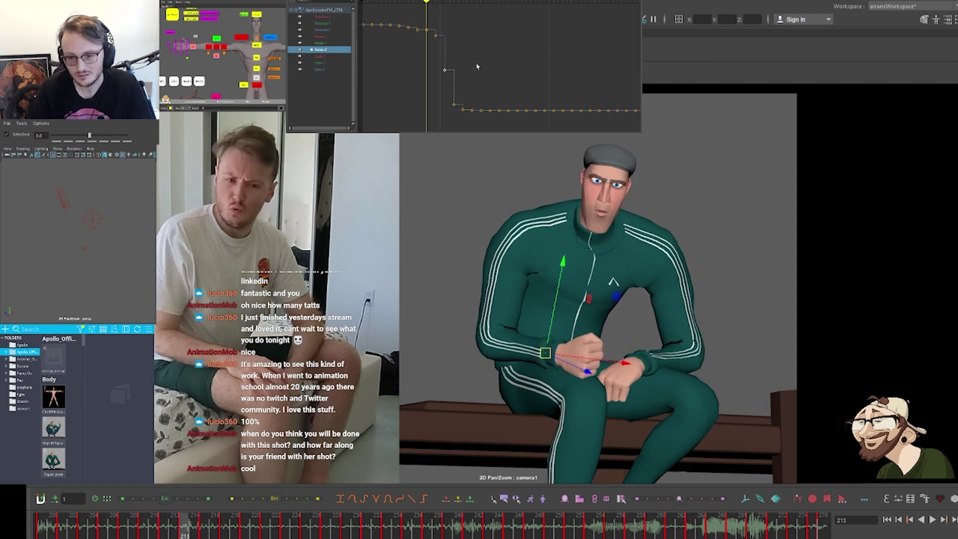
{"action": "key", "text": "period"}
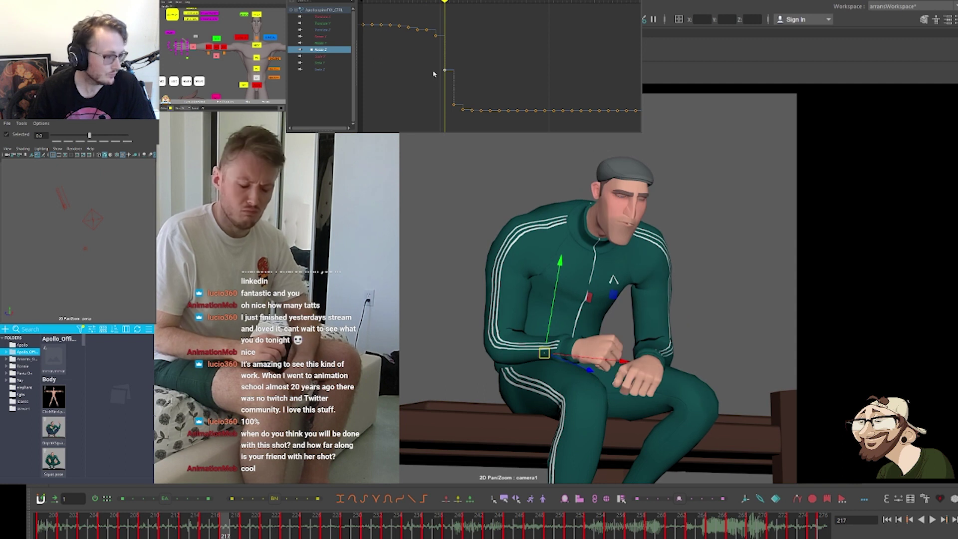
{"action": "left_click_drag", "start_coordinate": [434, 74], "coordinate": [525, 122]}
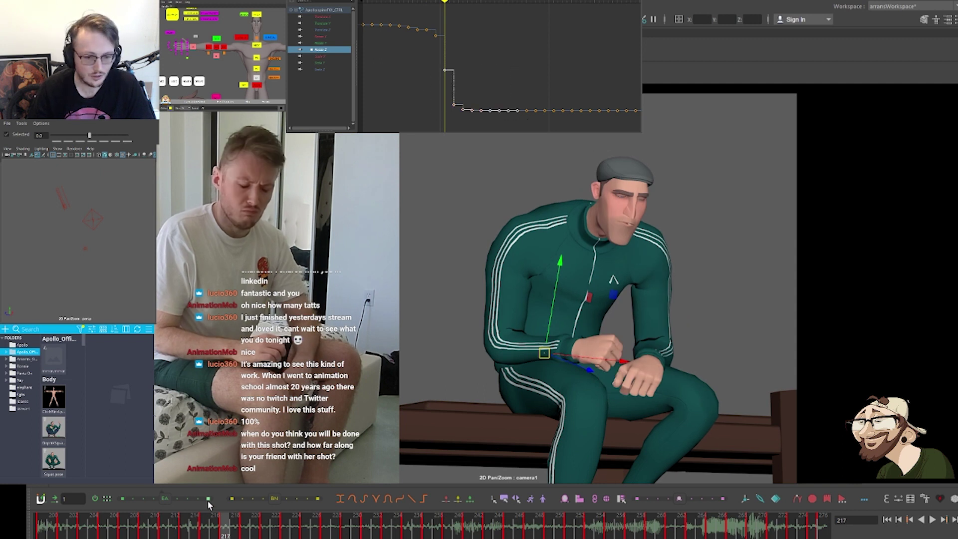
{"action": "left_click_drag", "start_coordinate": [167, 498], "coordinate": [188, 501]}
{"action": "left_click_drag", "start_coordinate": [469, 51], "coordinate": [395, 11]}
{"action": "left_click_drag", "start_coordinate": [167, 498], "coordinate": [140, 501]}
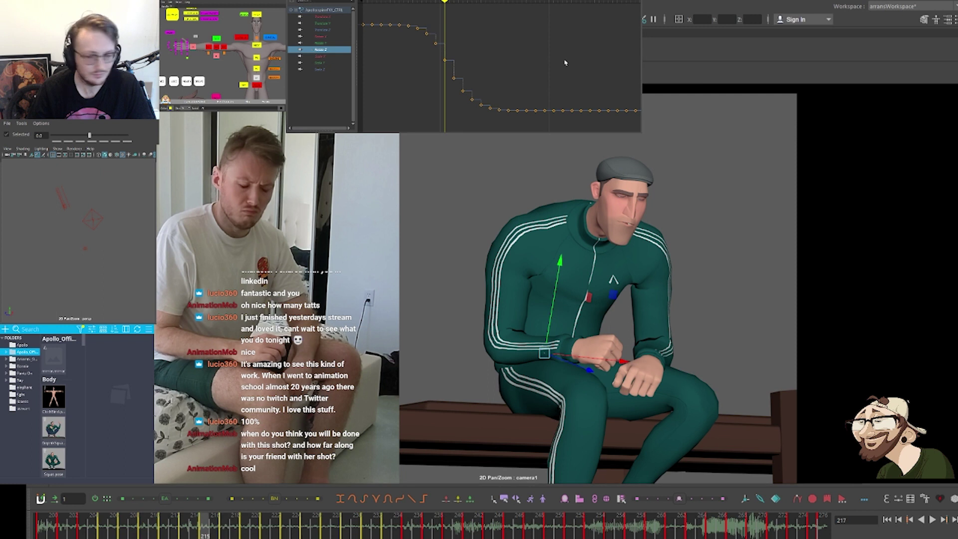
Step between frames 209 and 229 to check the lower spine's smoothed Rotate Z motion through the turn
{"action": "key", "text": "comma"}
{"action": "key", "text": "comma"}
{"action": "key", "text": "comma"}
{"action": "key", "text": "comma"}
{"action": "key", "text": "period"}
{"action": "key", "text": "period"}
{"action": "key", "text": "period"}
{"action": "key", "text": "period"}
{"action": "key", "text": "period"}
{"action": "key", "text": "period"}
{"action": "key", "text": "period"}
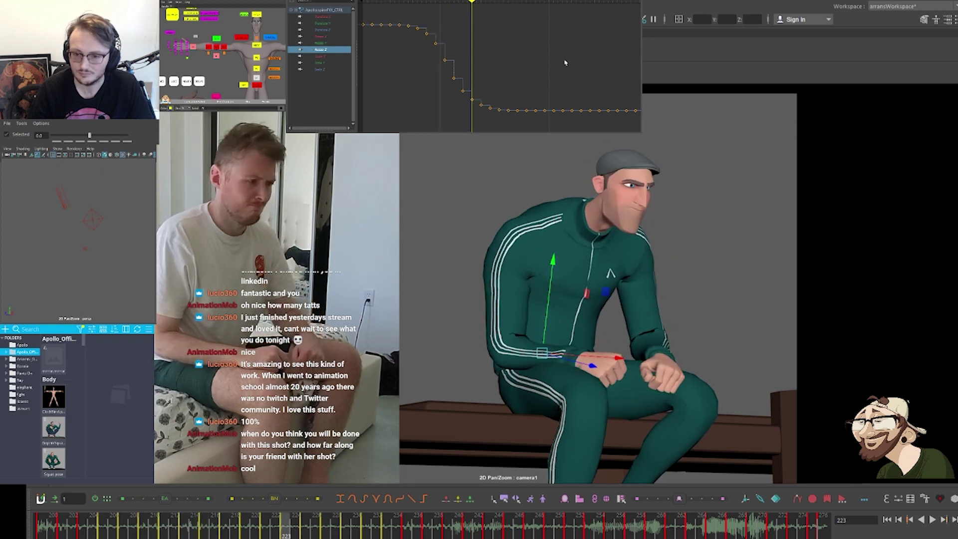
{"action": "key", "text": "period"}
{"action": "key", "text": "period"}
{"action": "key", "text": "period"}
{"action": "key", "text": "comma"}
{"action": "key", "text": "comma"}
{"action": "key", "text": "comma"}
{"action": "key", "text": "comma"}
{"action": "key", "text": "comma"}
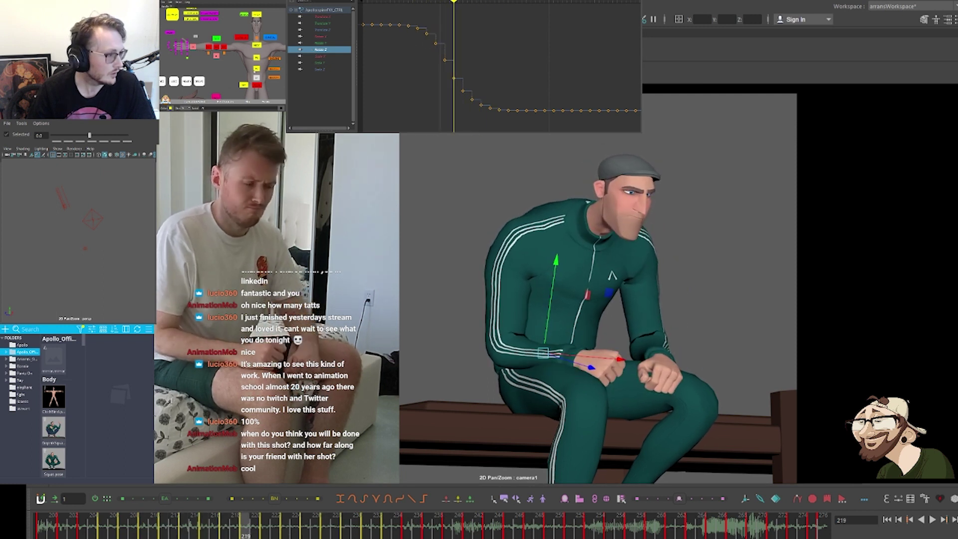
Select the middle spine FK control and isolate its Rotate X curve around frame 211
{"action": "left_click", "coordinate": [255, 70]}
{"action": "left_click", "coordinate": [322, 49]}
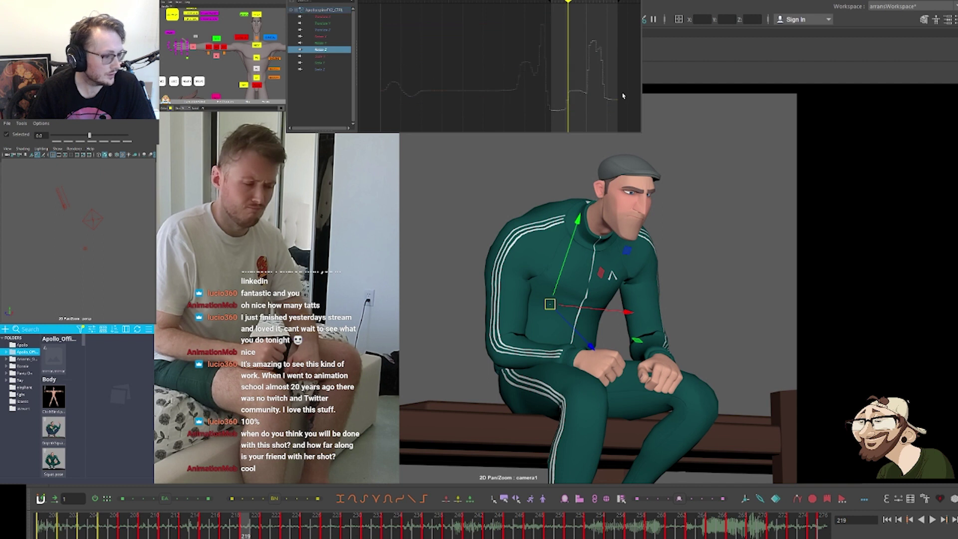
{"action": "key", "text": "comma"}
{"action": "key", "text": "comma"}
{"action": "key", "text": "comma"}
{"action": "key", "text": "comma"}
{"action": "key", "text": "comma"}
{"action": "key", "text": "comma"}
{"action": "key", "text": "comma"}
{"action": "key", "text": "comma"}
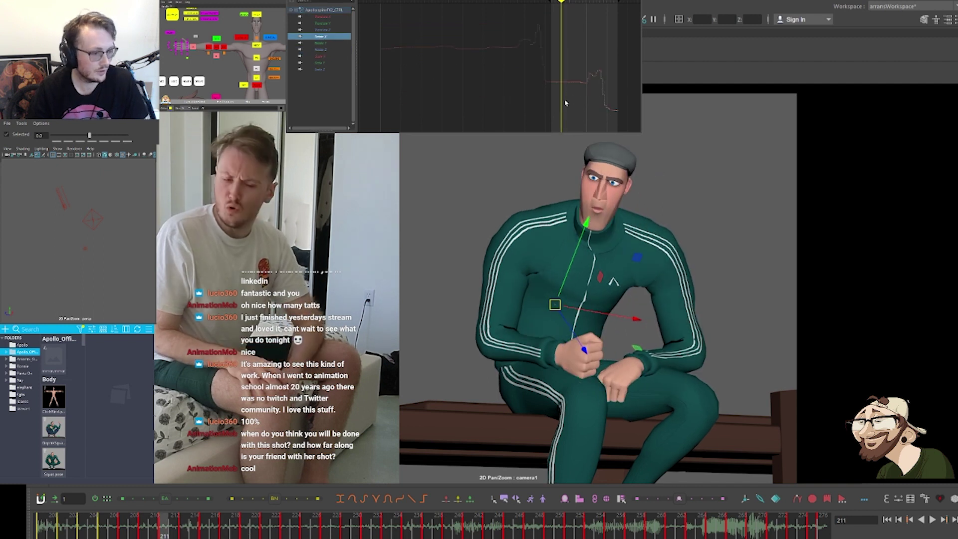
{"action": "key", "text": "f"}
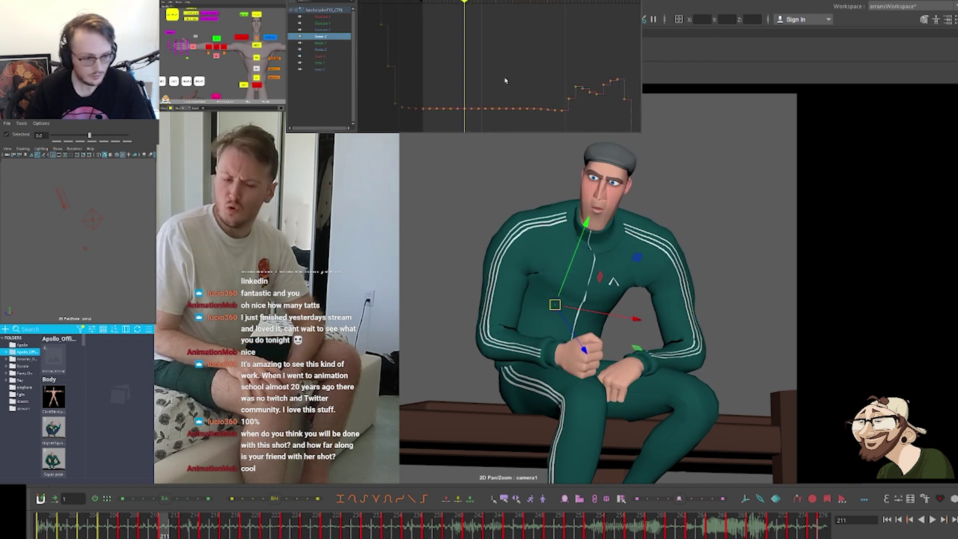
Play and step between frames 211 and 227 to compare the torso's lean through the turn with the reference
{"action": "key", "text": "alt+v"}
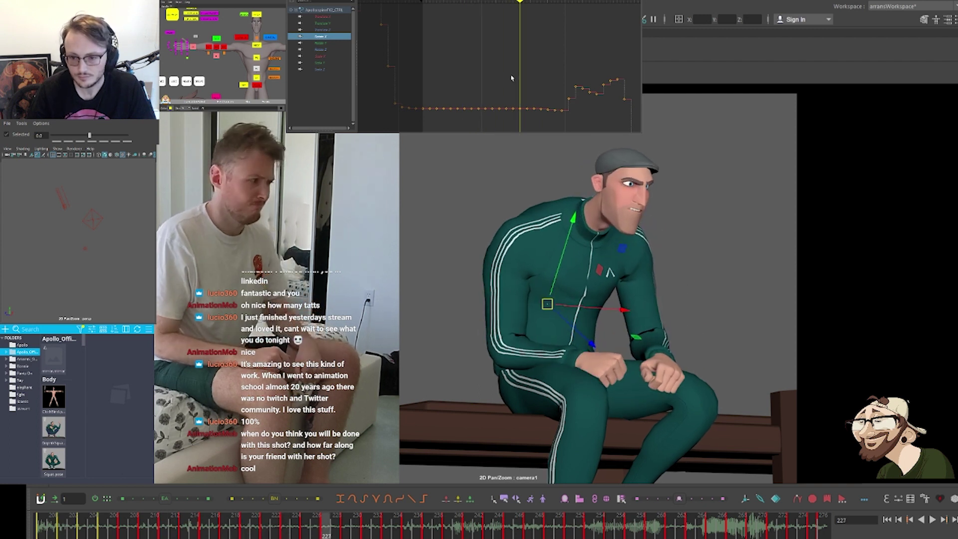
{"action": "key", "text": "period"}
{"action": "key", "text": "comma"}
{"action": "key", "text": "comma"}
{"action": "key", "text": "comma"}
{"action": "key", "text": "comma"}
{"action": "key", "text": "comma"}
{"action": "key", "text": "comma"}
{"action": "key", "text": "comma"}
{"action": "key", "text": "comma"}
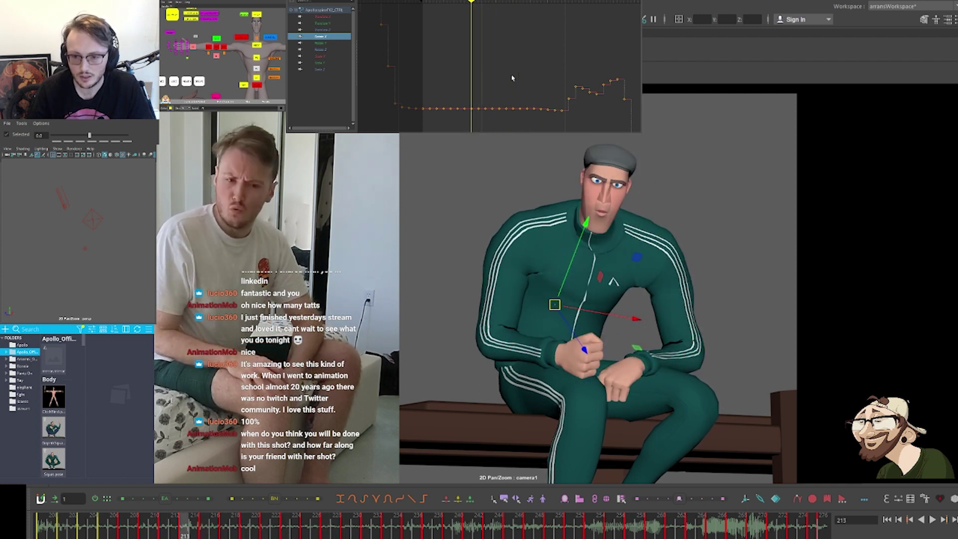
{"action": "key", "text": "period"}
{"action": "key", "text": "period"}
{"action": "key", "text": "period"}
{"action": "key", "text": "period"}
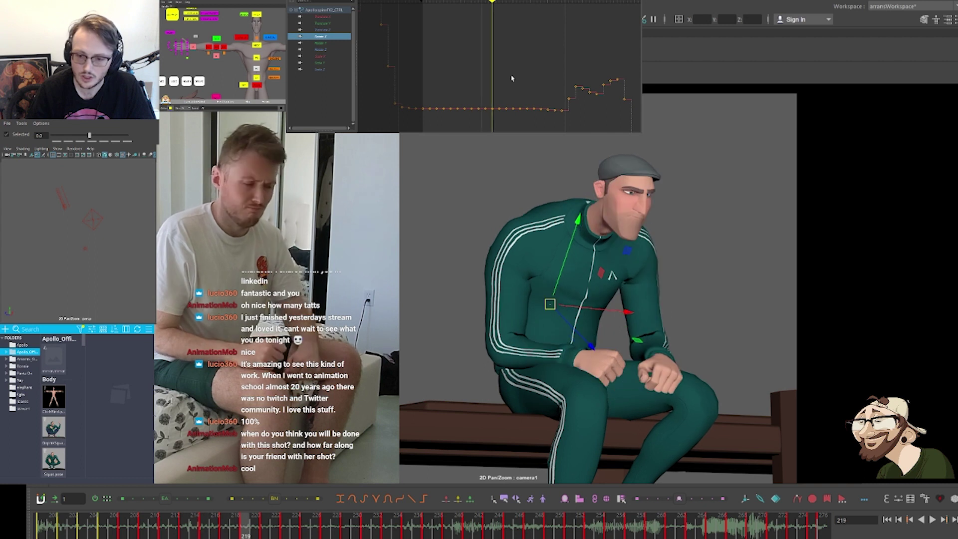
{"action": "key", "text": "period"}
{"action": "key", "text": "period"}
{"action": "key", "text": "period"}
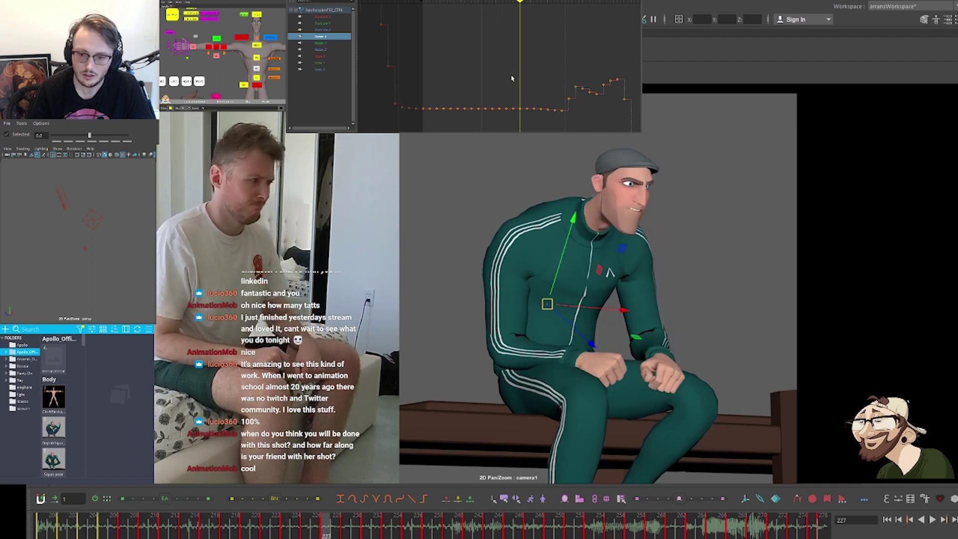
{"action": "key", "text": "comma"}
{"action": "key", "text": "comma"}
{"action": "key", "text": "comma"}
{"action": "key", "text": "comma"}
{"action": "key", "text": "comma"}
{"action": "key", "text": "comma"}
{"action": "key", "text": "comma"}
{"action": "key", "text": "comma"}
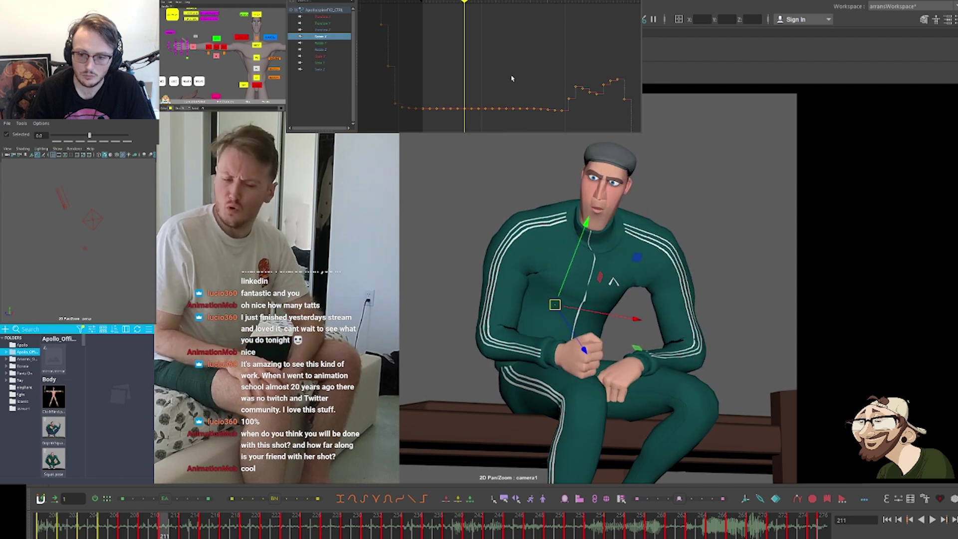
Raise the middle spine's Rotate X keys around frame 217 and ease the keys from 221 to 227 back down
{"action": "key", "text": "period"}
{"action": "key", "text": "period"}
{"action": "key", "text": "period"}
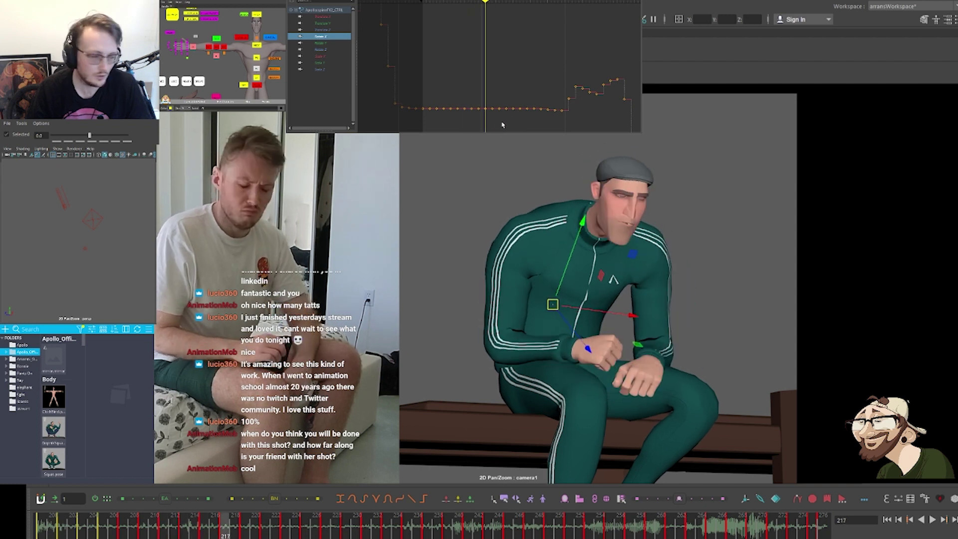
{"action": "middle_click_drag", "start_coordinate": [491, 95], "coordinate": [492, 82], "text": "shift"}
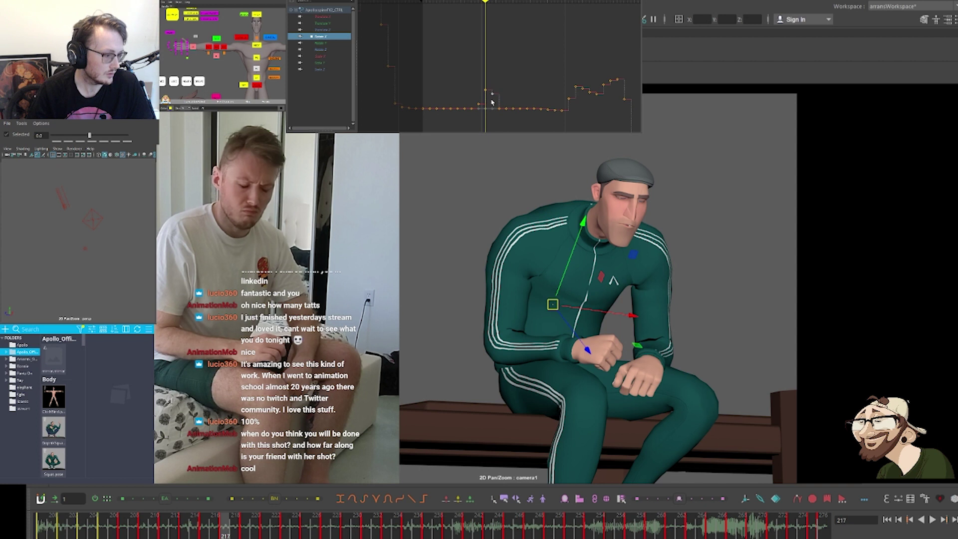
{"action": "left_click_drag", "start_coordinate": [491, 102], "coordinate": [521, 116]}
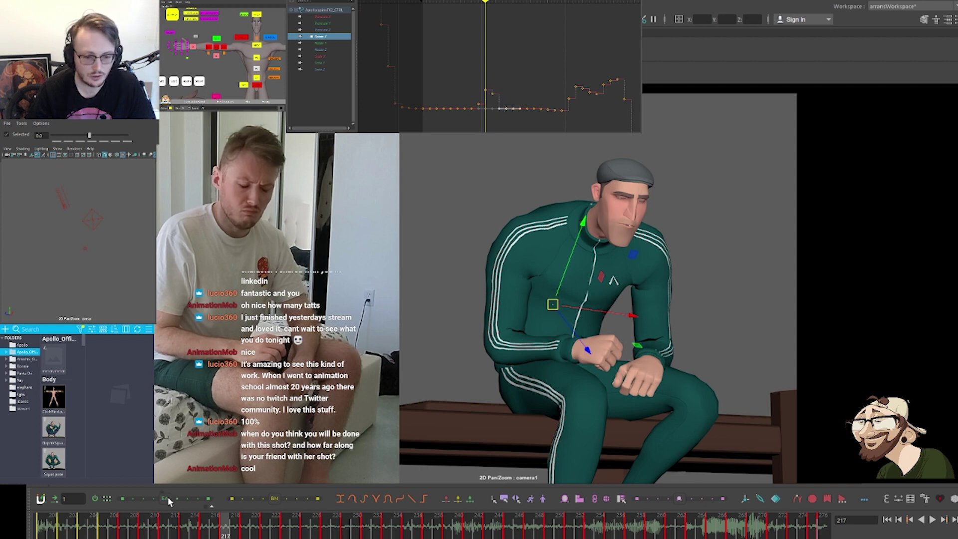
{"action": "left_click_drag", "start_coordinate": [168, 499], "coordinate": [186, 499]}
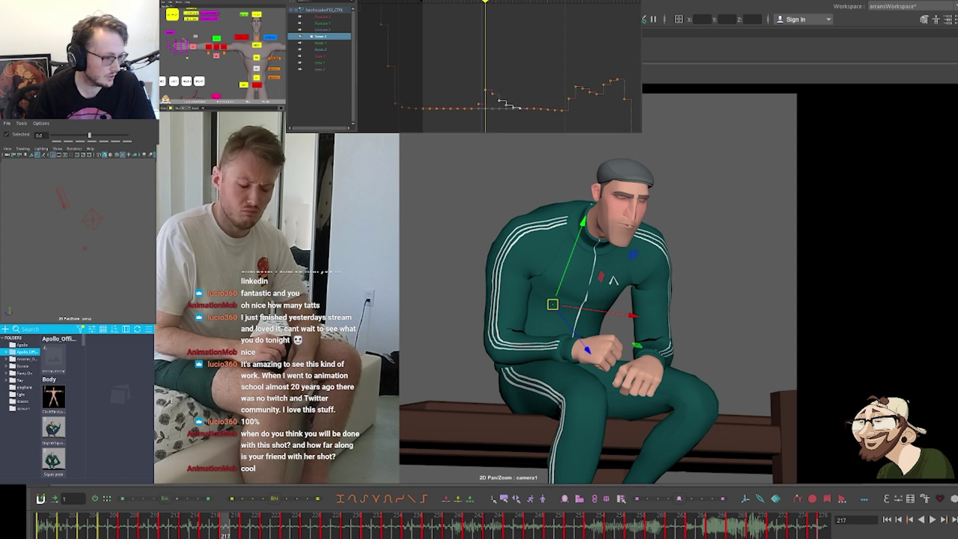
{"action": "left_click", "coordinate": [539, 72]}
Step back and forth from frame 213 to 231 to check the middle spine's new Rotate X dip
{"action": "key", "text": "comma"}
{"action": "key", "text": "comma"}
{"action": "key", "text": "period"}
{"action": "key", "text": "period"}
{"action": "key", "text": "period"}
{"action": "key", "text": "period"}
{"action": "key", "text": "period"}
{"action": "key", "text": "period"}
{"action": "key", "text": "period"}
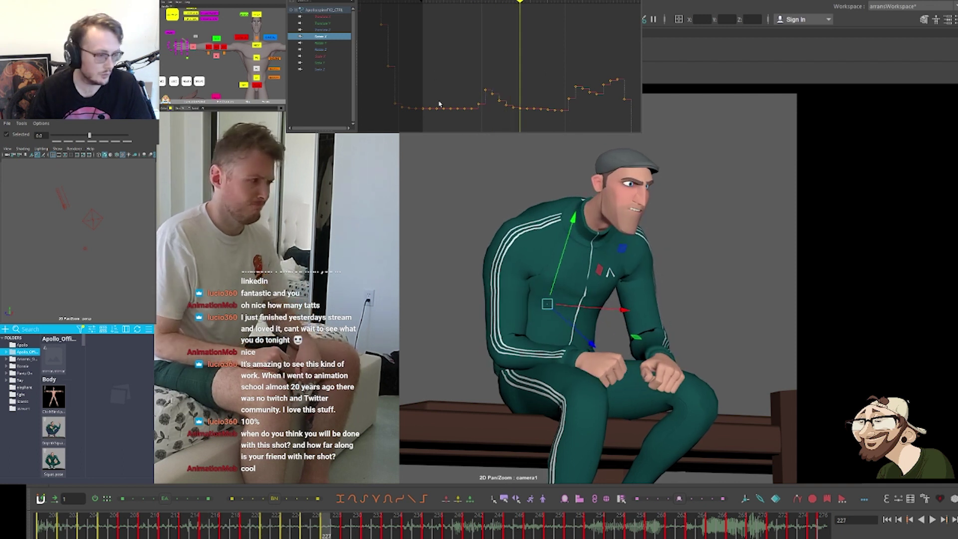
{"action": "key", "text": "period"}
{"action": "key", "text": "period"}
{"action": "key", "text": "comma"}
{"action": "key", "text": "comma"}
{"action": "key", "text": "comma"}
{"action": "key", "text": "comma"}
{"action": "key", "text": "comma"}
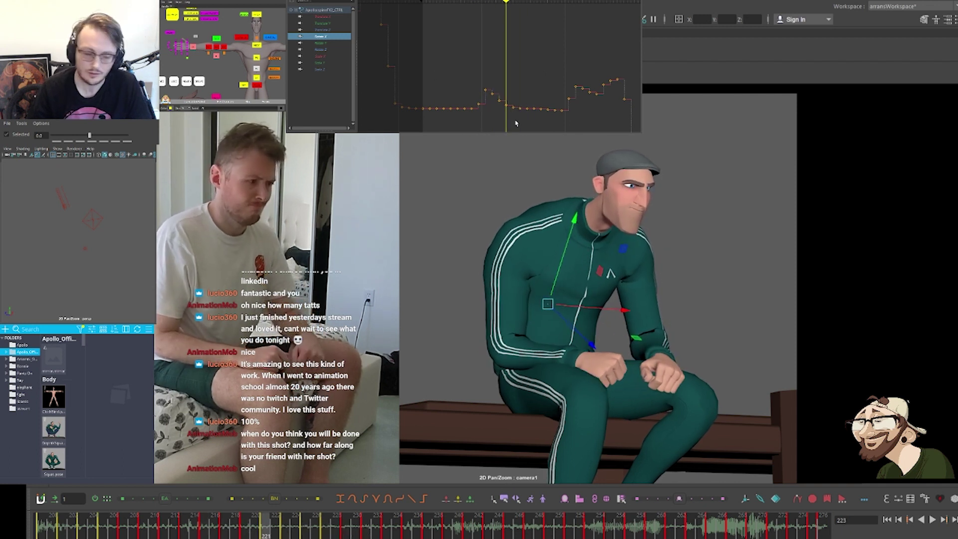
{"action": "key", "text": "comma"}
{"action": "key", "text": "comma"}
{"action": "key", "text": "comma"}
{"action": "key", "text": "comma"}
{"action": "key", "text": "comma"}
{"action": "key", "text": "period"}
{"action": "key", "text": "period"}
{"action": "key", "text": "period"}
{"action": "key", "text": "period"}
{"action": "key", "text": "period"}
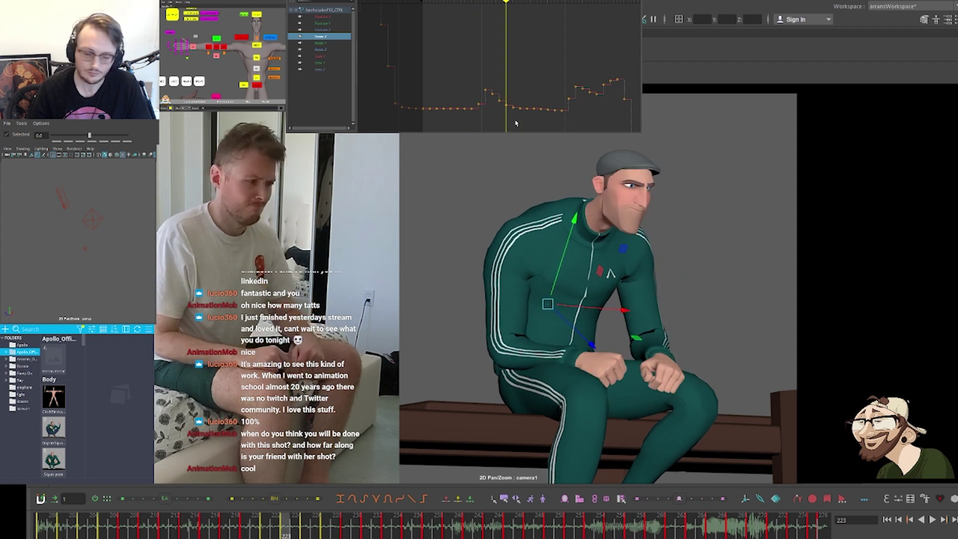
Try spline tangents on the middle spine's Rotate X curve and undo the tangent change
{"action": "key", "text": "f"}
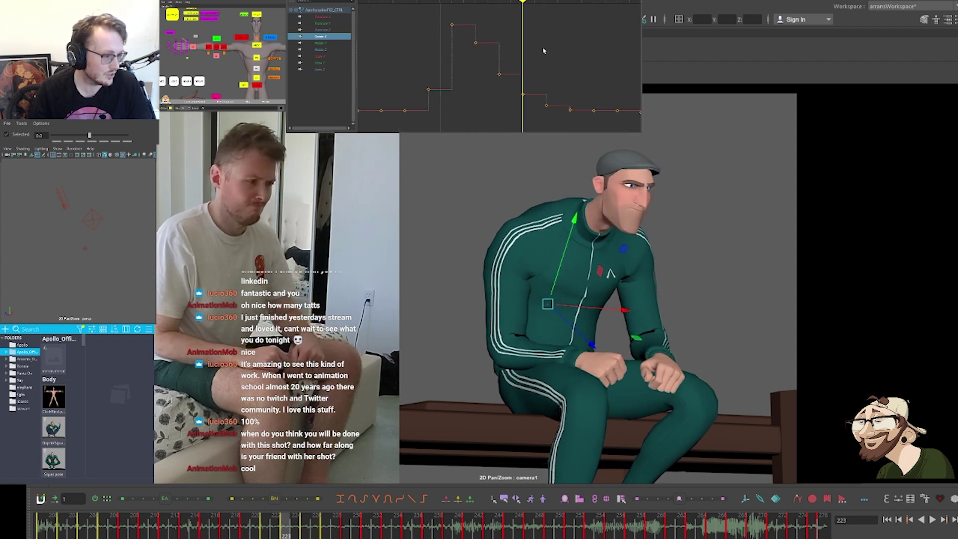
{"action": "key", "text": "F2"}
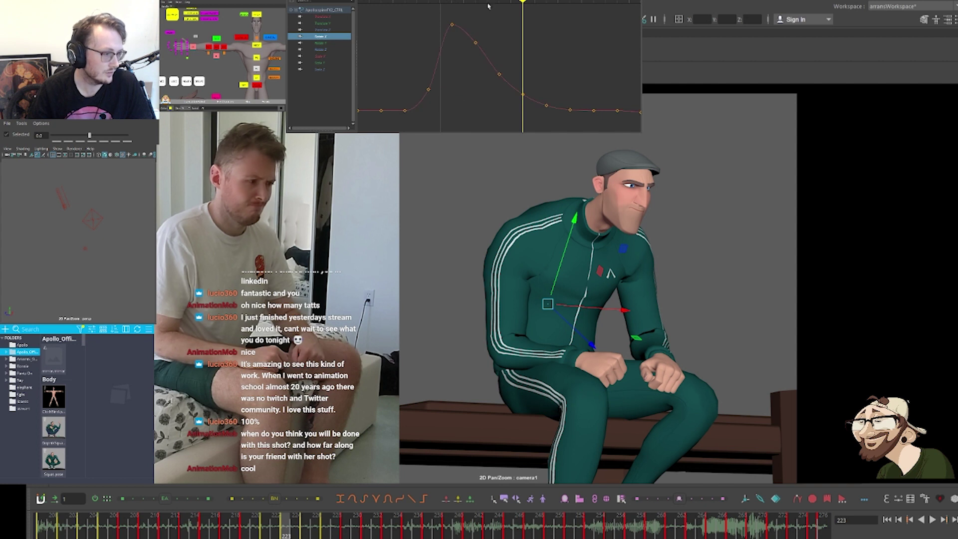
{"action": "key", "text": "ctrl+z"}
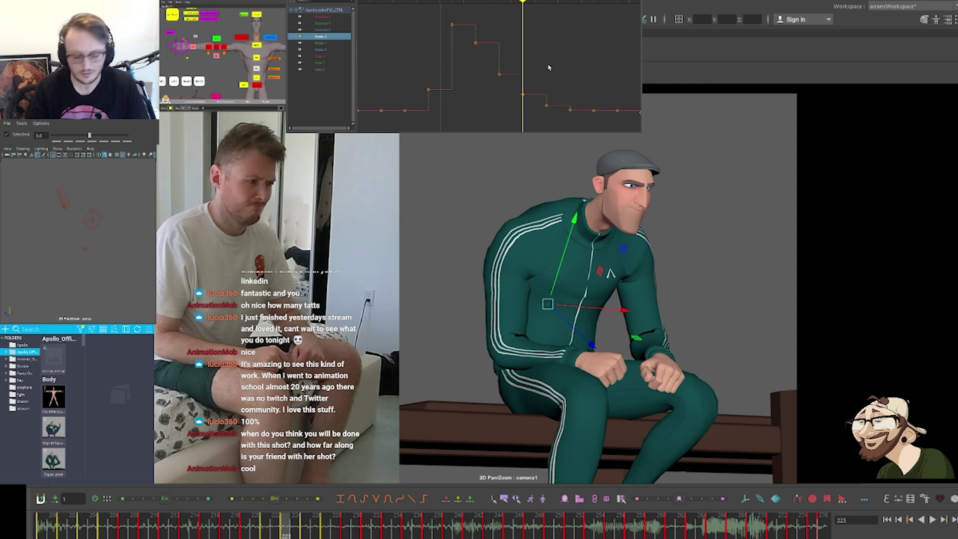
Step between frames 213 and 227 to review the stepped Rotate X motion against the reference
{"action": "key", "text": "comma"}
{"action": "key", "text": "comma"}
{"action": "key", "text": "comma"}
{"action": "key", "text": "comma"}
{"action": "key", "text": "comma"}
{"action": "key", "text": "period"}
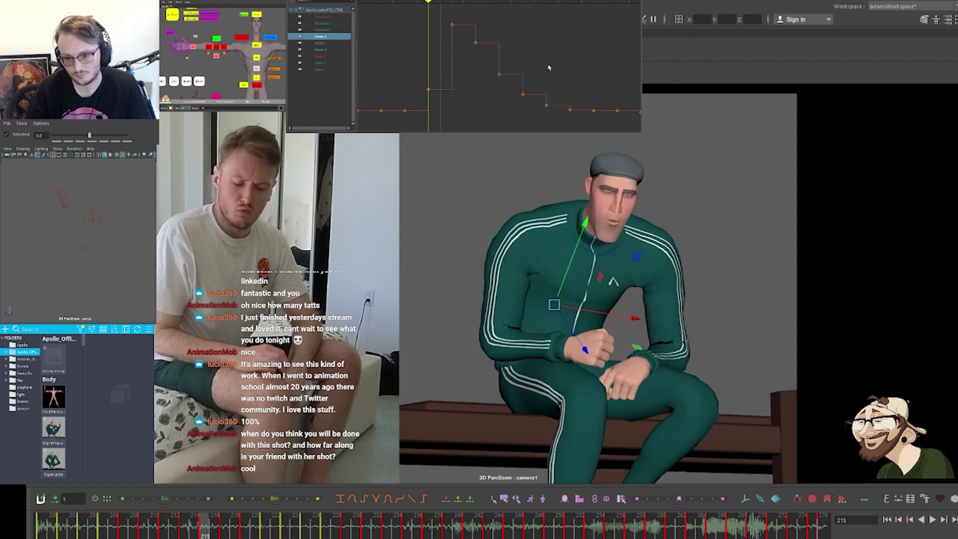
{"action": "key", "text": "period"}
{"action": "key", "text": "period"}
{"action": "key", "text": "period"}
{"action": "key", "text": "period"}
{"action": "key", "text": "period"}
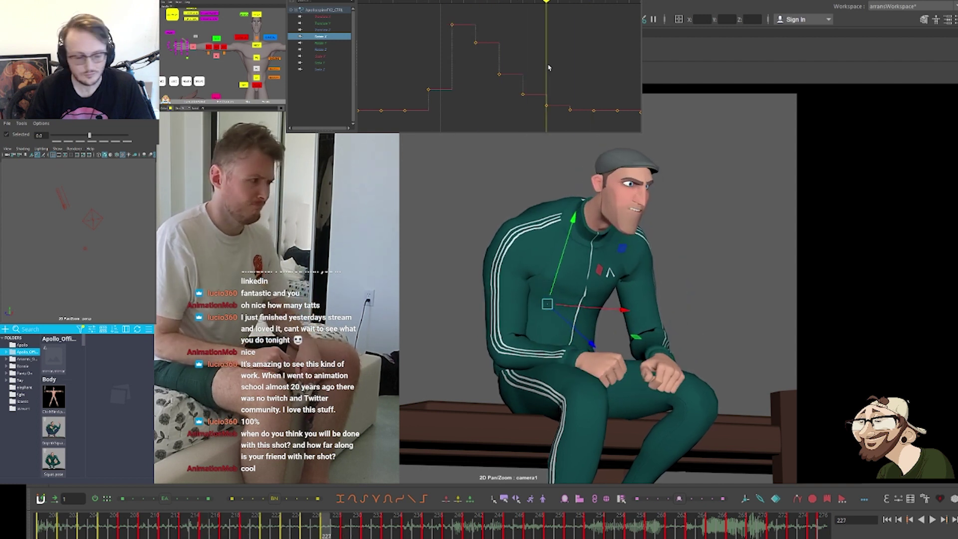
{"action": "key", "text": "comma"}
{"action": "key", "text": "comma"}
{"action": "key", "text": "comma"}
Isolate the middle spine's Rotate Y curve, framed on the keys around the turn at frame 217
{"action": "left_click", "coordinate": [323, 44]}
{"action": "key", "text": "a"}
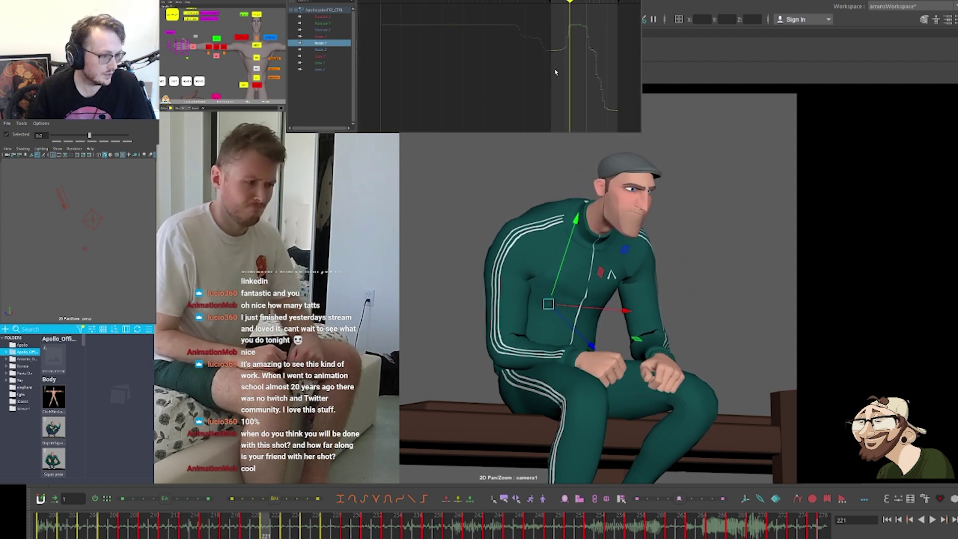
{"action": "left_click_drag", "start_coordinate": [556, 70], "coordinate": [589, 22]}
{"action": "key", "text": "f"}
{"action": "left_click", "coordinate": [540, 85]}
{"action": "key", "text": "comma"}
{"action": "key", "text": "comma"}
{"action": "key", "text": "comma"}
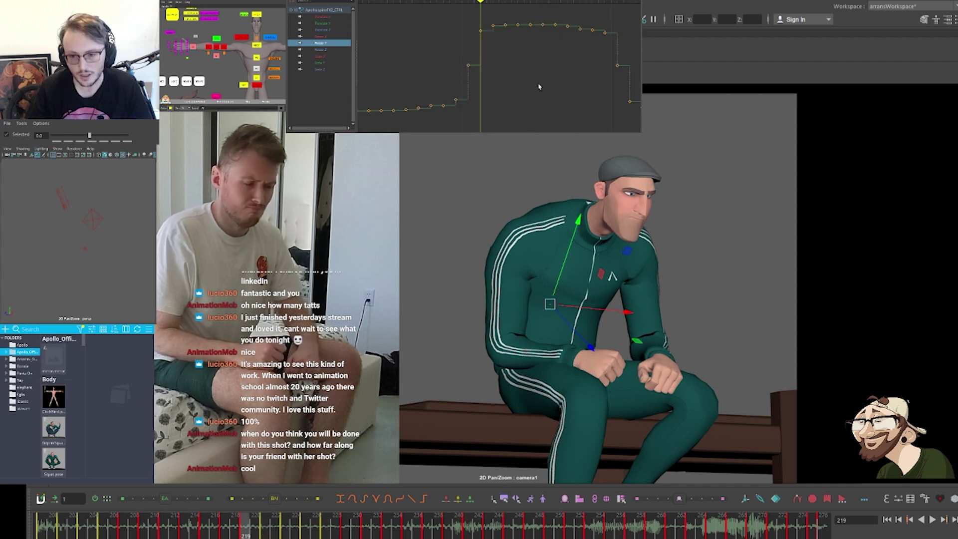
{"action": "key", "text": "period"}
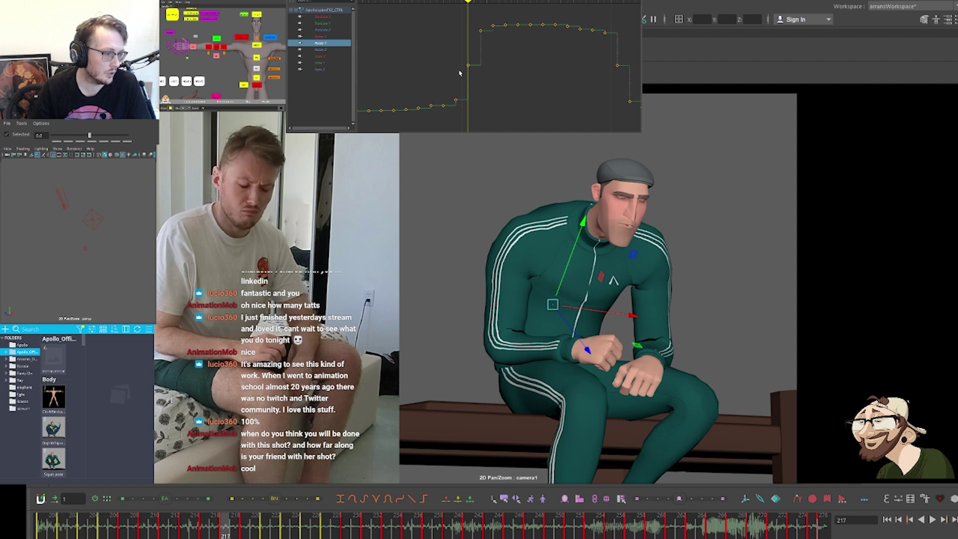
Offset the middle spine's Rotate Y keys through the turn about four frames later with Time Offsetter, keeping stepped tangents
{"action": "left_click_drag", "start_coordinate": [385, 124], "coordinate": [546, 10]}
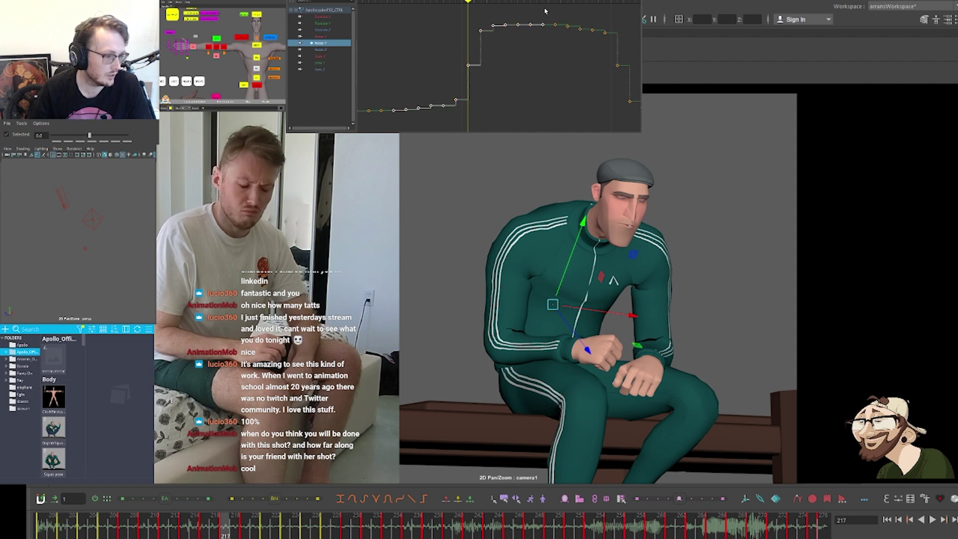
{"action": "left_click", "coordinate": [165, 498]}
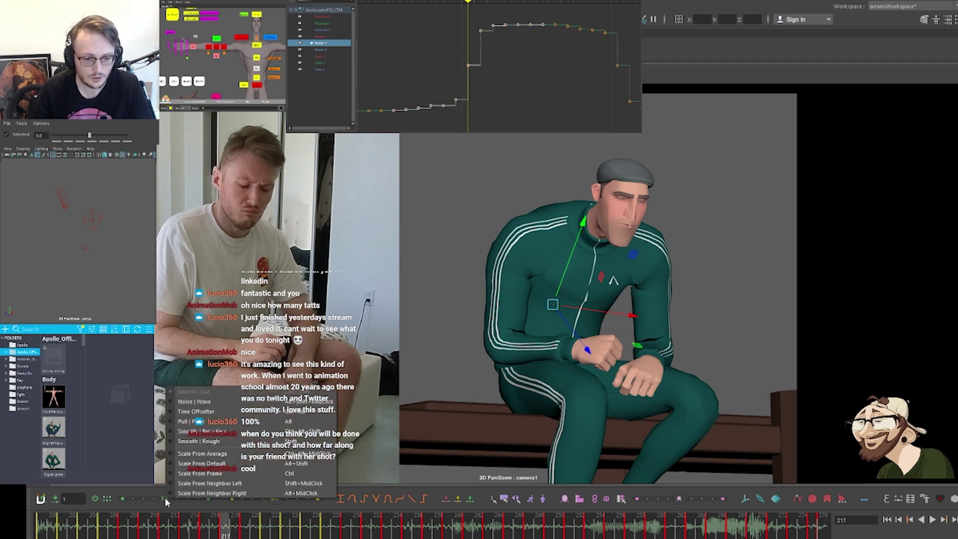
{"action": "left_click", "coordinate": [192, 411]}
{"action": "left_click", "coordinate": [194, 499]}
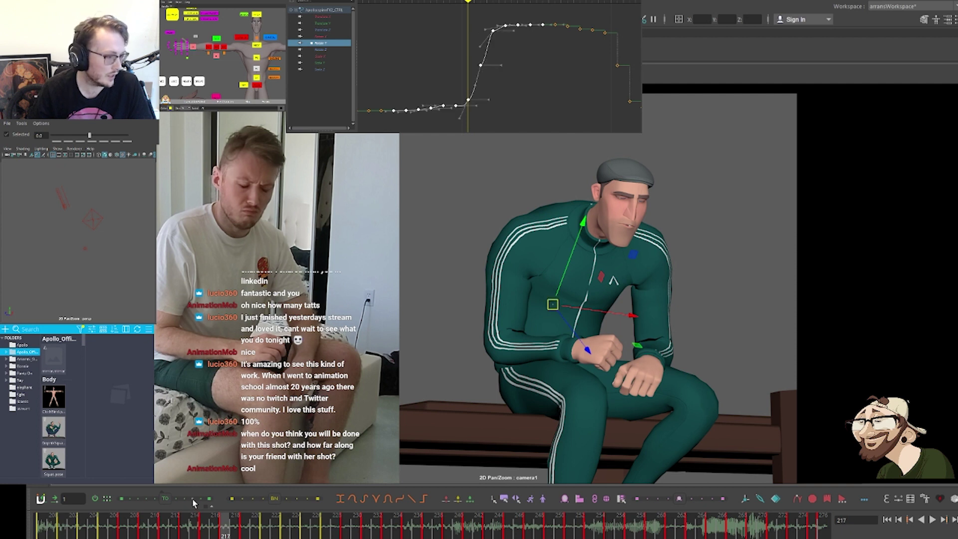
{"action": "left_click", "coordinate": [194, 499]}
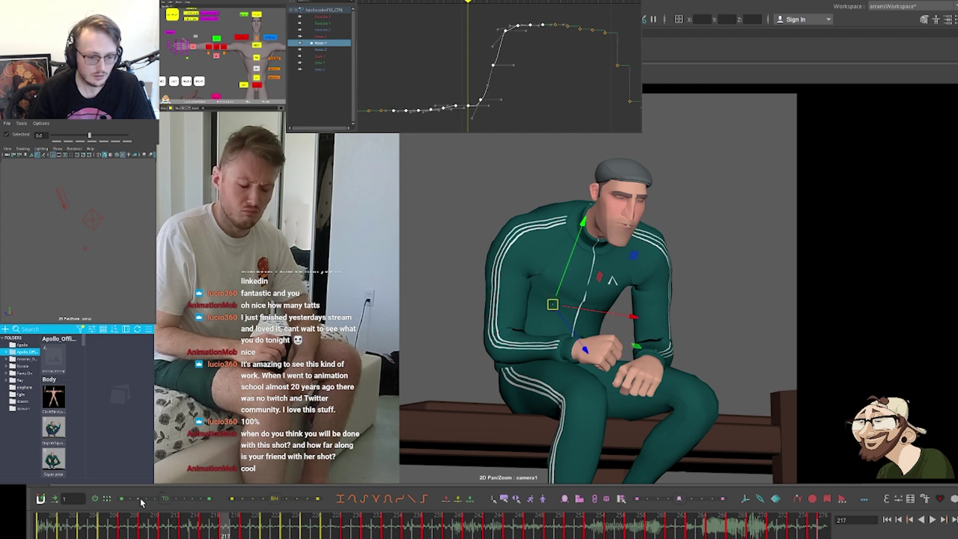
{"action": "left_click", "coordinate": [522, 17]}
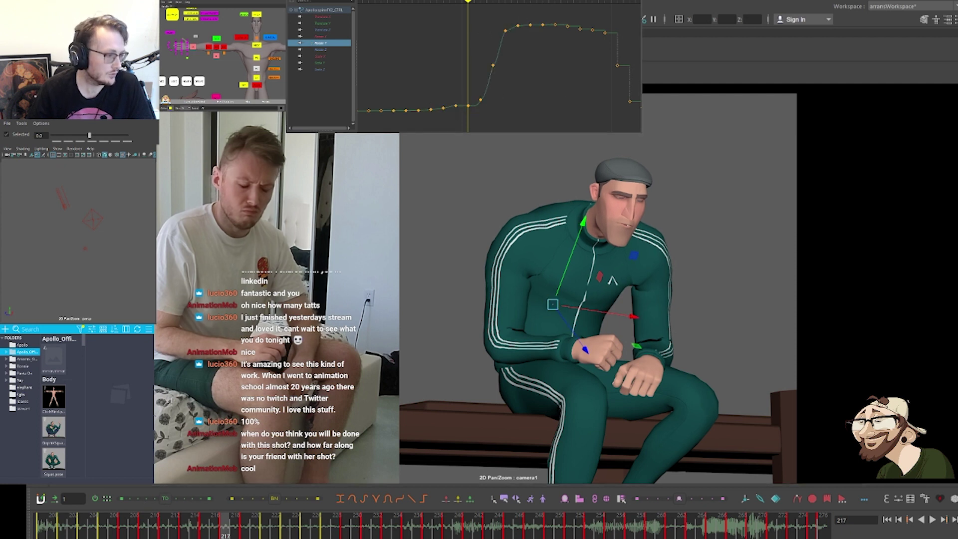
{"action": "key", "text": "ctrl+z"}
Use Ease In | Out to ease the Rotate Y keys from 209 to 219 into the turn and 223 to 229 out of it
{"action": "left_click_drag", "start_coordinate": [517, 90], "coordinate": [414, 125]}
{"action": "right_click", "coordinate": [164, 498]}
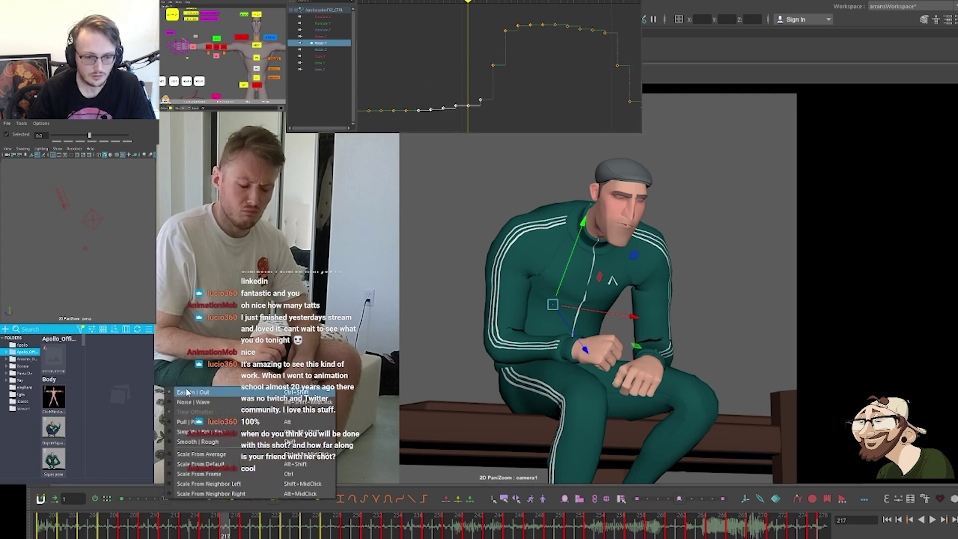
{"action": "left_click", "coordinate": [183, 393]}
{"action": "left_click_drag", "start_coordinate": [165, 499], "coordinate": [134, 500]}
{"action": "left_click_drag", "start_coordinate": [494, 54], "coordinate": [559, 12]}
{"action": "left_click_drag", "start_coordinate": [168, 499], "coordinate": [191, 499]}
Step between frames 215 and 231 to check the middle spine's delayed and eased Rotate Y motion
{"action": "key", "text": "period"}
{"action": "key", "text": "period"}
{"action": "key", "text": "period"}
{"action": "key", "text": "period"}
{"action": "key", "text": "period"}
{"action": "key", "text": "comma"}
{"action": "key", "text": "comma"}
{"action": "key", "text": "comma"}
{"action": "key", "text": "comma"}
{"action": "key", "text": "comma"}
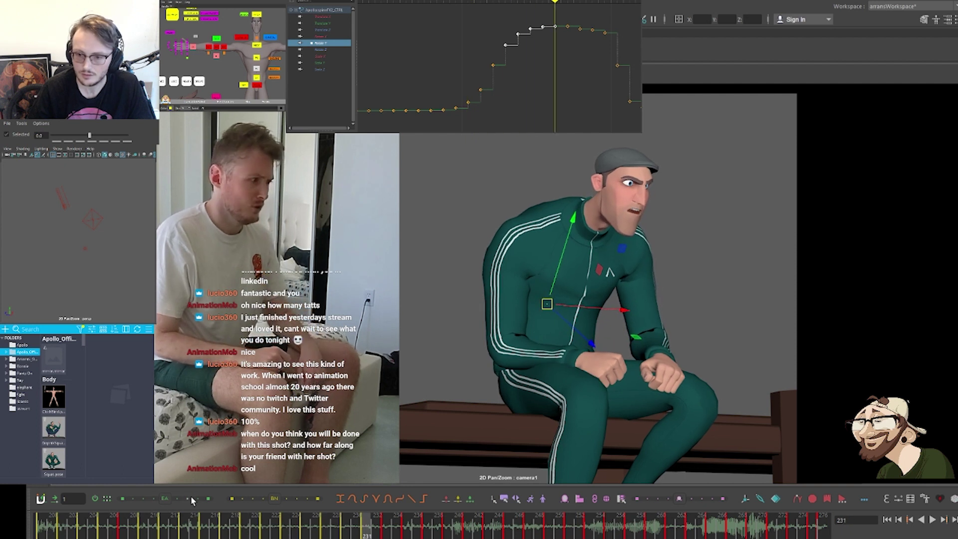
{"action": "key", "text": "comma"}
Isolate the middle spine's Rotate Z curve, framed on the keys around the turn
{"action": "left_click", "coordinate": [326, 50]}
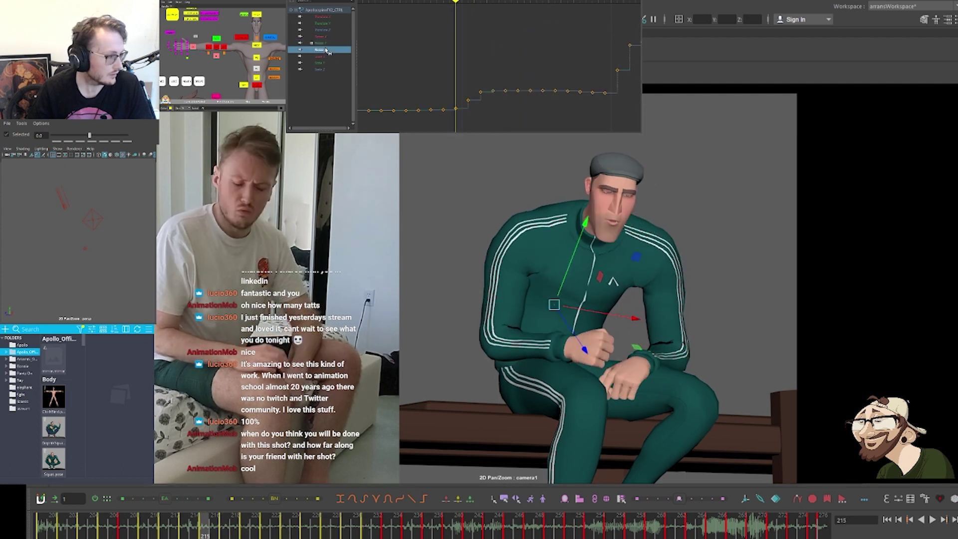
{"action": "key", "text": "comma"}
{"action": "key", "text": "comma"}
{"action": "key", "text": "comma"}
{"action": "key", "text": "comma"}
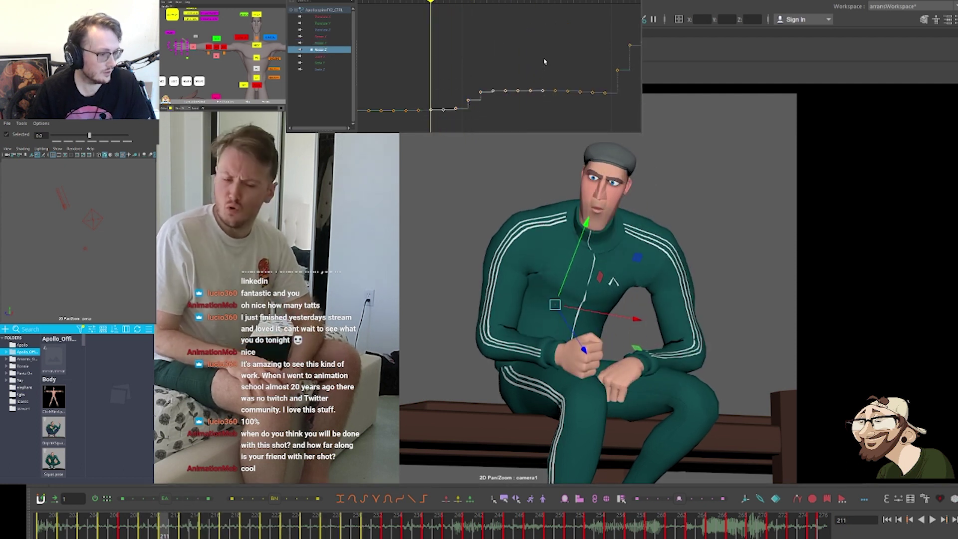
{"action": "key", "text": "f"}
Ease the middle spine's Rotate Z keys from frame 219 to 227 out of the turn
{"action": "key", "text": "period"}
{"action": "key", "text": "period"}
{"action": "key", "text": "period"}
{"action": "key", "text": "period"}
{"action": "key", "text": "period"}
{"action": "key", "text": "period"}
{"action": "key", "text": "period"}
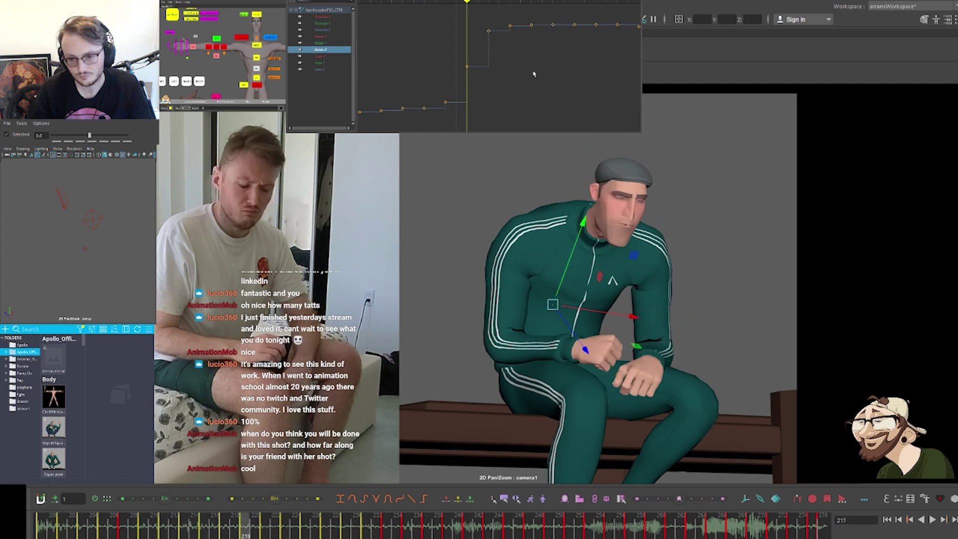
{"action": "key", "text": "comma"}
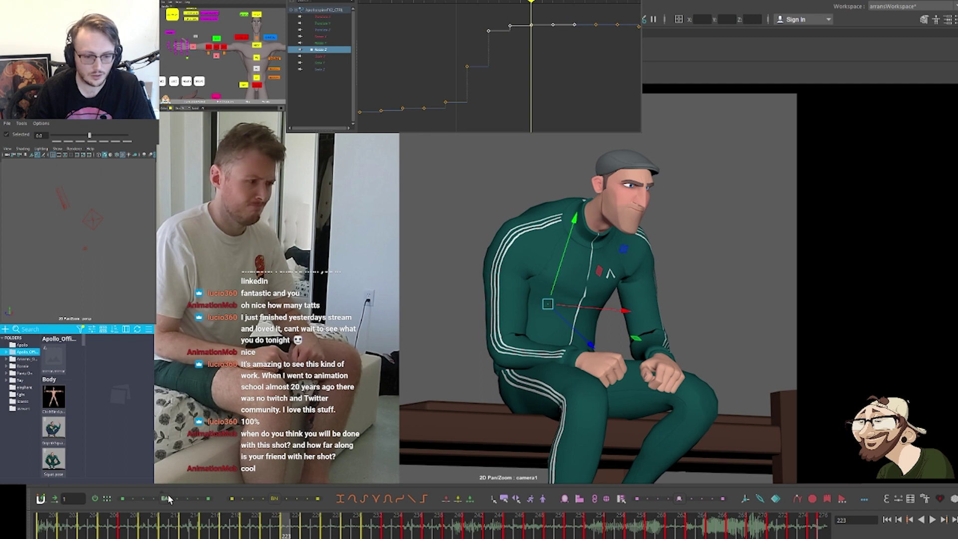
{"action": "left_click_drag", "start_coordinate": [165, 500], "coordinate": [191, 501]}
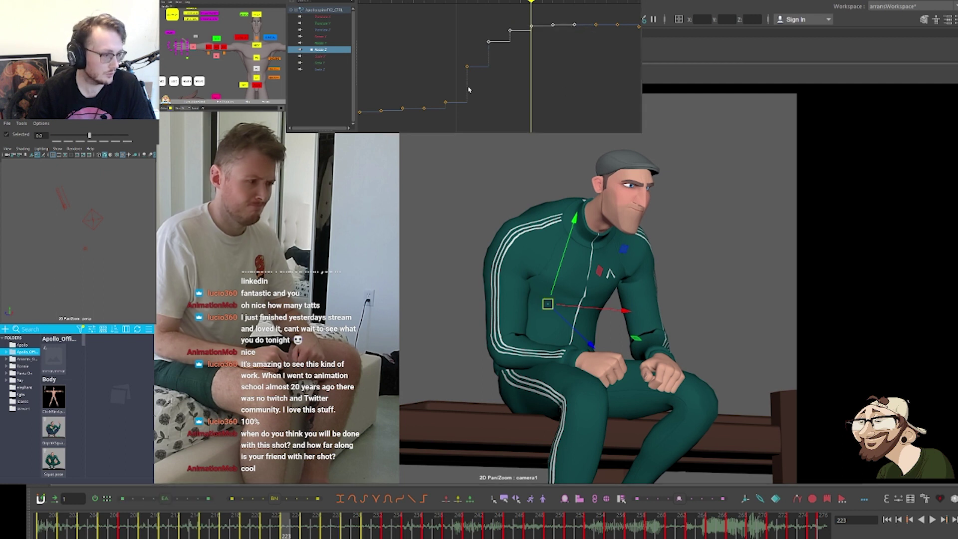
Ease the middle spine's Rotate Z keys from frame 209 to 215 into the turn
{"action": "left_click_drag", "start_coordinate": [454, 90], "coordinate": [373, 125]}
{"action": "middle_click_drag", "start_coordinate": [384, 117], "coordinate": [453, 99], "text": "alt"}
{"action": "left_click_drag", "start_coordinate": [179, 504], "coordinate": [134, 502]}
{"action": "left_click", "coordinate": [565, 114]}
{"action": "scroll", "coordinate": [560, 87], "scroll_direction": "down", "scroll_amount": 5}
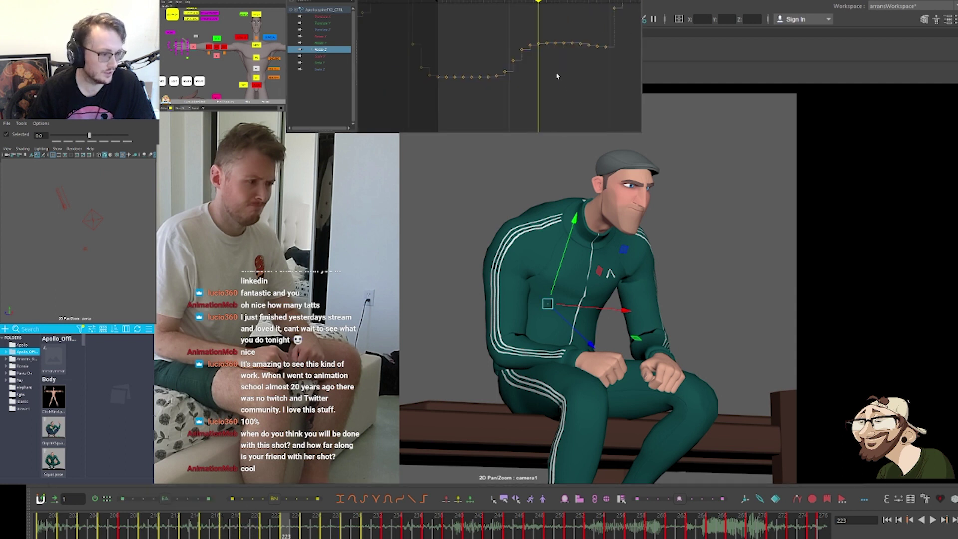
Step between frames 215 and 229 to check the middle spine's eased Rotate Z motion
{"action": "middle_click_drag", "start_coordinate": [548, 74], "coordinate": [518, 96], "text": "alt"}
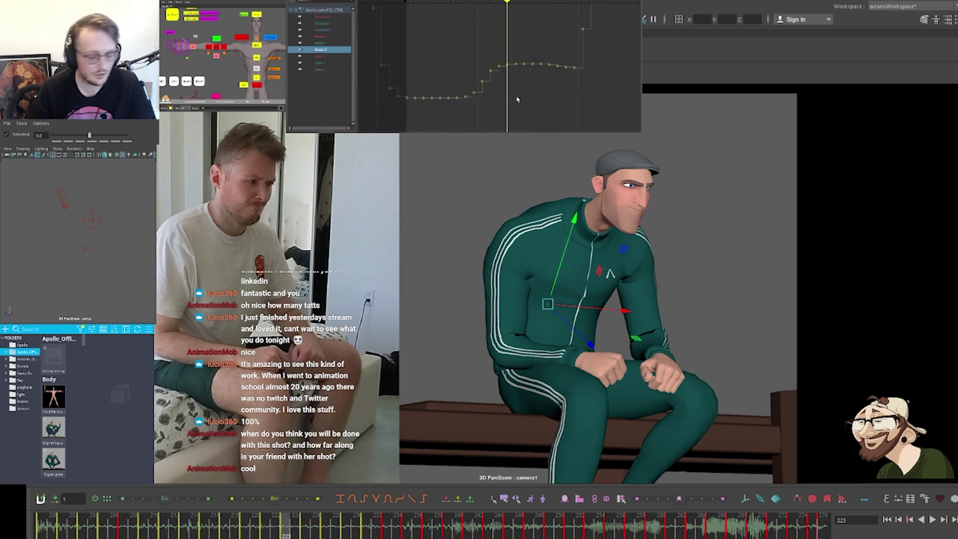
{"action": "key", "text": "period"}
{"action": "key", "text": "period"}
{"action": "key", "text": "period"}
{"action": "key", "text": "comma"}
{"action": "key", "text": "comma"}
{"action": "key", "text": "comma"}
{"action": "key", "text": "comma"}
{"action": "key", "text": "comma"}
{"action": "key", "text": "comma"}
{"action": "key", "text": "comma"}
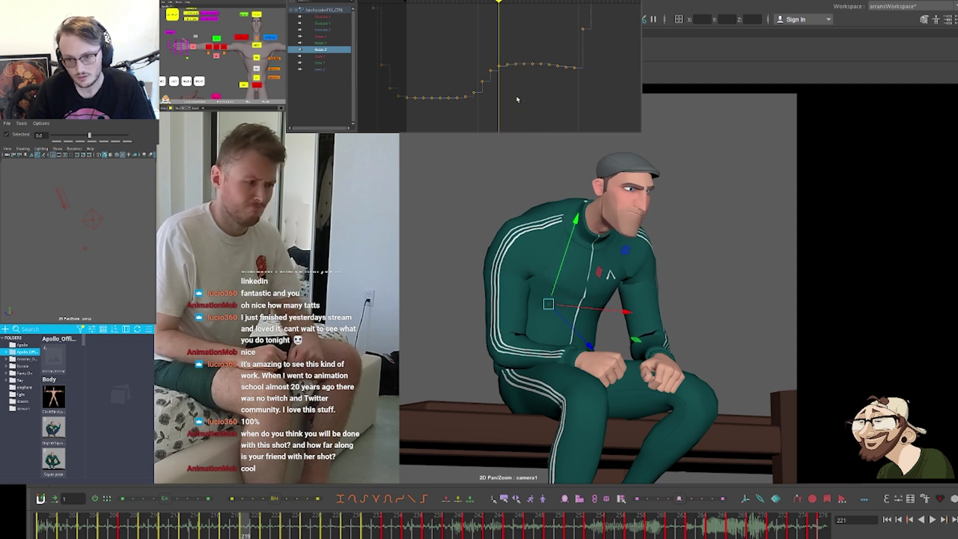
{"action": "key", "text": "period"}
{"action": "key", "text": "period"}
{"action": "key", "text": "period"}
{"action": "key", "text": "period"}
{"action": "key", "text": "period"}
{"action": "key", "text": "period"}
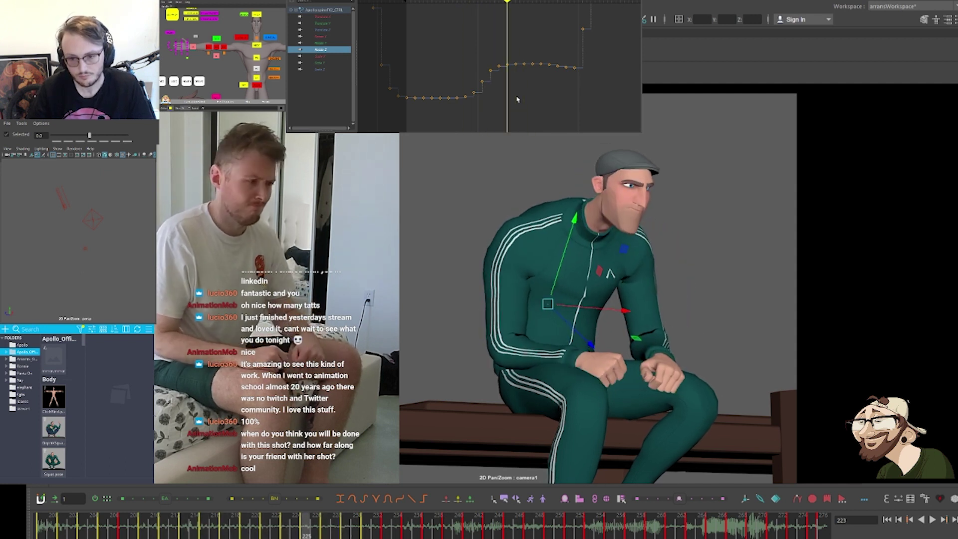
Examine the middle spine's Rotate Y and Rotate X curves around the turn
{"action": "left_click", "coordinate": [320, 44]}
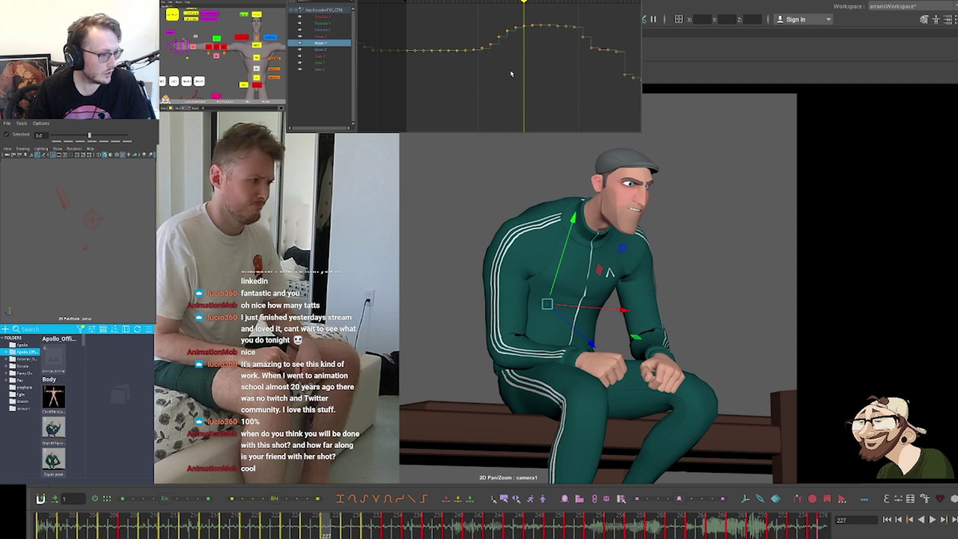
{"action": "key", "text": "f"}
{"action": "key", "text": "Up"}
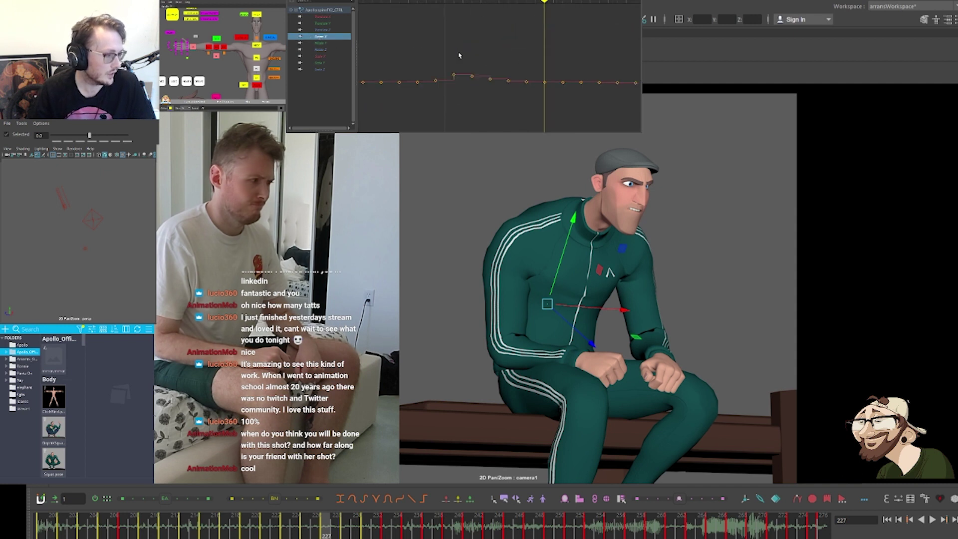
{"action": "left_click_drag", "start_coordinate": [392, 59], "coordinate": [541, 91]}
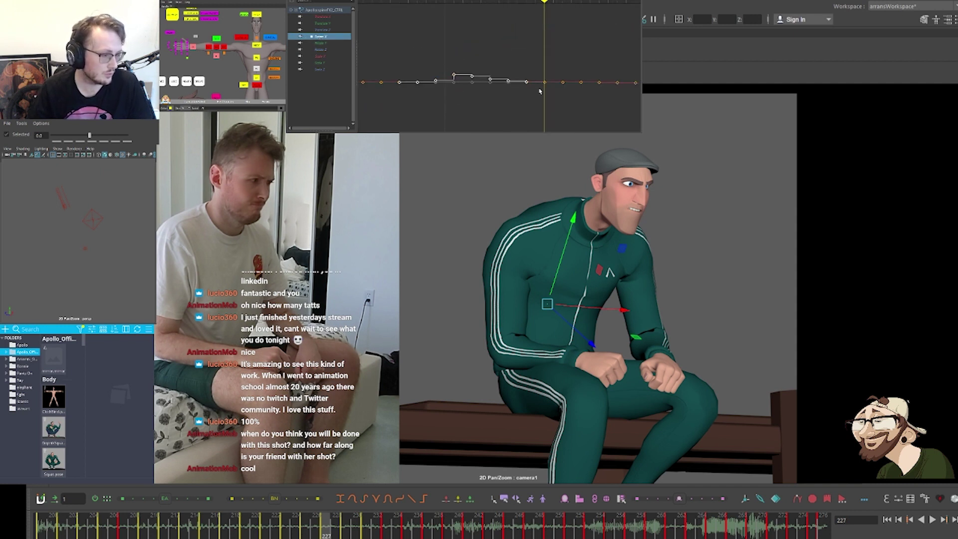
{"action": "key", "text": "f"}
{"action": "left_click", "coordinate": [571, 45]}
{"action": "scroll", "coordinate": [571, 46], "scroll_direction": "down", "scroll_amount": 5}
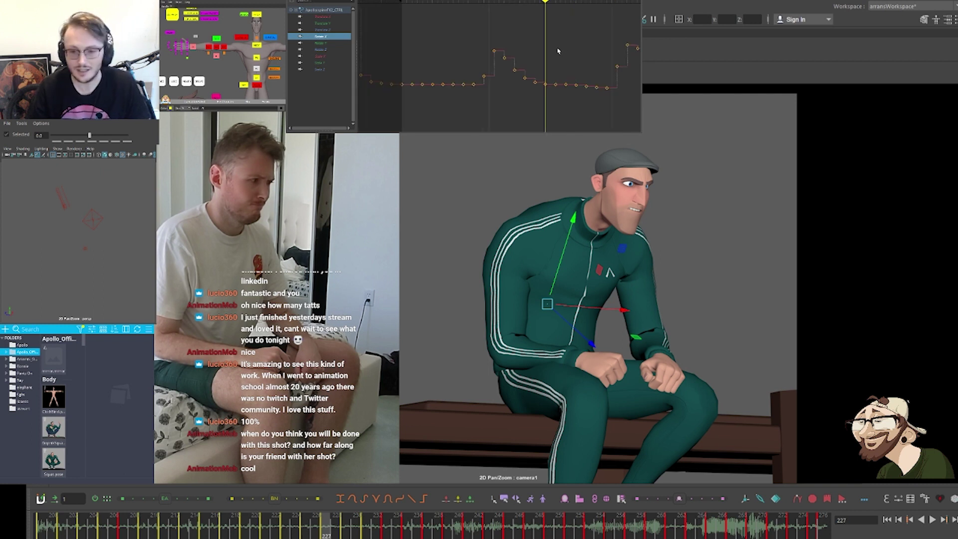
Select the upper spine control, isolate its Rotate X curve and step through the turn to frame 217
{"action": "left_click", "coordinate": [256, 58]}
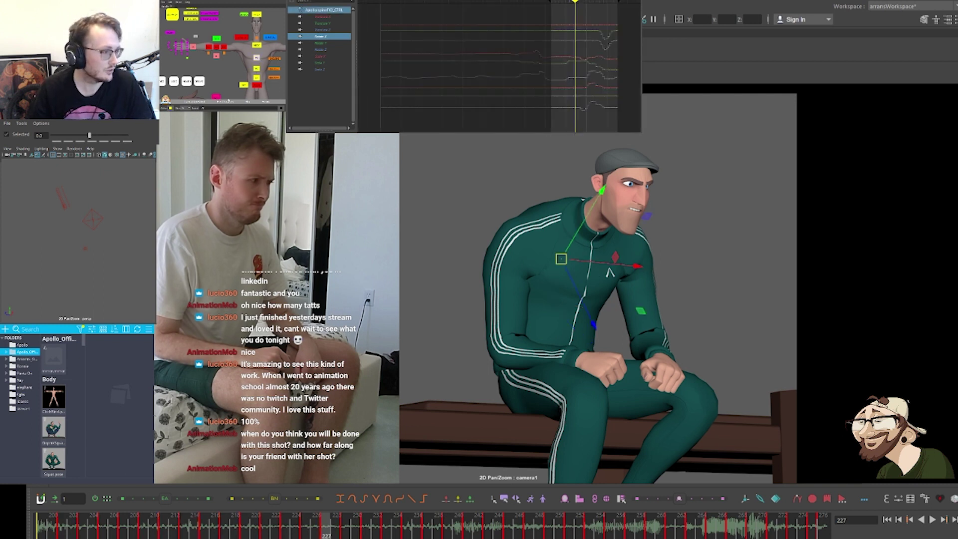
{"action": "left_click", "coordinate": [322, 36]}
{"action": "key", "text": "f"}
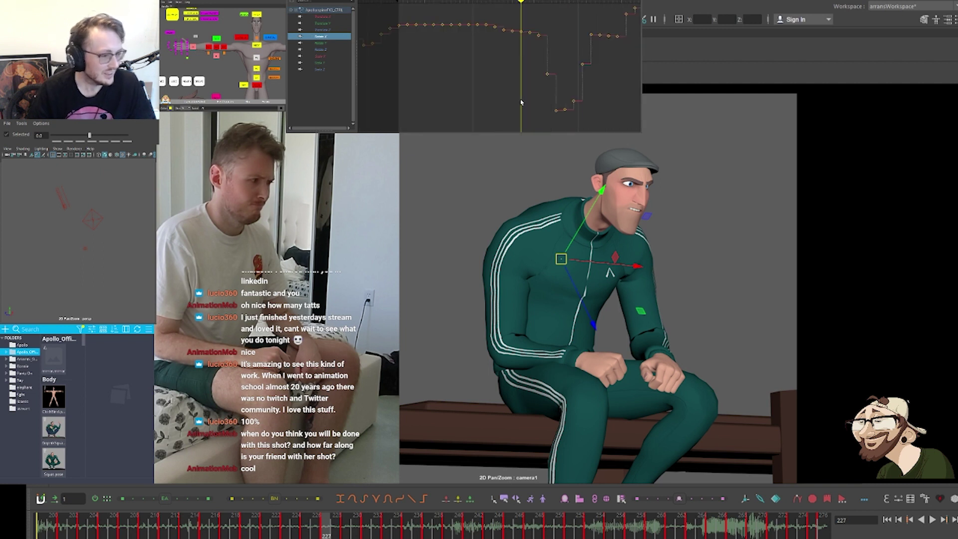
{"action": "key", "text": "comma"}
{"action": "key", "text": "comma"}
{"action": "key", "text": "comma"}
{"action": "key", "text": "comma"}
{"action": "key", "text": "comma"}
{"action": "key", "text": "comma"}
{"action": "key", "text": "comma"}
{"action": "key", "text": "comma"}
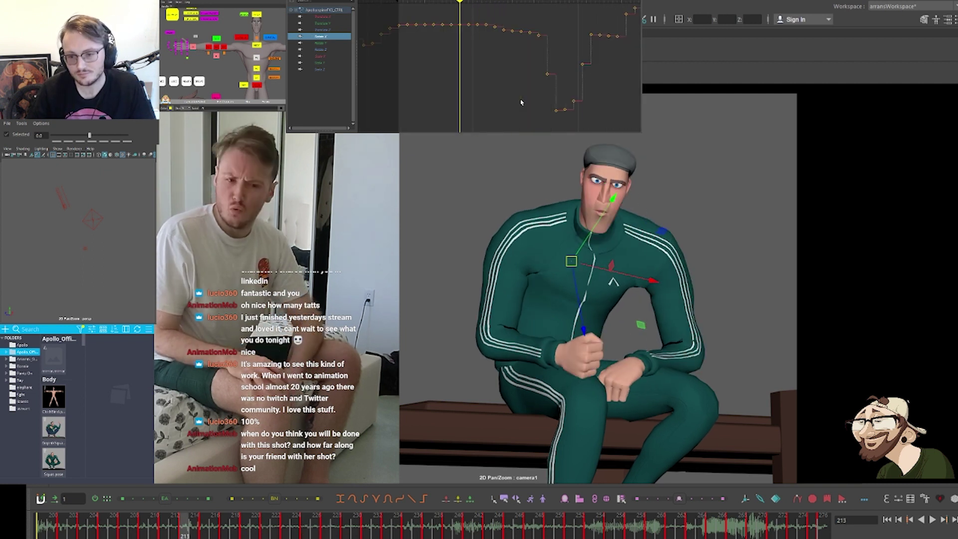
{"action": "key", "text": "period"}
{"action": "key", "text": "period"}
{"action": "key", "text": "period"}
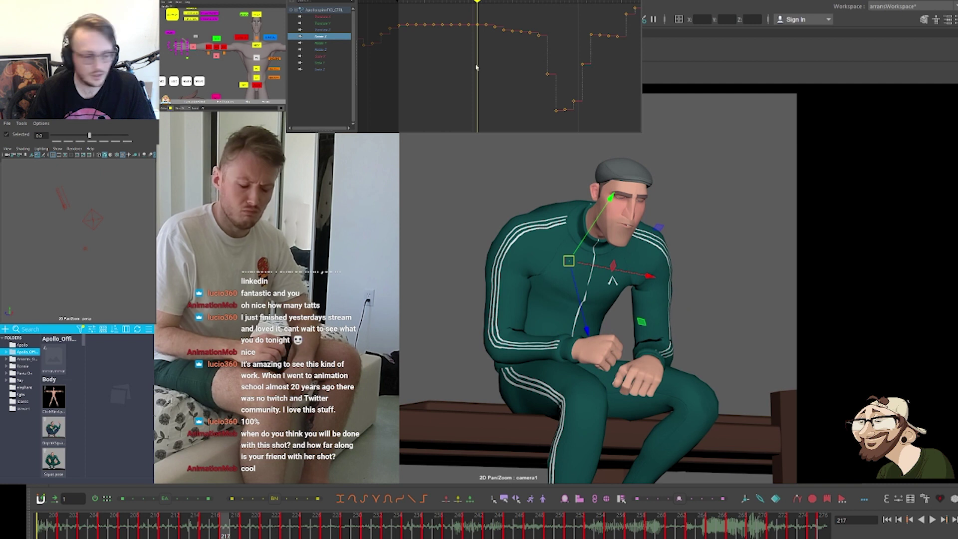
Raise the upper spine's Rotate X keys from frame 213 to 221 into a bump and ease the keys from 223 to 227 out of it
{"action": "middle_click_drag", "start_coordinate": [484, 63], "coordinate": [488, 30], "text": "shift"}
{"action": "middle_click_drag", "start_coordinate": [478, 41], "coordinate": [494, 86], "text": "alt"}
{"action": "left_click_drag", "start_coordinate": [477, 83], "coordinate": [489, 69]}
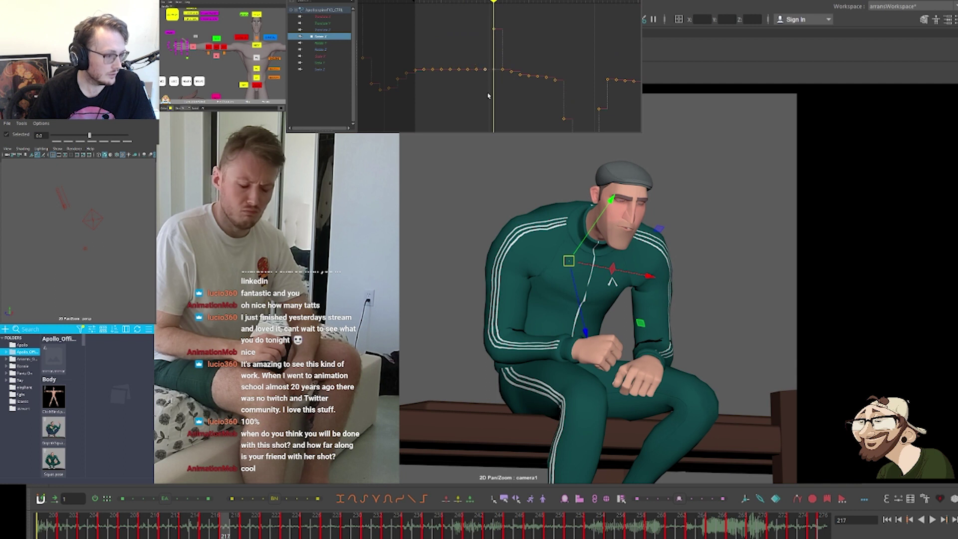
{"action": "middle_click_drag", "start_coordinate": [489, 84], "coordinate": [489, 75], "text": "shift"}
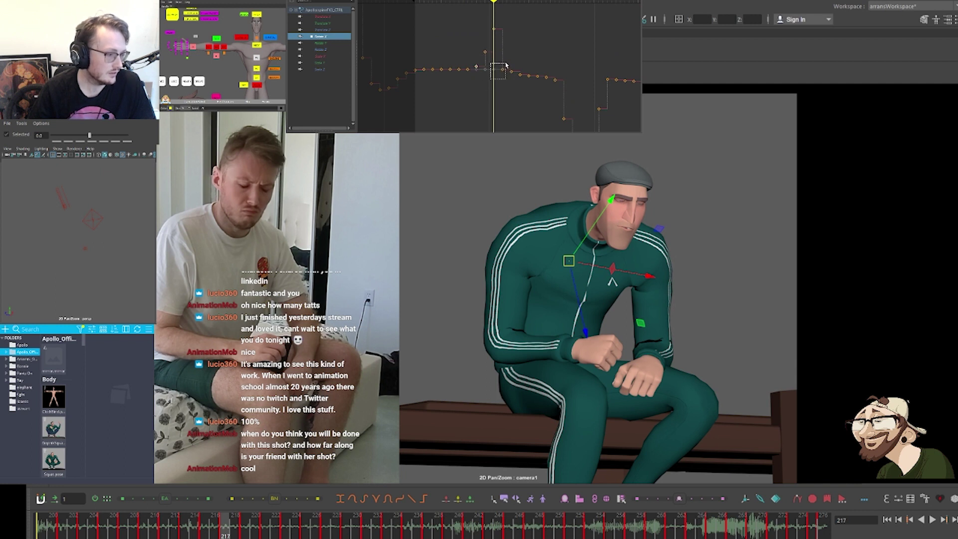
{"action": "middle_click_drag", "start_coordinate": [502, 68], "coordinate": [518, 28], "text": "shift"}
{"action": "middle_click_drag", "start_coordinate": [514, 69], "coordinate": [517, 36], "text": "shift"}
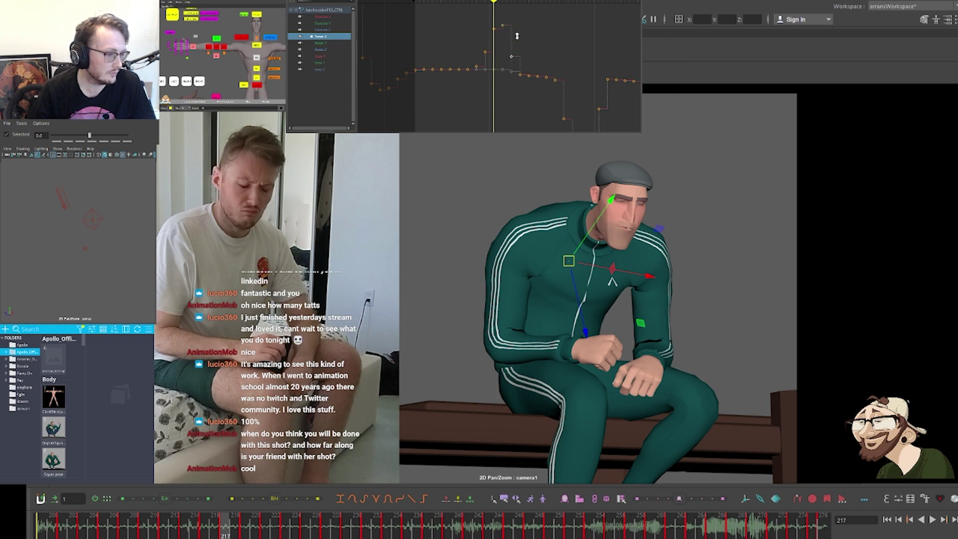
{"action": "left_click_drag", "start_coordinate": [511, 58], "coordinate": [543, 82]}
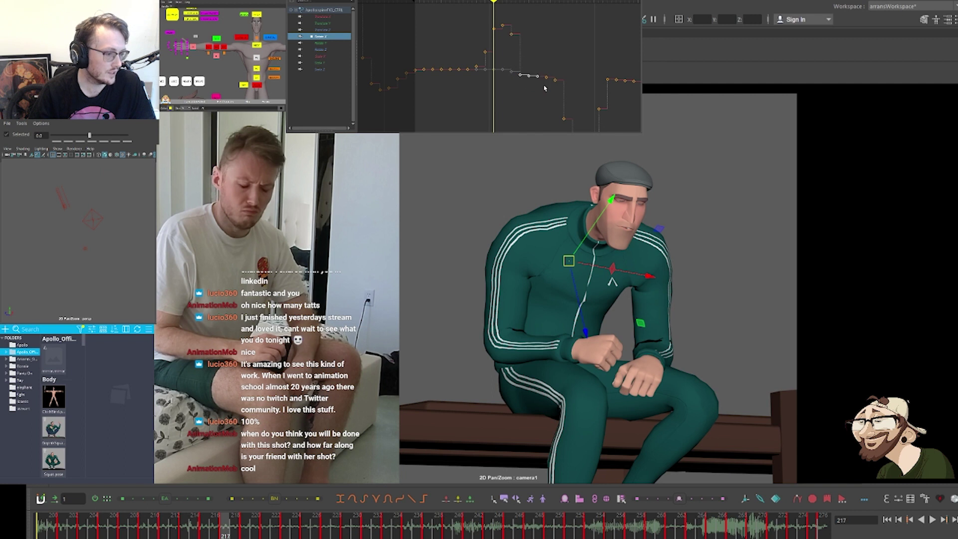
{"action": "left_click_drag", "start_coordinate": [164, 499], "coordinate": [184, 495]}
Step back and forth between frames 213 and 231 to check the upper spine's added Rotate X dip through the turn
{"action": "key", "text": "comma"}
{"action": "key", "text": "comma"}
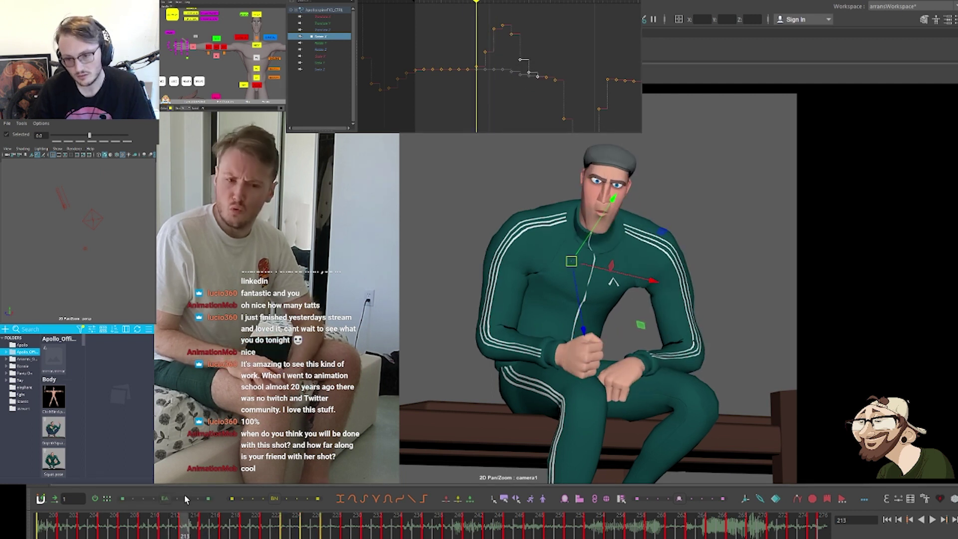
{"action": "key", "text": "period"}
{"action": "key", "text": "period"}
{"action": "key", "text": "period"}
{"action": "key", "text": "period"}
{"action": "key", "text": "period"}
{"action": "key", "text": "comma"}
{"action": "key", "text": "comma"}
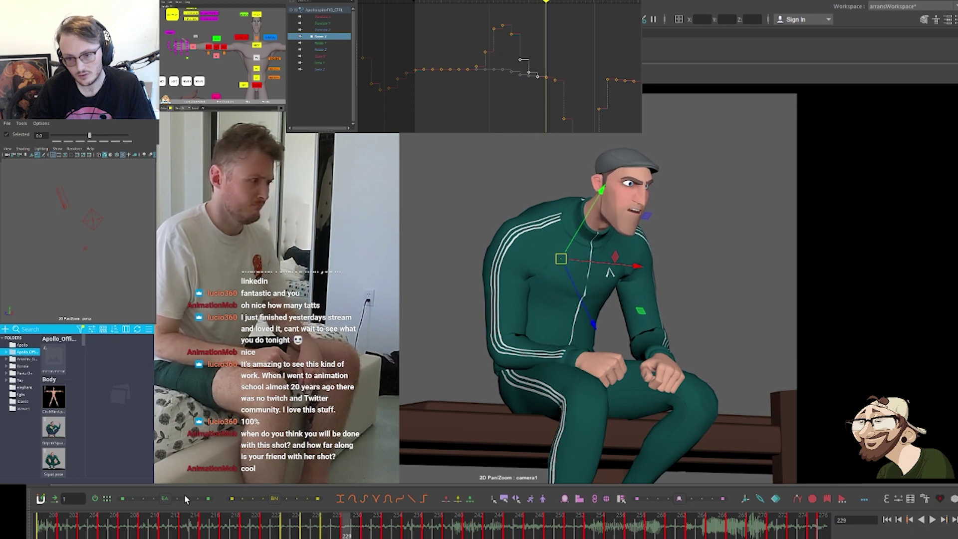
{"action": "key", "text": "period"}
{"action": "key", "text": "period"}
{"action": "key", "text": "period"}
{"action": "key", "text": "comma"}
{"action": "key", "text": "comma"}
{"action": "key", "text": "comma"}
{"action": "key", "text": "comma"}
{"action": "key", "text": "comma"}
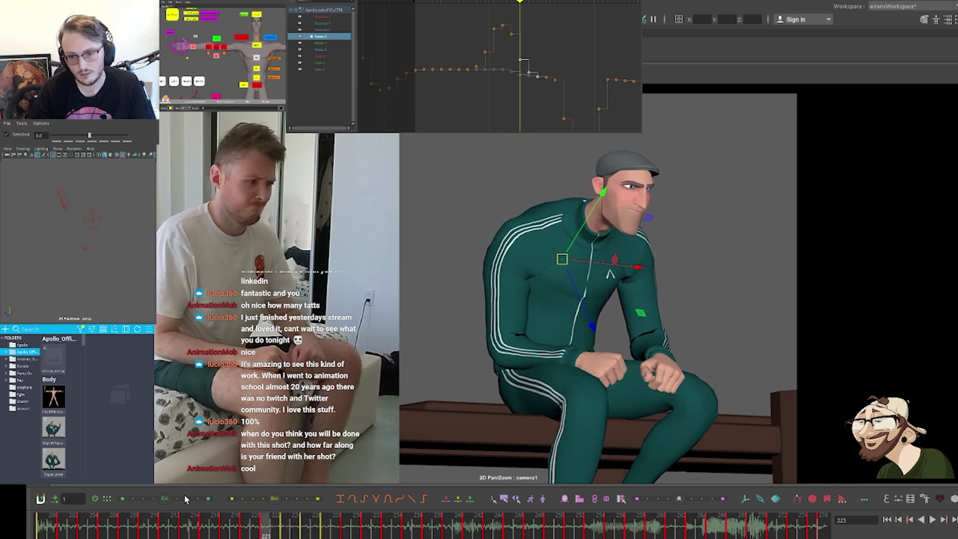
{"action": "key", "text": "period"}
{"action": "key", "text": "period"}
{"action": "key", "text": "period"}
{"action": "key", "text": "period"}
{"action": "key", "text": "period"}
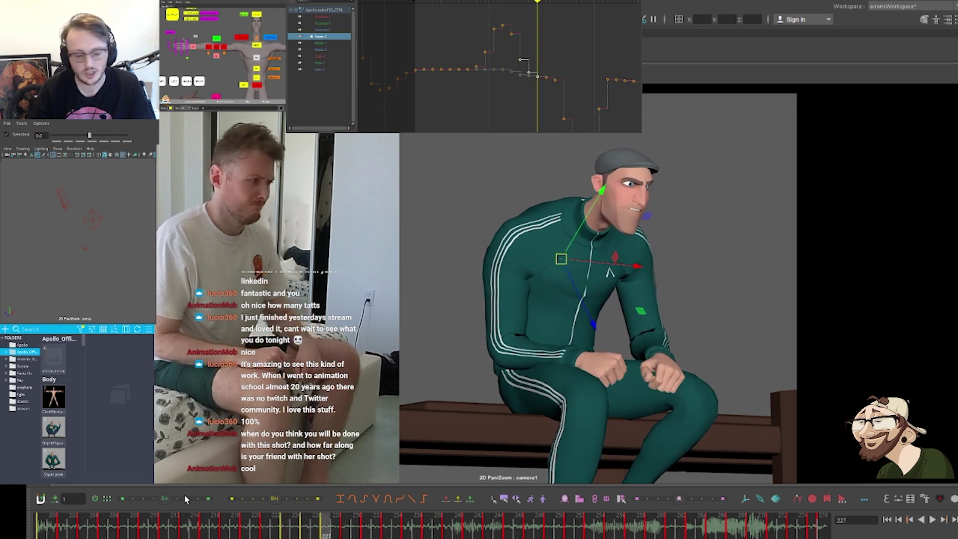
{"action": "key", "text": "period"}
{"action": "key", "text": "period"}
{"action": "key", "text": "comma"}
{"action": "key", "text": "comma"}
{"action": "key", "text": "comma"}
{"action": "key", "text": "comma"}
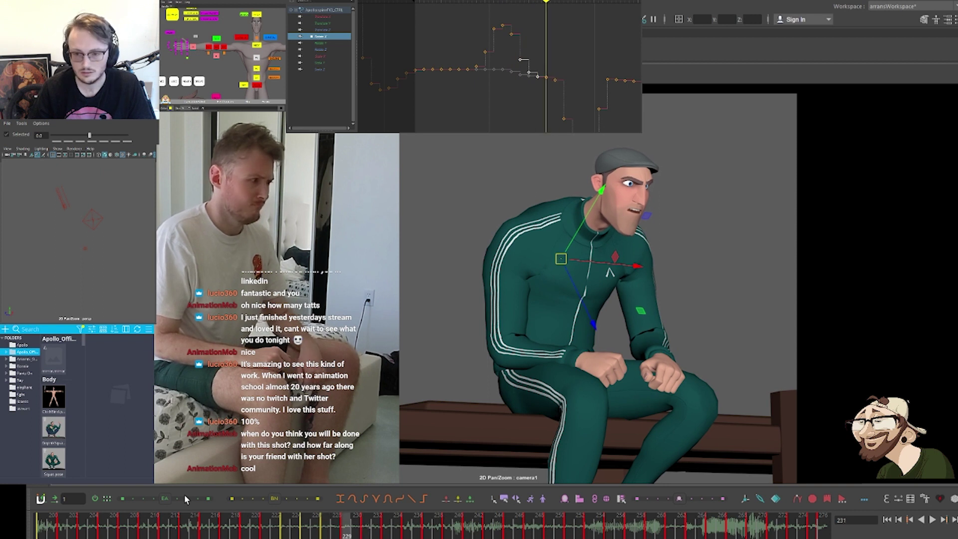
{"action": "key", "text": "comma"}
{"action": "key", "text": "comma"}
{"action": "key", "text": "comma"}
{"action": "key", "text": "comma"}
{"action": "key", "text": "comma"}
{"action": "key", "text": "comma"}
{"action": "key", "text": "comma"}
{"action": "key", "text": "period"}
{"action": "key", "text": "period"}
{"action": "key", "text": "period"}
{"action": "key", "text": "period"}
{"action": "key", "text": "period"}
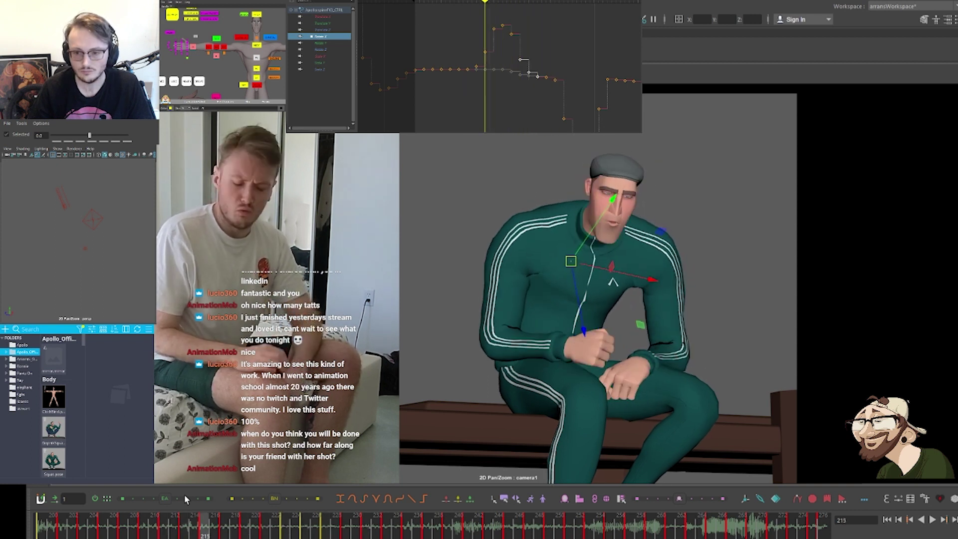
{"action": "key", "text": "period"}
{"action": "key", "text": "period"}
{"action": "key", "text": "period"}
{"action": "key", "text": "period"}
{"action": "key", "text": "comma"}
{"action": "key", "text": "comma"}
{"action": "key", "text": "comma"}
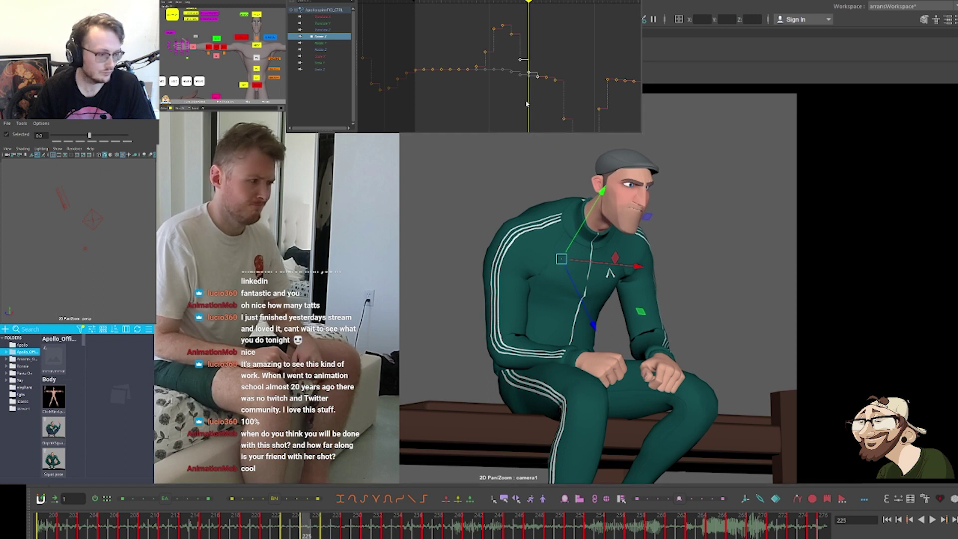
{"action": "key", "text": "comma"}
{"action": "key", "text": "comma"}
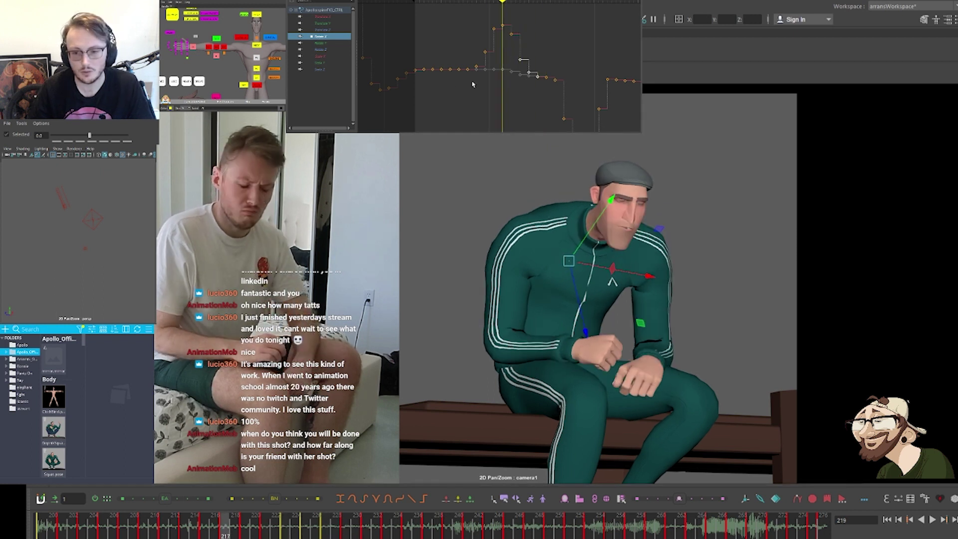
{"action": "key", "text": "period"}
{"action": "key", "text": "period"}
{"action": "key", "text": "period"}
{"action": "key", "text": "period"}
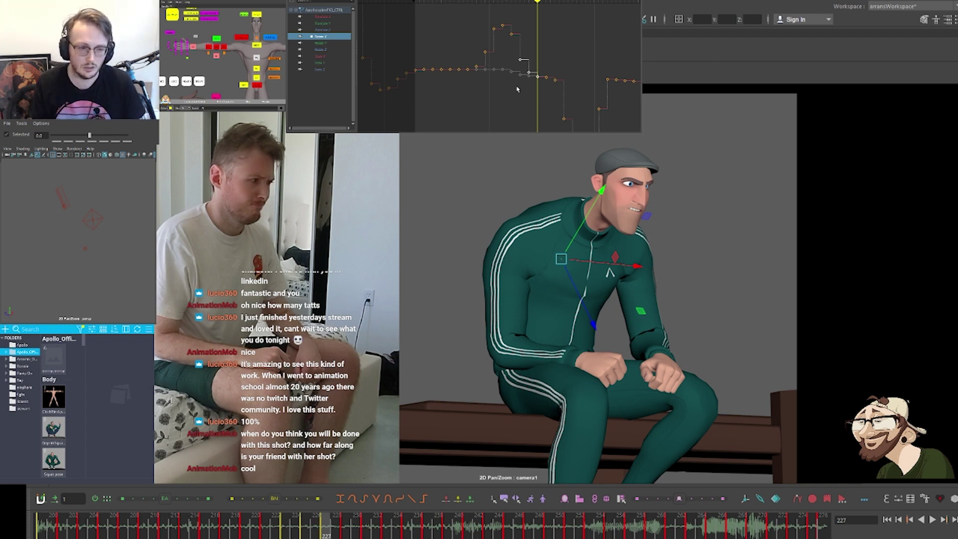
{"action": "key", "text": "comma"}
{"action": "key", "text": "comma"}
{"action": "key", "text": "comma"}
{"action": "key", "text": "comma"}
{"action": "key", "text": "comma"}
{"action": "key", "text": "comma"}
{"action": "key", "text": "comma"}
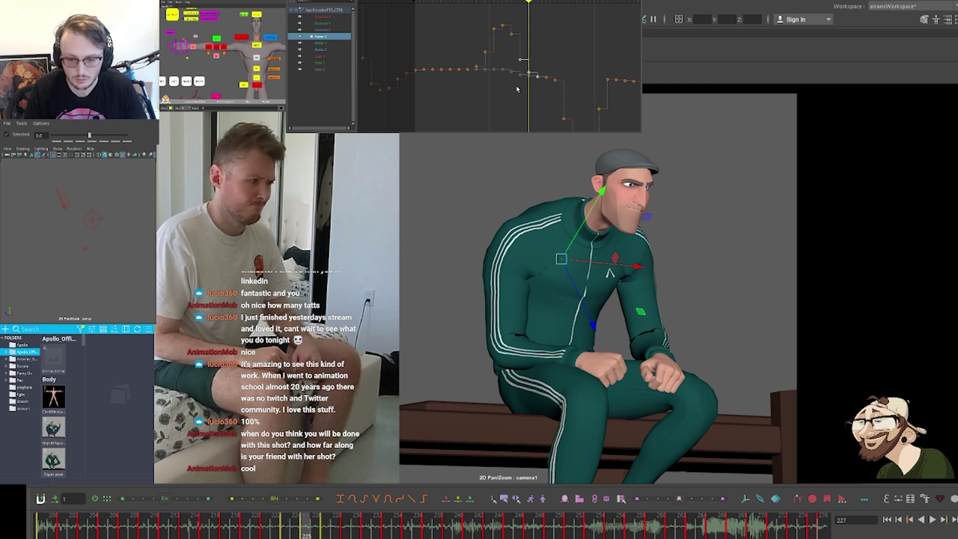
{"action": "key", "text": "period"}
{"action": "key", "text": "period"}
{"action": "key", "text": "period"}
{"action": "key", "text": "period"}
{"action": "key", "text": "period"}
{"action": "key", "text": "period"}
{"action": "key", "text": "period"}
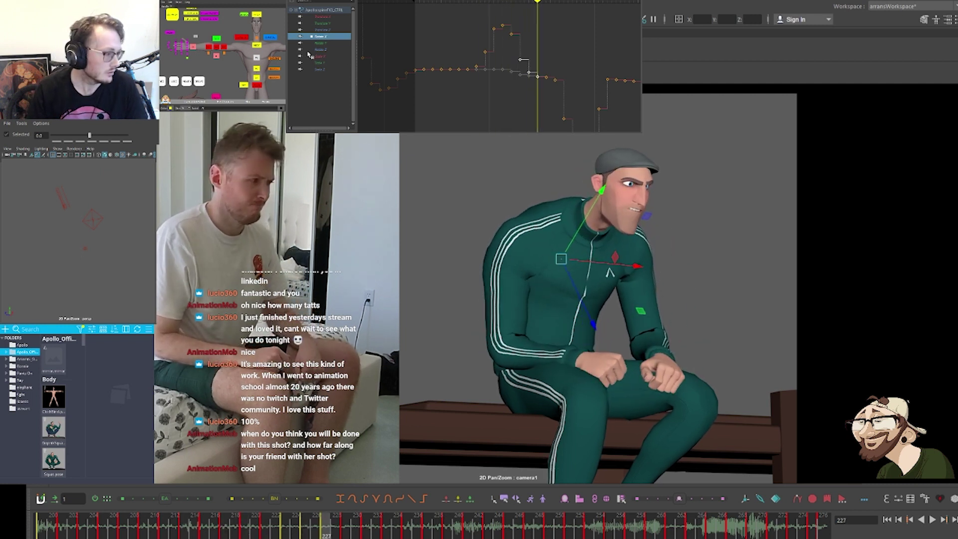
Isolate the upper spine's Rotate Y curve, framed on the turn, and step through the motion to frame 217
{"action": "left_click", "coordinate": [322, 43]}
{"action": "key", "text": "f"}
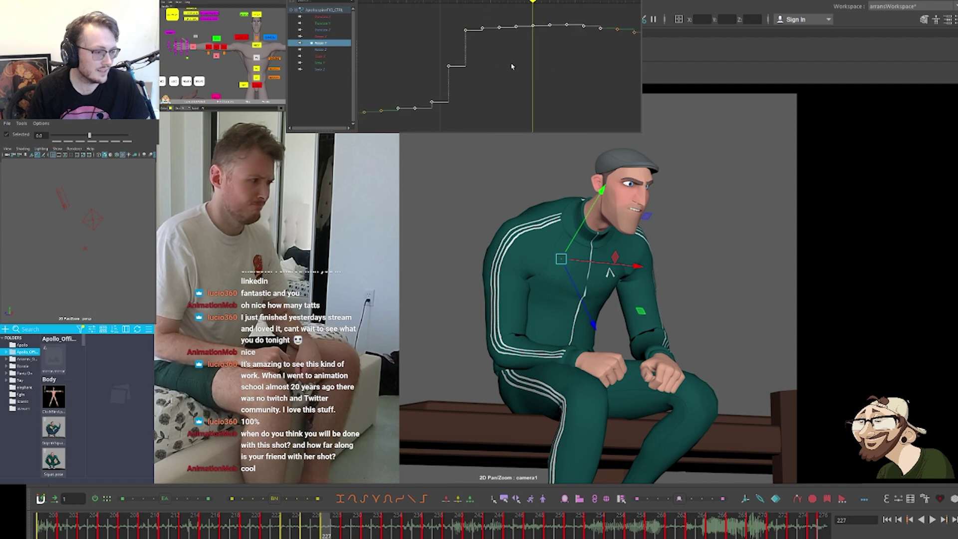
{"action": "key", "text": "comma"}
{"action": "key", "text": "comma"}
{"action": "key", "text": "comma"}
{"action": "key", "text": "comma"}
{"action": "key", "text": "comma"}
{"action": "key", "text": "comma"}
{"action": "key", "text": "comma"}
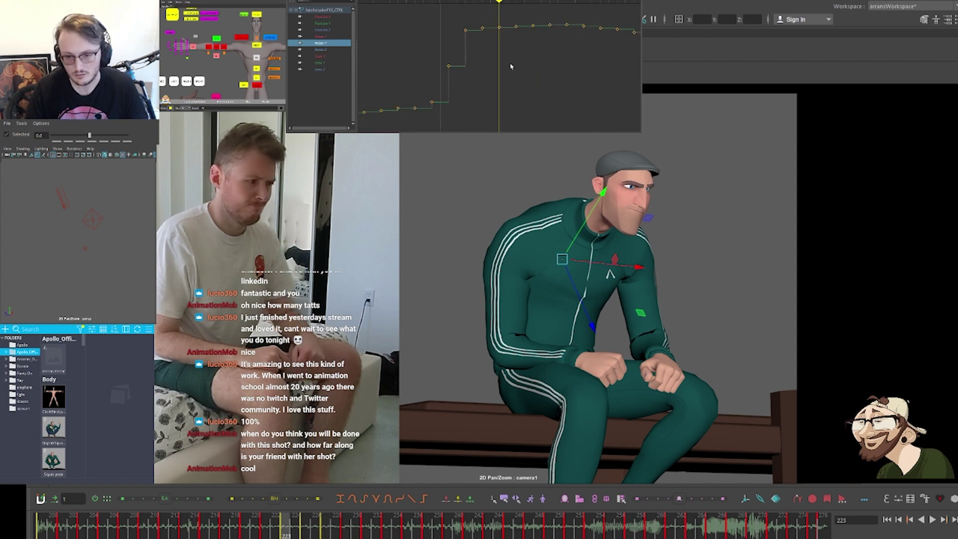
{"action": "key", "text": "period"}
{"action": "key", "text": "period"}
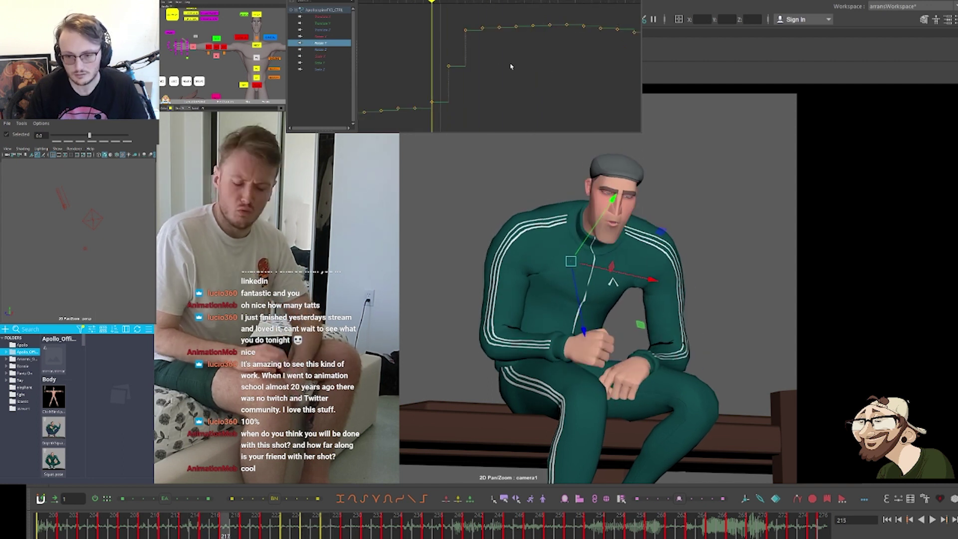
Delay the upper spine's Rotate Y keys around the turn with the Time Offsetter
{"action": "middle_click_drag", "start_coordinate": [484, 78], "coordinate": [526, 73], "text": "alt"}
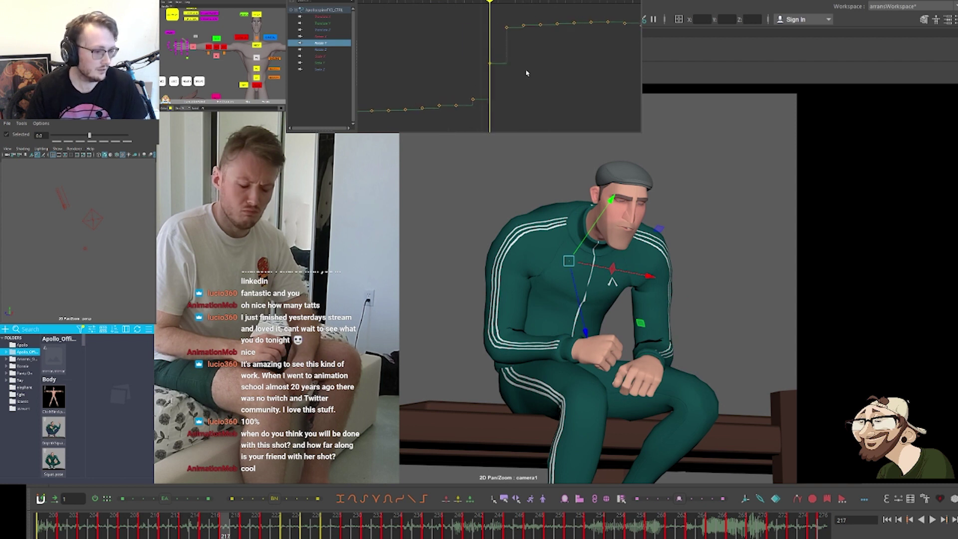
{"action": "scroll", "coordinate": [527, 72], "scroll_direction": "down", "scroll_amount": 5}
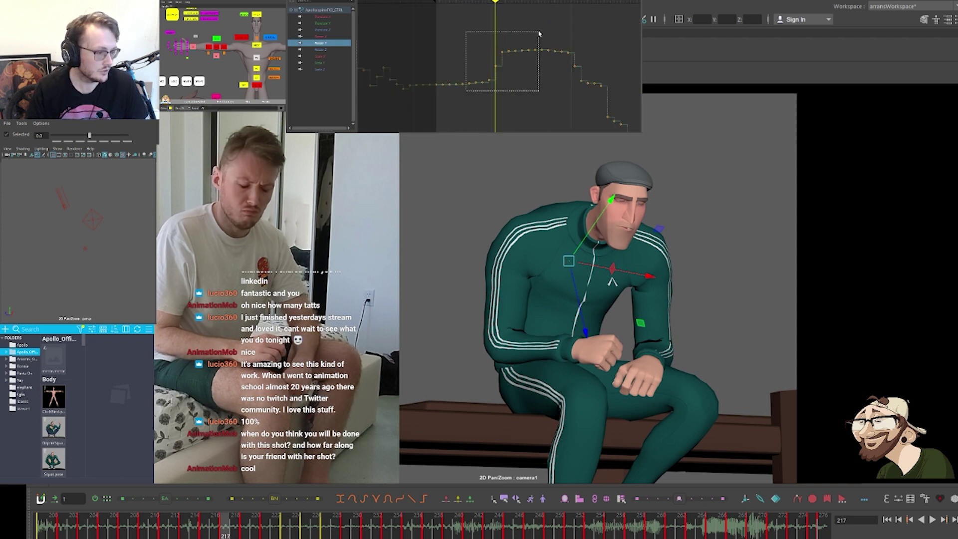
{"action": "right_click", "coordinate": [163, 496]}
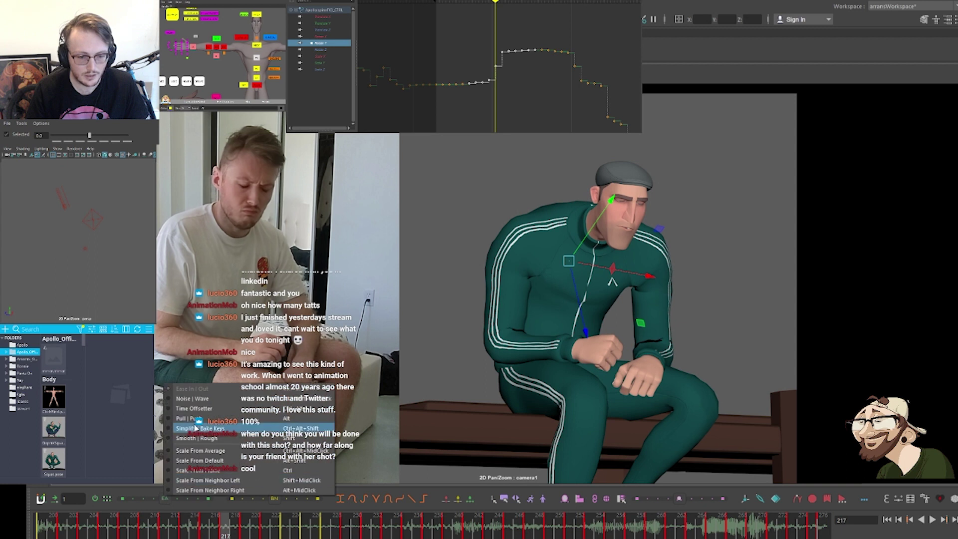
{"action": "left_click", "coordinate": [196, 410]}
{"action": "left_click", "coordinate": [192, 499]}
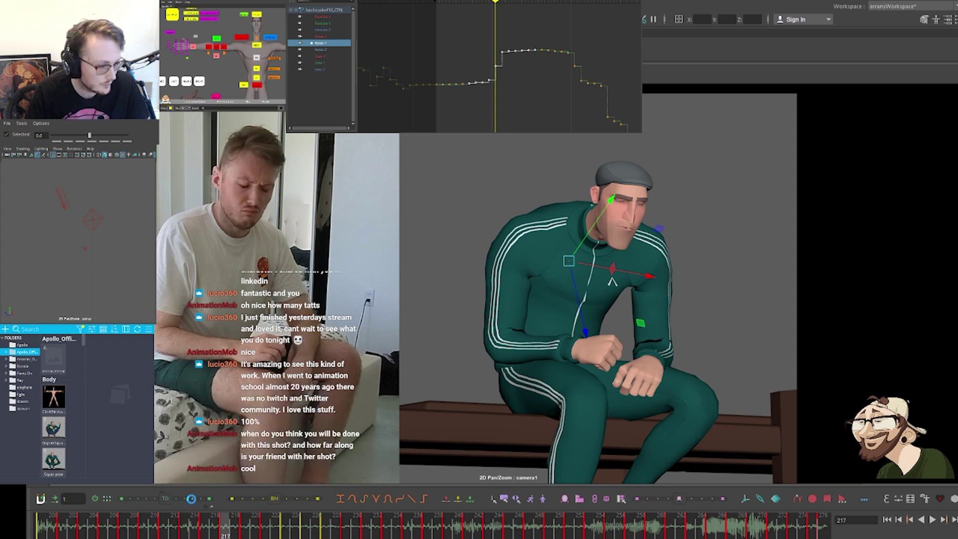
{"action": "left_click", "coordinate": [191, 499]}
{"action": "left_click", "coordinate": [192, 498]}
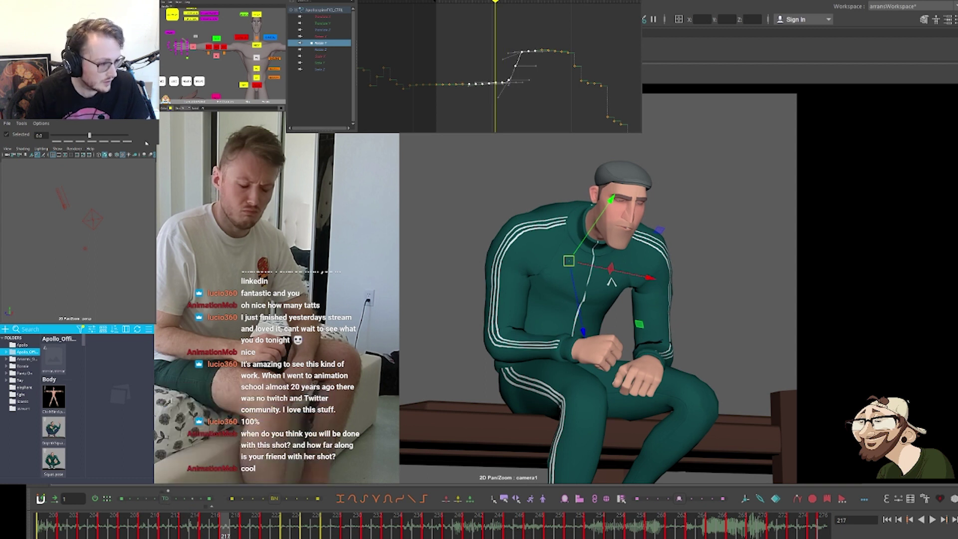
Clear the key selection and step between frames 217 and 229 to check the delayed Rotate Y motion
{"action": "left_click", "coordinate": [526, 104]}
{"action": "left_click", "coordinate": [477, 1]}
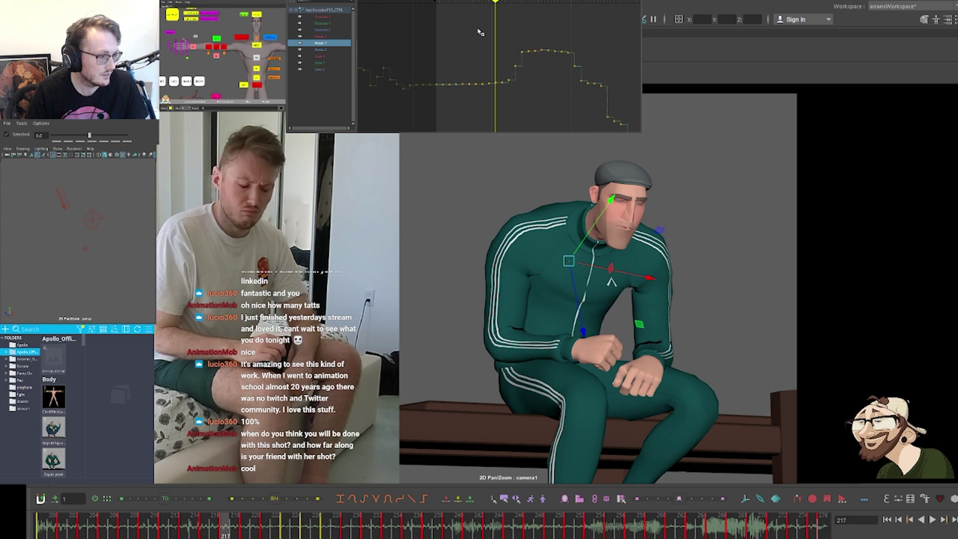
{"action": "key", "text": "period"}
{"action": "key", "text": "period"}
{"action": "key", "text": "period"}
{"action": "key", "text": "period"}
{"action": "key", "text": "period"}
{"action": "key", "text": "period"}
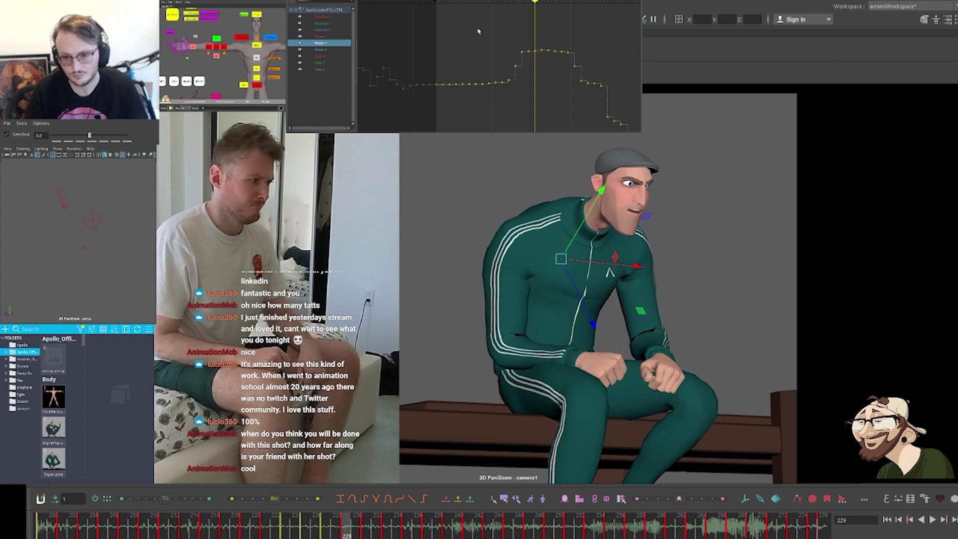
{"action": "key", "text": "comma"}
{"action": "key", "text": "comma"}
{"action": "key", "text": "comma"}
{"action": "key", "text": "comma"}
{"action": "key", "text": "comma"}
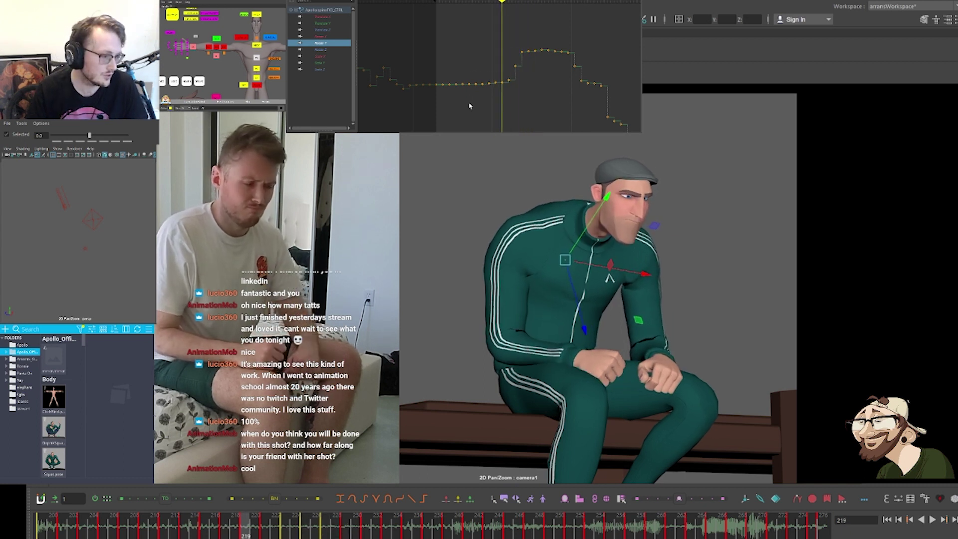
Shift the upper spine's Rotate Y keys around the turn slightly earlier with the Time Offsetter
{"action": "left_click_drag", "start_coordinate": [468, 104], "coordinate": [556, 25]}
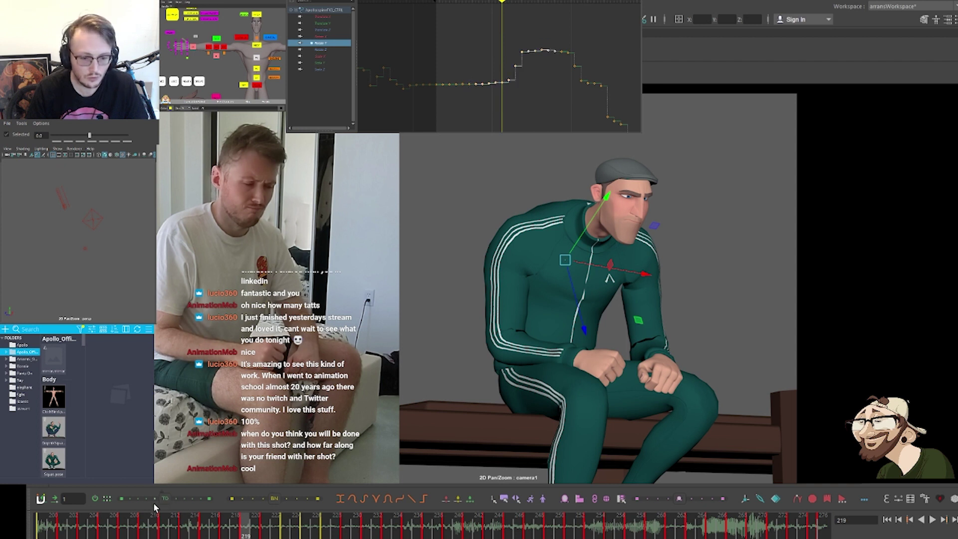
{"action": "left_click", "coordinate": [138, 499]}
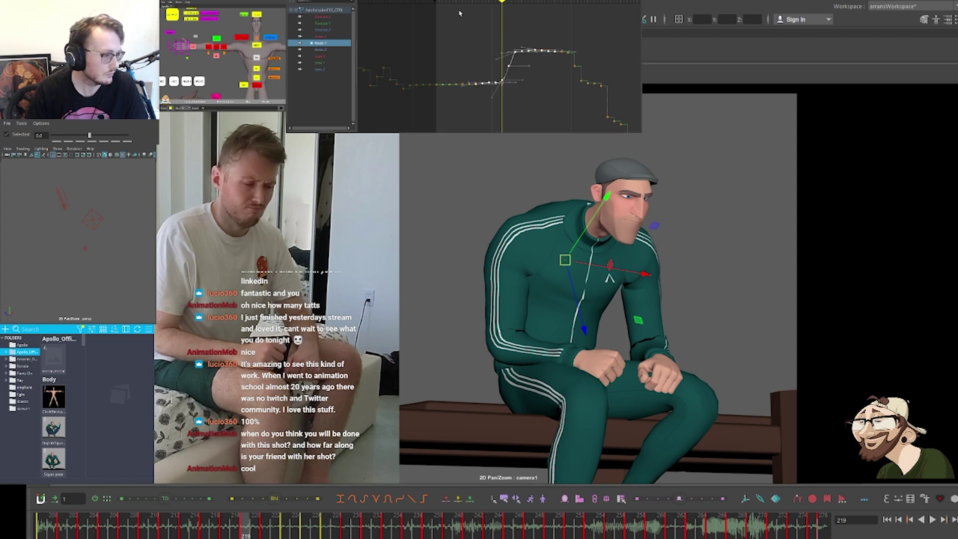
{"action": "left_click", "coordinate": [491, 104]}
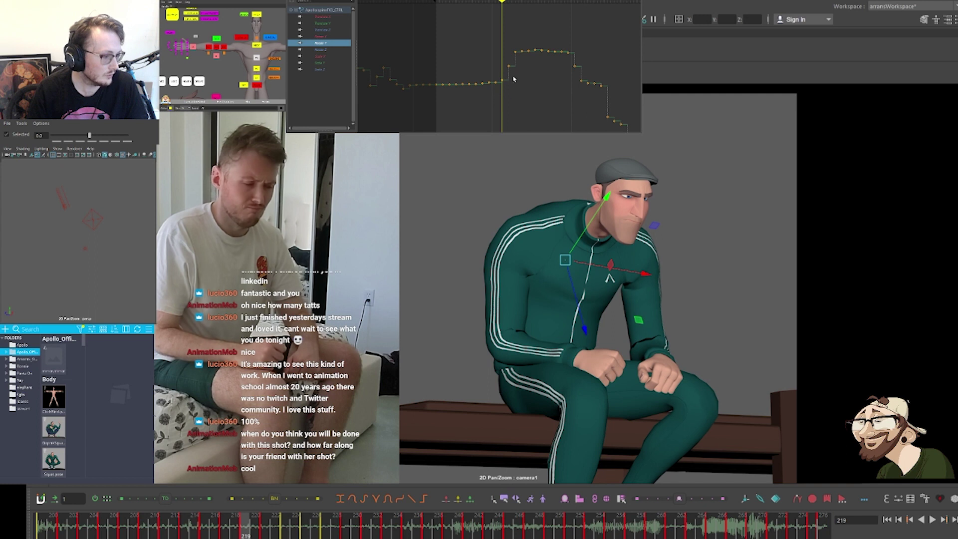
Ease the upper spine's Rotate Y keys into the turn and out of it with the Ease slider mode
{"action": "left_click_drag", "start_coordinate": [515, 75], "coordinate": [475, 103]}
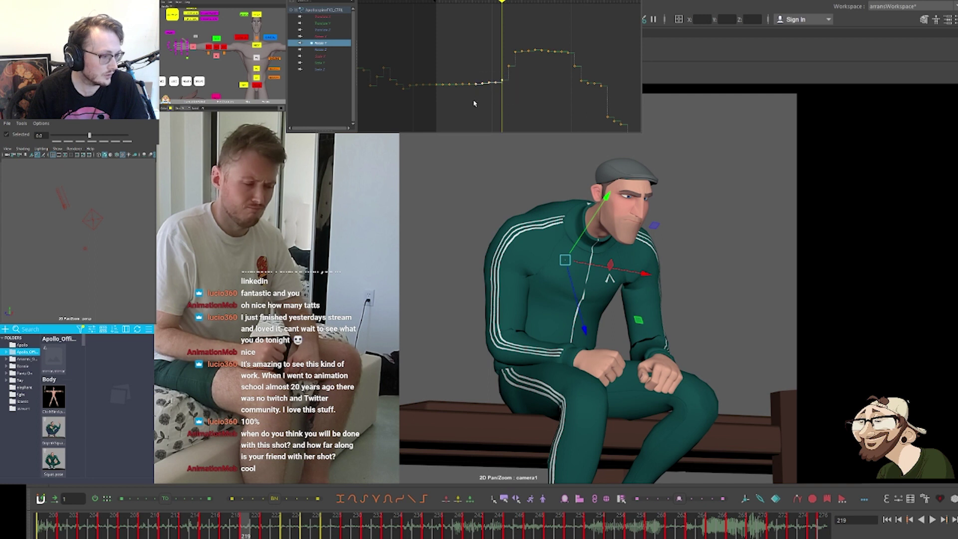
{"action": "left_click", "coordinate": [163, 504]}
{"action": "left_click", "coordinate": [175, 490]}
{"action": "left_click_drag", "start_coordinate": [167, 499], "coordinate": [143, 499]}
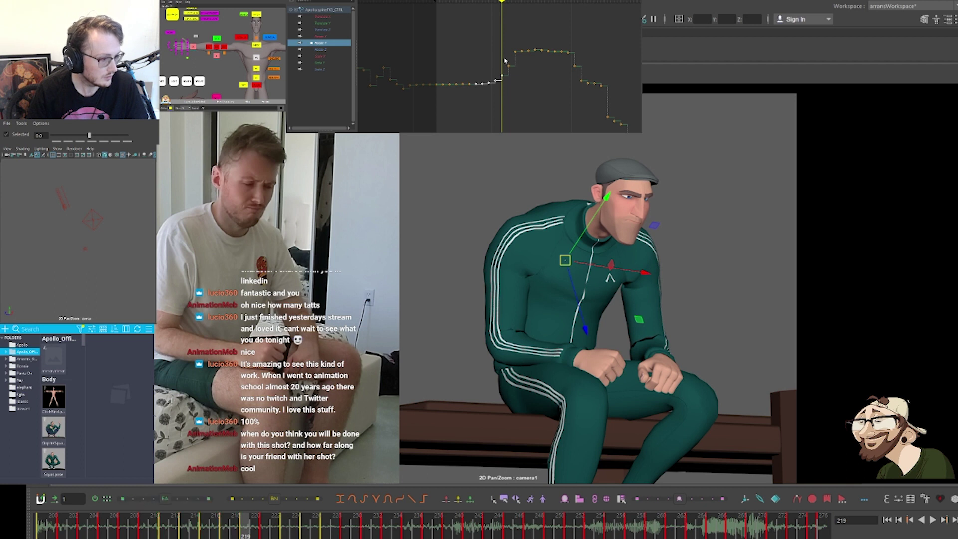
{"action": "left_click_drag", "start_coordinate": [545, 42], "coordinate": [519, 57]}
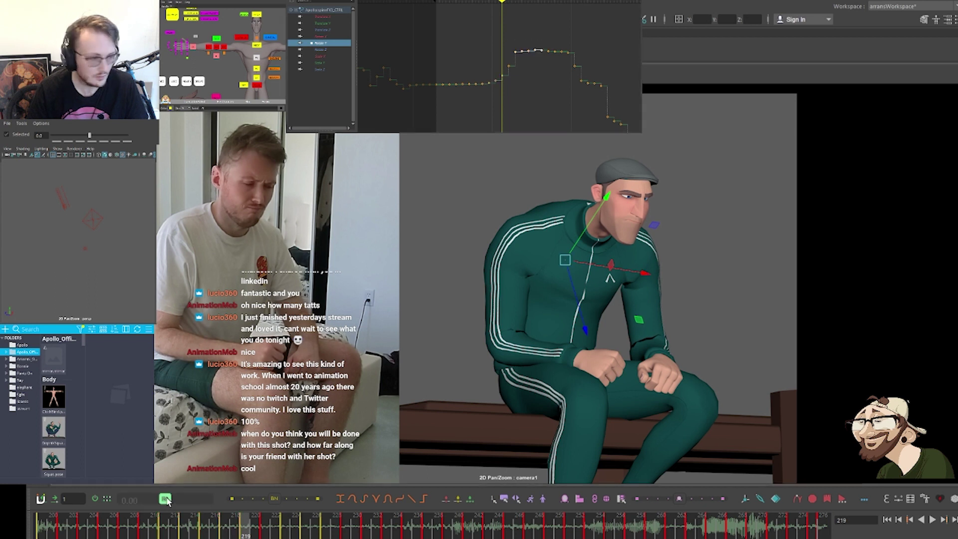
{"action": "left_click_drag", "start_coordinate": [165, 498], "coordinate": [192, 498]}
{"action": "left_click", "coordinate": [547, 95]}
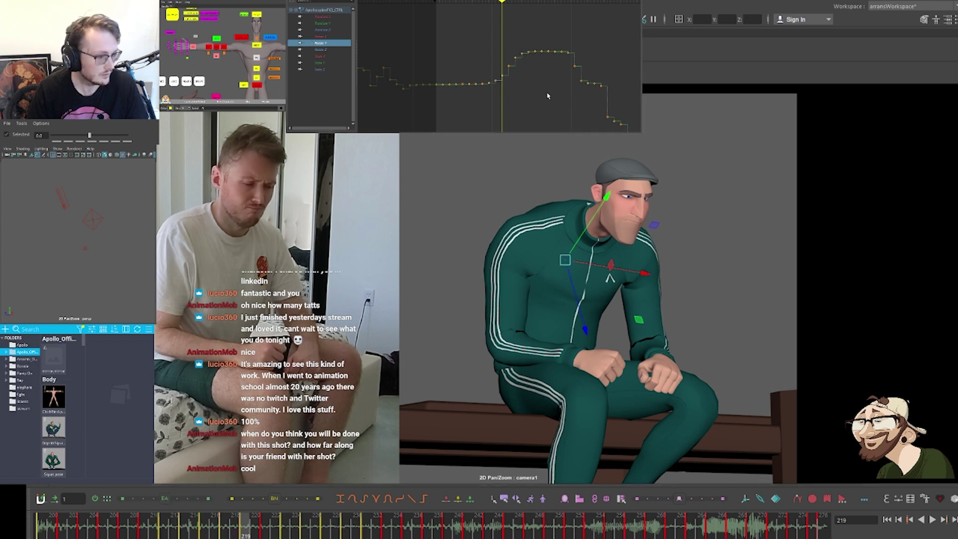
Step back and forth through the turn to check the upper spine's eased Rotate Y motion, stopping at frame 215
{"action": "key", "text": "period"}
{"action": "key", "text": "period"}
{"action": "key", "text": "period"}
{"action": "key", "text": "period"}
{"action": "key", "text": "period"}
{"action": "key", "text": "period"}
{"action": "key", "text": "comma"}
{"action": "key", "text": "comma"}
{"action": "key", "text": "comma"}
{"action": "key", "text": "comma"}
{"action": "key", "text": "comma"}
{"action": "key", "text": "comma"}
{"action": "key", "text": "comma"}
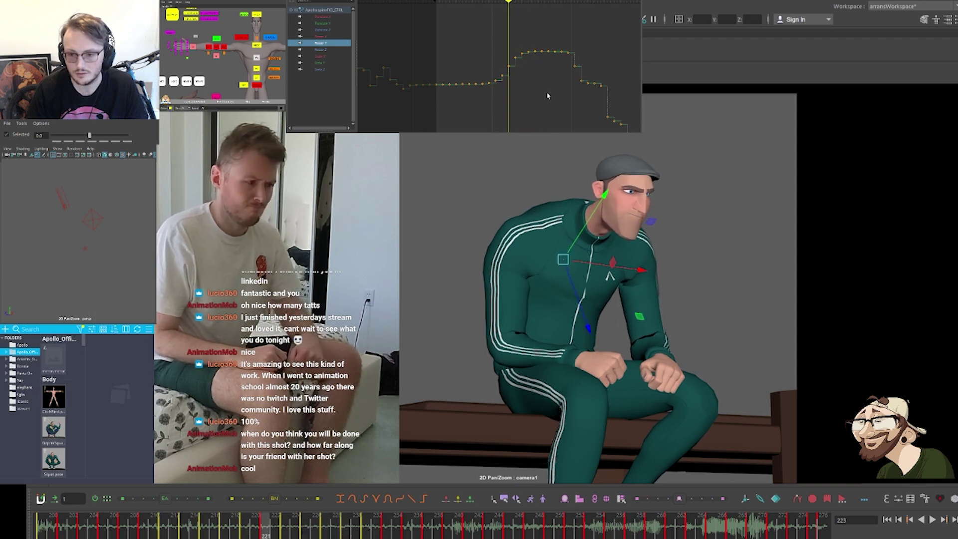
{"action": "key", "text": "period"}
{"action": "key", "text": "period"}
{"action": "key", "text": "period"}
{"action": "key", "text": "period"}
{"action": "key", "text": "period"}
{"action": "key", "text": "period"}
{"action": "key", "text": "period"}
{"action": "key", "text": "period"}
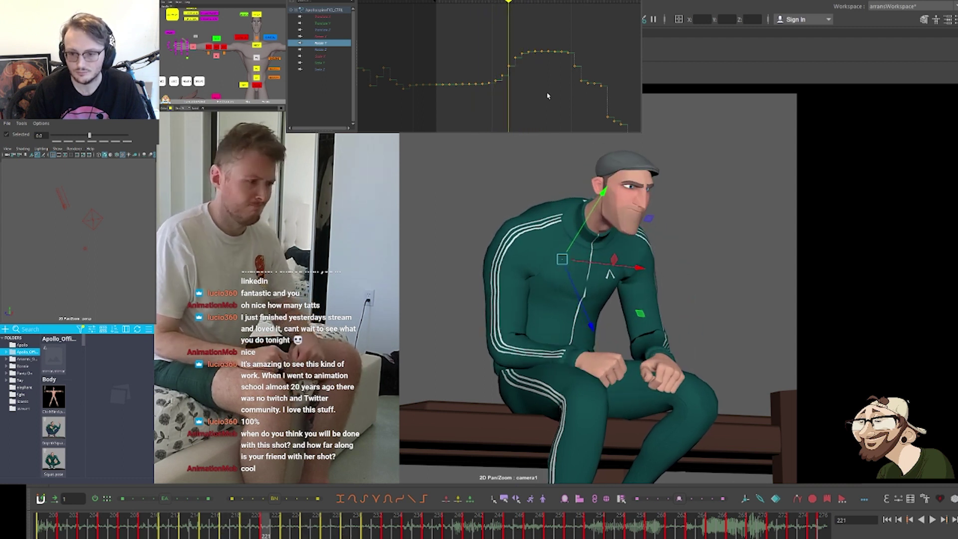
{"action": "key", "text": "comma"}
{"action": "key", "text": "comma"}
{"action": "key", "text": "comma"}
{"action": "key", "text": "comma"}
{"action": "key", "text": "comma"}
{"action": "key", "text": "comma"}
{"action": "key", "text": "comma"}
{"action": "key", "text": "comma"}
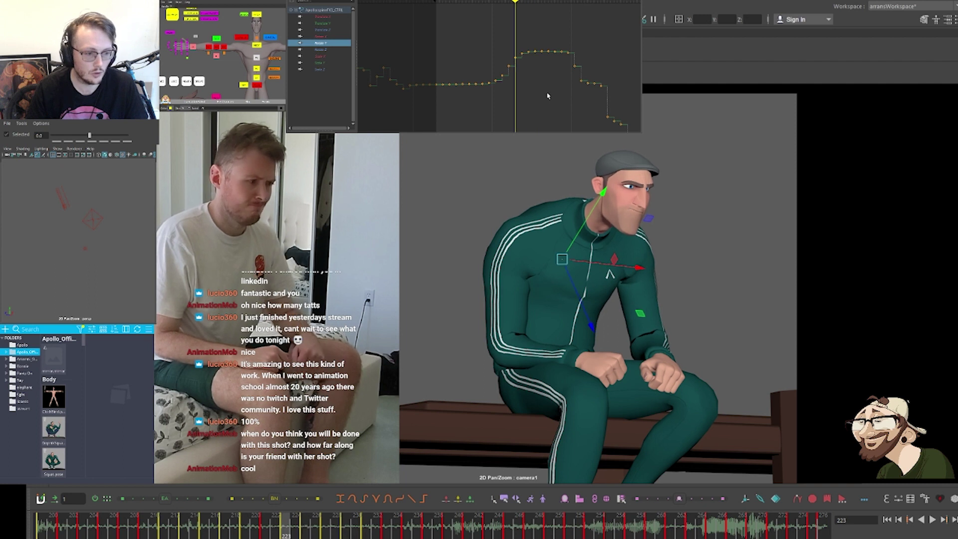
{"action": "key", "text": "period"}
{"action": "key", "text": "period"}
{"action": "key", "text": "period"}
{"action": "key", "text": "period"}
{"action": "key", "text": "period"}
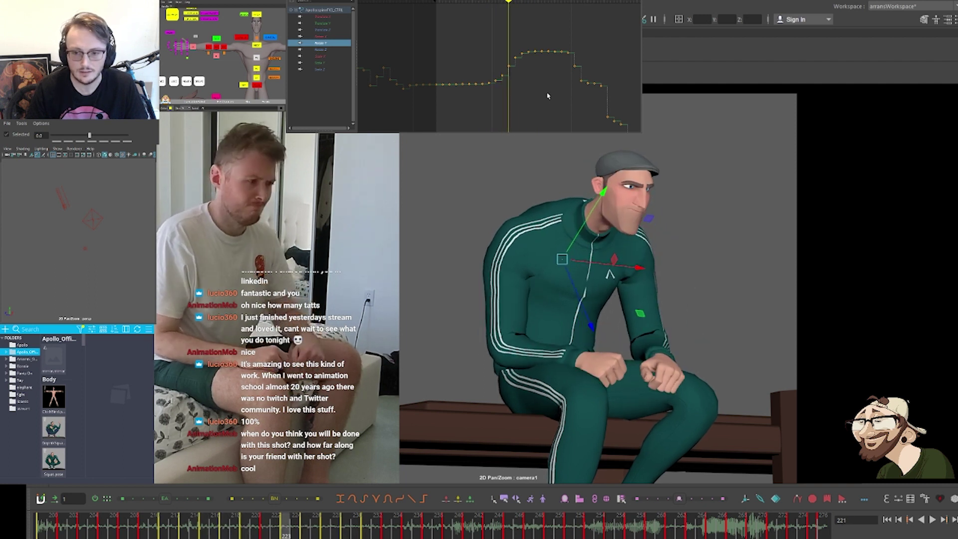
{"action": "key", "text": "comma"}
{"action": "key", "text": "comma"}
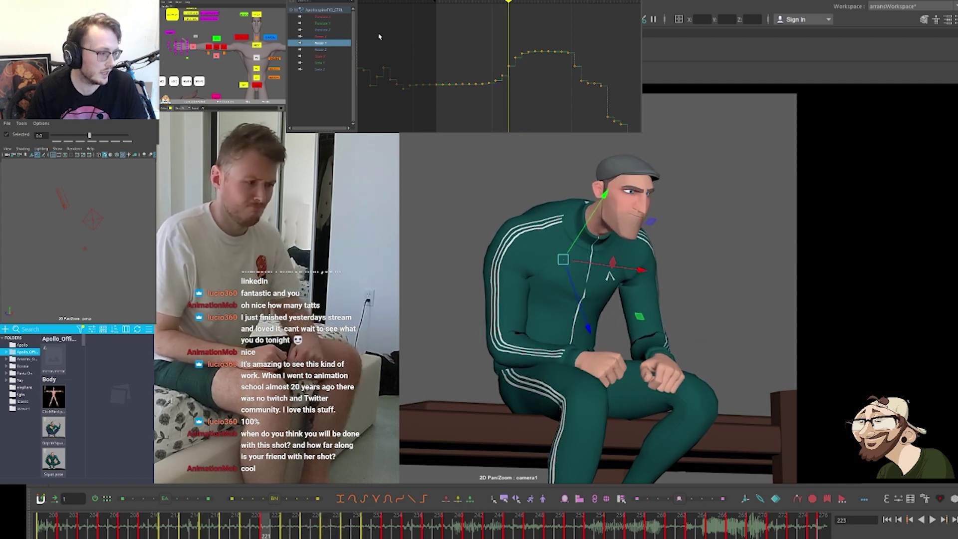
{"action": "key", "text": "comma"}
{"action": "key", "text": "comma"}
{"action": "key", "text": "comma"}
{"action": "key", "text": "comma"}
{"action": "key", "text": "comma"}
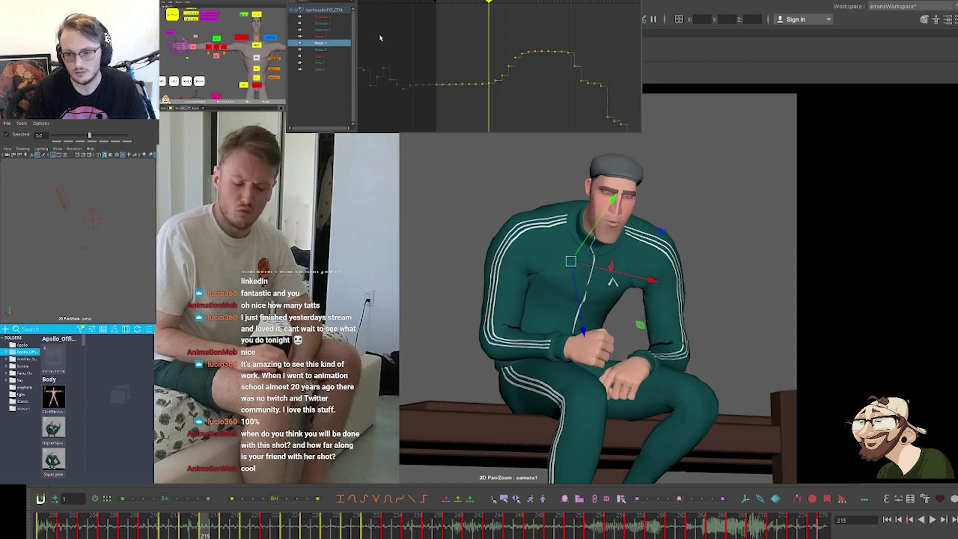
Isolate the upper spine's Rotate Z curve and delay its keys around the turn with the Time Offsetter
{"action": "left_click", "coordinate": [322, 50]}
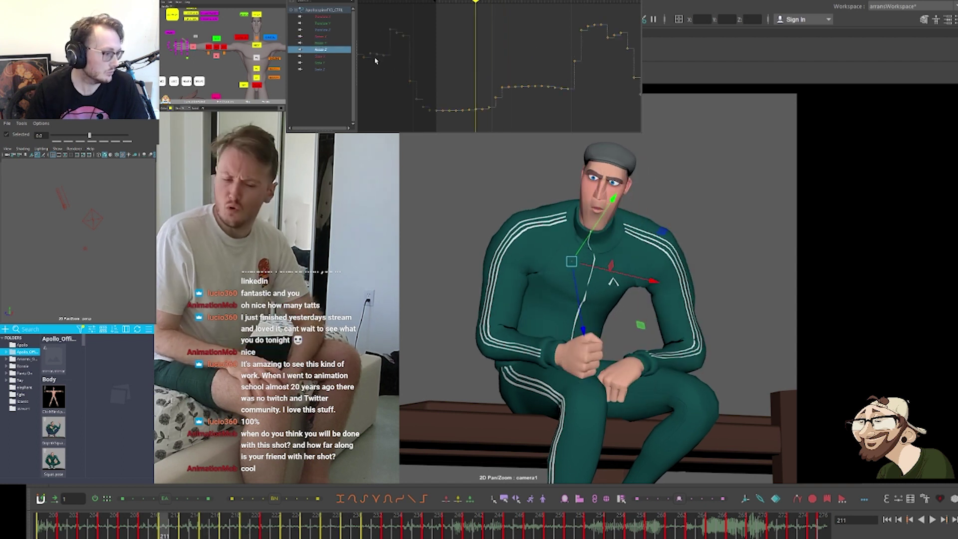
{"action": "key", "text": "comma"}
{"action": "key", "text": "comma"}
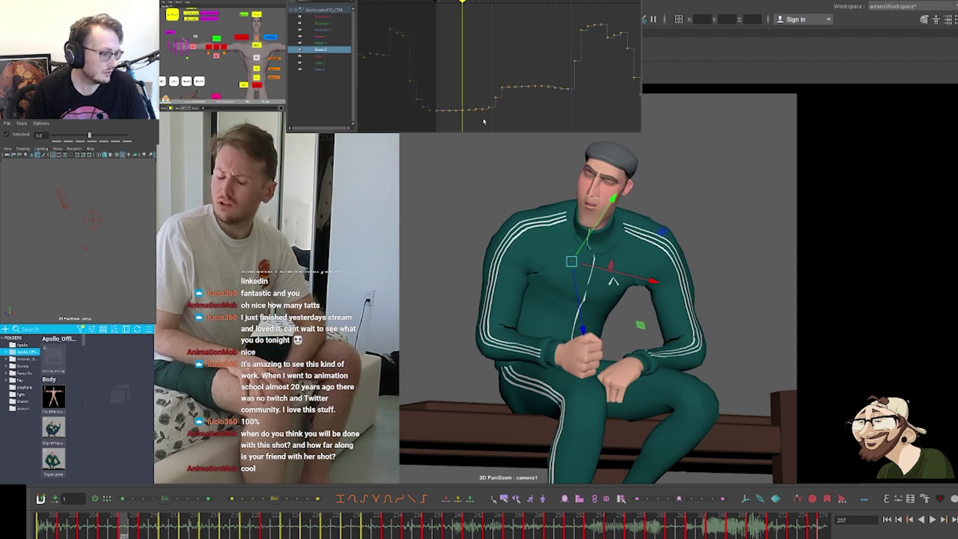
{"action": "left_click_drag", "start_coordinate": [463, 121], "coordinate": [532, 76]}
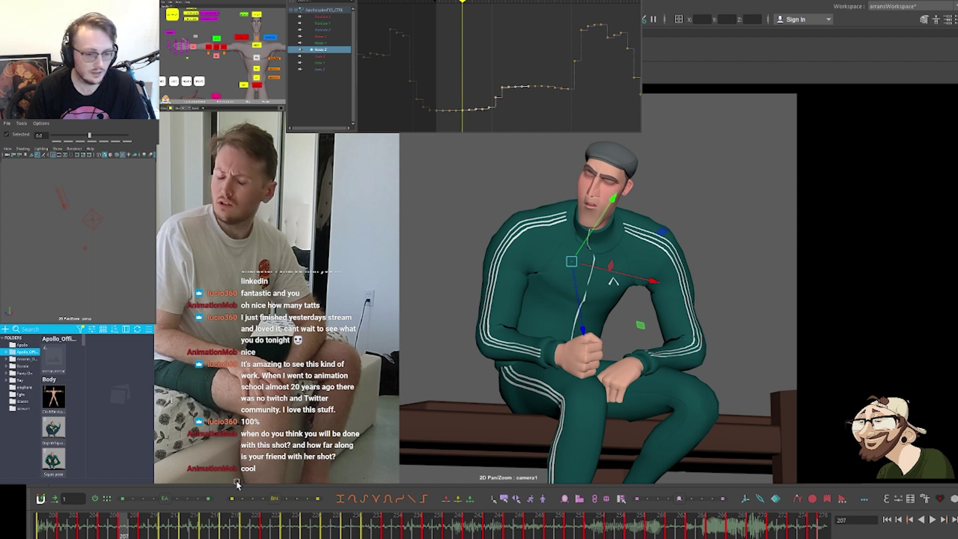
{"action": "right_click", "coordinate": [165, 500]}
{"action": "left_click", "coordinate": [212, 415]}
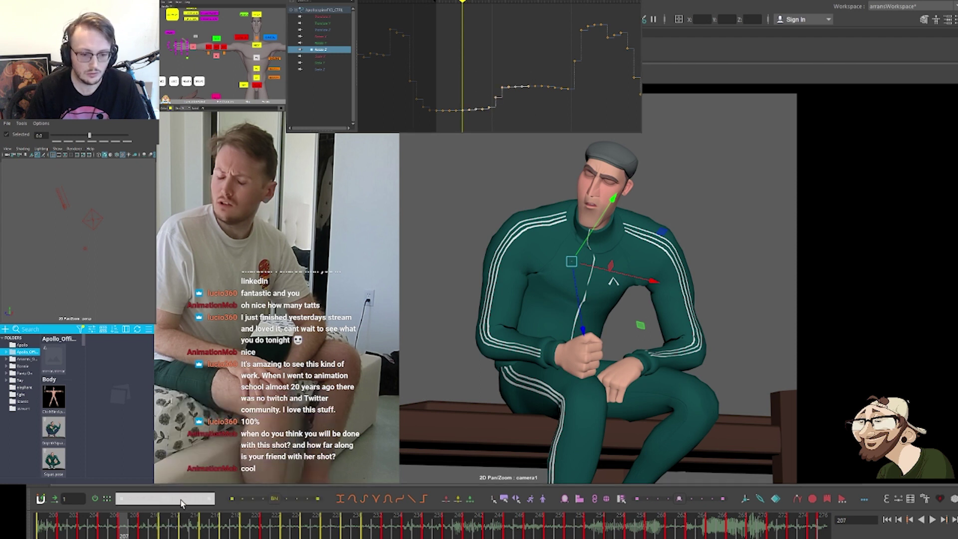
{"action": "left_click", "coordinate": [190, 500]}
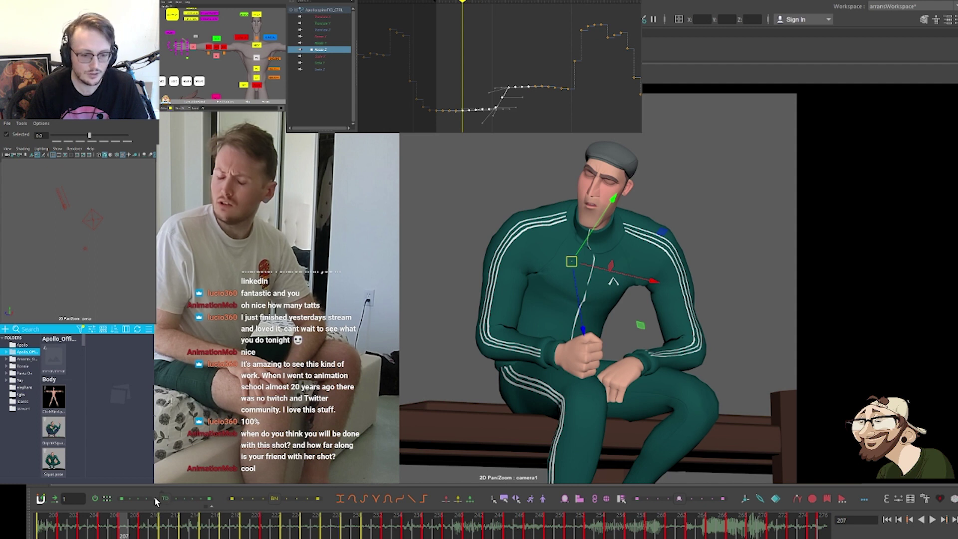
{"action": "left_click", "coordinate": [498, 34]}
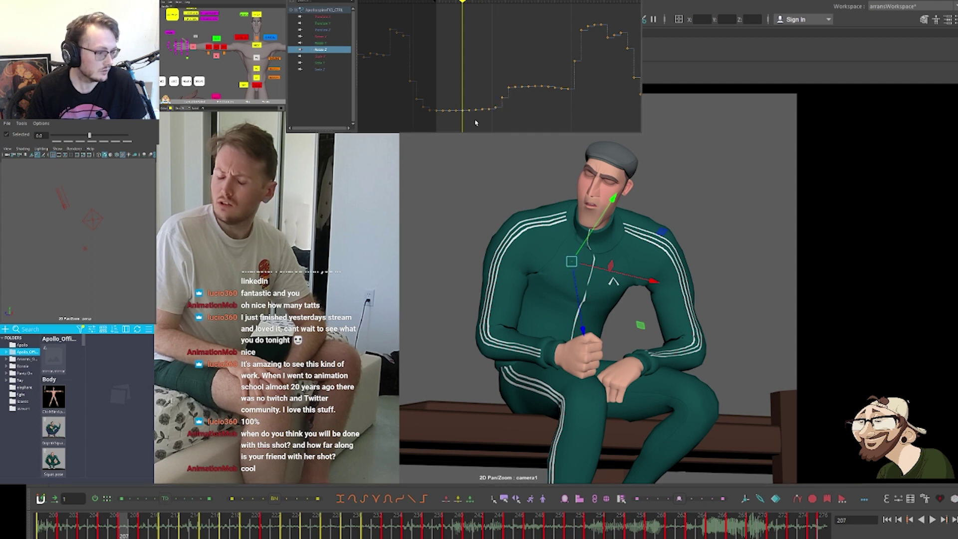
Ease the upper spine's Rotate Z keys into and out of the turn with the Ease slider mode, and play back the shot
{"action": "left_click_drag", "start_coordinate": [472, 121], "coordinate": [389, 132]}
{"action": "key", "text": "f"}
{"action": "left_click", "coordinate": [511, 90]}
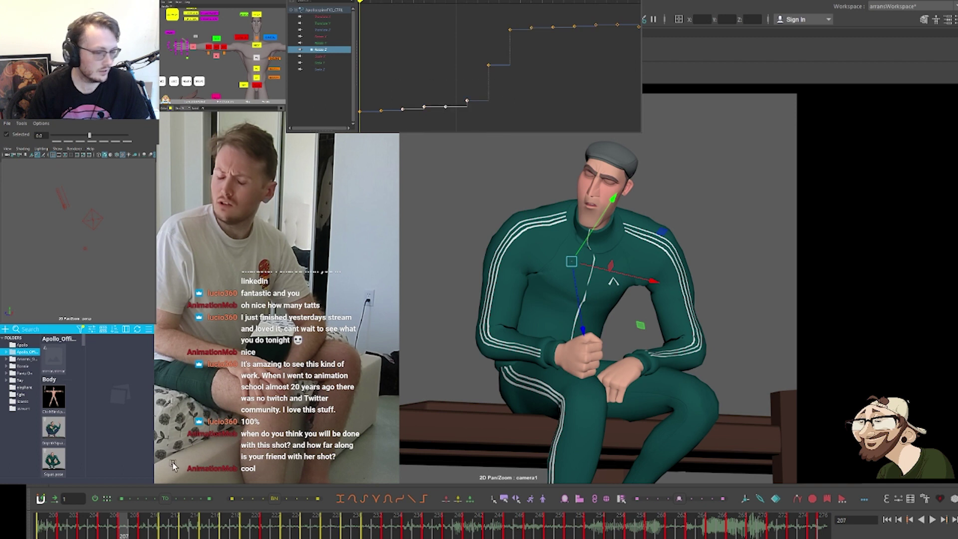
{"action": "left_click", "coordinate": [164, 498]}
{"action": "left_click", "coordinate": [210, 393]}
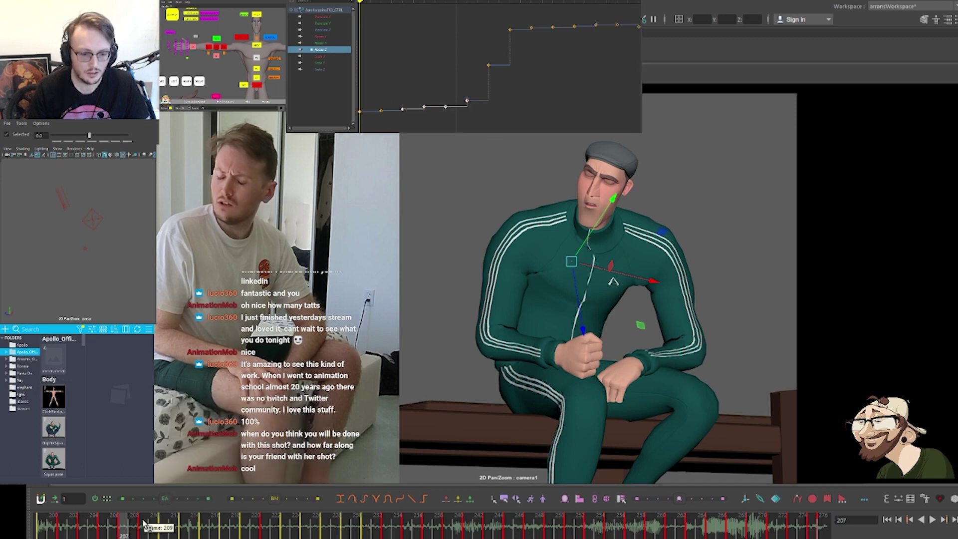
{"action": "left_click_drag", "start_coordinate": [163, 499], "coordinate": [147, 499]}
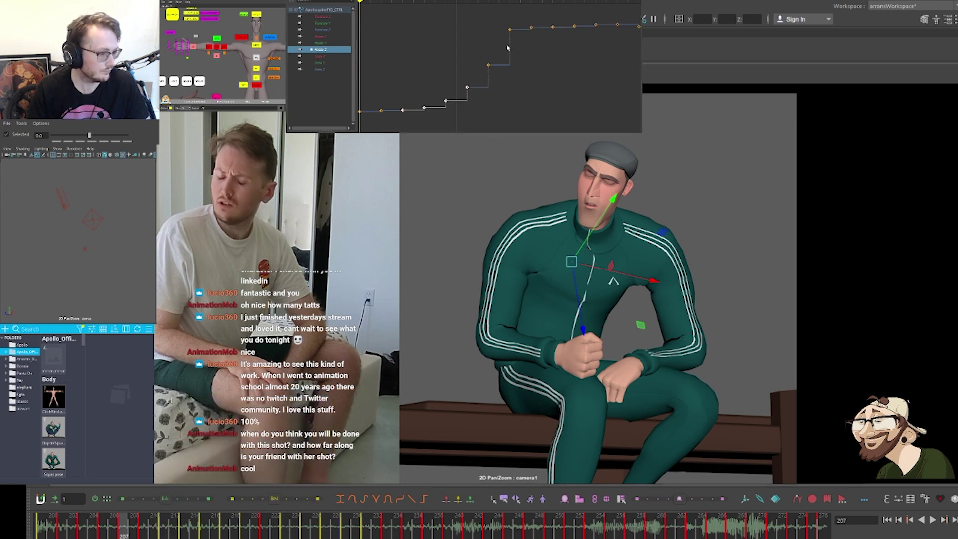
{"action": "left_click_drag", "start_coordinate": [486, 46], "coordinate": [598, 15]}
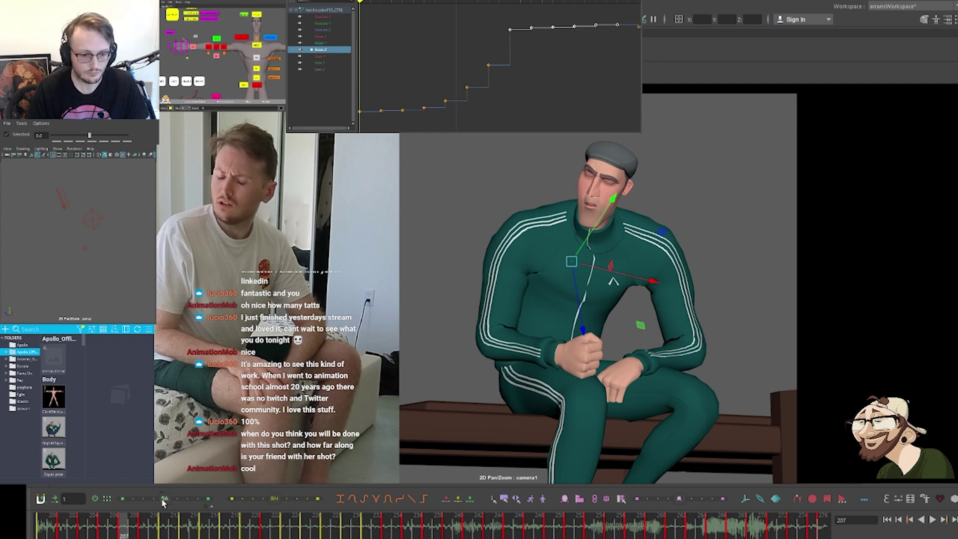
{"action": "left_click_drag", "start_coordinate": [163, 499], "coordinate": [192, 499]}
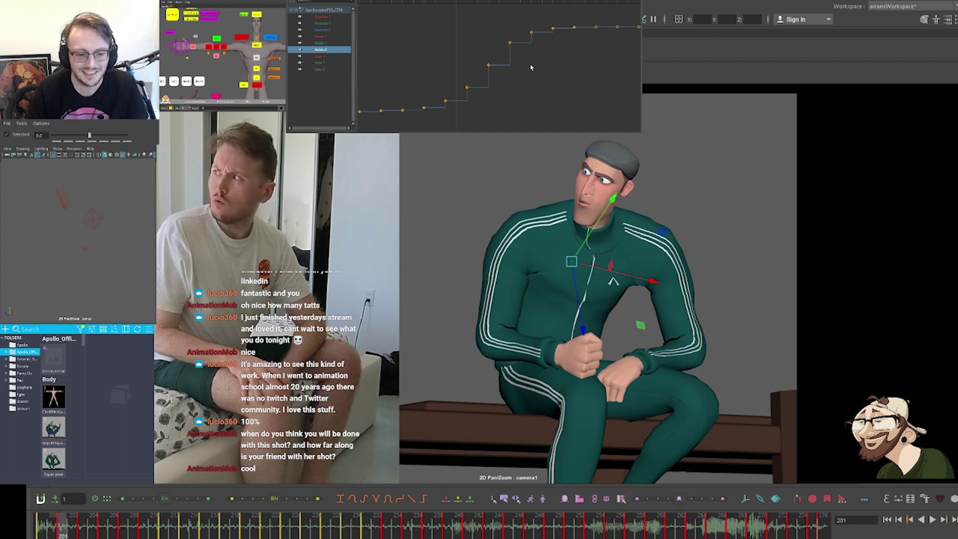
{"action": "key", "text": "alt+v"}
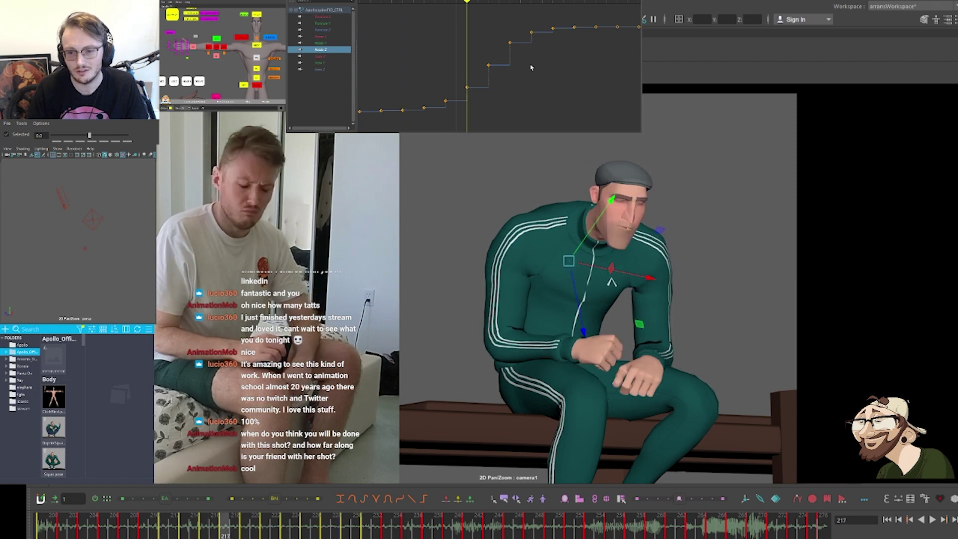
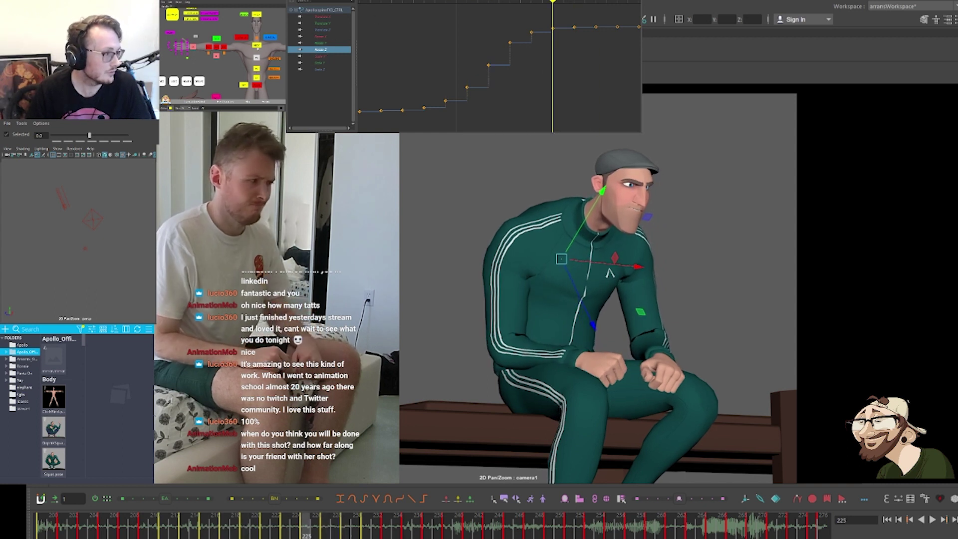
Isolate the neck base control's Rotate X curve, framed on the turn, and step between frames 205 and 217 to study the motion
{"action": "left_click", "coordinate": [257, 47]}
{"action": "left_click", "coordinate": [322, 37]}
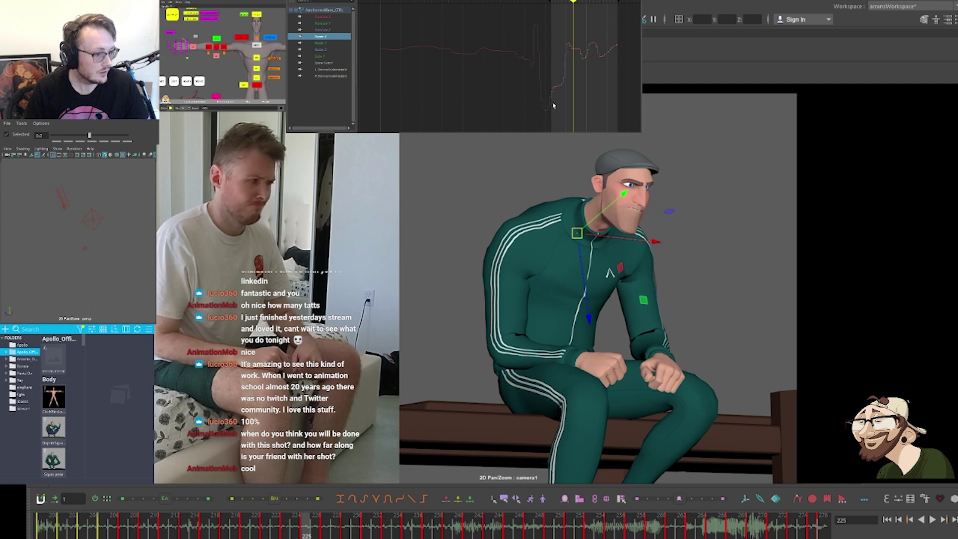
{"action": "key", "text": "f"}
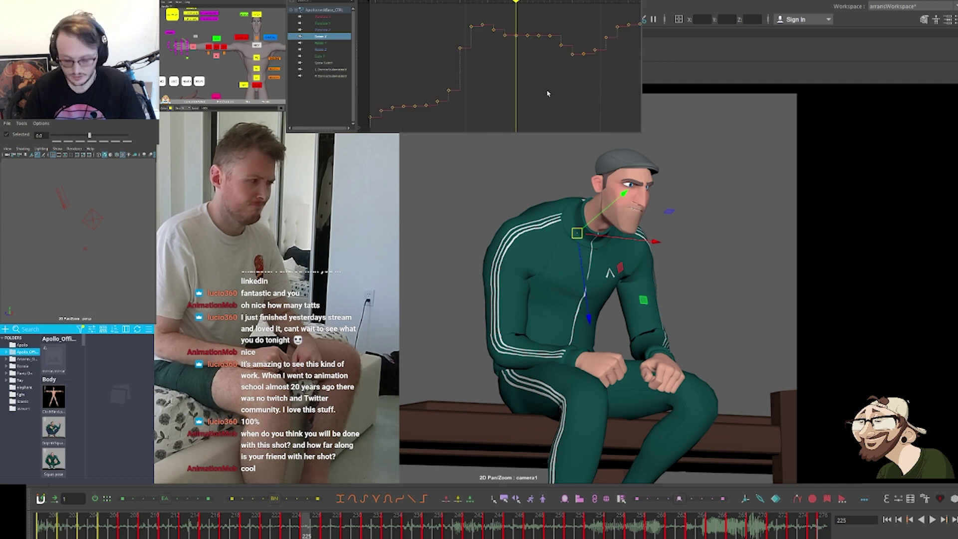
{"action": "key", "text": "comma"}
{"action": "key", "text": "comma"}
{"action": "key", "text": "comma"}
{"action": "key", "text": "comma"}
{"action": "key", "text": "comma"}
{"action": "key", "text": "comma"}
{"action": "key", "text": "comma"}
{"action": "key", "text": "comma"}
{"action": "key", "text": "comma"}
{"action": "key", "text": "comma"}
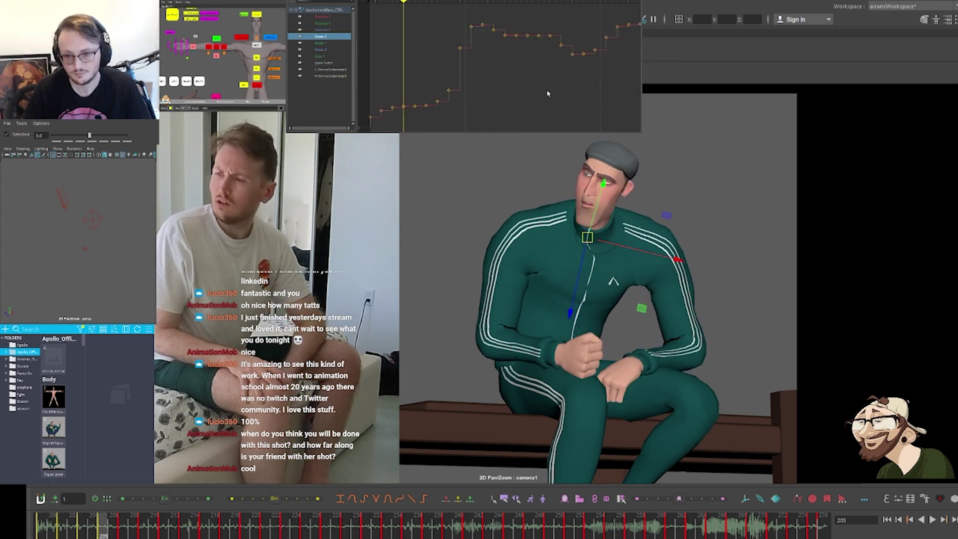
{"action": "key", "text": "period"}
{"action": "key", "text": "period"}
{"action": "key", "text": "period"}
{"action": "key", "text": "period"}
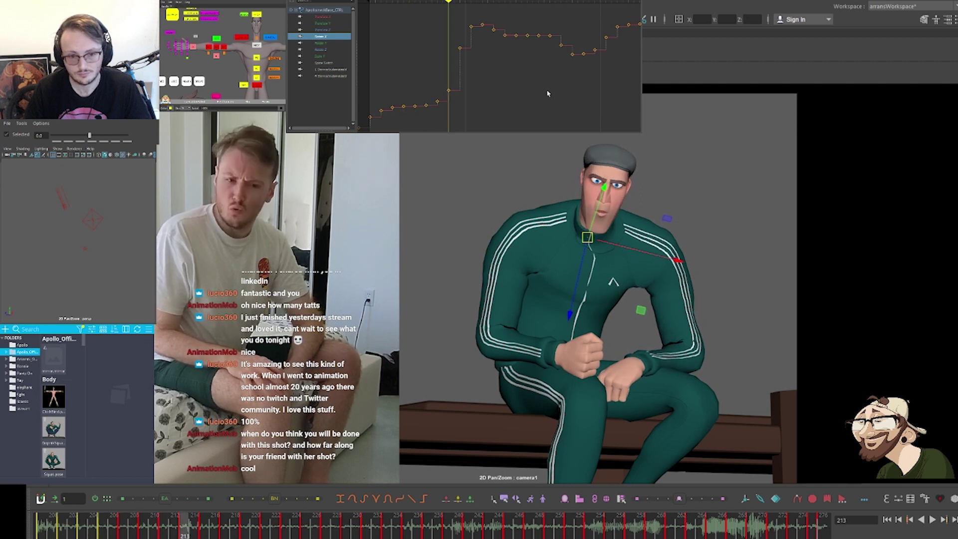
{"action": "key", "text": "period"}
{"action": "key", "text": "period"}
{"action": "key", "text": "comma"}
{"action": "key", "text": "comma"}
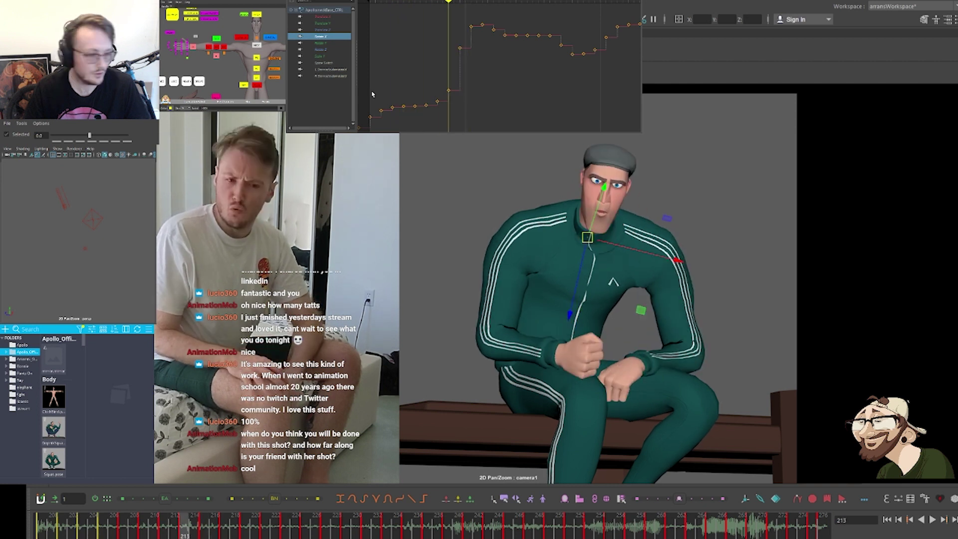
Raise the neck base's Rotate X key at frame 213 to smooth the step into the turn
{"action": "middle_click_drag", "start_coordinate": [441, 76], "coordinate": [480, 68], "text": "alt"}
{"action": "left_click_drag", "start_coordinate": [482, 71], "coordinate": [507, 92]}
{"action": "middle_click_drag", "start_coordinate": [508, 93], "coordinate": [510, 78], "text": "shift"}
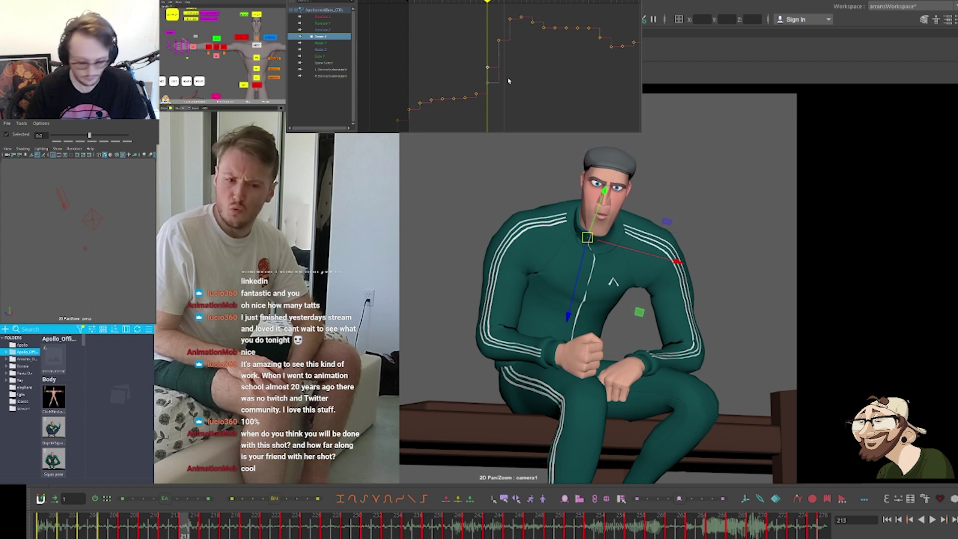
Compare the poses between frames 207 and 213, and raise the neck base's Rotate X keys at frames 209 and 211
{"action": "key", "text": "comma"}
{"action": "key", "text": "comma"}
{"action": "key", "text": "comma"}
{"action": "key", "text": "period"}
{"action": "key", "text": "period"}
{"action": "key", "text": "period"}
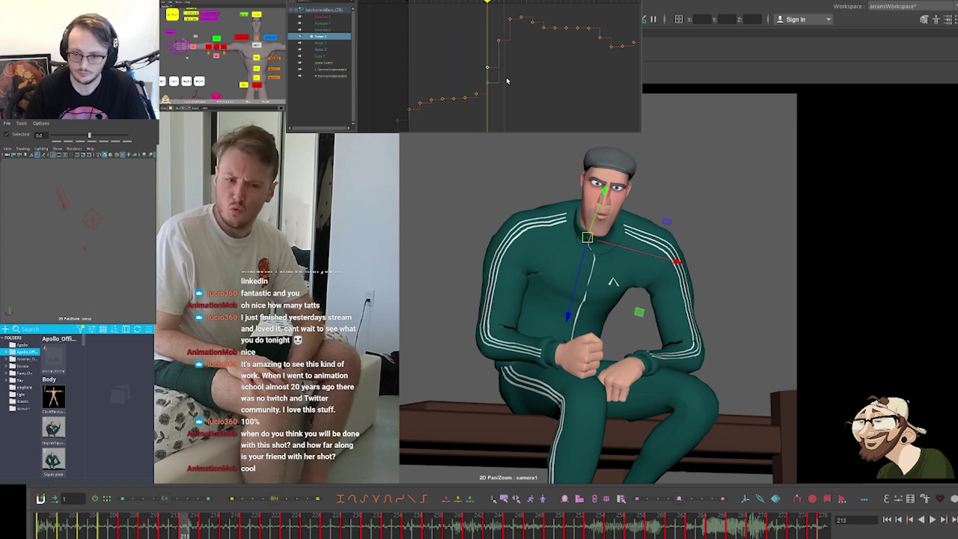
{"action": "key", "text": "comma"}
{"action": "key", "text": "comma"}
{"action": "key", "text": "comma"}
{"action": "key", "text": "comma"}
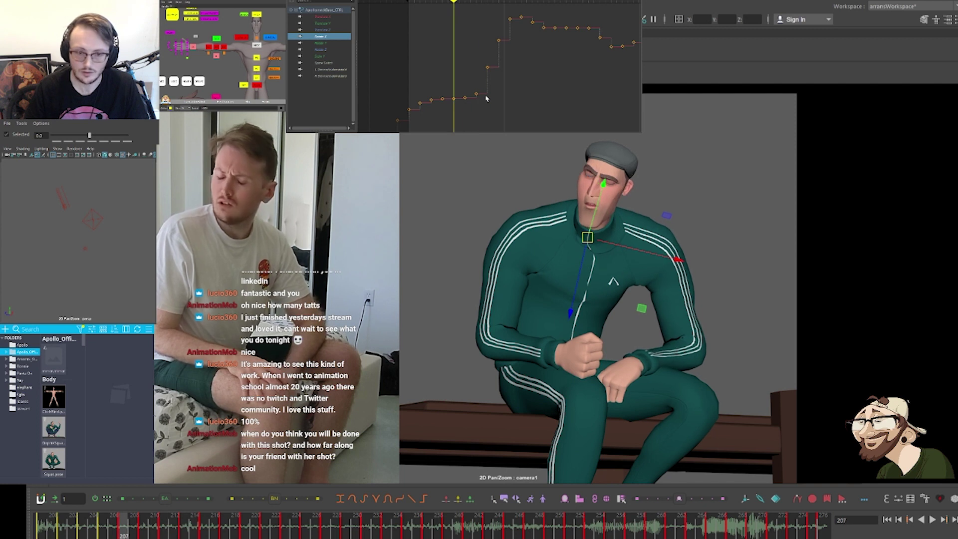
{"action": "key", "text": "period"}
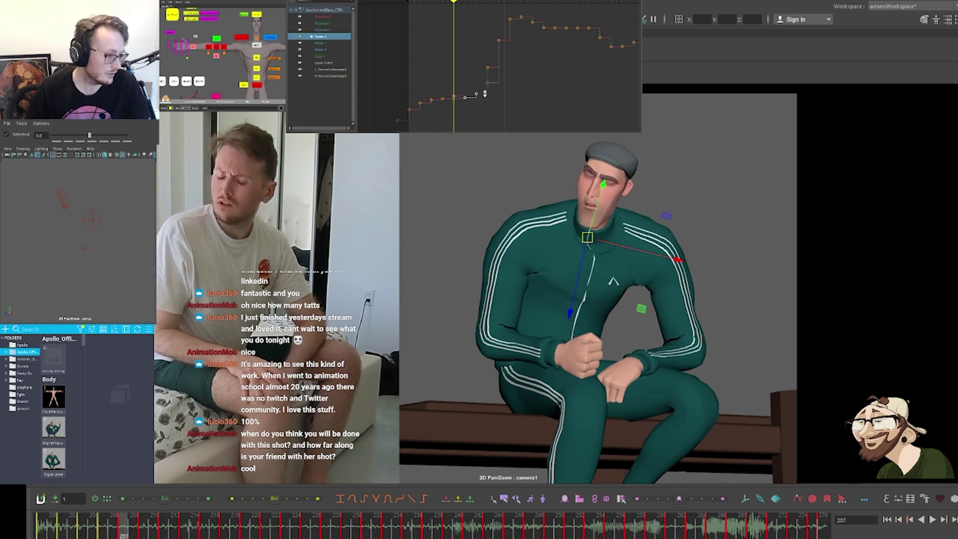
{"action": "middle_click_drag", "start_coordinate": [484, 94], "coordinate": [474, 82]}
Step forward through the turn to frame 229 and lower the Rotate X keys at frames 225 and 227
{"action": "key", "text": "period"}
{"action": "key", "text": "period"}
{"action": "key", "text": "period"}
{"action": "key", "text": "period"}
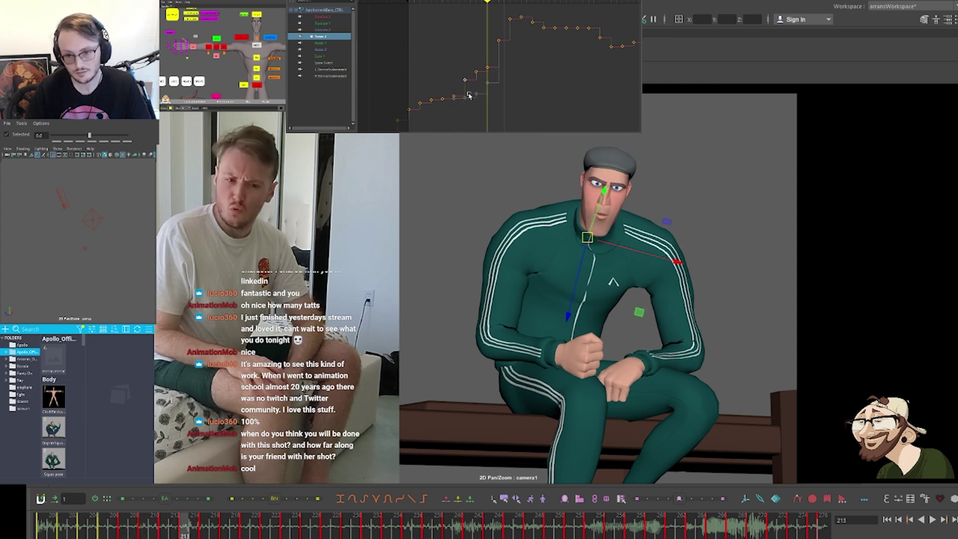
{"action": "key", "text": "period"}
{"action": "key", "text": "period"}
{"action": "key", "text": "period"}
{"action": "key", "text": "period"}
{"action": "key", "text": "period"}
{"action": "key", "text": "period"}
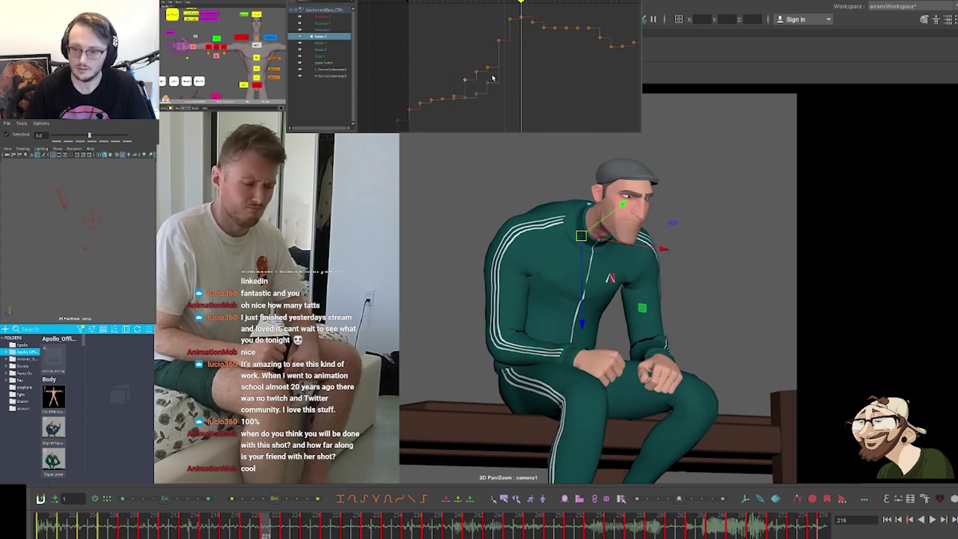
{"action": "key", "text": "period"}
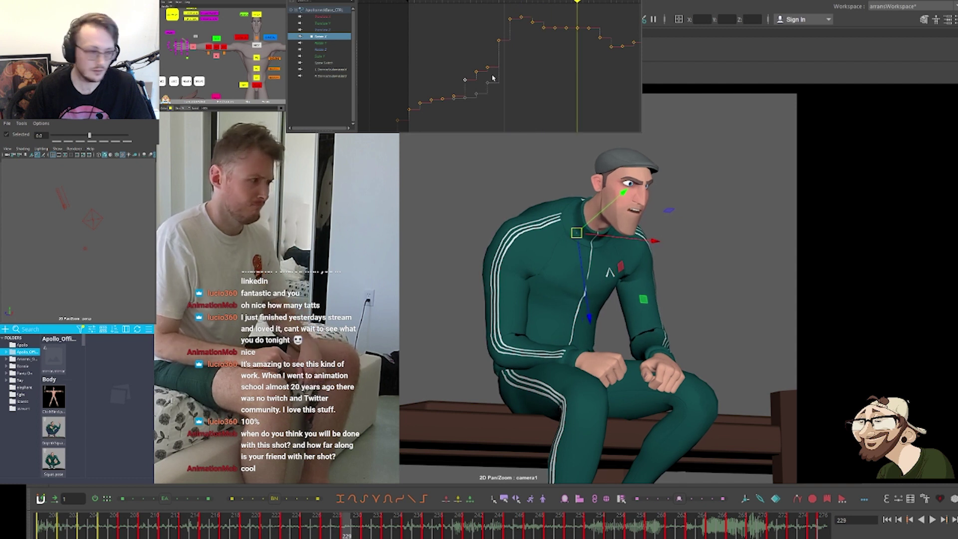
{"action": "key", "text": "comma"}
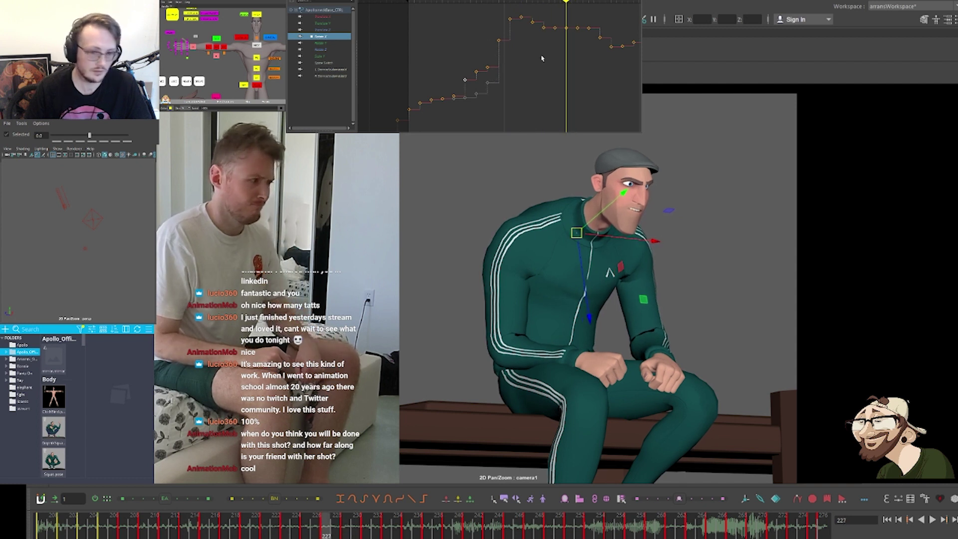
{"action": "left_click_drag", "start_coordinate": [553, 53], "coordinate": [574, 23]}
{"action": "middle_click_drag", "start_coordinate": [571, 42], "coordinate": [569, 62], "text": "shift"}
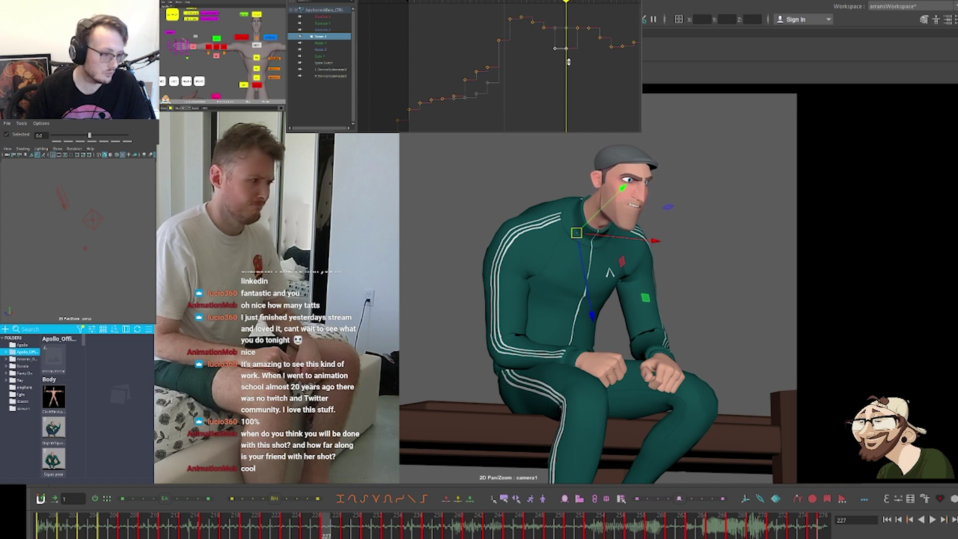
Flatten the Rotate X keys from frame 215 to 223 toward the preceding key with the Ease slider
{"action": "key", "text": "comma"}
{"action": "key", "text": "comma"}
{"action": "key", "text": "comma"}
{"action": "key", "text": "comma"}
{"action": "key", "text": "comma"}
{"action": "key", "text": "comma"}
{"action": "key", "text": "comma"}
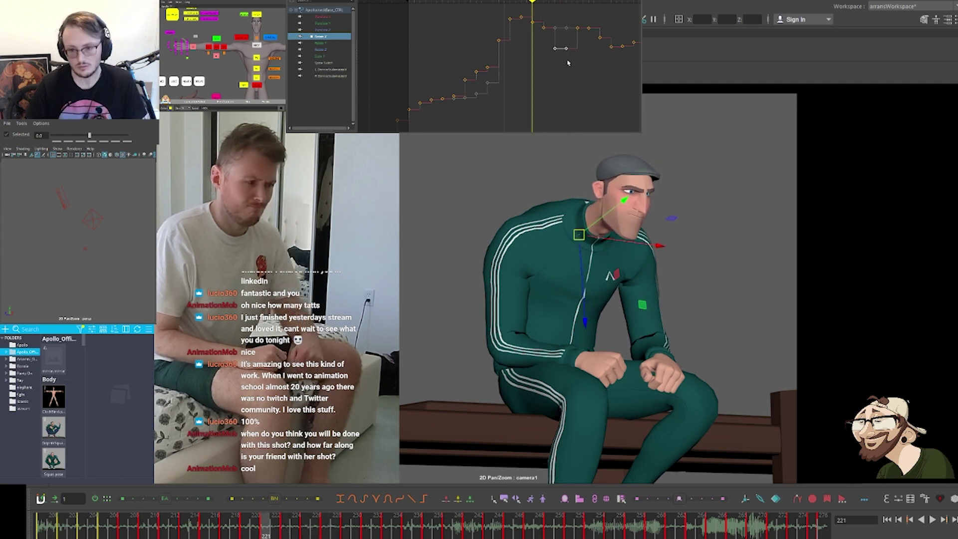
{"action": "key", "text": "period"}
{"action": "key", "text": "period"}
{"action": "key", "text": "period"}
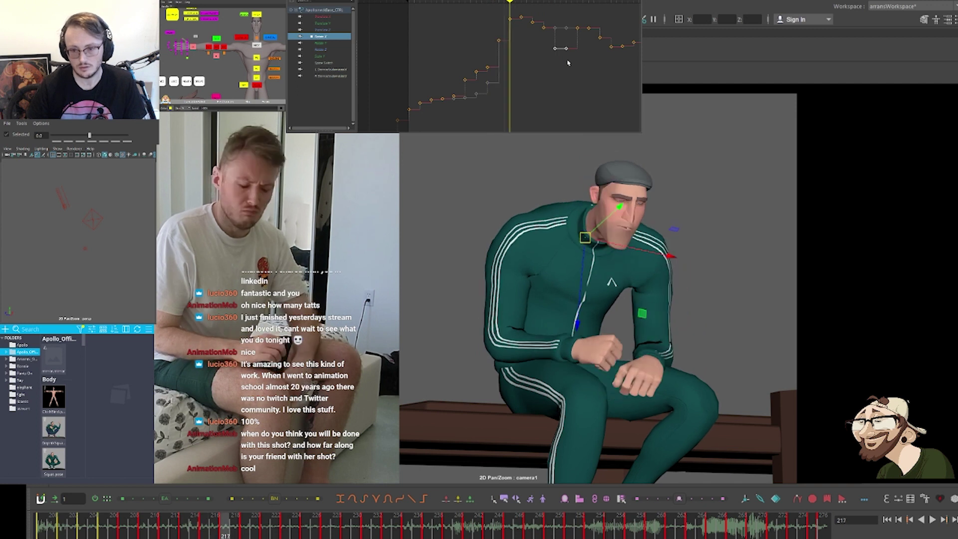
{"action": "key", "text": "comma"}
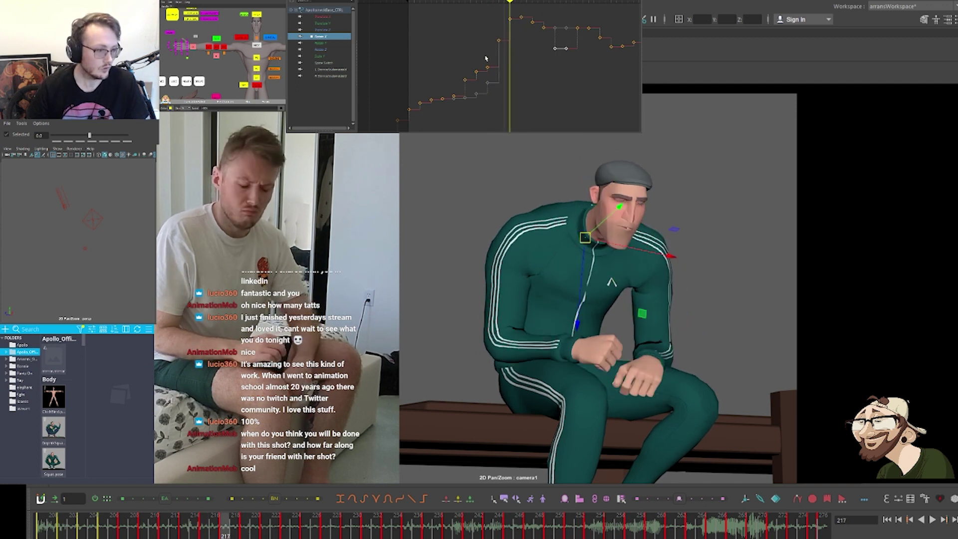
{"action": "left_click_drag", "start_coordinate": [485, 56], "coordinate": [546, 8]}
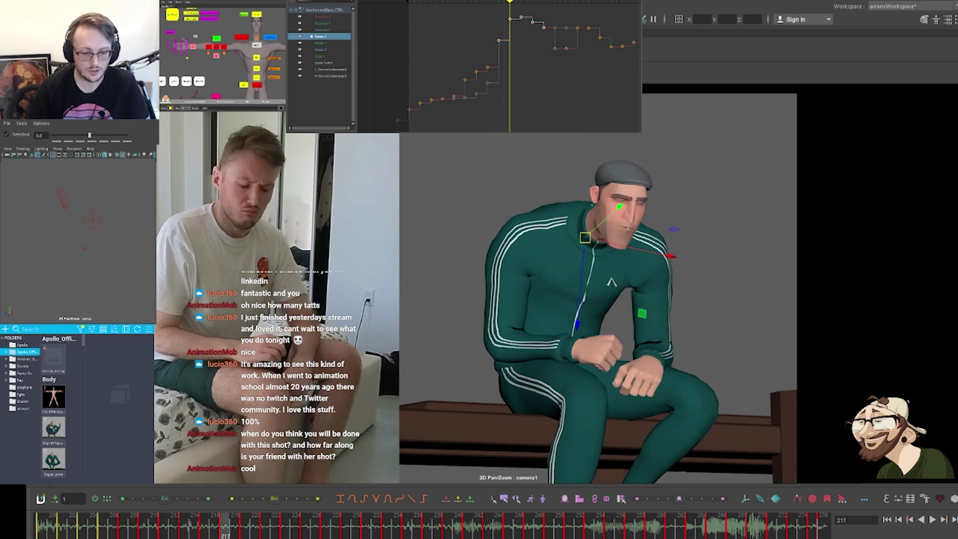
{"action": "left_click", "coordinate": [134, 501]}
Step through frames 215 to 223 to examine the neck's motion with the flattened Rotate X keys
{"action": "key", "text": "comma"}
{"action": "key", "text": "comma"}
{"action": "key", "text": "comma"}
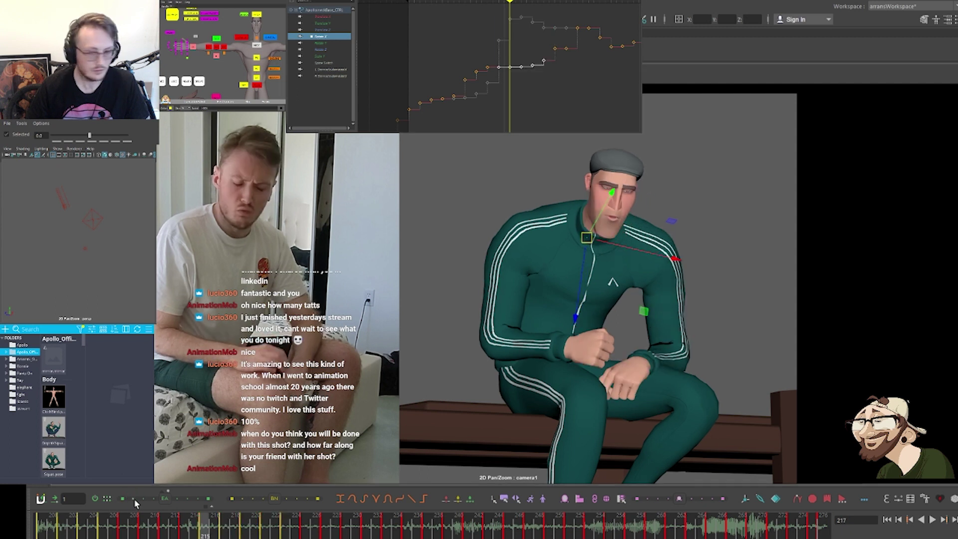
{"action": "key", "text": "comma"}
{"action": "key", "text": "period"}
{"action": "key", "text": "period"}
{"action": "key", "text": "period"}
{"action": "key", "text": "period"}
{"action": "key", "text": "period"}
{"action": "key", "text": "period"}
{"action": "key", "text": "period"}
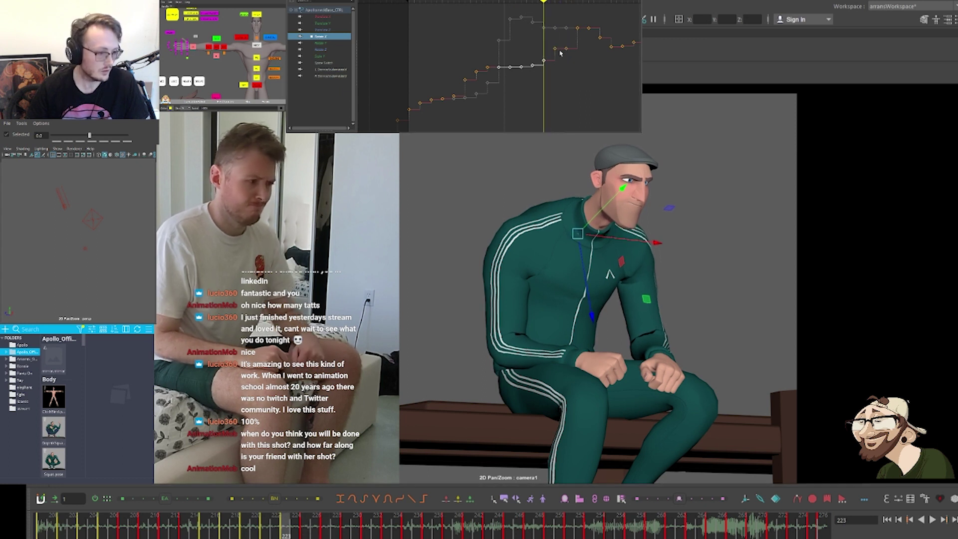
{"action": "left_click_drag", "start_coordinate": [571, 41], "coordinate": [514, 82]}
{"action": "left_click", "coordinate": [456, 98]}
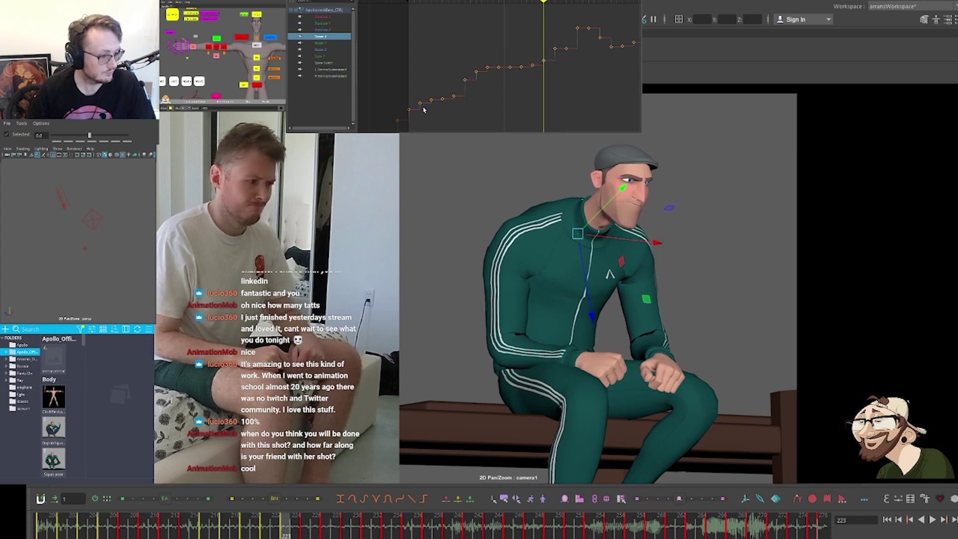
Step back to frame 203 and forward to frame 225 to judge the head's path through the turn
{"action": "middle_click_drag", "start_coordinate": [423, 110], "coordinate": [464, 82], "text": "alt"}
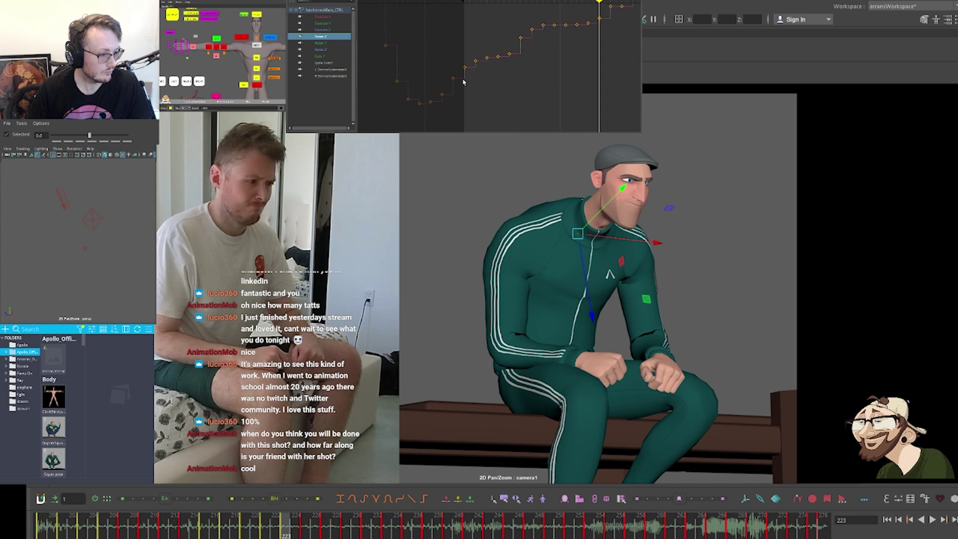
{"action": "left_click", "coordinate": [448, 102]}
{"action": "left_click", "coordinate": [576, 79]}
{"action": "key", "text": "comma"}
{"action": "key", "text": "comma"}
{"action": "key", "text": "comma"}
{"action": "key", "text": "comma"}
{"action": "key", "text": "comma"}
{"action": "key", "text": "comma"}
{"action": "key", "text": "comma"}
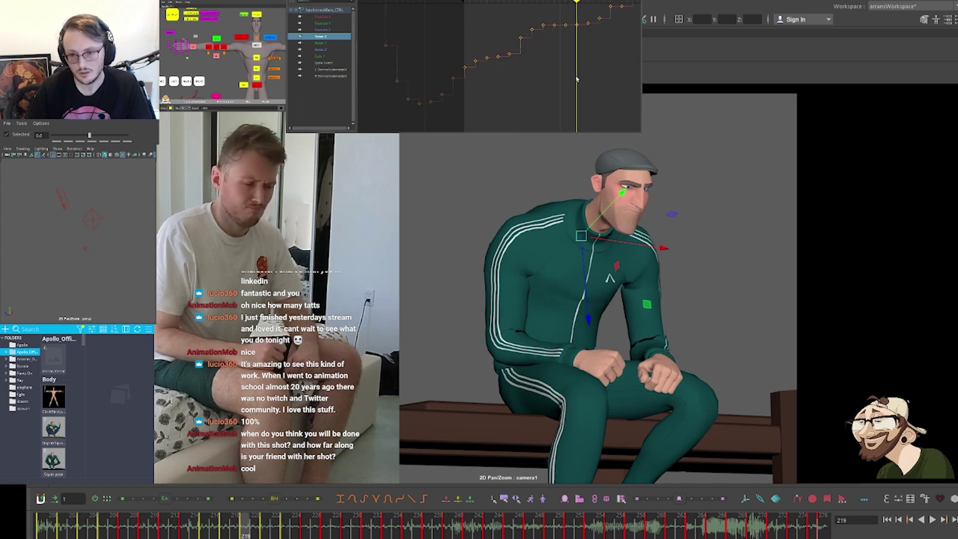
{"action": "key", "text": "comma"}
{"action": "key", "text": "comma"}
{"action": "key", "text": "comma"}
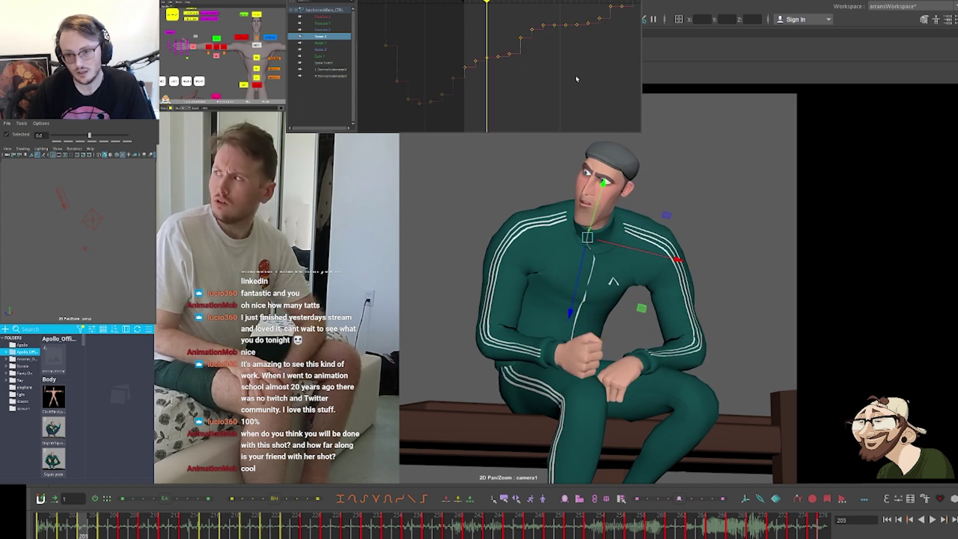
{"action": "key", "text": "period"}
{"action": "key", "text": "period"}
{"action": "key", "text": "period"}
{"action": "key", "text": "period"}
{"action": "key", "text": "period"}
{"action": "key", "text": "period"}
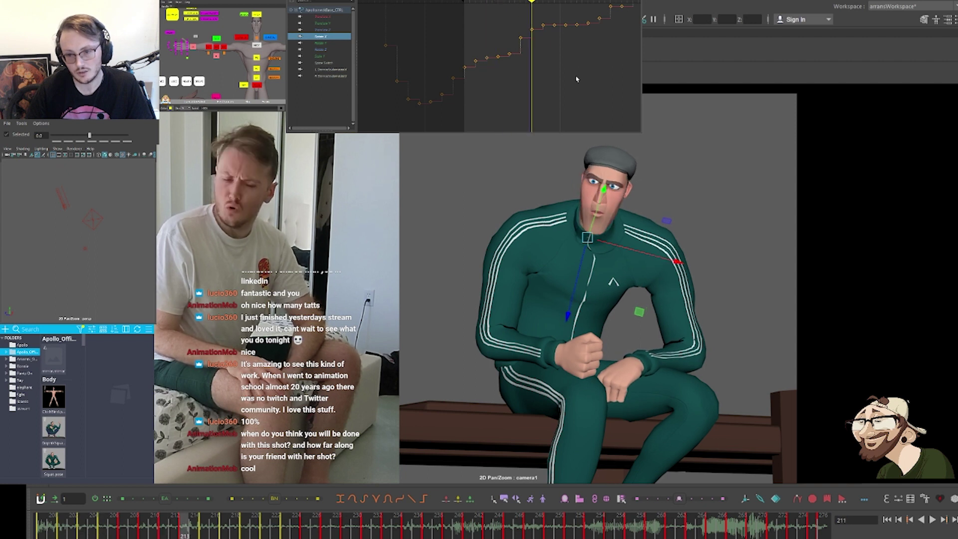
{"action": "key", "text": "period"}
{"action": "key", "text": "period"}
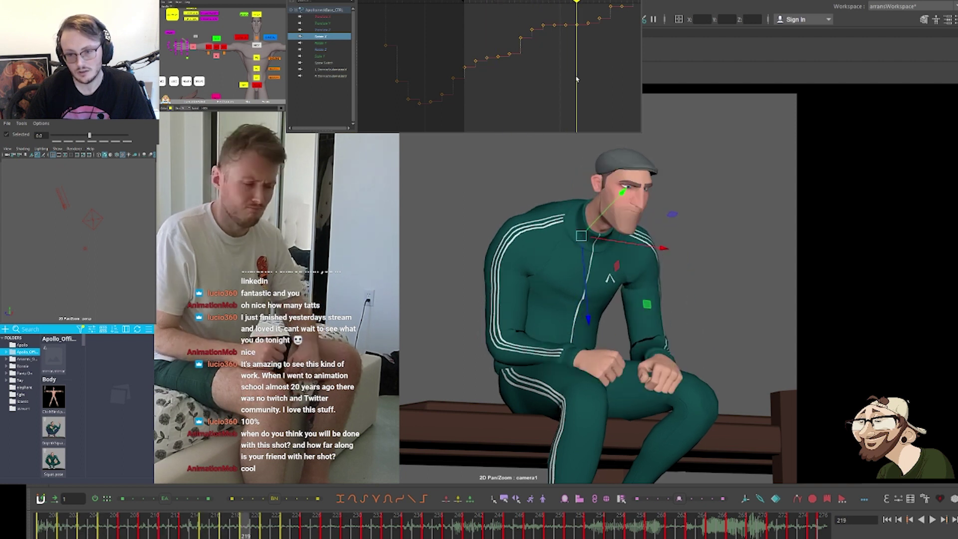
{"action": "key", "text": "period"}
{"action": "key", "text": "period"}
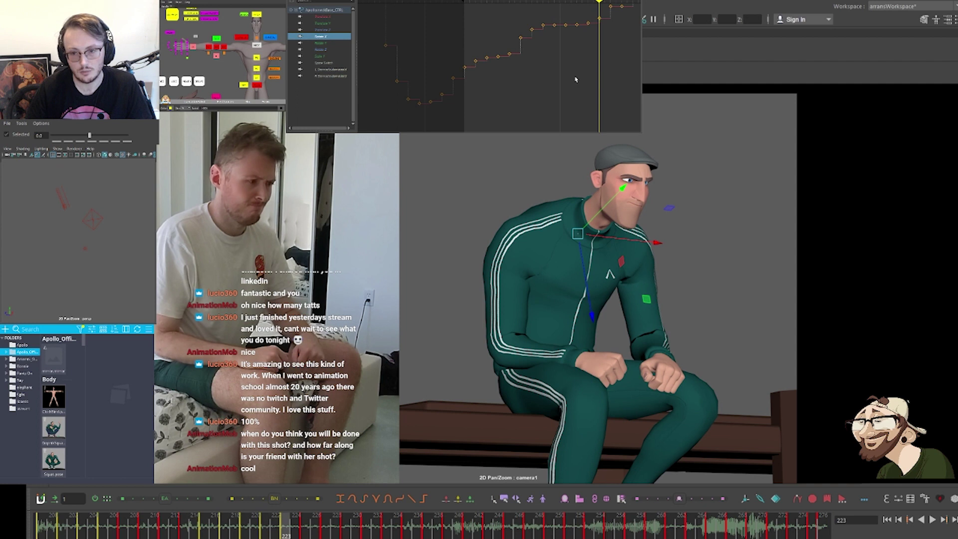
{"action": "key", "text": "period"}
Scale the Rotate X keys from frame 221 to 227 downward so the curve dips after frame 219
{"action": "middle_click_drag", "start_coordinate": [572, 60], "coordinate": [564, 63], "text": "alt"}
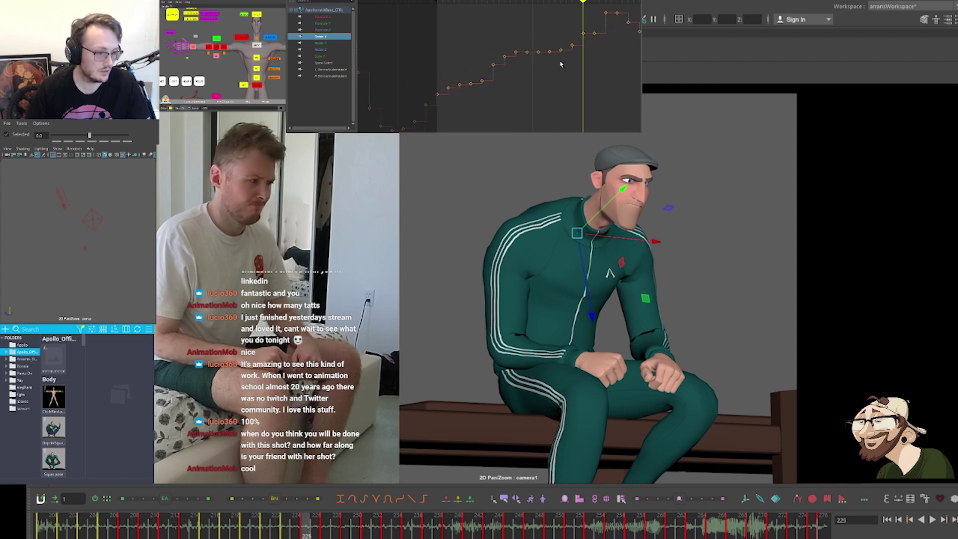
{"action": "left_click_drag", "start_coordinate": [559, 63], "coordinate": [601, 27]}
{"action": "key", "text": "r"}
{"action": "middle_click_drag", "start_coordinate": [549, 52], "coordinate": [547, 79], "text": "shift"}
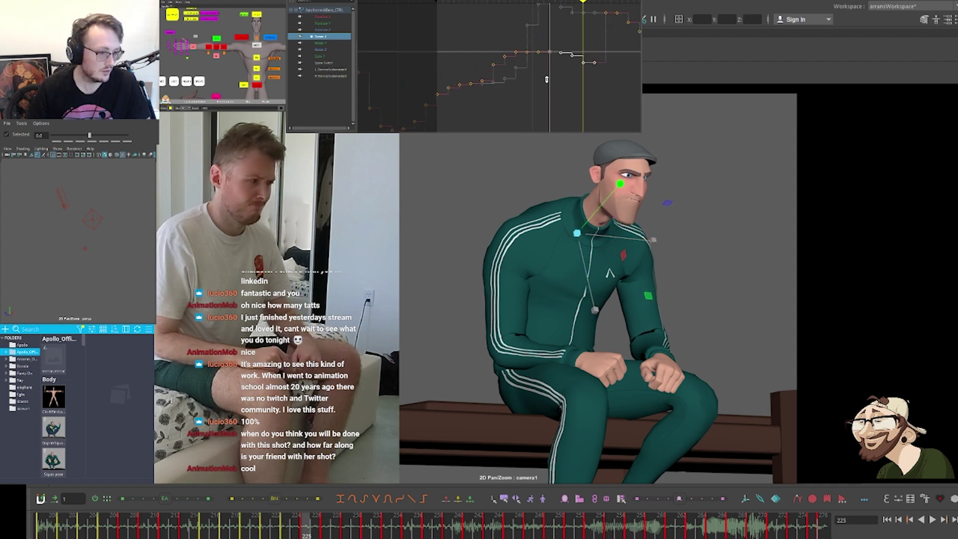
{"action": "left_click", "coordinate": [547, 79]}
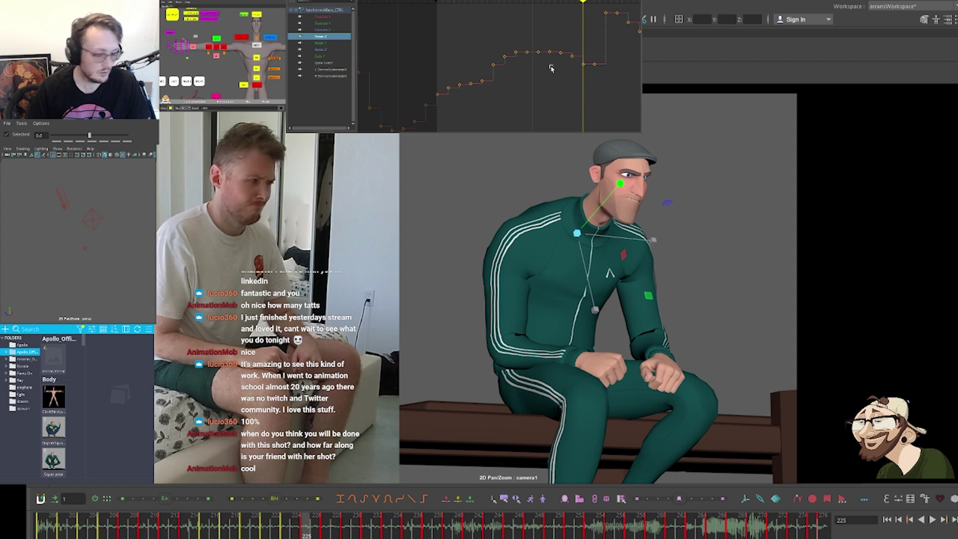
Raise the Rotate X keys from frame 211 to 219 into a peak, and ease the keys at frames 211 to 215
{"action": "key", "text": "comma"}
{"action": "key", "text": "comma"}
{"action": "key", "text": "comma"}
{"action": "key", "text": "comma"}
{"action": "key", "text": "comma"}
{"action": "key", "text": "comma"}
{"action": "key", "text": "comma"}
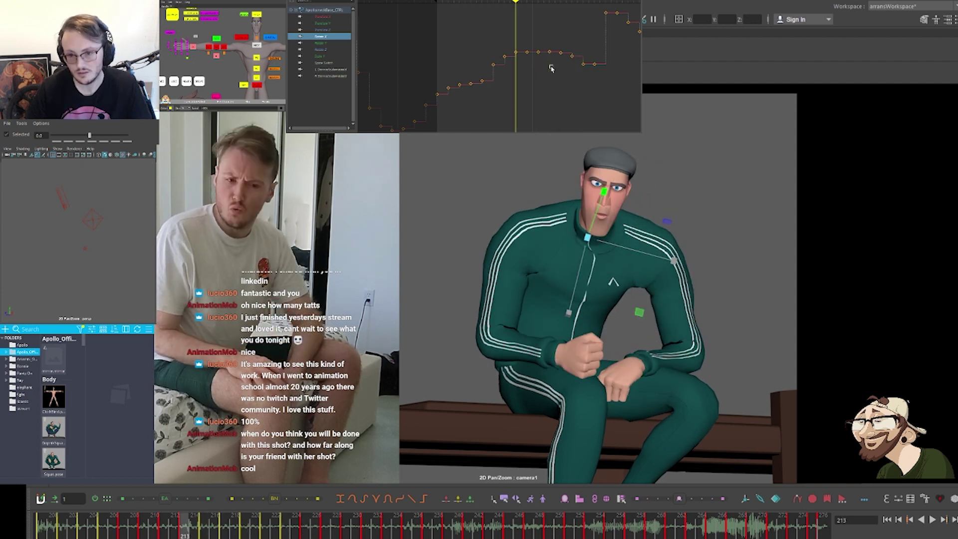
{"action": "left_click_drag", "start_coordinate": [503, 68], "coordinate": [556, 35]}
{"action": "middle_click_drag", "start_coordinate": [544, 74], "coordinate": [543, 55], "text": "shift"}
{"action": "left_click", "coordinate": [492, 49]}
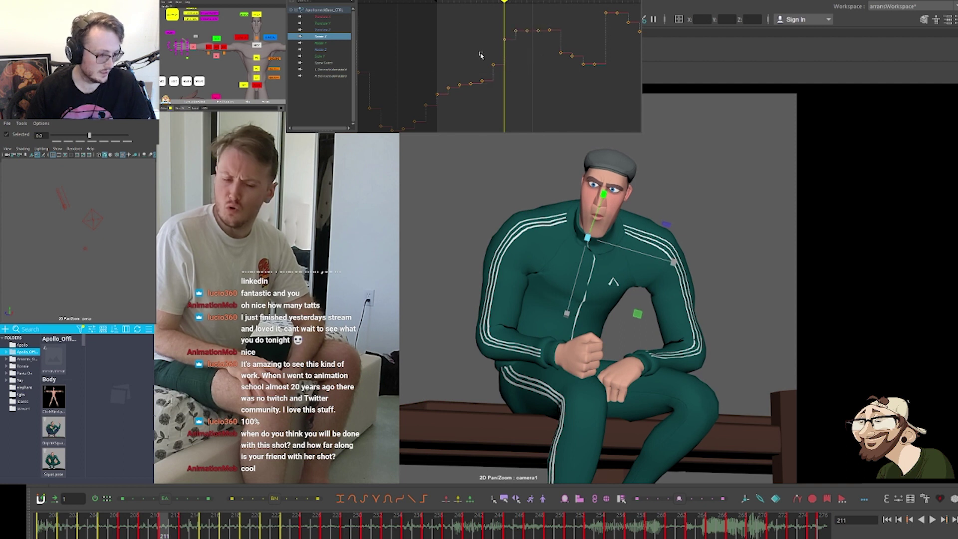
{"action": "left_click_drag", "start_coordinate": [481, 54], "coordinate": [534, 22]}
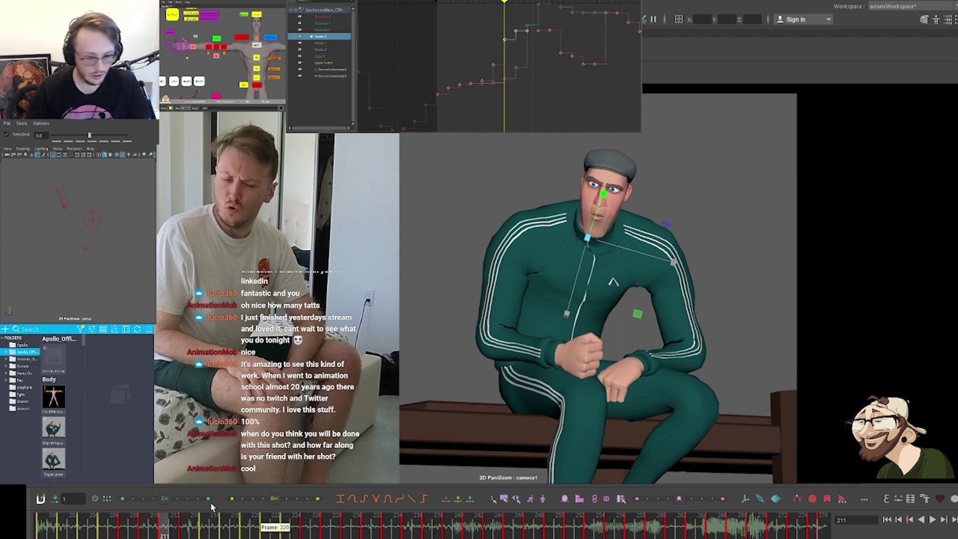
{"action": "left_click_drag", "start_coordinate": [165, 498], "coordinate": [178, 499]}
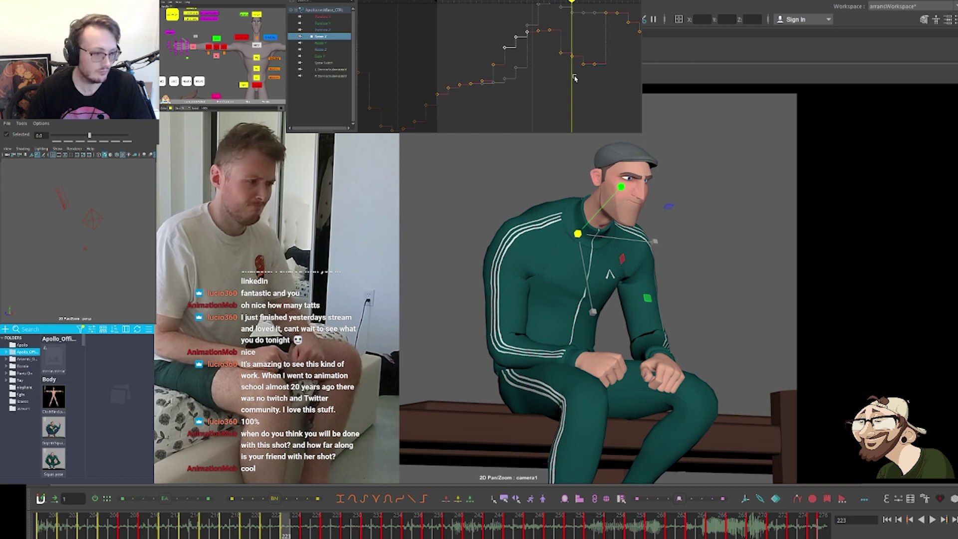
Raise the keys at frames 225 and 227 slightly, lower the frame 219 key, and ease the keys from 221 to 225
{"action": "left_click", "coordinate": [555, 66]}
{"action": "middle_click_drag", "start_coordinate": [598, 74], "coordinate": [598, 66]}
{"action": "left_click_drag", "start_coordinate": [543, 45], "coordinate": [557, 24]}
{"action": "key", "text": "w"}
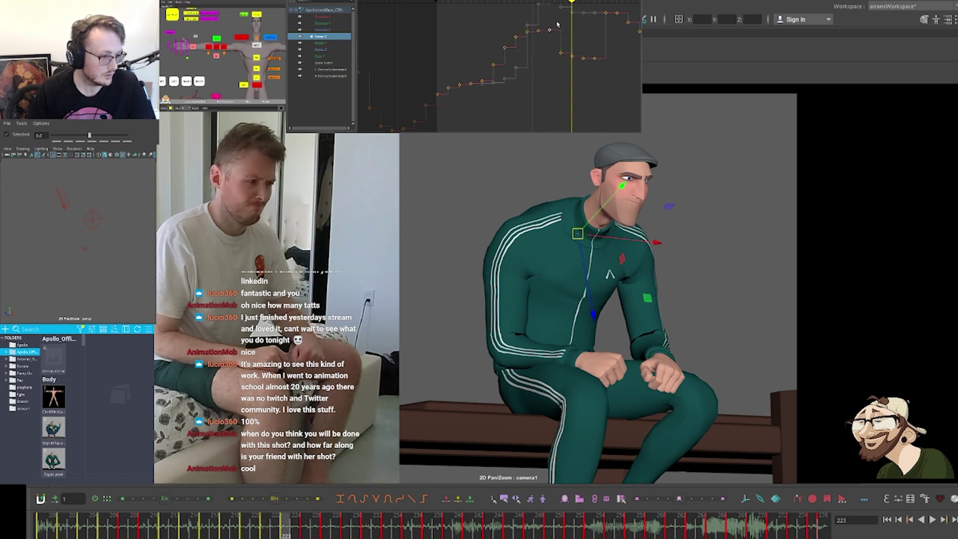
{"action": "middle_click_drag", "start_coordinate": [558, 25], "coordinate": [557, 30]}
{"action": "left_click_drag", "start_coordinate": [547, 42], "coordinate": [587, 63]}
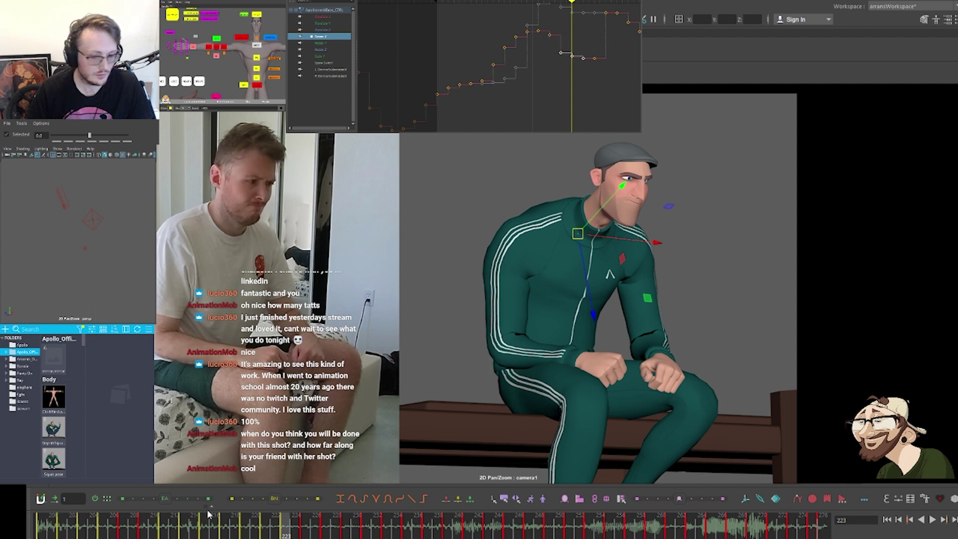
{"action": "left_click", "coordinate": [187, 499]}
Scale the Rotate X keys from frame 229 to 237 downward so the curve climbs gradually out of the dip
{"action": "left_click", "coordinate": [590, 81]}
{"action": "middle_click_drag", "start_coordinate": [591, 81], "coordinate": [540, 91], "text": "alt"}
{"action": "left_click_drag", "start_coordinate": [528, 28], "coordinate": [564, 57]}
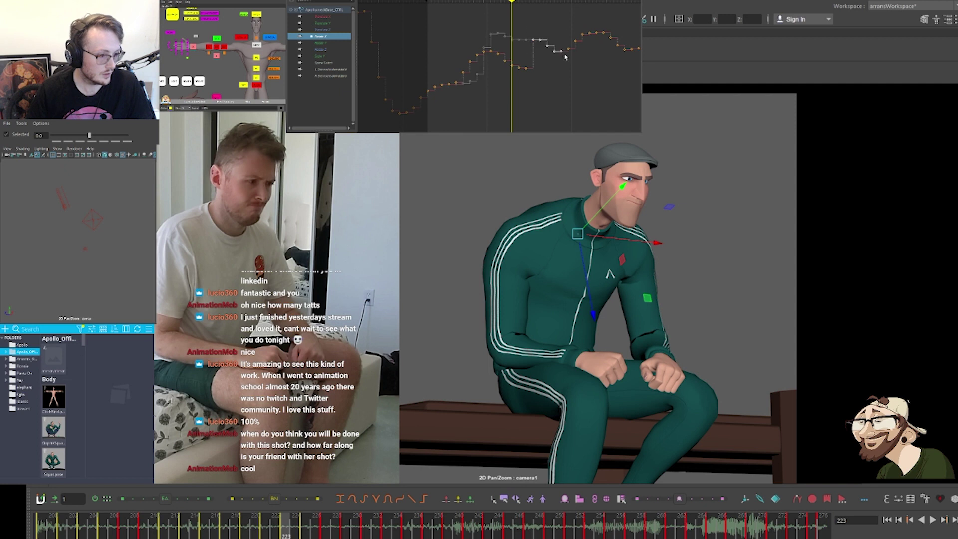
{"action": "middle_click_drag", "start_coordinate": [553, 42], "coordinate": [529, 103], "text": "shift"}
{"action": "key", "text": "r"}
{"action": "left_click", "coordinate": [556, 90]}
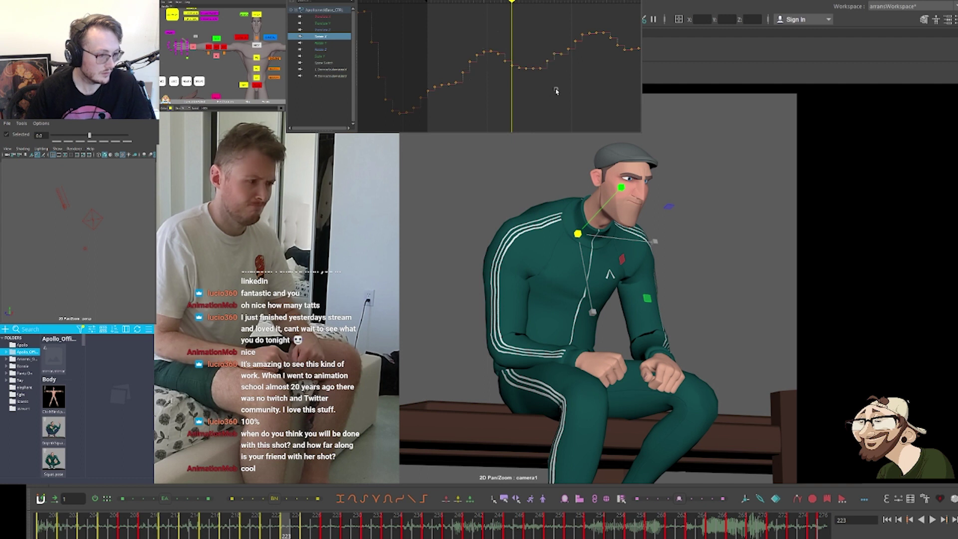
Step back and forth between frames 209 and 229 to check the reshaped neck motion through the turn
{"action": "key", "text": "comma"}
{"action": "key", "text": "comma"}
{"action": "key", "text": "comma"}
{"action": "key", "text": "comma"}
{"action": "key", "text": "comma"}
{"action": "key", "text": "comma"}
{"action": "key", "text": "period"}
{"action": "key", "text": "period"}
{"action": "key", "text": "period"}
{"action": "key", "text": "period"}
{"action": "key", "text": "period"}
{"action": "key", "text": "period"}
{"action": "key", "text": "period"}
{"action": "key", "text": "period"}
{"action": "key", "text": "period"}
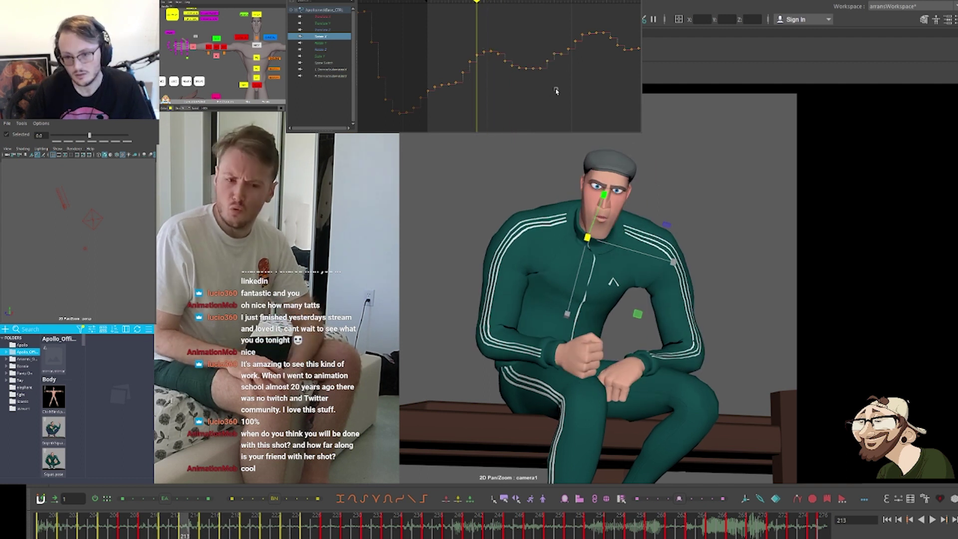
{"action": "key", "text": "comma"}
{"action": "key", "text": "comma"}
{"action": "key", "text": "comma"}
{"action": "key", "text": "comma"}
{"action": "key", "text": "comma"}
{"action": "key", "text": "comma"}
{"action": "key", "text": "comma"}
{"action": "key", "text": "comma"}
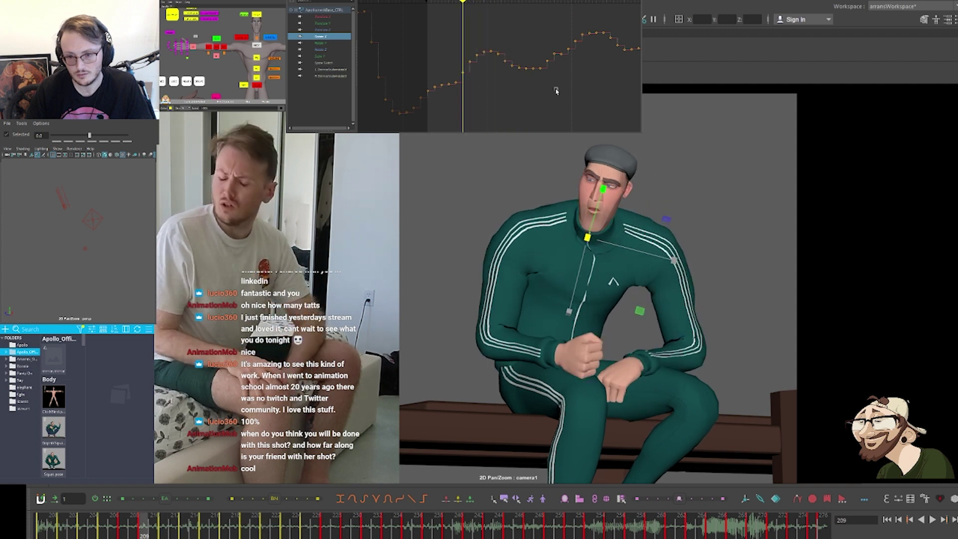
{"action": "key", "text": "period"}
{"action": "key", "text": "period"}
{"action": "key", "text": "period"}
{"action": "key", "text": "period"}
{"action": "key", "text": "period"}
{"action": "key", "text": "period"}
{"action": "key", "text": "period"}
{"action": "key", "text": "period"}
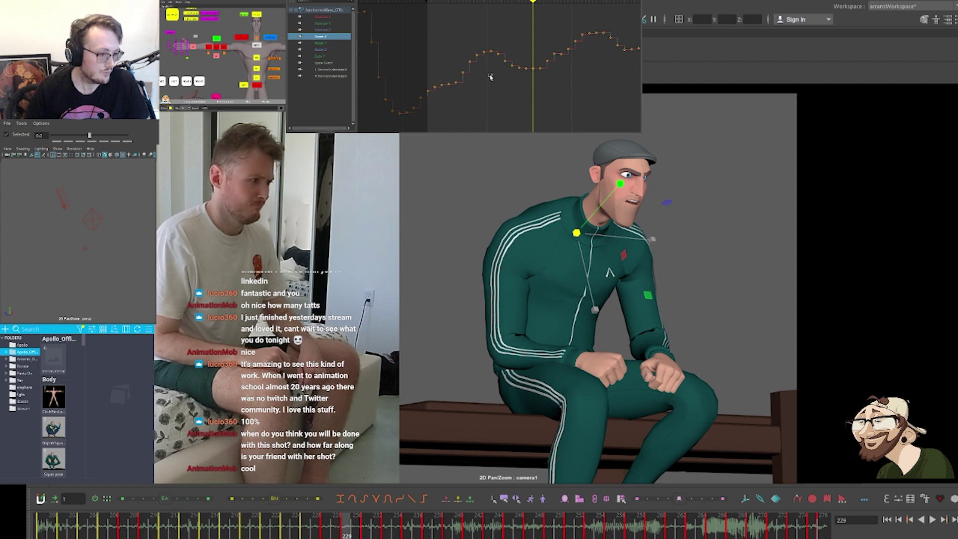
Ease the neck's Rotate X keys from frame 221 to 229 through the descent into the dip
{"action": "left_click_drag", "start_coordinate": [537, 75], "coordinate": [498, 58]}
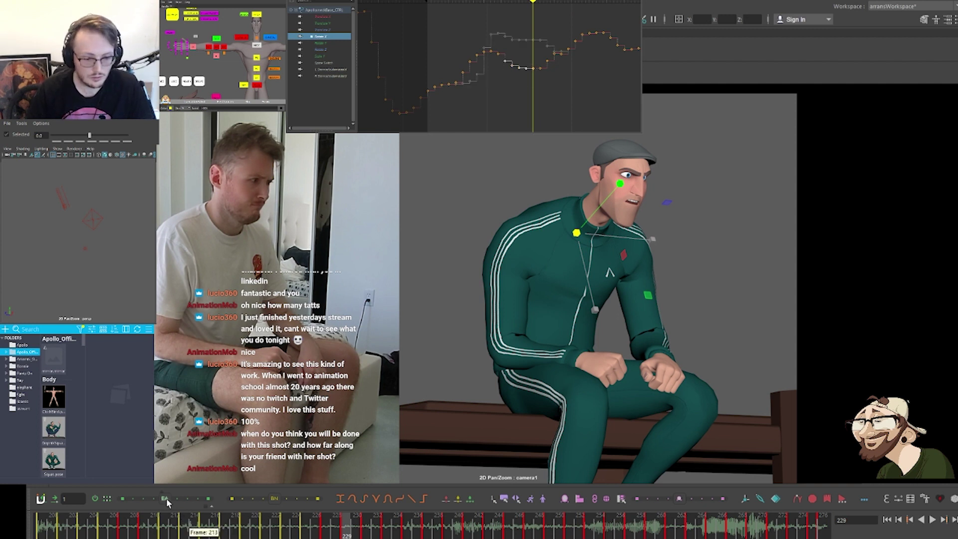
{"action": "left_click_drag", "start_coordinate": [167, 501], "coordinate": [181, 502]}
{"action": "key", "text": "comma"}
{"action": "key", "text": "comma"}
{"action": "key", "text": "comma"}
{"action": "key", "text": "comma"}
{"action": "key", "text": "period"}
{"action": "key", "text": "period"}
{"action": "key", "text": "period"}
{"action": "key", "text": "period"}
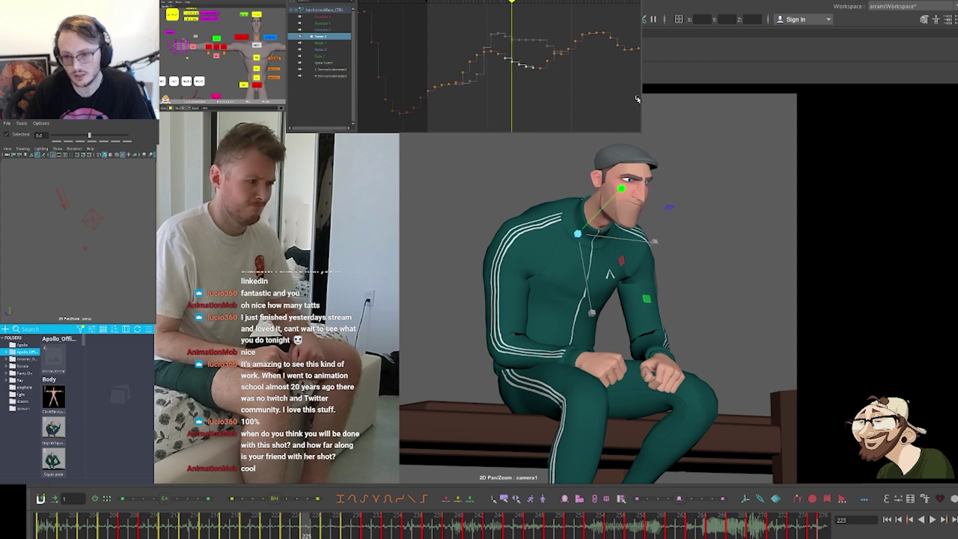
Step back and forth between frames 211 and 233 to check the eased neck motion through the turn
{"action": "key", "text": "comma"}
{"action": "key", "text": "comma"}
{"action": "key", "text": "comma"}
{"action": "key", "text": "period"}
{"action": "key", "text": "period"}
{"action": "key", "text": "period"}
{"action": "key", "text": "period"}
{"action": "key", "text": "period"}
{"action": "key", "text": "period"}
{"action": "key", "text": "period"}
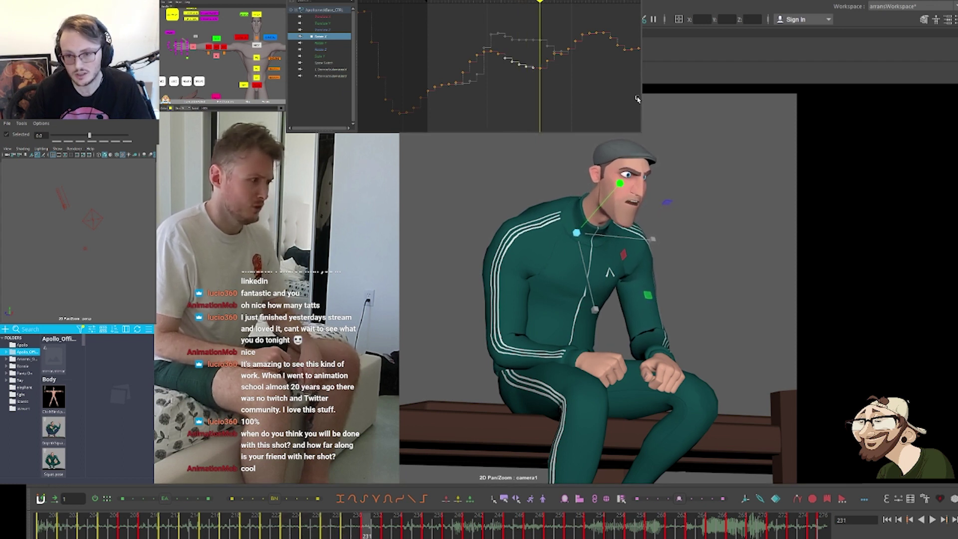
{"action": "key", "text": "comma"}
{"action": "key", "text": "comma"}
{"action": "key", "text": "comma"}
{"action": "key", "text": "comma"}
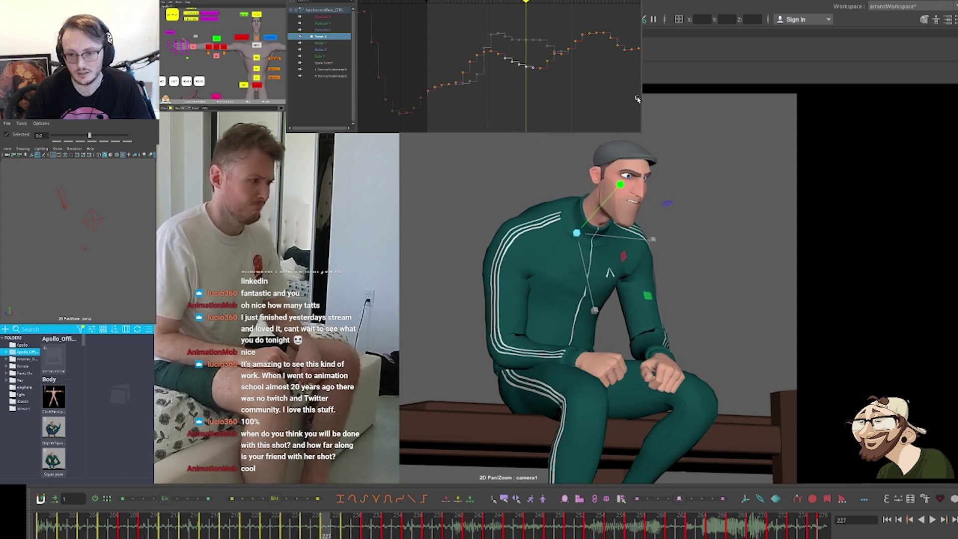
{"action": "key", "text": "period"}
{"action": "key", "text": "period"}
{"action": "key", "text": "period"}
{"action": "key", "text": "period"}
{"action": "key", "text": "period"}
{"action": "key", "text": "period"}
{"action": "key", "text": "comma"}
{"action": "key", "text": "comma"}
{"action": "key", "text": "comma"}
{"action": "key", "text": "comma"}
{"action": "key", "text": "comma"}
{"action": "key", "text": "comma"}
{"action": "key", "text": "comma"}
{"action": "key", "text": "comma"}
{"action": "key", "text": "comma"}
{"action": "key", "text": "comma"}
{"action": "key", "text": "comma"}
{"action": "key", "text": "comma"}
{"action": "key", "text": "comma"}
{"action": "key", "text": "comma"}
{"action": "key", "text": "comma"}
{"action": "key", "text": "comma"}
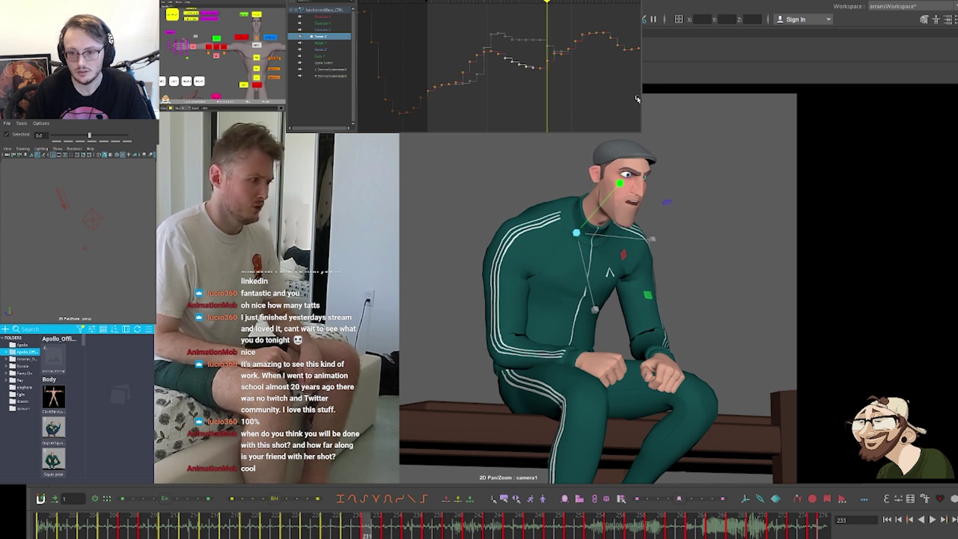
{"action": "key", "text": "comma"}
{"action": "key", "text": "comma"}
{"action": "key", "text": "comma"}
{"action": "key", "text": "comma"}
{"action": "key", "text": "comma"}
{"action": "key", "text": "comma"}
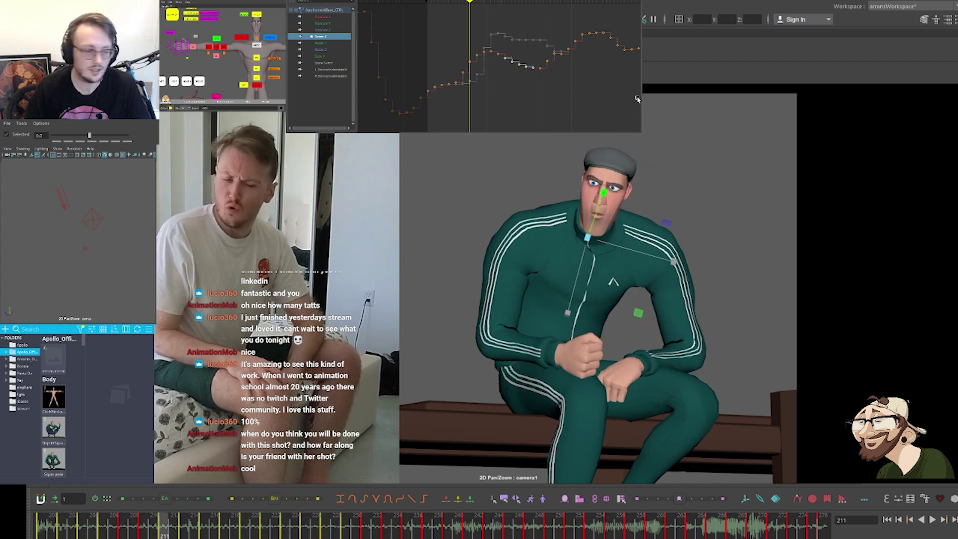
Ease the neck's Rotate Z keys from frame 209 to 213 so the curve starts falling before the steep drop
{"action": "left_click", "coordinate": [328, 50]}
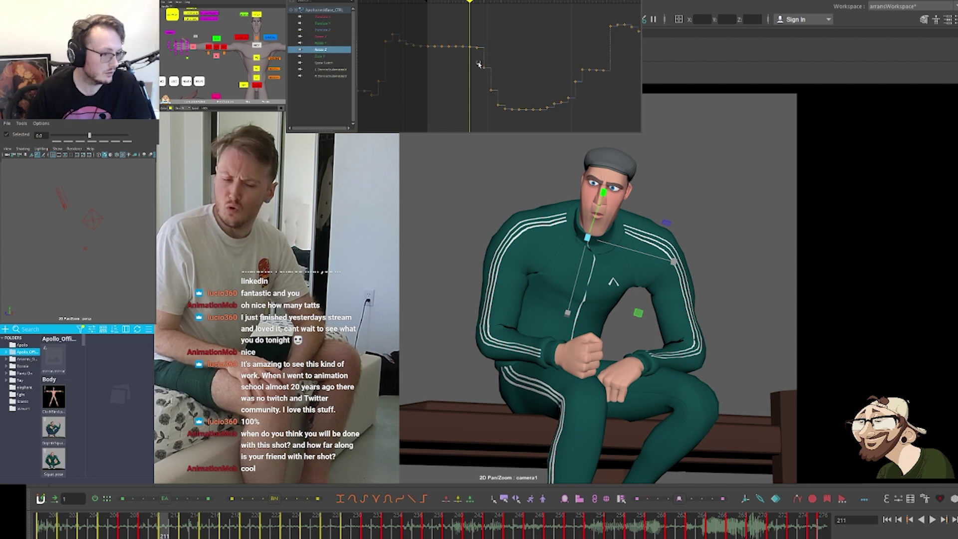
{"action": "left_click_drag", "start_coordinate": [451, 77], "coordinate": [494, 35]}
{"action": "key", "text": "comma"}
{"action": "key", "text": "comma"}
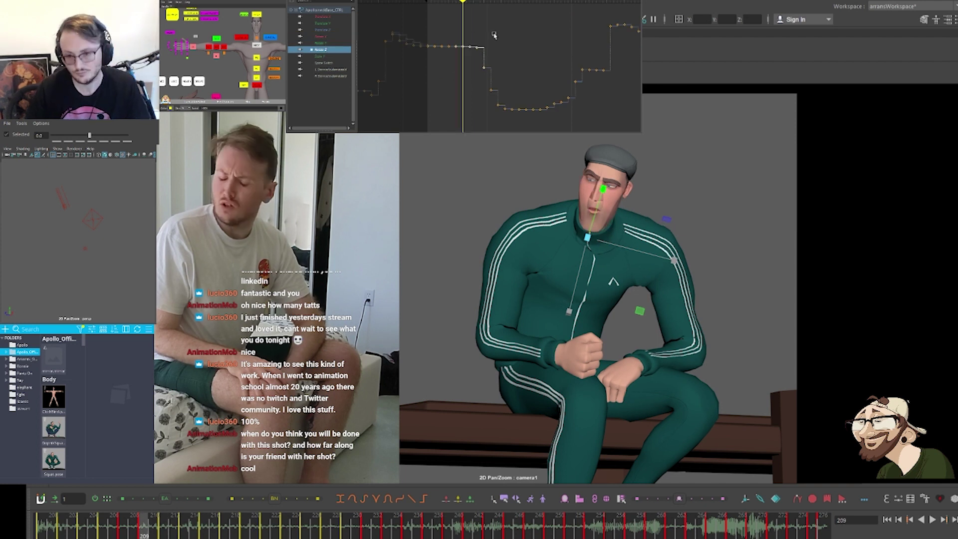
{"action": "key", "text": "period"}
{"action": "key", "text": "period"}
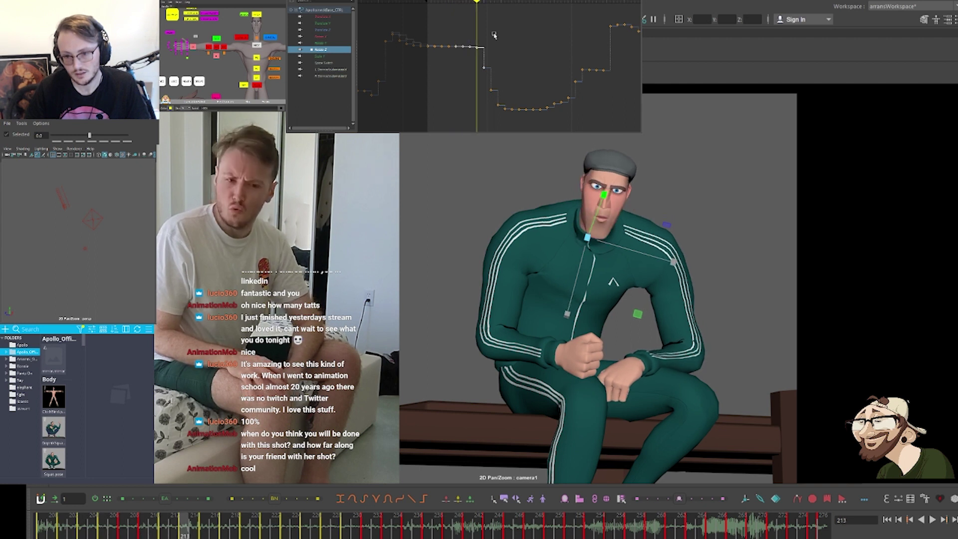
{"action": "key", "text": "comma"}
{"action": "key", "text": "comma"}
{"action": "key", "text": "period"}
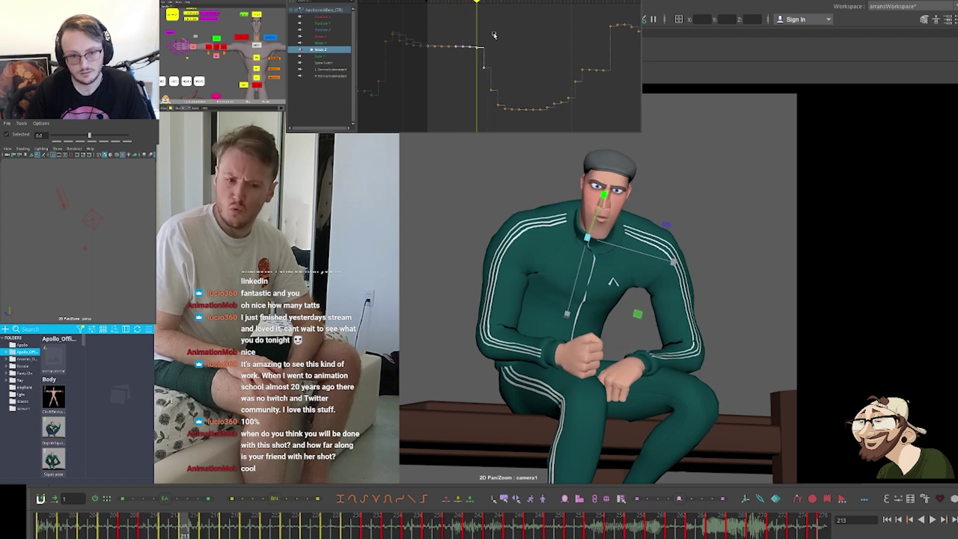
{"action": "key", "text": "period"}
{"action": "key", "text": "comma"}
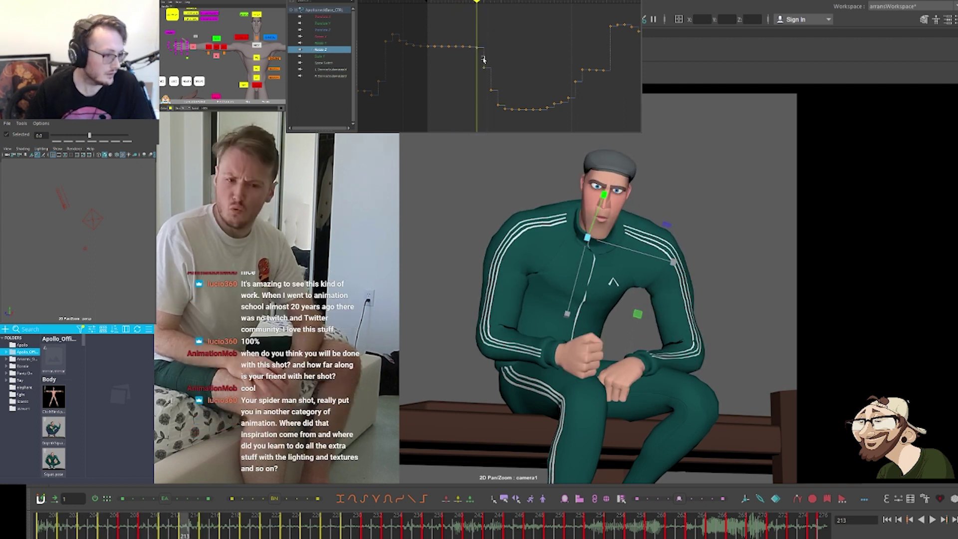
{"action": "left_click_drag", "start_coordinate": [502, 58], "coordinate": [457, 30]}
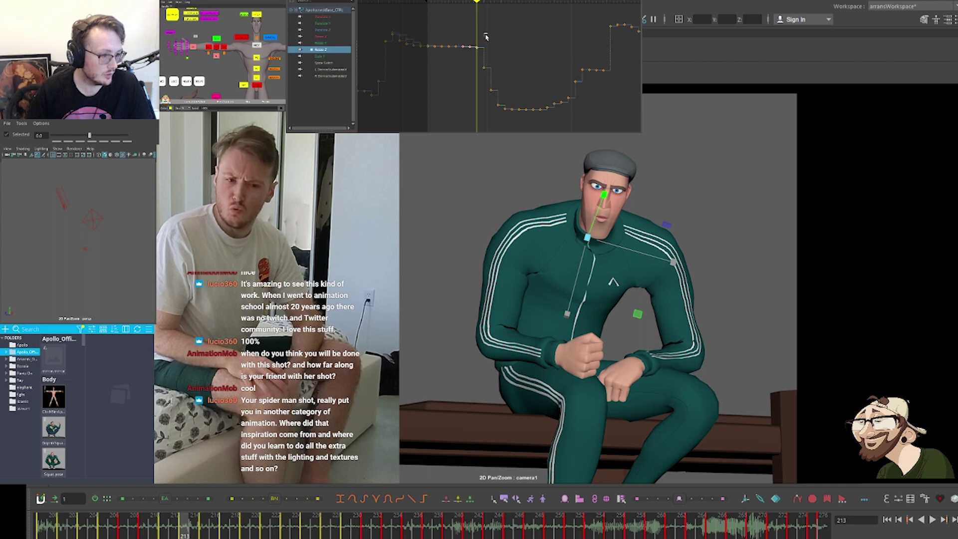
{"action": "left_click_drag", "start_coordinate": [165, 500], "coordinate": [147, 501]}
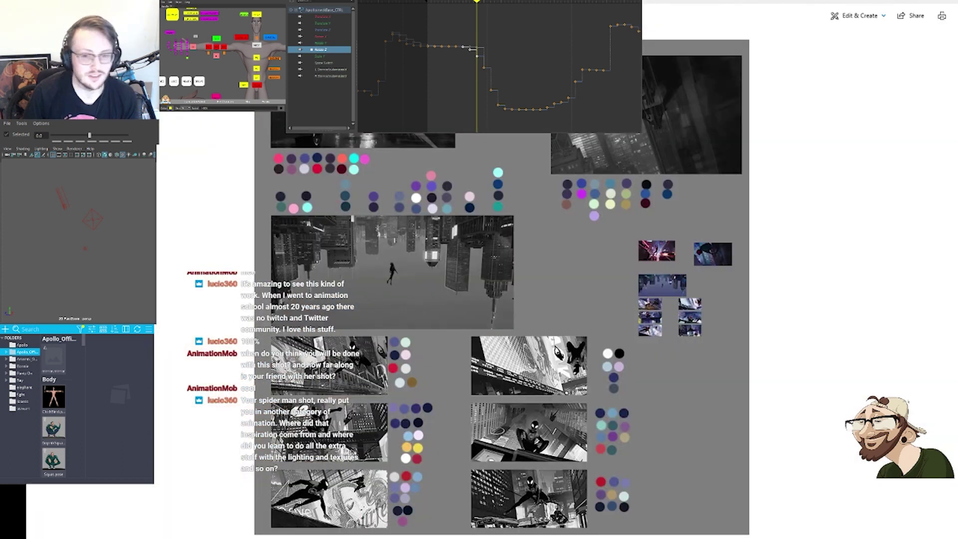
In the Photos viewer, examine the greyscale Spider-Man frames and the colour swatches beside each of them
{"action": "left_click_drag", "start_coordinate": [384, 1], "coordinate": [470, 1]}
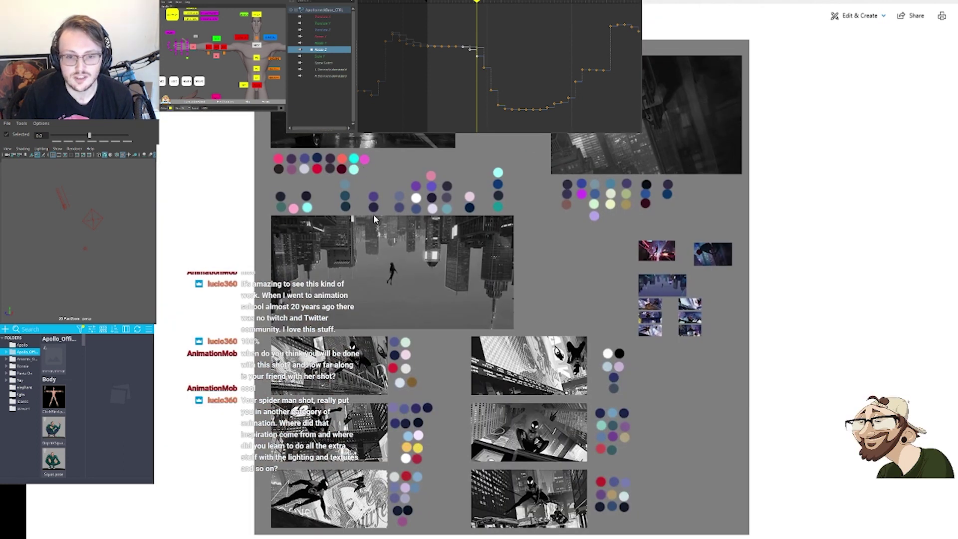
{"action": "scroll", "coordinate": [363, 165], "scroll_direction": "up", "scroll_amount": 1}
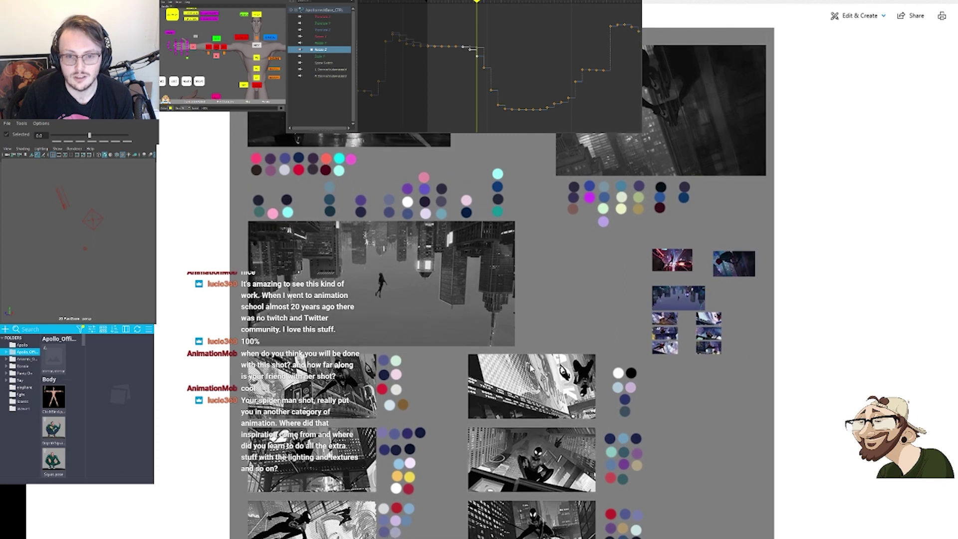
{"action": "scroll", "coordinate": [502, 279], "scroll_direction": "up", "scroll_amount": 1}
{"action": "scroll", "coordinate": [519, 322], "scroll_direction": "up", "scroll_amount": 2}
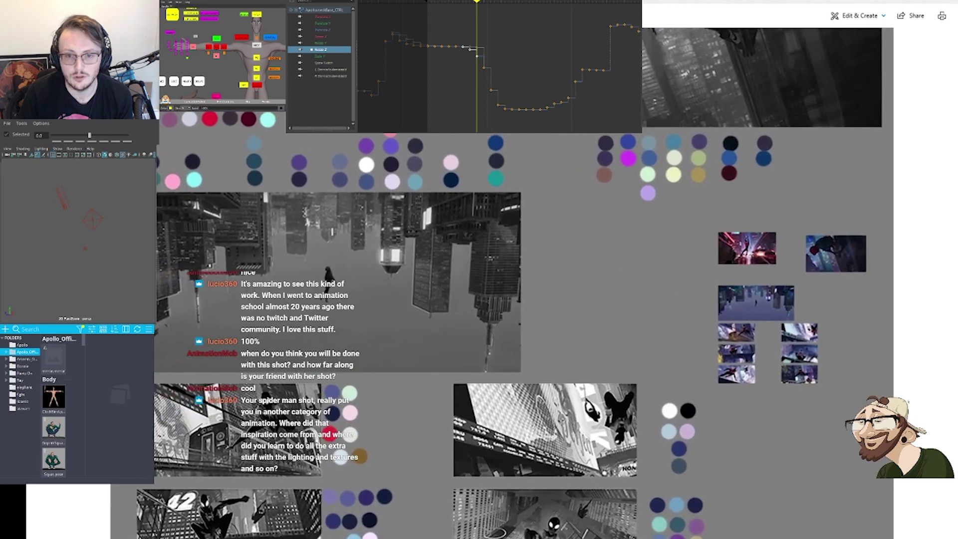
{"action": "scroll", "coordinate": [551, 377], "scroll_direction": "up", "scroll_amount": 2}
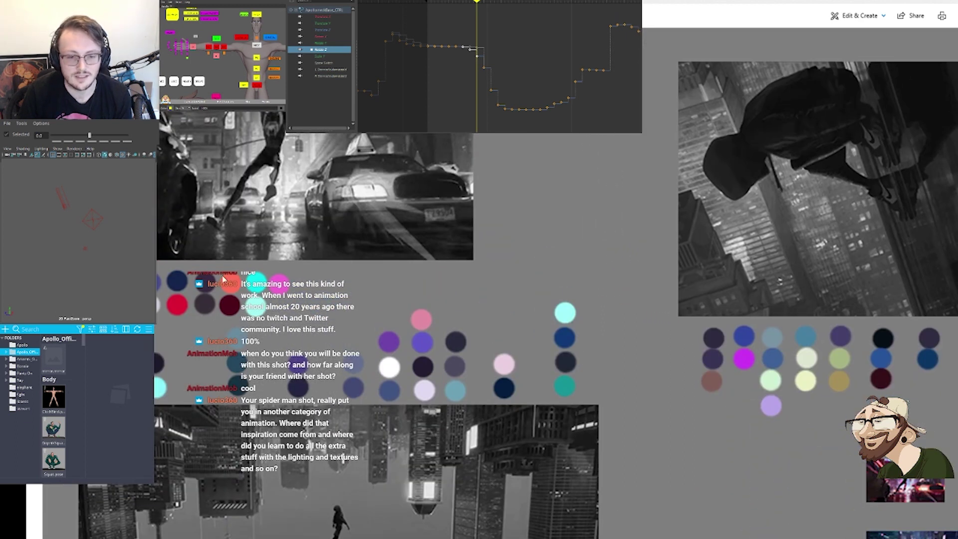
{"action": "scroll", "coordinate": [223, 277], "scroll_direction": "down", "scroll_amount": 3}
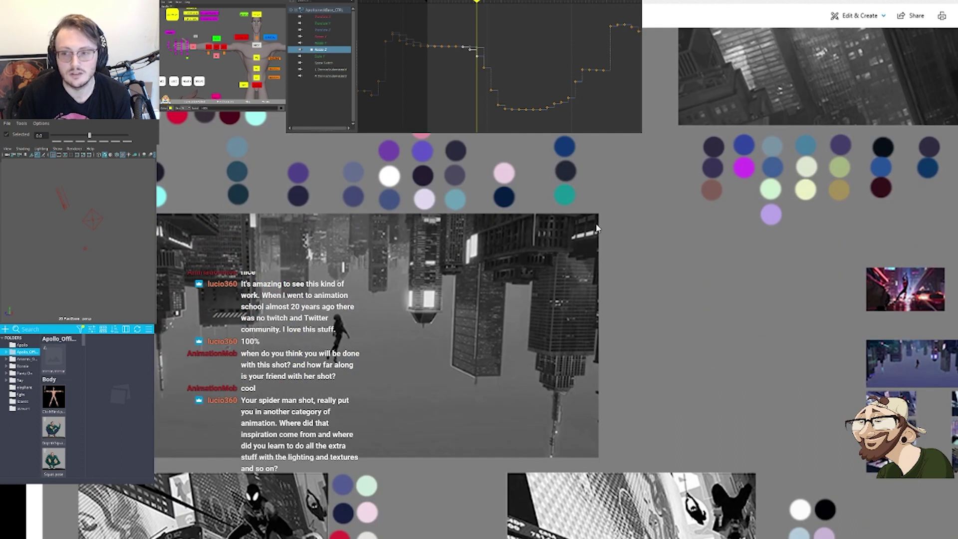
{"action": "left_click_drag", "start_coordinate": [596, 224], "coordinate": [349, 238]}
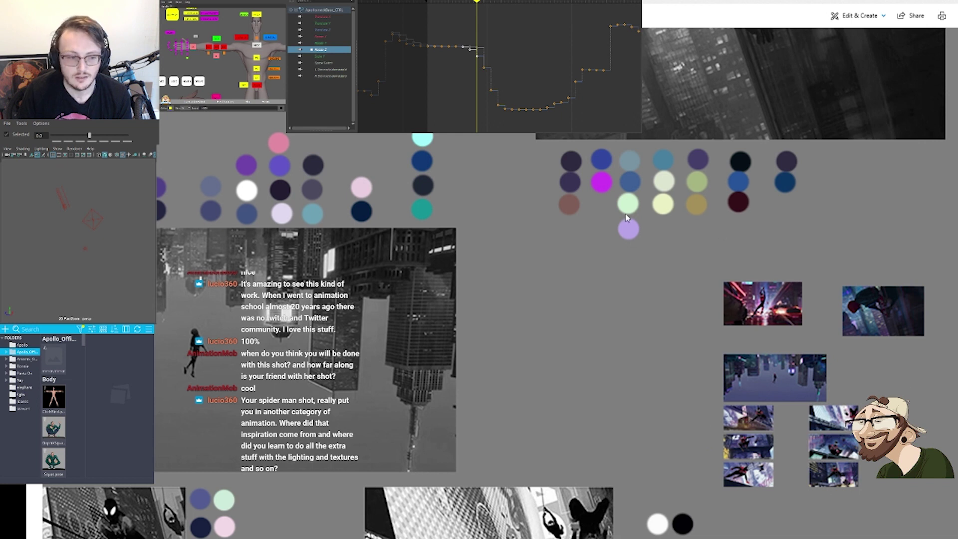
{"action": "left_click_drag", "start_coordinate": [611, 215], "coordinate": [590, 398]}
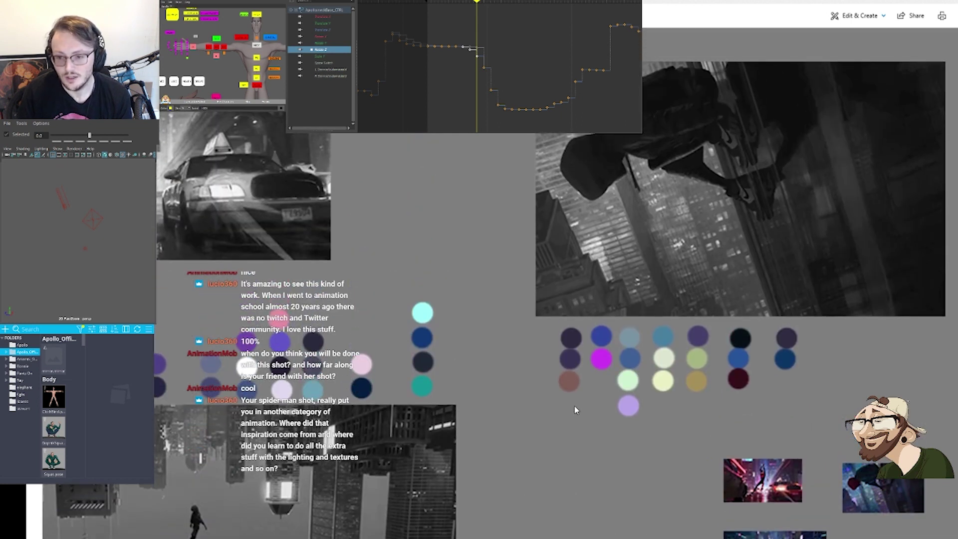
{"action": "left_click_drag", "start_coordinate": [323, 534], "coordinate": [465, 223]}
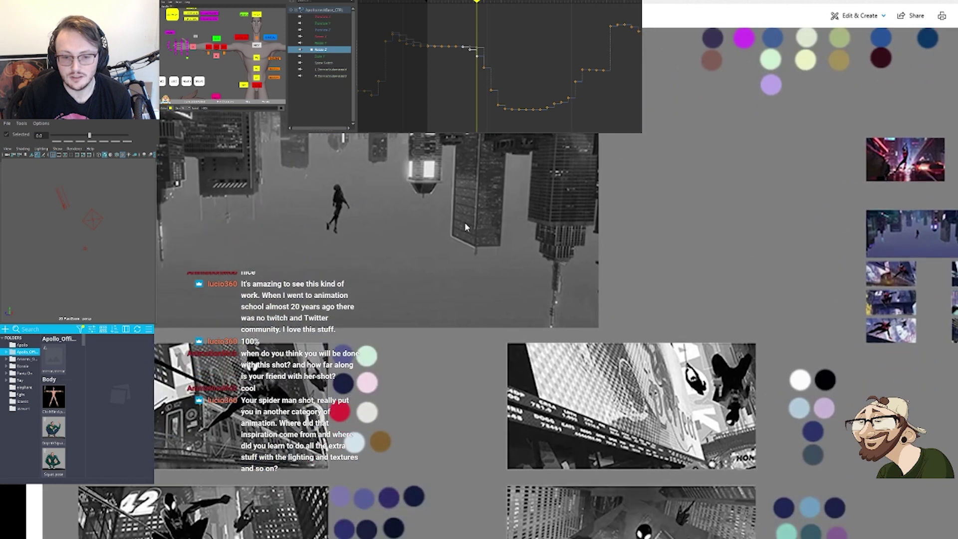
{"action": "scroll", "coordinate": [445, 190], "scroll_direction": "down", "scroll_amount": 3}
{"action": "scroll", "coordinate": [435, 214], "scroll_direction": "down", "scroll_amount": 2}
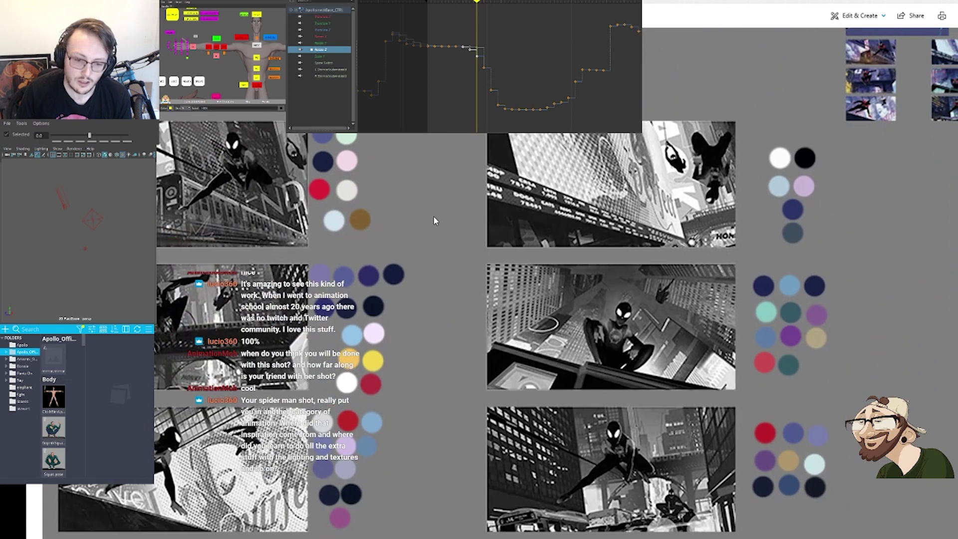
{"action": "scroll", "coordinate": [423, 166], "scroll_direction": "up", "scroll_amount": 6}
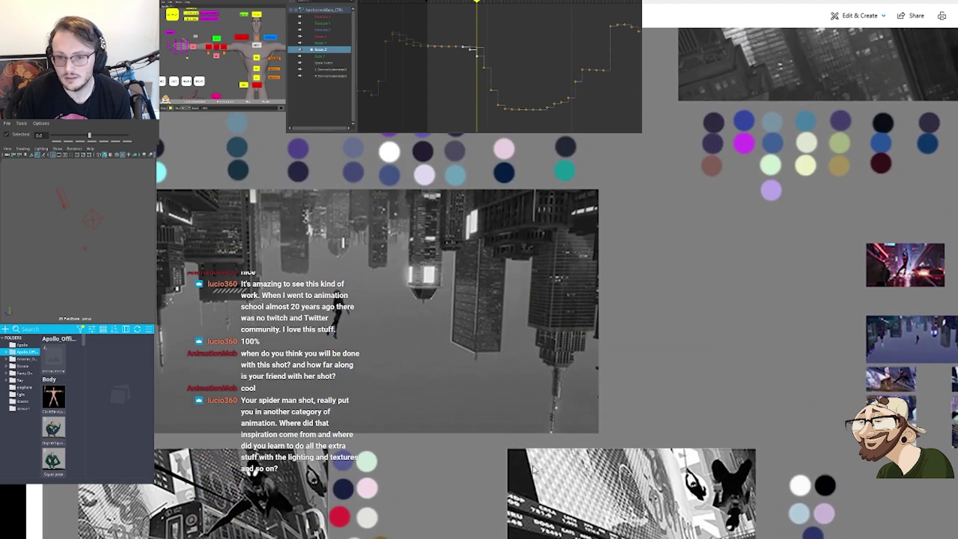
{"action": "scroll", "coordinate": [542, 370], "scroll_direction": "up", "scroll_amount": 3}
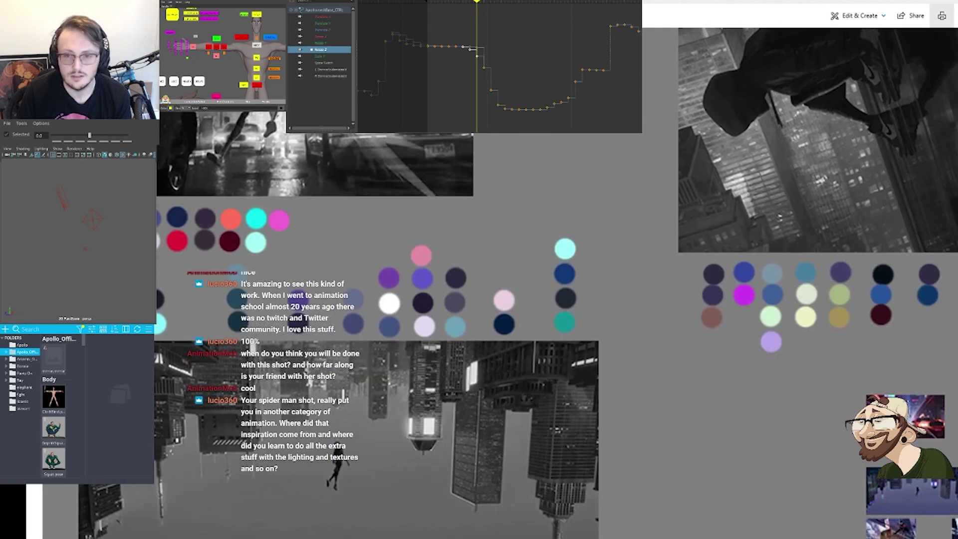
{"action": "scroll", "coordinate": [583, 349], "scroll_direction": "up", "scroll_amount": 1}
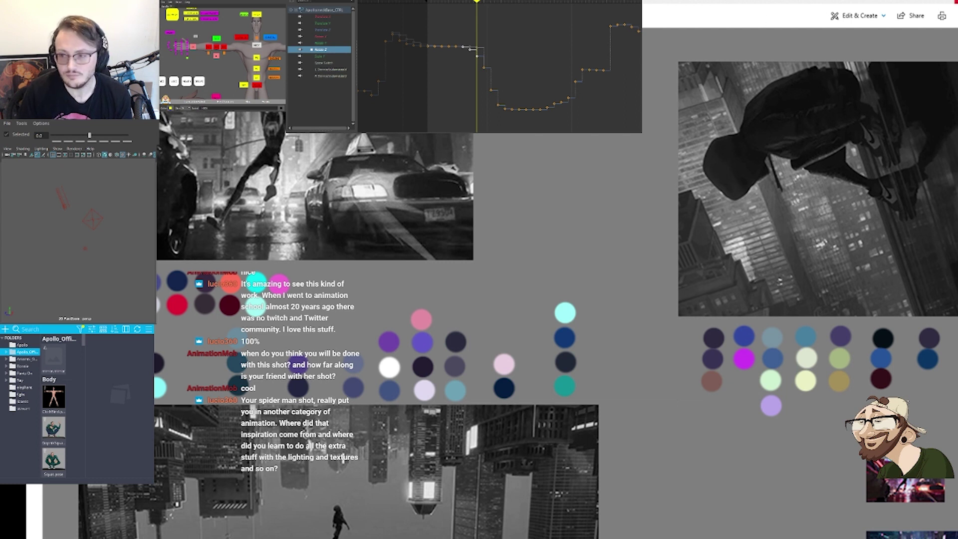
Switch to the storyboard sheet of purple and teal city renders and examine the Spider-Man shots from the opening swing onward
{"action": "left_click", "coordinate": [957, 2]}
{"action": "key", "text": "alt+Tab"}
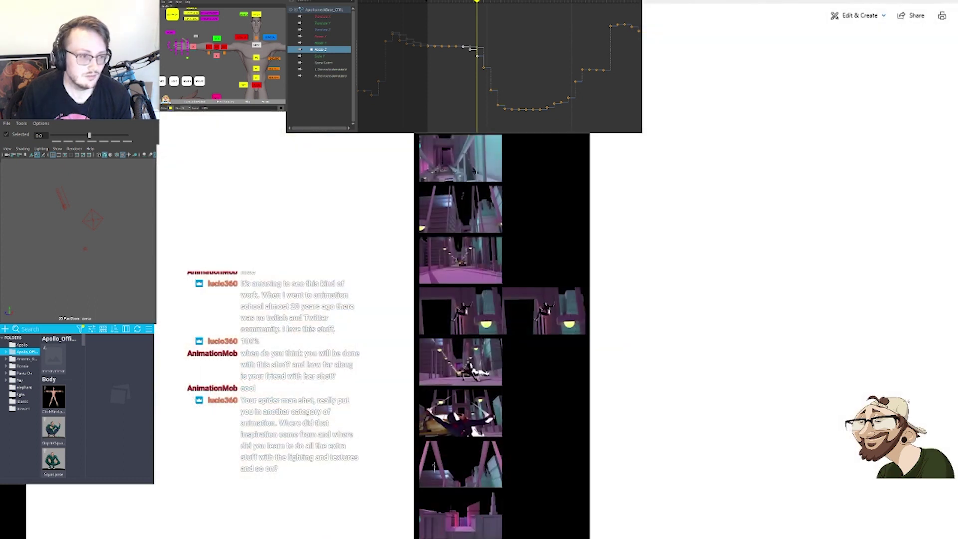
{"action": "scroll", "coordinate": [467, 280], "scroll_direction": "up", "scroll_amount": 1}
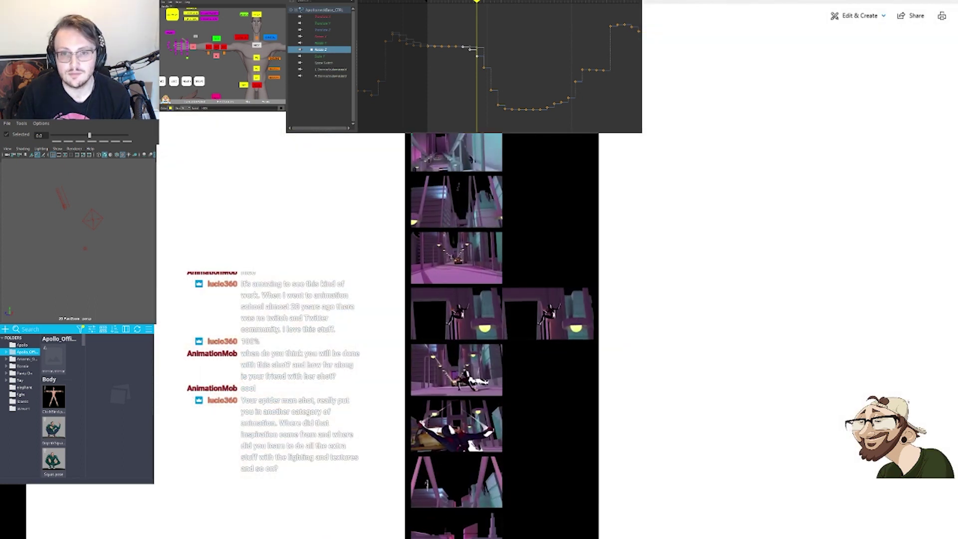
{"action": "scroll", "coordinate": [491, 180], "scroll_direction": "up", "scroll_amount": 3}
{"action": "left_click_drag", "start_coordinate": [492, 179], "coordinate": [516, 453]}
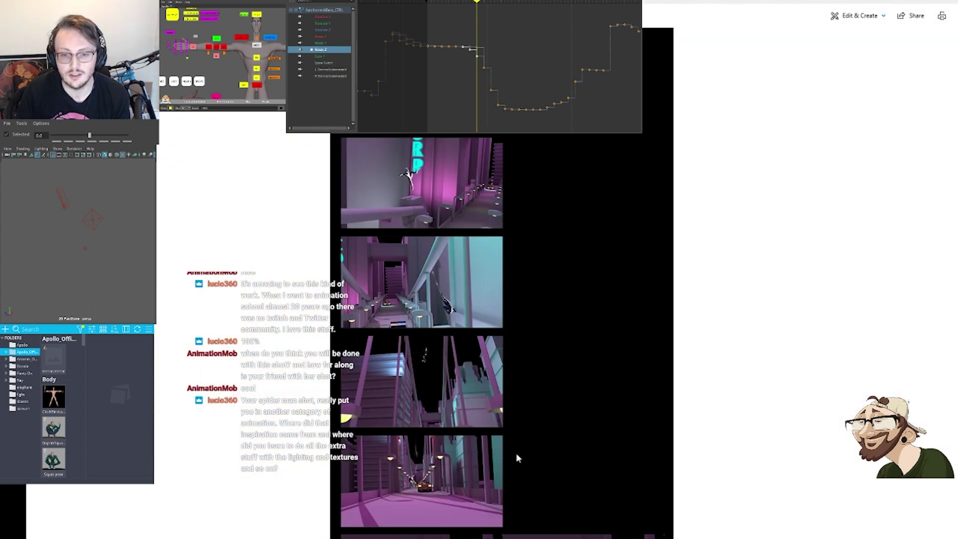
{"action": "scroll", "coordinate": [464, 283], "scroll_direction": "up", "scroll_amount": 3}
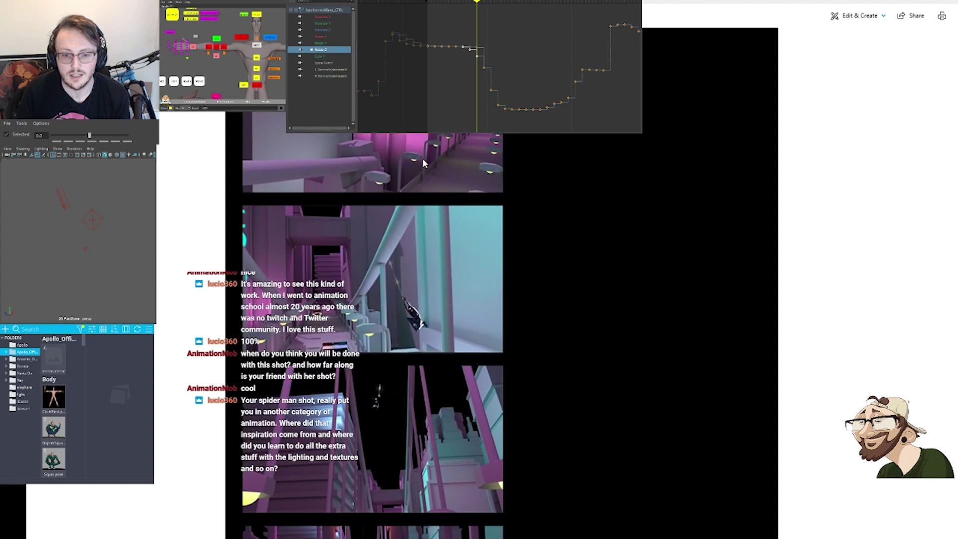
{"action": "left_click_drag", "start_coordinate": [422, 158], "coordinate": [428, 420]}
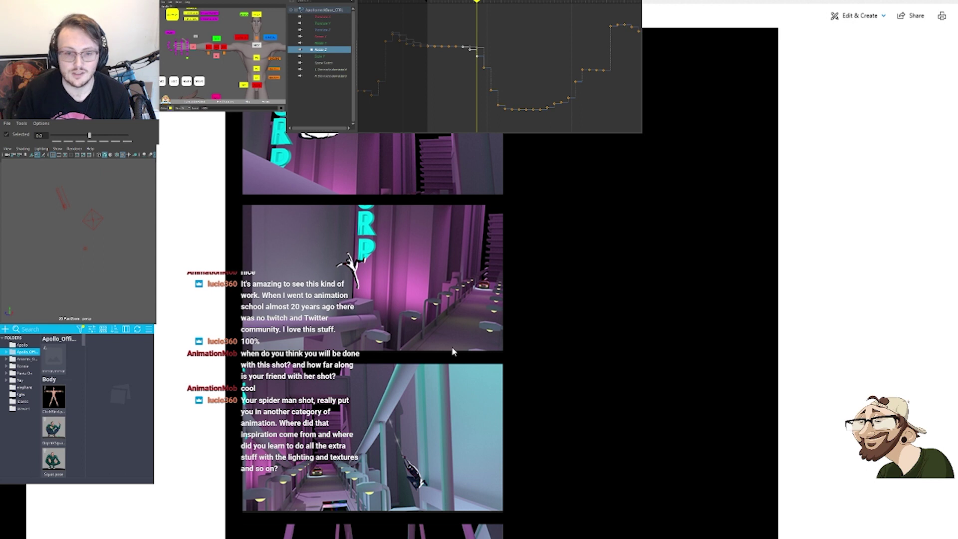
{"action": "scroll", "coordinate": [457, 344], "scroll_direction": "up", "scroll_amount": 2}
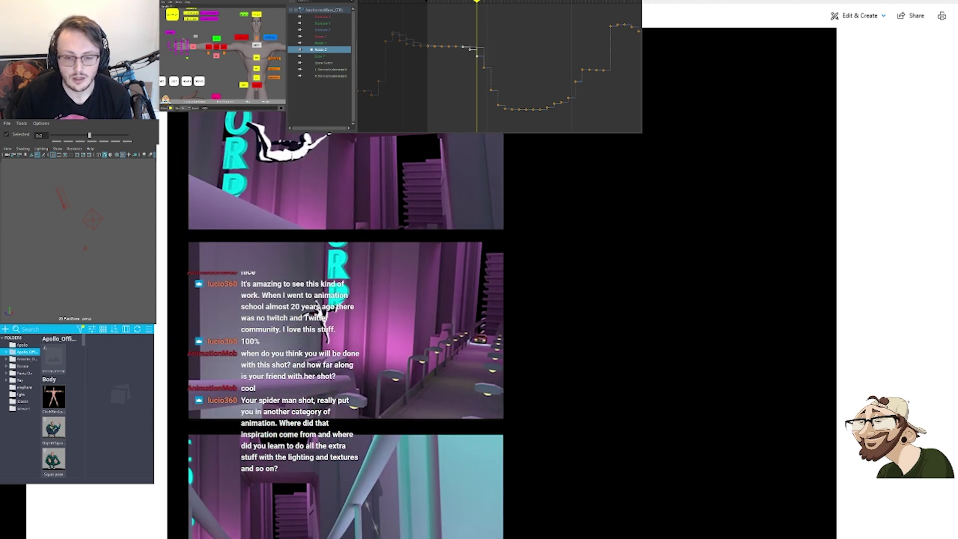
{"action": "left_click_drag", "start_coordinate": [365, 286], "coordinate": [370, 255]}
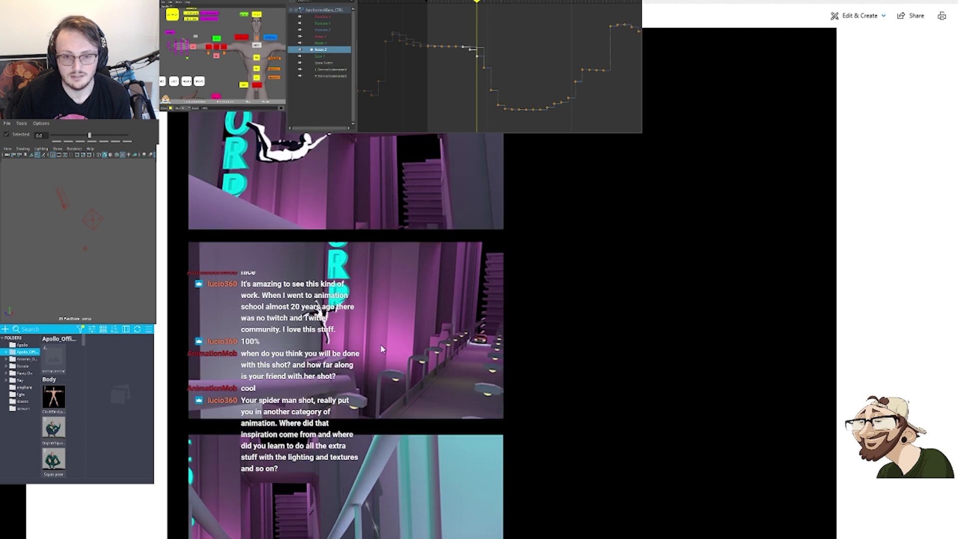
{"action": "left_click_drag", "start_coordinate": [402, 366], "coordinate": [415, 185]}
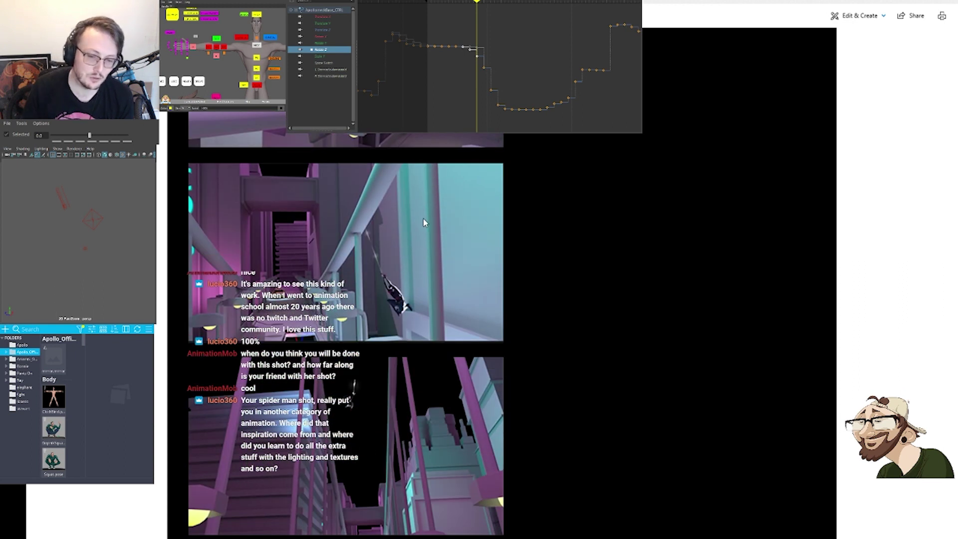
{"action": "left_click_drag", "start_coordinate": [319, 392], "coordinate": [323, 169]}
{"action": "left_click_drag", "start_coordinate": [336, 364], "coordinate": [348, 197]}
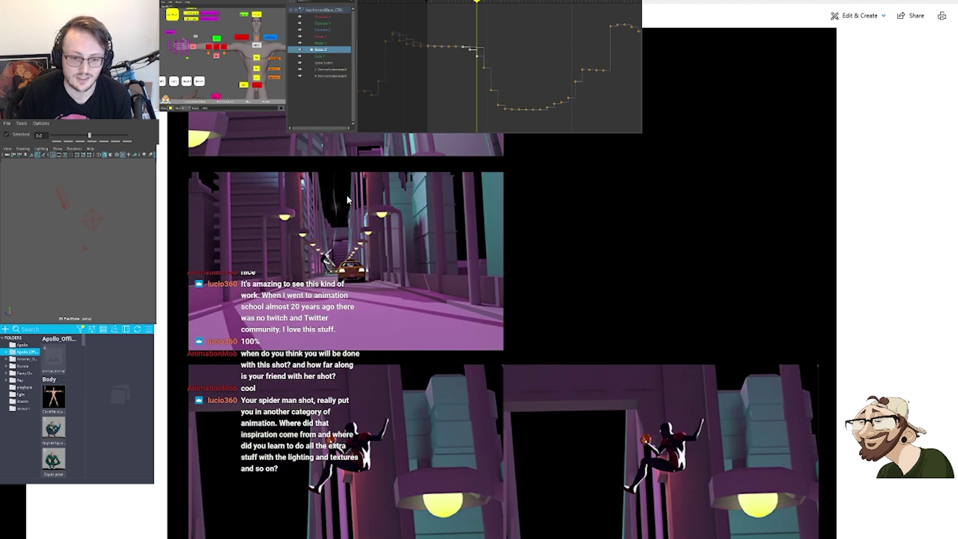
{"action": "left_click_drag", "start_coordinate": [352, 277], "coordinate": [371, 197]}
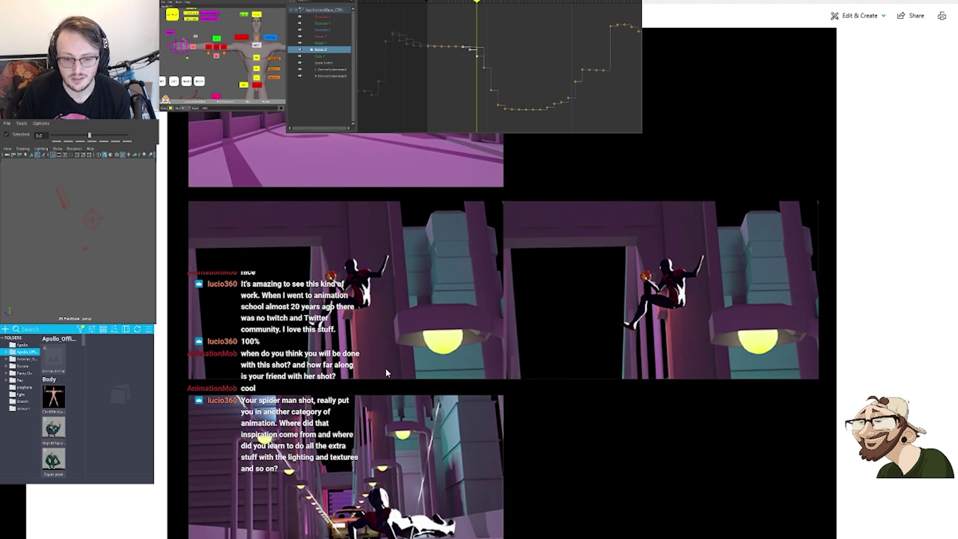
Examine the remaining purple and teal city renders down to the later swing shots and close the sheet
{"action": "left_click_drag", "start_coordinate": [385, 367], "coordinate": [376, 241]}
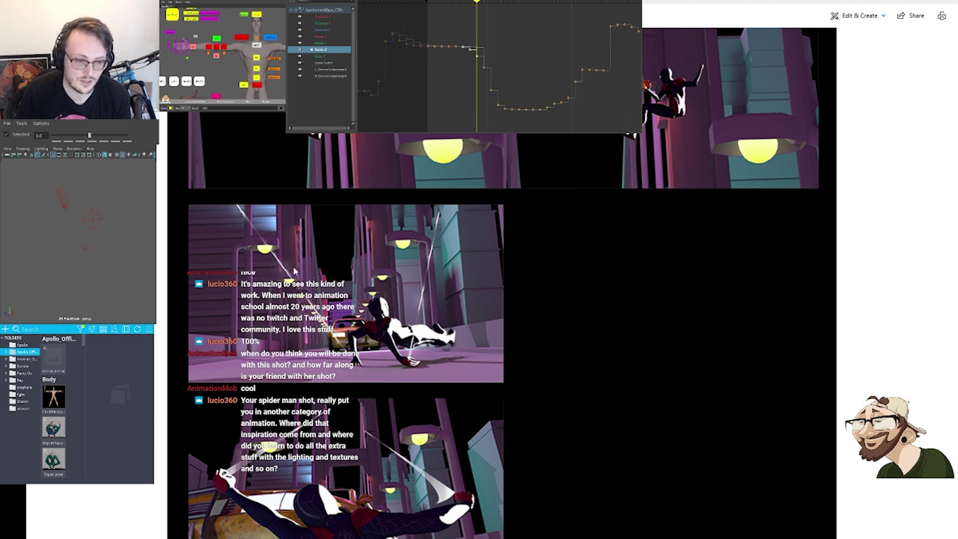
{"action": "scroll", "coordinate": [272, 312], "scroll_direction": "up", "scroll_amount": 2}
{"action": "scroll", "coordinate": [273, 313], "scroll_direction": "down", "scroll_amount": 8}
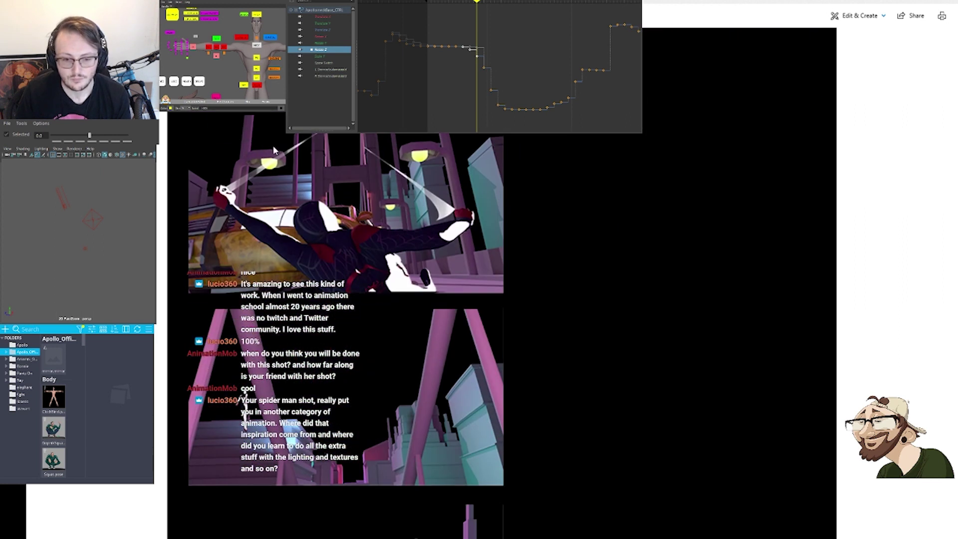
{"action": "scroll", "coordinate": [273, 171], "scroll_direction": "down", "scroll_amount": 2}
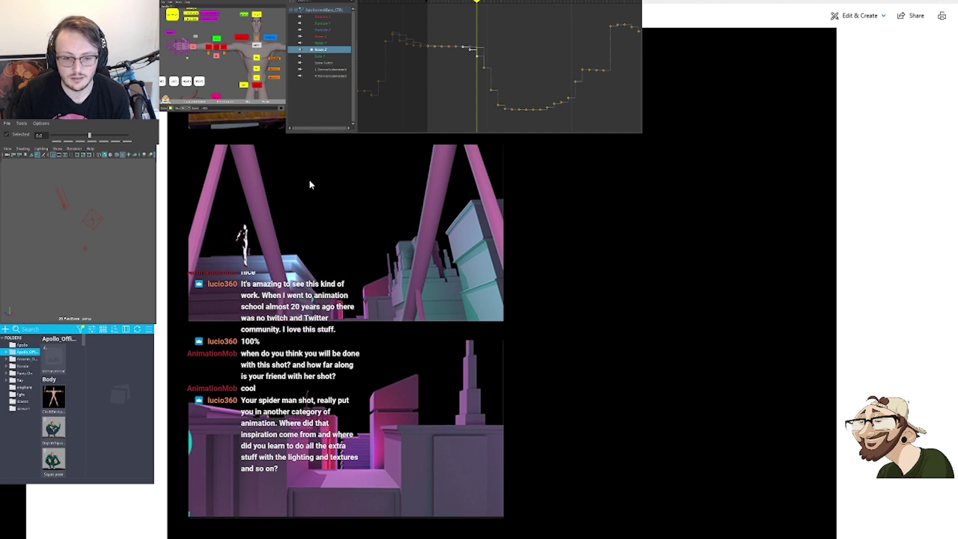
{"action": "scroll", "coordinate": [309, 179], "scroll_direction": "up", "scroll_amount": 4}
{"action": "scroll", "coordinate": [326, 405], "scroll_direction": "down", "scroll_amount": 10}
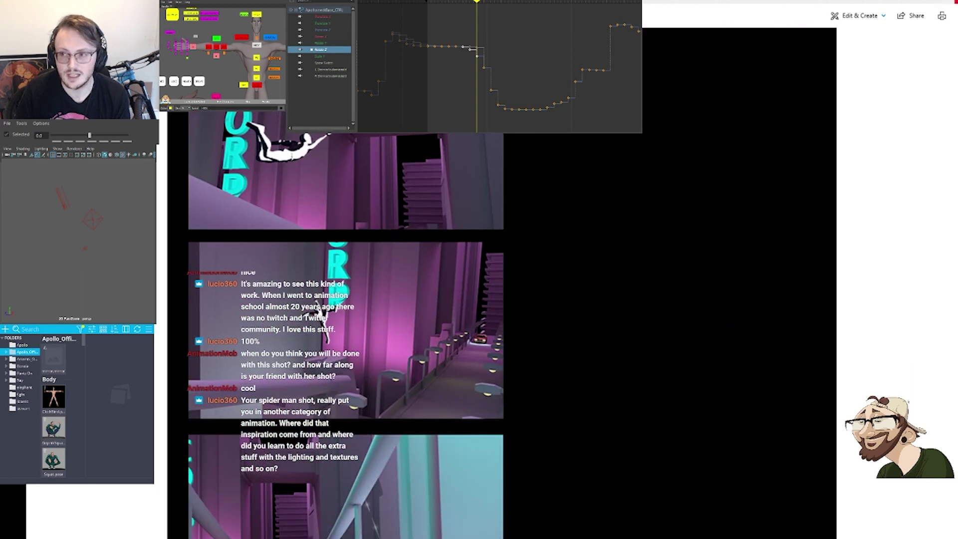
{"action": "left_click", "coordinate": [956, 1]}
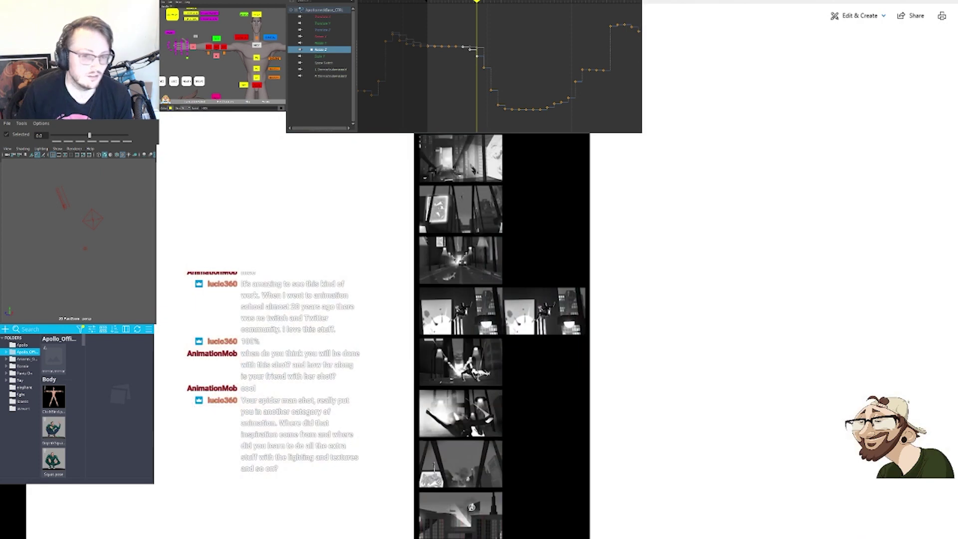
Show the greyscale board core_BW.png in a smaller floating window and enlarge its opening swing frames to 122%
{"action": "scroll", "coordinate": [502, 287], "scroll_direction": "up", "scroll_amount": 7}
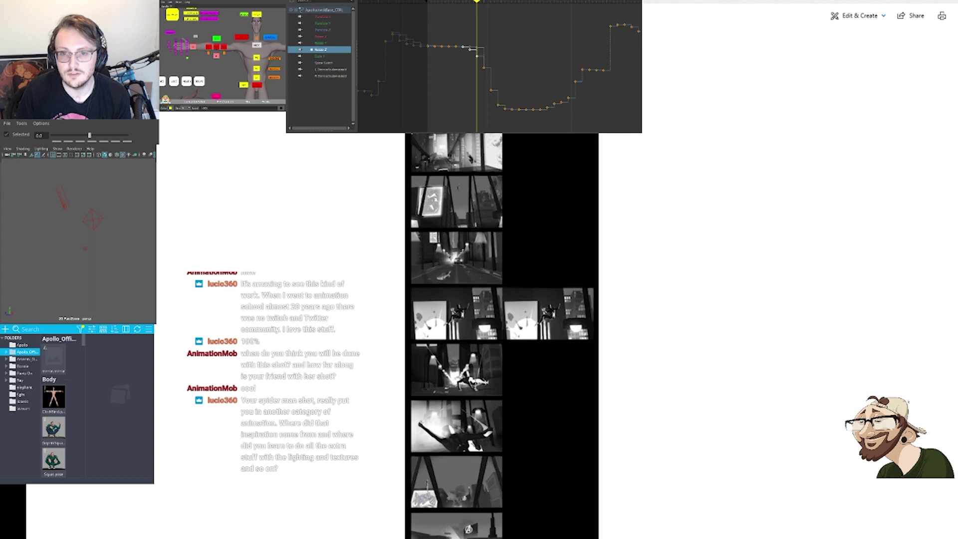
{"action": "scroll", "coordinate": [502, 288], "scroll_direction": "up", "scroll_amount": 5}
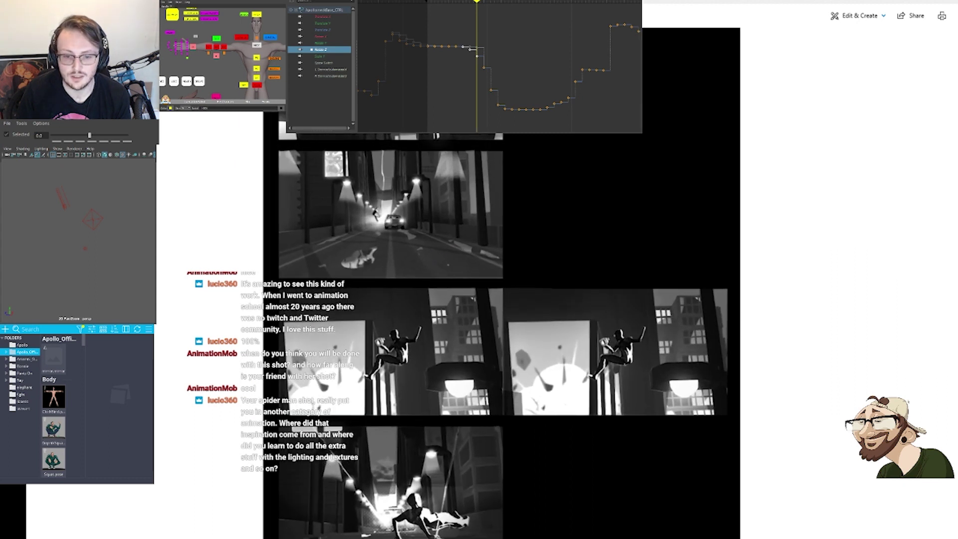
{"action": "scroll", "coordinate": [462, 535], "scroll_direction": "up", "scroll_amount": 3}
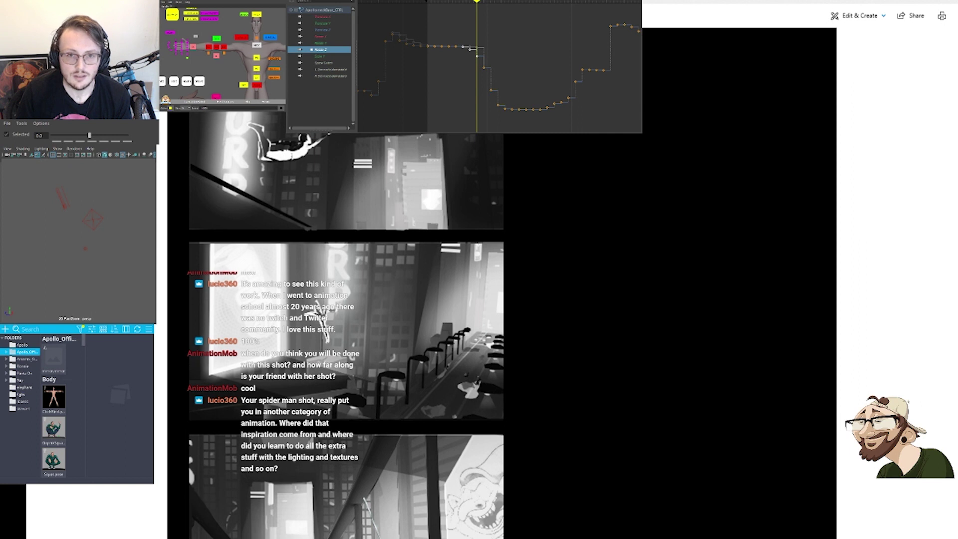
{"action": "left_click_drag", "start_coordinate": [371, 2], "coordinate": [454, 153]}
{"action": "left_click", "coordinate": [393, 170]}
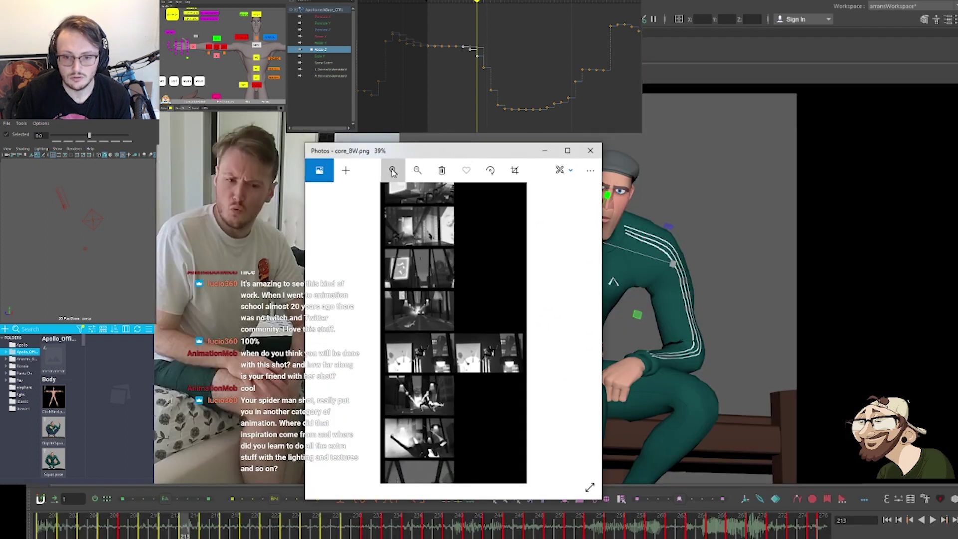
{"action": "left_click", "coordinate": [393, 171]}
{"action": "left_click", "coordinate": [392, 171]}
{"action": "left_click_drag", "start_coordinate": [449, 305], "coordinate": [498, 451]}
{"action": "left_click", "coordinate": [392, 173]}
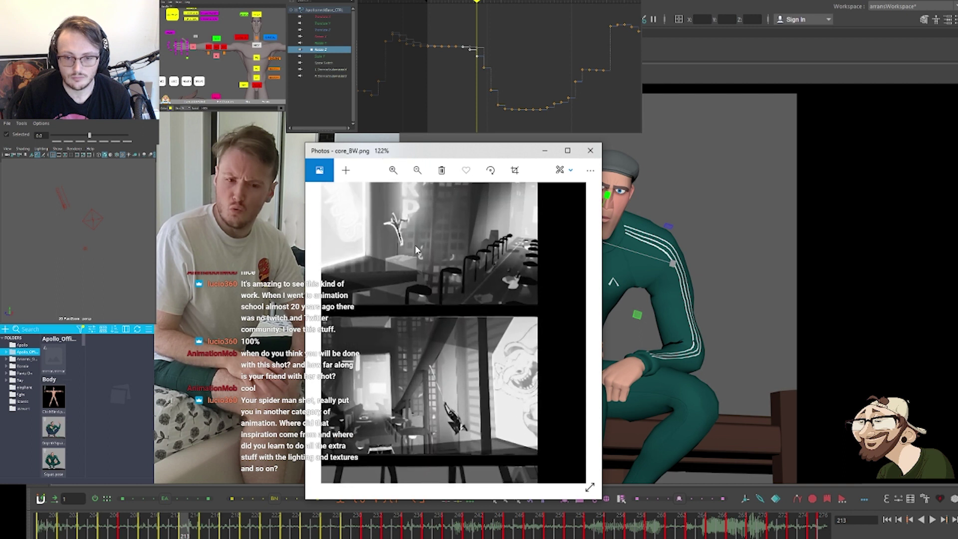
{"action": "left_click_drag", "start_coordinate": [415, 244], "coordinate": [507, 397]}
{"action": "left_click_drag", "start_coordinate": [468, 319], "coordinate": [452, 323]}
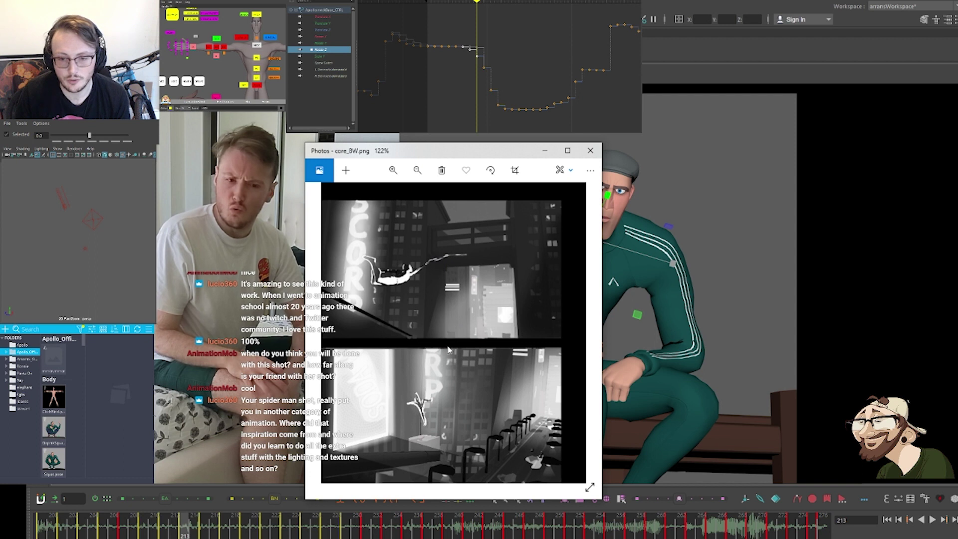
Examine the greyscale frames from the fall over the street to the shot with the Avengers logo, and close core_BW.png
{"action": "scroll", "coordinate": [448, 349], "scroll_direction": "down", "scroll_amount": 3}
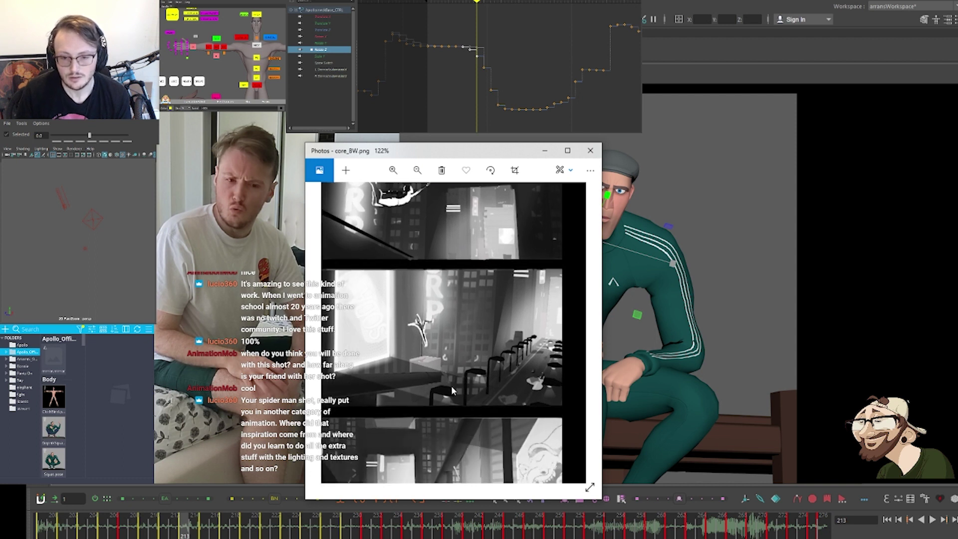
{"action": "scroll", "coordinate": [453, 391], "scroll_direction": "down", "scroll_amount": 8}
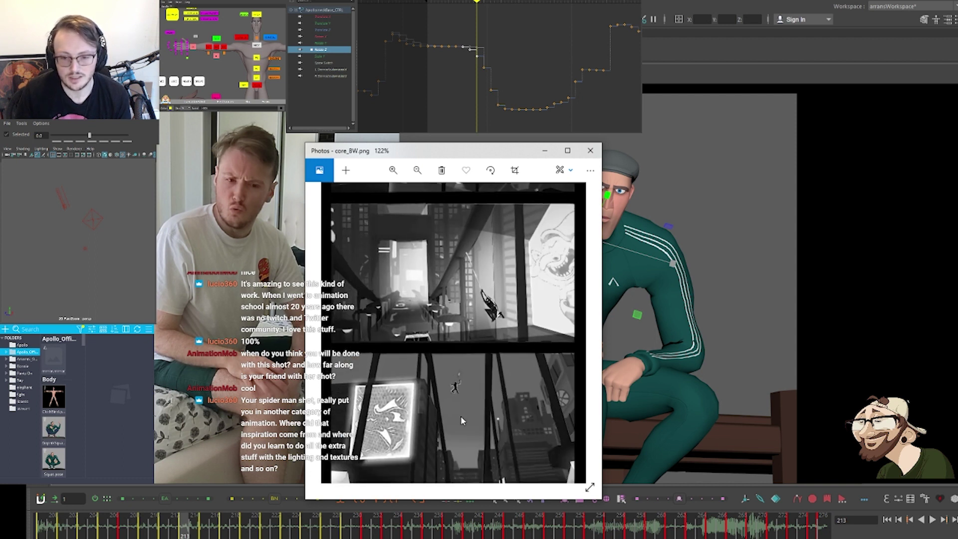
{"action": "scroll", "coordinate": [461, 421], "scroll_direction": "down", "scroll_amount": 10}
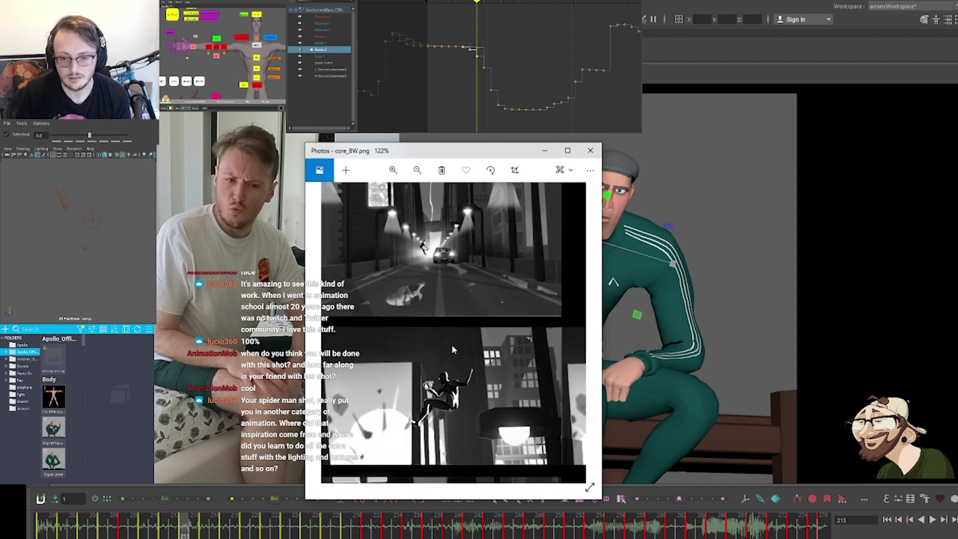
{"action": "scroll", "coordinate": [452, 349], "scroll_direction": "down", "scroll_amount": 3}
{"action": "scroll", "coordinate": [468, 339], "scroll_direction": "left", "scroll_amount": 2}
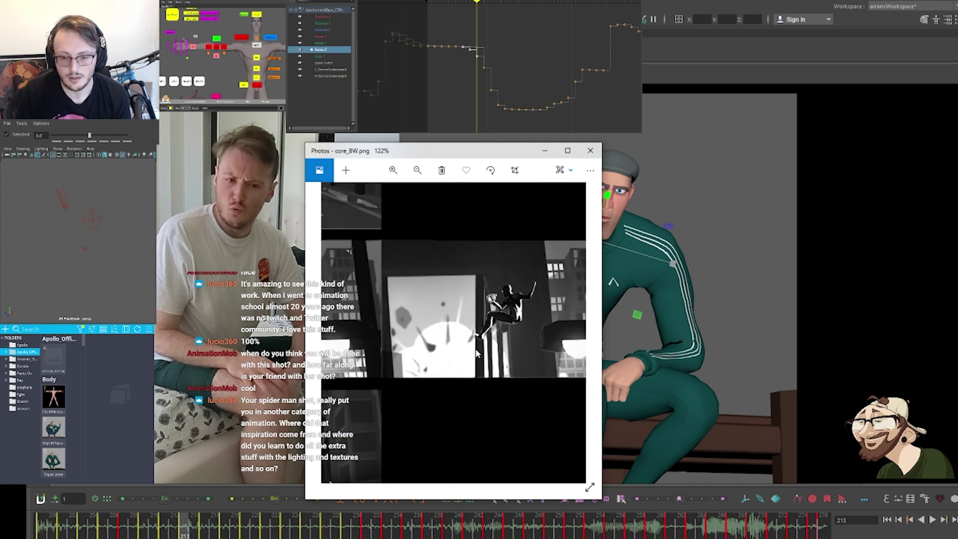
{"action": "scroll", "coordinate": [476, 353], "scroll_direction": "down", "scroll_amount": 10}
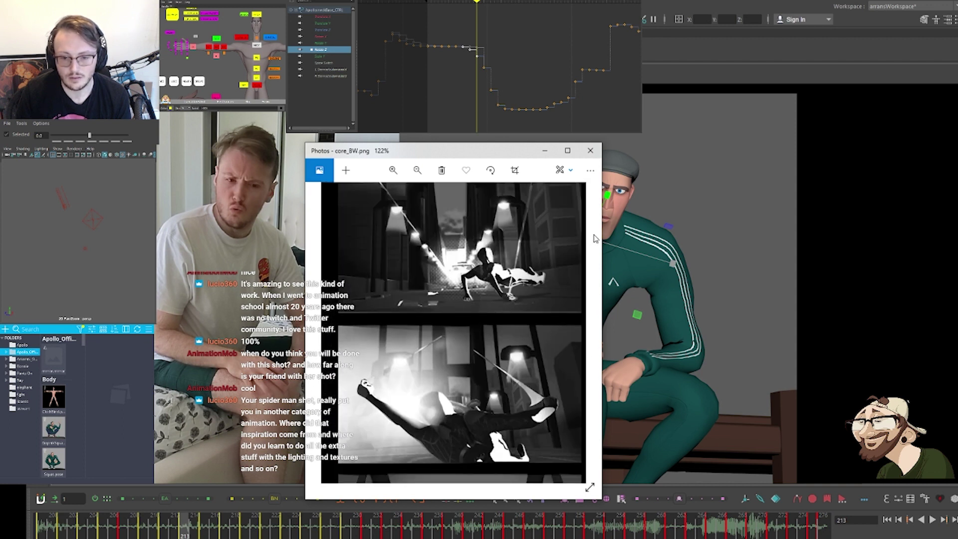
{"action": "scroll", "coordinate": [595, 238], "scroll_direction": "down", "scroll_amount": 5}
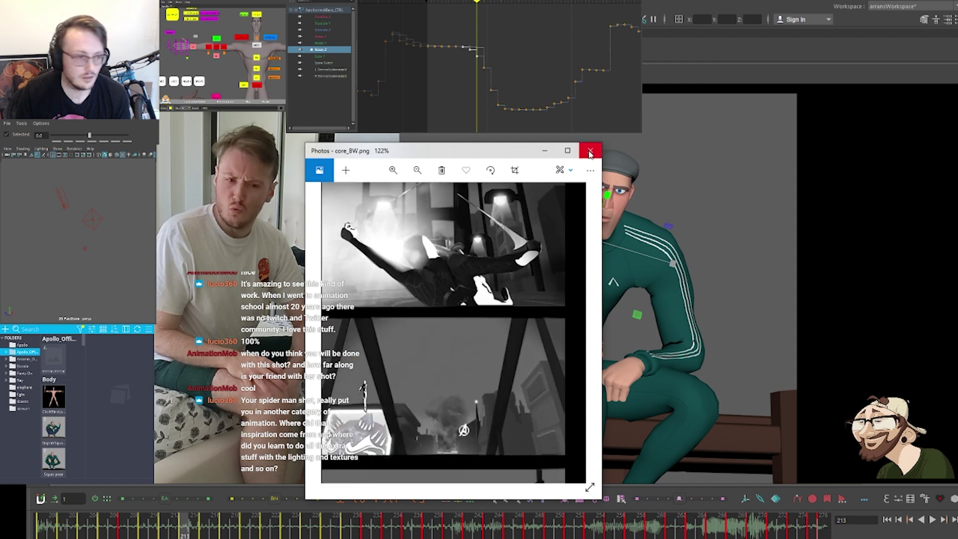
{"action": "left_click", "coordinate": [591, 151]}
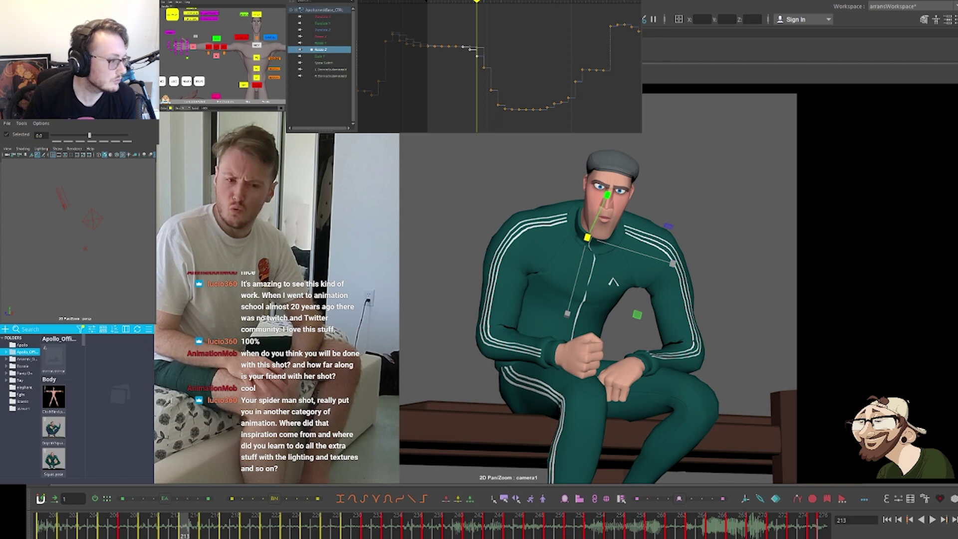
Enlarge the opening neon swing frames of finalcolour.jpg to 122%
{"action": "left_click", "coordinate": [393, 170]}
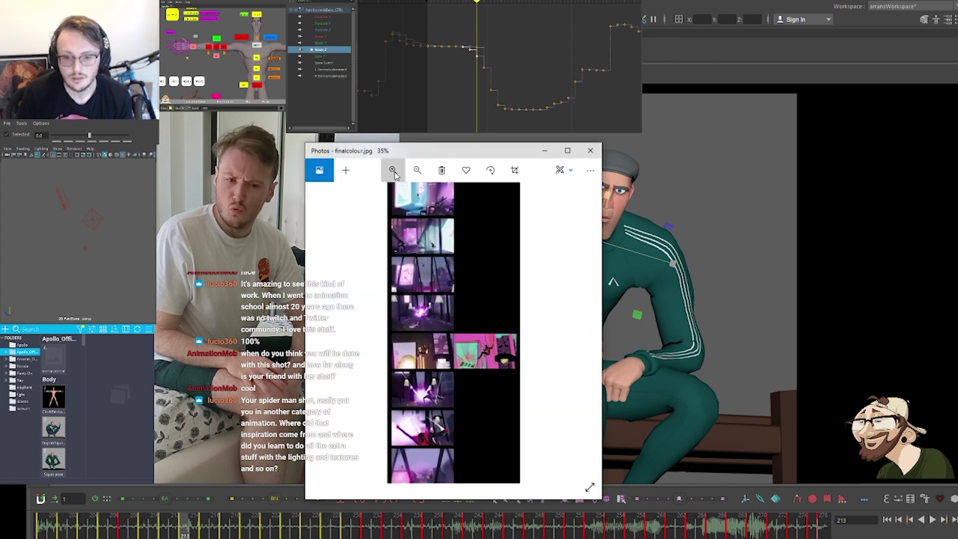
{"action": "left_click", "coordinate": [395, 172]}
{"action": "left_click", "coordinate": [394, 172]}
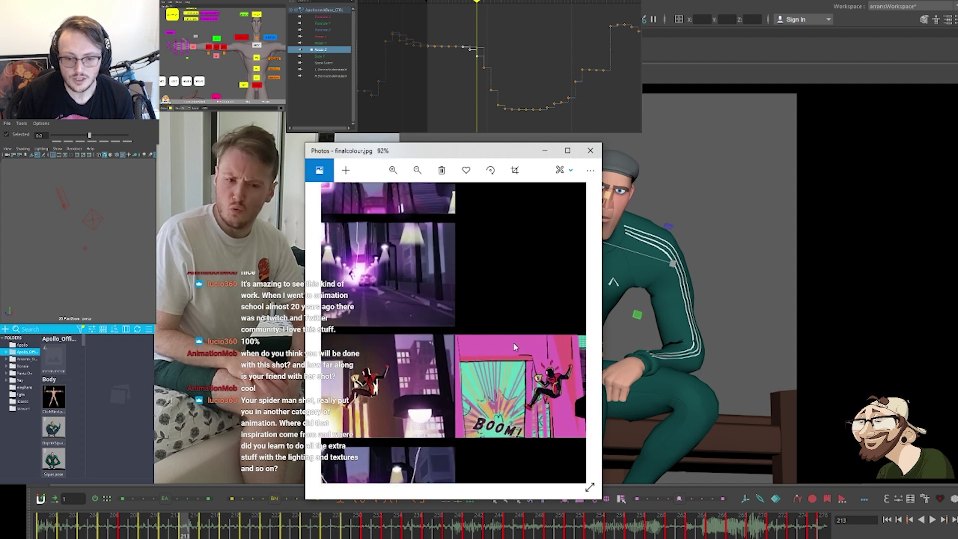
{"action": "left_click_drag", "start_coordinate": [514, 343], "coordinate": [562, 468]}
{"action": "left_click_drag", "start_coordinate": [483, 335], "coordinate": [499, 472]}
{"action": "left_click_drag", "start_coordinate": [497, 365], "coordinate": [485, 435]}
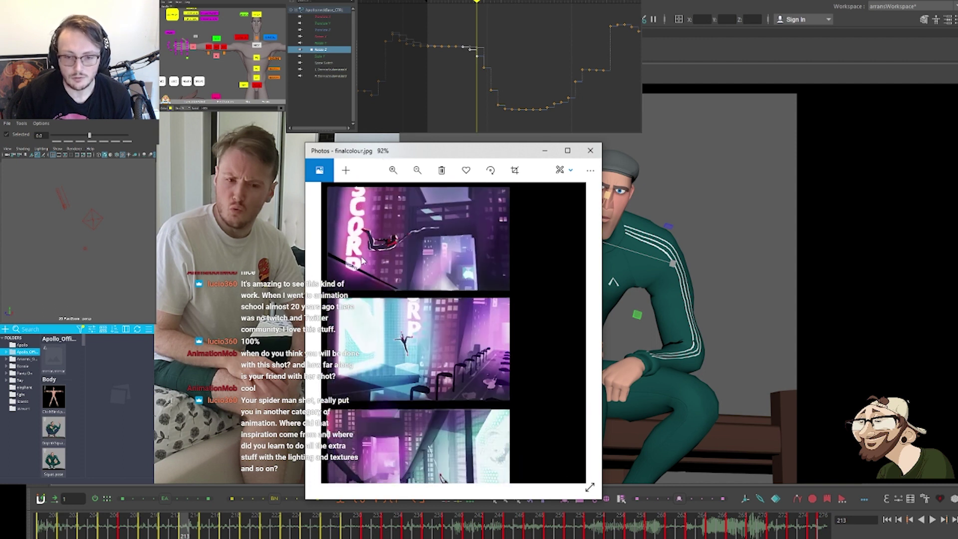
{"action": "left_click", "coordinate": [396, 170]}
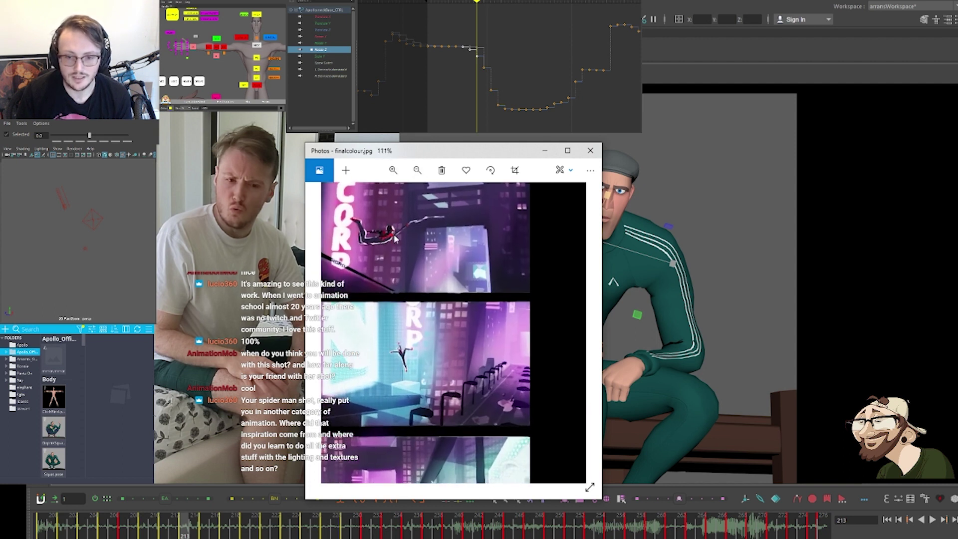
{"action": "left_click", "coordinate": [393, 170]}
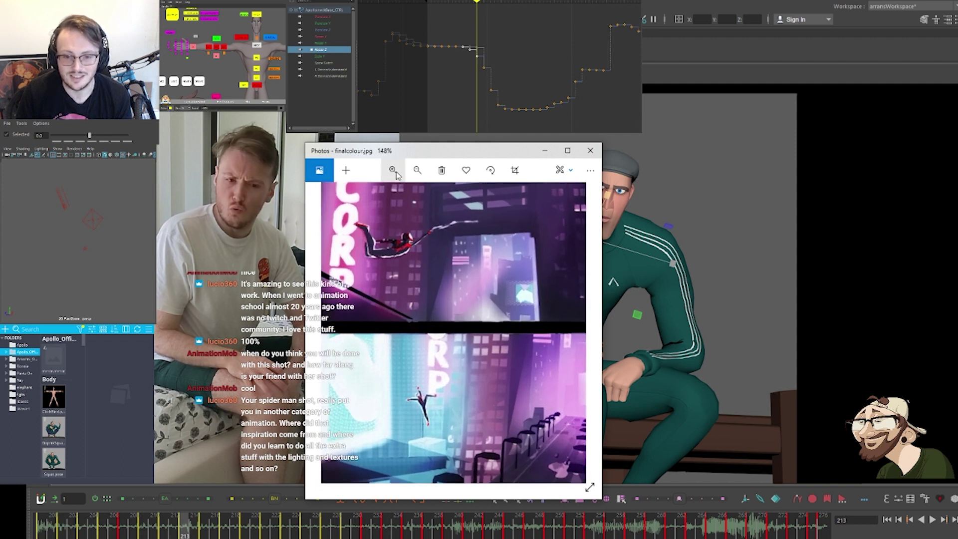
{"action": "left_click", "coordinate": [417, 170]}
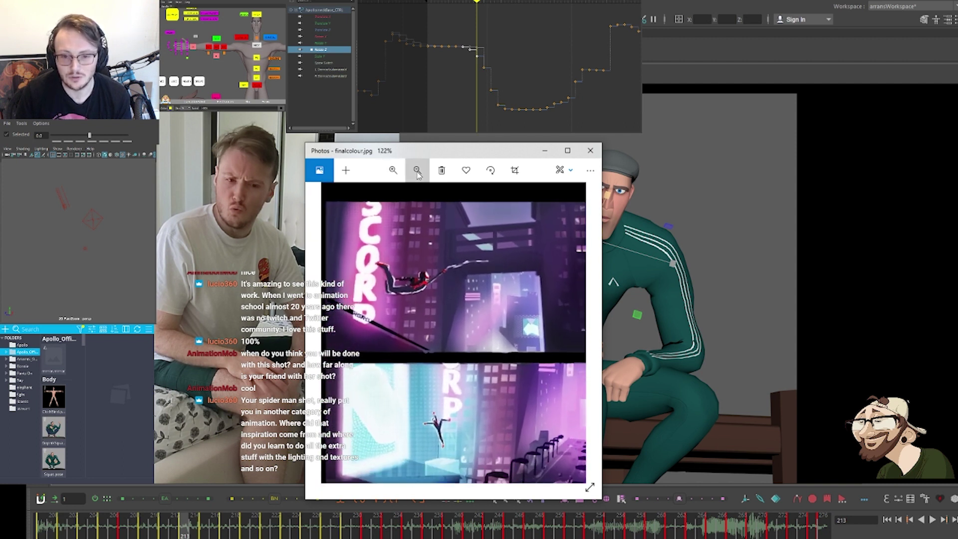
Examine the final-colour frames from the opening swing to the street explosion and the comic-style BOOM! panel
{"action": "scroll", "coordinate": [475, 357], "scroll_direction": "down", "scroll_amount": 3}
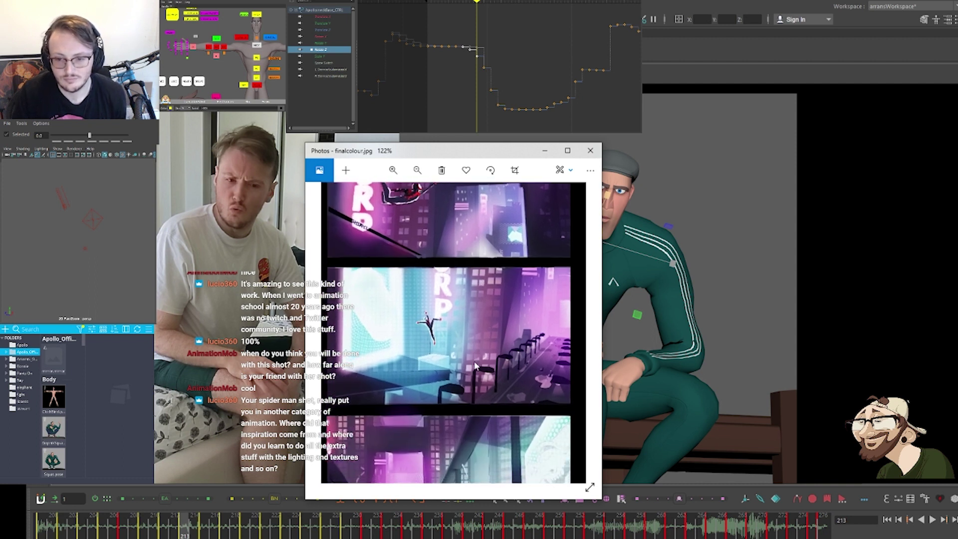
{"action": "scroll", "coordinate": [474, 361], "scroll_direction": "down", "scroll_amount": 3}
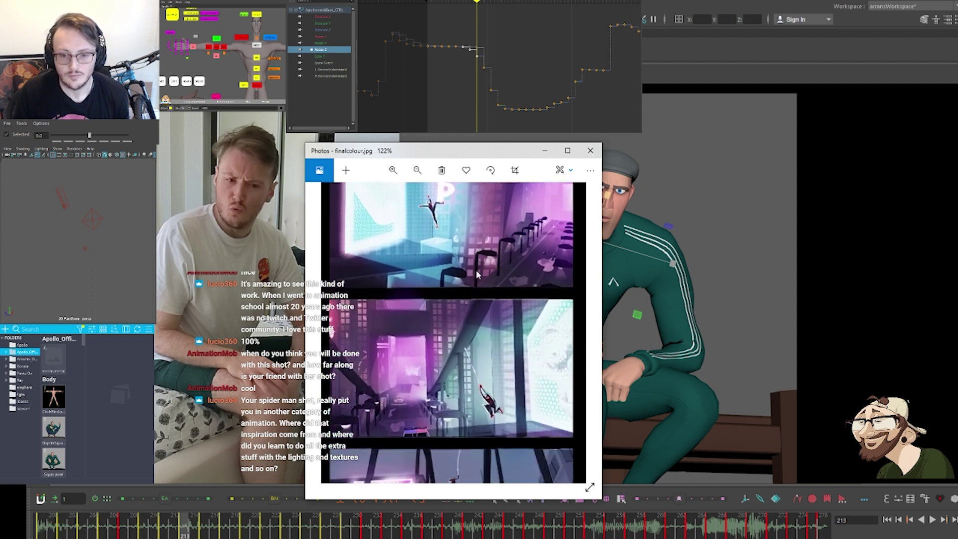
{"action": "scroll", "coordinate": [478, 313], "scroll_direction": "down", "scroll_amount": 3}
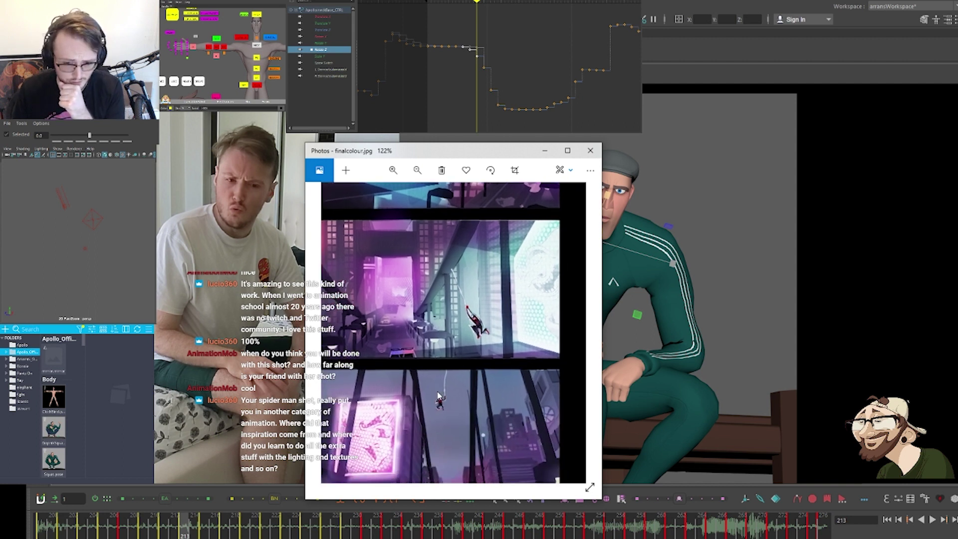
{"action": "scroll", "coordinate": [439, 329], "scroll_direction": "down", "scroll_amount": 3}
{"action": "scroll", "coordinate": [438, 335], "scroll_direction": "down", "scroll_amount": 6}
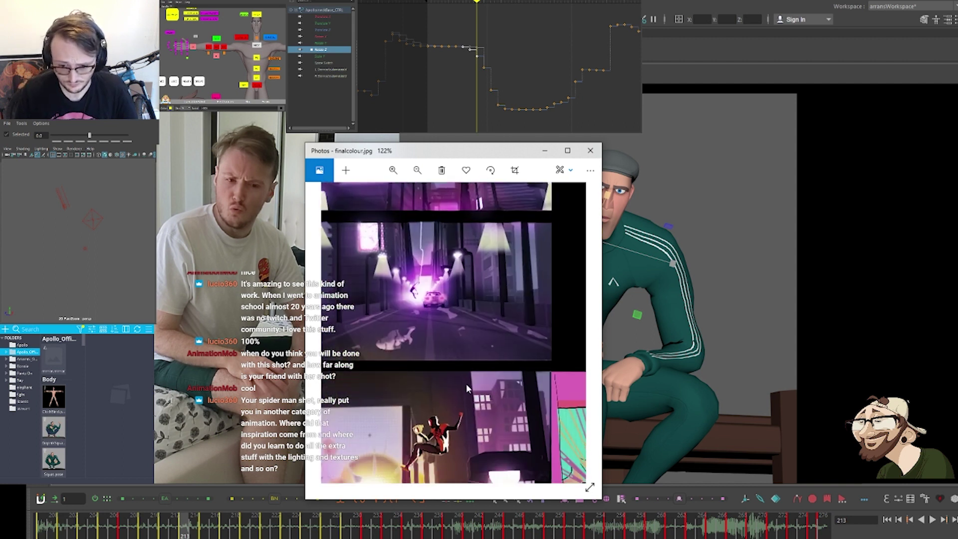
{"action": "scroll", "coordinate": [472, 377], "scroll_direction": "up", "scroll_amount": 1, "text": "ctrl"}
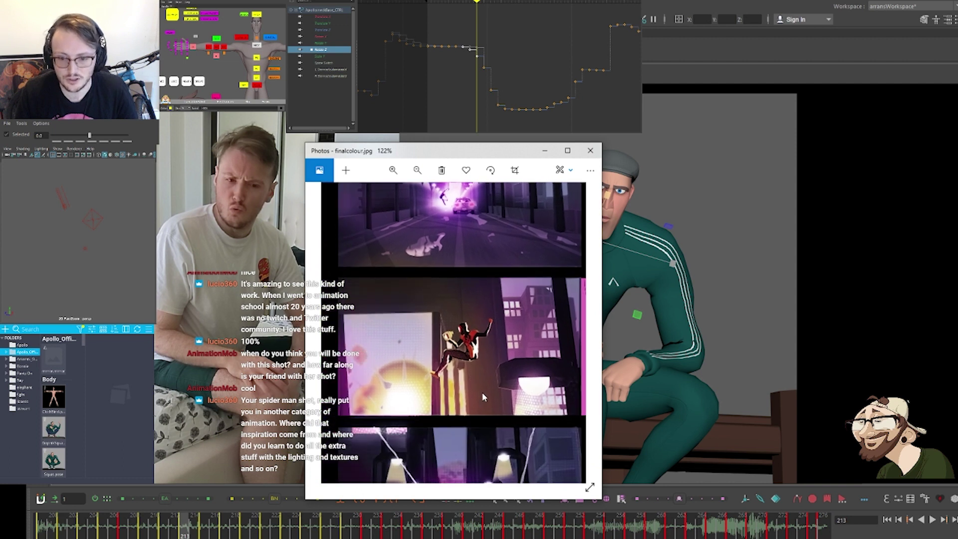
{"action": "left_click_drag", "start_coordinate": [467, 372], "coordinate": [335, 361]}
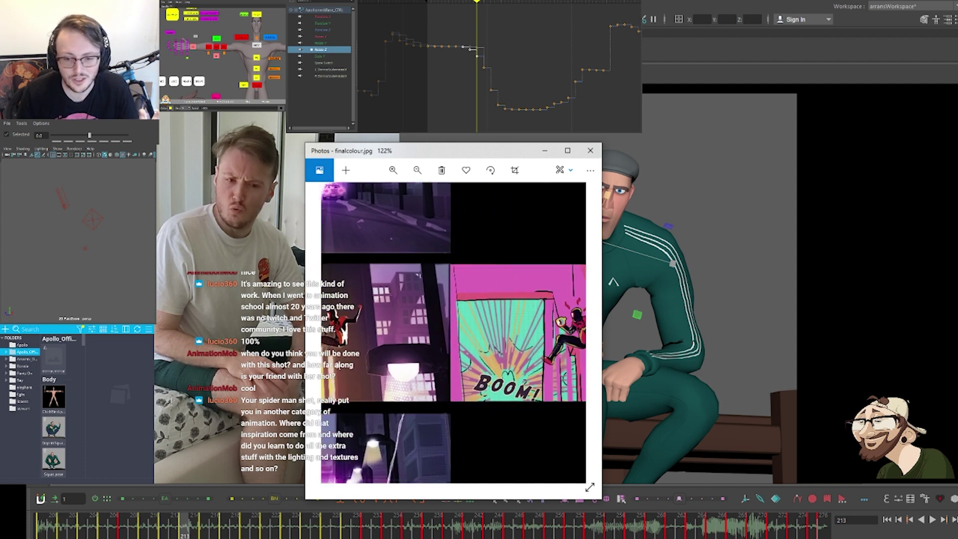
{"action": "left_click_drag", "start_coordinate": [496, 358], "coordinate": [384, 371]}
{"action": "left_click_drag", "start_coordinate": [461, 370], "coordinate": [454, 375]}
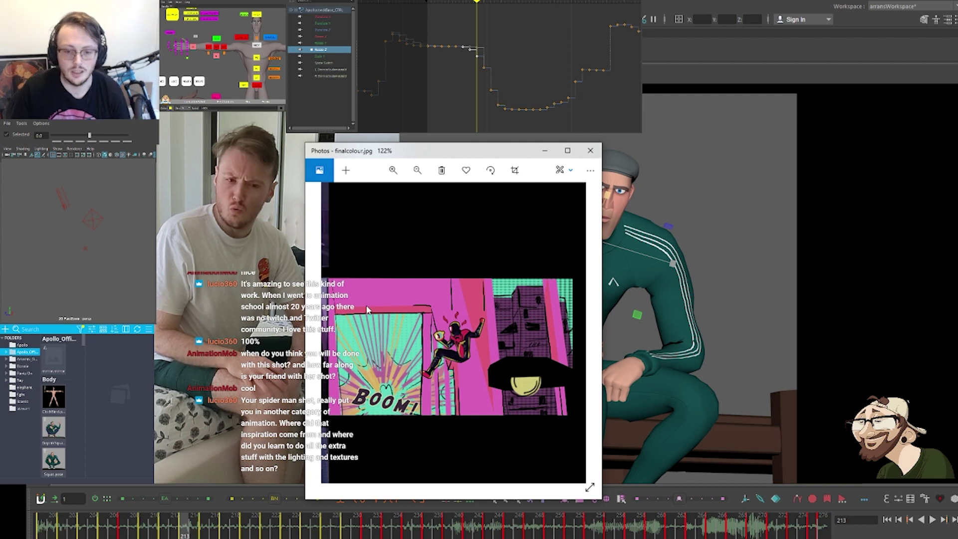
Examine the last final-colour frames through to the skyline with the Avengers logo, and close finalcolour.jpg
{"action": "scroll", "coordinate": [389, 304], "scroll_direction": "down", "scroll_amount": 6}
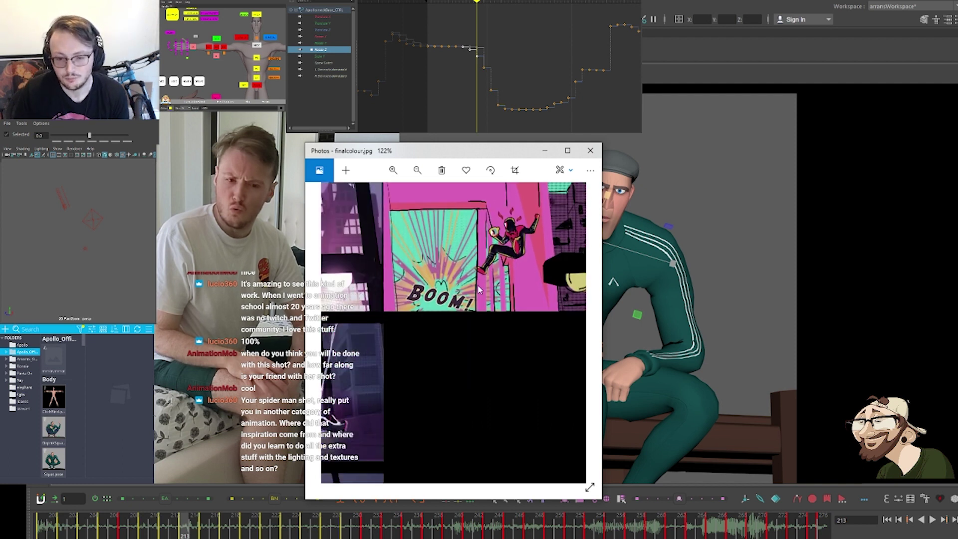
{"action": "scroll", "coordinate": [491, 273], "scroll_direction": "down", "scroll_amount": 6}
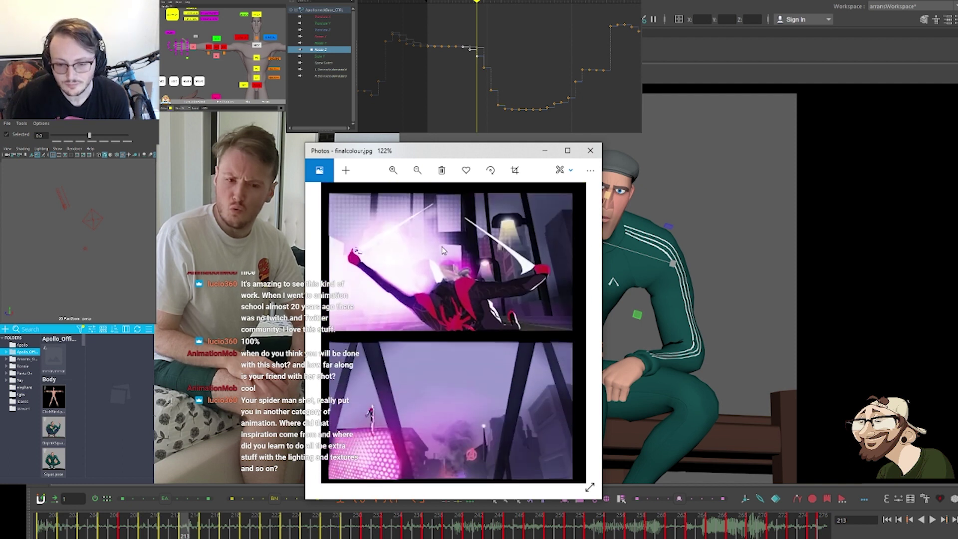
{"action": "left_click_drag", "start_coordinate": [474, 380], "coordinate": [466, 283]}
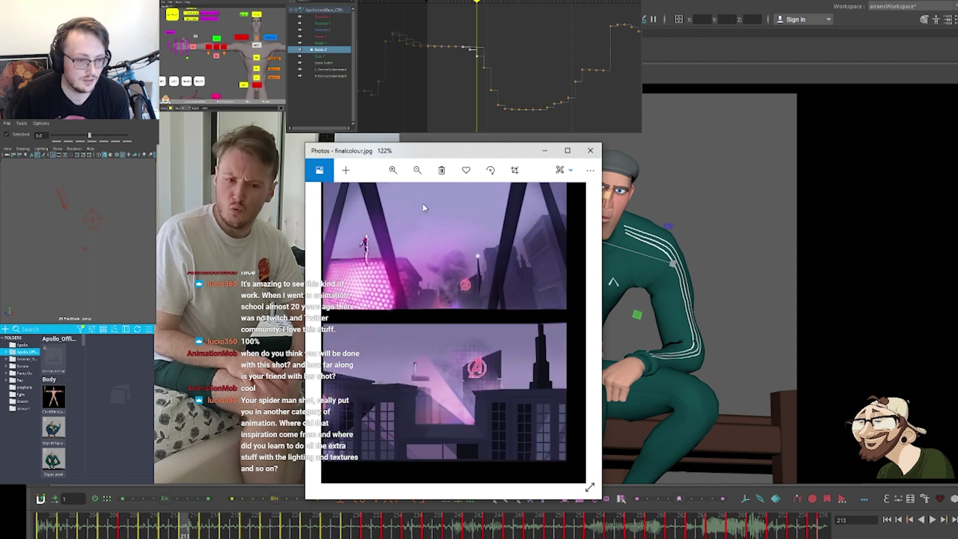
{"action": "left_click", "coordinate": [590, 151]}
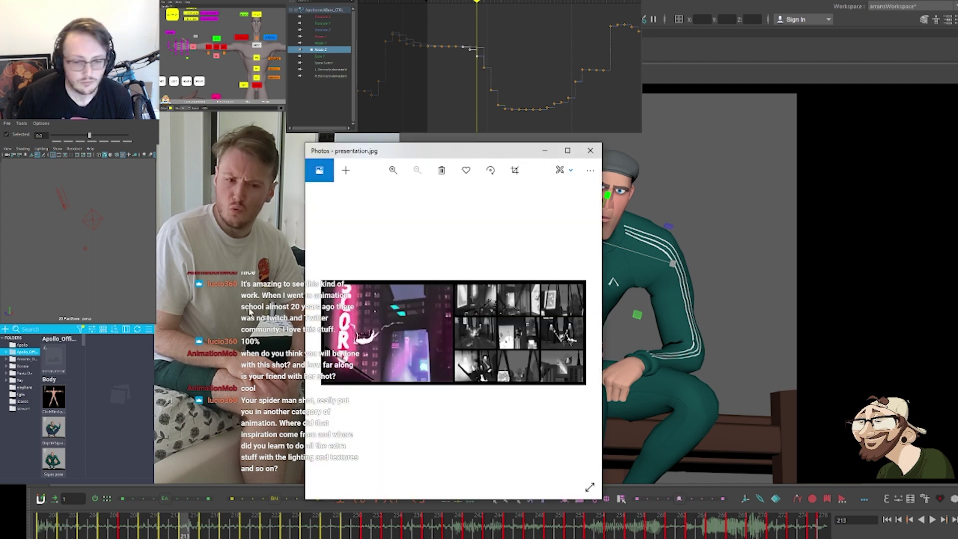
Close presentation.jpg, go from advert1.png to advert2_building.png and enlarge its building windows to 359%
{"action": "left_click", "coordinate": [589, 151]}
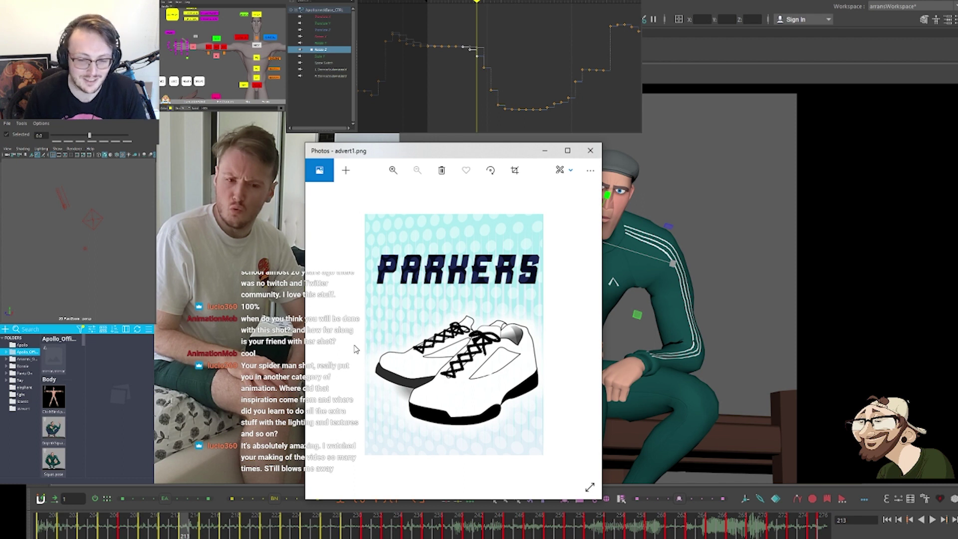
{"action": "key", "text": "Right"}
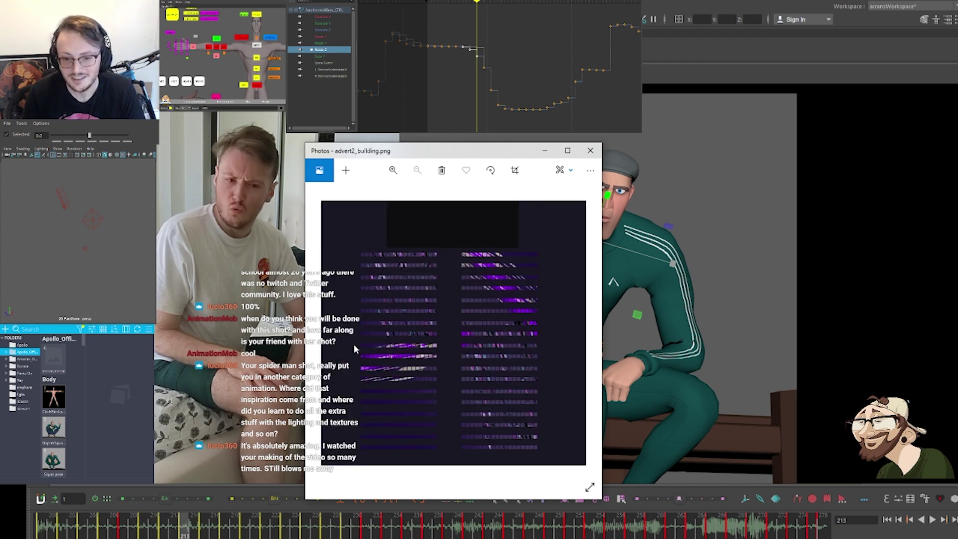
{"action": "scroll", "coordinate": [410, 360], "scroll_direction": "up", "scroll_amount": 2}
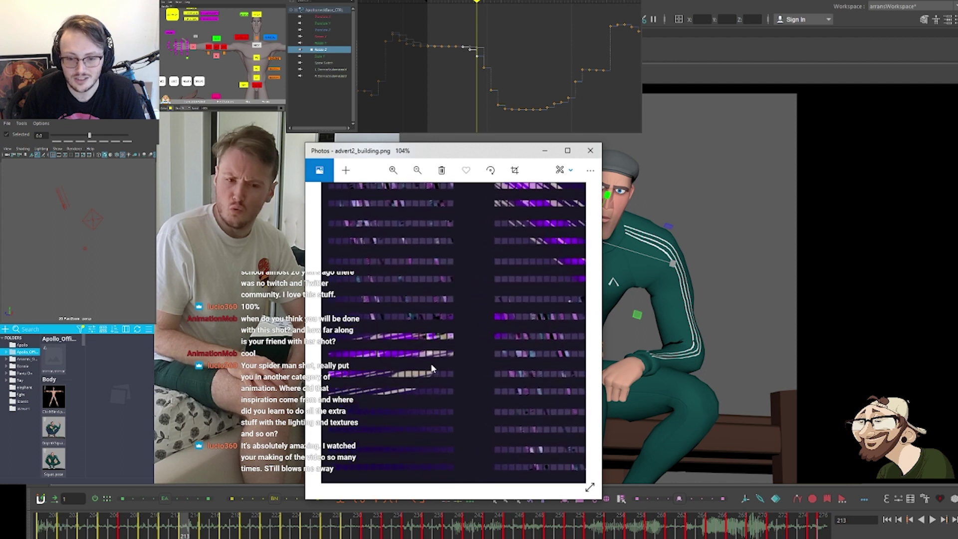
{"action": "scroll", "coordinate": [430, 366], "scroll_direction": "up", "scroll_amount": 3}
{"action": "left_click_drag", "start_coordinate": [381, 343], "coordinate": [474, 428]}
{"action": "scroll", "coordinate": [472, 371], "scroll_direction": "up", "scroll_amount": 5, "text": "ctrl"}
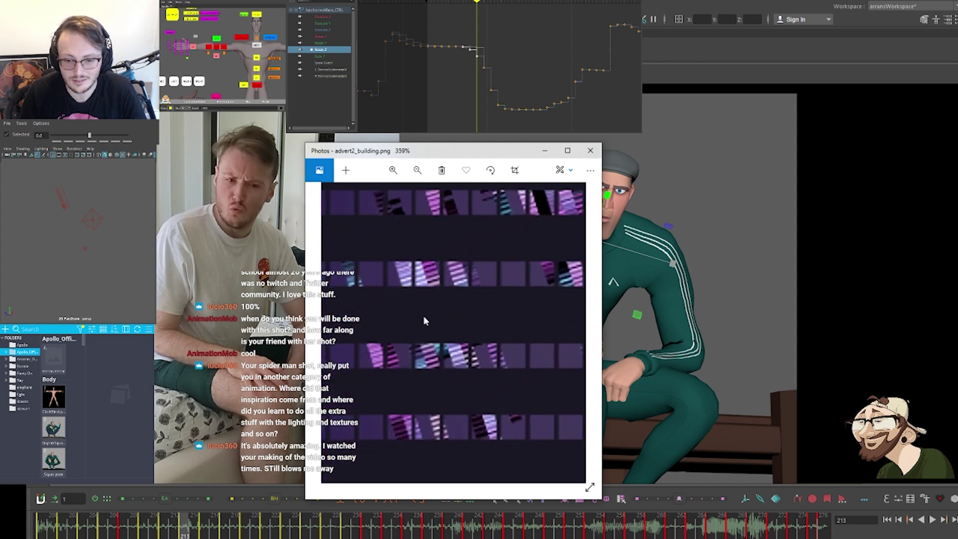
Examine the painted window rows across advert2_building.png, reducing the magnification to 64% for an overview
{"action": "scroll", "coordinate": [418, 316], "scroll_direction": "down", "scroll_amount": 3, "text": "ctrl"}
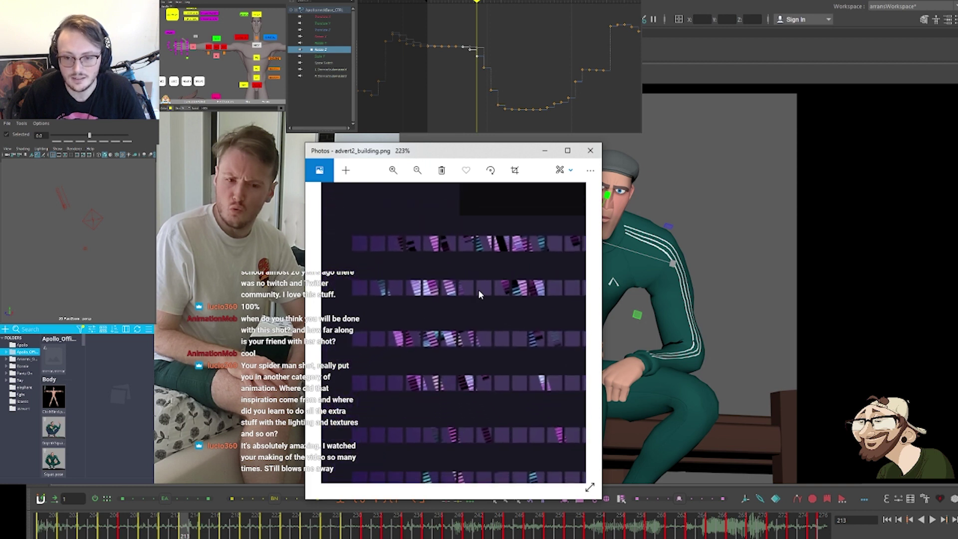
{"action": "left_click_drag", "start_coordinate": [469, 304], "coordinate": [365, 342]}
{"action": "left_click_drag", "start_coordinate": [463, 325], "coordinate": [323, 314]}
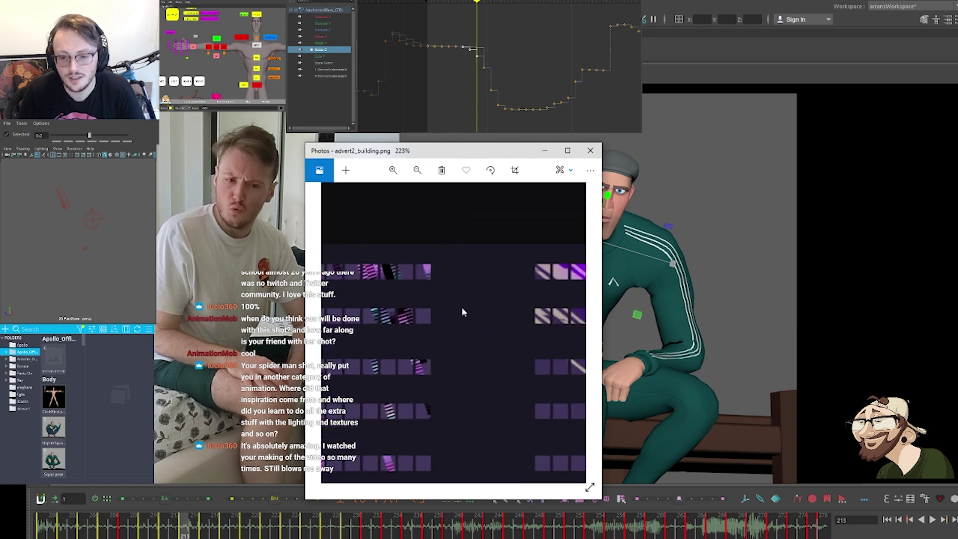
{"action": "left_click_drag", "start_coordinate": [462, 307], "coordinate": [401, 318]}
{"action": "scroll", "coordinate": [430, 340], "scroll_direction": "down", "scroll_amount": 3, "text": "ctrl"}
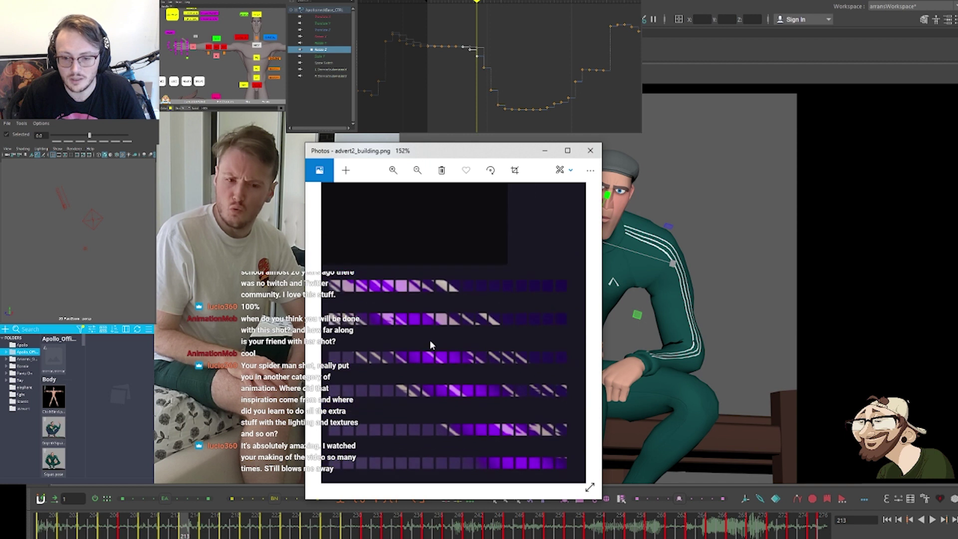
{"action": "scroll", "coordinate": [456, 379], "scroll_direction": "down", "scroll_amount": 3, "text": "ctrl"}
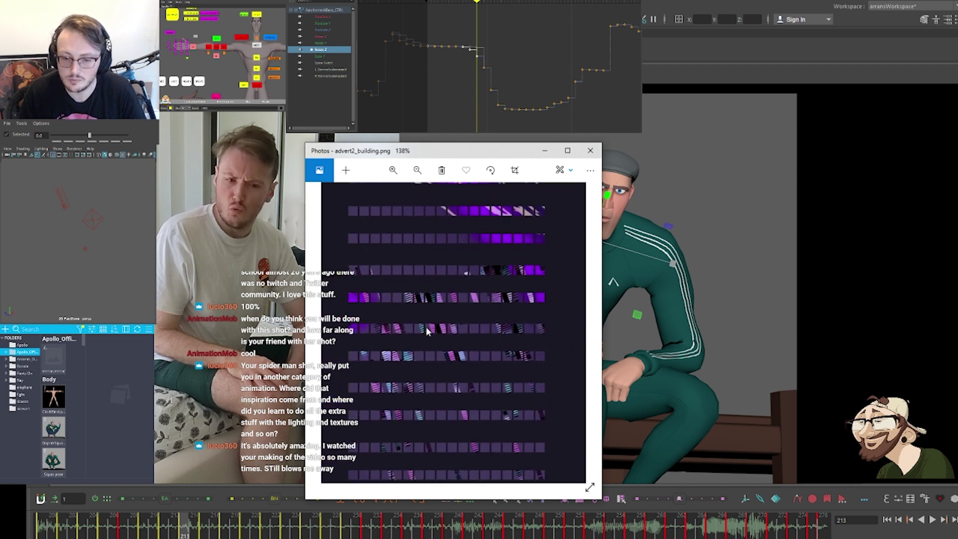
{"action": "scroll", "coordinate": [465, 314], "scroll_direction": "down", "scroll_amount": 3, "text": "ctrl"}
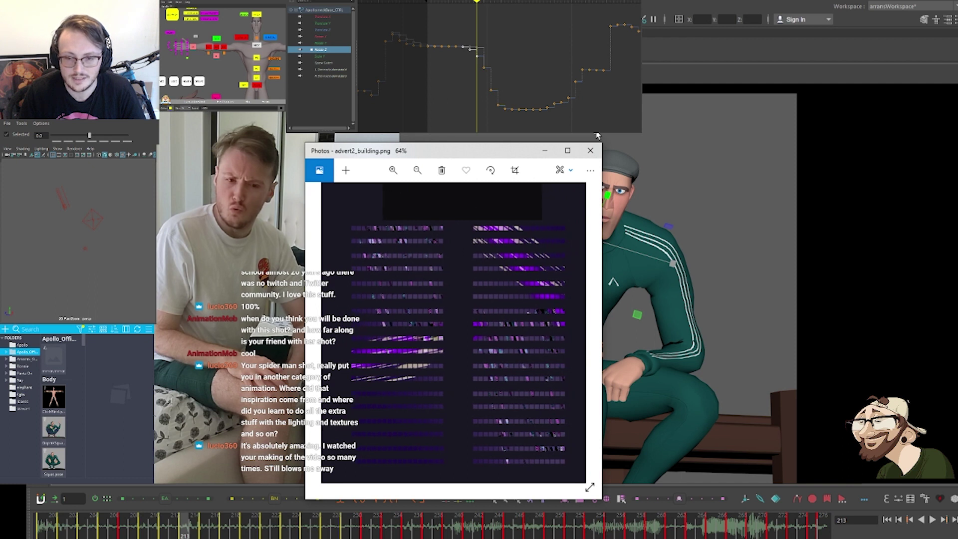
Browse the textures from advert2_building.png past avengers_building.png and avengers_glow_alpha.jpg to back_advert_building.jpg
{"action": "key", "text": "Right"}
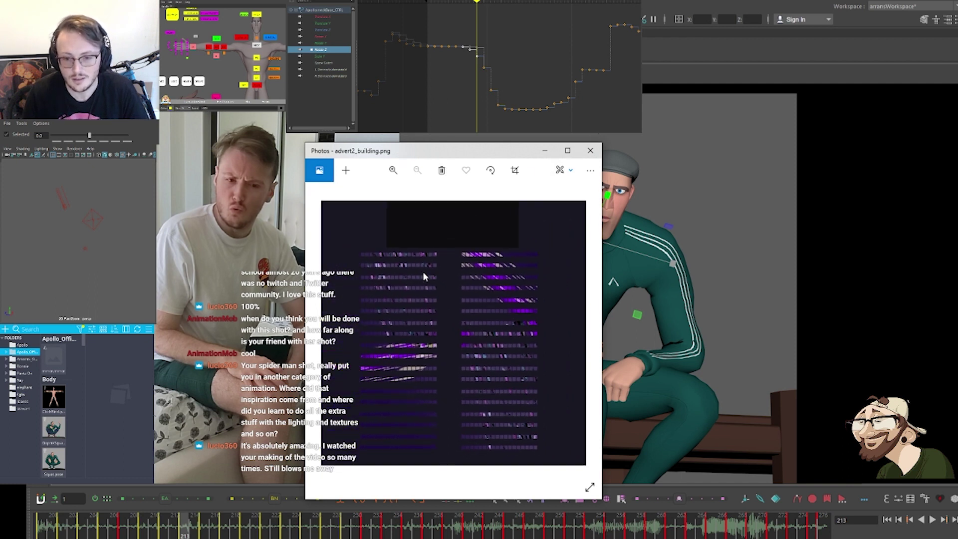
{"action": "key", "text": "Right"}
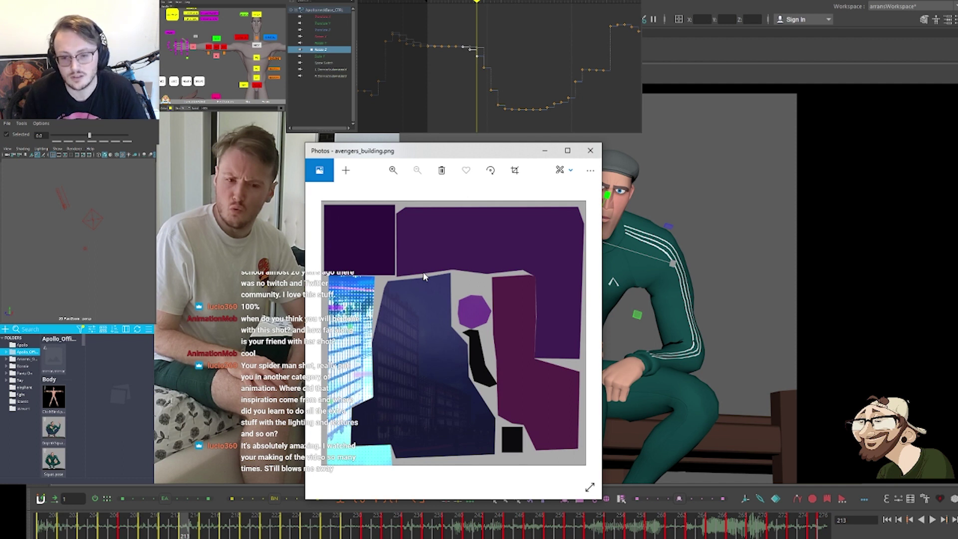
{"action": "key", "text": "Right"}
{"action": "key", "text": "Right"}
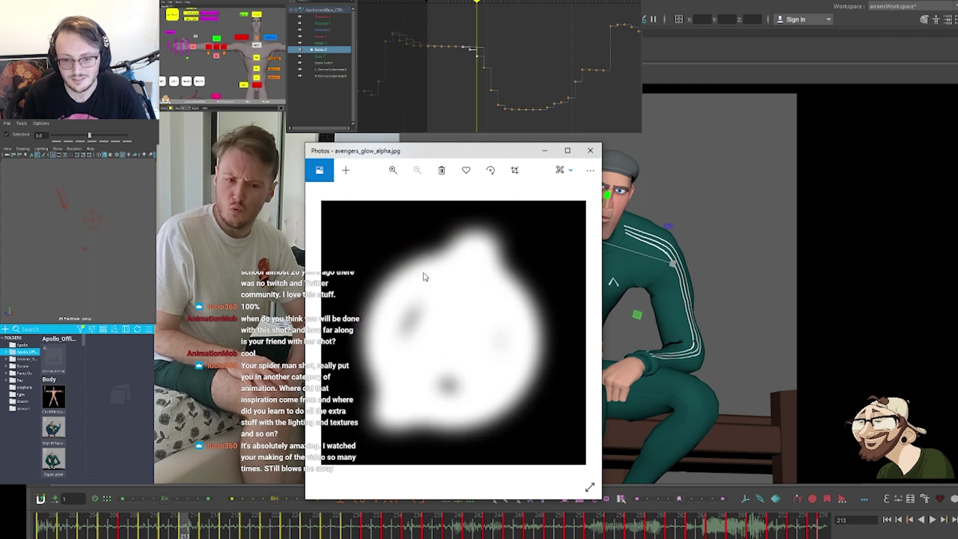
{"action": "key", "text": "Right"}
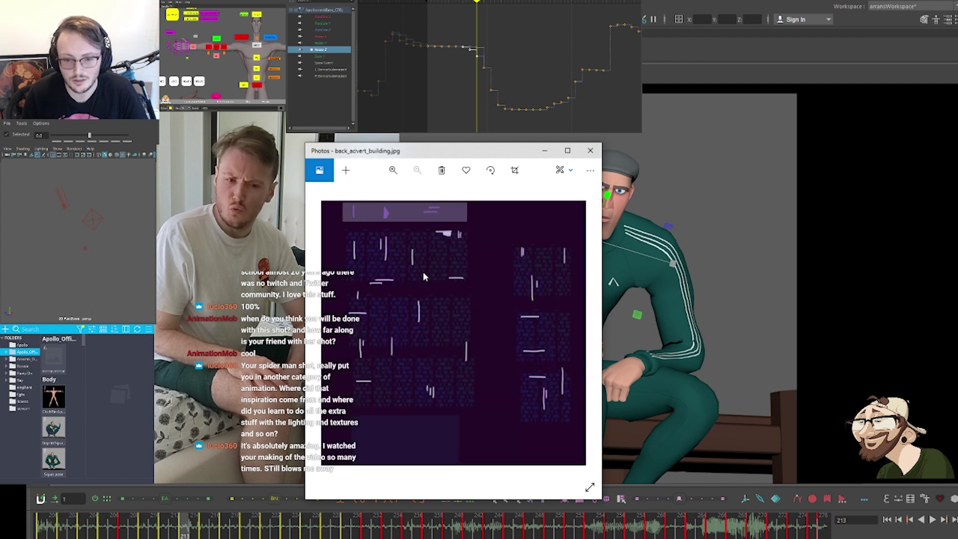
Examine the painted windows and light strokes of back_advert_building.jpg at up to 184%, and return to the full image
{"action": "scroll", "coordinate": [423, 273], "scroll_direction": "up", "scroll_amount": 3}
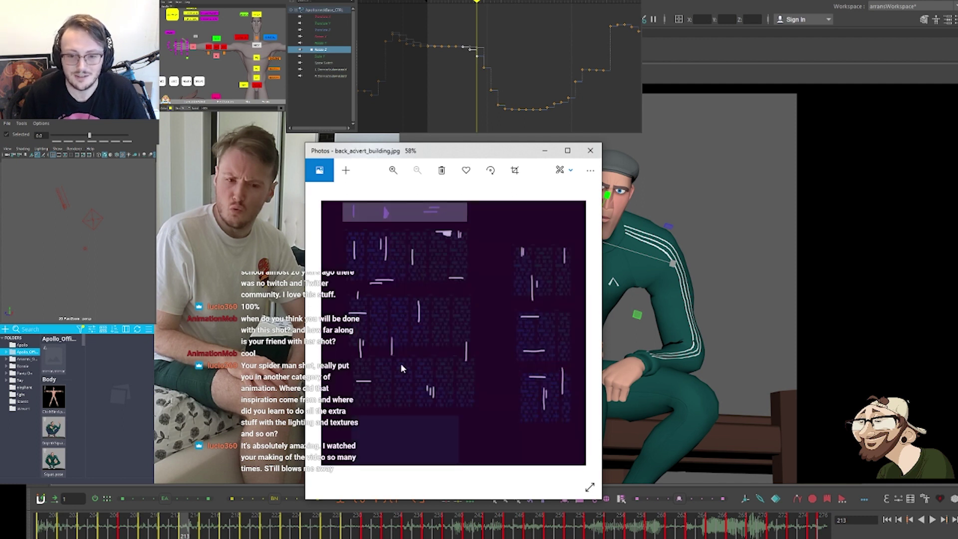
{"action": "scroll", "coordinate": [375, 324], "scroll_direction": "down", "scroll_amount": 2}
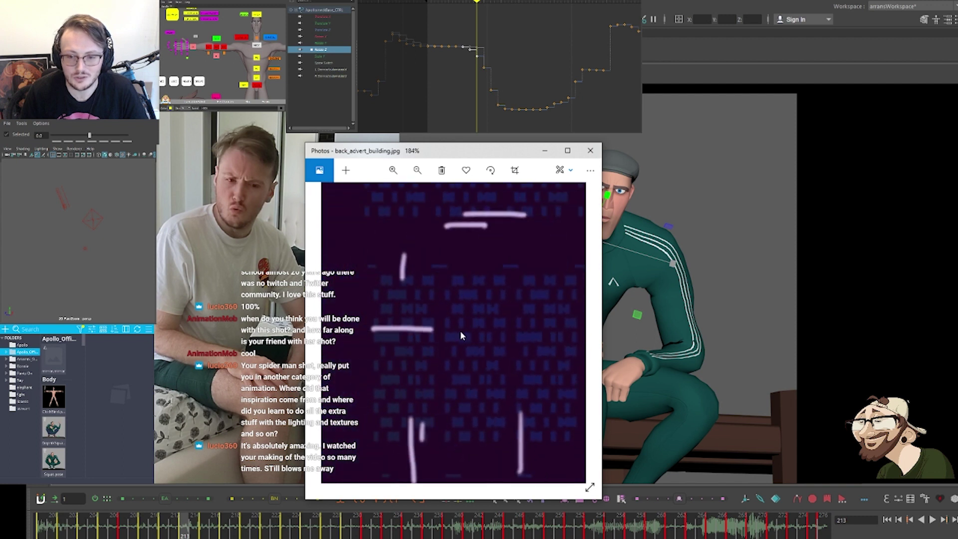
{"action": "scroll", "coordinate": [473, 326], "scroll_direction": "down", "scroll_amount": 2}
{"action": "key", "text": "Right"}
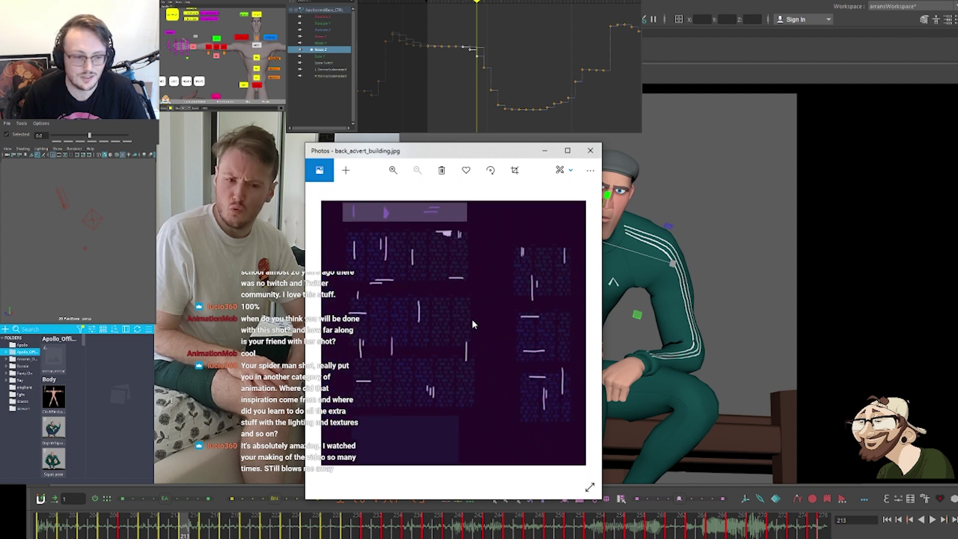
Browse the textures from back_artwork.jpg through the two back_longwindow_building images to bg_city_plane.jpg
{"action": "key", "text": "Right"}
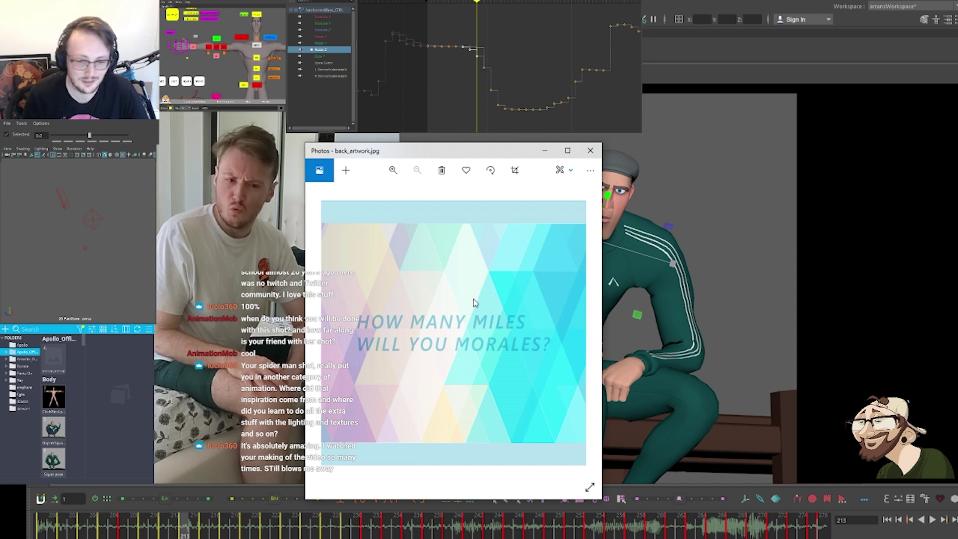
{"action": "key", "text": "Right"}
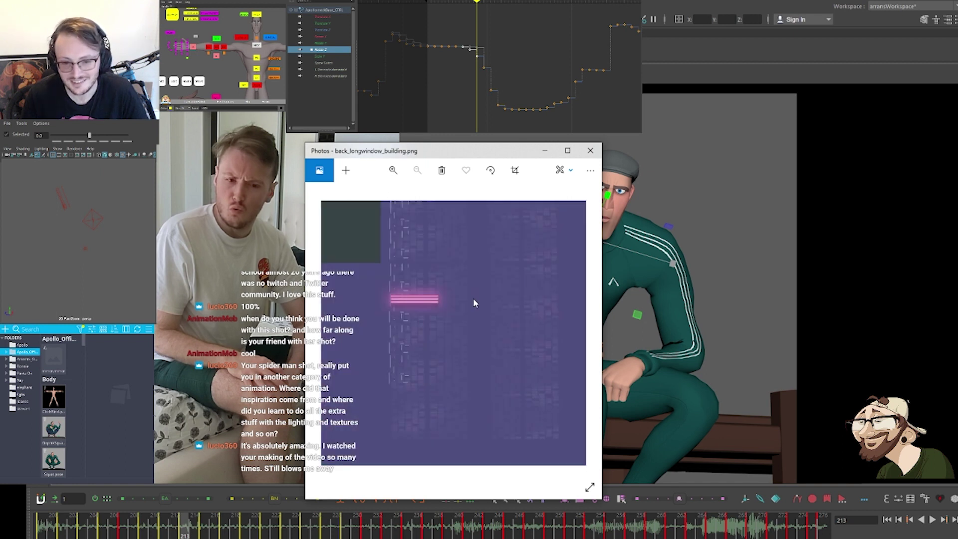
{"action": "key", "text": "Right"}
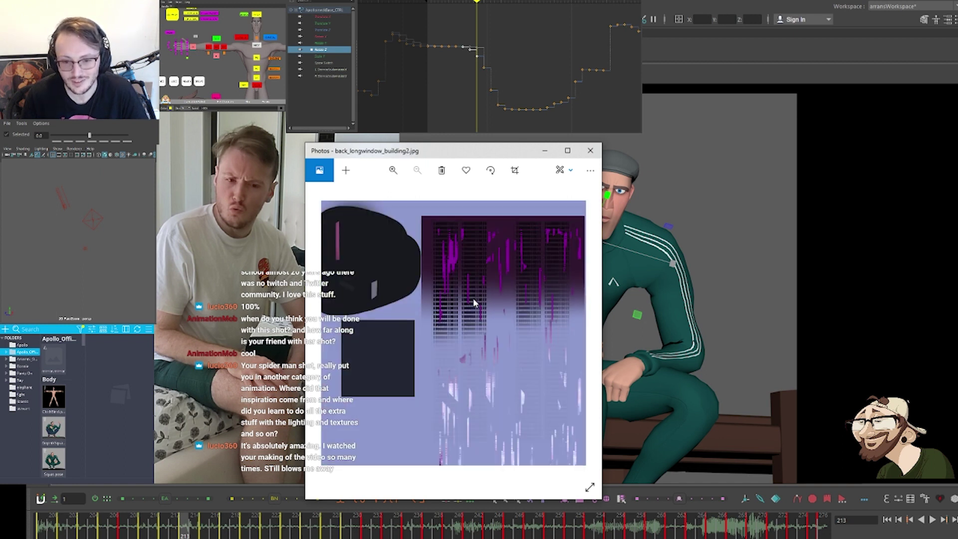
{"action": "key", "text": "Right"}
{"action": "key", "text": "Right"}
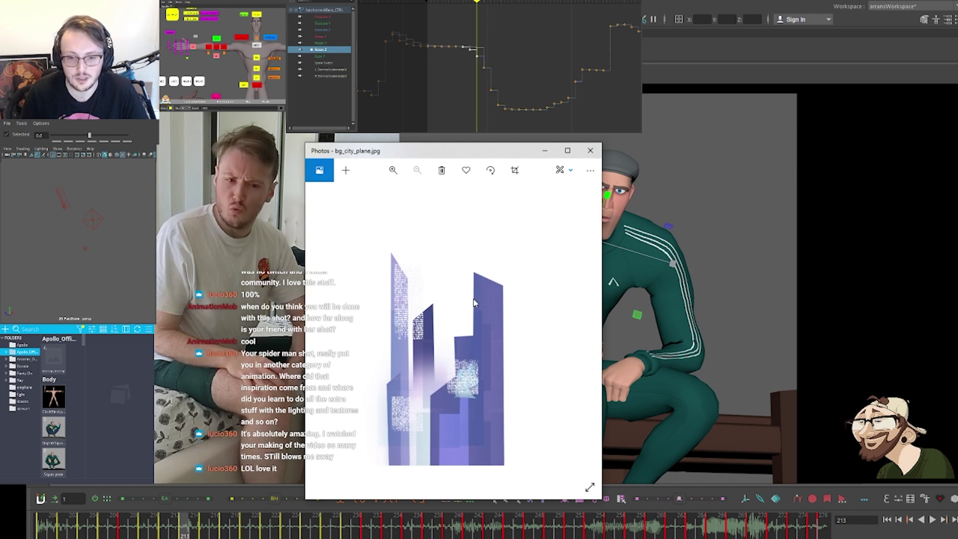
Examine the tower windows and halftone shading of bg_city_plane.jpg at up to 203%, and return to the whole skyline
{"action": "scroll", "coordinate": [445, 335], "scroll_direction": "up", "scroll_amount": 5}
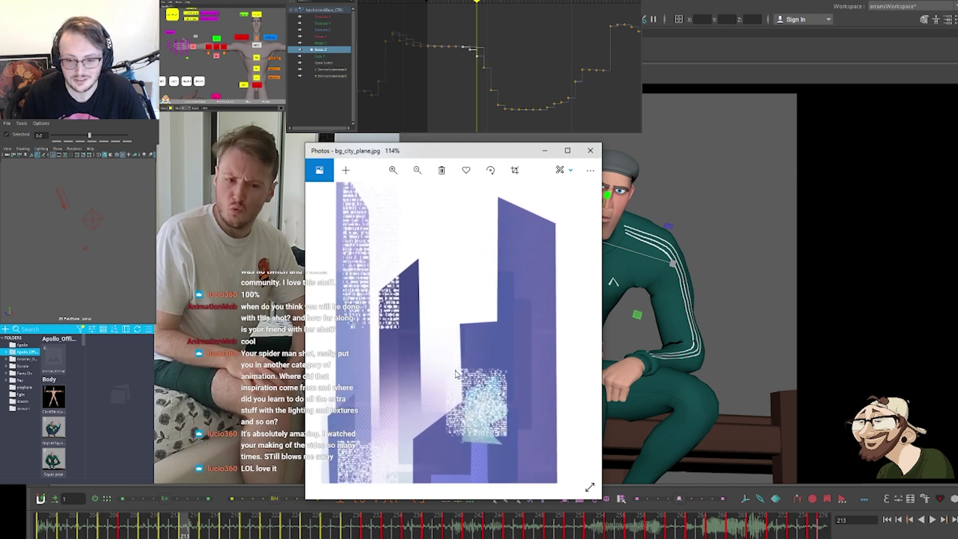
{"action": "scroll", "coordinate": [455, 371], "scroll_direction": "up", "scroll_amount": 1}
{"action": "left_click_drag", "start_coordinate": [484, 403], "coordinate": [461, 308]}
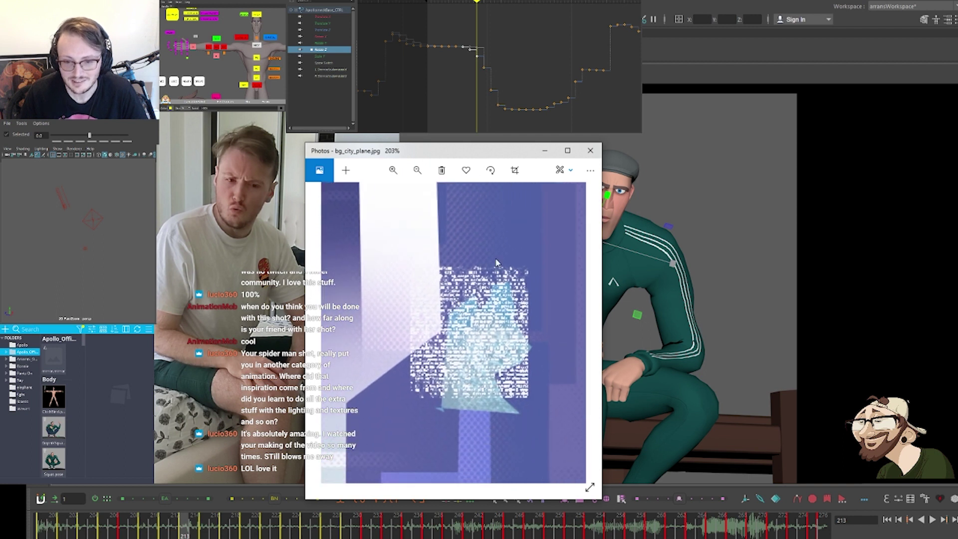
{"action": "scroll", "coordinate": [452, 314], "scroll_direction": "down", "scroll_amount": 4}
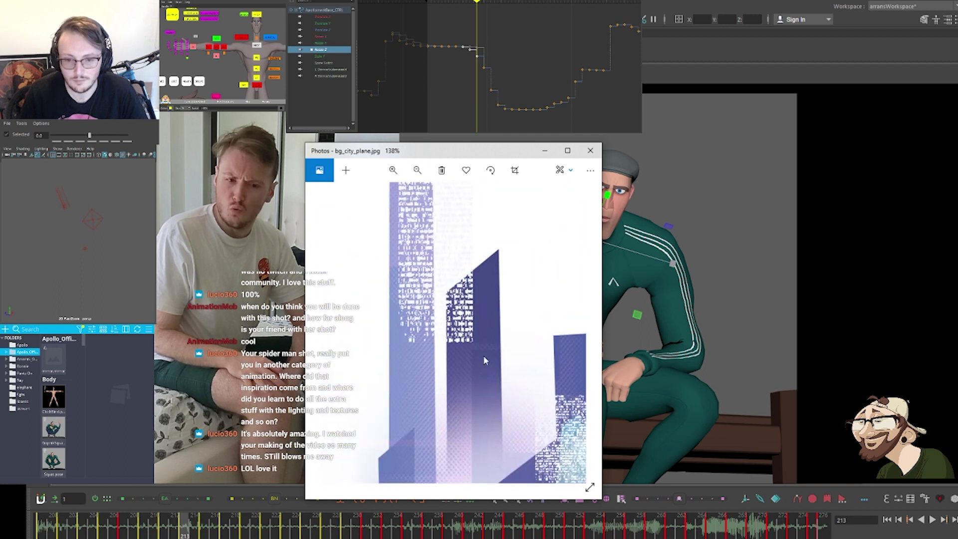
{"action": "scroll", "coordinate": [460, 327], "scroll_direction": "down", "scroll_amount": 4}
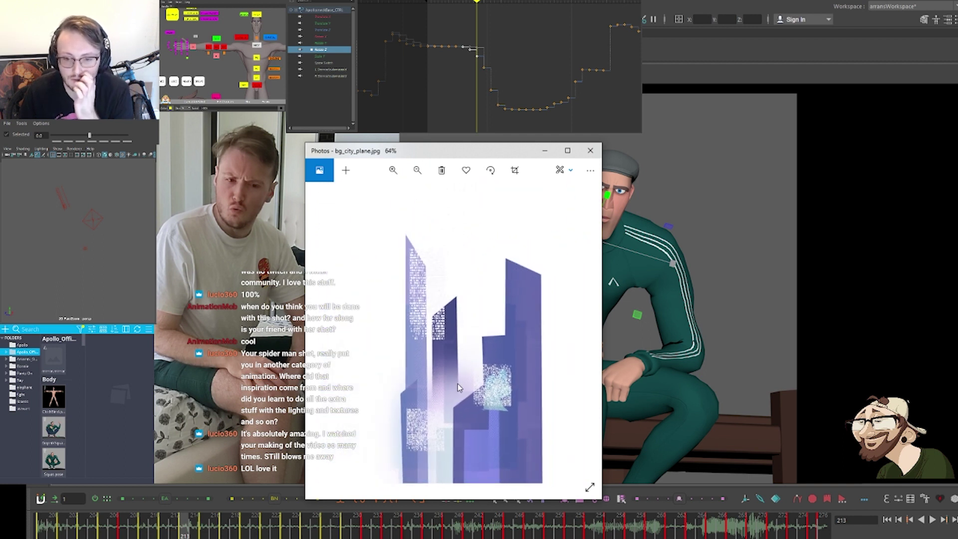
{"action": "scroll", "coordinate": [457, 393], "scroll_direction": "down", "scroll_amount": 1}
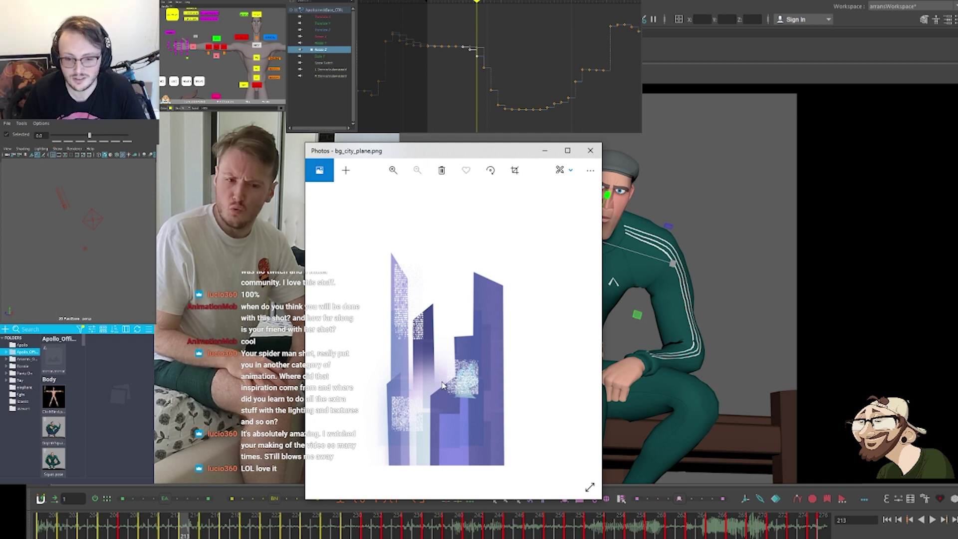
Browse from bg_city_plane.png past bg_city_plane_alpha.png to the halftone dot texture dot1.jpg
{"action": "key", "text": "Right"}
{"action": "key", "text": "Right"}
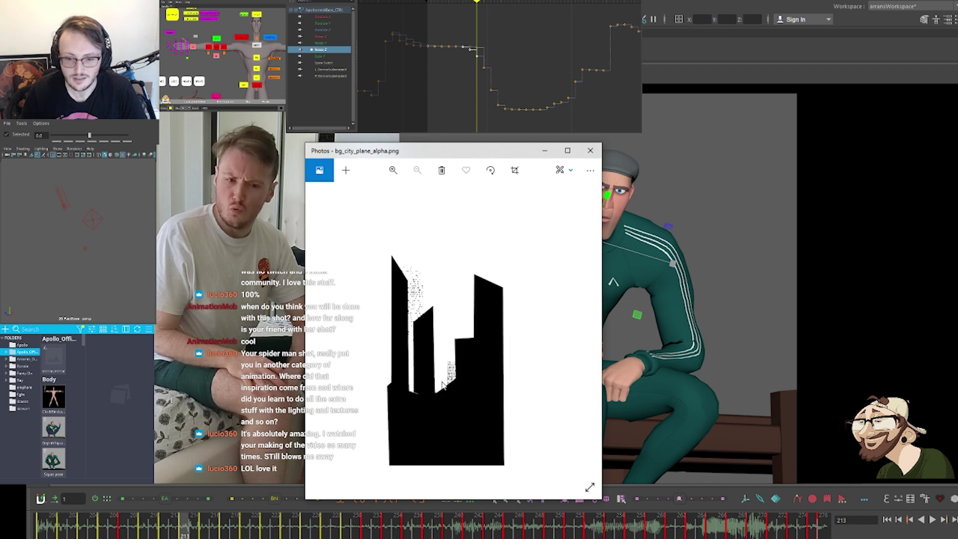
{"action": "key", "text": "Right"}
{"action": "key", "text": "Right"}
{"action": "key", "text": "Right"}
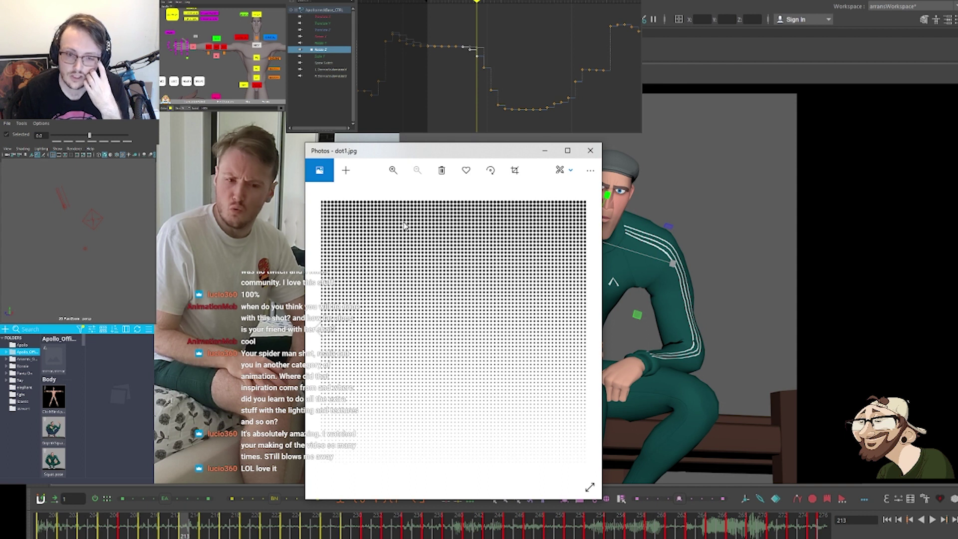
Look through the halftone dot textures and their alpha versions from dot1.jpg to dot4_alpha.jpg
{"action": "key", "text": "Right"}
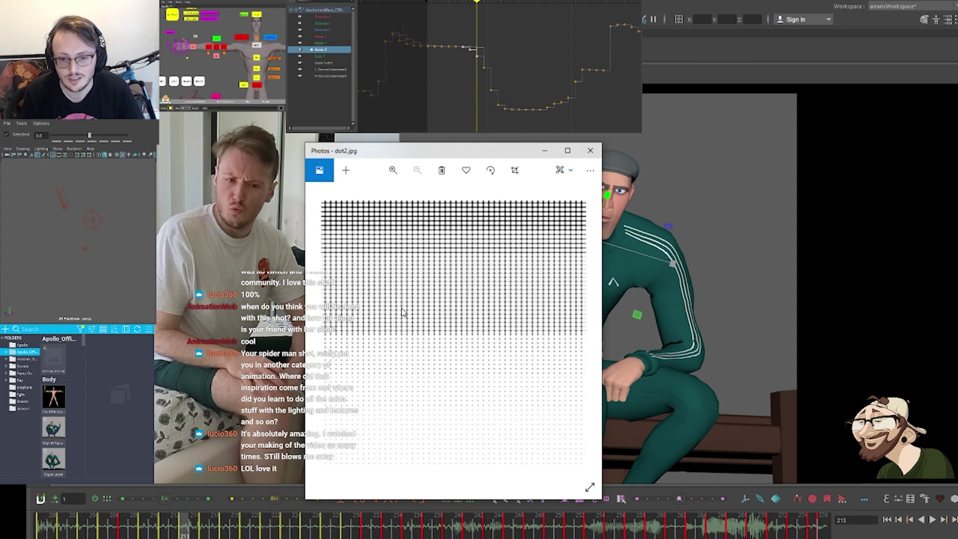
{"action": "key", "text": "Right"}
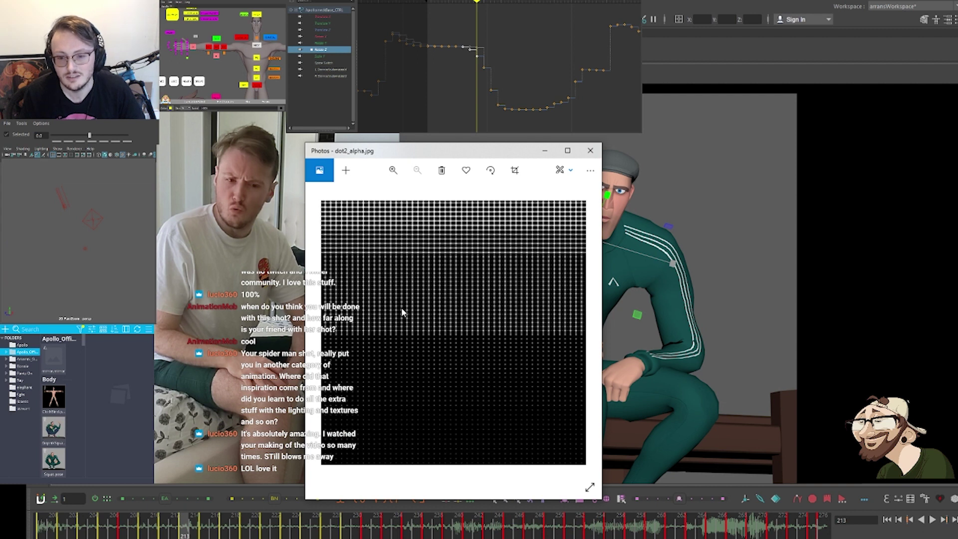
{"action": "key", "text": "Right"}
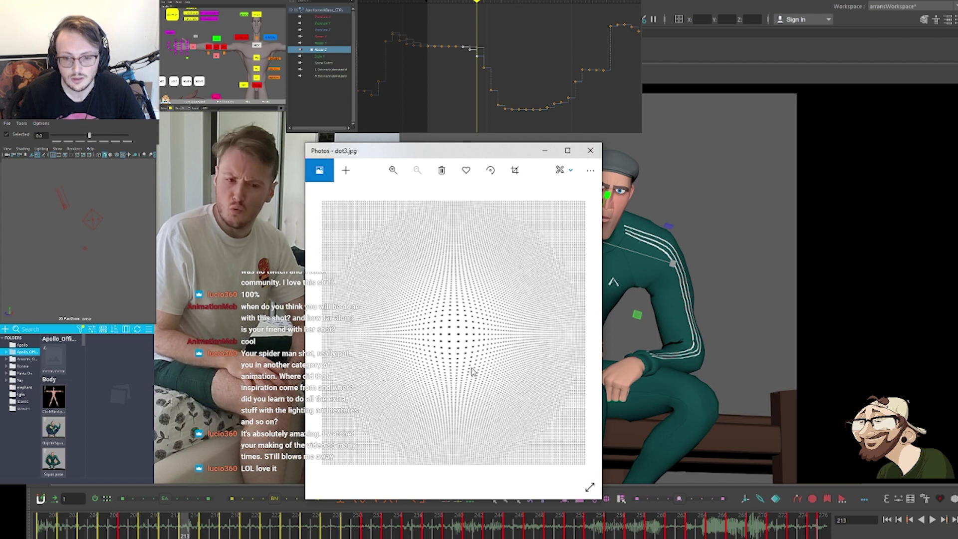
{"action": "key", "text": "Right"}
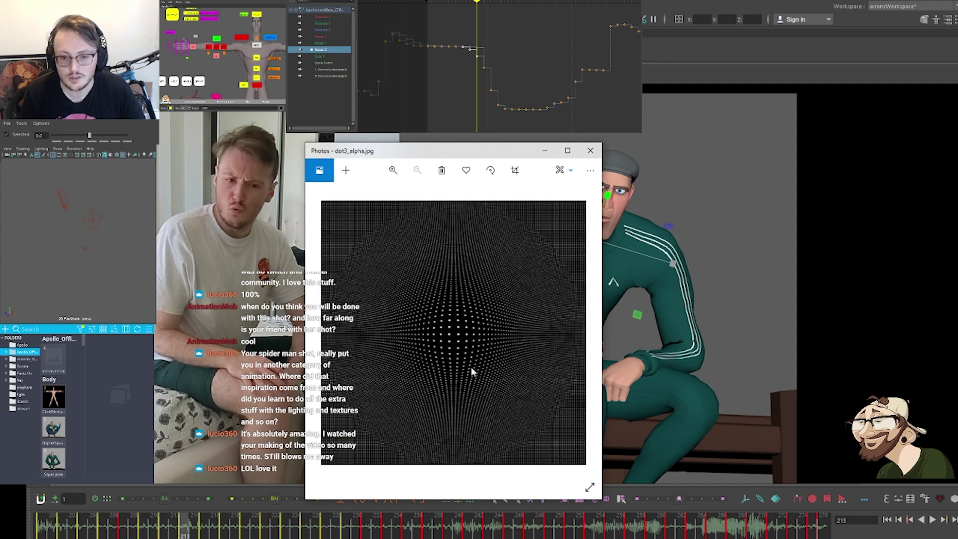
{"action": "key", "text": "Right"}
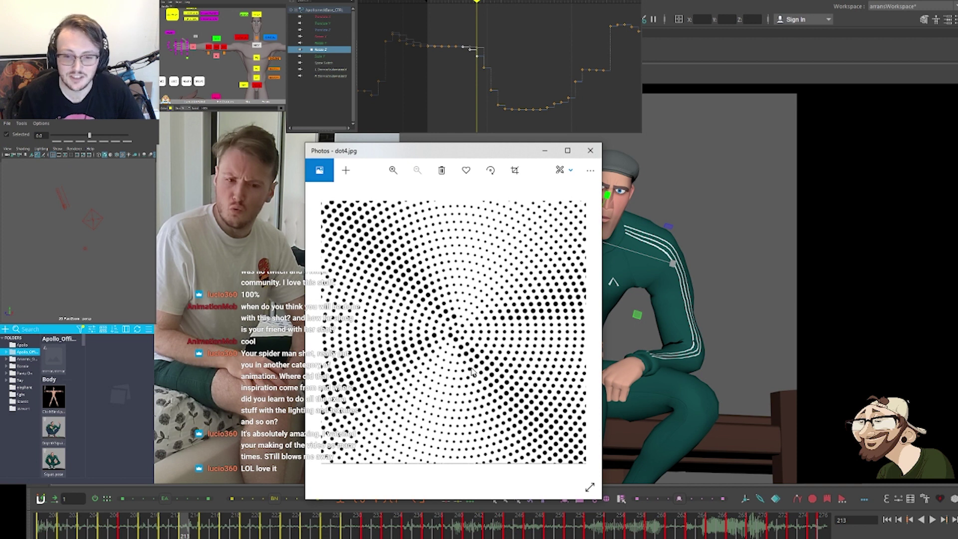
{"action": "key", "text": "Right"}
{"action": "key", "text": "Right"}
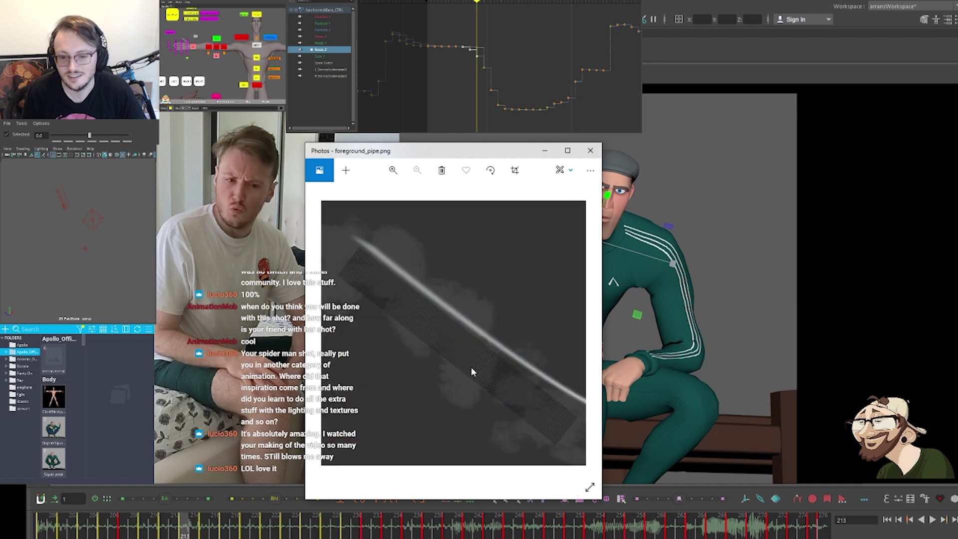
{"action": "key", "text": "Left"}
{"action": "key", "text": "Left"}
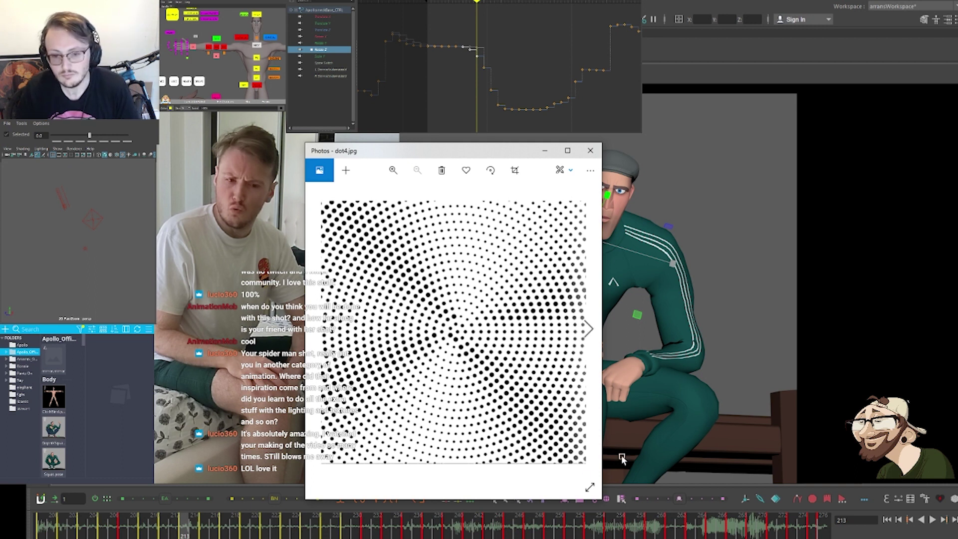
{"action": "key", "text": "Right"}
{"action": "key", "text": "Right"}
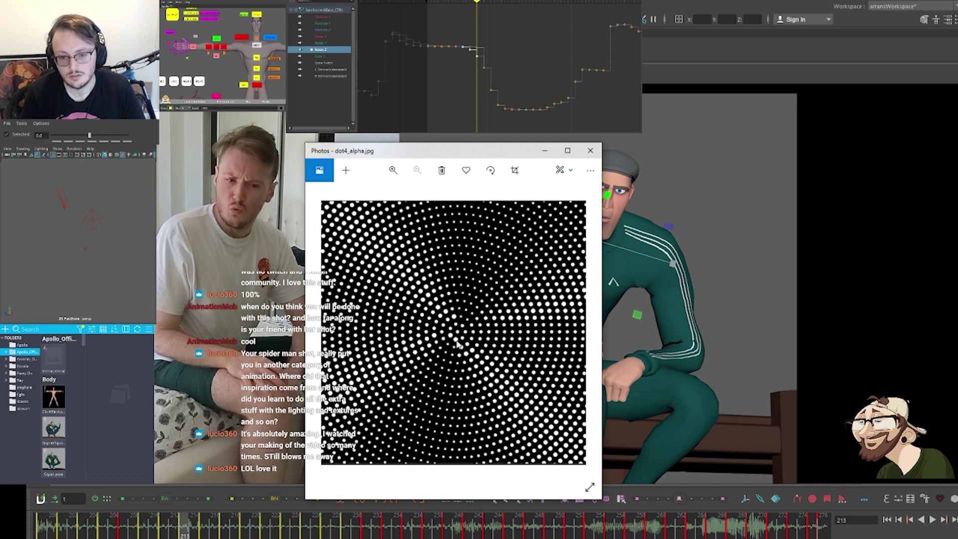
Open front_building1.png and inspect its LEE sign and windows up close
{"action": "key", "text": "Right"}
{"action": "key", "text": "Right"}
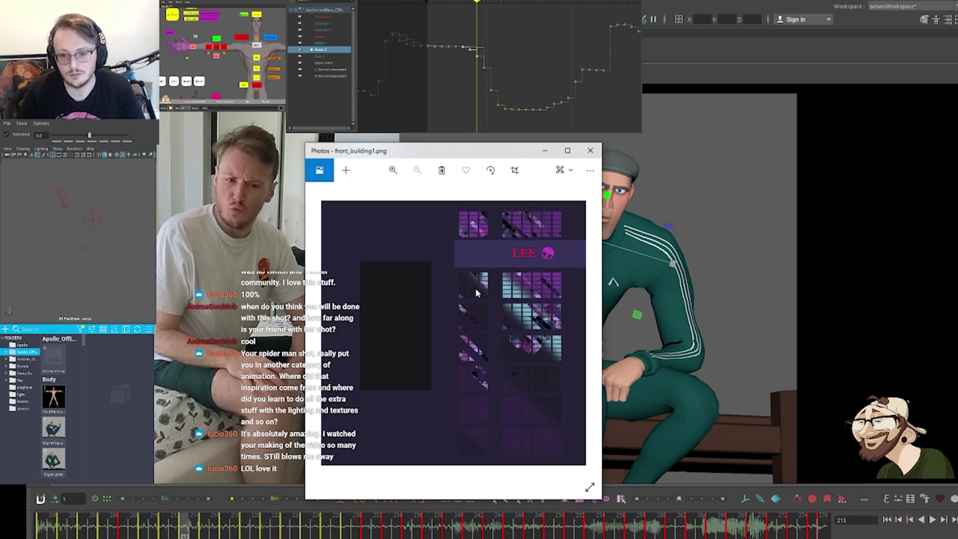
{"action": "scroll", "coordinate": [475, 289], "scroll_direction": "up", "scroll_amount": 3}
{"action": "scroll", "coordinate": [369, 356], "scroll_direction": "down", "scroll_amount": 1}
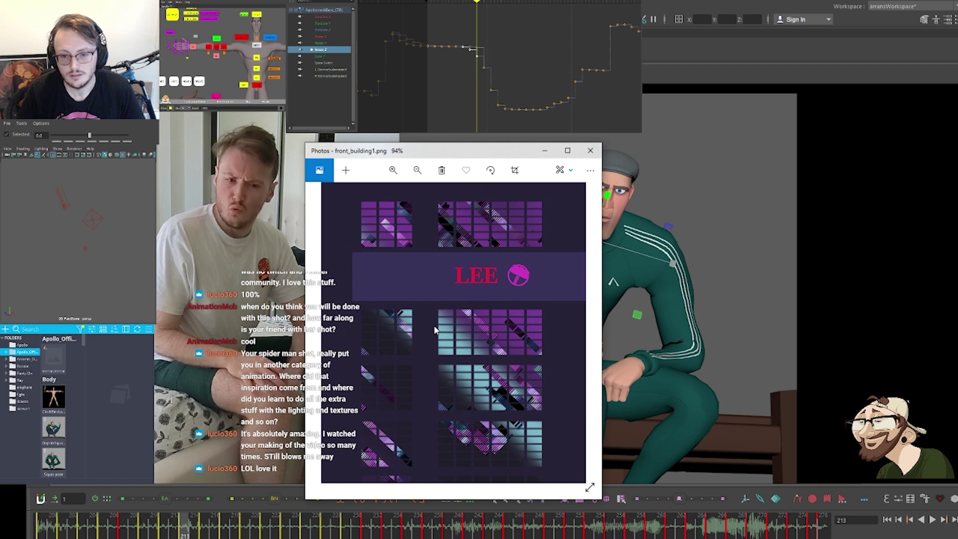
{"action": "scroll", "coordinate": [434, 329], "scroll_direction": "up", "scroll_amount": 5}
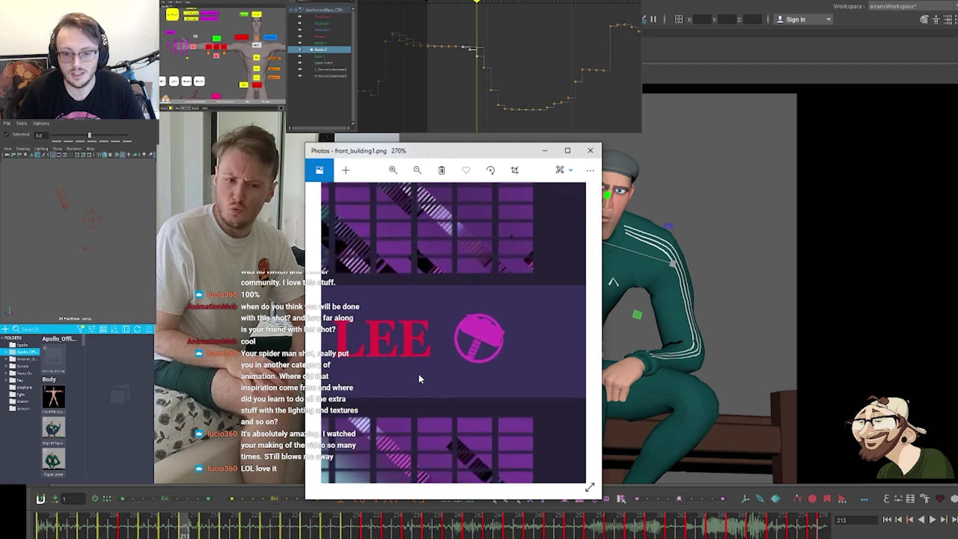
{"action": "scroll", "coordinate": [418, 374], "scroll_direction": "up", "scroll_amount": 1}
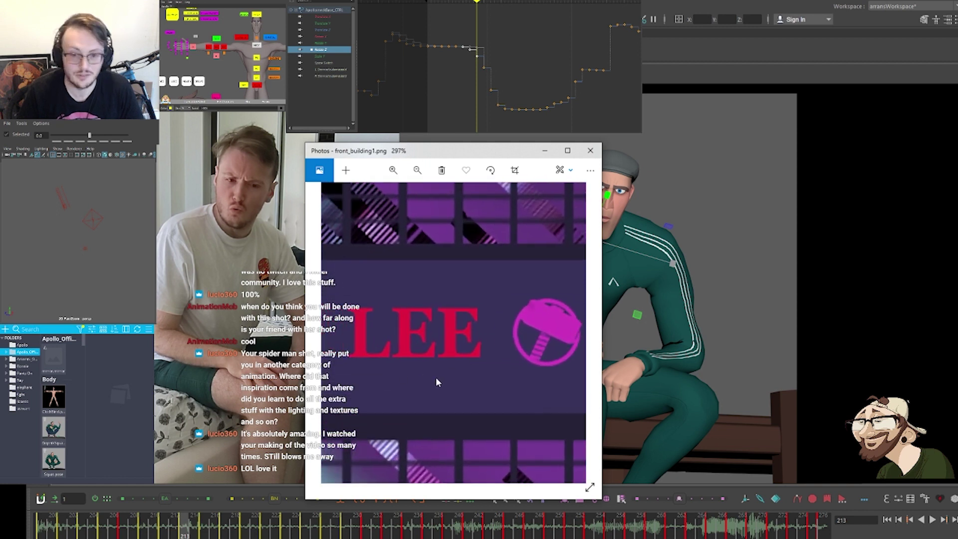
{"action": "scroll", "coordinate": [456, 368], "scroll_direction": "down", "scroll_amount": 3}
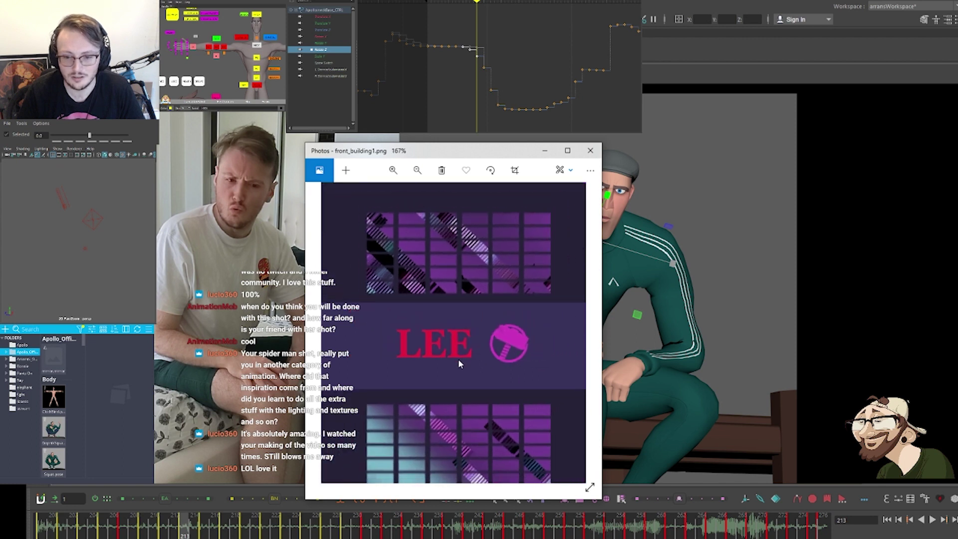
{"action": "scroll", "coordinate": [458, 358], "scroll_direction": "down", "scroll_amount": 3}
Look through the textures from front_building2.png to oscors_building.png, including the goblin building, MJ billboard and Oscorp neon sign
{"action": "key", "text": "Right"}
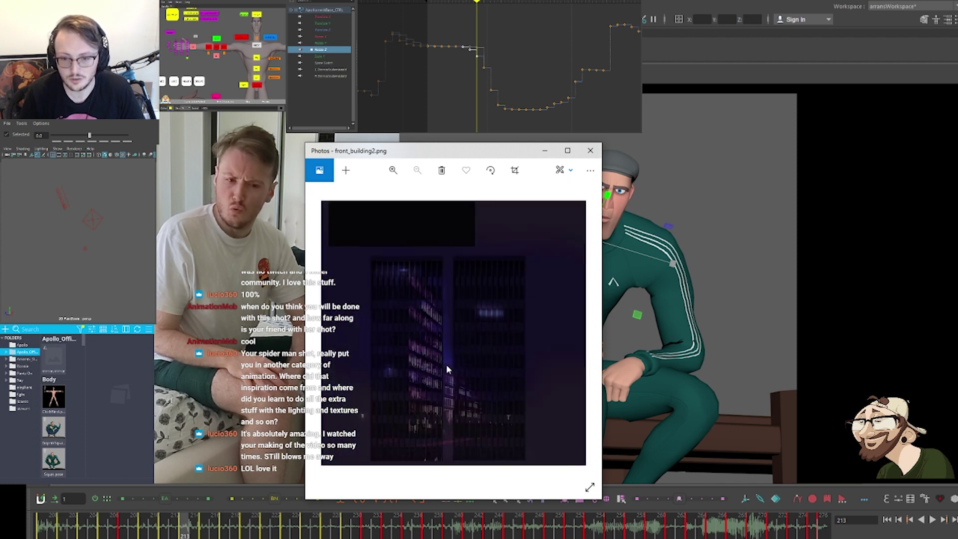
{"action": "key", "text": "Right"}
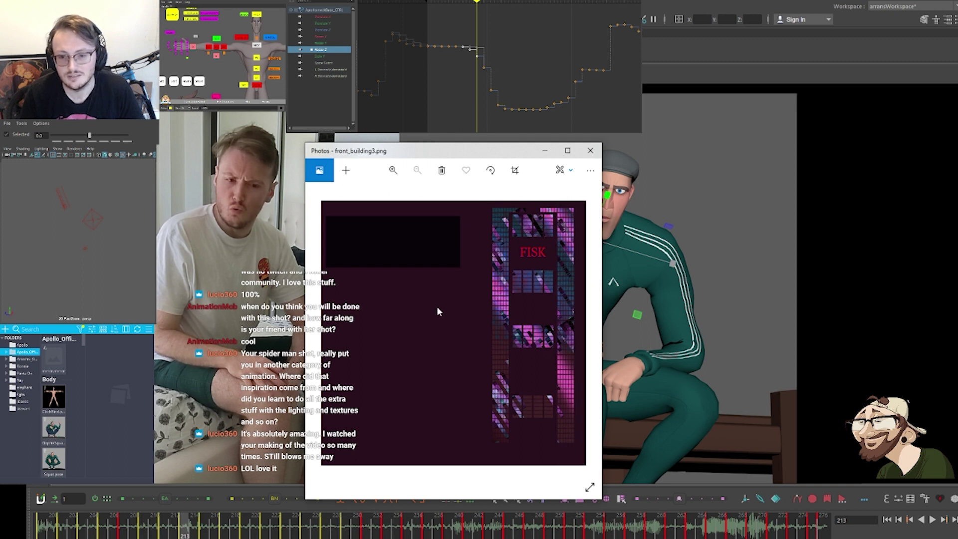
{"action": "key", "text": "Right"}
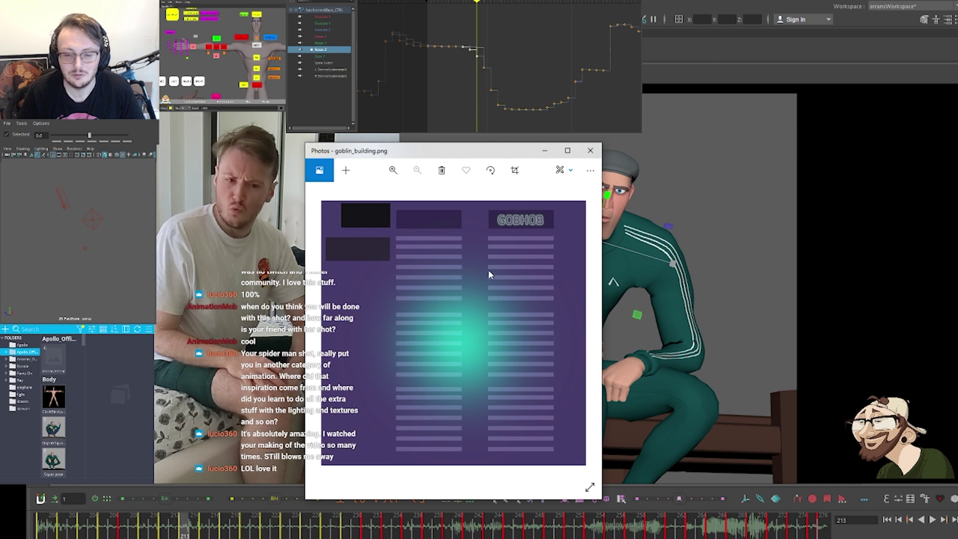
{"action": "key", "text": "Right"}
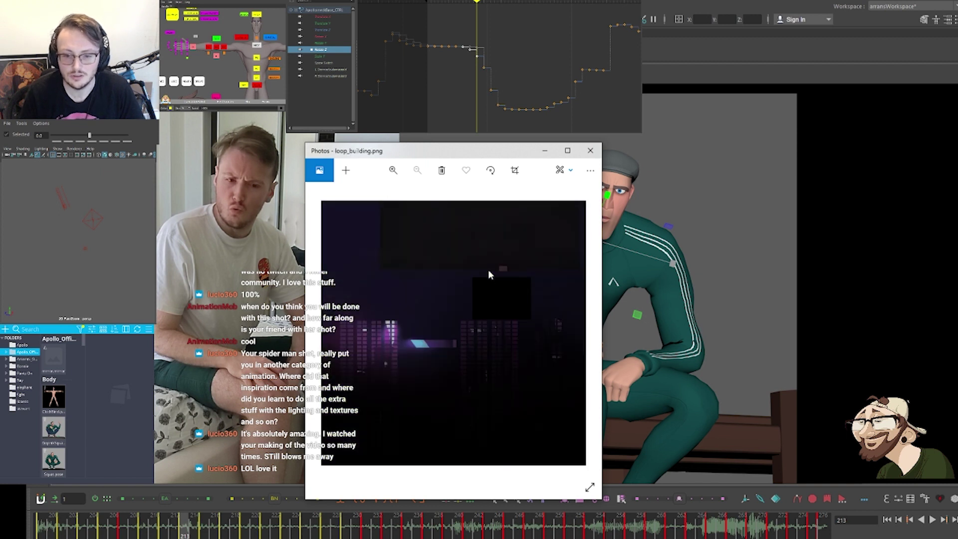
{"action": "key", "text": "Right"}
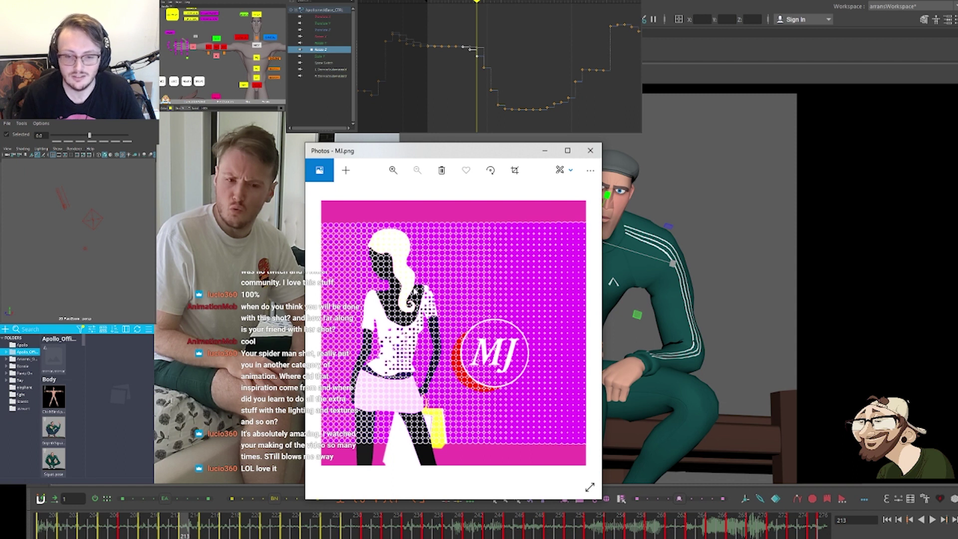
{"action": "key", "text": "Right"}
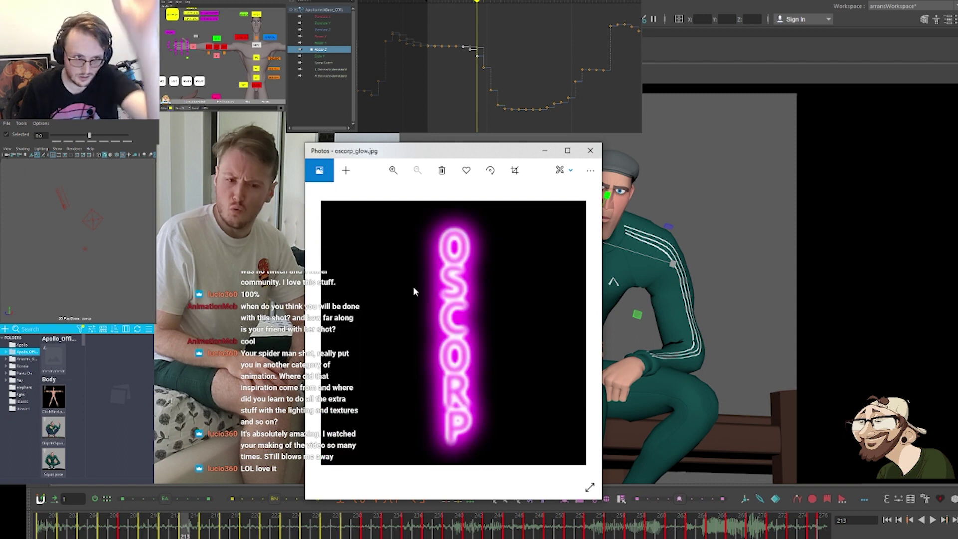
{"action": "key", "text": "Right"}
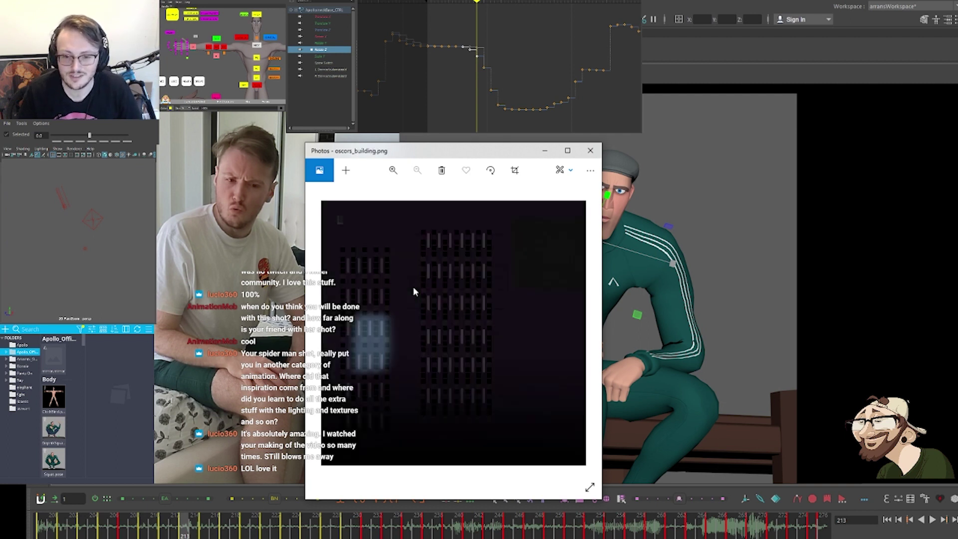
Go to pink_sign.jpg and inspect the logo above its round lights up close
{"action": "key", "text": "Right"}
{"action": "key", "text": "Right"}
{"action": "key", "text": "Right"}
{"action": "key", "text": "Right"}
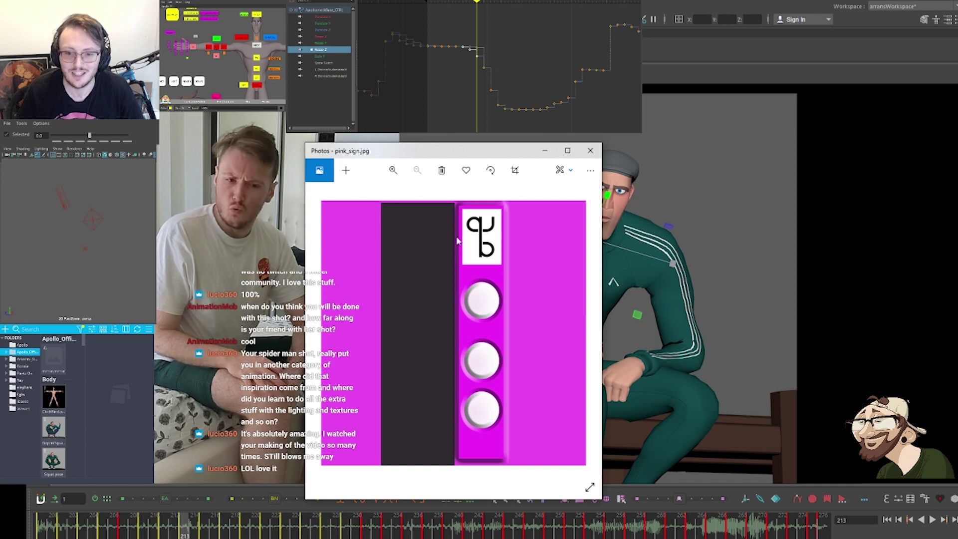
{"action": "scroll", "coordinate": [470, 247], "scroll_direction": "up", "scroll_amount": 1, "text": "ctrl"}
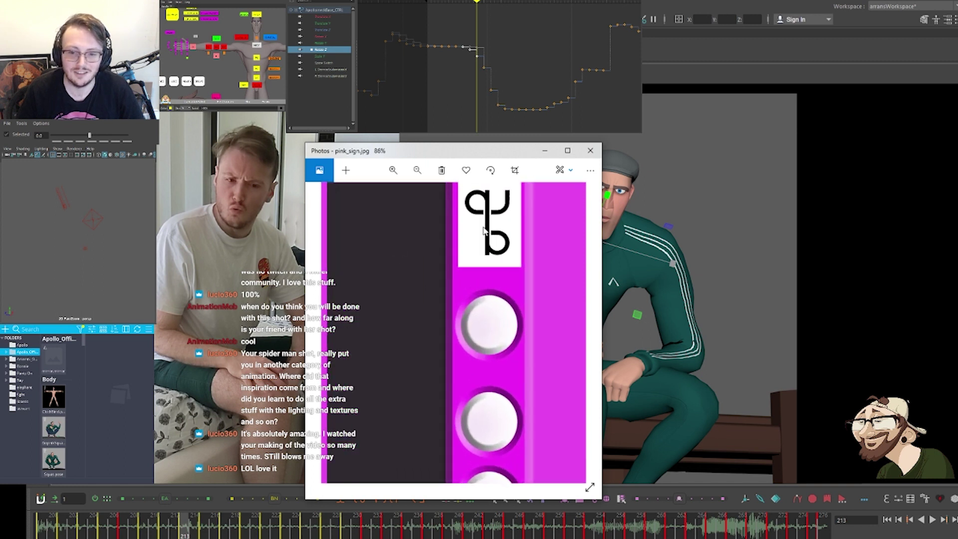
{"action": "scroll", "coordinate": [467, 258], "scroll_direction": "down", "scroll_amount": 1, "text": "ctrl"}
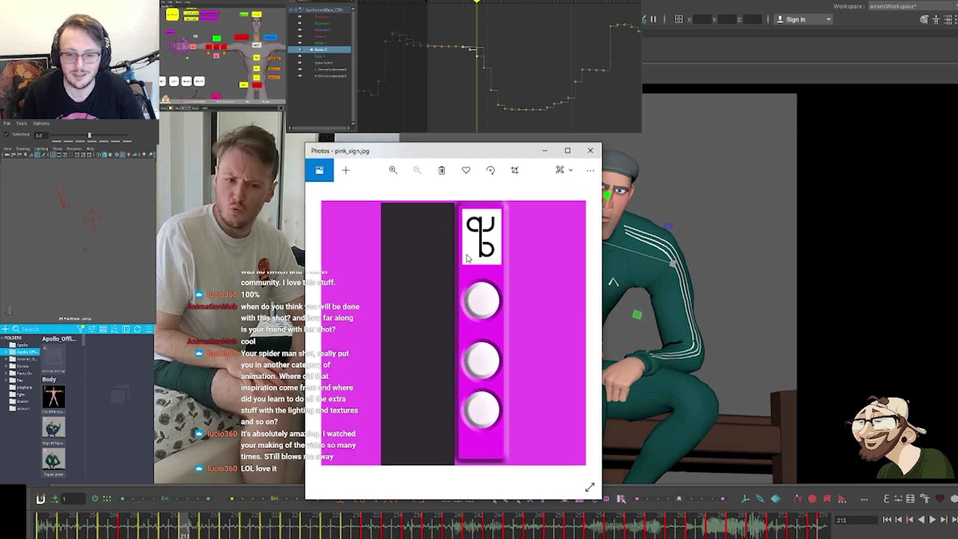
Look through the textures from plus_building.png to road_reflect.tif and examine the puddle reflection mask up close
{"action": "key", "text": "Right"}
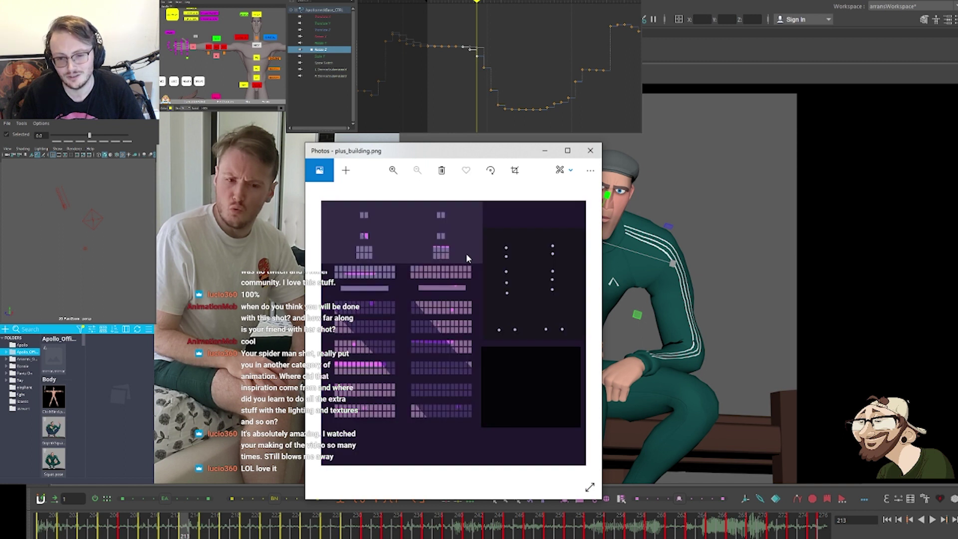
{"action": "key", "text": "Right"}
{"action": "key", "text": "Right"}
{"action": "key", "text": "Right"}
{"action": "key", "text": "Right"}
{"action": "key", "text": "Right"}
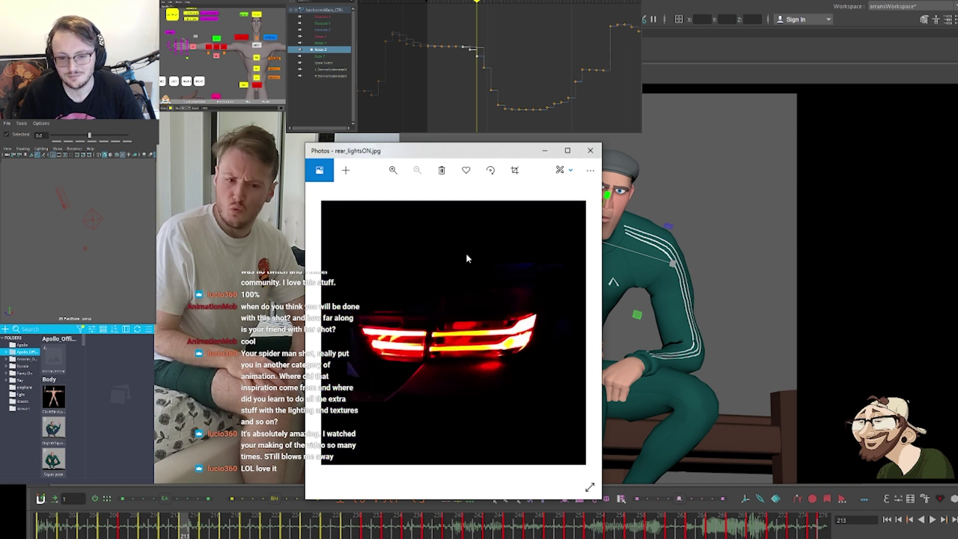
{"action": "key", "text": "Right"}
{"action": "key", "text": "Right"}
{"action": "key", "text": "Right"}
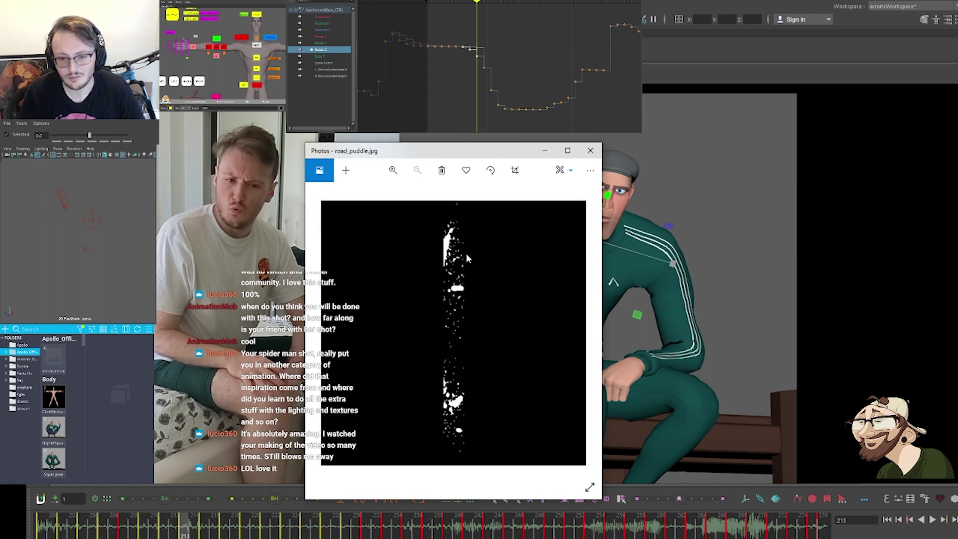
{"action": "scroll", "coordinate": [461, 289], "scroll_direction": "up", "scroll_amount": 5}
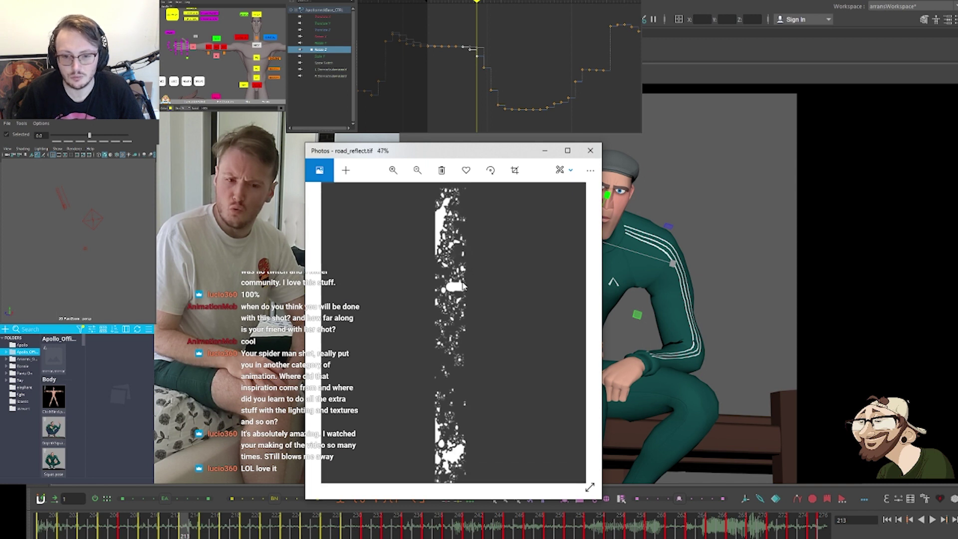
{"action": "scroll", "coordinate": [458, 289], "scroll_direction": "down", "scroll_amount": 5}
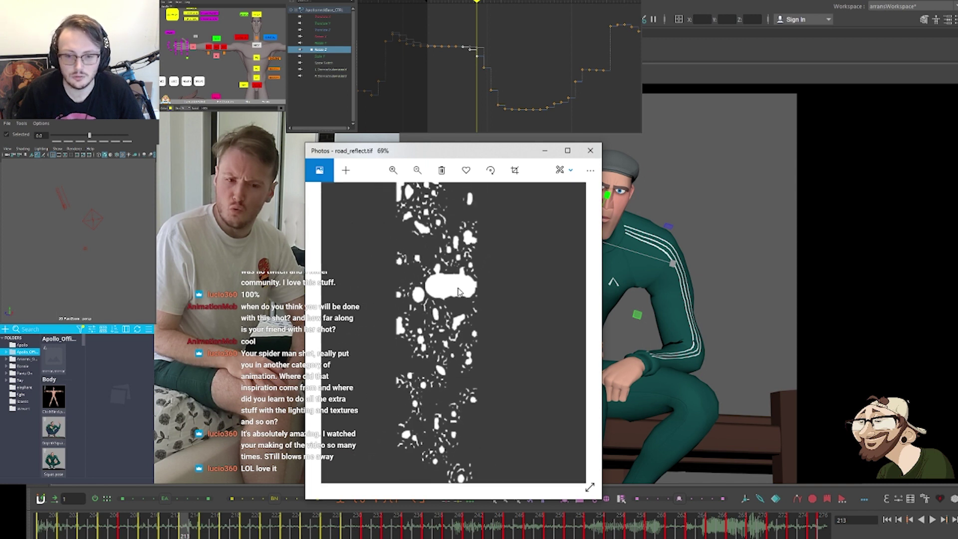
Compare the billboard images sign2.png, sign3.png and sign4.png, and view the stripes.PNG pattern
{"action": "key", "text": "Right"}
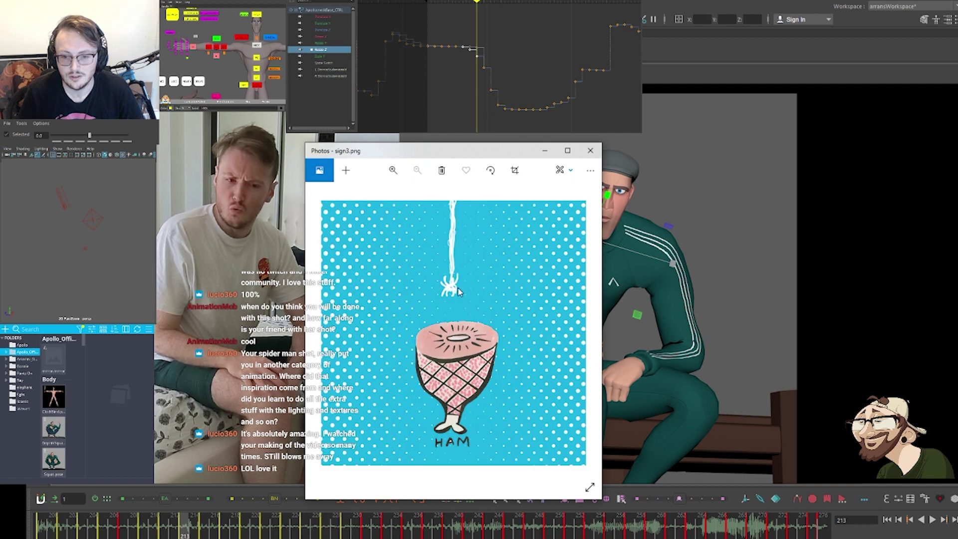
{"action": "key", "text": "Left"}
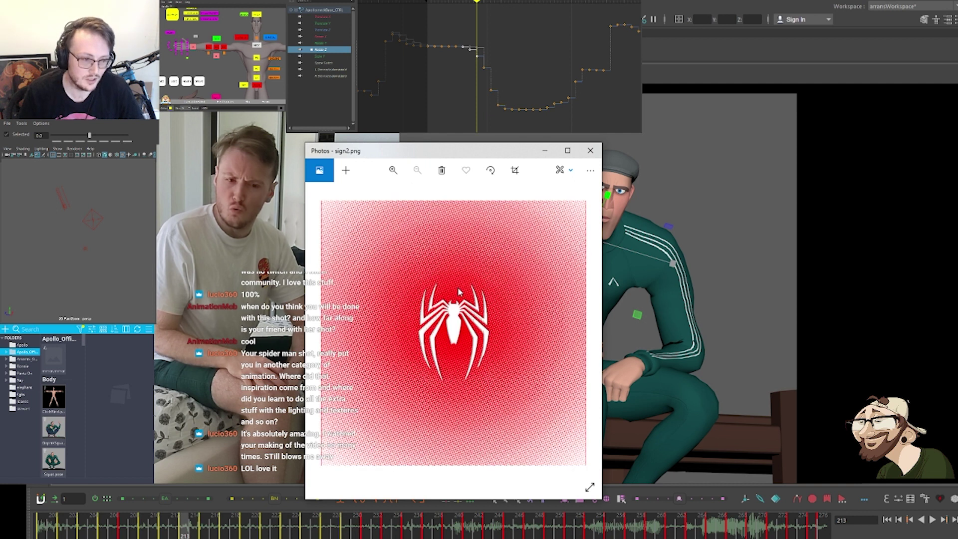
{"action": "key", "text": "Right"}
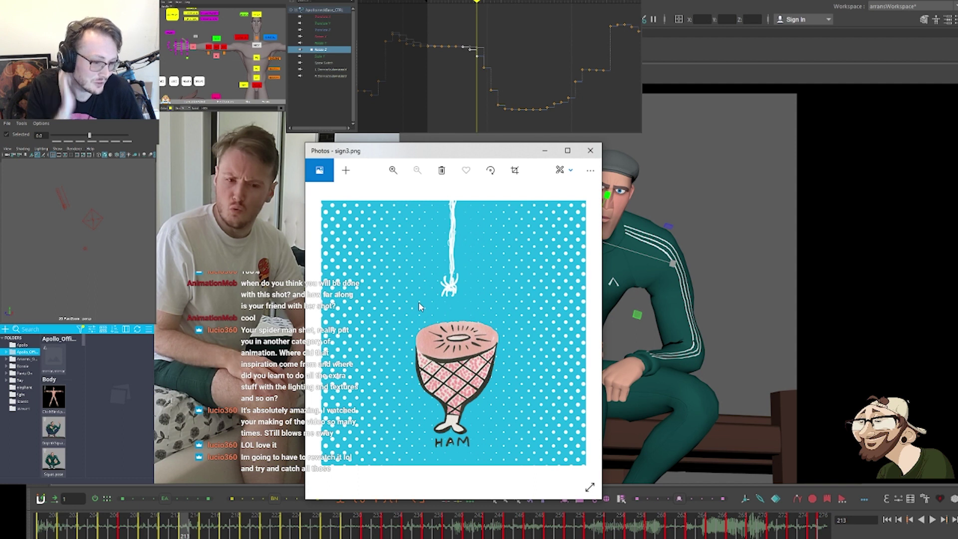
{"action": "key", "text": "Right"}
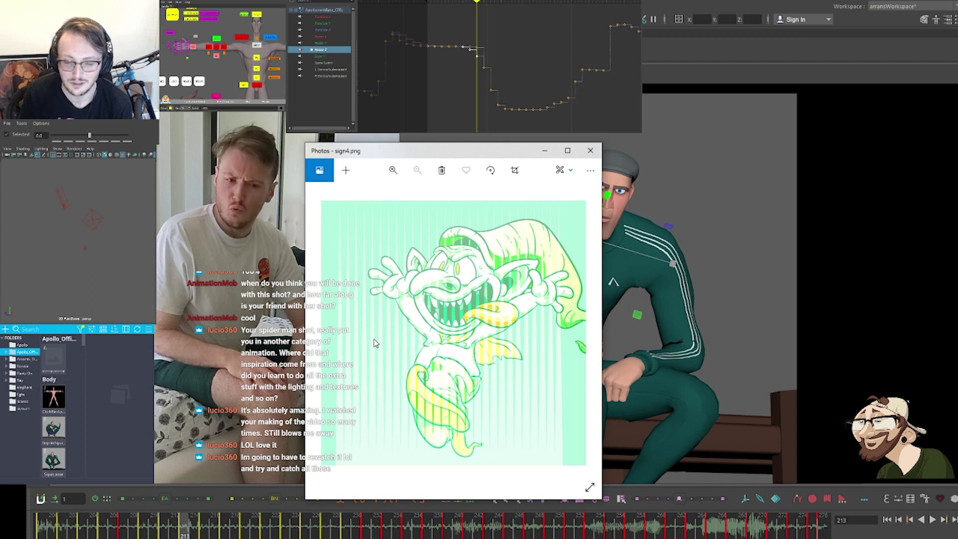
{"action": "key", "text": "Right"}
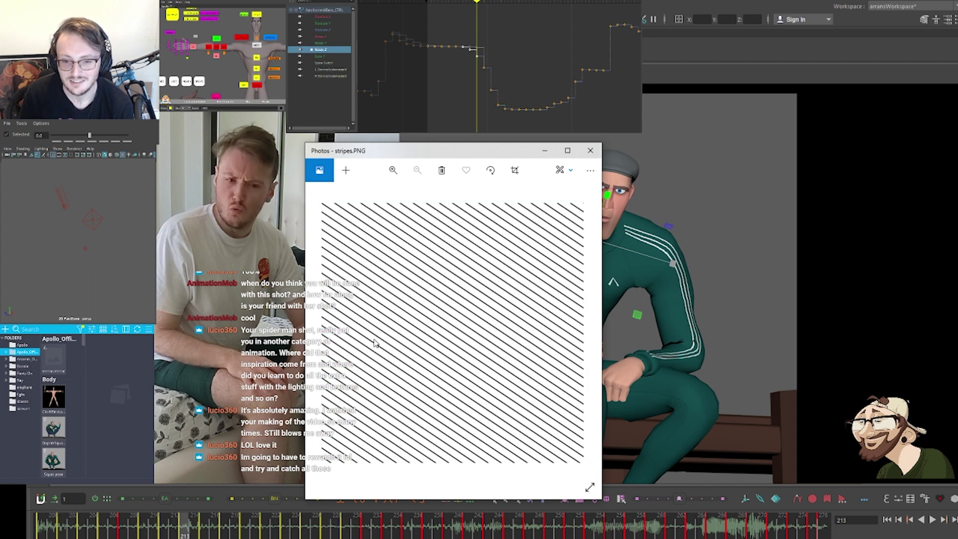
Close the image viewer and dismiss the Keyframe MP demo notice to show the finished Spider-Man shot
{"action": "left_click", "coordinate": [590, 150]}
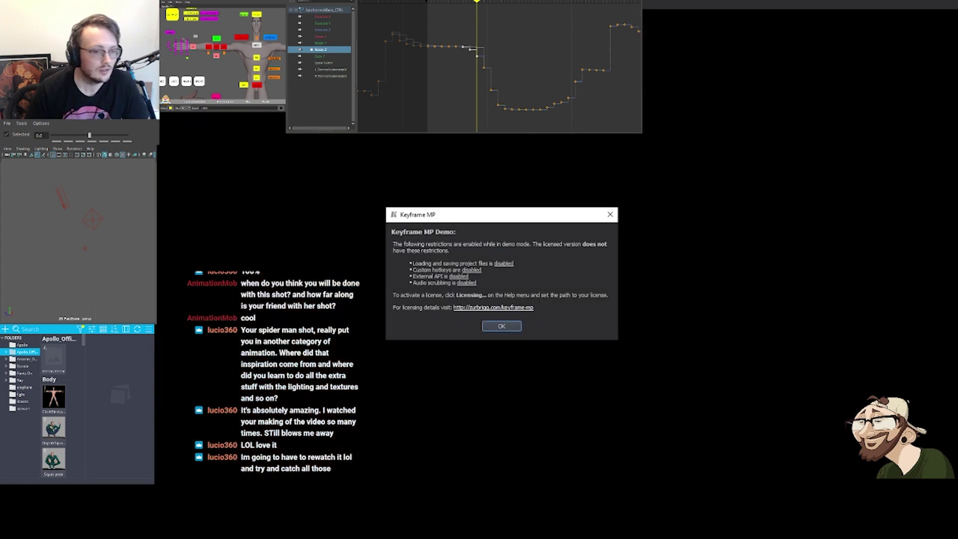
{"action": "left_click", "coordinate": [491, 330]}
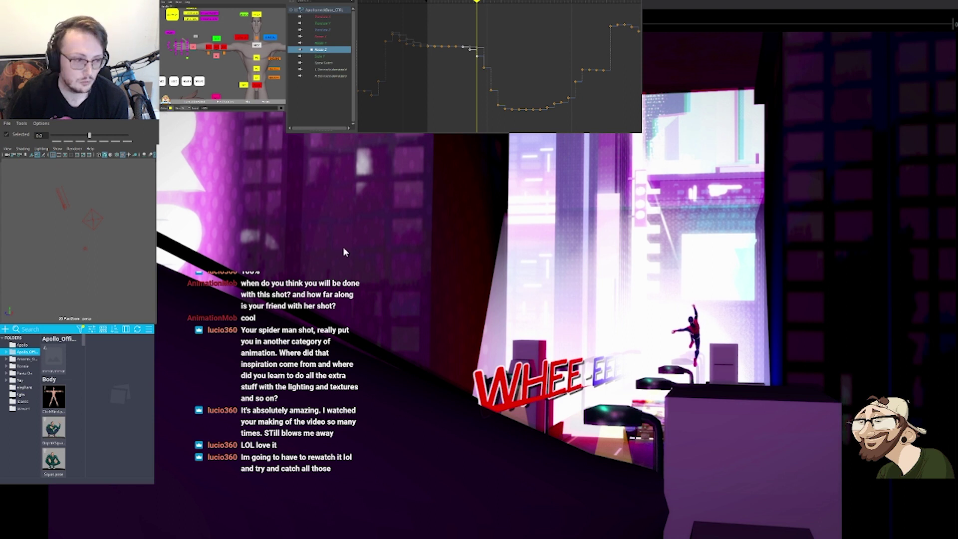
Play and pause the finished Spider-Man shot, and leave the player to return to the seated character scene in Maya
{"action": "key", "text": "space"}
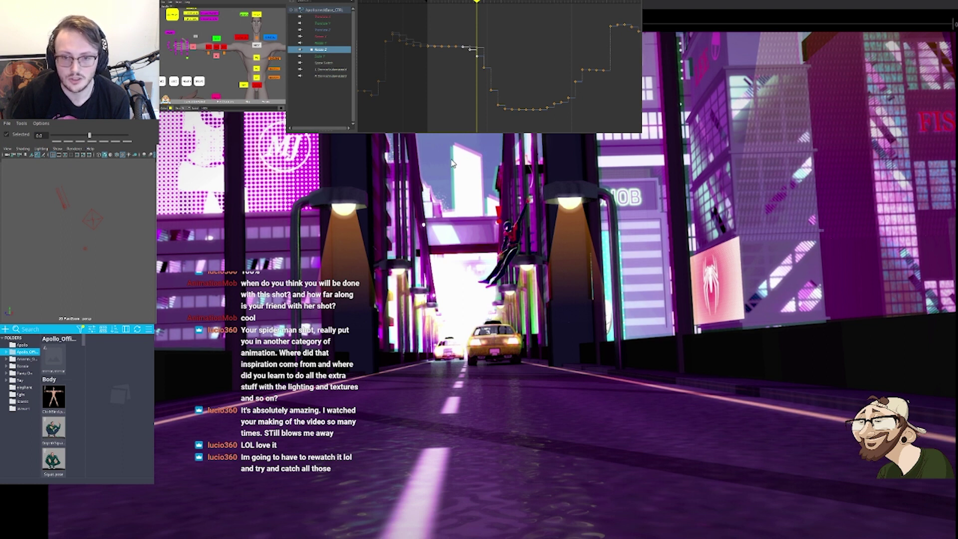
{"action": "key", "text": "space"}
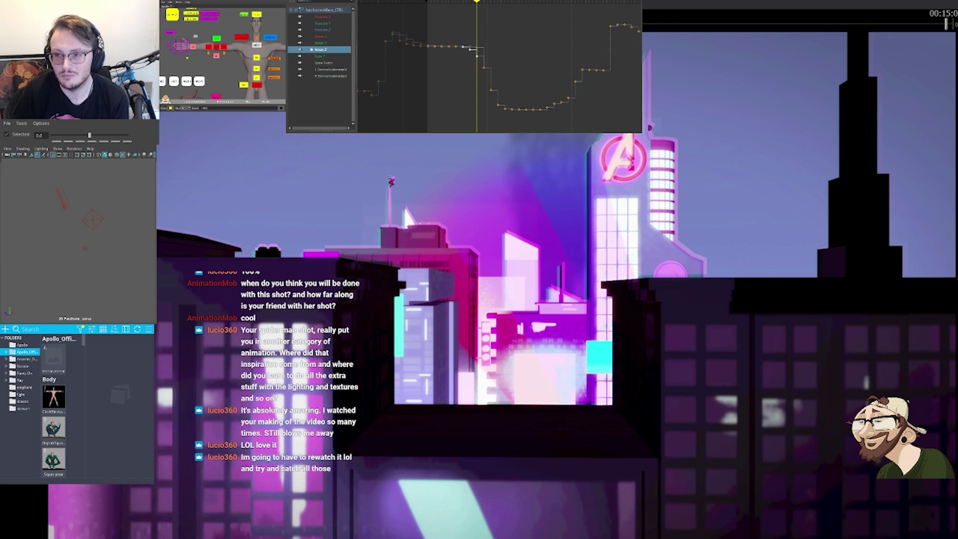
{"action": "left_click", "coordinate": [952, 3]}
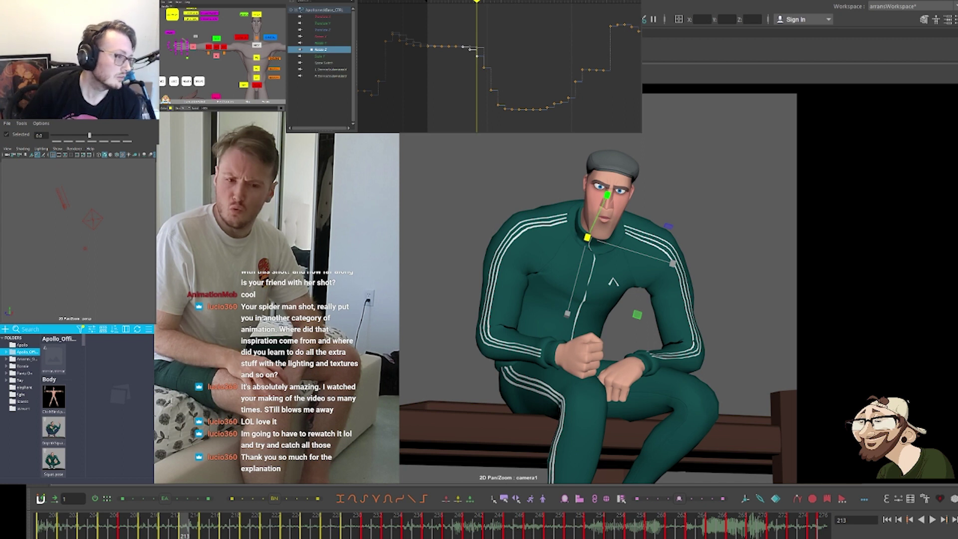
Select the character's body control and step back and forth between frames 211 and 219 to compare the pose with the reference footage
{"action": "left_click", "coordinate": [564, 135]}
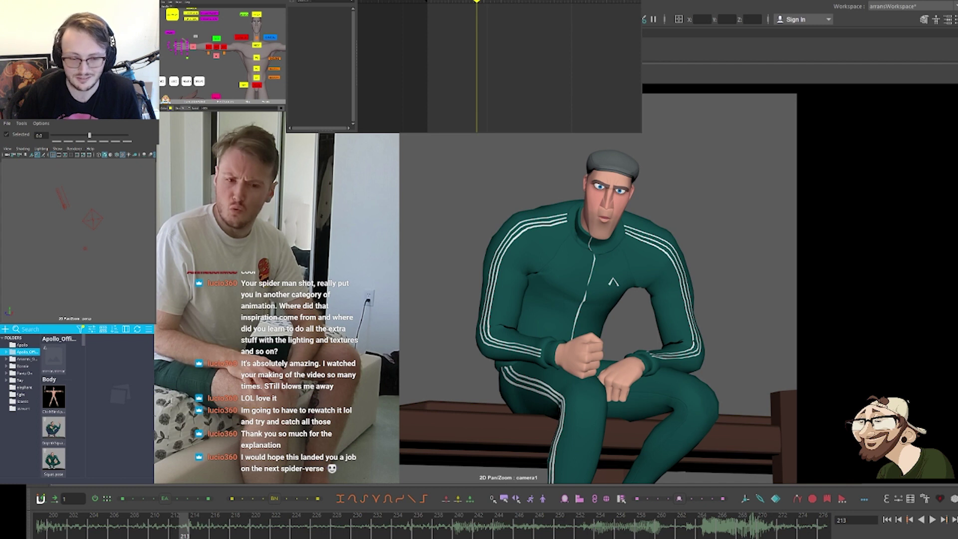
{"action": "left_click", "coordinate": [257, 85]}
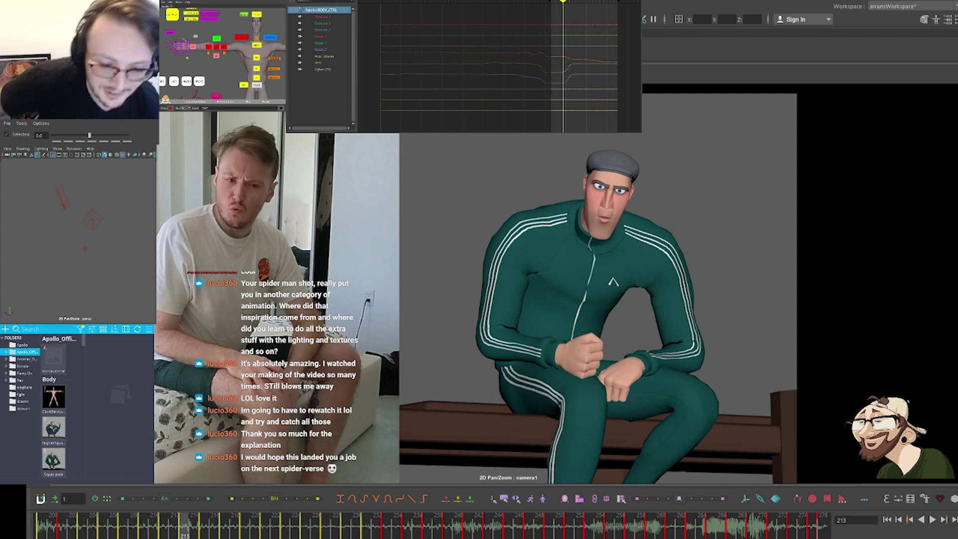
{"action": "key", "text": "period"}
{"action": "key", "text": "period"}
{"action": "key", "text": "period"}
{"action": "key", "text": "period"}
{"action": "key", "text": "period"}
{"action": "key", "text": "period"}
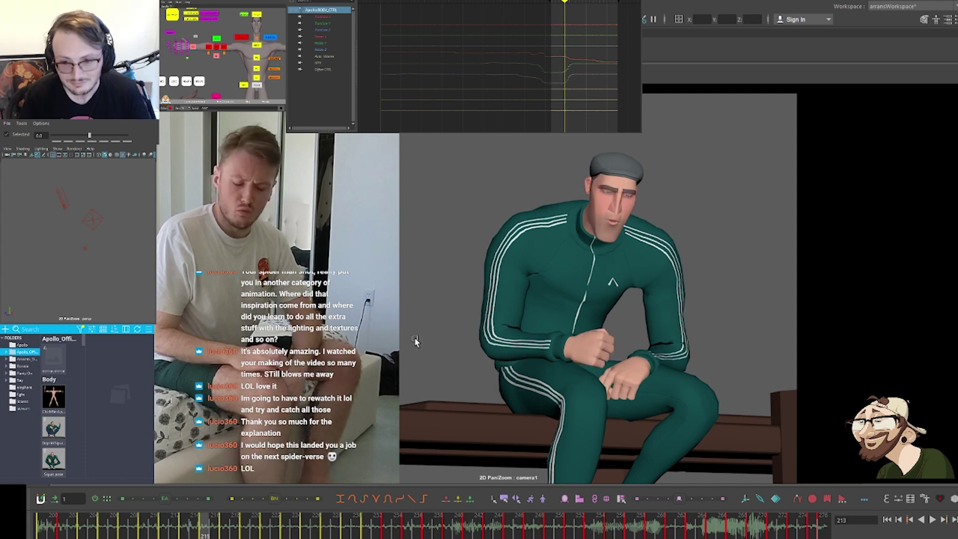
{"action": "key", "text": "comma"}
{"action": "key", "text": "comma"}
{"action": "key", "text": "comma"}
{"action": "key", "text": "comma"}
{"action": "key", "text": "comma"}
{"action": "key", "text": "comma"}
{"action": "key", "text": "comma"}
{"action": "key", "text": "comma"}
{"action": "key", "text": "comma"}
{"action": "key", "text": "comma"}
{"action": "key", "text": "comma"}
{"action": "key", "text": "comma"}
{"action": "key", "text": "comma"}
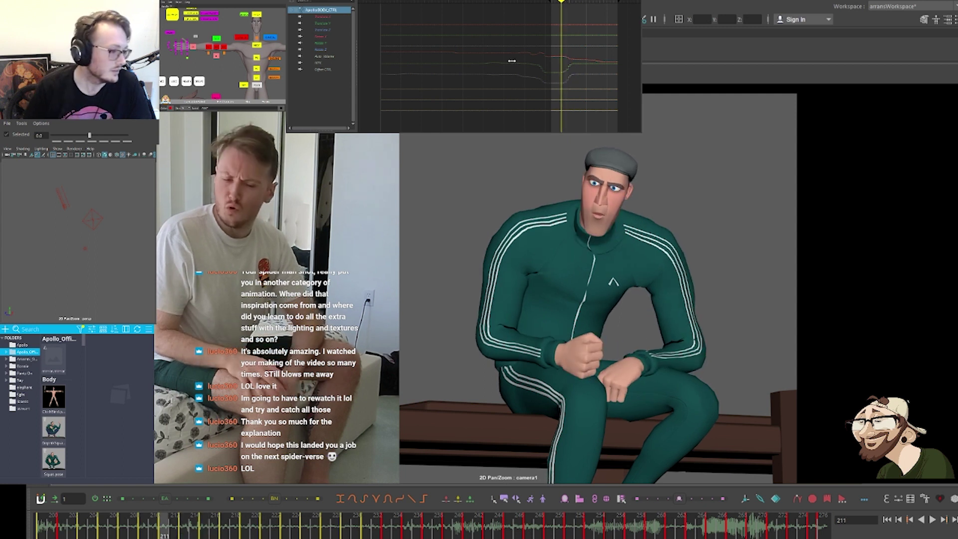
Select the neck base control and show only its Rotate Z curve in the Graph Editor, framed on the keys around frame 211
{"action": "left_click", "coordinate": [257, 45]}
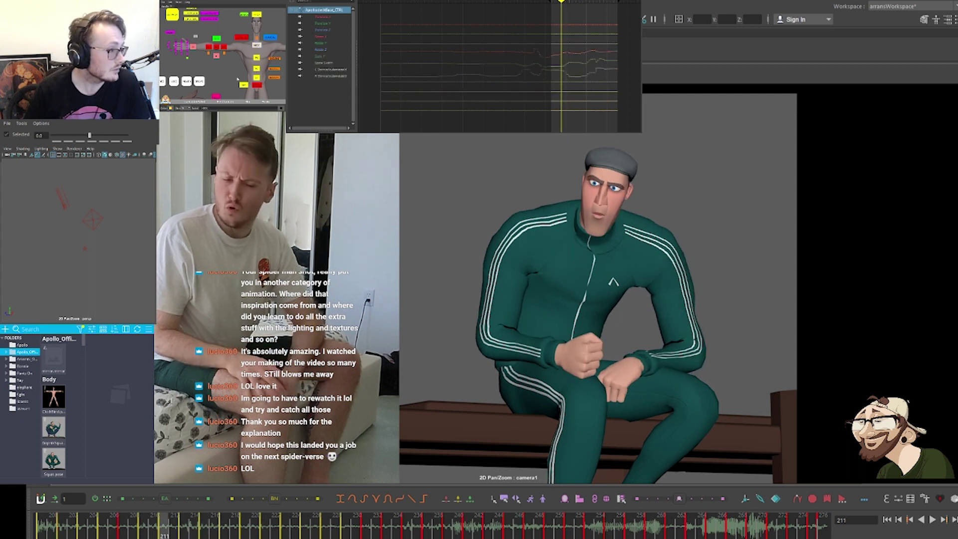
{"action": "left_click", "coordinate": [320, 49]}
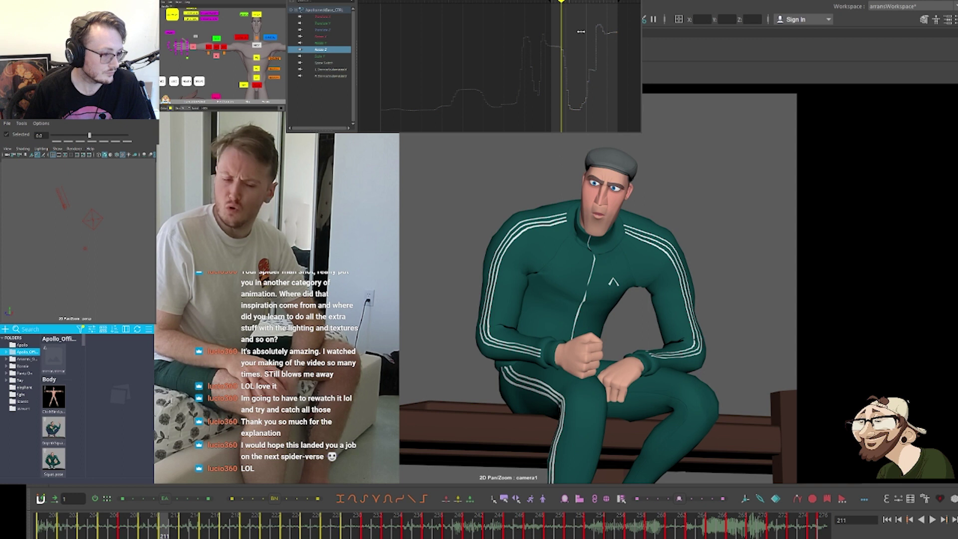
{"action": "key", "text": "w"}
{"action": "key", "text": "f"}
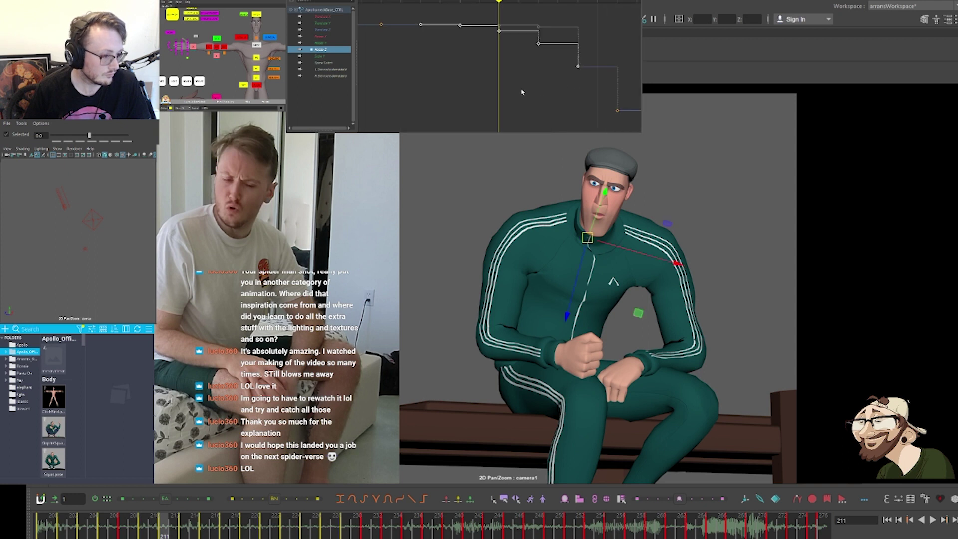
Step back and forth around frames 205 to 211 to examine how the head turn starts against the reference footage
{"action": "key", "text": "comma"}
{"action": "key", "text": "comma"}
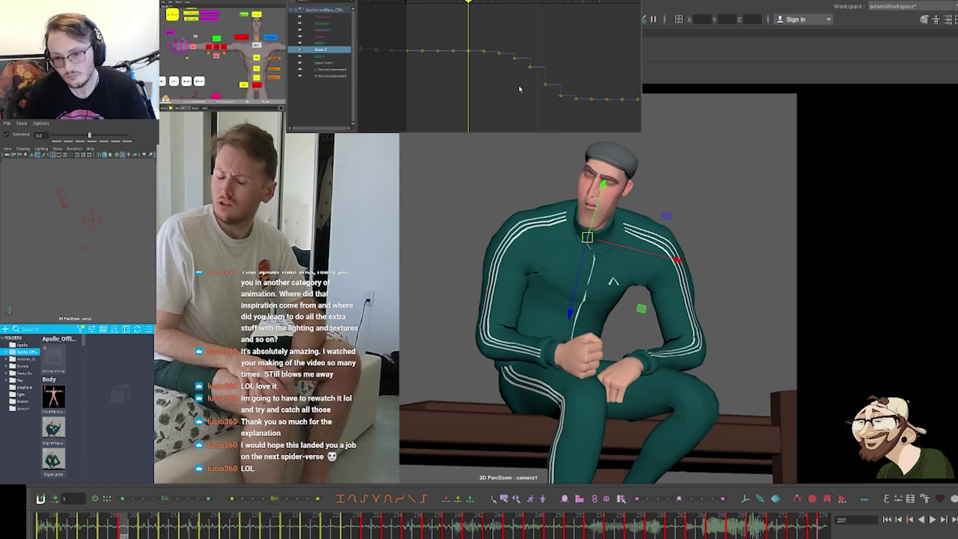
{"action": "key", "text": "period"}
{"action": "key", "text": "period"}
{"action": "key", "text": "period"}
{"action": "key", "text": "period"}
{"action": "key", "text": "comma"}
{"action": "key", "text": "comma"}
{"action": "key", "text": "comma"}
{"action": "key", "text": "comma"}
{"action": "key", "text": "comma"}
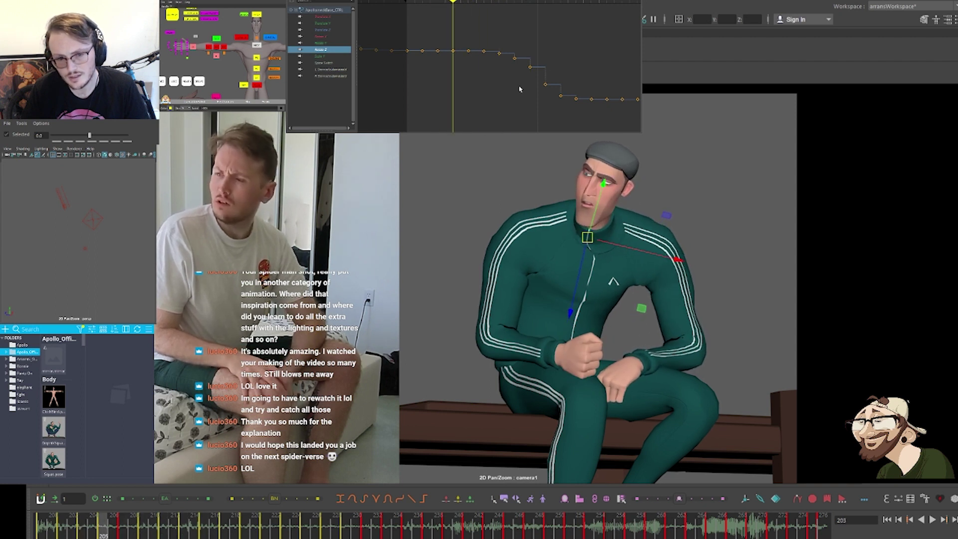
{"action": "key", "text": "period"}
{"action": "key", "text": "period"}
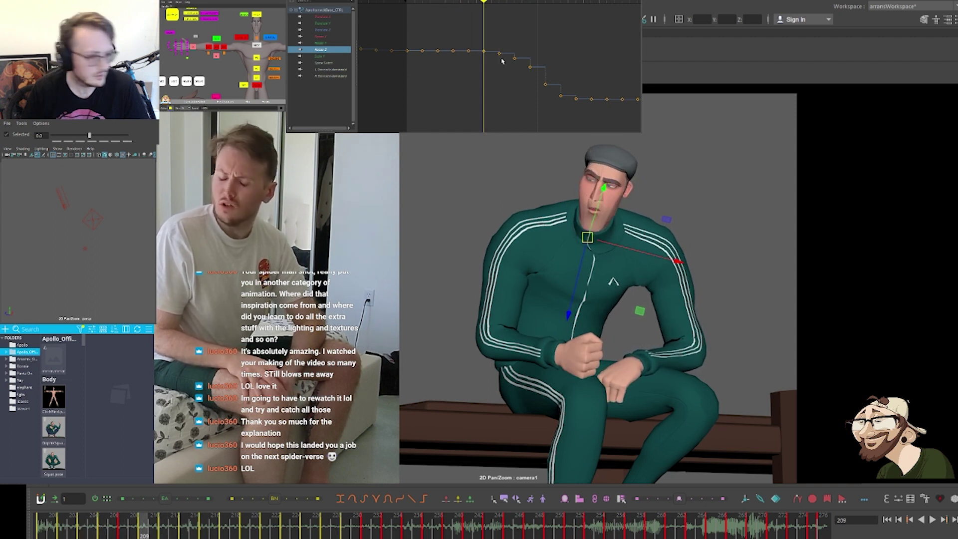
Lower the neck base's Rotate Z key at frame 209 slightly so the turn starts earlier
{"action": "left_click_drag", "start_coordinate": [453, 75], "coordinate": [489, 50]}
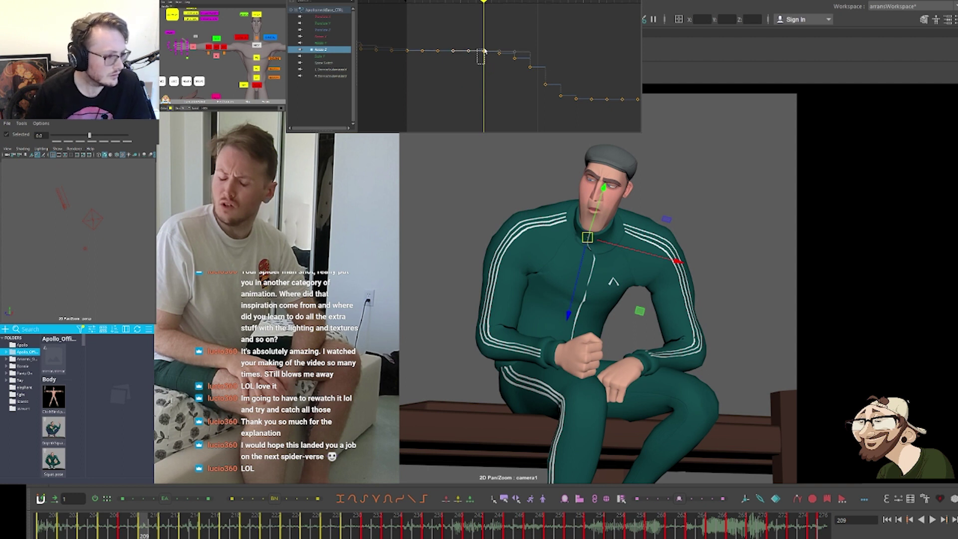
{"action": "middle_click_drag", "start_coordinate": [493, 37], "coordinate": [493, 43], "text": "shift"}
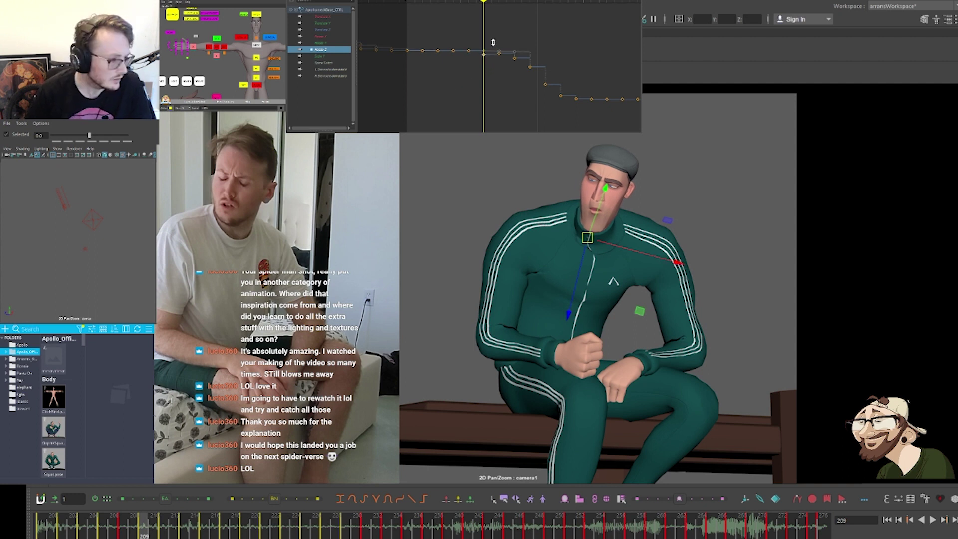
{"action": "left_click_drag", "start_coordinate": [475, 66], "coordinate": [425, 36]}
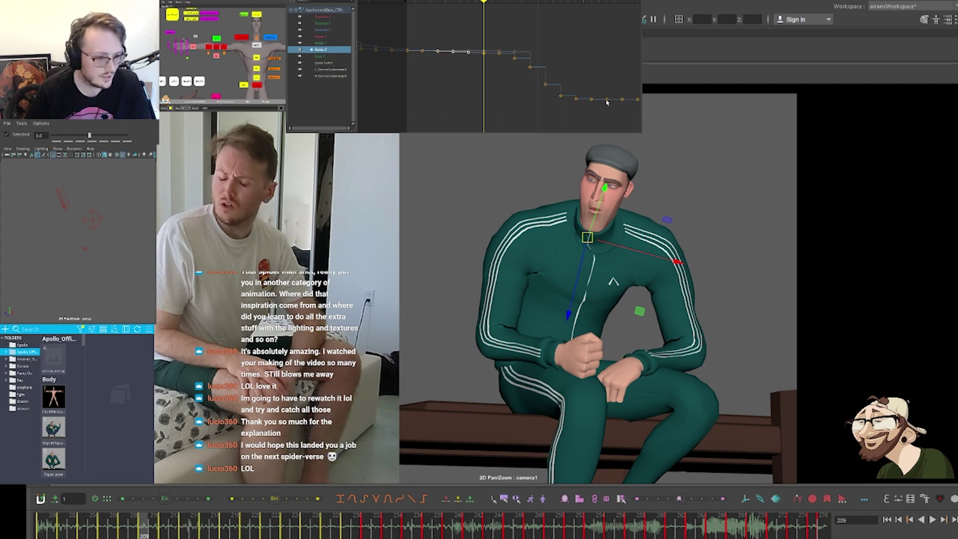
Blend the neck base's Rotate Z keys at frames 211, 213 and 215 down towards the keys that follow
{"action": "left_click", "coordinate": [500, 98]}
{"action": "left_click_drag", "start_coordinate": [476, 93], "coordinate": [577, 30]}
{"action": "key", "text": "f"}
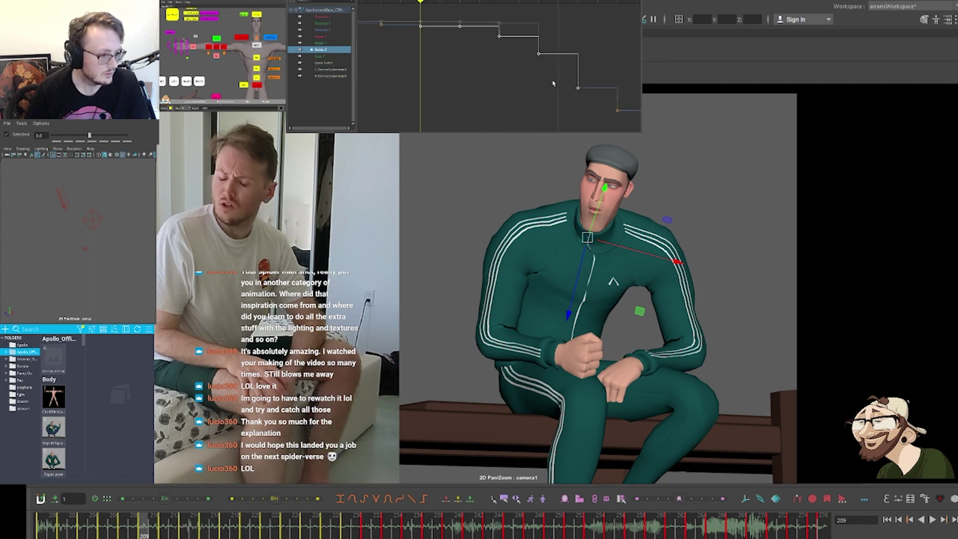
{"action": "scroll", "coordinate": [553, 83], "scroll_direction": "down", "scroll_amount": 3}
{"action": "left_click", "coordinate": [475, 69]}
{"action": "left_click_drag", "start_coordinate": [463, 30], "coordinate": [531, 67]}
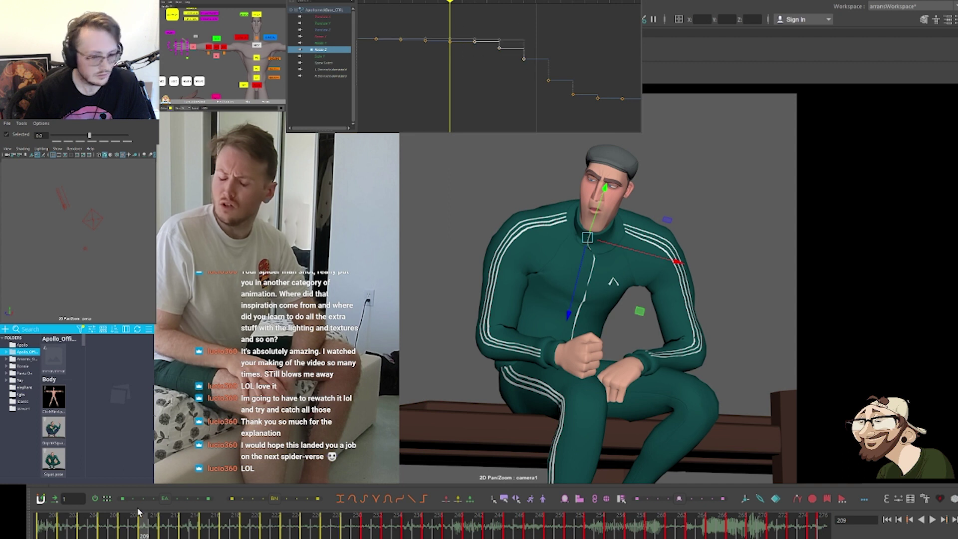
{"action": "left_click", "coordinate": [149, 499]}
{"action": "left_click", "coordinate": [149, 499]}
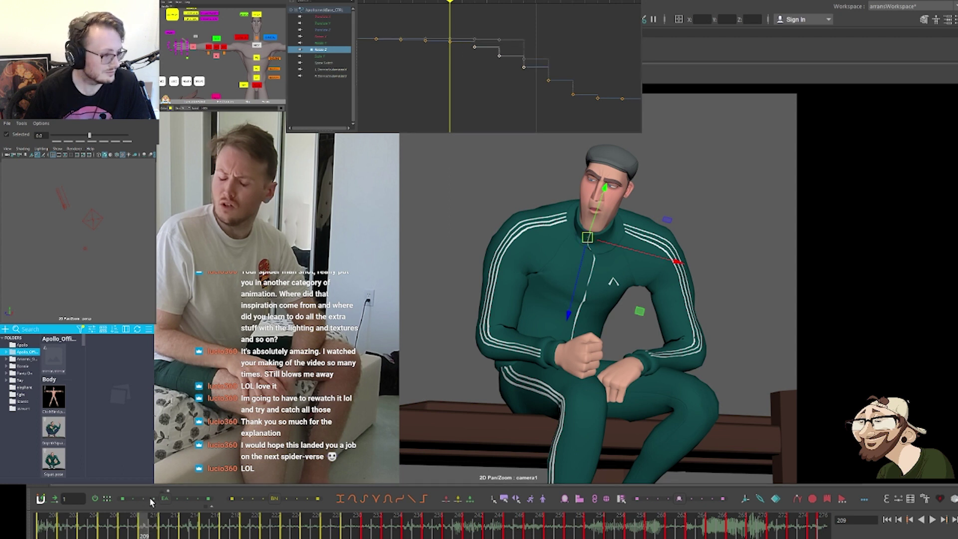
{"action": "left_click", "coordinate": [484, 87]}
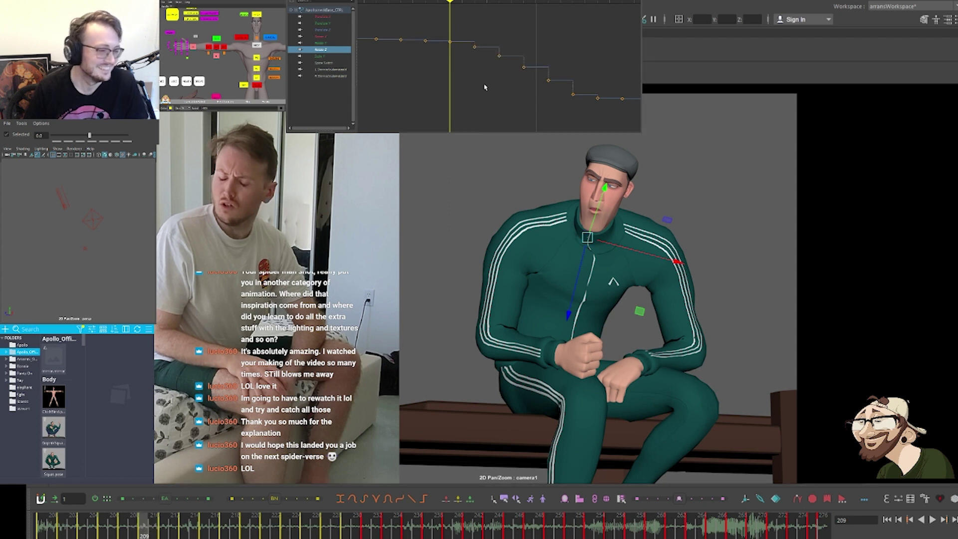
Step repeatedly between frames 199 and 213 to check the head turn's timing against the reference footage
{"action": "key", "text": "comma"}
{"action": "key", "text": "comma"}
{"action": "key", "text": "comma"}
{"action": "key", "text": "period"}
{"action": "key", "text": "period"}
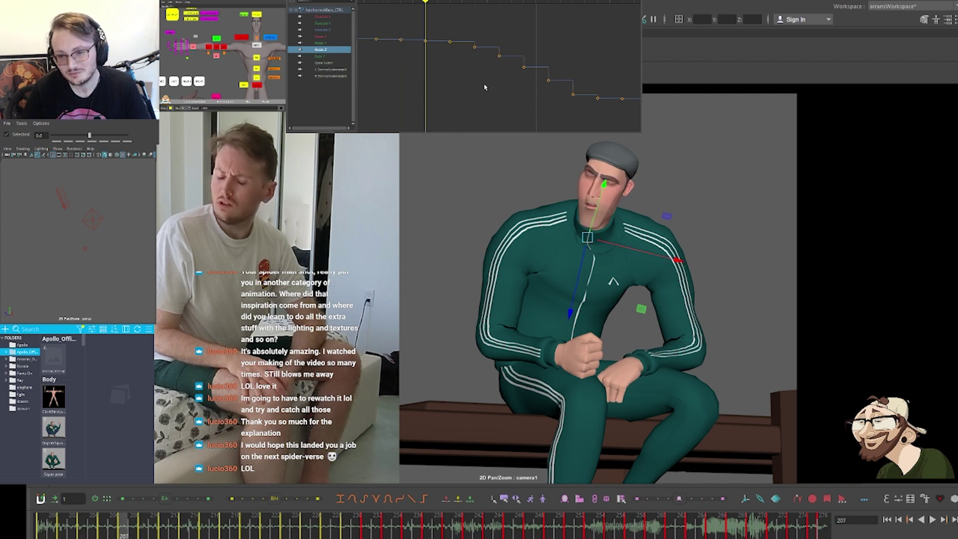
{"action": "key", "text": "period"}
{"action": "key", "text": "period"}
{"action": "key", "text": "period"}
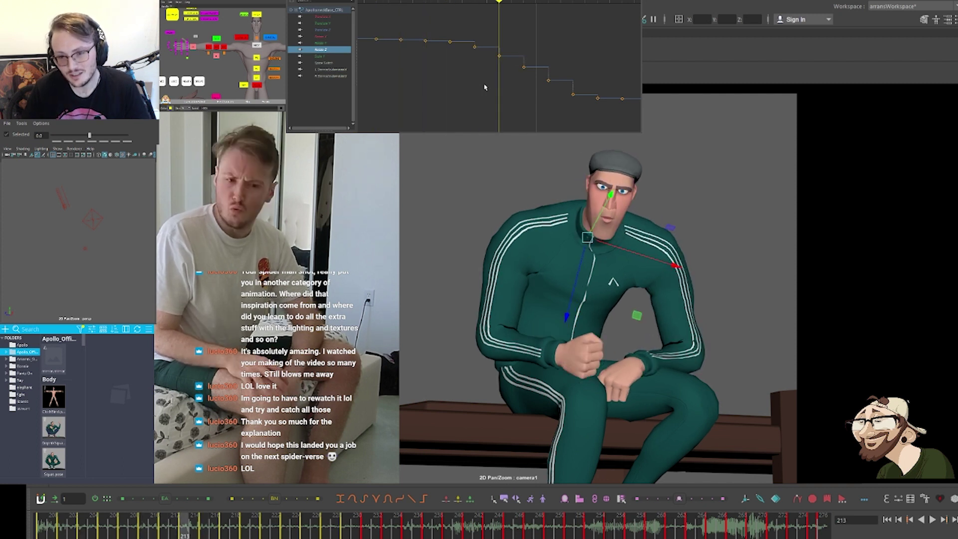
{"action": "key", "text": "comma"}
{"action": "key", "text": "comma"}
{"action": "key", "text": "comma"}
{"action": "key", "text": "comma"}
{"action": "key", "text": "comma"}
{"action": "key", "text": "comma"}
{"action": "key", "text": "comma"}
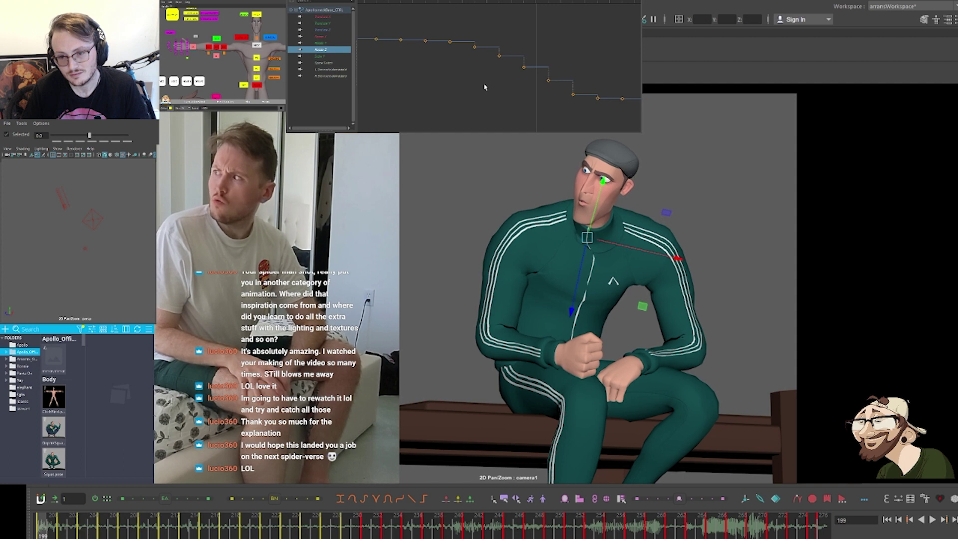
{"action": "key", "text": "period"}
{"action": "key", "text": "period"}
{"action": "key", "text": "period"}
{"action": "key", "text": "period"}
{"action": "key", "text": "period"}
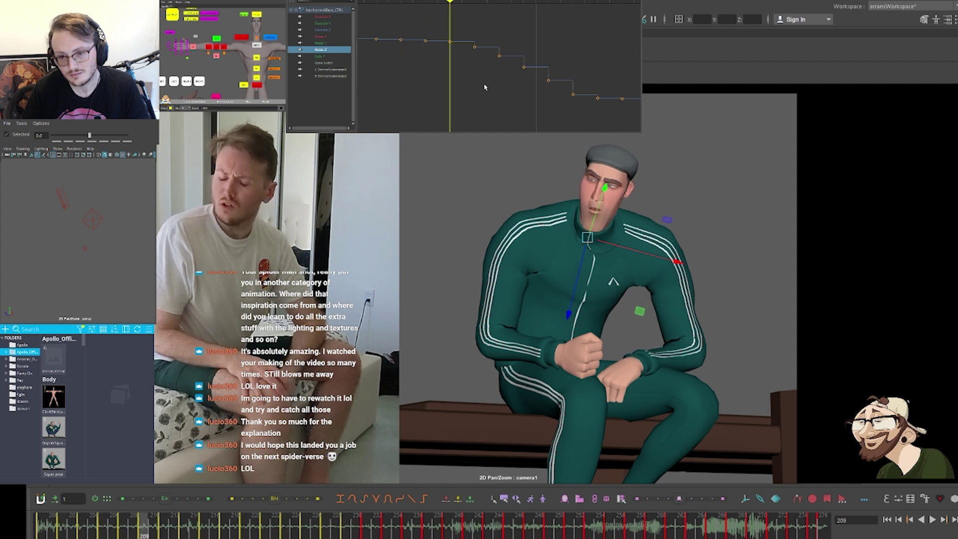
{"action": "key", "text": "comma"}
{"action": "key", "text": "comma"}
{"action": "key", "text": "comma"}
{"action": "key", "text": "period"}
{"action": "key", "text": "period"}
{"action": "key", "text": "period"}
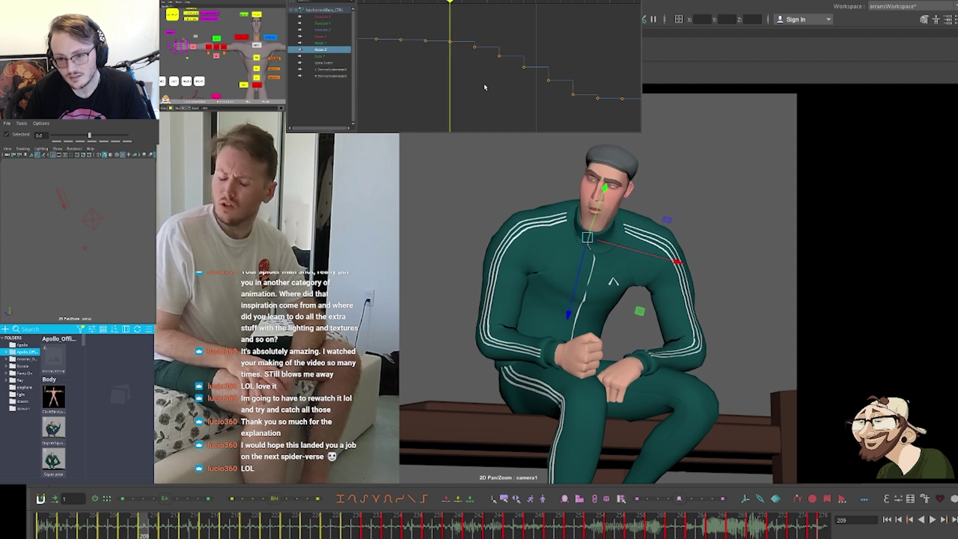
{"action": "key", "text": "comma"}
{"action": "key", "text": "comma"}
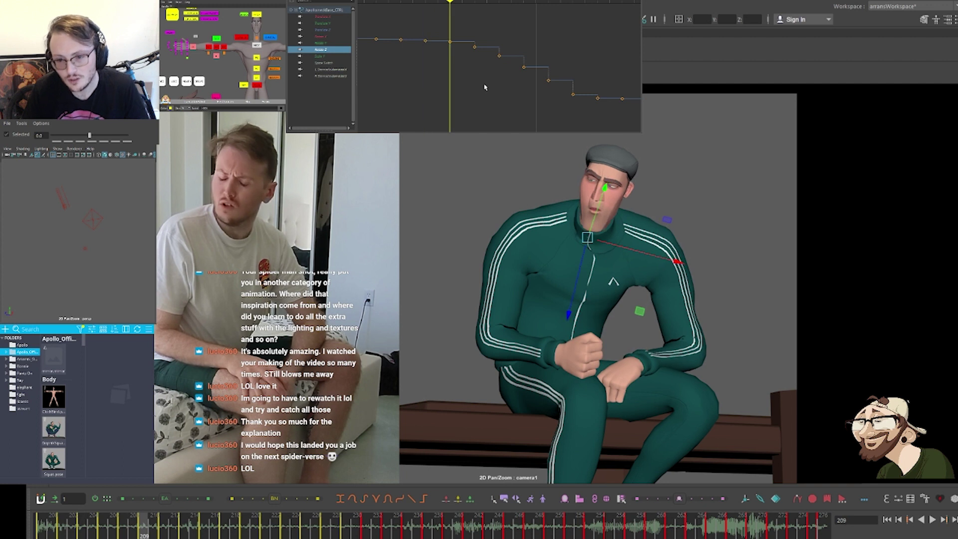
Blend the neck base's Rotate X keys at frames 205, 207 and 209 up towards the keys that follow
{"action": "key", "text": "comma"}
{"action": "key", "text": "comma"}
{"action": "key", "text": "comma"}
{"action": "key", "text": "comma"}
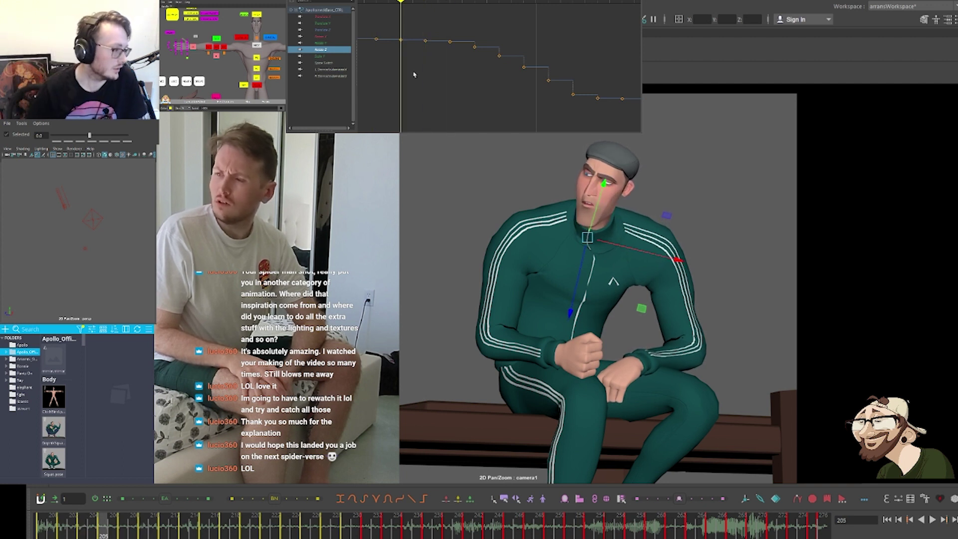
{"action": "left_click", "coordinate": [341, 37]}
{"action": "middle_click_drag", "start_coordinate": [427, 102], "coordinate": [514, 87], "text": "alt"}
{"action": "mouse_move", "coordinate": [445, 96]}
{"action": "left_mouse_down"}
{"action": "mouse_move", "coordinate": [566, 45]}
{"action": "mouse_move", "coordinate": [472, 102]}
{"action": "left_mouse_up"}
{"action": "key", "text": "f"}
{"action": "scroll", "coordinate": [558, 52], "scroll_direction": "down", "scroll_amount": 5}
{"action": "left_click", "coordinate": [520, 83]}
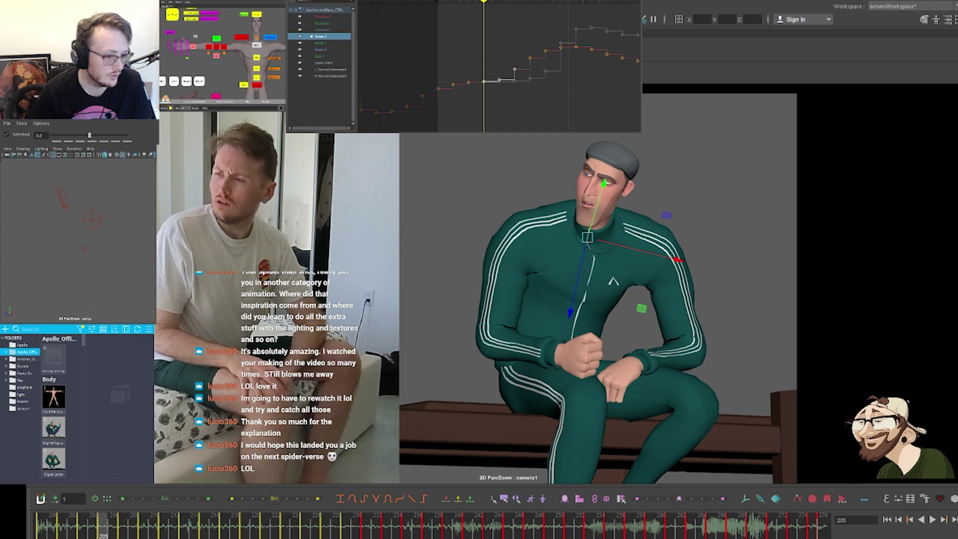
{"action": "left_click", "coordinate": [150, 500]}
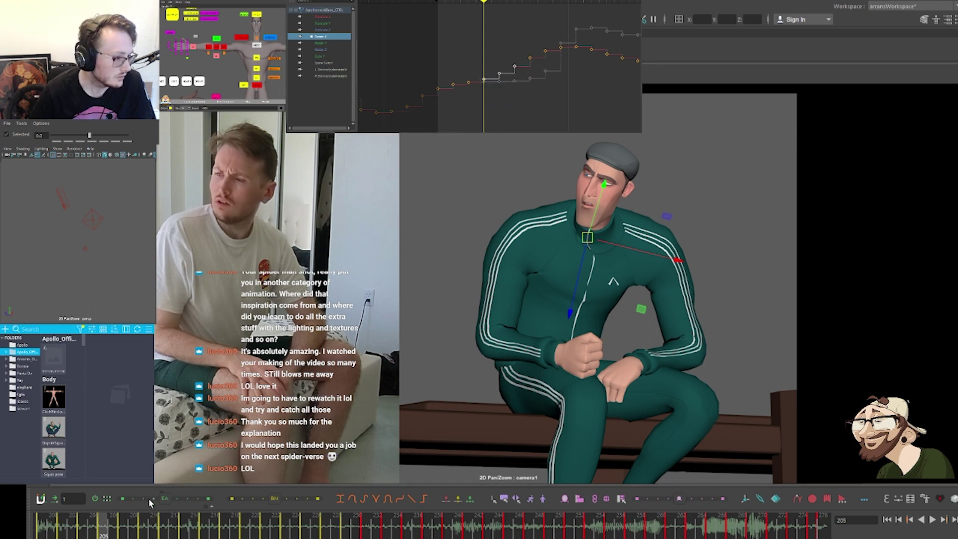
Inspect the neck base's Rotate Y and Rotate Z curves and step between frames 203 and 213 to review the head turn
{"action": "left_click", "coordinate": [325, 43]}
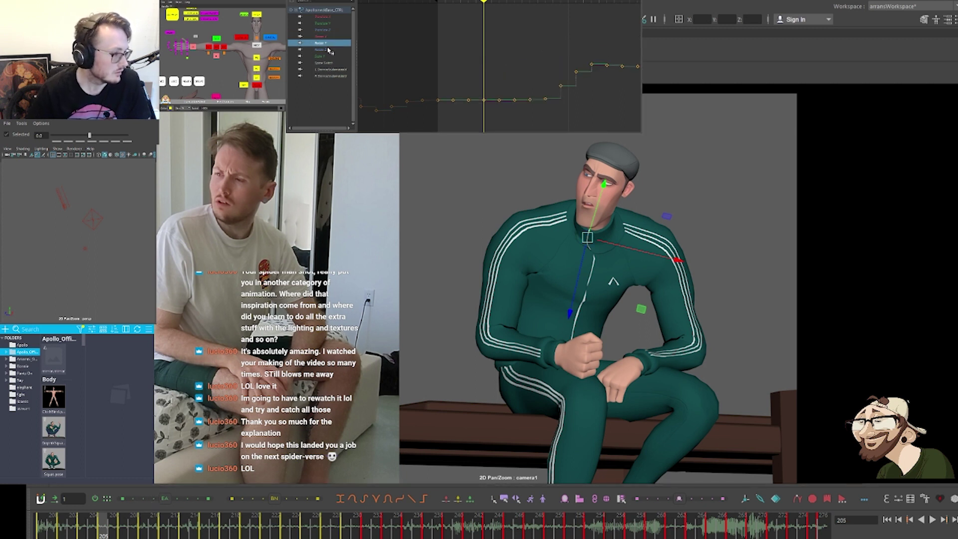
{"action": "left_click", "coordinate": [328, 50]}
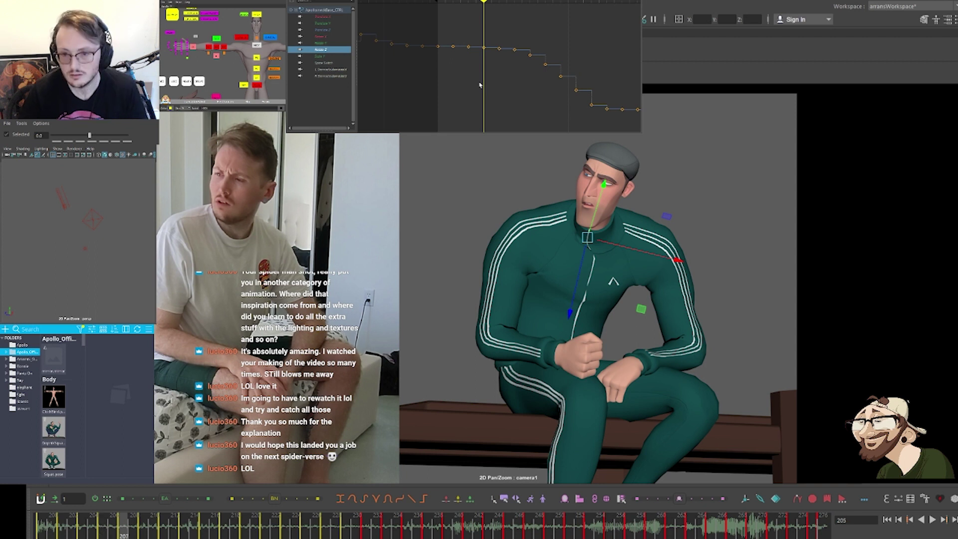
{"action": "key", "text": "period"}
{"action": "key", "text": "period"}
{"action": "key", "text": "period"}
{"action": "key", "text": "period"}
{"action": "key", "text": "comma"}
{"action": "key", "text": "comma"}
{"action": "key", "text": "comma"}
{"action": "key", "text": "comma"}
{"action": "key", "text": "comma"}
{"action": "key", "text": "comma"}
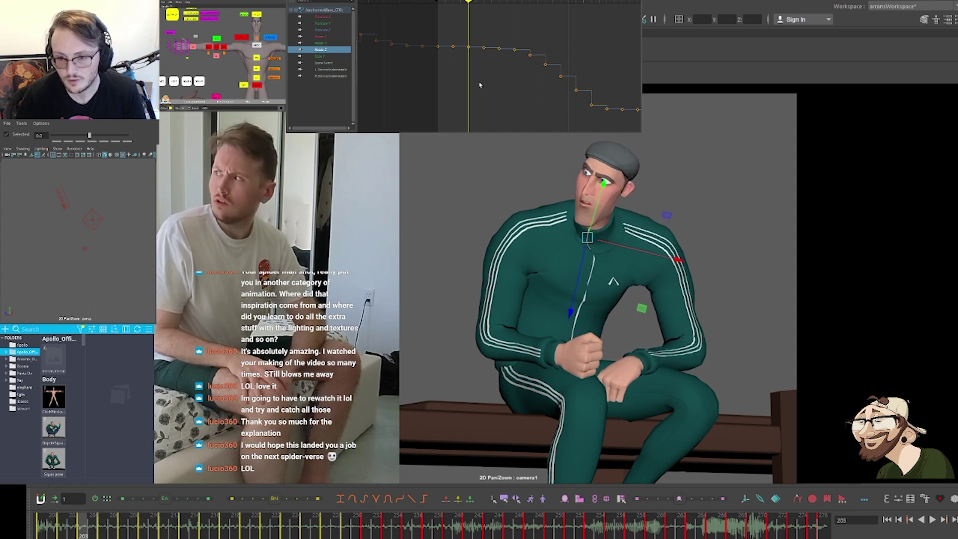
{"action": "key", "text": "period"}
{"action": "key", "text": "period"}
{"action": "key", "text": "period"}
{"action": "key", "text": "period"}
{"action": "key", "text": "period"}
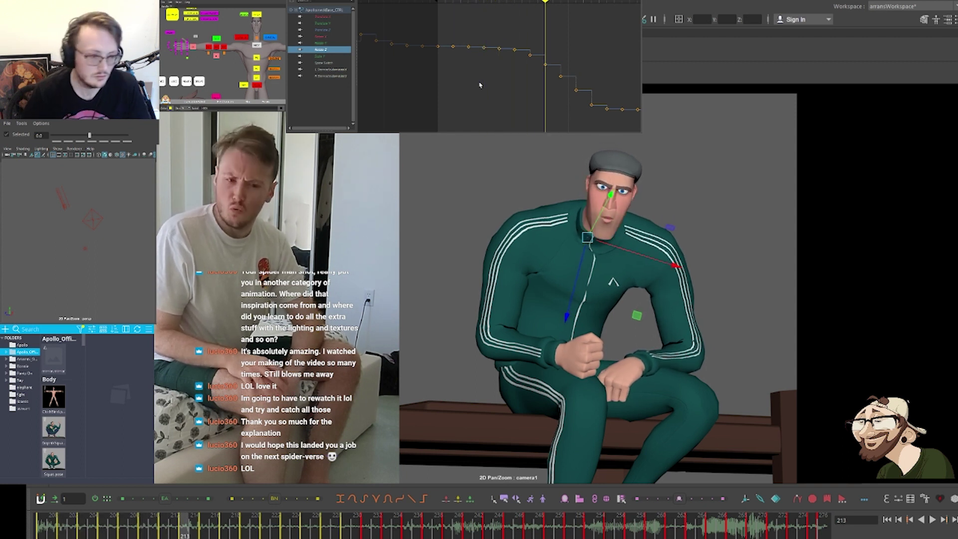
Step on from frame 213 to about frame 229 and back to examine the character's turn towards the other side
{"action": "key", "text": "period"}
{"action": "key", "text": "period"}
{"action": "key", "text": "period"}
{"action": "key", "text": "period"}
{"action": "key", "text": "period"}
{"action": "key", "text": "period"}
{"action": "key", "text": "period"}
{"action": "key", "text": "period"}
{"action": "key", "text": "period"}
{"action": "key", "text": "period"}
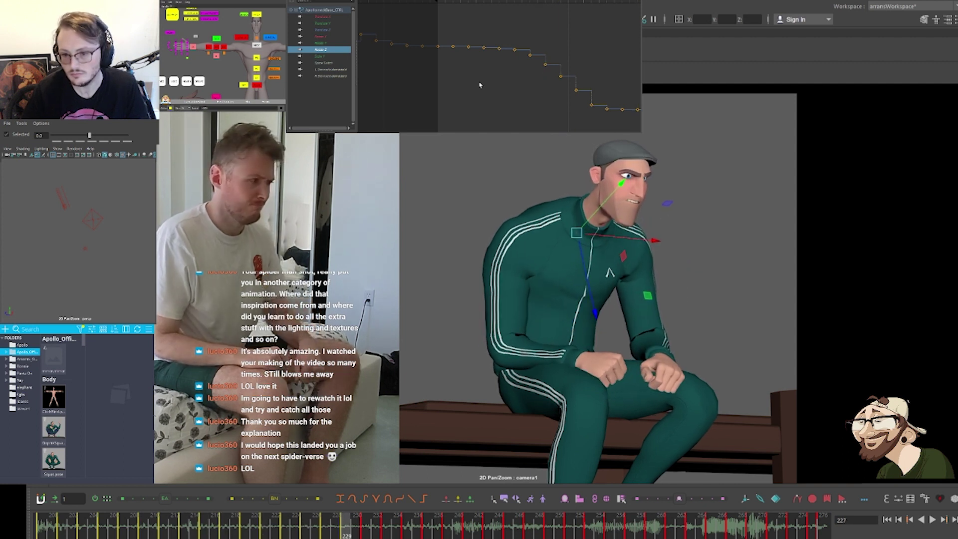
{"action": "key", "text": "comma"}
{"action": "key", "text": "comma"}
{"action": "key", "text": "comma"}
{"action": "key", "text": "comma"}
{"action": "key", "text": "comma"}
{"action": "key", "text": "comma"}
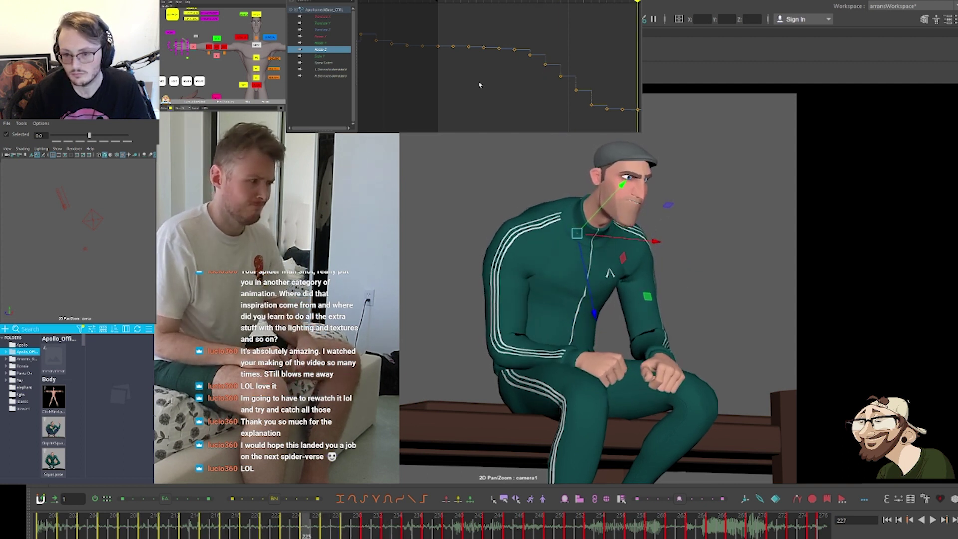
Step back to frame 205 and on to frame 235 to examine the character's head turn against the reference footage
{"action": "key", "text": "comma"}
{"action": "key", "text": "comma"}
{"action": "key", "text": "comma"}
{"action": "key", "text": "comma"}
{"action": "key", "text": "comma"}
{"action": "key", "text": "comma"}
{"action": "key", "text": "comma"}
{"action": "key", "text": "comma"}
{"action": "key", "text": "comma"}
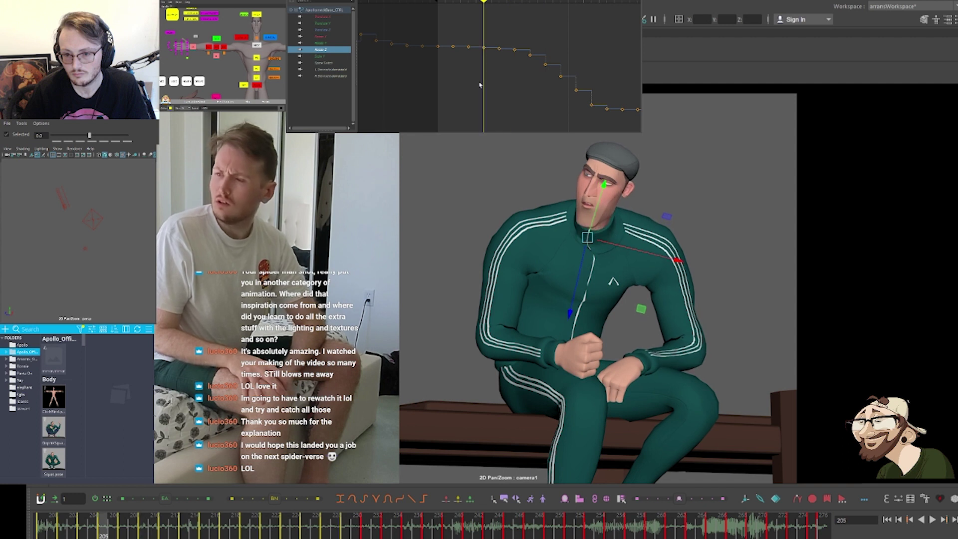
{"action": "key", "text": "period"}
{"action": "key", "text": "period"}
{"action": "key", "text": "period"}
{"action": "key", "text": "period"}
{"action": "key", "text": "period"}
{"action": "key", "text": "period"}
{"action": "key", "text": "period"}
{"action": "key", "text": "period"}
{"action": "key", "text": "period"}
{"action": "key", "text": "period"}
{"action": "key", "text": "period"}
{"action": "key", "text": "period"}
{"action": "key", "text": "period"}
{"action": "key", "text": "period"}
{"action": "key", "text": "period"}
{"action": "key", "text": "period"}
{"action": "key", "text": "period"}
{"action": "key", "text": "period"}
{"action": "key", "text": "period"}
{"action": "key", "text": "period"}
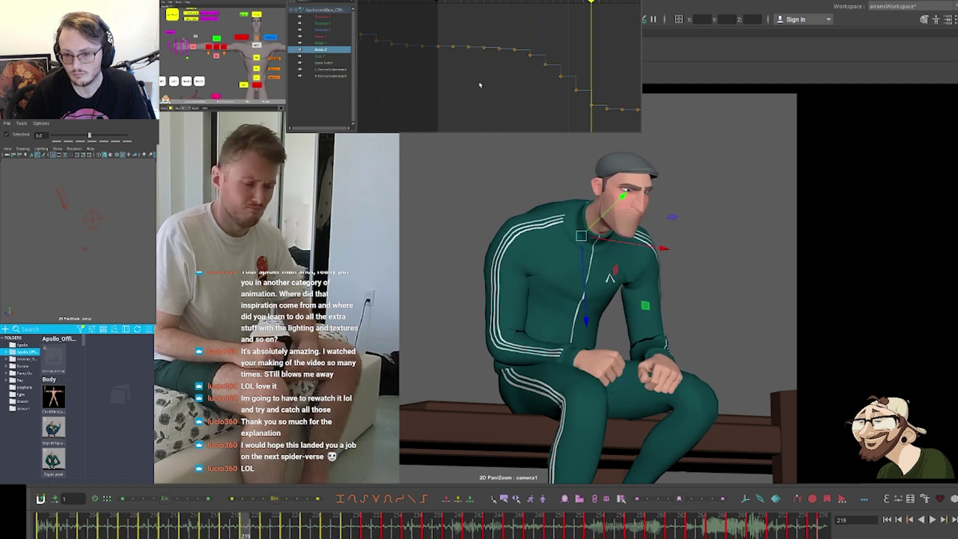
{"action": "key", "text": "period"}
{"action": "key", "text": "period"}
{"action": "key", "text": "period"}
{"action": "key", "text": "period"}
{"action": "key", "text": "period"}
{"action": "key", "text": "period"}
{"action": "key", "text": "period"}
{"action": "key", "text": "period"}
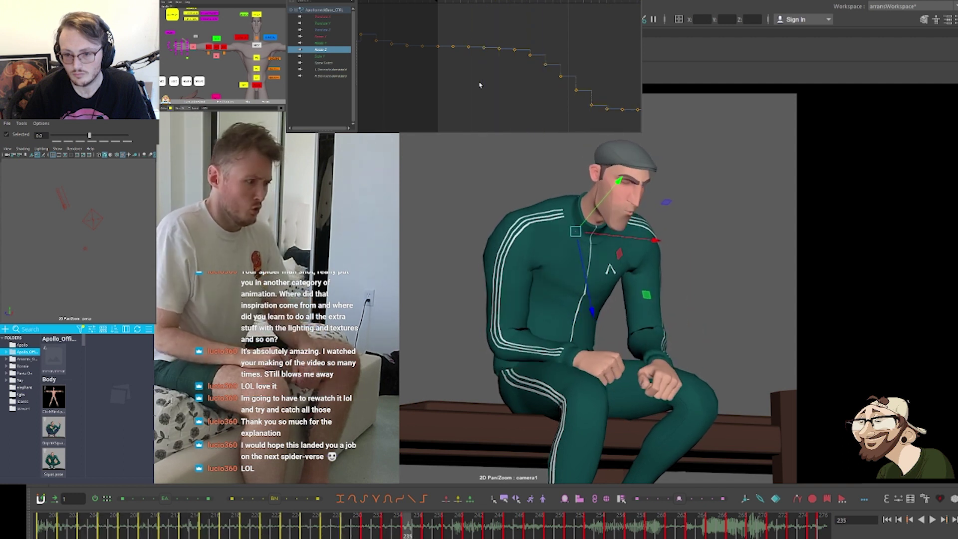
Step back to about frame 213 and on to frame 231 to compare the turn's middle poses with the reference
{"action": "key", "text": "comma"}
{"action": "key", "text": "comma"}
{"action": "key", "text": "comma"}
{"action": "key", "text": "comma"}
{"action": "key", "text": "comma"}
{"action": "key", "text": "comma"}
{"action": "key", "text": "comma"}
{"action": "key", "text": "comma"}
{"action": "key", "text": "comma"}
{"action": "key", "text": "comma"}
{"action": "key", "text": "comma"}
{"action": "key", "text": "comma"}
{"action": "key", "text": "comma"}
{"action": "key", "text": "comma"}
{"action": "key", "text": "comma"}
{"action": "key", "text": "comma"}
{"action": "key", "text": "comma"}
{"action": "key", "text": "comma"}
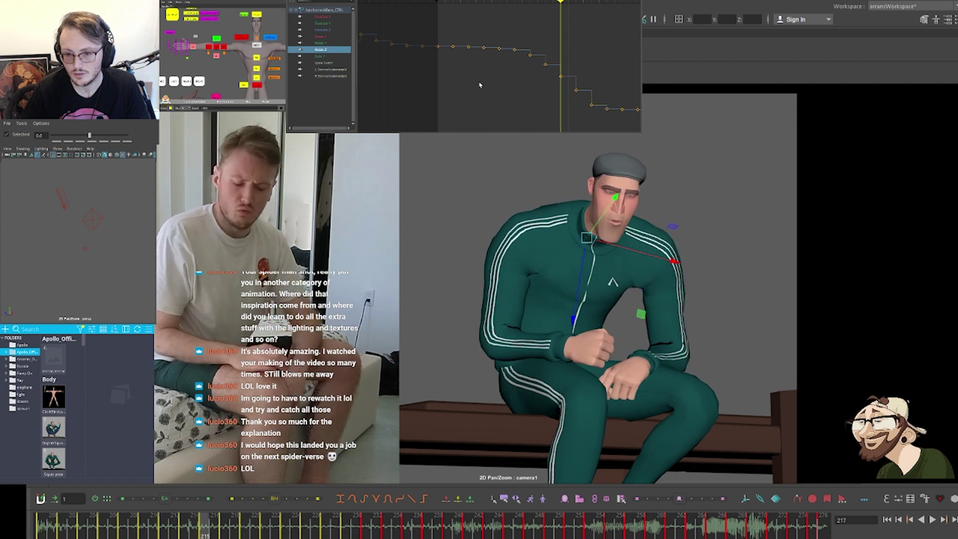
{"action": "key", "text": "period"}
{"action": "key", "text": "period"}
{"action": "key", "text": "period"}
{"action": "key", "text": "period"}
{"action": "key", "text": "period"}
{"action": "key", "text": "period"}
{"action": "key", "text": "period"}
{"action": "key", "text": "period"}
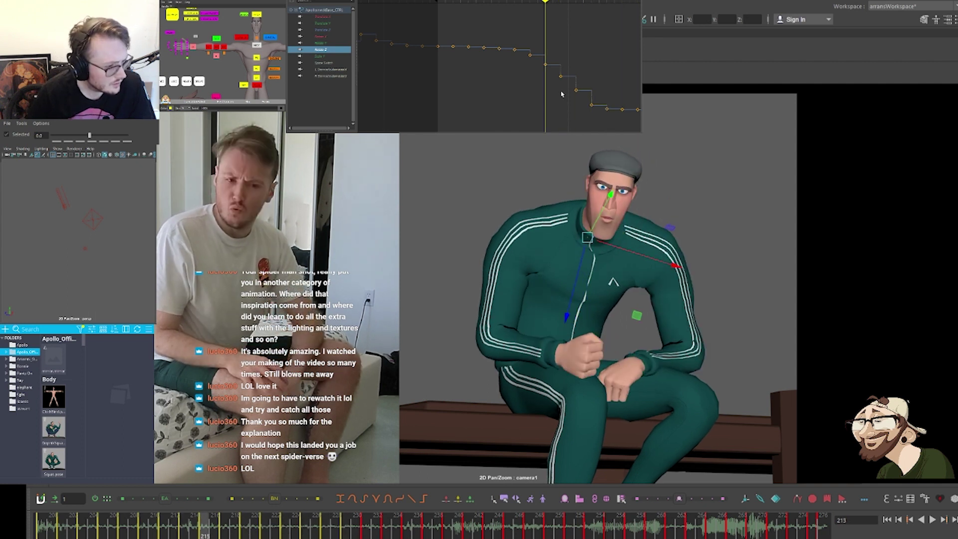
{"action": "key", "text": "period"}
{"action": "key", "text": "period"}
{"action": "key", "text": "period"}
{"action": "key", "text": "period"}
{"action": "key", "text": "period"}
{"action": "key", "text": "period"}
{"action": "key", "text": "period"}
{"action": "key", "text": "period"}
{"action": "key", "text": "period"}
{"action": "key", "text": "period"}
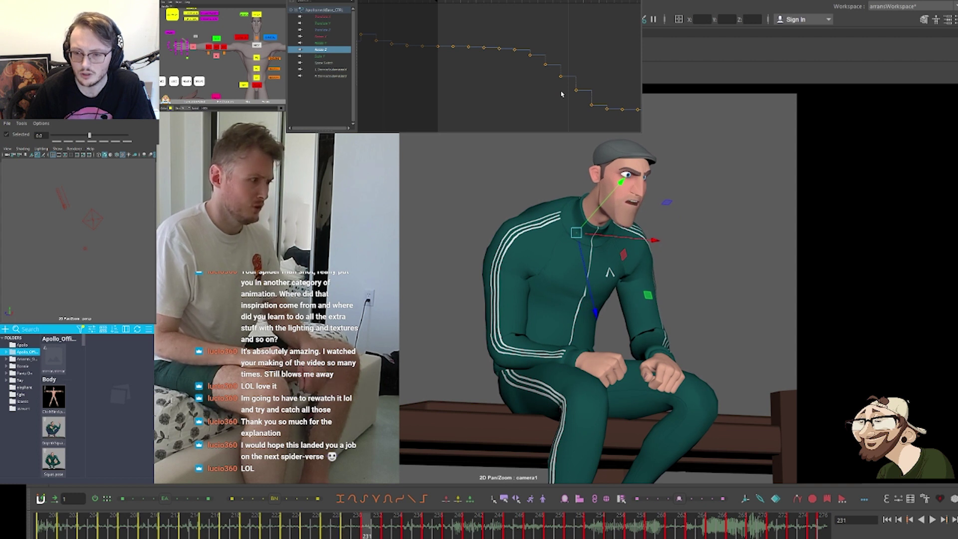
Raise the neck base's Rotate Z keys from frame 231 to 239 slightly, and frame the surrounding curve section
{"action": "middle_click_drag", "start_coordinate": [567, 91], "coordinate": [416, 57], "text": "alt"}
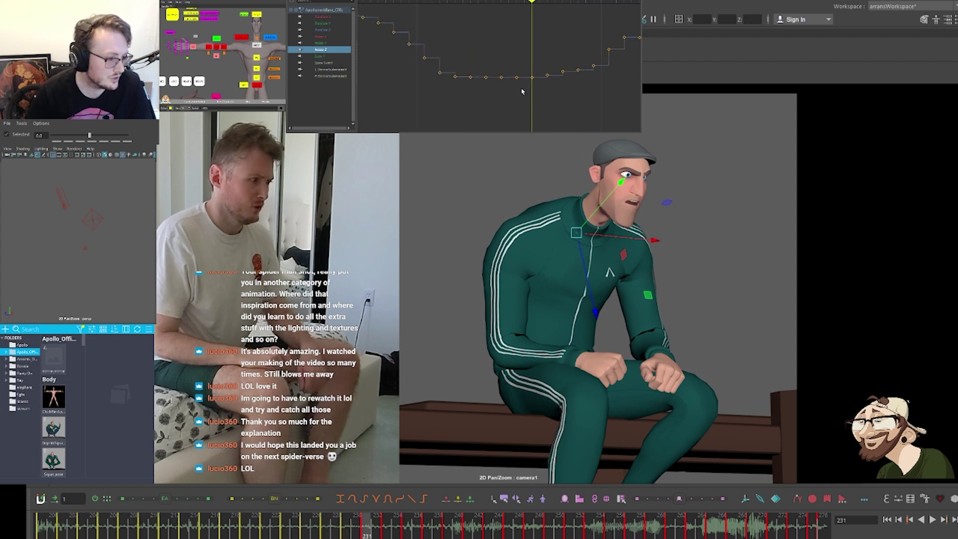
{"action": "left_click_drag", "start_coordinate": [522, 92], "coordinate": [599, 56]}
{"action": "middle_click_drag", "start_coordinate": [580, 53], "coordinate": [580, 51], "text": "shift"}
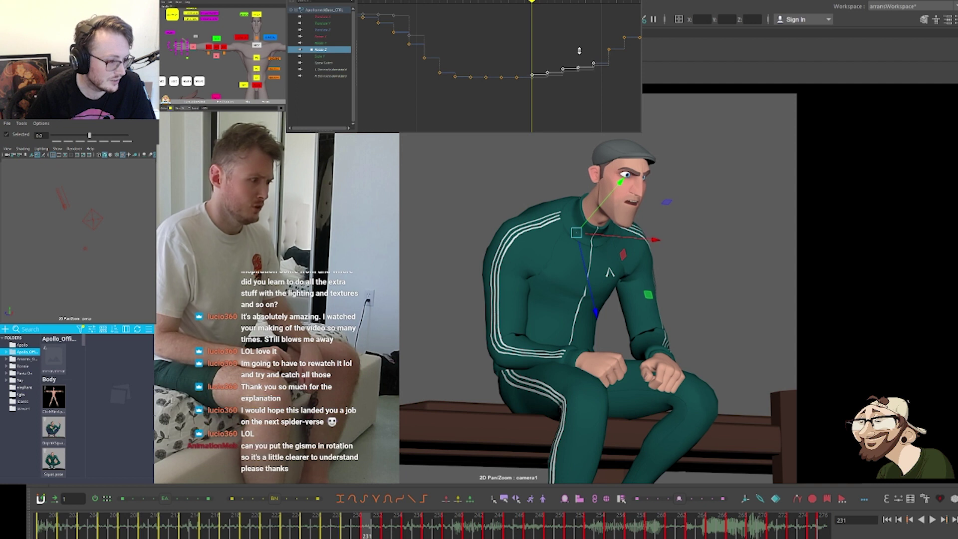
{"action": "left_click", "coordinate": [479, 101]}
{"action": "left_click_drag", "start_coordinate": [424, 103], "coordinate": [557, 52]}
{"action": "key", "text": "f"}
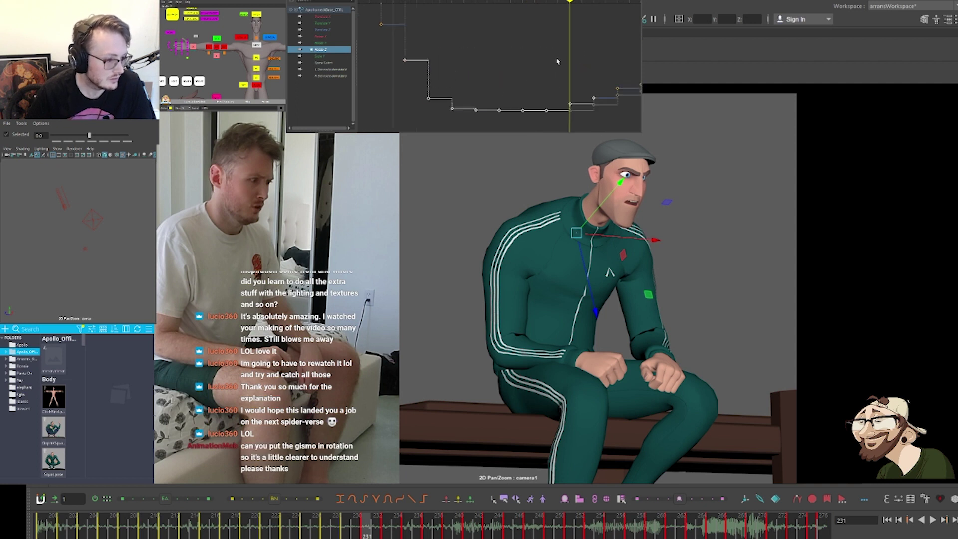
{"action": "left_click", "coordinate": [556, 75]}
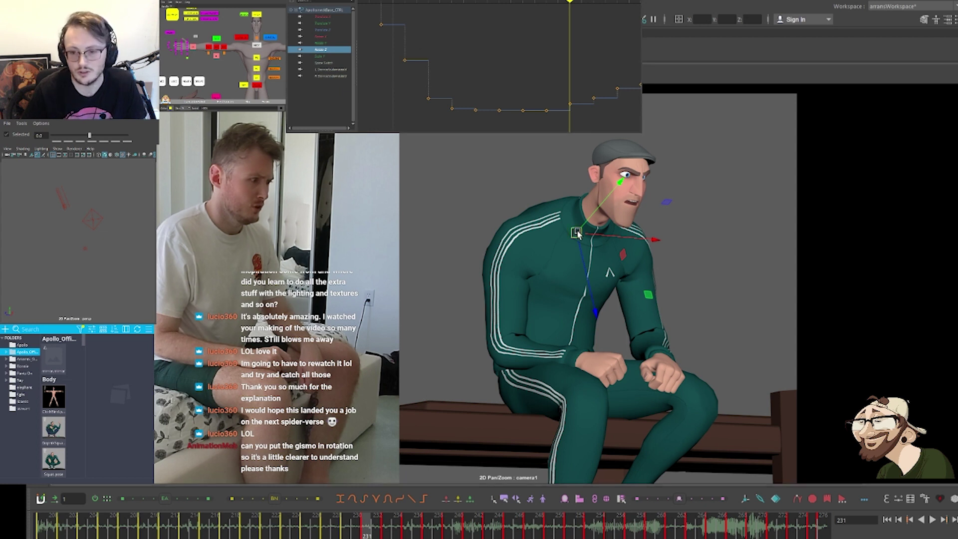
Switch to the Rotate tool to show the neck base's rotation gizmo, and step back from frame 231 to 203
{"action": "key", "text": "e"}
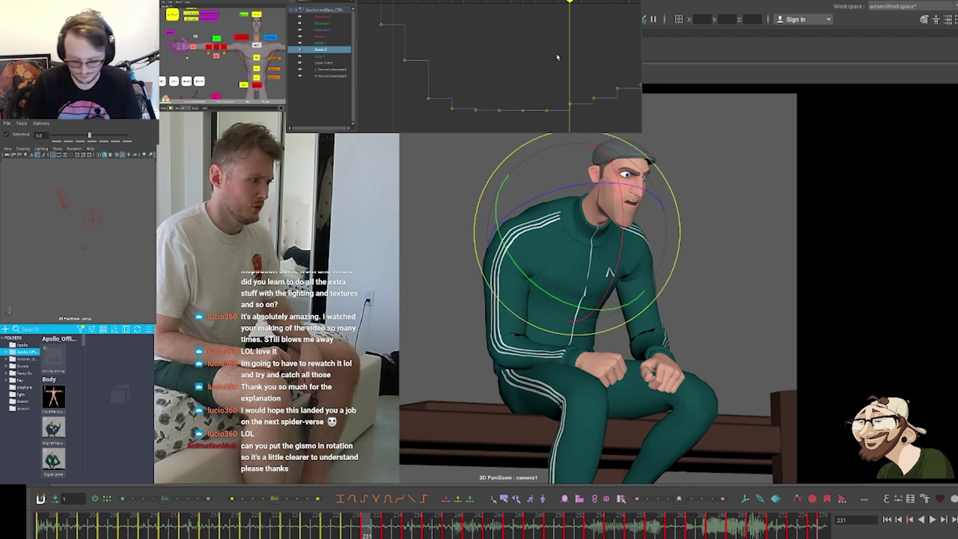
{"action": "key", "text": "comma"}
{"action": "key", "text": "comma"}
{"action": "key", "text": "comma"}
{"action": "key", "text": "comma"}
{"action": "key", "text": "comma"}
{"action": "key", "text": "comma"}
{"action": "key", "text": "comma"}
{"action": "key", "text": "comma"}
{"action": "key", "text": "comma"}
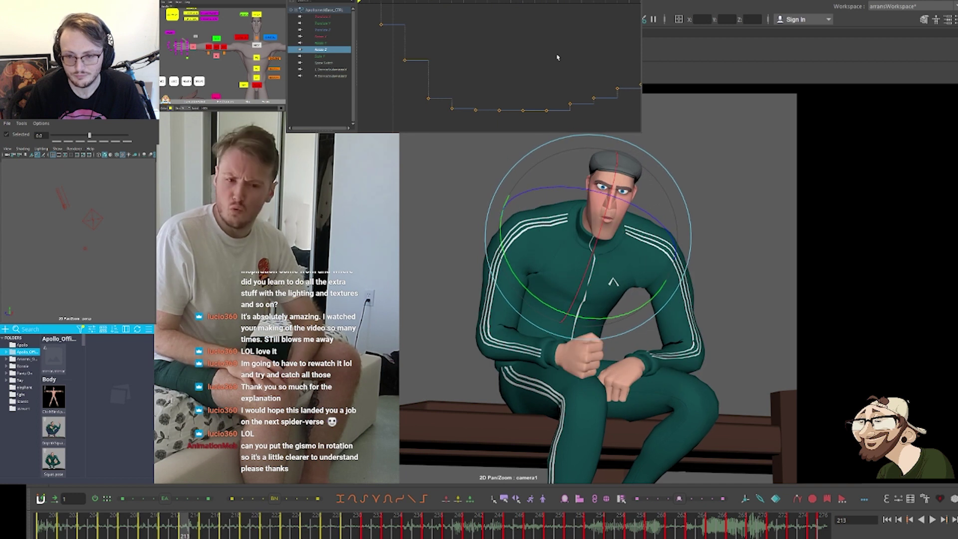
{"action": "key", "text": "comma"}
{"action": "key", "text": "comma"}
{"action": "key", "text": "comma"}
{"action": "key", "text": "comma"}
{"action": "key", "text": "comma"}
{"action": "key", "text": "comma"}
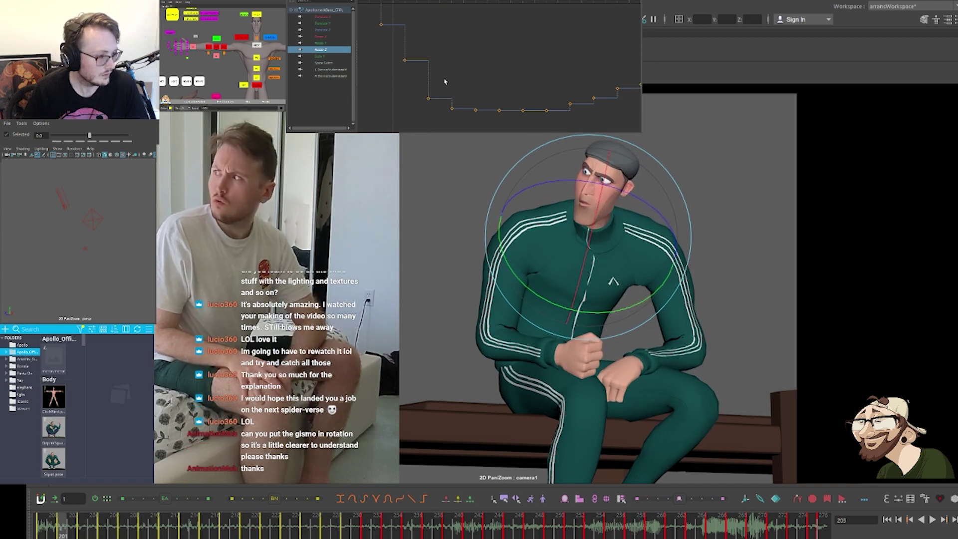
Step forward from frame 203 to frame 223 to follow the neck base's rotation through the head turn
{"action": "key", "text": "period"}
{"action": "key", "text": "period"}
{"action": "key", "text": "period"}
{"action": "key", "text": "period"}
{"action": "key", "text": "period"}
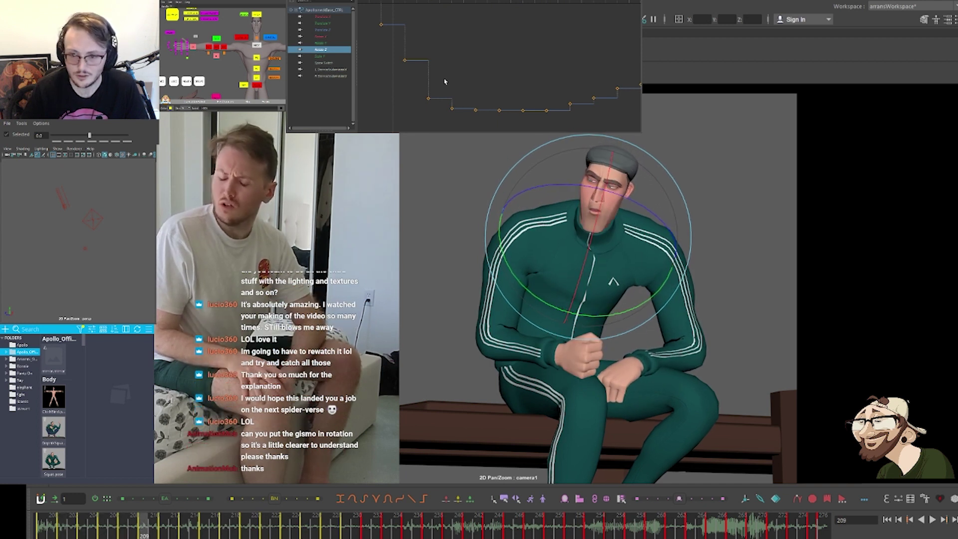
{"action": "scroll", "coordinate": [457, 72], "scroll_direction": "down", "scroll_amount": 3}
{"action": "scroll", "coordinate": [458, 73], "scroll_direction": "up", "scroll_amount": 3}
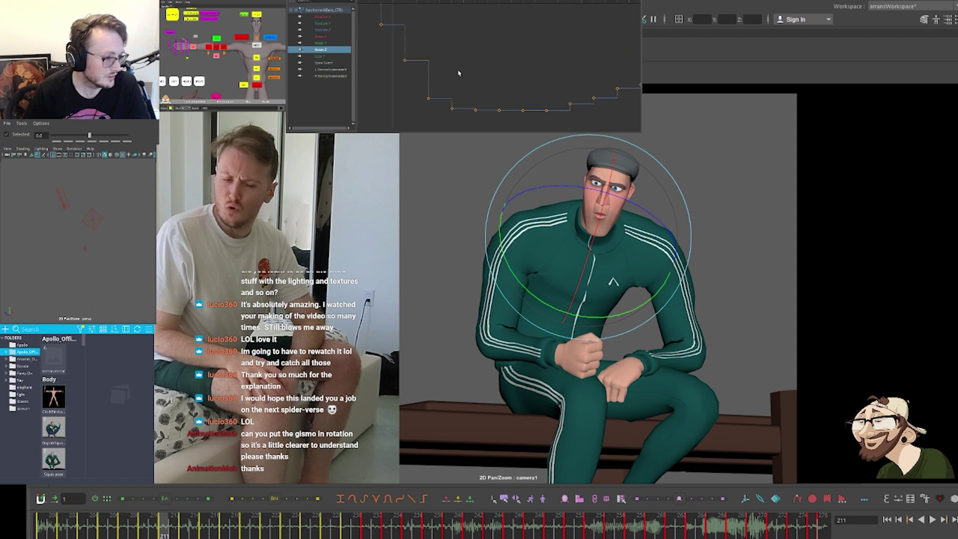
{"action": "key", "text": "period"}
{"action": "key", "text": "period"}
{"action": "key", "text": "period"}
{"action": "key", "text": "period"}
{"action": "key", "text": "comma"}
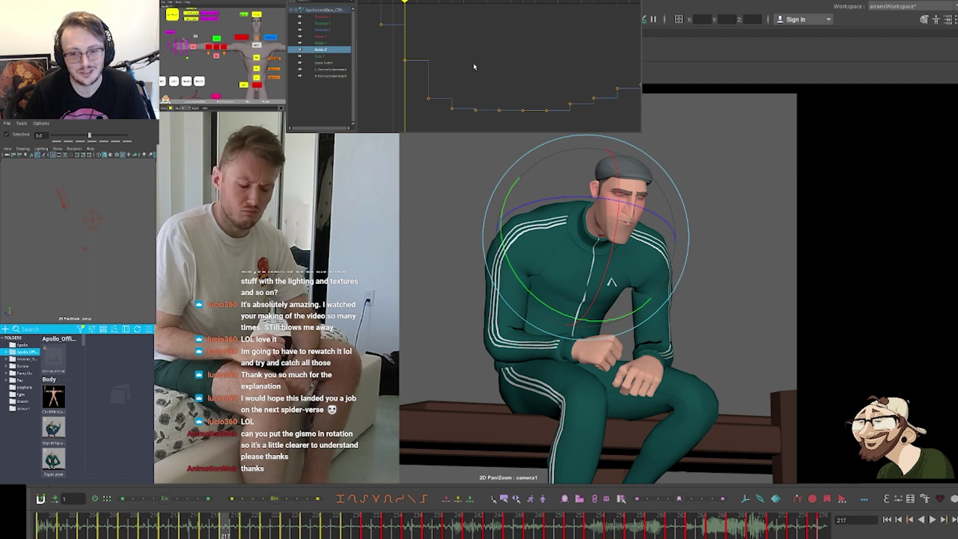
{"action": "key", "text": "period"}
{"action": "key", "text": "period"}
{"action": "key", "text": "period"}
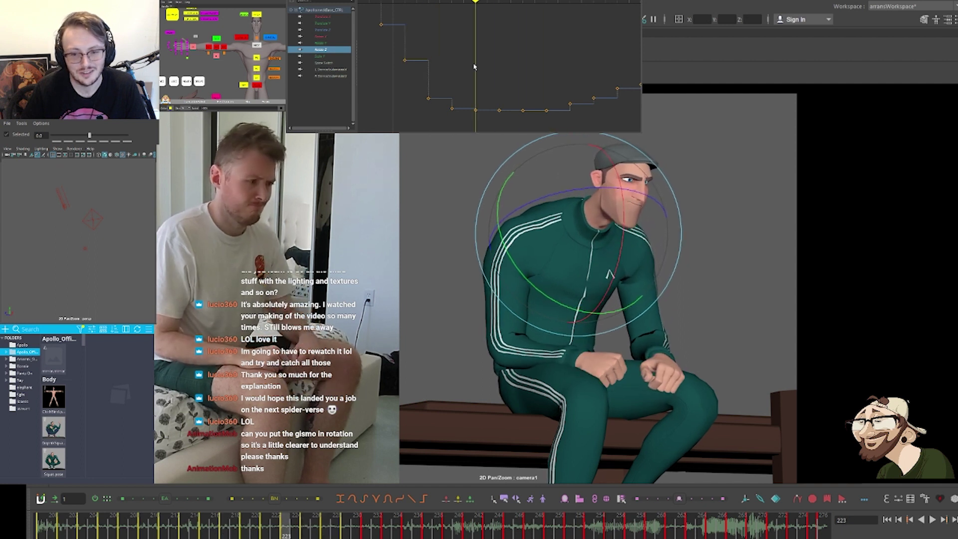
Step back to frame 209 and forward to frame 229 to examine how the neck base settles after the turn
{"action": "key", "text": "comma"}
{"action": "key", "text": "comma"}
{"action": "key", "text": "comma"}
{"action": "key", "text": "comma"}
{"action": "key", "text": "comma"}
{"action": "key", "text": "comma"}
{"action": "key", "text": "comma"}
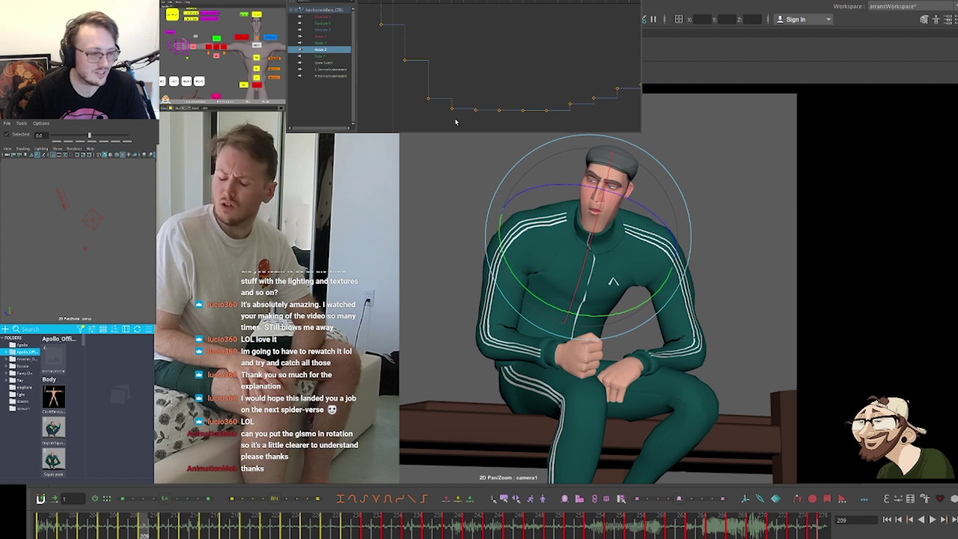
{"action": "key", "text": "period"}
{"action": "key", "text": "period"}
{"action": "key", "text": "period"}
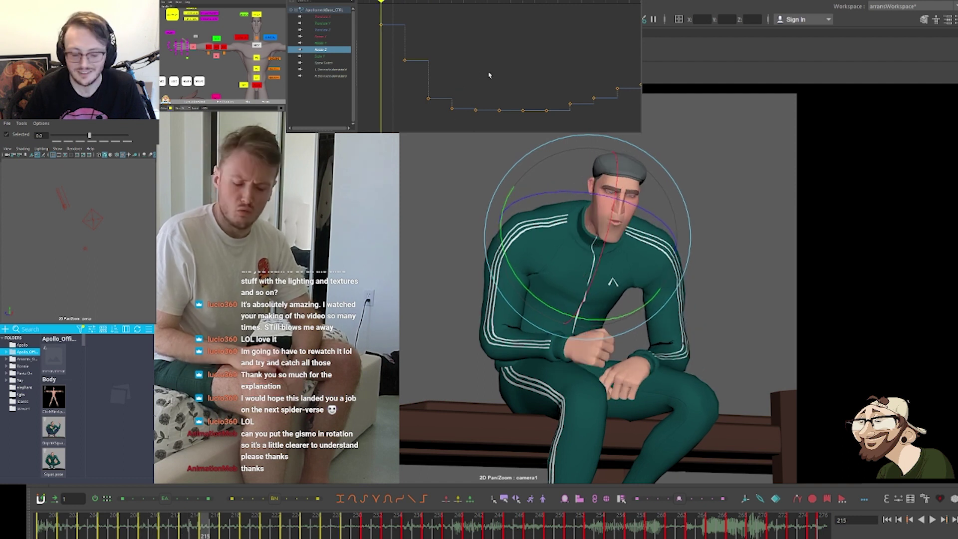
{"action": "key", "text": "period"}
{"action": "key", "text": "period"}
{"action": "key", "text": "period"}
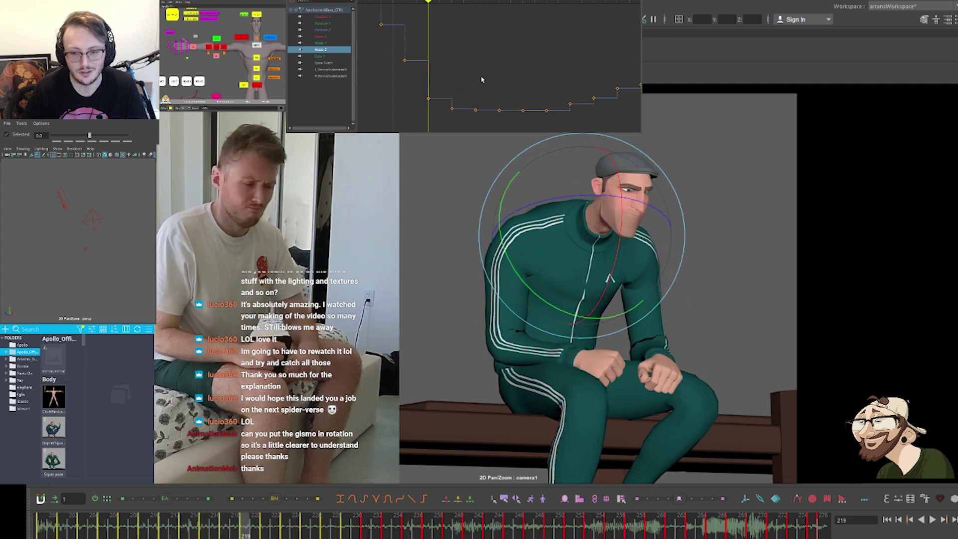
{"action": "key", "text": "period"}
{"action": "key", "text": "period"}
{"action": "key", "text": "period"}
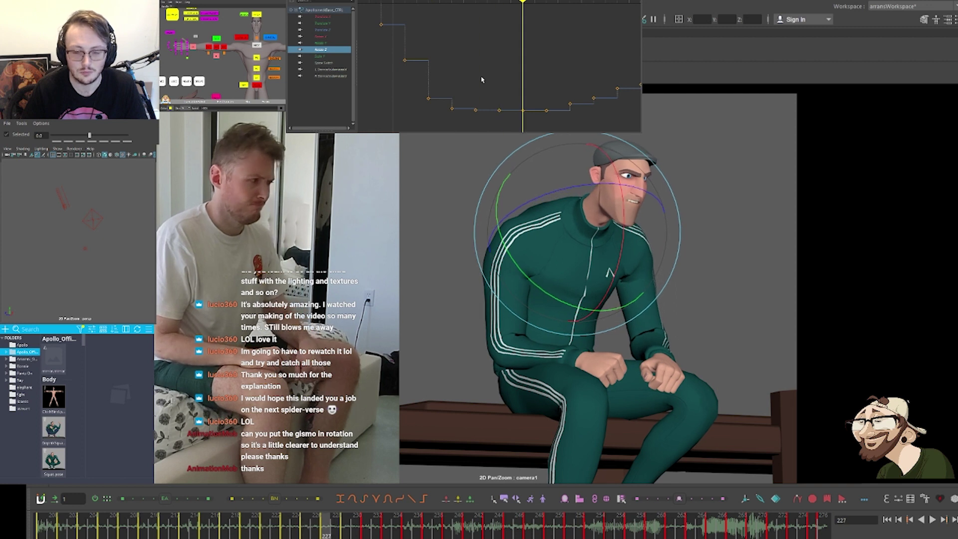
{"action": "key", "text": "period"}
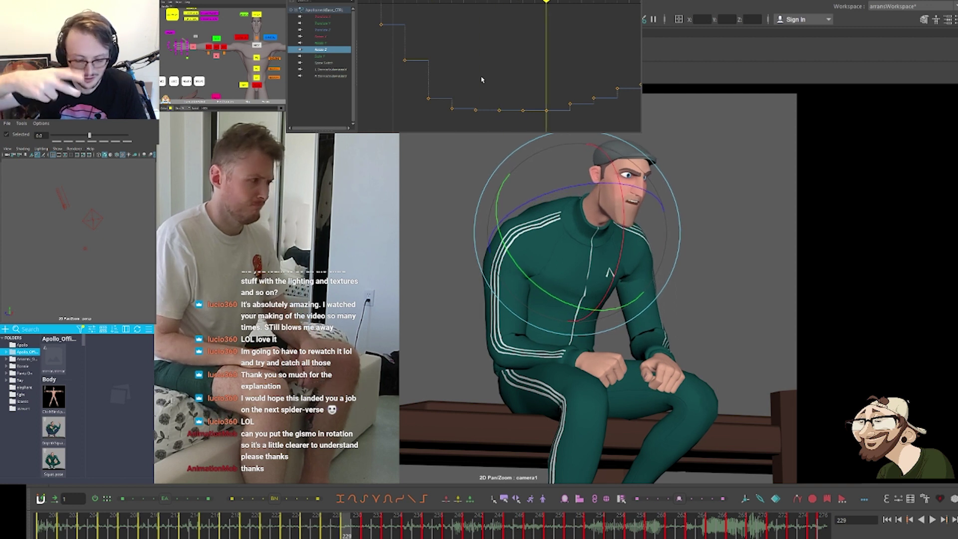
Step back from frame 229 to about frame 213 to recheck the head turn's dip
{"action": "key", "text": "comma"}
{"action": "key", "text": "comma"}
{"action": "key", "text": "comma"}
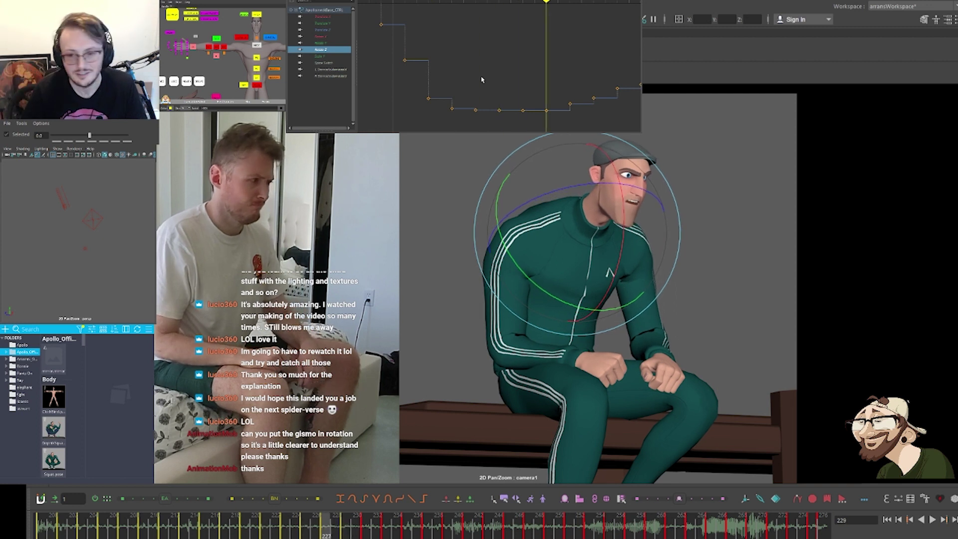
{"action": "key", "text": "comma"}
{"action": "key", "text": "comma"}
{"action": "key", "text": "comma"}
{"action": "key", "text": "comma"}
{"action": "key", "text": "comma"}
Blend the neck base's Rotate Z keys at frames 225, 227 and 229 up towards the keys that follow
{"action": "key", "text": "period"}
{"action": "key", "text": "period"}
{"action": "key", "text": "period"}
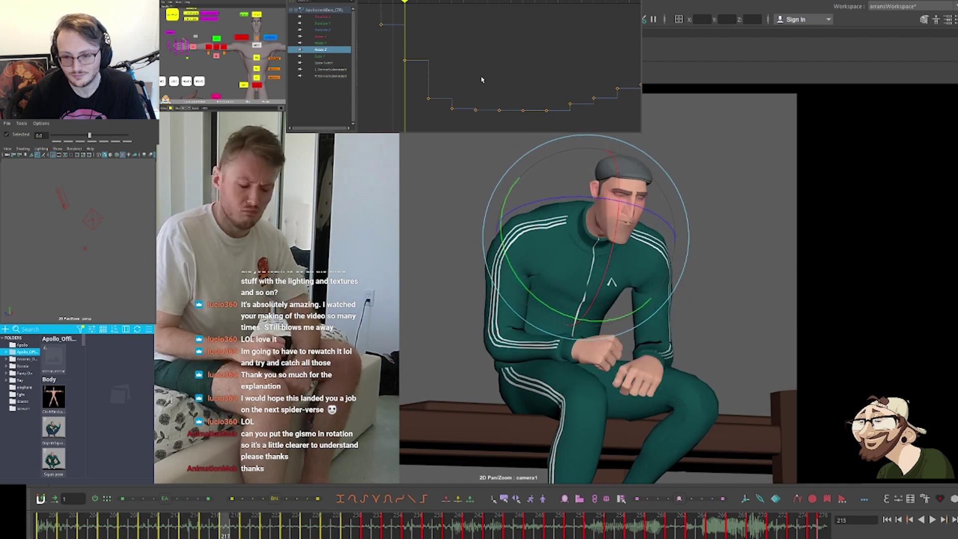
{"action": "key", "text": "period"}
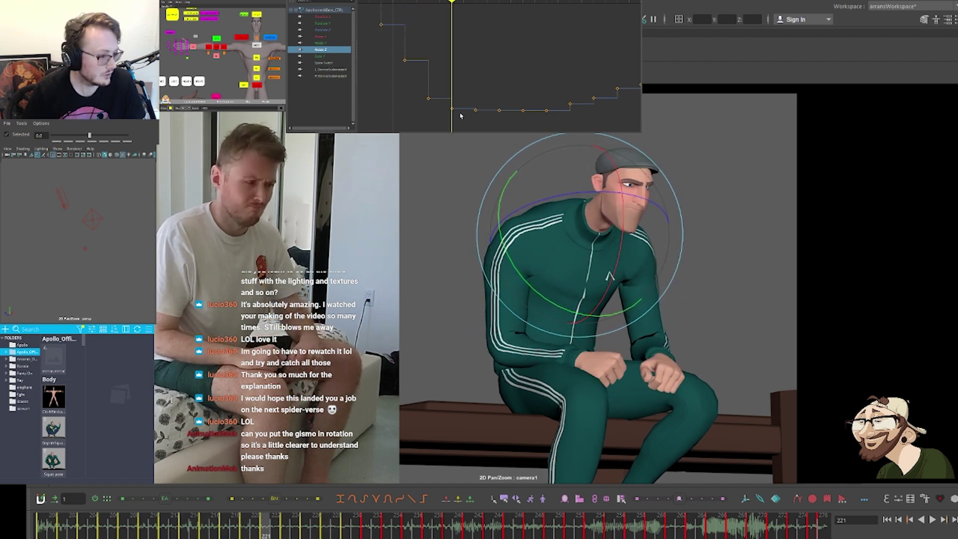
{"action": "left_click_drag", "start_coordinate": [551, 101], "coordinate": [551, 100]}
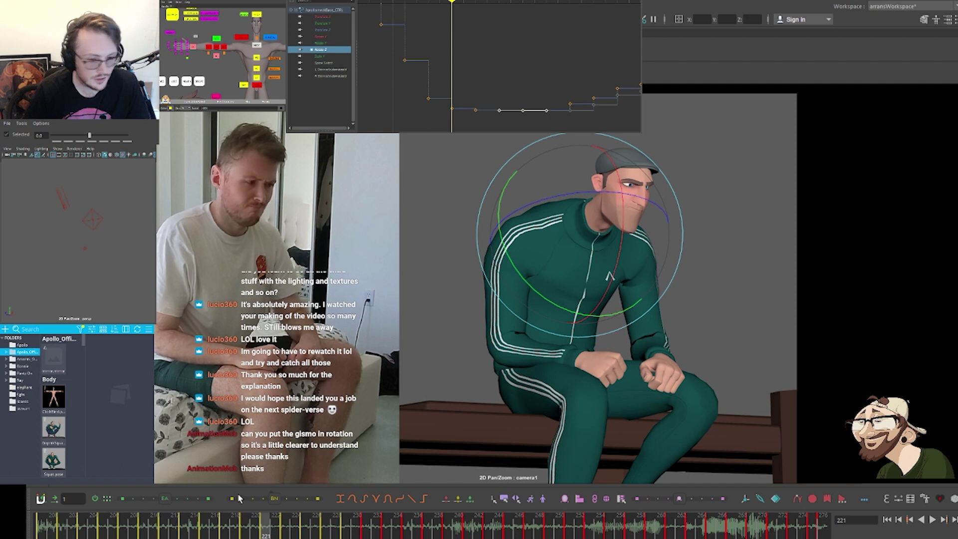
{"action": "left_click", "coordinate": [178, 499]}
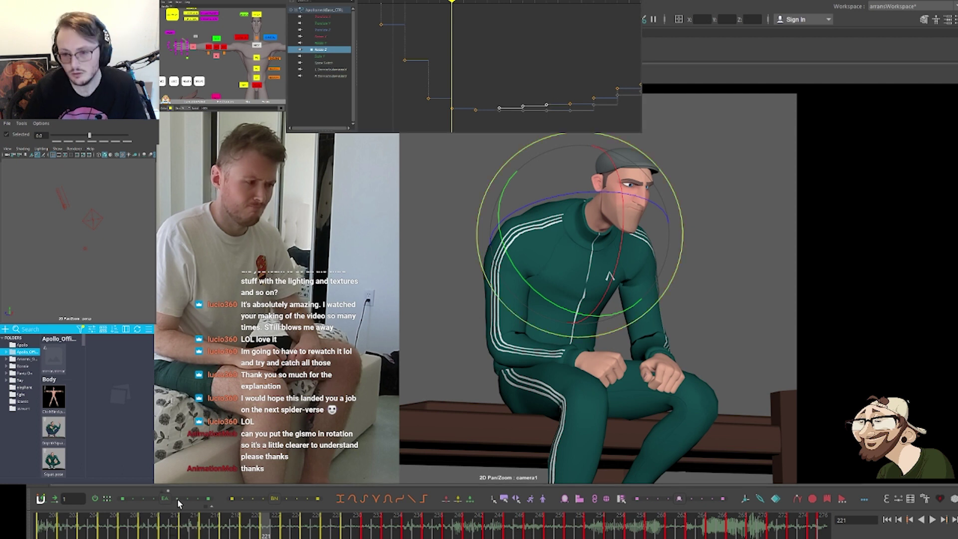
Step forward to frame 231 and back to frame 217 to review the adjusted Rotate Z settle
{"action": "key", "text": "period"}
{"action": "key", "text": "period"}
{"action": "key", "text": "period"}
{"action": "key", "text": "period"}
{"action": "key", "text": "period"}
{"action": "key", "text": "period"}
{"action": "key", "text": "period"}
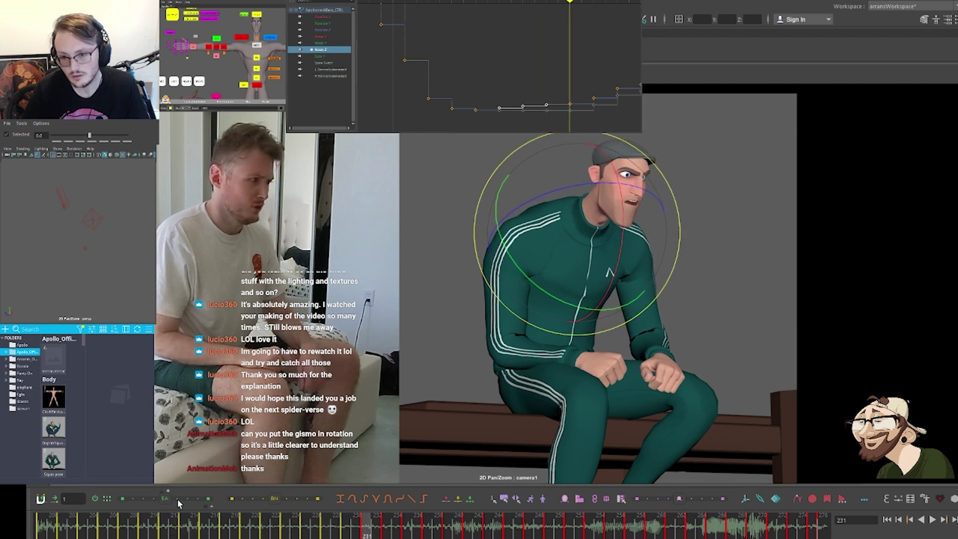
{"action": "key", "text": "comma"}
{"action": "key", "text": "comma"}
{"action": "key", "text": "comma"}
{"action": "key", "text": "comma"}
{"action": "key", "text": "comma"}
{"action": "key", "text": "comma"}
{"action": "key", "text": "comma"}
{"action": "key", "text": "comma"}
{"action": "key", "text": "comma"}
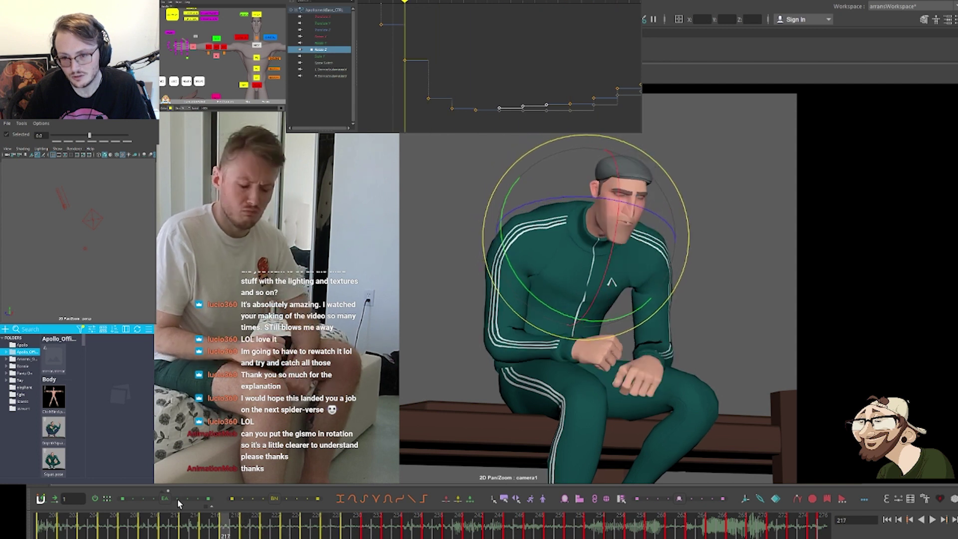
Raise the neck base's Rotate Z keys at frames 225 to 231 and blend them into a gentler upward settle
{"action": "key", "text": "period"}
{"action": "key", "text": "period"}
{"action": "key", "text": "period"}
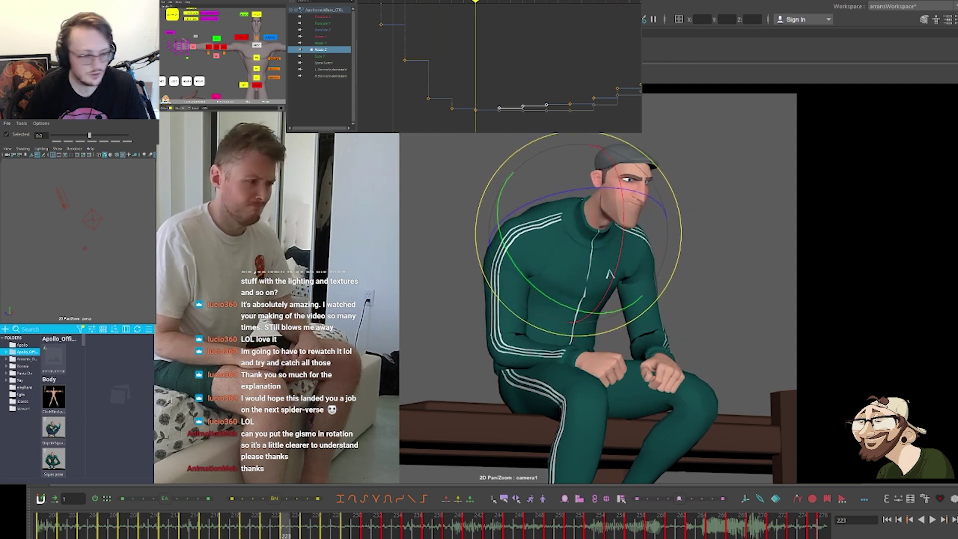
{"action": "key", "text": "period"}
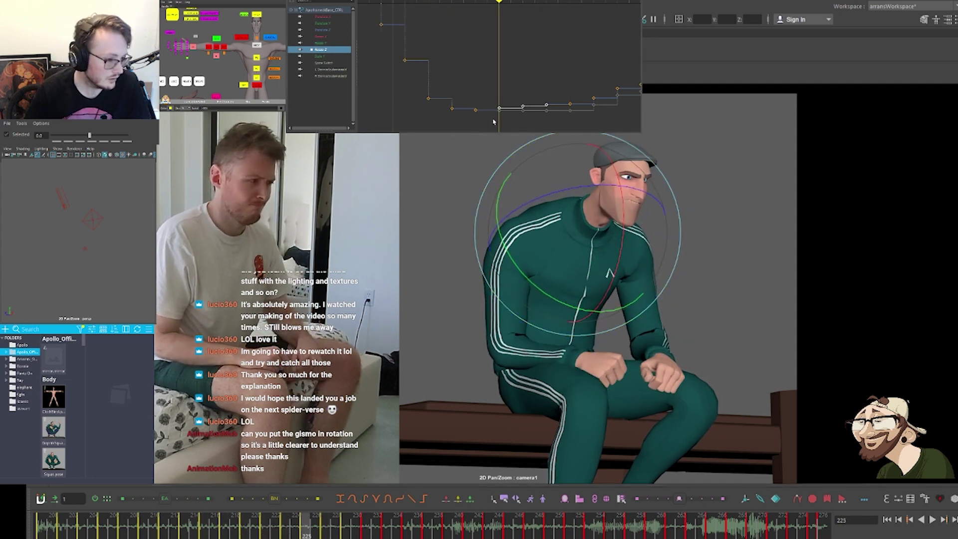
{"action": "left_click_drag", "start_coordinate": [493, 120], "coordinate": [582, 92]}
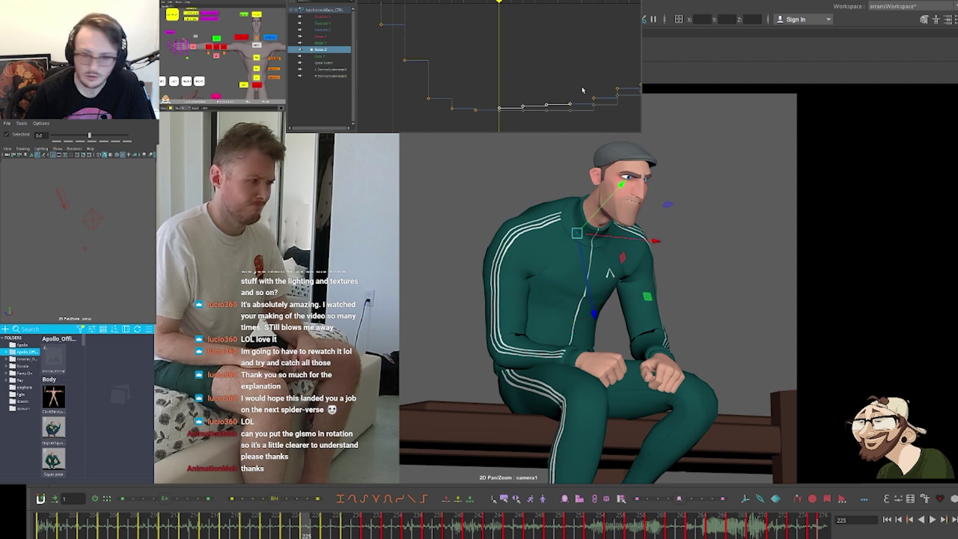
{"action": "middle_click_drag", "start_coordinate": [582, 91], "coordinate": [582, 80]}
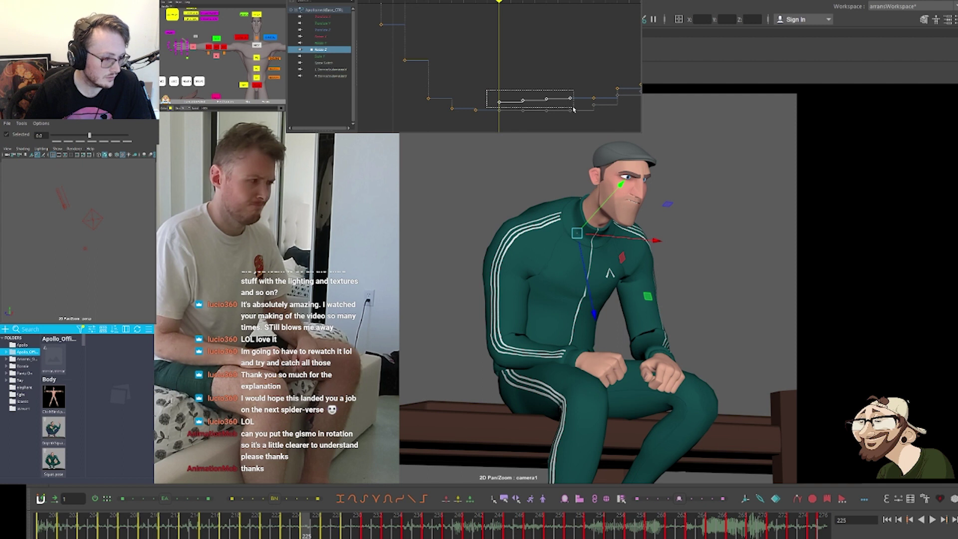
{"action": "left_click", "coordinate": [179, 498]}
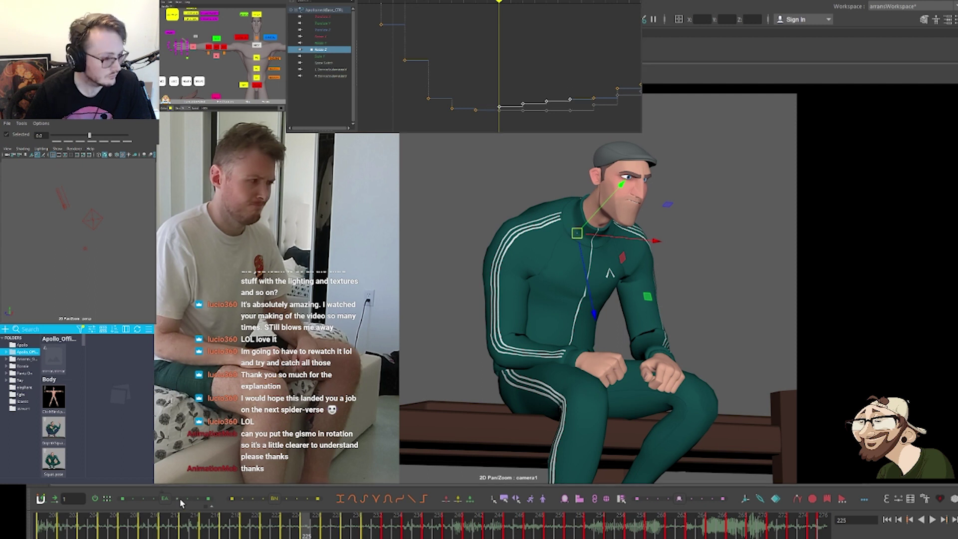
Step back and forth between frames 225 and 231 to review the reshaped Rotate Z settle
{"action": "key", "text": "period"}
{"action": "key", "text": "period"}
{"action": "key", "text": "period"}
{"action": "key", "text": "period"}
{"action": "key", "text": "comma"}
{"action": "key", "text": "comma"}
{"action": "key", "text": "comma"}
{"action": "key", "text": "comma"}
{"action": "key", "text": "comma"}
{"action": "key", "text": "comma"}
{"action": "key", "text": "comma"}
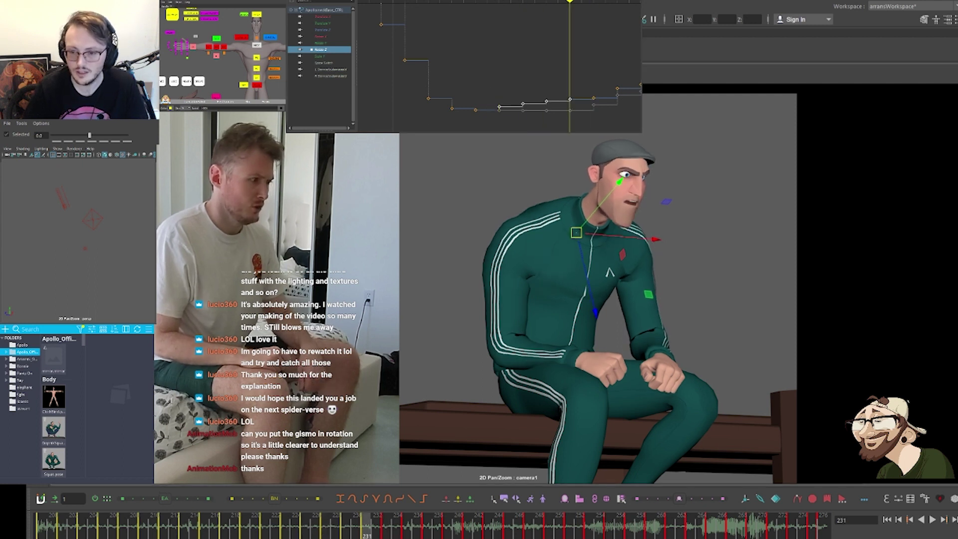
{"action": "key", "text": "period"}
{"action": "key", "text": "period"}
{"action": "key", "text": "period"}
{"action": "key", "text": "period"}
{"action": "key", "text": "period"}
{"action": "key", "text": "period"}
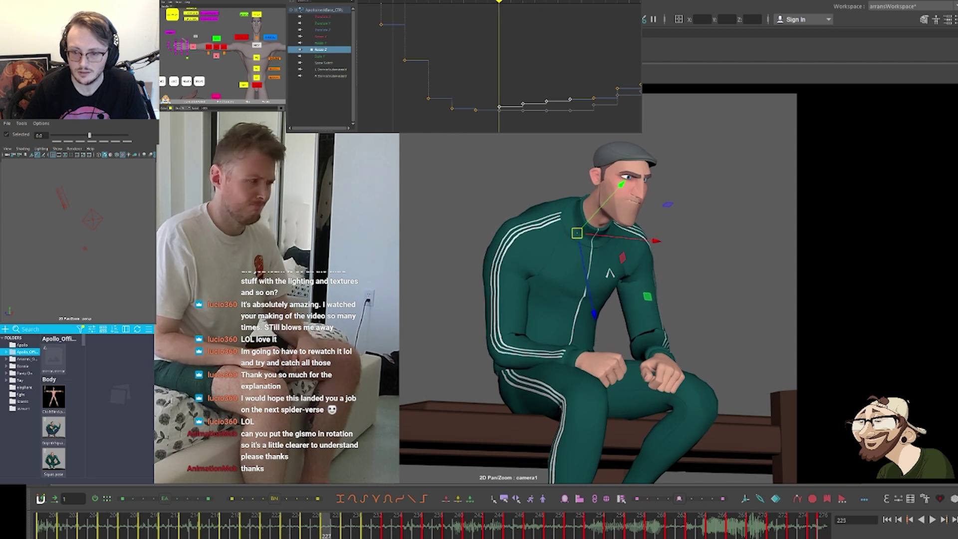
{"action": "left_click", "coordinate": [561, 68]}
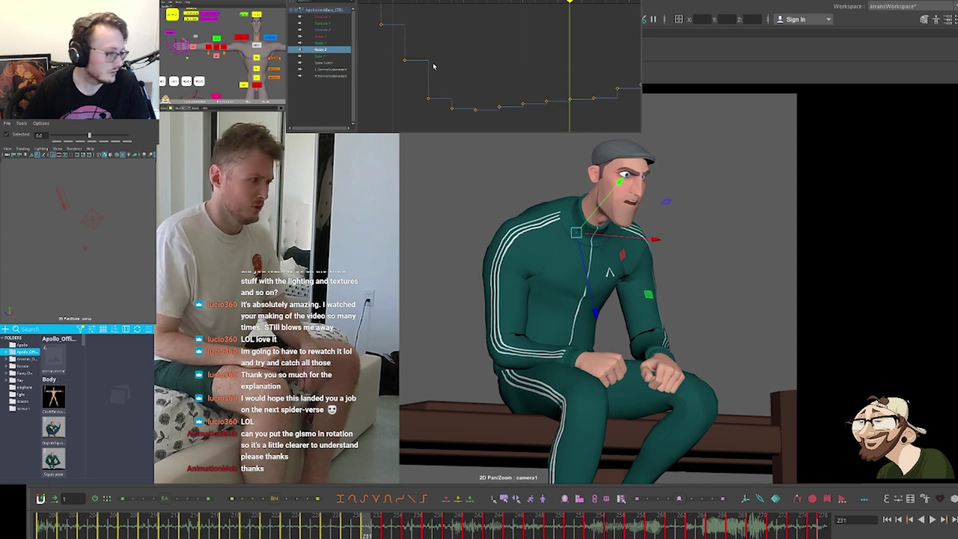
Isolate the head control's Rotate X curve and step back from frame 231 to about frame 203 to examine it
{"action": "left_click", "coordinate": [260, 23]}
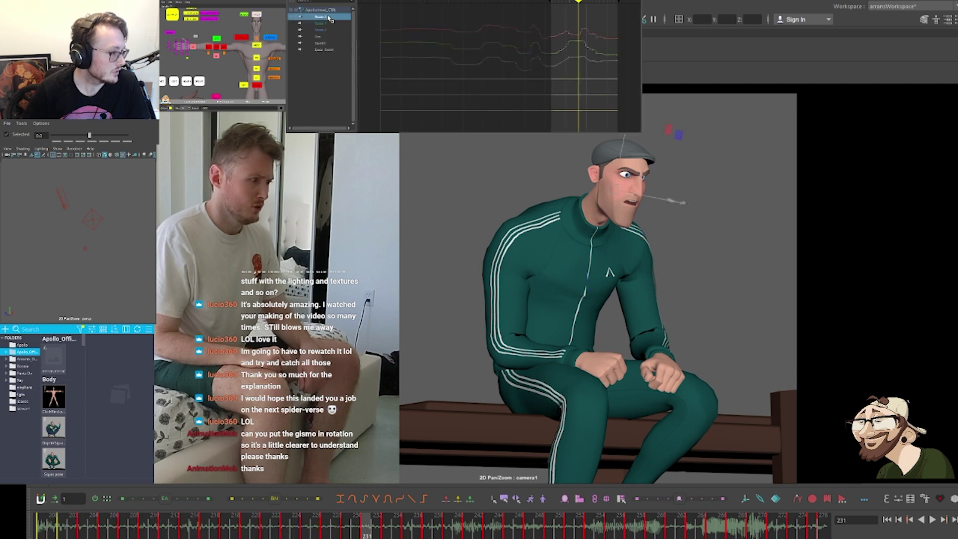
{"action": "key", "text": "comma"}
{"action": "key", "text": "comma"}
{"action": "key", "text": "comma"}
{"action": "key", "text": "comma"}
{"action": "key", "text": "comma"}
{"action": "key", "text": "comma"}
{"action": "key", "text": "comma"}
{"action": "key", "text": "comma"}
{"action": "key", "text": "comma"}
{"action": "key", "text": "comma"}
{"action": "key", "text": "comma"}
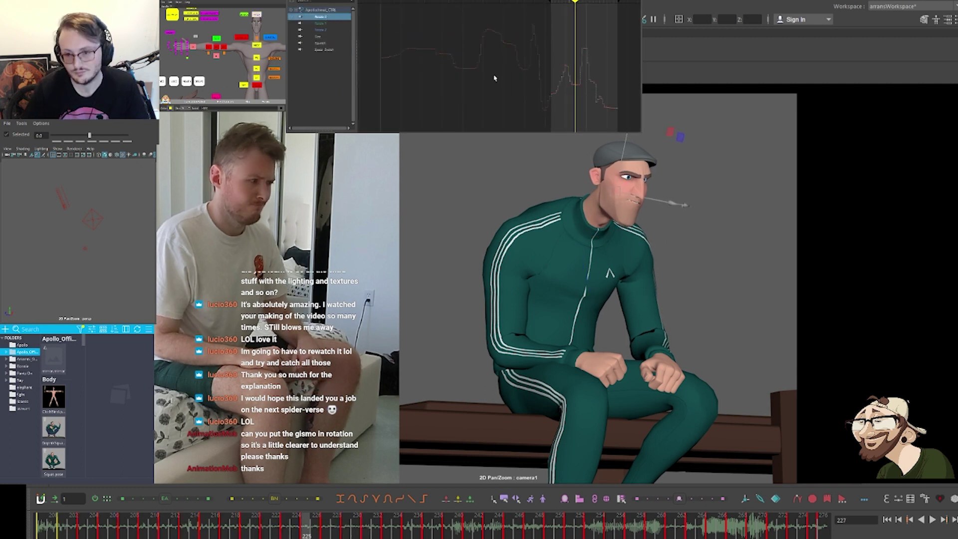
{"action": "key", "text": "comma"}
{"action": "key", "text": "comma"}
{"action": "key", "text": "comma"}
{"action": "key", "text": "comma"}
{"action": "key", "text": "comma"}
{"action": "key", "text": "comma"}
{"action": "key", "text": "comma"}
{"action": "key", "text": "comma"}
{"action": "key", "text": "comma"}
{"action": "key", "text": "comma"}
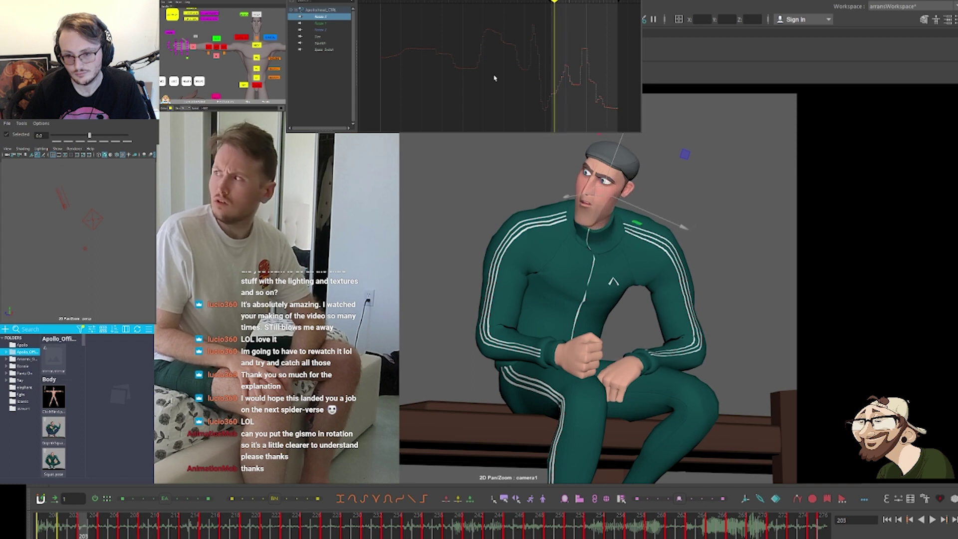
Step between frames 201 and 221 to compare the head's dip during the turn with the reference footage
{"action": "key", "text": "period"}
{"action": "key", "text": "period"}
{"action": "key", "text": "period"}
{"action": "key", "text": "period"}
{"action": "key", "text": "period"}
{"action": "key", "text": "period"}
{"action": "key", "text": "period"}
{"action": "key", "text": "period"}
{"action": "key", "text": "period"}
{"action": "key", "text": "period"}
{"action": "key", "text": "period"}
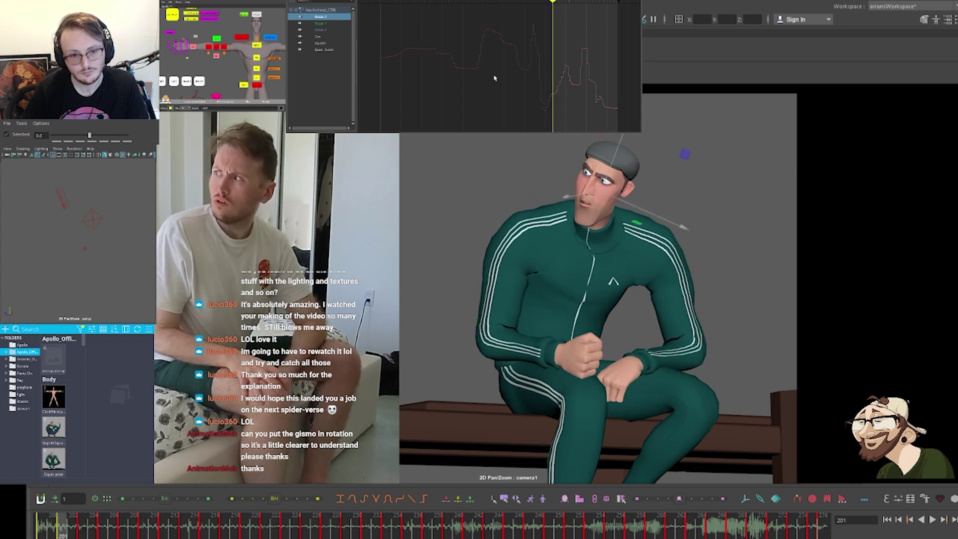
{"action": "key", "text": "comma"}
{"action": "key", "text": "comma"}
{"action": "key", "text": "comma"}
{"action": "key", "text": "comma"}
{"action": "key", "text": "comma"}
{"action": "key", "text": "comma"}
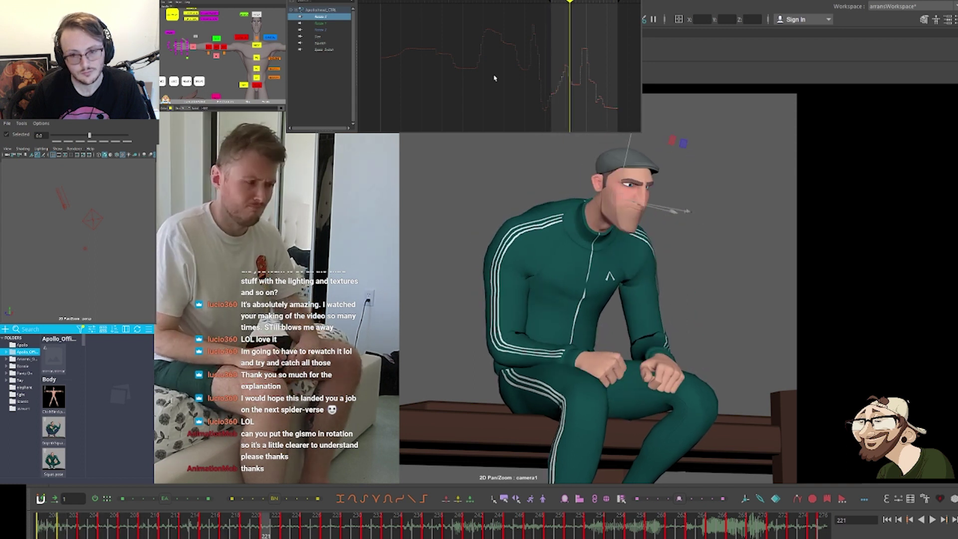
{"action": "key", "text": "period"}
{"action": "key", "text": "period"}
{"action": "key", "text": "period"}
{"action": "key", "text": "period"}
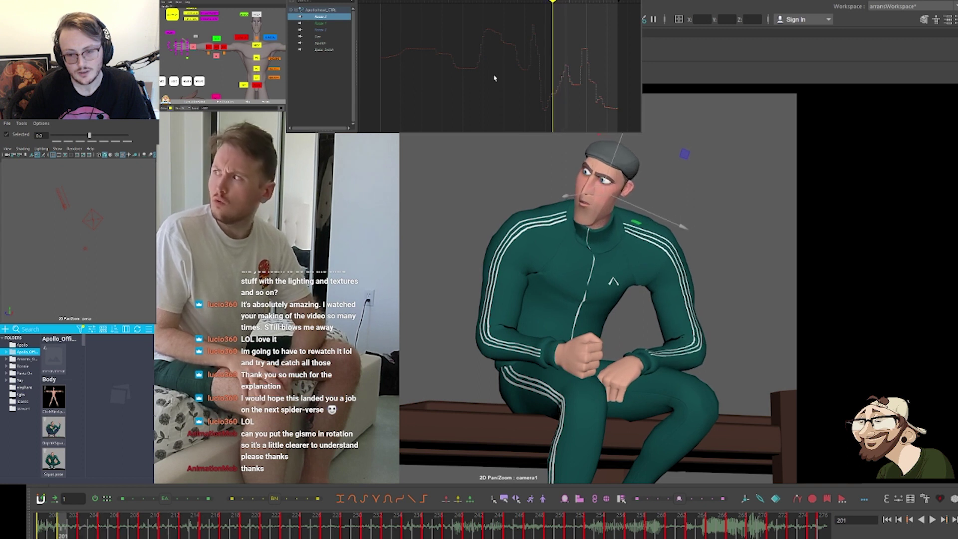
Step repeatedly between frames 215 and 227 to examine how the head comes out of the dip and settles
{"action": "key", "text": "period"}
{"action": "key", "text": "period"}
{"action": "key", "text": "period"}
{"action": "key", "text": "period"}
{"action": "key", "text": "period"}
{"action": "key", "text": "period"}
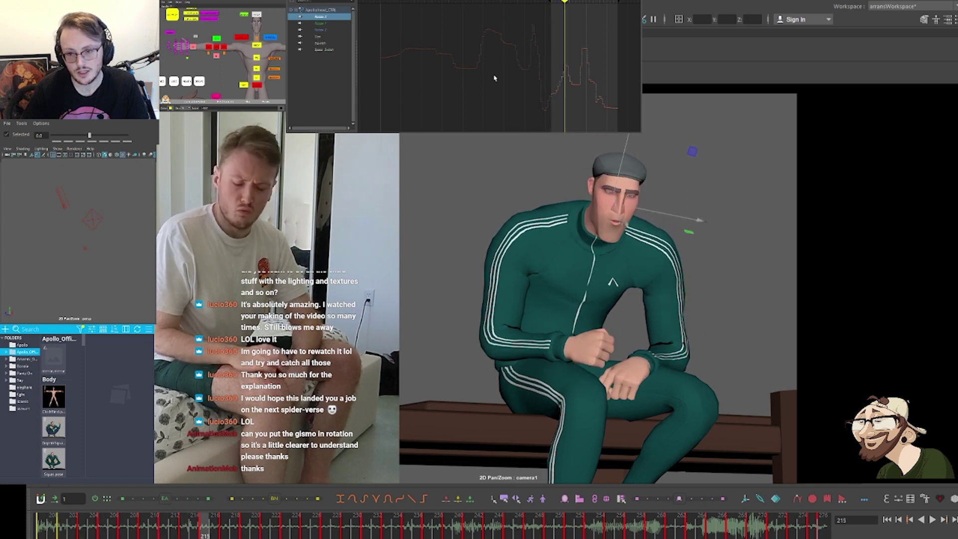
{"action": "key", "text": "period"}
{"action": "key", "text": "period"}
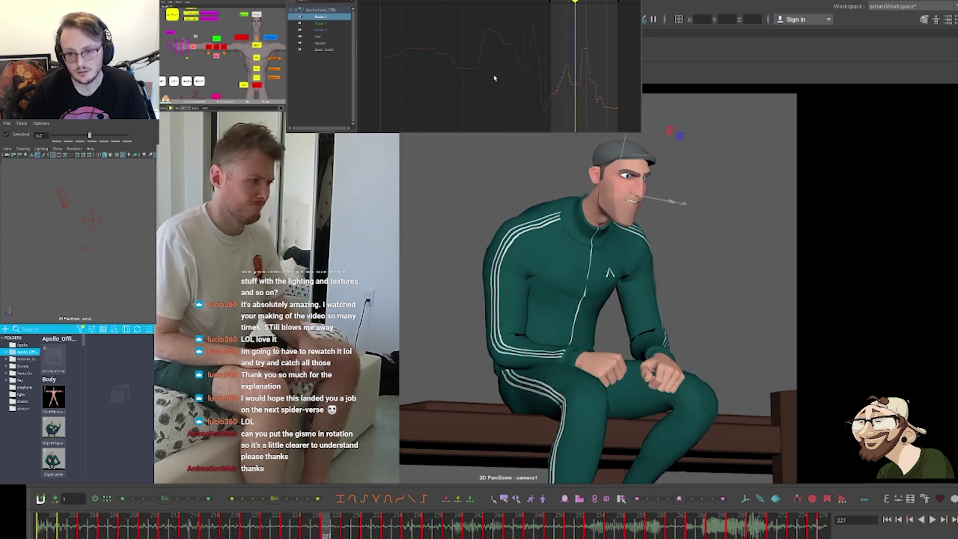
{"action": "key", "text": "comma"}
{"action": "key", "text": "comma"}
{"action": "key", "text": "comma"}
{"action": "key", "text": "comma"}
{"action": "key", "text": "comma"}
{"action": "key", "text": "comma"}
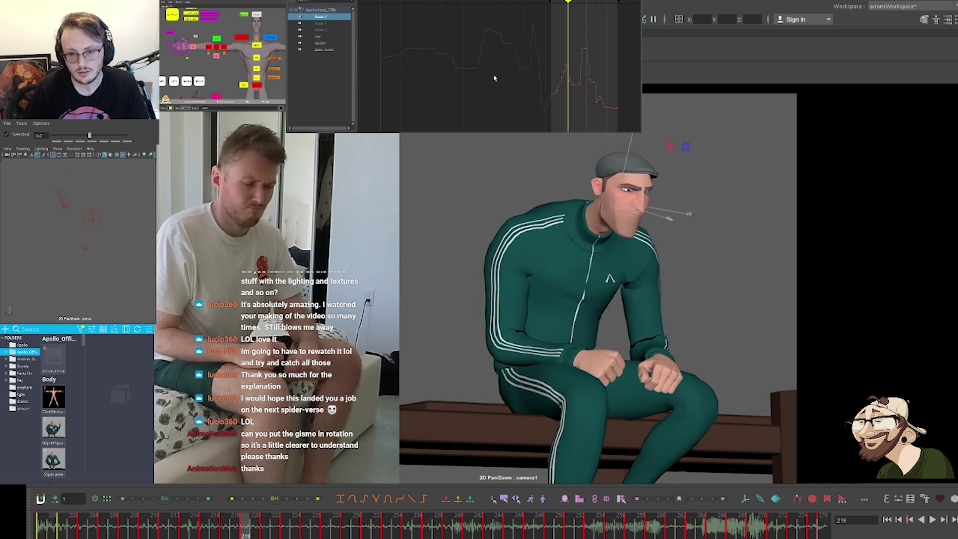
{"action": "key", "text": "period"}
{"action": "key", "text": "period"}
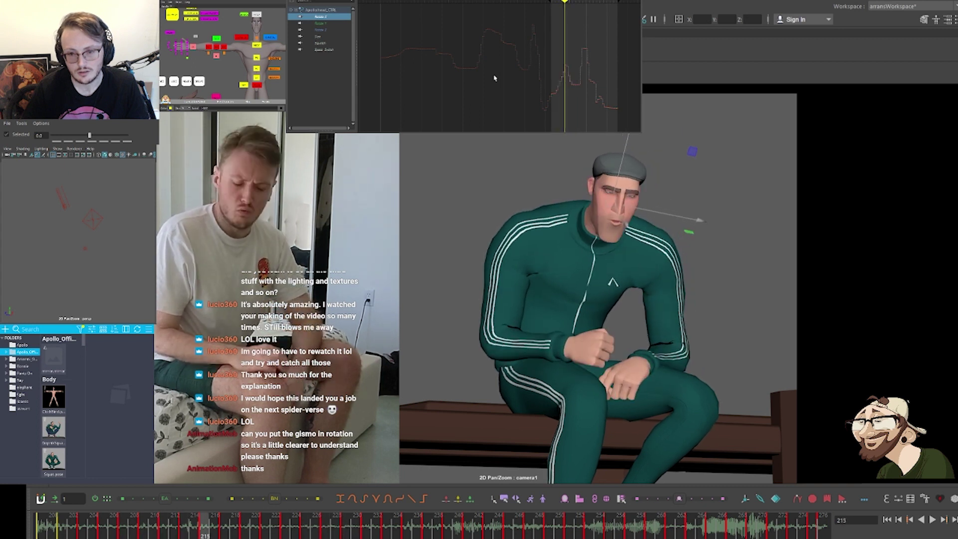
{"action": "key", "text": "period"}
{"action": "key", "text": "period"}
{"action": "key", "text": "period"}
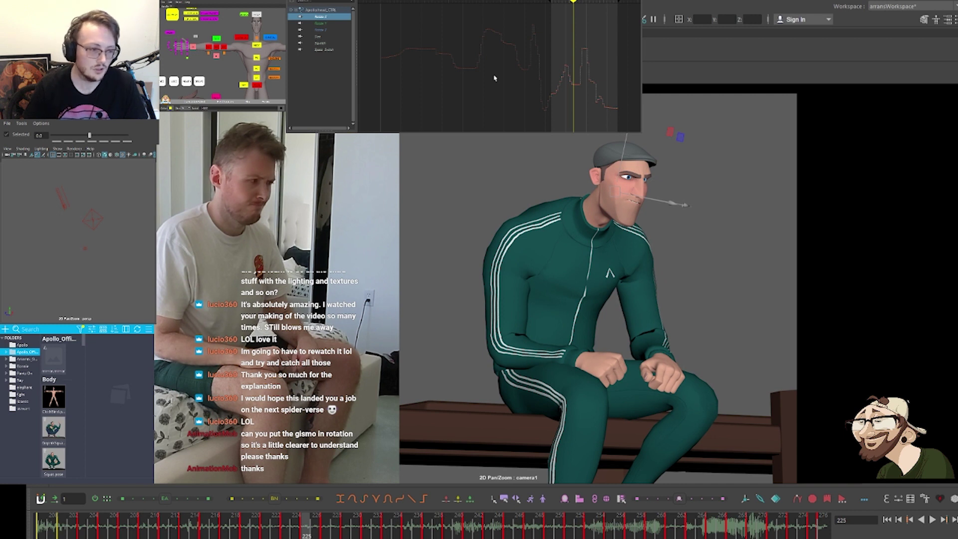
Isolate the Rotate X curves of the body, spine and head controls and apply Scale From Neighbor Right to their keys at frames 217 to 227
{"action": "left_click", "coordinate": [243, 74]}
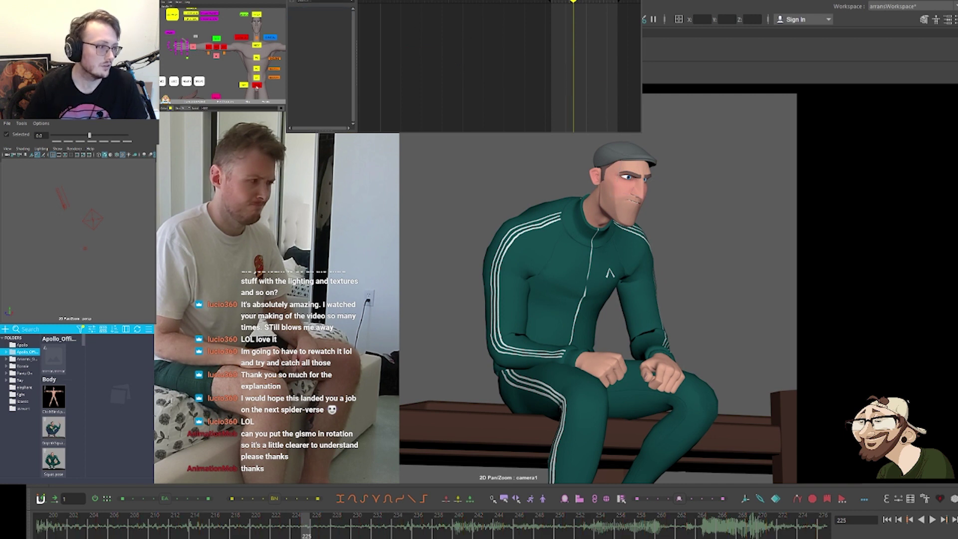
{"action": "left_click", "coordinate": [258, 15]}
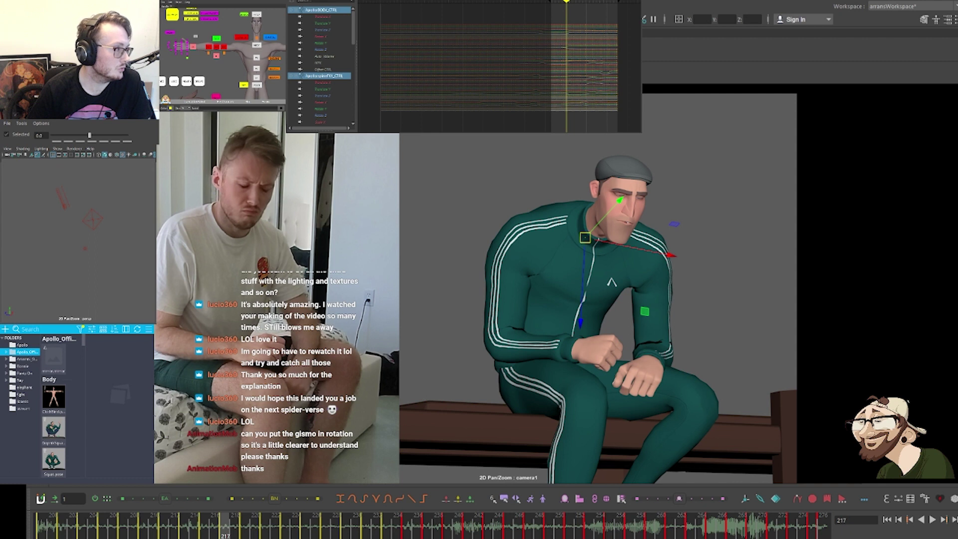
{"action": "key", "text": "e"}
{"action": "key", "text": "f"}
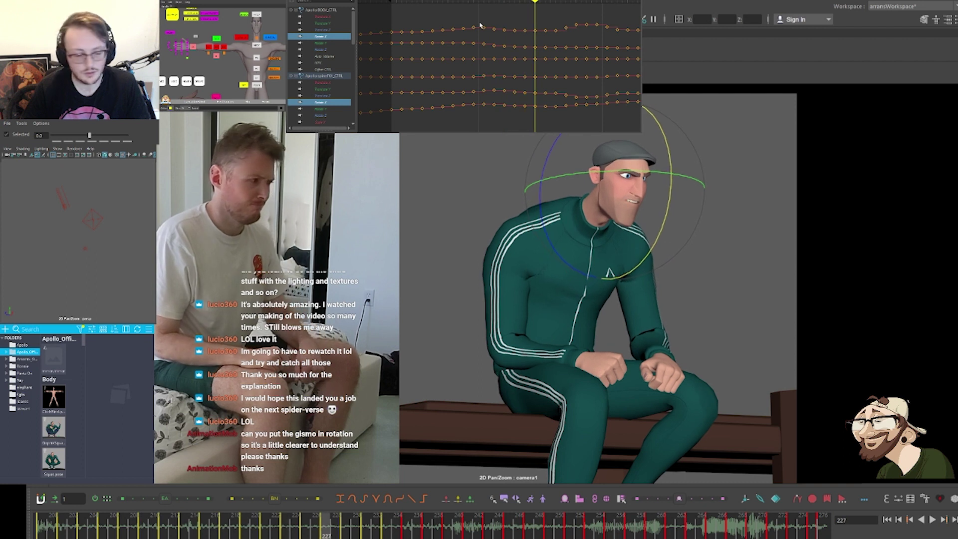
{"action": "key", "text": "period"}
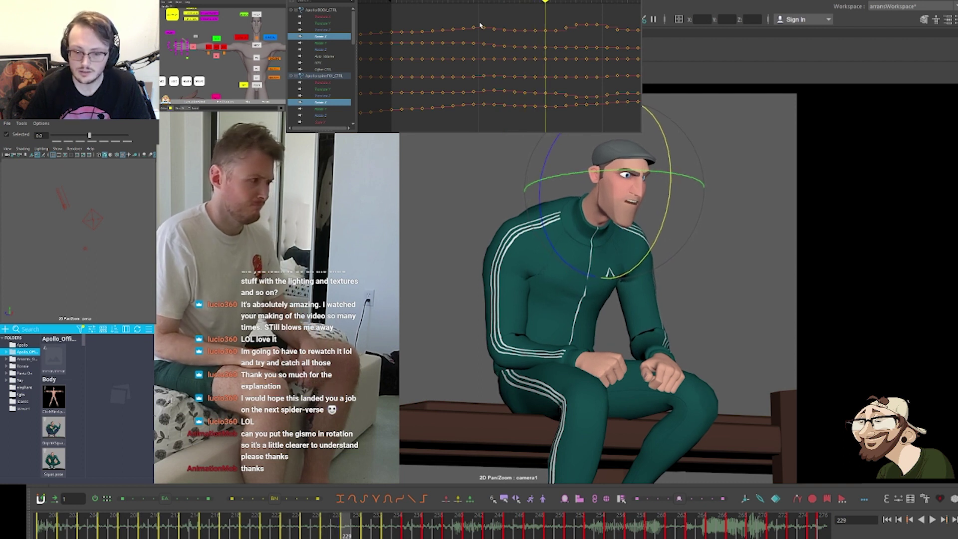
{"action": "left_click_drag", "start_coordinate": [480, 25], "coordinate": [541, 126]}
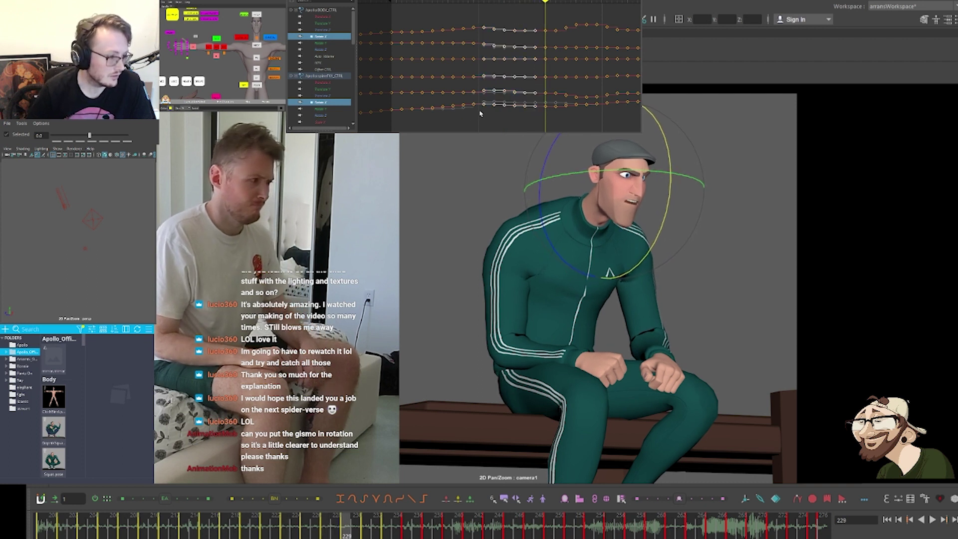
{"action": "left_click", "coordinate": [165, 500]}
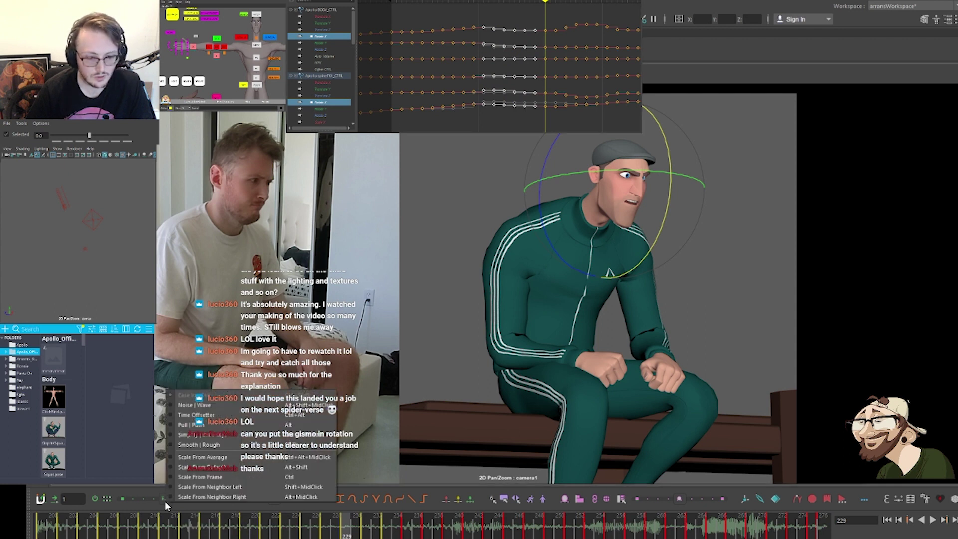
{"action": "left_click", "coordinate": [200, 497]}
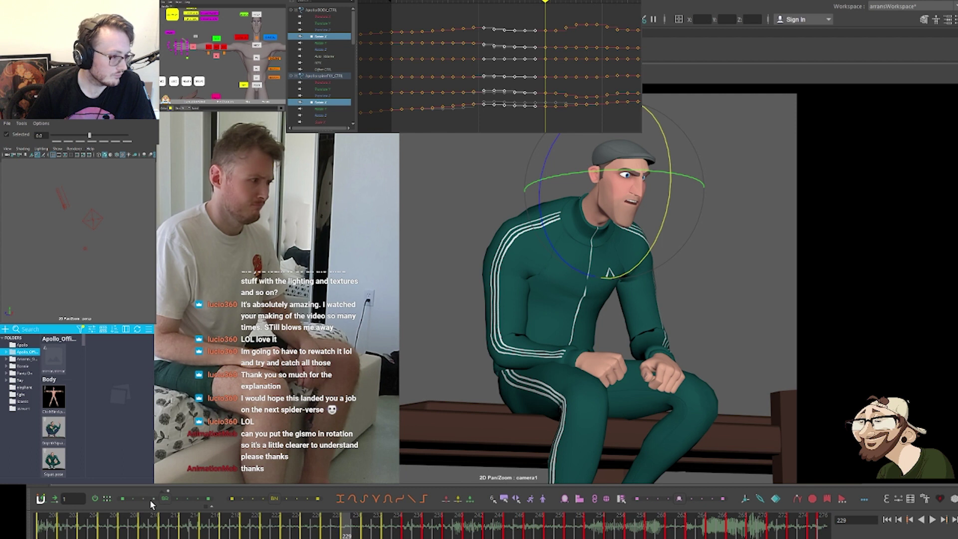
{"action": "left_click", "coordinate": [494, 21]}
Step back from frame 229 to frame 211 to review the scaled Rotate X dip
{"action": "key", "text": "comma"}
{"action": "key", "text": "comma"}
{"action": "key", "text": "comma"}
{"action": "key", "text": "comma"}
{"action": "key", "text": "comma"}
{"action": "key", "text": "comma"}
{"action": "key", "text": "comma"}
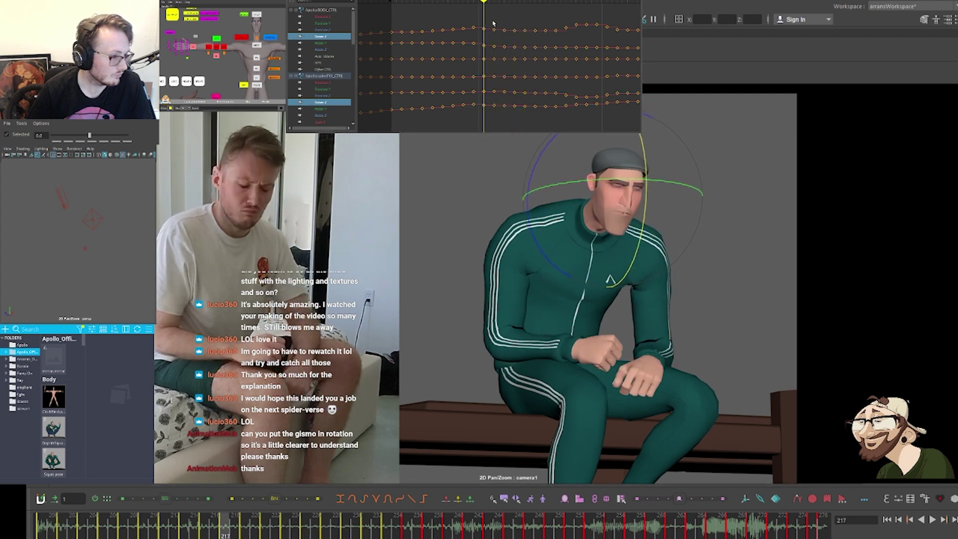
{"action": "key", "text": "comma"}
{"action": "key", "text": "comma"}
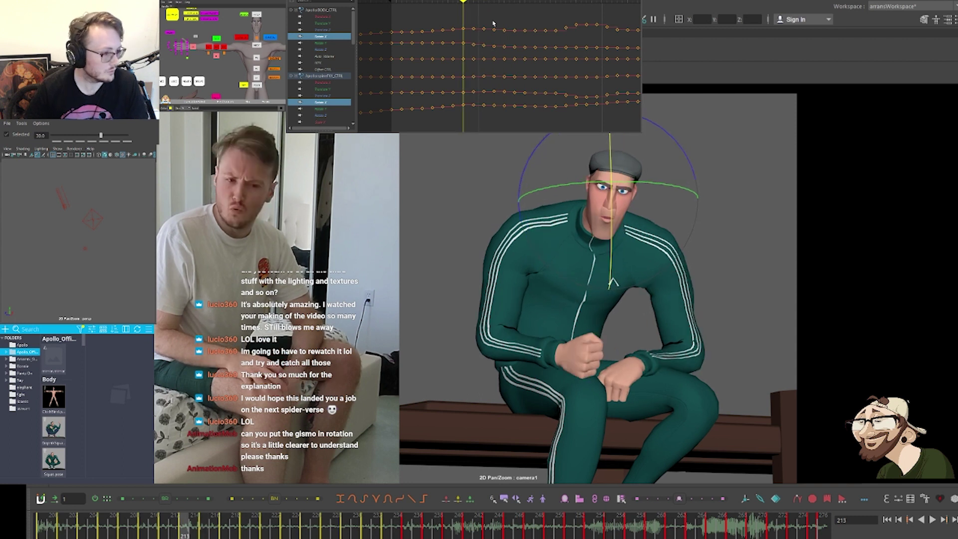
{"action": "key", "text": "comma"}
{"action": "key", "text": "comma"}
{"action": "key", "text": "comma"}
{"action": "key", "text": "comma"}
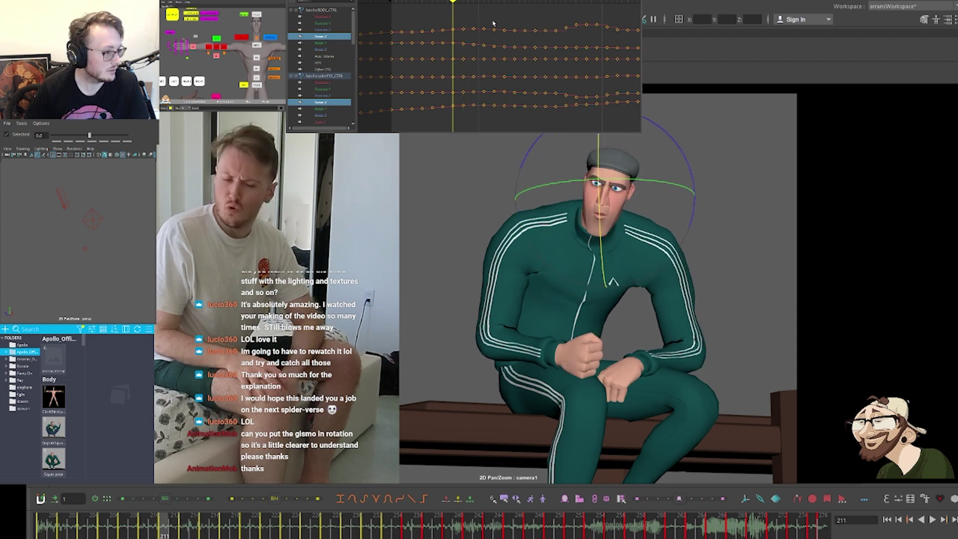
Play and step through the turn between about frames 203 and 225 to check the adjusted body and head motion
{"action": "key", "text": "alt+v"}
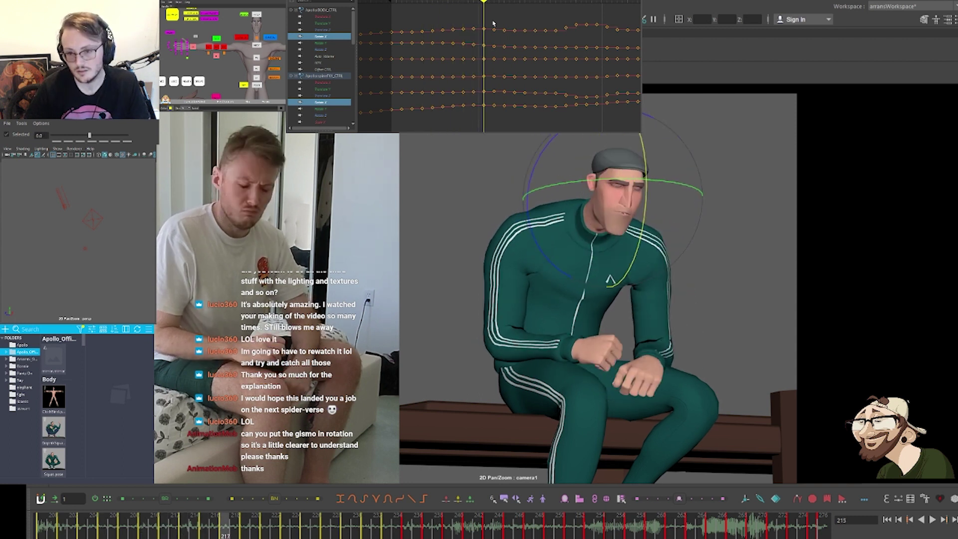
{"action": "key", "text": "period"}
{"action": "key", "text": "comma"}
{"action": "key", "text": "comma"}
{"action": "key", "text": "comma"}
{"action": "key", "text": "comma"}
{"action": "key", "text": "comma"}
{"action": "key", "text": "comma"}
{"action": "key", "text": "comma"}
{"action": "key", "text": "comma"}
{"action": "key", "text": "comma"}
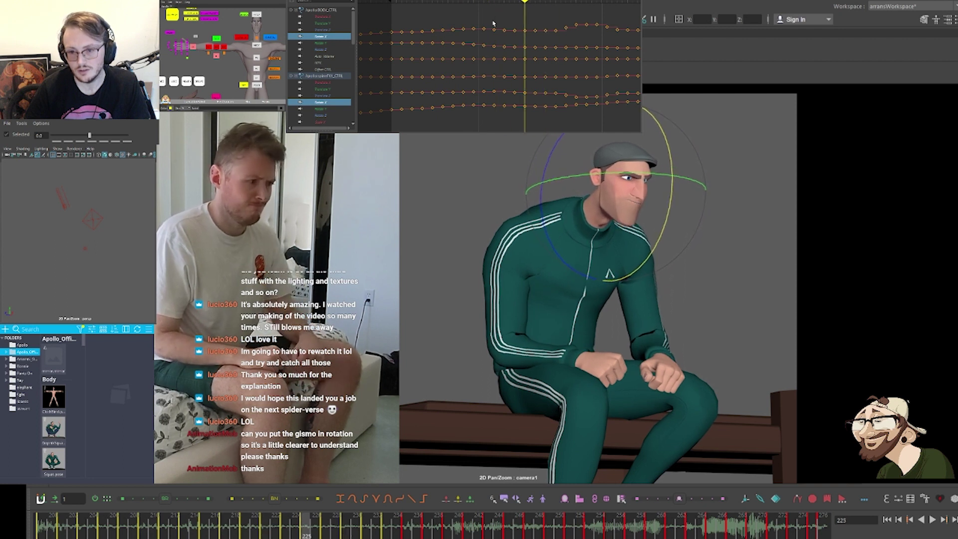
{"action": "key", "text": "comma"}
{"action": "key", "text": "comma"}
{"action": "key", "text": "comma"}
{"action": "key", "text": "comma"}
{"action": "key", "text": "comma"}
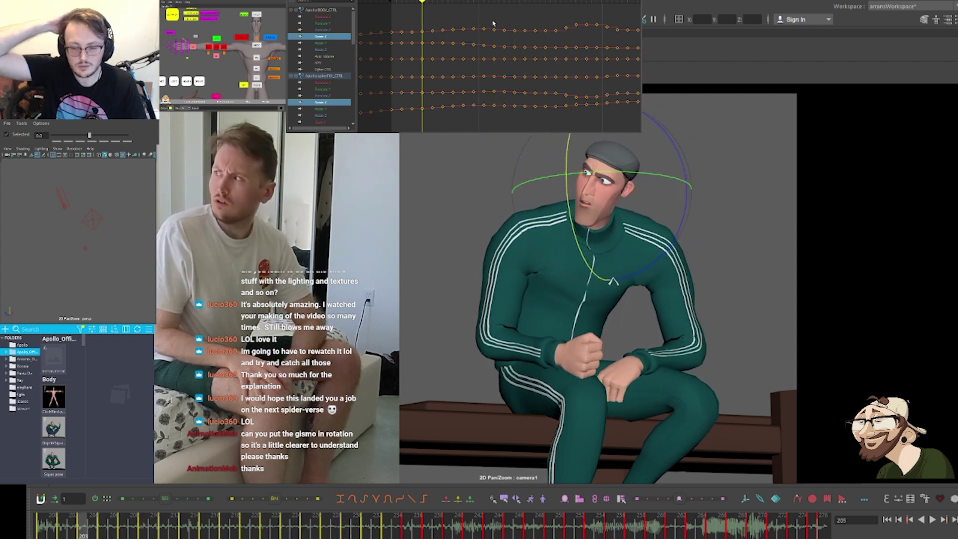
Replay the head turn around frames 217 to 221 and return to frame 199 to recheck it against the reference
{"action": "key", "text": "period"}
{"action": "key", "text": "period"}
{"action": "key", "text": "period"}
{"action": "key", "text": "period"}
{"action": "key", "text": "alt+v"}
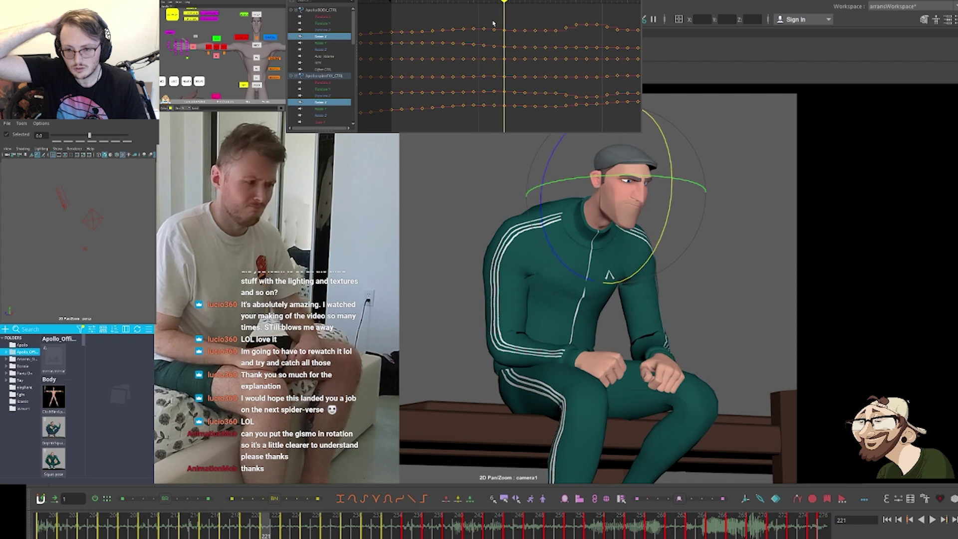
{"action": "key", "text": "comma"}
{"action": "key", "text": "comma"}
{"action": "key", "text": "comma"}
{"action": "key", "text": "comma"}
{"action": "key", "text": "comma"}
{"action": "key", "text": "comma"}
{"action": "key", "text": "comma"}
{"action": "key", "text": "comma"}
{"action": "key", "text": "comma"}
{"action": "key", "text": "comma"}
{"action": "key", "text": "comma"}
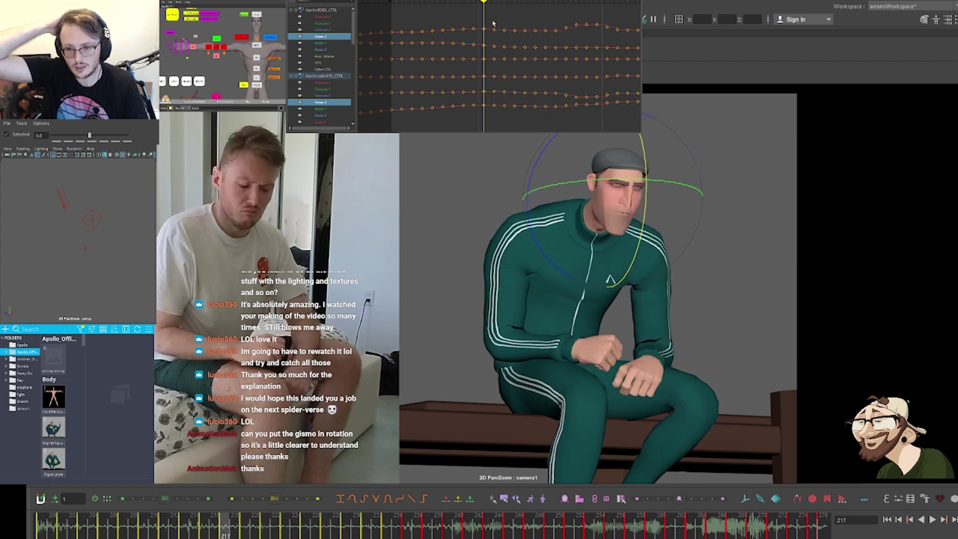
{"action": "key", "text": "comma"}
{"action": "key", "text": "comma"}
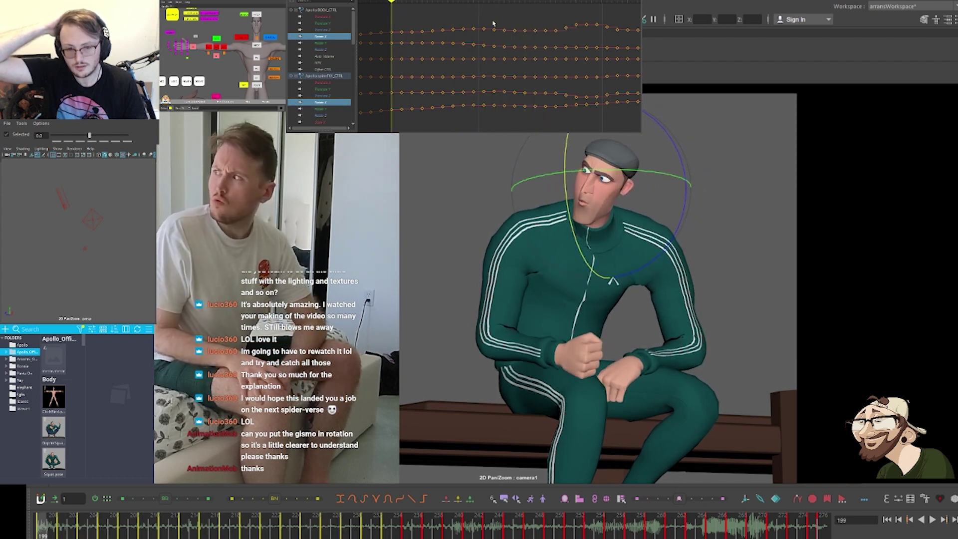
Step through the head turn between frames 199 and 221 and back to frame 209 to compare it with the reference
{"action": "key", "text": "period"}
{"action": "key", "text": "period"}
{"action": "key", "text": "period"}
{"action": "key", "text": "period"}
{"action": "key", "text": "period"}
{"action": "key", "text": "period"}
{"action": "key", "text": "period"}
{"action": "key", "text": "period"}
{"action": "key", "text": "period"}
{"action": "key", "text": "period"}
{"action": "key", "text": "period"}
{"action": "key", "text": "period"}
{"action": "key", "text": "period"}
{"action": "key", "text": "period"}
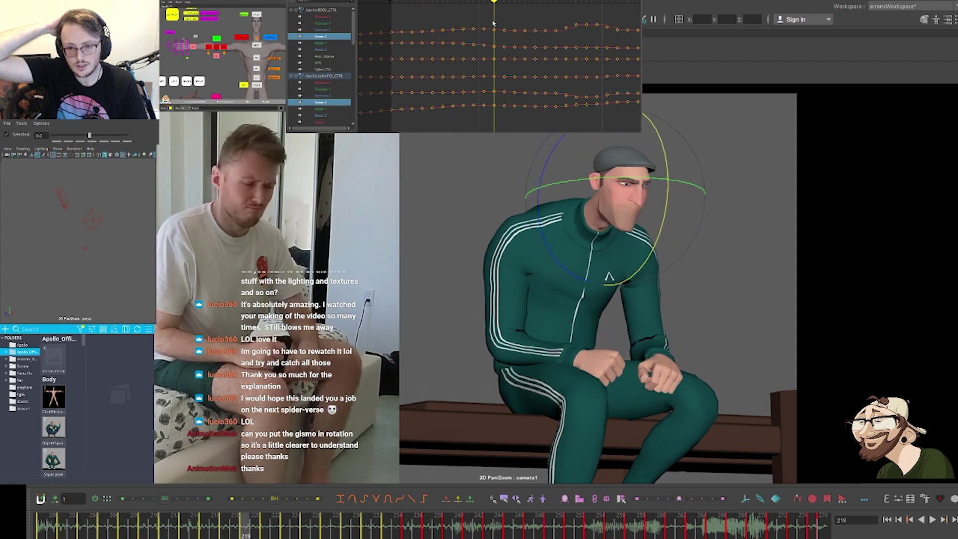
{"action": "key", "text": "comma"}
{"action": "key", "text": "comma"}
{"action": "key", "text": "comma"}
{"action": "key", "text": "comma"}
{"action": "key", "text": "comma"}
{"action": "key", "text": "comma"}
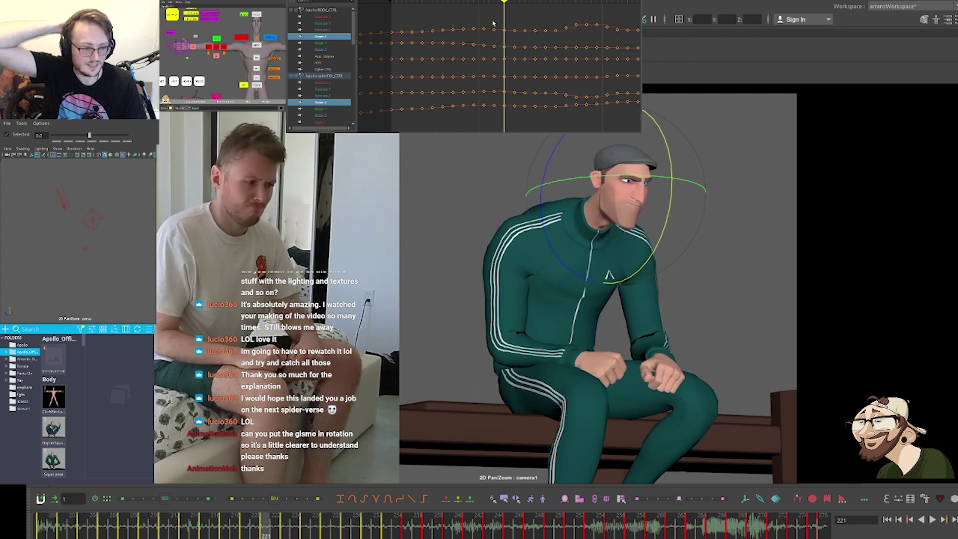
{"action": "key", "text": "comma"}
{"action": "key", "text": "comma"}
{"action": "key", "text": "comma"}
{"action": "key", "text": "comma"}
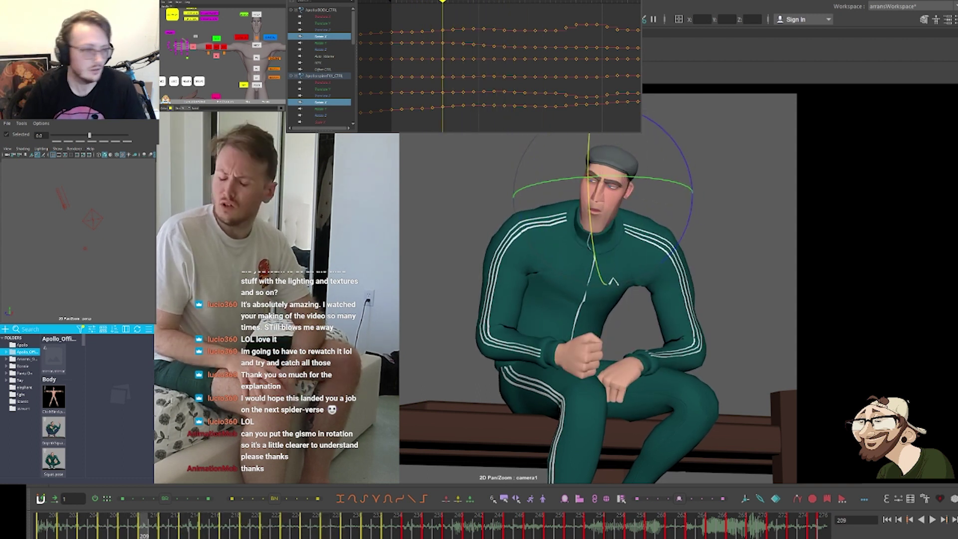
Apply Ease In | Out to the head control's Rotate X keys at frames 205 to 213 and slightly raise the key at frame 203
{"action": "left_click", "coordinate": [257, 15]}
{"action": "key", "text": "f"}
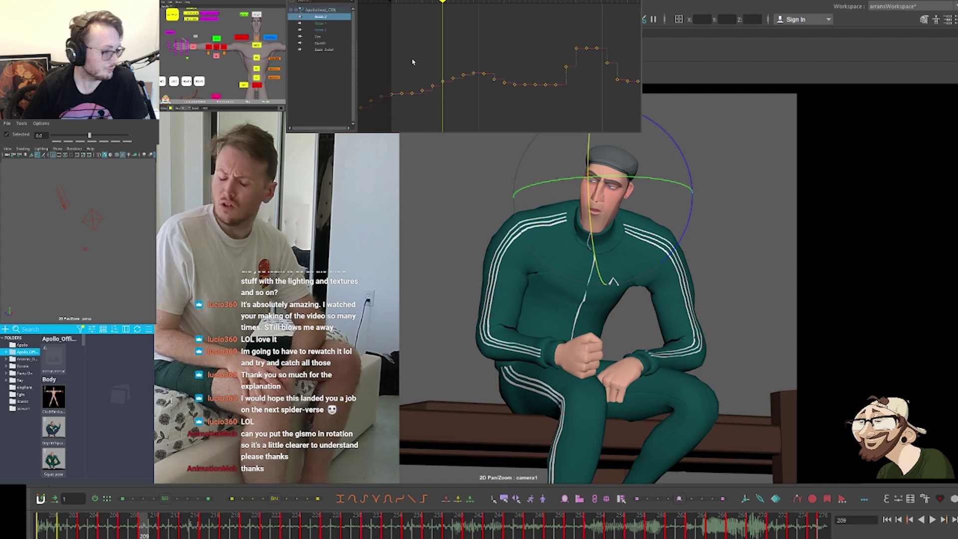
{"action": "left_click_drag", "start_coordinate": [409, 119], "coordinate": [511, 70]}
{"action": "key", "text": "f"}
{"action": "scroll", "coordinate": [493, 76], "scroll_direction": "down", "scroll_amount": 2}
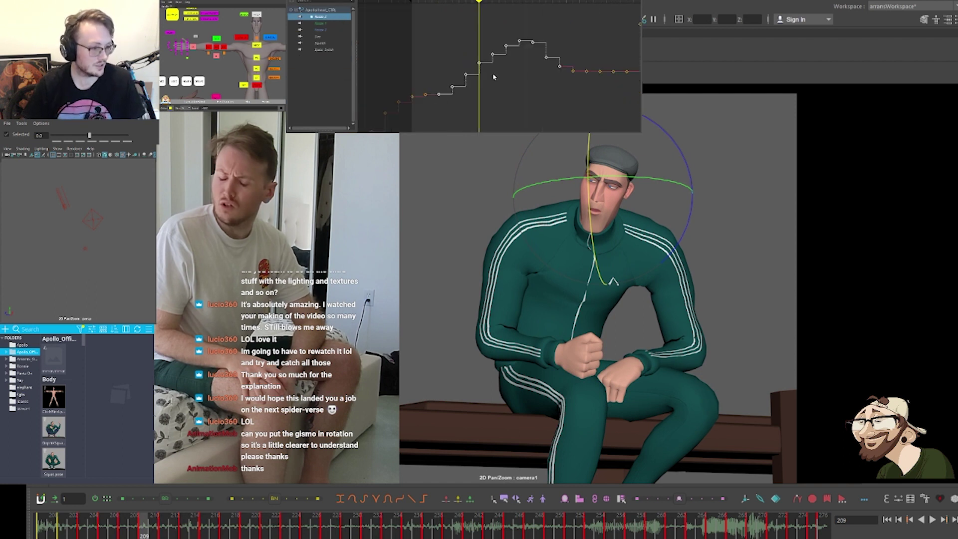
{"action": "key", "text": "comma"}
{"action": "key", "text": "comma"}
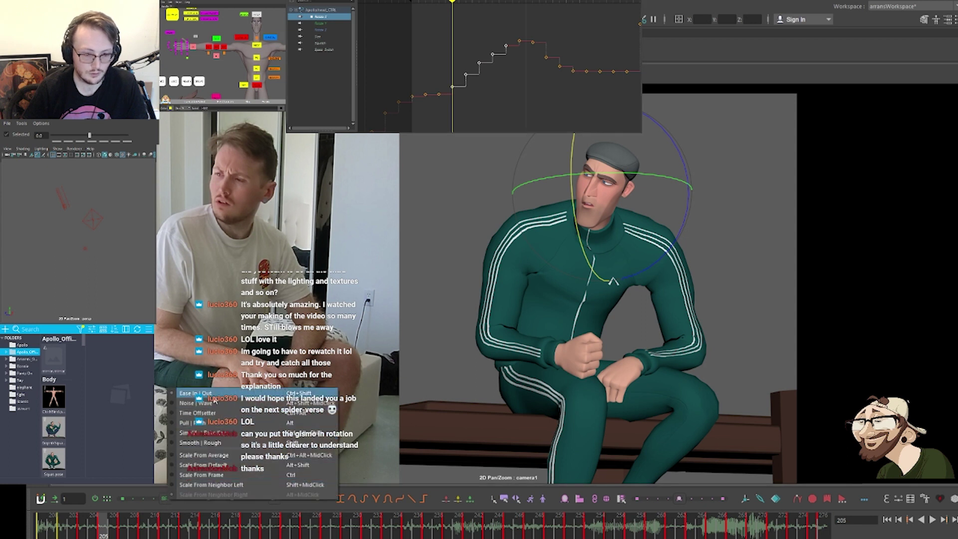
{"action": "left_click", "coordinate": [166, 499]}
{"action": "left_click_drag", "start_coordinate": [165, 499], "coordinate": [180, 500]}
{"action": "left_click_drag", "start_coordinate": [432, 92], "coordinate": [448, 101]}
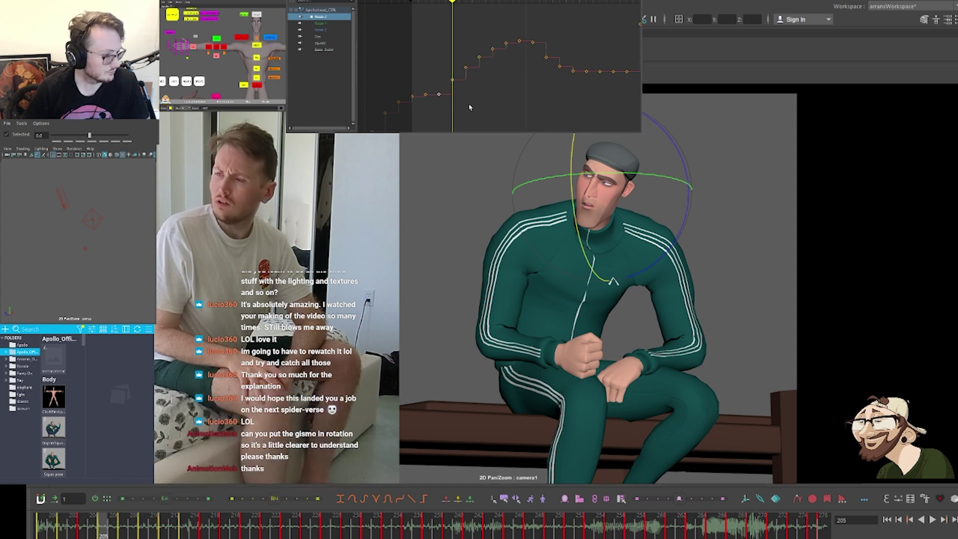
{"action": "key", "text": "comma"}
{"action": "key", "text": "comma"}
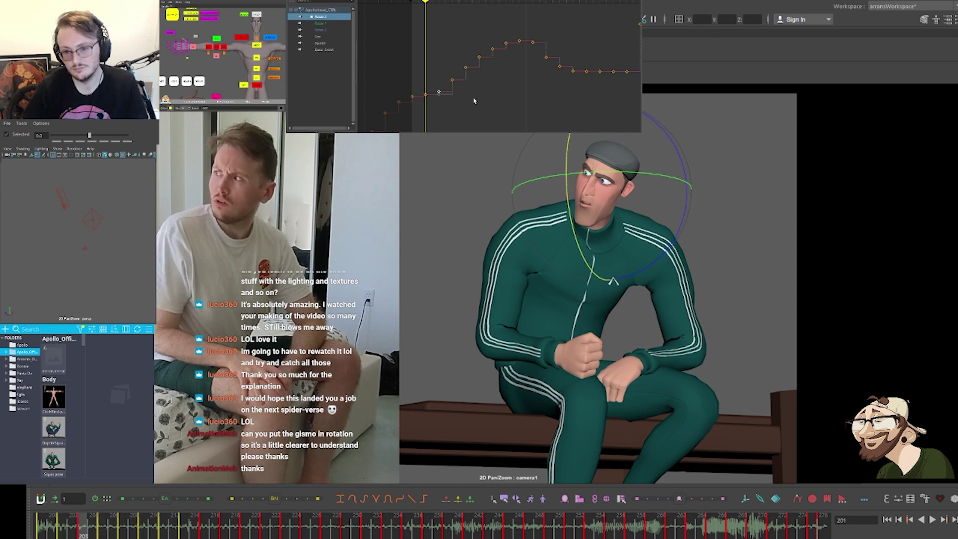
Step forward and back between frames 201 and 223 to review the eased head Rotate X motion
{"action": "key", "text": "period"}
{"action": "key", "text": "period"}
{"action": "key", "text": "period"}
{"action": "key", "text": "period"}
{"action": "key", "text": "period"}
{"action": "key", "text": "period"}
{"action": "key", "text": "period"}
{"action": "key", "text": "period"}
{"action": "key", "text": "period"}
{"action": "key", "text": "period"}
{"action": "key", "text": "period"}
{"action": "key", "text": "period"}
{"action": "key", "text": "period"}
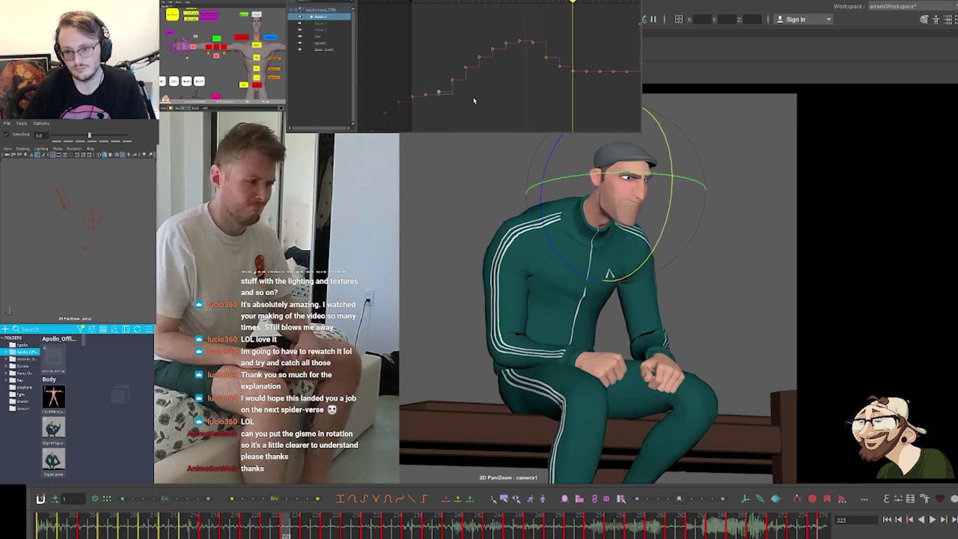
{"action": "key", "text": "comma"}
{"action": "key", "text": "comma"}
{"action": "key", "text": "comma"}
{"action": "key", "text": "comma"}
{"action": "key", "text": "comma"}
{"action": "key", "text": "comma"}
{"action": "key", "text": "comma"}
{"action": "key", "text": "comma"}
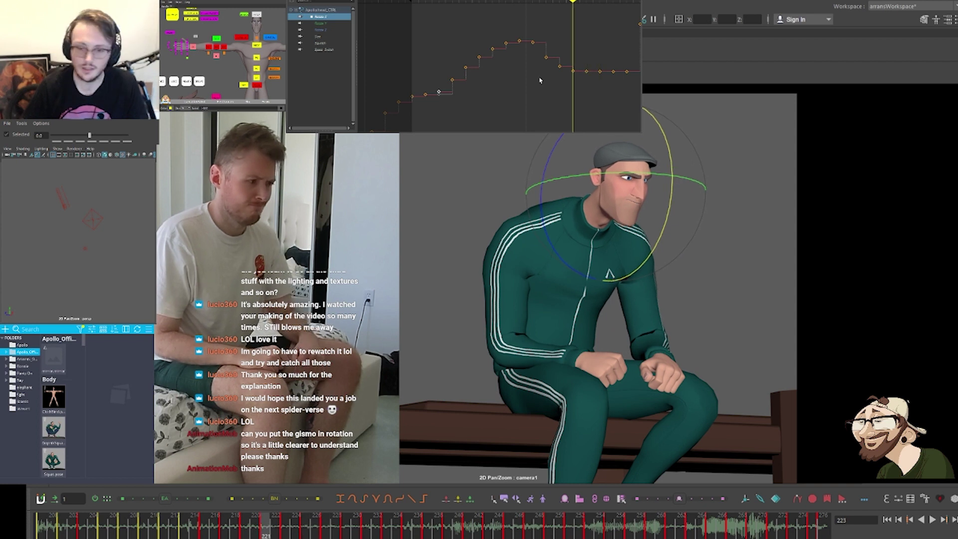
{"action": "key", "text": "period"}
{"action": "key", "text": "period"}
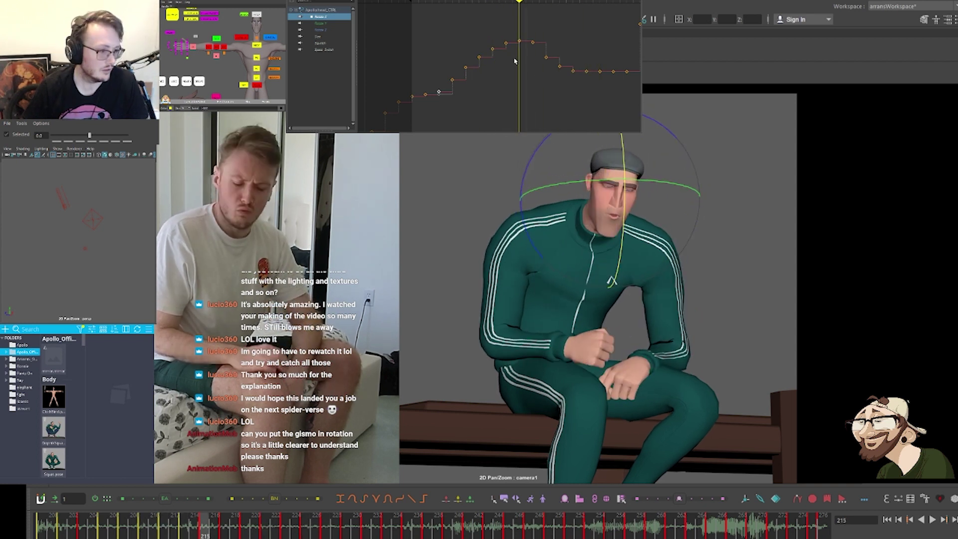
Raise the head control's Rotate X key at frame 215 slightly and ease its keys at frames 217 to 221
{"action": "middle_click_drag", "start_coordinate": [524, 71], "coordinate": [525, 67], "text": "shift"}
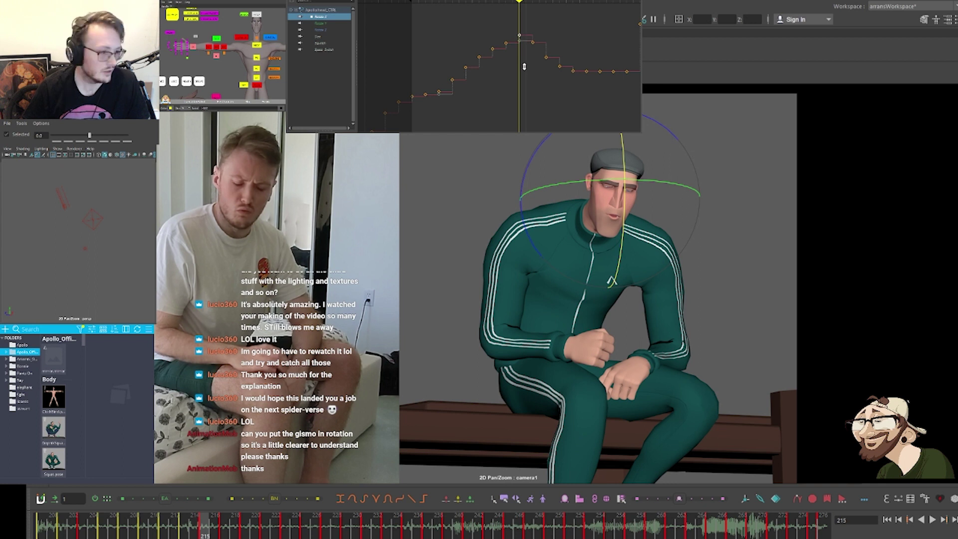
{"action": "left_click_drag", "start_coordinate": [527, 73], "coordinate": [562, 44]}
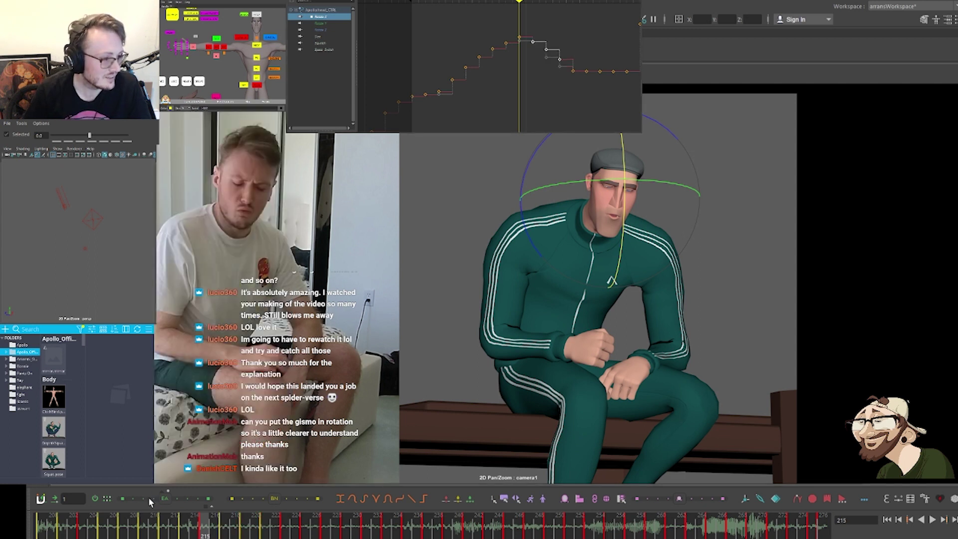
{"action": "left_click", "coordinate": [144, 498]}
Step back and forth between frames 207 and 225 to check the head's dip against the reference
{"action": "key", "text": "comma"}
{"action": "key", "text": "comma"}
{"action": "key", "text": "comma"}
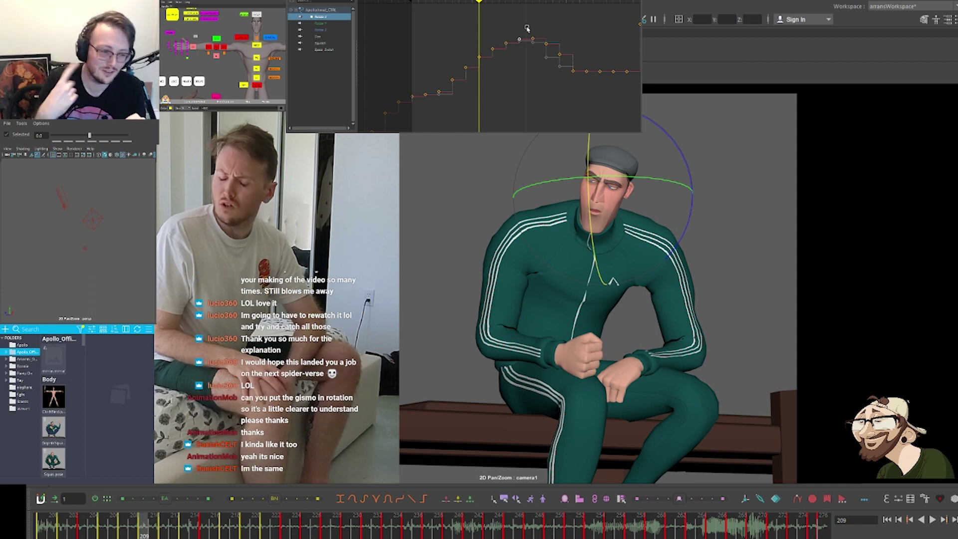
{"action": "key", "text": "comma"}
{"action": "key", "text": "comma"}
{"action": "key", "text": "comma"}
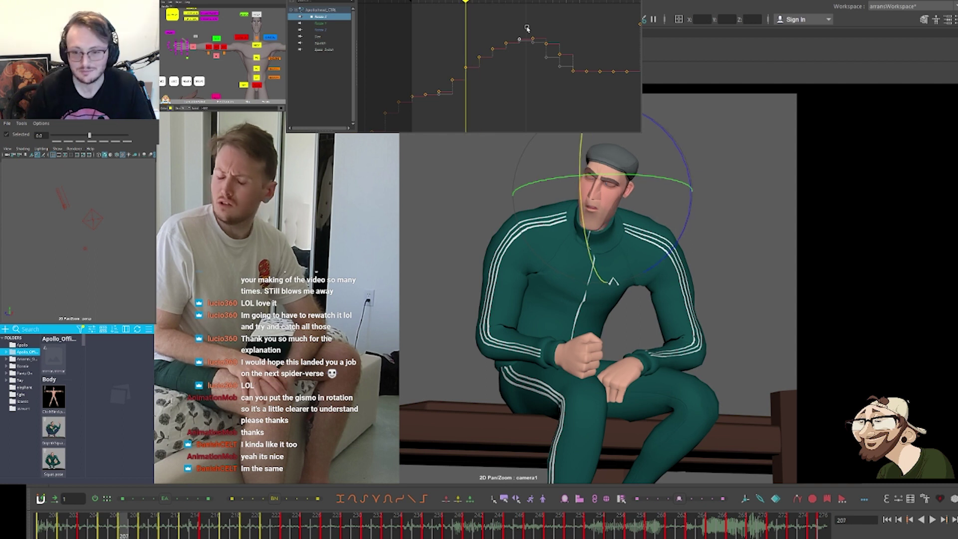
{"action": "key", "text": "period"}
{"action": "key", "text": "period"}
{"action": "key", "text": "period"}
{"action": "key", "text": "period"}
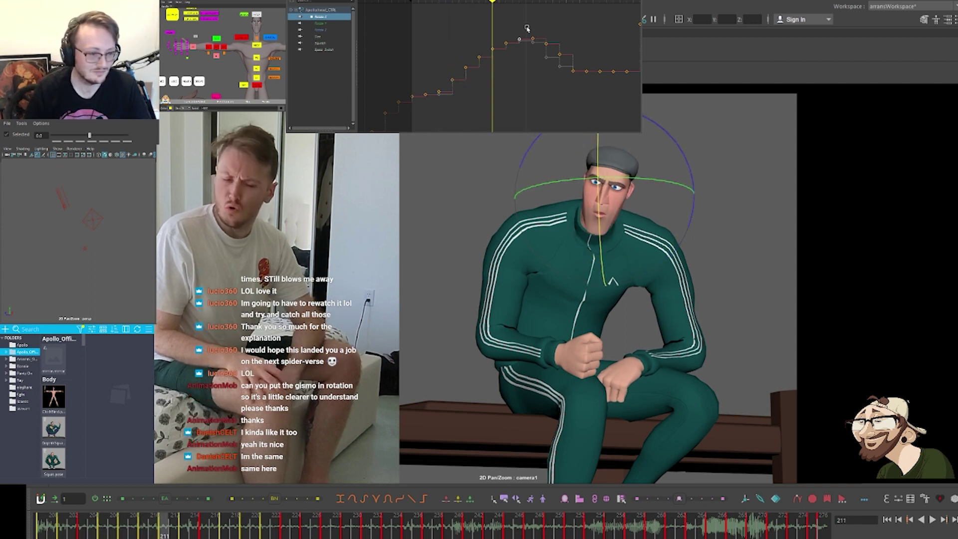
{"action": "key", "text": "period"}
{"action": "key", "text": "period"}
{"action": "key", "text": "period"}
{"action": "key", "text": "period"}
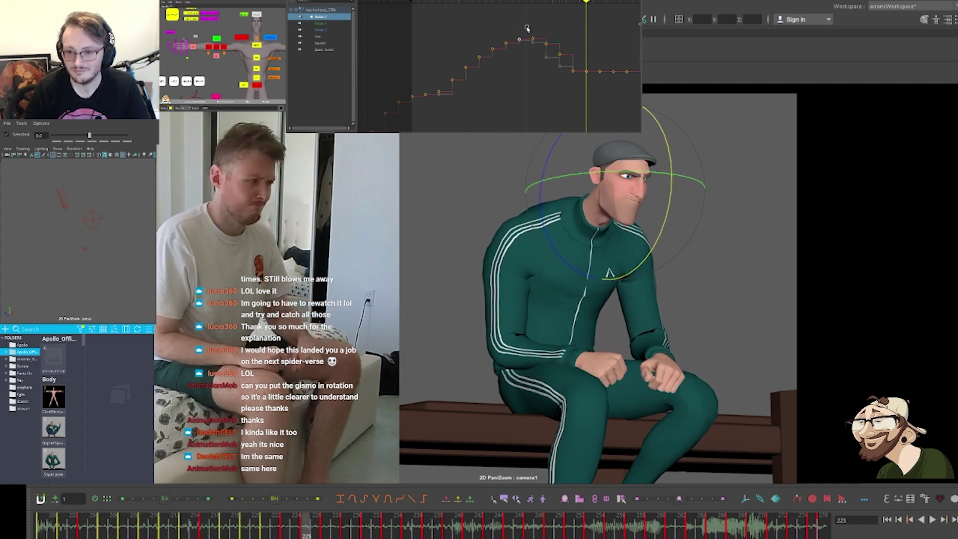
{"action": "key", "text": "comma"}
{"action": "key", "text": "comma"}
{"action": "key", "text": "comma"}
{"action": "key", "text": "comma"}
{"action": "key", "text": "comma"}
{"action": "key", "text": "comma"}
{"action": "key", "text": "comma"}
{"action": "key", "text": "comma"}
{"action": "key", "text": "comma"}
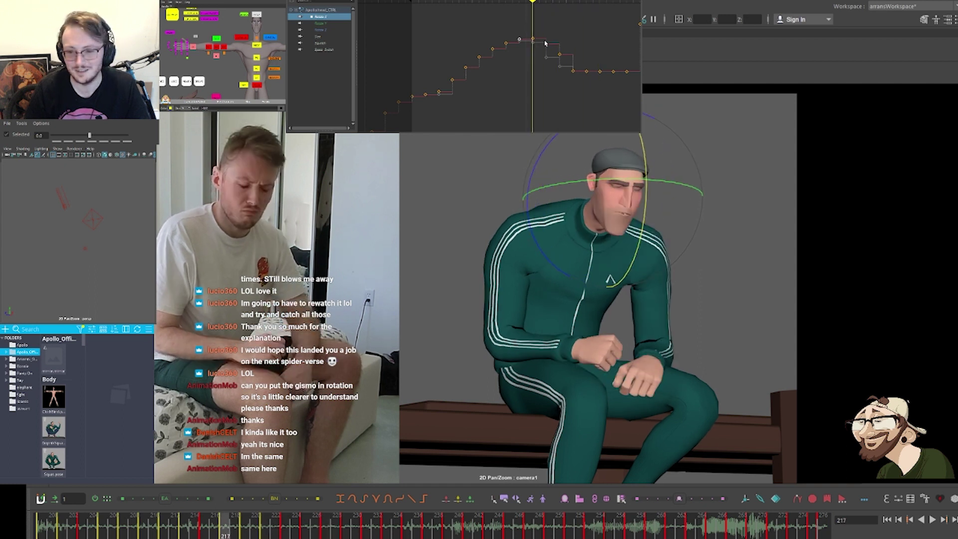
{"action": "key", "text": "period"}
{"action": "key", "text": "period"}
{"action": "key", "text": "period"}
{"action": "key", "text": "period"}
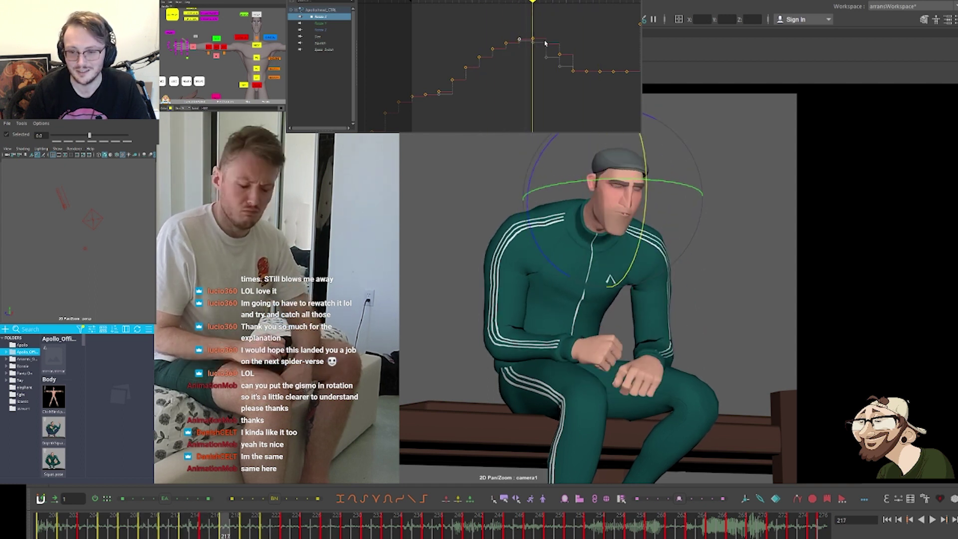
{"action": "key", "text": "period"}
{"action": "key", "text": "period"}
{"action": "key", "text": "period"}
{"action": "key", "text": "period"}
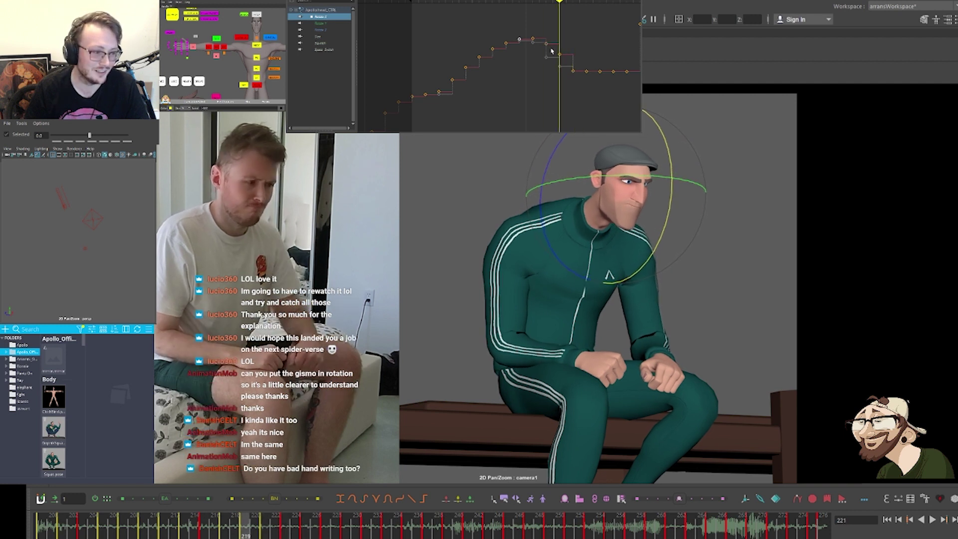
Recheck frames 215 to 221 and raise the head control's Rotate X key at frame 221
{"action": "key", "text": "comma"}
{"action": "key", "text": "comma"}
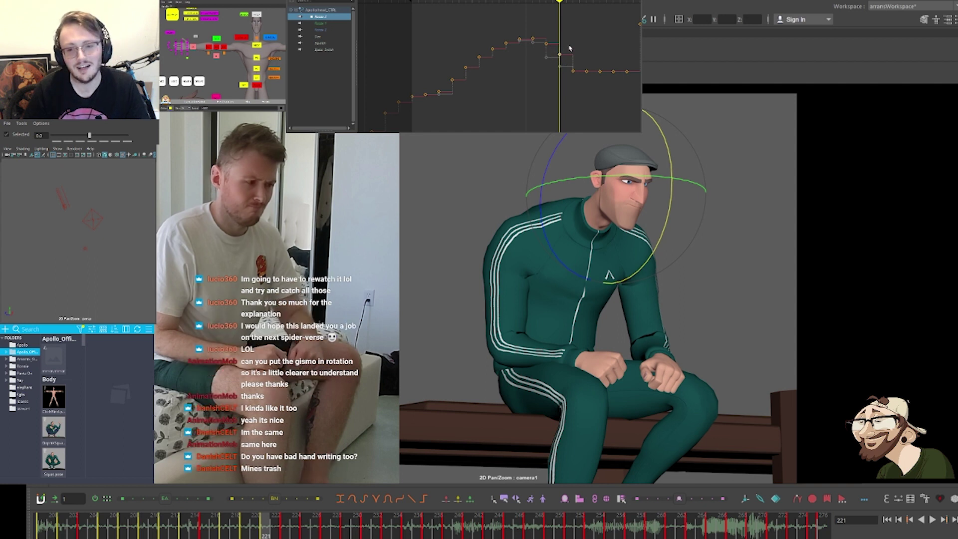
{"action": "key", "text": "comma"}
{"action": "key", "text": "comma"}
{"action": "key", "text": "comma"}
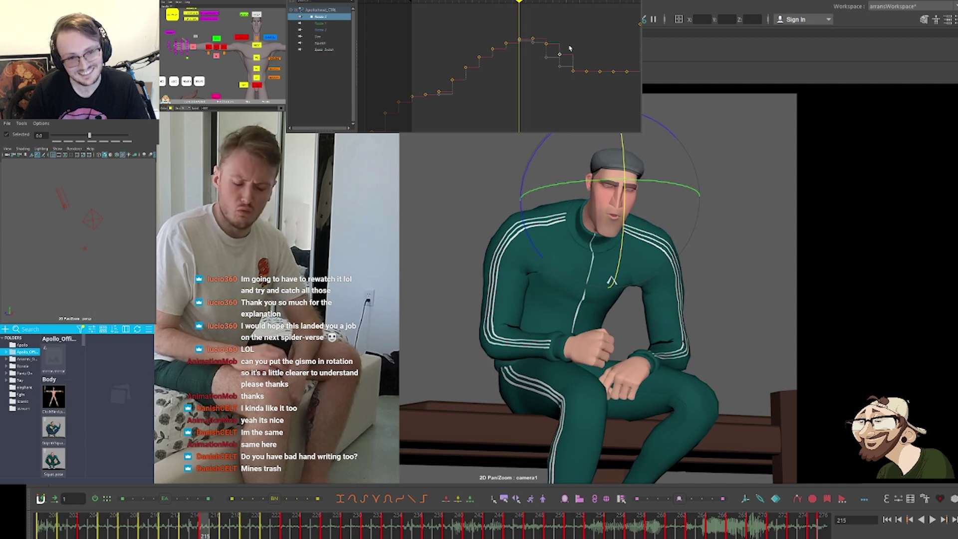
{"action": "key", "text": "period"}
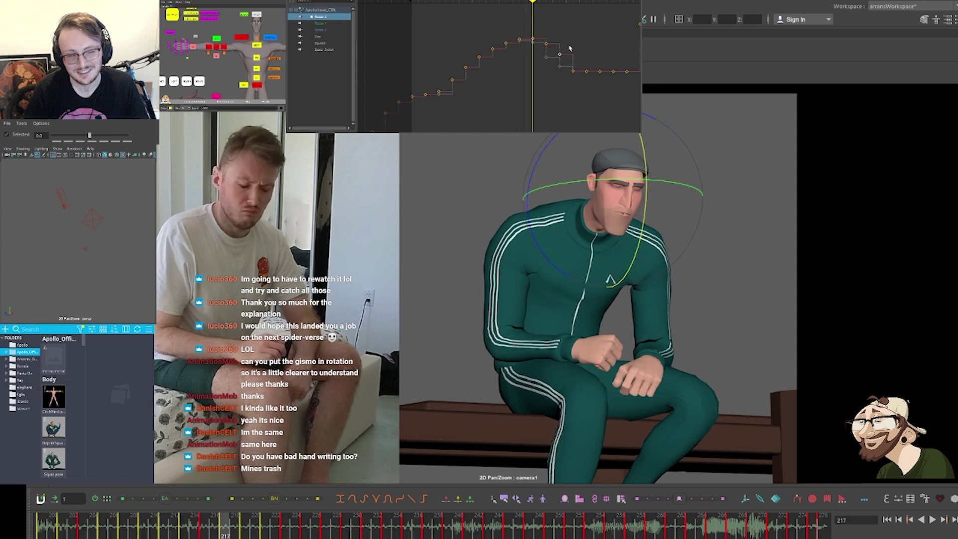
{"action": "key", "text": "period"}
{"action": "key", "text": "period"}
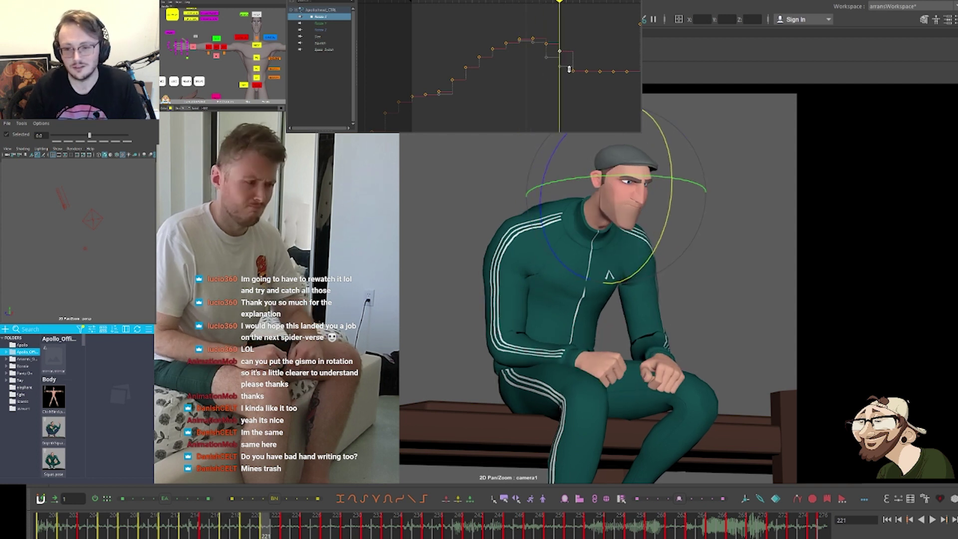
{"action": "middle_click_drag", "start_coordinate": [569, 66], "coordinate": [569, 62]}
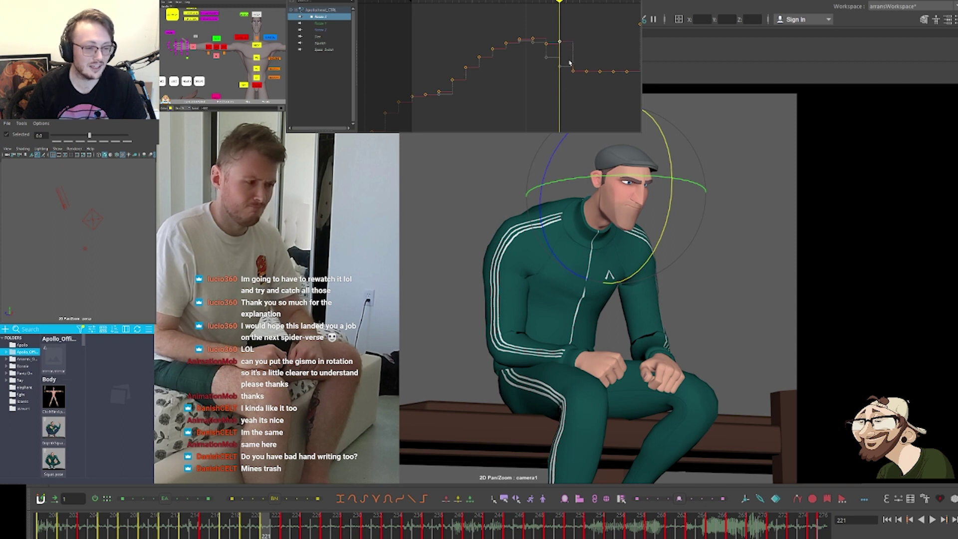
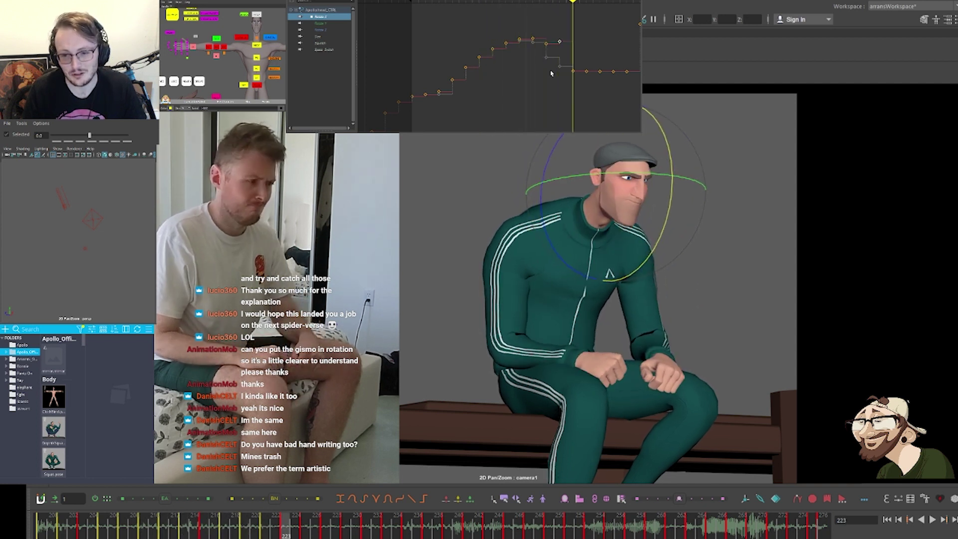
Raise the head control's Rotate X key at frame 219 and ease the keys at frames 223 to 229 into the settle
{"action": "left_click", "coordinate": [547, 44]}
{"action": "middle_click_drag", "start_coordinate": [559, 25], "coordinate": [559, 20], "text": "shift"}
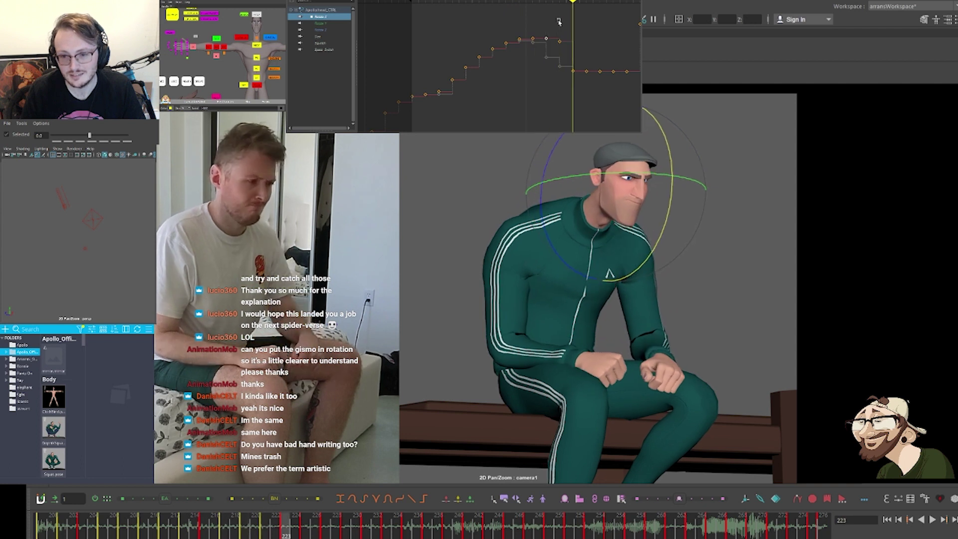
{"action": "left_click_drag", "start_coordinate": [558, 59], "coordinate": [622, 92]}
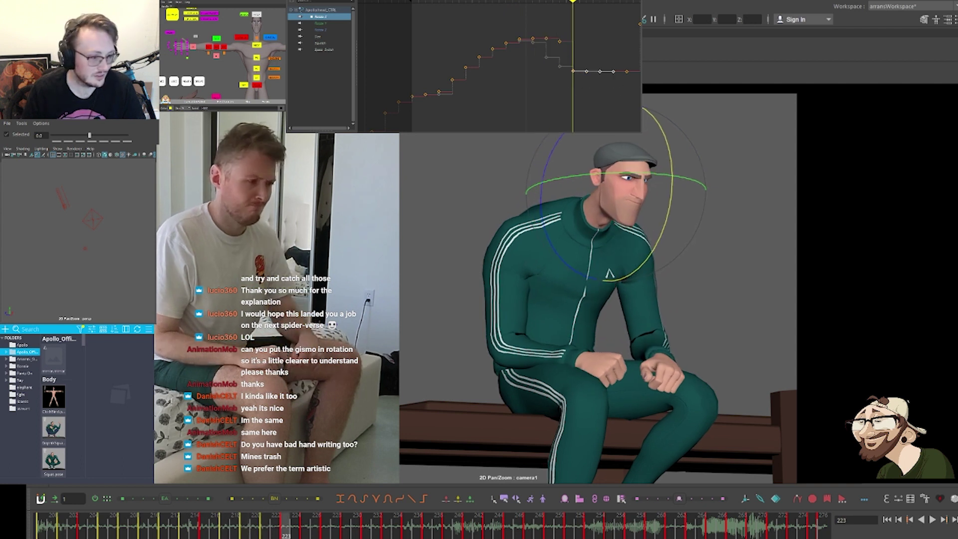
{"action": "left_click", "coordinate": [189, 497]}
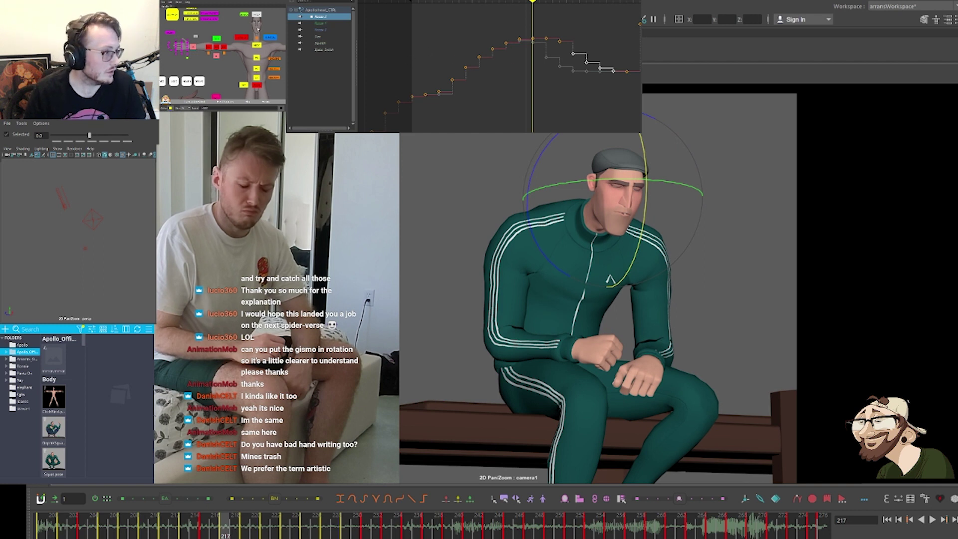
On the neck base control's Rotate X curve, raise the keys around frame 219 and ease the keys at frames 223 to 229
{"action": "left_click", "coordinate": [260, 45]}
{"action": "left_click", "coordinate": [336, 17]}
{"action": "left_click_drag", "start_coordinate": [550, 86], "coordinate": [594, 50]}
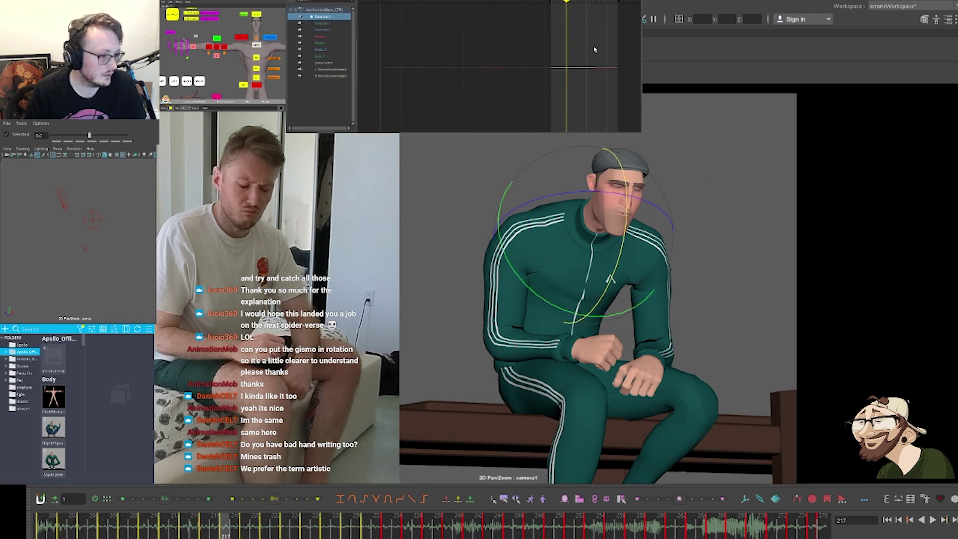
{"action": "key", "text": "f"}
{"action": "left_click", "coordinate": [336, 38]}
{"action": "mouse_move", "coordinate": [448, 98]}
{"action": "left_mouse_down"}
{"action": "mouse_move", "coordinate": [462, 68]}
{"action": "mouse_move", "coordinate": [530, 49]}
{"action": "left_mouse_up"}
{"action": "key", "text": "f"}
{"action": "left_click", "coordinate": [509, 74]}
{"action": "scroll", "coordinate": [509, 74], "scroll_direction": "down", "scroll_amount": 5}
{"action": "middle_click_drag", "start_coordinate": [511, 50], "coordinate": [512, 45], "text": "shift"}
{"action": "left_click_drag", "start_coordinate": [507, 80], "coordinate": [532, 54]}
{"action": "middle_click_drag", "start_coordinate": [526, 47], "coordinate": [527, 43], "text": "shift"}
{"action": "mouse_move", "coordinate": [519, 73]}
{"action": "left_mouse_down"}
{"action": "mouse_move", "coordinate": [571, 104]}
{"action": "mouse_move", "coordinate": [561, 99]}
{"action": "left_mouse_up"}
{"action": "left_click_drag", "start_coordinate": [166, 499], "coordinate": [178, 500]}
Step repeatedly through frames 211 to 227 to review the combined head and neck base dip against the reference
{"action": "key", "text": "comma"}
{"action": "key", "text": "comma"}
{"action": "key", "text": "comma"}
{"action": "key", "text": "comma"}
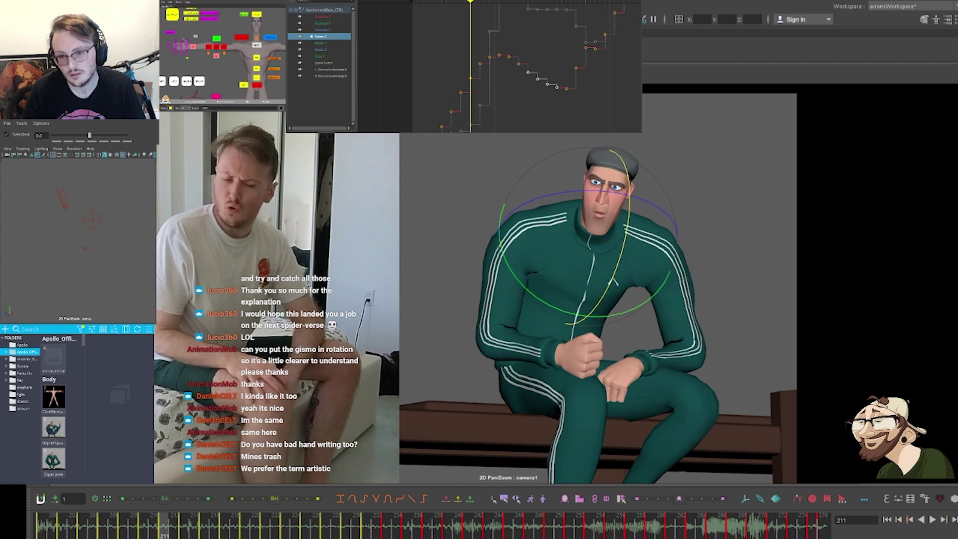
{"action": "key", "text": "period"}
{"action": "key", "text": "period"}
{"action": "key", "text": "period"}
{"action": "key", "text": "period"}
{"action": "key", "text": "period"}
{"action": "key", "text": "period"}
{"action": "key", "text": "period"}
{"action": "key", "text": "period"}
{"action": "key", "text": "period"}
{"action": "key", "text": "period"}
{"action": "key", "text": "period"}
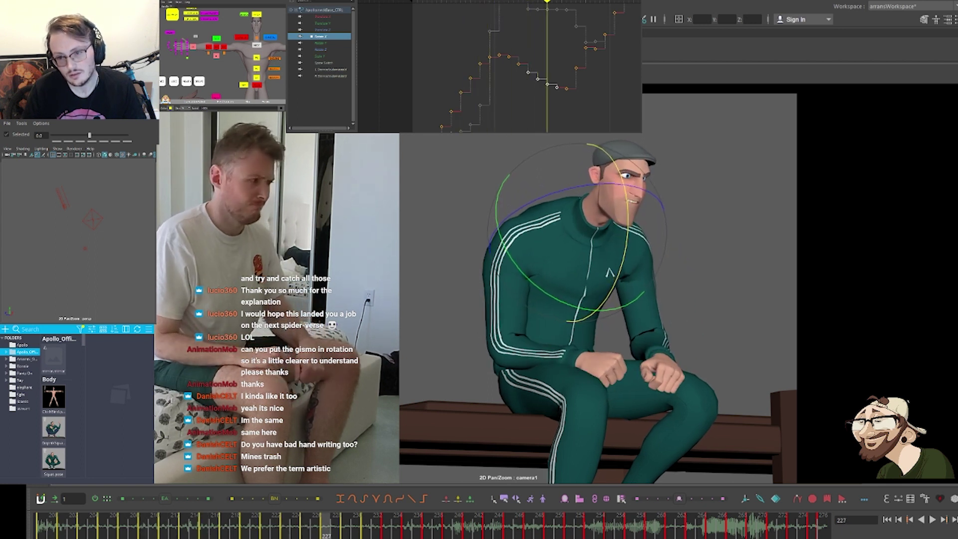
{"action": "key", "text": "comma"}
{"action": "key", "text": "comma"}
{"action": "key", "text": "comma"}
{"action": "key", "text": "comma"}
{"action": "key", "text": "comma"}
{"action": "key", "text": "comma"}
{"action": "key", "text": "comma"}
{"action": "key", "text": "comma"}
{"action": "key", "text": "comma"}
{"action": "key", "text": "comma"}
{"action": "key", "text": "comma"}
{"action": "key", "text": "comma"}
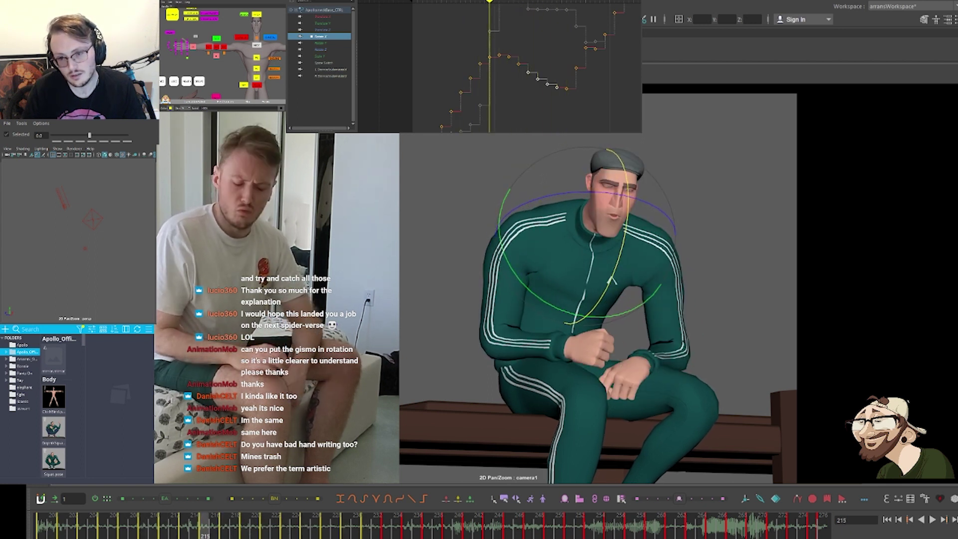
{"action": "key", "text": "period"}
{"action": "key", "text": "period"}
{"action": "key", "text": "period"}
{"action": "key", "text": "period"}
{"action": "key", "text": "period"}
{"action": "key", "text": "period"}
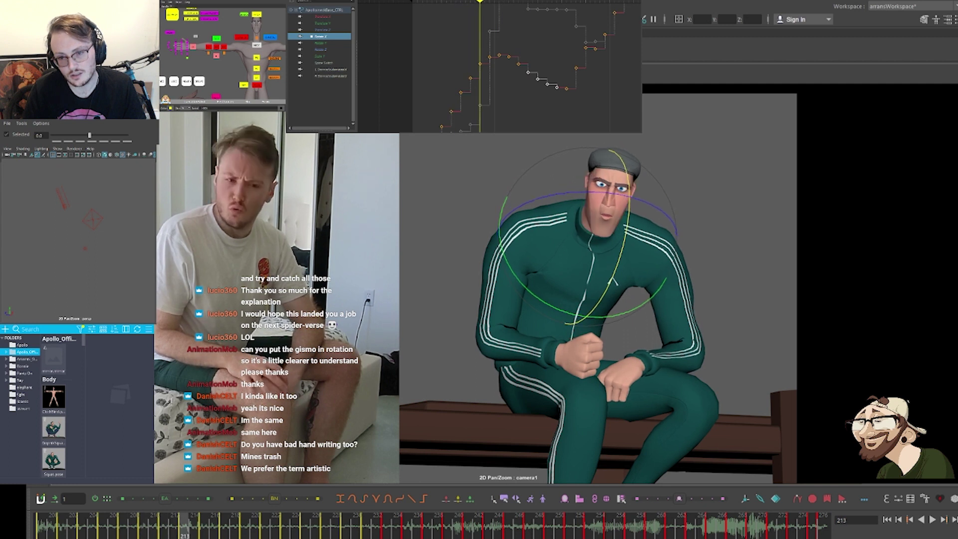
{"action": "key", "text": "period"}
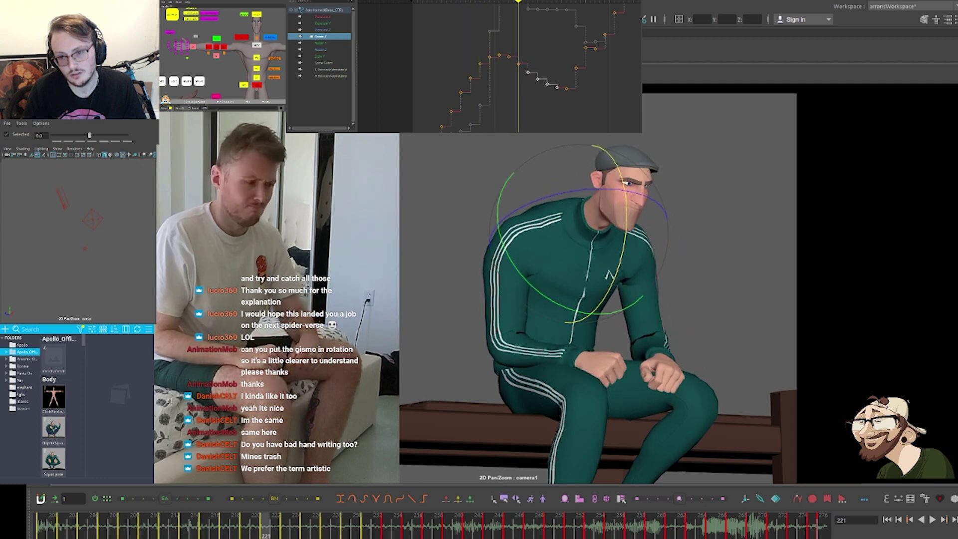
Select the head control and isolate its Rotate X curve around frame 221
{"action": "left_click", "coordinate": [248, 20]}
{"action": "left_click", "coordinate": [257, 14]}
{"action": "left_click", "coordinate": [329, 17]}
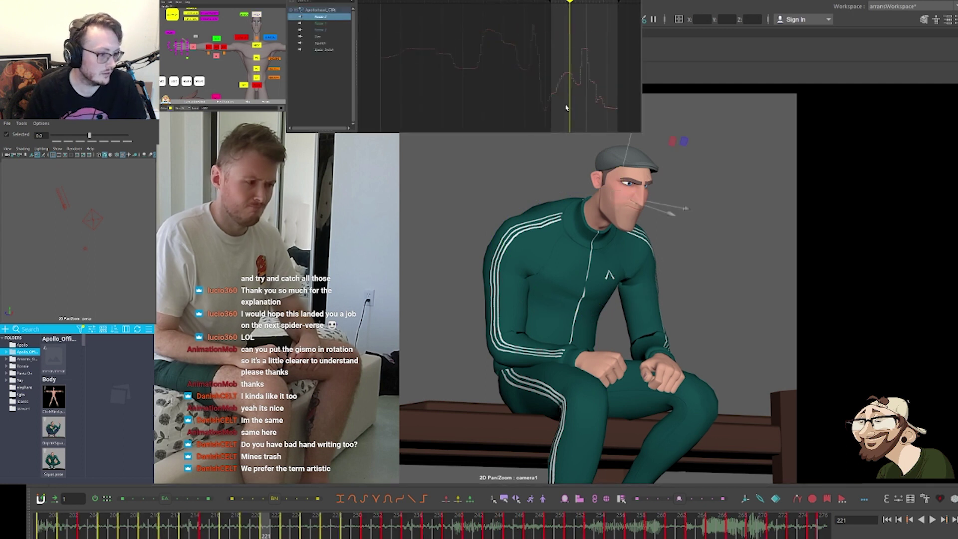
{"action": "left_click_drag", "start_coordinate": [575, 108], "coordinate": [616, 15]}
{"action": "key", "text": "f"}
{"action": "left_click", "coordinate": [595, 69]}
{"action": "key", "text": "f"}
{"action": "right_click_drag", "start_coordinate": [596, 51], "coordinate": [549, 61], "text": "alt"}
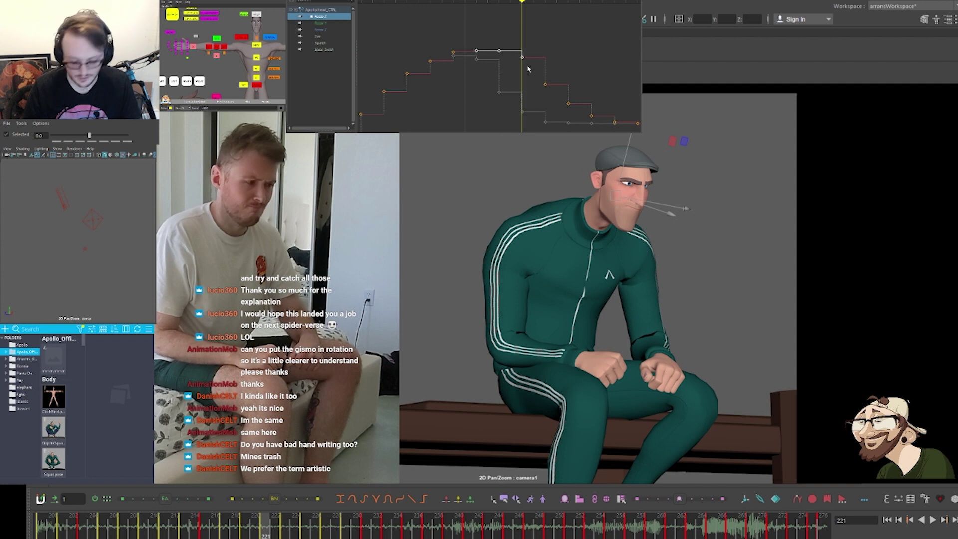
Recheck frames around 221, then raise the head control's Rotate X keys at frames 219 and 217
{"action": "key", "text": "comma"}
{"action": "key", "text": "comma"}
{"action": "key", "text": "comma"}
{"action": "key", "text": "period"}
{"action": "key", "text": "period"}
{"action": "key", "text": "period"}
{"action": "key", "text": "period"}
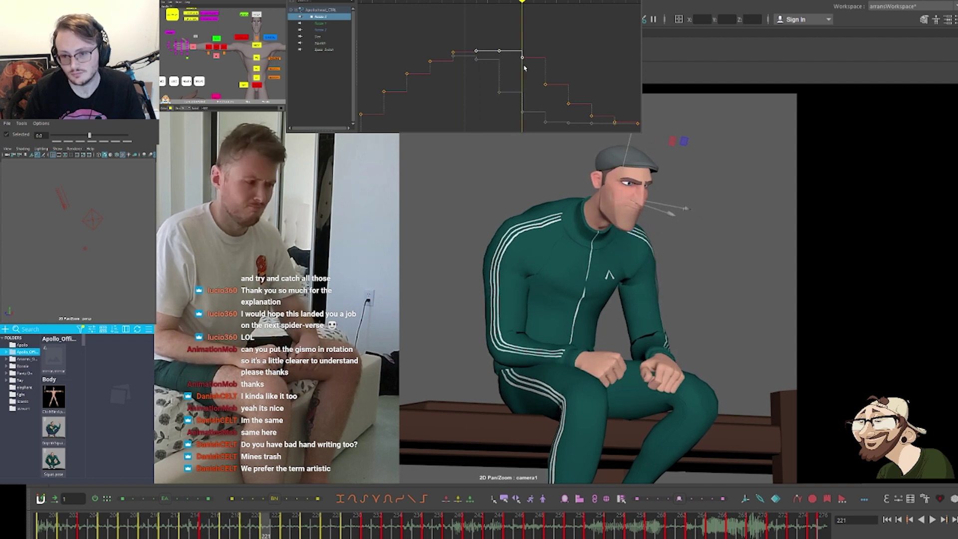
{"action": "key", "text": "comma"}
{"action": "key", "text": "comma"}
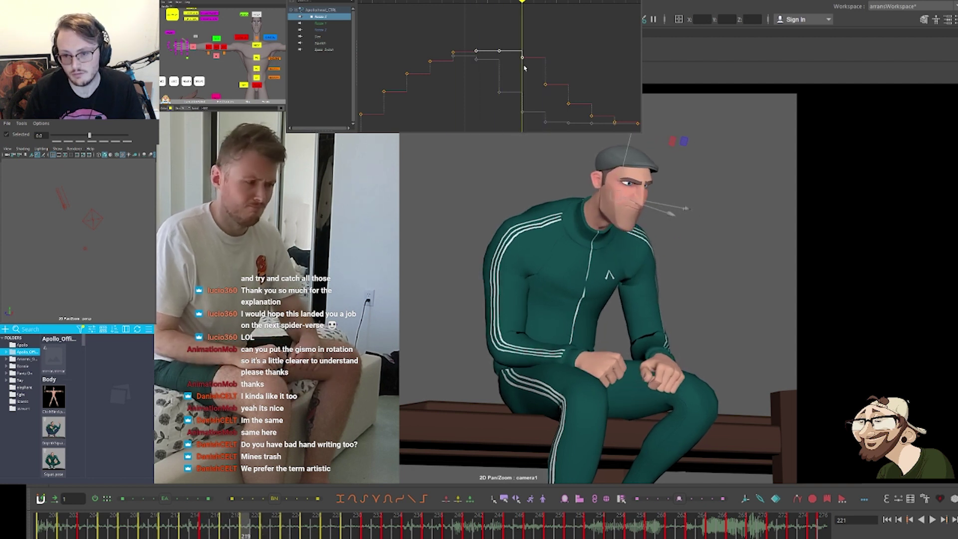
{"action": "left_click_drag", "start_coordinate": [492, 62], "coordinate": [511, 44]}
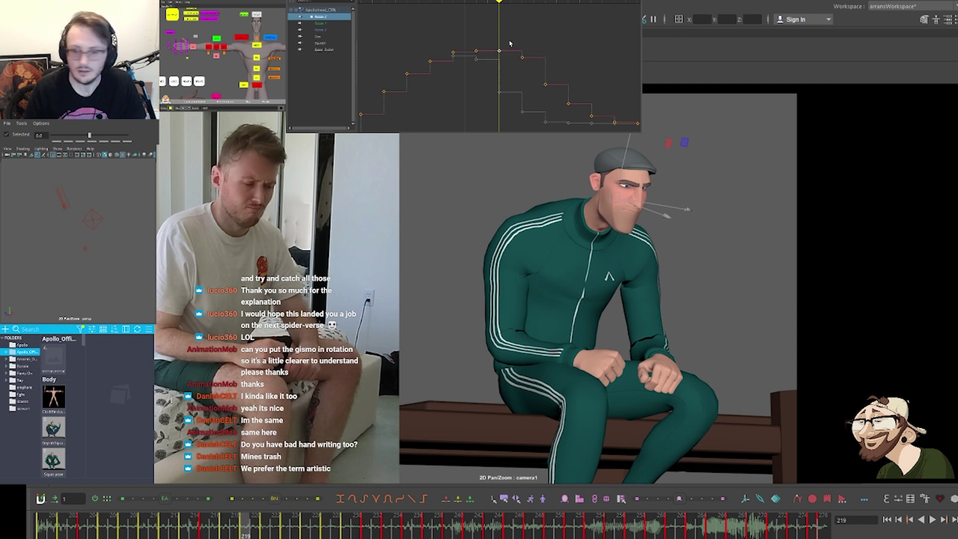
{"action": "middle_click_drag", "start_coordinate": [511, 41], "coordinate": [511, 36], "text": "shift"}
{"action": "key", "text": "comma"}
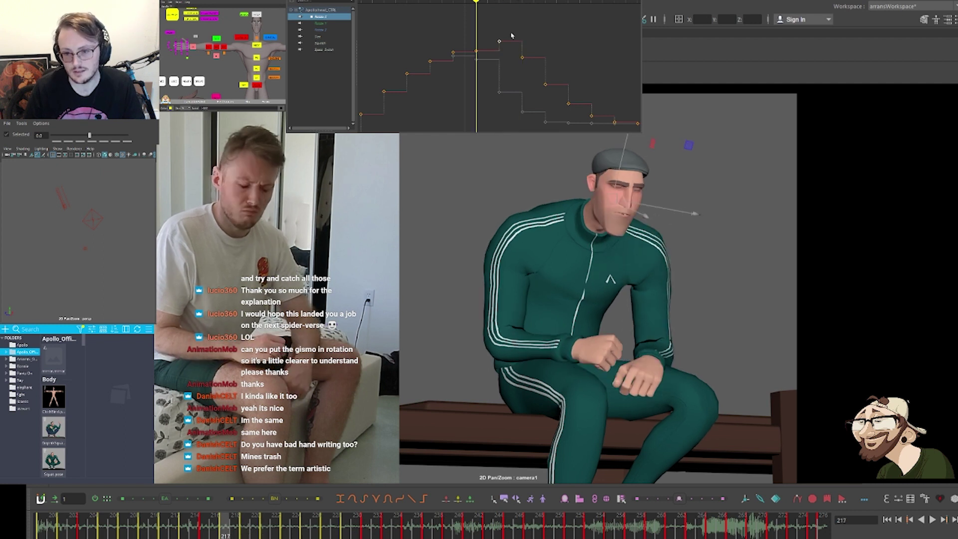
{"action": "left_click_drag", "start_coordinate": [464, 65], "coordinate": [481, 47]}
{"action": "middle_click_drag", "start_coordinate": [482, 38], "coordinate": [482, 31], "text": "shift"}
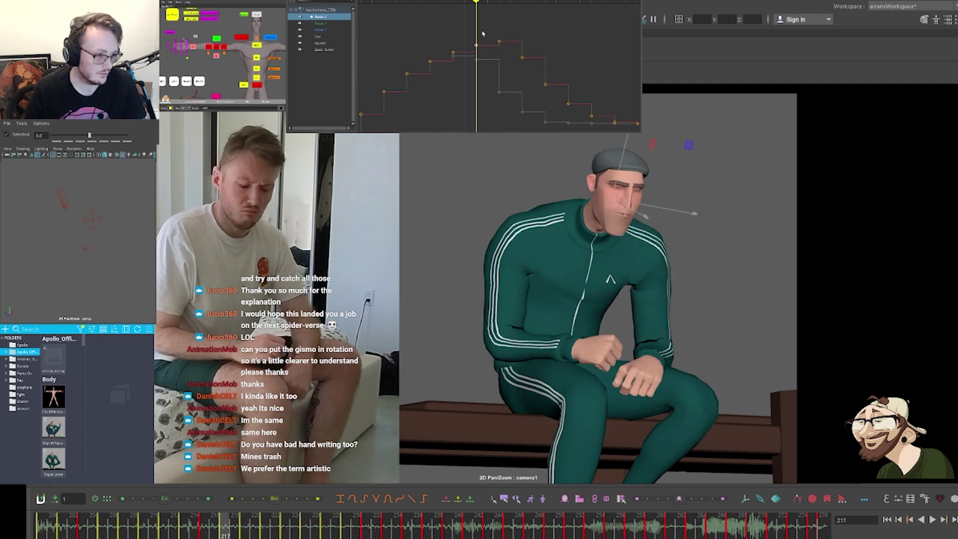
Step through frames 215 to 225 to examine how the head dips and rises out of the turn
{"action": "left_click", "coordinate": [506, 34]}
{"action": "key", "text": "comma"}
{"action": "key", "text": "comma"}
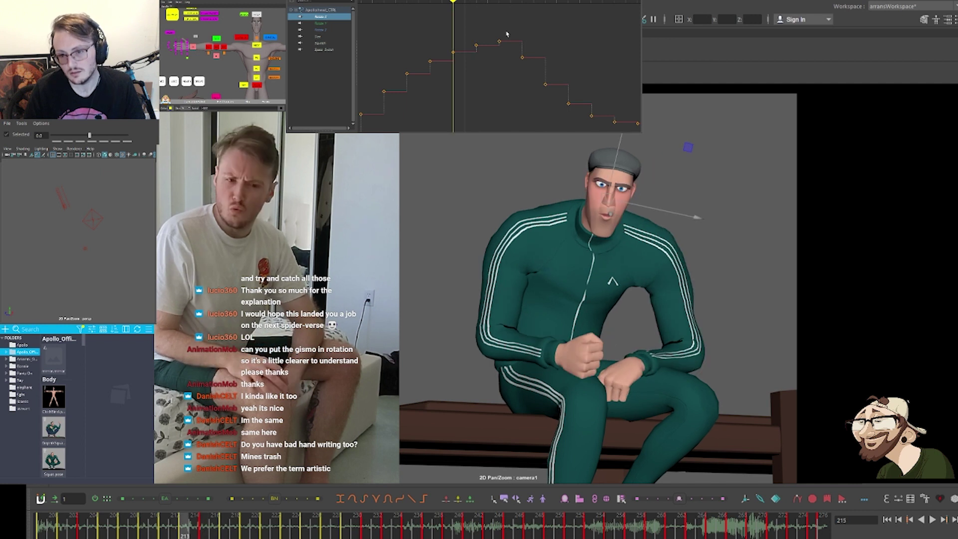
{"action": "key", "text": "period"}
{"action": "key", "text": "period"}
{"action": "key", "text": "period"}
{"action": "key", "text": "period"}
{"action": "key", "text": "period"}
{"action": "key", "text": "period"}
{"action": "key", "text": "period"}
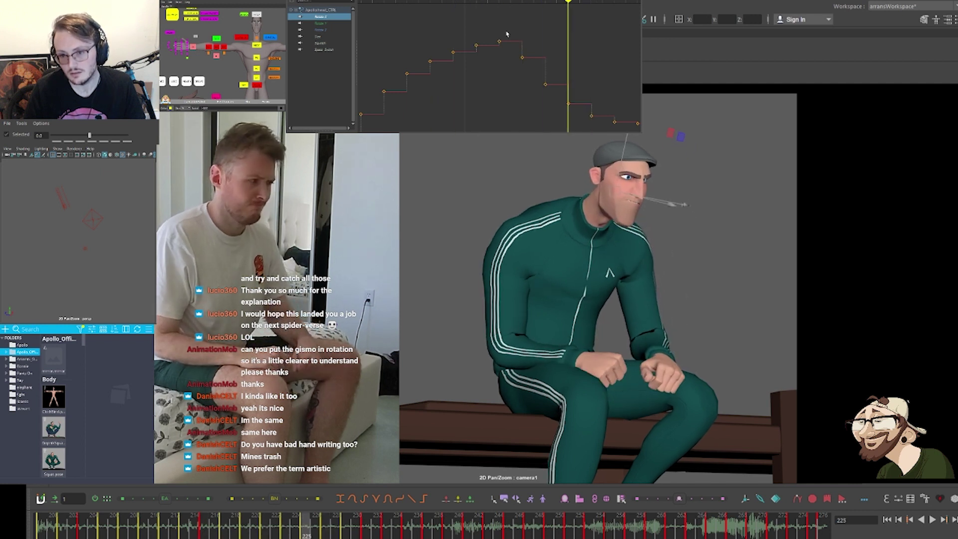
{"action": "key", "text": "comma"}
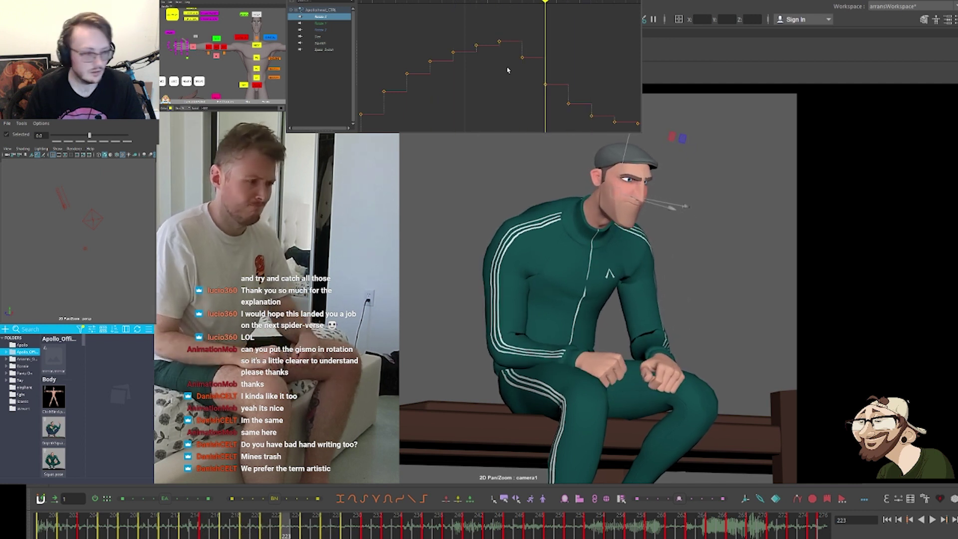
Raise the head's Rotate X keys at frames 221 and 223, and ease the keys at frames 223 to 229 into the settle
{"action": "left_click_drag", "start_coordinate": [508, 110], "coordinate": [556, 47]}
{"action": "middle_click_drag", "start_coordinate": [558, 44], "coordinate": [519, 29], "text": "shift"}
{"action": "left_click_drag", "start_coordinate": [481, 44], "coordinate": [568, 112]}
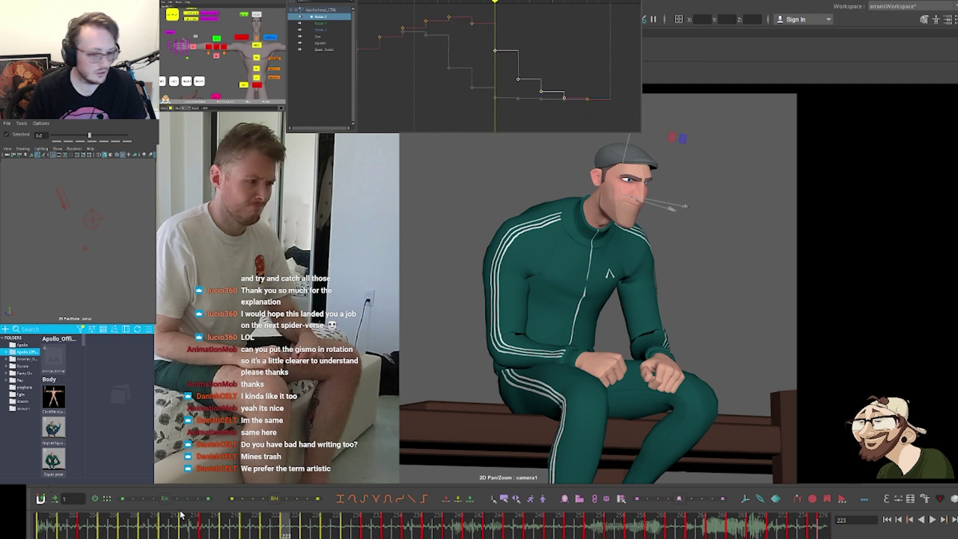
{"action": "left_click_drag", "start_coordinate": [150, 497], "coordinate": [182, 499]}
Step back and forth through frames 203 to 231 to compare the head's dip and settle with the reference
{"action": "key", "text": "period"}
{"action": "key", "text": "period"}
{"action": "key", "text": "period"}
{"action": "key", "text": "period"}
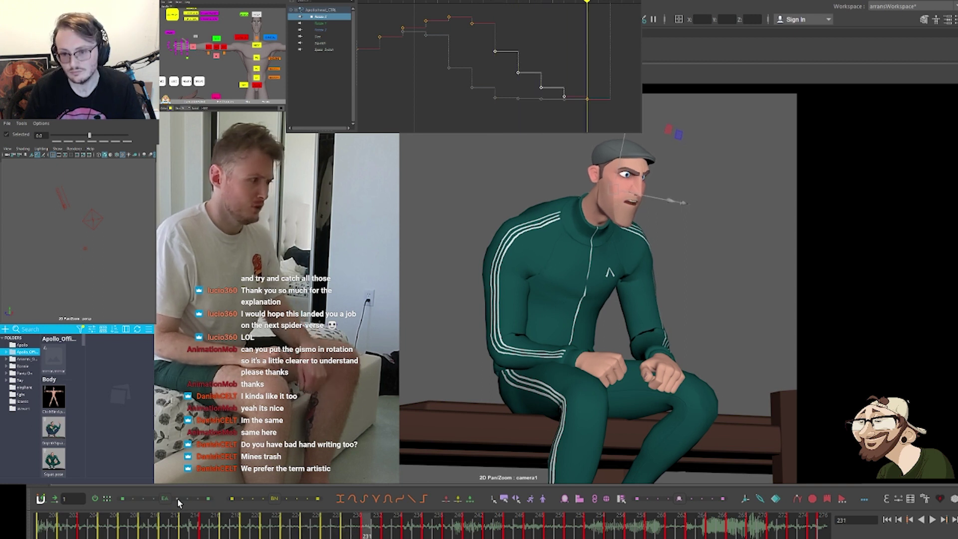
{"action": "key", "text": "comma"}
{"action": "key", "text": "comma"}
{"action": "key", "text": "comma"}
{"action": "key", "text": "comma"}
{"action": "key", "text": "comma"}
{"action": "key", "text": "comma"}
{"action": "key", "text": "comma"}
{"action": "key", "text": "comma"}
{"action": "key", "text": "period"}
{"action": "key", "text": "period"}
{"action": "key", "text": "period"}
{"action": "key", "text": "period"}
{"action": "key", "text": "period"}
{"action": "key", "text": "period"}
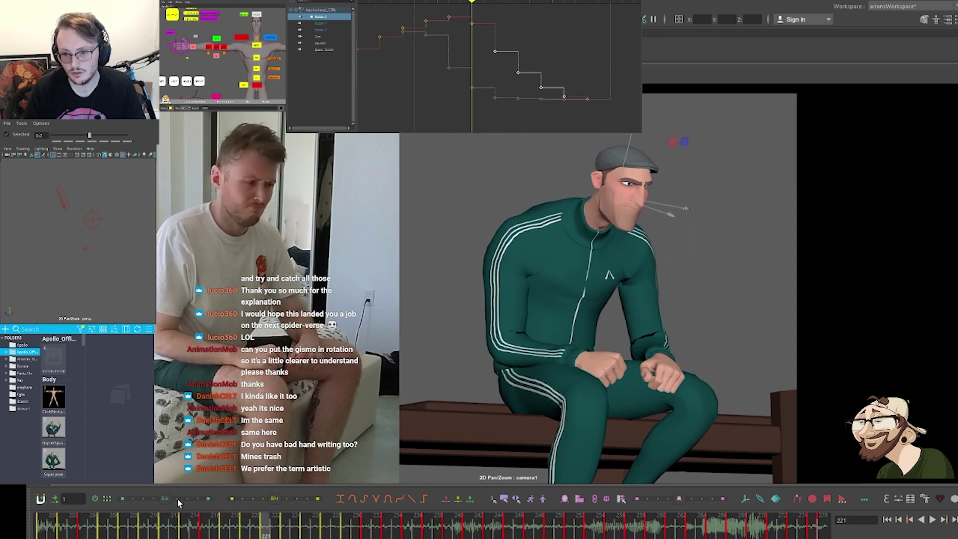
{"action": "key", "text": "comma"}
{"action": "key", "text": "comma"}
{"action": "key", "text": "comma"}
{"action": "key", "text": "comma"}
{"action": "key", "text": "comma"}
{"action": "key", "text": "comma"}
{"action": "key", "text": "comma"}
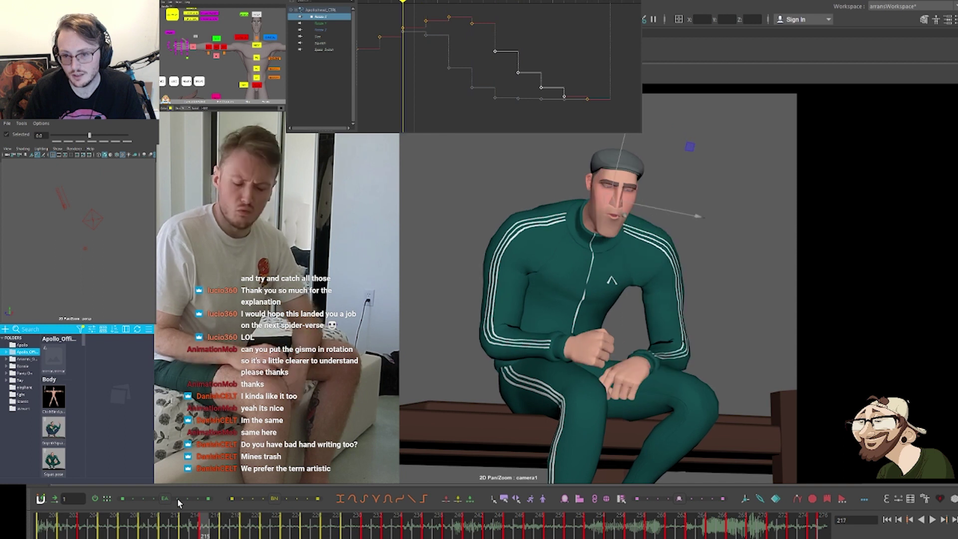
{"action": "key", "text": "period"}
{"action": "key", "text": "period"}
{"action": "key", "text": "period"}
{"action": "key", "text": "period"}
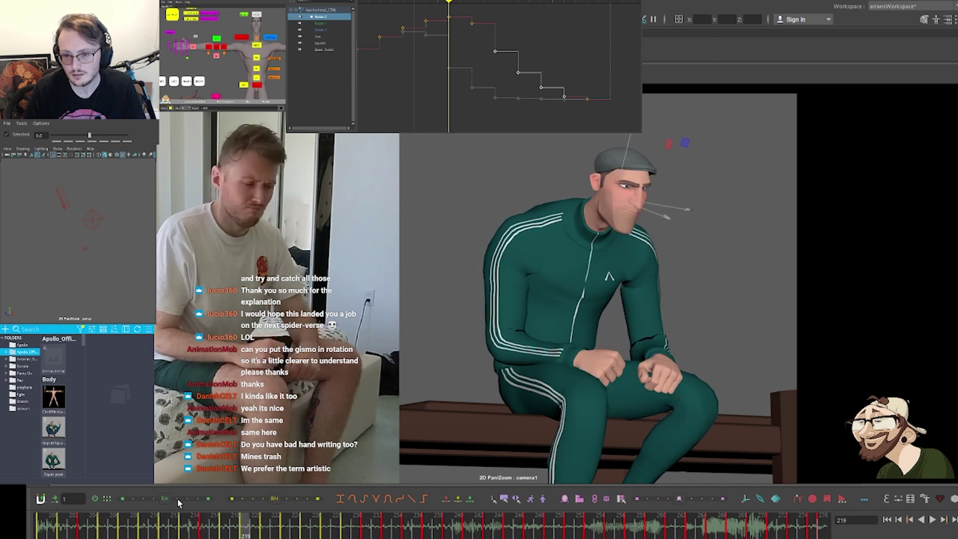
{"action": "key", "text": "comma"}
{"action": "key", "text": "comma"}
{"action": "key", "text": "comma"}
{"action": "key", "text": "comma"}
{"action": "key", "text": "comma"}
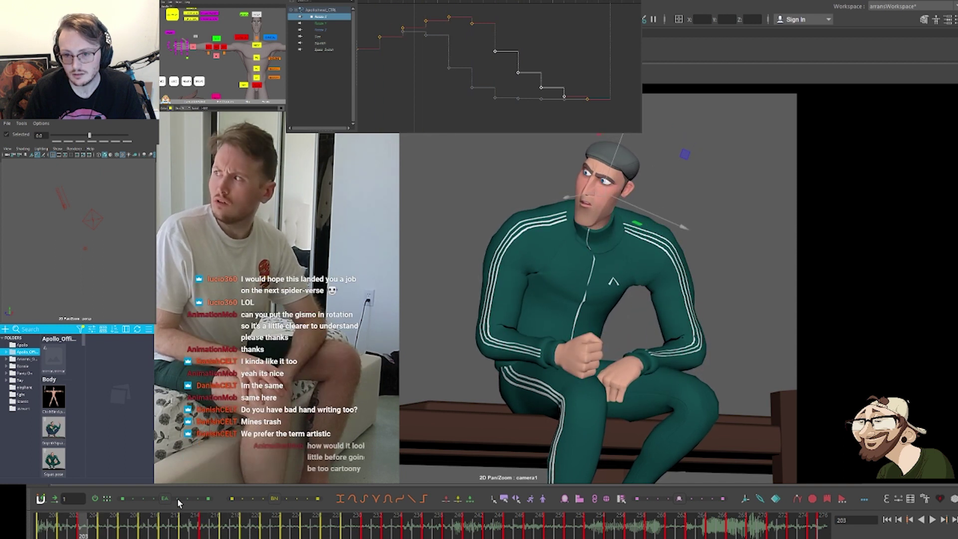
{"action": "key", "text": "period"}
{"action": "key", "text": "period"}
{"action": "key", "text": "period"}
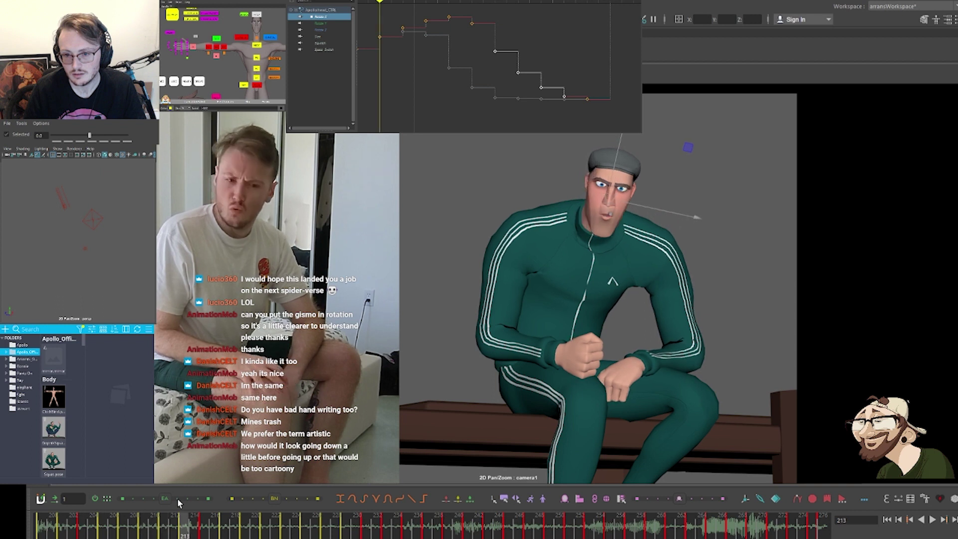
Raise the head control's Rotate X keys at frames 213, 215 and 217 for an earlier, rounder dip
{"action": "middle_click_drag", "start_coordinate": [466, 61], "coordinate": [601, 71], "text": "alt"}
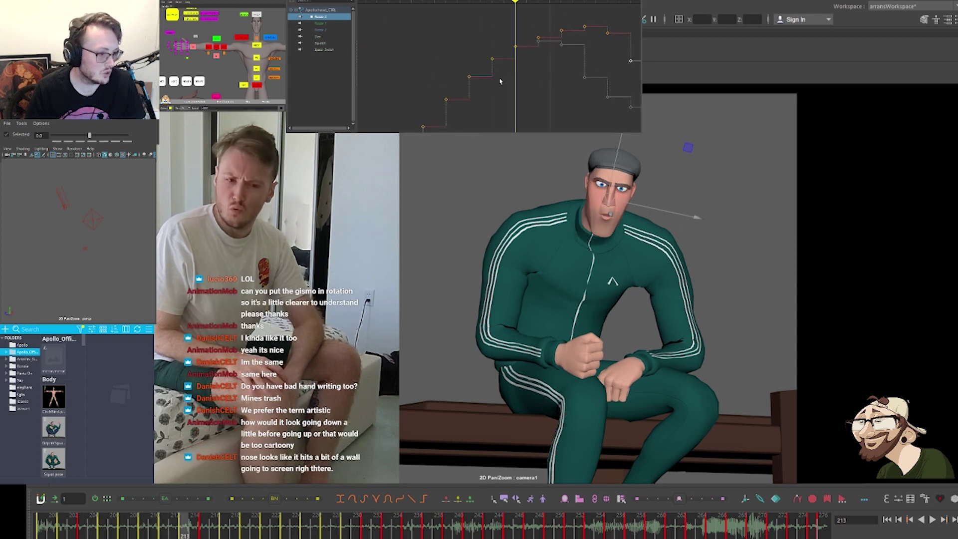
{"action": "left_click_drag", "start_coordinate": [496, 87], "coordinate": [547, 25]}
{"action": "middle_click_drag", "start_coordinate": [554, 64], "coordinate": [555, 43], "text": "shift"}
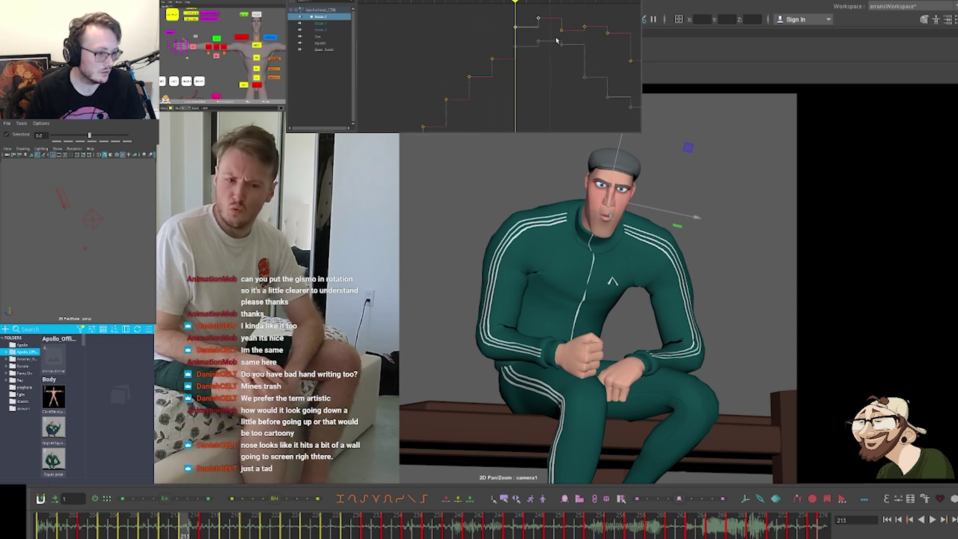
{"action": "left_click_drag", "start_coordinate": [558, 38], "coordinate": [573, 13]}
{"action": "middle_click_drag", "start_coordinate": [574, 12], "coordinate": [575, 6], "text": "shift"}
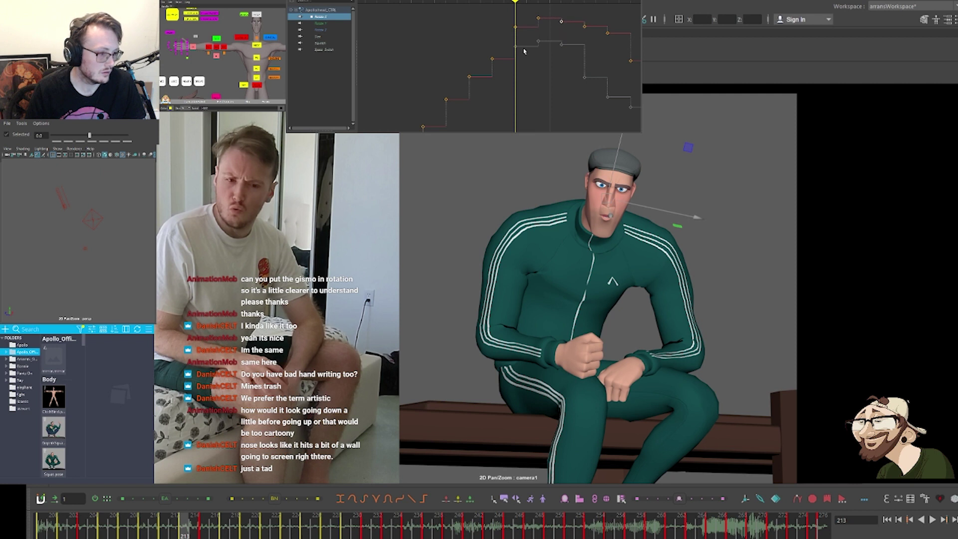
Raise the head's Rotate X keys at frames 207 to 211 to smooth the curve leading into the dip
{"action": "scroll", "coordinate": [524, 50], "scroll_direction": "down", "scroll_amount": 3}
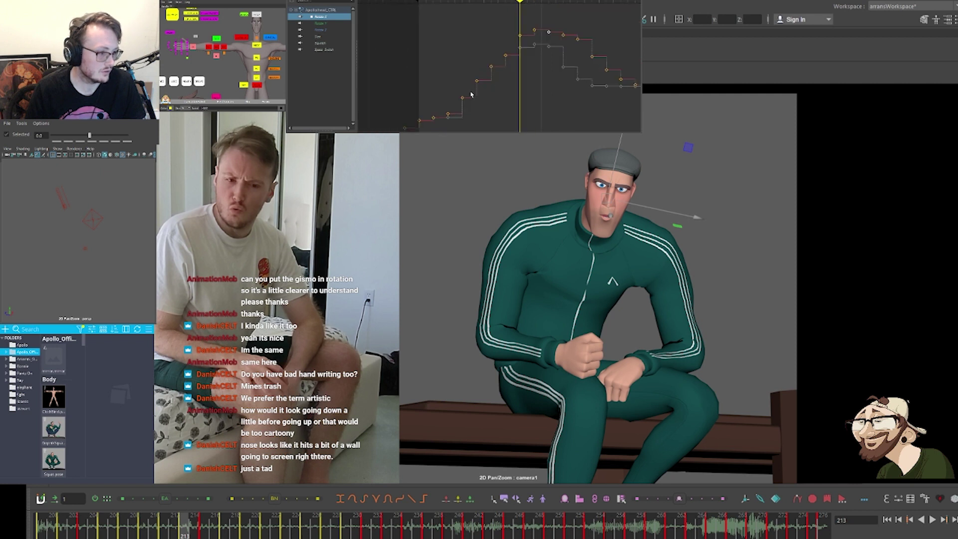
{"action": "left_click_drag", "start_coordinate": [471, 94], "coordinate": [516, 40]}
{"action": "middle_click_drag", "start_coordinate": [464, 96], "coordinate": [464, 90], "text": "shift"}
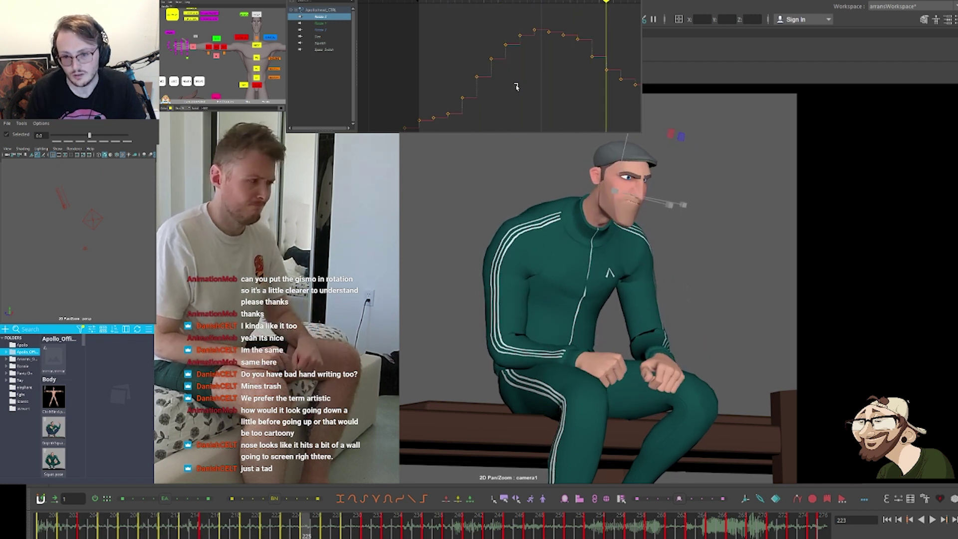
Step through frames 207 to 231 to review the head turn with the reshaped Rotate X curve
{"action": "key", "text": "period"}
{"action": "key", "text": "period"}
{"action": "key", "text": "comma"}
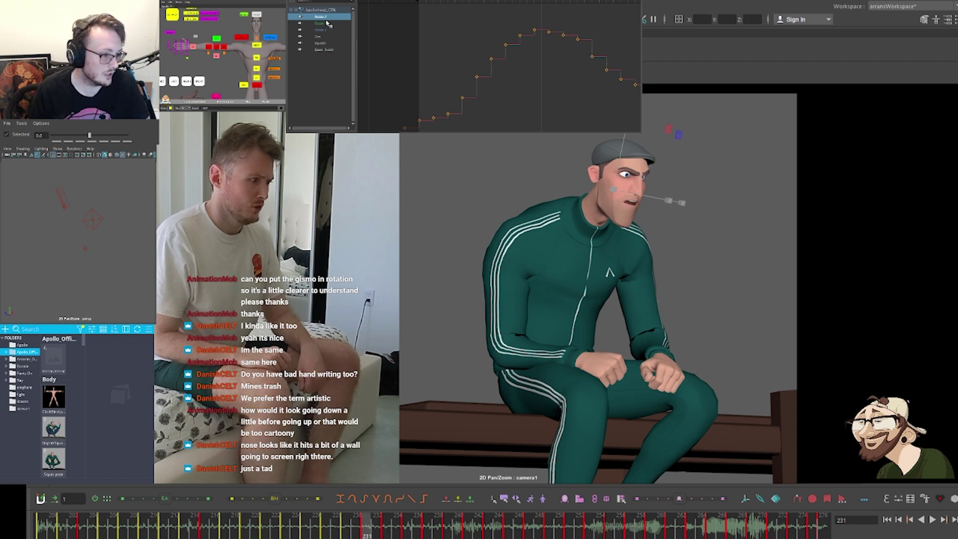
{"action": "key", "text": "comma"}
{"action": "key", "text": "comma"}
{"action": "key", "text": "comma"}
{"action": "key", "text": "comma"}
{"action": "key", "text": "comma"}
{"action": "key", "text": "comma"}
{"action": "key", "text": "comma"}
{"action": "key", "text": "comma"}
{"action": "key", "text": "comma"}
{"action": "key", "text": "comma"}
{"action": "key", "text": "comma"}
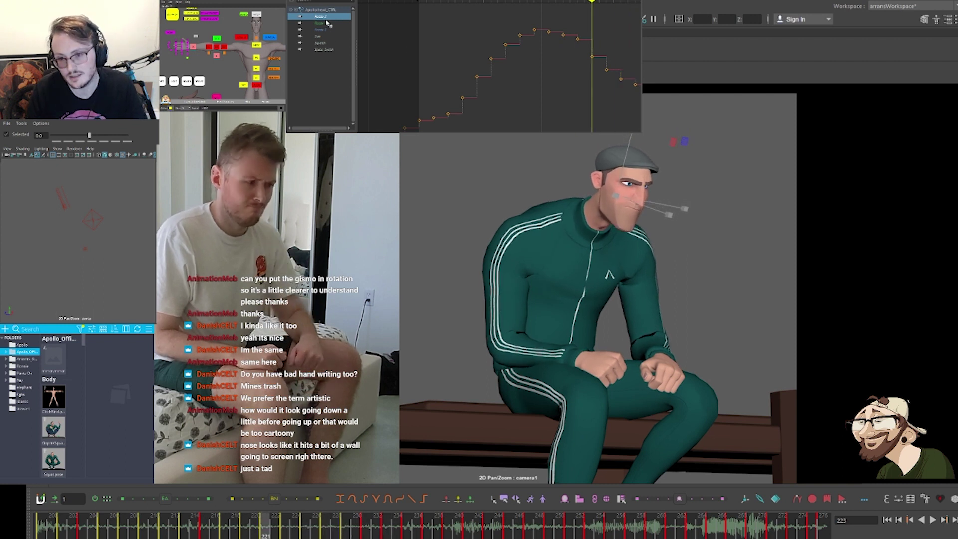
{"action": "key", "text": "comma"}
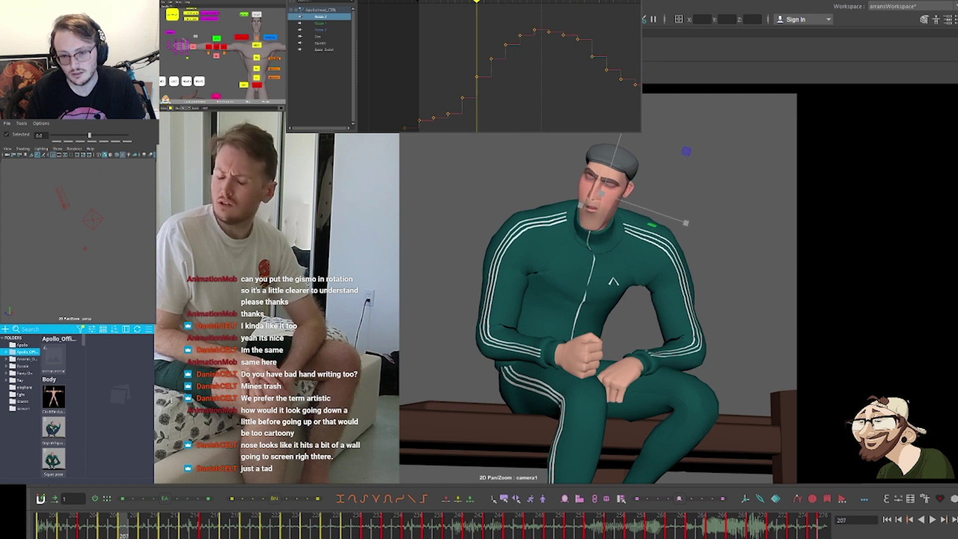
Examine the head turn in close-up from frame 201 to 229, watching the path of the nose
{"action": "right_click_drag", "start_coordinate": [345, 245], "coordinate": [840, 250]}
{"action": "middle_click_drag", "start_coordinate": [676, 245], "coordinate": [442, 407]}
{"action": "right_click_drag", "start_coordinate": [445, 384], "coordinate": [553, 332]}
{"action": "middle_click_drag", "start_coordinate": [439, 372], "coordinate": [485, 366]}
{"action": "key", "text": "period"}
{"action": "key", "text": "period"}
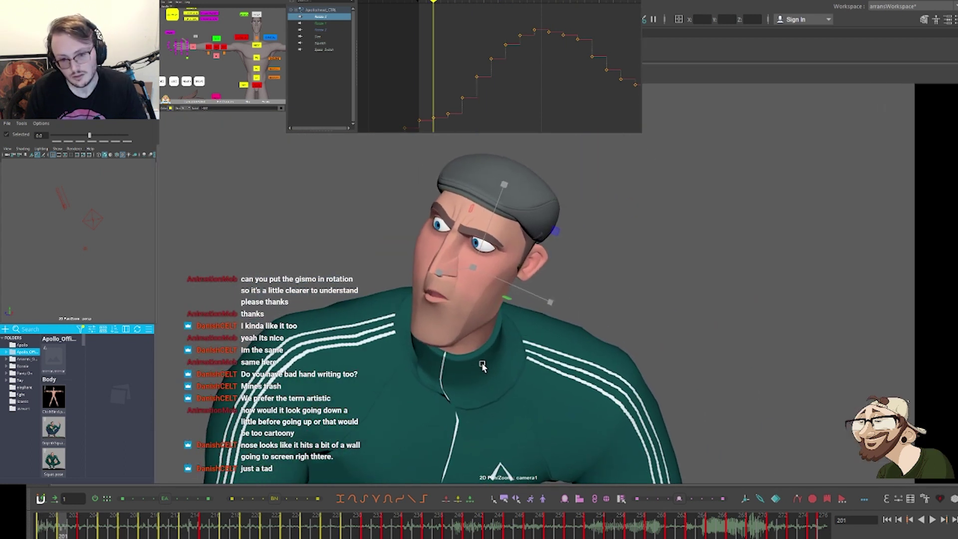
{"action": "key", "text": "period"}
{"action": "key", "text": "period"}
{"action": "key", "text": "period"}
{"action": "key", "text": "period"}
{"action": "key", "text": "period"}
{"action": "key", "text": "period"}
{"action": "key", "text": "period"}
{"action": "key", "text": "period"}
{"action": "key", "text": "period"}
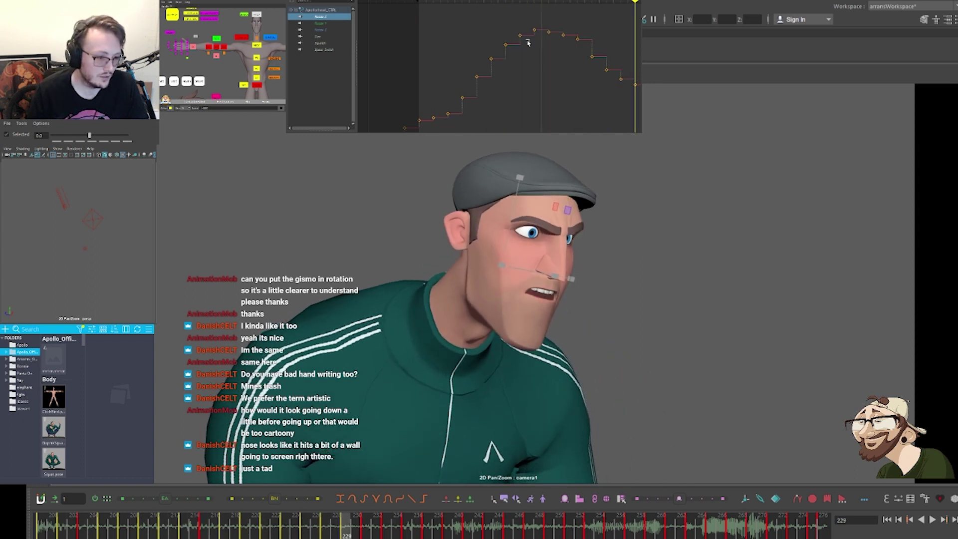
On the head control's Rotate Y curve, lower the keys at frames 205 to 209 for a slower ease into the turn
{"action": "left_click", "coordinate": [318, 24]}
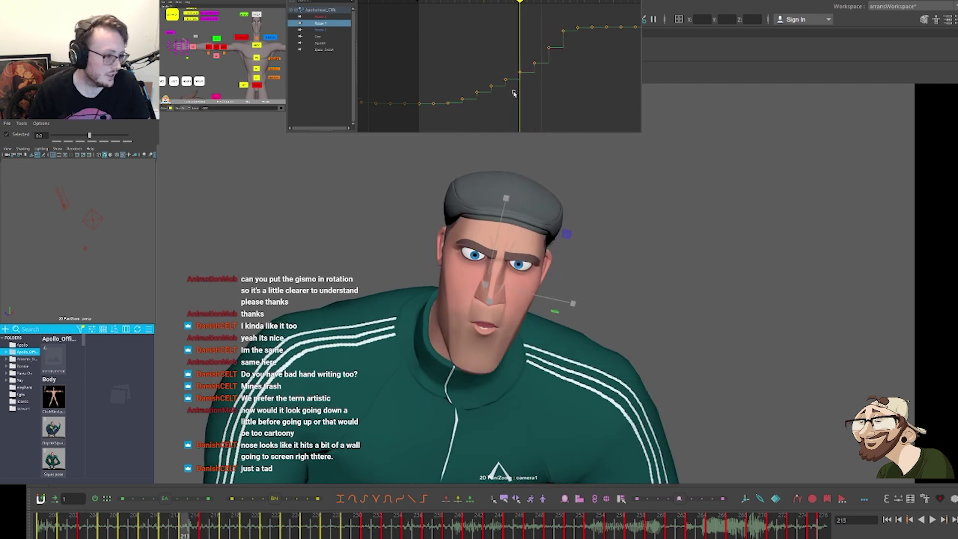
{"action": "left_click_drag", "start_coordinate": [495, 109], "coordinate": [550, 59]}
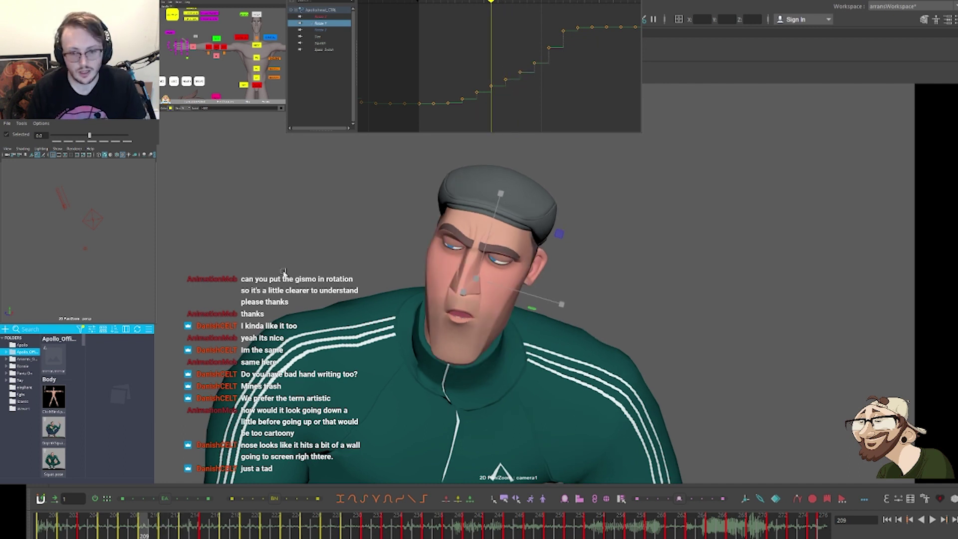
{"action": "right_click_drag", "start_coordinate": [397, 238], "coordinate": [203, 286]}
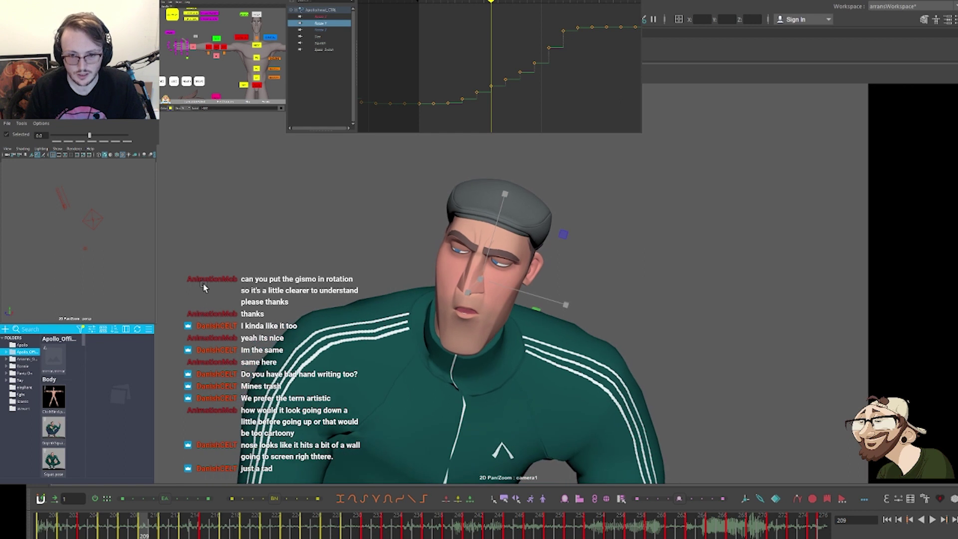
{"action": "middle_click_drag", "start_coordinate": [203, 286], "coordinate": [421, 251]}
{"action": "right_click_drag", "start_coordinate": [421, 251], "coordinate": [194, 277]}
{"action": "middle_click_drag", "start_coordinate": [195, 278], "coordinate": [262, 262]}
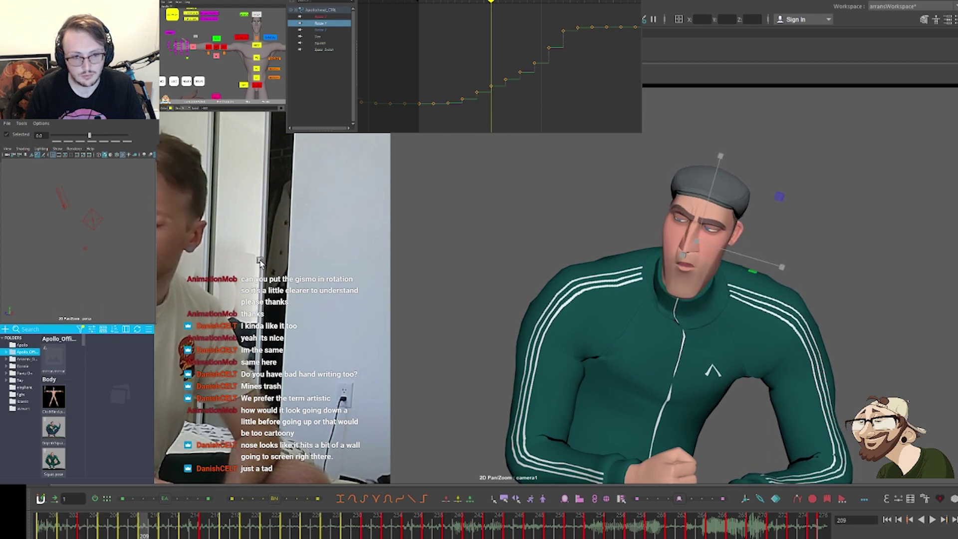
{"action": "left_click_drag", "start_coordinate": [498, 76], "coordinate": [452, 119]}
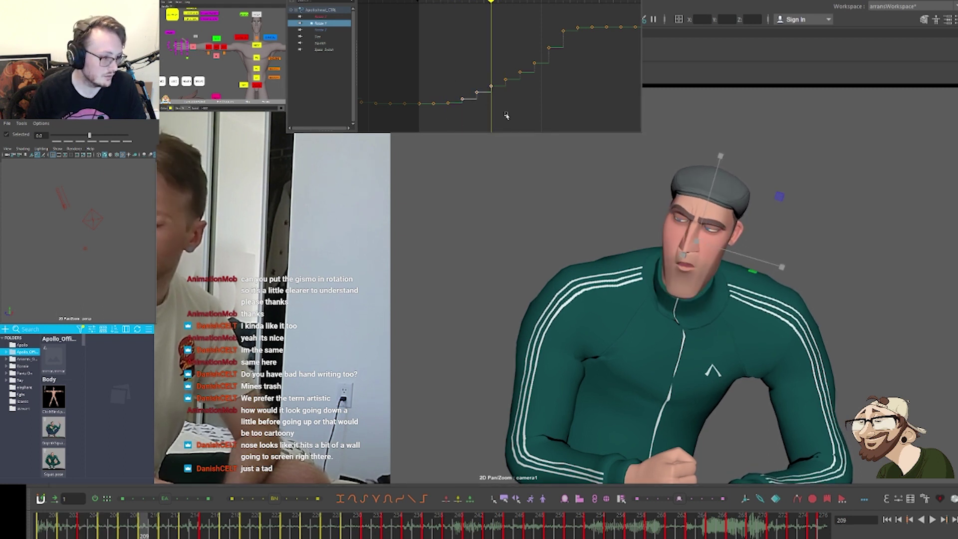
{"action": "left_click", "coordinate": [142, 499]}
Raise the head's Rotate Y key at frame 211 slightly, checking its spacing against the neighbouring frames
{"action": "key", "text": "comma"}
{"action": "key", "text": "comma"}
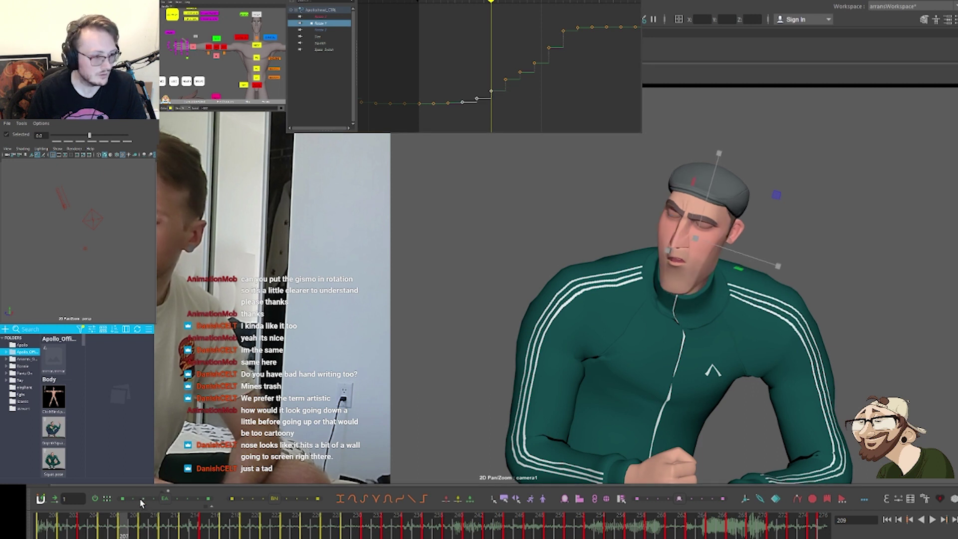
{"action": "key", "text": "period"}
{"action": "key", "text": "period"}
{"action": "key", "text": "period"}
{"action": "key", "text": "period"}
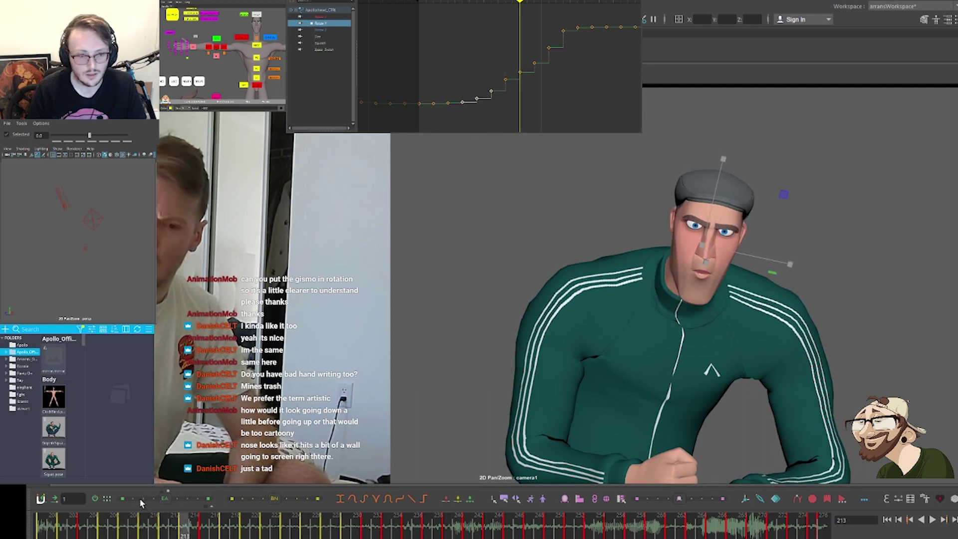
{"action": "left_click_drag", "start_coordinate": [498, 71], "coordinate": [510, 86]}
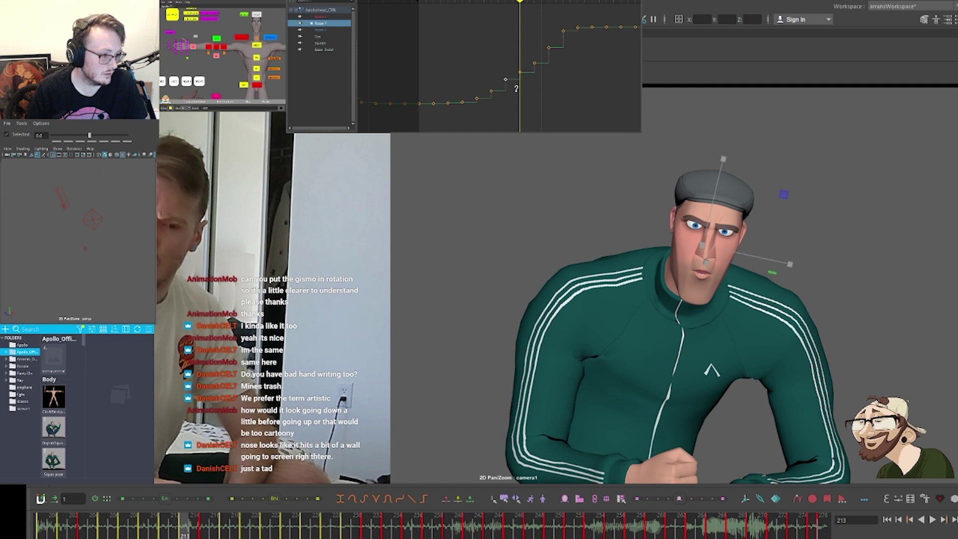
{"action": "middle_click_drag", "start_coordinate": [515, 92], "coordinate": [515, 89], "text": "shift"}
{"action": "key", "text": "comma"}
{"action": "key", "text": "comma"}
{"action": "key", "text": "period"}
{"action": "key", "text": "period"}
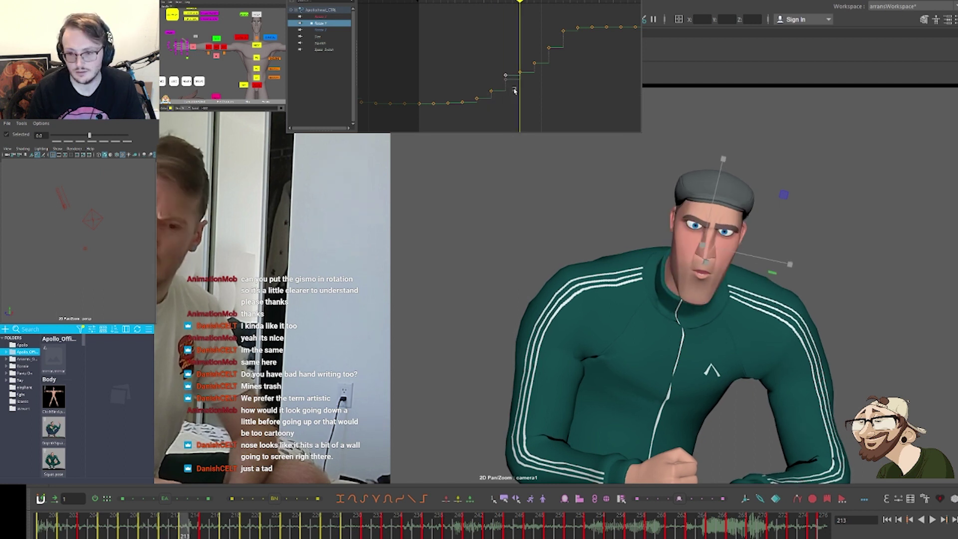
Raise the Rotate Y key at frame 213 slightly so the head travels further in the middle of the turn
{"action": "key", "text": "period"}
{"action": "key", "text": "comma"}
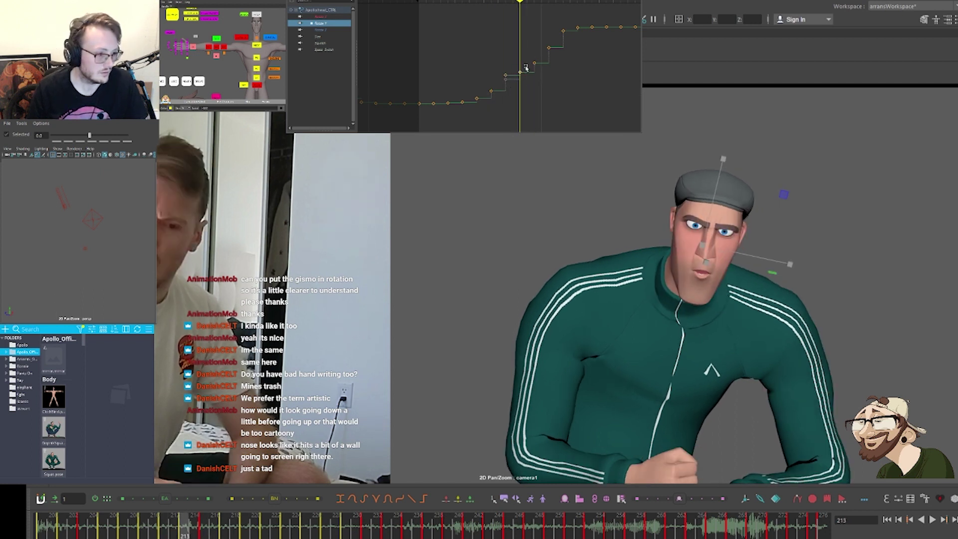
{"action": "key", "text": "w"}
{"action": "middle_click_drag", "start_coordinate": [524, 83], "coordinate": [527, 79], "text": "shift"}
{"action": "key", "text": "period"}
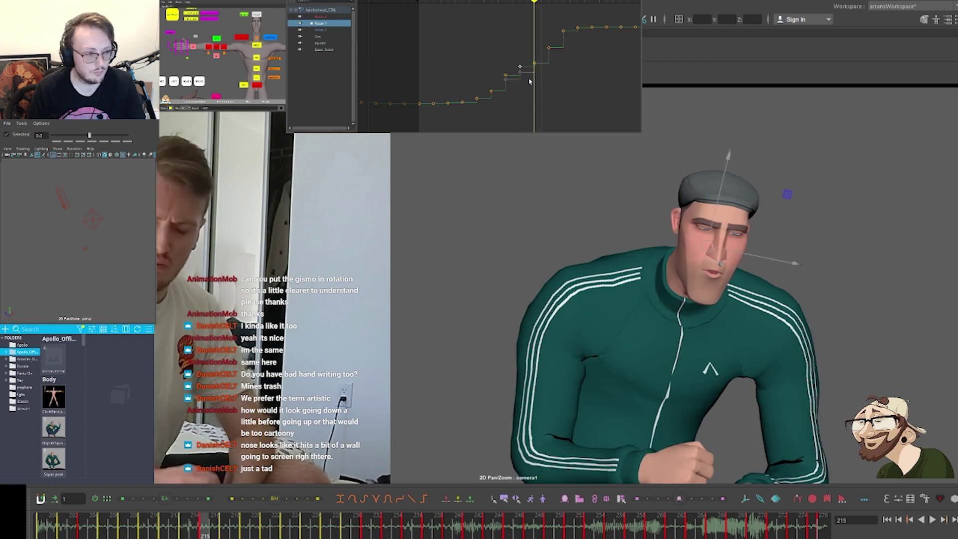
Ease the Rotate Y keys at frames 215 to 223 upward with the tween slider at about 36 for a softer stop
{"action": "left_click_drag", "start_coordinate": [529, 79], "coordinate": [598, 11]}
{"action": "left_click_drag", "start_coordinate": [165, 500], "coordinate": [189, 497]}
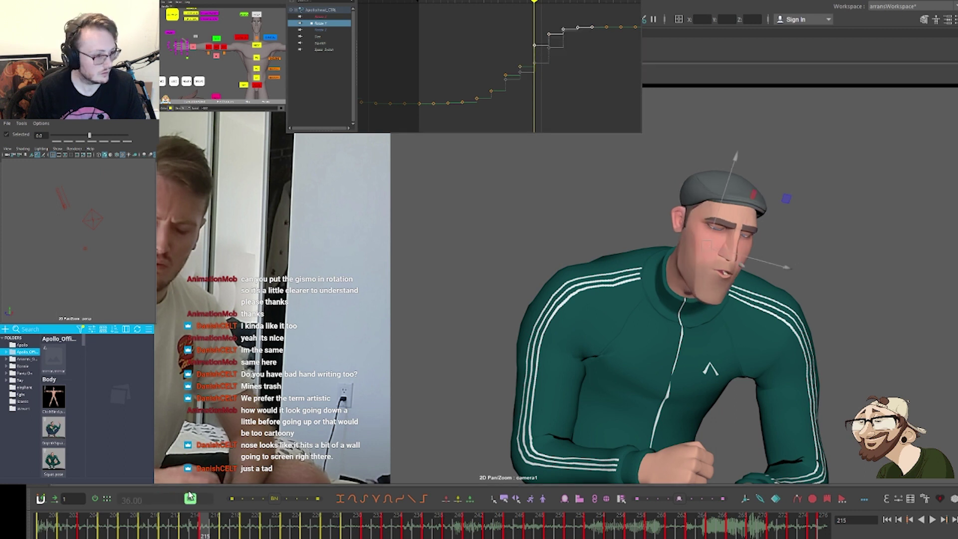
{"action": "left_click", "coordinate": [558, 74]}
Step back and forth between frames 205 and 217 to examine the head turn's Rotate Y spacing
{"action": "key", "text": "comma"}
{"action": "key", "text": "comma"}
{"action": "key", "text": "comma"}
{"action": "key", "text": "comma"}
{"action": "key", "text": "comma"}
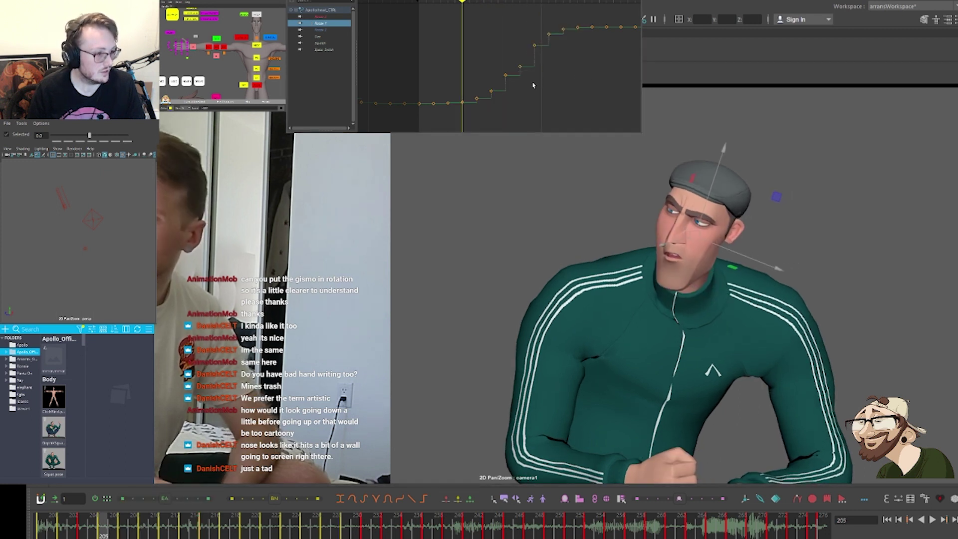
{"action": "key", "text": "period"}
{"action": "key", "text": "period"}
{"action": "key", "text": "period"}
{"action": "key", "text": "period"}
{"action": "key", "text": "period"}
{"action": "key", "text": "period"}
{"action": "key", "text": "period"}
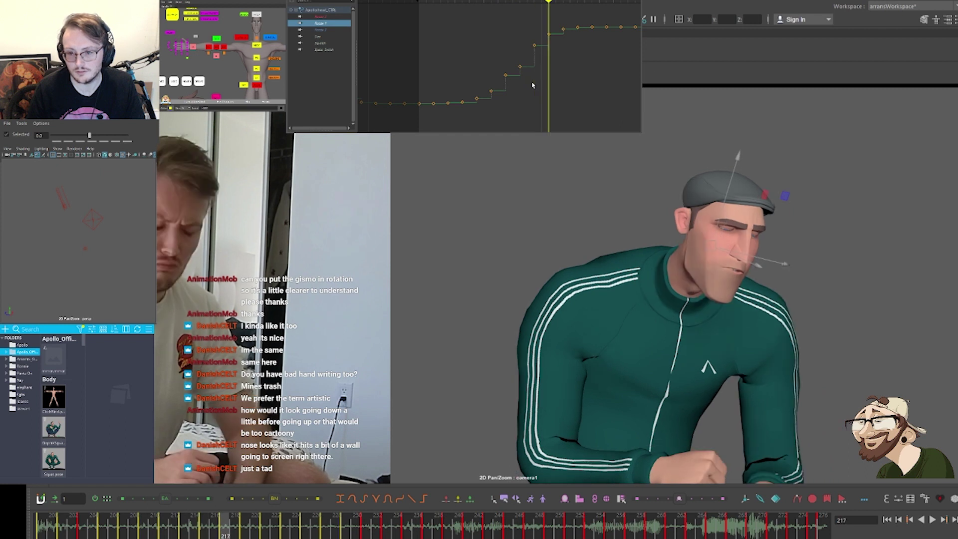
{"action": "key", "text": "comma"}
{"action": "key", "text": "comma"}
{"action": "key", "text": "comma"}
{"action": "key", "text": "comma"}
{"action": "key", "text": "comma"}
{"action": "key", "text": "comma"}
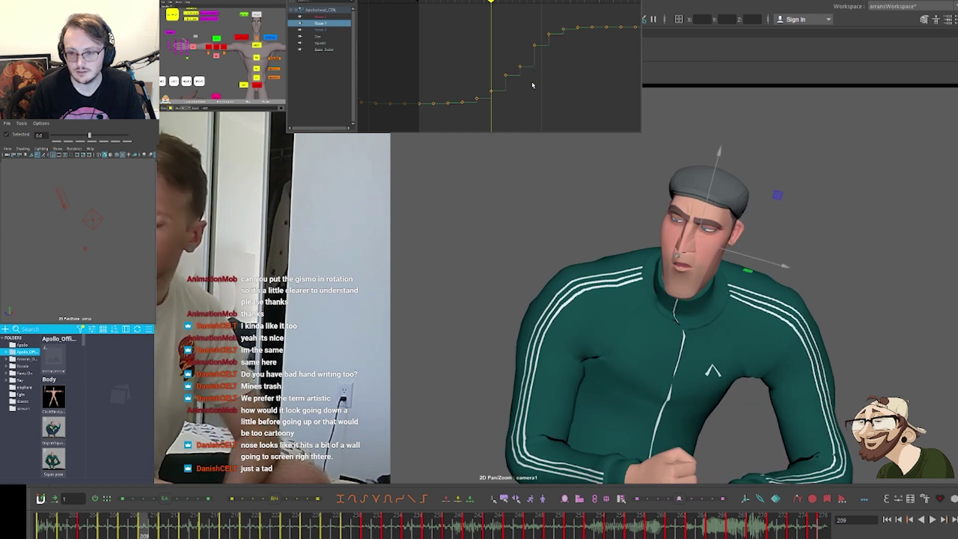
Lower the Rotate Y key at frame 211 and raise the one at frame 213 to even out the acceleration
{"action": "key", "text": "period"}
{"action": "key", "text": "period"}
{"action": "key", "text": "period"}
{"action": "key", "text": "period"}
{"action": "key", "text": "period"}
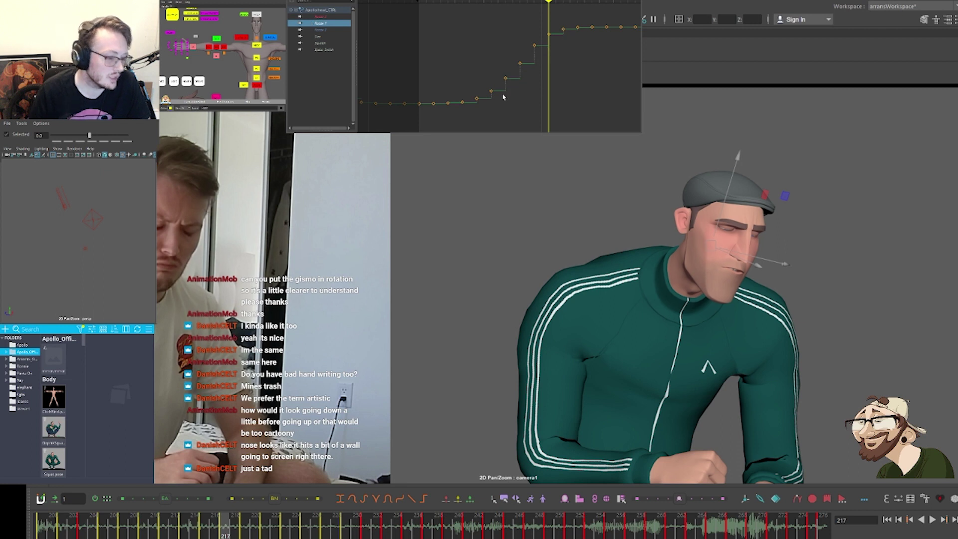
{"action": "left_click_drag", "start_coordinate": [528, 85], "coordinate": [528, 84]}
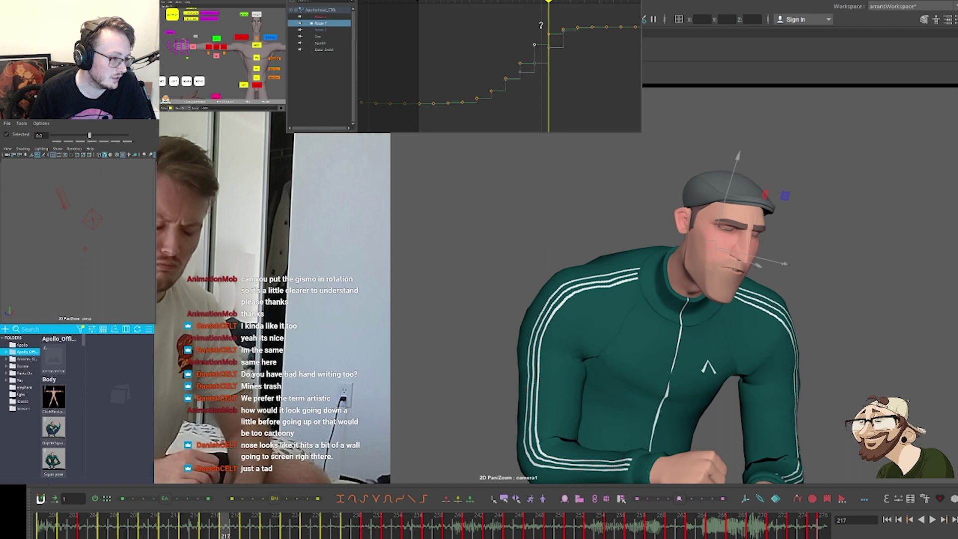
On the head control's Rotate Z curve, lower the keys at frames 205 and 207 to tilt the head before the turn
{"action": "left_click", "coordinate": [320, 30]}
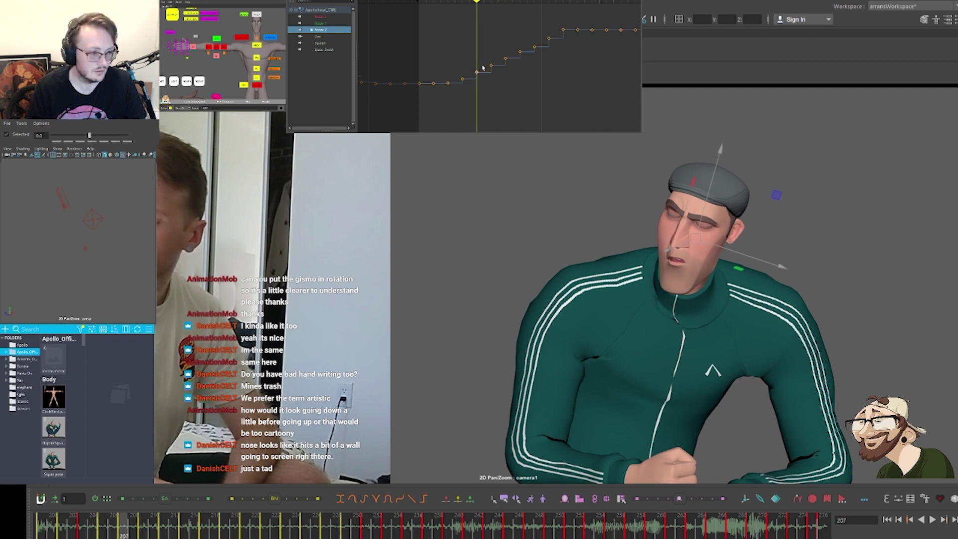
{"action": "middle_click_drag", "start_coordinate": [483, 67], "coordinate": [483, 81]}
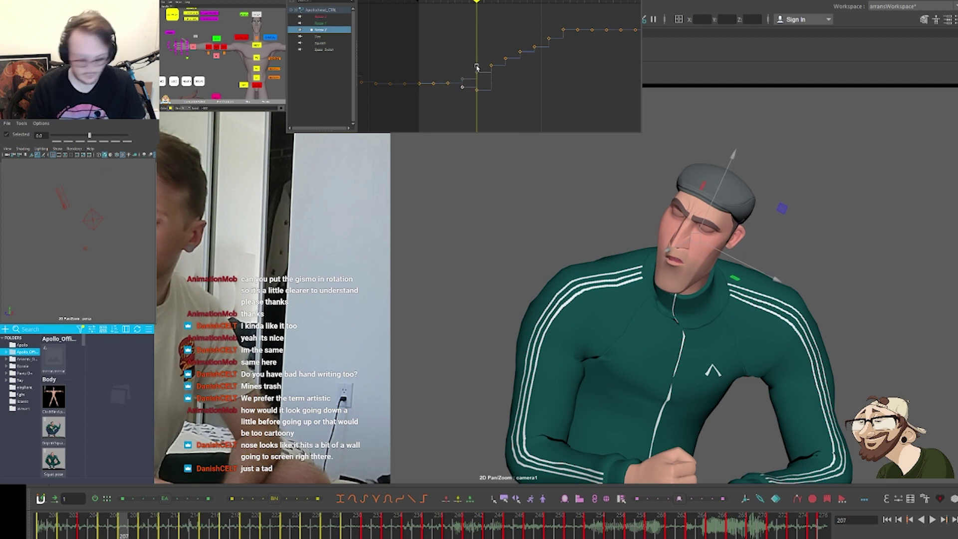
{"action": "key", "text": "comma"}
{"action": "key", "text": "comma"}
{"action": "key", "text": "period"}
{"action": "key", "text": "period"}
{"action": "key", "text": "comma"}
{"action": "key", "text": "comma"}
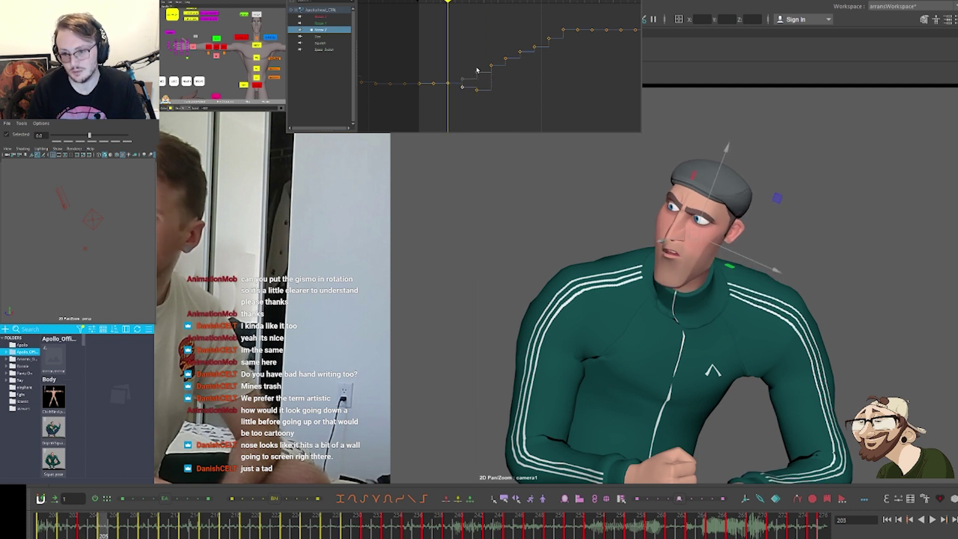
{"action": "key", "text": "period"}
{"action": "key", "text": "period"}
{"action": "key", "text": "period"}
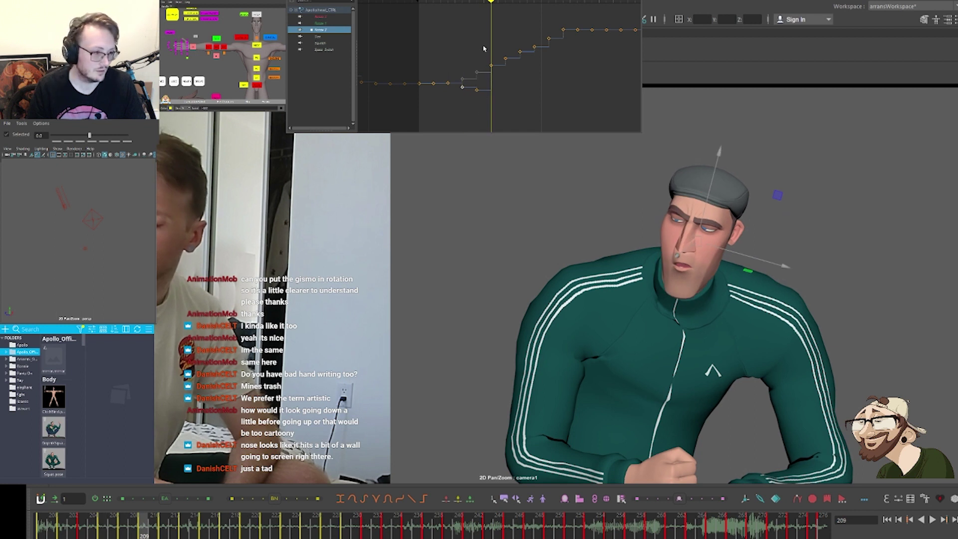
Lower the Rotate Z keys at frames 209, 211 and 213 so the head tilt carries on into the turn
{"action": "left_click_drag", "start_coordinate": [527, 75], "coordinate": [528, 75]}
{"action": "left_click", "coordinate": [140, 498]}
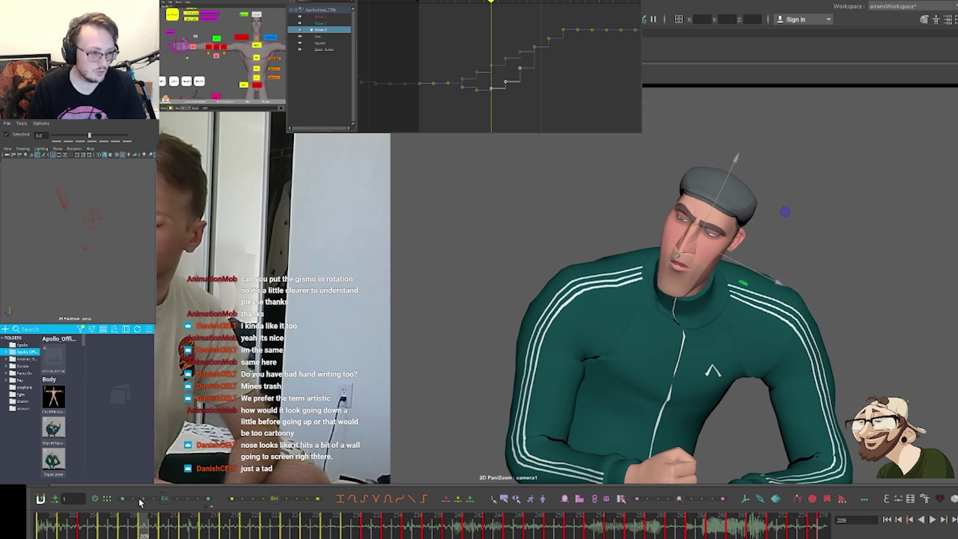
{"action": "key", "text": "comma"}
{"action": "key", "text": "period"}
{"action": "key", "text": "period"}
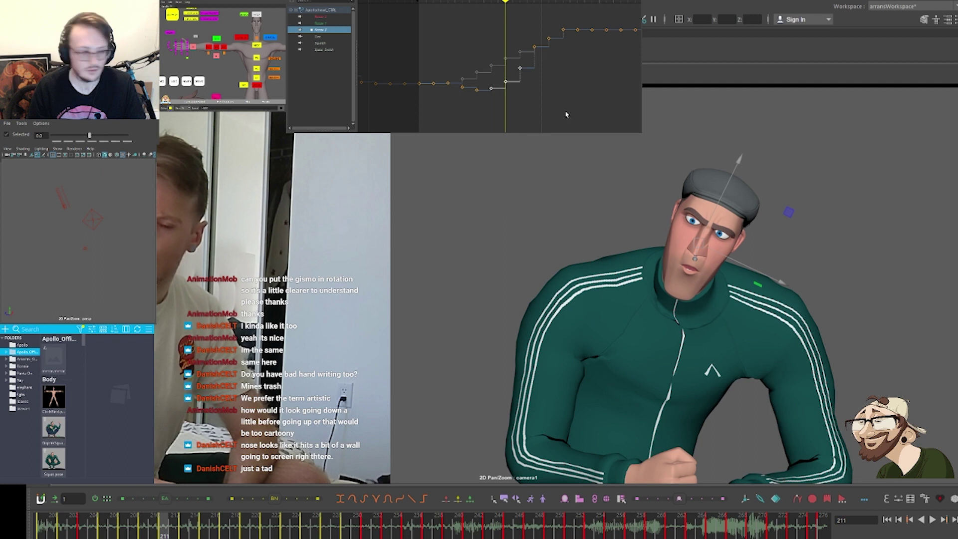
Reshape the Rotate Z keys from frame 211 to 221, raising frames 211 and 213 and easing the arrival at the final tilt
{"action": "left_click_drag", "start_coordinate": [500, 100], "coordinate": [588, 12]}
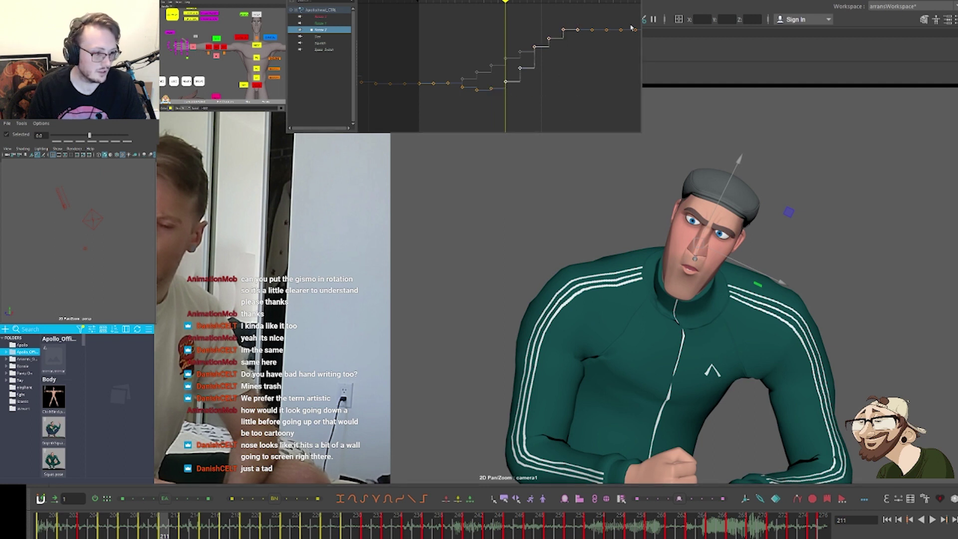
{"action": "key", "text": "comma"}
{"action": "key", "text": "comma"}
{"action": "key", "text": "comma"}
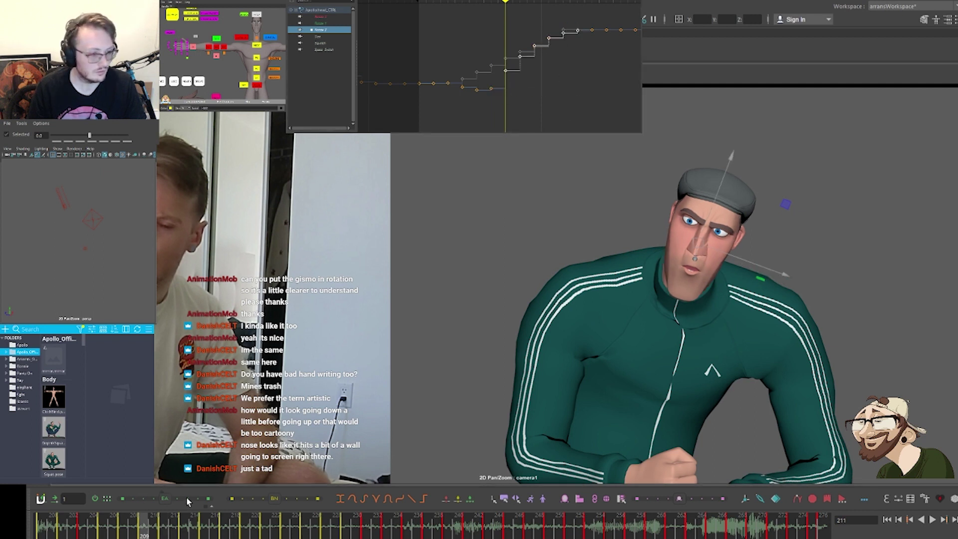
Step through the head turn up to frame 227 and back, examining how the new Rotate Z tilt flows
{"action": "key", "text": "period"}
{"action": "key", "text": "period"}
{"action": "key", "text": "period"}
{"action": "key", "text": "period"}
{"action": "key", "text": "period"}
{"action": "key", "text": "period"}
{"action": "key", "text": "period"}
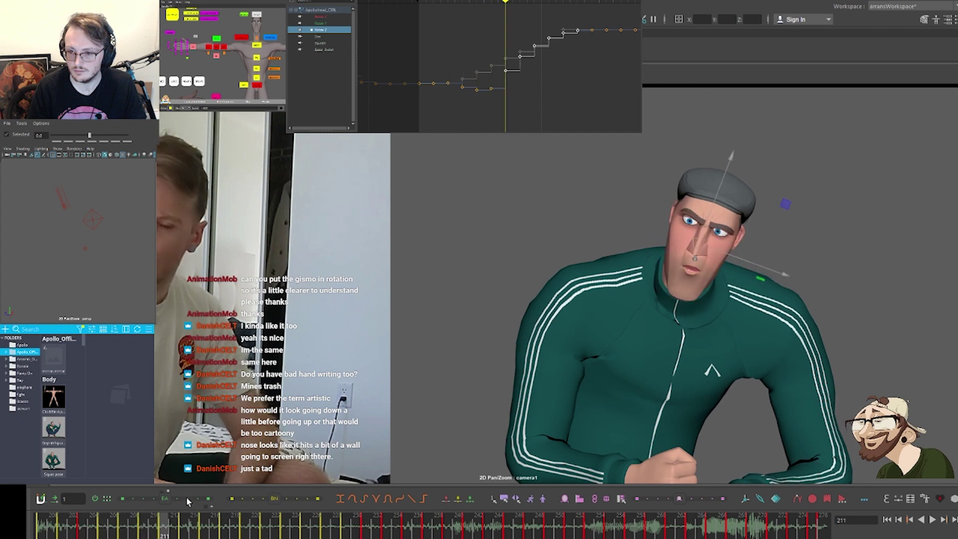
{"action": "key", "text": "period"}
{"action": "key", "text": "period"}
{"action": "key", "text": "period"}
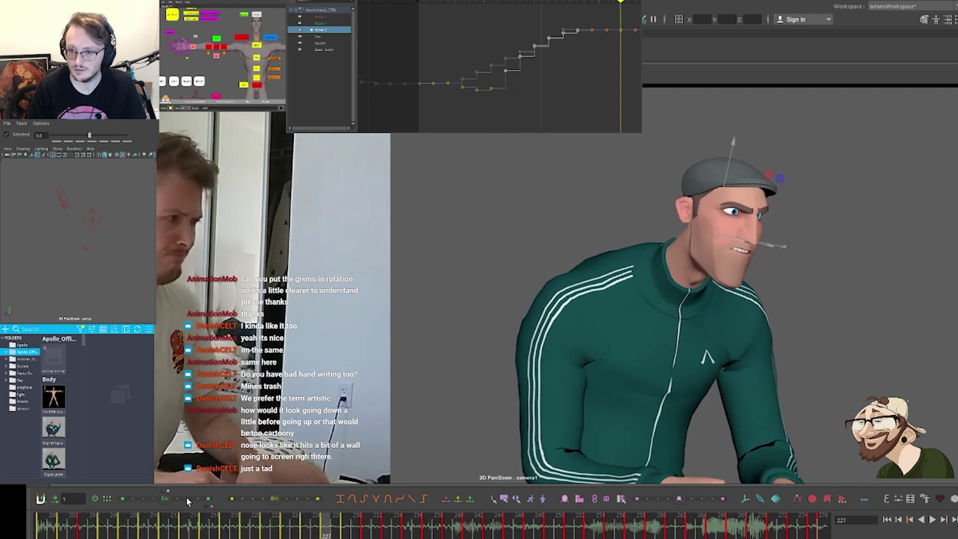
{"action": "key", "text": "comma"}
{"action": "key", "text": "comma"}
{"action": "key", "text": "comma"}
{"action": "key", "text": "comma"}
{"action": "key", "text": "comma"}
{"action": "key", "text": "comma"}
{"action": "key", "text": "comma"}
{"action": "key", "text": "comma"}
{"action": "key", "text": "comma"}
{"action": "key", "text": "comma"}
{"action": "key", "text": "comma"}
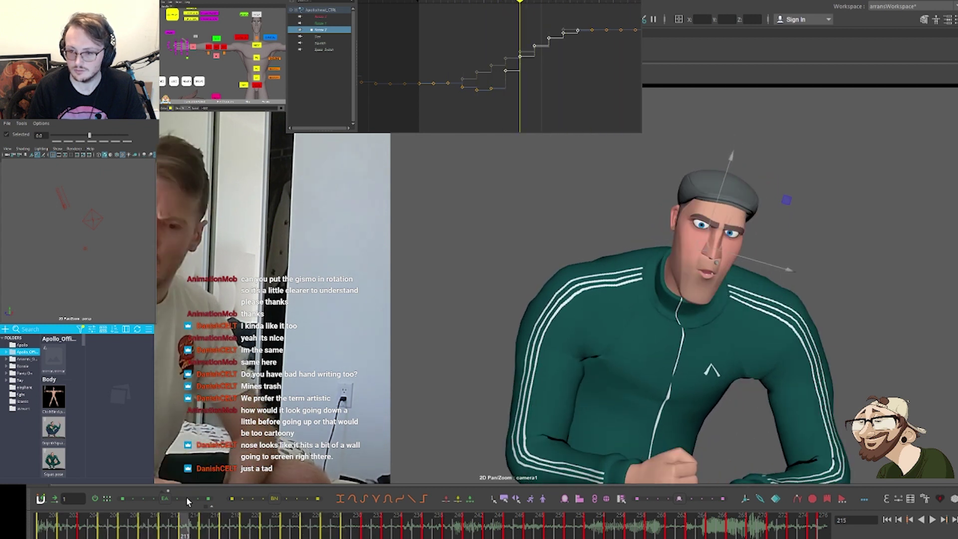
{"action": "key", "text": "period"}
{"action": "key", "text": "period"}
{"action": "key", "text": "period"}
{"action": "key", "text": "period"}
{"action": "key", "text": "period"}
{"action": "key", "text": "period"}
{"action": "key", "text": "period"}
{"action": "key", "text": "period"}
{"action": "key", "text": "period"}
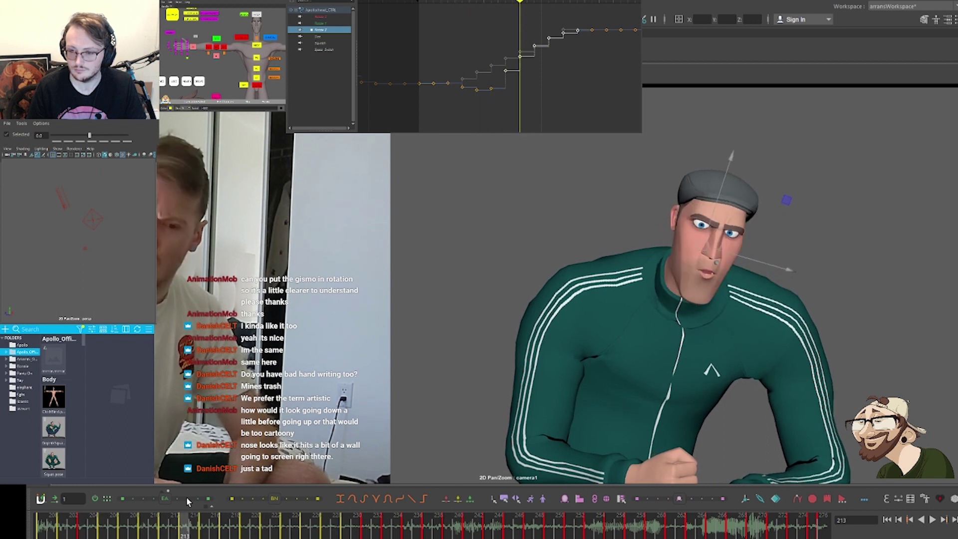
{"action": "key", "text": "comma"}
{"action": "key", "text": "comma"}
{"action": "key", "text": "comma"}
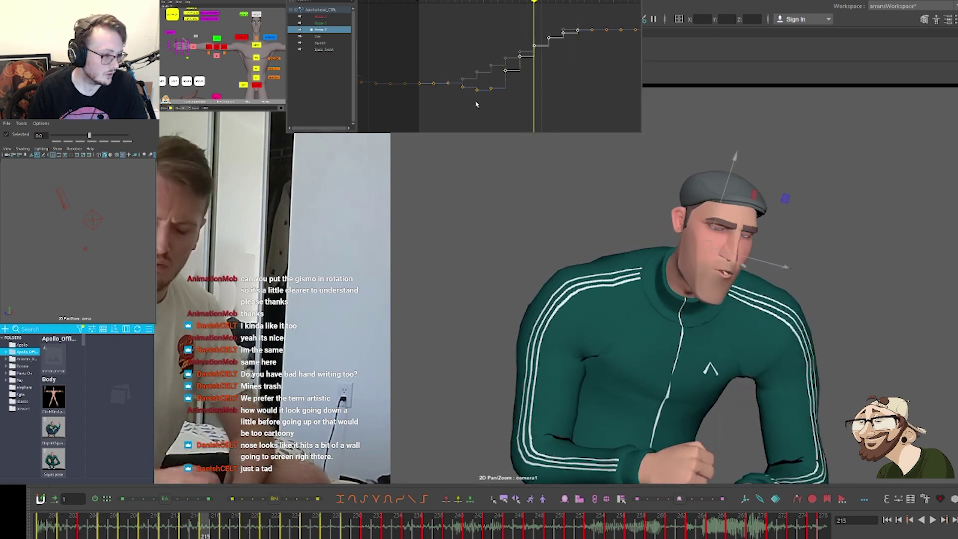
Raise the Rotate Z keys at frames 207 and 209 slightly to soften the bottom of the dip
{"action": "left_click_drag", "start_coordinate": [496, 88], "coordinate": [496, 103]}
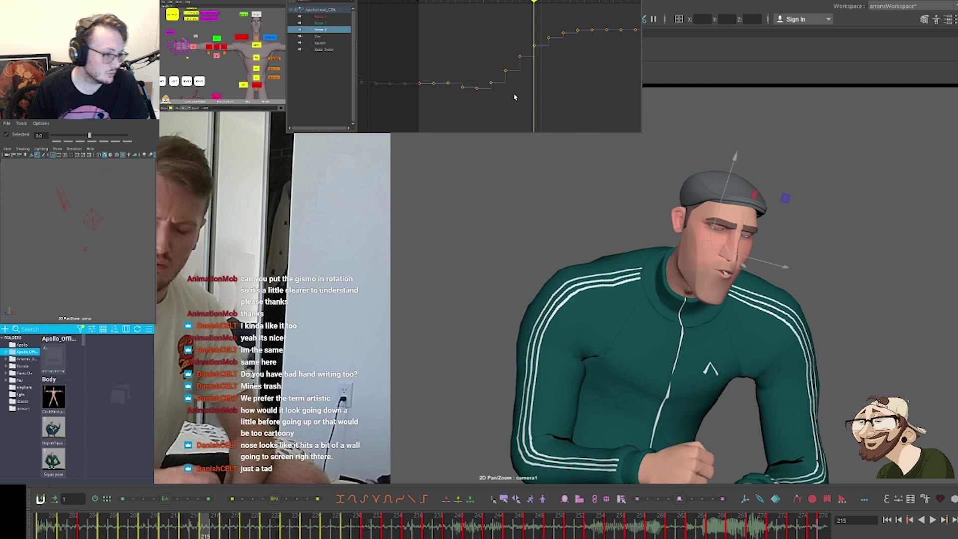
{"action": "key", "text": "comma"}
{"action": "key", "text": "comma"}
{"action": "key", "text": "comma"}
{"action": "key", "text": "comma"}
{"action": "key", "text": "comma"}
{"action": "key", "text": "comma"}
{"action": "key", "text": "comma"}
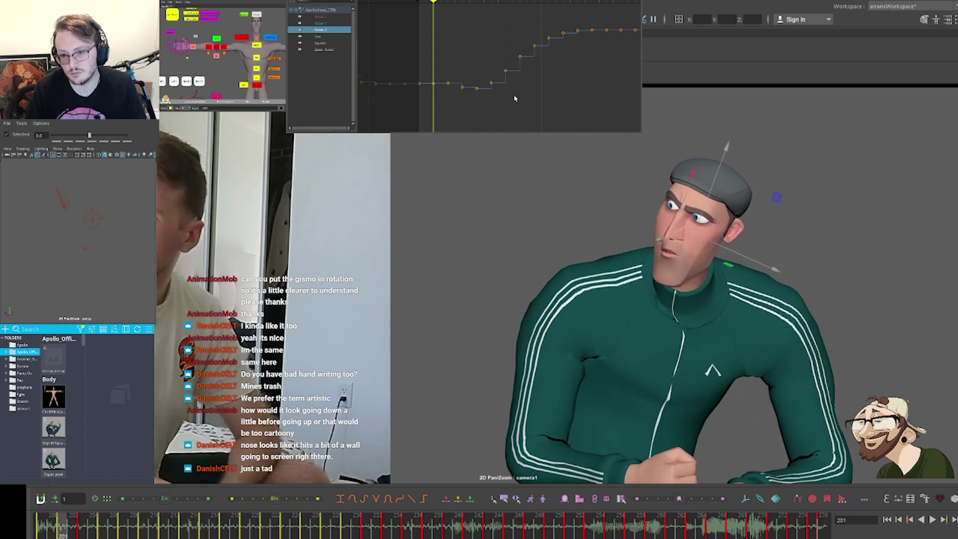
Step back and forth from frame 201 to examine how the head tilt starts
{"action": "key", "text": "period"}
{"action": "key", "text": "period"}
{"action": "key", "text": "period"}
{"action": "key", "text": "period"}
{"action": "key", "text": "comma"}
{"action": "key", "text": "comma"}
{"action": "key", "text": "comma"}
{"action": "key", "text": "comma"}
{"action": "key", "text": "comma"}
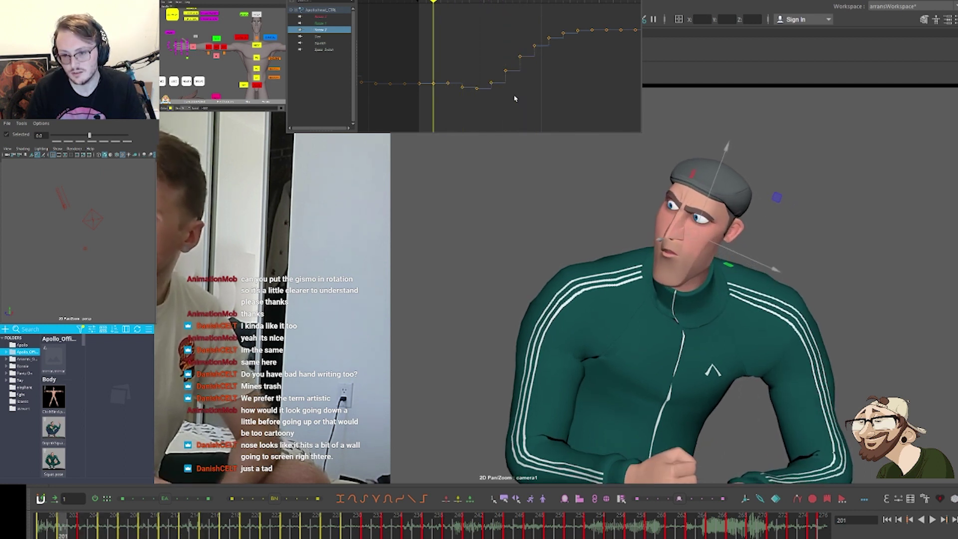
Nudge the Rotate Z keys at frames 201 and 203 down for a gentler start to the dip, and play back the turn
{"action": "key", "text": "period"}
{"action": "key", "text": "period"}
{"action": "key", "text": "period"}
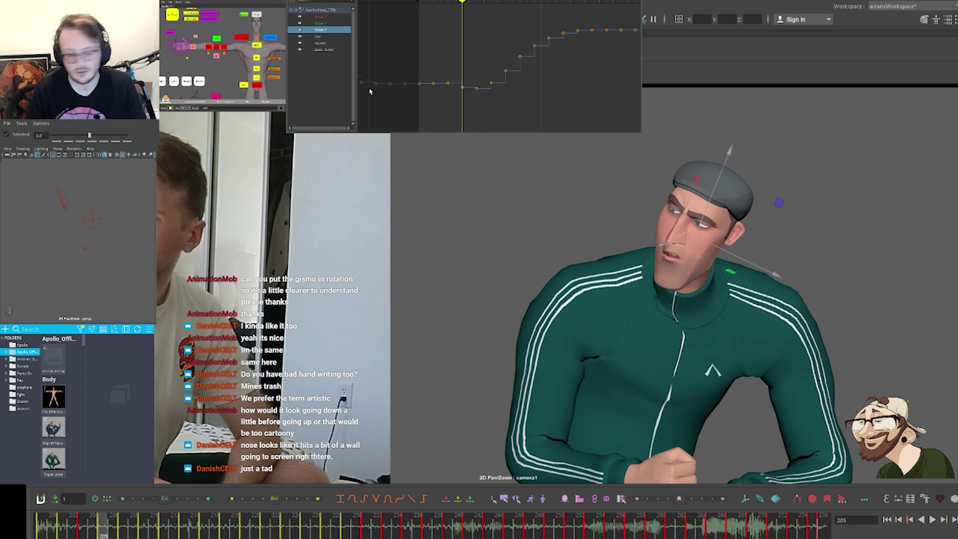
{"action": "left_click_drag", "start_coordinate": [425, 99], "coordinate": [452, 73]}
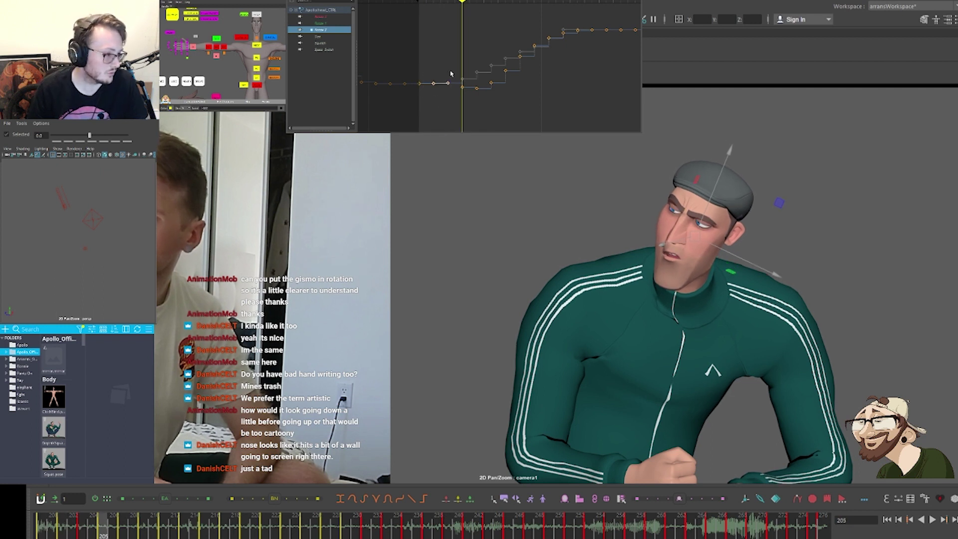
{"action": "key", "text": "comma"}
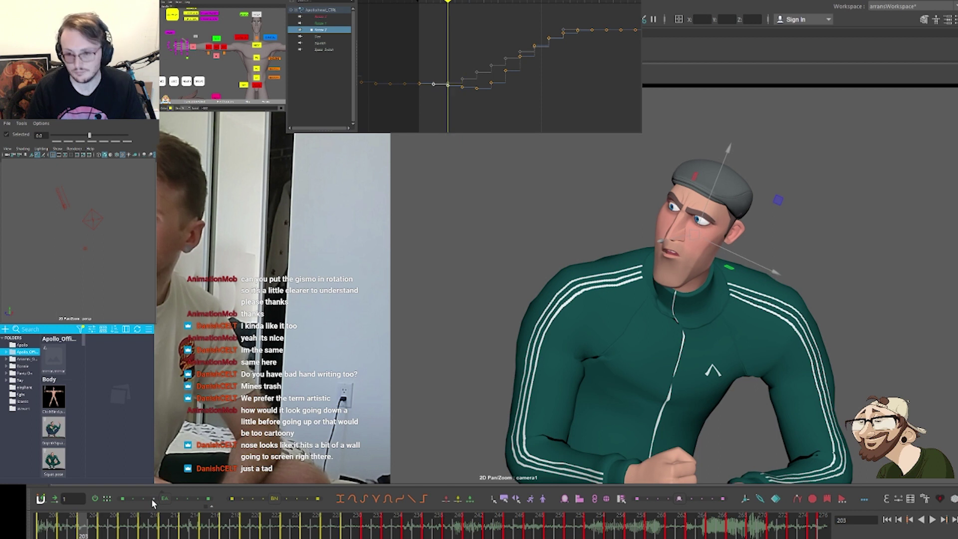
{"action": "key", "text": "alt+v"}
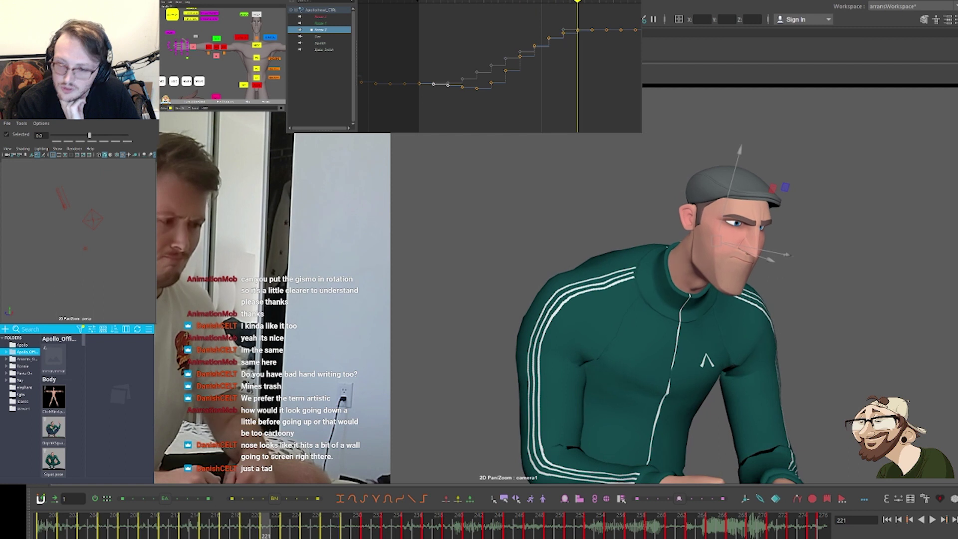
Scale the head control's Rotate Y keys at frames 215 to 223 upward for a slight overshoot, then adjust the key at frame 223
{"action": "left_click", "coordinate": [320, 24]}
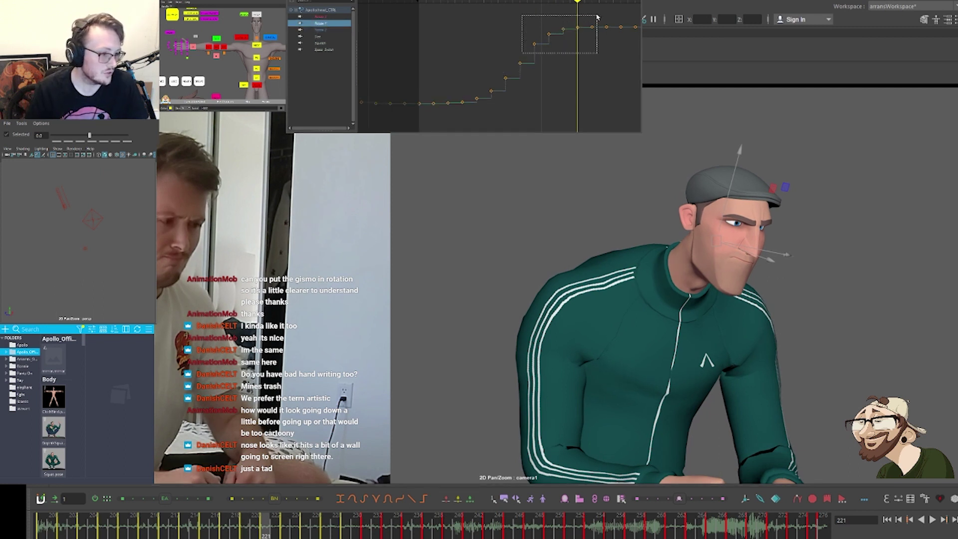
{"action": "left_click_drag", "start_coordinate": [598, 16], "coordinate": [598, 16]}
{"action": "key", "text": "r"}
{"action": "middle_click_drag", "start_coordinate": [536, 41], "coordinate": [537, 32]}
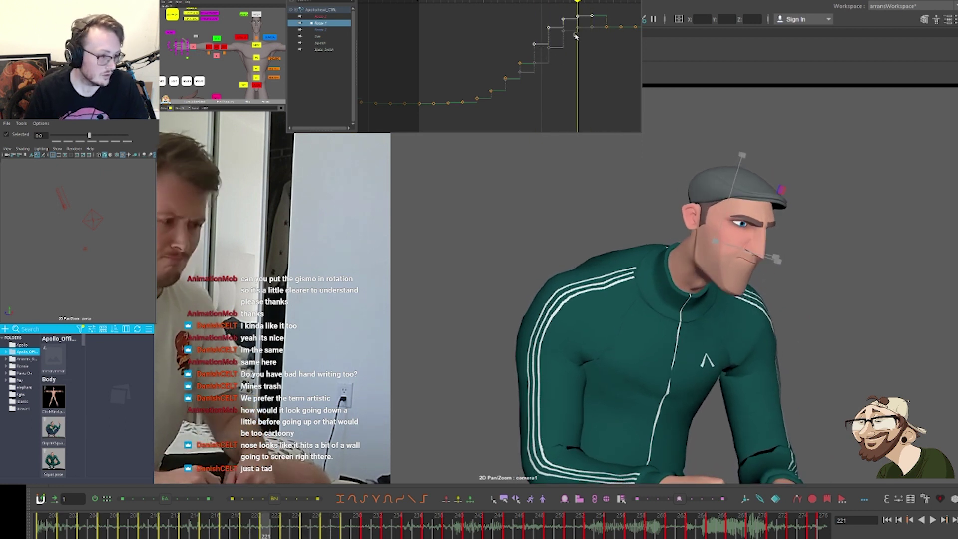
{"action": "mouse_move", "coordinate": [584, 11]}
{"action": "left_mouse_down"}
{"action": "mouse_move", "coordinate": [594, 7]}
{"action": "mouse_move", "coordinate": [581, 38]}
{"action": "mouse_move", "coordinate": [598, 18]}
{"action": "left_mouse_up"}
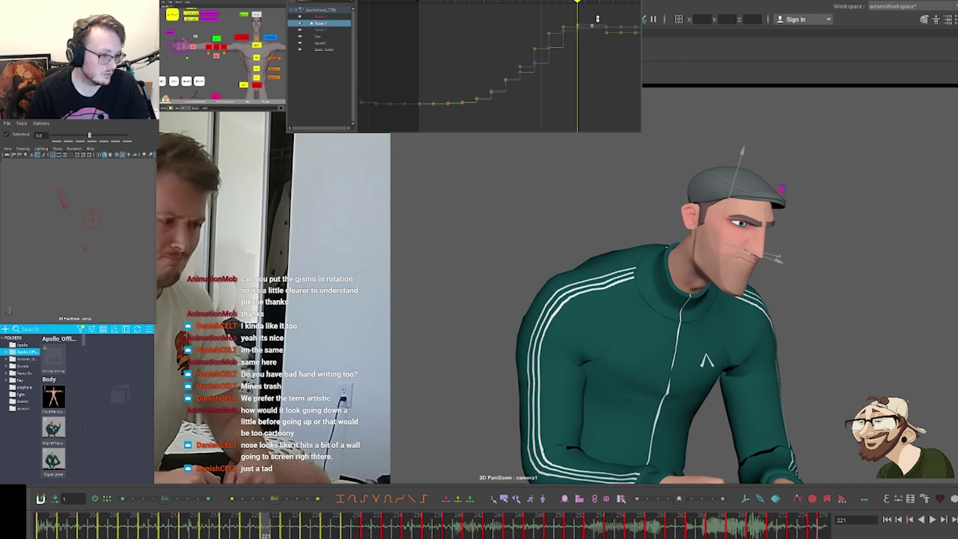
Blend the Rotate Y keys at frames 225 to 229 into a smoother settle after the overshoot
{"action": "middle_click_drag", "start_coordinate": [601, 25], "coordinate": [532, 55], "text": "alt"}
{"action": "left_click_drag", "start_coordinate": [578, 40], "coordinate": [578, 40]}
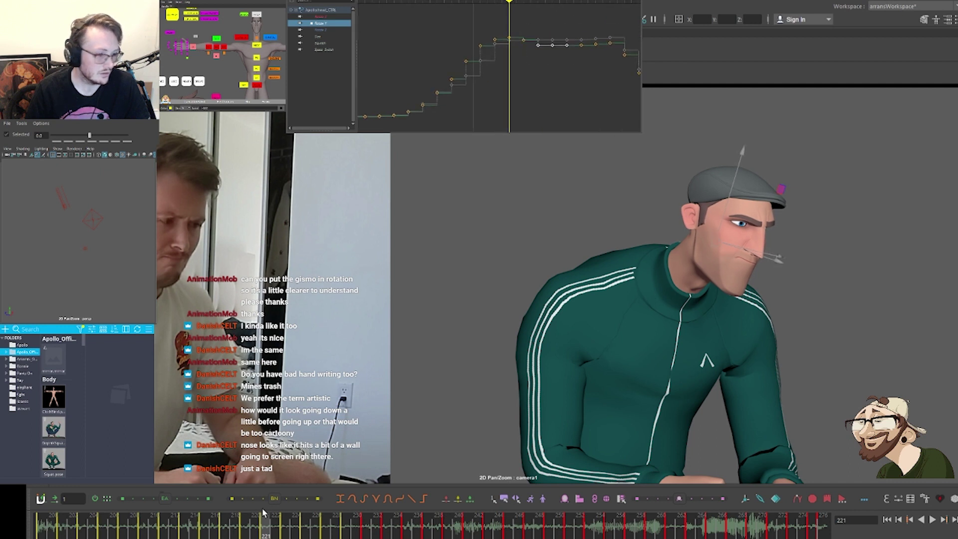
{"action": "left_click", "coordinate": [188, 499]}
Step back and forth between frames 207 and 227 to examine how the head turn overshoots and settles
{"action": "key", "text": "comma"}
{"action": "key", "text": "comma"}
{"action": "key", "text": "comma"}
{"action": "key", "text": "comma"}
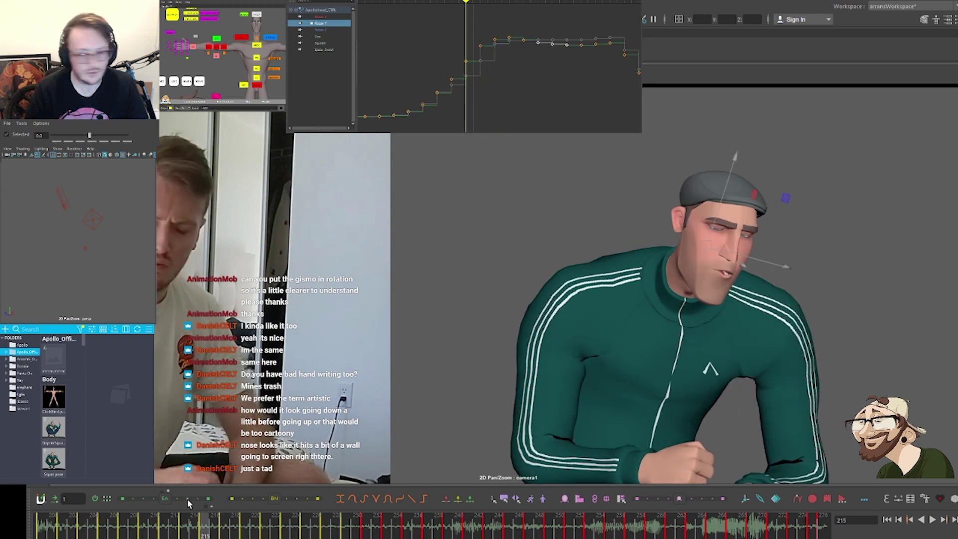
{"action": "key", "text": "period"}
{"action": "key", "text": "period"}
{"action": "key", "text": "period"}
{"action": "key", "text": "period"}
{"action": "key", "text": "period"}
{"action": "key", "text": "period"}
{"action": "key", "text": "comma"}
{"action": "key", "text": "comma"}
{"action": "key", "text": "comma"}
{"action": "key", "text": "comma"}
{"action": "key", "text": "comma"}
{"action": "key", "text": "comma"}
{"action": "key", "text": "comma"}
{"action": "key", "text": "comma"}
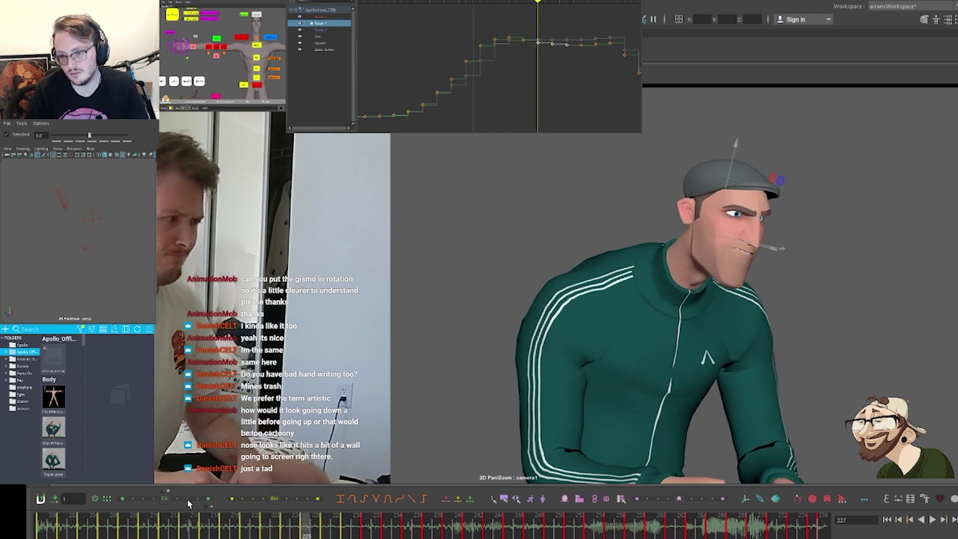
{"action": "key", "text": "period"}
{"action": "key", "text": "period"}
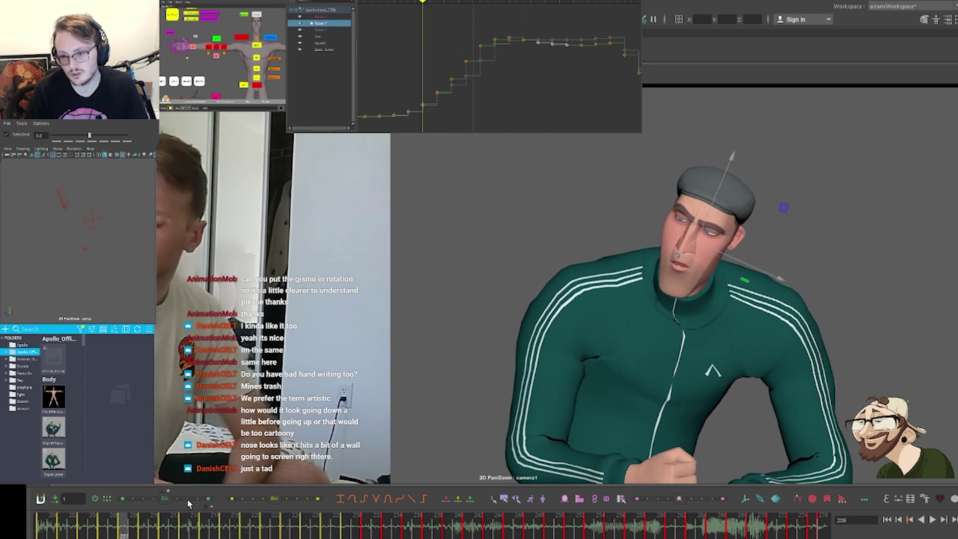
{"action": "key", "text": "period"}
{"action": "key", "text": "period"}
{"action": "key", "text": "period"}
{"action": "key", "text": "period"}
{"action": "key", "text": "period"}
{"action": "key", "text": "period"}
{"action": "key", "text": "period"}
{"action": "key", "text": "period"}
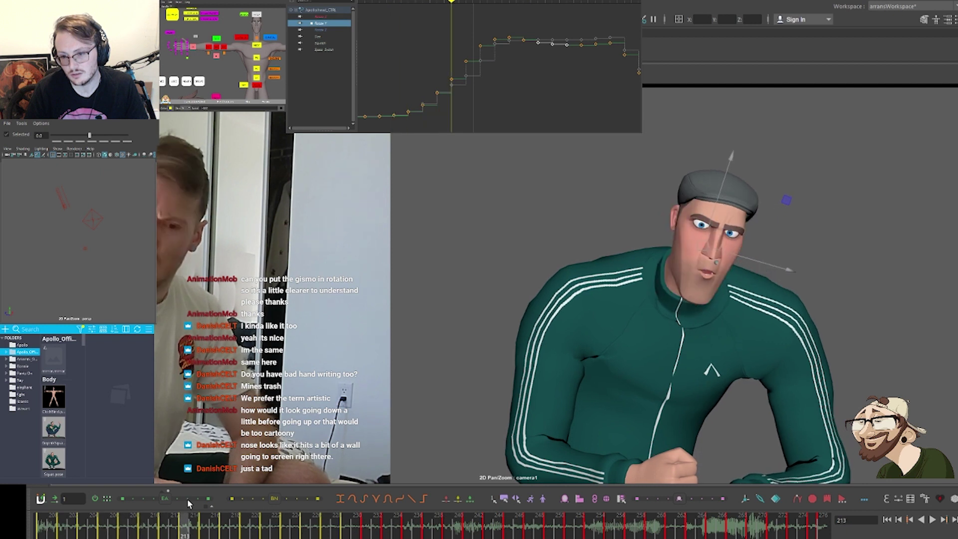
{"action": "key", "text": "period"}
{"action": "key", "text": "period"}
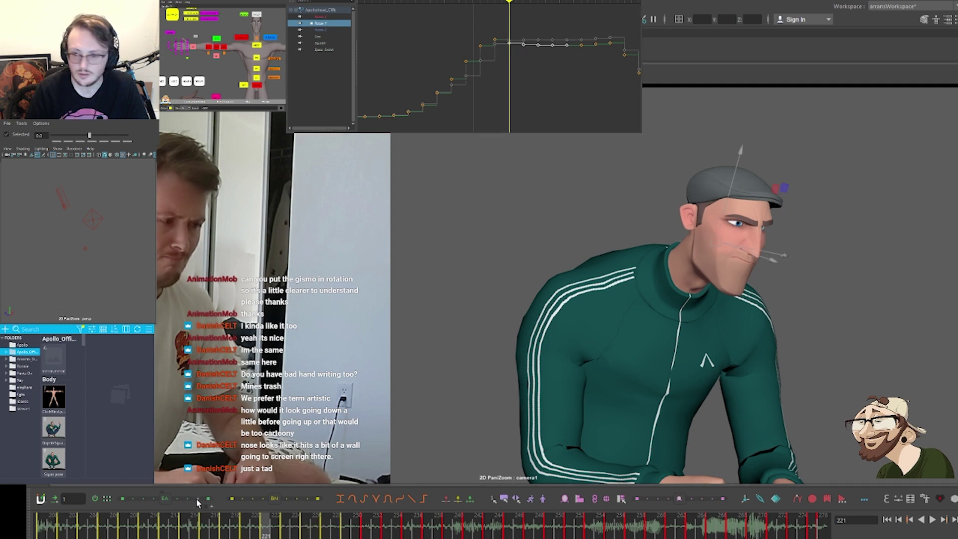
Step around frames 217 to 225 to examine the spacing where the head lands
{"action": "key", "text": "period"}
{"action": "key", "text": "period"}
{"action": "key", "text": "comma"}
{"action": "key", "text": "comma"}
{"action": "key", "text": "comma"}
{"action": "key", "text": "comma"}
{"action": "key", "text": "comma"}
{"action": "key", "text": "comma"}
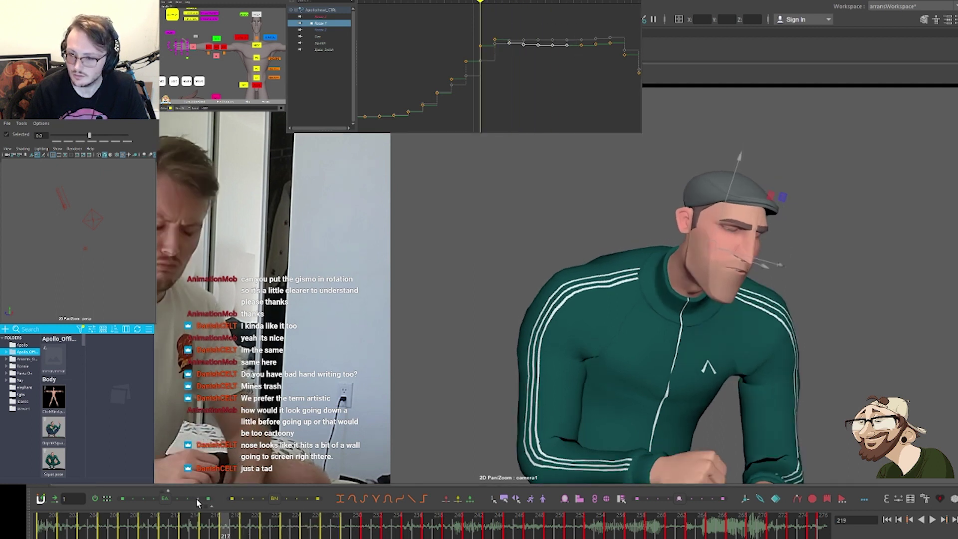
{"action": "key", "text": "period"}
{"action": "key", "text": "period"}
{"action": "key", "text": "period"}
{"action": "key", "text": "period"}
{"action": "key", "text": "period"}
{"action": "key", "text": "period"}
{"action": "key", "text": "period"}
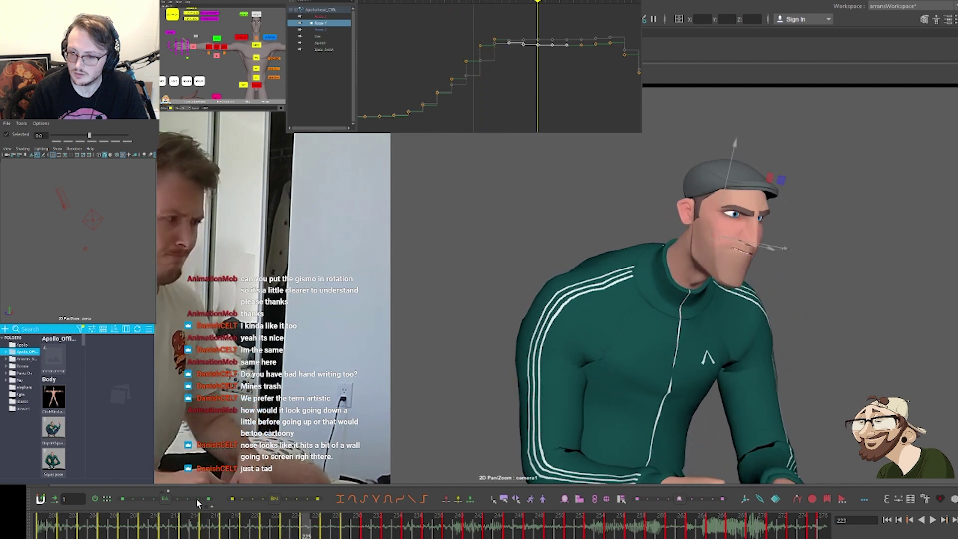
{"action": "key", "text": "comma"}
{"action": "key", "text": "comma"}
{"action": "key", "text": "comma"}
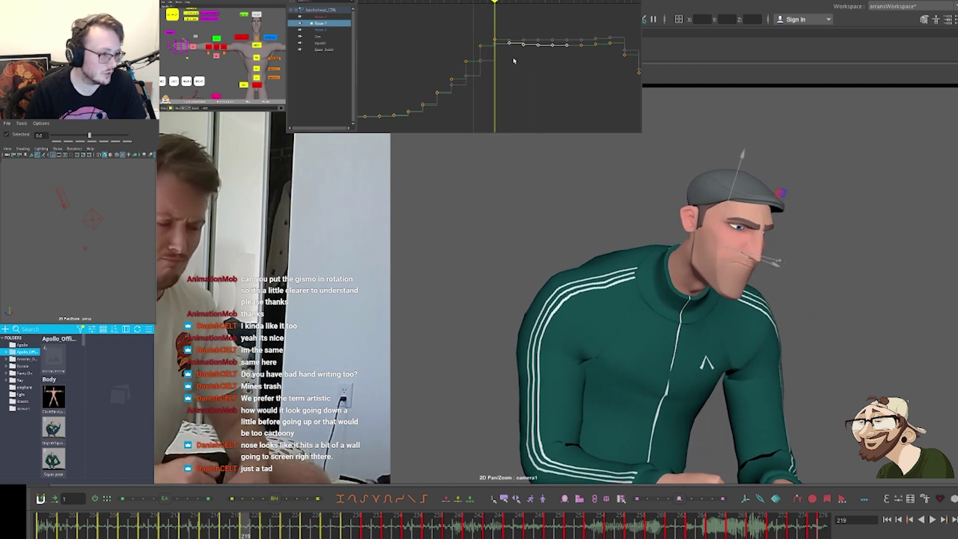
Try lowering the Rotate Y keys at frames 217 and 219 slightly to soften the landing of the turn
{"action": "left_click_drag", "start_coordinate": [473, 54], "coordinate": [503, 32]}
{"action": "right_click_drag", "start_coordinate": [503, 32], "coordinate": [515, 57], "text": "alt"}
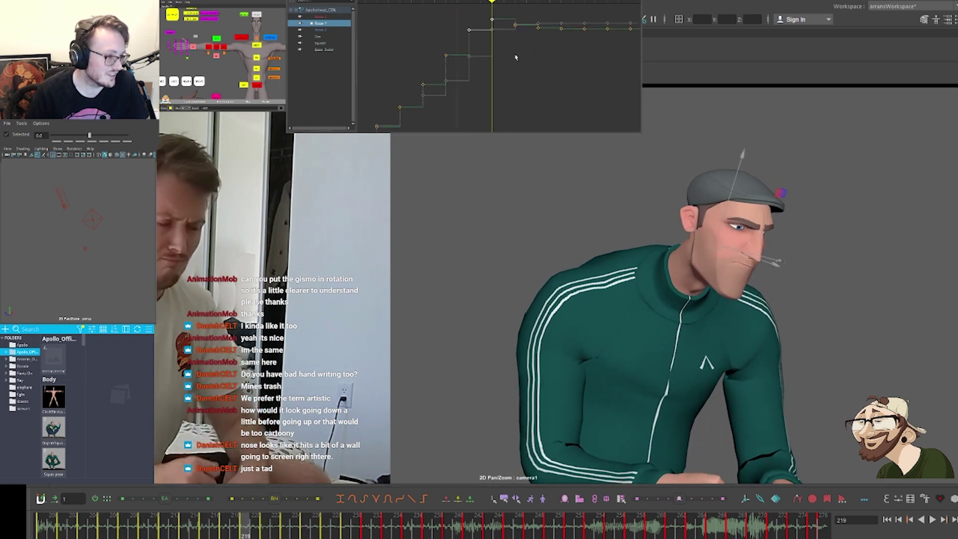
{"action": "middle_click_drag", "start_coordinate": [517, 47], "coordinate": [518, 50]}
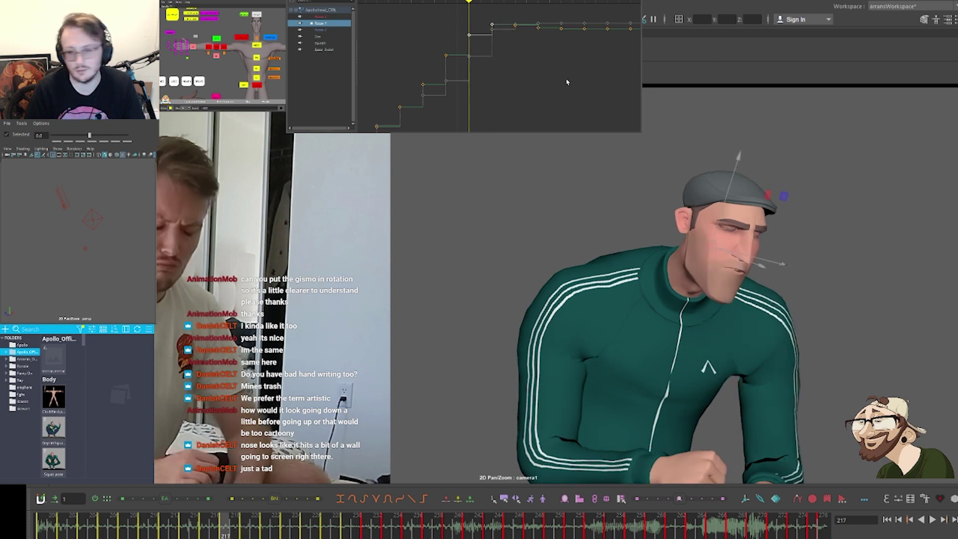
Step repeatedly between frames 205 and 227 to examine the lowered Rotate Y keys' effect on the landing
{"action": "key", "text": "."}
{"action": "key", "text": "."}
{"action": "key", "text": "period"}
{"action": "key", "text": "period"}
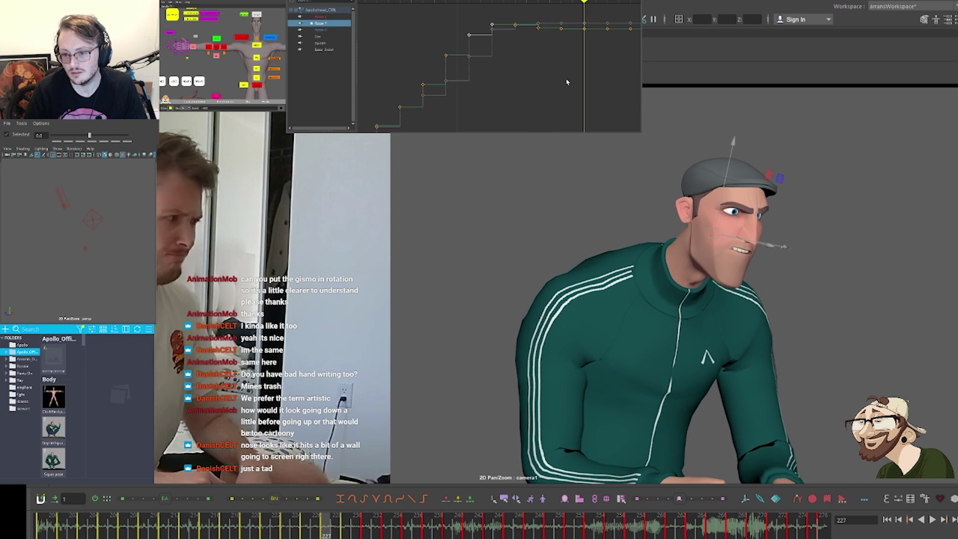
{"action": "key", "text": "comma"}
{"action": "key", "text": "comma"}
{"action": "key", "text": "comma"}
{"action": "key", "text": "comma"}
{"action": "key", "text": "comma"}
{"action": "key", "text": "comma"}
{"action": "key", "text": "comma"}
{"action": "key", "text": "period"}
{"action": "key", "text": "period"}
{"action": "key", "text": "period"}
{"action": "key", "text": "period"}
{"action": "key", "text": "period"}
{"action": "key", "text": "period"}
{"action": "key", "text": "period"}
{"action": "key", "text": "period"}
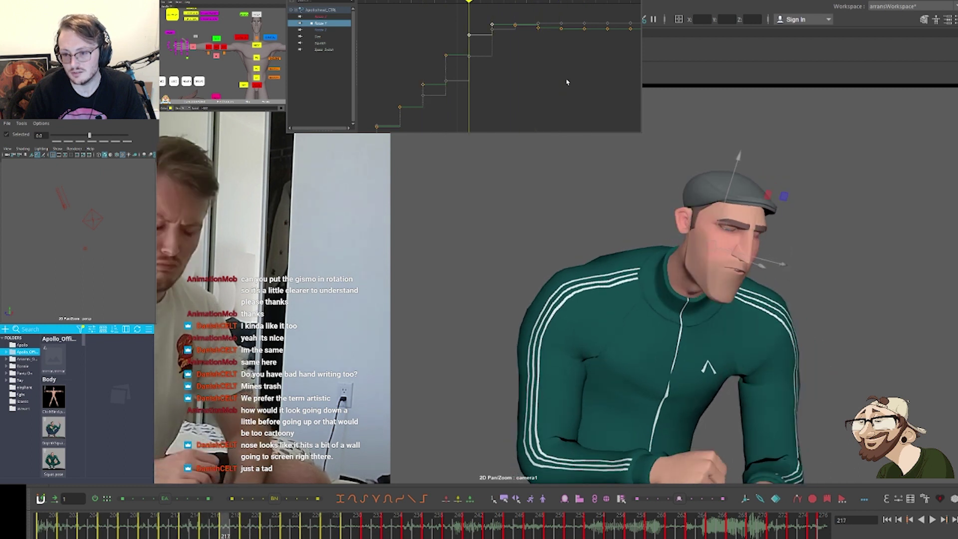
{"action": "key", "text": "comma"}
{"action": "key", "text": "comma"}
{"action": "key", "text": "comma"}
{"action": "key", "text": "comma"}
{"action": "key", "text": "comma"}
{"action": "key", "text": "comma"}
{"action": "key", "text": "comma"}
{"action": "key", "text": "comma"}
{"action": "key", "text": "comma"}
{"action": "key", "text": "comma"}
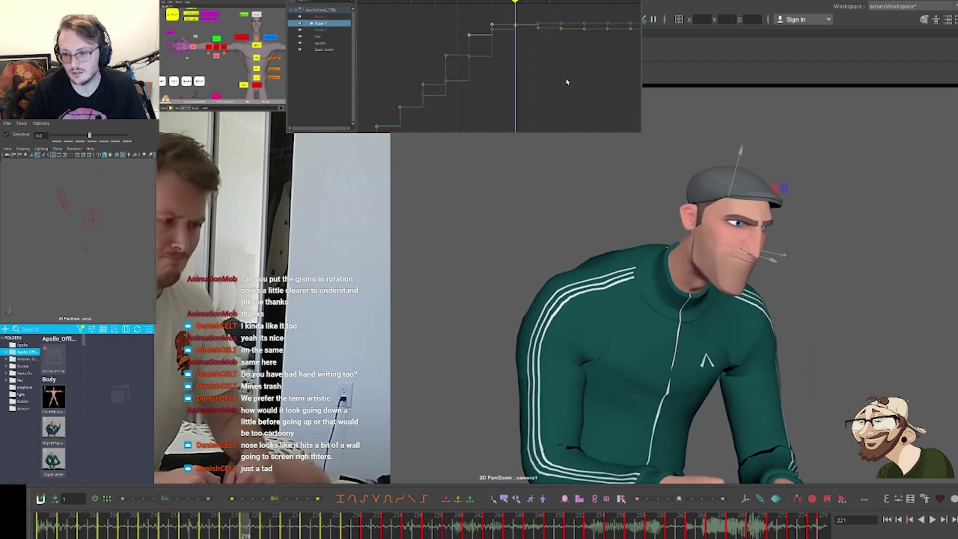
{"action": "key", "text": "period"}
{"action": "key", "text": "period"}
{"action": "key", "text": "period"}
{"action": "key", "text": "period"}
{"action": "key", "text": "period"}
{"action": "key", "text": "period"}
{"action": "key", "text": "period"}
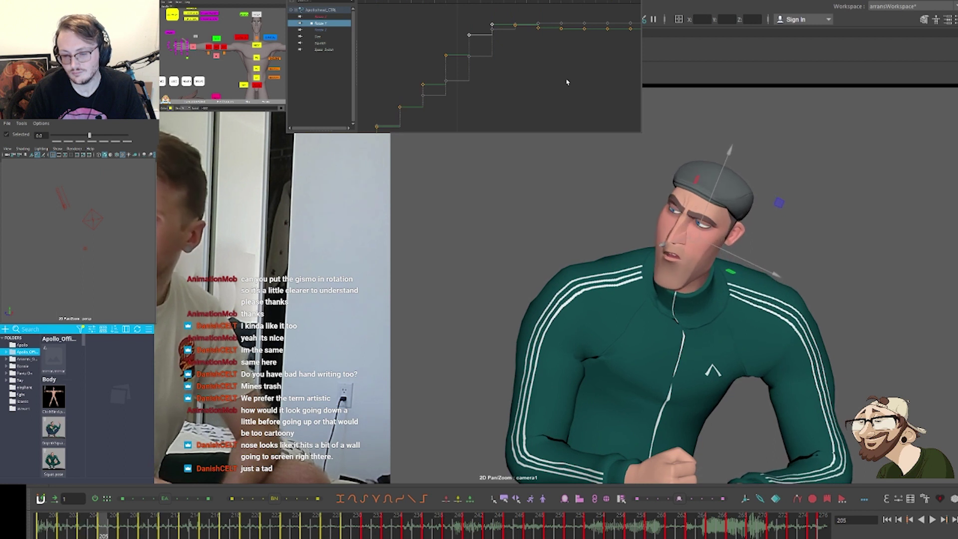
{"action": "key", "text": "period"}
{"action": "key", "text": "period"}
{"action": "key", "text": "period"}
{"action": "key", "text": "period"}
{"action": "key", "text": "period"}
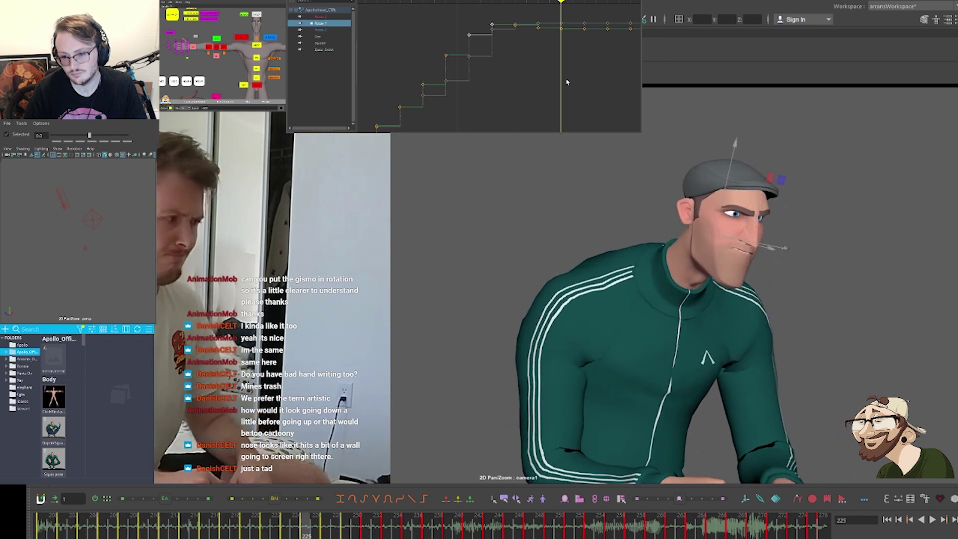
Step back to frame 199 and forward to frame 225 to examine the flow of the whole head turn
{"action": "key", "text": "comma"}
{"action": "key", "text": "comma"}
{"action": "key", "text": "comma"}
{"action": "key", "text": "comma"}
{"action": "key", "text": "comma"}
{"action": "key", "text": "comma"}
{"action": "key", "text": "comma"}
{"action": "key", "text": "comma"}
{"action": "key", "text": "comma"}
{"action": "key", "text": "comma"}
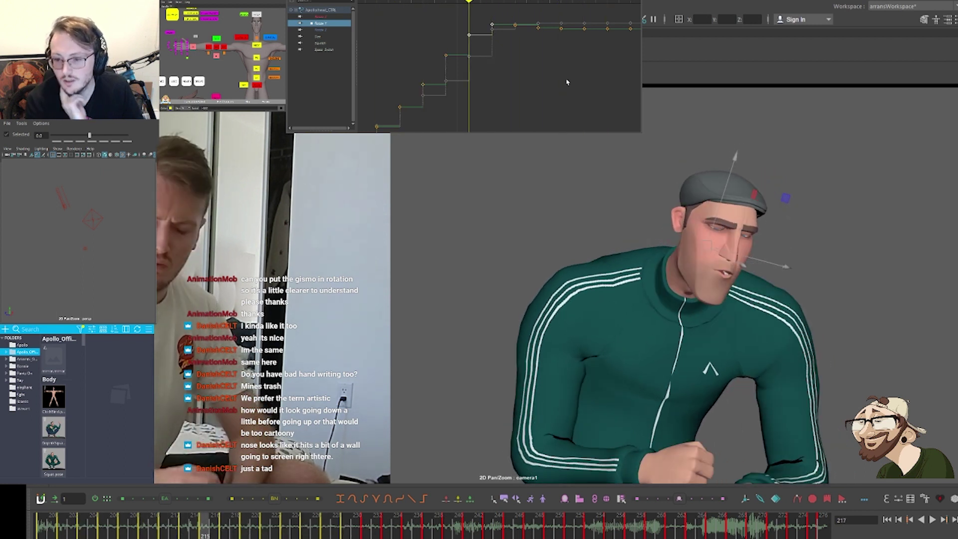
{"action": "key", "text": "period"}
{"action": "key", "text": "period"}
{"action": "key", "text": "period"}
{"action": "key", "text": "period"}
{"action": "key", "text": "period"}
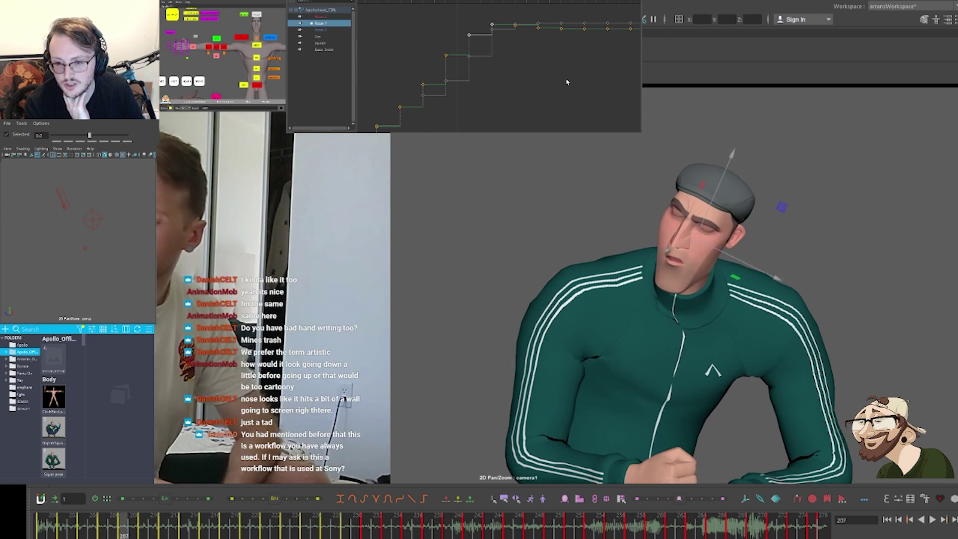
{"action": "key", "text": "period"}
{"action": "key", "text": "period"}
{"action": "key", "text": "period"}
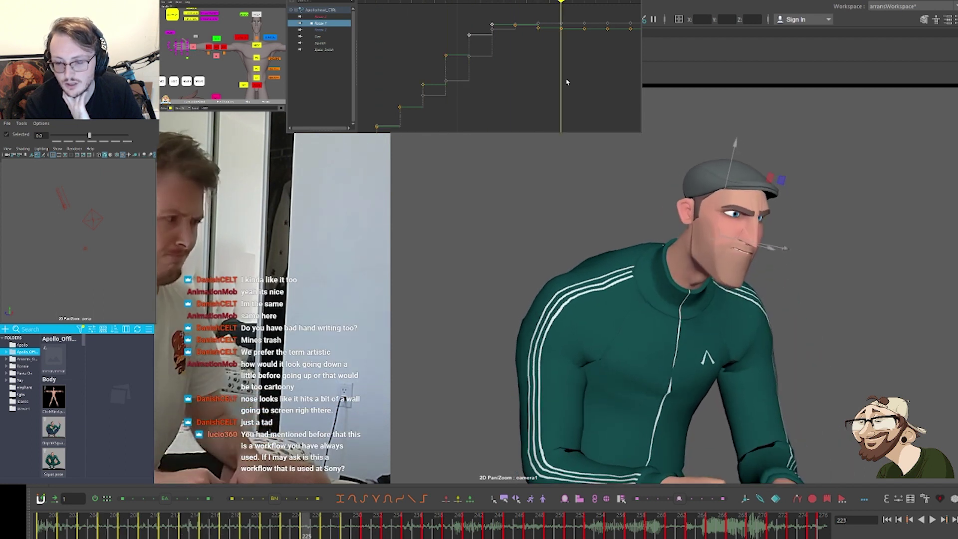
{"action": "key", "text": "comma"}
{"action": "key", "text": "comma"}
{"action": "key", "text": "comma"}
{"action": "key", "text": "comma"}
{"action": "key", "text": "comma"}
{"action": "key", "text": "comma"}
{"action": "key", "text": "comma"}
{"action": "key", "text": "comma"}
{"action": "key", "text": "comma"}
{"action": "key", "text": "comma"}
{"action": "key", "text": "comma"}
{"action": "key", "text": "comma"}
{"action": "key", "text": "comma"}
{"action": "key", "text": "comma"}
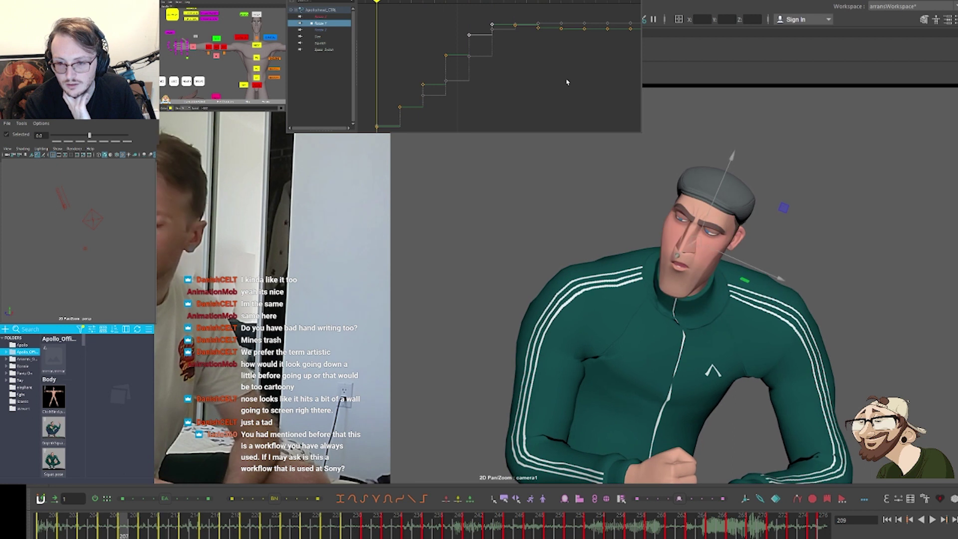
{"action": "key", "text": "period"}
{"action": "key", "text": "period"}
{"action": "key", "text": "period"}
{"action": "key", "text": "period"}
{"action": "key", "text": "period"}
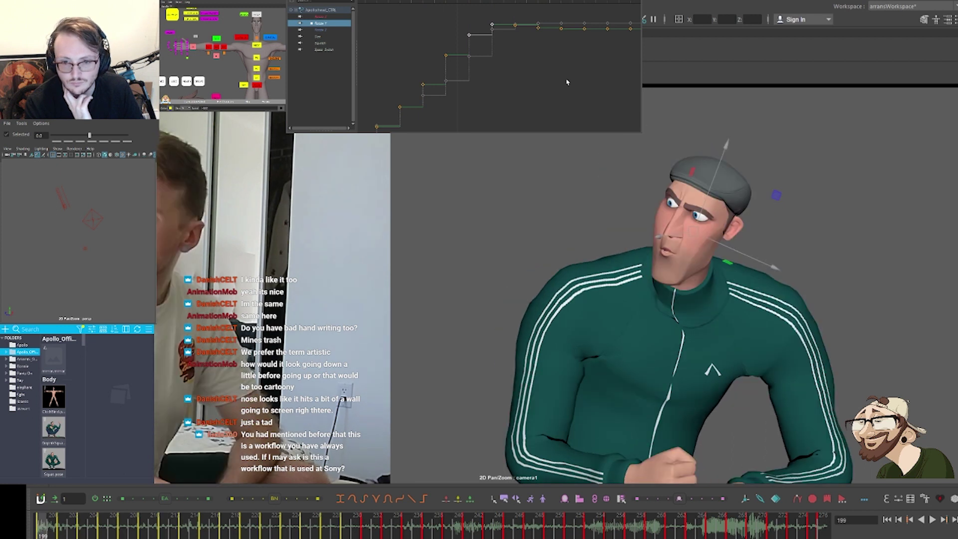
{"action": "key", "text": "period"}
{"action": "key", "text": "period"}
{"action": "key", "text": "period"}
{"action": "key", "text": "period"}
{"action": "key", "text": "period"}
{"action": "key", "text": "period"}
{"action": "key", "text": "period"}
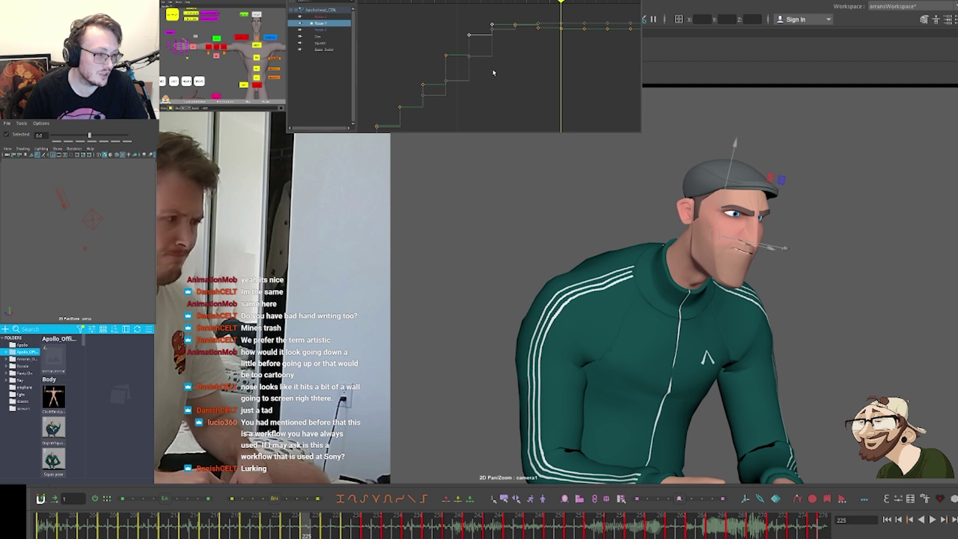
Undo the lowering of the Rotate Y keys at frames 217 and 219, and raise the keys from frames 213 to 229 slightly
{"action": "key", "text": "ctrl+z"}
{"action": "left_click_drag", "start_coordinate": [419, 17], "coordinate": [532, 95]}
{"action": "left_click", "coordinate": [552, 51]}
{"action": "left_click_drag", "start_coordinate": [521, 5], "coordinate": [614, 73]}
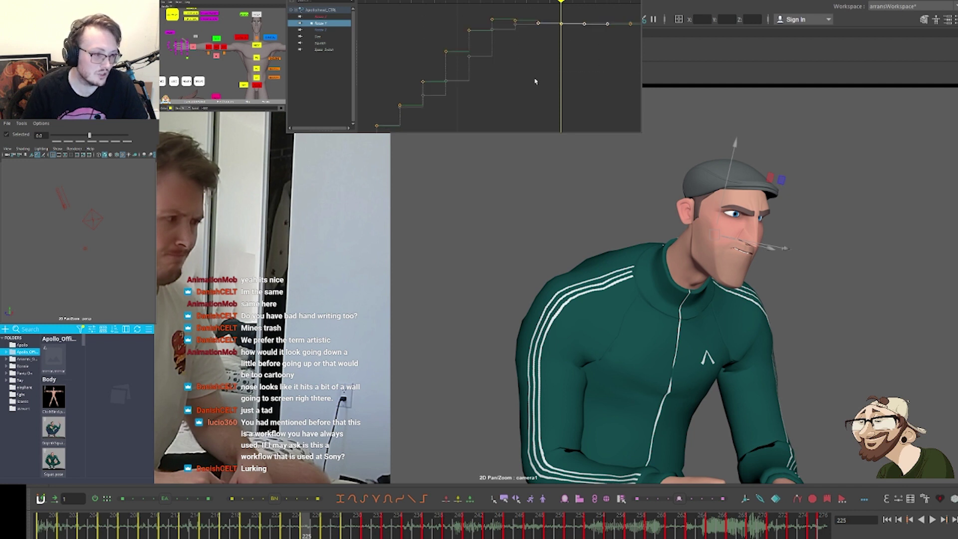
{"action": "left_click", "coordinate": [535, 82]}
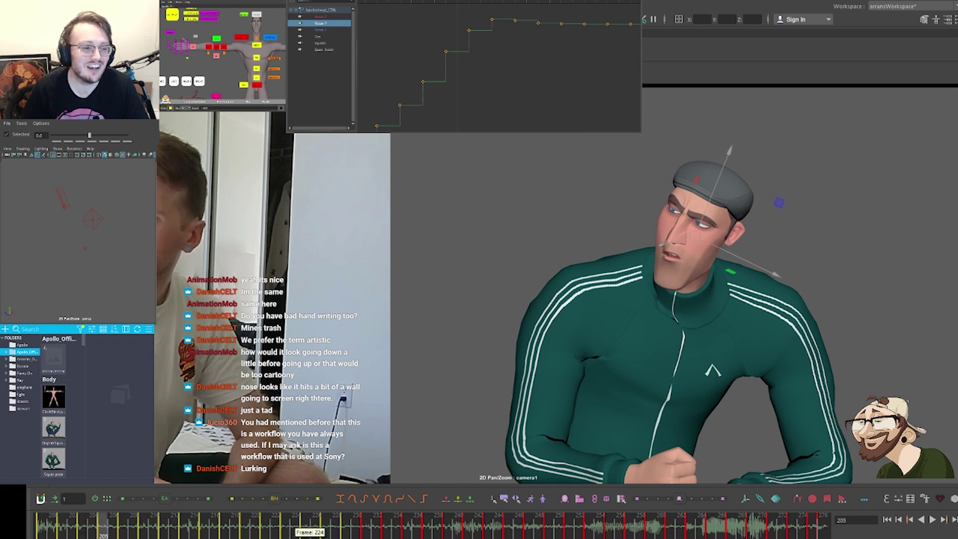
Try raising the Rotate Y keys at frames 193, 195, 197 and 199 into a stepped climb ahead of the head turn
{"action": "middle_click_drag", "start_coordinate": [525, 72], "coordinate": [599, 41], "text": "alt"}
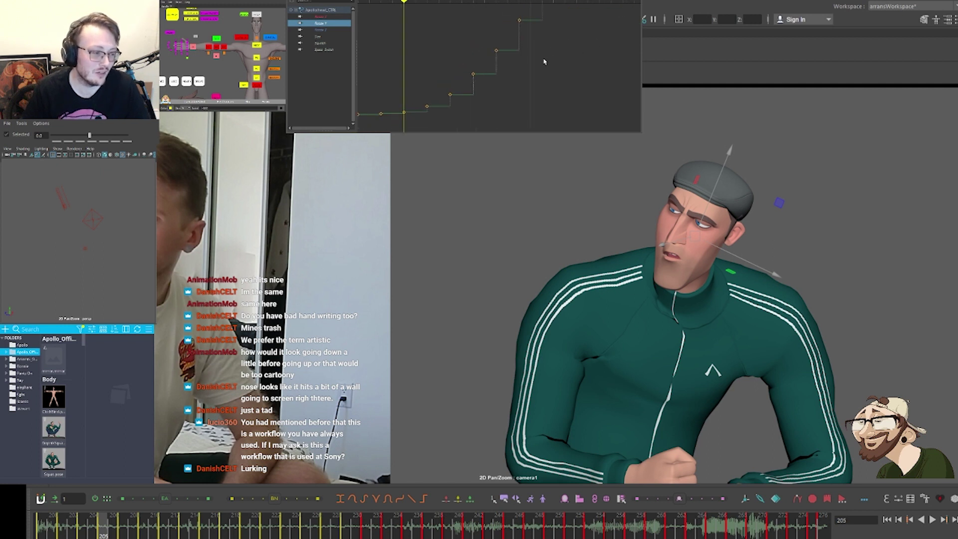
{"action": "right_click_drag", "start_coordinate": [544, 62], "coordinate": [477, 83], "text": "alt"}
{"action": "middle_click_drag", "start_coordinate": [526, 75], "coordinate": [555, 94], "text": "alt"}
{"action": "scroll", "coordinate": [554, 81], "scroll_direction": "up", "scroll_amount": 2}
{"action": "scroll", "coordinate": [555, 81], "scroll_direction": "down", "scroll_amount": 1}
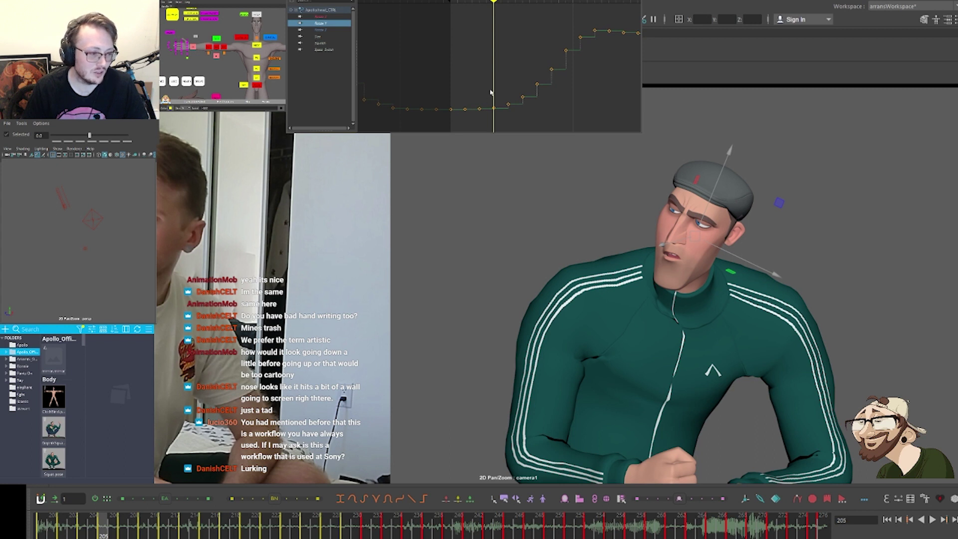
{"action": "middle_click_drag", "start_coordinate": [494, 99], "coordinate": [509, 100], "text": "alt"}
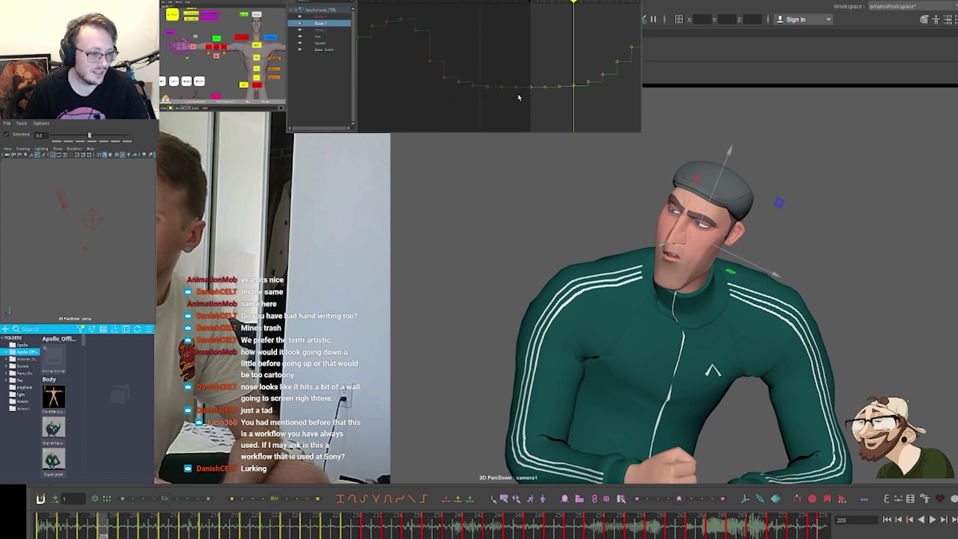
{"action": "right_click_drag", "start_coordinate": [500, 94], "coordinate": [513, 76], "text": "alt"}
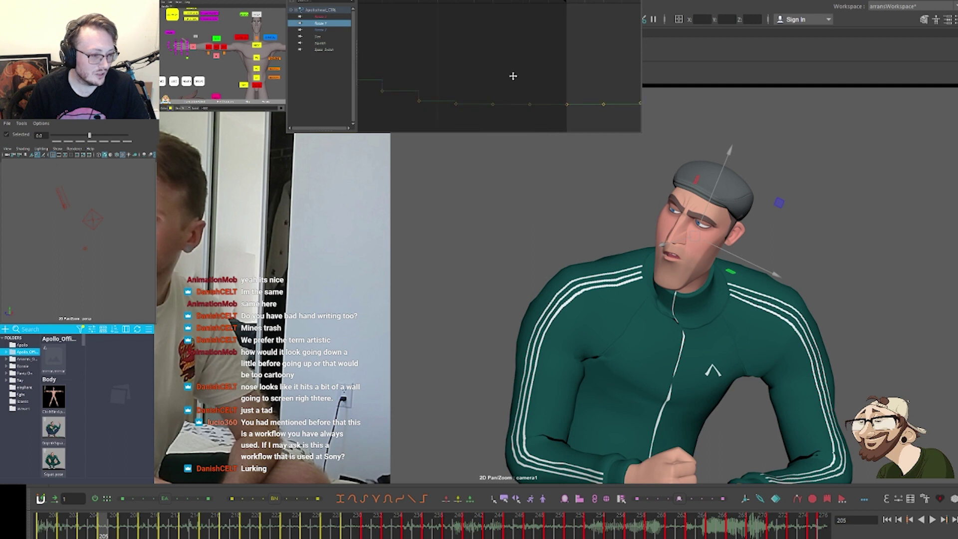
{"action": "middle_click_drag", "start_coordinate": [513, 76], "coordinate": [527, 30], "text": "alt"}
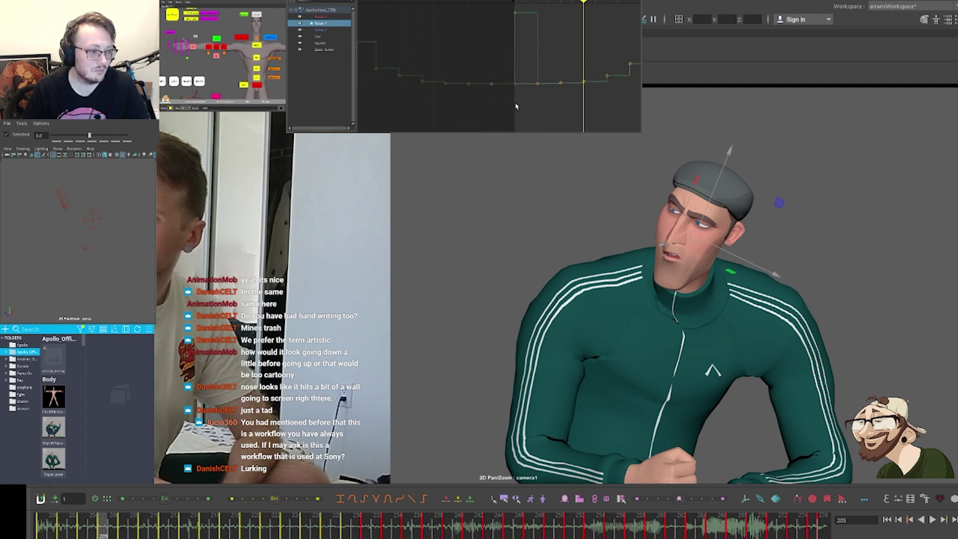
{"action": "middle_click_drag", "start_coordinate": [510, 105], "coordinate": [516, 44], "text": "shift"}
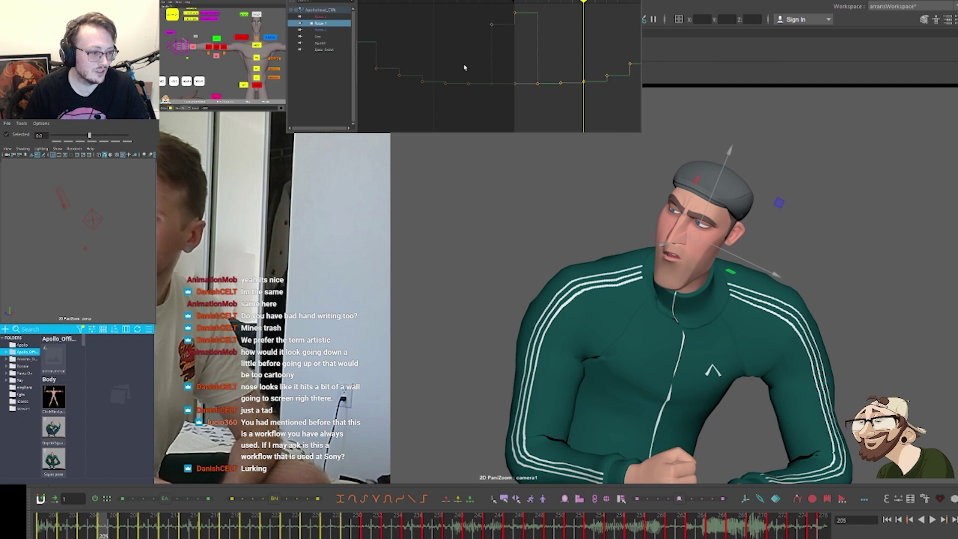
{"action": "left_click_drag", "start_coordinate": [464, 66], "coordinate": [488, 90]}
{"action": "middle_click_drag", "start_coordinate": [491, 84], "coordinate": [494, 45], "text": "shift"}
{"action": "left_click_drag", "start_coordinate": [434, 76], "coordinate": [457, 103]}
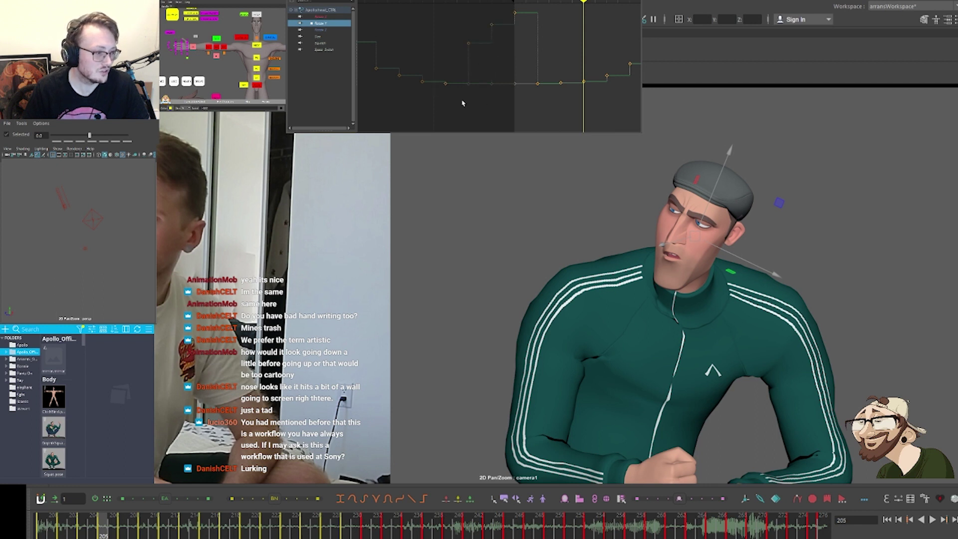
{"action": "middle_click_drag", "start_coordinate": [467, 87], "coordinate": [468, 73], "text": "shift"}
{"action": "left_click_drag", "start_coordinate": [416, 99], "coordinate": [430, 75]}
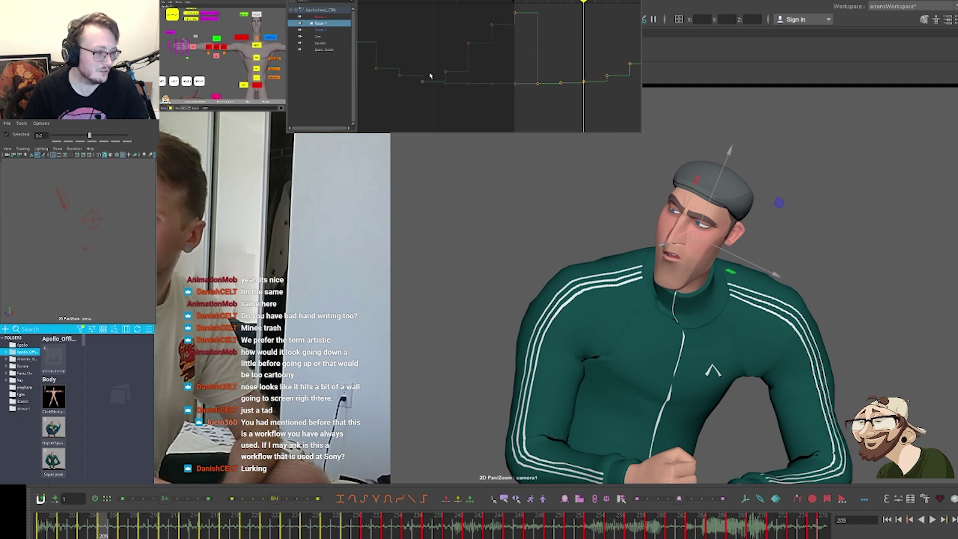
{"action": "middle_click_drag", "start_coordinate": [430, 75], "coordinate": [431, 68], "text": "shift"}
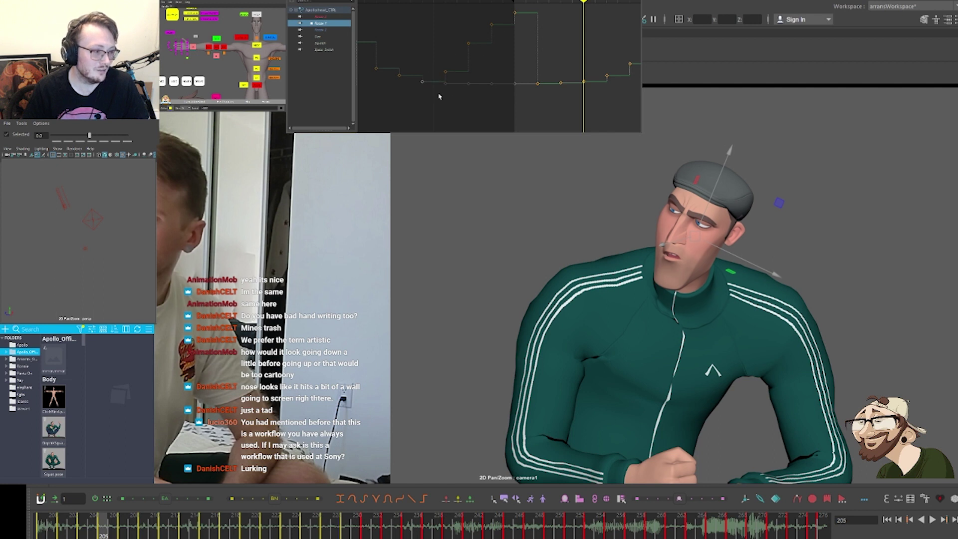
{"action": "key", "text": "ctrl+z"}
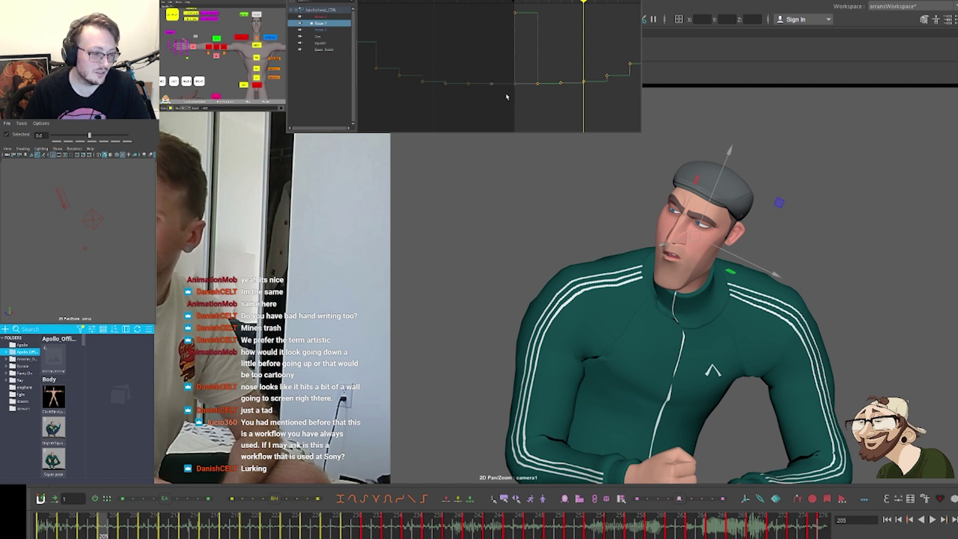
{"action": "key", "text": "ctrl+z"}
Step forward from frame 205 to frame 229 to examine the Rotate Y spacing across the head turn
{"action": "middle_click_drag", "start_coordinate": [570, 55], "coordinate": [429, 74], "text": "alt"}
{"action": "scroll", "coordinate": [517, 55], "scroll_direction": "down", "scroll_amount": 3}
{"action": "middle_click_drag", "start_coordinate": [515, 57], "coordinate": [496, 77], "text": "alt"}
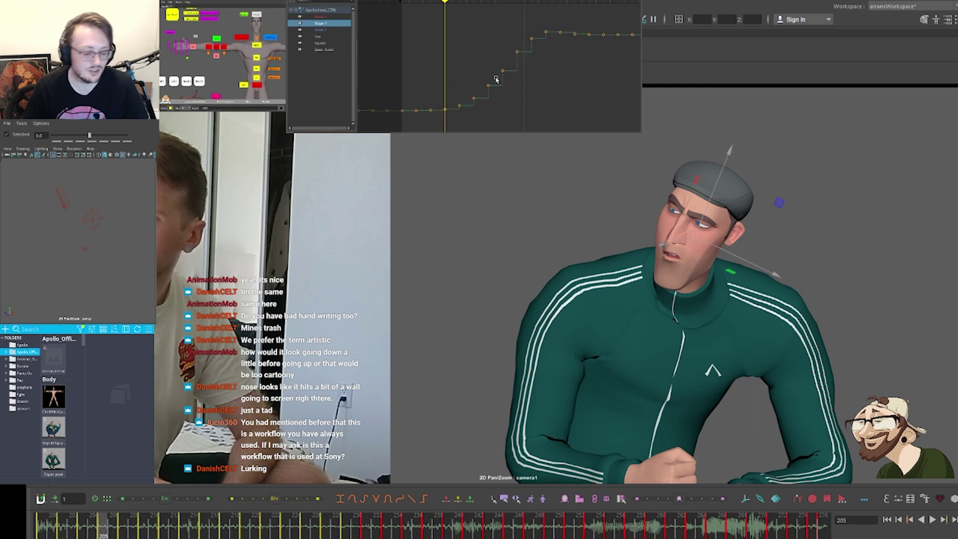
{"action": "key", "text": "period"}
{"action": "key", "text": "period"}
{"action": "key", "text": "period"}
{"action": "key", "text": "period"}
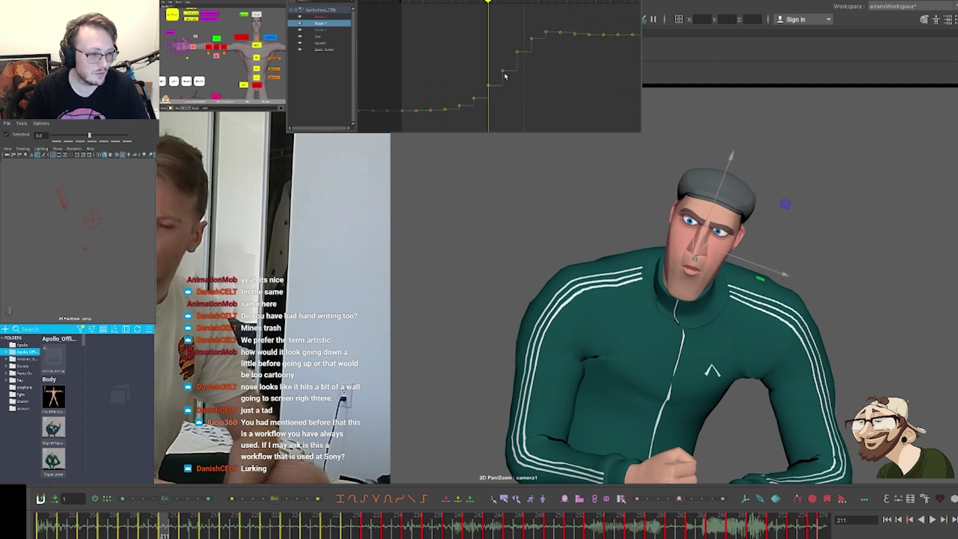
{"action": "left_click_drag", "start_coordinate": [517, 57], "coordinate": [519, 77]}
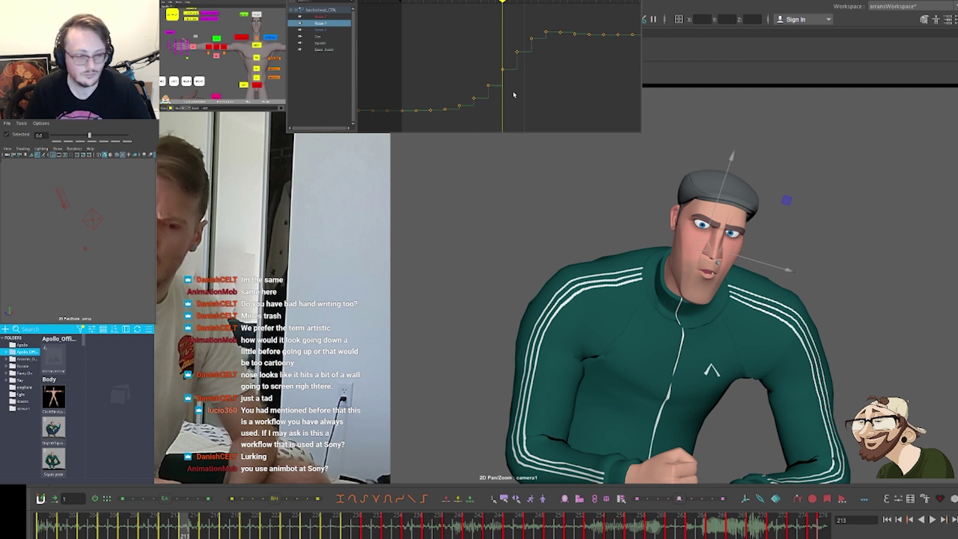
{"action": "key", "text": "period"}
{"action": "key", "text": "period"}
{"action": "key", "text": "period"}
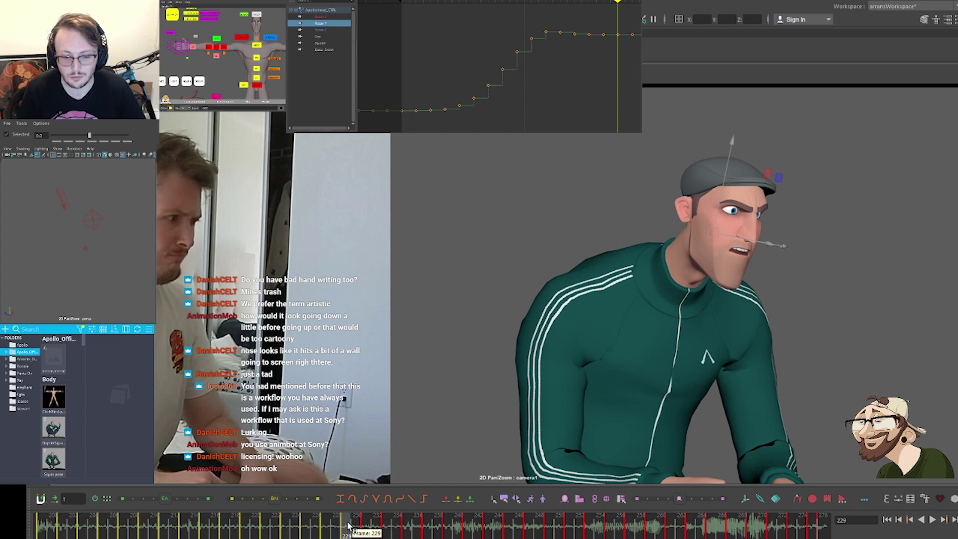
Step back and forth between frames 205 and 229 to examine the landing and settle of the head turn
{"action": "key", "text": "comma"}
{"action": "key", "text": "comma"}
{"action": "key", "text": "comma"}
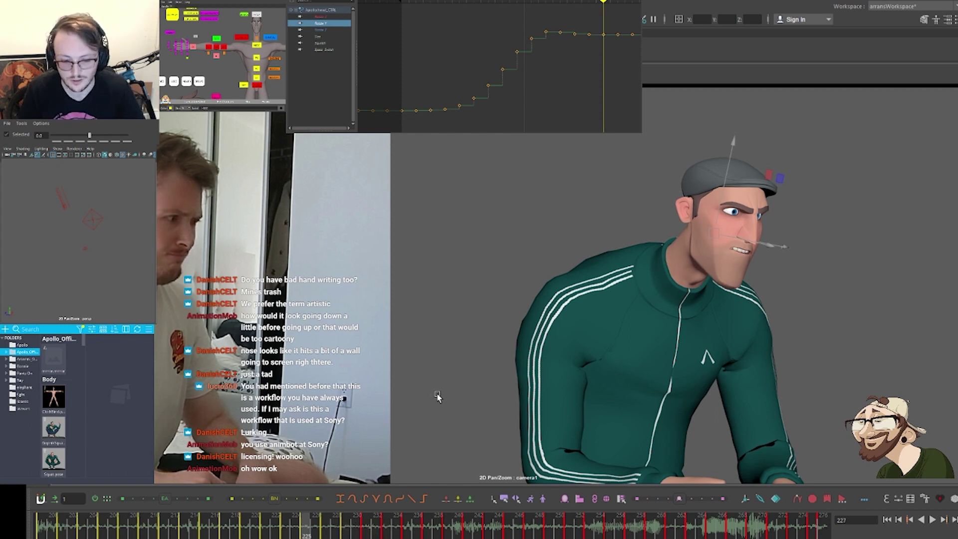
{"action": "key", "text": "comma"}
{"action": "key", "text": "comma"}
{"action": "key", "text": "comma"}
{"action": "key", "text": "comma"}
{"action": "key", "text": "comma"}
{"action": "key", "text": "comma"}
{"action": "key", "text": "comma"}
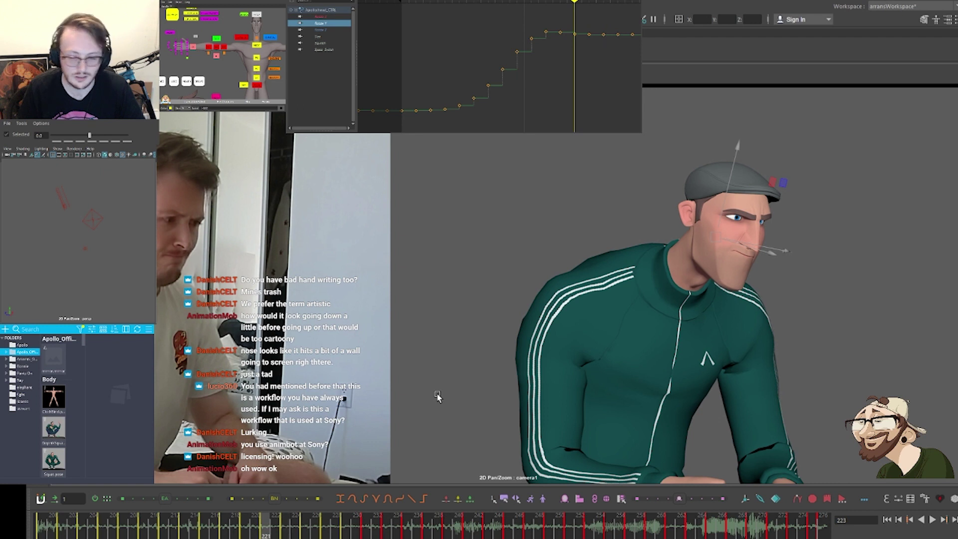
{"action": "key", "text": "period"}
{"action": "key", "text": "period"}
{"action": "key", "text": "period"}
{"action": "key", "text": "period"}
{"action": "key", "text": "period"}
{"action": "key", "text": "period"}
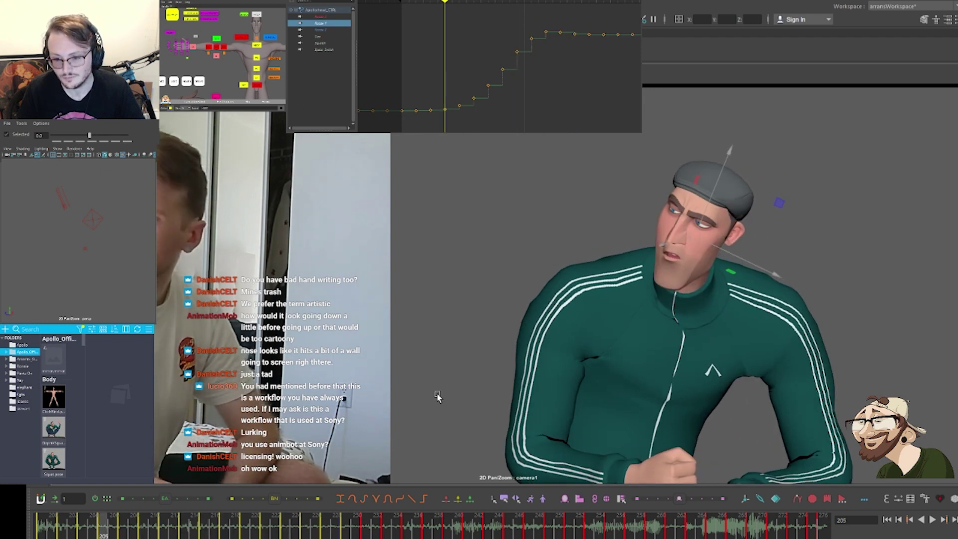
{"action": "key", "text": "comma"}
{"action": "key", "text": "comma"}
{"action": "key", "text": "comma"}
{"action": "key", "text": "comma"}
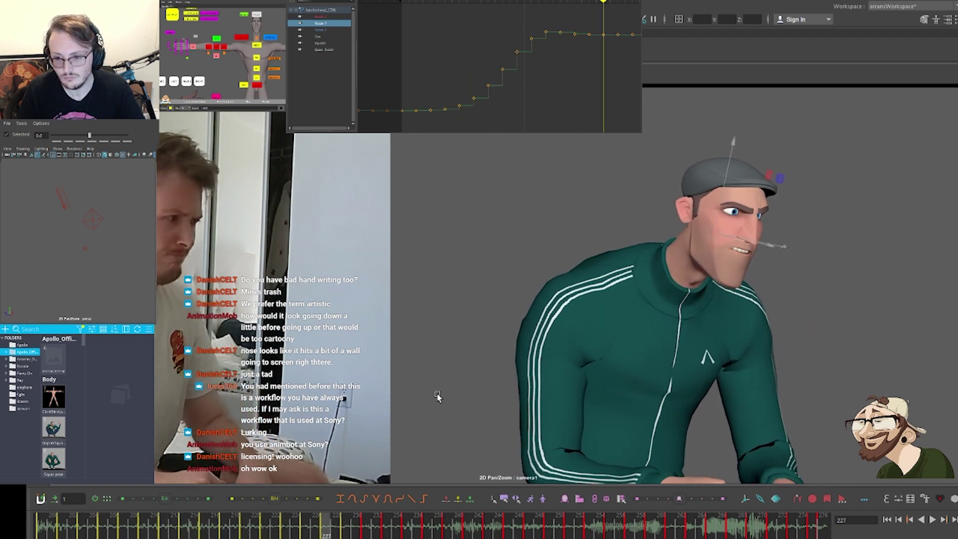
{"action": "key", "text": "comma"}
{"action": "key", "text": "comma"}
{"action": "key", "text": "comma"}
{"action": "key", "text": "comma"}
{"action": "key", "text": "comma"}
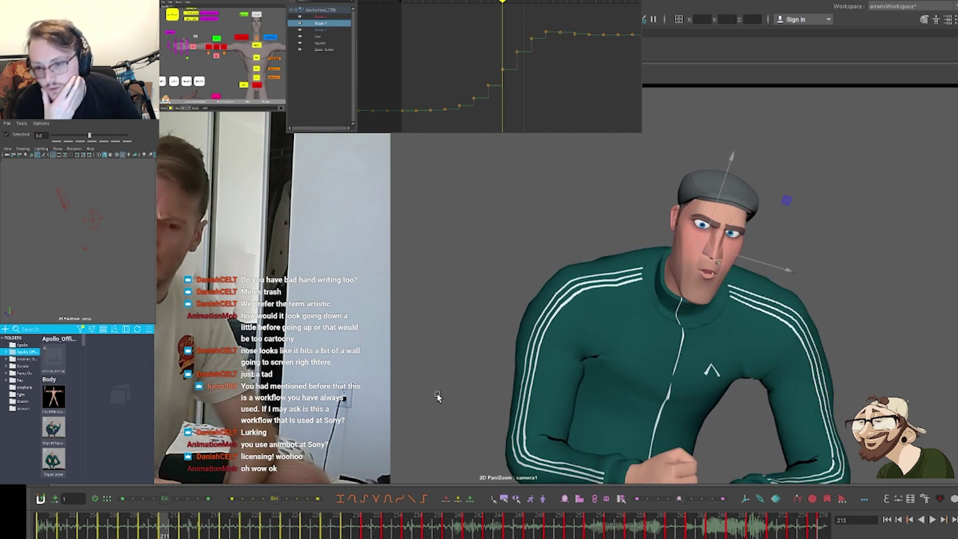
Step repeatedly between frames 207 and 217 to examine the start and middle of the head turn
{"action": "key", "text": "period"}
{"action": "key", "text": "period"}
{"action": "key", "text": "period"}
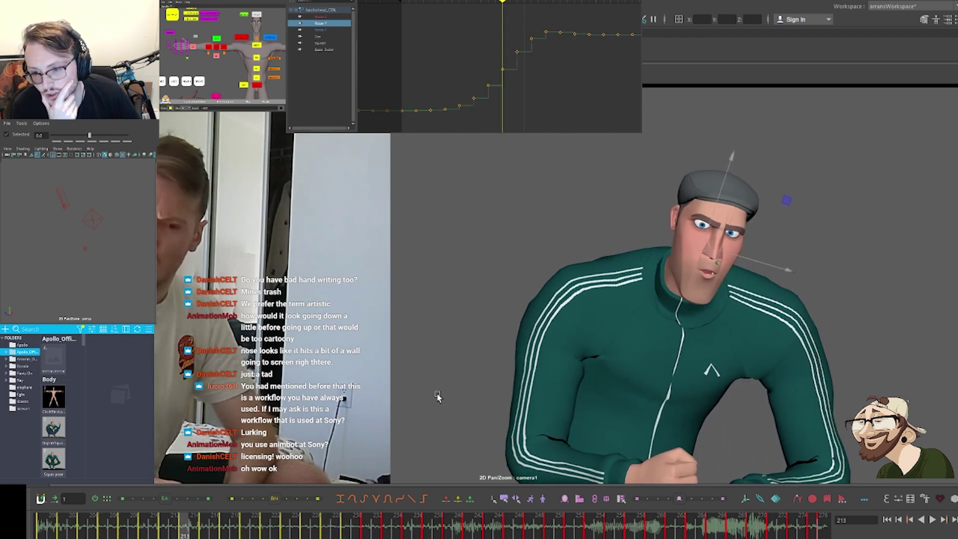
{"action": "key", "text": "period"}
{"action": "key", "text": "comma"}
{"action": "key", "text": "comma"}
{"action": "key", "text": "comma"}
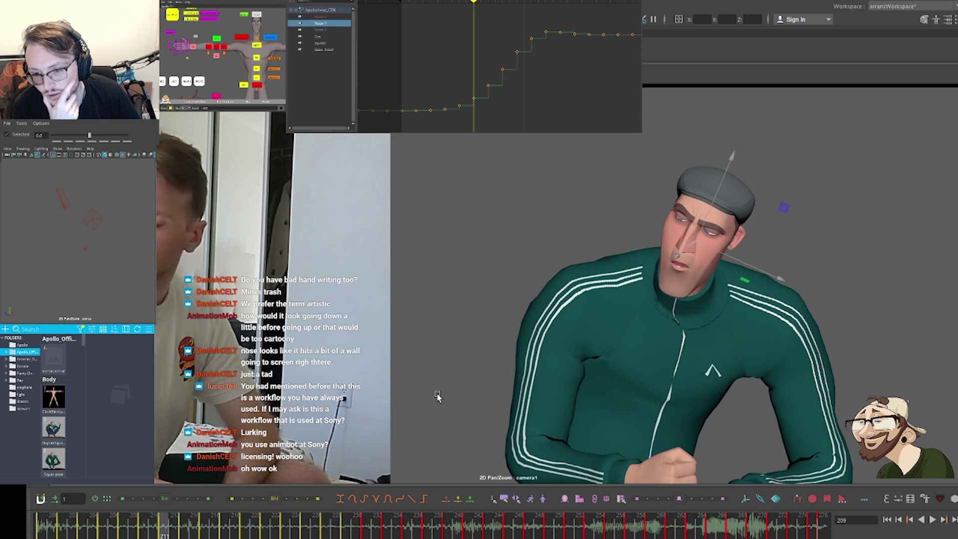
{"action": "key", "text": "period"}
{"action": "key", "text": "period"}
{"action": "key", "text": "period"}
{"action": "key", "text": "comma"}
{"action": "key", "text": "comma"}
{"action": "key", "text": "comma"}
{"action": "key", "text": "comma"}
{"action": "key", "text": "period"}
{"action": "key", "text": "period"}
{"action": "key", "text": "period"}
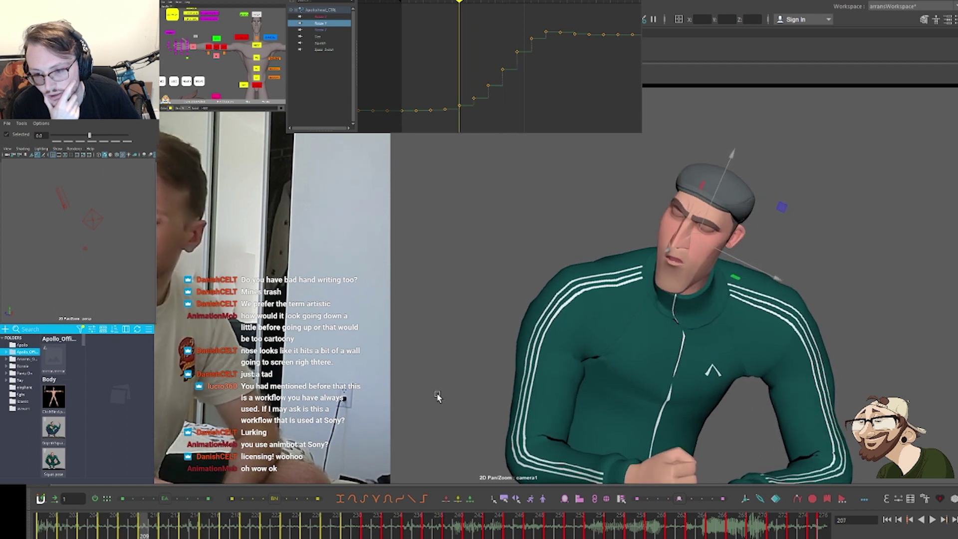
{"action": "key", "text": "period"}
{"action": "key", "text": "period"}
{"action": "key", "text": "comma"}
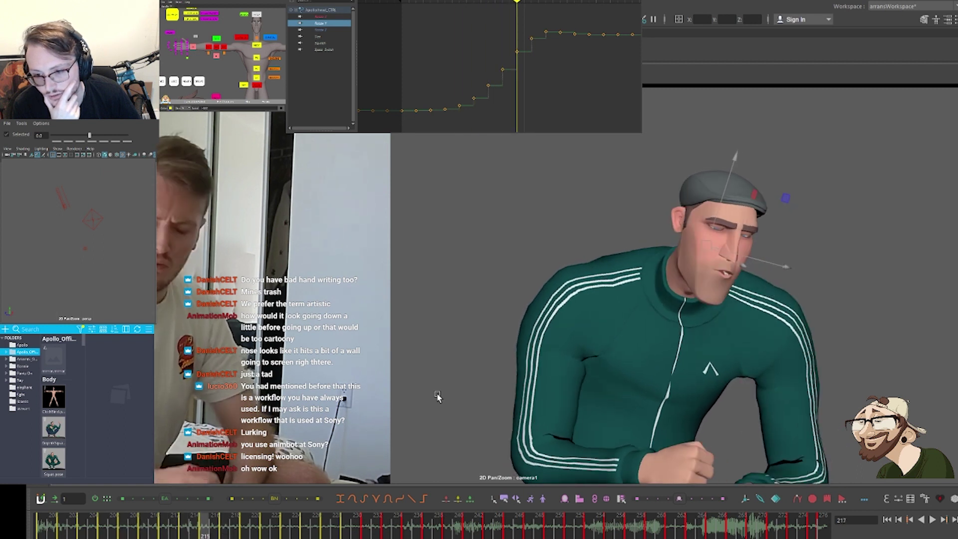
{"action": "key", "text": "comma"}
{"action": "key", "text": "comma"}
{"action": "key", "text": "comma"}
{"action": "key", "text": "comma"}
{"action": "key", "text": "comma"}
{"action": "key", "text": "comma"}
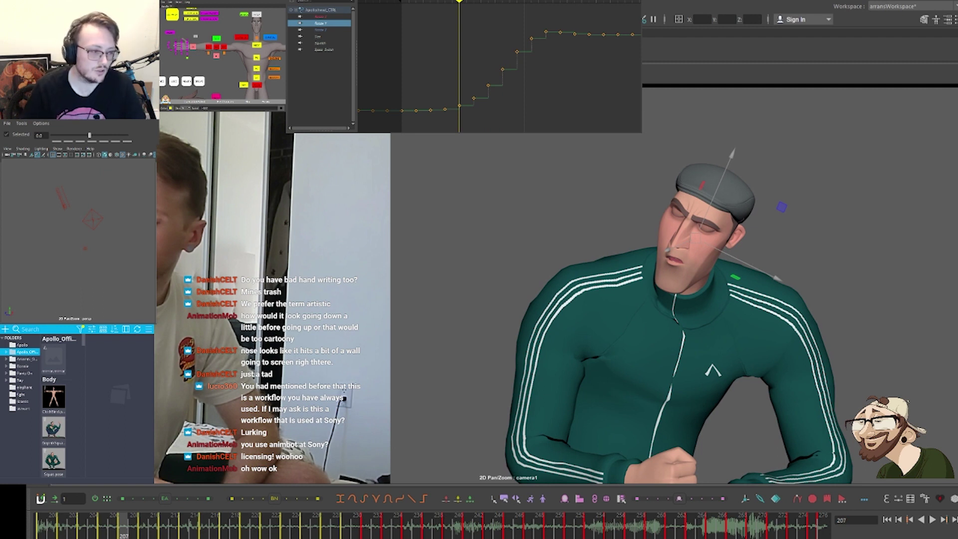
Select the body and spine controls and frame their keys around the head turn in the Graph Editor
{"action": "left_click_drag", "start_coordinate": [247, 52], "coordinate": [264, 80]}
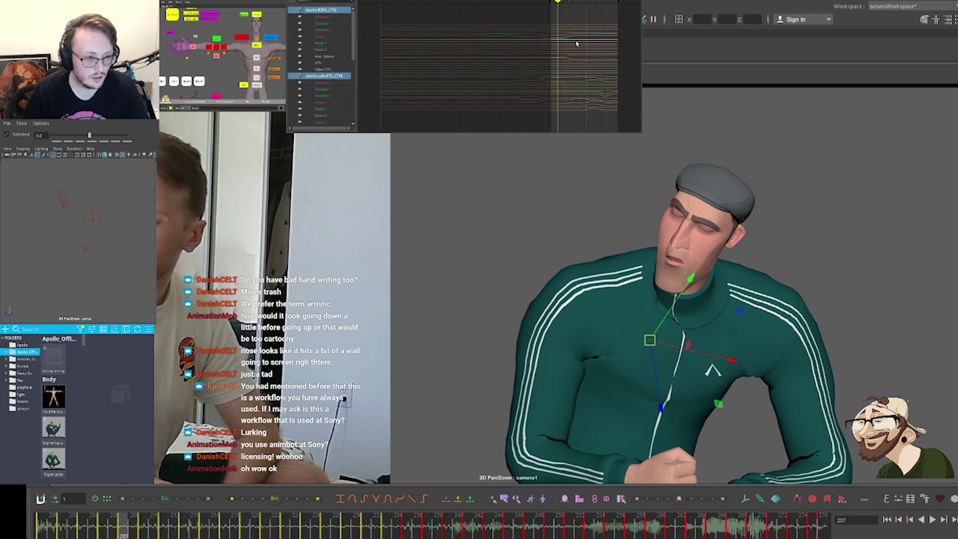
{"action": "left_click_drag", "start_coordinate": [555, 118], "coordinate": [593, 13]}
{"action": "key", "text": "f"}
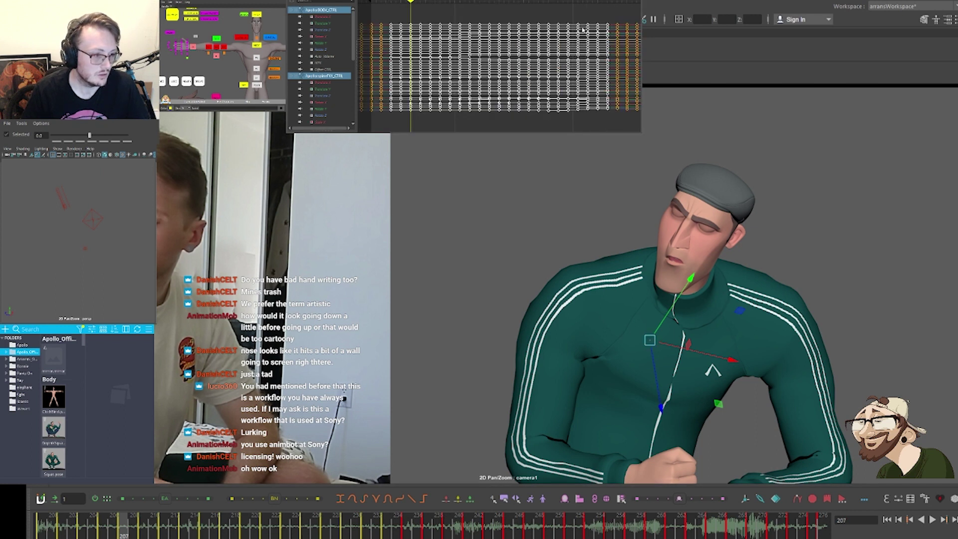
{"action": "left_click", "coordinate": [567, 18]}
Step through frames 207 to 219 to examine how the body moves in relation to the head turn
{"action": "key", "text": "period"}
{"action": "key", "text": "period"}
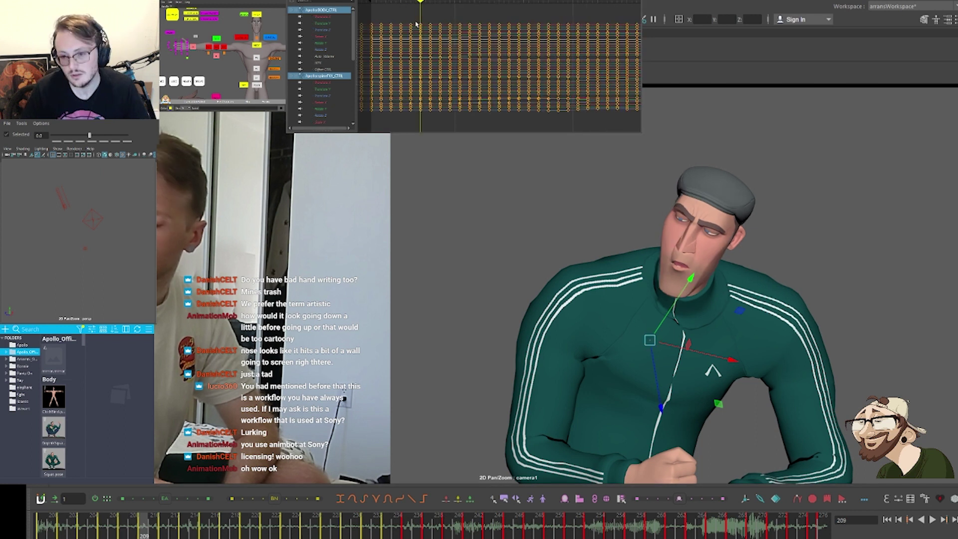
{"action": "key", "text": "comma"}
{"action": "key", "text": "comma"}
{"action": "key", "text": "comma"}
{"action": "key", "text": "period"}
{"action": "key", "text": "period"}
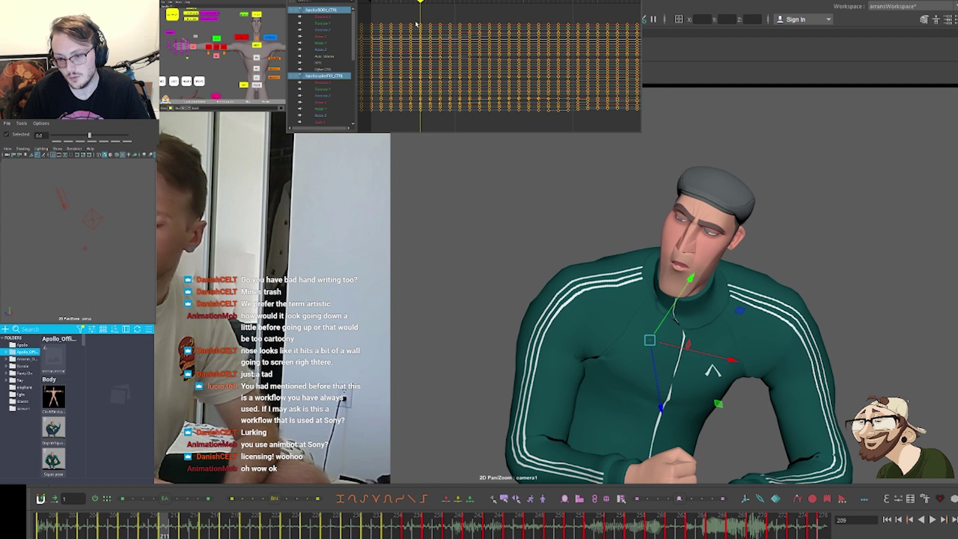
{"action": "key", "text": "period"}
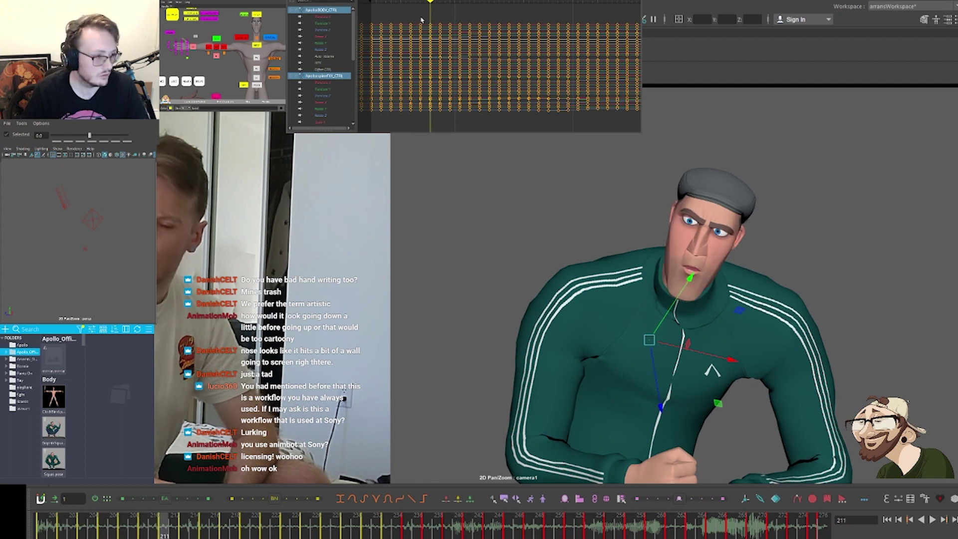
{"action": "key", "text": "period"}
{"action": "key", "text": "period"}
{"action": "key", "text": "period"}
{"action": "key", "text": "comma"}
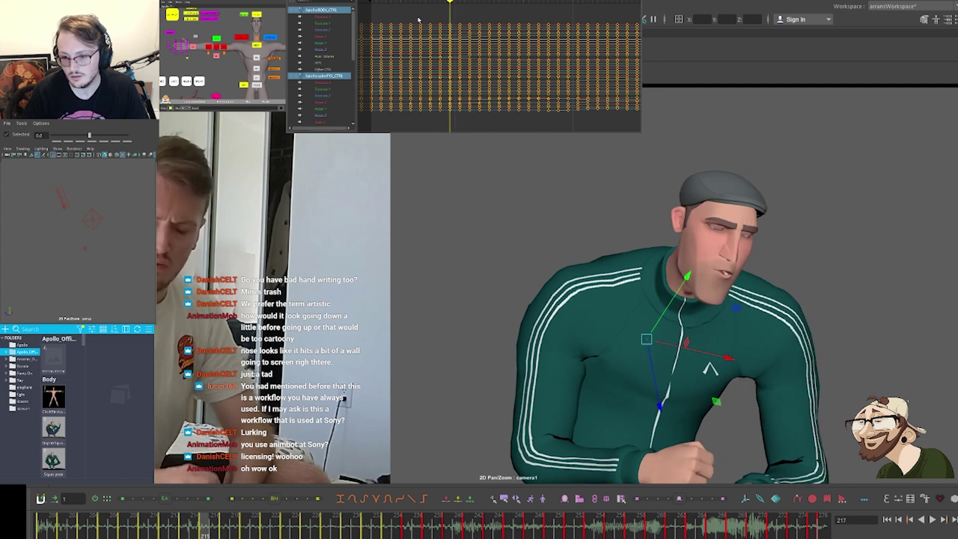
{"action": "key", "text": "period"}
{"action": "key", "text": "period"}
{"action": "key", "text": "period"}
{"action": "key", "text": "period"}
{"action": "key", "text": "period"}
{"action": "key", "text": "period"}
{"action": "key", "text": "period"}
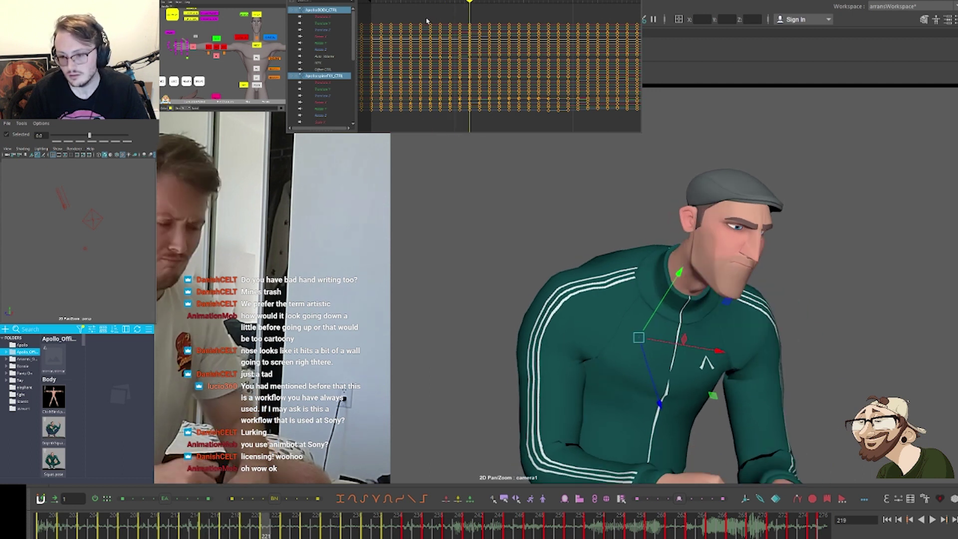
Offset the body and spine keys from frames 211 to 229 in time with the Time Offsetter
{"action": "left_click_drag", "start_coordinate": [427, 21], "coordinate": [523, 121]}
{"action": "key", "text": "period"}
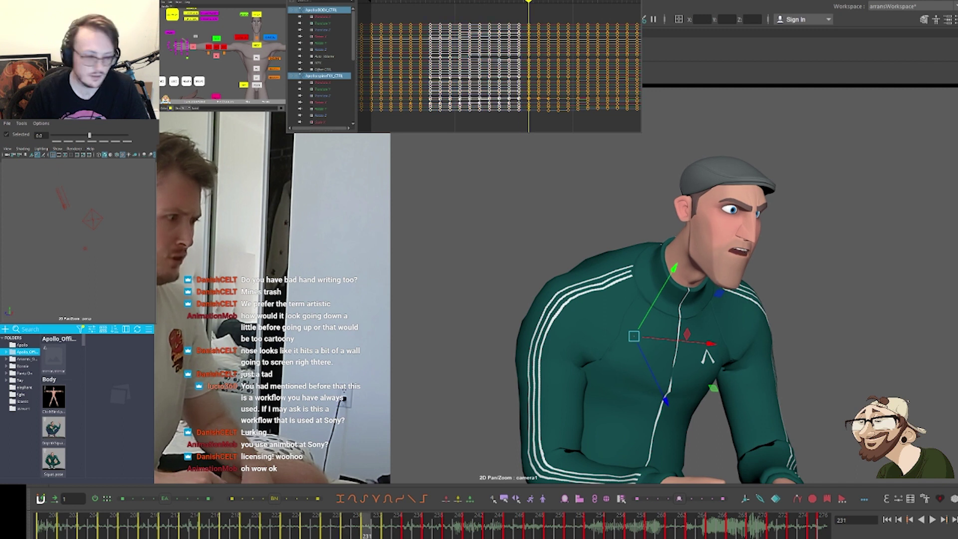
{"action": "right_click", "coordinate": [166, 500]}
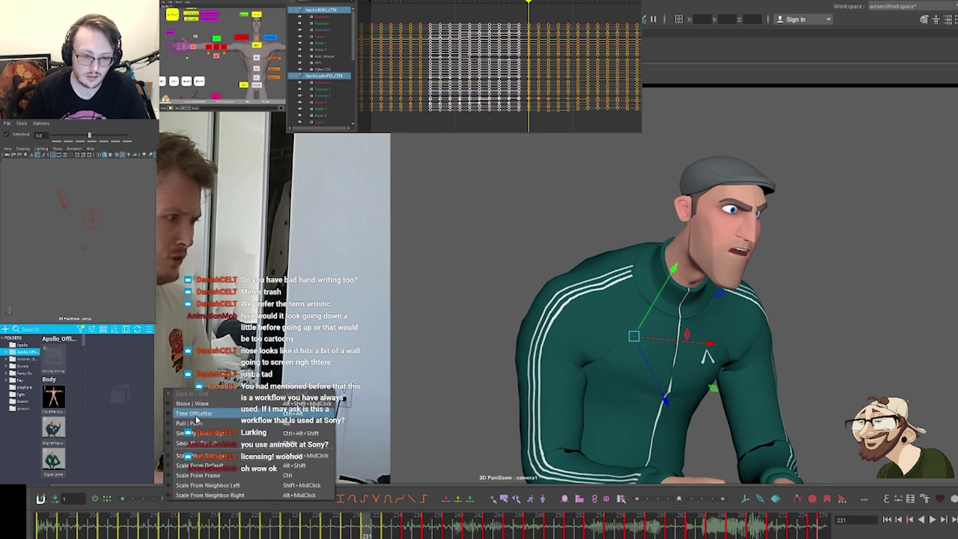
{"action": "left_click", "coordinate": [196, 417]}
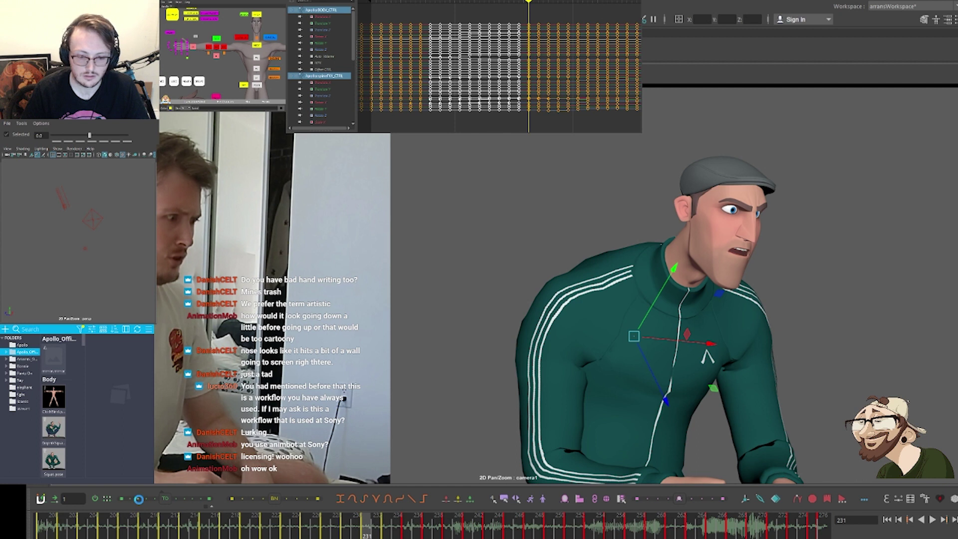
{"action": "left_click", "coordinate": [139, 499]}
{"action": "left_click", "coordinate": [589, 16]}
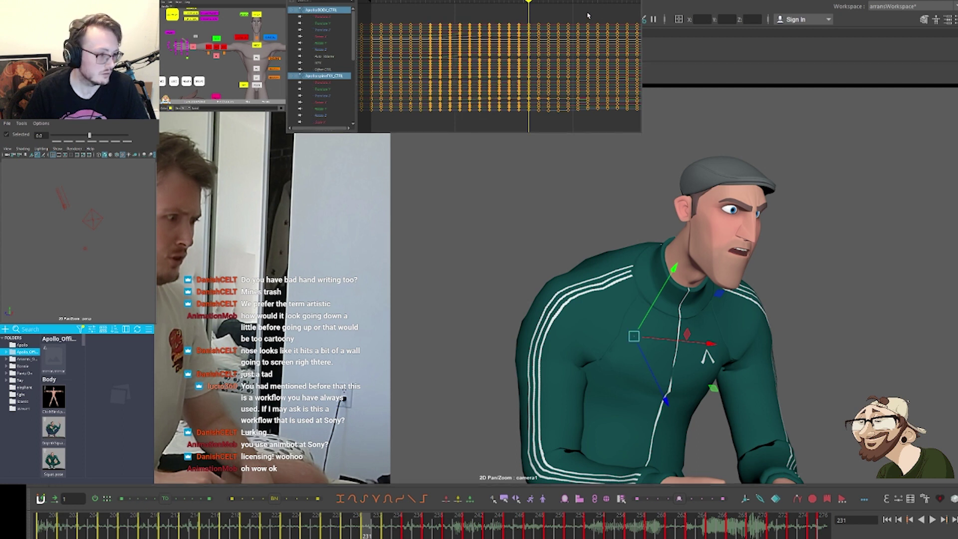
Step back and forth between frames 205 and 231 to examine the offset body and spine timing across the head turn
{"action": "key", "text": "comma"}
{"action": "key", "text": "comma"}
{"action": "key", "text": "comma"}
{"action": "key", "text": "comma"}
{"action": "key", "text": "comma"}
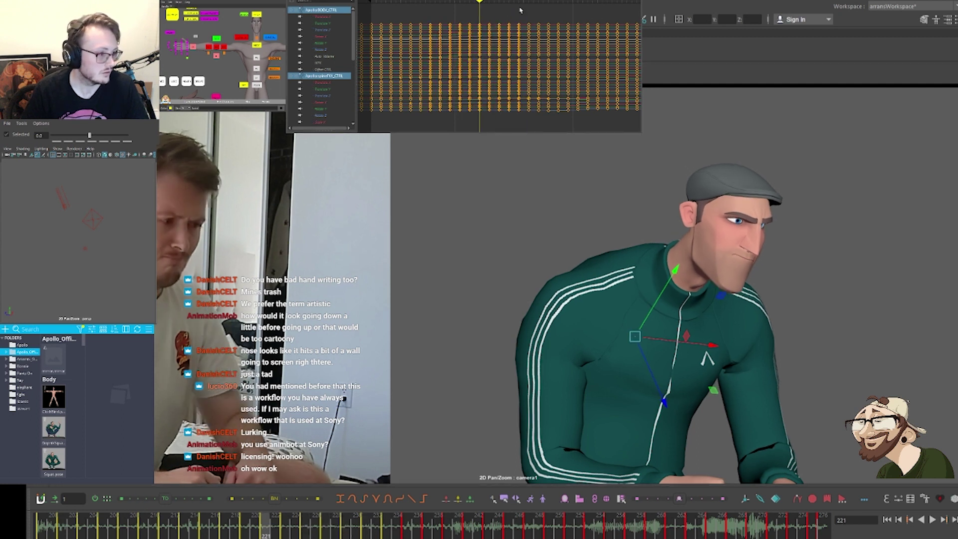
{"action": "key", "text": "comma"}
{"action": "key", "text": "comma"}
{"action": "key", "text": "comma"}
{"action": "key", "text": "comma"}
{"action": "key", "text": "comma"}
{"action": "key", "text": "comma"}
{"action": "key", "text": "comma"}
{"action": "key", "text": "period"}
{"action": "key", "text": "period"}
{"action": "key", "text": "period"}
{"action": "key", "text": "period"}
{"action": "key", "text": "period"}
{"action": "key", "text": "period"}
{"action": "key", "text": "period"}
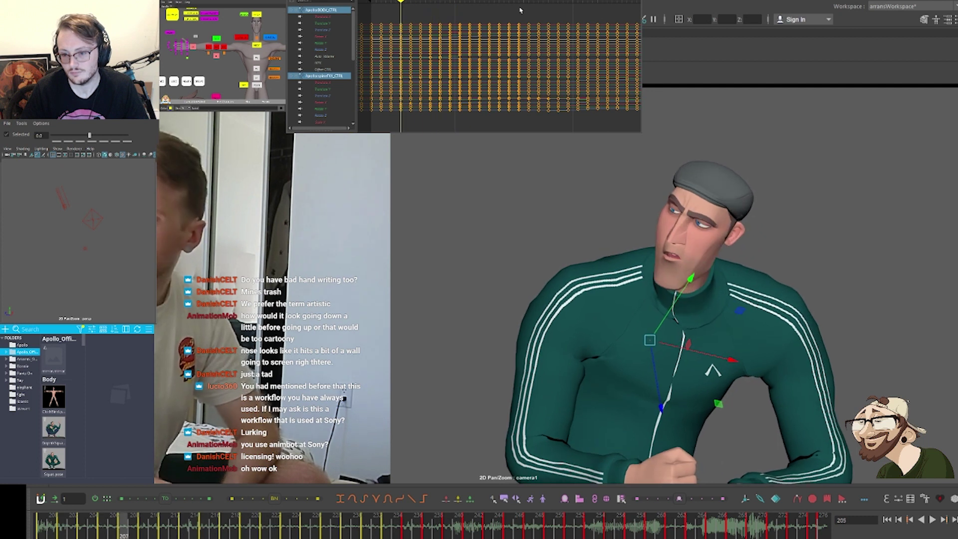
{"action": "key", "text": "comma"}
{"action": "key", "text": "comma"}
{"action": "key", "text": "comma"}
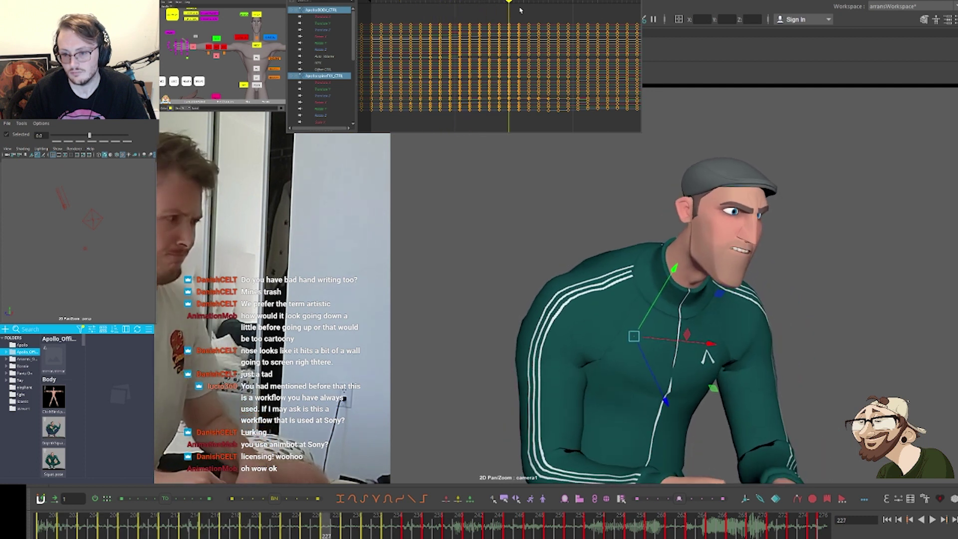
{"action": "key", "text": "comma"}
{"action": "key", "text": "comma"}
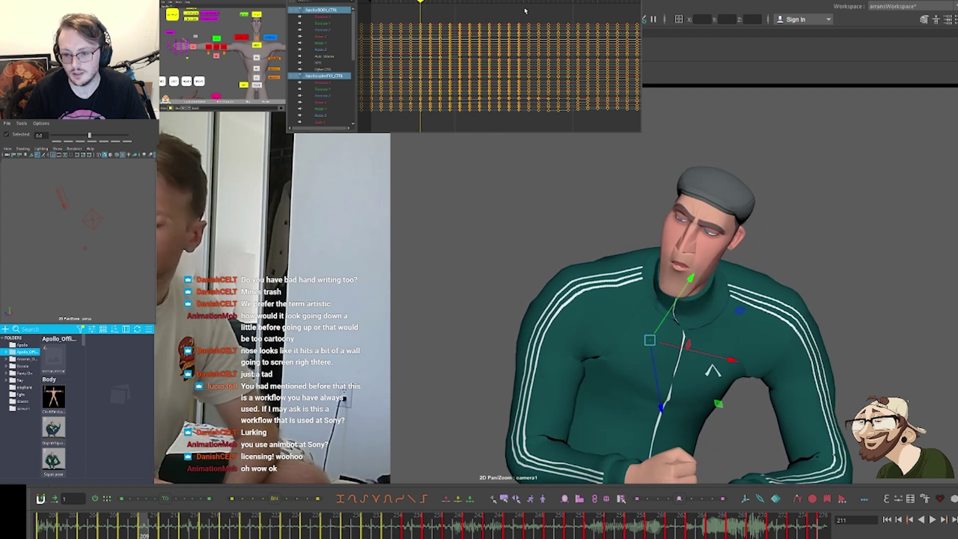
Step repeatedly through frames 211 to 219 to examine how the torso follows the head at the start of the turn
{"action": "key", "text": "period"}
{"action": "key", "text": "period"}
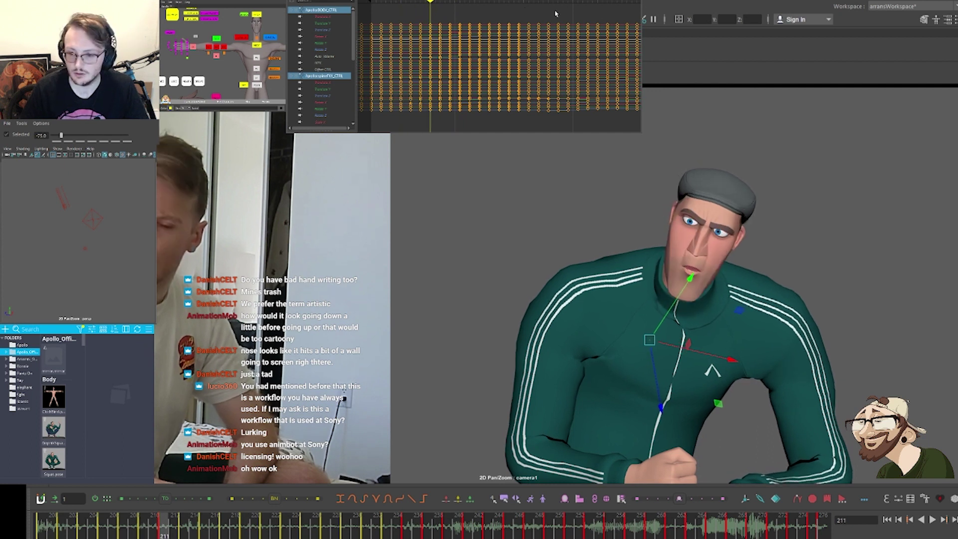
{"action": "key", "text": "period"}
{"action": "key", "text": "period"}
{"action": "key", "text": "period"}
{"action": "key", "text": "period"}
{"action": "key", "text": "period"}
{"action": "key", "text": "period"}
{"action": "key", "text": "period"}
{"action": "key", "text": "period"}
{"action": "key", "text": "period"}
{"action": "key", "text": "period"}
{"action": "key", "text": "period"}
{"action": "key", "text": "period"}
{"action": "key", "text": "period"}
{"action": "key", "text": "period"}
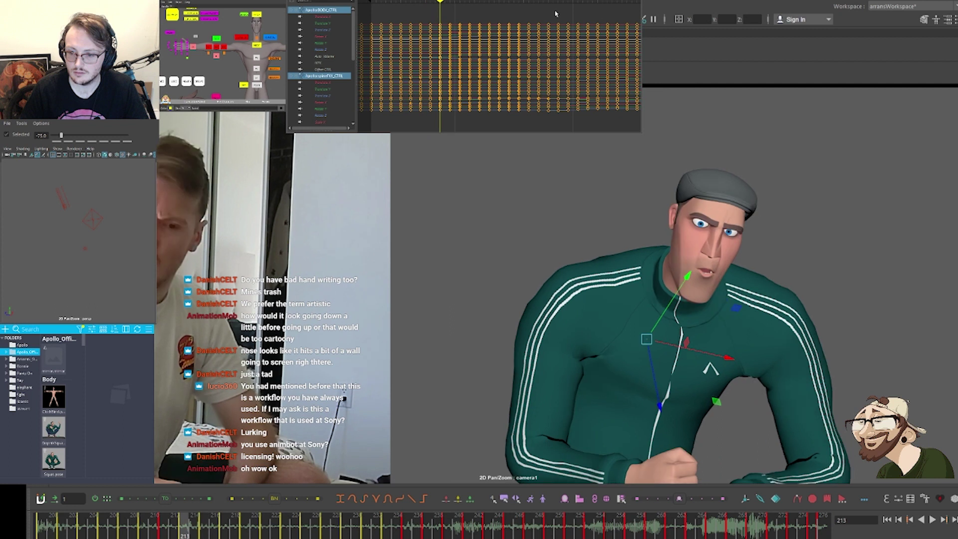
{"action": "key", "text": "comma"}
{"action": "key", "text": "comma"}
{"action": "key", "text": "comma"}
{"action": "key", "text": "comma"}
{"action": "key", "text": "comma"}
{"action": "key", "text": "comma"}
{"action": "key", "text": "comma"}
{"action": "key", "text": "comma"}
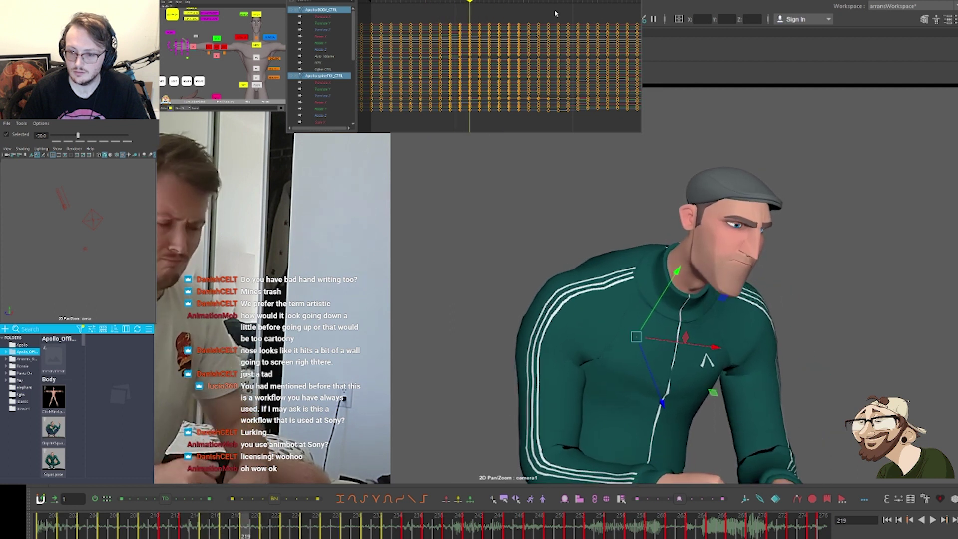
Step through frames 211 to 229 to examine the middle of the head turn and how the body settles
{"action": "key", "text": "period"}
{"action": "key", "text": "period"}
{"action": "key", "text": "period"}
{"action": "key", "text": "period"}
{"action": "key", "text": "period"}
{"action": "key", "text": "period"}
{"action": "key", "text": "period"}
{"action": "key", "text": "period"}
{"action": "key", "text": "period"}
{"action": "key", "text": "period"}
{"action": "key", "text": "comma"}
{"action": "key", "text": "comma"}
{"action": "key", "text": "comma"}
{"action": "key", "text": "comma"}
{"action": "key", "text": "comma"}
{"action": "key", "text": "comma"}
{"action": "key", "text": "comma"}
{"action": "key", "text": "comma"}
{"action": "key", "text": "comma"}
{"action": "key", "text": "comma"}
{"action": "key", "text": "comma"}
{"action": "key", "text": "comma"}
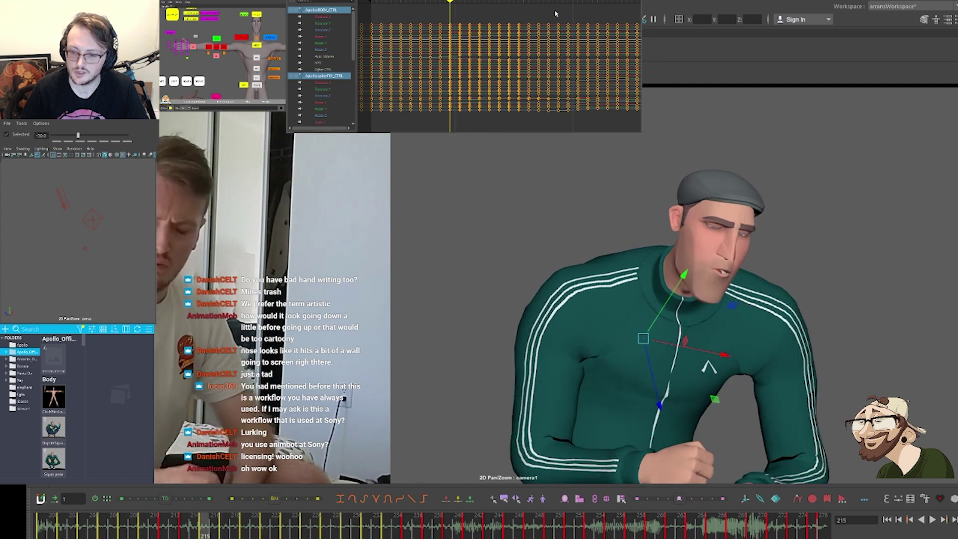
{"action": "key", "text": "period"}
{"action": "key", "text": "period"}
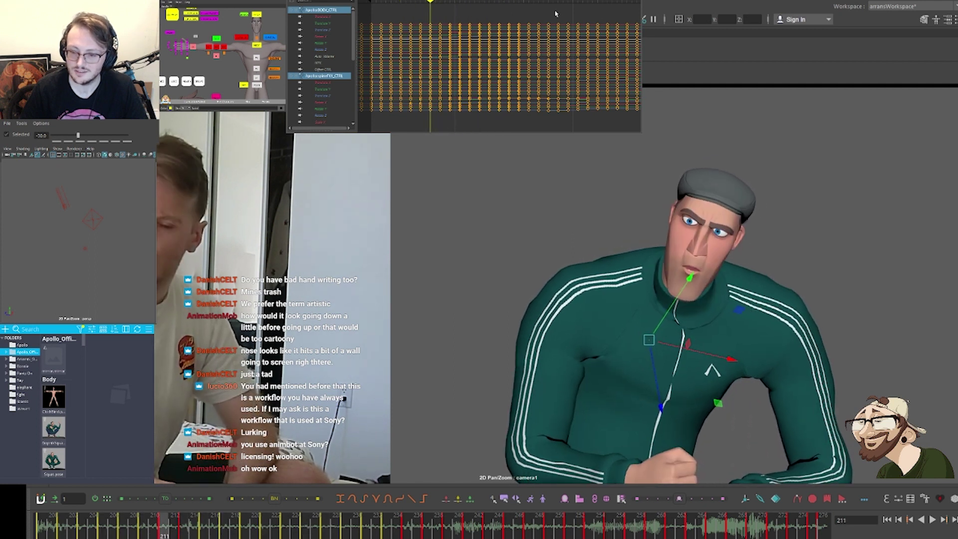
{"action": "key", "text": "period"}
{"action": "key", "text": "period"}
{"action": "key", "text": "period"}
{"action": "key", "text": "period"}
{"action": "key", "text": "period"}
{"action": "key", "text": "period"}
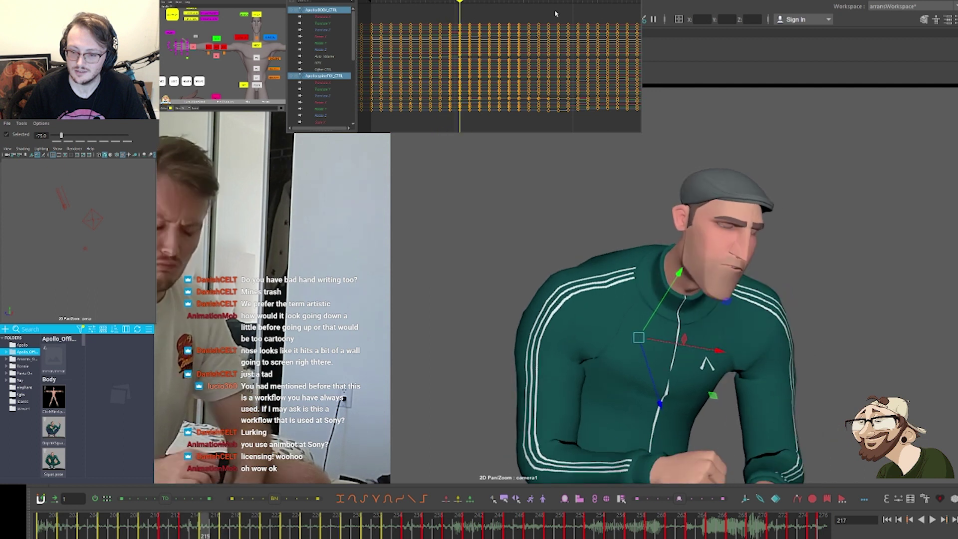
{"action": "key", "text": "period"}
{"action": "key", "text": "period"}
{"action": "key", "text": "period"}
{"action": "key", "text": "period"}
{"action": "key", "text": "period"}
{"action": "key", "text": "period"}
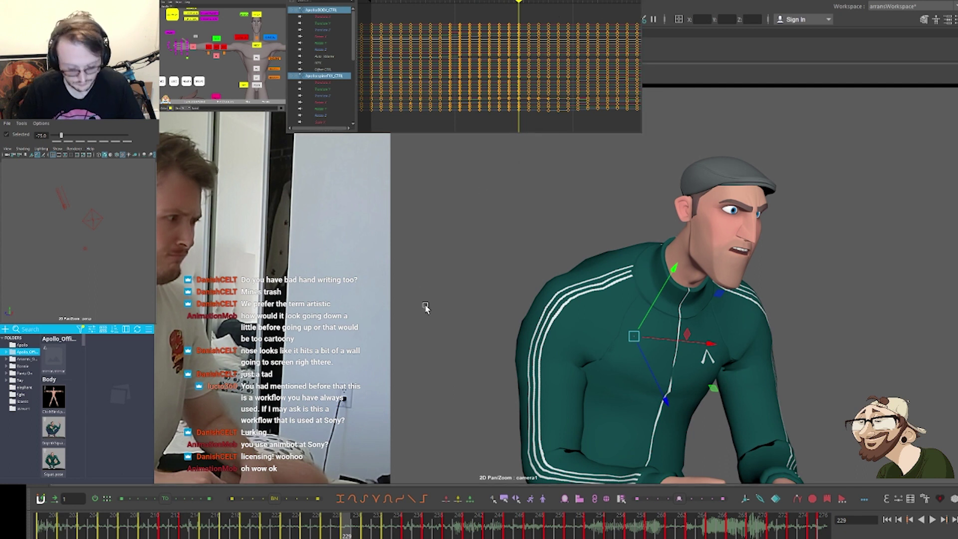
Show the character's full seated pose beside the reference footage and examine the body motion between frames 213 and 229
{"action": "right_click_drag", "start_coordinate": [385, 349], "coordinate": [492, 322]}
{"action": "middle_click_drag", "start_coordinate": [496, 320], "coordinate": [501, 272]}
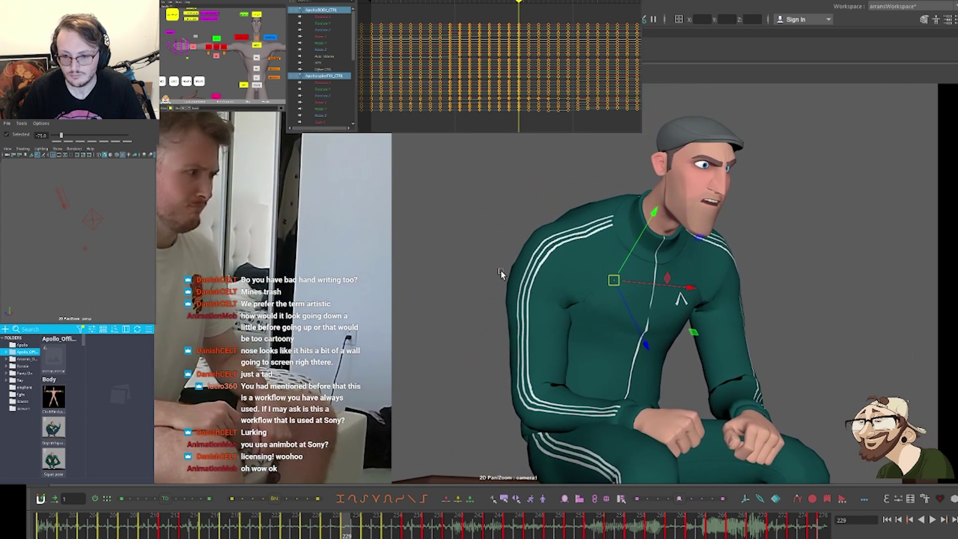
{"action": "right_click_drag", "start_coordinate": [501, 272], "coordinate": [423, 279]}
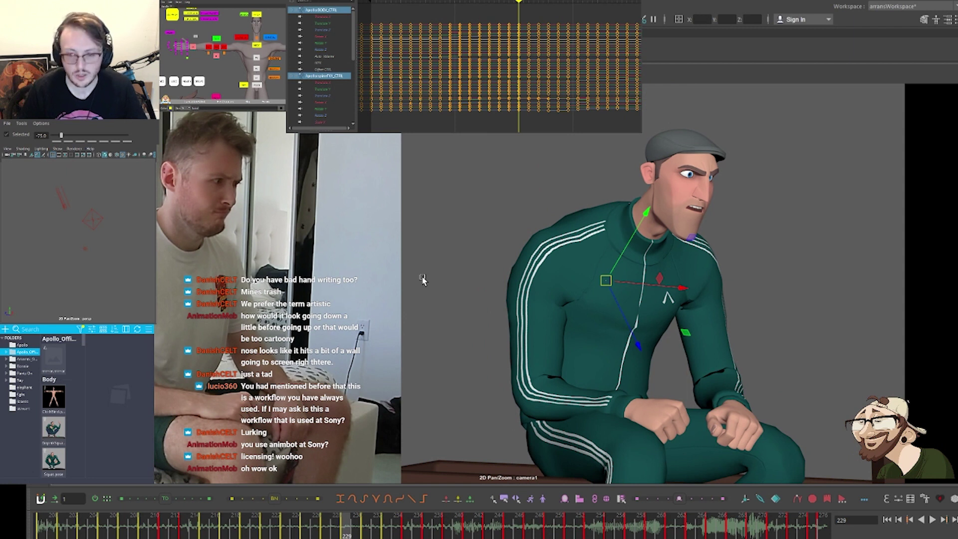
{"action": "key", "text": "comma"}
{"action": "key", "text": "comma"}
{"action": "key", "text": "comma"}
{"action": "key", "text": "comma"}
{"action": "key", "text": "comma"}
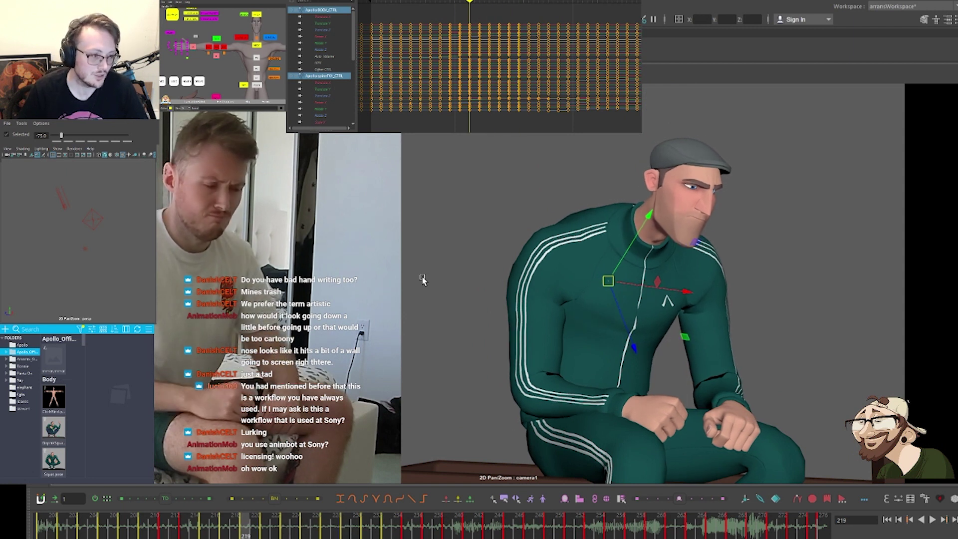
{"action": "key", "text": "comma"}
{"action": "key", "text": "comma"}
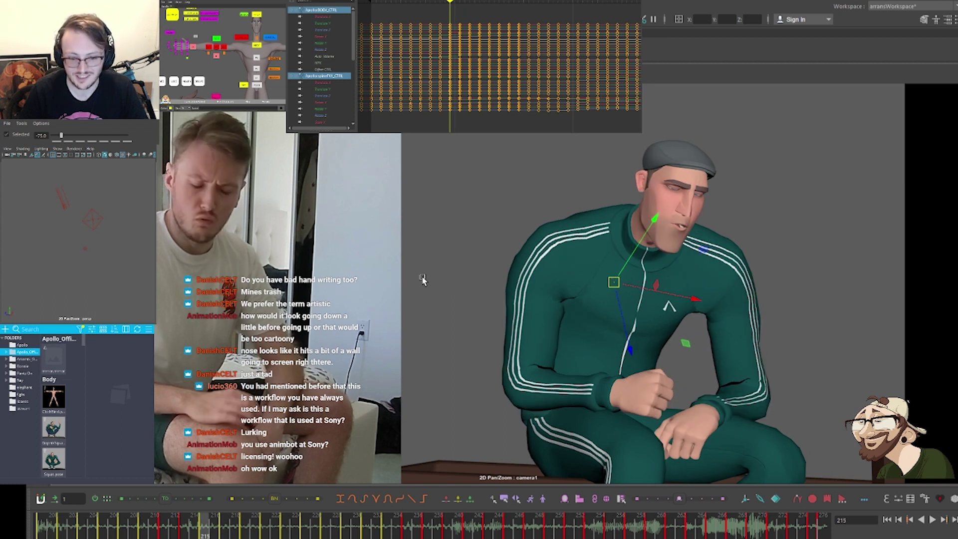
{"action": "key", "text": "comma"}
{"action": "key", "text": "comma"}
{"action": "key", "text": "comma"}
{"action": "key", "text": "period"}
{"action": "key", "text": "period"}
{"action": "key", "text": "period"}
{"action": "key", "text": "period"}
{"action": "key", "text": "period"}
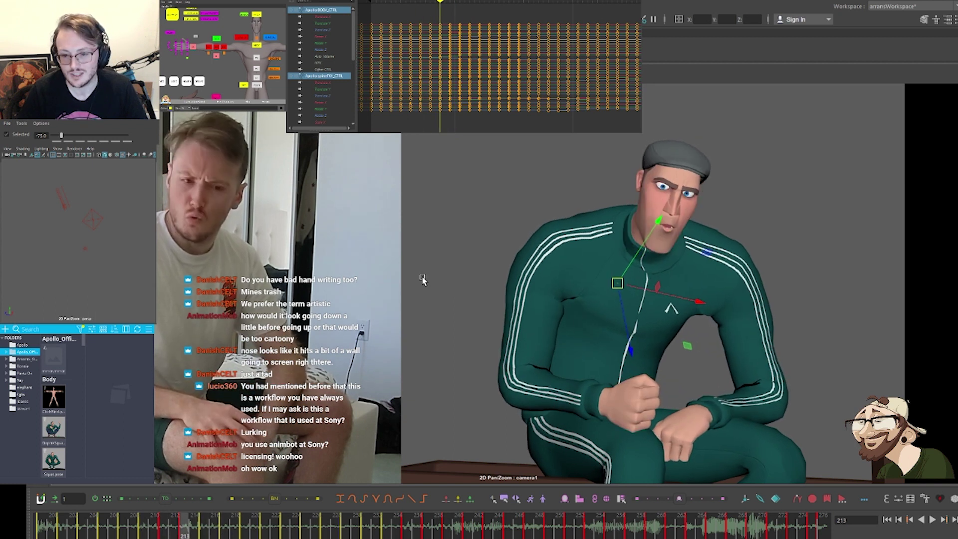
Step forward from frame 213 to 239 to compare the wider body motion with the reference through the end of the turn
{"action": "key", "text": "period"}
{"action": "key", "text": "period"}
{"action": "key", "text": "period"}
{"action": "key", "text": "period"}
{"action": "key", "text": "period"}
{"action": "key", "text": "period"}
{"action": "key", "text": "period"}
{"action": "key", "text": "period"}
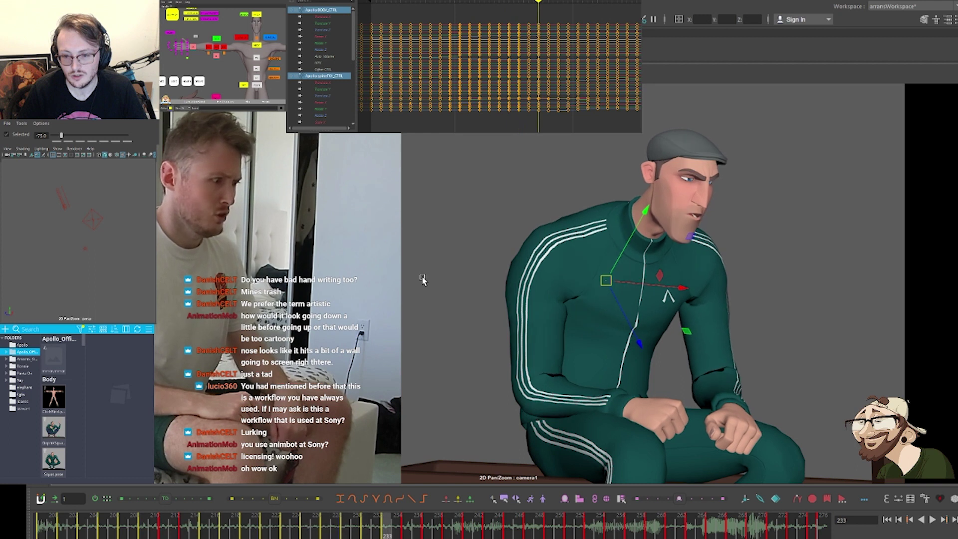
{"action": "key", "text": "period"}
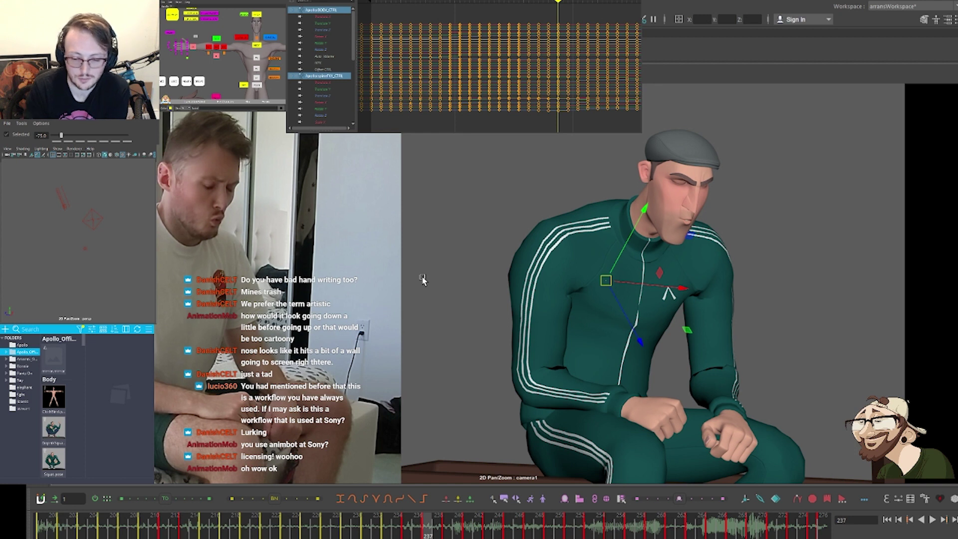
{"action": "key", "text": "period"}
{"action": "key", "text": "period"}
{"action": "key", "text": "period"}
{"action": "key", "text": "period"}
{"action": "key", "text": "period"}
{"action": "key", "text": "period"}
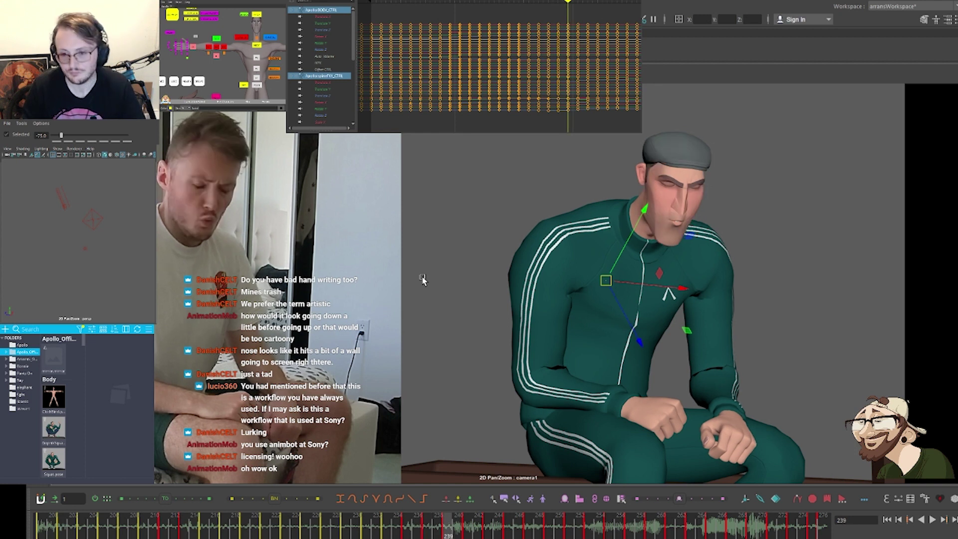
Step repeatedly between frames 215 and 239 to recheck how the torso, arms and head move together against the reference
{"action": "key", "text": "comma"}
{"action": "key", "text": "comma"}
{"action": "key", "text": "comma"}
{"action": "key", "text": "comma"}
{"action": "key", "text": "comma"}
{"action": "key", "text": "comma"}
{"action": "key", "text": "comma"}
{"action": "key", "text": "comma"}
{"action": "key", "text": "comma"}
{"action": "key", "text": "comma"}
{"action": "key", "text": "comma"}
{"action": "key", "text": "comma"}
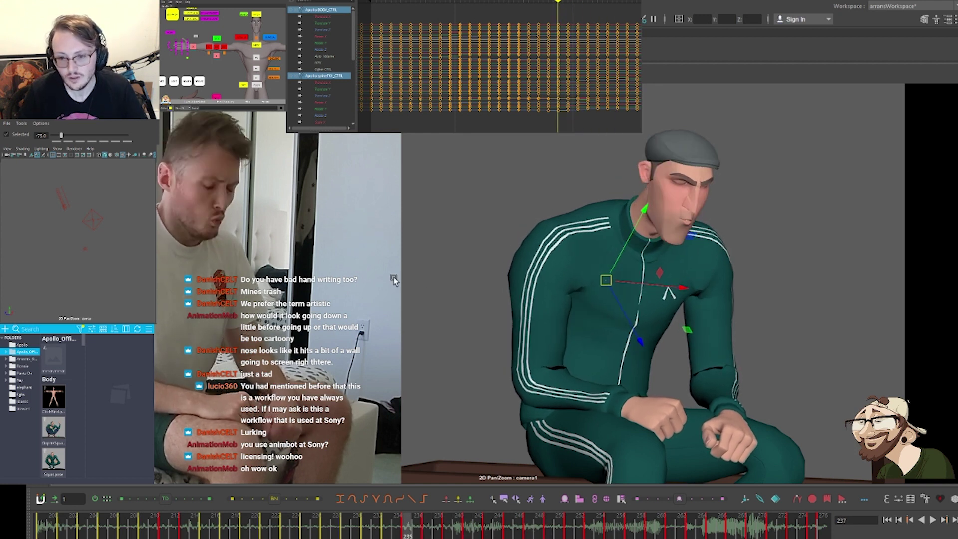
{"action": "key", "text": "comma"}
{"action": "key", "text": "comma"}
{"action": "key", "text": "comma"}
{"action": "key", "text": "comma"}
{"action": "key", "text": "comma"}
{"action": "key", "text": "comma"}
{"action": "key", "text": "comma"}
{"action": "key", "text": "comma"}
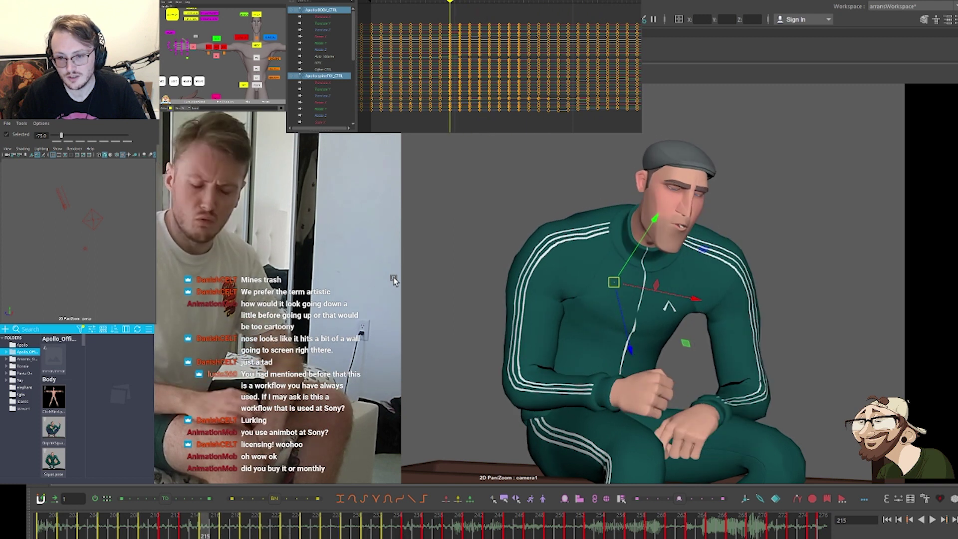
{"action": "key", "text": "period"}
{"action": "key", "text": "period"}
{"action": "key", "text": "period"}
{"action": "key", "text": "period"}
{"action": "key", "text": "period"}
{"action": "key", "text": "period"}
{"action": "key", "text": "period"}
{"action": "key", "text": "period"}
{"action": "key", "text": "period"}
{"action": "key", "text": "period"}
{"action": "key", "text": "period"}
{"action": "key", "text": "period"}
{"action": "key", "text": "period"}
{"action": "key", "text": "period"}
{"action": "key", "text": "period"}
{"action": "key", "text": "period"}
{"action": "key", "text": "period"}
{"action": "key", "text": "period"}
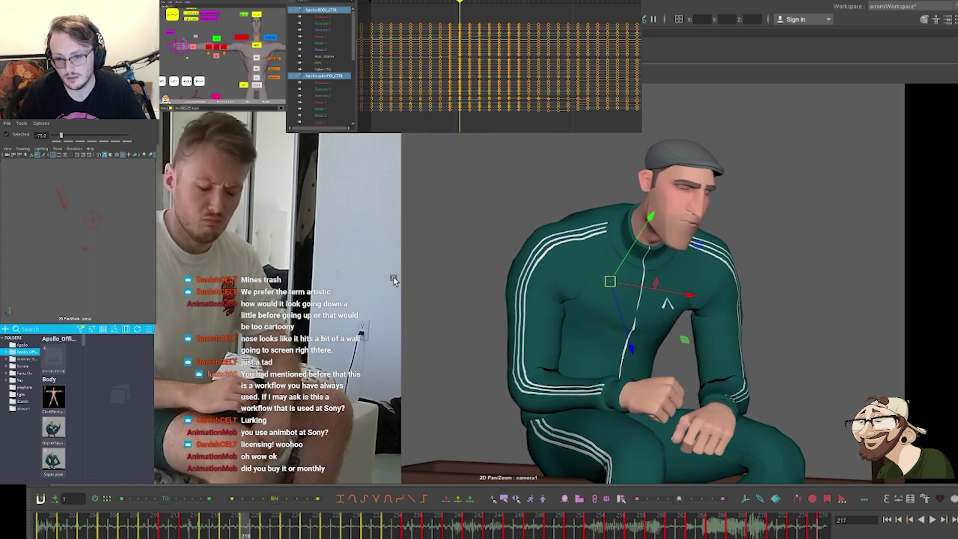
Step back and forth between frames 207 and 225 to compare the head turn and torso motion with the reference
{"action": "key", "text": "comma"}
{"action": "key", "text": "comma"}
{"action": "key", "text": "comma"}
{"action": "key", "text": "comma"}
{"action": "key", "text": "comma"}
{"action": "key", "text": "comma"}
{"action": "key", "text": "comma"}
{"action": "key", "text": "comma"}
{"action": "key", "text": "comma"}
{"action": "key", "text": "comma"}
{"action": "key", "text": "comma"}
{"action": "key", "text": "comma"}
{"action": "key", "text": "comma"}
{"action": "key", "text": "comma"}
{"action": "key", "text": "comma"}
{"action": "key", "text": "comma"}
{"action": "key", "text": "comma"}
{"action": "key", "text": "comma"}
{"action": "key", "text": "comma"}
{"action": "key", "text": "comma"}
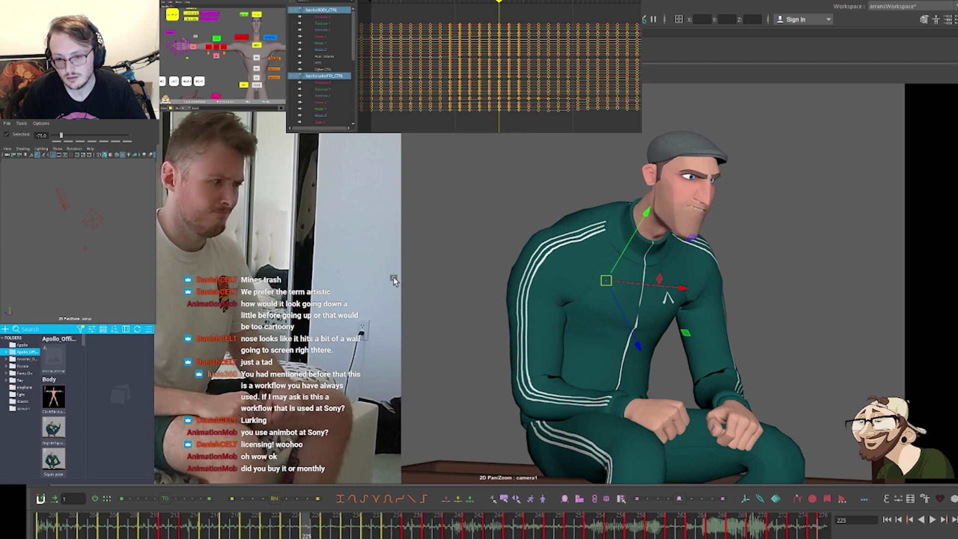
{"action": "key", "text": "period"}
{"action": "key", "text": "period"}
{"action": "key", "text": "period"}
{"action": "key", "text": "period"}
{"action": "key", "text": "period"}
{"action": "key", "text": "period"}
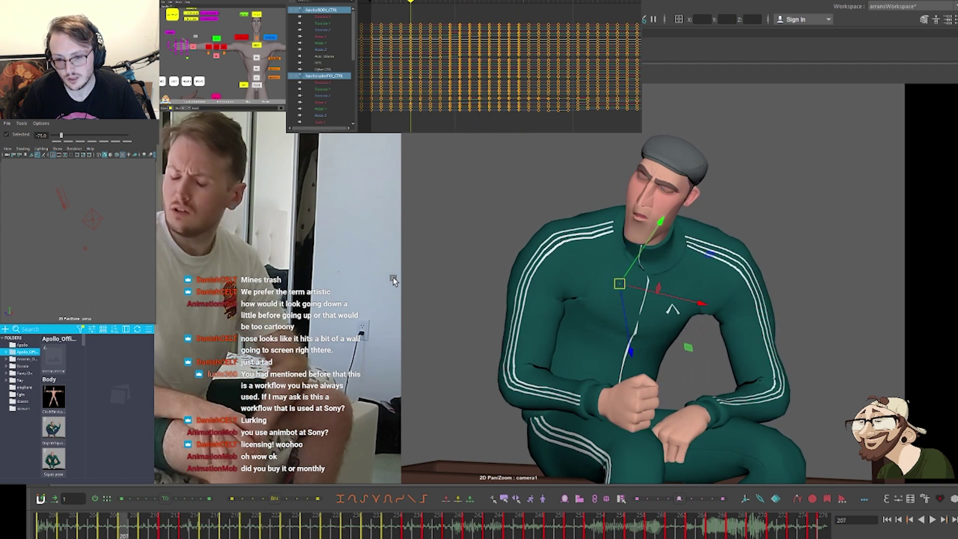
Step through frames 207 to 223 and back to 213 to review how the arms and hands follow the body
{"action": "key", "text": "period"}
{"action": "key", "text": "period"}
{"action": "key", "text": "period"}
{"action": "key", "text": "period"}
{"action": "key", "text": "period"}
{"action": "key", "text": "period"}
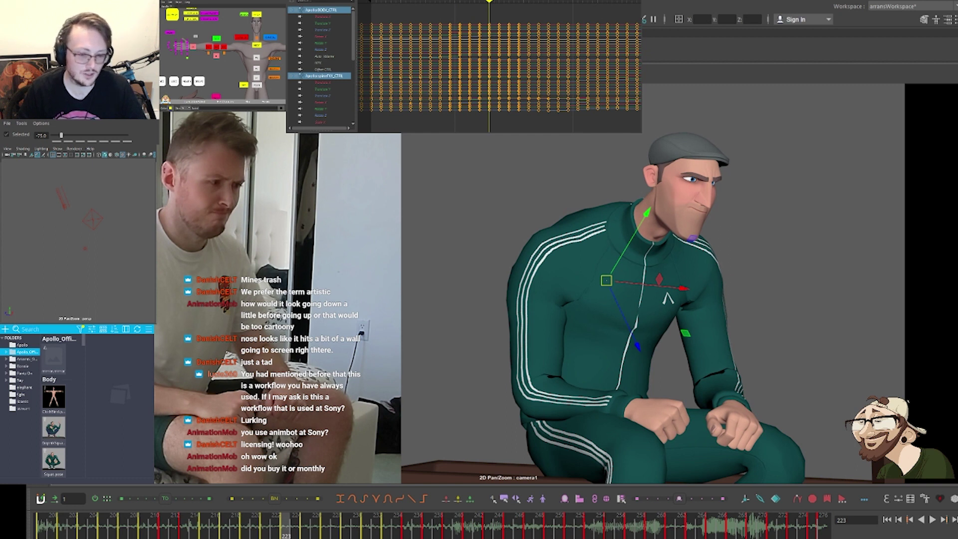
{"action": "key", "text": "comma"}
{"action": "key", "text": "comma"}
{"action": "key", "text": "comma"}
{"action": "key", "text": "comma"}
{"action": "key", "text": "comma"}
{"action": "key", "text": "comma"}
{"action": "key", "text": "comma"}
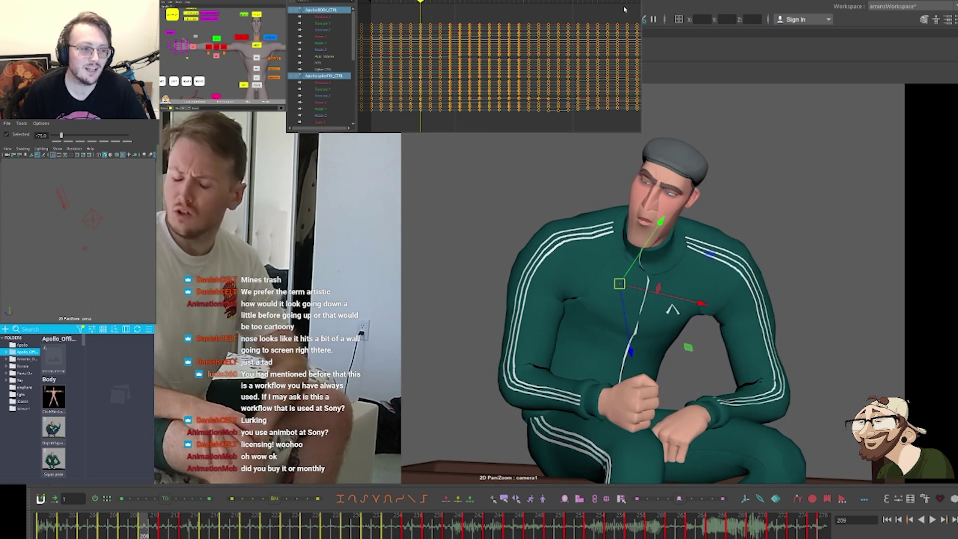
{"action": "key", "text": "period"}
{"action": "key", "text": "period"}
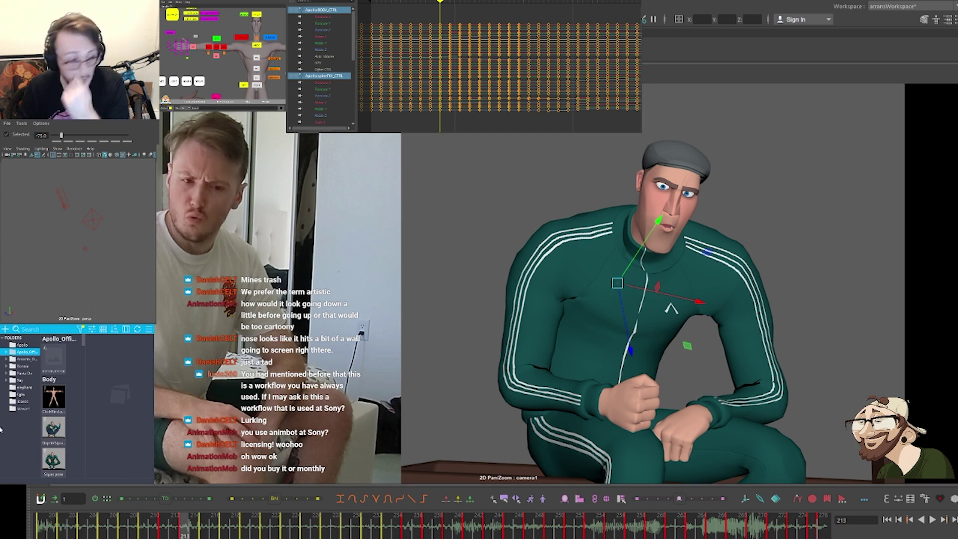
Select the character's right-hand IK control and step between frames 207 and 215 to examine when the hand starts moving
{"action": "left_click", "coordinate": [202, 46]}
{"action": "left_click", "coordinate": [193, 47]}
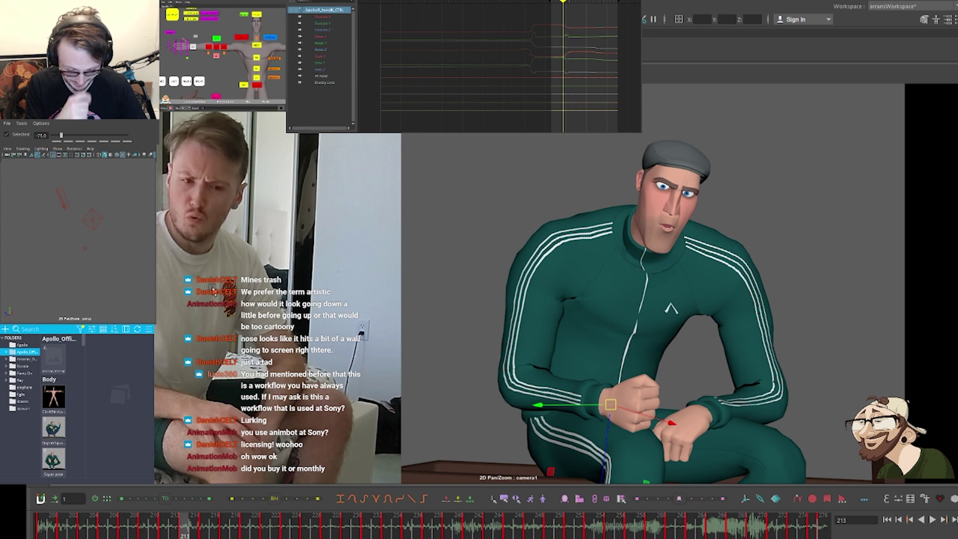
{"action": "key", "text": "alt+comma"}
{"action": "key", "text": "alt+comma"}
{"action": "key", "text": "alt+comma"}
{"action": "key", "text": "alt+comma"}
{"action": "key", "text": "alt+comma"}
{"action": "key", "text": "alt+comma"}
{"action": "key", "text": "alt+comma"}
{"action": "key", "text": "alt+comma"}
{"action": "key", "text": "alt+comma"}
{"action": "key", "text": "alt+comma"}
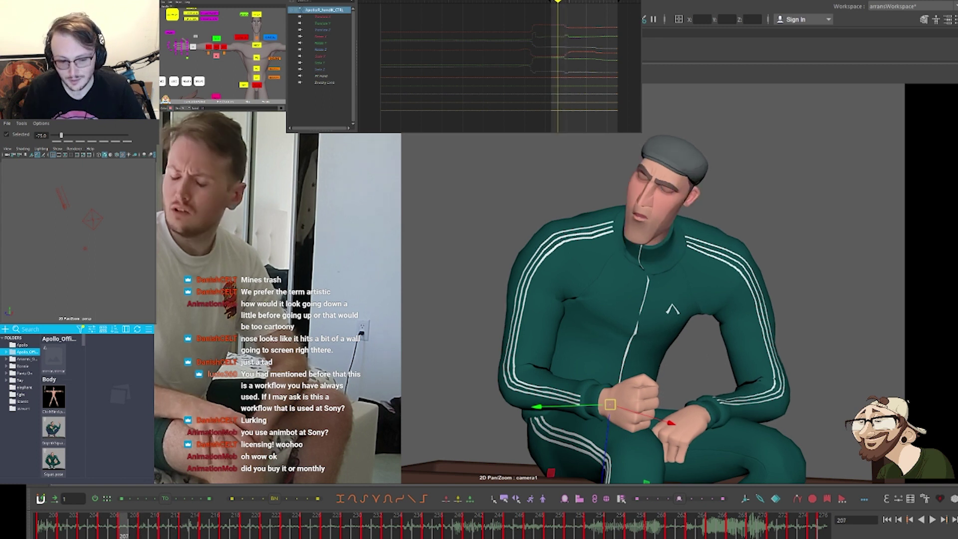
{"action": "key", "text": "alt+period"}
{"action": "key", "text": "alt+period"}
{"action": "key", "text": "alt+period"}
{"action": "key", "text": "alt+period"}
{"action": "key", "text": "alt+period"}
{"action": "key", "text": "alt+period"}
{"action": "key", "text": "alt+period"}
{"action": "key", "text": "alt+period"}
{"action": "key", "text": "alt+period"}
{"action": "key", "text": "alt+period"}
{"action": "key", "text": "alt+period"}
{"action": "key", "text": "alt+period"}
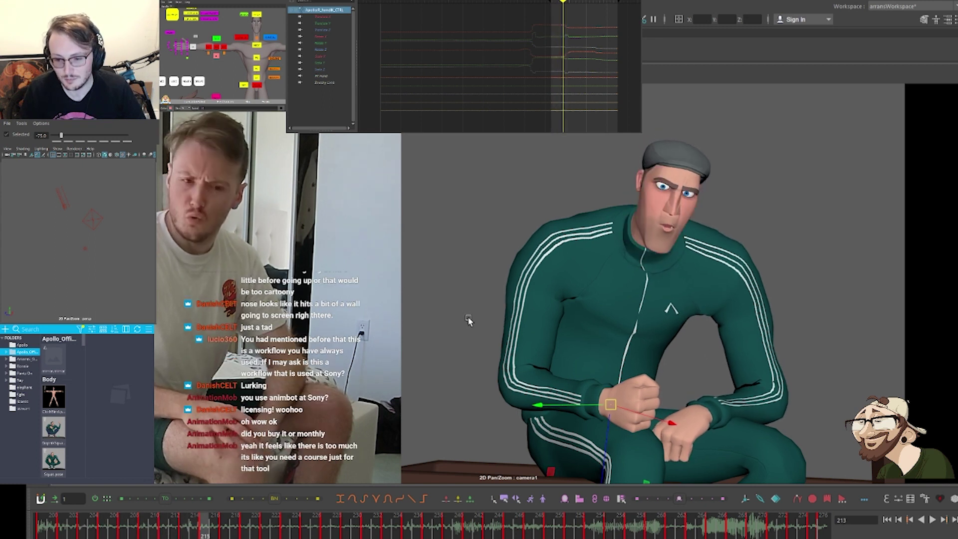
{"action": "key", "text": "alt+comma"}
{"action": "key", "text": "alt+comma"}
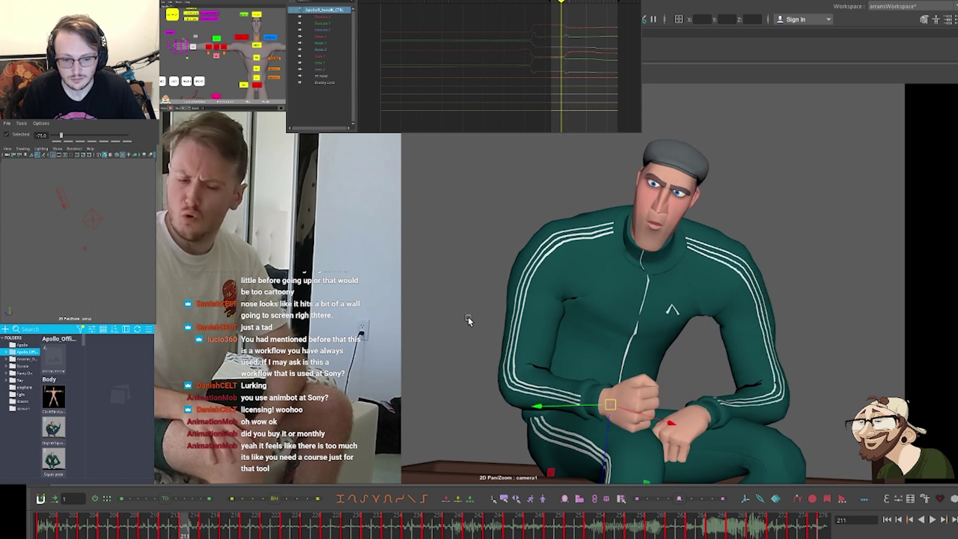
Lower the right hand slightly at frame 213 and check it against the neighbouring frames
{"action": "key", "text": "ctrl+z"}
{"action": "key", "text": "comma"}
{"action": "key", "text": "period"}
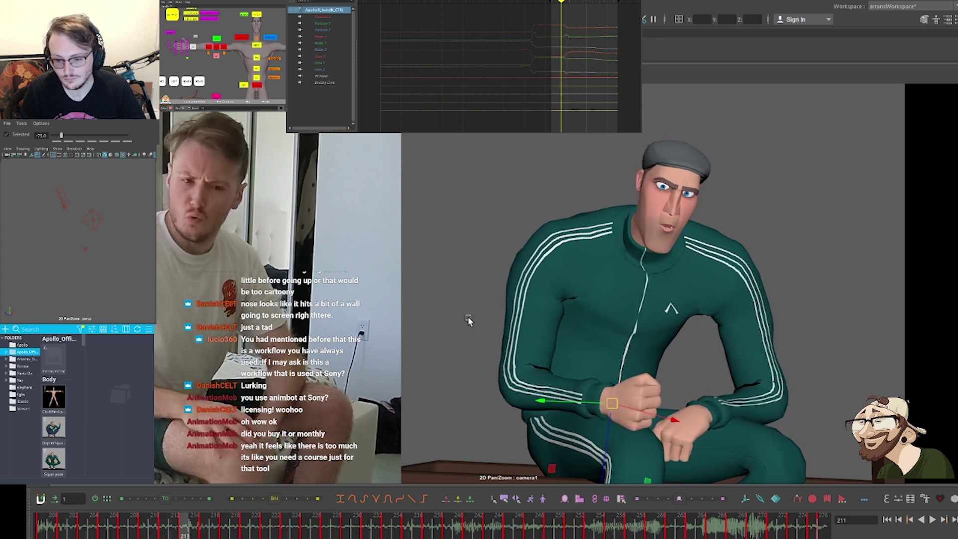
{"action": "left_click_drag", "start_coordinate": [612, 417], "coordinate": [611, 422]}
{"action": "key", "text": "comma"}
{"action": "key", "text": "period"}
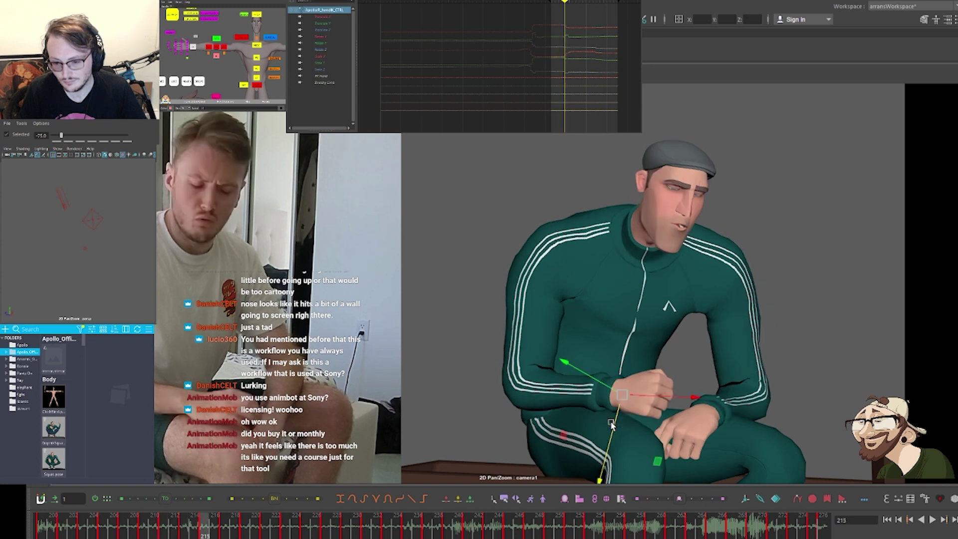
{"action": "key", "text": "period"}
{"action": "key", "text": "comma"}
{"action": "key", "text": "period"}
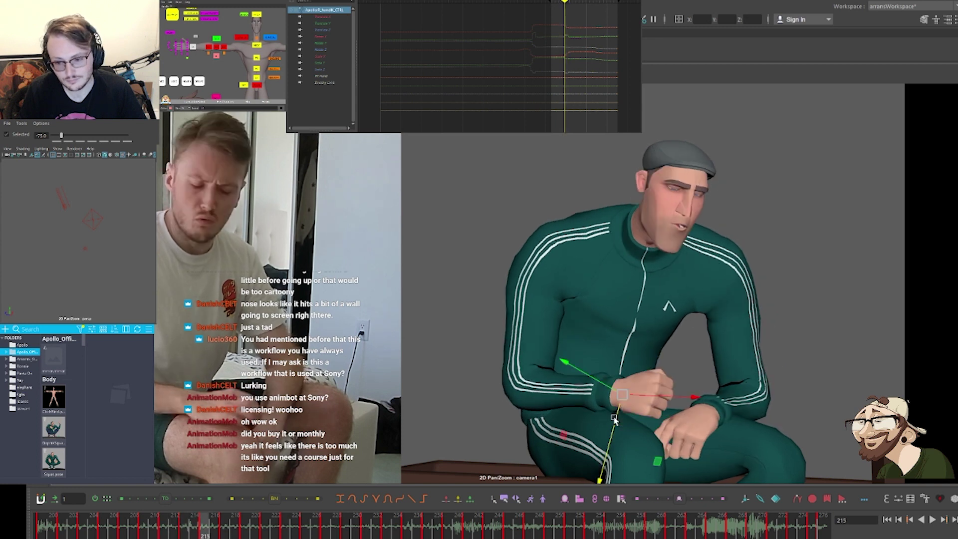
Tween the right hand's pose at frame 215 with a bias of -30 and check its path through the following frames
{"action": "key", "text": "alt+2"}
{"action": "key", "text": "comma"}
{"action": "key", "text": "period"}
{"action": "key", "text": "period"}
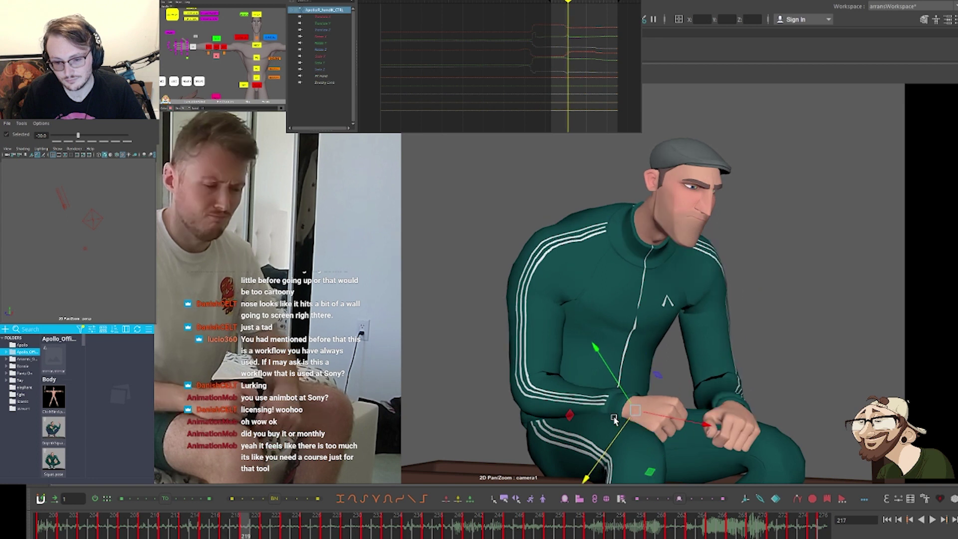
{"action": "key", "text": "period"}
{"action": "key", "text": "period"}
{"action": "key", "text": "comma"}
{"action": "key", "text": "comma"}
{"action": "key", "text": "comma"}
{"action": "key", "text": "comma"}
{"action": "key", "text": "period"}
{"action": "key", "text": "period"}
{"action": "key", "text": "period"}
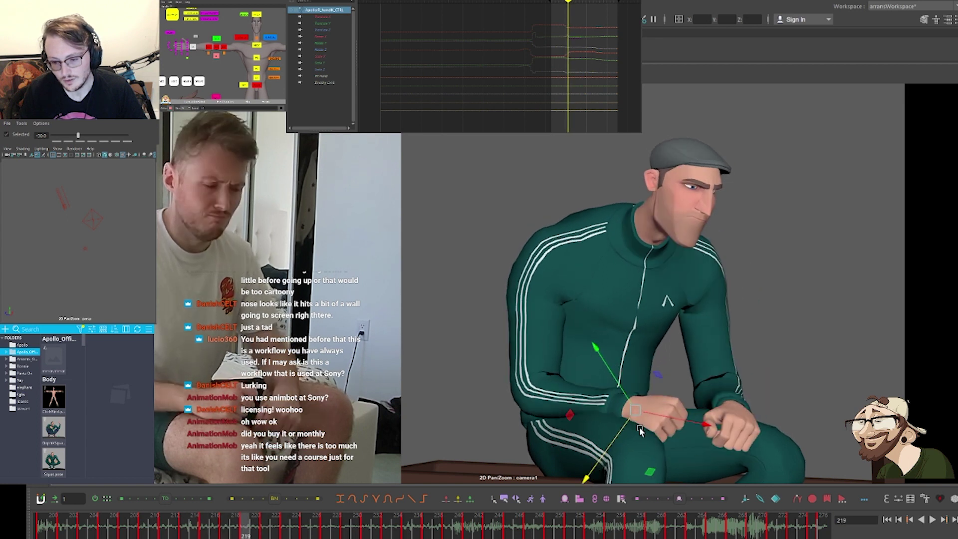
Tween the right hand's pose with a bias of 30 as it settles between frames 219 and 223
{"action": "key", "text": "period"}
{"action": "key", "text": "period"}
{"action": "key", "text": "period"}
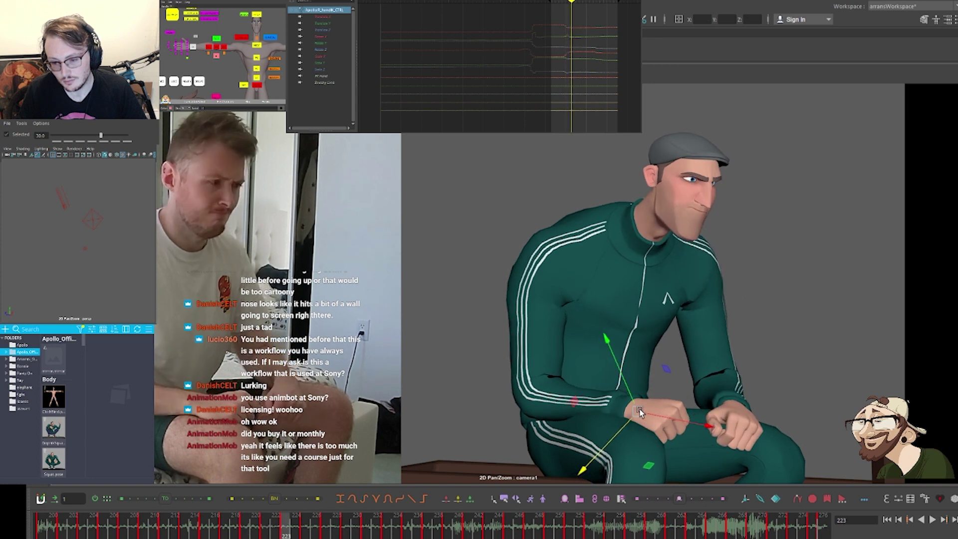
Switch the right-hand control to rotation and examine the wrist's motion between frames 217 and 225
{"action": "key", "text": "comma"}
{"action": "key", "text": "comma"}
{"action": "key", "text": "e"}
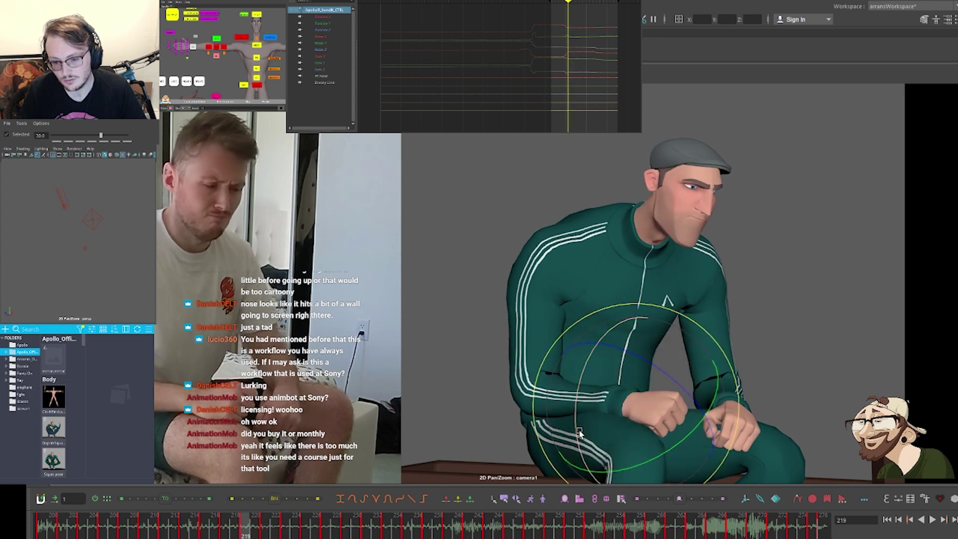
{"action": "key", "text": "comma"}
{"action": "key", "text": "comma"}
{"action": "key", "text": "period"}
{"action": "key", "text": "period"}
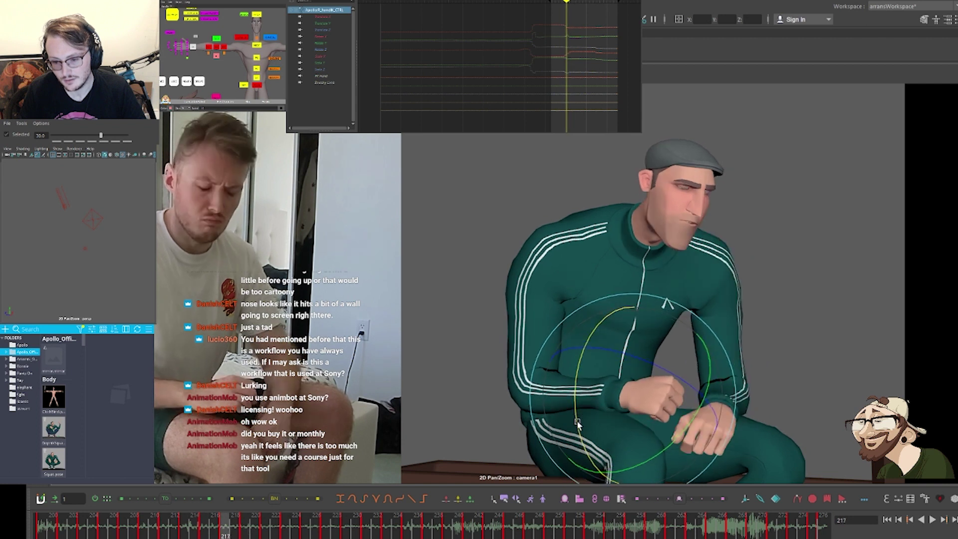
{"action": "key", "text": "period"}
{"action": "key", "text": "period"}
{"action": "key", "text": "period"}
{"action": "key", "text": "period"}
{"action": "key", "text": "comma"}
{"action": "key", "text": "comma"}
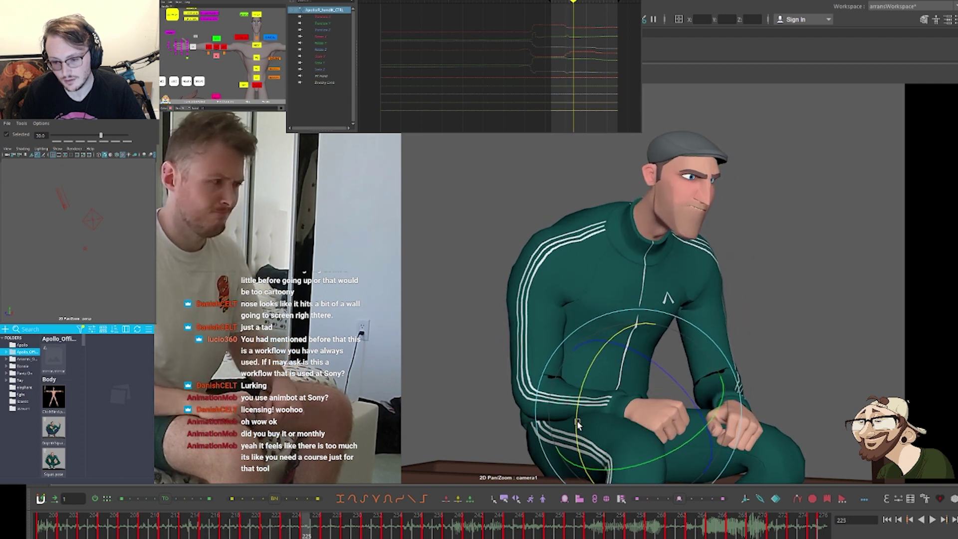
{"action": "key", "text": "period"}
{"action": "key", "text": "period"}
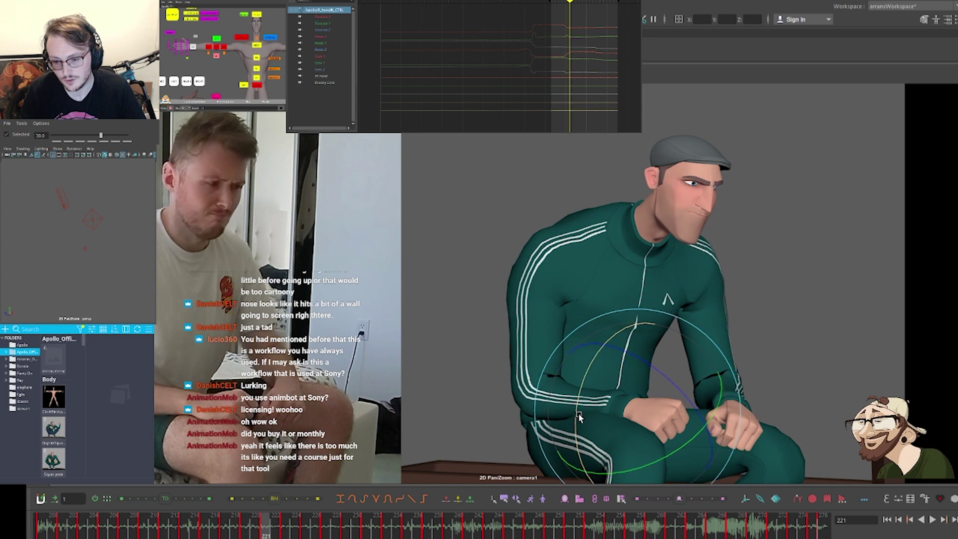
Rotate the right wrist slightly at frame 221 and compare it with the adjacent frames
{"action": "key", "text": "comma"}
{"action": "key", "text": "comma"}
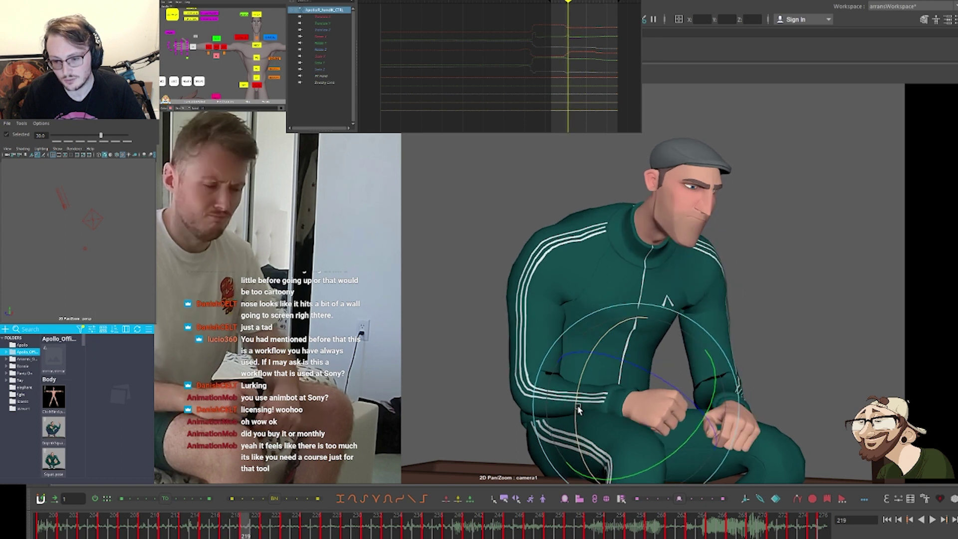
{"action": "key", "text": "period"}
{"action": "key", "text": "period"}
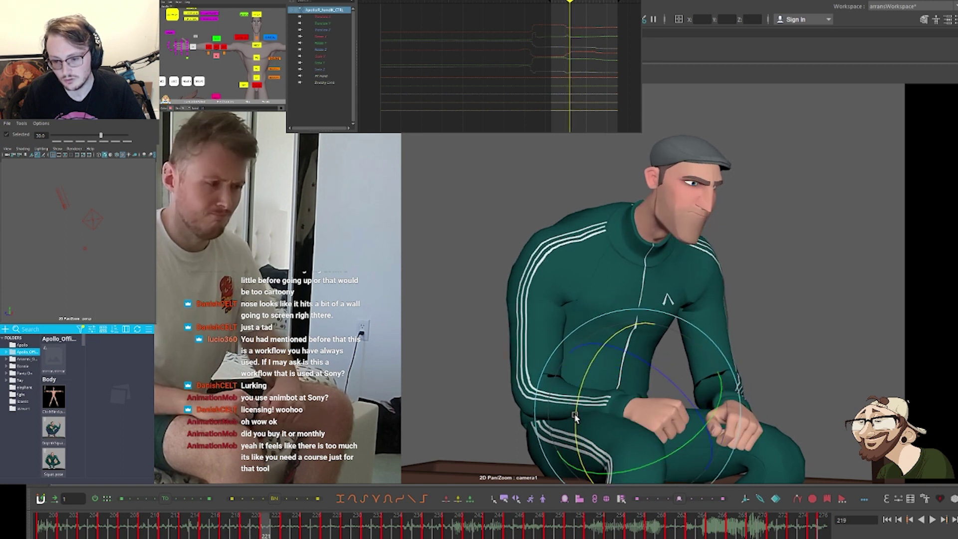
{"action": "left_click_drag", "start_coordinate": [577, 415], "coordinate": [577, 425]}
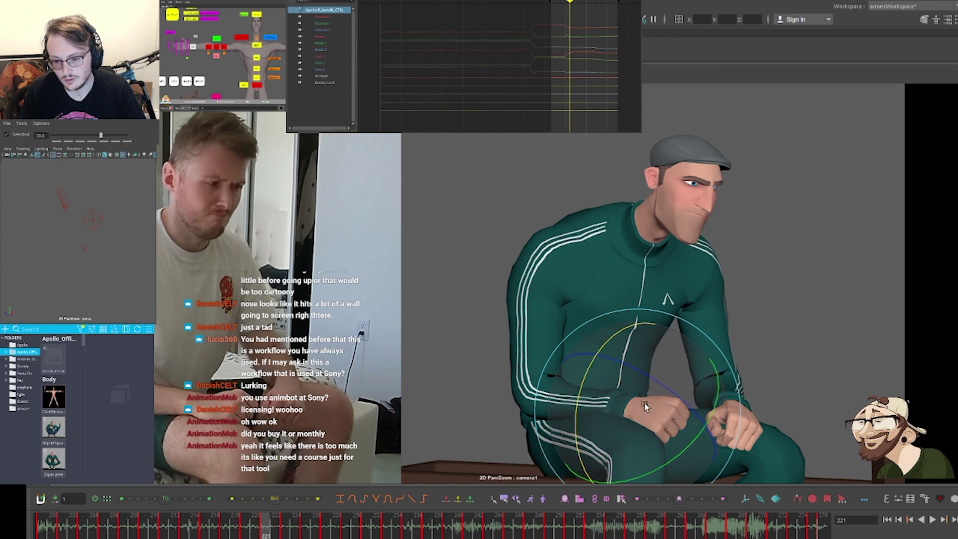
{"action": "key", "text": "comma"}
{"action": "key", "text": "period"}
{"action": "key", "text": "period"}
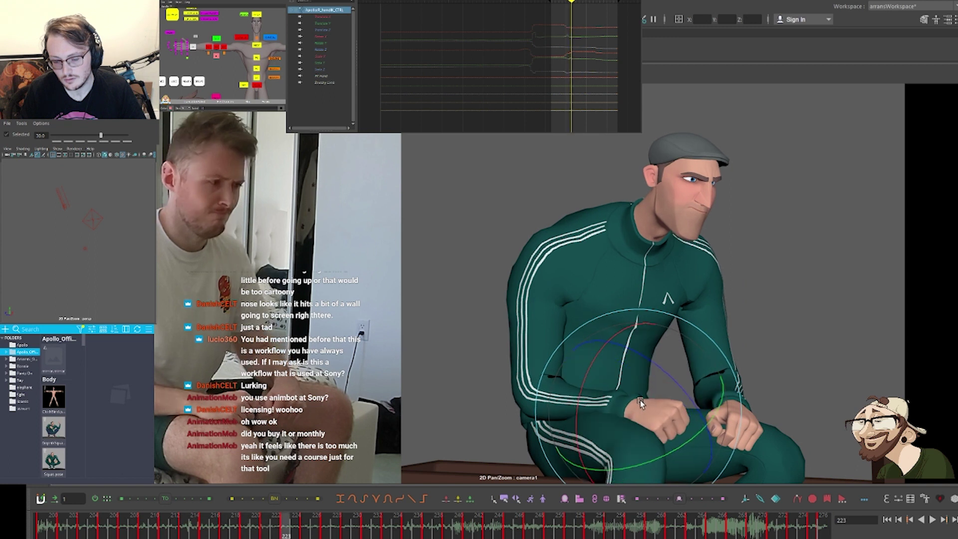
Tween the right hand's pose at frame 221 with a bias of 75 and check the settle up to frame 225
{"action": "key", "text": "comma"}
{"action": "key", "text": "alt+5"}
{"action": "key", "text": "alt+7"}
{"action": "key", "text": "comma"}
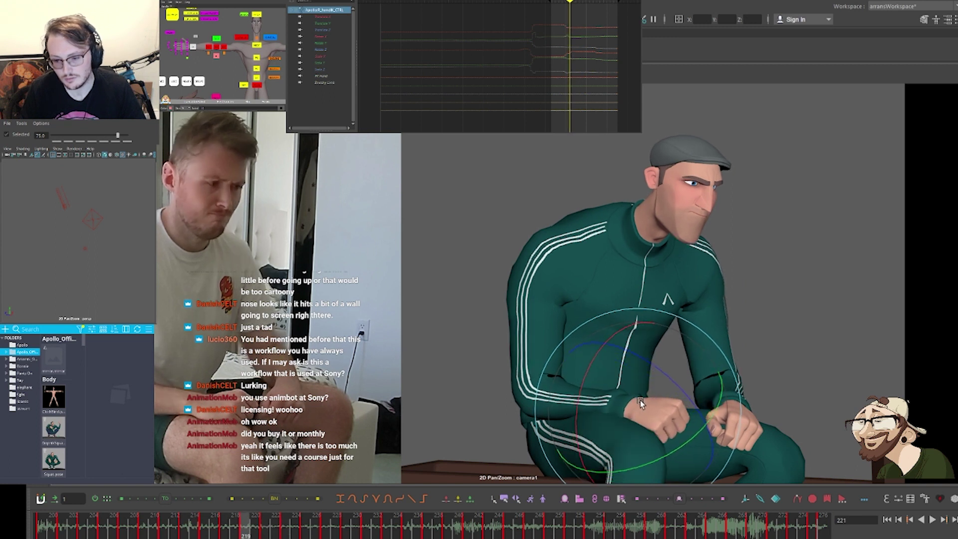
{"action": "key", "text": "period"}
{"action": "key", "text": "period"}
{"action": "key", "text": "period"}
{"action": "key", "text": "comma"}
{"action": "key", "text": "comma"}
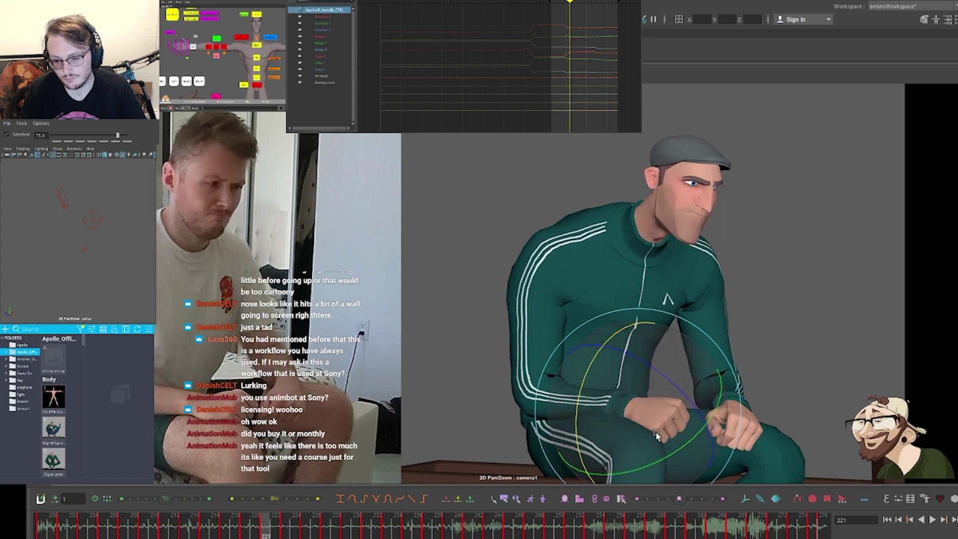
Nudge the right hand's position at frame 221 and smooth its settle with a tween bias of 30
{"action": "key", "text": "w"}
{"action": "left_click_drag", "start_coordinate": [630, 402], "coordinate": [632, 404]}
{"action": "key", "text": "period"}
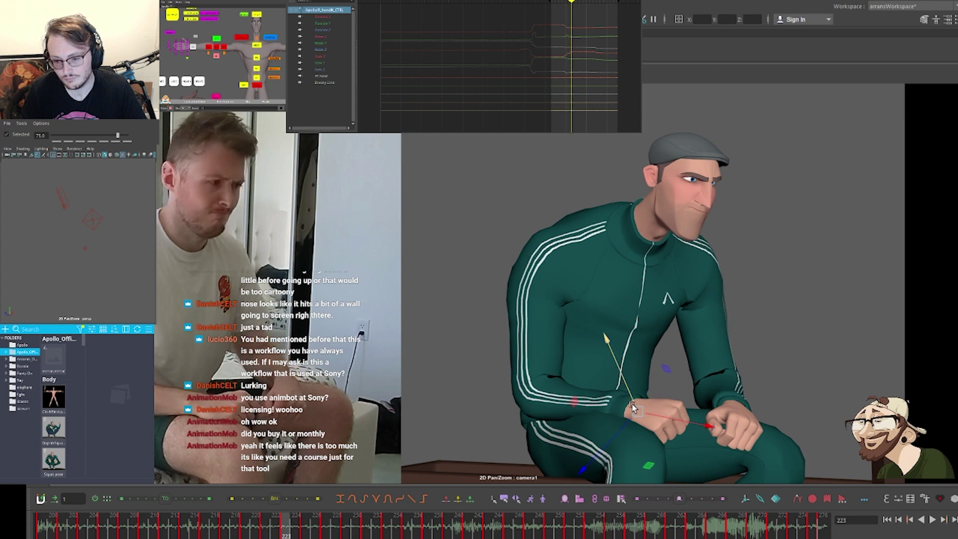
{"action": "key", "text": "period"}
{"action": "key", "text": "comma"}
{"action": "key", "text": "3"}
{"action": "key", "text": "period"}
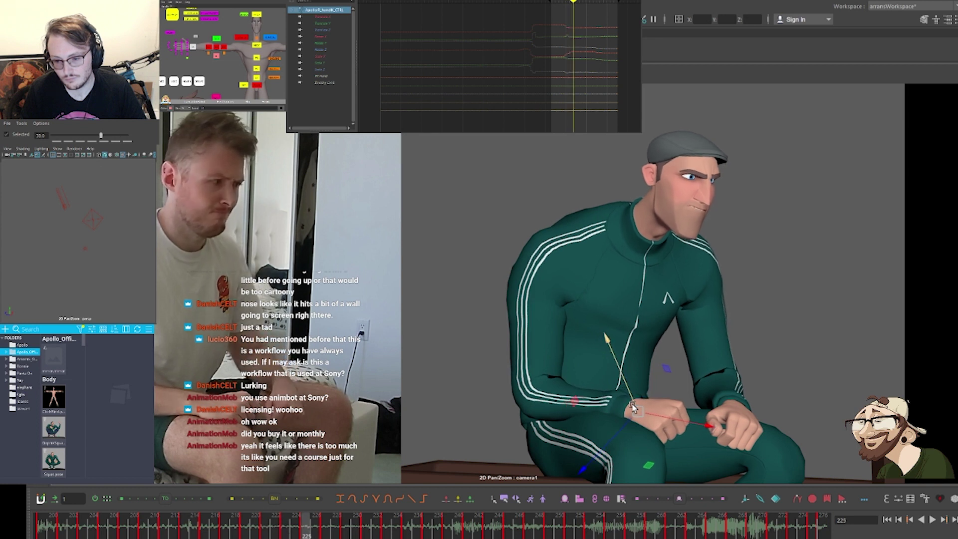
Step between frames 209 and 225 to review the right hand's path across the whole turn
{"action": "key", "text": "comma"}
{"action": "key", "text": "comma"}
{"action": "key", "text": "comma"}
{"action": "key", "text": "comma"}
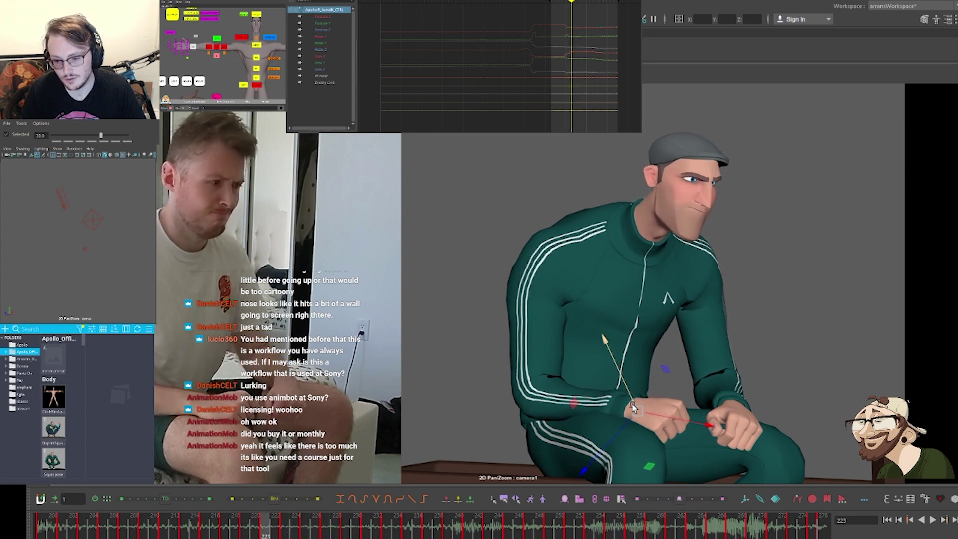
{"action": "key", "text": "period"}
{"action": "key", "text": "period"}
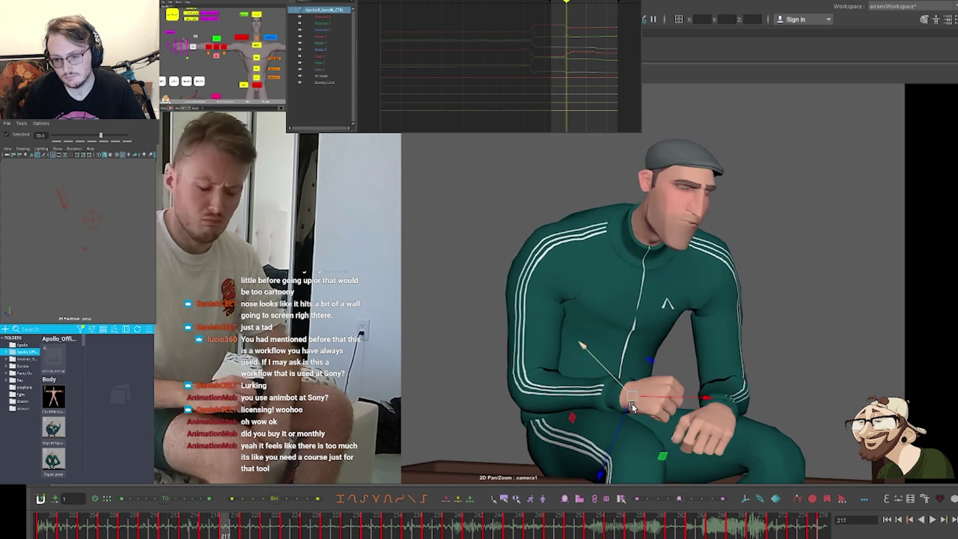
{"action": "key", "text": "comma"}
{"action": "key", "text": "comma"}
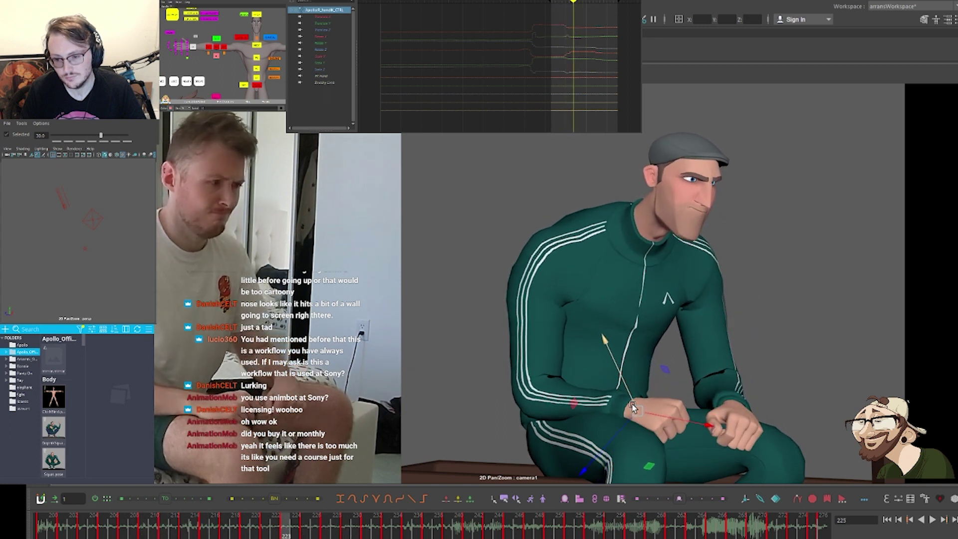
{"action": "key", "text": "comma"}
{"action": "key", "text": "comma"}
{"action": "key", "text": "comma"}
{"action": "key", "text": "comma"}
{"action": "key", "text": "comma"}
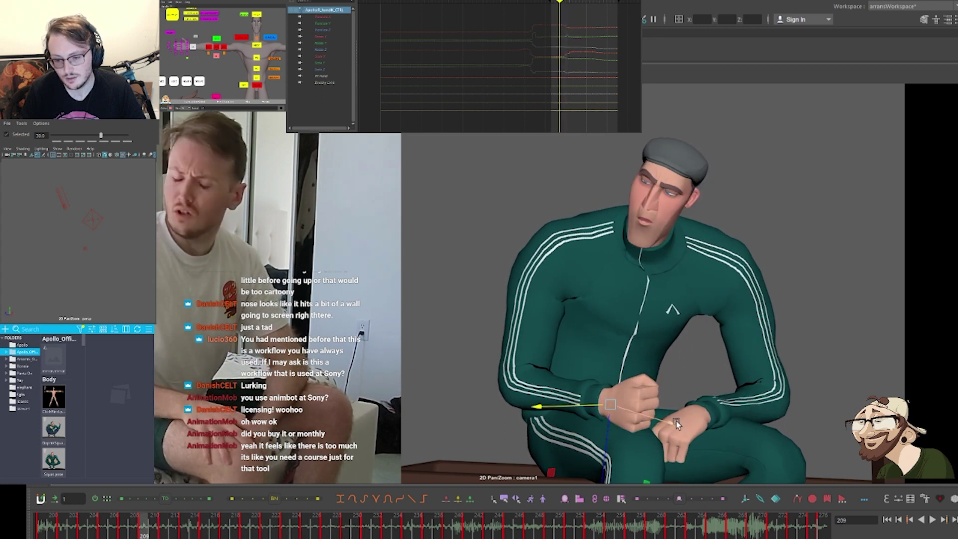
Step around frames 209 to 215 to examine how the right hand leaves its starting pose
{"action": "key", "text": "period"}
{"action": "key", "text": "period"}
{"action": "key", "text": "period"}
{"action": "key", "text": "comma"}
{"action": "key", "text": "comma"}
{"action": "key", "text": "comma"}
{"action": "key", "text": "period"}
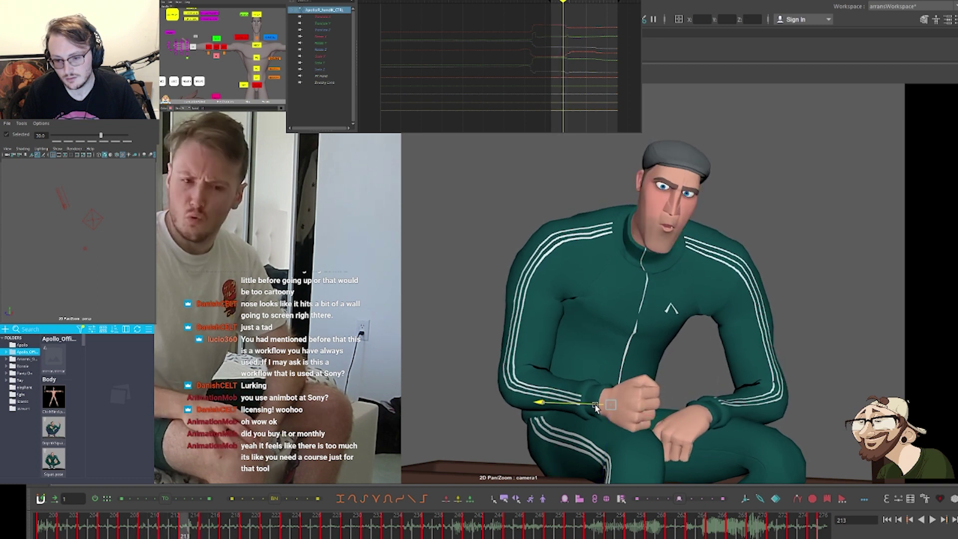
{"action": "key", "text": "period"}
{"action": "key", "text": "comma"}
{"action": "key", "text": "comma"}
{"action": "key", "text": "period"}
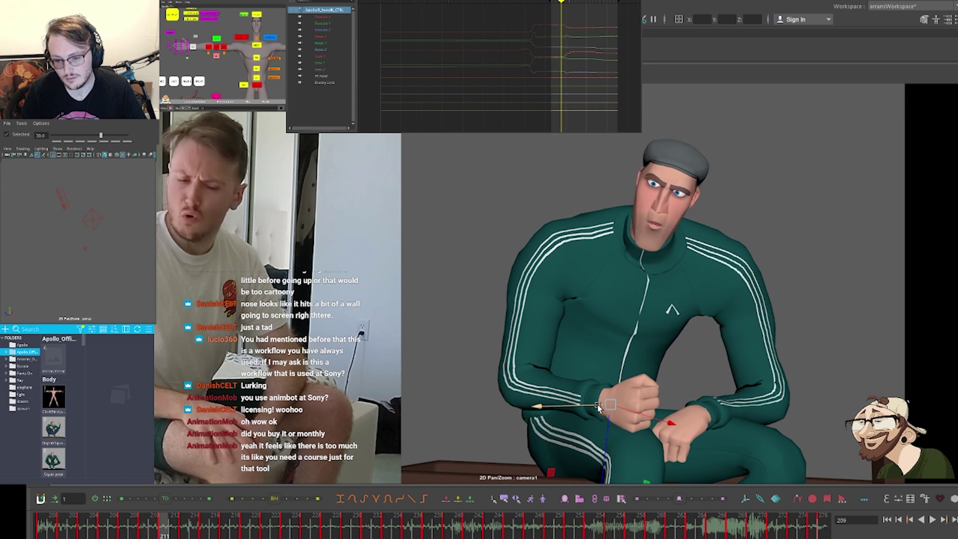
Tween the right hand's pose near the start of its move with a bias of -30 and check frame 215
{"action": "key", "text": "alt+1"}
{"action": "key", "text": "period"}
{"action": "key", "text": "period"}
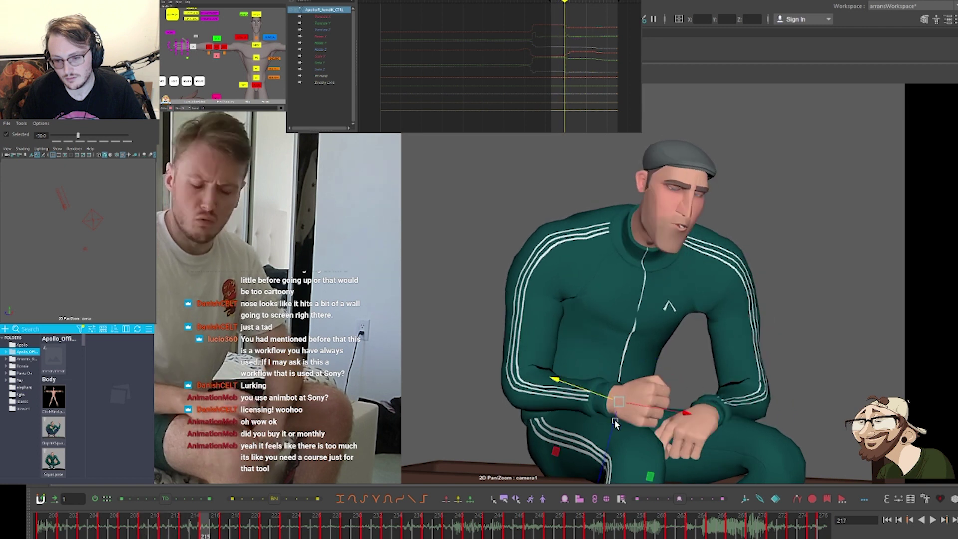
Nudge the right hand slightly upward at frame 215 and check it against the neighbouring frames
{"action": "left_click_drag", "start_coordinate": [622, 403], "coordinate": [623, 399]}
{"action": "key", "text": "comma"}
{"action": "key", "text": "period"}
{"action": "key", "text": "period"}
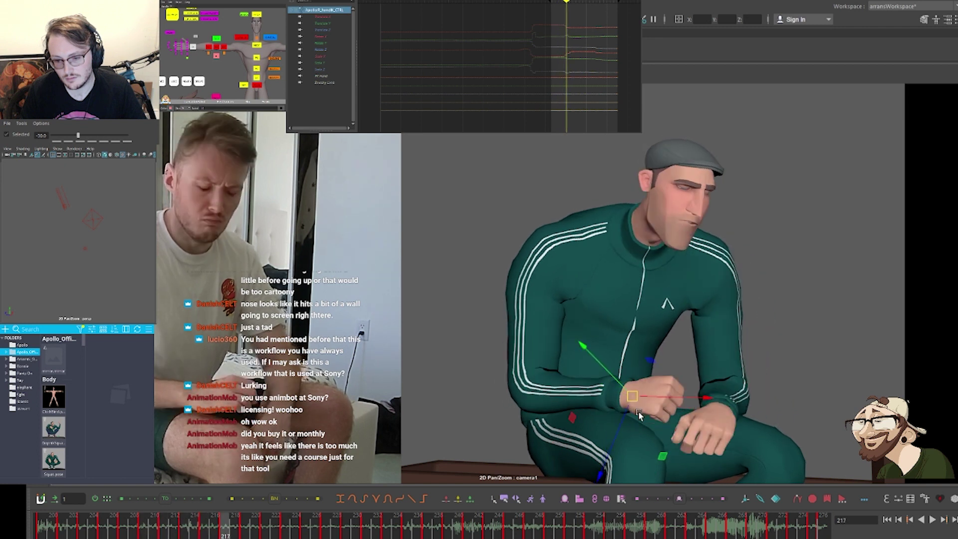
{"action": "key", "text": "period"}
{"action": "key", "text": "period"}
{"action": "key", "text": "comma"}
{"action": "key", "text": "comma"}
{"action": "key", "text": "comma"}
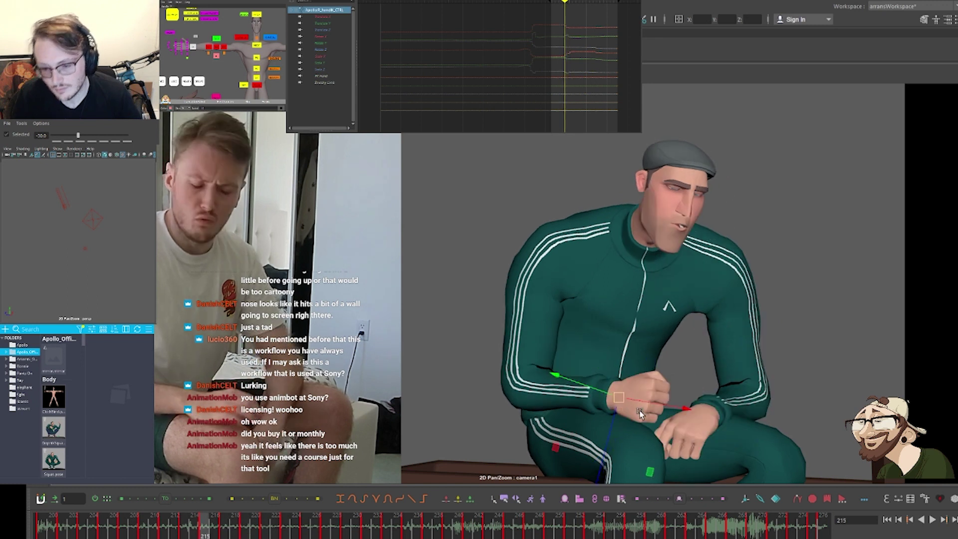
Raise the right hand slightly at frame 217 so its arc flows through the adjacent frames
{"action": "key", "text": "period"}
{"action": "key", "text": "period"}
{"action": "key", "text": "comma"}
{"action": "key", "text": "comma"}
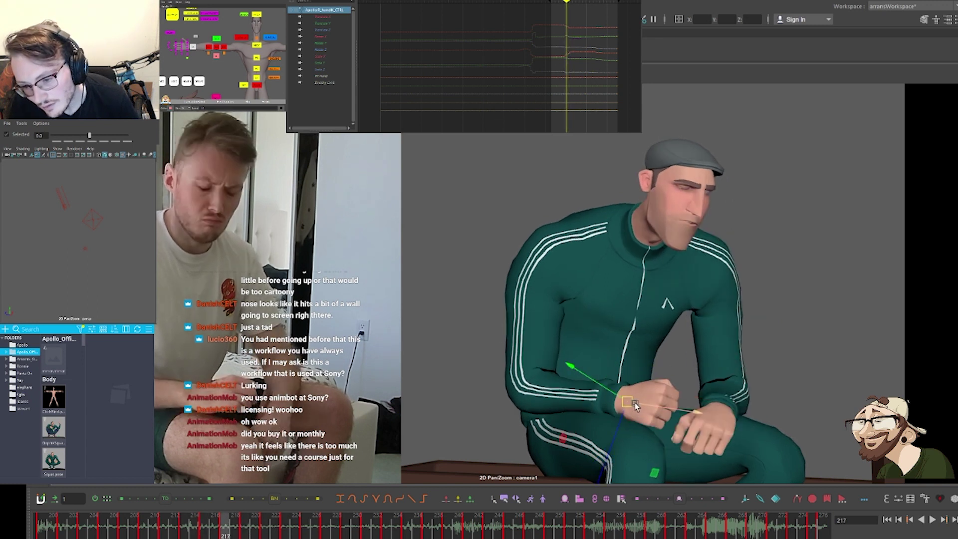
{"action": "left_click_drag", "start_coordinate": [632, 394], "coordinate": [633, 391]}
{"action": "key", "text": "comma"}
{"action": "key", "text": "comma"}
{"action": "key", "text": "period"}
{"action": "key", "text": "period"}
{"action": "key", "text": "period"}
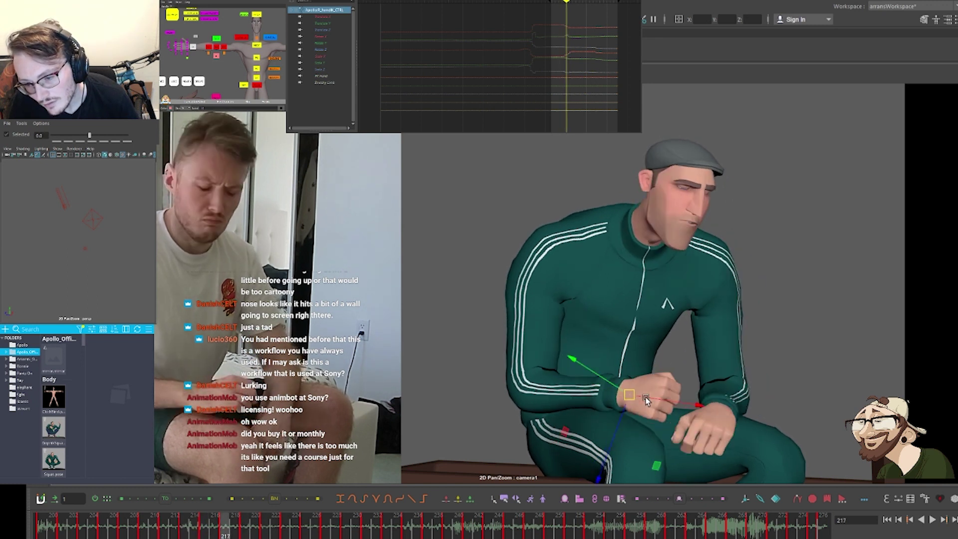
{"action": "key", "text": "period"}
{"action": "key", "text": "comma"}
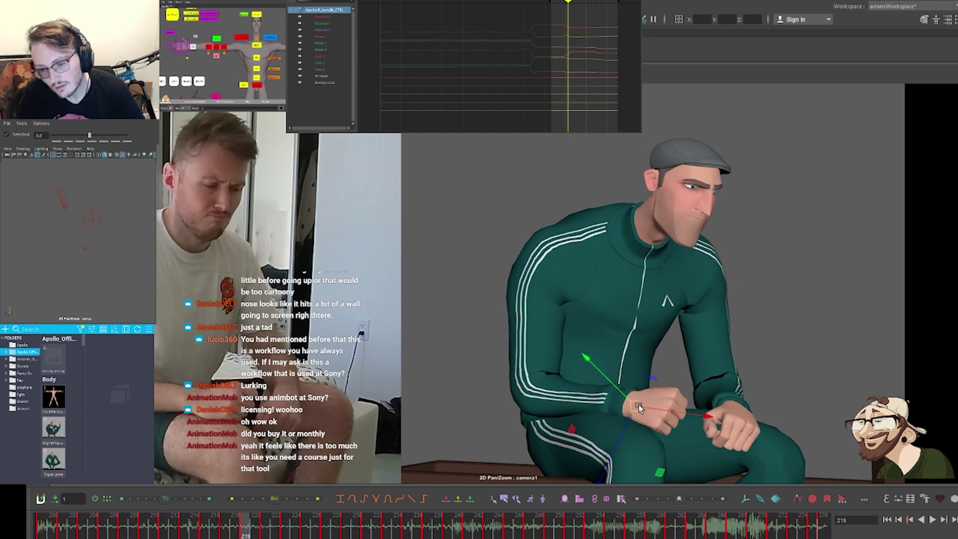
Step back and forth around frames 217 to 223 to examine the right hand's rotation and settle
{"action": "key", "text": "period"}
{"action": "key", "text": "e"}
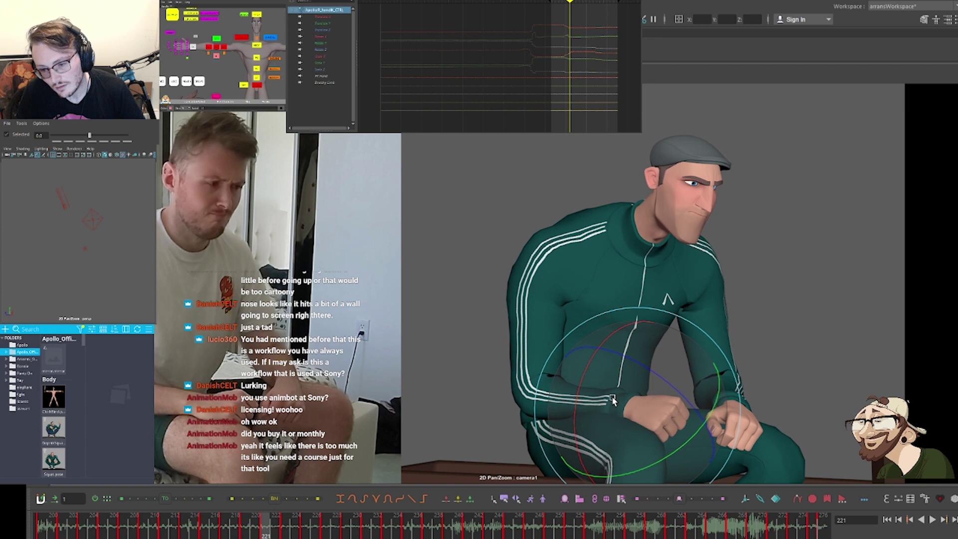
{"action": "key", "text": "comma"}
{"action": "key", "text": "period"}
{"action": "key", "text": "period"}
{"action": "key", "text": "period"}
{"action": "key", "text": "comma"}
{"action": "key", "text": "comma"}
{"action": "key", "text": "comma"}
{"action": "key", "text": "comma"}
{"action": "key", "text": "comma"}
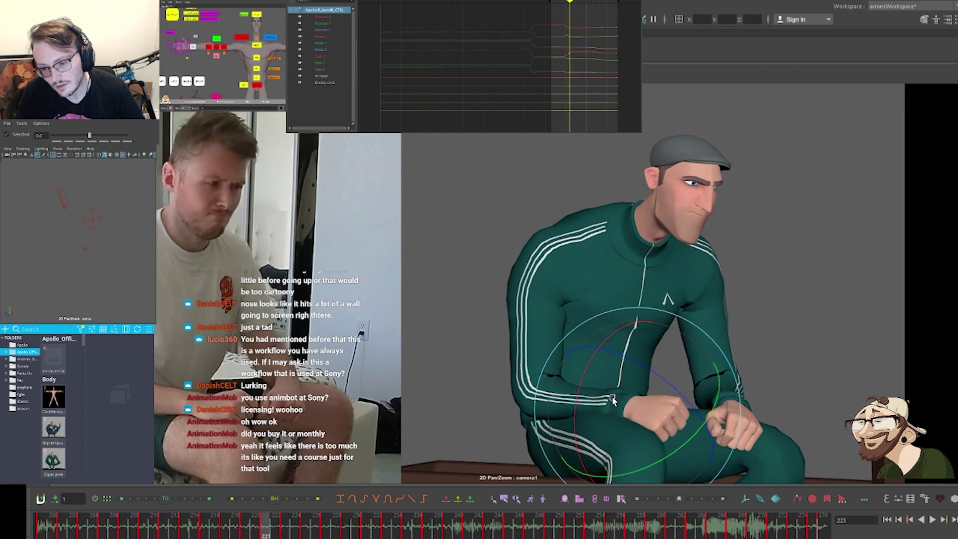
{"action": "key", "text": "period"}
{"action": "key", "text": "period"}
{"action": "key", "text": "period"}
{"action": "key", "text": "period"}
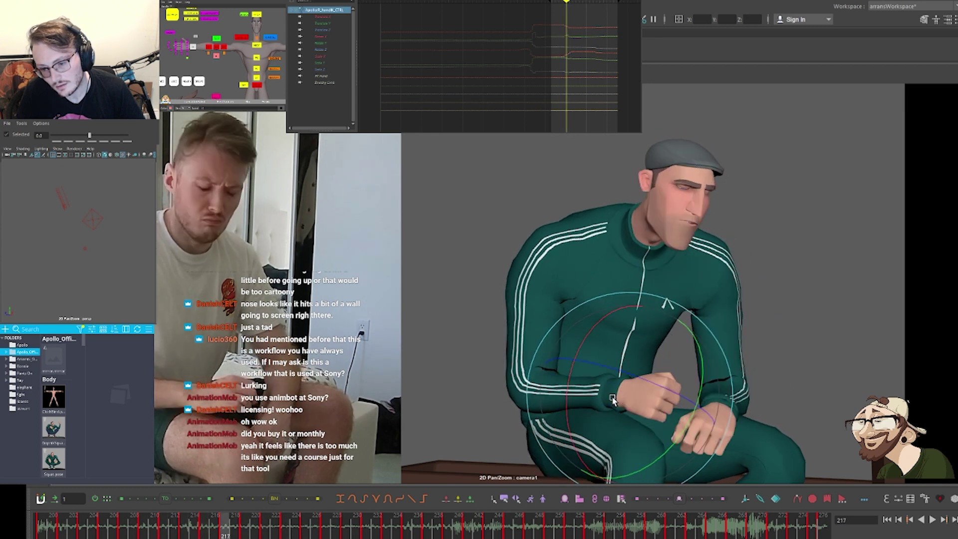
{"action": "key", "text": "period"}
{"action": "key", "text": "period"}
{"action": "key", "text": "period"}
{"action": "key", "text": "comma"}
{"action": "key", "text": "comma"}
{"action": "key", "text": "comma"}
{"action": "key", "text": "comma"}
{"action": "key", "text": "comma"}
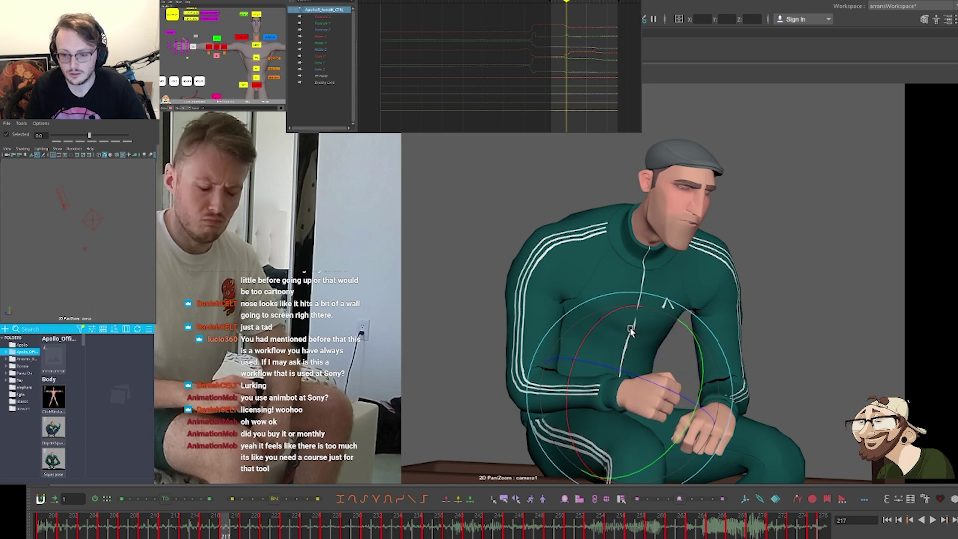
Step from frame 205 through 227 to compare the whole turn with the reference
{"action": "key", "text": "comma"}
{"action": "key", "text": "comma"}
{"action": "key", "text": "comma"}
{"action": "key", "text": "comma"}
{"action": "key", "text": "comma"}
{"action": "key", "text": "comma"}
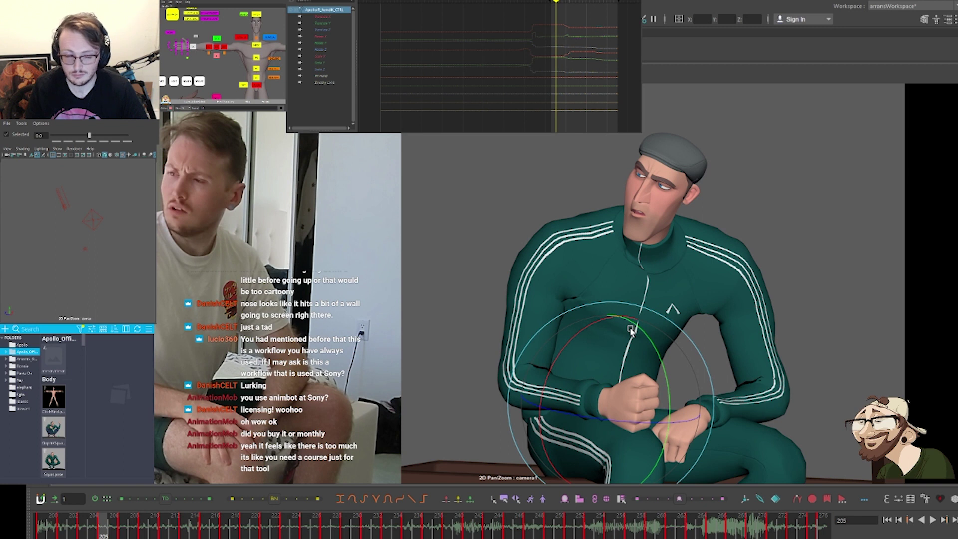
{"action": "key", "text": "period"}
{"action": "key", "text": "period"}
{"action": "key", "text": "period"}
{"action": "key", "text": "period"}
{"action": "key", "text": "period"}
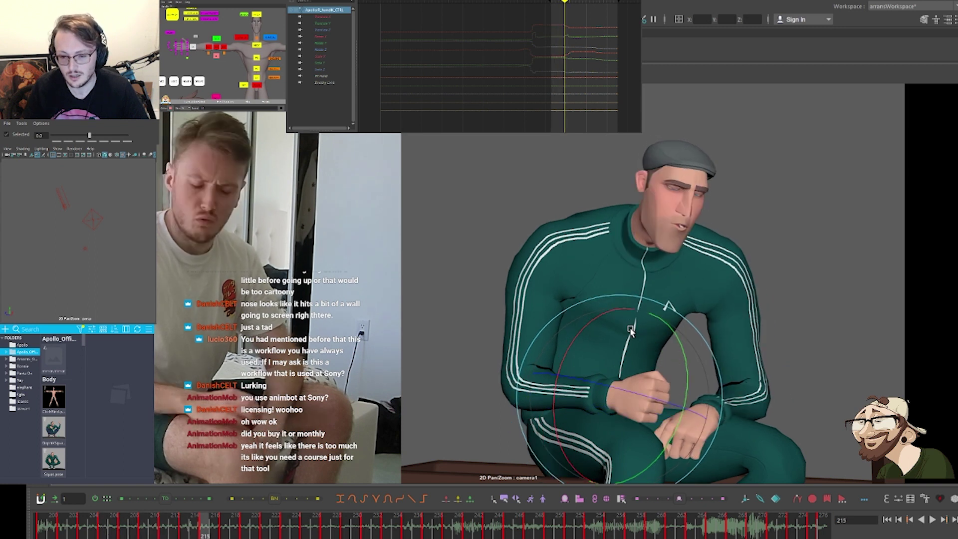
{"action": "key", "text": "period"}
{"action": "key", "text": "period"}
{"action": "key", "text": "period"}
{"action": "key", "text": "period"}
{"action": "key", "text": "period"}
{"action": "key", "text": "period"}
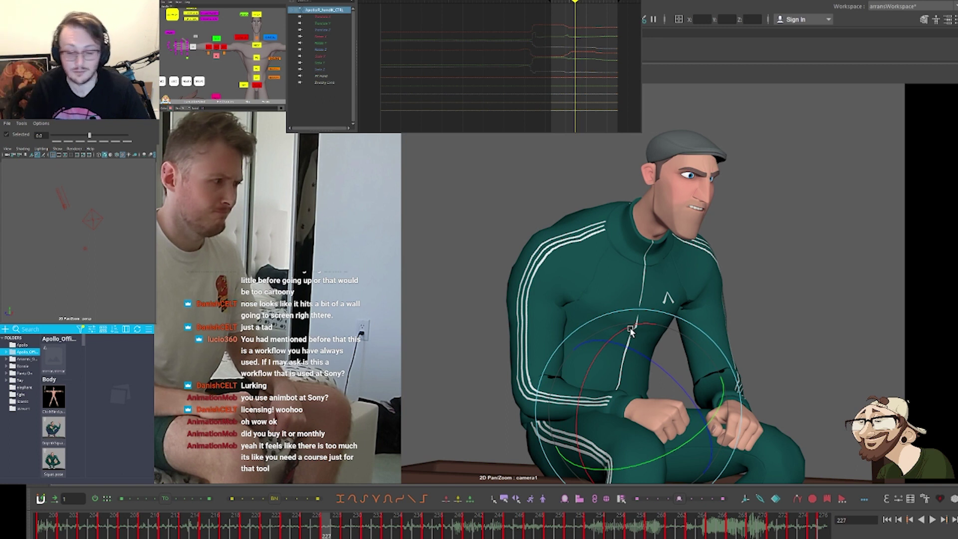
Step repeatedly between frames 211 and 227 to examine how the shoulders and arms follow the head turn
{"action": "key", "text": "comma"}
{"action": "key", "text": "comma"}
{"action": "key", "text": "comma"}
{"action": "key", "text": "comma"}
{"action": "key", "text": "comma"}
{"action": "key", "text": "comma"}
{"action": "key", "text": "comma"}
{"action": "key", "text": "comma"}
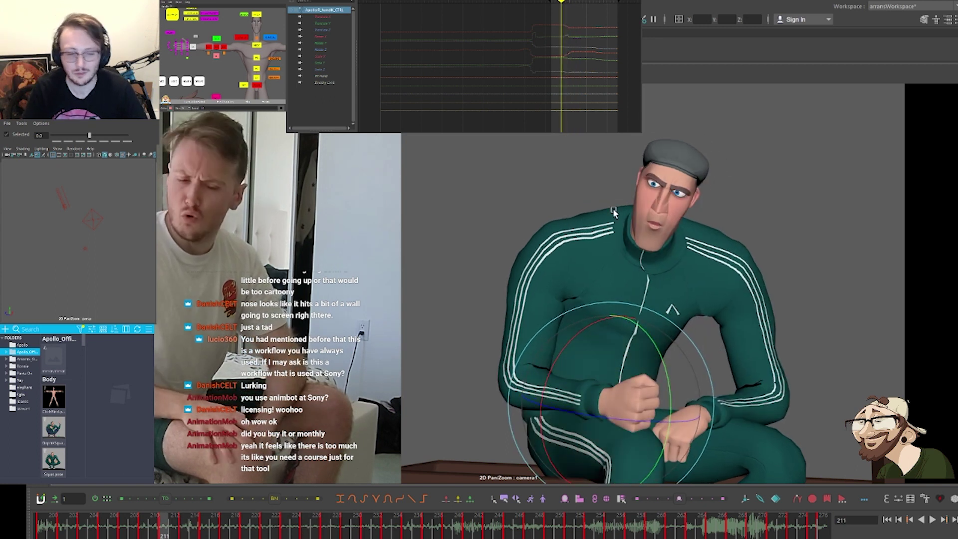
{"action": "key", "text": "period"}
{"action": "key", "text": "period"}
{"action": "key", "text": "period"}
{"action": "key", "text": "period"}
{"action": "key", "text": "period"}
{"action": "key", "text": "period"}
{"action": "key", "text": "period"}
{"action": "key", "text": "period"}
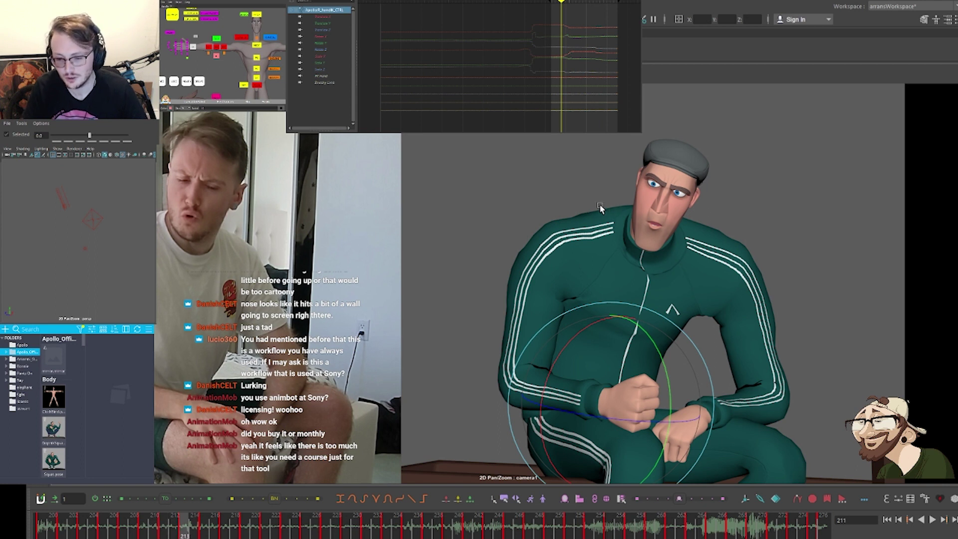
{"action": "key", "text": "comma"}
{"action": "key", "text": "comma"}
{"action": "key", "text": "comma"}
{"action": "key", "text": "comma"}
{"action": "key", "text": "comma"}
{"action": "key", "text": "comma"}
{"action": "key", "text": "comma"}
{"action": "key", "text": "comma"}
{"action": "key", "text": "comma"}
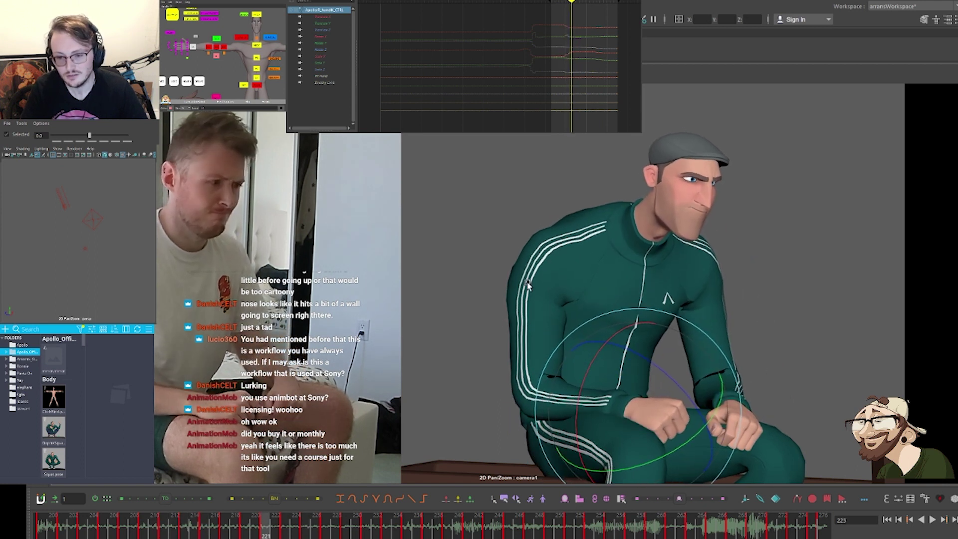
{"action": "key", "text": "period"}
{"action": "key", "text": "period"}
{"action": "key", "text": "period"}
{"action": "key", "text": "period"}
{"action": "key", "text": "period"}
{"action": "key", "text": "period"}
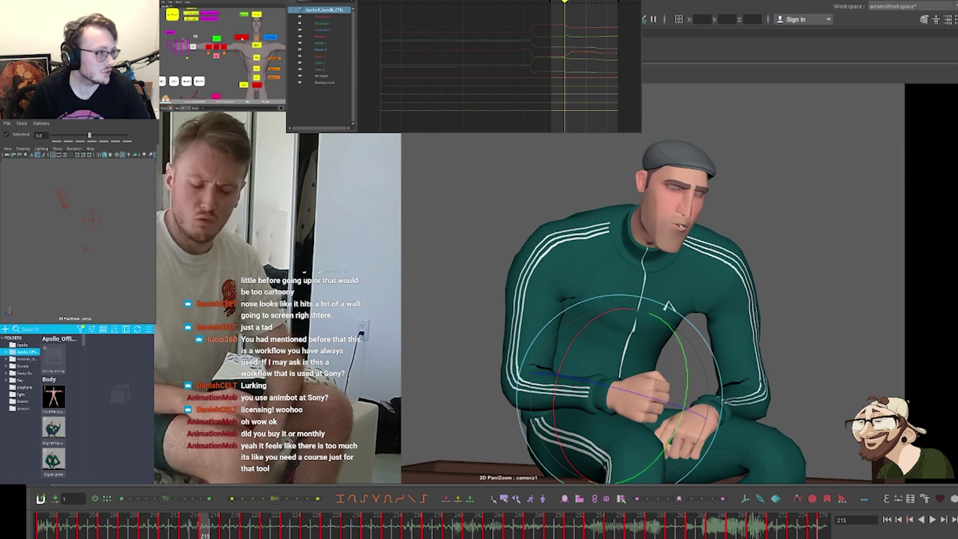
Tween the right shoulder control's pose at frame 213 with a bias of -75
{"action": "left_click", "coordinate": [241, 37]}
{"action": "key", "text": "comma"}
{"action": "key", "text": "comma"}
{"action": "key", "text": "comma"}
{"action": "key", "text": "comma"}
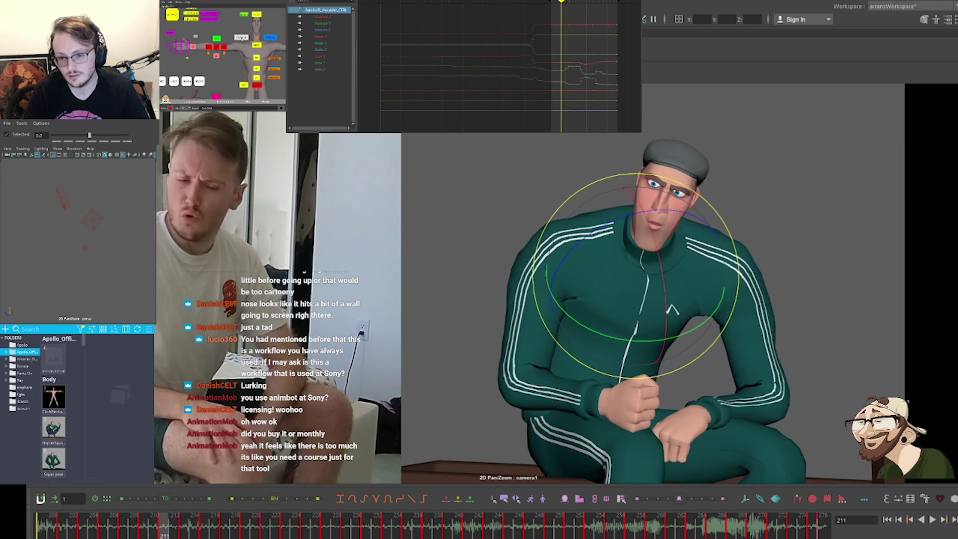
{"action": "key", "text": "period"}
{"action": "key", "text": "period"}
{"action": "left_click", "coordinate": [57, 142]}
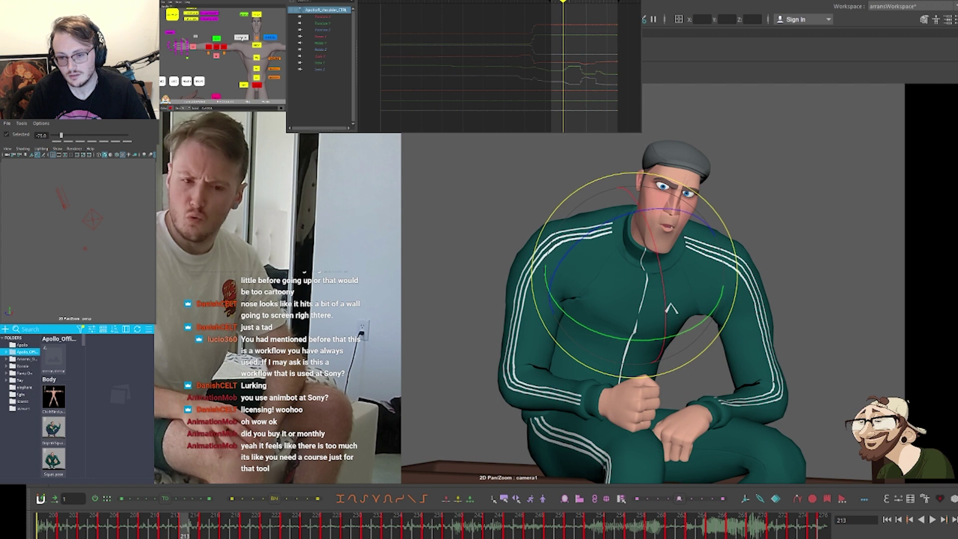
Isolate the right shoulder's Rotate Y curve and frame its keys in the graph
{"action": "left_click", "coordinate": [320, 36]}
{"action": "left_click_drag", "start_coordinate": [545, 113], "coordinate": [565, 103]}
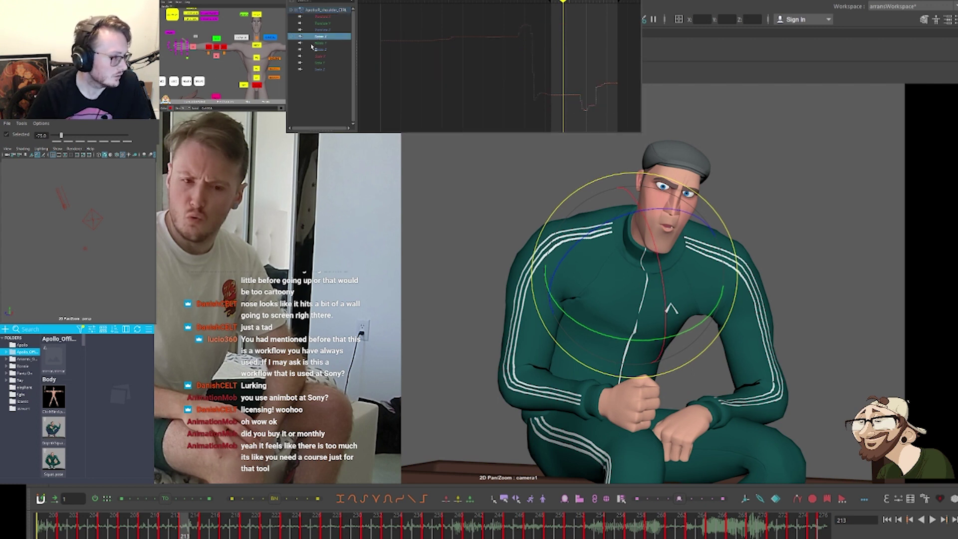
{"action": "left_click", "coordinate": [329, 42]}
{"action": "key", "text": "f"}
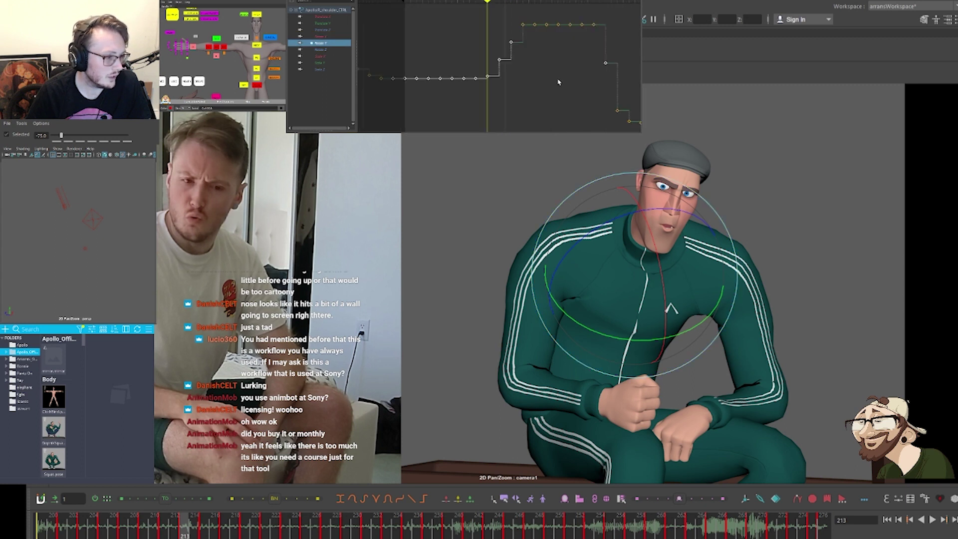
Step through frames 211 to 221 to compare the right shoulder's motion with its Rotate Y curve
{"action": "key", "text": "comma"}
{"action": "key", "text": "period"}
{"action": "key", "text": "period"}
{"action": "key", "text": "period"}
{"action": "key", "text": "period"}
{"action": "key", "text": "period"}
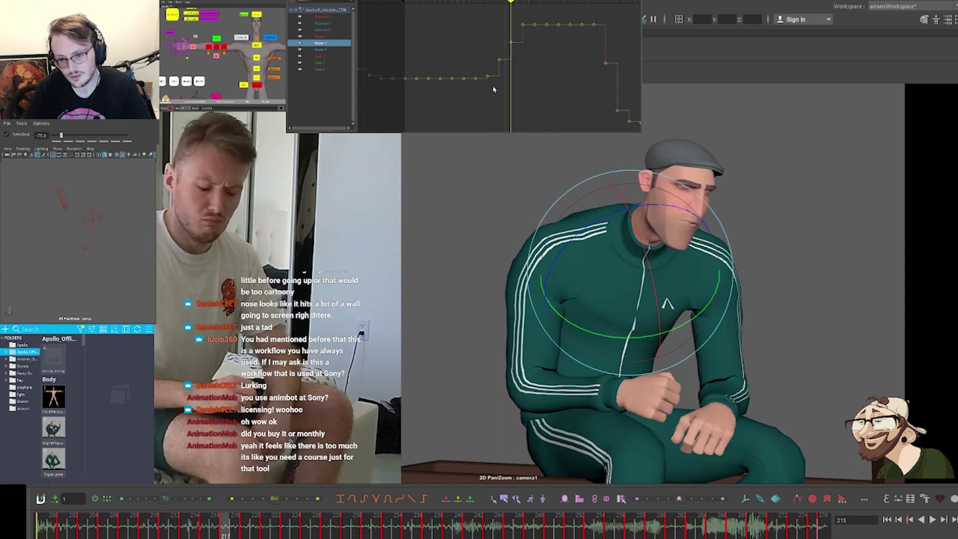
{"action": "key", "text": "comma"}
{"action": "key", "text": "comma"}
{"action": "key", "text": "period"}
{"action": "key", "text": "period"}
{"action": "key", "text": "period"}
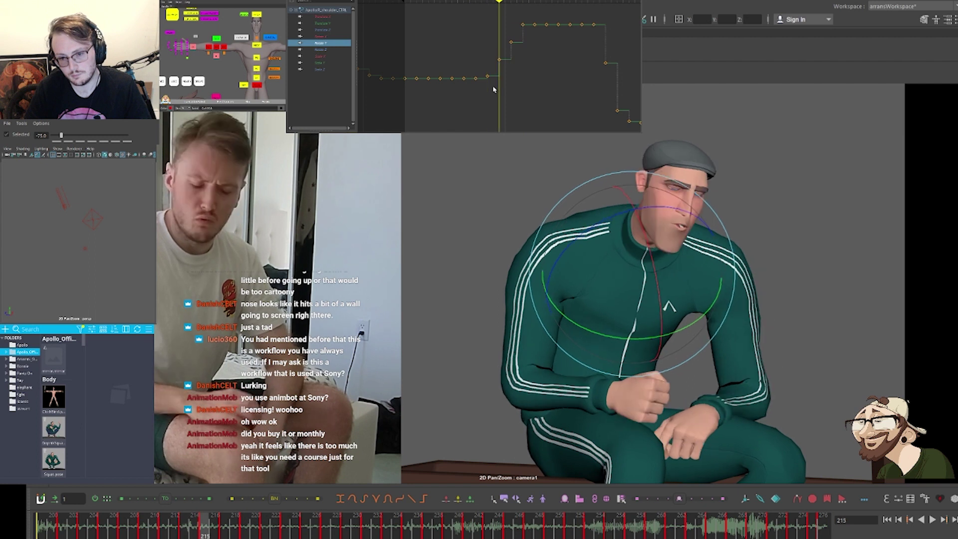
{"action": "key", "text": "comma"}
{"action": "key", "text": "comma"}
{"action": "key", "text": "comma"}
{"action": "key", "text": "comma"}
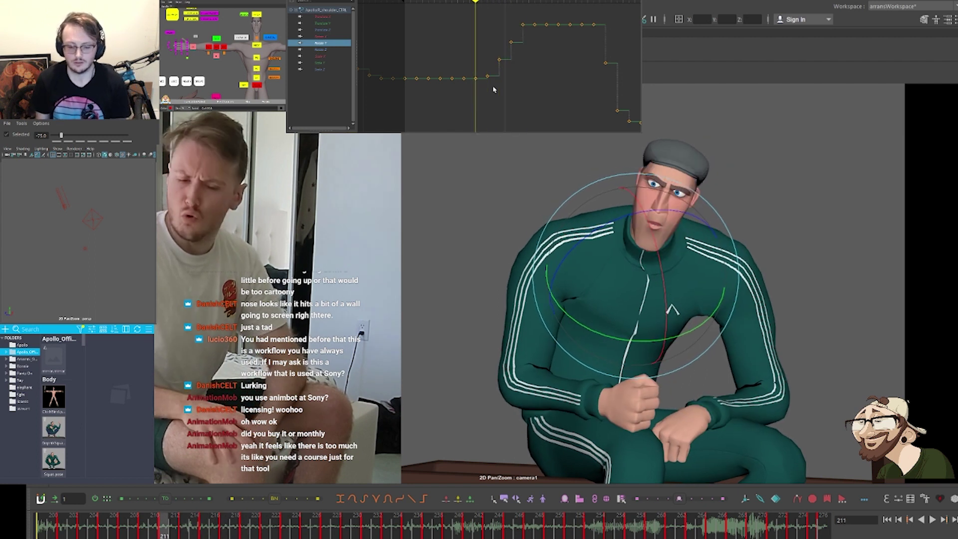
{"action": "key", "text": "period"}
{"action": "key", "text": "period"}
{"action": "key", "text": "period"}
{"action": "key", "text": "period"}
{"action": "key", "text": "period"}
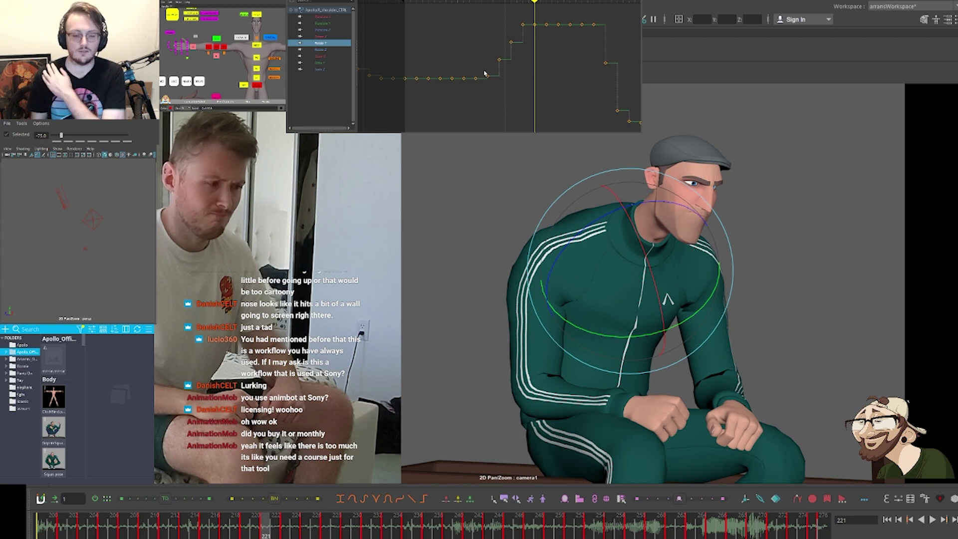
Lower the right shoulder's Rotate Y key at frame 225 well below the preceding keys
{"action": "key", "text": "comma"}
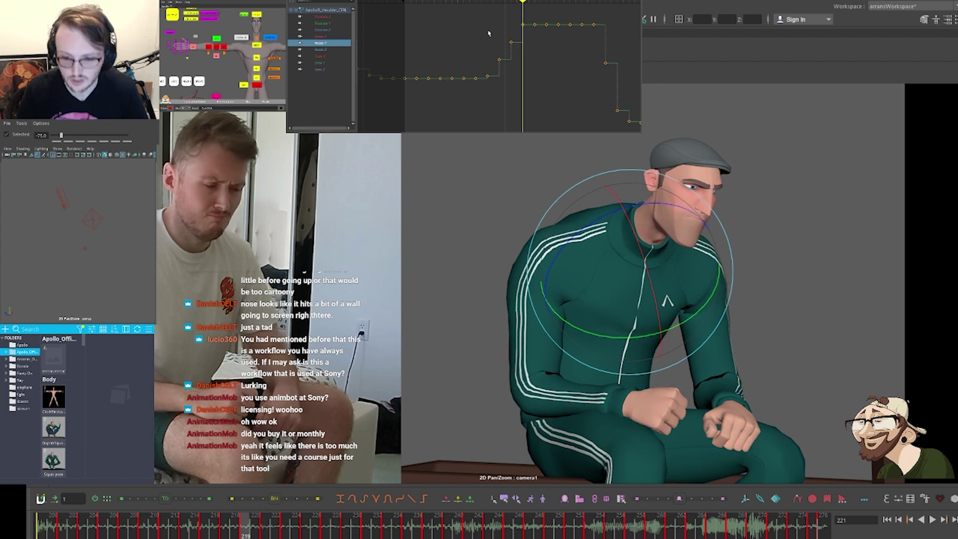
{"action": "key", "text": "period"}
{"action": "key", "text": "period"}
{"action": "key", "text": "period"}
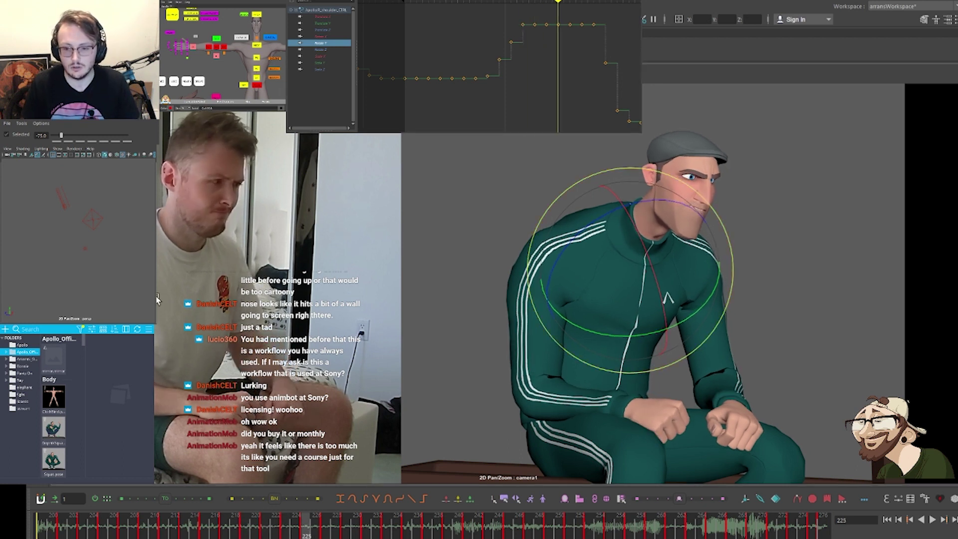
{"action": "left_click_drag", "start_coordinate": [553, 42], "coordinate": [568, 12]}
{"action": "middle_click_drag", "start_coordinate": [567, 57], "coordinate": [564, 85], "text": "shift"}
{"action": "middle_click_drag", "start_coordinate": [554, 35], "coordinate": [548, 92], "text": "shift"}
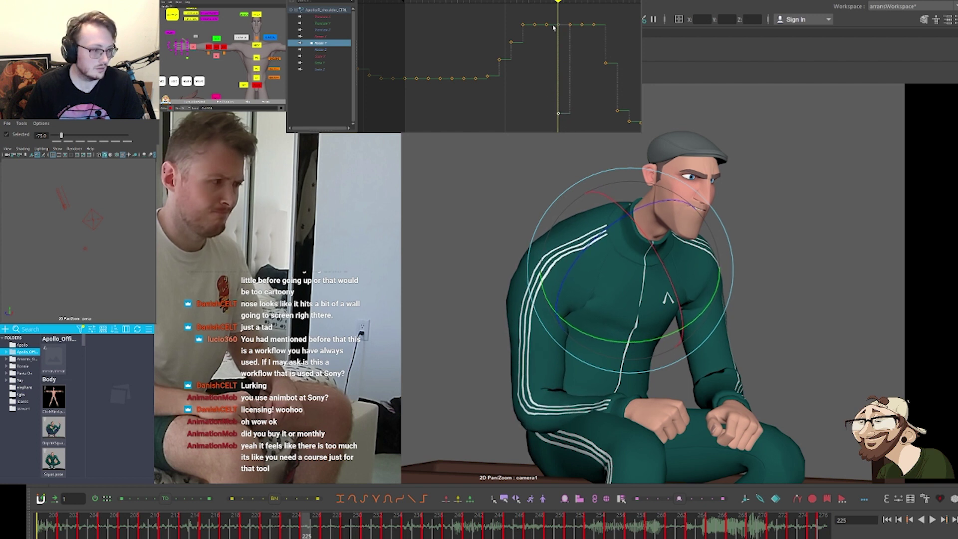
Lower the right shoulder's Rotate Y key at frame 213 slightly to start the downward move
{"action": "mouse_move", "coordinate": [553, 17]}
{"action": "left_mouse_down"}
{"action": "mouse_move", "coordinate": [482, 90]}
{"action": "mouse_move", "coordinate": [490, 68]}
{"action": "left_mouse_up"}
{"action": "left_click", "coordinate": [487, 92]}
{"action": "middle_click_drag", "start_coordinate": [490, 68], "coordinate": [491, 74], "text": "shift"}
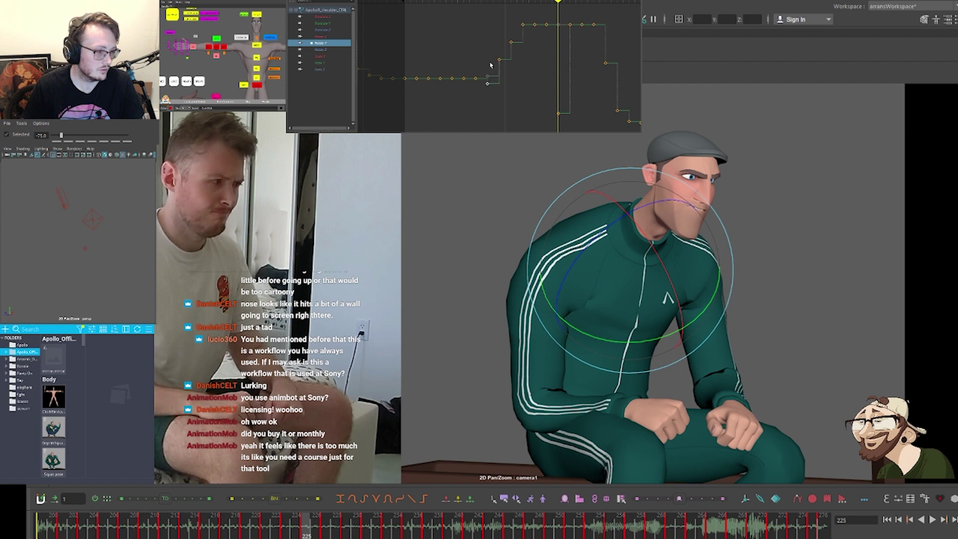
Ease the right shoulder's Rotate Y keys from frames 215 to 223 down toward the lowered key at frame 225
{"action": "left_click_drag", "start_coordinate": [489, 71], "coordinate": [549, 17]}
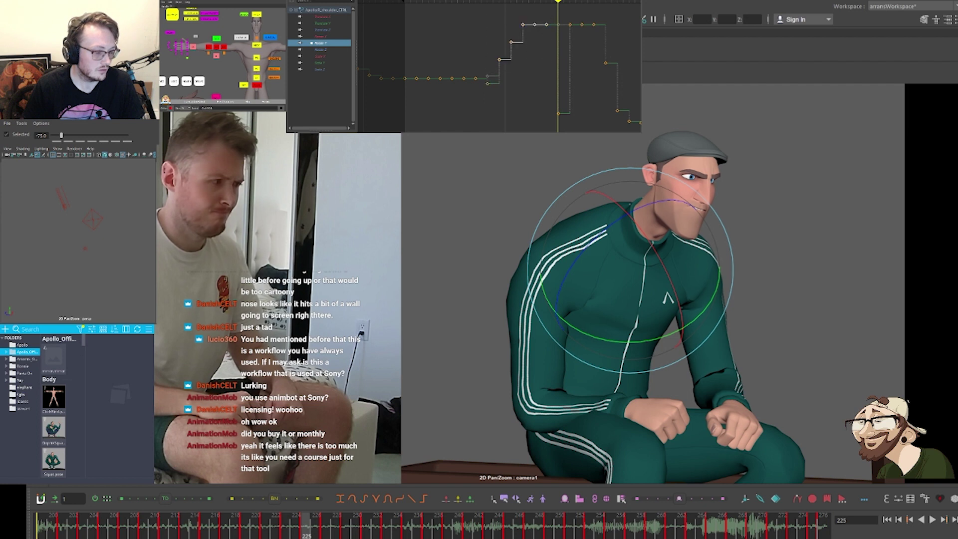
{"action": "right_click", "coordinate": [173, 500]}
{"action": "left_click", "coordinate": [212, 395]}
{"action": "left_click_drag", "start_coordinate": [201, 501], "coordinate": [188, 500]}
Step back through the turn and forward to frame 227 to review the right shoulder's eased rotation
{"action": "key", "text": "comma"}
{"action": "key", "text": "comma"}
{"action": "key", "text": "comma"}
{"action": "key", "text": "comma"}
{"action": "key", "text": "comma"}
{"action": "key", "text": "comma"}
{"action": "key", "text": "comma"}
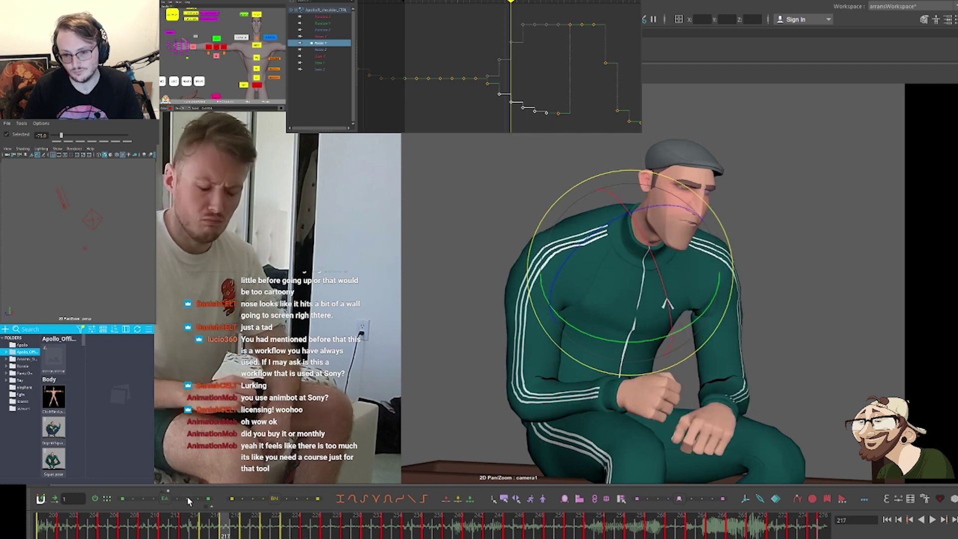
{"action": "key", "text": "period"}
{"action": "key", "text": "period"}
{"action": "key", "text": "period"}
{"action": "key", "text": "period"}
{"action": "key", "text": "period"}
{"action": "key", "text": "period"}
{"action": "key", "text": "period"}
{"action": "key", "text": "period"}
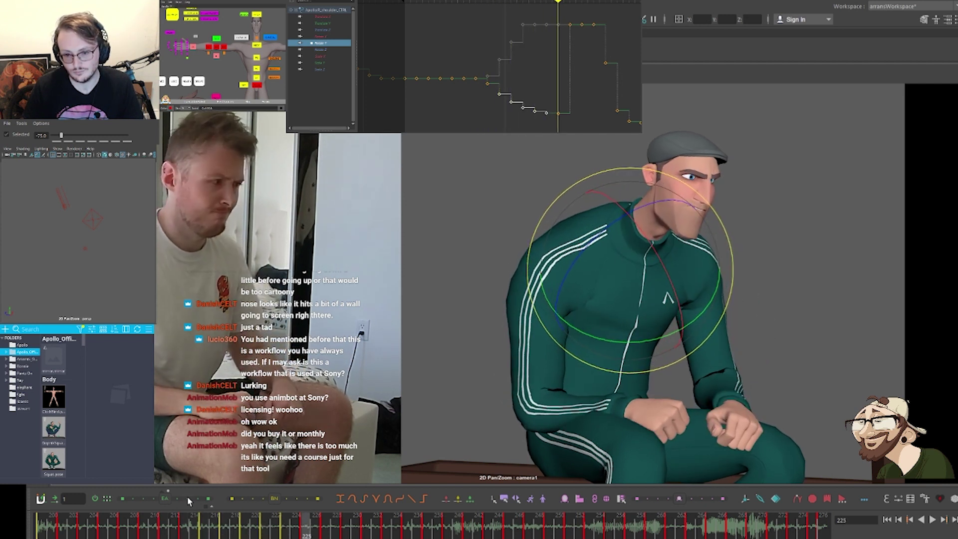
{"action": "key", "text": "comma"}
{"action": "key", "text": "period"}
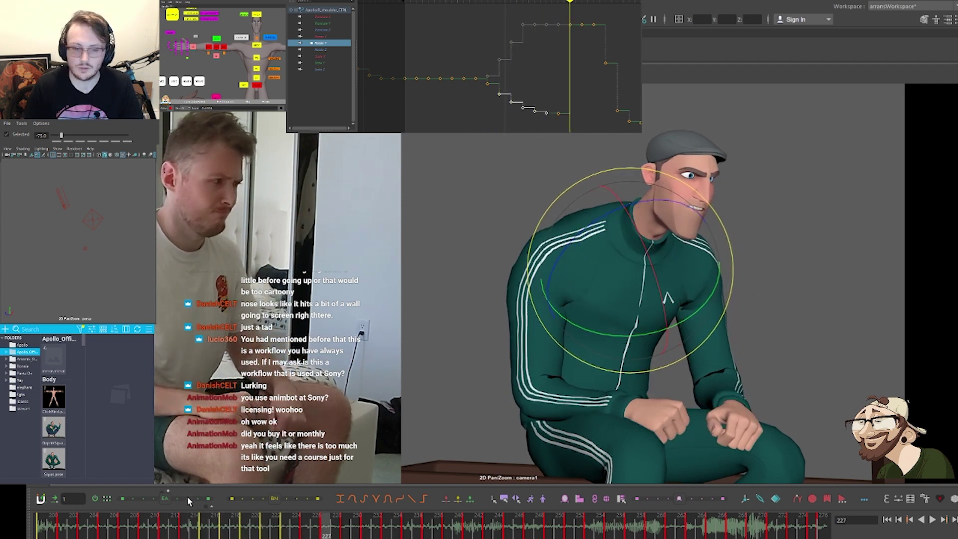
{"action": "key", "text": "period"}
{"action": "key", "text": "period"}
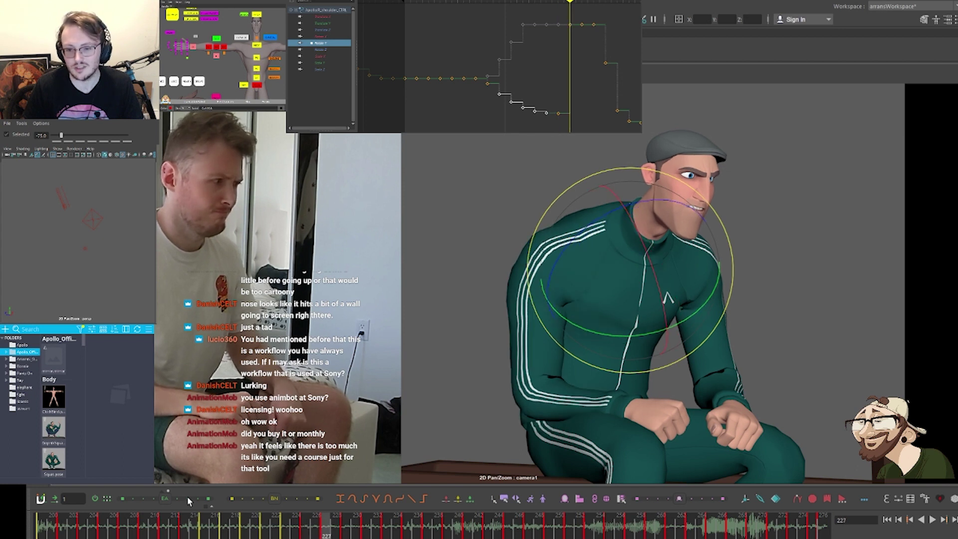
{"action": "key", "text": "comma"}
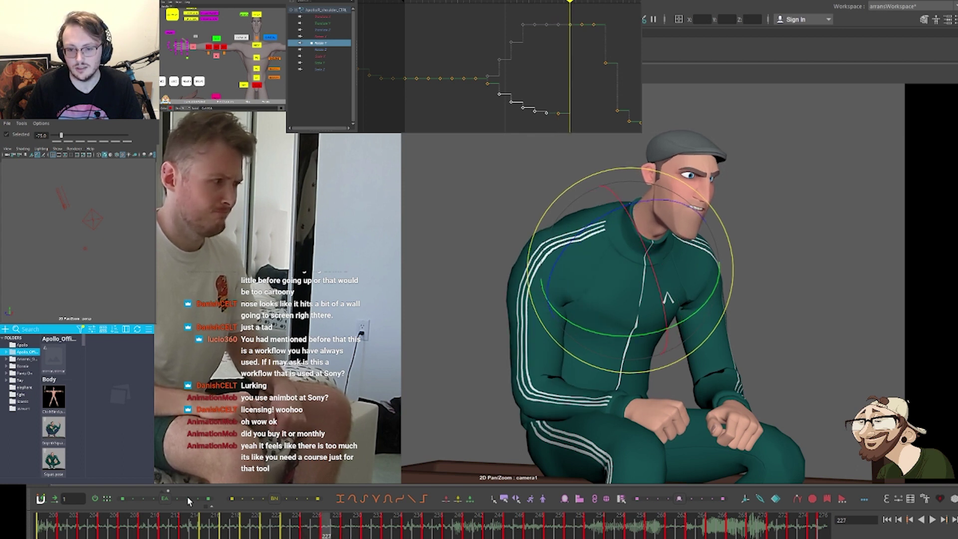
Lower the right shoulder's Rotate Y keys at frames 227 to 231 to the level of the key at frame 225
{"action": "key", "text": "period"}
{"action": "key", "text": "comma"}
{"action": "key", "text": "comma"}
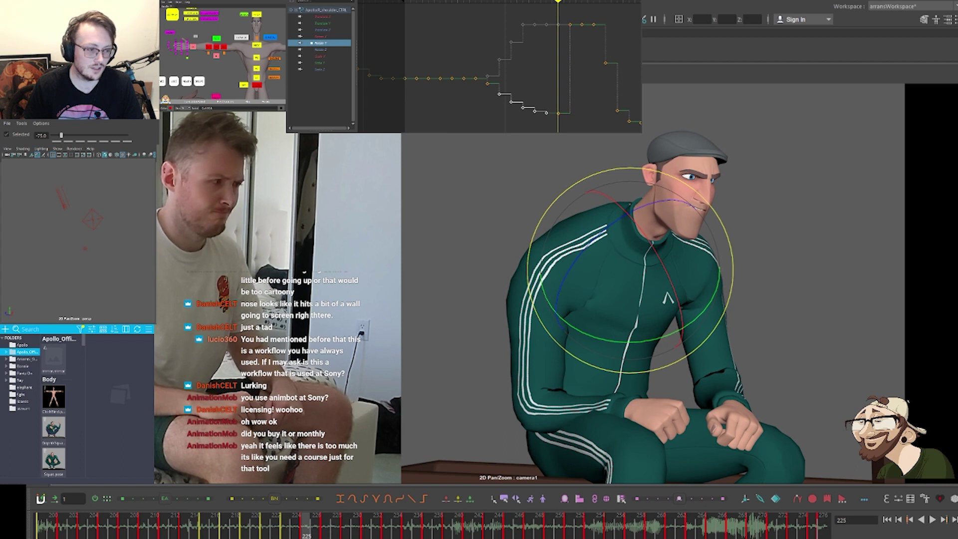
{"action": "left_click_drag", "start_coordinate": [556, 50], "coordinate": [605, 17]}
{"action": "middle_click_drag", "start_coordinate": [574, 54], "coordinate": [538, 43], "text": "alt"}
{"action": "middle_click_drag", "start_coordinate": [545, 48], "coordinate": [540, 129], "text": "shift"}
Lower the right shoulder's Rotate Y keys at frames 233 and 235 to continue smoothly from the preceding lowered keys
{"action": "left_click_drag", "start_coordinate": [562, 60], "coordinate": [580, 45]}
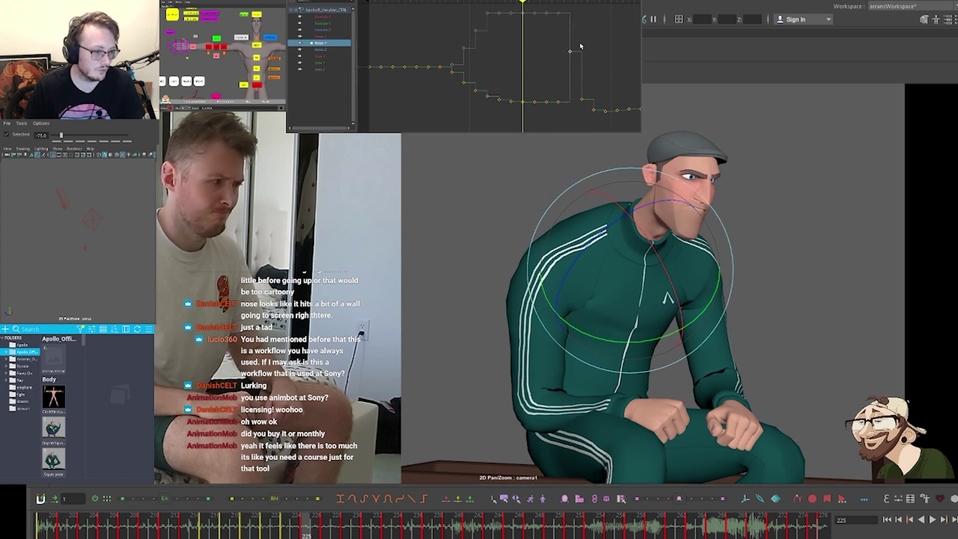
{"action": "middle_click_drag", "start_coordinate": [577, 49], "coordinate": [577, 100], "text": "shift"}
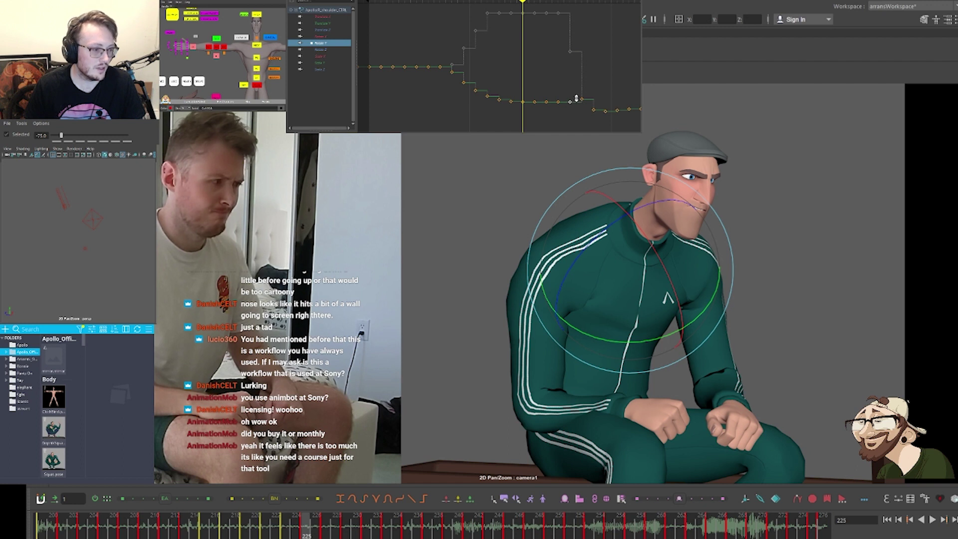
{"action": "left_click_drag", "start_coordinate": [578, 93], "coordinate": [592, 103]}
{"action": "middle_click_drag", "start_coordinate": [593, 87], "coordinate": [593, 91], "text": "shift"}
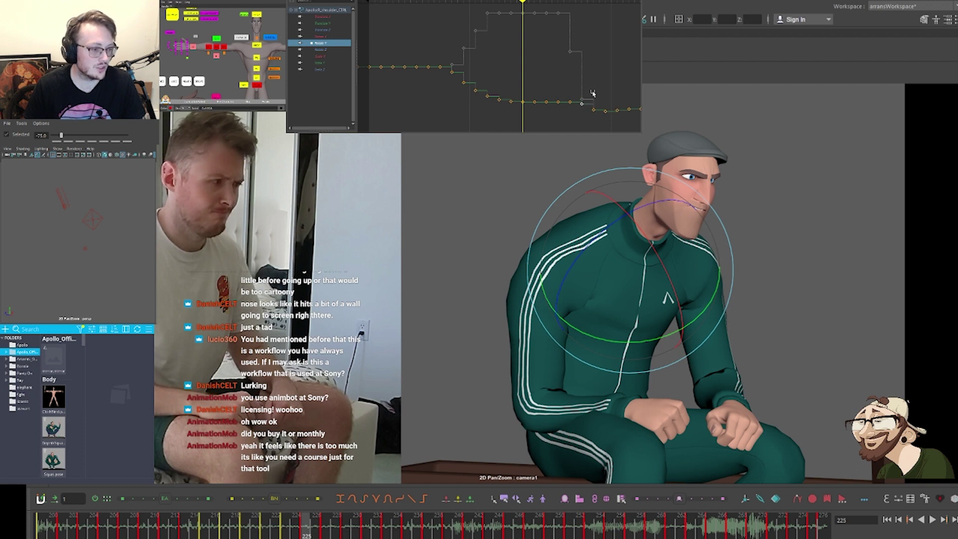
Step back through the head turn and forward to frame 225 to review the right shoulder's Rotate Y motion
{"action": "key", "text": "comma"}
{"action": "key", "text": "comma"}
{"action": "key", "text": "comma"}
{"action": "key", "text": "comma"}
{"action": "key", "text": "comma"}
{"action": "key", "text": "comma"}
{"action": "key", "text": "comma"}
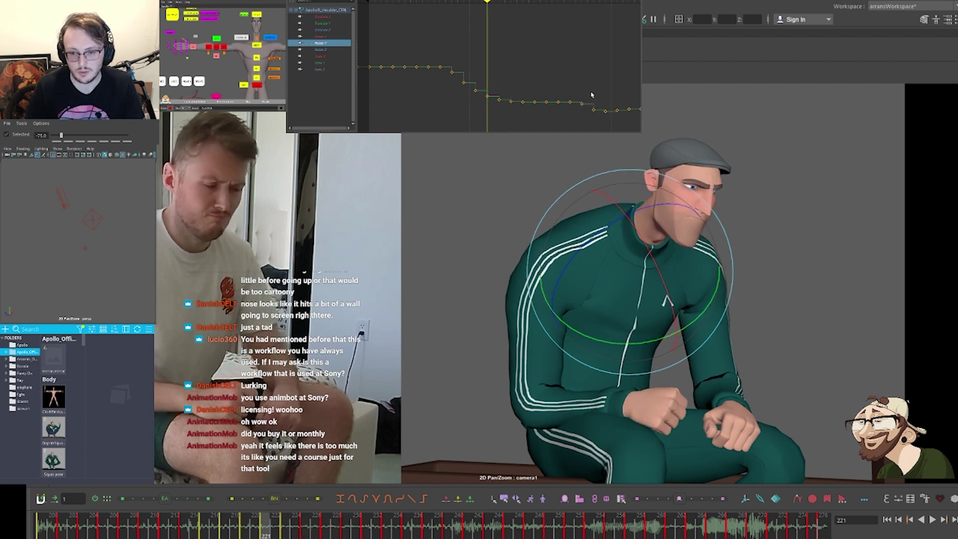
{"action": "key", "text": "period"}
{"action": "key", "text": "period"}
{"action": "key", "text": "period"}
{"action": "key", "text": "period"}
{"action": "key", "text": "period"}
{"action": "key", "text": "period"}
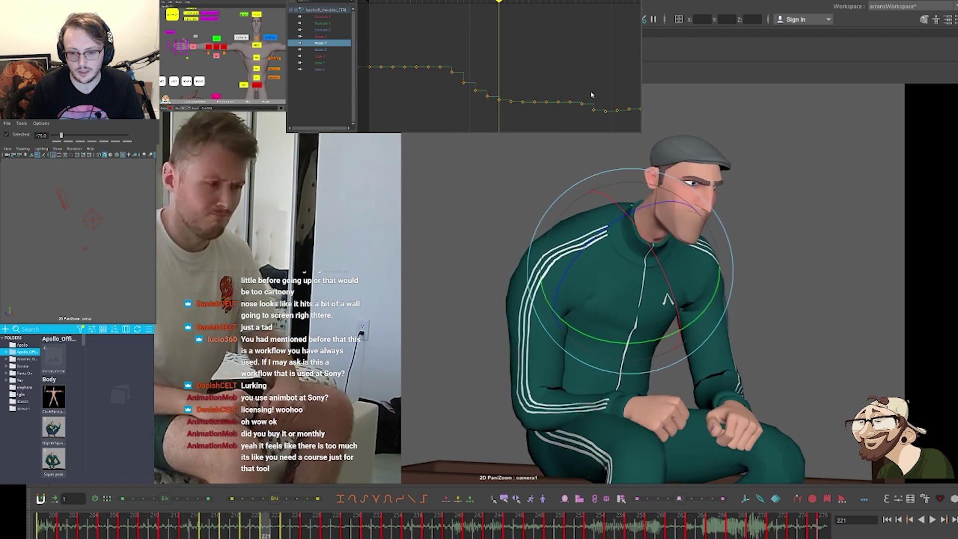
{"action": "key", "text": "period"}
{"action": "key", "text": "period"}
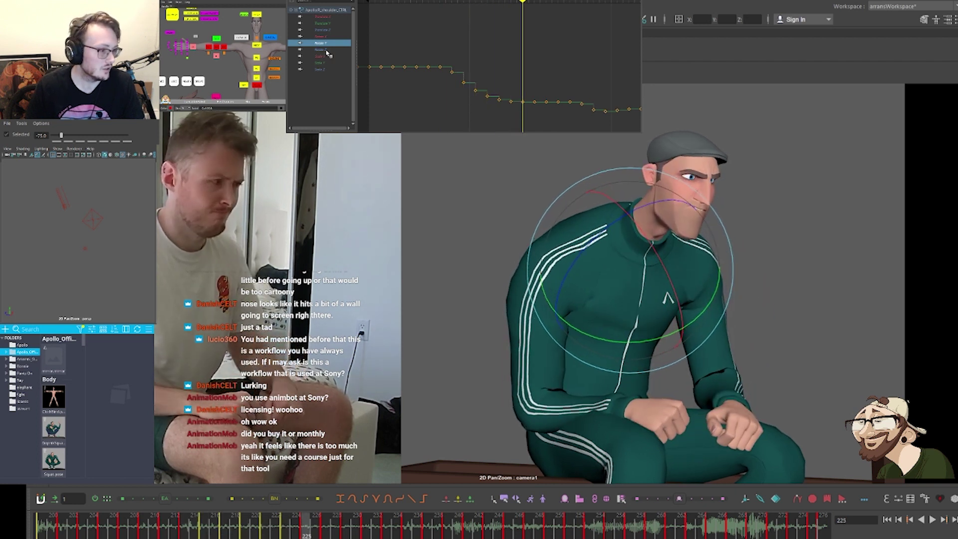
{"action": "key", "text": "comma"}
Raise the right shoulder's Rotate Z key at frame 225 and scale the surrounding keys from frames 213 to 231 upward to match it
{"action": "left_click", "coordinate": [327, 49]}
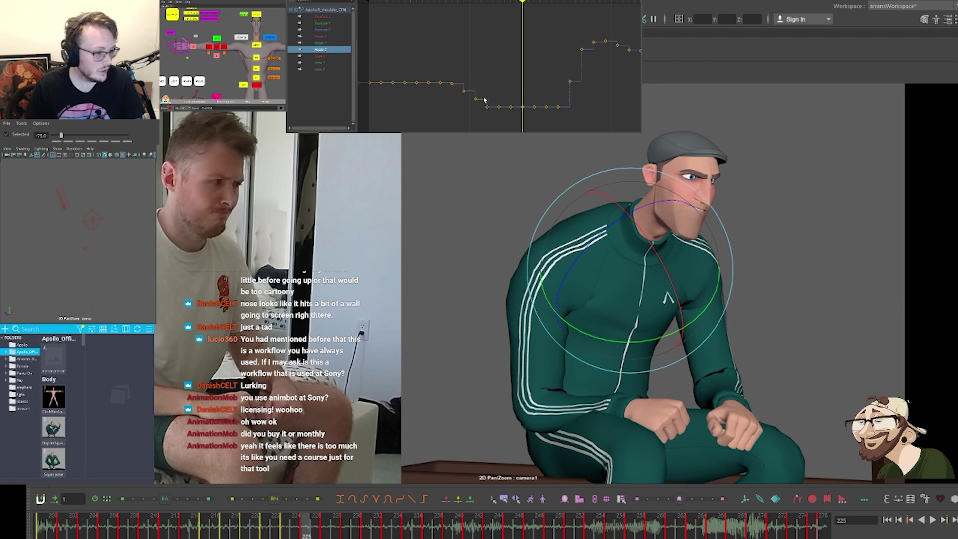
{"action": "left_click_drag", "start_coordinate": [529, 105], "coordinate": [533, 61]}
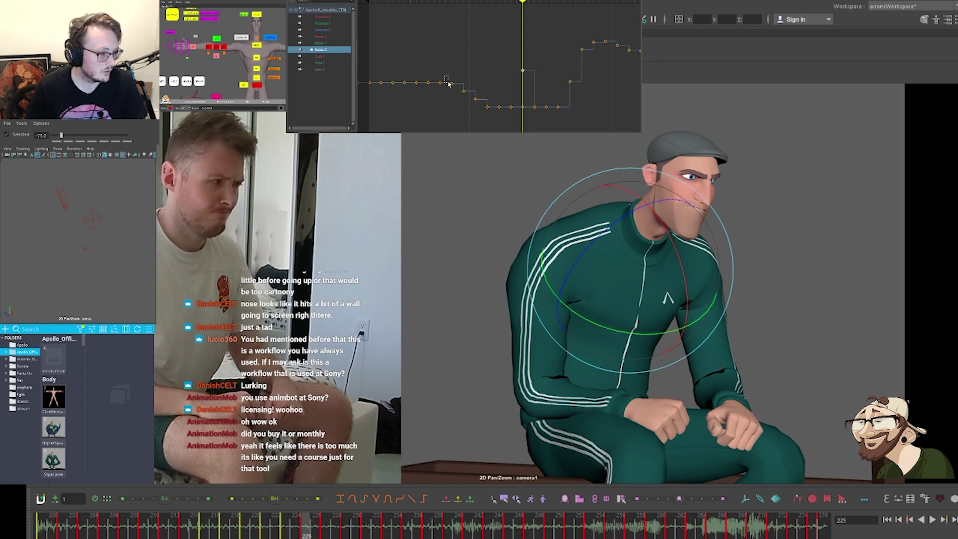
{"action": "left_click_drag", "start_coordinate": [444, 76], "coordinate": [566, 128]}
{"action": "key", "text": "r"}
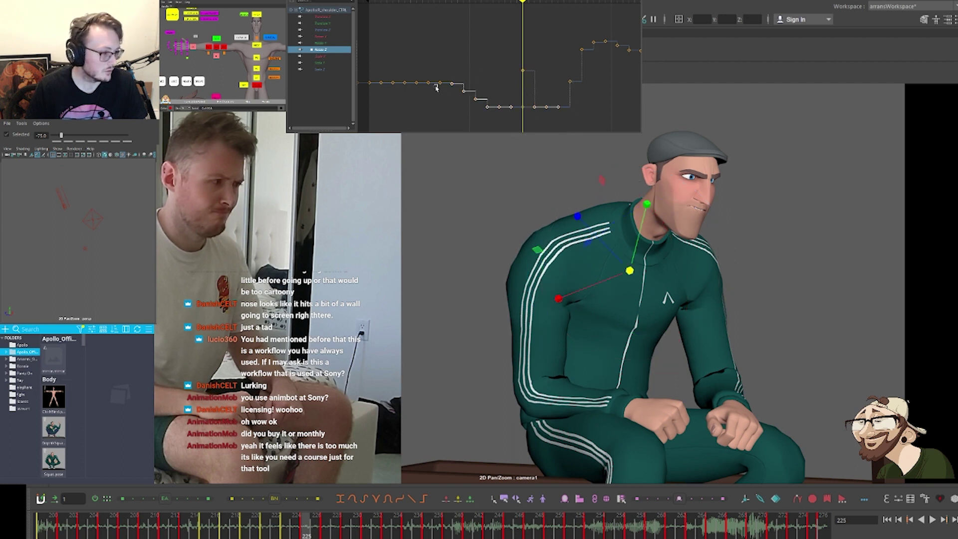
{"action": "mouse_move", "coordinate": [440, 83]}
{"action": "middle_mouse_down"}
{"action": "mouse_move", "coordinate": [441, 103]}
{"action": "mouse_move", "coordinate": [441, 58]}
{"action": "mouse_move", "coordinate": [440, 69]}
{"action": "middle_mouse_up"}
{"action": "left_click", "coordinate": [491, 106]}
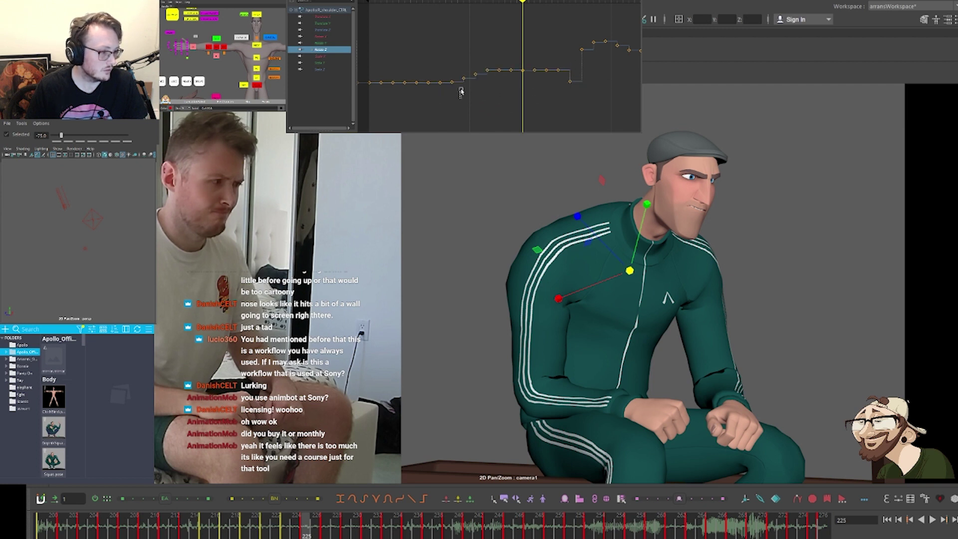
Lower the right shoulder's Rotate Z key at frame 215 slightly to soften the start of the rise
{"action": "left_click_drag", "start_coordinate": [459, 91], "coordinate": [471, 67]}
{"action": "key", "text": "w"}
{"action": "middle_click_drag", "start_coordinate": [472, 65], "coordinate": [472, 66]}
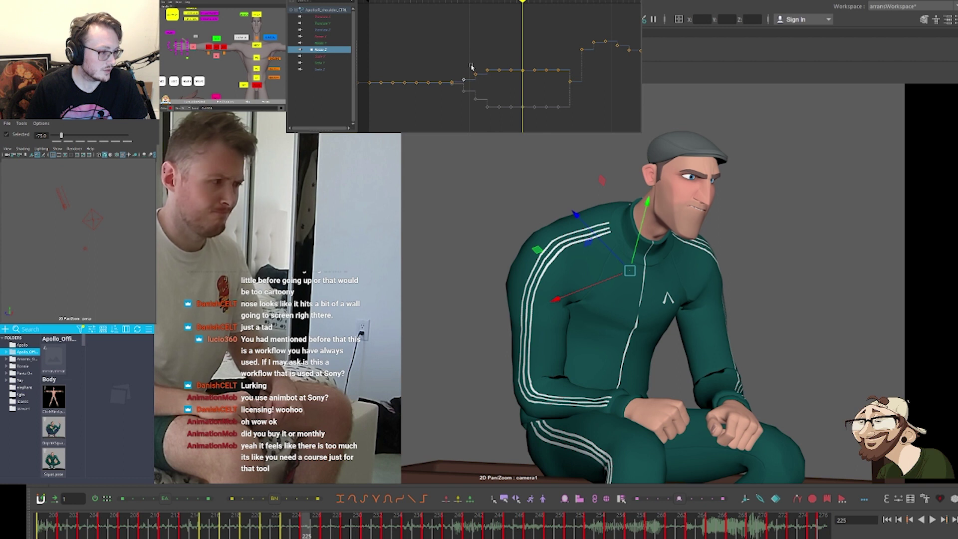
Deselect the shoulder's Rotate Z keys and examine the character's shoulder motion between frames 215 and 225
{"action": "left_click", "coordinate": [472, 66]}
{"action": "key", "text": "comma"}
{"action": "key", "text": "comma"}
{"action": "key", "text": "comma"}
{"action": "key", "text": "comma"}
{"action": "key", "text": "comma"}
{"action": "key", "text": "comma"}
{"action": "key", "text": "comma"}
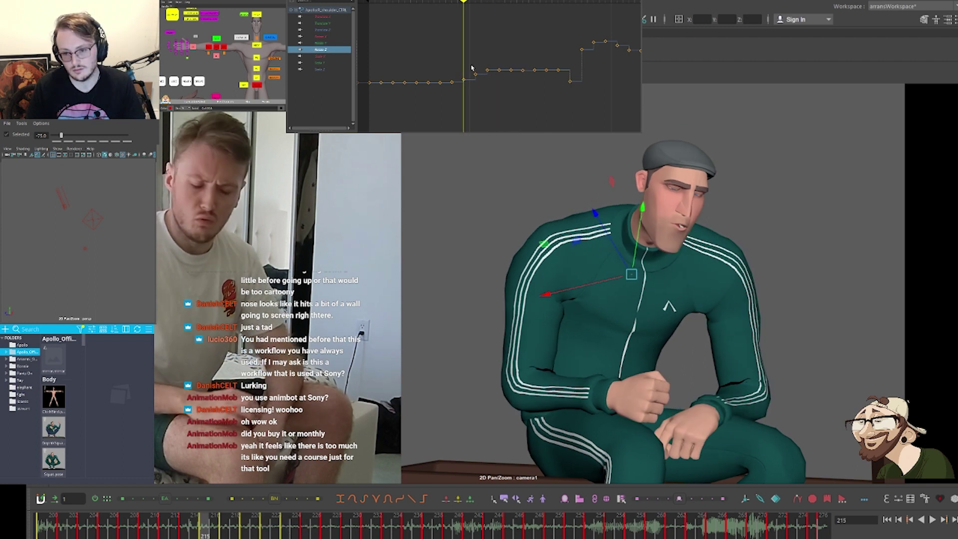
{"action": "key", "text": "period"}
{"action": "key", "text": "period"}
{"action": "key", "text": "period"}
{"action": "key", "text": "period"}
{"action": "key", "text": "period"}
{"action": "key", "text": "period"}
{"action": "key", "text": "period"}
{"action": "key", "text": "comma"}
{"action": "key", "text": "comma"}
{"action": "key", "text": "comma"}
{"action": "key", "text": "comma"}
{"action": "key", "text": "comma"}
{"action": "key", "text": "comma"}
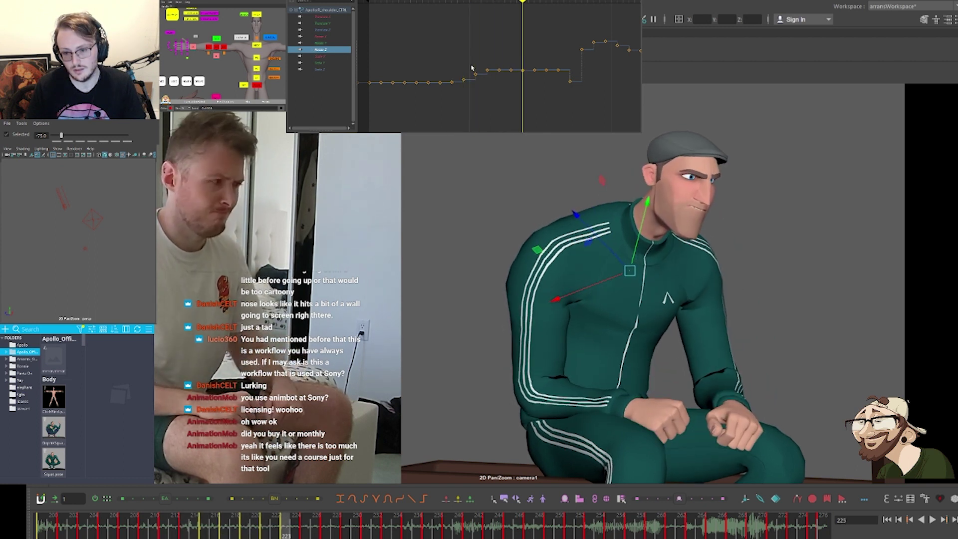
{"action": "key", "text": "period"}
{"action": "key", "text": "period"}
{"action": "key", "text": "period"}
{"action": "key", "text": "period"}
{"action": "key", "text": "period"}
{"action": "key", "text": "period"}
{"action": "key", "text": "period"}
{"action": "key", "text": "period"}
{"action": "key", "text": "period"}
{"action": "key", "text": "period"}
{"action": "key", "text": "period"}
{"action": "key", "text": "period"}
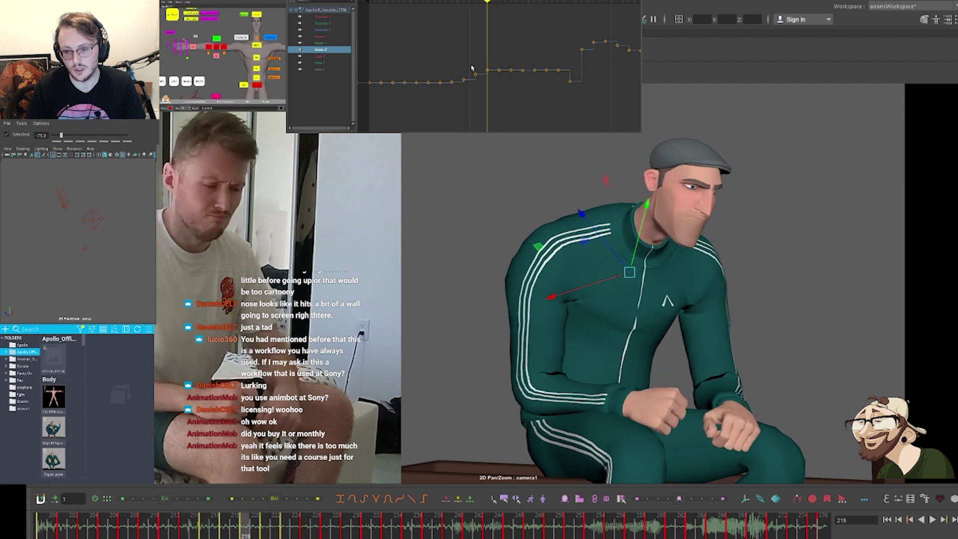
Raise the shoulder control's low Rotate Z key at about frame 233 level with the keys before it
{"action": "left_click_drag", "start_coordinate": [554, 96], "coordinate": [578, 74]}
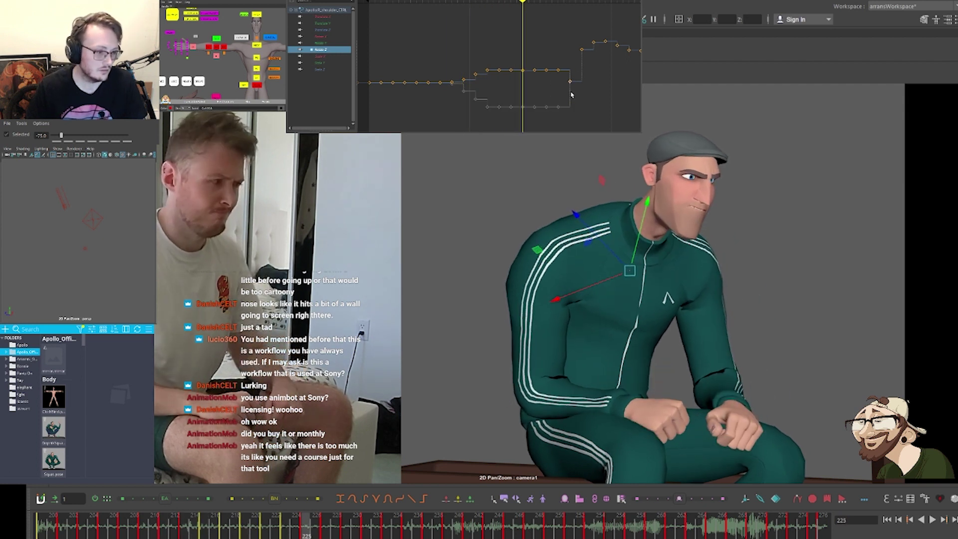
{"action": "middle_click_drag", "start_coordinate": [571, 90], "coordinate": [572, 78], "text": "shift"}
{"action": "left_click", "coordinate": [563, 93]}
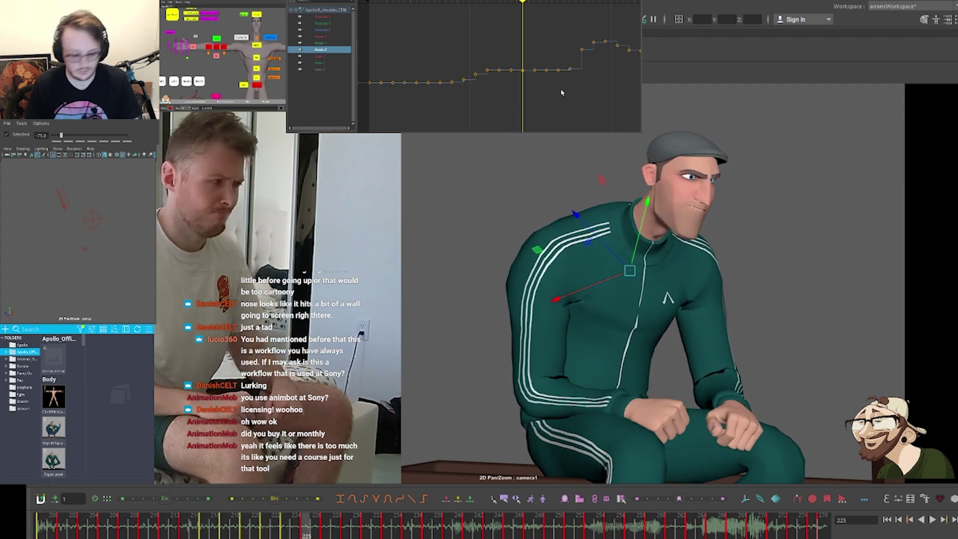
Step back and forth through frames 207 to 227 to examine the adjusted shoulder motion against the reference
{"action": "key", "text": "comma"}
{"action": "key", "text": "comma"}
{"action": "key", "text": "comma"}
{"action": "key", "text": "comma"}
{"action": "key", "text": "comma"}
{"action": "key", "text": "comma"}
{"action": "key", "text": "comma"}
{"action": "key", "text": "comma"}
{"action": "key", "text": "comma"}
{"action": "key", "text": "comma"}
{"action": "key", "text": "comma"}
{"action": "key", "text": "comma"}
{"action": "key", "text": "comma"}
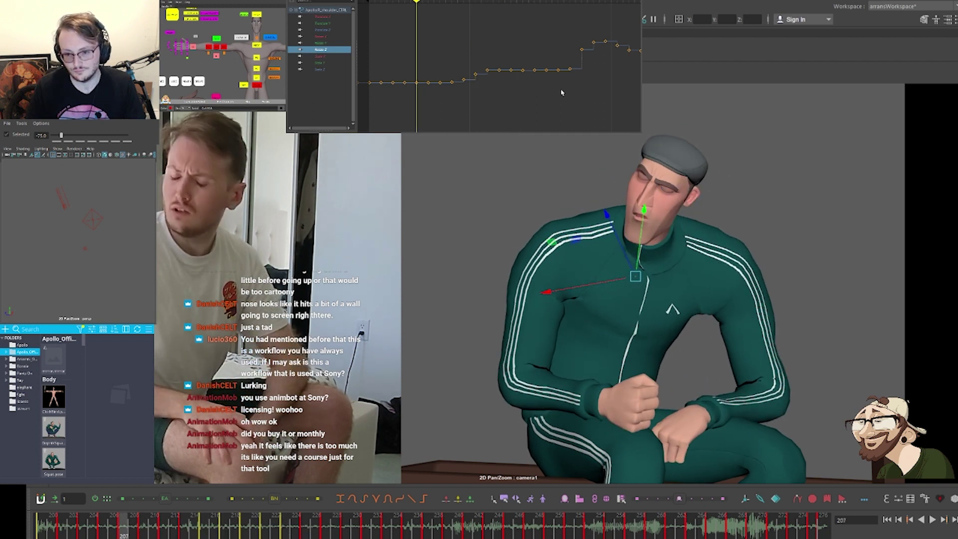
{"action": "key", "text": "period"}
{"action": "key", "text": "period"}
{"action": "key", "text": "period"}
{"action": "key", "text": "period"}
{"action": "key", "text": "period"}
{"action": "key", "text": "period"}
{"action": "key", "text": "period"}
{"action": "key", "text": "period"}
{"action": "key", "text": "period"}
{"action": "key", "text": "period"}
{"action": "key", "text": "period"}
{"action": "key", "text": "period"}
{"action": "key", "text": "period"}
{"action": "key", "text": "period"}
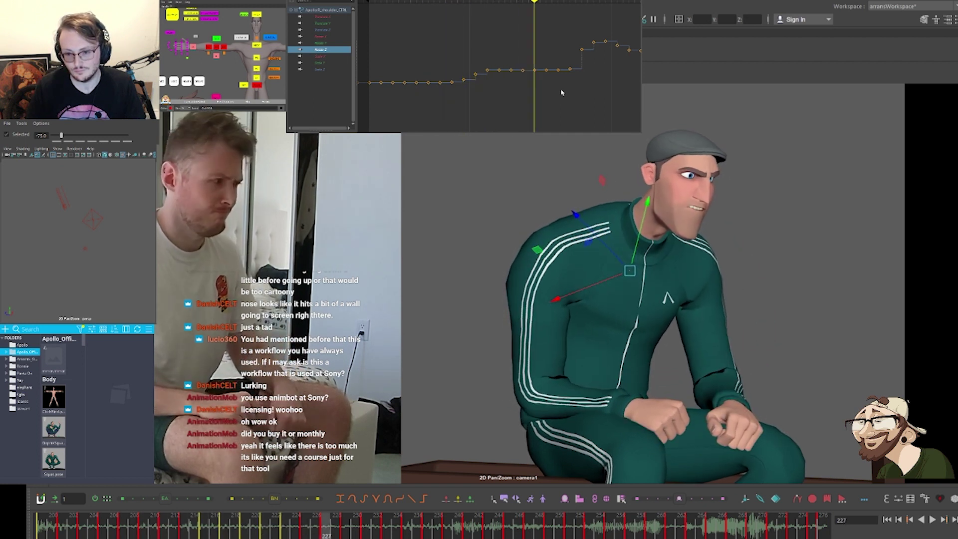
{"action": "key", "text": "comma"}
{"action": "key", "text": "comma"}
{"action": "key", "text": "comma"}
{"action": "key", "text": "comma"}
{"action": "key", "text": "comma"}
{"action": "key", "text": "comma"}
{"action": "key", "text": "comma"}
{"action": "key", "text": "comma"}
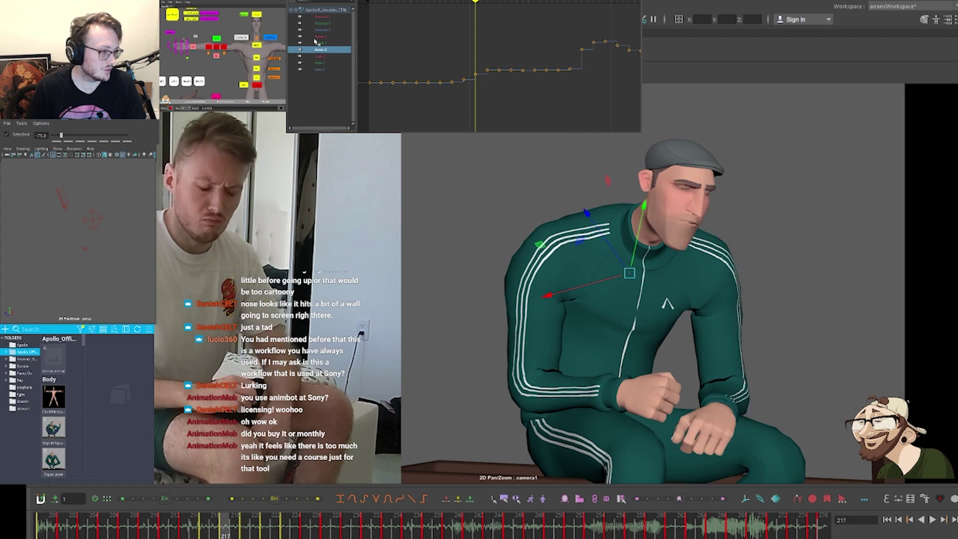
Select the character's left hand IK control in the rig picker
{"action": "scroll", "coordinate": [266, 54], "scroll_direction": "down", "scroll_amount": 2}
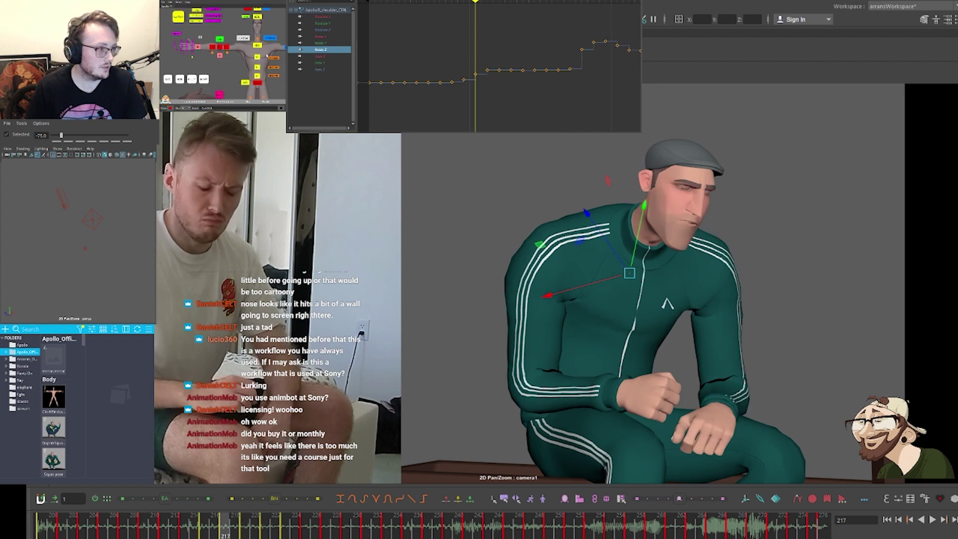
{"action": "middle_click_drag", "start_coordinate": [267, 55], "coordinate": [202, 71]}
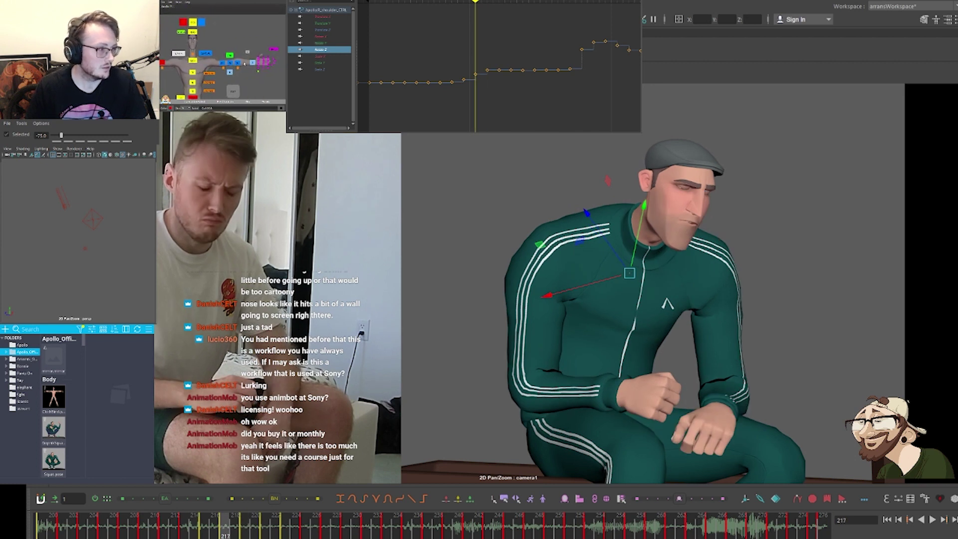
{"action": "left_click", "coordinate": [253, 63]}
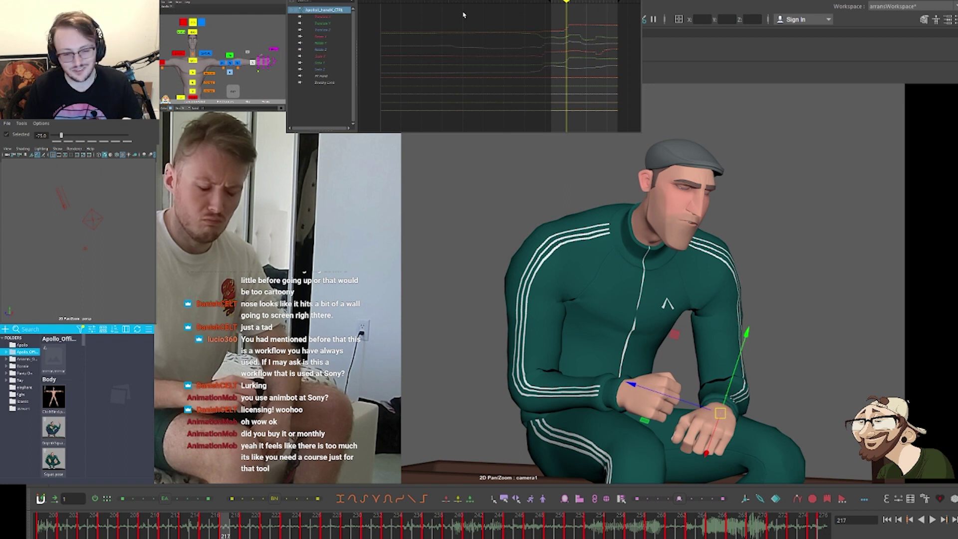
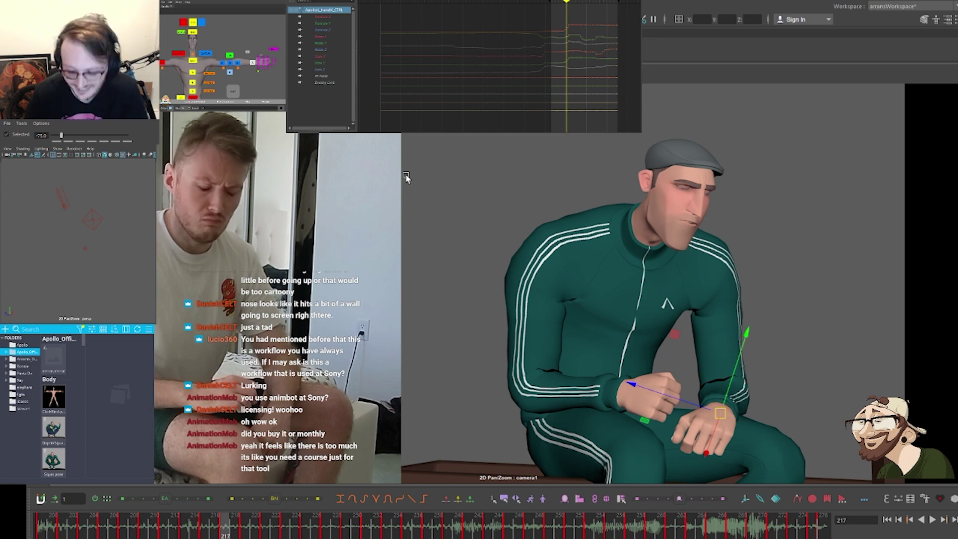
Examine the left hand's poses between frames 211 and 217
{"action": "key", "text": "comma"}
{"action": "key", "text": "comma"}
{"action": "key", "text": "comma"}
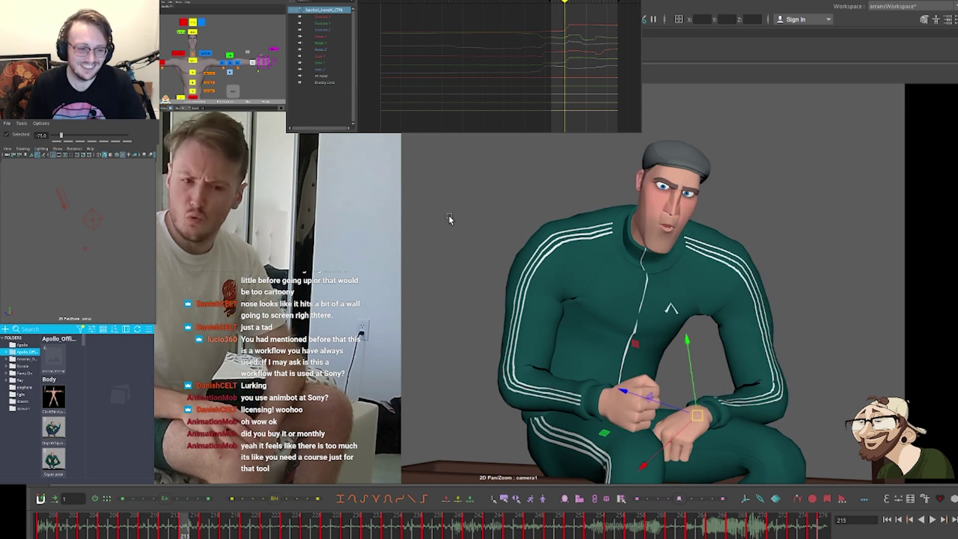
{"action": "key", "text": "period"}
{"action": "key", "text": "period"}
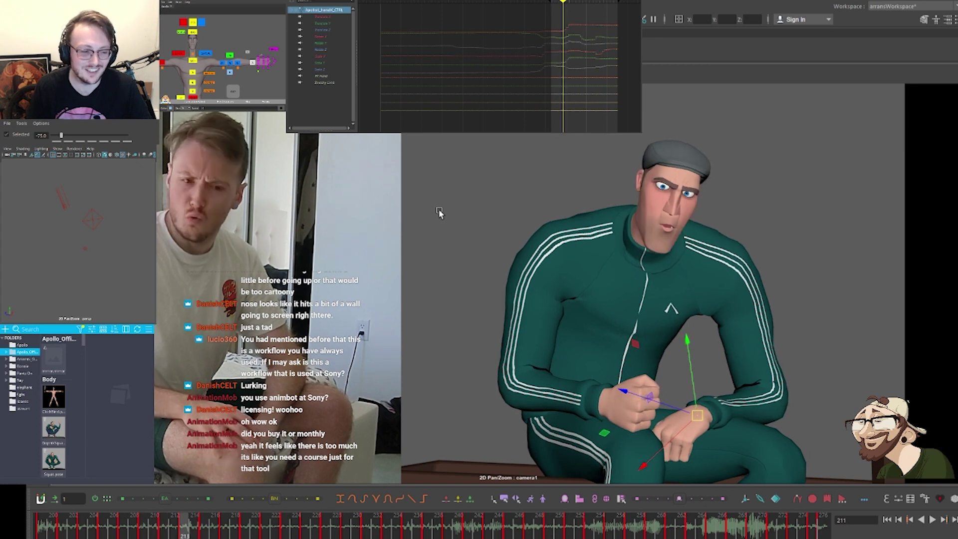
{"action": "key", "text": "period"}
{"action": "key", "text": "period"}
{"action": "key", "text": "period"}
{"action": "key", "text": "period"}
{"action": "key", "text": "period"}
{"action": "key", "text": "period"}
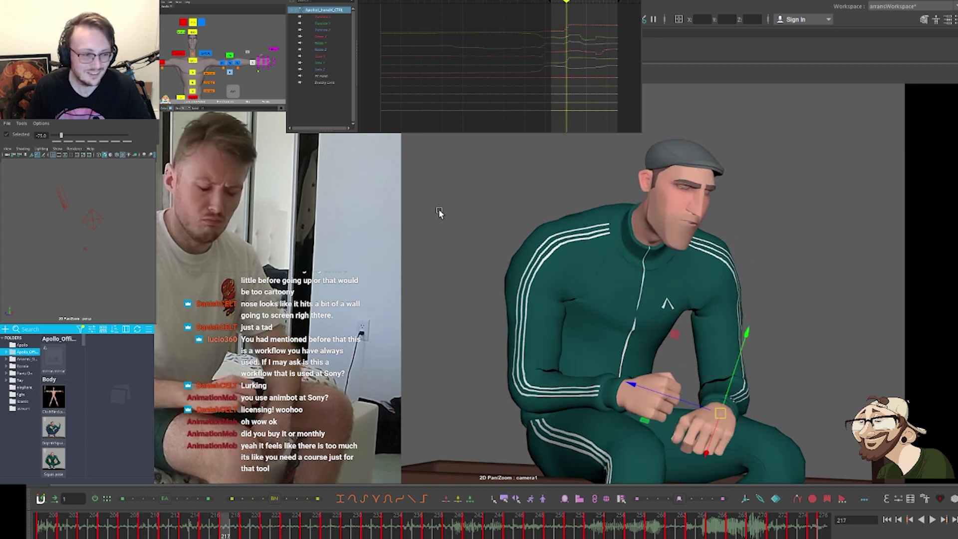
{"action": "key", "text": "comma"}
{"action": "key", "text": "comma"}
{"action": "key", "text": "comma"}
{"action": "key", "text": "comma"}
{"action": "key", "text": "comma"}
{"action": "key", "text": "comma"}
{"action": "key", "text": "comma"}
{"action": "key", "text": "comma"}
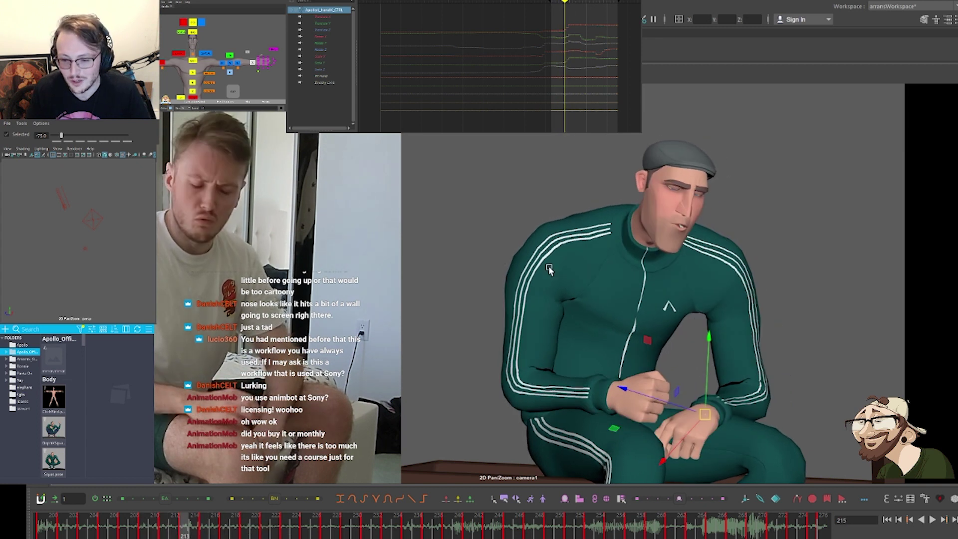
Step through frames 201 to 217 to study how the left hand moves into the head turn
{"action": "key", "text": "comma"}
{"action": "key", "text": "comma"}
{"action": "key", "text": "comma"}
{"action": "key", "text": "comma"}
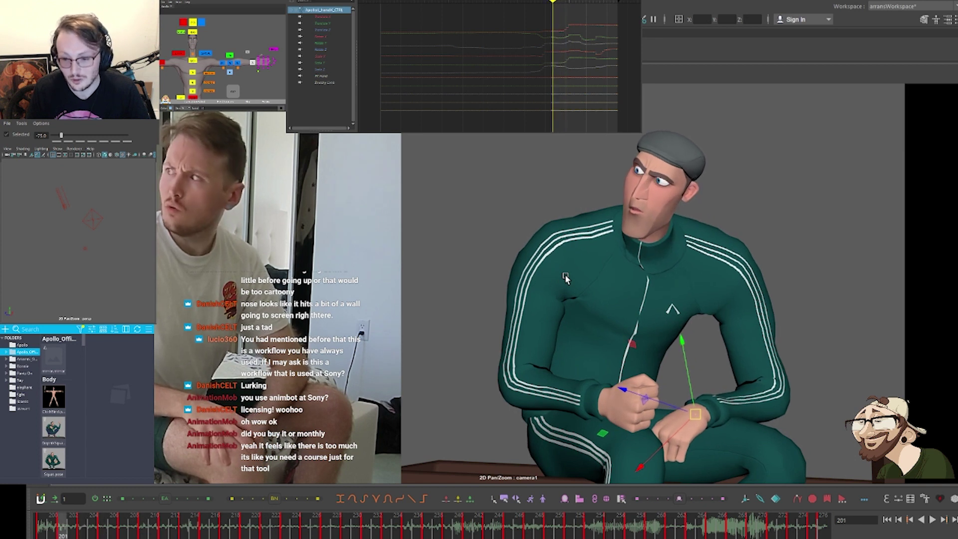
{"action": "key", "text": "period"}
{"action": "key", "text": "period"}
{"action": "key", "text": "period"}
{"action": "key", "text": "period"}
{"action": "key", "text": "period"}
{"action": "key", "text": "period"}
{"action": "key", "text": "period"}
{"action": "key", "text": "period"}
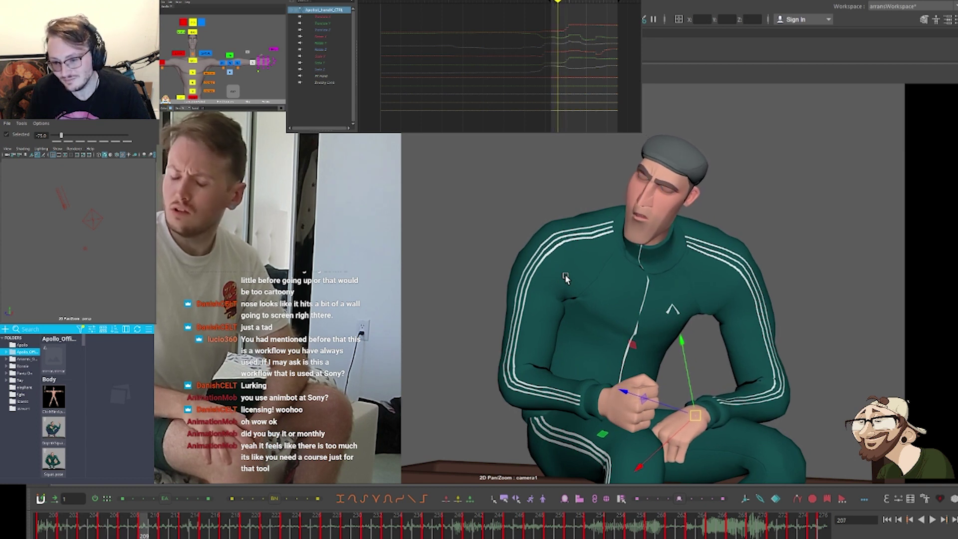
{"action": "key", "text": "period"}
{"action": "key", "text": "period"}
{"action": "key", "text": "period"}
{"action": "key", "text": "period"}
{"action": "key", "text": "period"}
{"action": "key", "text": "period"}
{"action": "key", "text": "period"}
{"action": "key", "text": "period"}
{"action": "key", "text": "period"}
{"action": "key", "text": "period"}
{"action": "key", "text": "period"}
{"action": "key", "text": "period"}
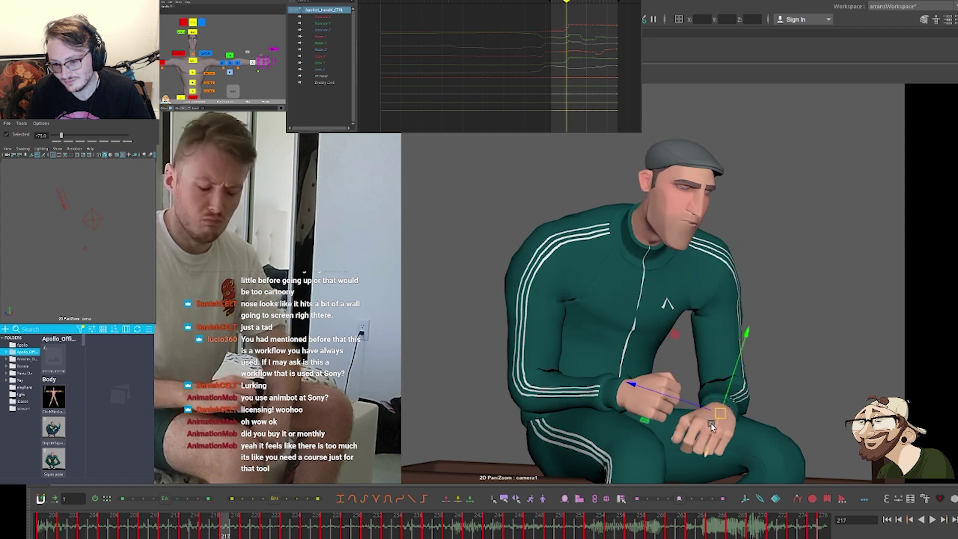
Compare the left hand's poses around frames 213 to 223
{"action": "key", "text": "comma"}
{"action": "key", "text": "comma"}
{"action": "key", "text": "comma"}
{"action": "key", "text": "comma"}
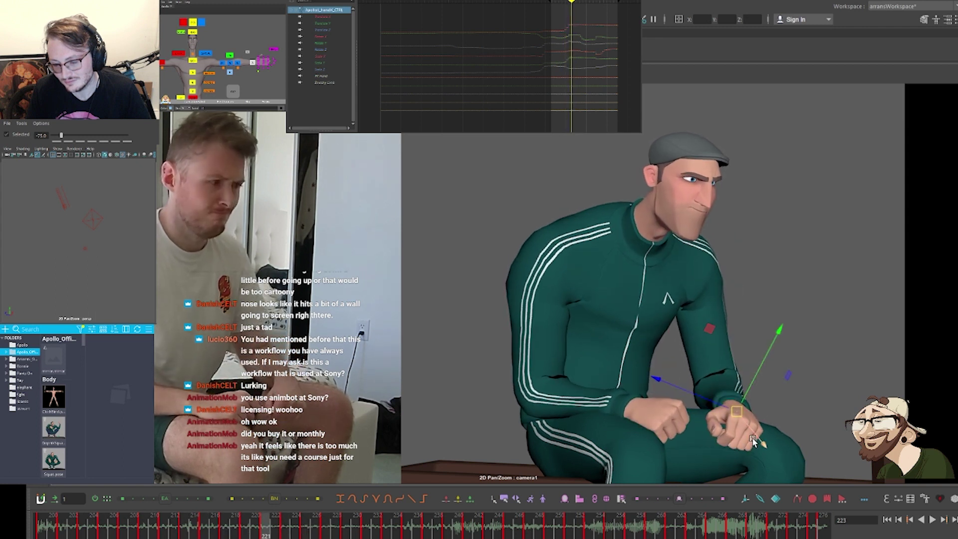
{"action": "key", "text": "comma"}
{"action": "key", "text": "comma"}
{"action": "key", "text": "comma"}
{"action": "key", "text": "comma"}
{"action": "key", "text": "period"}
{"action": "key", "text": "period"}
{"action": "key", "text": "period"}
{"action": "key", "text": "period"}
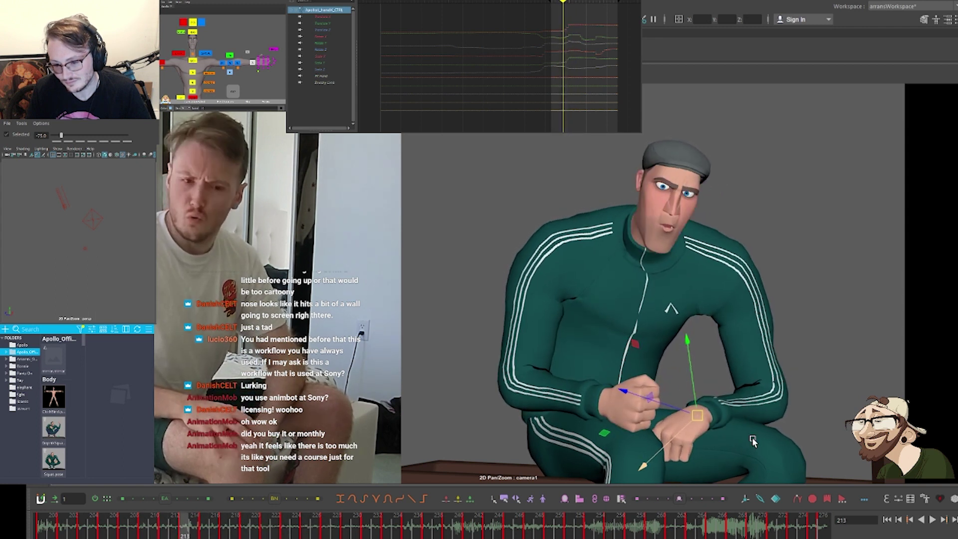
Activate the Rotate tool on the left hand control and examine its orientation from frame 213 to 227
{"action": "key", "text": "e"}
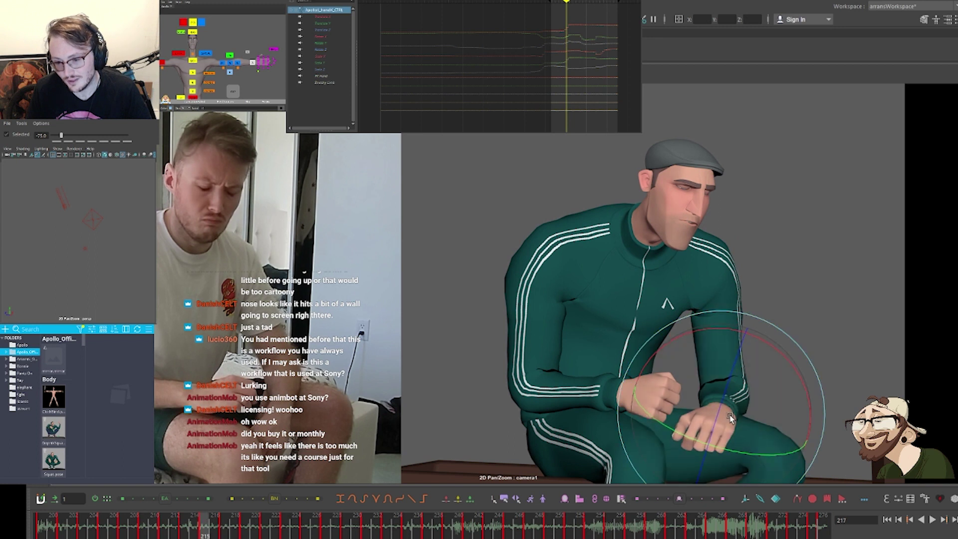
{"action": "key", "text": "period"}
{"action": "key", "text": "period"}
{"action": "key", "text": "period"}
{"action": "key", "text": "period"}
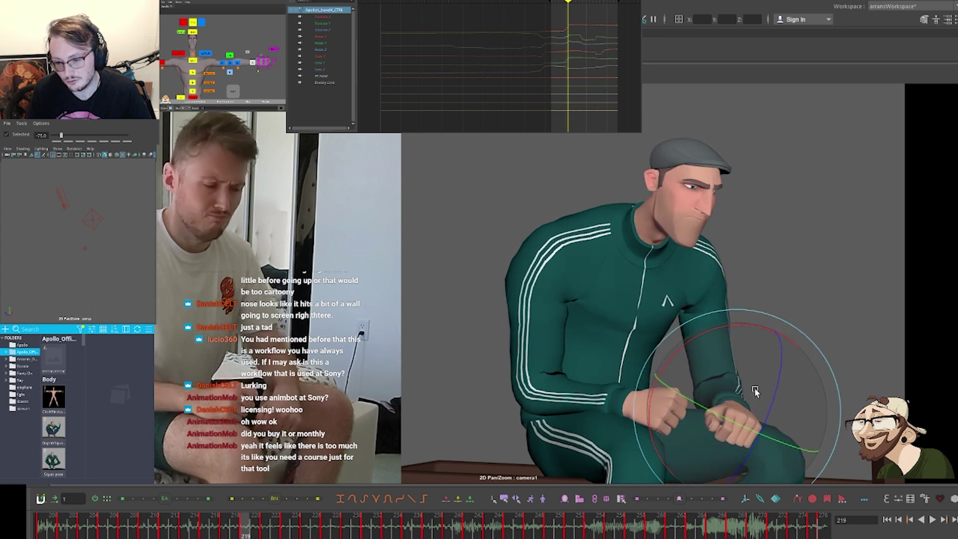
{"action": "key", "text": "period"}
{"action": "key", "text": "period"}
{"action": "key", "text": "period"}
{"action": "key", "text": "period"}
{"action": "key", "text": "period"}
{"action": "key", "text": "period"}
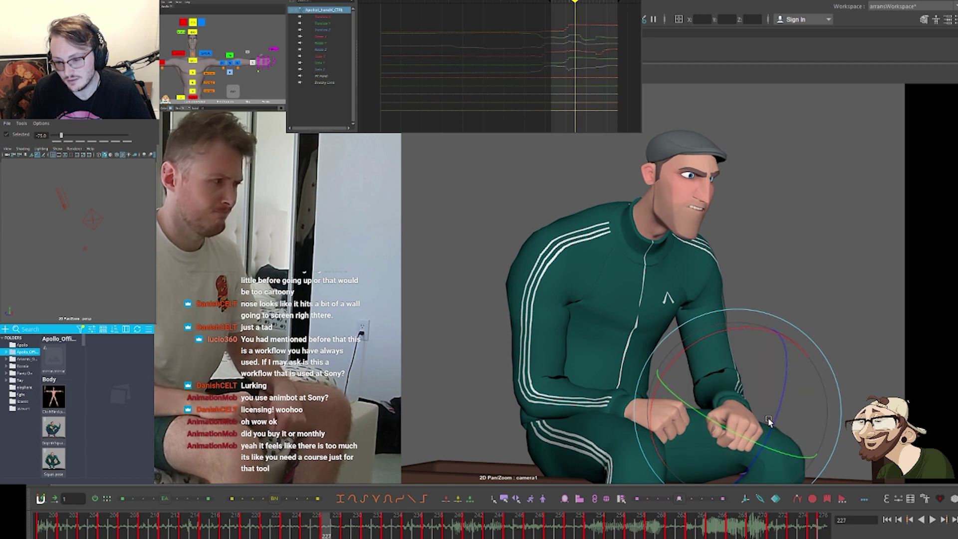
Rotate the left hand control slightly about its Z axis near frame 221
{"action": "key", "text": "comma"}
{"action": "key", "text": "comma"}
{"action": "key", "text": "period"}
{"action": "key", "text": "period"}
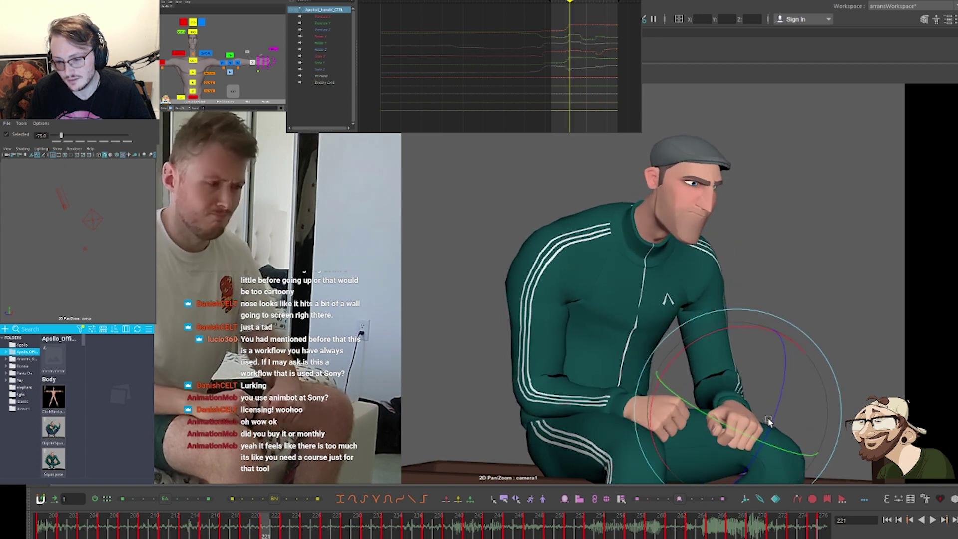
{"action": "key", "text": "comma"}
{"action": "left_click_drag", "start_coordinate": [768, 418], "coordinate": [771, 418]}
{"action": "key", "text": "period"}
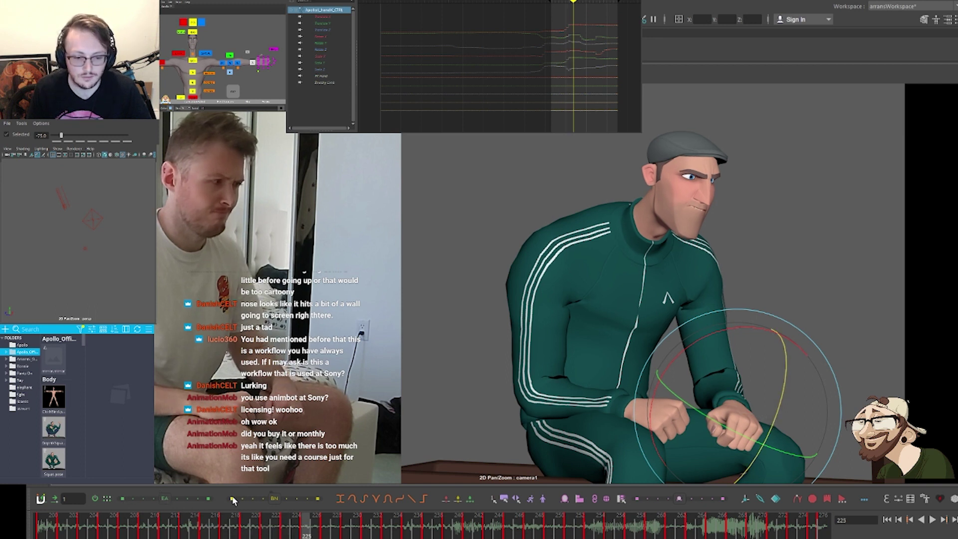
Blend the left hand control's pose near frame 225 toward a neighboring key with a tween value of 75
{"action": "mouse_move", "coordinate": [233, 500]}
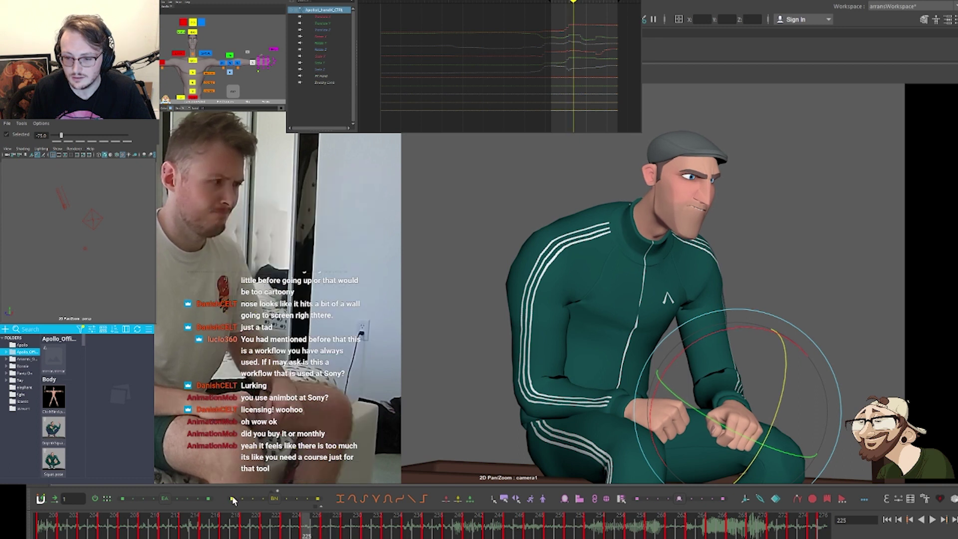
{"action": "key", "text": "ctrl"}
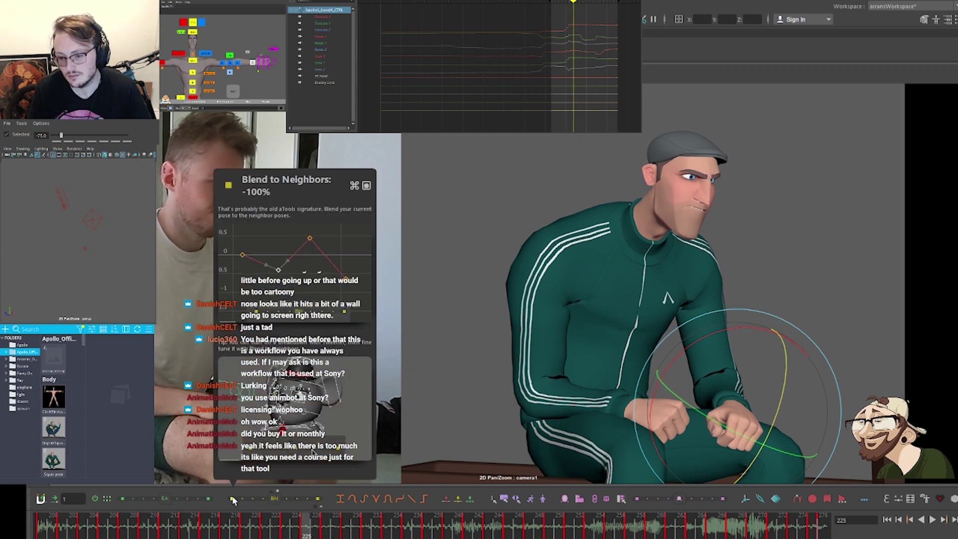
{"action": "key", "text": "period"}
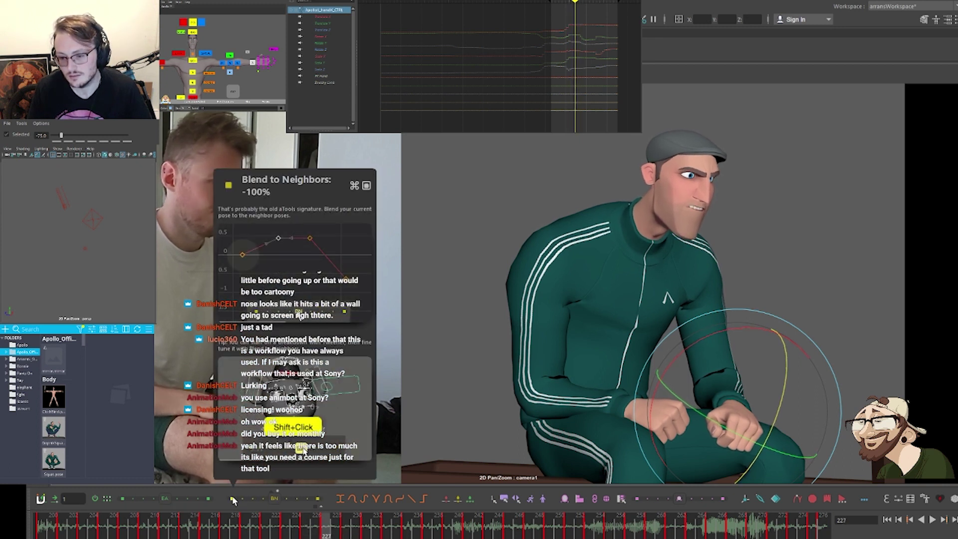
{"action": "key", "text": "comma"}
{"action": "key", "text": "alt+2"}
Examine the blended left hand motion between frames 217 and 227
{"action": "key", "text": "comma"}
{"action": "key", "text": "comma"}
{"action": "key", "text": "comma"}
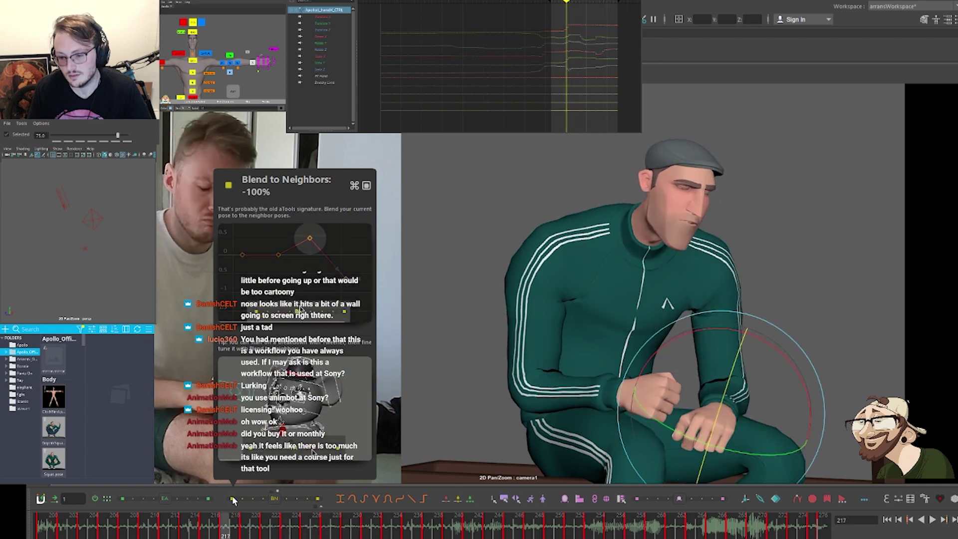
{"action": "key", "text": "period"}
{"action": "key", "text": "period"}
{"action": "key", "text": "period"}
{"action": "key", "text": "period"}
{"action": "key", "text": "period"}
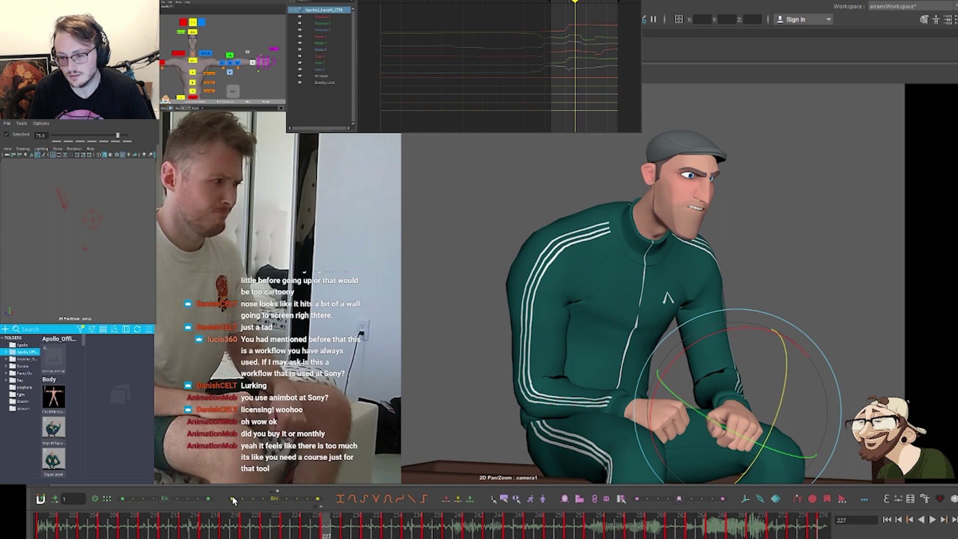
Examine the left hand motion from frame 227 to frame 243 against the video reference
{"action": "key", "text": "period"}
{"action": "key", "text": "period"}
{"action": "key", "text": "period"}
{"action": "key", "text": "period"}
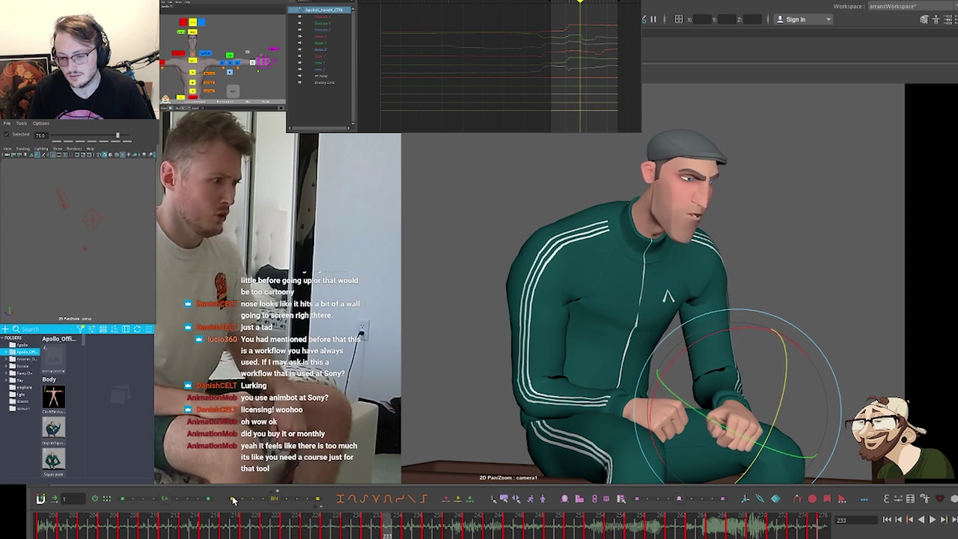
{"action": "key", "text": "period"}
{"action": "key", "text": "period"}
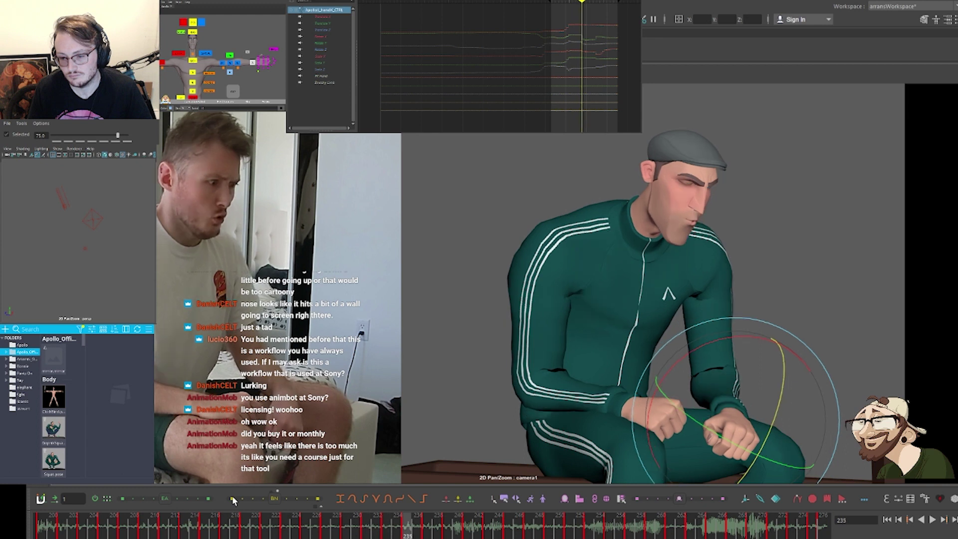
{"action": "key", "text": "comma"}
{"action": "key", "text": "comma"}
{"action": "key", "text": "period"}
{"action": "key", "text": "period"}
{"action": "key", "text": "period"}
{"action": "key", "text": "period"}
{"action": "key", "text": "comma"}
{"action": "key", "text": "comma"}
{"action": "key", "text": "comma"}
{"action": "key", "text": "comma"}
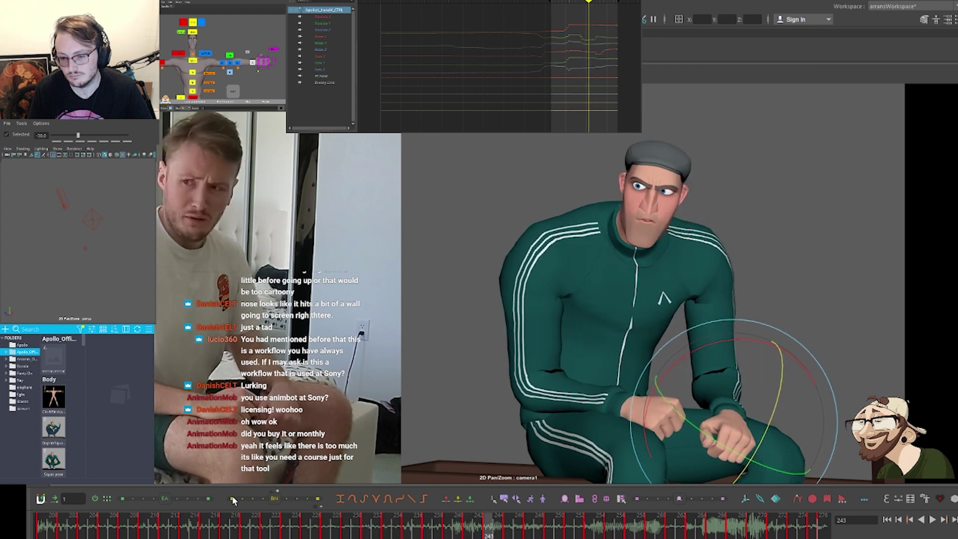
Examine the left hand's movement onto the other fist between frames 209 and 227
{"action": "key", "text": "comma"}
{"action": "key", "text": "comma"}
{"action": "key", "text": "comma"}
{"action": "key", "text": "comma"}
{"action": "key", "text": "comma"}
{"action": "key", "text": "comma"}
{"action": "key", "text": "comma"}
{"action": "key", "text": "comma"}
{"action": "key", "text": "comma"}
{"action": "key", "text": "comma"}
{"action": "key", "text": "comma"}
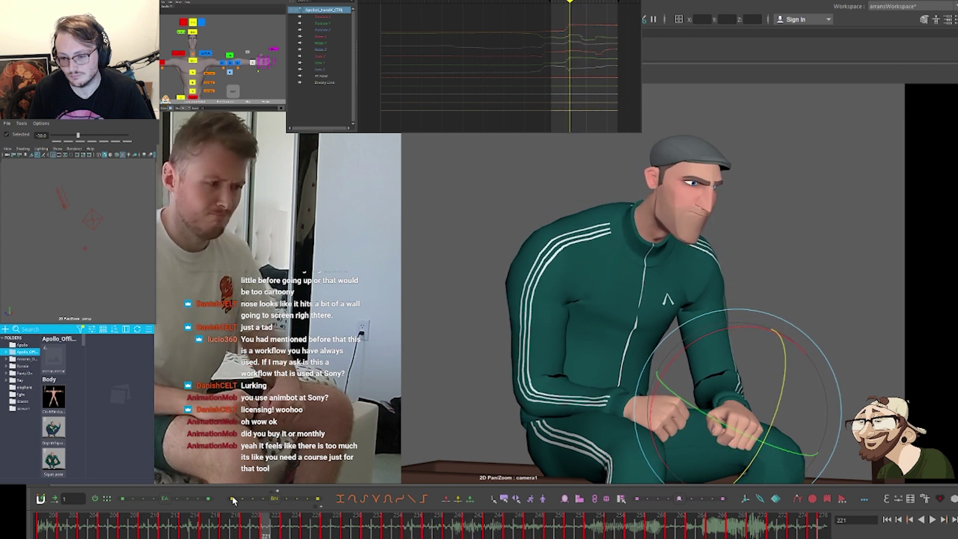
{"action": "key", "text": "period"}
{"action": "key", "text": "period"}
{"action": "key", "text": "period"}
{"action": "key", "text": "period"}
{"action": "key", "text": "period"}
{"action": "key", "text": "period"}
{"action": "key", "text": "period"}
{"action": "key", "text": "period"}
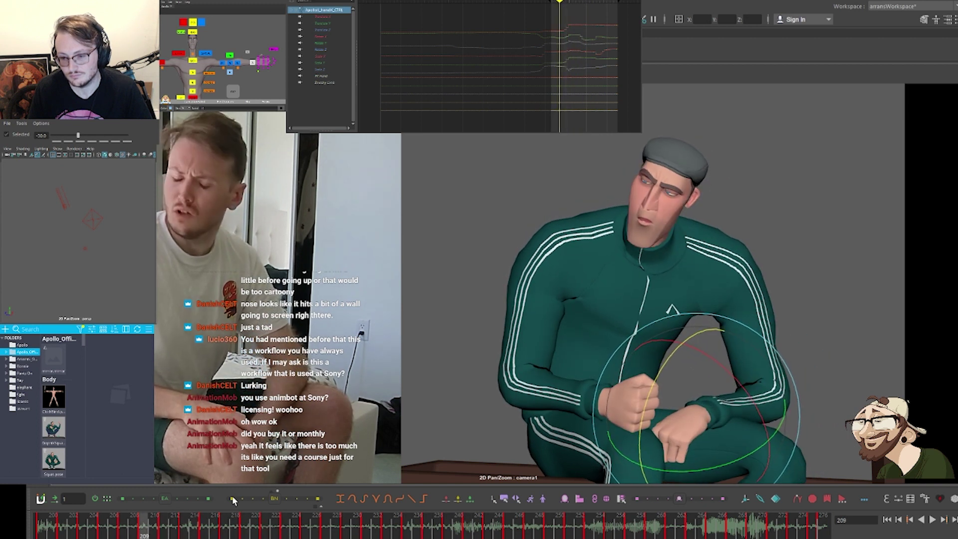
{"action": "key", "text": "comma"}
{"action": "key", "text": "comma"}
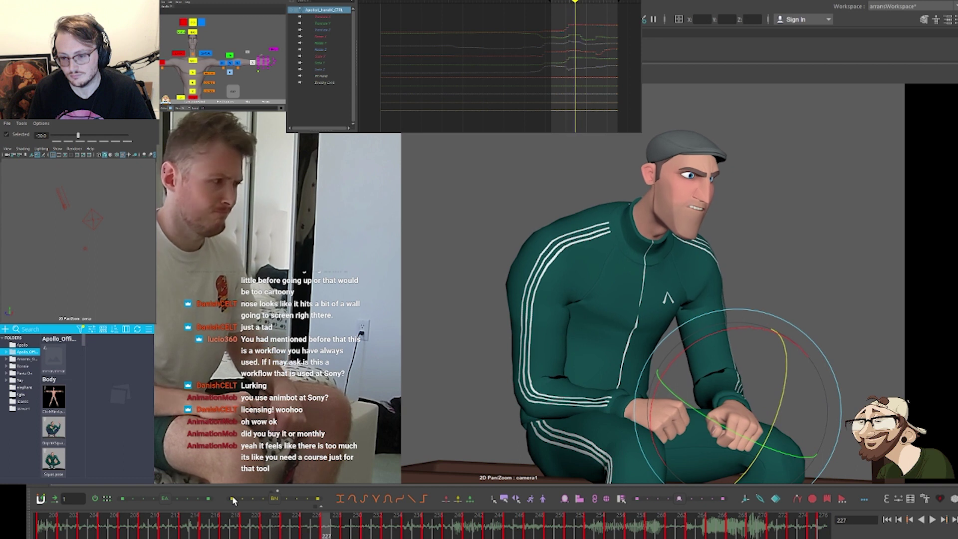
{"action": "key", "text": "comma"}
{"action": "key", "text": "comma"}
{"action": "key", "text": "comma"}
{"action": "key", "text": "comma"}
{"action": "key", "text": "comma"}
{"action": "key", "text": "comma"}
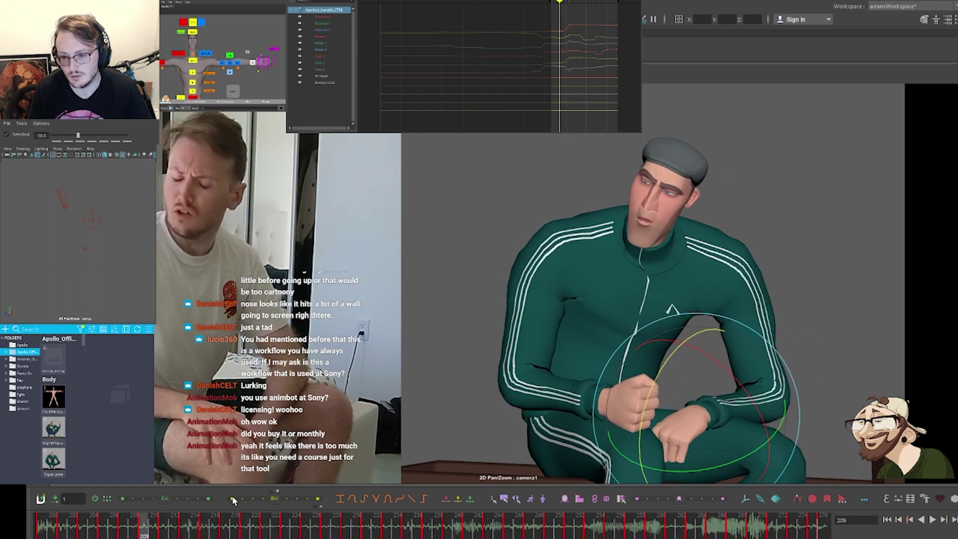
Examine the left hand pose from frame 201 to frame 209 against the video reference
{"action": "key", "text": "comma"}
{"action": "key", "text": "comma"}
{"action": "key", "text": "comma"}
{"action": "key", "text": "comma"}
{"action": "key", "text": "comma"}
{"action": "key", "text": "comma"}
{"action": "key", "text": "comma"}
{"action": "key", "text": "comma"}
{"action": "key", "text": "comma"}
{"action": "key", "text": "comma"}
{"action": "key", "text": "comma"}
{"action": "key", "text": "comma"}
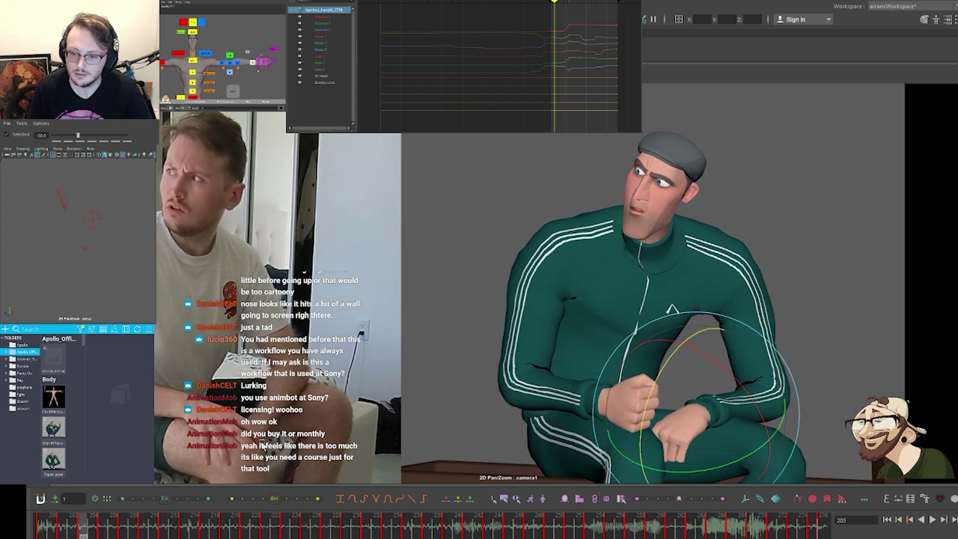
{"action": "key", "text": "period"}
{"action": "key", "text": "period"}
{"action": "key", "text": "period"}
{"action": "key", "text": "period"}
{"action": "key", "text": "period"}
{"action": "key", "text": "period"}
{"action": "key", "text": "period"}
{"action": "key", "text": "period"}
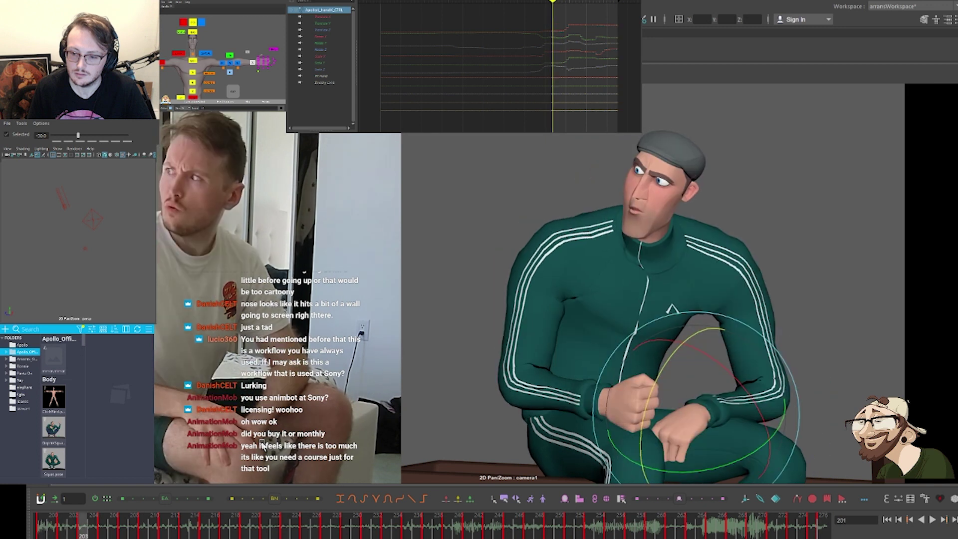
{"action": "key", "text": "comma"}
{"action": "key", "text": "comma"}
{"action": "key", "text": "comma"}
{"action": "key", "text": "comma"}
{"action": "key", "text": "comma"}
{"action": "key", "text": "comma"}
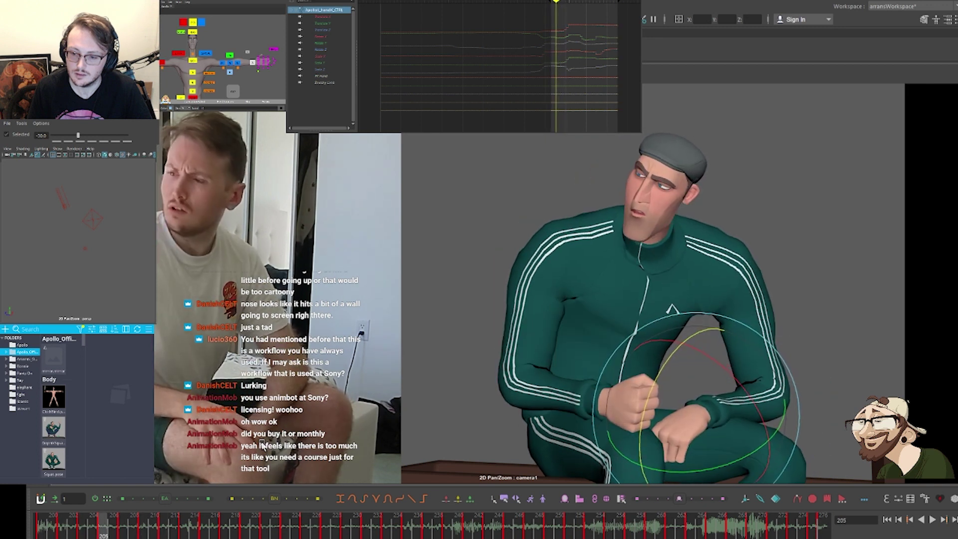
Blend the left hand control's pose at frame 213 toward the previous key with a tween value of -75
{"action": "key", "text": "period"}
{"action": "key", "text": "period"}
{"action": "key", "text": "period"}
{"action": "key", "text": "period"}
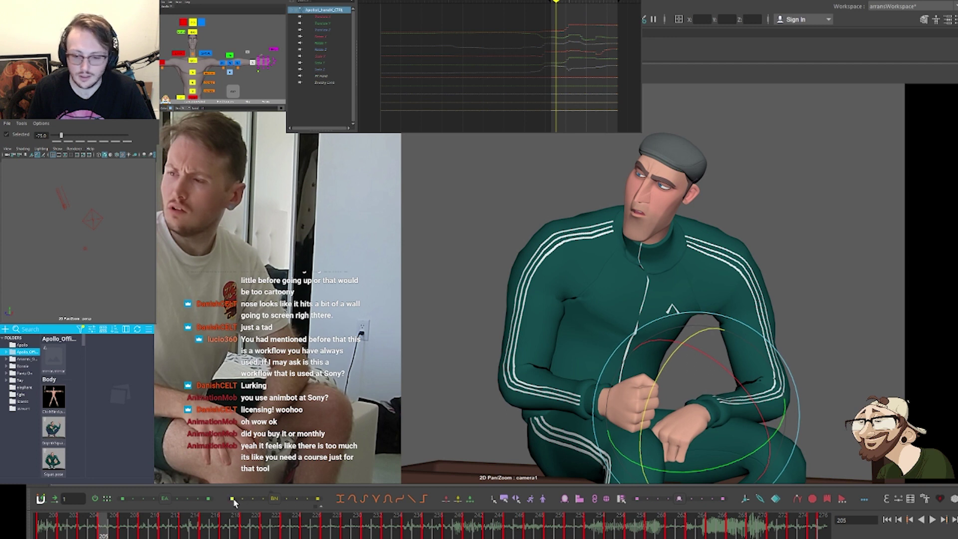
{"action": "key", "text": "period"}
{"action": "key", "text": "period"}
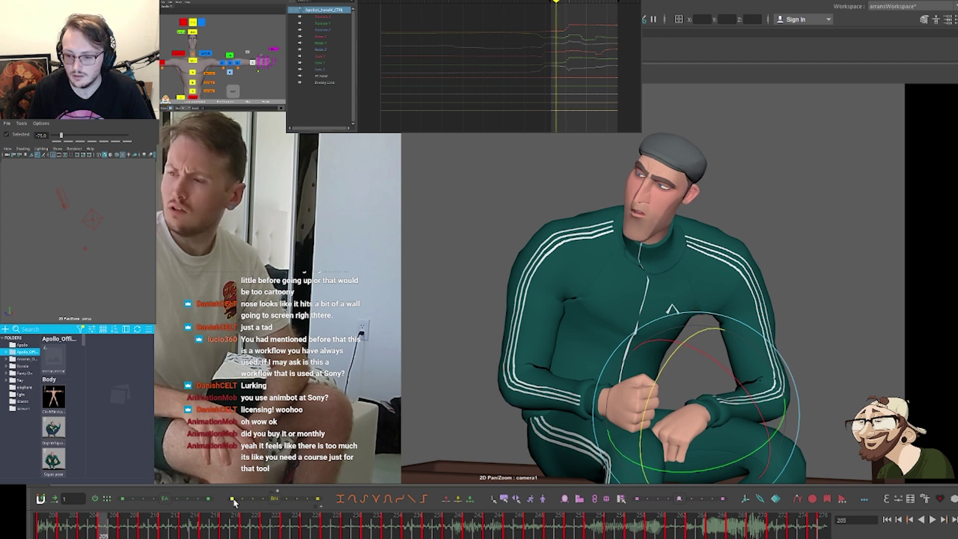
{"action": "key", "text": "period"}
{"action": "key", "text": "period"}
{"action": "key", "text": "period"}
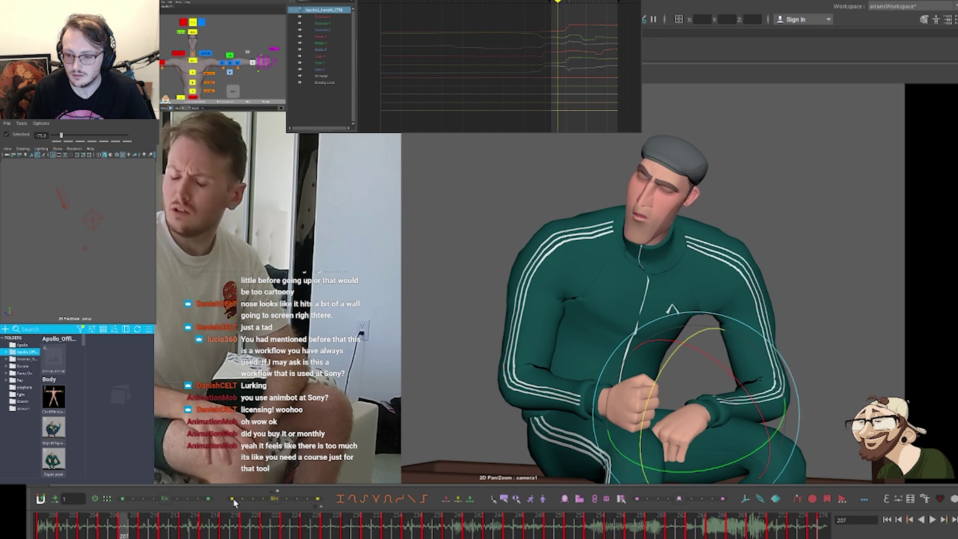
{"action": "key", "text": "period"}
{"action": "key", "text": "comma"}
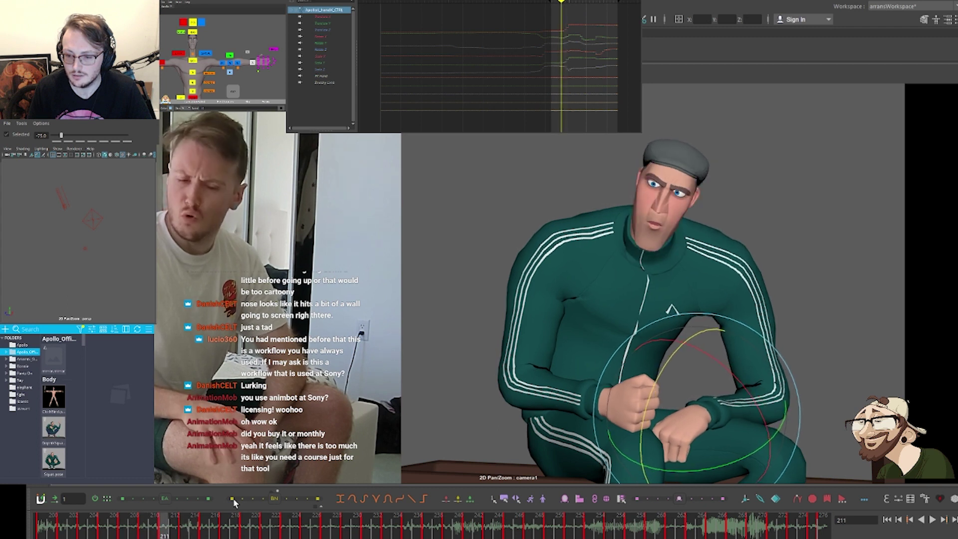
{"action": "key", "text": "period"}
{"action": "key", "text": "period"}
{"action": "key", "text": "comma"}
{"action": "left_click", "coordinate": [234, 500]}
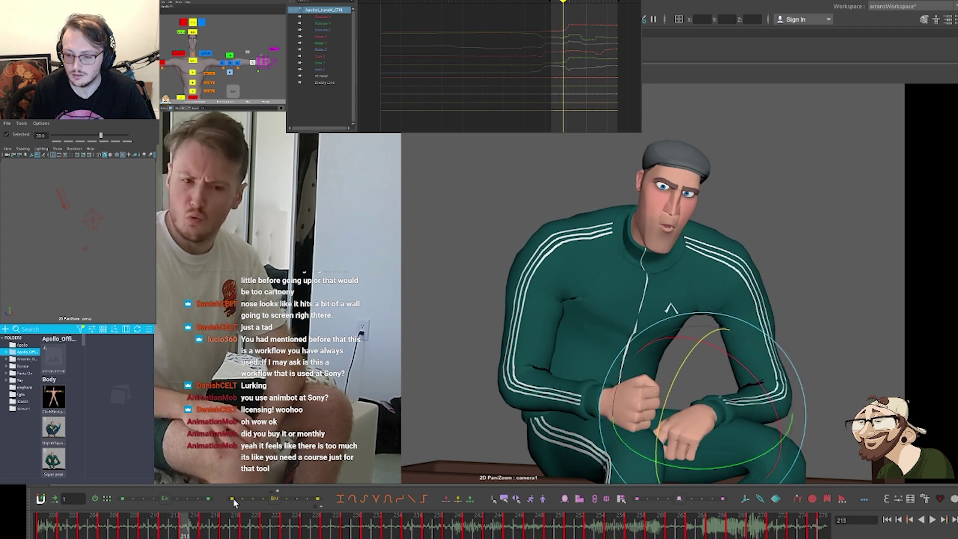
{"action": "left_click", "coordinate": [234, 500]}
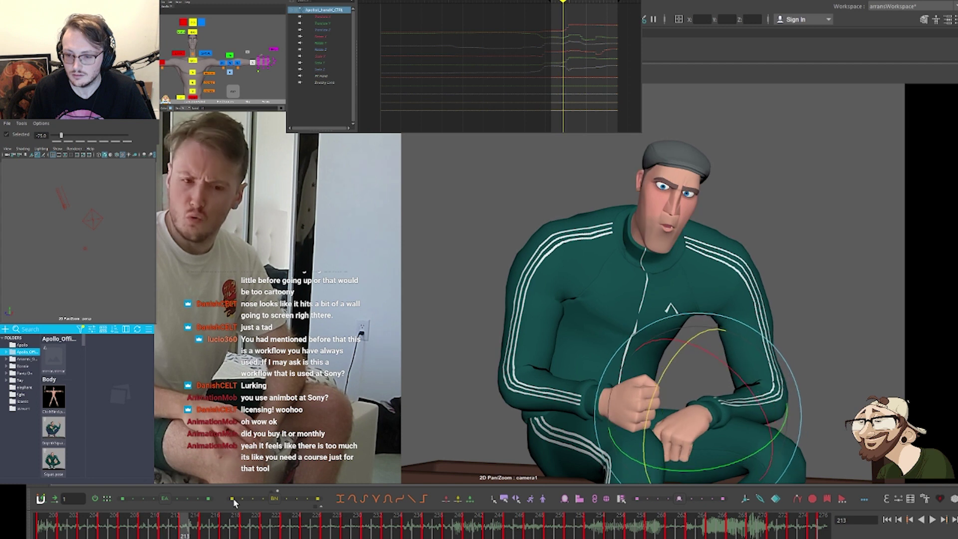
Examine the blended left hand motion between frames 203 and 217
{"action": "key", "text": "period"}
{"action": "key", "text": "period"}
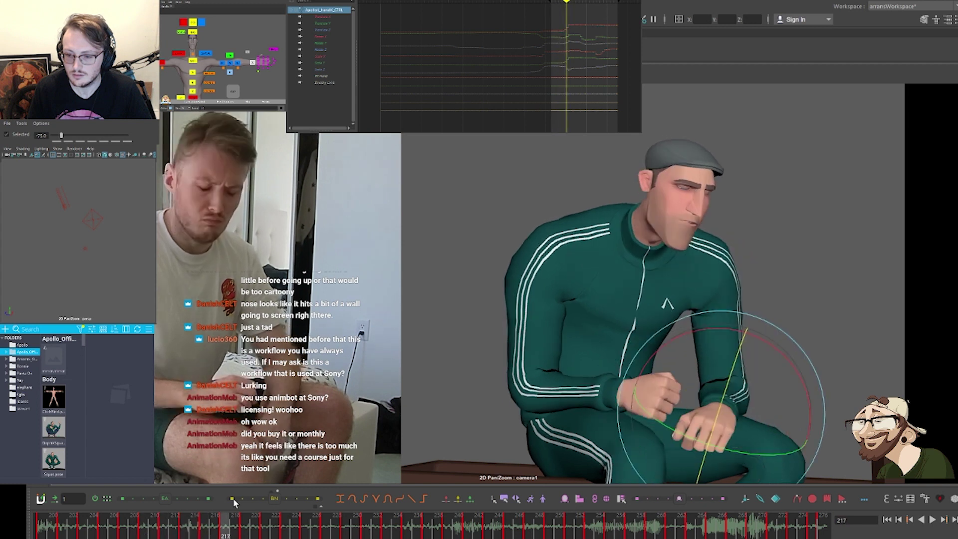
{"action": "key", "text": "comma"}
{"action": "key", "text": "comma"}
{"action": "key", "text": "comma"}
{"action": "key", "text": "comma"}
{"action": "key", "text": "comma"}
{"action": "key", "text": "comma"}
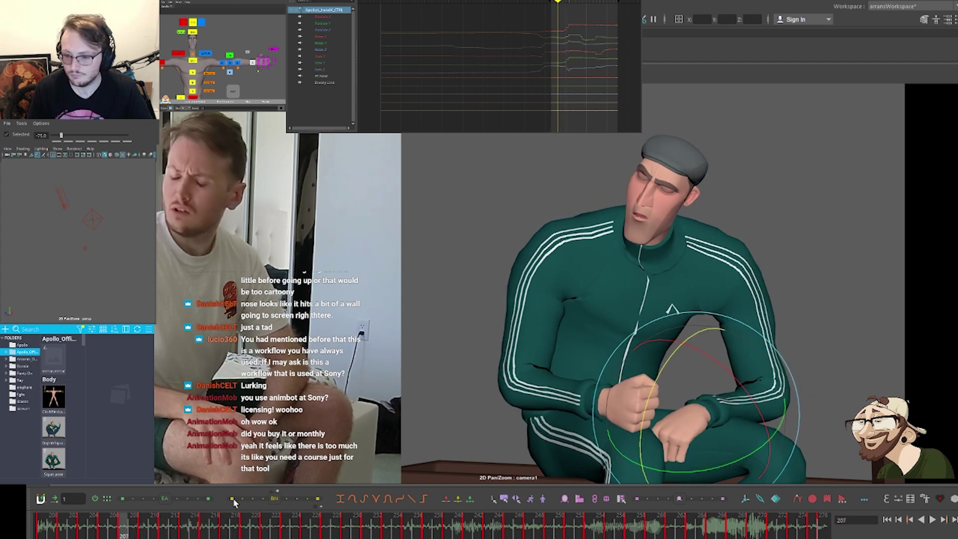
{"action": "key", "text": "period"}
{"action": "key", "text": "period"}
{"action": "key", "text": "period"}
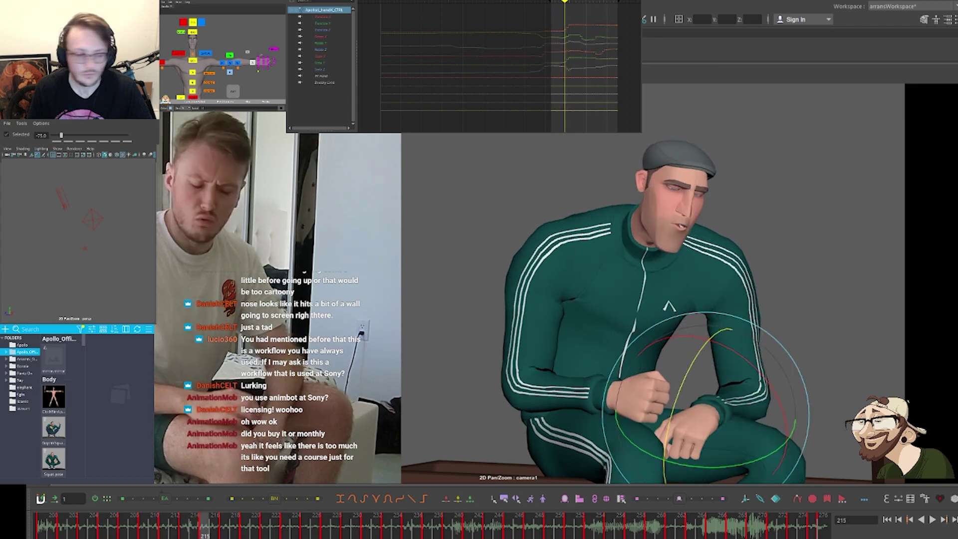
{"action": "key", "text": "comma"}
{"action": "key", "text": "comma"}
{"action": "key", "text": "comma"}
{"action": "key", "text": "period"}
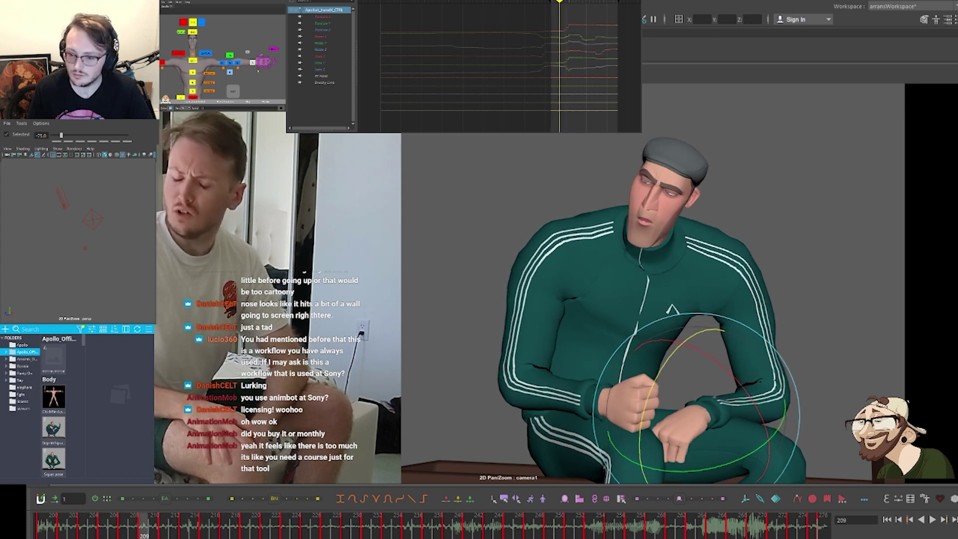
{"action": "key", "text": "period"}
{"action": "key", "text": "period"}
{"action": "key", "text": "period"}
{"action": "key", "text": "period"}
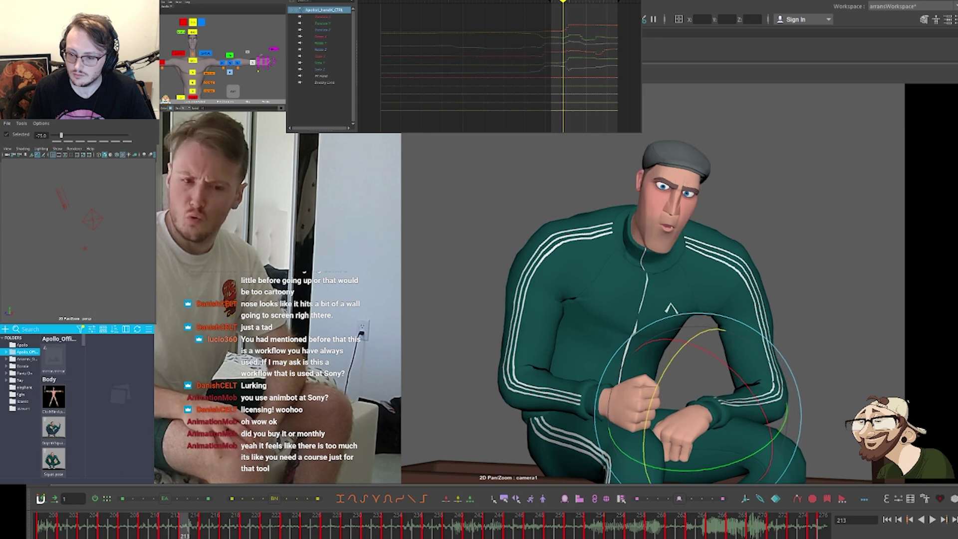
{"action": "key", "text": "comma"}
{"action": "key", "text": "comma"}
{"action": "key", "text": "comma"}
{"action": "key", "text": "comma"}
{"action": "key", "text": "comma"}
{"action": "key", "text": "comma"}
{"action": "key", "text": "comma"}
{"action": "key", "text": "comma"}
{"action": "key", "text": "comma"}
{"action": "key", "text": "comma"}
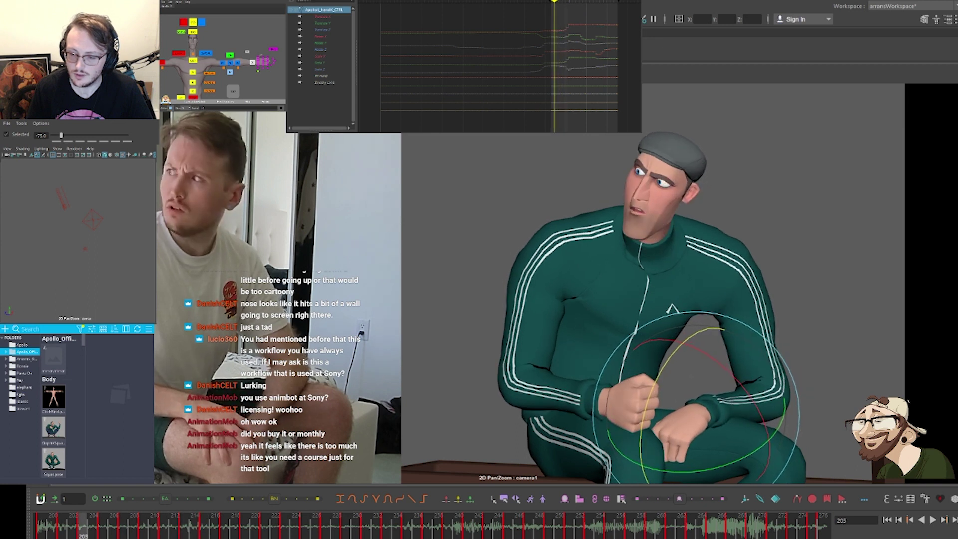
Select the shoulders control and examine its motion from frame 203 to frame 221
{"action": "left_click", "coordinate": [205, 54]}
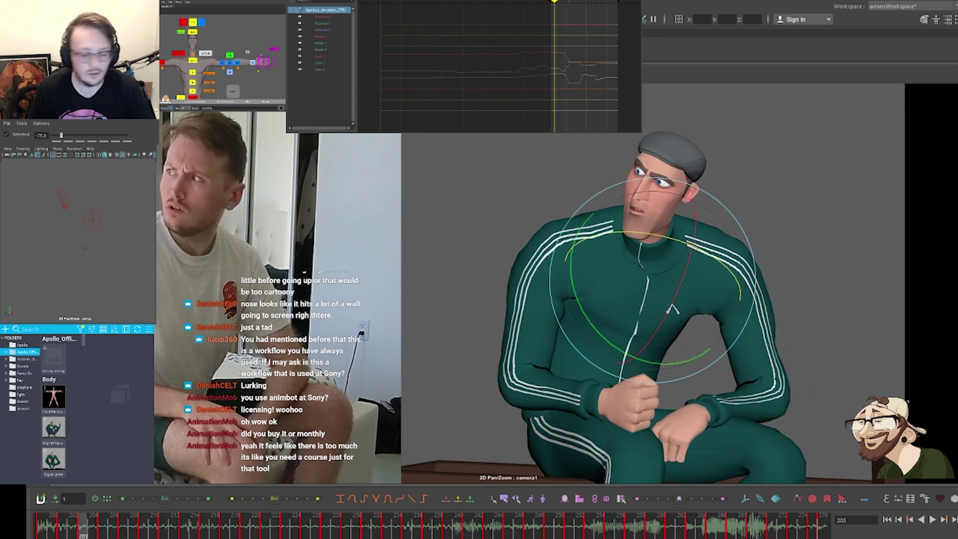
{"action": "key", "text": "period"}
{"action": "key", "text": "period"}
{"action": "key", "text": "period"}
{"action": "key", "text": "period"}
{"action": "key", "text": "period"}
{"action": "key", "text": "period"}
{"action": "key", "text": "period"}
{"action": "key", "text": "period"}
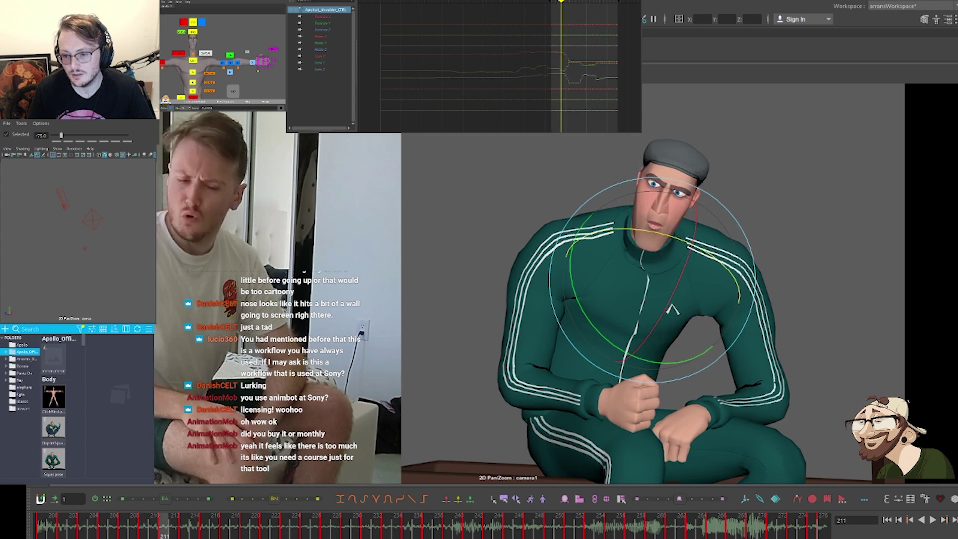
{"action": "key", "text": "period"}
{"action": "key", "text": "period"}
{"action": "key", "text": "period"}
{"action": "key", "text": "period"}
{"action": "key", "text": "period"}
{"action": "key", "text": "period"}
{"action": "key", "text": "period"}
{"action": "key", "text": "period"}
{"action": "key", "text": "period"}
{"action": "key", "text": "period"}
{"action": "key", "text": "period"}
{"action": "key", "text": "period"}
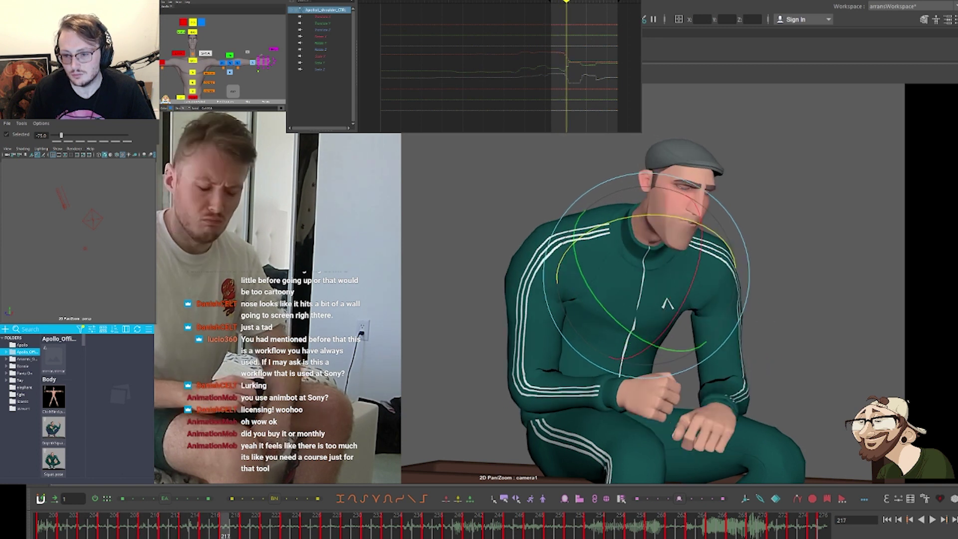
{"action": "key", "text": "comma"}
{"action": "key", "text": "comma"}
{"action": "key", "text": "comma"}
{"action": "key", "text": "comma"}
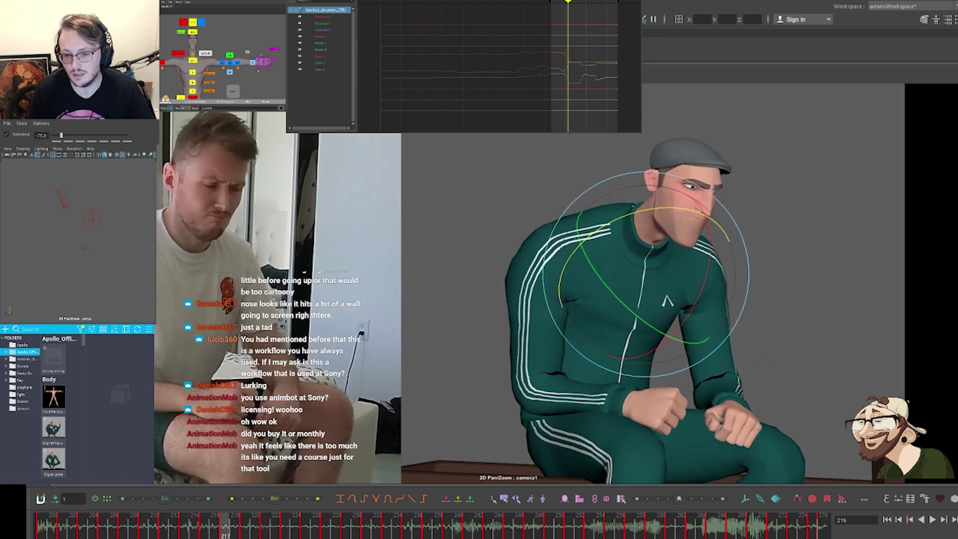
{"action": "key", "text": "period"}
{"action": "key", "text": "period"}
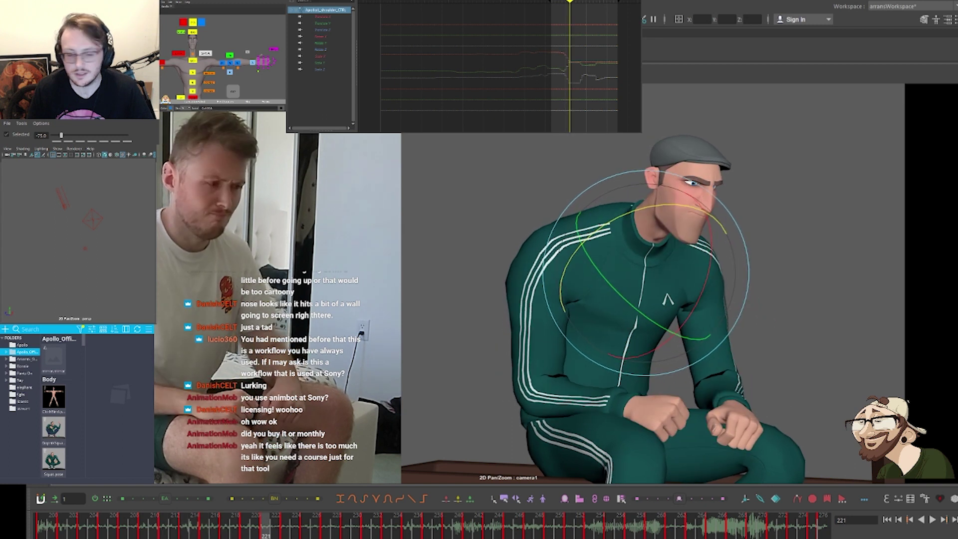
Isolate the shoulders control's Rotate Y curve and lower its keys from about frame 219 to 231
{"action": "left_click", "coordinate": [322, 44]}
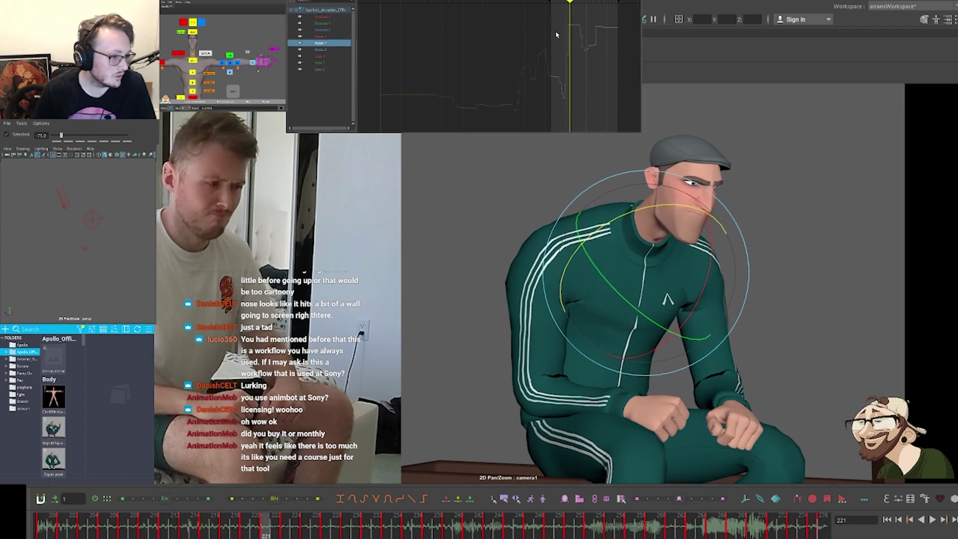
{"action": "left_click_drag", "start_coordinate": [561, 17], "coordinate": [580, 31]}
{"action": "key", "text": "f"}
{"action": "scroll", "coordinate": [531, 46], "scroll_direction": "down", "scroll_amount": 6}
{"action": "scroll", "coordinate": [514, 60], "scroll_direction": "up", "scroll_amount": 2}
{"action": "middle_click_drag", "start_coordinate": [497, 77], "coordinate": [516, 105], "text": "alt"}
{"action": "key", "text": "ctrl+z"}
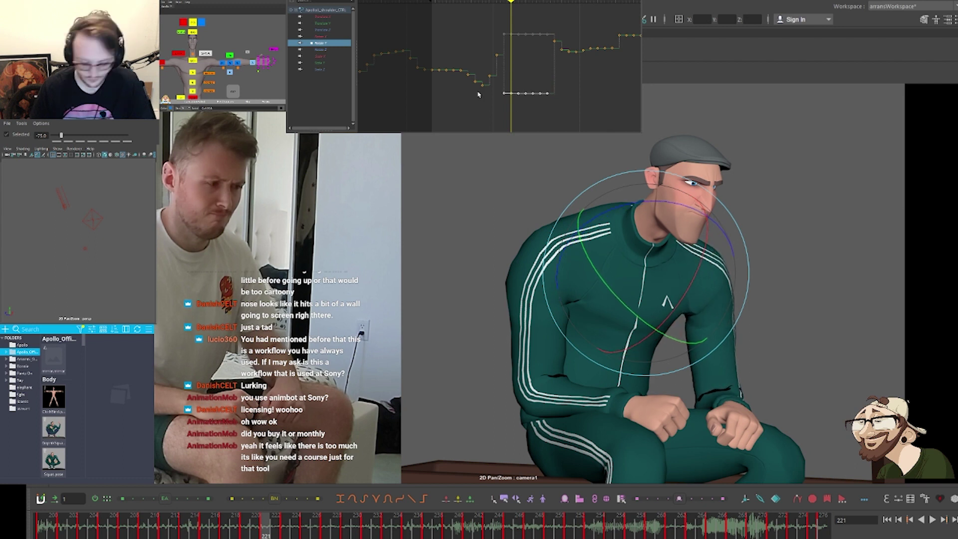
Examine the adjusted shoulders motion from frame 221 back to 203 and forward to 209
{"action": "key", "text": "comma"}
{"action": "key", "text": "comma"}
{"action": "key", "text": "comma"}
{"action": "key", "text": "comma"}
{"action": "key", "text": "comma"}
{"action": "key", "text": "comma"}
{"action": "key", "text": "comma"}
{"action": "key", "text": "comma"}
{"action": "key", "text": "comma"}
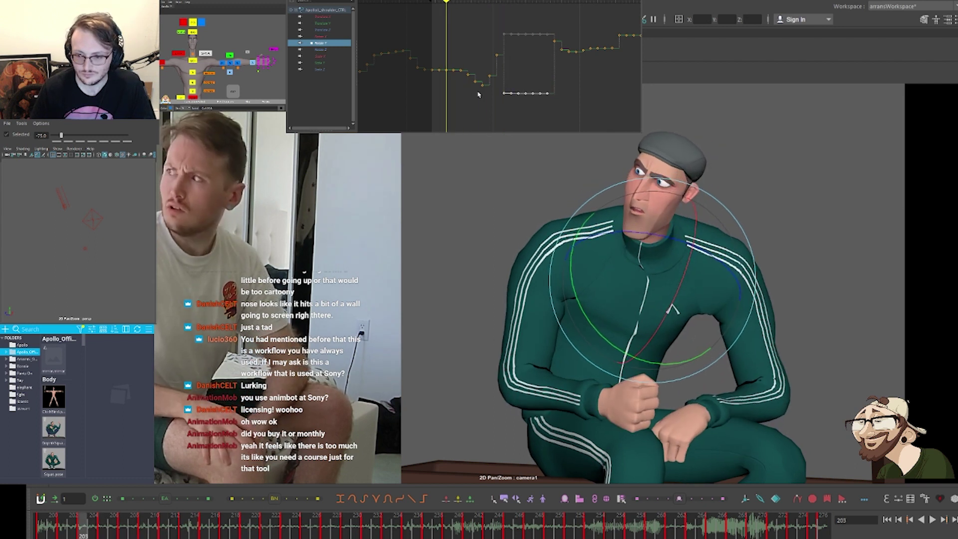
{"action": "key", "text": "period"}
{"action": "key", "text": "period"}
{"action": "key", "text": "period"}
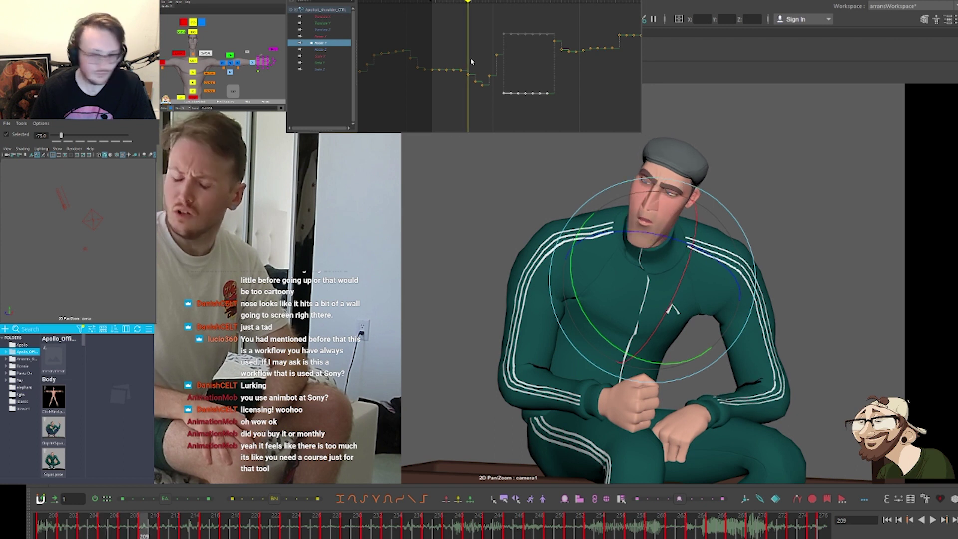
Reshape the shoulders control's Rotate Y keys from about frame 209 to 219 into a gradual descent toward the lowered section
{"action": "key", "text": "comma"}
{"action": "key", "text": "period"}
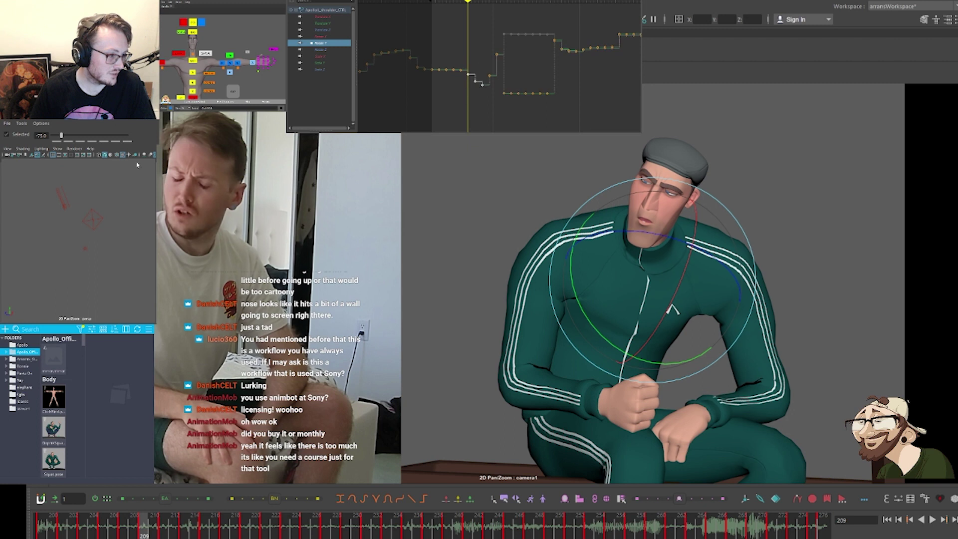
{"action": "key", "text": "period"}
{"action": "key", "text": "period"}
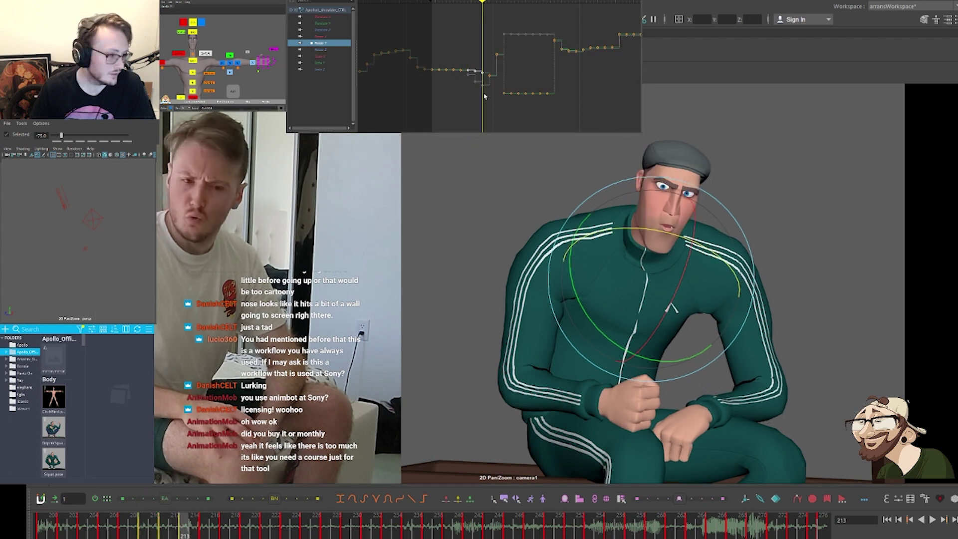
{"action": "left_click", "coordinate": [483, 71]}
{"action": "left_click_drag", "start_coordinate": [488, 50], "coordinate": [520, 96]}
{"action": "left_click", "coordinate": [199, 500]}
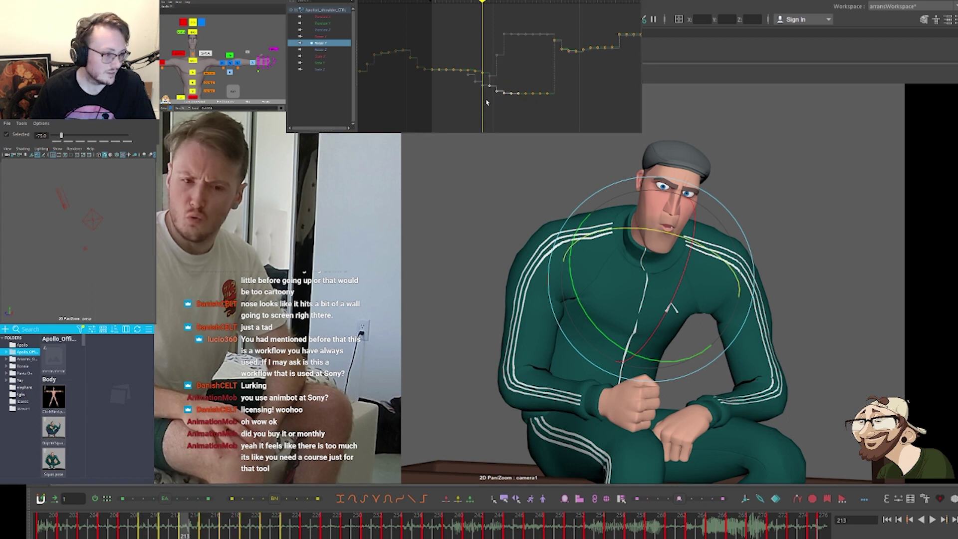
{"action": "left_click", "coordinate": [479, 86]}
{"action": "left_click_drag", "start_coordinate": [487, 74], "coordinate": [490, 69]}
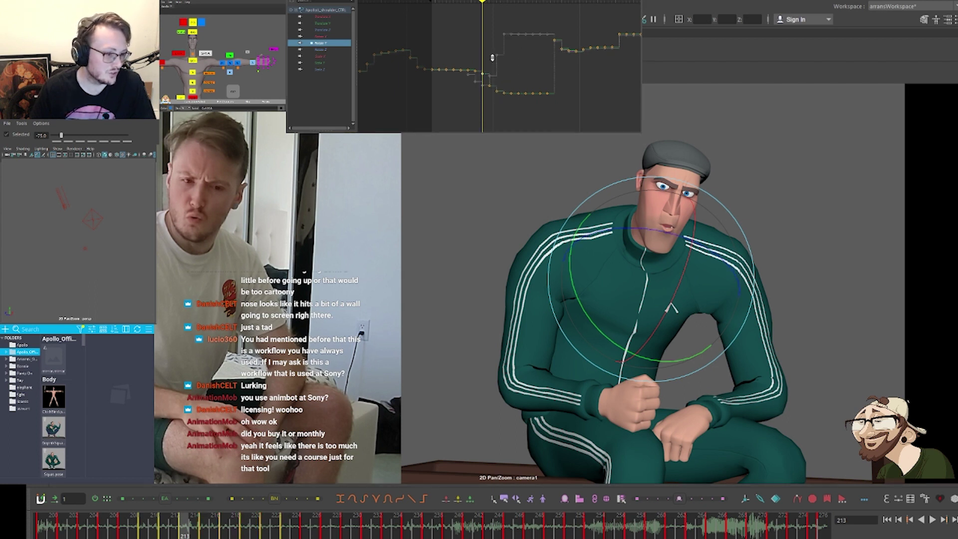
{"action": "left_click", "coordinate": [493, 59]}
Examine the smoothed shoulders motion from frame 211 to 223
{"action": "key", "text": "comma"}
{"action": "key", "text": "comma"}
{"action": "key", "text": "comma"}
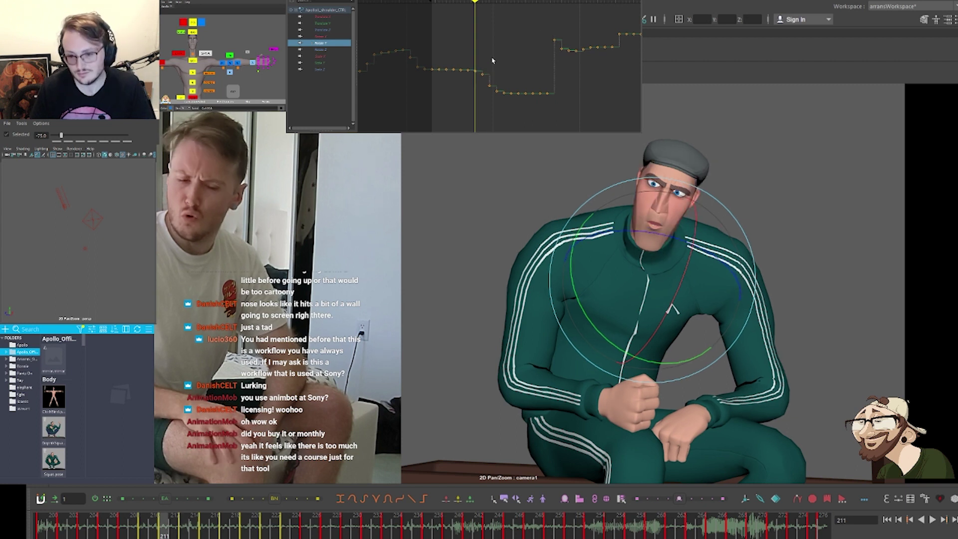
{"action": "key", "text": "period"}
{"action": "key", "text": "period"}
{"action": "key", "text": "period"}
{"action": "key", "text": "period"}
{"action": "key", "text": "period"}
{"action": "key", "text": "period"}
{"action": "key", "text": "period"}
{"action": "key", "text": "period"}
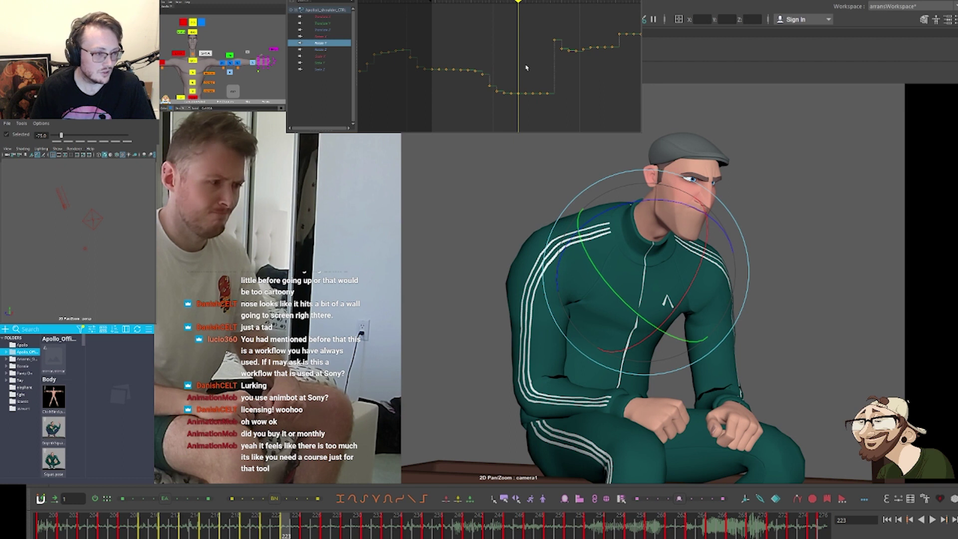
Isolate the shoulders control's Rotate Z curve and raise its keys from about frame 215 to 223 into a gentler descent
{"action": "left_click", "coordinate": [333, 50]}
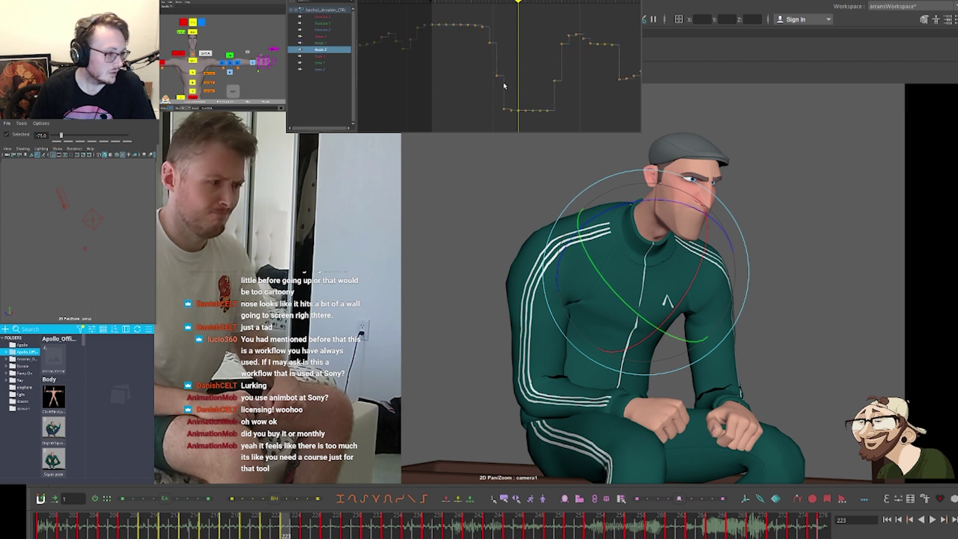
{"action": "left_click_drag", "start_coordinate": [524, 106], "coordinate": [527, 46]}
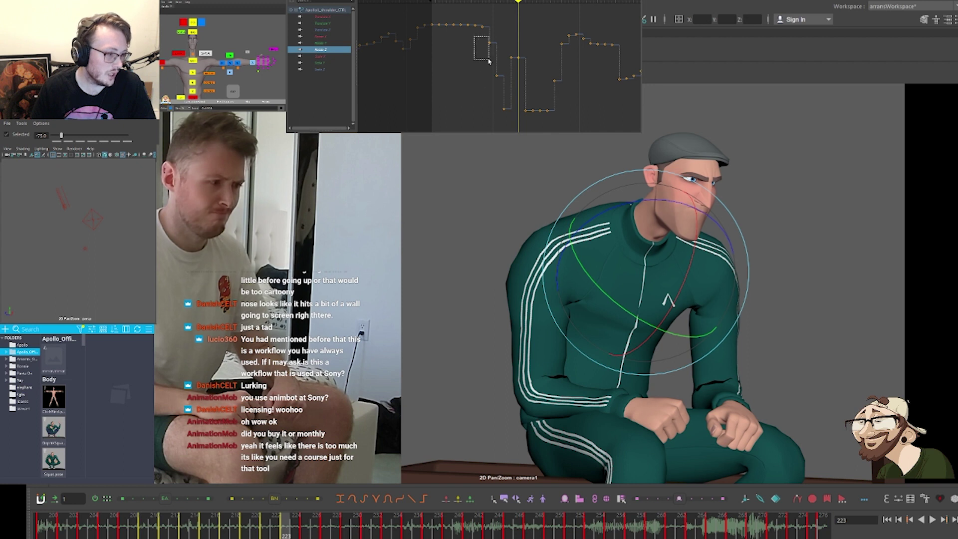
{"action": "left_click_drag", "start_coordinate": [489, 61], "coordinate": [509, 121]}
{"action": "key", "text": "r"}
{"action": "middle_click_drag", "start_coordinate": [483, 26], "coordinate": [486, 36]}
Raise the shoulders' Rotate Z keys from about frame 225 to 233 and level frames 225 to 231 with the key at frame 223
{"action": "left_click_drag", "start_coordinate": [526, 124], "coordinate": [567, 80]}
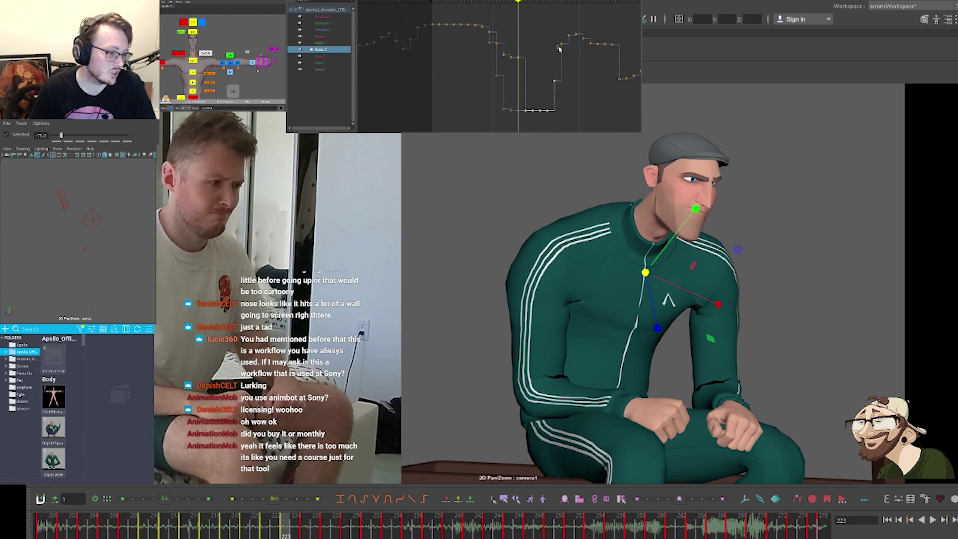
{"action": "middle_click_drag", "start_coordinate": [562, 44], "coordinate": [563, 56]}
{"action": "key", "text": "f"}
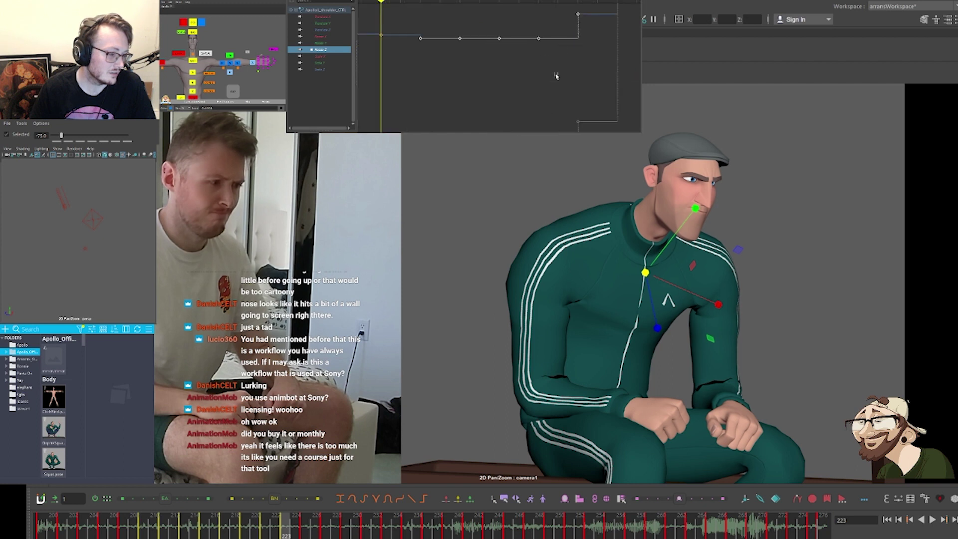
{"action": "left_click_drag", "start_coordinate": [448, 75], "coordinate": [541, 31]}
{"action": "key", "text": "f"}
{"action": "key", "text": "w"}
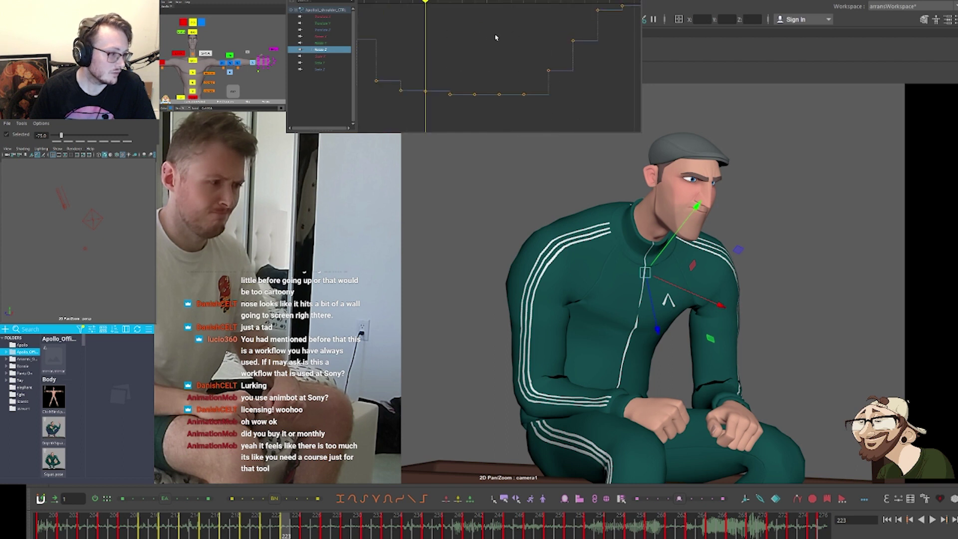
{"action": "left_click_drag", "start_coordinate": [446, 70], "coordinate": [533, 111]}
{"action": "middle_click_drag", "start_coordinate": [500, 63], "coordinate": [500, 60]}
{"action": "left_click", "coordinate": [433, 57]}
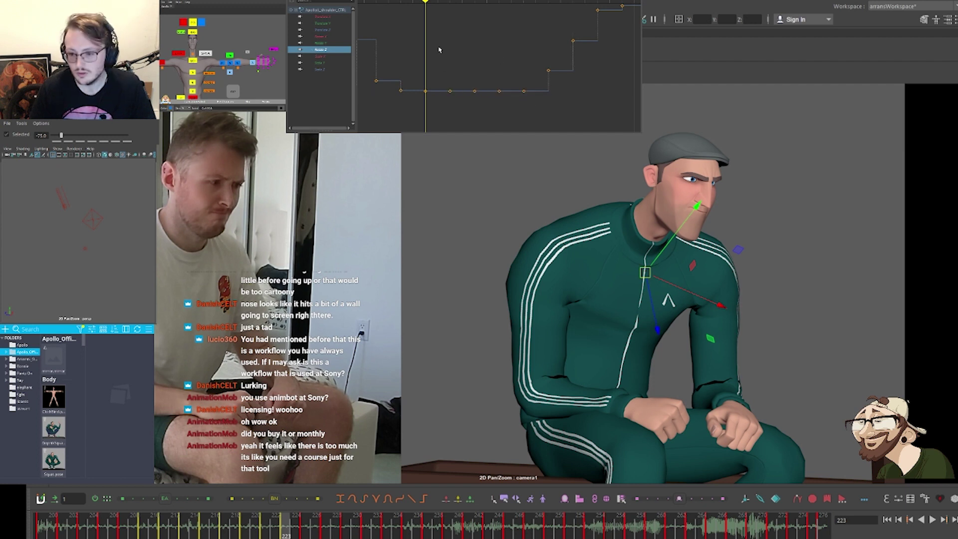
Examine the adjusted shoulders motion from frame 223 back to about 217 and forward to 225
{"action": "key", "text": "comma"}
{"action": "key", "text": "comma"}
{"action": "key", "text": "comma"}
{"action": "key", "text": "comma"}
{"action": "key", "text": "comma"}
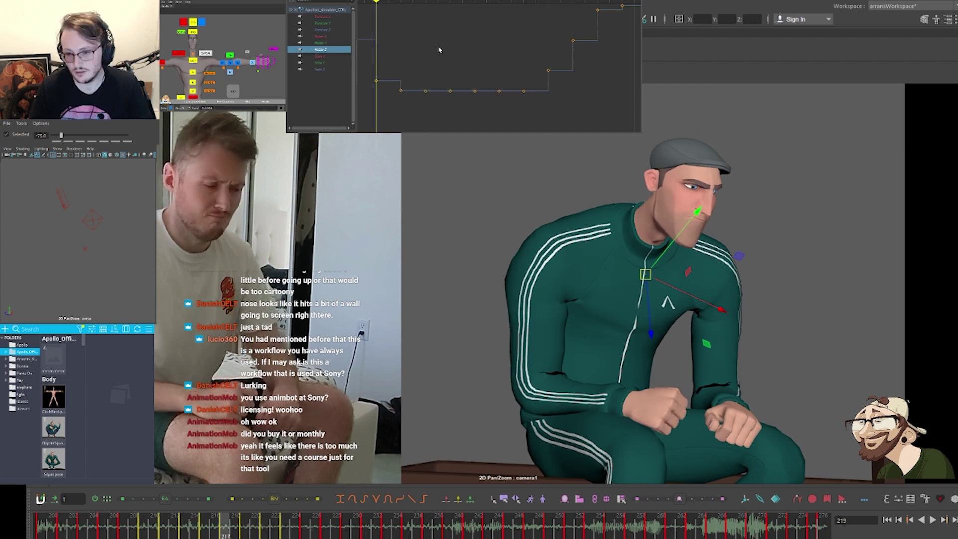
{"action": "key", "text": "period"}
{"action": "key", "text": "period"}
{"action": "key", "text": "period"}
{"action": "key", "text": "period"}
{"action": "key", "text": "period"}
{"action": "key", "text": "period"}
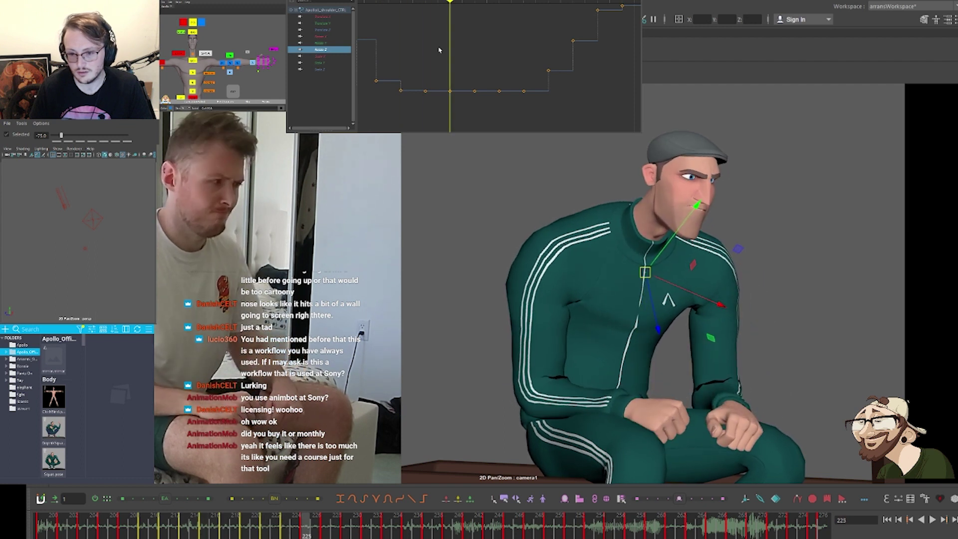
Try to shift the left arm's pole vector control slightly inward at frame 225 after comparing the pose with frame 215
{"action": "left_click", "coordinate": [669, 300]}
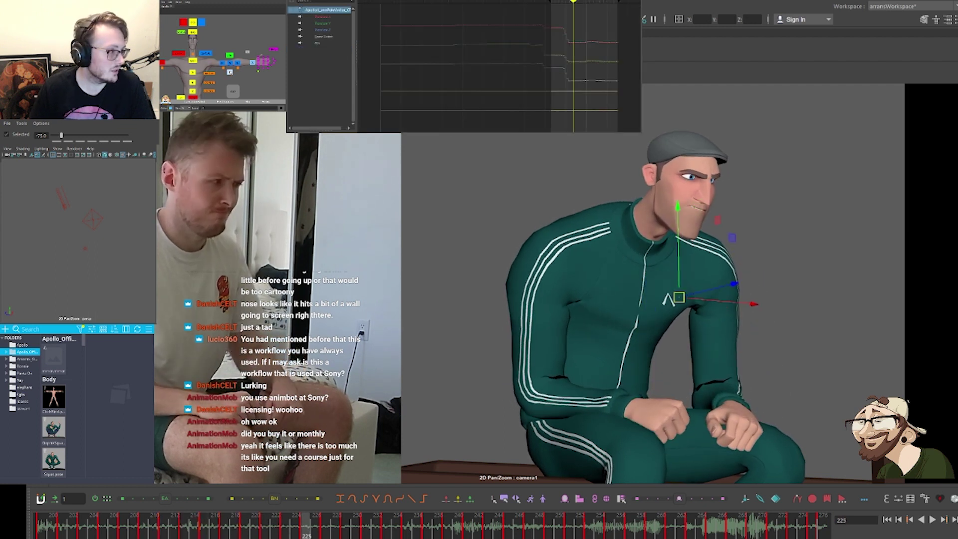
{"action": "key", "text": "comma"}
{"action": "key", "text": "comma"}
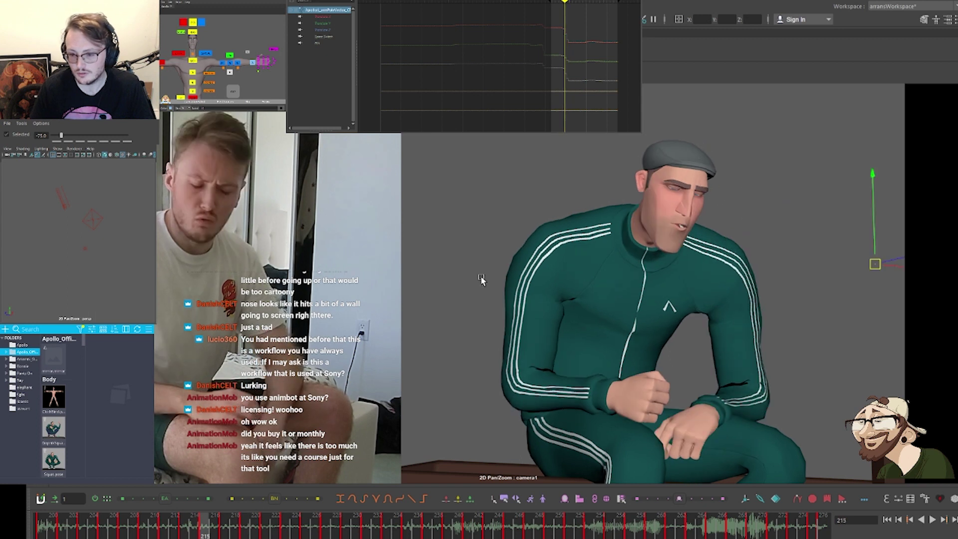
{"action": "key", "text": "period"}
{"action": "key", "text": "period"}
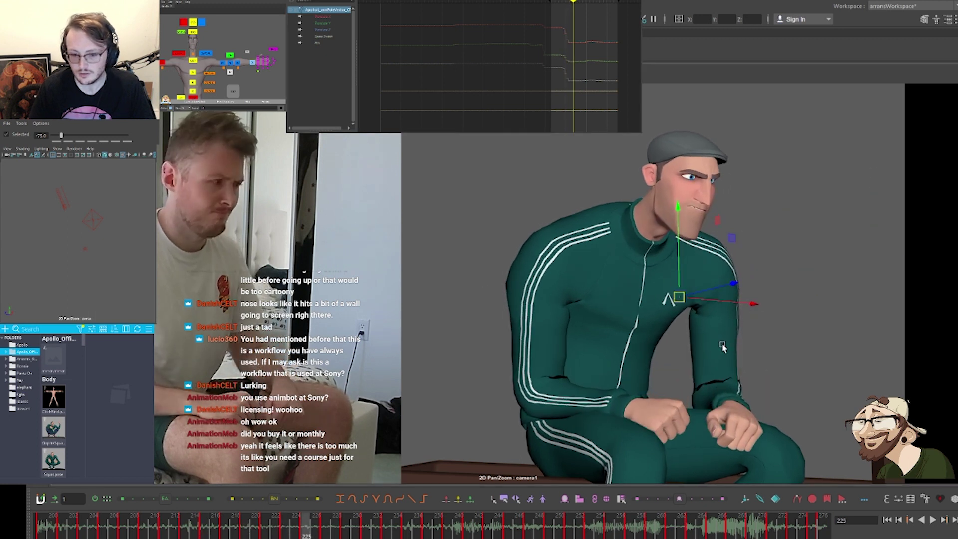
{"action": "middle_click_drag", "start_coordinate": [723, 344], "coordinate": [715, 340]}
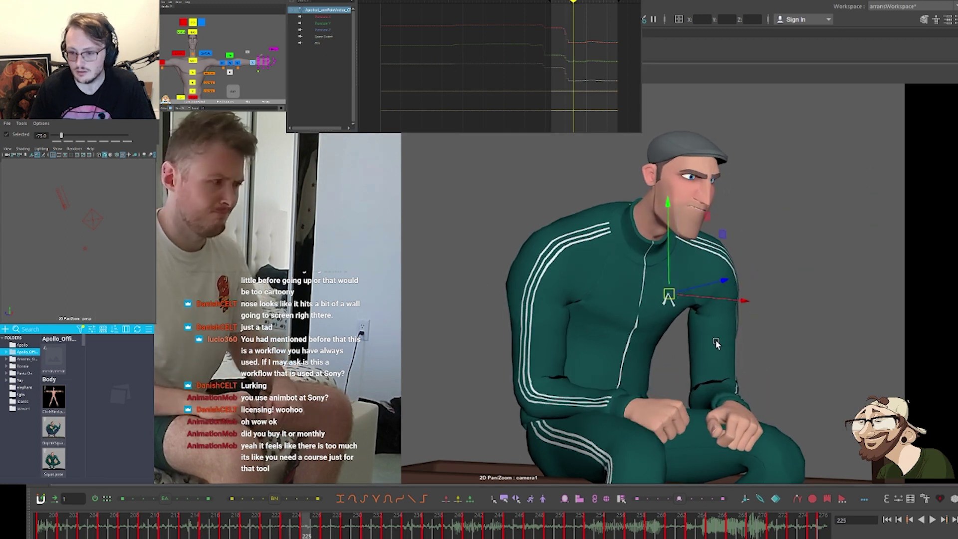
{"action": "key", "text": "ctrl+z"}
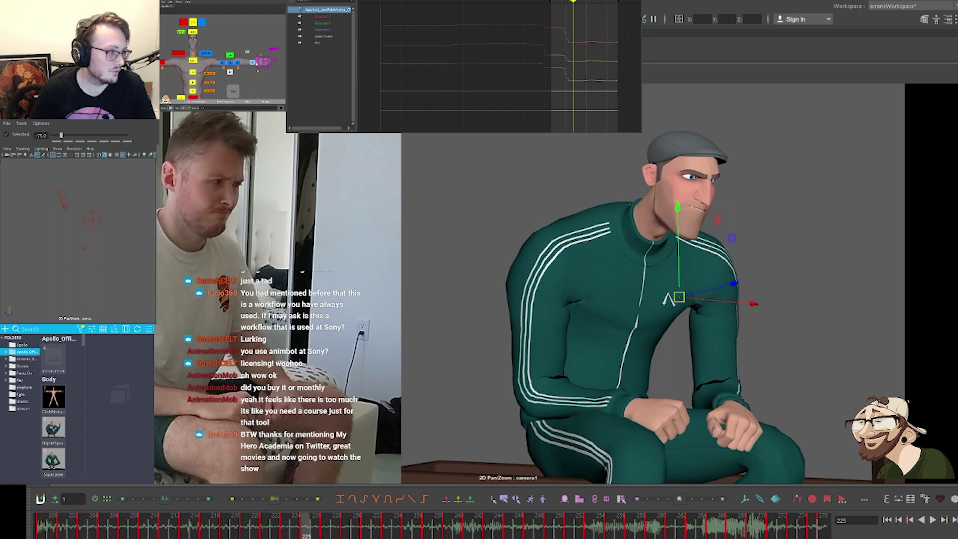
Isolate the left hand control's Translate X curve and offset its keys from about frame 219 to 239, moving the hand slightly outward
{"action": "left_click", "coordinate": [737, 409]}
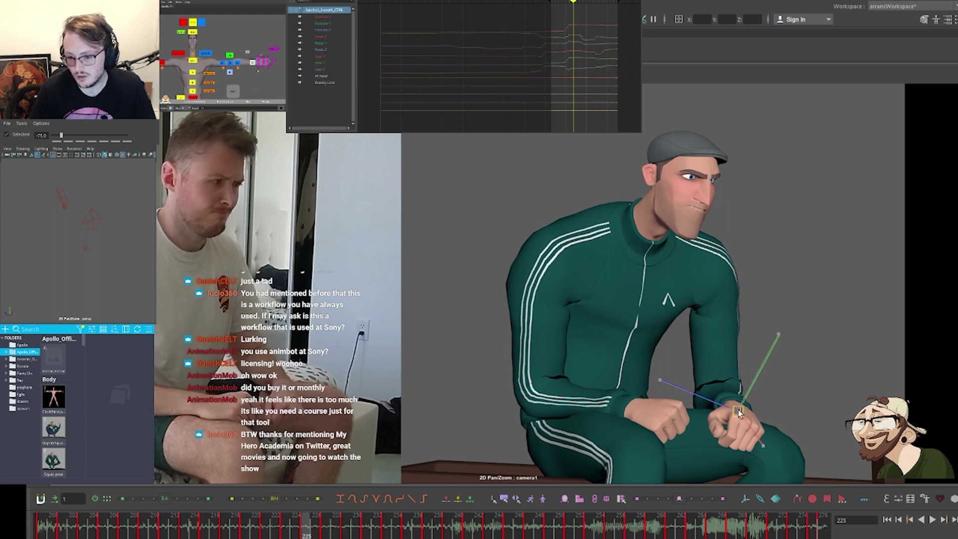
{"action": "key", "text": "w"}
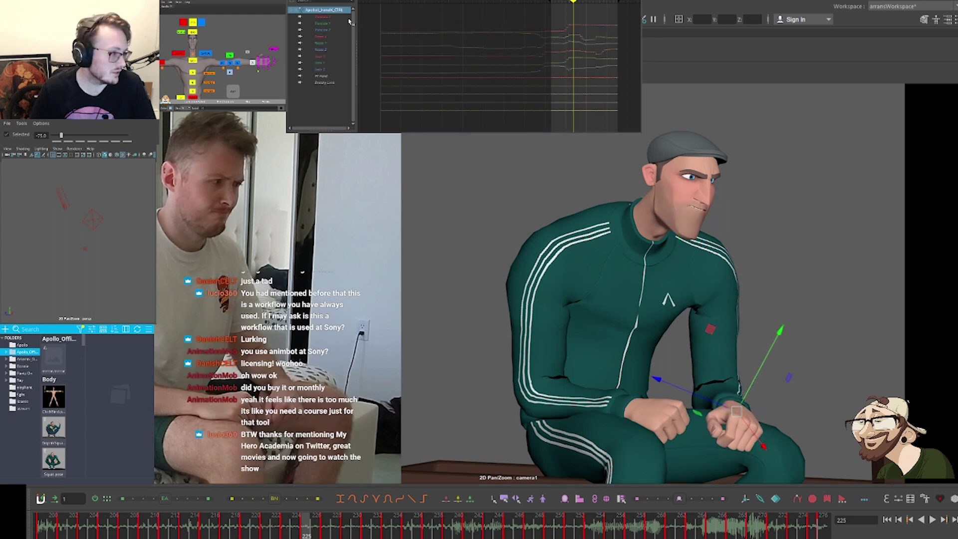
{"action": "left_click", "coordinate": [340, 17]}
{"action": "left_click_drag", "start_coordinate": [563, 10], "coordinate": [599, 40]}
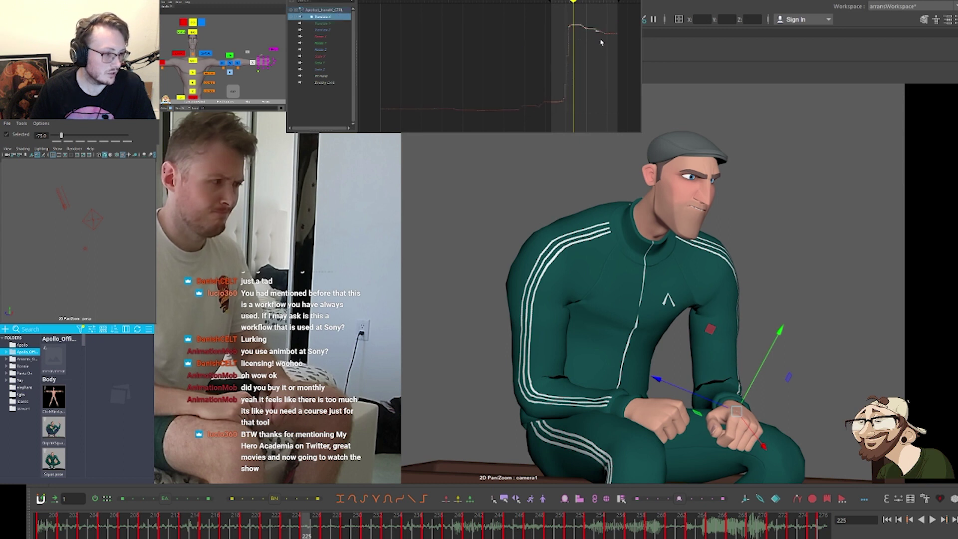
{"action": "key", "text": "f"}
{"action": "left_click_drag", "start_coordinate": [402, 52], "coordinate": [455, 25]}
{"action": "middle_click_drag", "start_coordinate": [454, 52], "coordinate": [462, 17], "text": "shift"}
{"action": "key", "text": "a"}
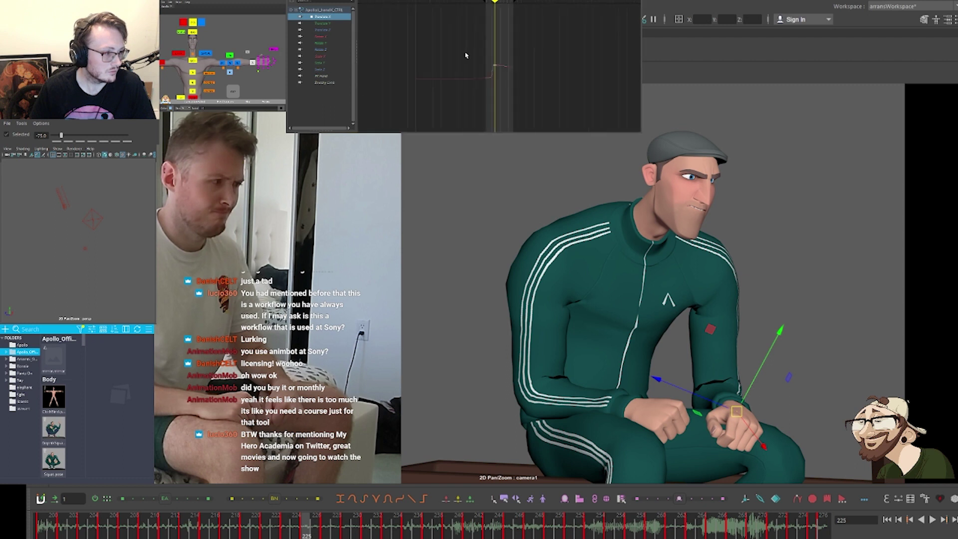
{"action": "middle_click_drag", "start_coordinate": [504, 77], "coordinate": [506, 84], "text": "shift"}
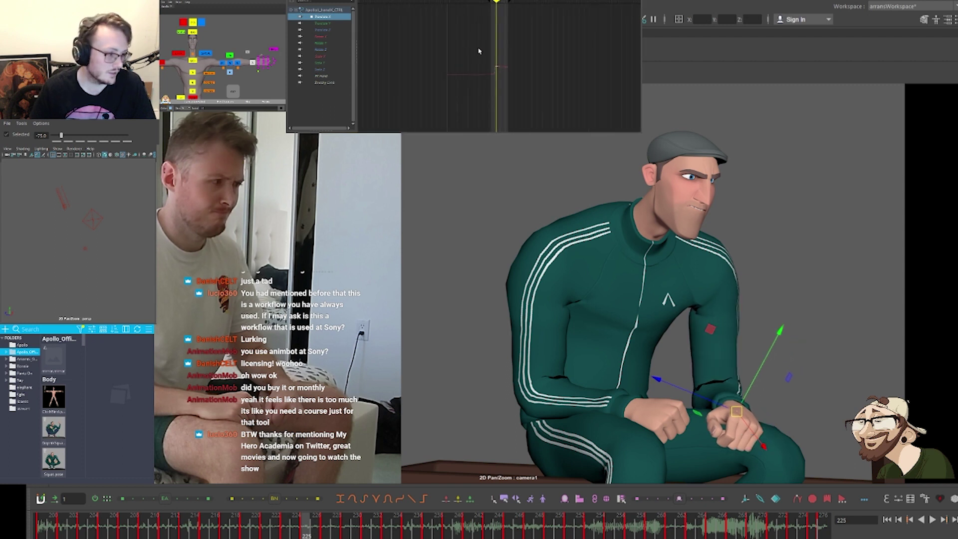
{"action": "key", "text": "a"}
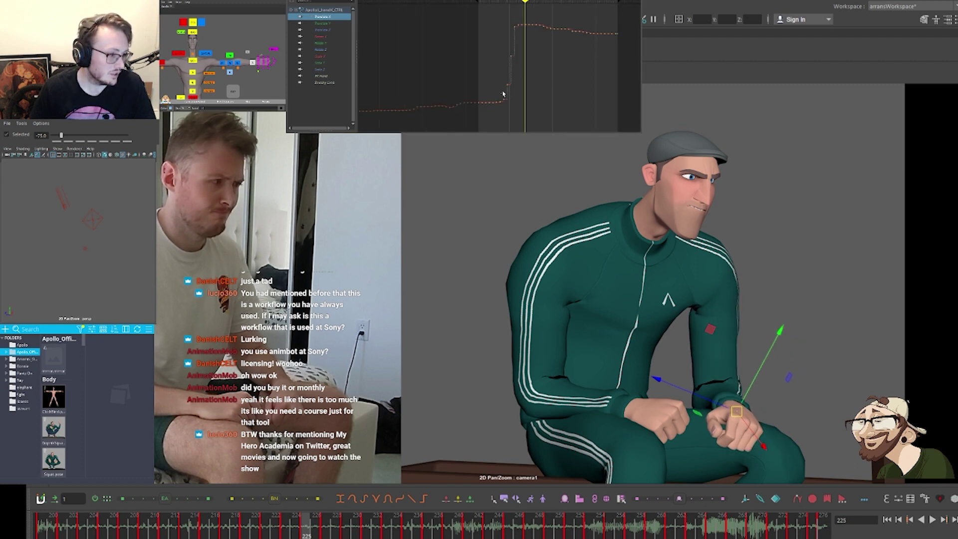
{"action": "left_click_drag", "start_coordinate": [503, 94], "coordinate": [549, 18]}
{"action": "left_click_drag", "start_coordinate": [504, 44], "coordinate": [552, 13]}
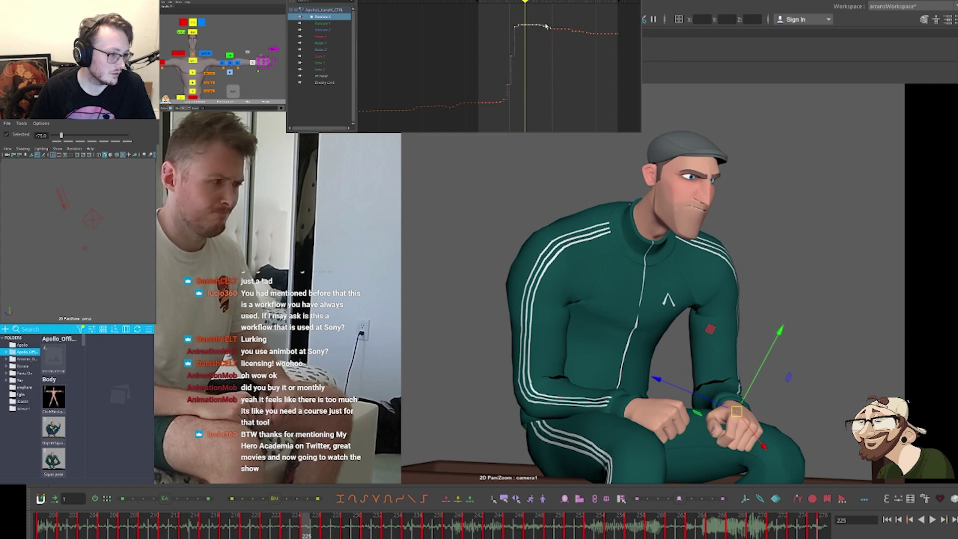
{"action": "middle_click_drag", "start_coordinate": [541, 37], "coordinate": [504, 44]}
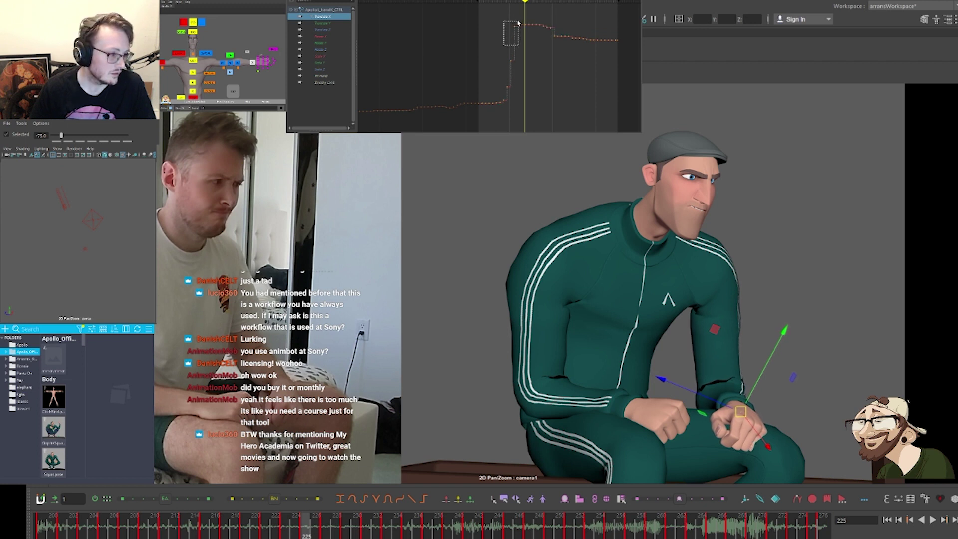
Blend the left hand's offset Translate X keys smoothly into the surrounding curve, easing the drop from about frame 229 to 241
{"action": "left_click_drag", "start_coordinate": [518, 22], "coordinate": [518, 22]}
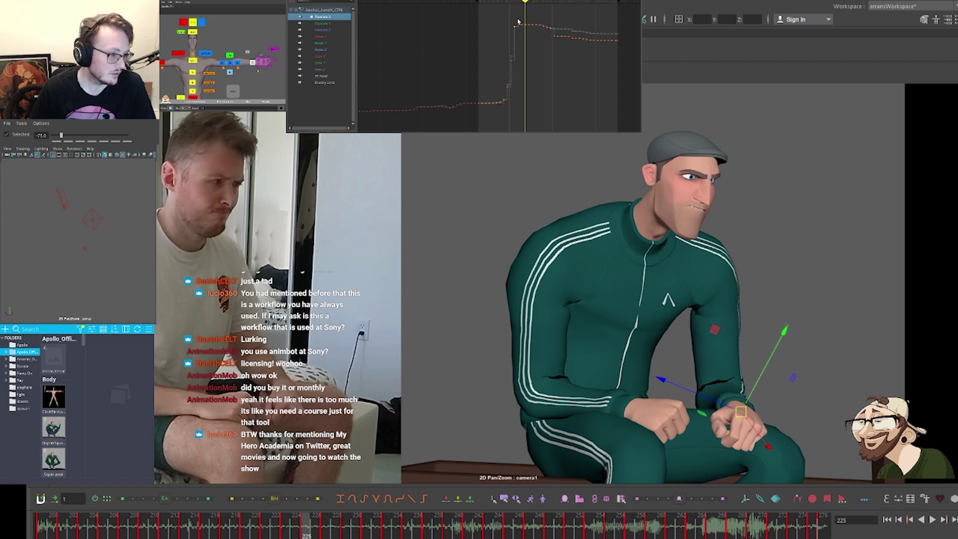
{"action": "left_click", "coordinate": [547, 55]}
{"action": "left_click_drag", "start_coordinate": [561, 35], "coordinate": [533, 22]}
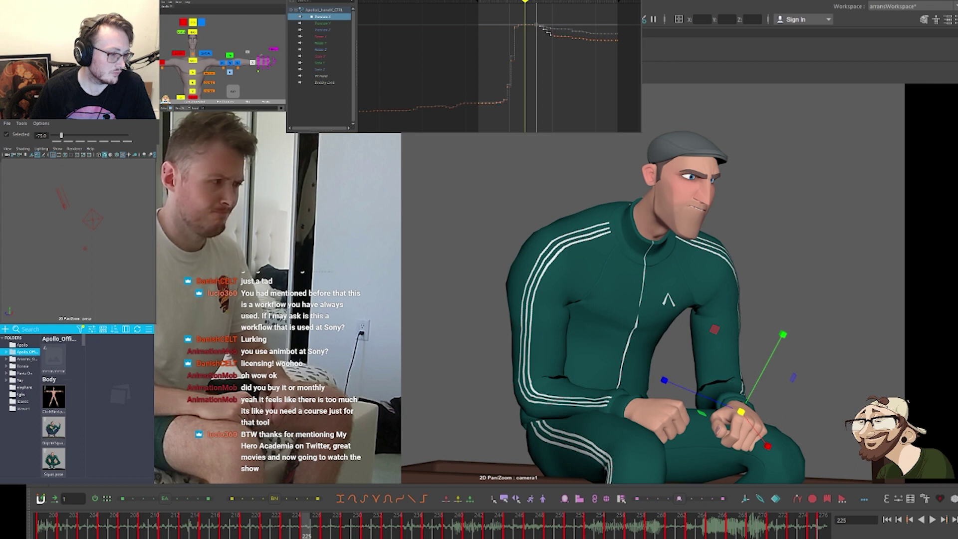
{"action": "left_click", "coordinate": [543, 54]}
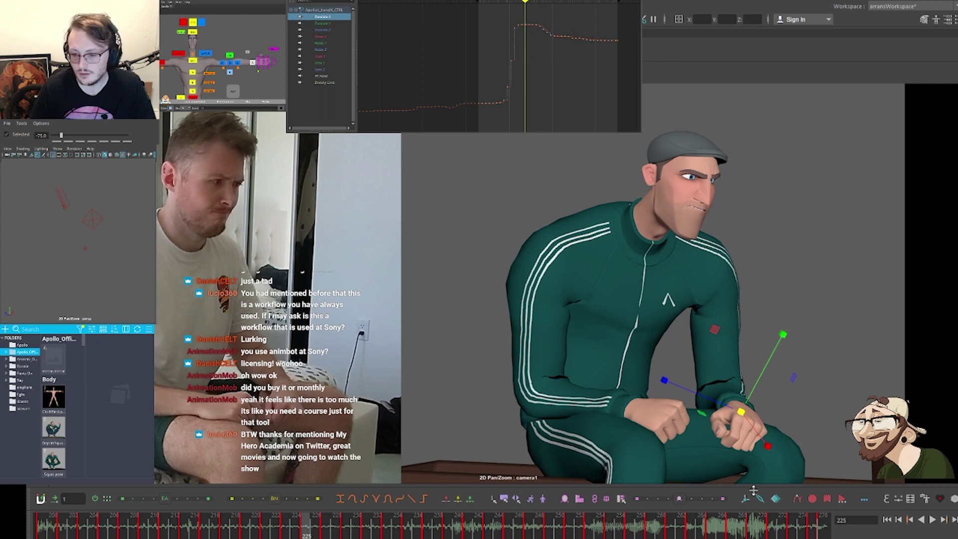
Isolate the left hand control's Rotate Z curve and lower its keys from about frame 221 to 229
{"action": "key", "text": "e"}
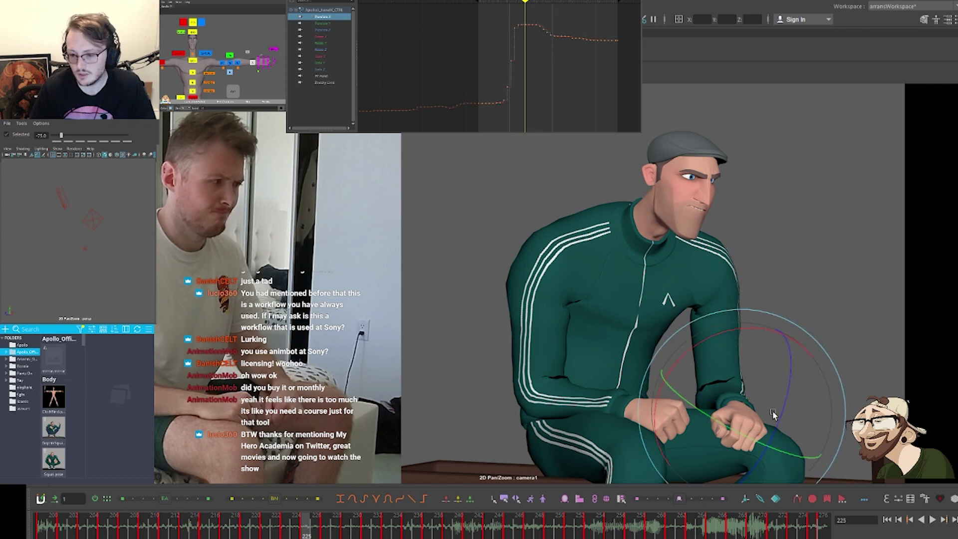
{"action": "left_click", "coordinate": [325, 50]}
{"action": "left_click_drag", "start_coordinate": [533, 62], "coordinate": [534, 64]}
{"action": "key", "text": "w"}
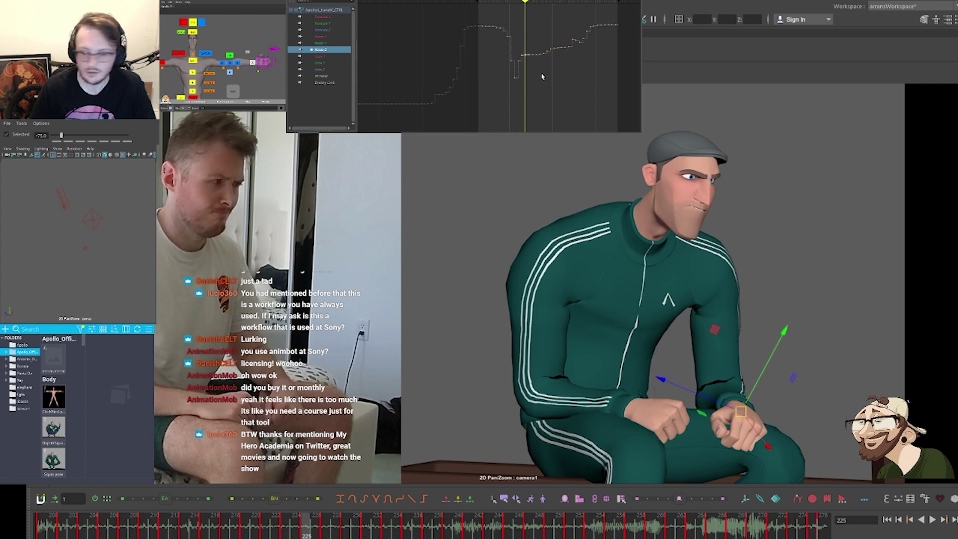
{"action": "middle_click_drag", "start_coordinate": [543, 77], "coordinate": [546, 101], "text": "shift"}
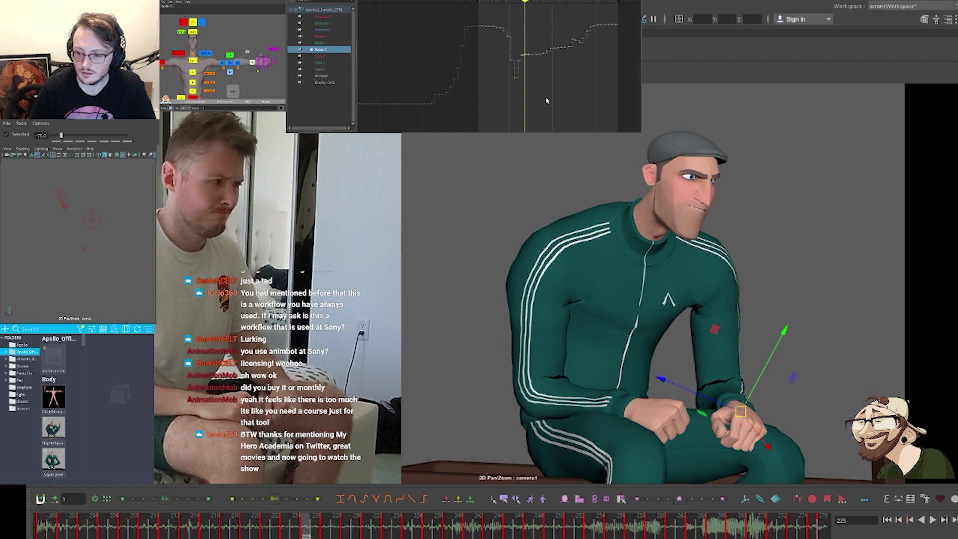
{"action": "middle_click_drag", "start_coordinate": [548, 84], "coordinate": [547, 123]}
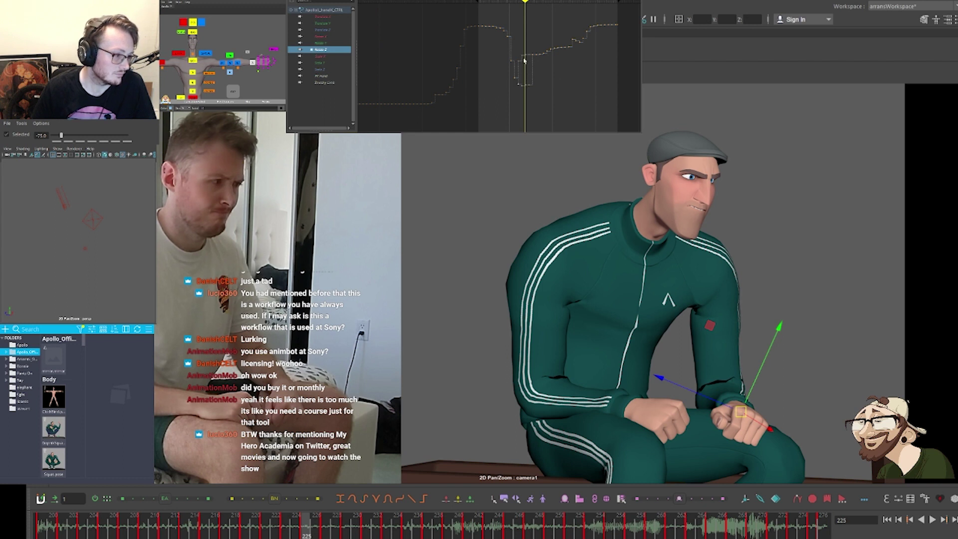
Pull the left hand's next Rotate Z keys, from about frame 229 to 235, down toward the lowered section
{"action": "left_click_drag", "start_coordinate": [530, 58], "coordinate": [547, 49]}
{"action": "key", "text": "r"}
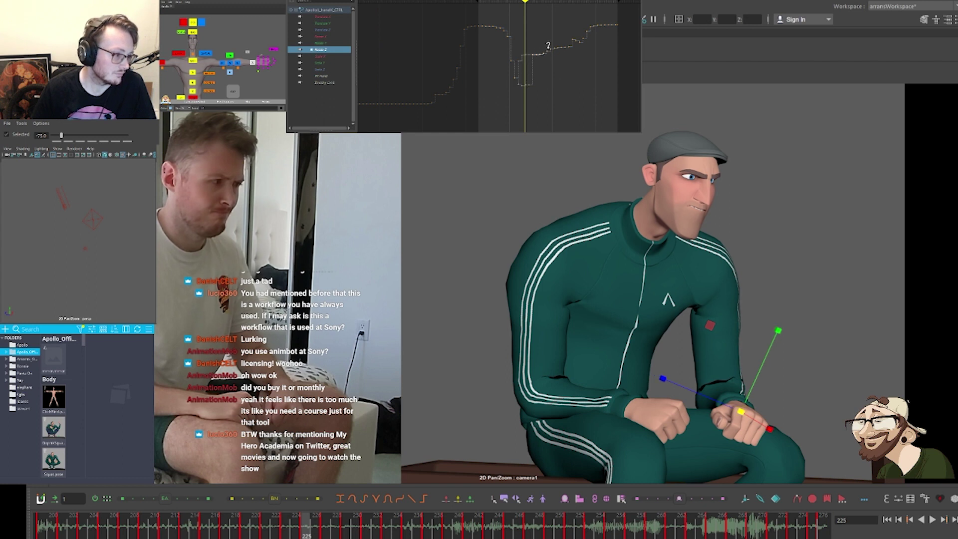
{"action": "middle_click_drag", "start_coordinate": [549, 49], "coordinate": [548, 0]}
{"action": "middle_click_drag", "start_coordinate": [549, 51], "coordinate": [548, 48]}
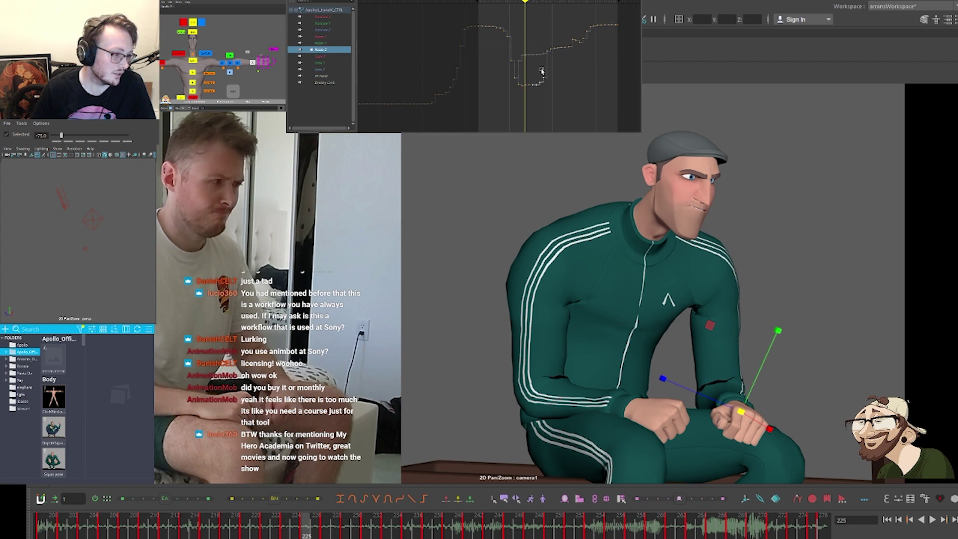
Examine the left hand's rotation from frame 225 back to about 217 and forward to 225 again
{"action": "key", "text": "comma"}
{"action": "key", "text": "comma"}
{"action": "key", "text": "comma"}
{"action": "key", "text": "comma"}
{"action": "key", "text": "comma"}
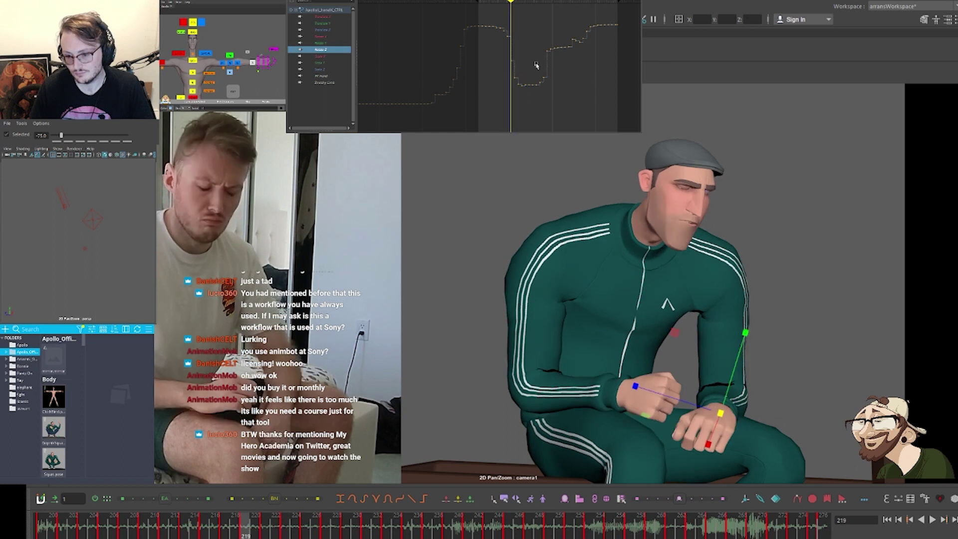
{"action": "key", "text": "period"}
{"action": "key", "text": "period"}
{"action": "key", "text": "period"}
{"action": "key", "text": "period"}
{"action": "key", "text": "period"}
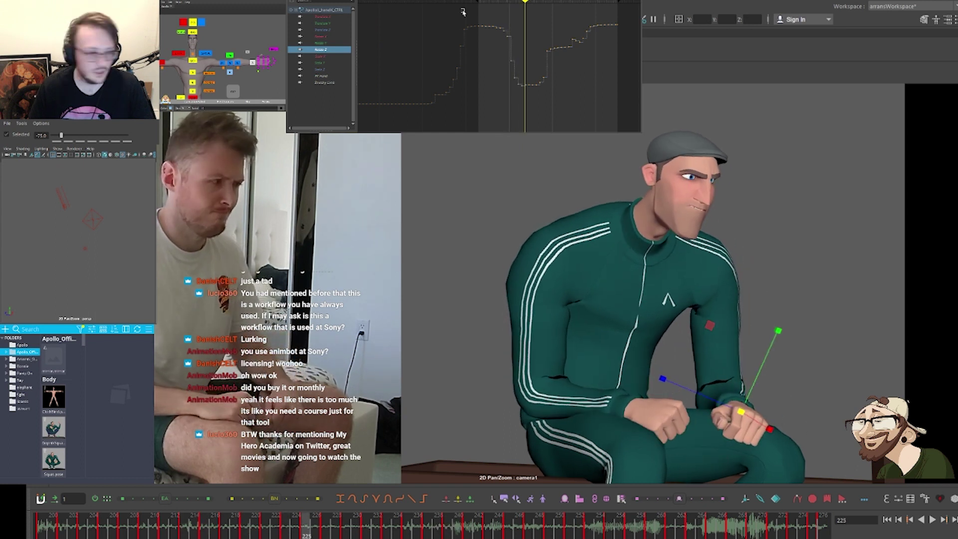
Isolate the left arm pole vector's Translate X curve and lower its keys from about frame 219 onward, shifting the control slightly inward
{"action": "left_click", "coordinate": [253, 62]}
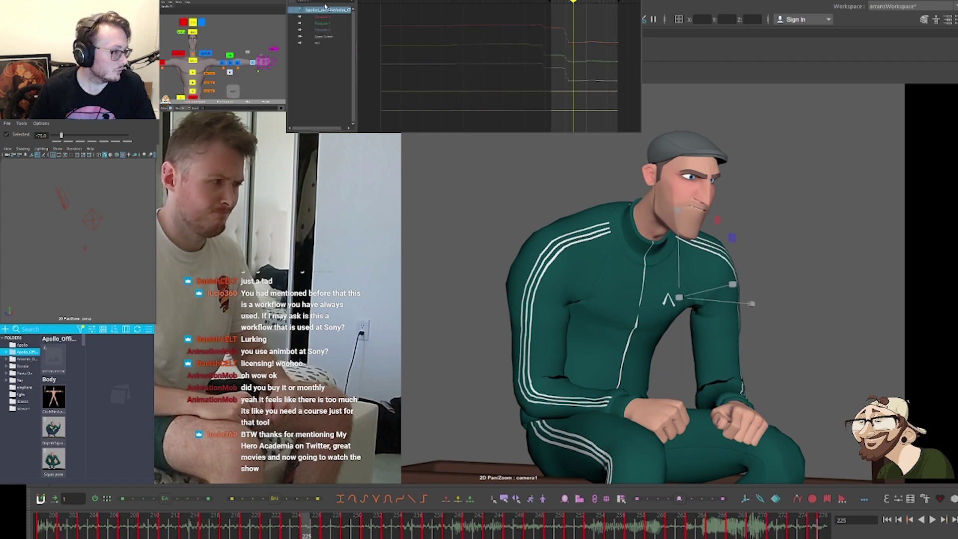
{"action": "left_click", "coordinate": [331, 17]}
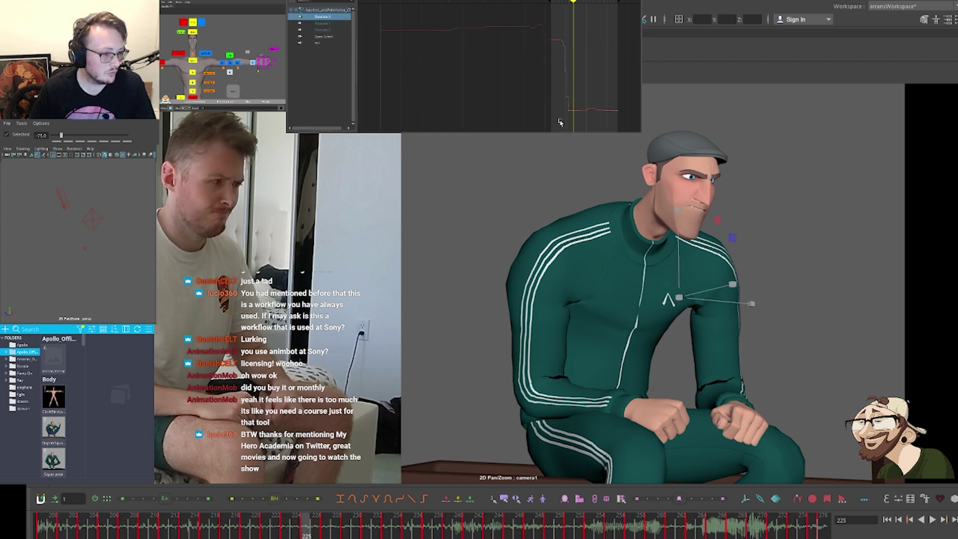
{"action": "left_click_drag", "start_coordinate": [559, 123], "coordinate": [622, 104]}
{"action": "key", "text": "w"}
{"action": "middle_click_drag", "start_coordinate": [602, 94], "coordinate": [603, 90], "text": "shift"}
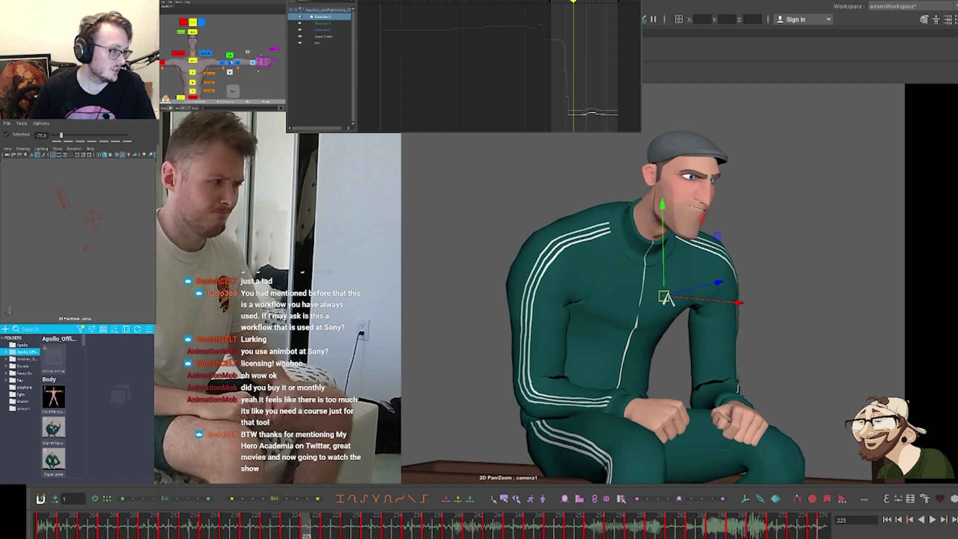
Select the left elbow control and nudge it slightly upward at frame 225
{"action": "left_click", "coordinate": [231, 56]}
{"action": "mouse_move", "coordinate": [729, 403]}
{"action": "left_mouse_down"}
{"action": "mouse_move", "coordinate": [720, 384]}
{"action": "mouse_move", "coordinate": [721, 394]}
{"action": "left_mouse_up"}
{"action": "key", "text": "ctrl+z"}
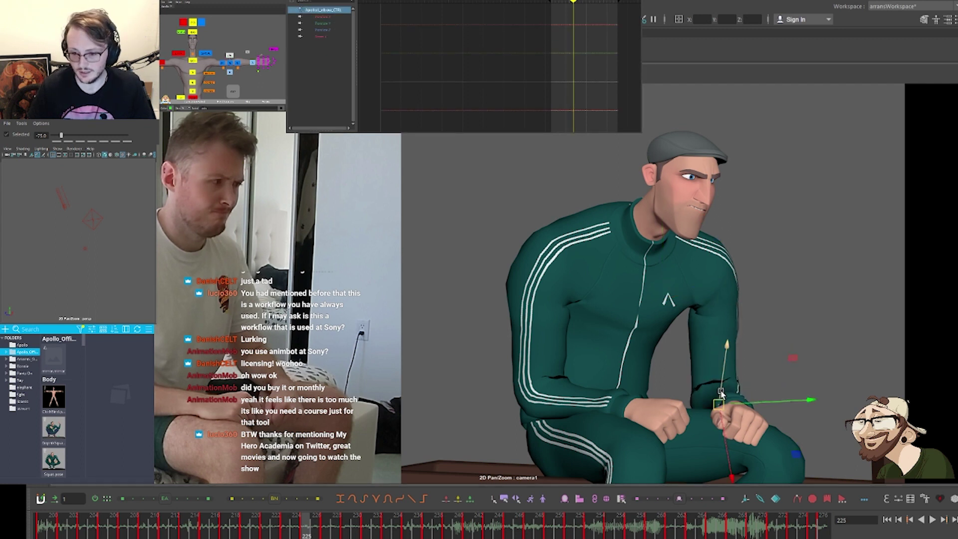
{"action": "left_click", "coordinate": [334, 23]}
{"action": "key", "text": "f"}
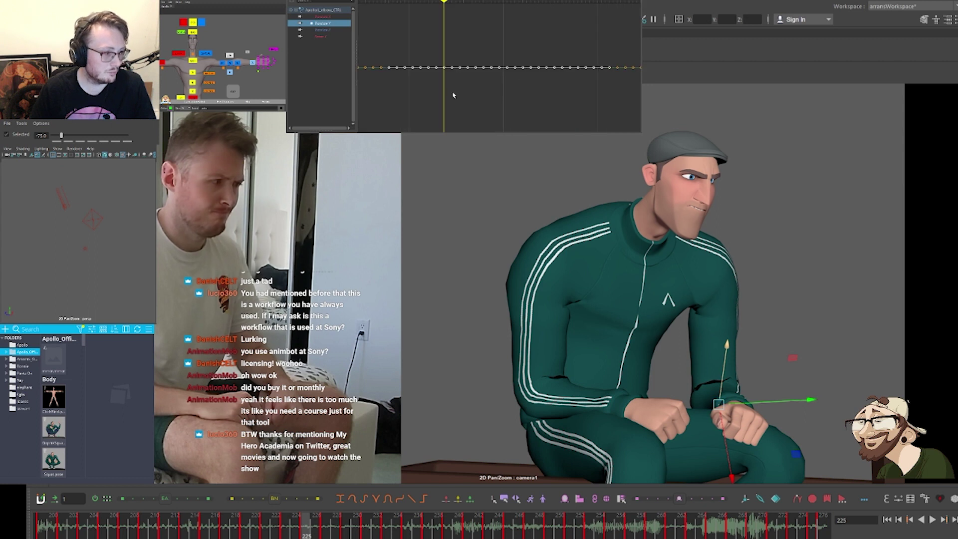
{"action": "left_click", "coordinate": [435, 78]}
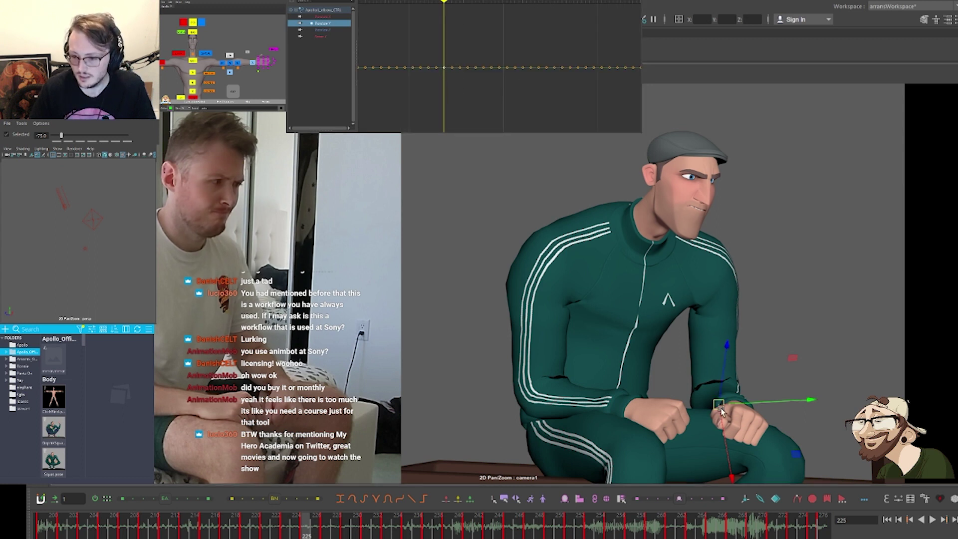
{"action": "left_click_drag", "start_coordinate": [722, 410], "coordinate": [742, 431]}
{"action": "mouse_move", "coordinate": [723, 386]}
{"action": "left_mouse_down"}
{"action": "mouse_move", "coordinate": [725, 377]}
{"action": "mouse_move", "coordinate": [722, 405]}
{"action": "left_mouse_up"}
{"action": "key", "text": "w"}
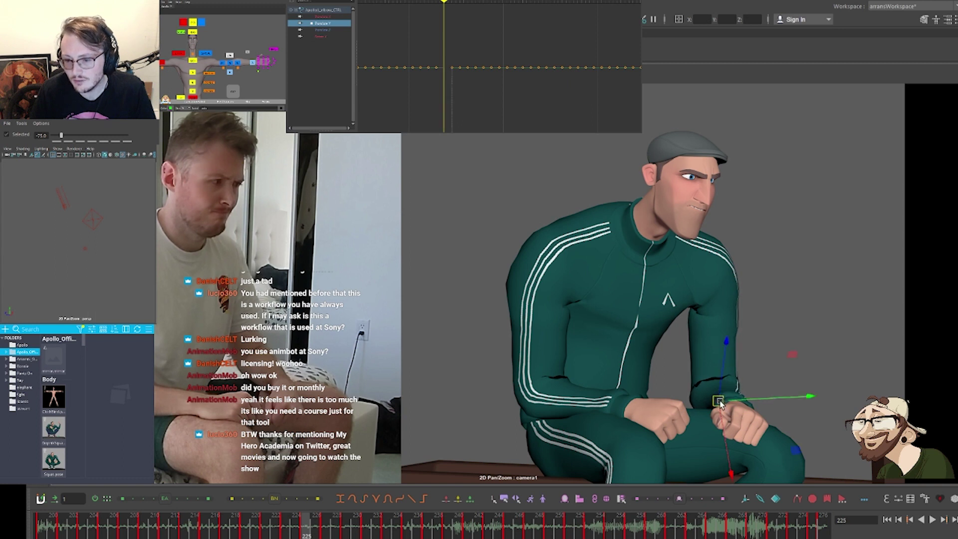
Carry the elbow control's adjusted pose back to frame 221 and blend it in across frames 217 and 219
{"action": "left_click", "coordinate": [332, 10]}
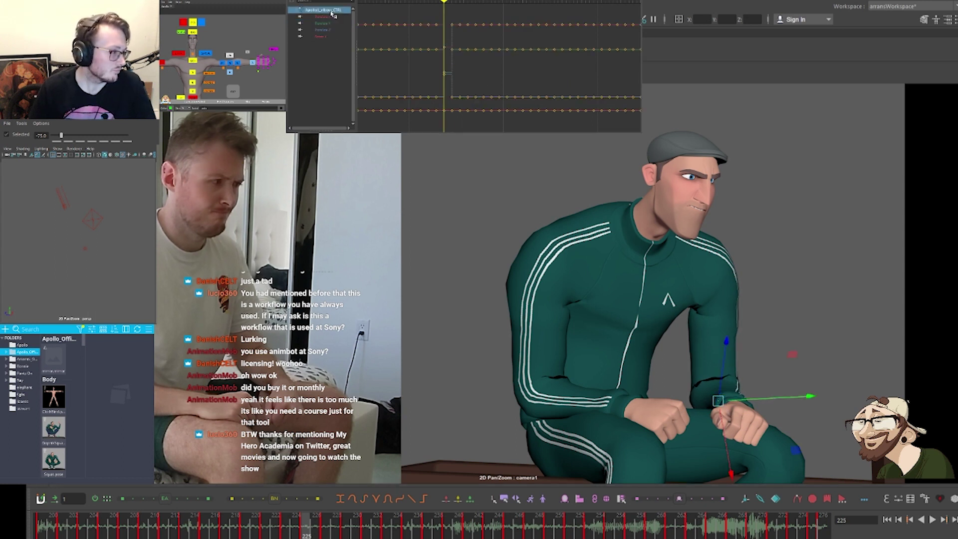
{"action": "key", "text": "comma"}
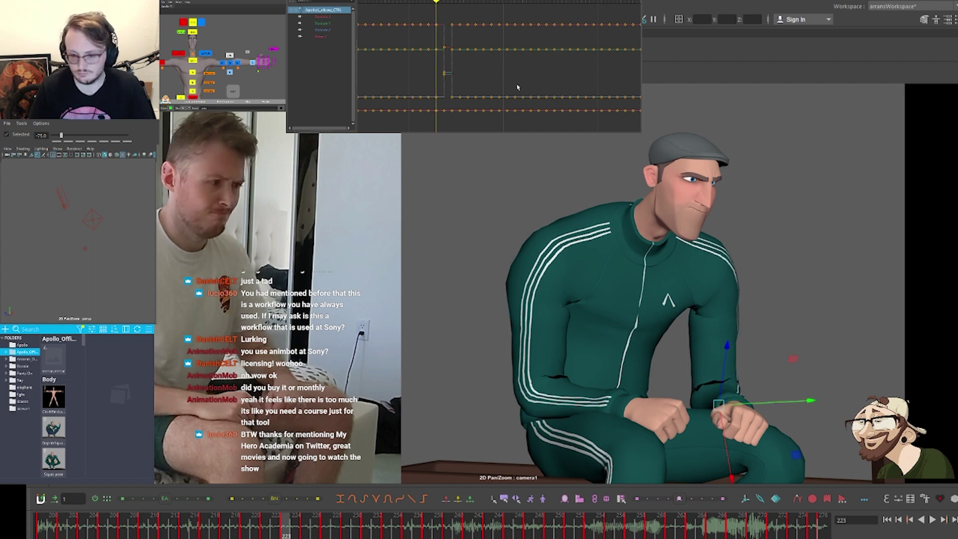
{"action": "key", "text": "comma"}
{"action": "key", "text": "comma"}
{"action": "key", "text": "comma"}
{"action": "key", "text": "comma"}
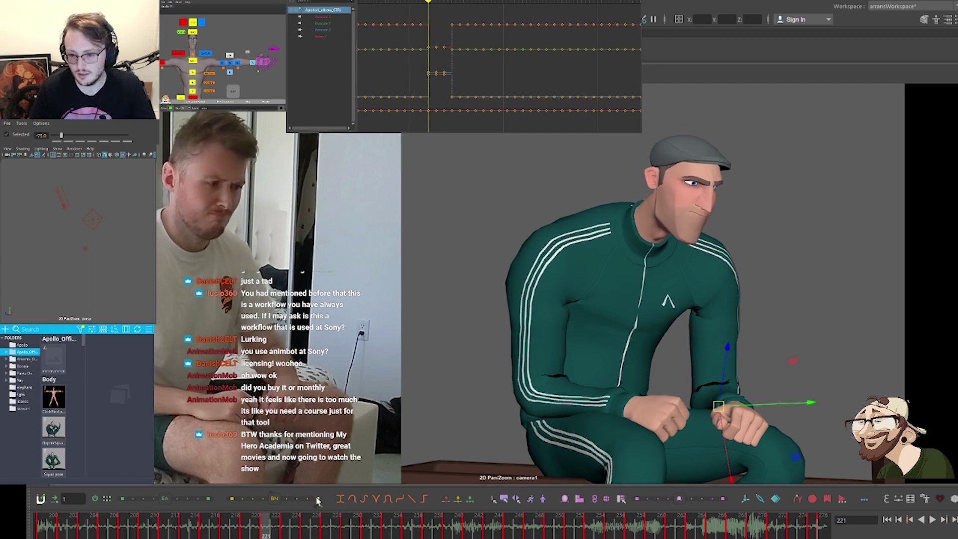
{"action": "key", "text": "period"}
{"action": "key", "text": "period"}
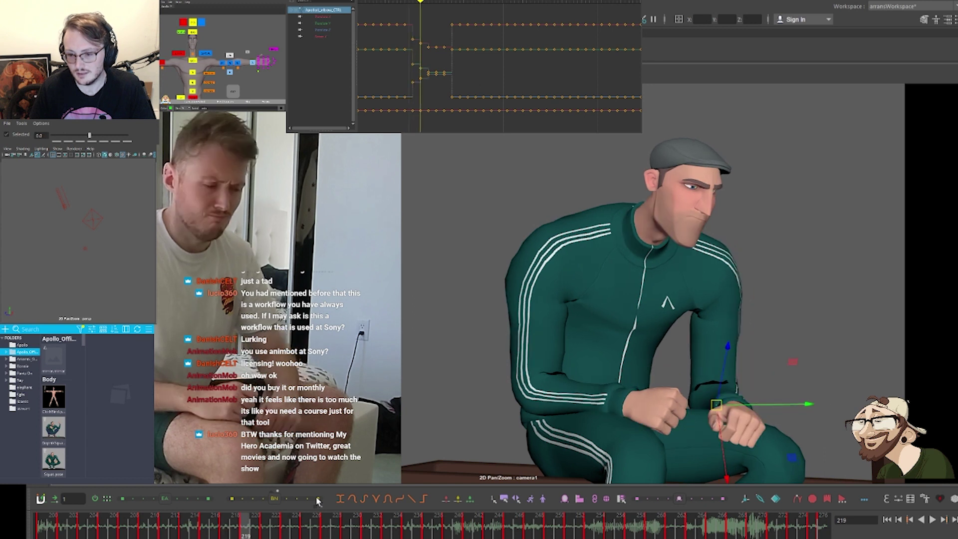
Extend the elbow control's adjusted pose forward from frame 227 to 231 and blend it out at frame 233
{"action": "key", "text": "period"}
{"action": "key", "text": "period"}
{"action": "key", "text": "period"}
{"action": "key", "text": "period"}
{"action": "key", "text": "period"}
{"action": "key", "text": "period"}
{"action": "key", "text": "period"}
{"action": "key", "text": "period"}
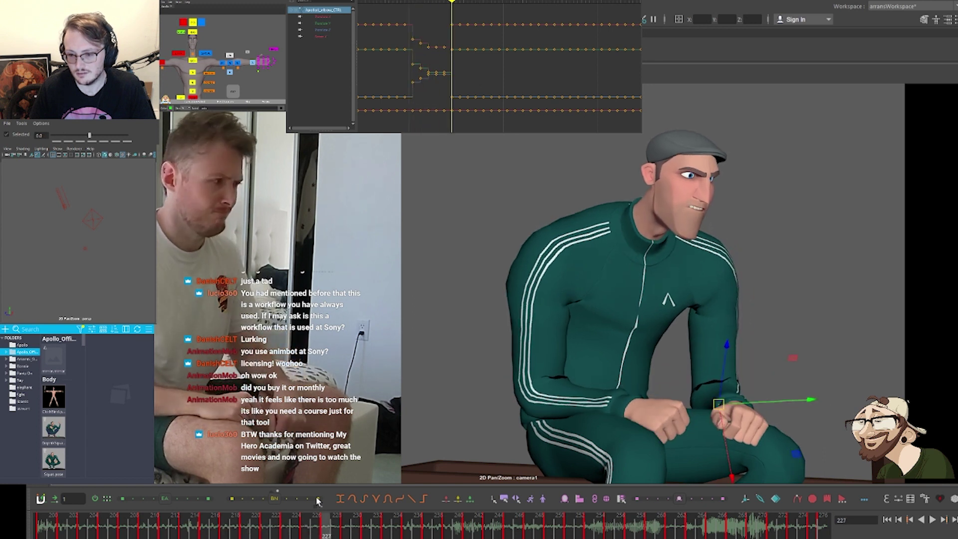
{"action": "key", "text": "period"}
{"action": "key", "text": "period"}
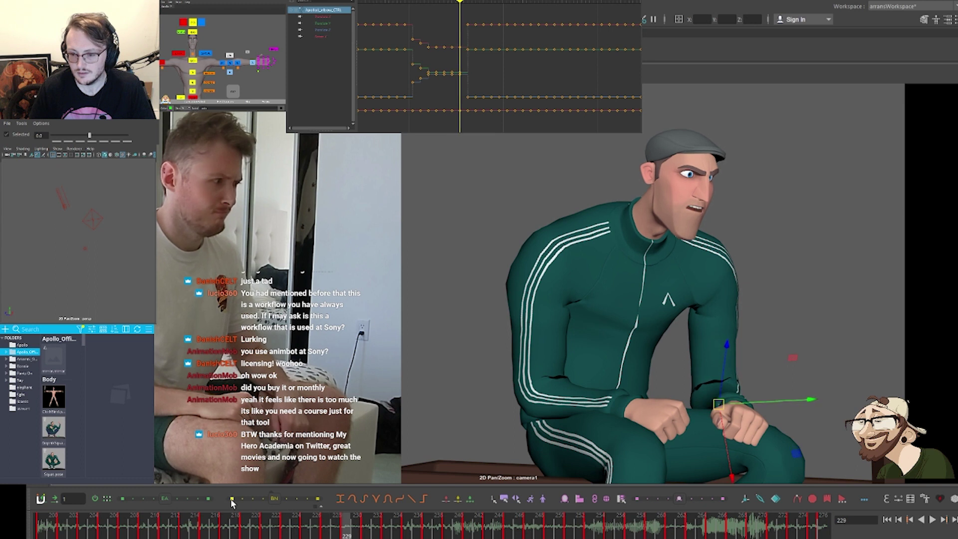
{"action": "key", "text": "period"}
{"action": "key", "text": "period"}
{"action": "key", "text": "period"}
{"action": "key", "text": "period"}
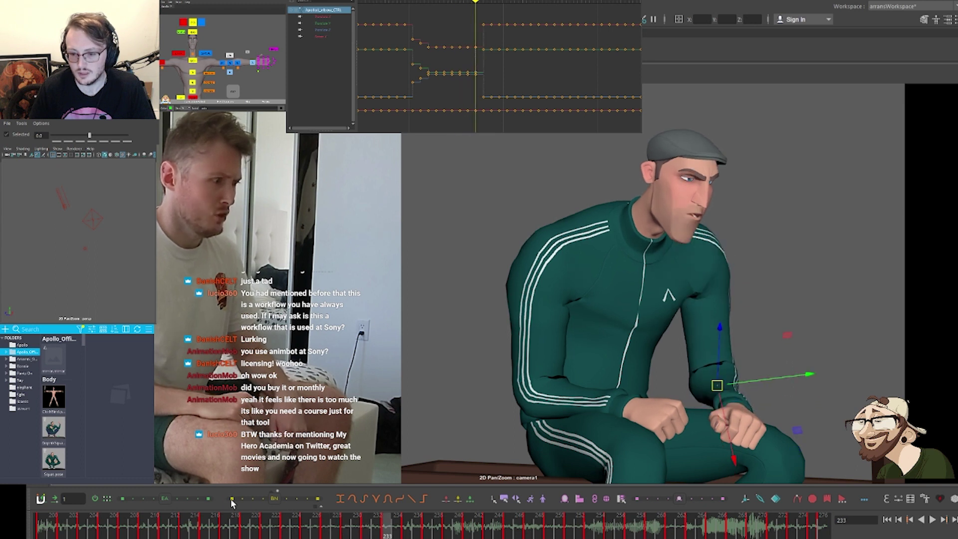
{"action": "key", "text": "comma"}
{"action": "key", "text": "period"}
{"action": "key", "text": "1"}
Examine the left elbow and shoulder motion repeatedly between frames 211 and 231 against the video reference
{"action": "key", "text": "comma"}
{"action": "key", "text": "comma"}
{"action": "key", "text": "comma"}
{"action": "key", "text": "comma"}
{"action": "key", "text": "comma"}
{"action": "key", "text": "comma"}
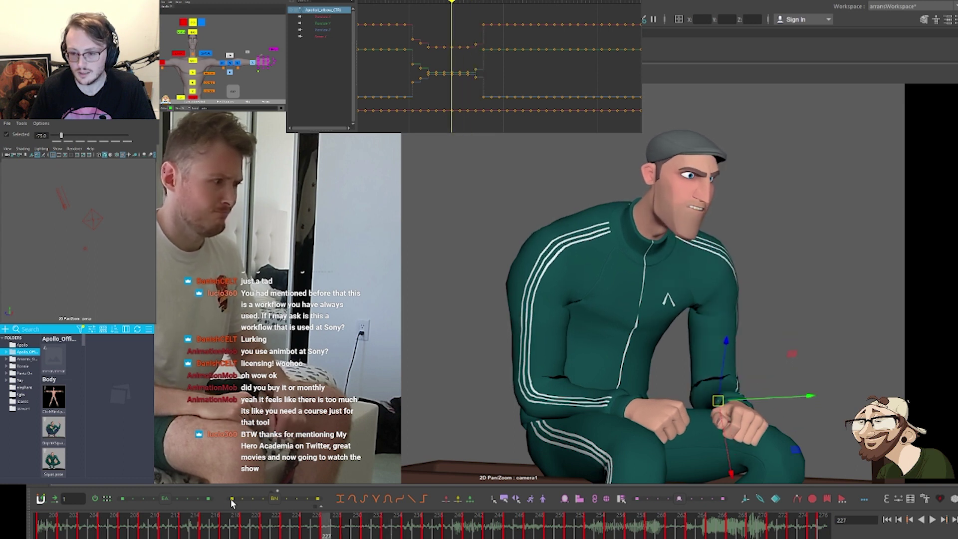
{"action": "key", "text": "period"}
{"action": "key", "text": "period"}
{"action": "key", "text": "comma"}
{"action": "key", "text": "comma"}
{"action": "key", "text": "comma"}
{"action": "key", "text": "comma"}
{"action": "key", "text": "comma"}
{"action": "key", "text": "comma"}
{"action": "key", "text": "comma"}
{"action": "key", "text": "comma"}
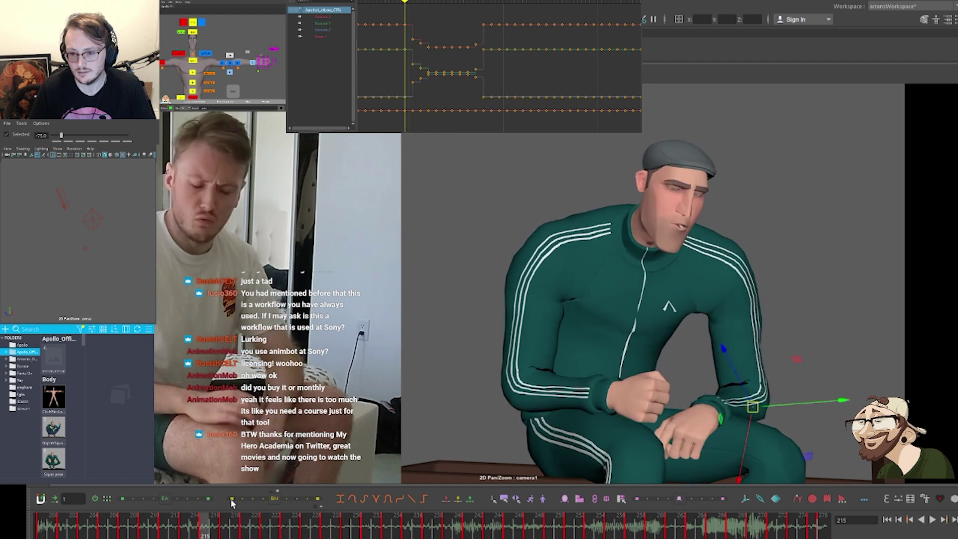
{"action": "key", "text": "comma"}
{"action": "key", "text": "comma"}
{"action": "key", "text": "comma"}
{"action": "key", "text": "comma"}
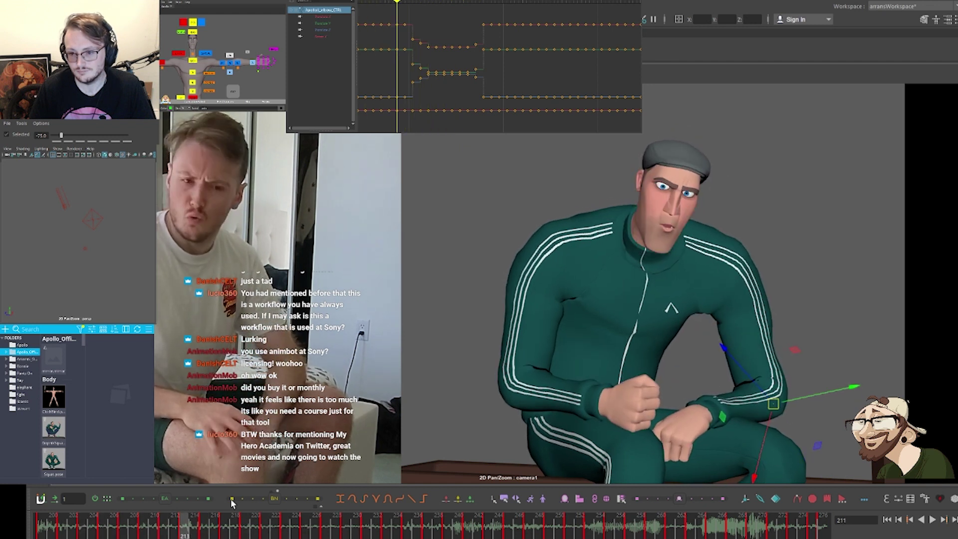
{"action": "key", "text": "period"}
{"action": "key", "text": "period"}
{"action": "key", "text": "period"}
{"action": "key", "text": "period"}
{"action": "key", "text": "period"}
{"action": "key", "text": "period"}
{"action": "key", "text": "period"}
{"action": "key", "text": "period"}
{"action": "key", "text": "period"}
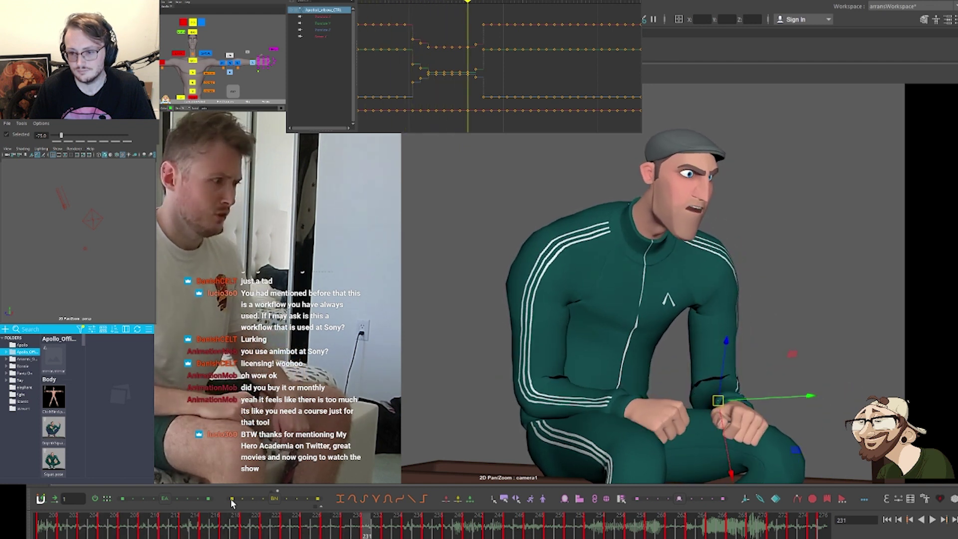
{"action": "key", "text": "comma"}
{"action": "key", "text": "comma"}
{"action": "key", "text": "comma"}
{"action": "key", "text": "comma"}
{"action": "key", "text": "comma"}
{"action": "key", "text": "comma"}
{"action": "key", "text": "comma"}
{"action": "key", "text": "comma"}
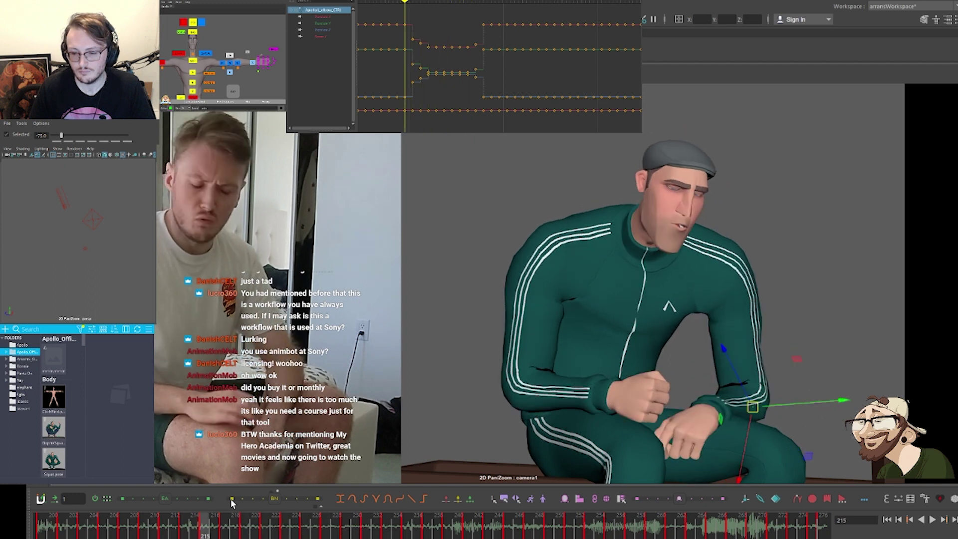
{"action": "key", "text": "period"}
{"action": "key", "text": "period"}
{"action": "key", "text": "period"}
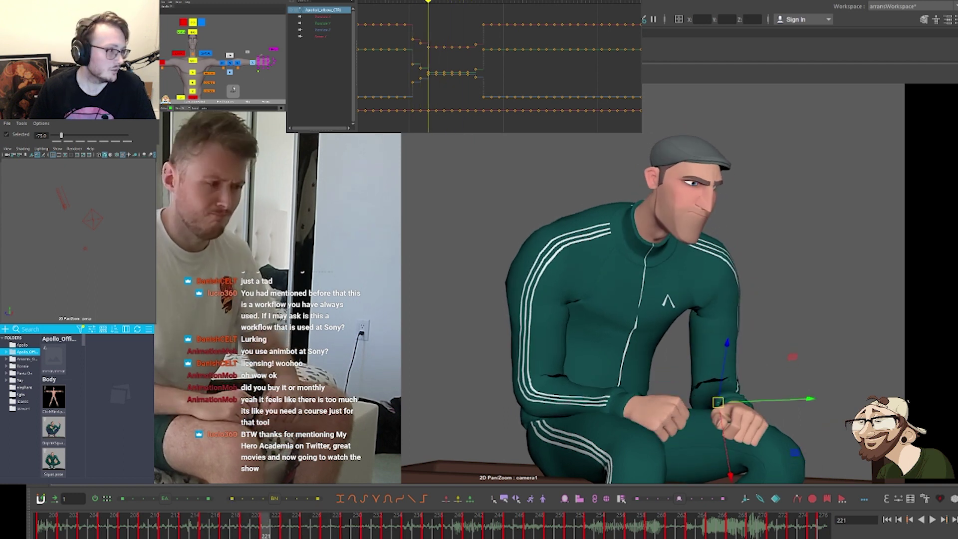
Select the left hand control and tween its frame 219 pose between the neighbouring poses, first at 30 and finally at 75
{"action": "key", "text": "comma"}
{"action": "key", "text": "comma"}
{"action": "key", "text": "comma"}
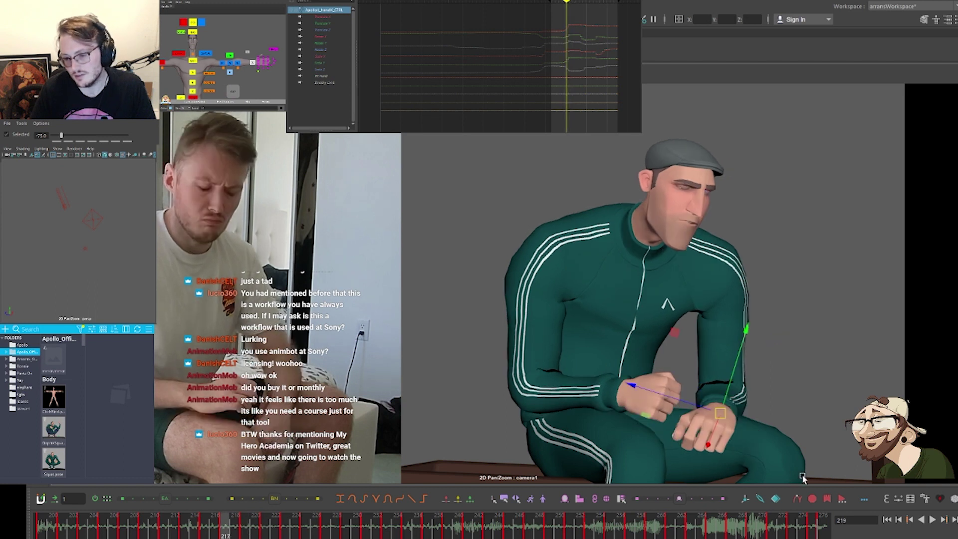
{"action": "key", "text": "period"}
{"action": "key", "text": "period"}
{"action": "key", "text": "period"}
{"action": "key", "text": "period"}
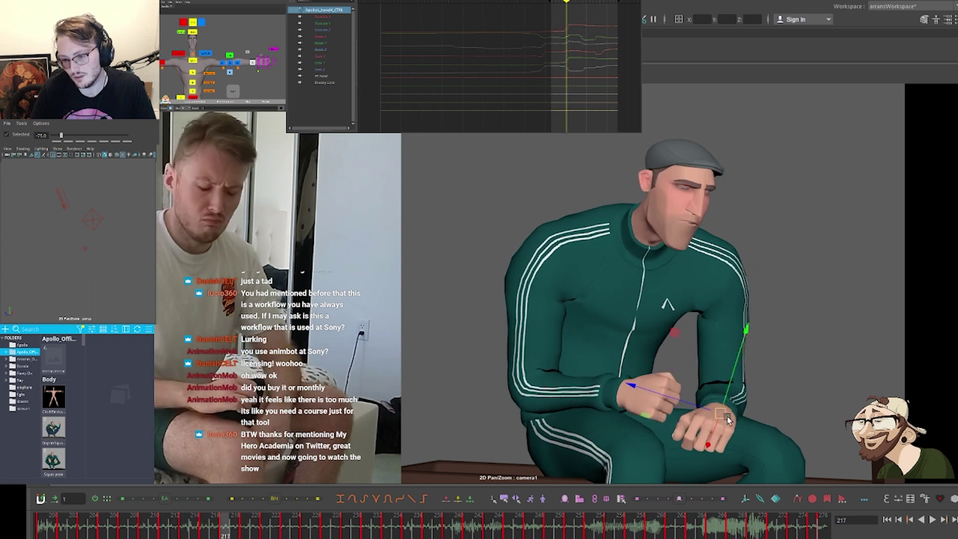
{"action": "key", "text": "period"}
{"action": "key", "text": "comma"}
{"action": "key", "text": "alt+3"}
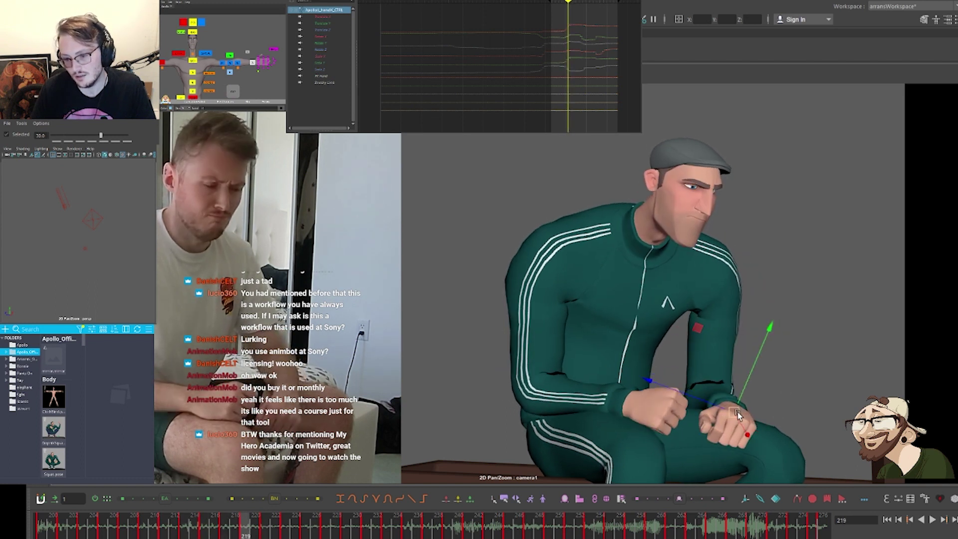
{"action": "key", "text": "alt+4"}
Compare the tweened left hand pose at frame 219 with the poses at frames 217 and 221
{"action": "key", "text": "comma"}
{"action": "key", "text": "period"}
{"action": "key", "text": "period"}
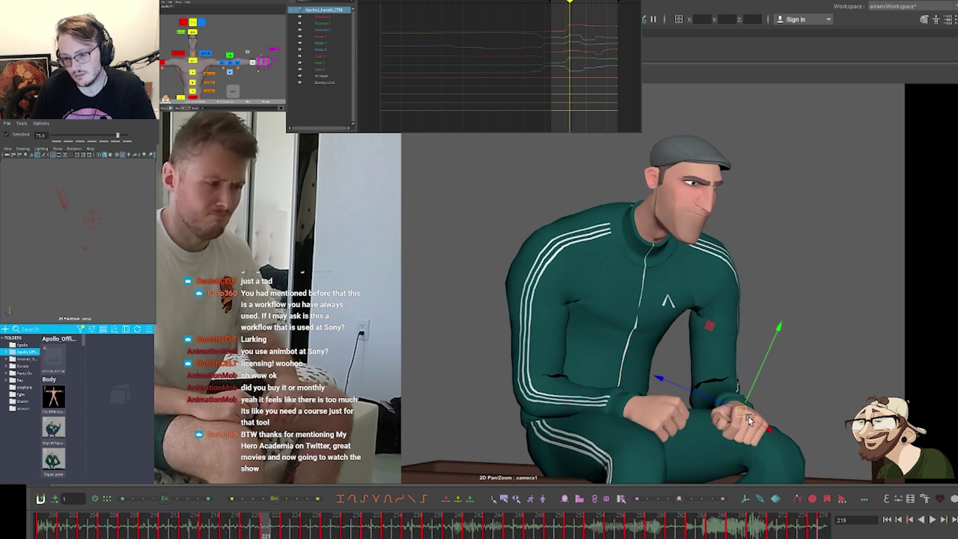
{"action": "key", "text": "comma"}
{"action": "key", "text": "period"}
{"action": "key", "text": "comma"}
{"action": "key", "text": "comma"}
{"action": "key", "text": "comma"}
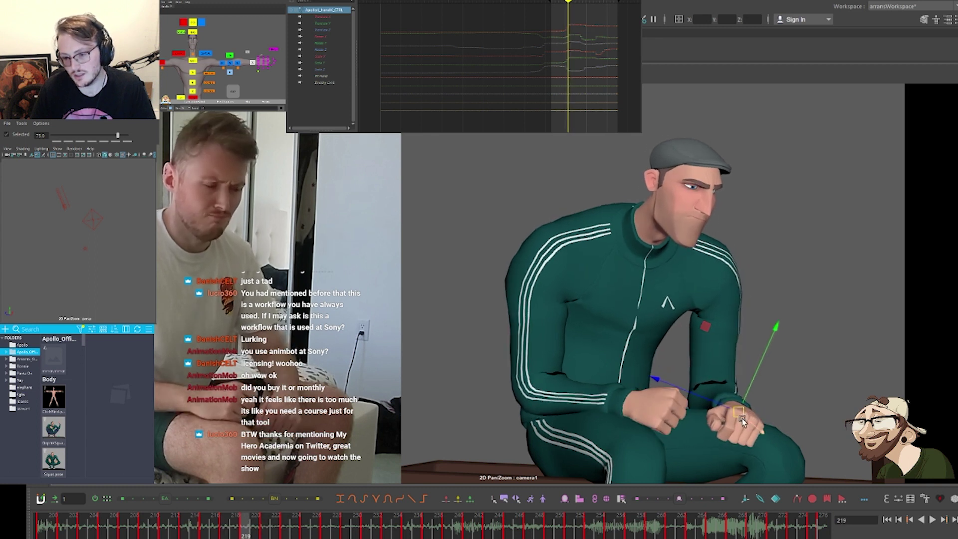
{"action": "key", "text": "period"}
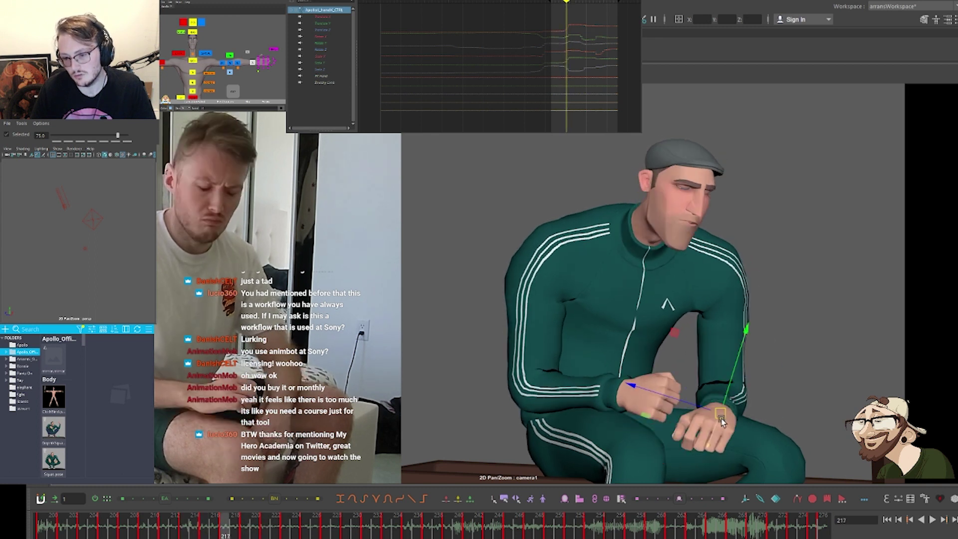
{"action": "key", "text": "period"}
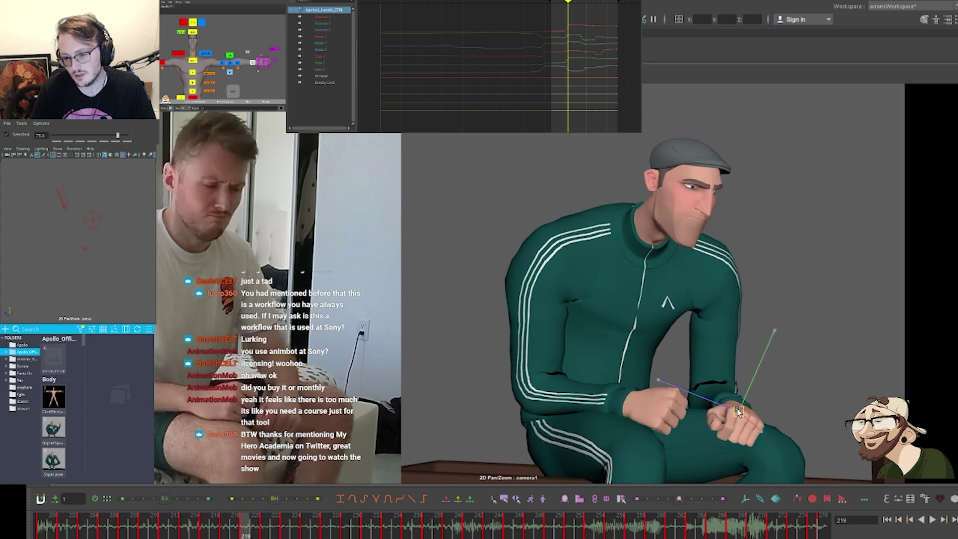
Examine the left hand's rotation and motion repeatedly between frames 215 and 227 against the video reference
{"action": "key", "text": "period"}
{"action": "key", "text": "comma"}
{"action": "key", "text": "comma"}
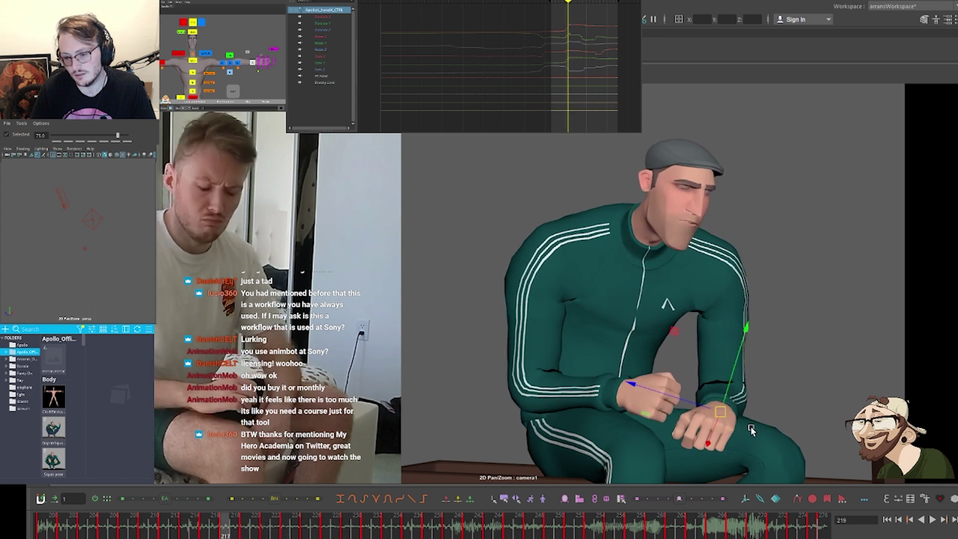
{"action": "key", "text": "comma"}
{"action": "key", "text": "comma"}
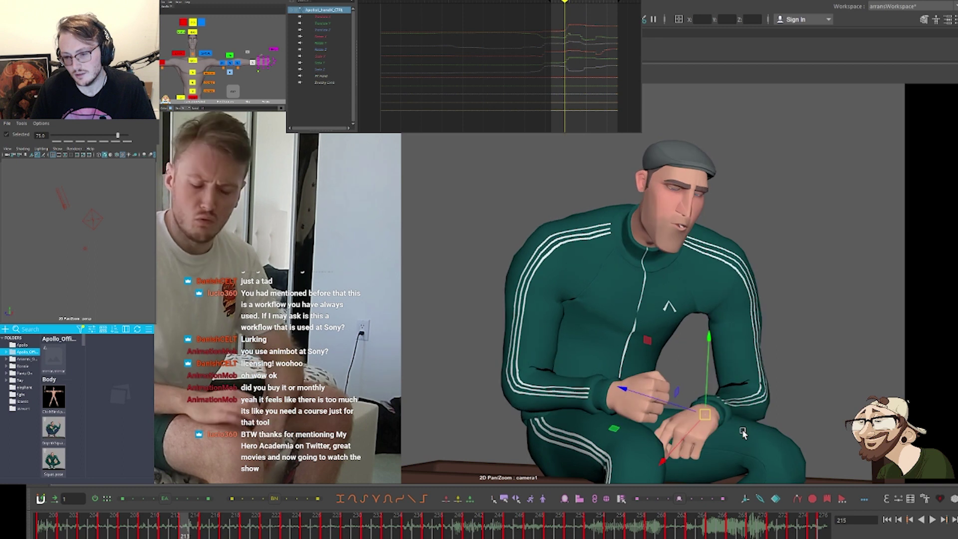
{"action": "key", "text": "e"}
{"action": "key", "text": "period"}
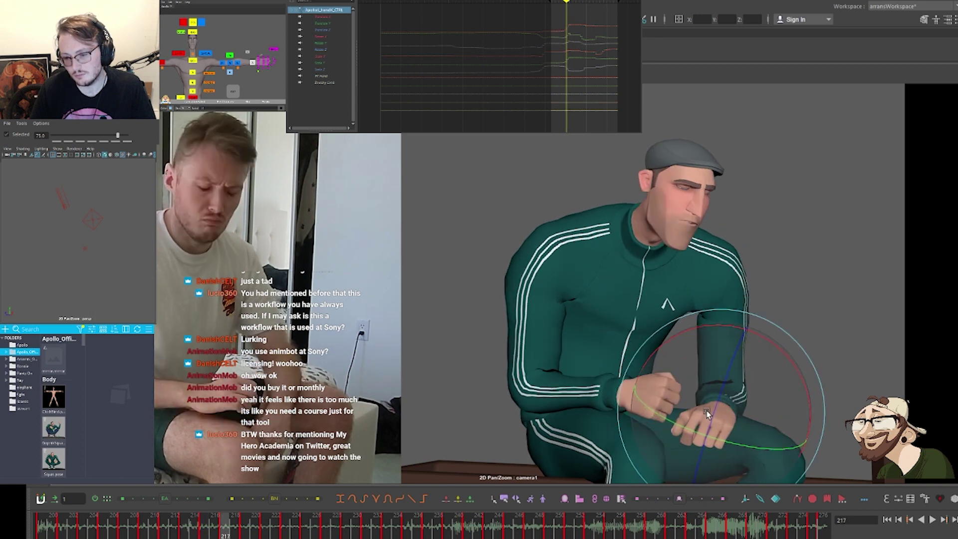
{"action": "key", "text": "comma"}
{"action": "key", "text": "period"}
{"action": "key", "text": "period"}
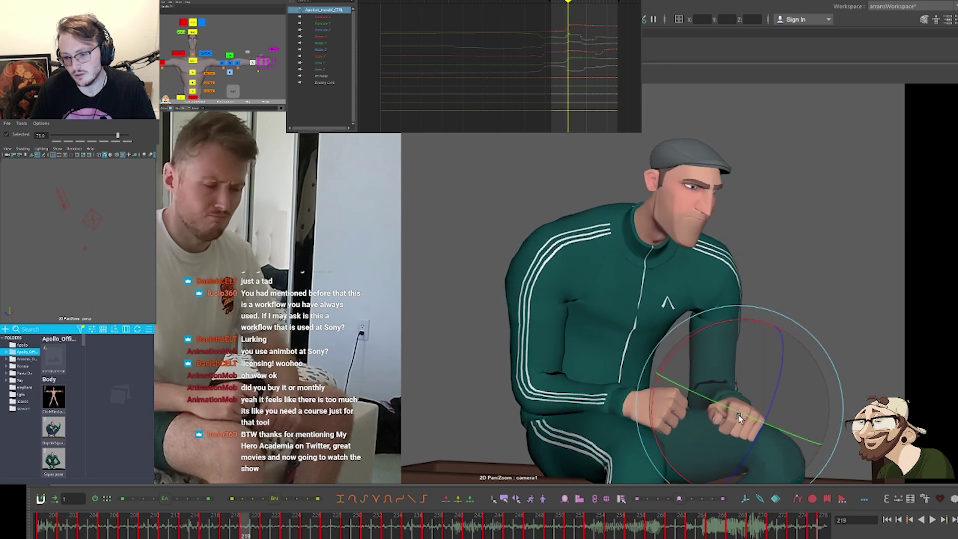
{"action": "key", "text": "period"}
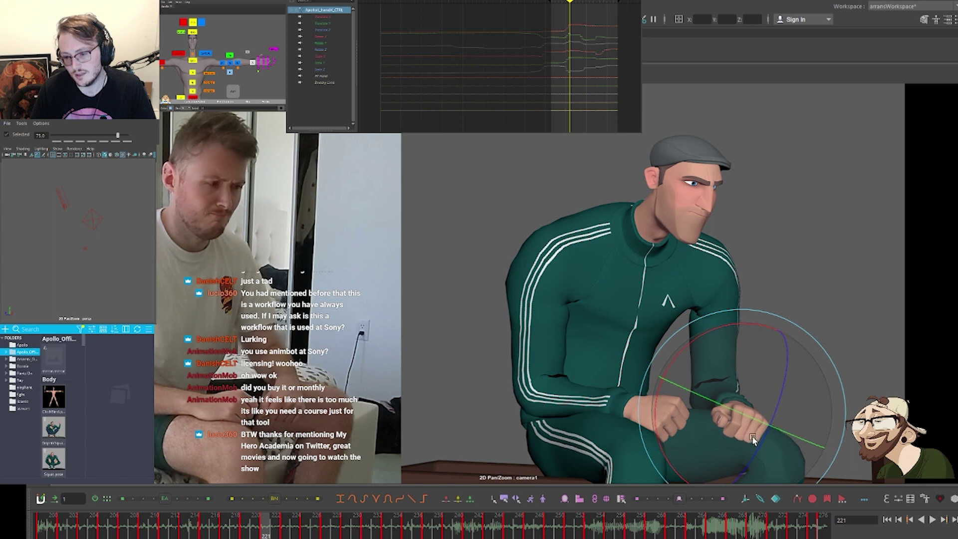
{"action": "key", "text": "period"}
{"action": "key", "text": "comma"}
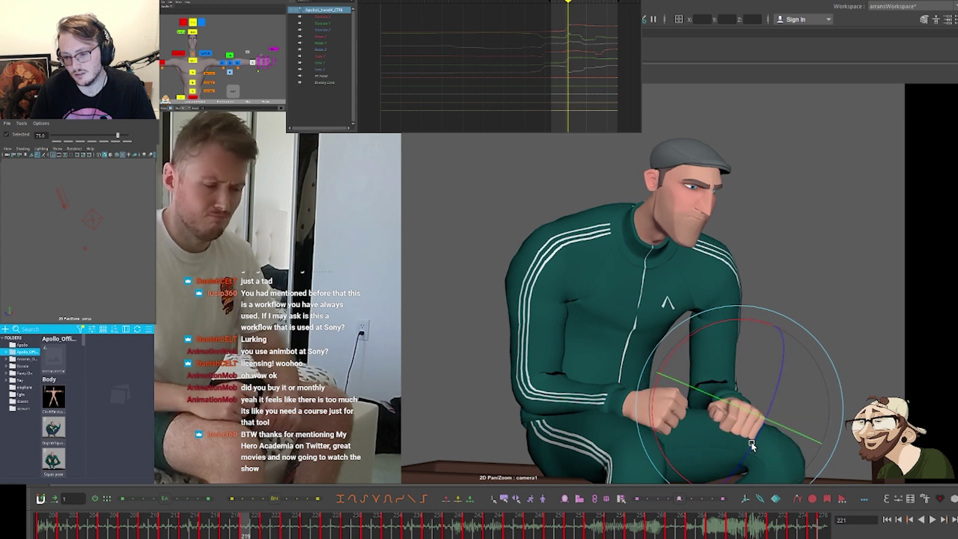
{"action": "key", "text": "period"}
{"action": "key", "text": "period"}
{"action": "key", "text": "comma"}
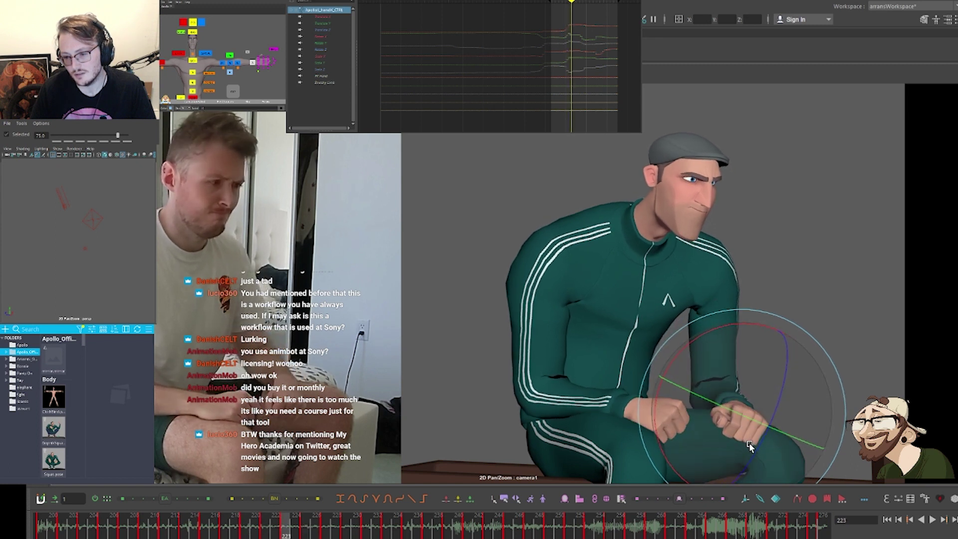
{"action": "key", "text": "period"}
{"action": "key", "text": "period"}
{"action": "key", "text": "comma"}
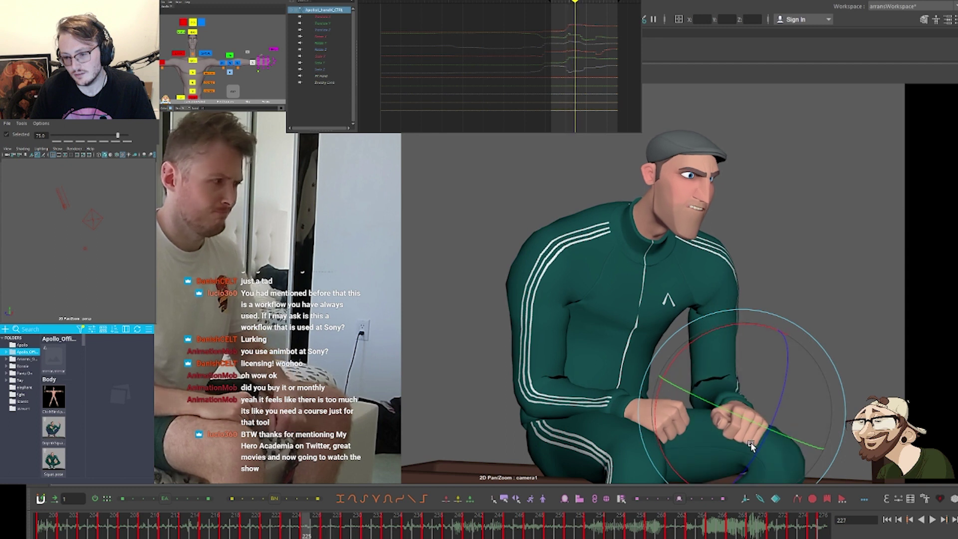
{"action": "key", "text": "comma"}
{"action": "key", "text": "comma"}
{"action": "key", "text": "comma"}
{"action": "key", "text": "comma"}
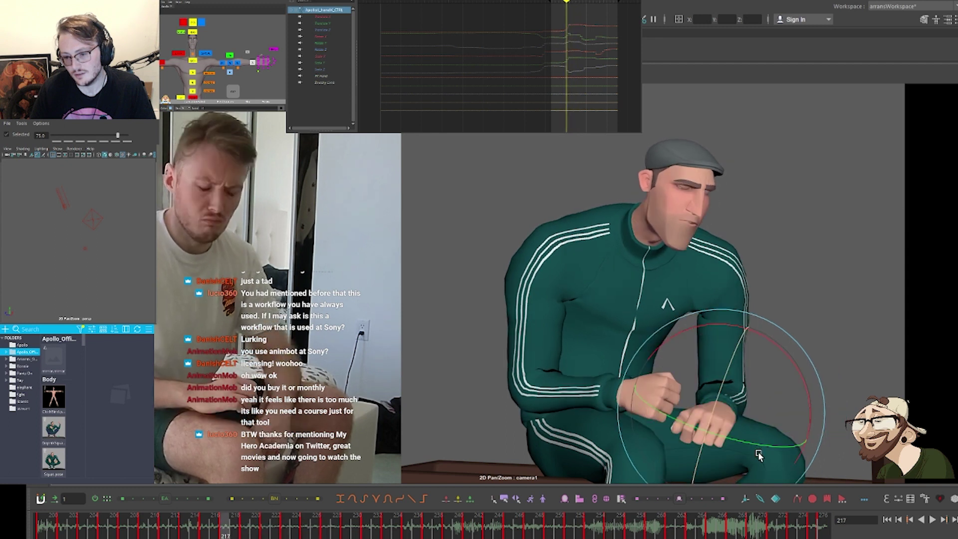
{"action": "key", "text": "period"}
{"action": "key", "text": "period"}
{"action": "key", "text": "period"}
{"action": "key", "text": "period"}
{"action": "key", "text": "period"}
{"action": "key", "text": "comma"}
{"action": "key", "text": "comma"}
{"action": "key", "text": "comma"}
{"action": "key", "text": "comma"}
{"action": "key", "text": "comma"}
{"action": "key", "text": "comma"}
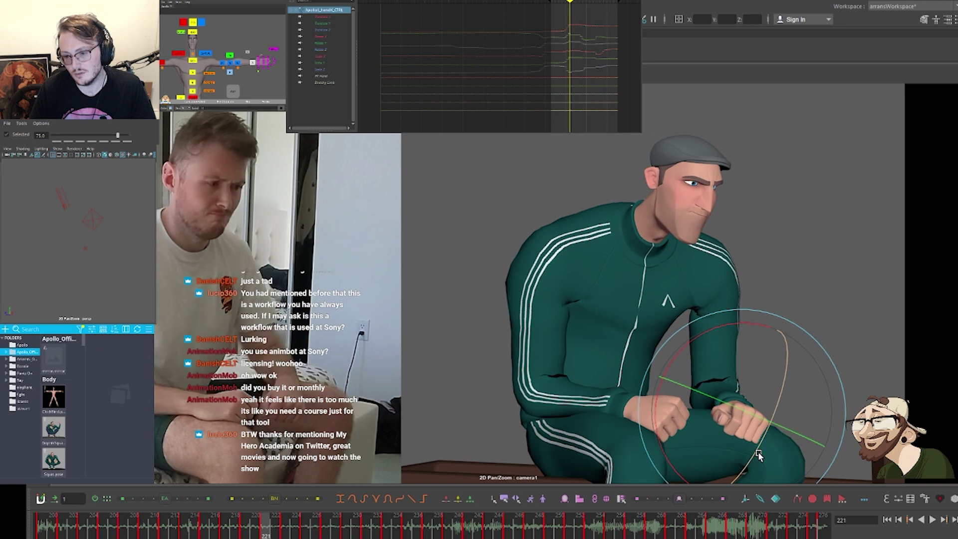
{"action": "key", "text": "comma"}
{"action": "key", "text": "comma"}
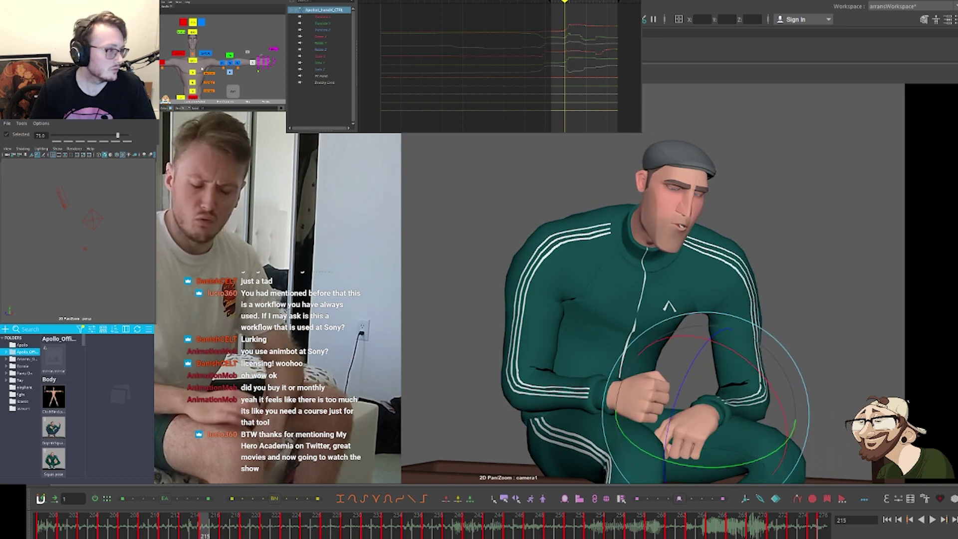
Select the left elbow control and tween its frame 219 pose between the neighbouring poses, first at 0 and finally at 75
{"action": "left_click", "coordinate": [233, 92]}
{"action": "key", "text": "period"}
{"action": "key", "text": "period"}
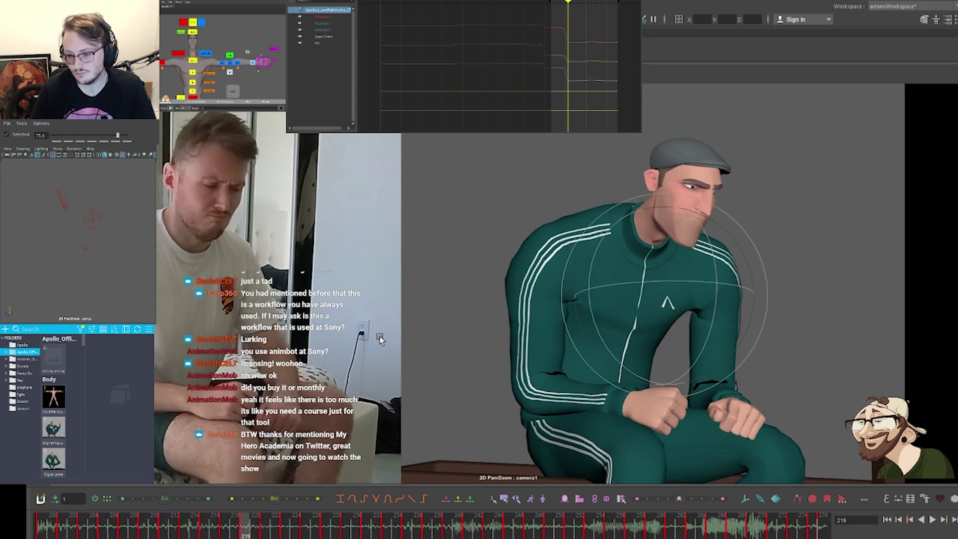
{"action": "key", "text": "period"}
{"action": "key", "text": "comma"}
{"action": "key", "text": "alt+4"}
{"action": "key", "text": "comma"}
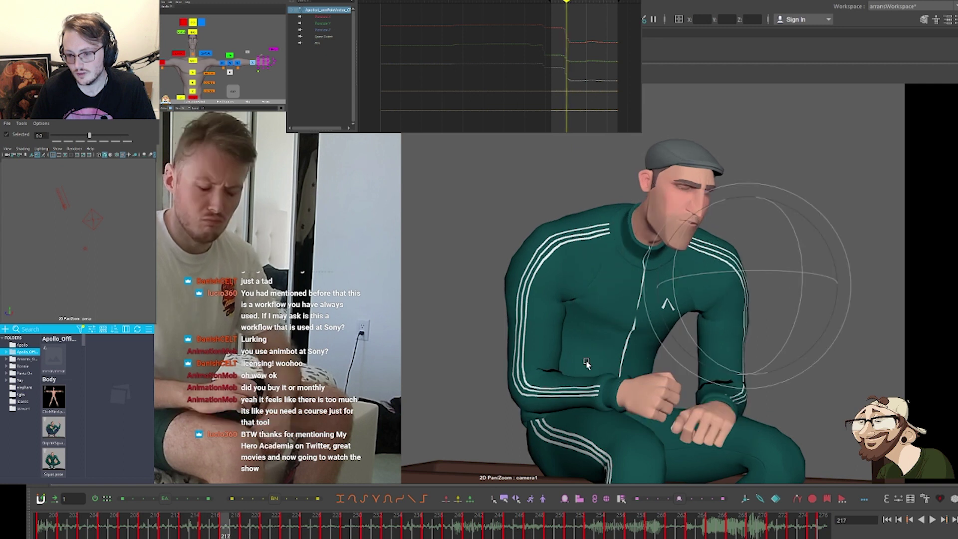
{"action": "key", "text": "period"}
{"action": "key", "text": "period"}
{"action": "key", "text": "comma"}
{"action": "key", "text": "alt+7"}
{"action": "key", "text": "period"}
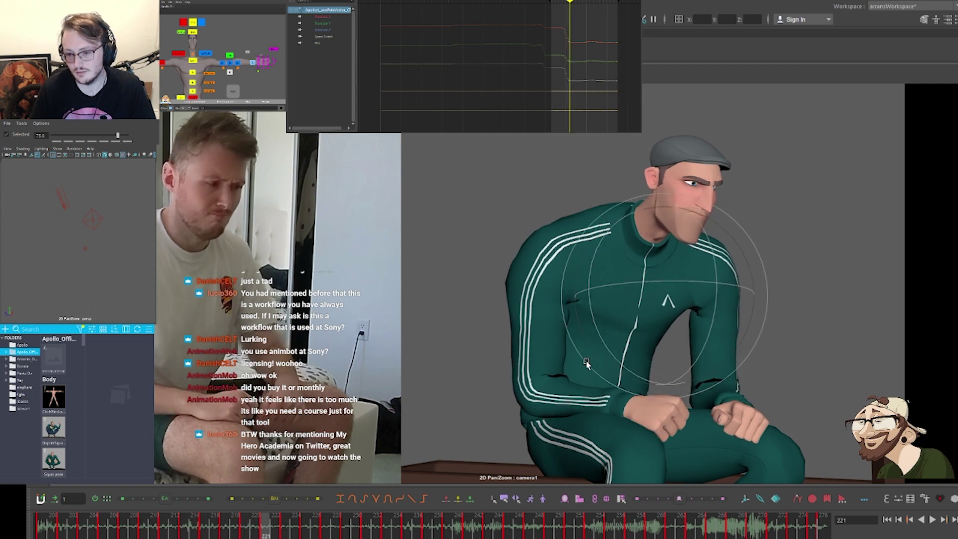
Examine the tweened left elbow motion between frames 215 and 231 against the video reference
{"action": "key", "text": "comma"}
{"action": "key", "text": "comma"}
{"action": "key", "text": "comma"}
{"action": "key", "text": "period"}
{"action": "key", "text": "period"}
{"action": "key", "text": "period"}
{"action": "key", "text": "period"}
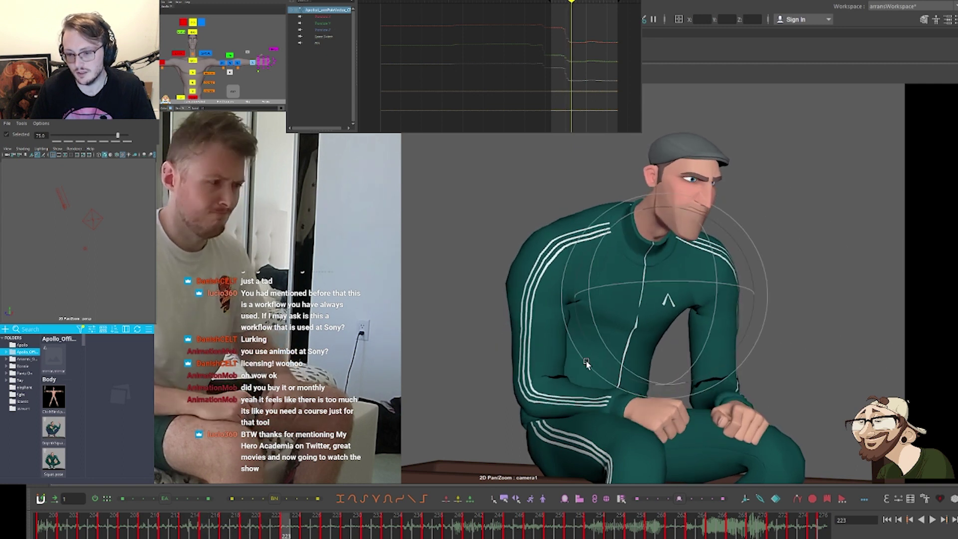
{"action": "key", "text": "comma"}
{"action": "key", "text": "comma"}
{"action": "key", "text": "comma"}
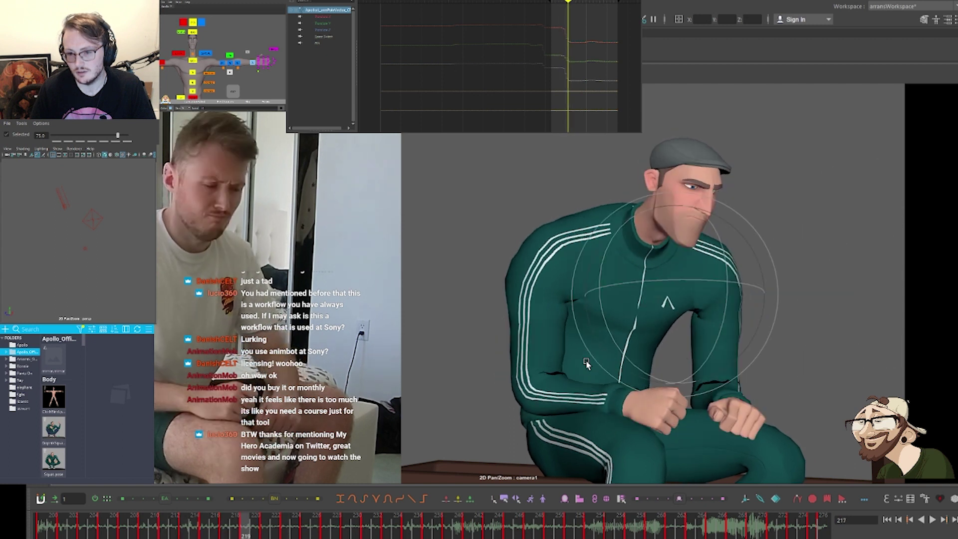
{"action": "key", "text": "period"}
{"action": "key", "text": "period"}
{"action": "key", "text": "period"}
{"action": "key", "text": "period"}
{"action": "key", "text": "period"}
{"action": "key", "text": "period"}
{"action": "key", "text": "period"}
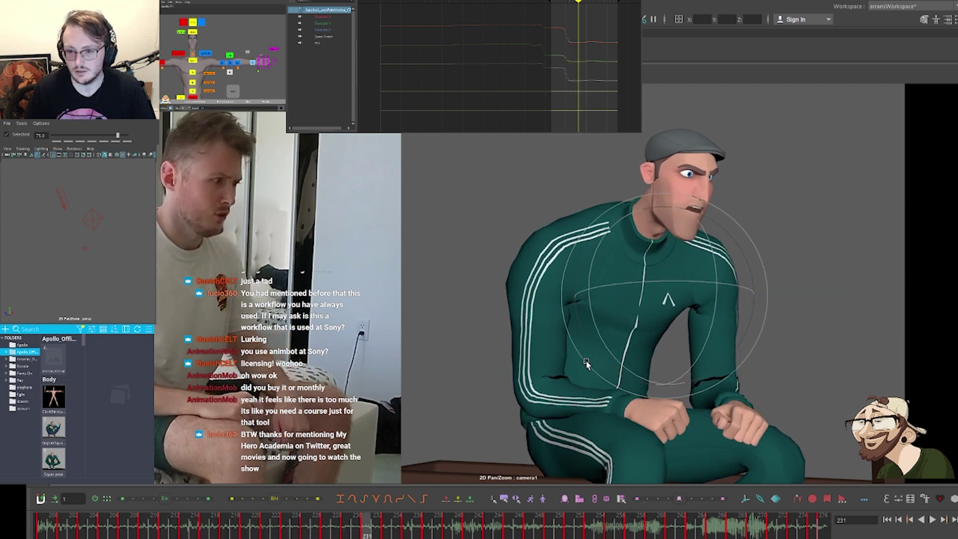
{"action": "key", "text": "period"}
{"action": "key", "text": "comma"}
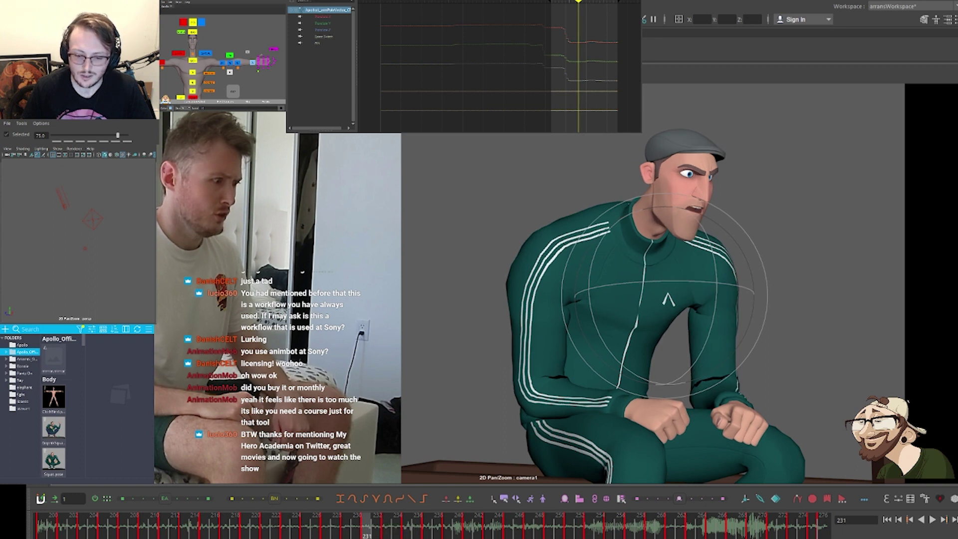
Set the visible time range to frames 231 to 276 and select the main body control
{"action": "left_click_drag", "start_coordinate": [449, 538], "coordinate": [501, 538]}
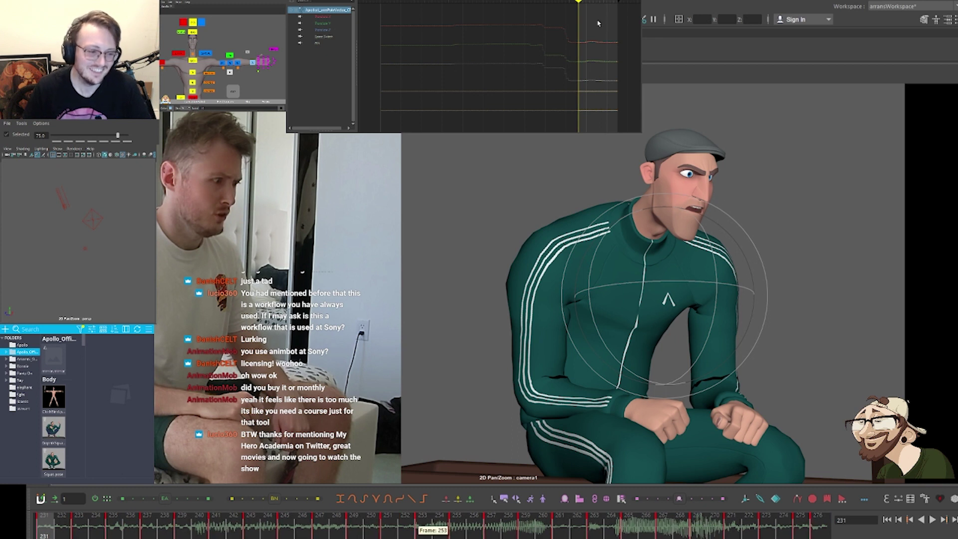
{"action": "left_click", "coordinate": [246, 79]}
{"action": "scroll", "coordinate": [246, 79], "scroll_direction": "down", "scroll_amount": 1}
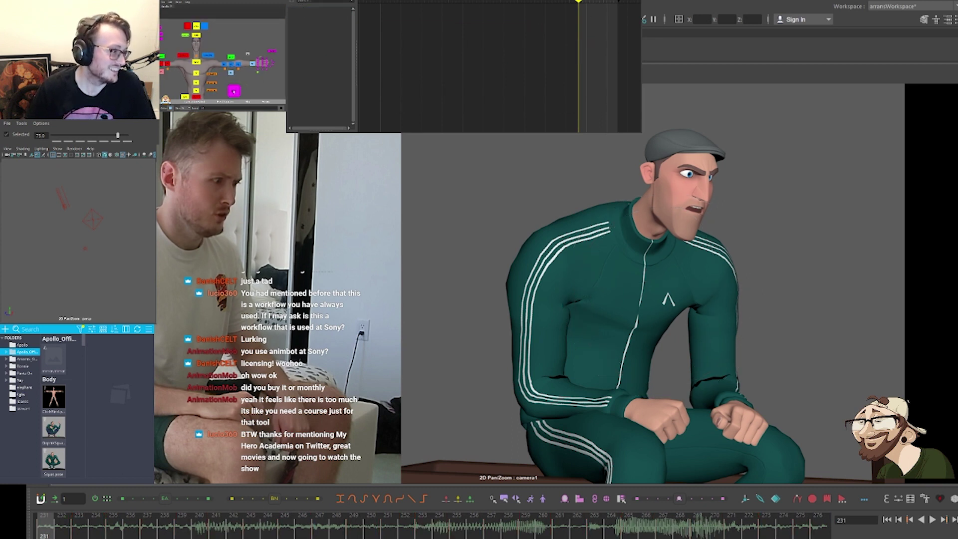
{"action": "middle_click_drag", "start_coordinate": [238, 90], "coordinate": [257, 48]}
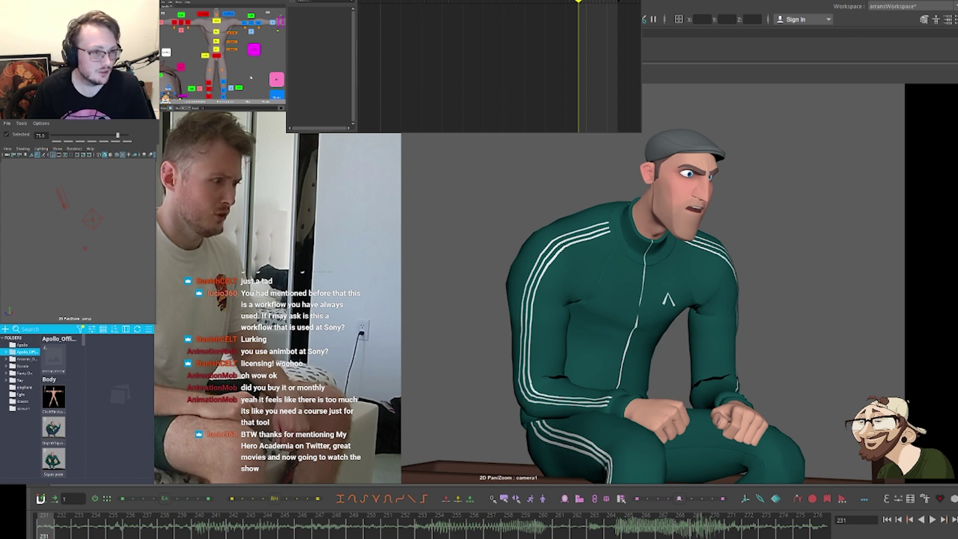
{"action": "left_click", "coordinate": [217, 57]}
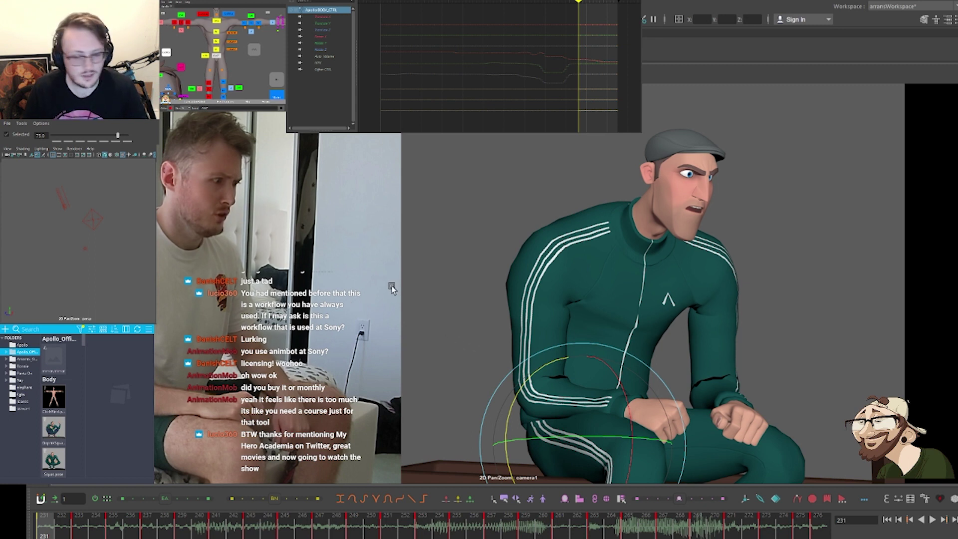
Examine the character's blocked body and shoulder poses between frames 231 and 245 against the video reference
{"action": "key", "text": "period"}
{"action": "key", "text": "period"}
{"action": "key", "text": "period"}
{"action": "key", "text": "period"}
{"action": "key", "text": "period"}
{"action": "key", "text": "period"}
{"action": "key", "text": "period"}
{"action": "key", "text": "period"}
{"action": "key", "text": "period"}
{"action": "key", "text": "period"}
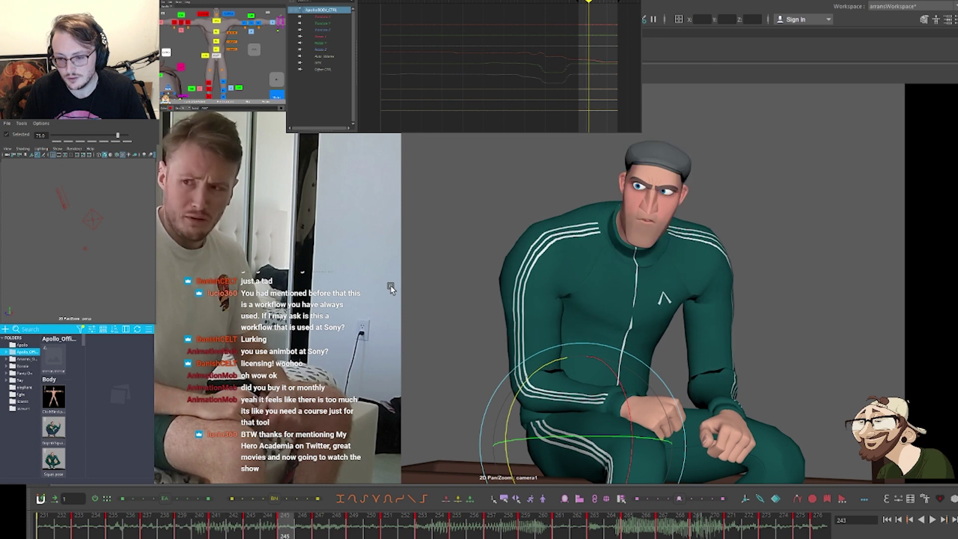
{"action": "key", "text": "comma"}
{"action": "key", "text": "comma"}
{"action": "key", "text": "comma"}
{"action": "key", "text": "comma"}
{"action": "key", "text": "comma"}
{"action": "key", "text": "comma"}
{"action": "key", "text": "comma"}
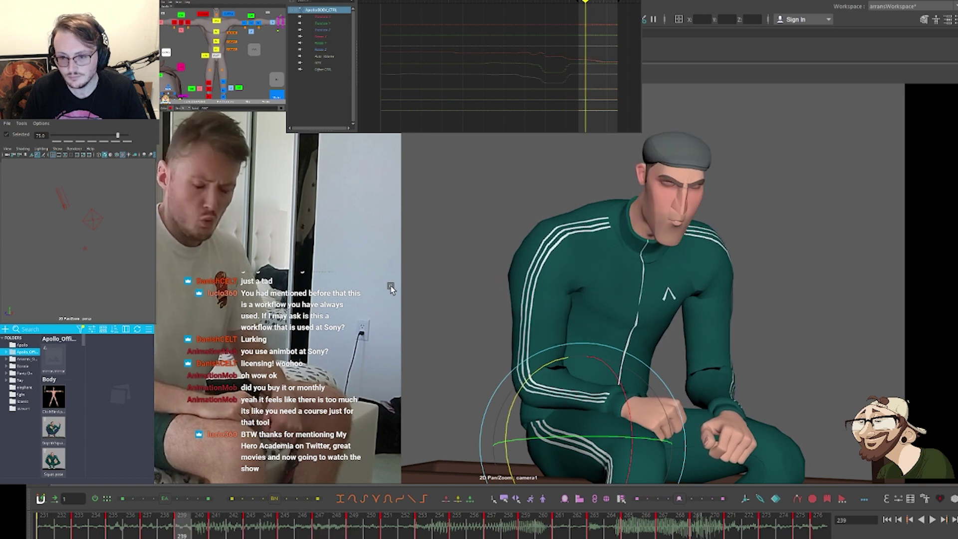
{"action": "key", "text": "period"}
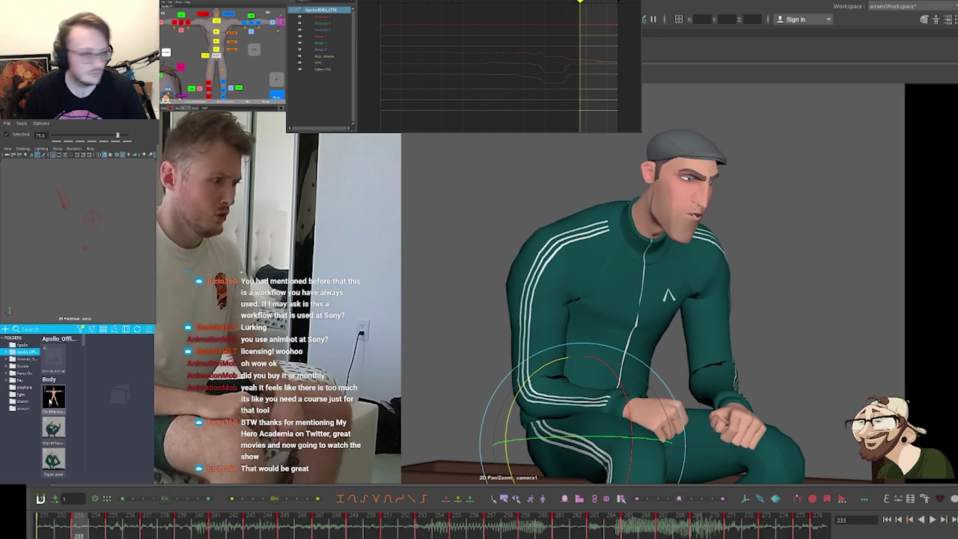
Select both shoulder controls and tween their poses from frame 233 towards 239, using values of -75 and 30
{"action": "left_click", "coordinate": [228, 14]}
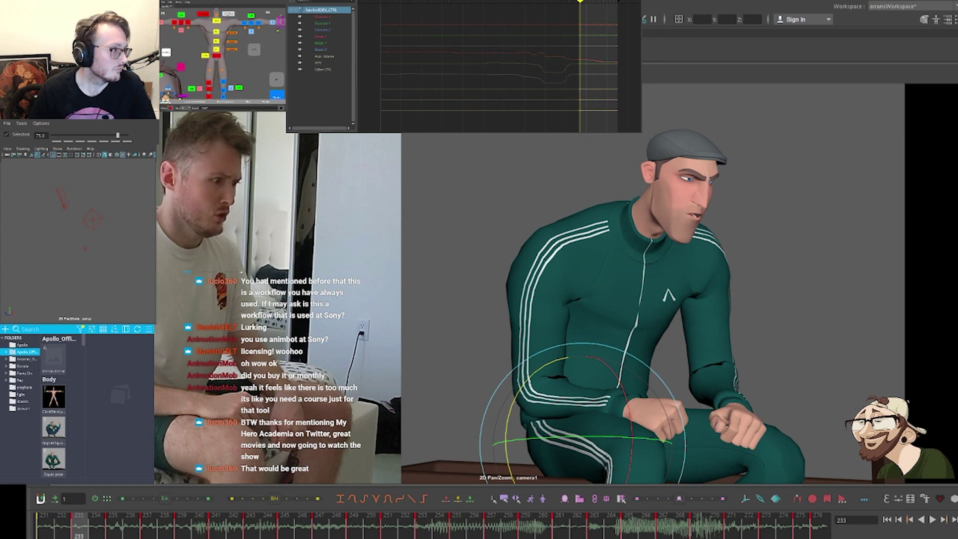
{"action": "left_click", "coordinate": [203, 14], "text": "shift"}
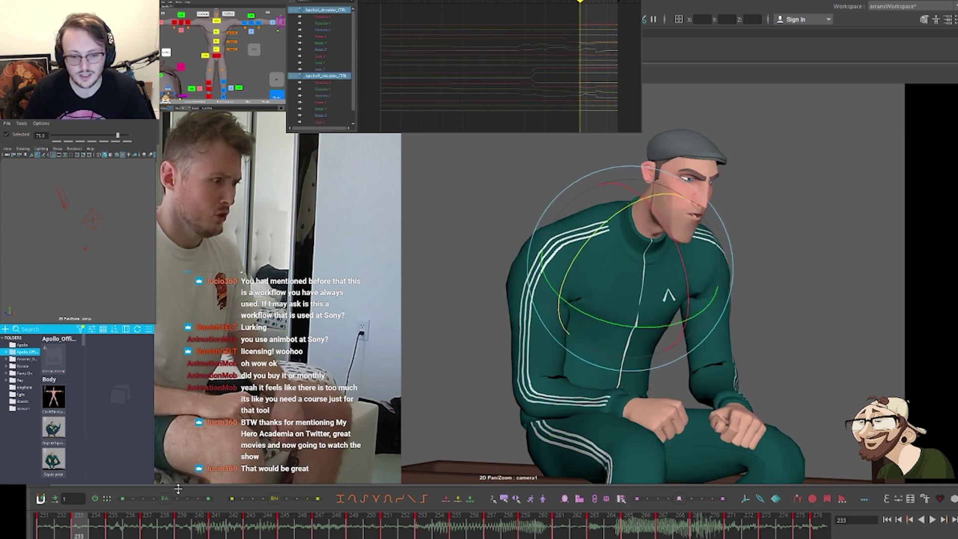
{"action": "left_click", "coordinate": [232, 499]}
{"action": "key", "text": "alt+period"}
{"action": "key", "text": "alt+period"}
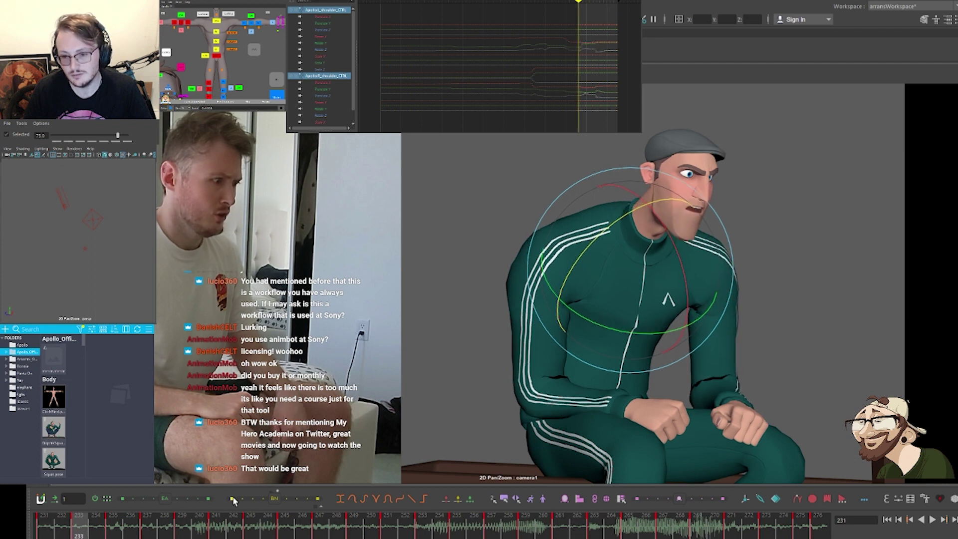
{"action": "left_click", "coordinate": [233, 499]}
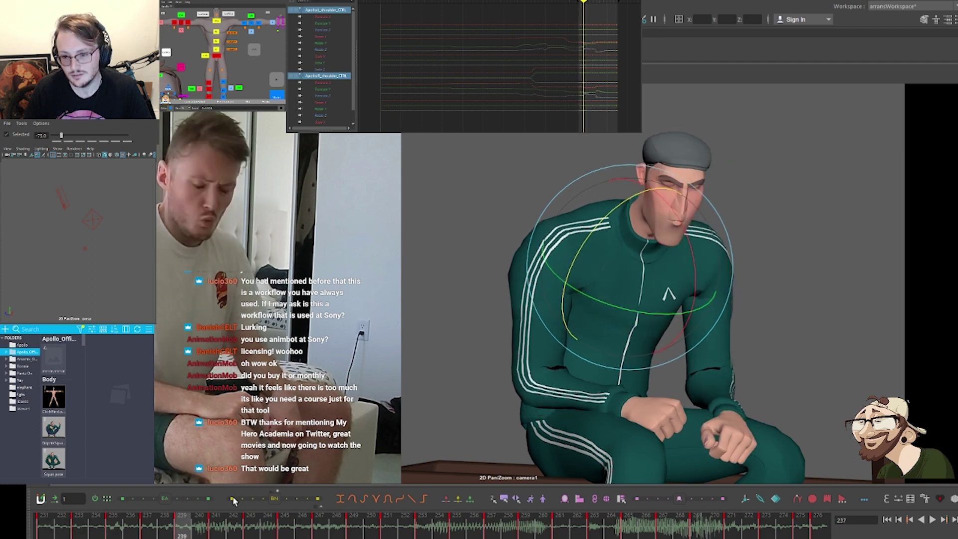
{"action": "key", "text": "alt+period"}
{"action": "key", "text": "alt+period"}
{"action": "key", "text": "alt+period"}
{"action": "key", "text": "alt+period"}
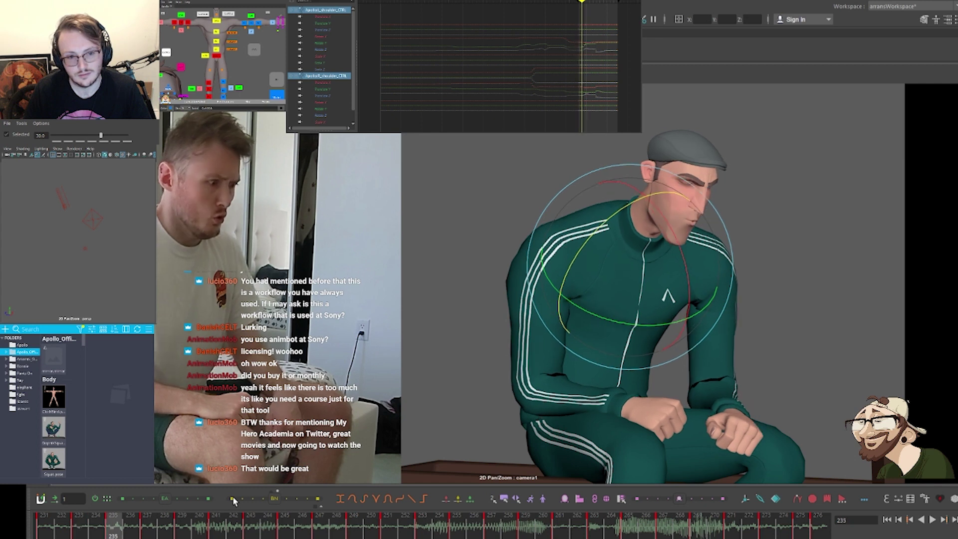
Tween both shoulders' poses around frames 239 and 241 between the neighbouring poses, using values of -75 and 30
{"action": "left_click", "coordinate": [233, 498]}
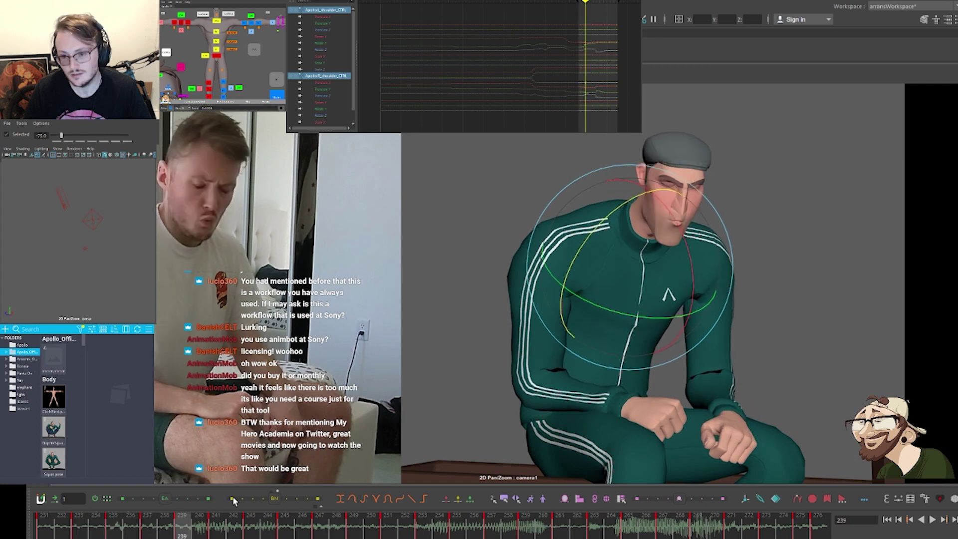
{"action": "key", "text": "comma"}
{"action": "key", "text": "comma"}
{"action": "key", "text": "period"}
{"action": "key", "text": "period"}
{"action": "left_click", "coordinate": [232, 498]}
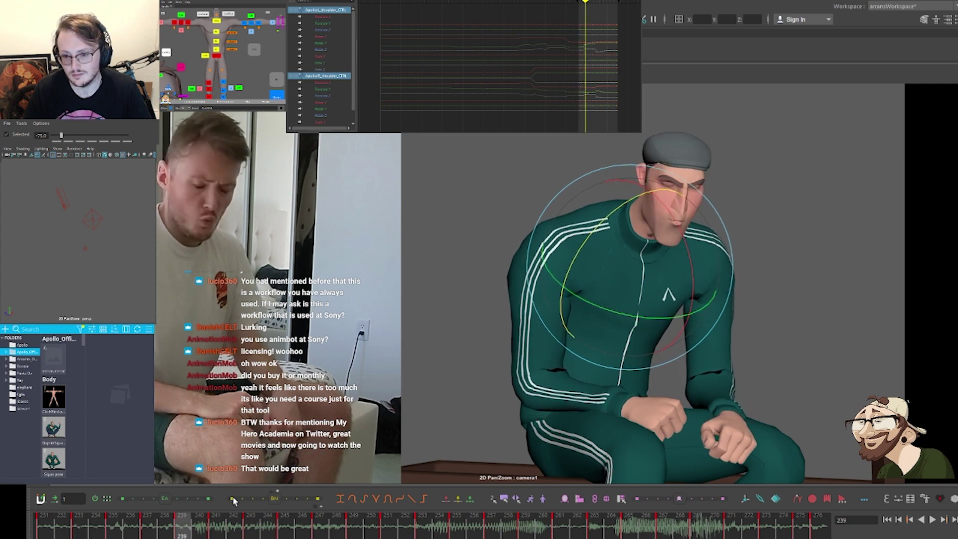
{"action": "key", "text": "comma"}
{"action": "left_click", "coordinate": [233, 499]}
{"action": "key", "text": "period"}
{"action": "key", "text": "period"}
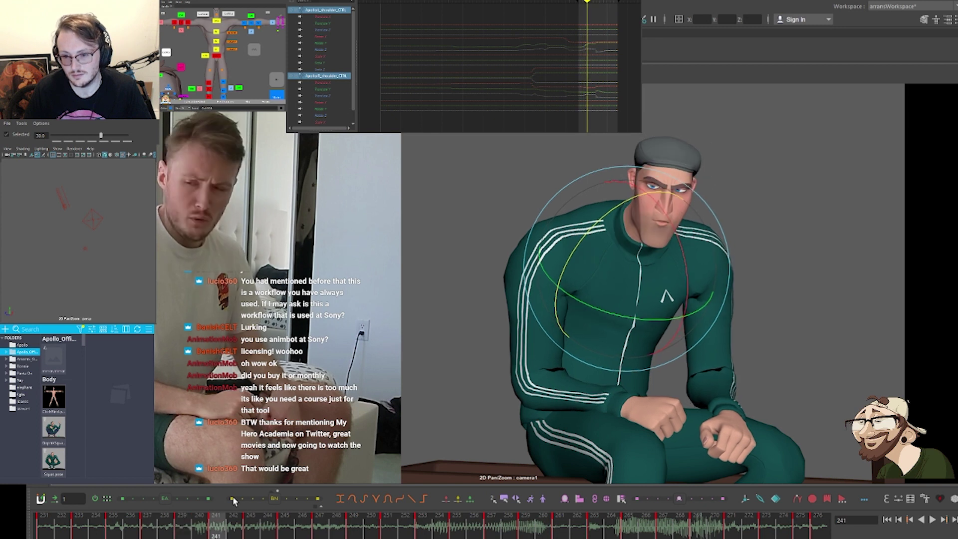
Examine the tweened shoulder motion between frames 239 and 245 against the video reference
{"action": "key", "text": "period"}
{"action": "key", "text": "period"}
{"action": "key", "text": "period"}
{"action": "key", "text": "period"}
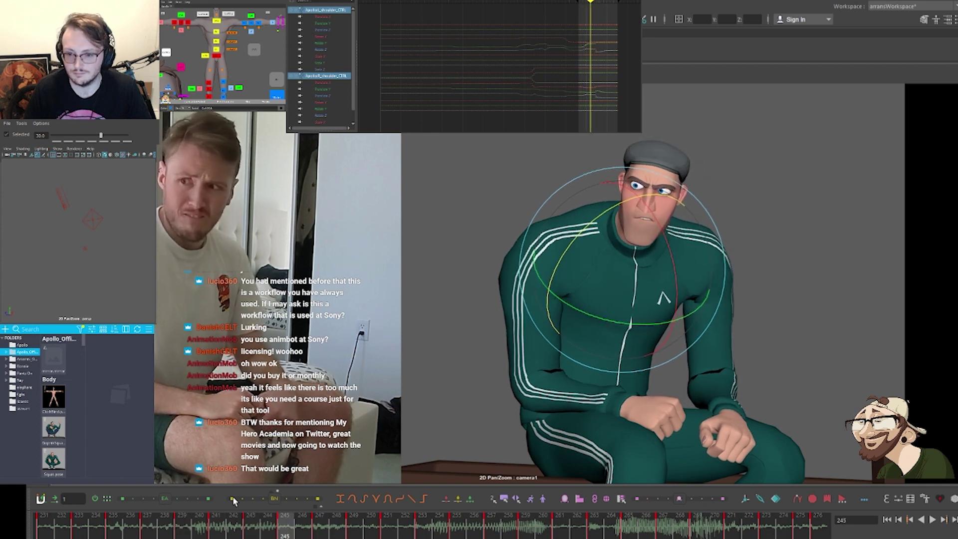
{"action": "key", "text": "comma"}
{"action": "key", "text": "comma"}
{"action": "key", "text": "comma"}
{"action": "key", "text": "comma"}
{"action": "key", "text": "comma"}
{"action": "key", "text": "comma"}
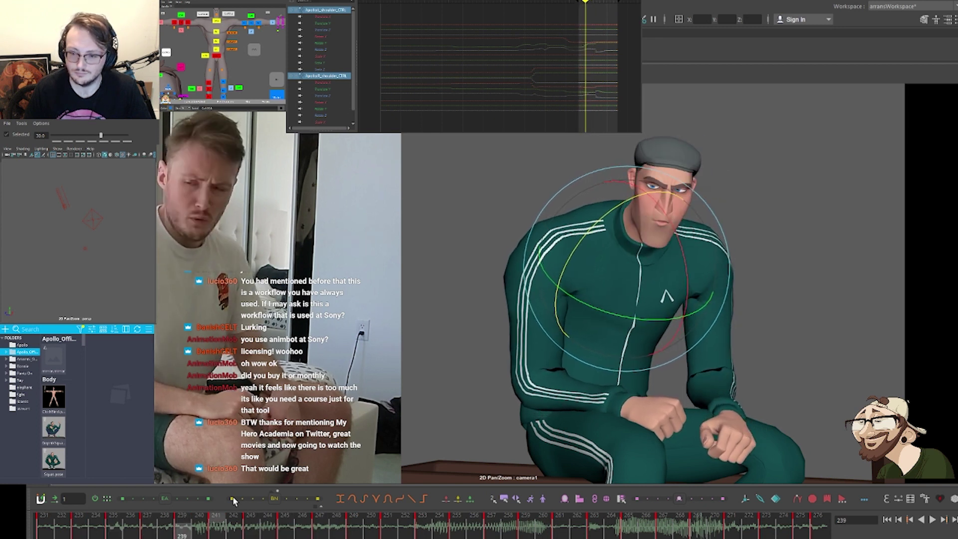
Examine the tweened shoulder motion between frames 233 and 239 against the video reference
{"action": "key", "text": "comma"}
{"action": "key", "text": "comma"}
{"action": "key", "text": "comma"}
{"action": "key", "text": "comma"}
{"action": "key", "text": "comma"}
{"action": "key", "text": "comma"}
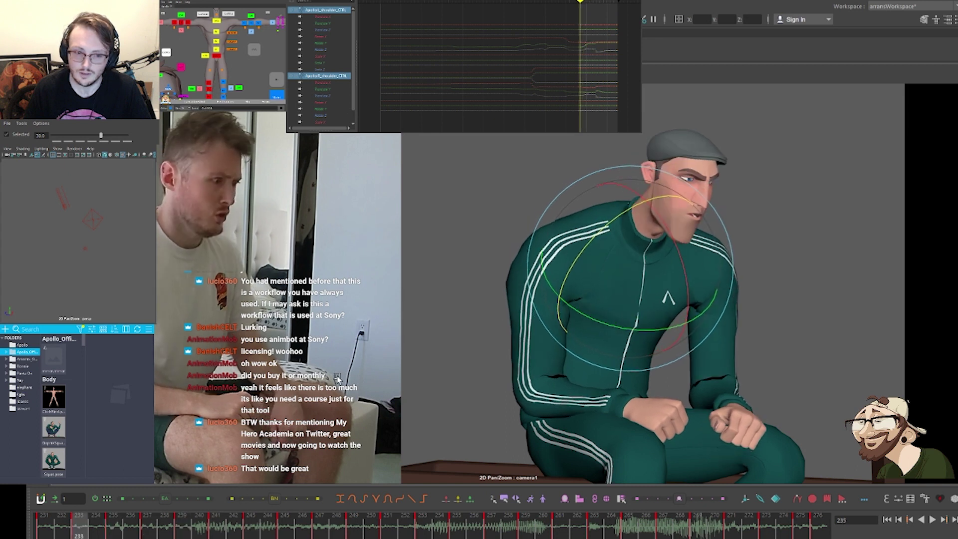
{"action": "key", "text": "period"}
{"action": "key", "text": "period"}
{"action": "key", "text": "period"}
{"action": "key", "text": "period"}
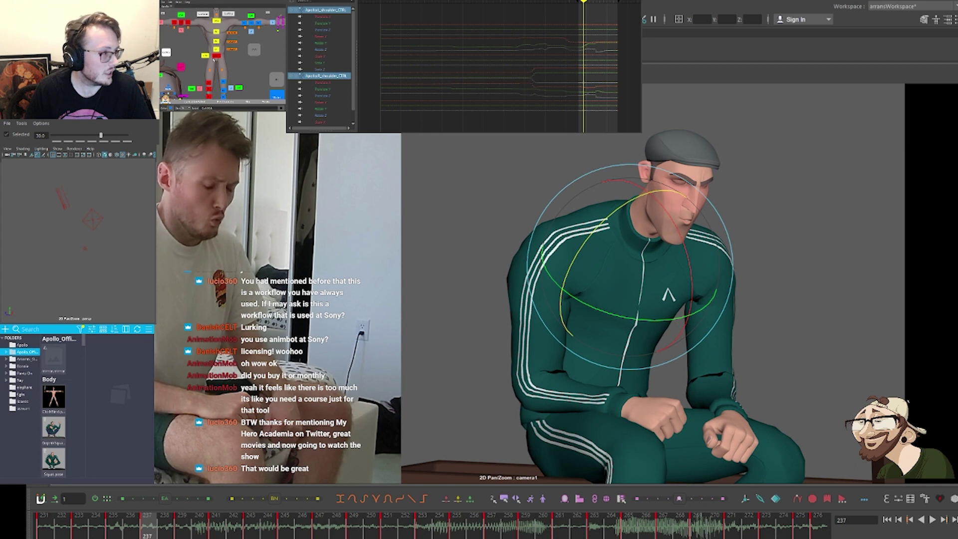
Select the body control and examine the body poses from frame 237 back to frame 221
{"action": "left_click", "coordinate": [216, 57]}
{"action": "key", "text": "comma"}
{"action": "key", "text": "comma"}
{"action": "key", "text": "period"}
{"action": "key", "text": "period"}
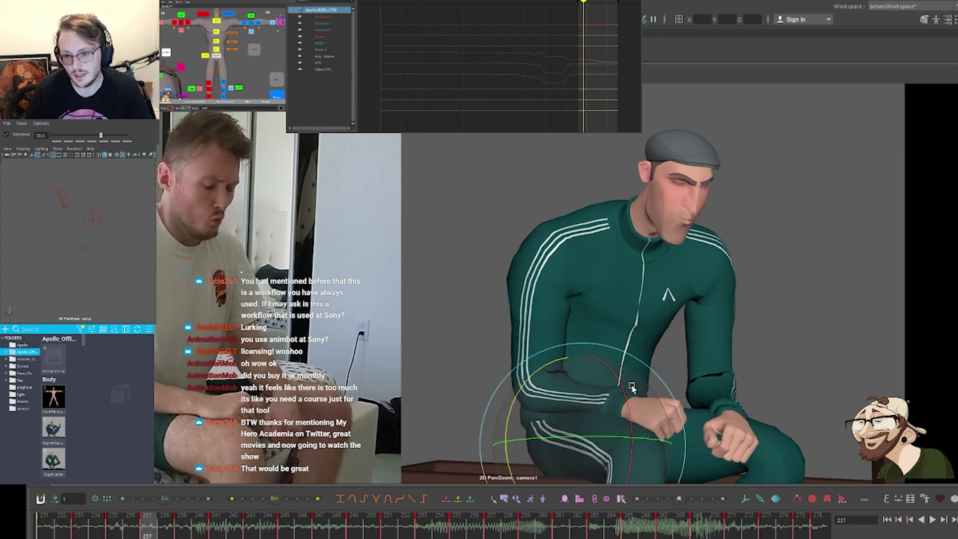
{"action": "key", "text": "comma"}
{"action": "key", "text": "comma"}
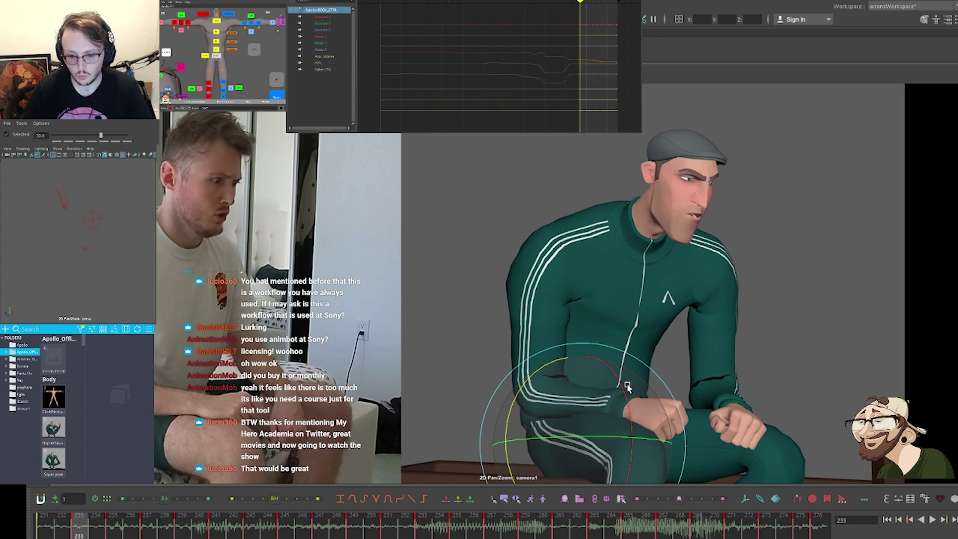
{"action": "key", "text": "comma"}
{"action": "key", "text": "comma"}
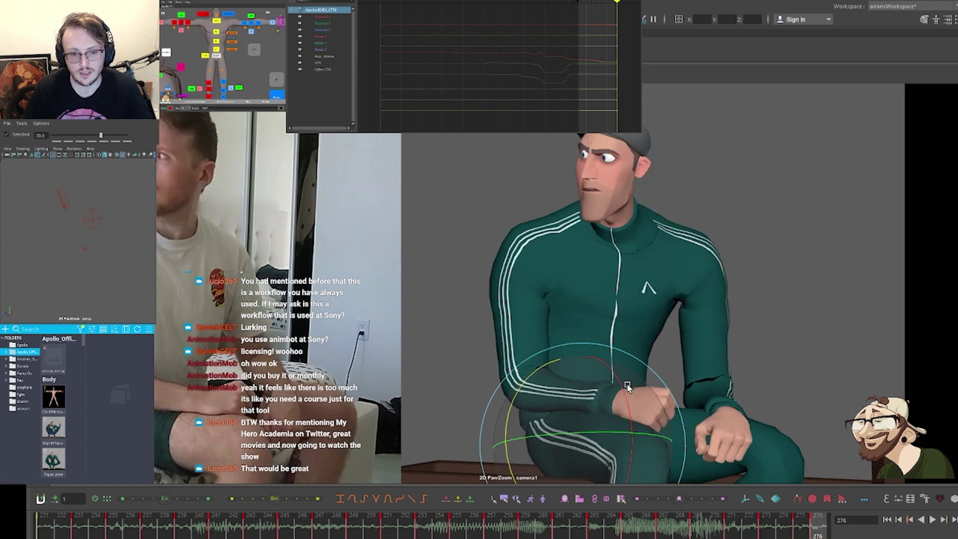
{"action": "key", "text": "comma"}
{"action": "key", "text": "comma"}
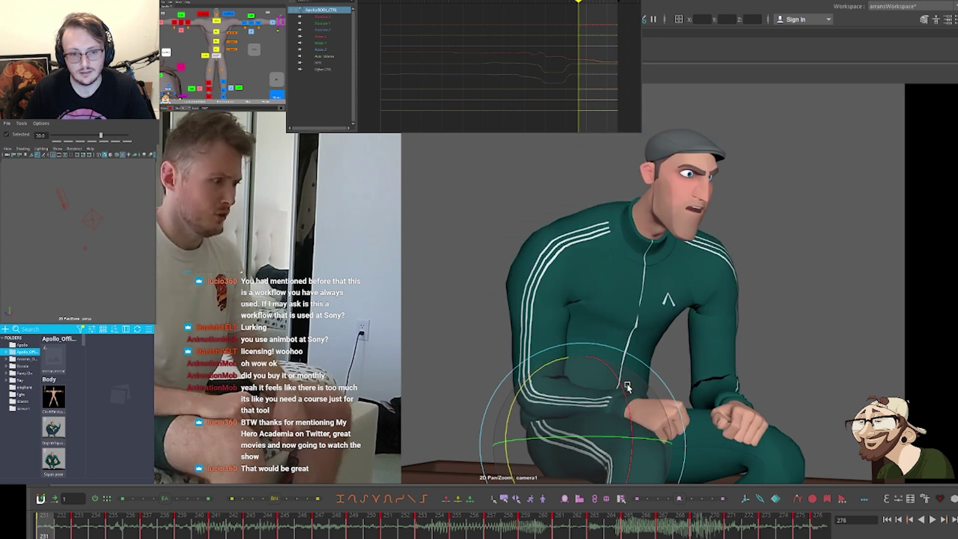
{"action": "key", "text": "comma"}
{"action": "key", "text": "comma"}
{"action": "key", "text": "comma"}
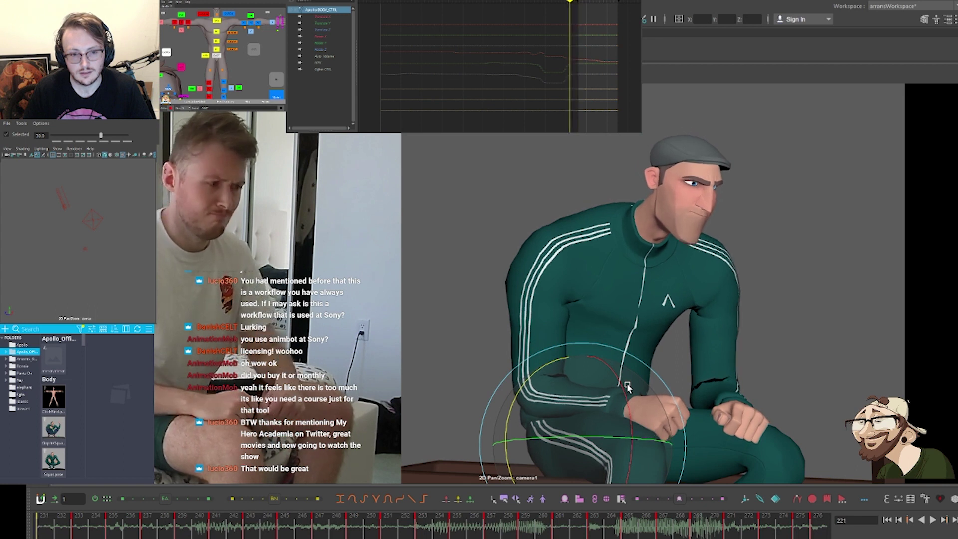
Compare the body poses from frame 221 towards frame 231 with the actor's posture in the video reference
{"action": "key", "text": "period"}
{"action": "key", "text": "period"}
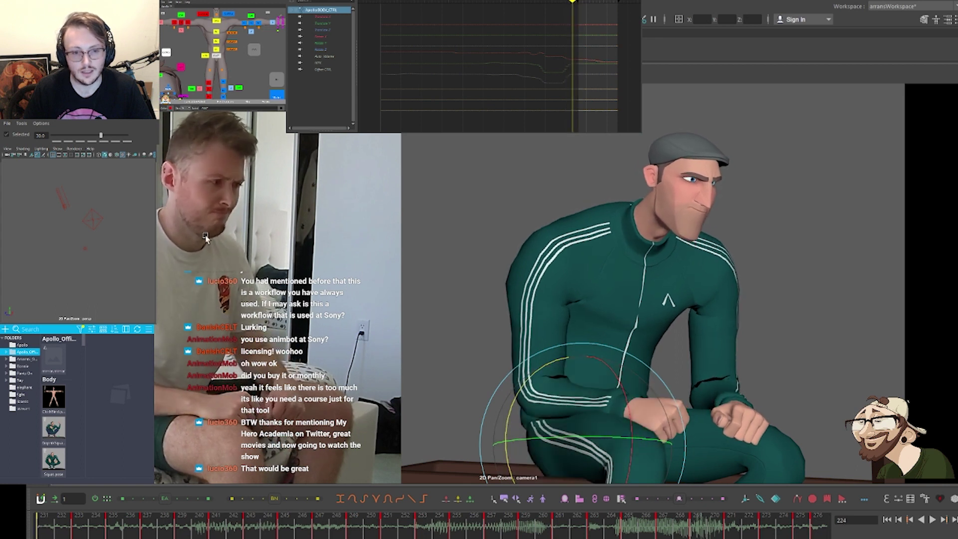
{"action": "key", "text": "period"}
{"action": "key", "text": "period"}
{"action": "key", "text": "period"}
{"action": "key", "text": "period"}
{"action": "key", "text": "period"}
{"action": "key", "text": "period"}
{"action": "key", "text": "period"}
{"action": "key", "text": "period"}
{"action": "key", "text": "period"}
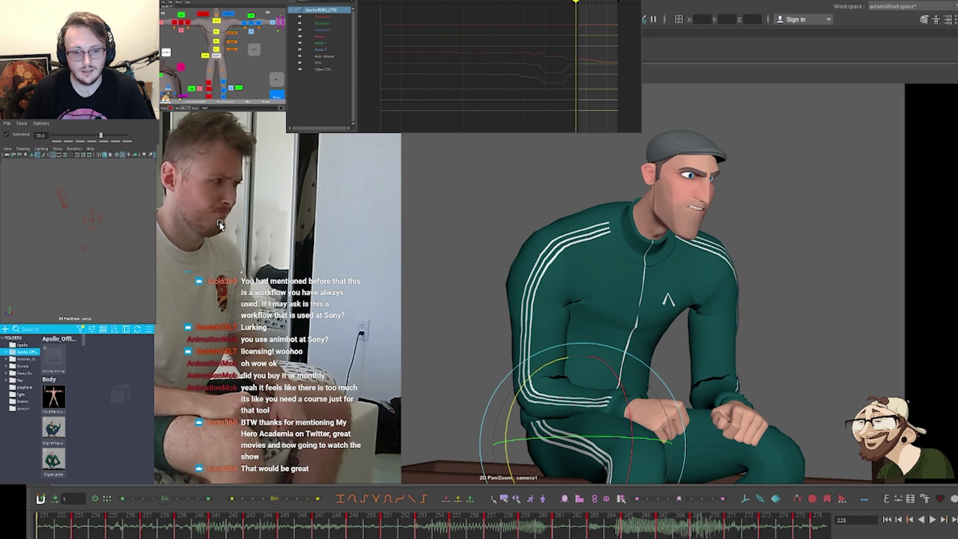
Examine the body movement frame by frame between frames 232 and 239 against the video reference
{"action": "key", "text": "alt+period"}
{"action": "key", "text": "alt+period"}
{"action": "key", "text": "alt+comma"}
{"action": "key", "text": "alt+comma"}
{"action": "key", "text": "alt+comma"}
{"action": "key", "text": "alt+comma"}
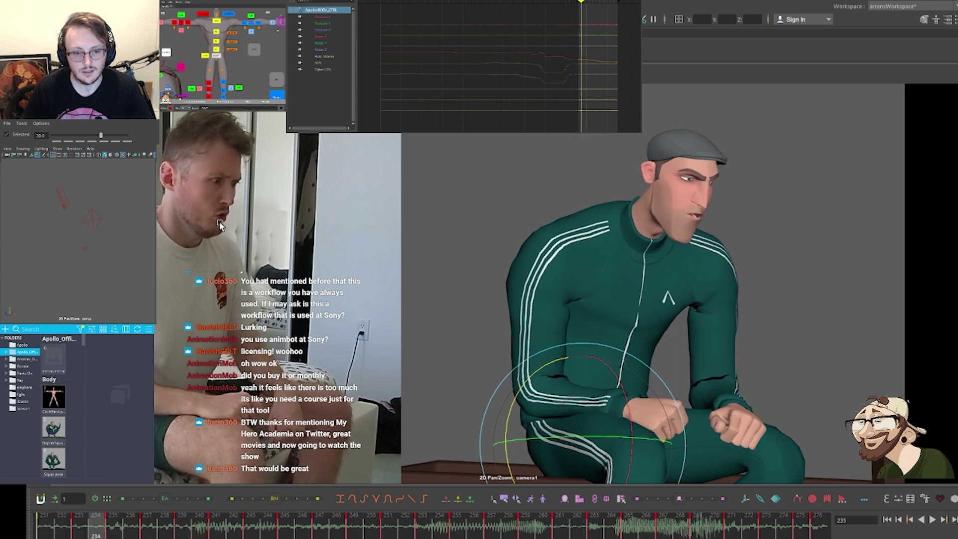
{"action": "key", "text": "alt+period"}
{"action": "key", "text": "alt+period"}
{"action": "key", "text": "alt+period"}
{"action": "key", "text": "alt+period"}
{"action": "key", "text": "alt+comma"}
{"action": "key", "text": "alt+comma"}
{"action": "key", "text": "alt+comma"}
{"action": "key", "text": "alt+comma"}
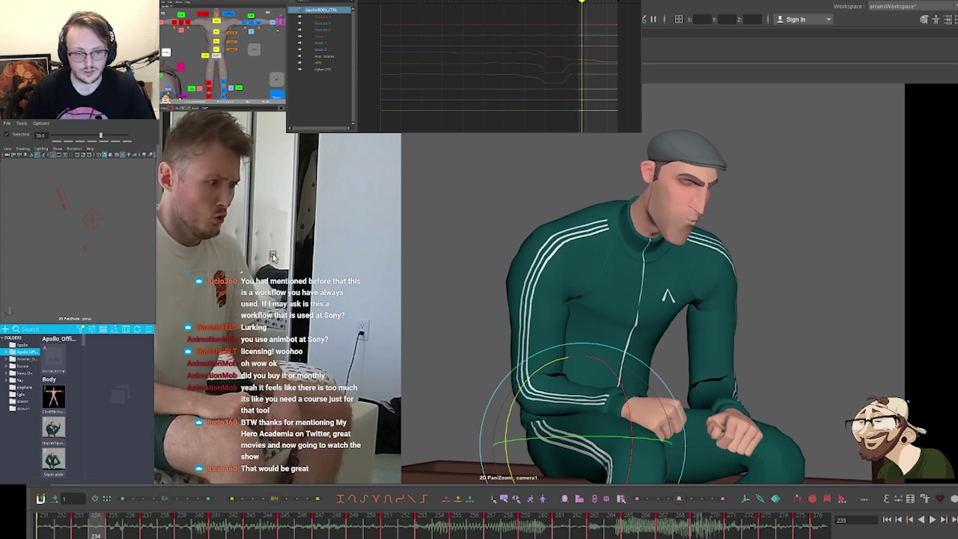
{"action": "key", "text": "alt+period"}
{"action": "key", "text": "alt+period"}
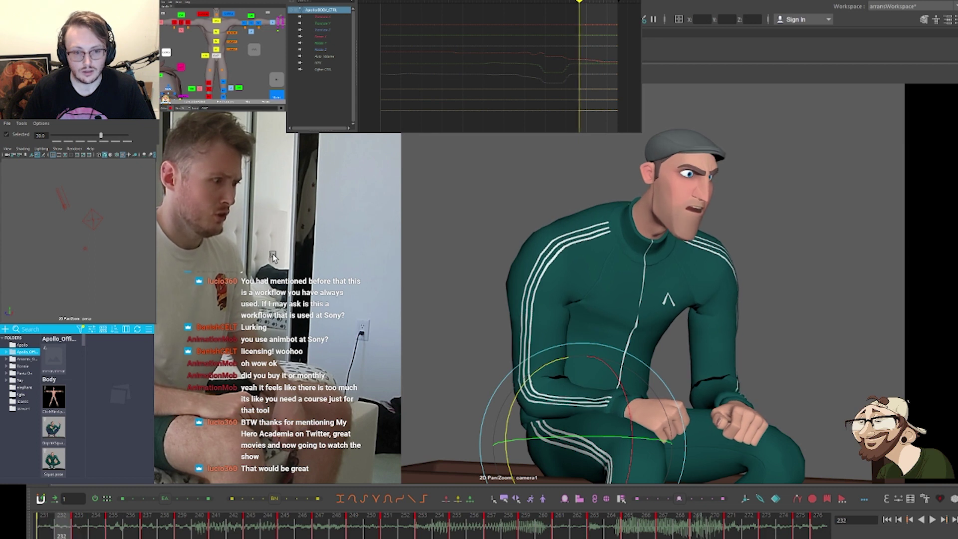
{"action": "key", "text": "alt+period"}
{"action": "key", "text": "alt+period"}
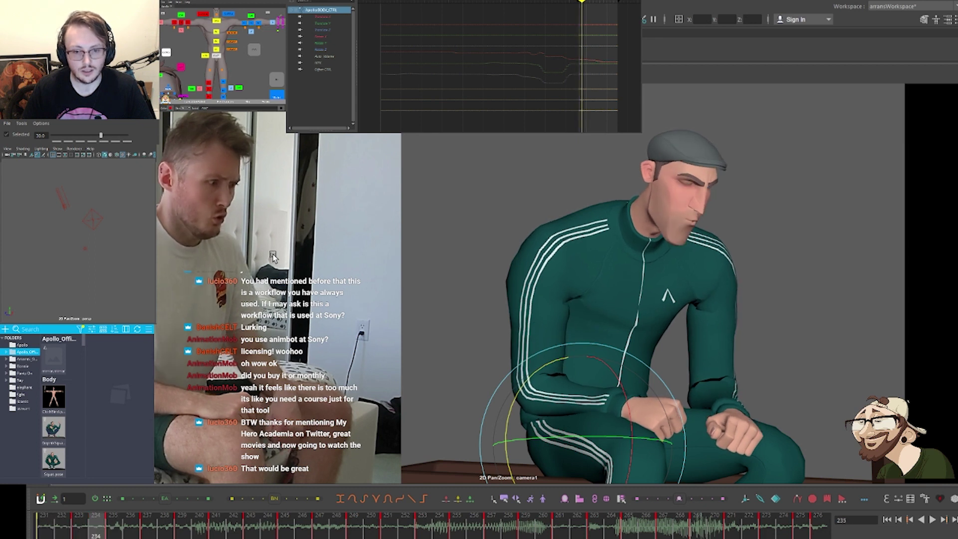
{"action": "key", "text": "alt+period"}
{"action": "key", "text": "alt+period"}
{"action": "key", "text": "alt+period"}
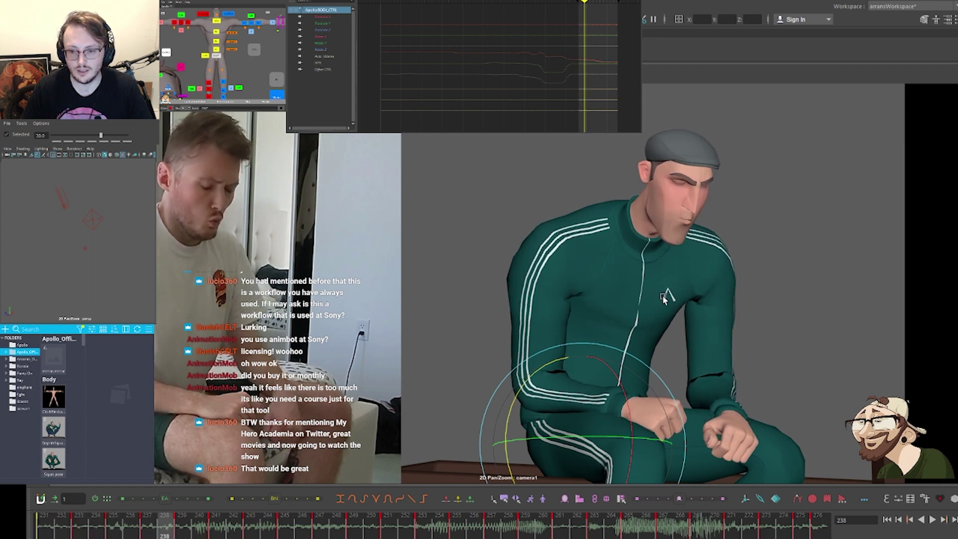
{"action": "key", "text": "alt+period"}
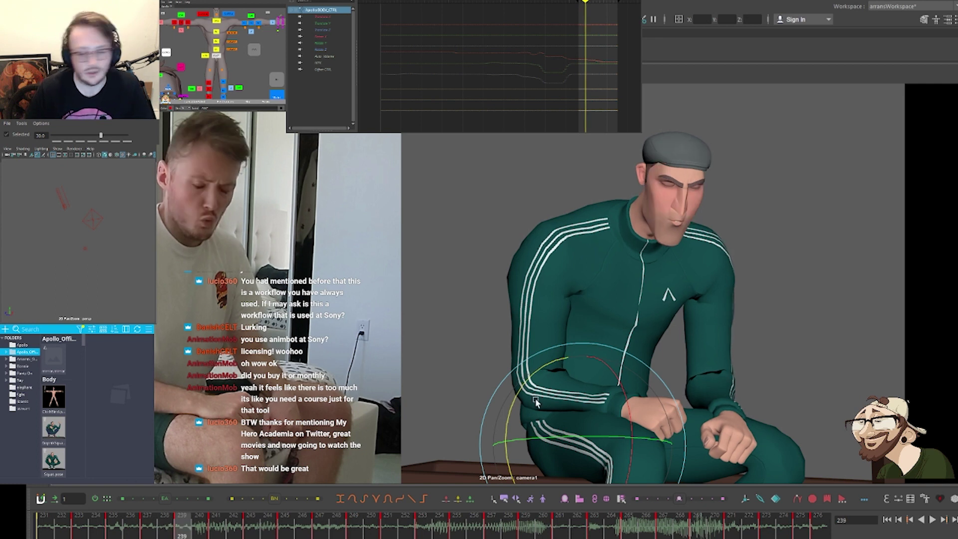
{"action": "key", "text": "alt+comma"}
{"action": "key", "text": "alt+comma"}
{"action": "key", "text": "alt+period"}
{"action": "key", "text": "alt+period"}
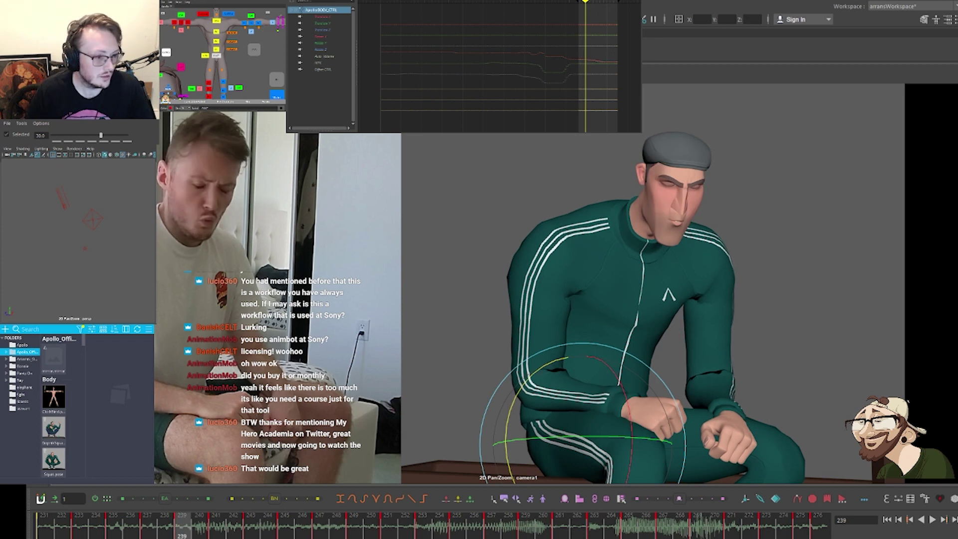
Lower the body control's Rotate X key at frame 239 and ease its keys at frames 233 to 237 towards it
{"action": "left_click", "coordinate": [324, 36]}
{"action": "key", "text": "f"}
{"action": "left_click", "coordinate": [566, 108]}
{"action": "left_click_drag", "start_coordinate": [559, 94], "coordinate": [569, 70]}
{"action": "mouse_move", "coordinate": [569, 69]}
{"action": "middle_mouse_down", "text": "shift"}
{"action": "mouse_move", "coordinate": [568, 108]}
{"action": "mouse_move", "coordinate": [565, 71]}
{"action": "mouse_move", "coordinate": [564, 85]}
{"action": "middle_mouse_up", "text": "shift"}
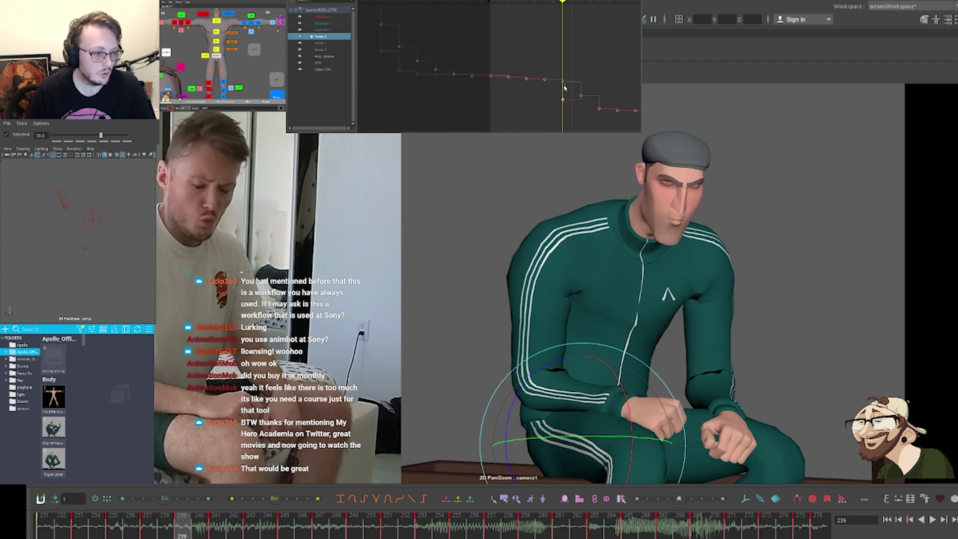
{"action": "left_click_drag", "start_coordinate": [554, 65], "coordinate": [497, 98]}
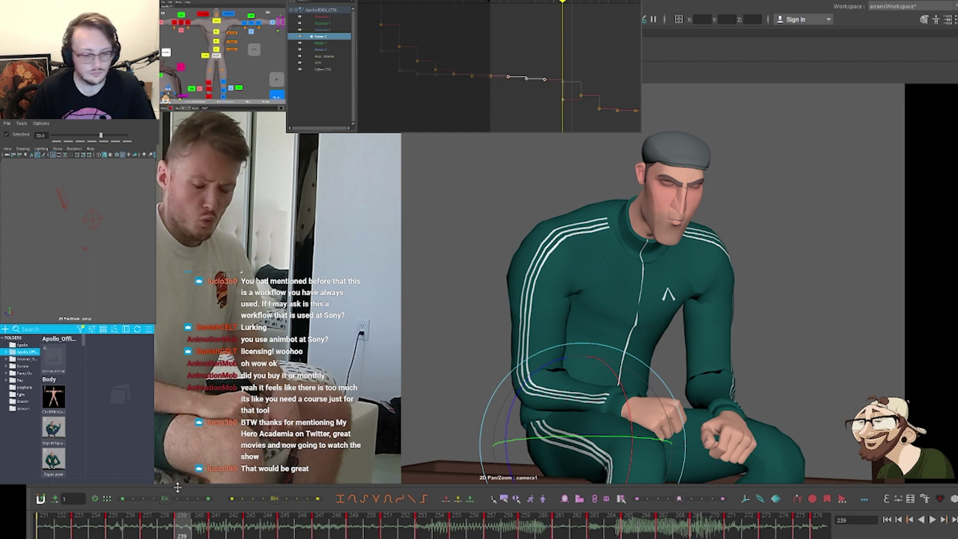
{"action": "left_click", "coordinate": [178, 501]}
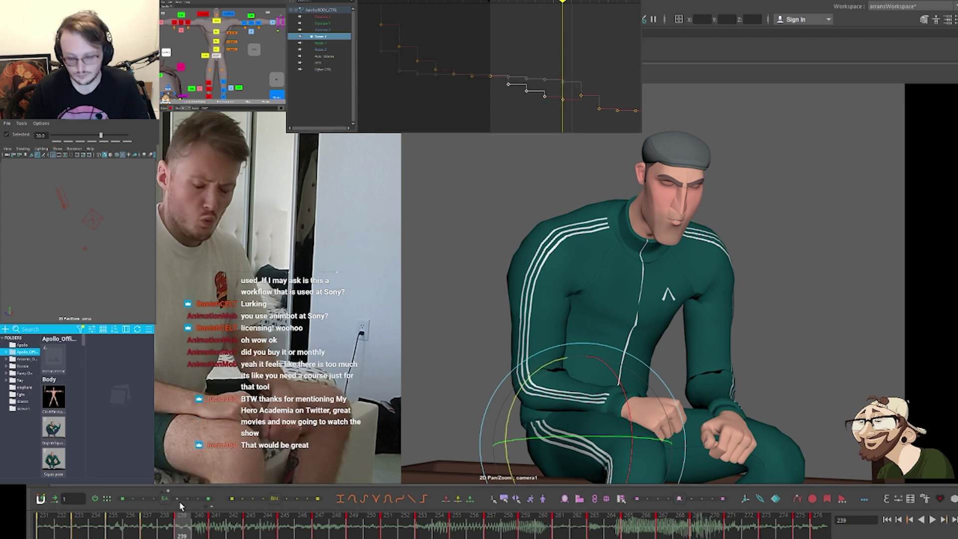
{"action": "key", "text": "comma"}
{"action": "key", "text": "comma"}
{"action": "key", "text": "comma"}
{"action": "key", "text": "period"}
{"action": "key", "text": "period"}
{"action": "key", "text": "period"}
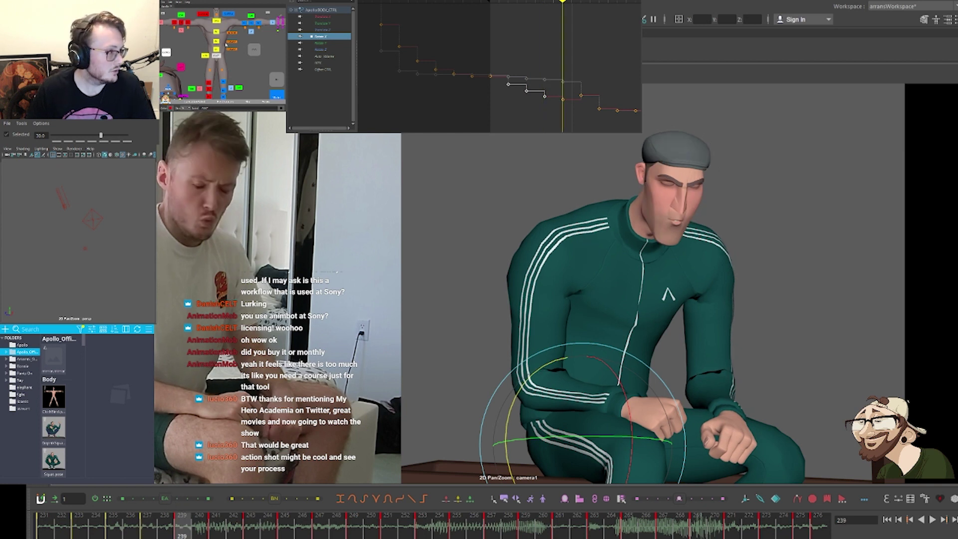
Raise the upper spine control's Rotate X key at frame 239 slightly in the graph
{"action": "left_click", "coordinate": [216, 31]}
{"action": "left_click", "coordinate": [328, 37]}
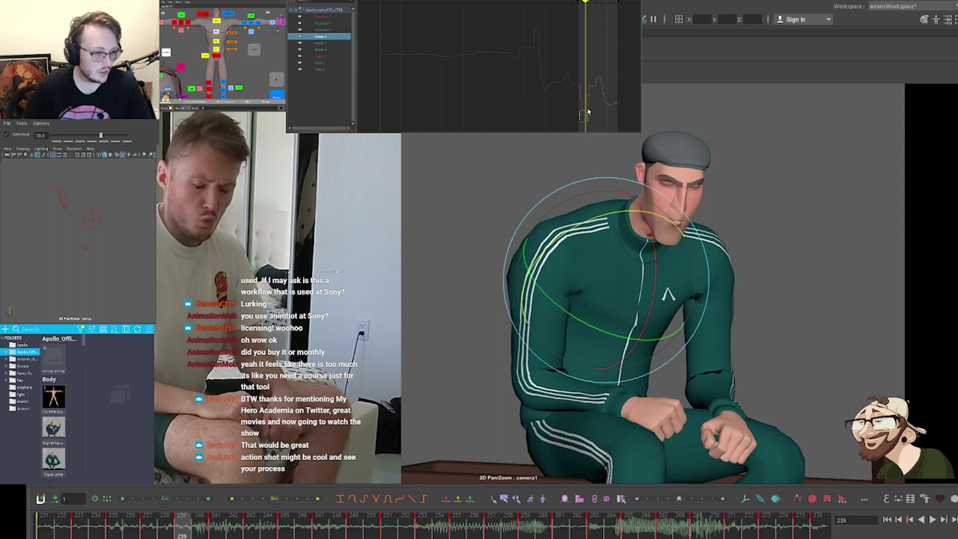
{"action": "key", "text": "f"}
{"action": "left_click_drag", "start_coordinate": [551, 85], "coordinate": [567, 101]}
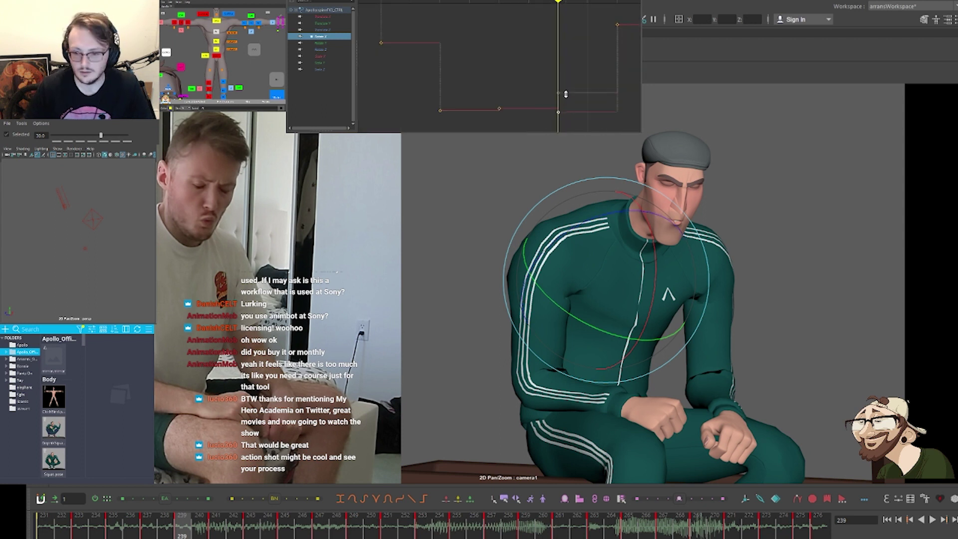
{"action": "middle_click_drag", "start_coordinate": [566, 93], "coordinate": [565, 0], "text": "shift"}
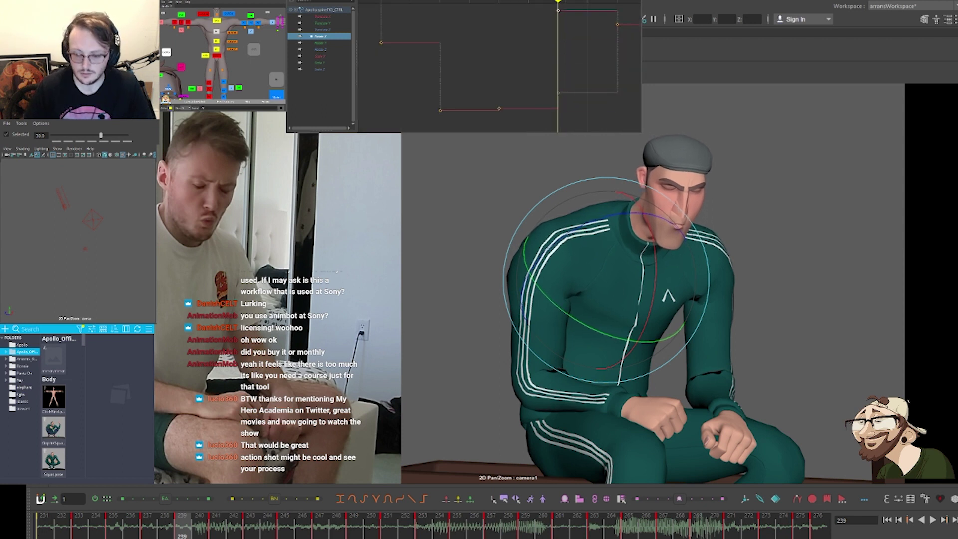
{"action": "right_click_drag", "start_coordinate": [582, 60], "coordinate": [531, 52], "text": "alt"}
{"action": "middle_click_drag", "start_coordinate": [530, 48], "coordinate": [528, 58], "text": "shift"}
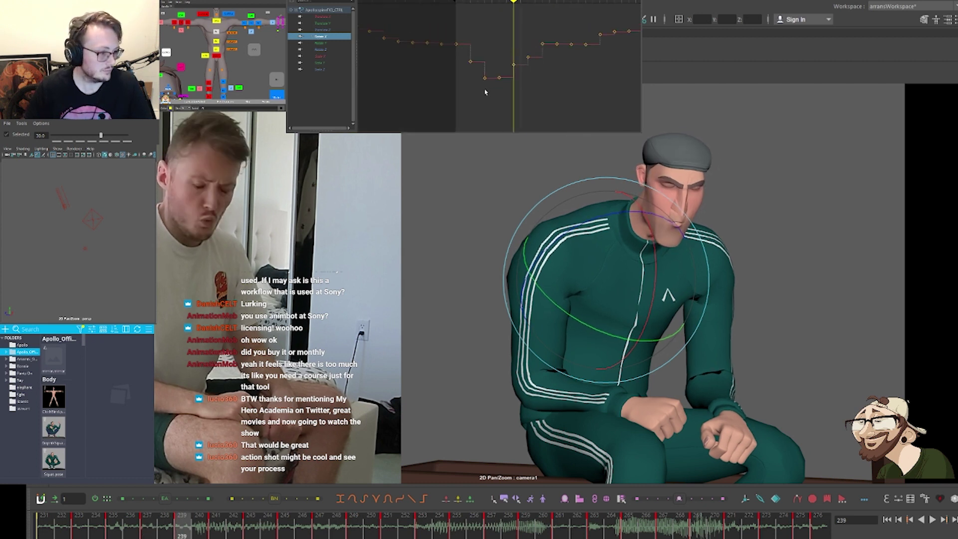
Raise the upper spine's Rotate X keys at frames 233, 235 and 237 together, bringing frame 237 level with frame 239
{"action": "left_click_drag", "start_coordinate": [465, 61], "coordinate": [502, 91]}
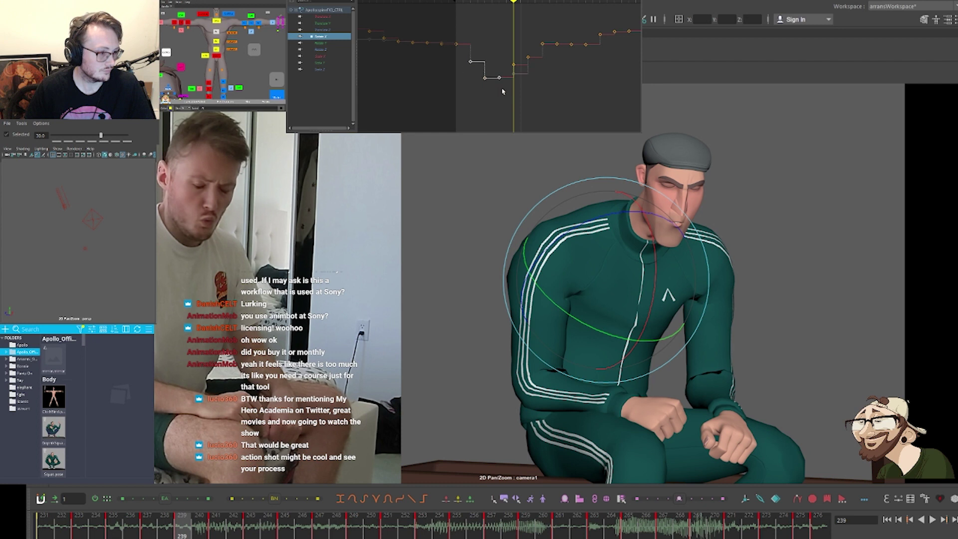
{"action": "middle_click_drag", "start_coordinate": [498, 84], "coordinate": [499, 69], "text": "shift"}
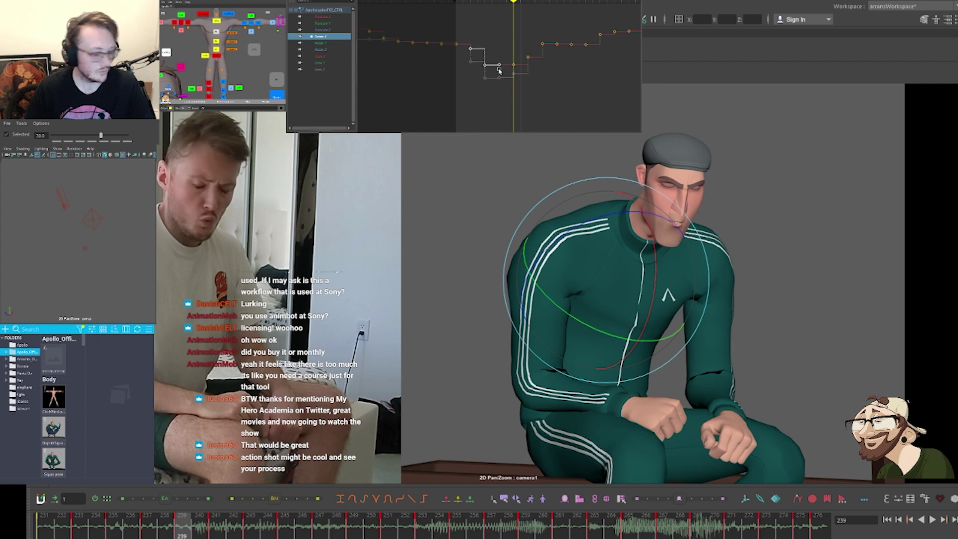
Examine the adjusted upper spine rotation between frames 231 and 239 against the video reference
{"action": "key", "text": "comma"}
{"action": "key", "text": "comma"}
{"action": "key", "text": "comma"}
{"action": "key", "text": "comma"}
{"action": "key", "text": "period"}
{"action": "key", "text": "period"}
{"action": "key", "text": "period"}
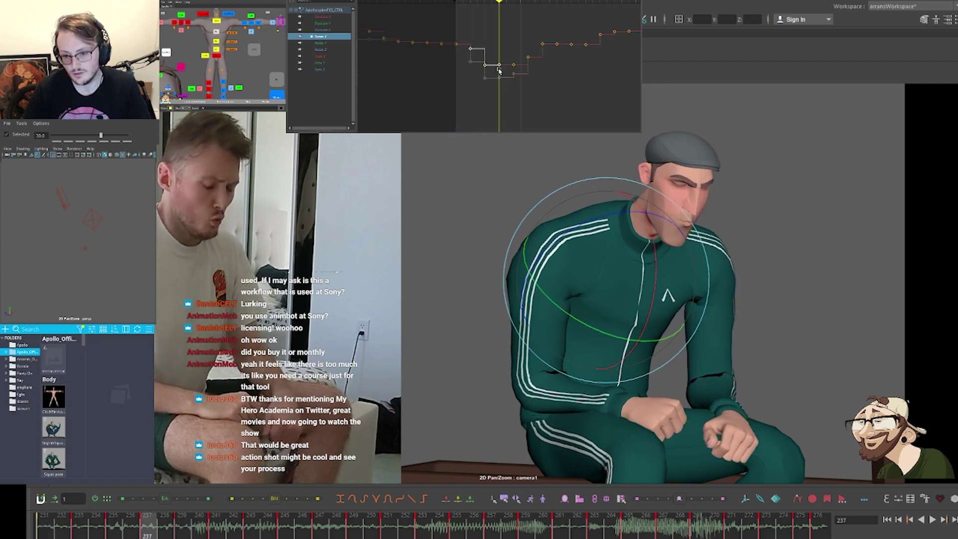
{"action": "key", "text": "comma"}
{"action": "key", "text": "comma"}
{"action": "key", "text": "comma"}
{"action": "key", "text": "period"}
{"action": "key", "text": "period"}
{"action": "key", "text": "period"}
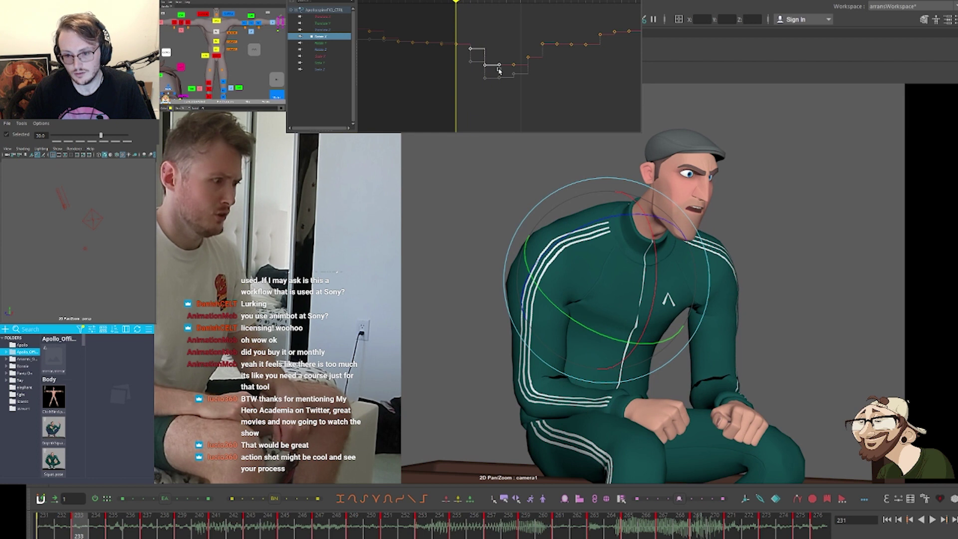
Reshape the upper spine's Rotate X keys from frame 233 to 239 into a raised arc, with frame 235 slightly below frame 237
{"action": "mouse_move", "coordinate": [487, 83]}
{"action": "middle_mouse_down"}
{"action": "mouse_move", "coordinate": [469, 38]}
{"action": "mouse_move", "coordinate": [473, 69]}
{"action": "middle_mouse_up"}
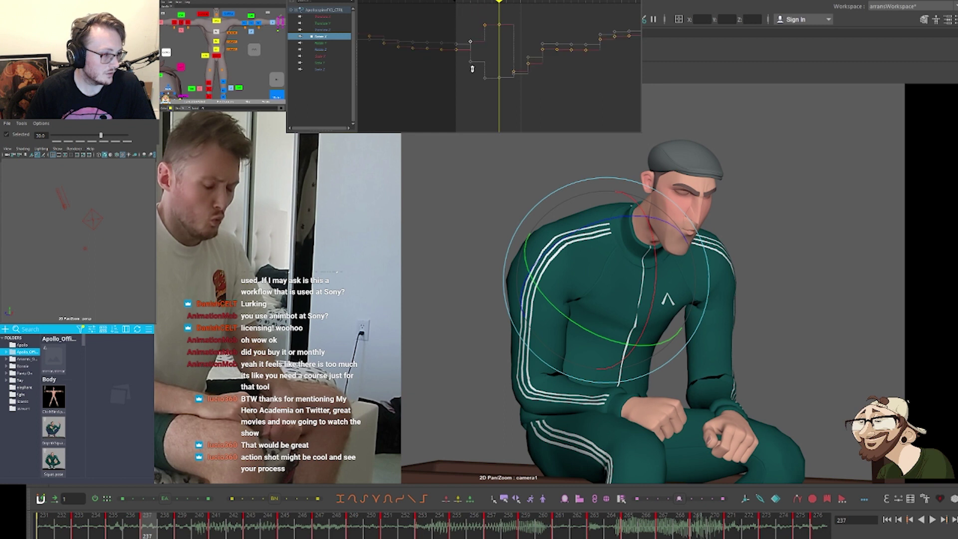
{"action": "left_click_drag", "start_coordinate": [478, 19], "coordinate": [490, 33]}
{"action": "middle_click_drag", "start_coordinate": [489, 35], "coordinate": [489, 37], "text": "shift"}
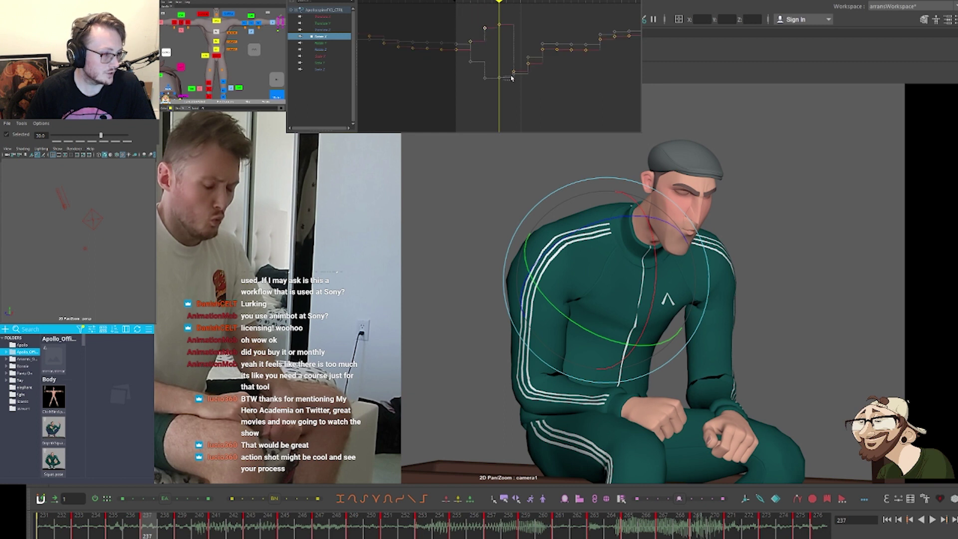
{"action": "left_click_drag", "start_coordinate": [506, 77], "coordinate": [518, 65]}
{"action": "middle_click_drag", "start_coordinate": [517, 60], "coordinate": [511, 13], "text": "shift"}
Examine the upper spine's raised Rotate X poses between frames 231 and 239 against the video reference
{"action": "key", "text": "comma"}
{"action": "key", "text": "comma"}
{"action": "key", "text": "comma"}
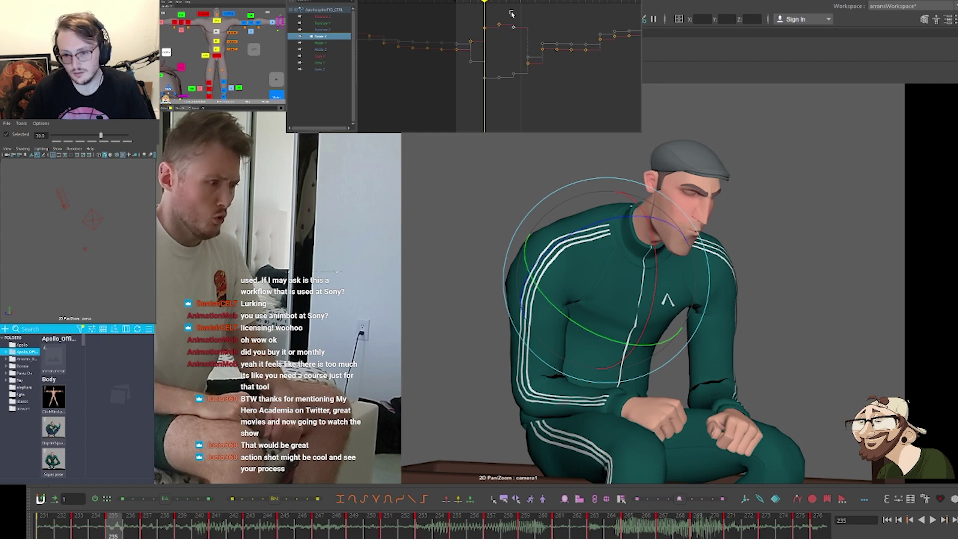
{"action": "key", "text": "period"}
{"action": "key", "text": "period"}
{"action": "key", "text": "period"}
{"action": "key", "text": "comma"}
{"action": "key", "text": "comma"}
{"action": "key", "text": "comma"}
{"action": "key", "text": "comma"}
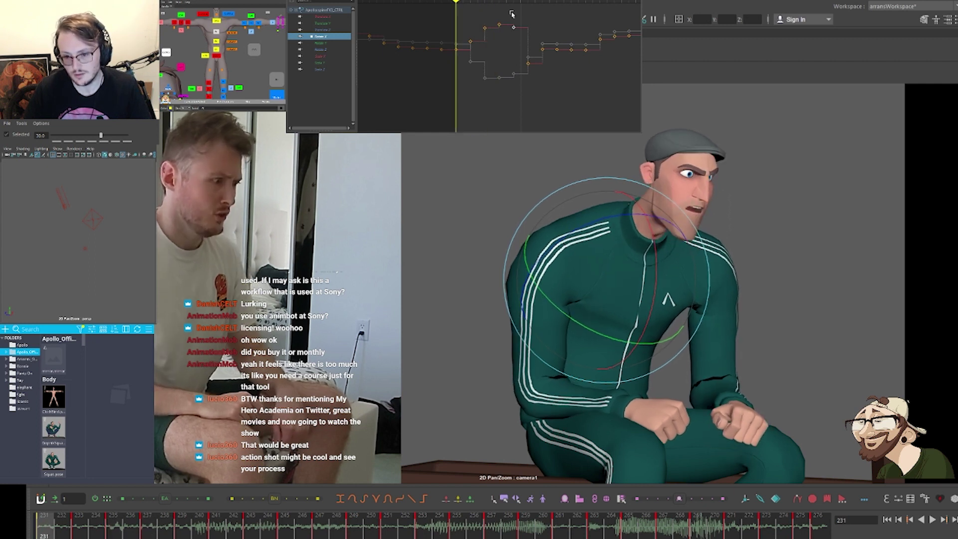
{"action": "key", "text": "period"}
{"action": "key", "text": "period"}
{"action": "key", "text": "period"}
{"action": "key", "text": "period"}
{"action": "key", "text": "comma"}
{"action": "key", "text": "comma"}
{"action": "key", "text": "comma"}
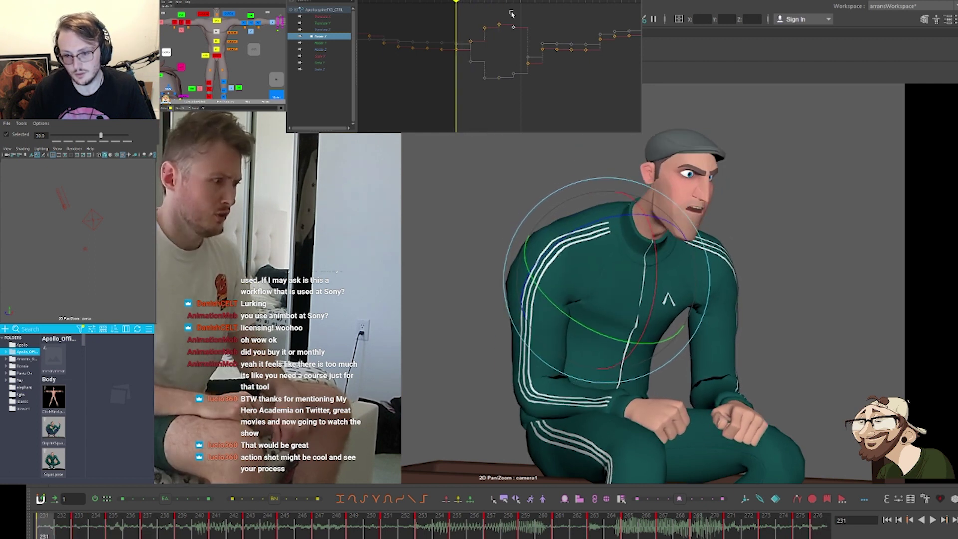
{"action": "key", "text": "period"}
{"action": "key", "text": "period"}
{"action": "key", "text": "period"}
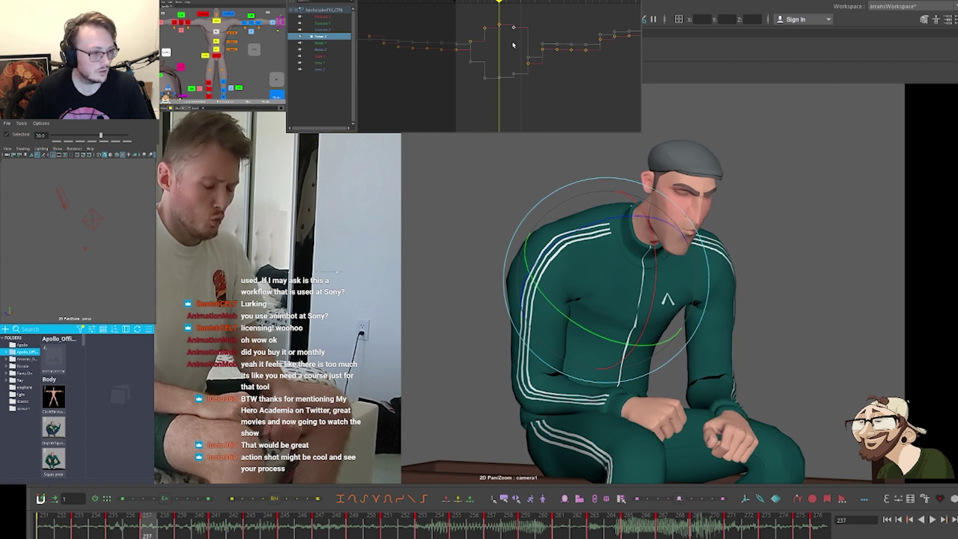
Raise the upper spine's Rotate X key at frame 241 slightly above the key at frame 239
{"action": "key", "text": "period"}
{"action": "left_click", "coordinate": [524, 73]}
{"action": "left_click_drag", "start_coordinate": [523, 73], "coordinate": [533, 56]}
{"action": "middle_click_drag", "start_coordinate": [532, 56], "coordinate": [522, 8]}
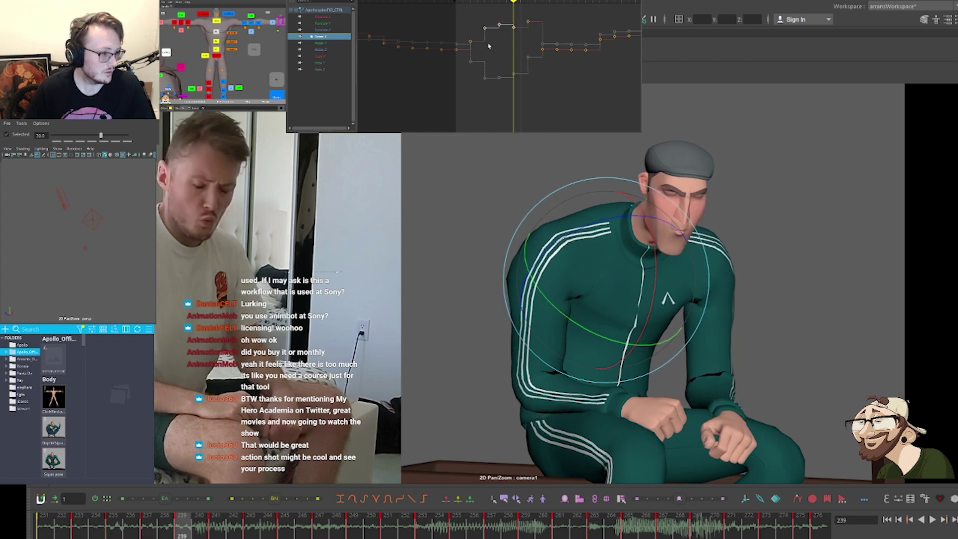
Raise the upper spine's Rotate X key at frame 239 to sit between its keys at frames 237 and 241
{"action": "left_click", "coordinate": [187, 499]}
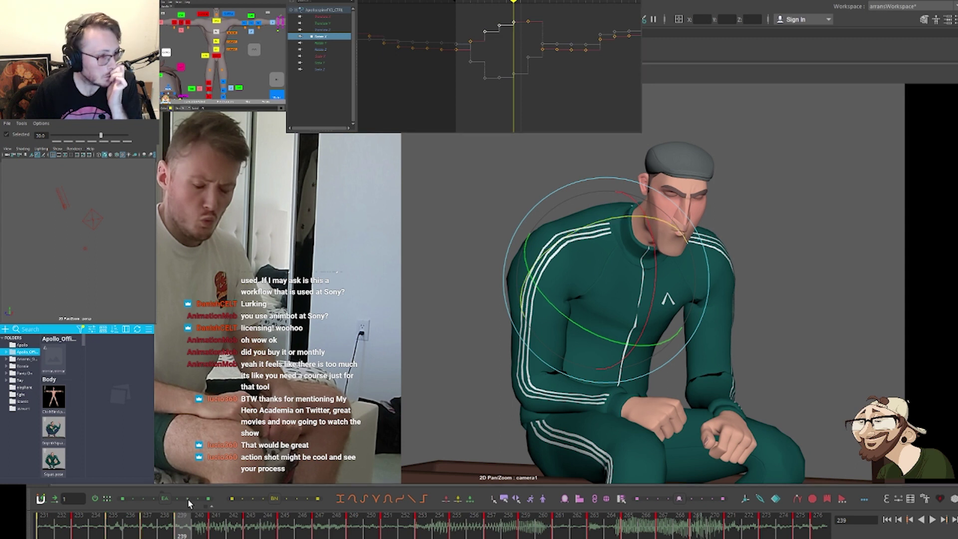
{"action": "key", "text": "comma"}
{"action": "key", "text": "comma"}
{"action": "key", "text": "comma"}
{"action": "key", "text": "comma"}
{"action": "key", "text": "period"}
{"action": "key", "text": "period"}
{"action": "key", "text": "period"}
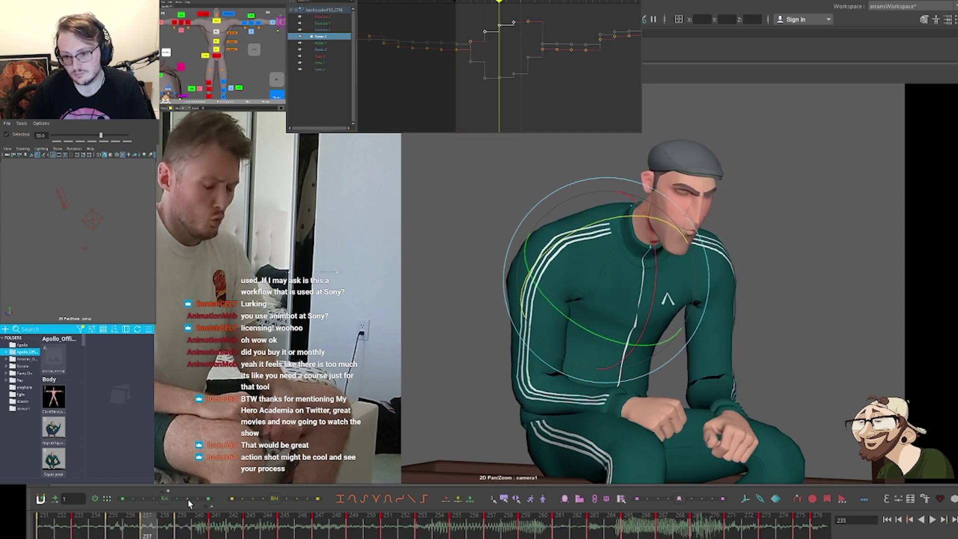
Examine the smoothed upper spine arc between frames 231 and 239 against the video reference
{"action": "key", "text": "comma"}
{"action": "key", "text": "comma"}
{"action": "key", "text": "comma"}
{"action": "key", "text": "comma"}
{"action": "key", "text": "period"}
{"action": "key", "text": "period"}
{"action": "key", "text": "period"}
{"action": "key", "text": "period"}
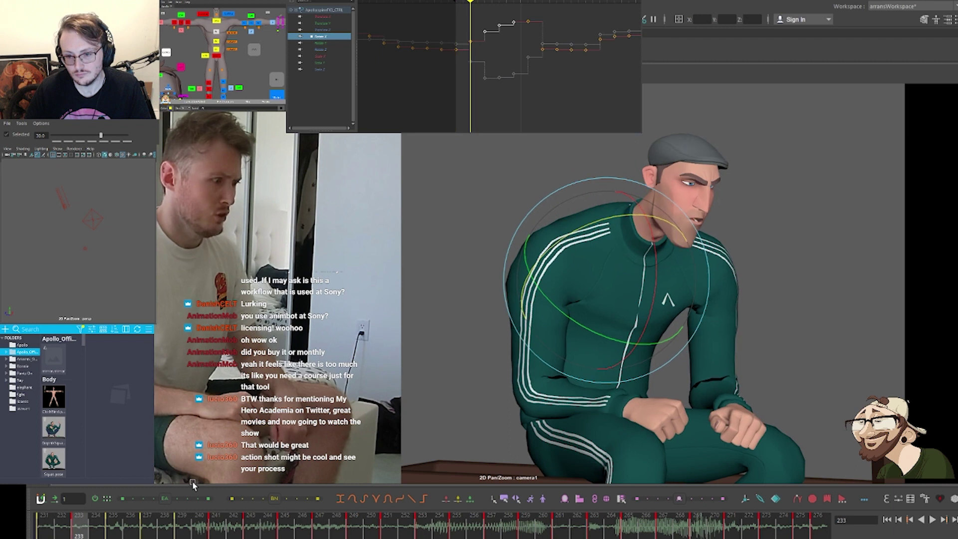
{"action": "key", "text": "comma"}
{"action": "key", "text": "comma"}
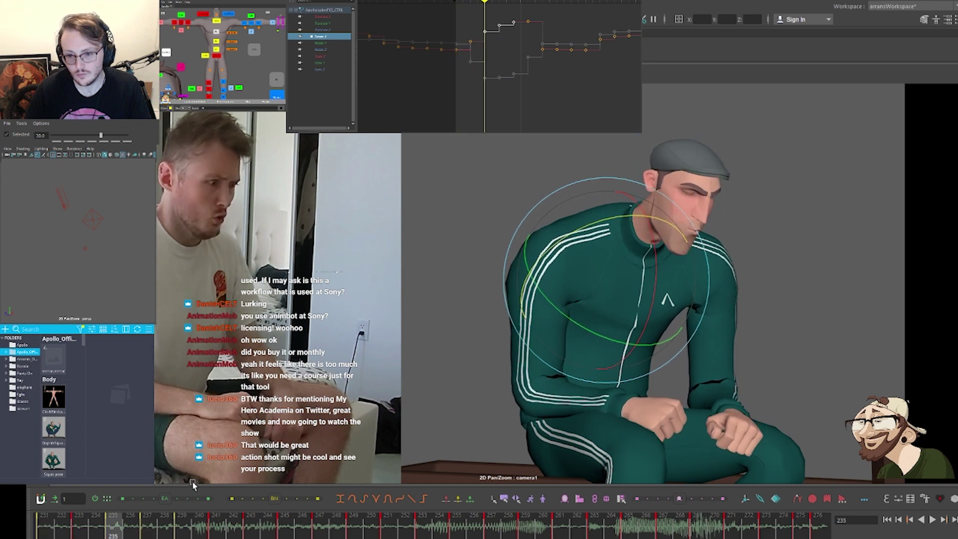
{"action": "key", "text": "period"}
{"action": "key", "text": "period"}
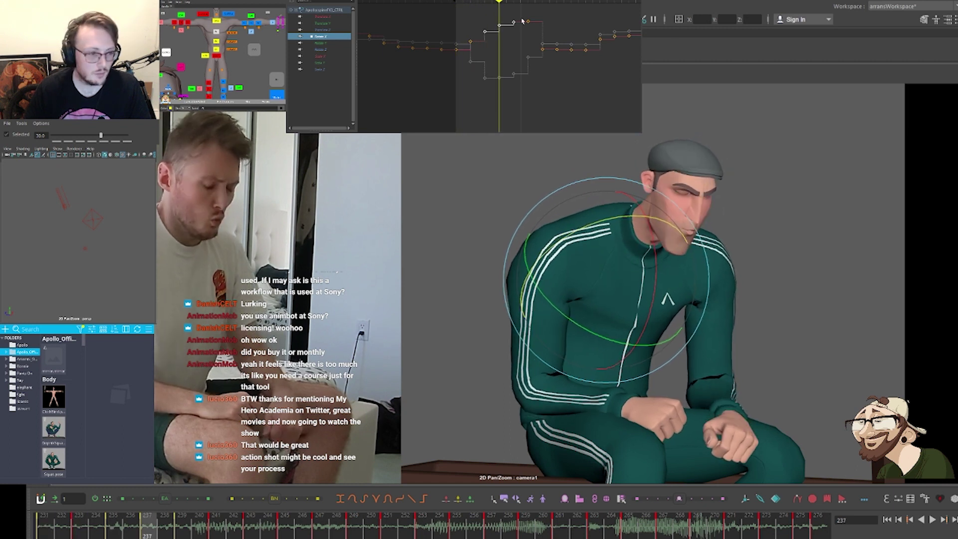
Select the character's breath control and raise its Chest Breath value at frame 237
{"action": "left_click", "coordinate": [225, 38]}
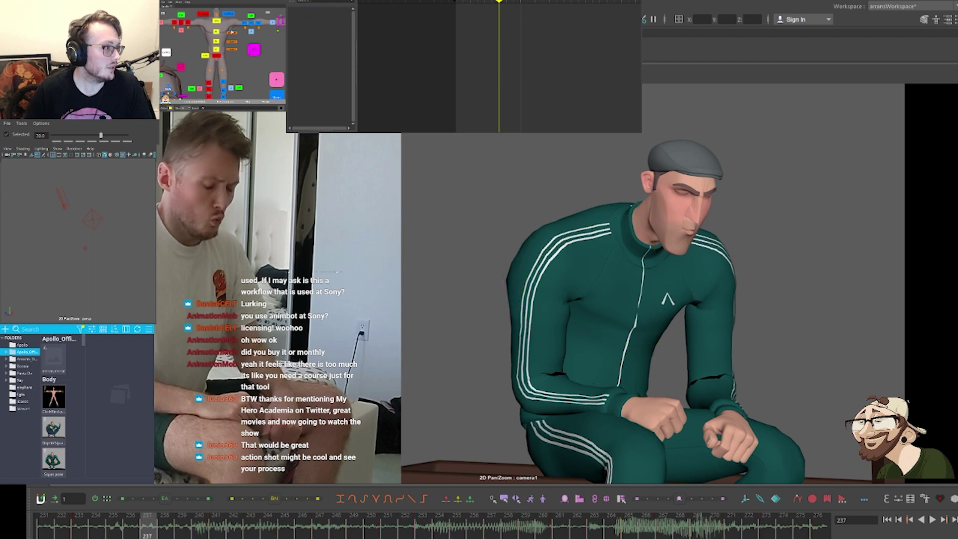
{"action": "left_click", "coordinate": [232, 33]}
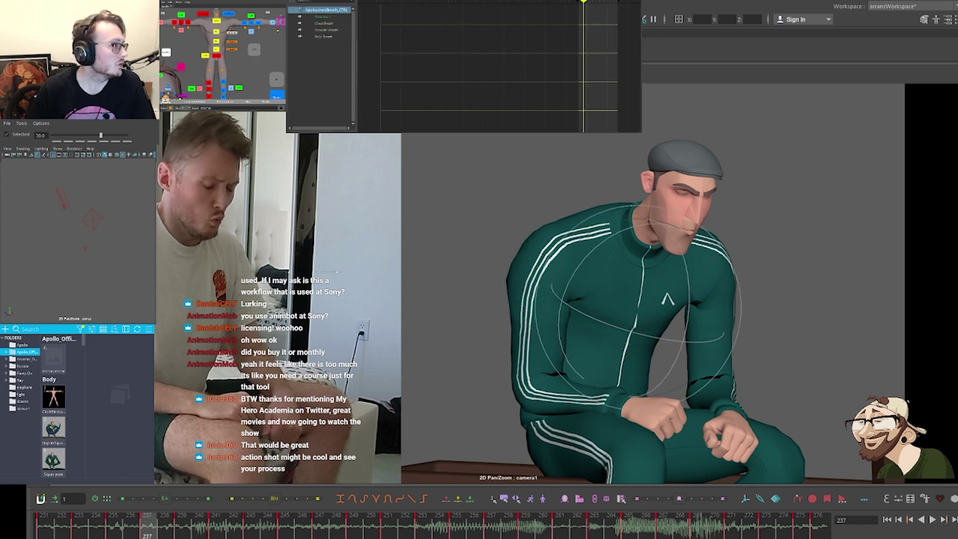
{"action": "left_click", "coordinate": [324, 23]}
{"action": "middle_click_drag", "start_coordinate": [425, 260], "coordinate": [442, 272]}
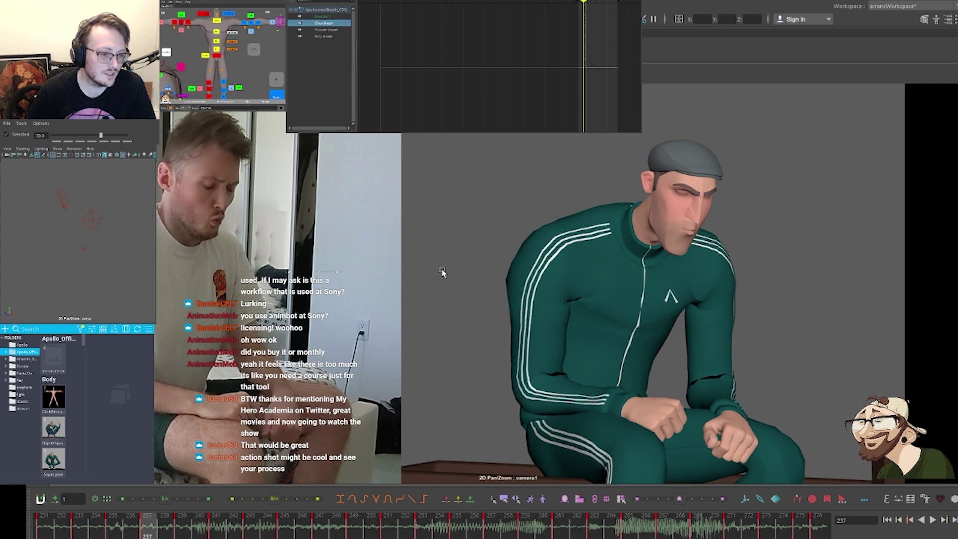
{"action": "middle_click_drag", "start_coordinate": [433, 270], "coordinate": [436, 270]}
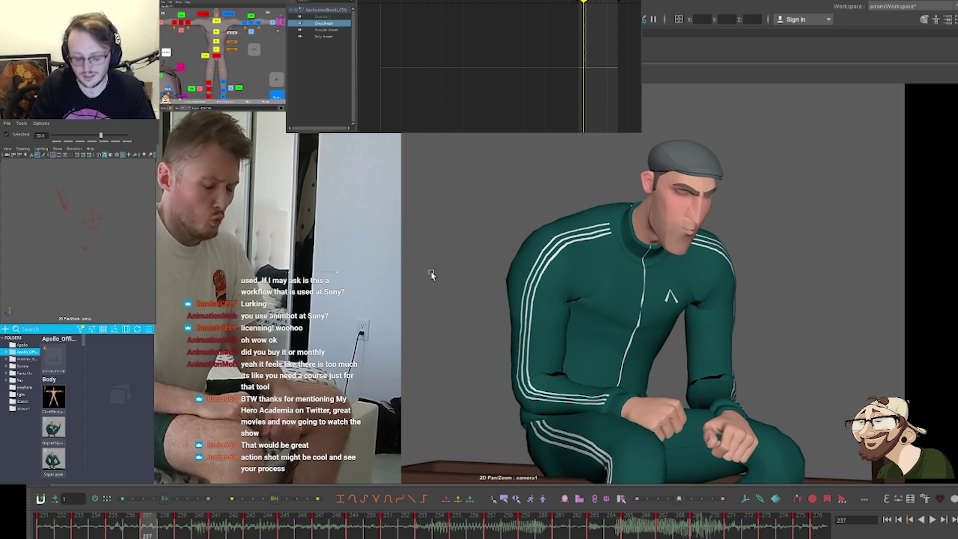
{"action": "key", "text": "comma"}
{"action": "key", "text": "comma"}
{"action": "key", "text": "period"}
{"action": "key", "text": "period"}
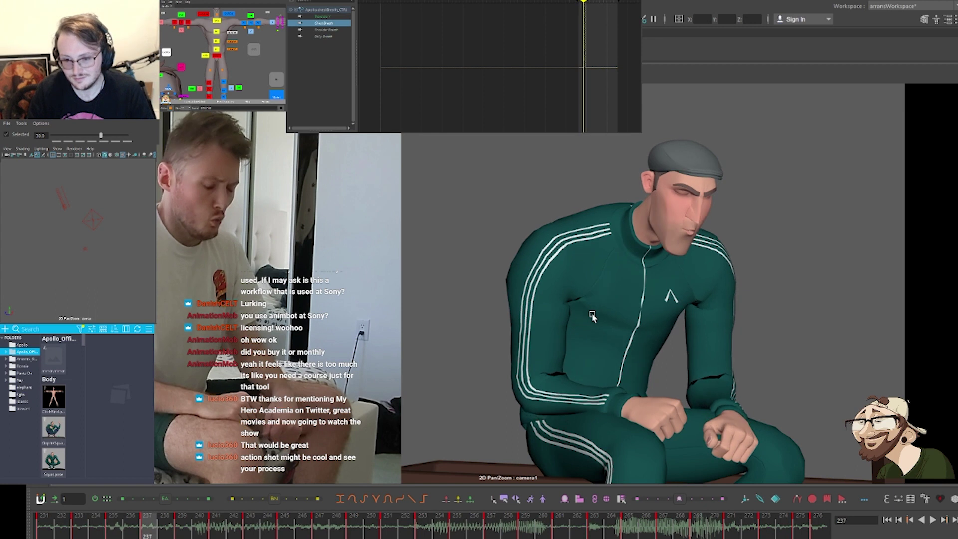
Examine the Chest Breath curve and the chest pose change between frames 233 and 237
{"action": "key", "text": "a"}
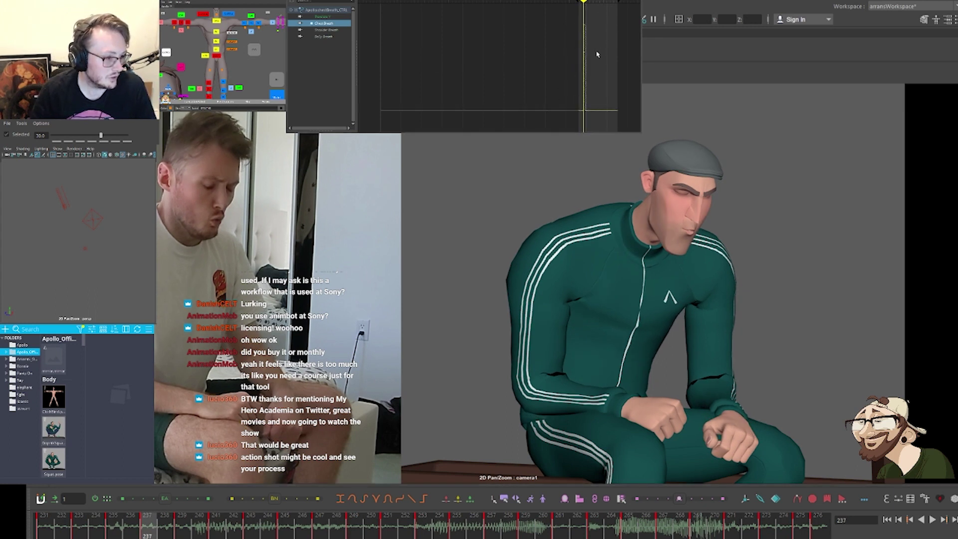
{"action": "left_click_drag", "start_coordinate": [539, 58], "coordinate": [608, 115]}
{"action": "key", "text": "f"}
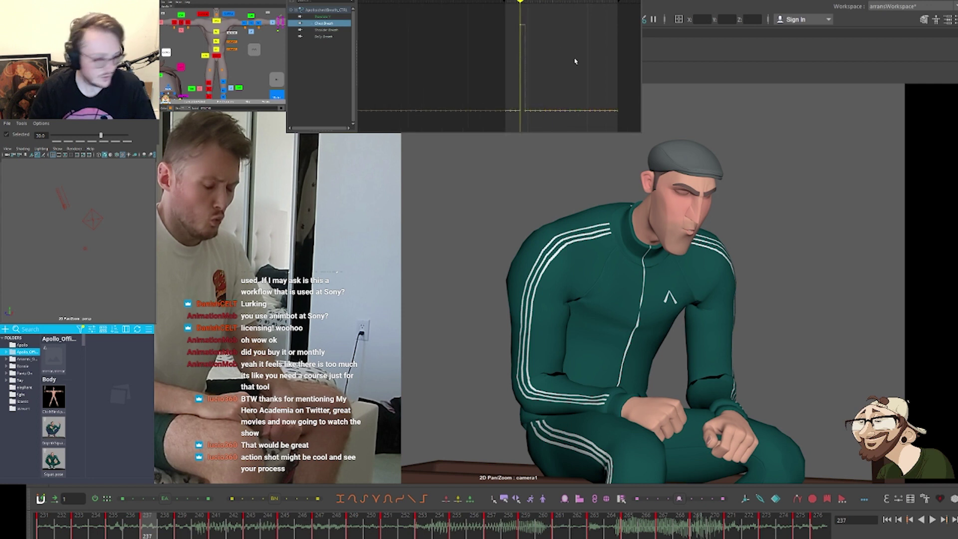
{"action": "key", "text": "comma"}
{"action": "key", "text": "comma"}
{"action": "key", "text": "comma"}
{"action": "key", "text": "comma"}
{"action": "key", "text": "period"}
{"action": "key", "text": "period"}
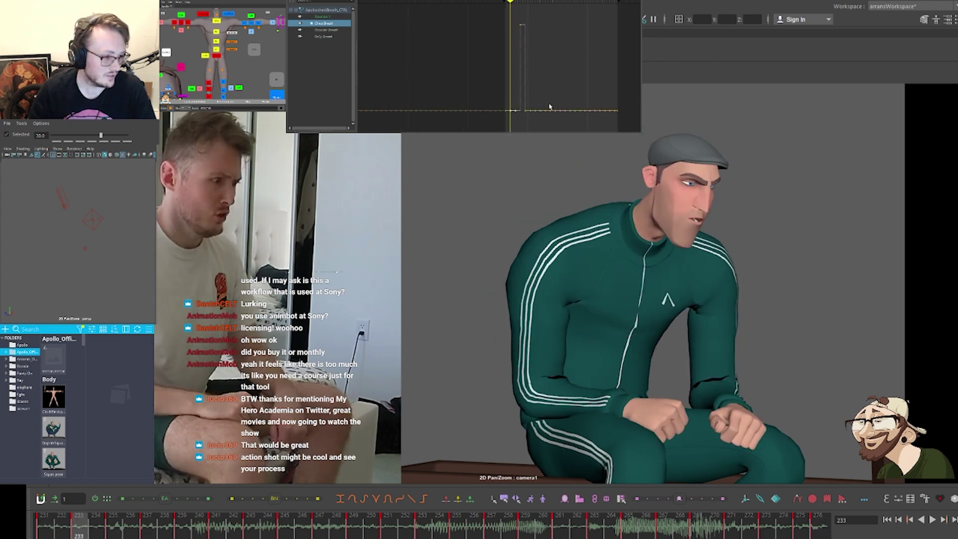
Raise the Chest Breath keys at frames 233 and 235 into a stepped rise towards frame 237
{"action": "left_click", "coordinate": [187, 498]}
{"action": "key", "text": "comma"}
{"action": "key", "text": "period"}
{"action": "key", "text": "period"}
{"action": "key", "text": "period"}
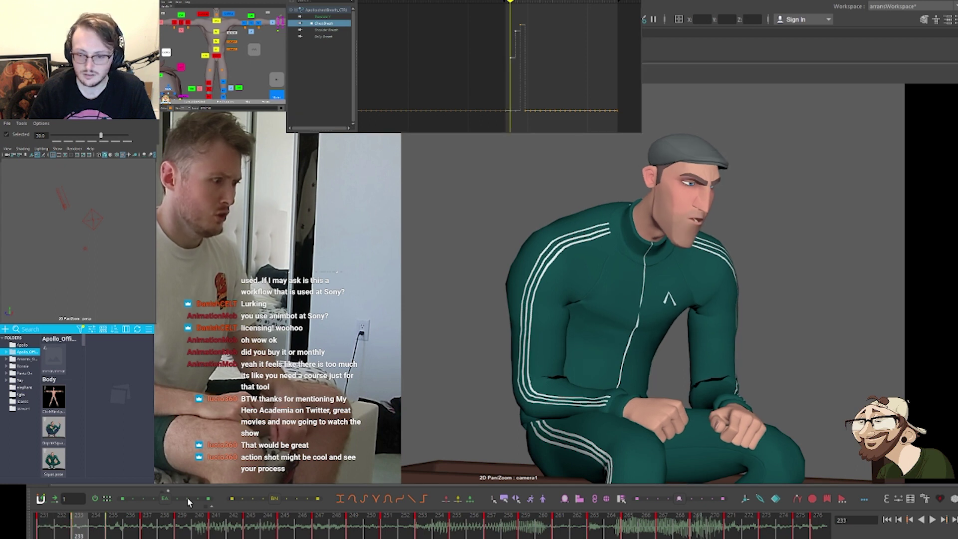
{"action": "key", "text": "comma"}
{"action": "key", "text": "comma"}
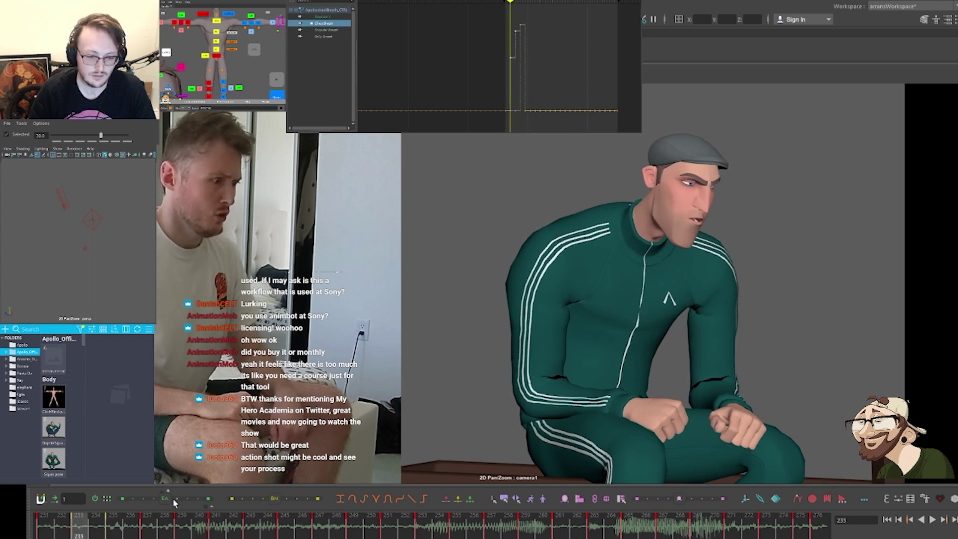
{"action": "key", "text": "period"}
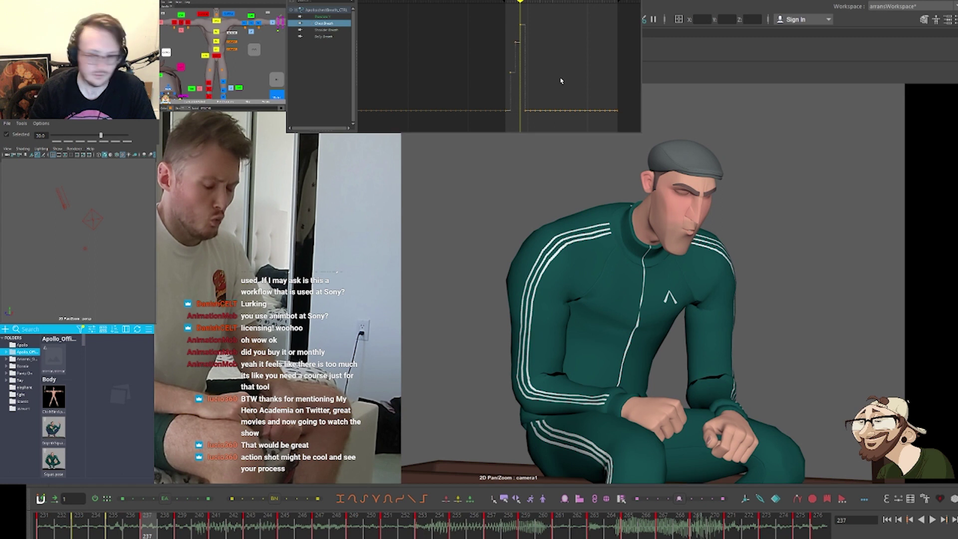
Peak the Chest Breath curve at frame 239, with frame 237 slightly below it and a small rise at frame 231
{"action": "key", "text": "period"}
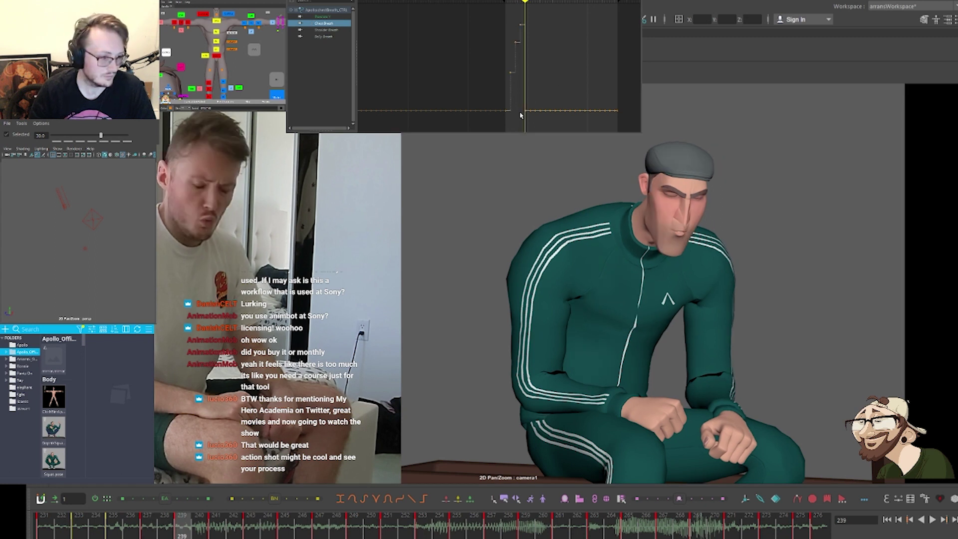
{"action": "middle_click_drag", "start_coordinate": [529, 82], "coordinate": [527, 1]}
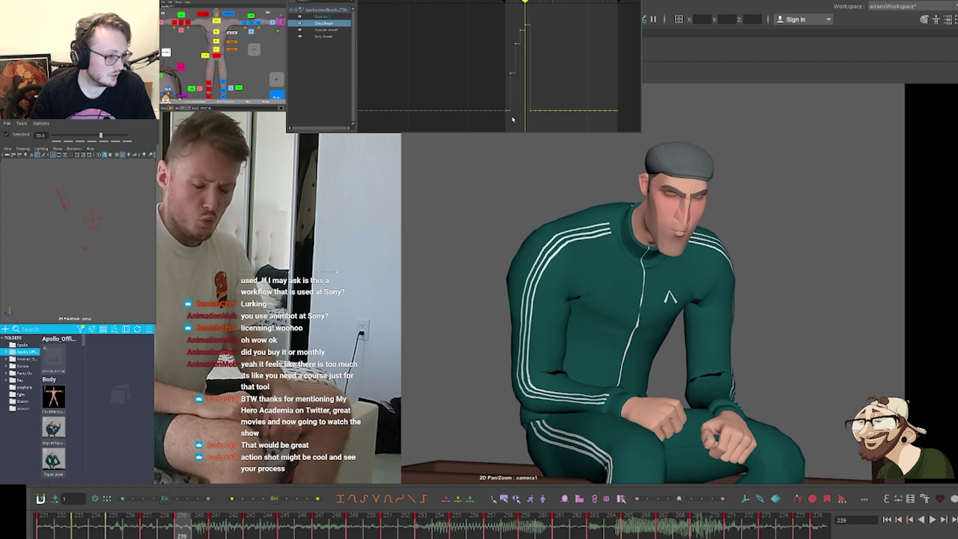
{"action": "key", "text": "comma"}
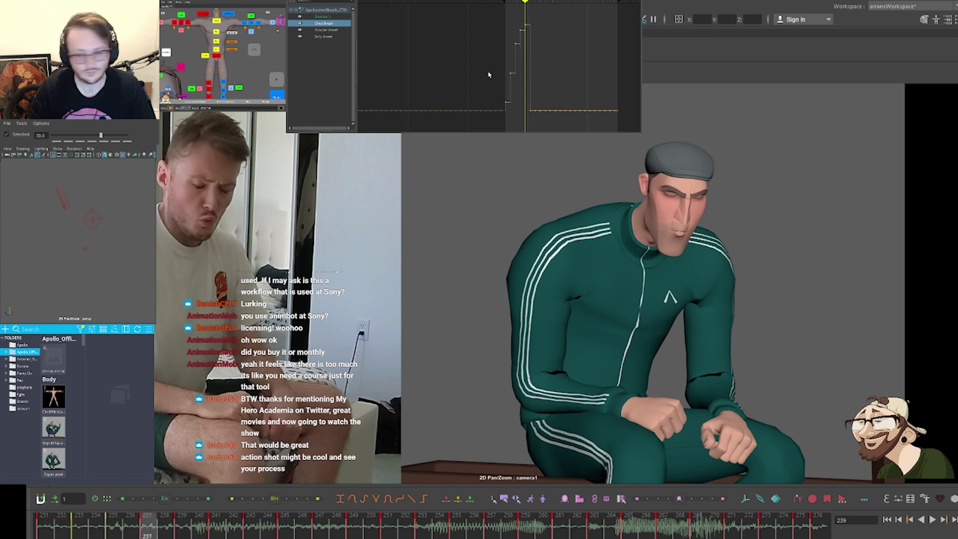
{"action": "key", "text": "comma"}
{"action": "key", "text": "comma"}
{"action": "key", "text": "comma"}
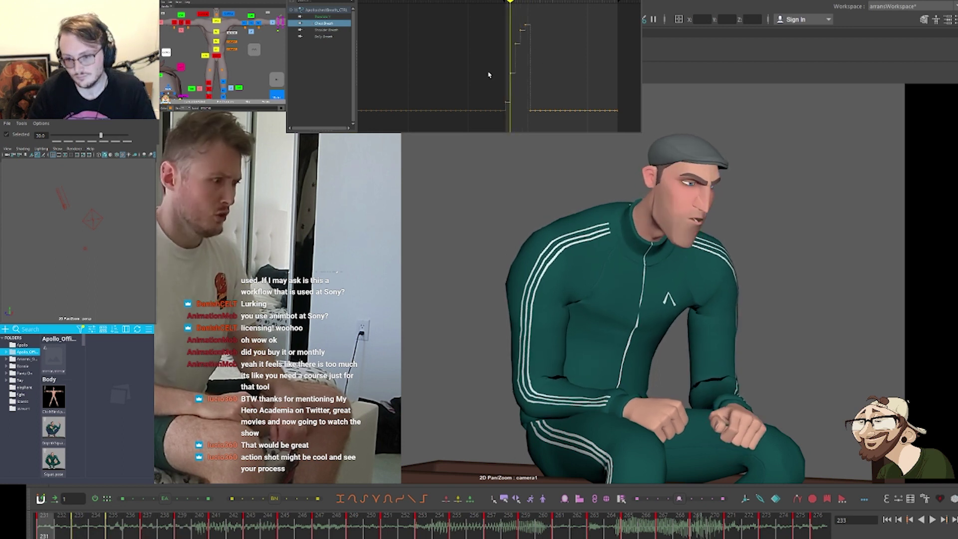
{"action": "key", "text": "period"}
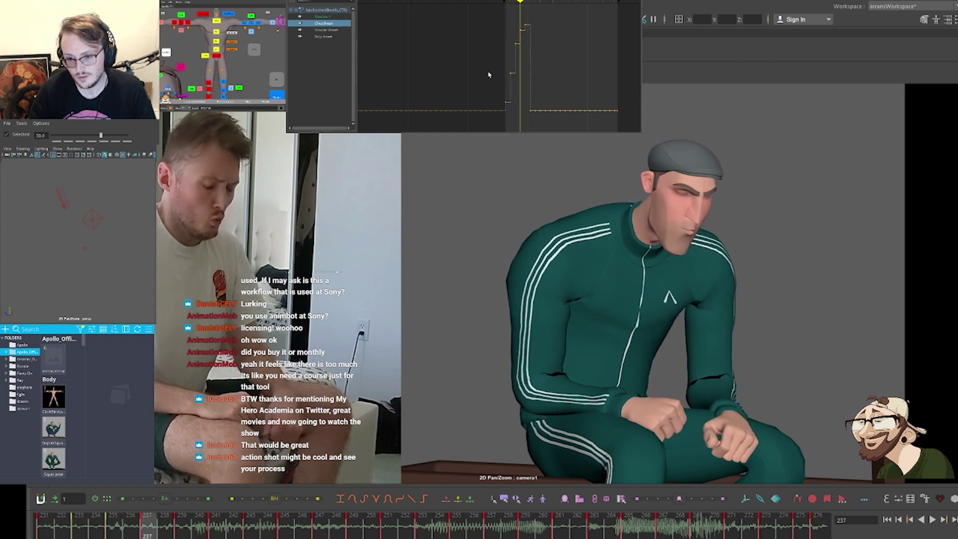
{"action": "key", "text": "period"}
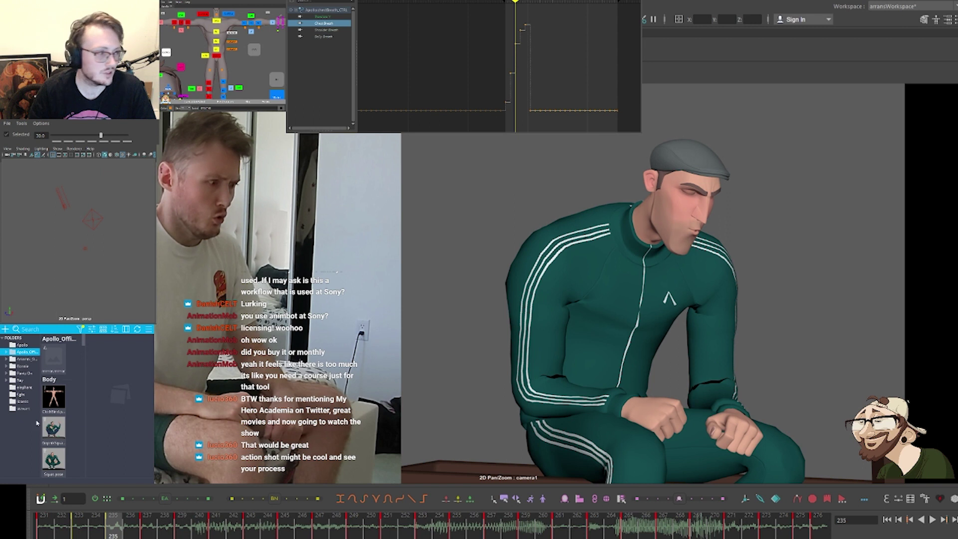
Select both shoulder controls and adjust their in-between pose at frame 235 with a tween value of 75
{"action": "left_click", "coordinate": [228, 14]}
{"action": "left_click", "coordinate": [206, 16], "text": "shift"}
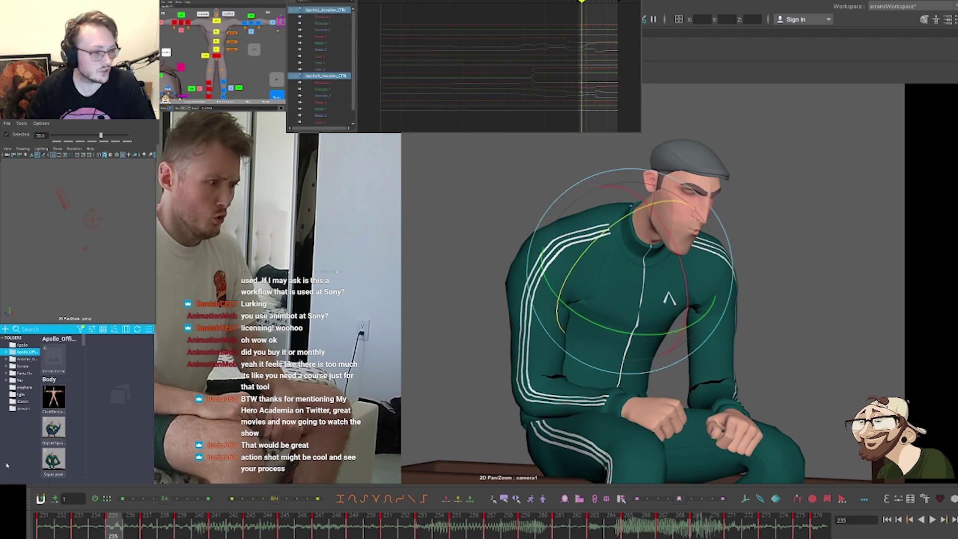
{"action": "key", "text": "comma"}
{"action": "key", "text": "comma"}
{"action": "key", "text": "period"}
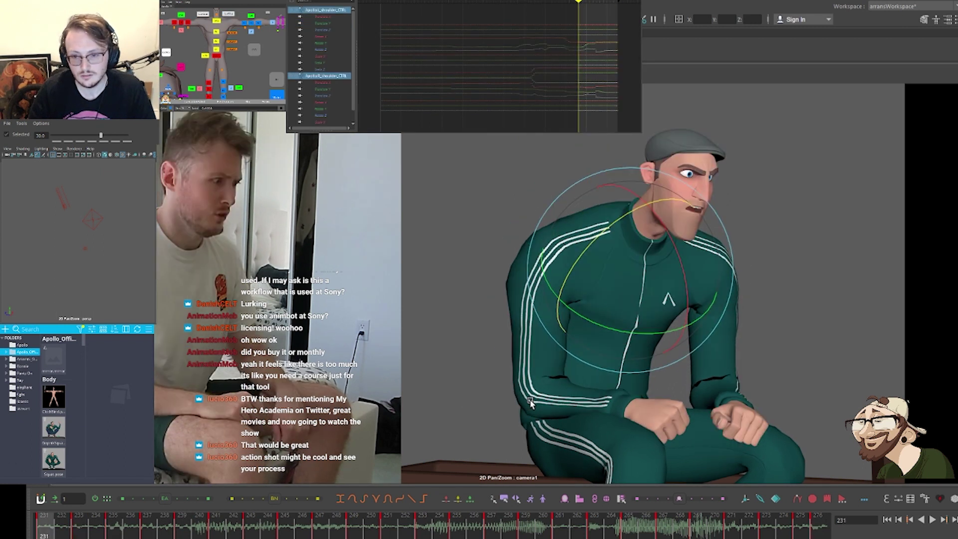
{"action": "key", "text": "period"}
{"action": "key", "text": "period"}
{"action": "key", "text": "period"}
{"action": "key", "text": "period"}
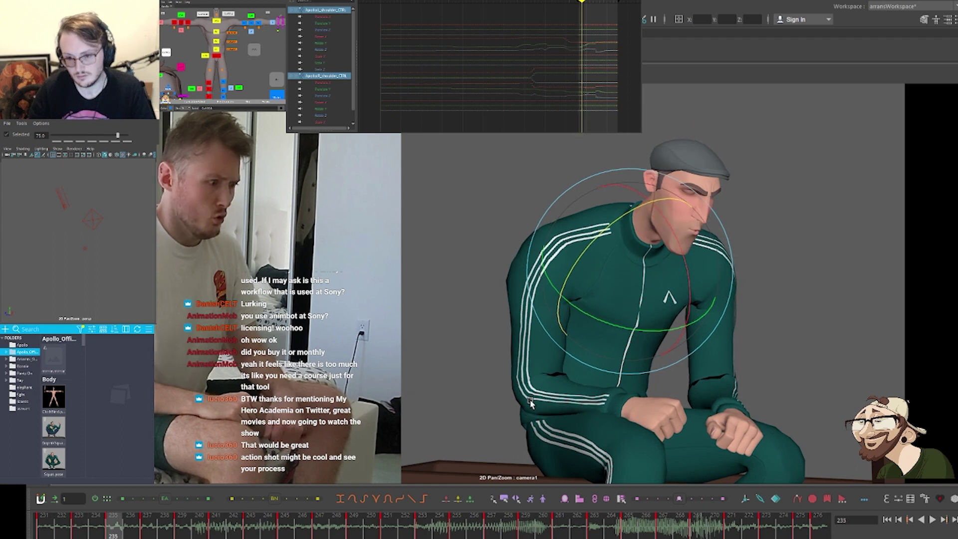
Examine the shoulder poses between frames 235 and 243 against the video reference
{"action": "key", "text": "period"}
{"action": "key", "text": "period"}
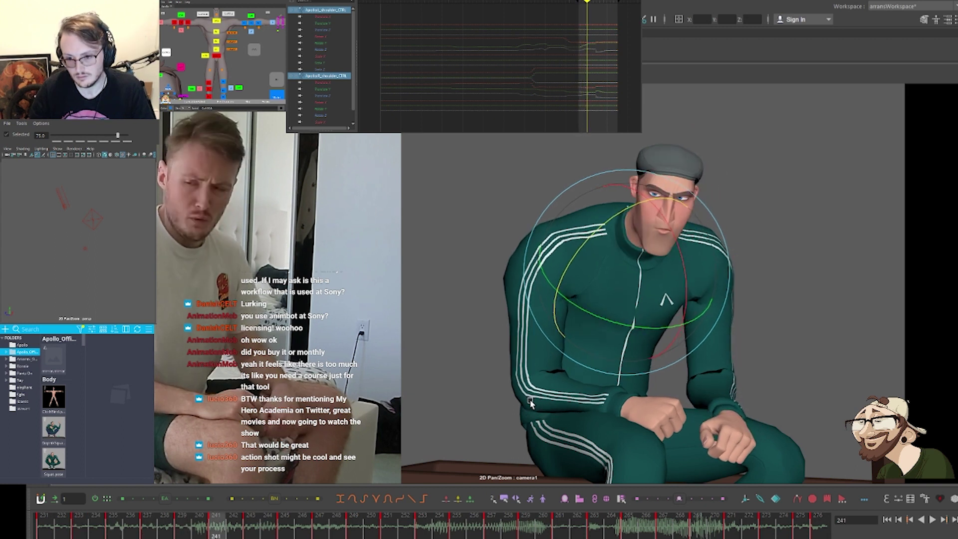
{"action": "key", "text": "period"}
{"action": "key", "text": "period"}
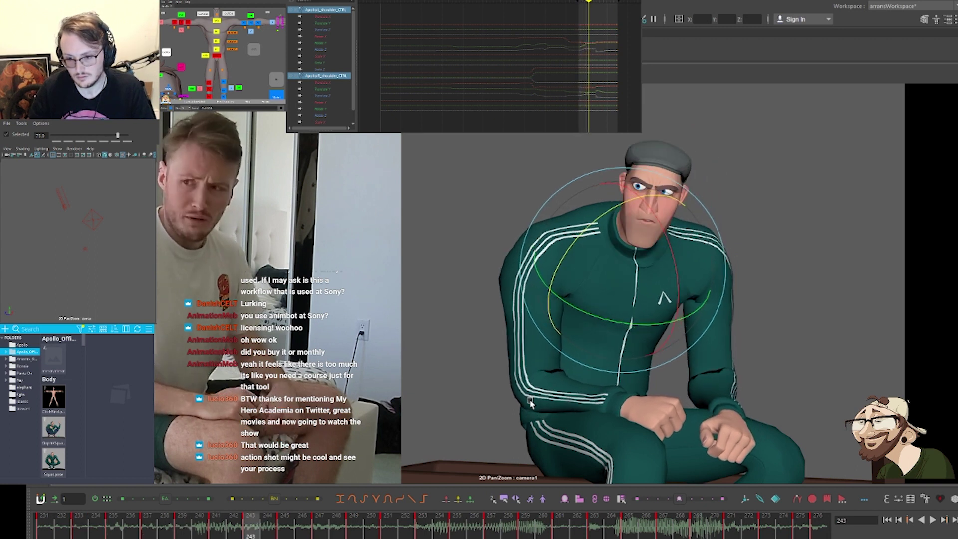
{"action": "key", "text": "comma"}
{"action": "key", "text": "comma"}
{"action": "key", "text": "comma"}
{"action": "key", "text": "comma"}
{"action": "key", "text": "comma"}
{"action": "key", "text": "comma"}
{"action": "key", "text": "comma"}
{"action": "key", "text": "comma"}
{"action": "key", "text": "comma"}
{"action": "key", "text": "comma"}
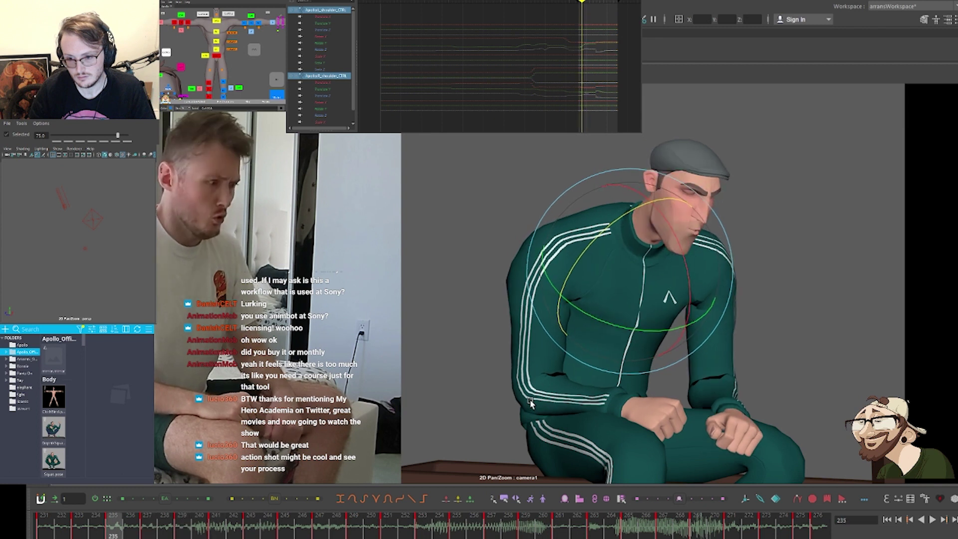
Refine both shoulders' in-between poses around frames 233 and 235, using a tween value of -30
{"action": "key", "text": "period"}
{"action": "key", "text": "period"}
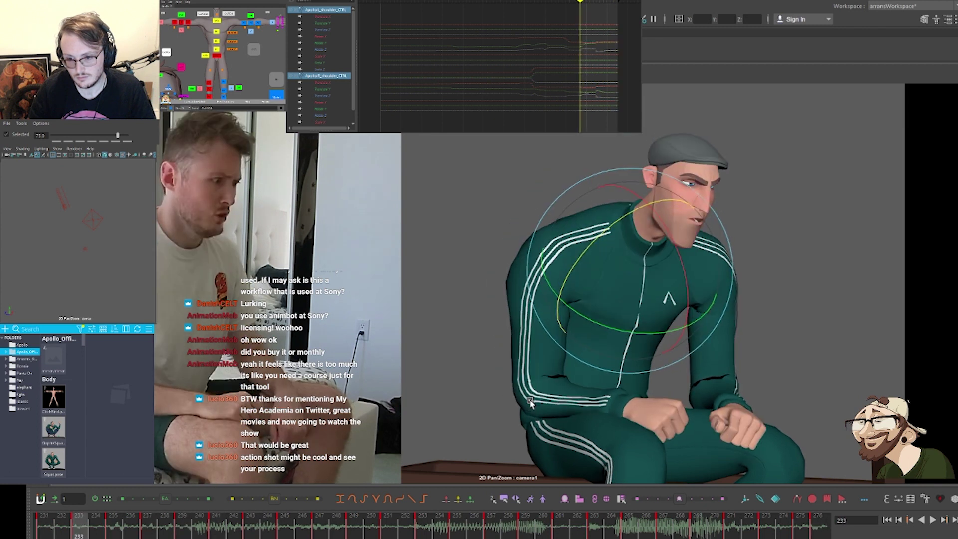
{"action": "key", "text": "comma"}
{"action": "key", "text": "period"}
{"action": "key", "text": "period"}
{"action": "key", "text": "period"}
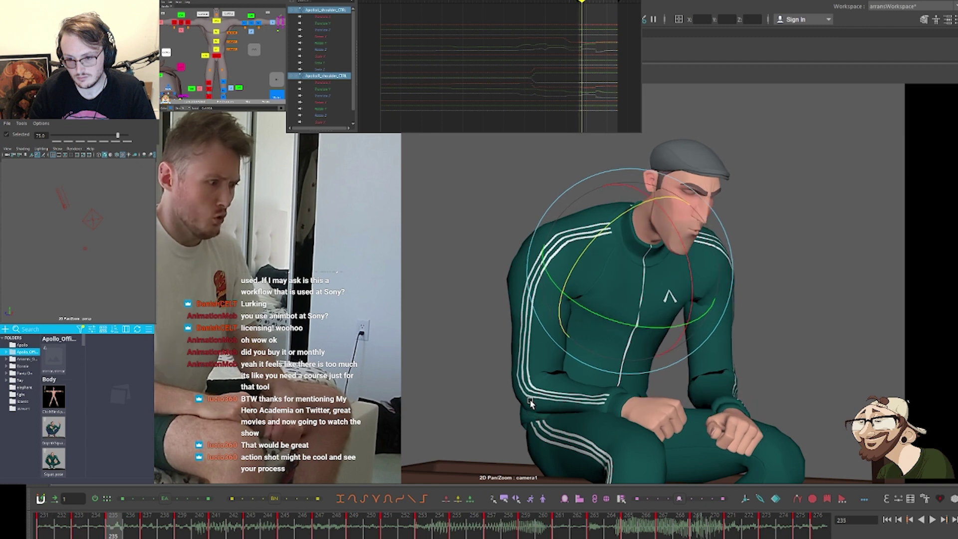
{"action": "key", "text": "comma"}
{"action": "key", "text": "comma"}
{"action": "key", "text": "comma"}
{"action": "key", "text": "period"}
{"action": "key", "text": "period"}
{"action": "key", "text": "period"}
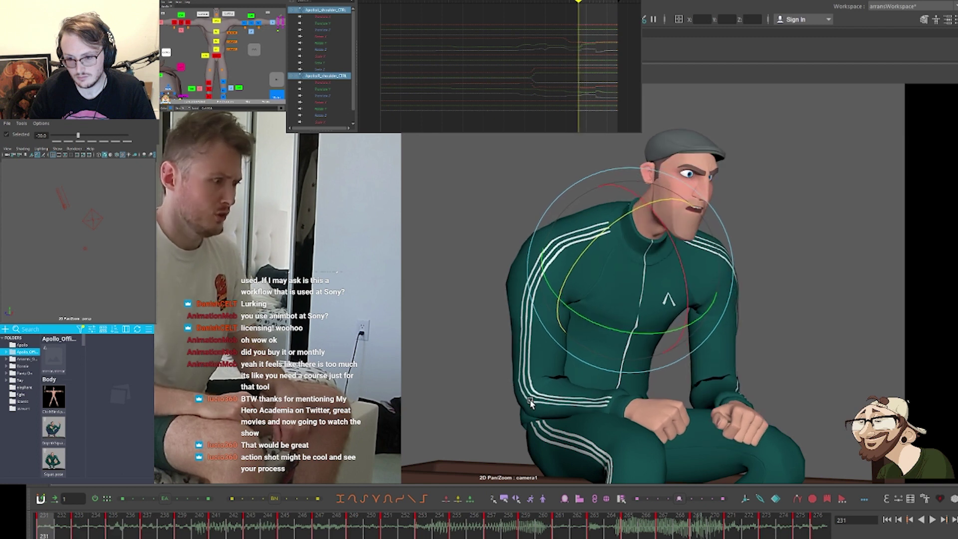
Examine the refined shoulder motion between frames 231 and 243 against the video reference
{"action": "key", "text": "comma"}
{"action": "key", "text": "comma"}
{"action": "key", "text": "comma"}
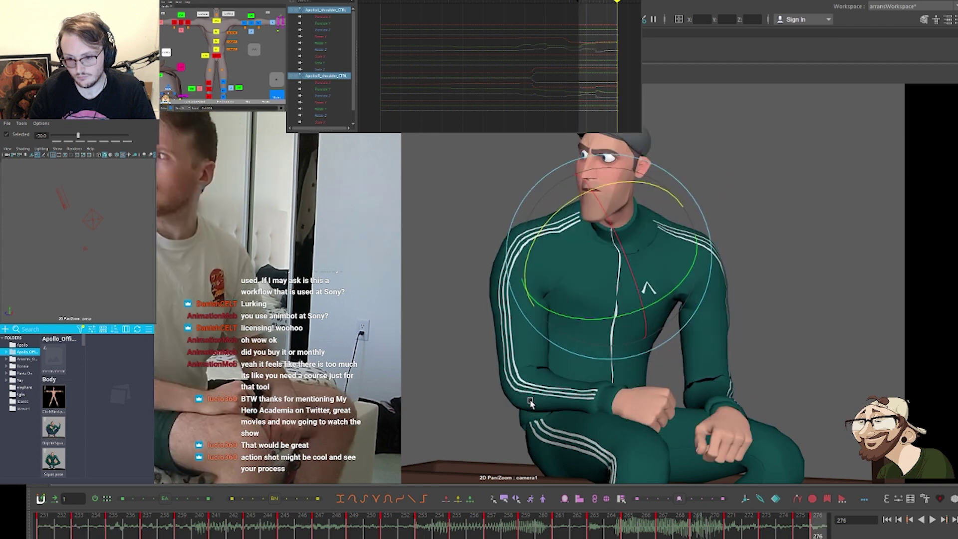
{"action": "key", "text": "period"}
{"action": "key", "text": "period"}
{"action": "key", "text": "period"}
{"action": "key", "text": "period"}
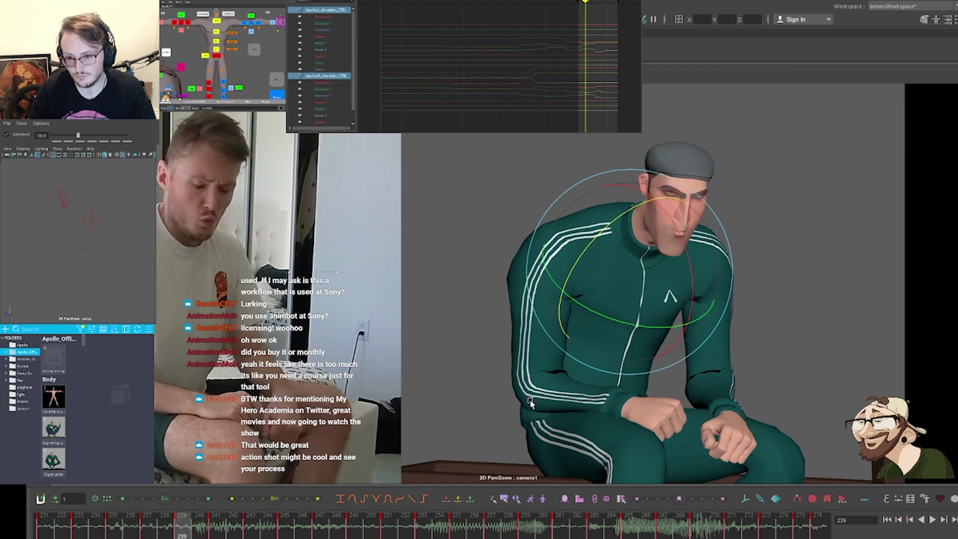
{"action": "key", "text": "comma"}
{"action": "key", "text": "comma"}
{"action": "key", "text": "period"}
{"action": "key", "text": "period"}
{"action": "key", "text": "period"}
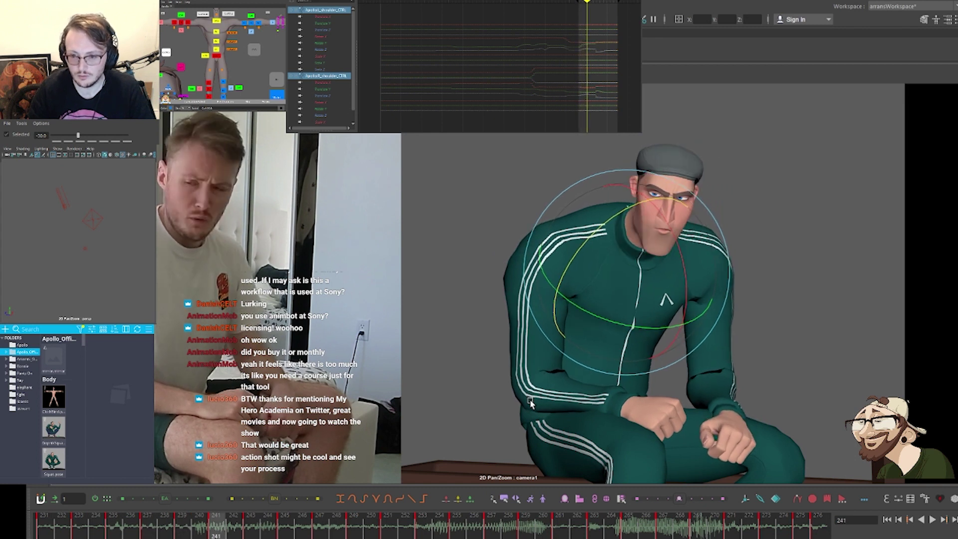
{"action": "key", "text": "period"}
{"action": "key", "text": "period"}
{"action": "key", "text": "comma"}
{"action": "key", "text": "comma"}
{"action": "key", "text": "comma"}
{"action": "key", "text": "comma"}
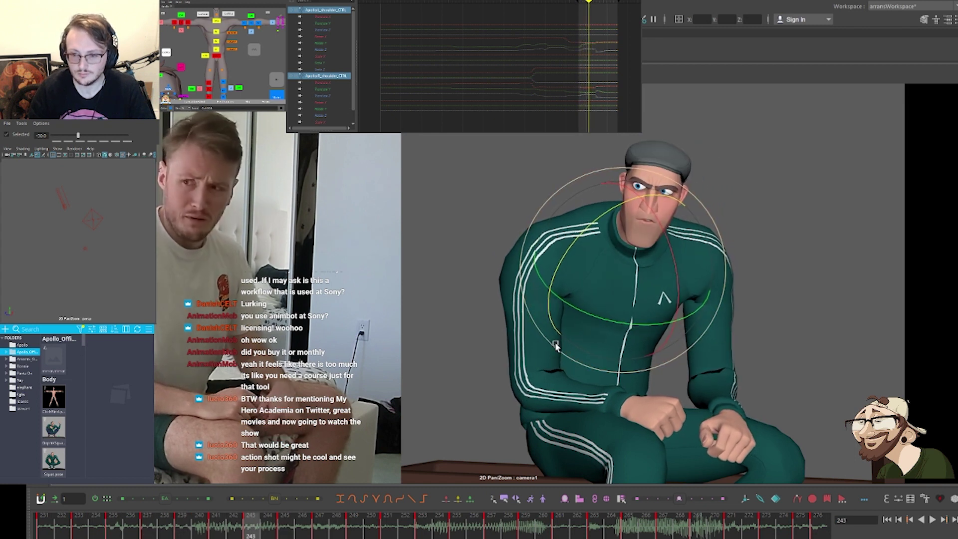
Compare both shoulders' in-between poses from frame 231 to 243 with the live-action reference
{"action": "key", "text": "comma"}
{"action": "key", "text": "comma"}
{"action": "key", "text": "comma"}
{"action": "key", "text": "comma"}
{"action": "key", "text": "period"}
{"action": "key", "text": "period"}
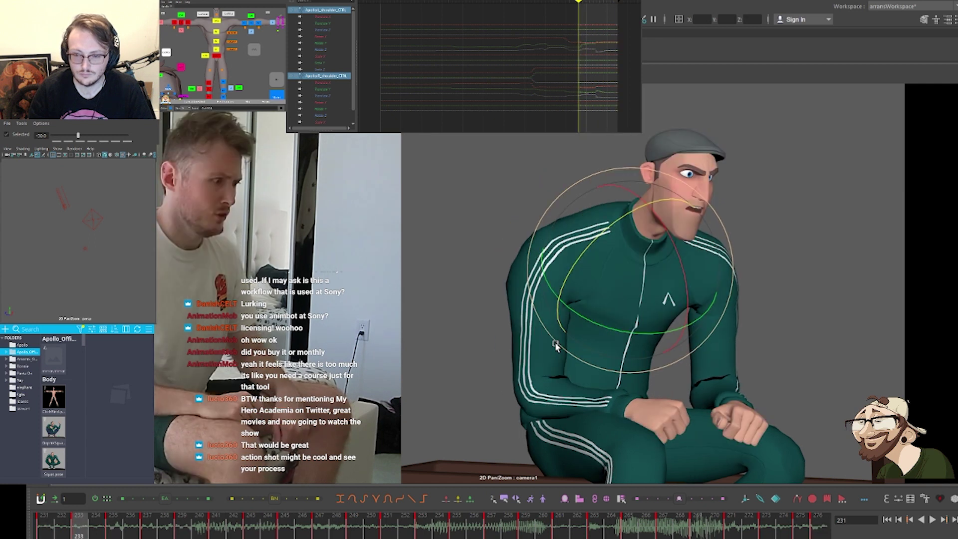
{"action": "key", "text": "period"}
{"action": "key", "text": "period"}
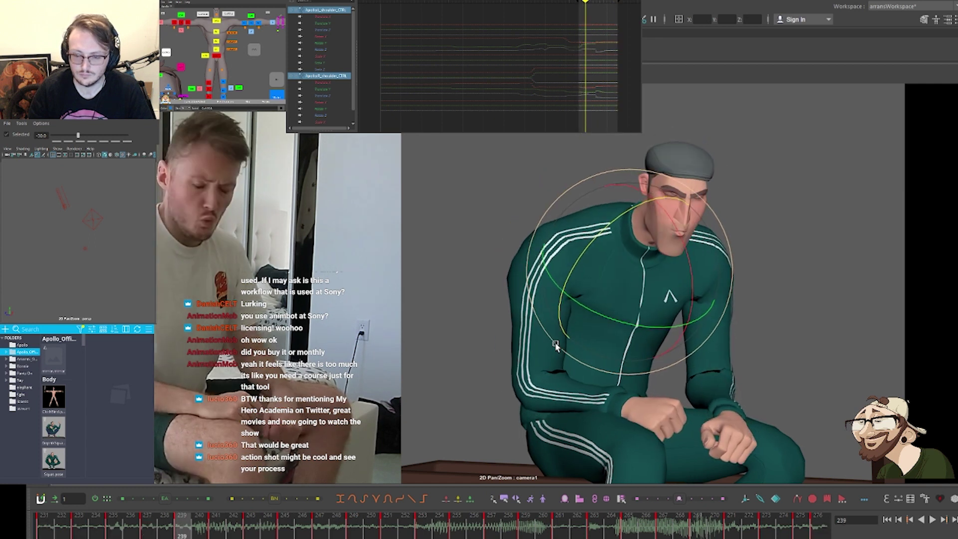
{"action": "key", "text": "comma"}
{"action": "key", "text": "comma"}
{"action": "key", "text": "comma"}
{"action": "key", "text": "period"}
{"action": "key", "text": "period"}
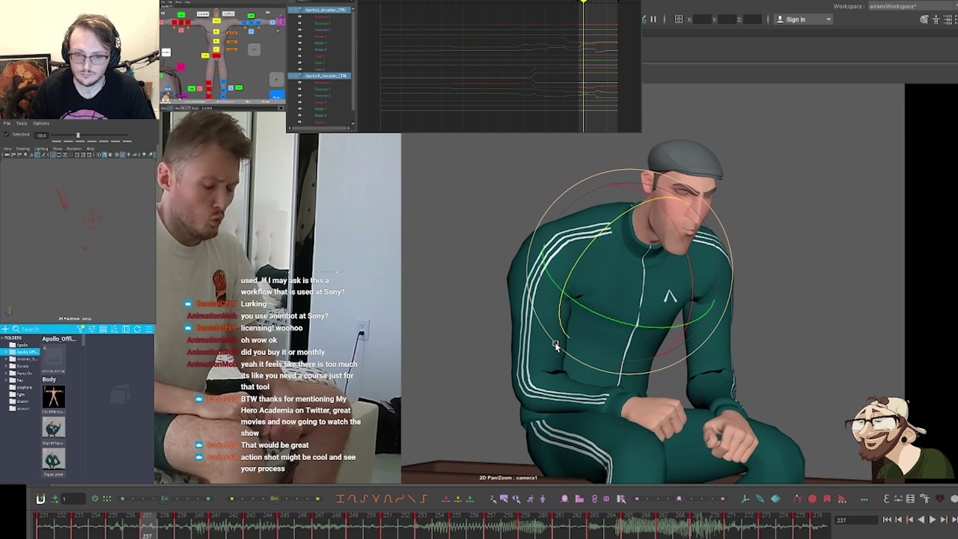
{"action": "key", "text": "comma"}
{"action": "key", "text": "comma"}
{"action": "key", "text": "period"}
{"action": "key", "text": "period"}
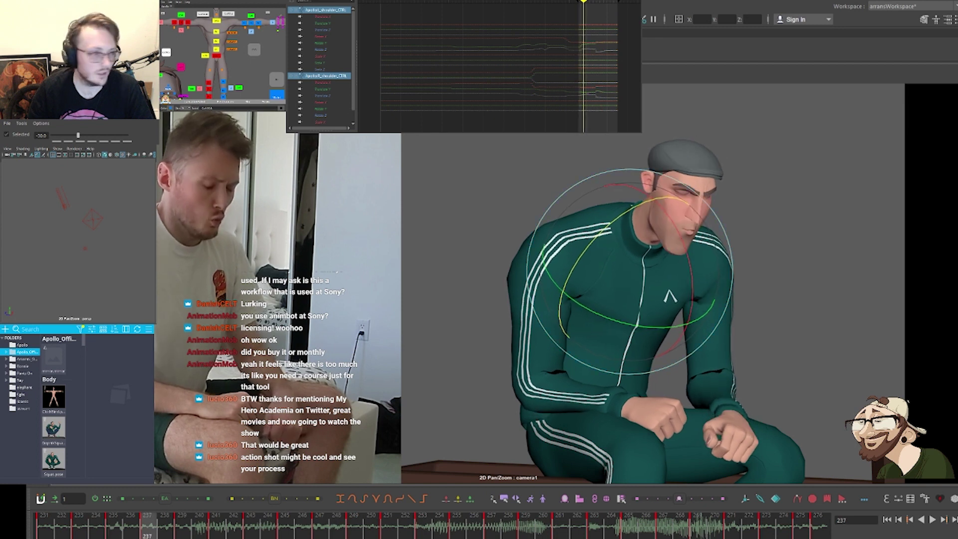
{"action": "key", "text": "comma"}
{"action": "key", "text": "comma"}
{"action": "key", "text": "period"}
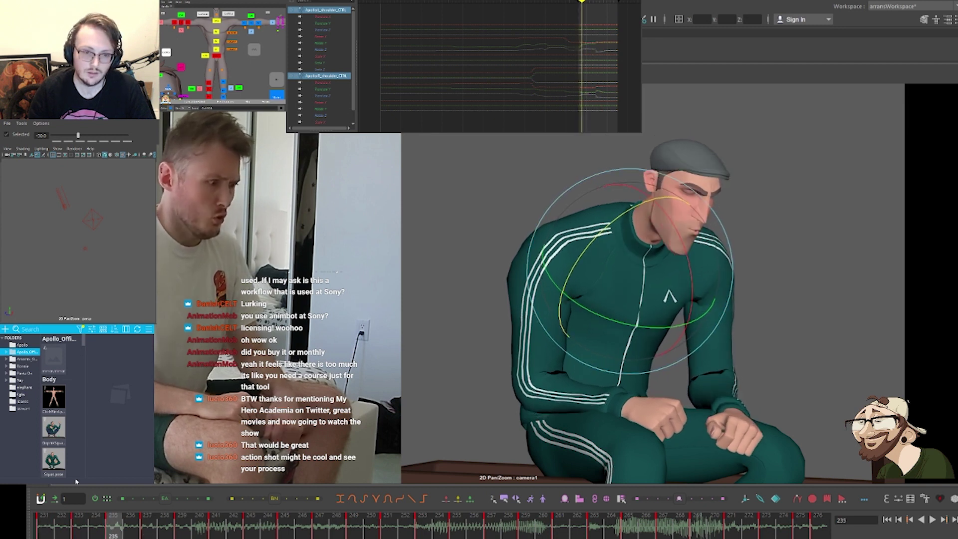
{"action": "key", "text": "period"}
{"action": "key", "text": "period"}
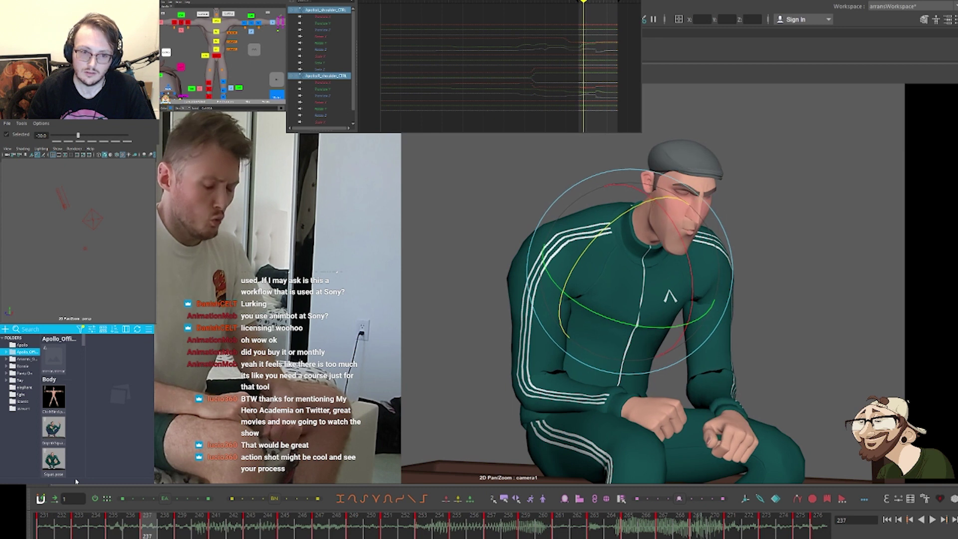
{"action": "key", "text": "comma"}
{"action": "key", "text": "comma"}
Select the neck base and head controls and adjust their in-between pose at frame 237 with a tween value of -75
{"action": "left_click", "coordinate": [274, 78]}
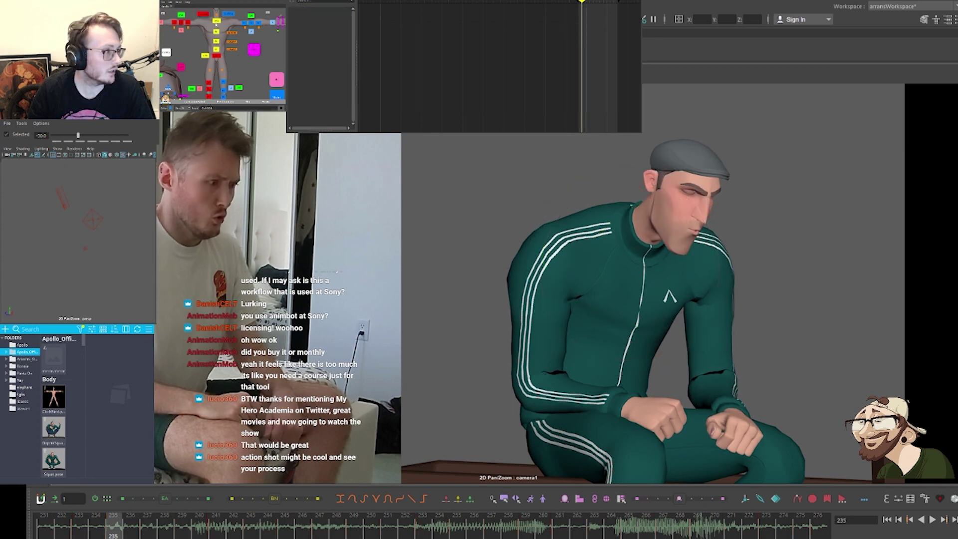
{"action": "middle_click_drag", "start_coordinate": [250, 57], "coordinate": [251, 76], "text": "alt"}
{"action": "left_click", "coordinate": [218, 39]}
{"action": "left_click", "coordinate": [218, 13], "text": "shift"}
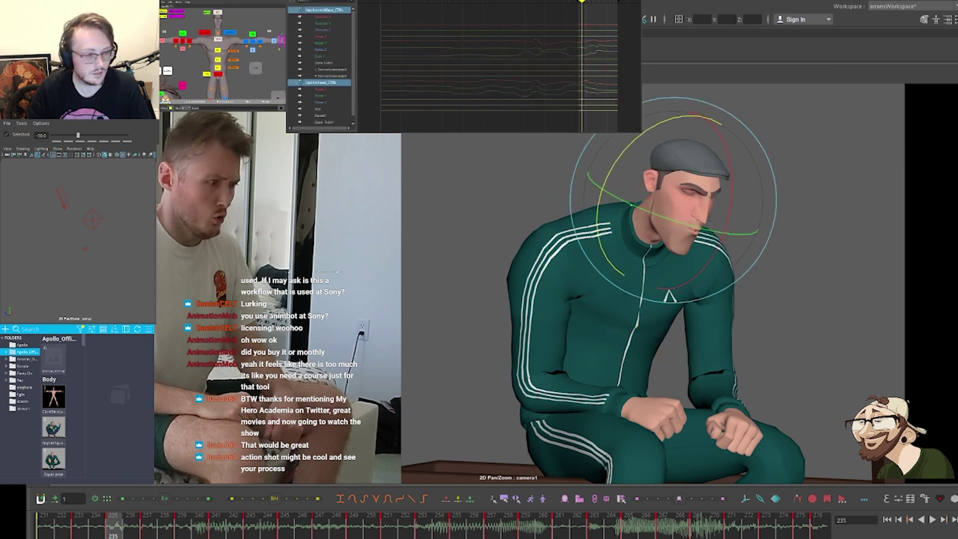
{"action": "key", "text": "comma"}
{"action": "key", "text": "comma"}
{"action": "key", "text": "comma"}
{"action": "key", "text": "period"}
{"action": "key", "text": "period"}
{"action": "key", "text": "period"}
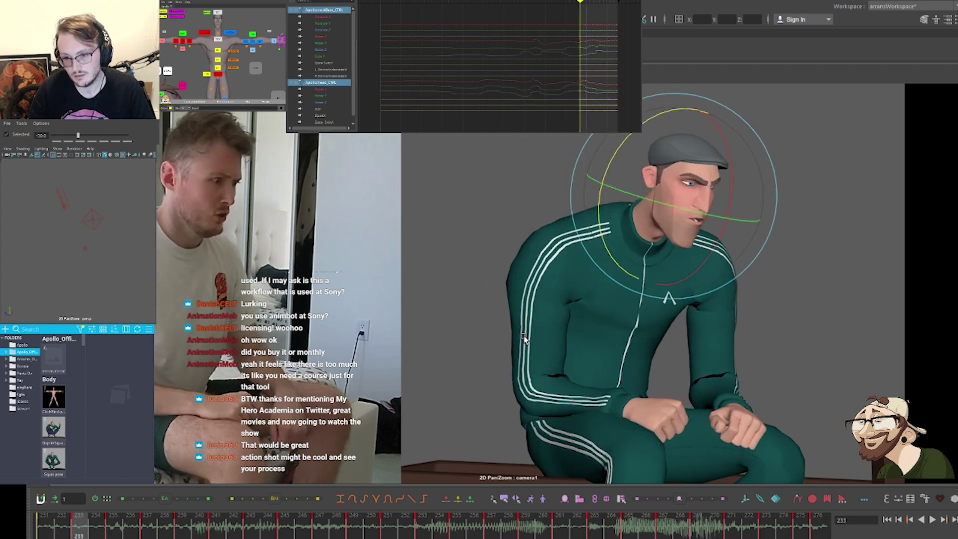
{"action": "key", "text": "period"}
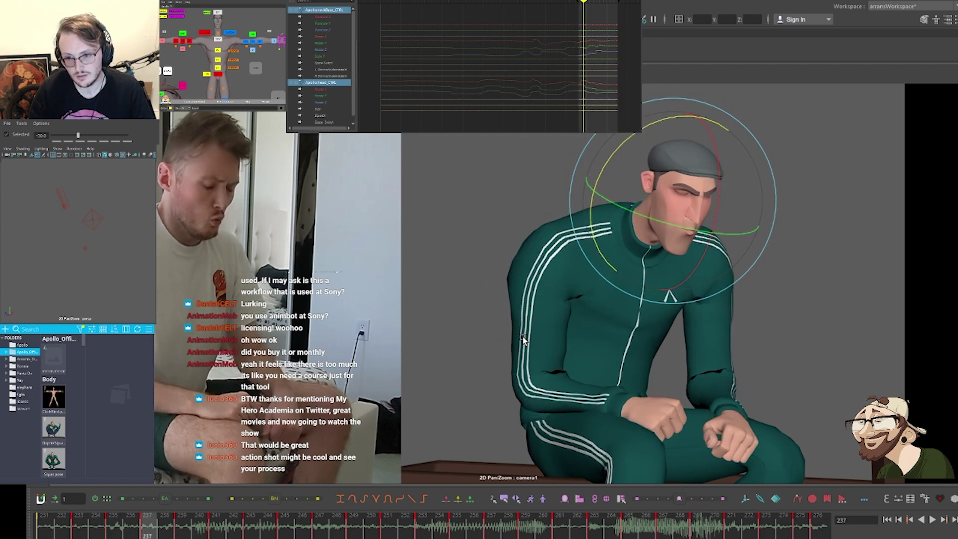
{"action": "key", "text": "comma"}
{"action": "key", "text": "comma"}
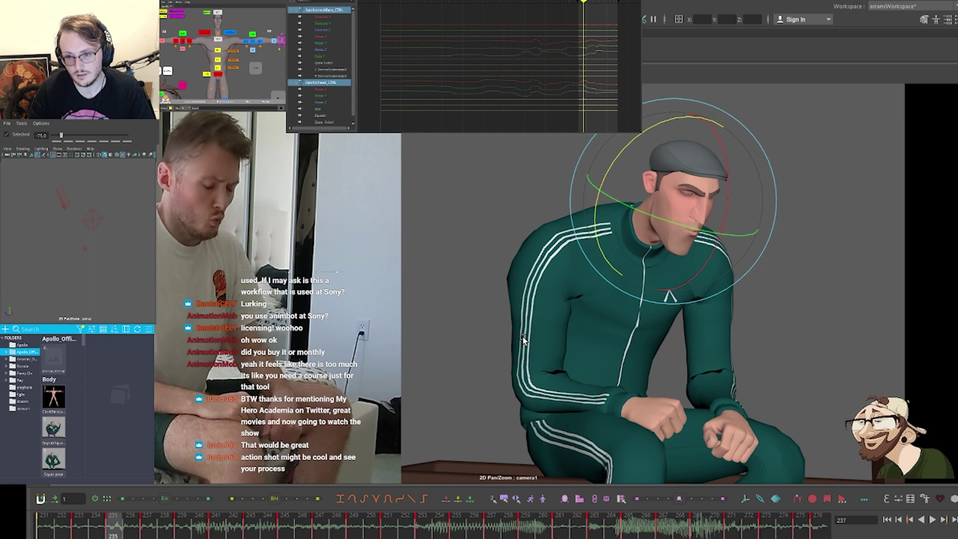
Adjust the neck base and head in-between pose at frame 243 with a tween value of 30
{"action": "key", "text": "period"}
{"action": "key", "text": "period"}
{"action": "key", "text": "period"}
{"action": "key", "text": "period"}
{"action": "key", "text": "period"}
{"action": "key", "text": "period"}
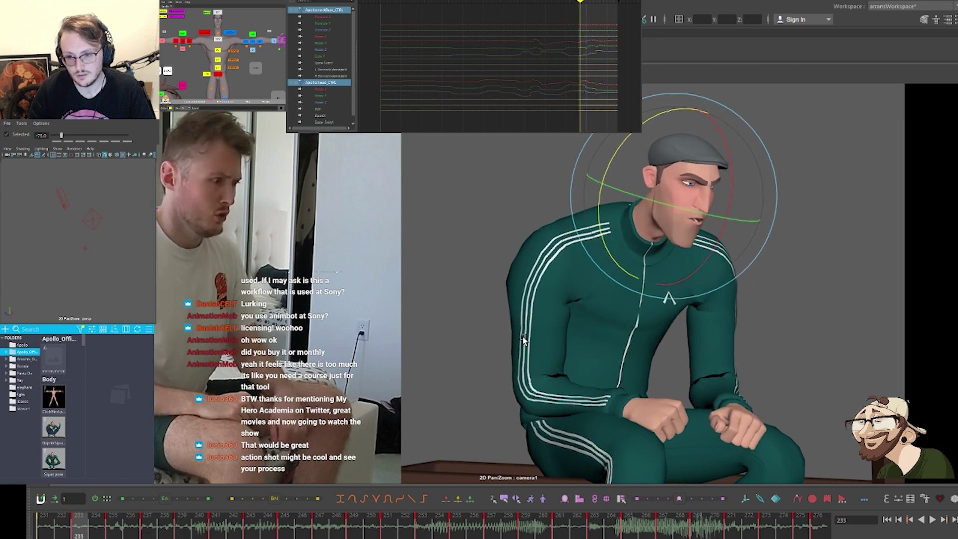
{"action": "key", "text": "period"}
{"action": "key", "text": "period"}
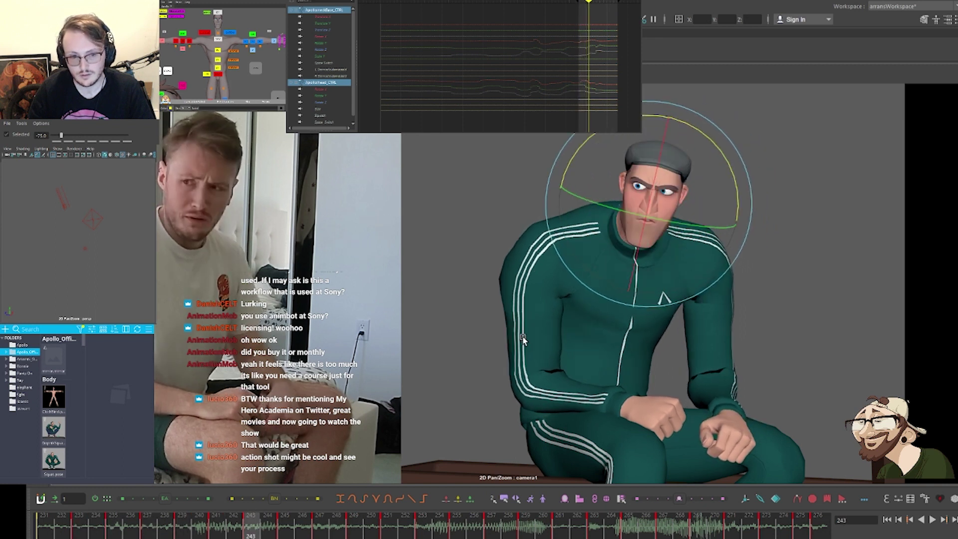
{"action": "key", "text": "period"}
{"action": "key", "text": "period"}
{"action": "key", "text": "comma"}
{"action": "key", "text": "comma"}
{"action": "key", "text": "period"}
{"action": "key", "text": "period"}
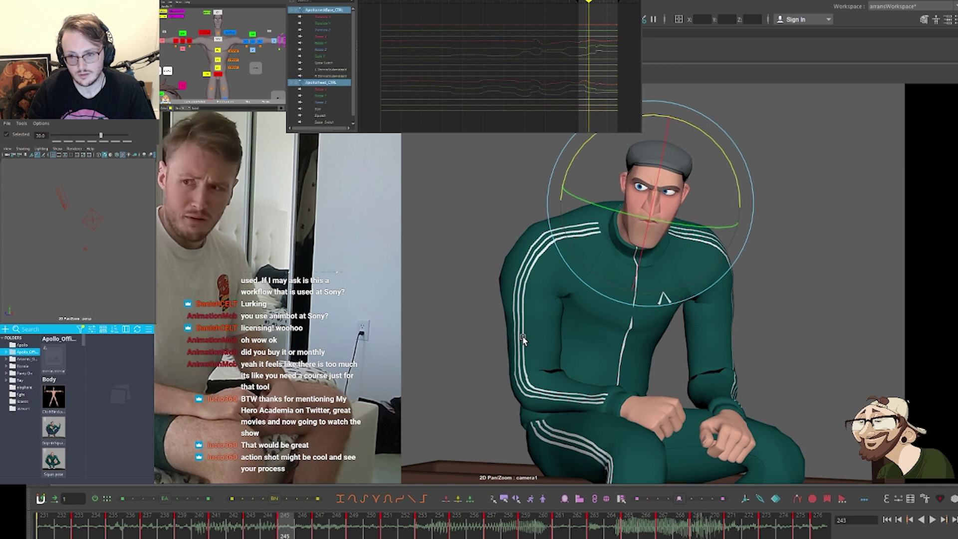
Examine the neck and head motion around frames 239 to 247 and in playback against the video reference
{"action": "key", "text": "comma"}
{"action": "key", "text": "comma"}
{"action": "key", "text": "comma"}
{"action": "key", "text": "comma"}
{"action": "key", "text": "comma"}
{"action": "key", "text": "comma"}
{"action": "key", "text": "comma"}
{"action": "key", "text": "comma"}
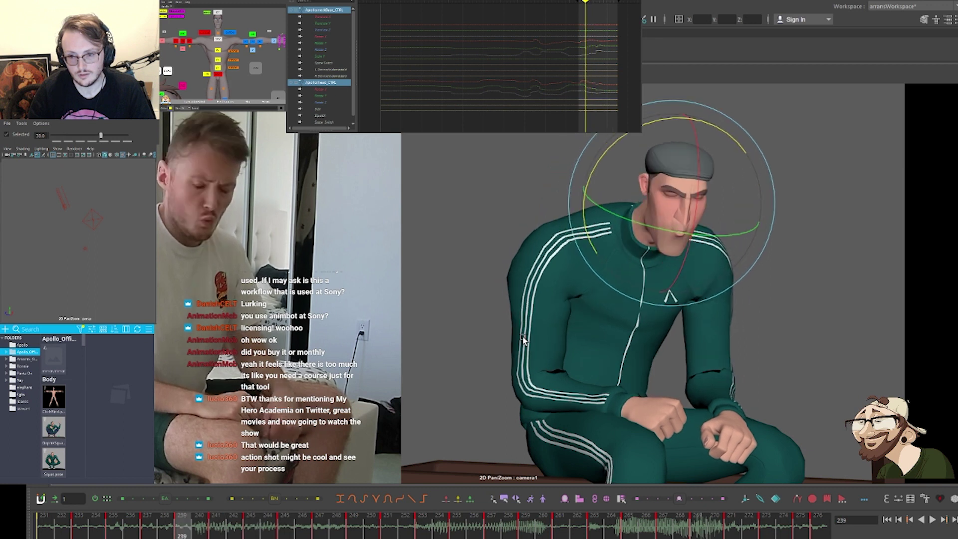
{"action": "key", "text": "period"}
{"action": "key", "text": "period"}
{"action": "key", "text": "period"}
{"action": "key", "text": "period"}
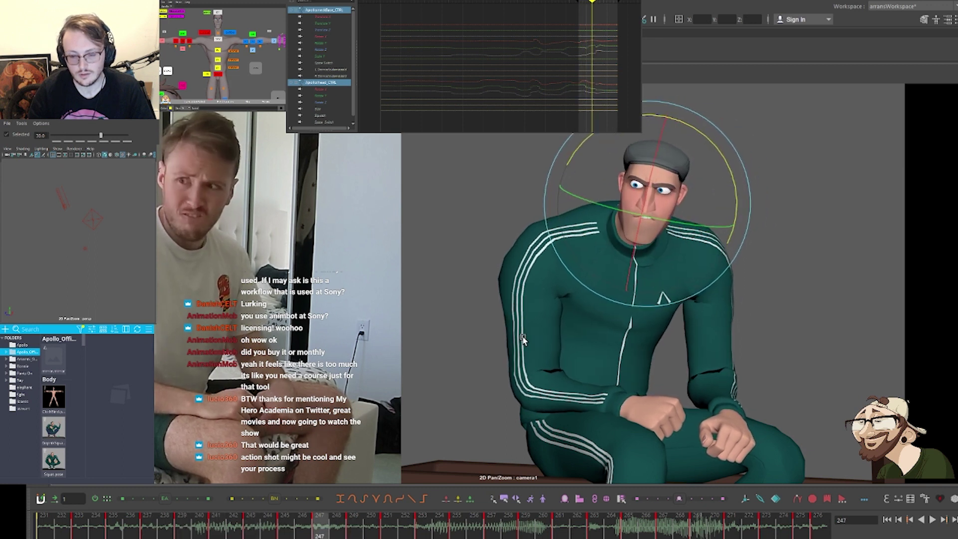
{"action": "key", "text": "alt+v"}
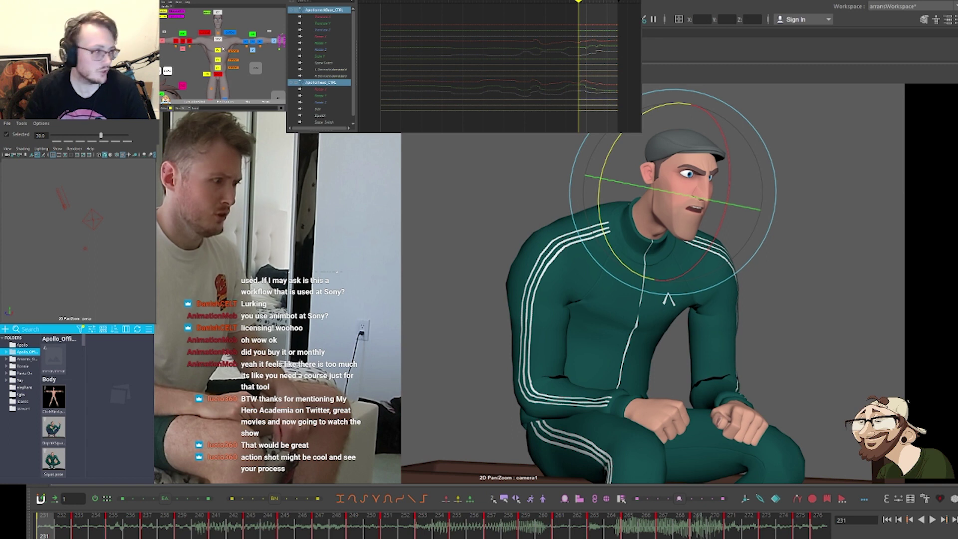
Select the character's left shoulder, hand and other arm controls and blend their keys at frames 233 to 239 to the preceding pose
{"action": "left_click", "coordinate": [243, 44]}
{"action": "left_click", "coordinate": [230, 33]}
{"action": "middle_click_drag", "start_coordinate": [260, 42], "coordinate": [228, 41]}
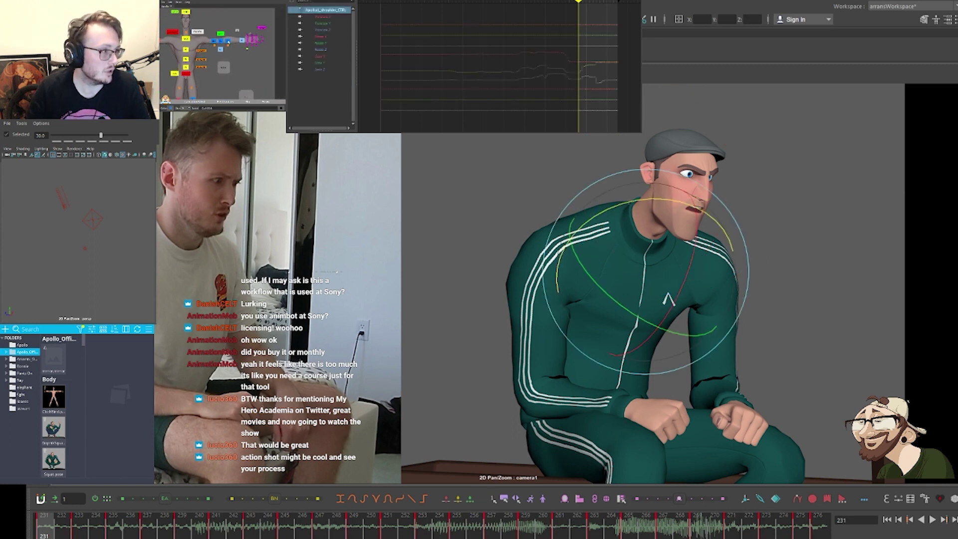
{"action": "left_click", "coordinate": [242, 42], "text": "shift"}
{"action": "left_click", "coordinate": [221, 51], "text": "shift"}
{"action": "left_click", "coordinate": [221, 35], "text": "shift"}
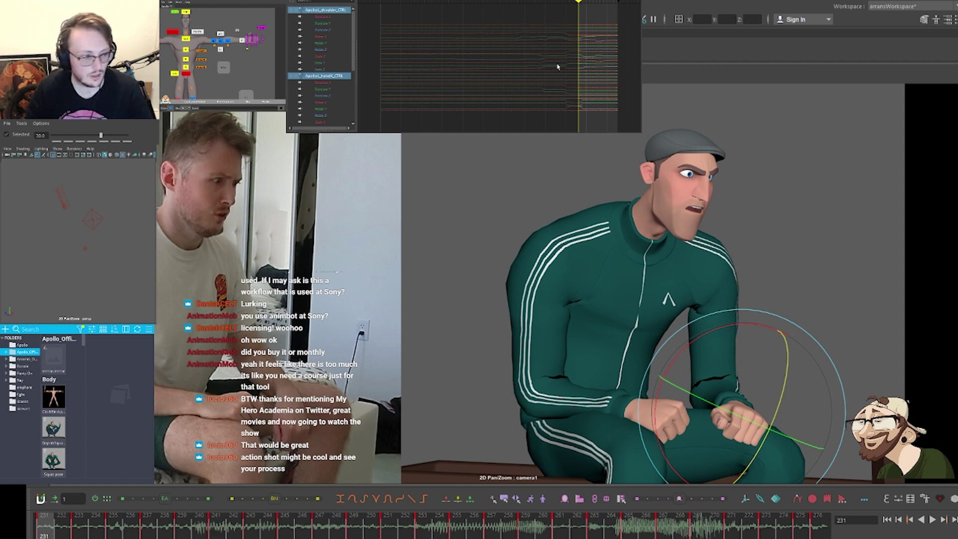
{"action": "key", "text": "period"}
{"action": "key", "text": "period"}
{"action": "key", "text": "period"}
{"action": "key", "text": "period"}
{"action": "key", "text": "period"}
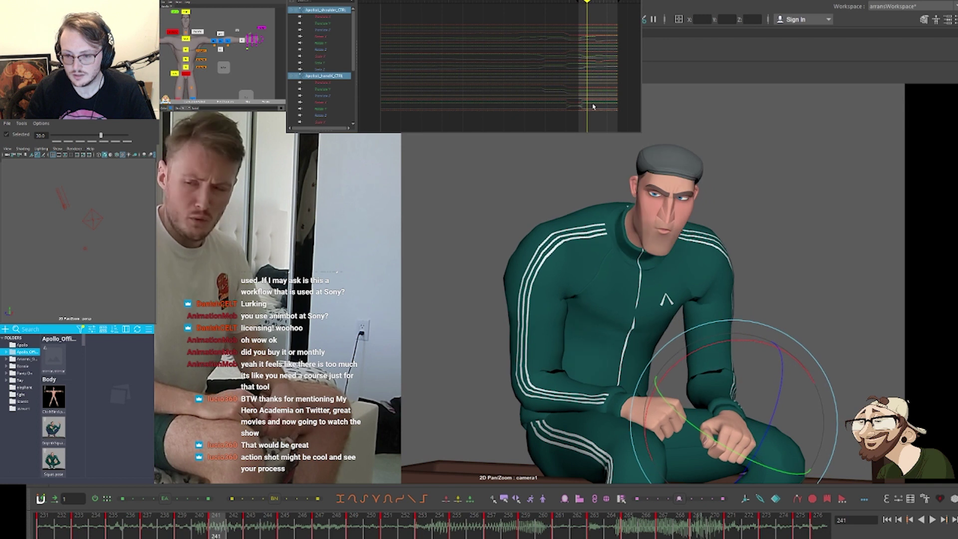
{"action": "key", "text": "comma"}
{"action": "key", "text": "f"}
{"action": "left_click_drag", "start_coordinate": [594, 64], "coordinate": [482, 113]}
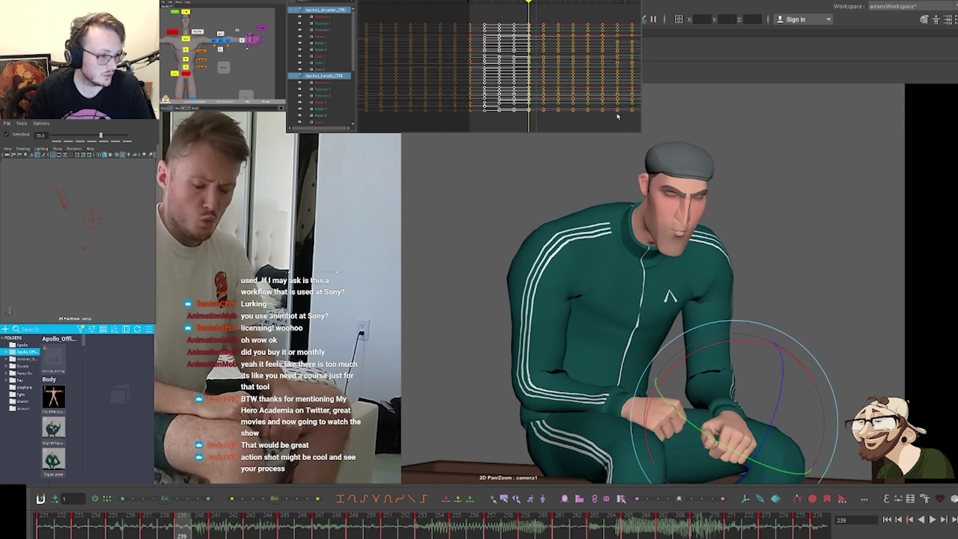
{"action": "left_click", "coordinate": [232, 499]}
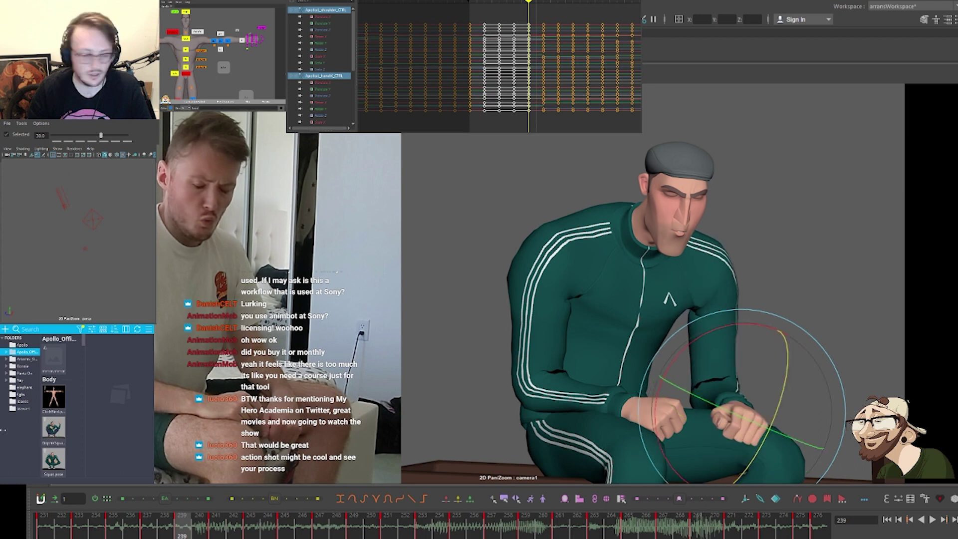
Select the character's left hand control and examine its pose between frames 231 and 239 against the video reference
{"action": "left_click", "coordinate": [255, 49]}
{"action": "left_click", "coordinate": [242, 41]}
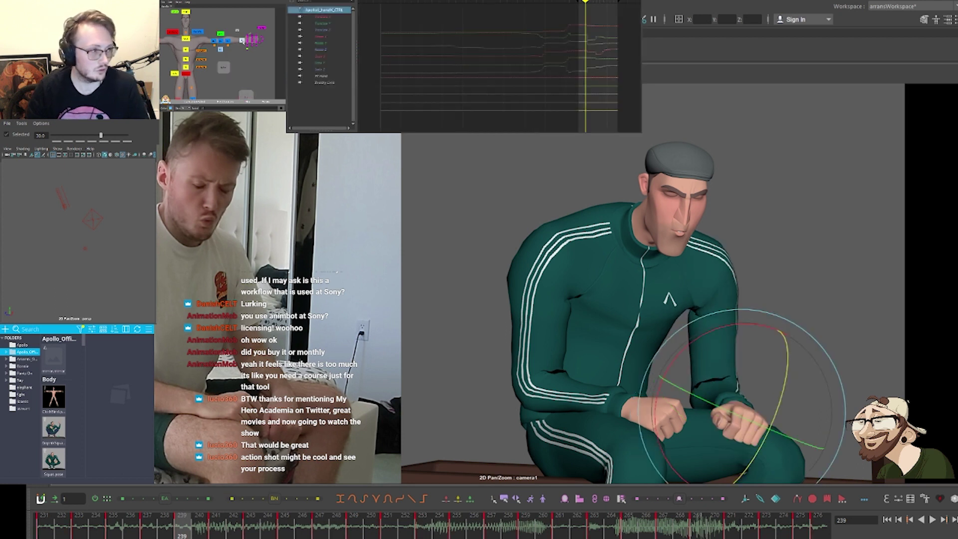
{"action": "key", "text": "comma"}
{"action": "key", "text": "comma"}
{"action": "key", "text": "comma"}
{"action": "key", "text": "comma"}
{"action": "key", "text": "period"}
{"action": "key", "text": "period"}
{"action": "key", "text": "period"}
{"action": "key", "text": "period"}
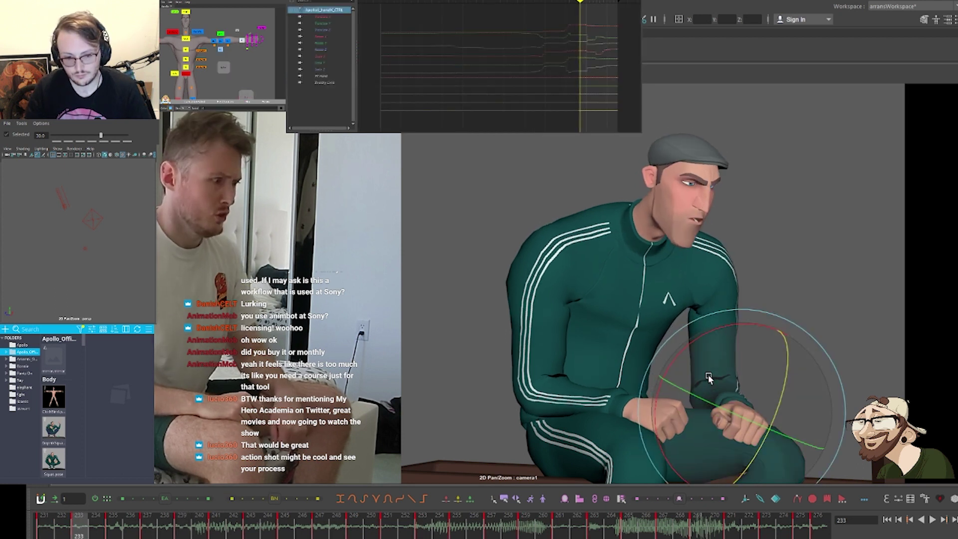
{"action": "key", "text": "comma"}
{"action": "key", "text": "comma"}
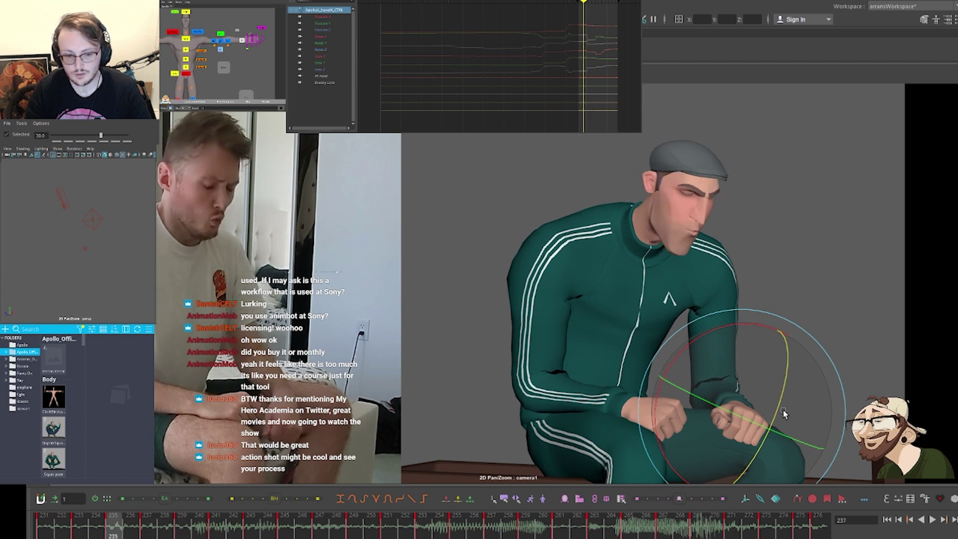
{"action": "key", "text": "period"}
{"action": "key", "text": "comma"}
{"action": "key", "text": "comma"}
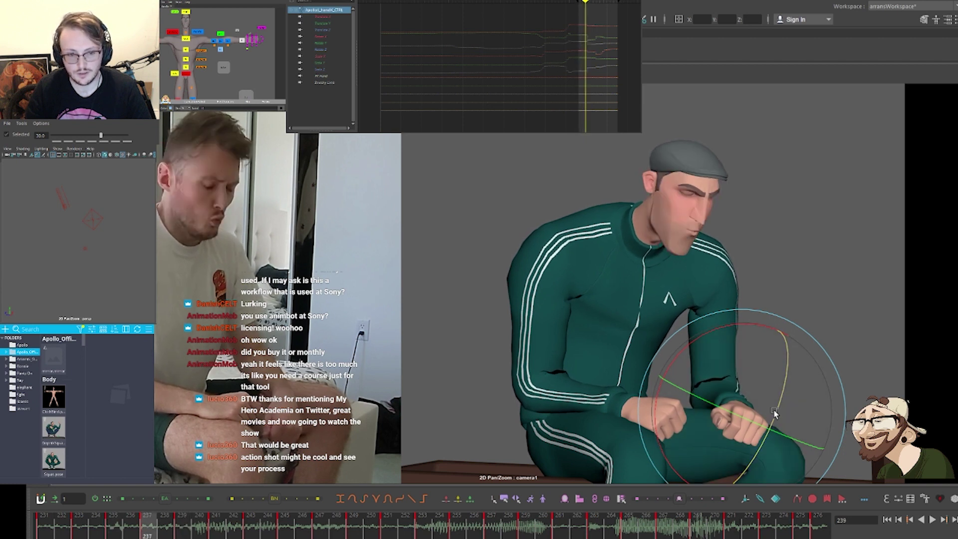
Rotate the character's left hand at frame 239, checking it against the poses at frames 235 and 237
{"action": "key", "text": "period"}
{"action": "key", "text": "period"}
{"action": "key", "text": "period"}
{"action": "key", "text": "period"}
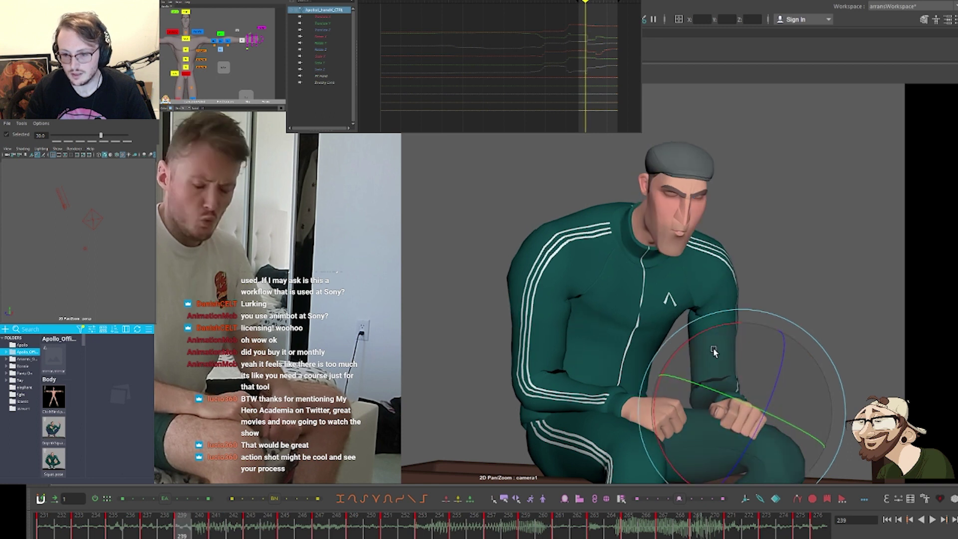
{"action": "left_click_drag", "start_coordinate": [709, 330], "coordinate": [769, 352]}
{"action": "key", "text": "comma"}
{"action": "key", "text": "comma"}
{"action": "key", "text": "period"}
{"action": "key", "text": "period"}
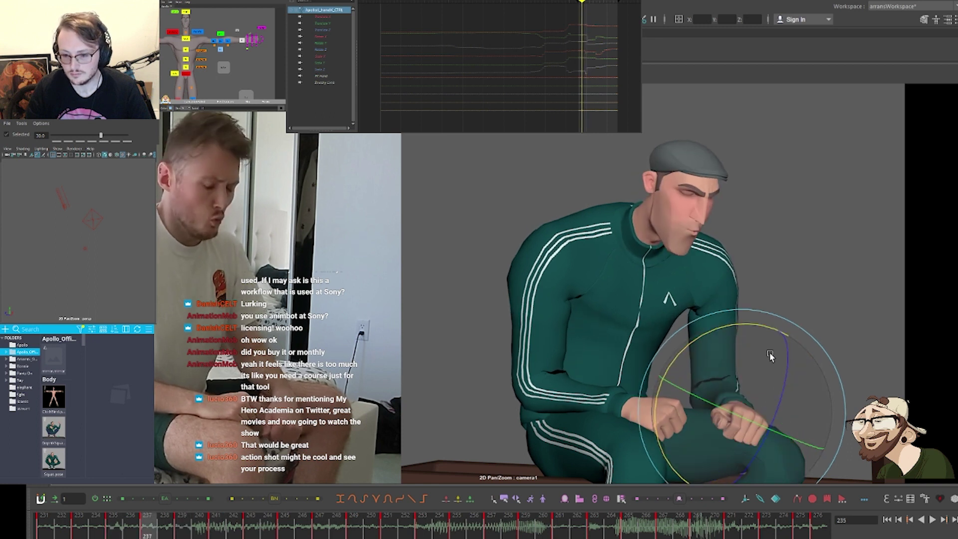
{"action": "left_click_drag", "start_coordinate": [785, 405], "coordinate": [777, 368]}
{"action": "key", "text": "comma"}
{"action": "key", "text": "comma"}
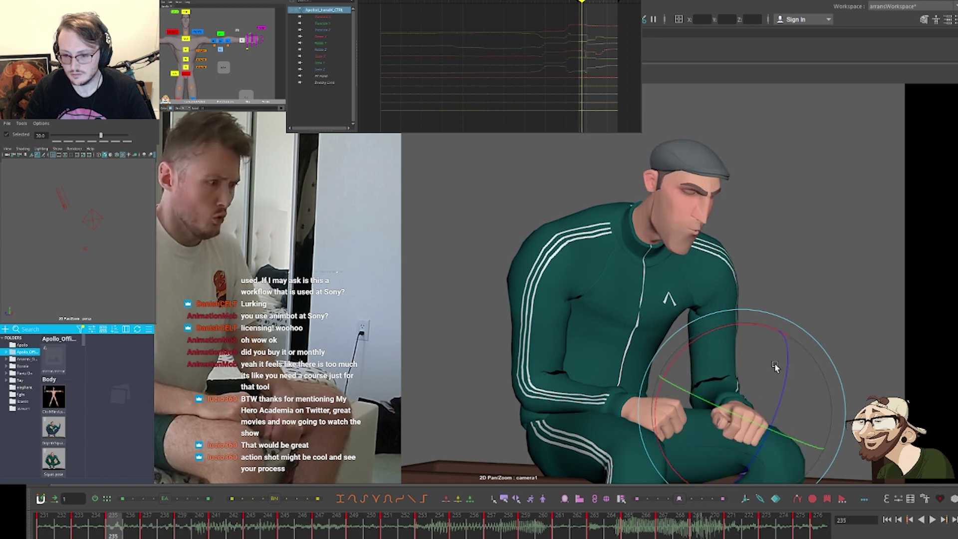
Refine the left hand's position and rotation on the knee at frame 239, comparing it with the neighbouring frames
{"action": "key", "text": "period"}
{"action": "key", "text": "period"}
{"action": "key", "text": "w"}
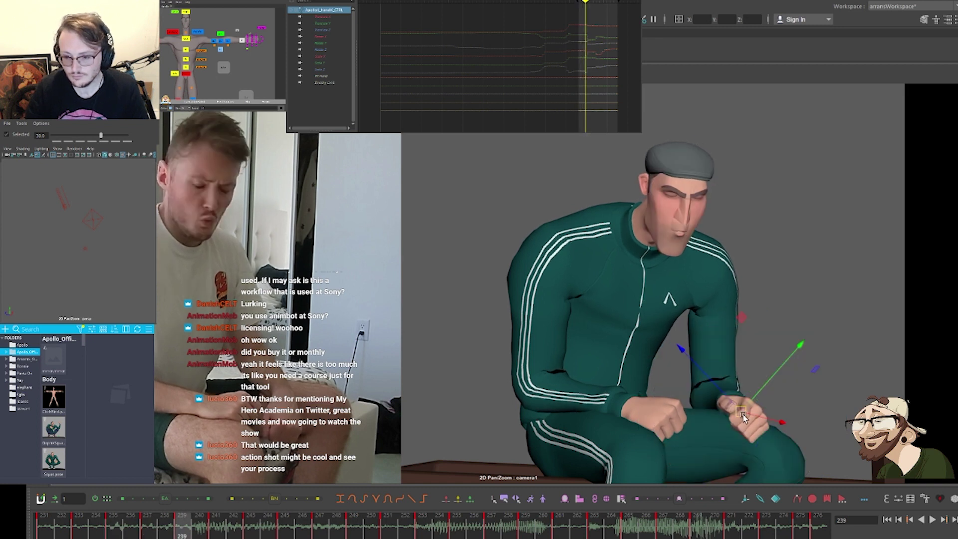
{"action": "key", "text": "e"}
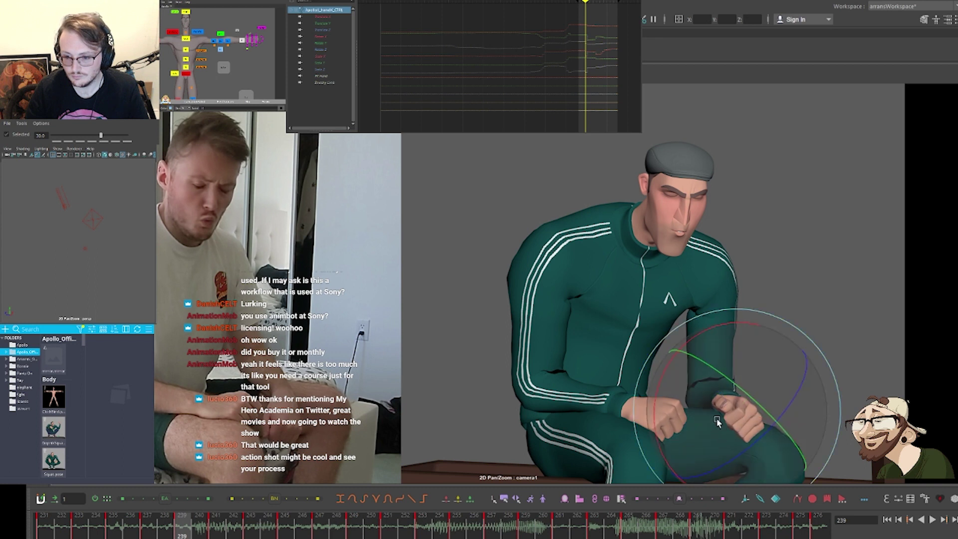
{"action": "left_click_drag", "start_coordinate": [739, 423], "coordinate": [722, 417]}
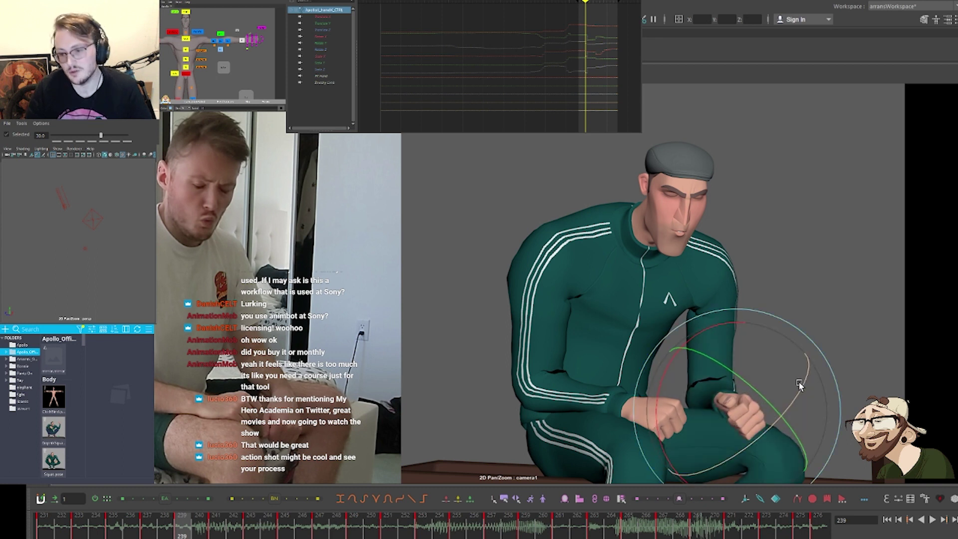
{"action": "key", "text": "comma"}
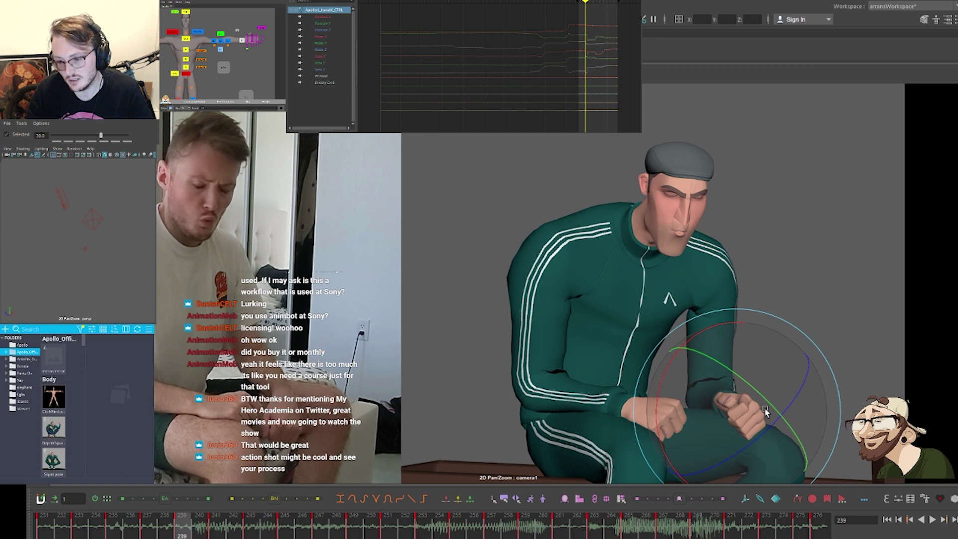
{"action": "key", "text": "comma"}
{"action": "key", "text": "period"}
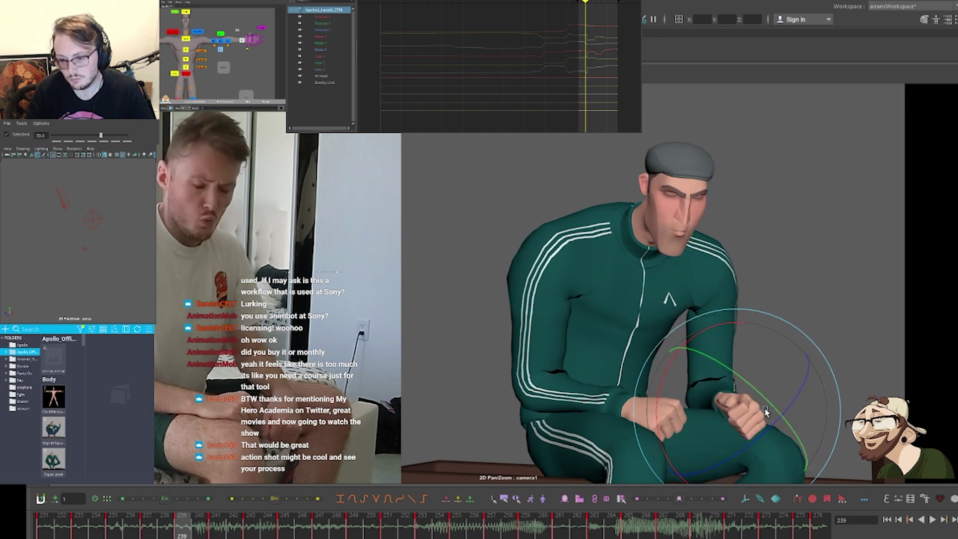
{"action": "key", "text": "comma"}
{"action": "key", "text": "period"}
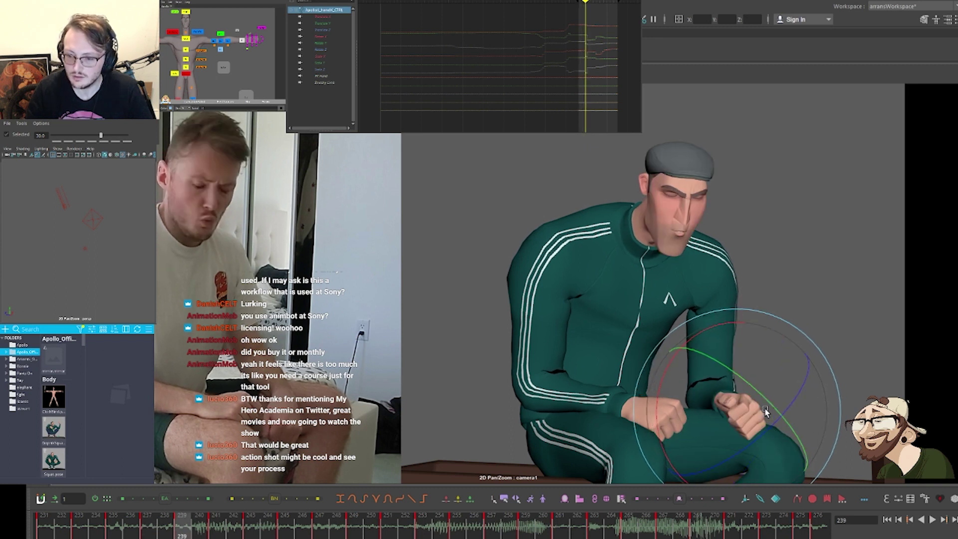
Shift the left elbow's pole vector control slightly at frame 239, checking the arm against the preceding pose
{"action": "left_click", "coordinate": [220, 50]}
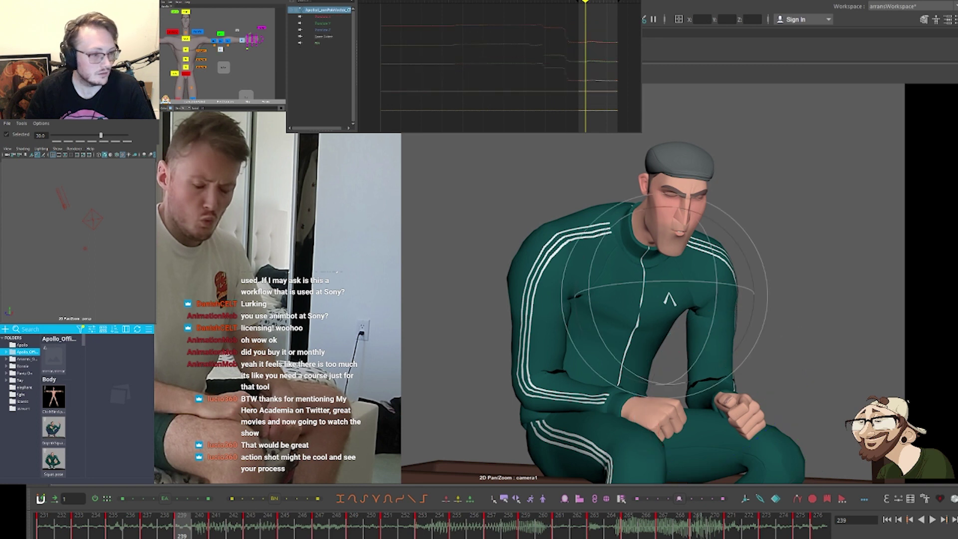
{"action": "key", "text": "comma"}
{"action": "key", "text": "period"}
{"action": "key", "text": "w"}
{"action": "middle_click_drag", "start_coordinate": [638, 403], "coordinate": [650, 400]}
{"action": "key", "text": "comma"}
{"action": "key", "text": "period"}
{"action": "key", "text": "comma"}
{"action": "key", "text": "period"}
{"action": "key", "text": "comma"}
{"action": "key", "text": "period"}
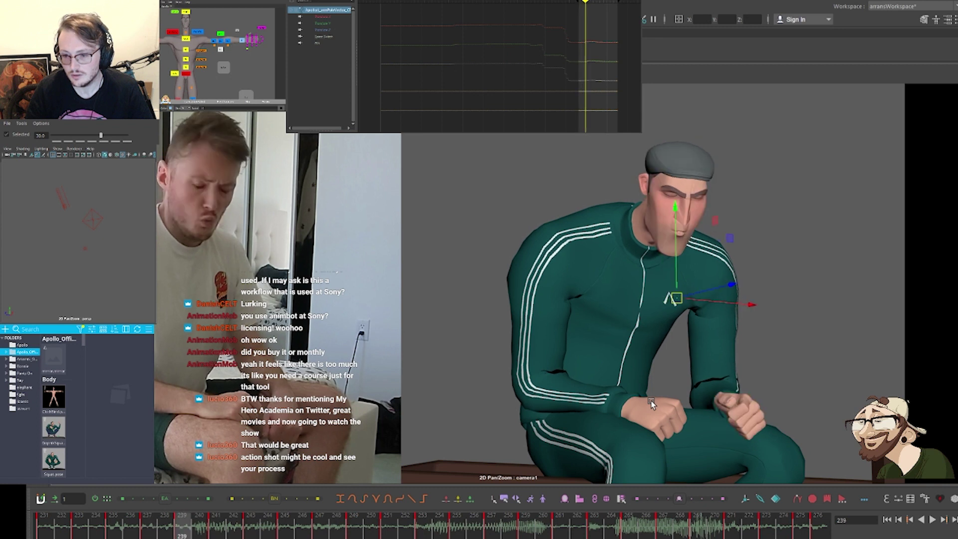
Compare the left arm and hand poses across frames 235, 237 and 239
{"action": "key", "text": "comma"}
{"action": "key", "text": "period"}
{"action": "key", "text": "comma"}
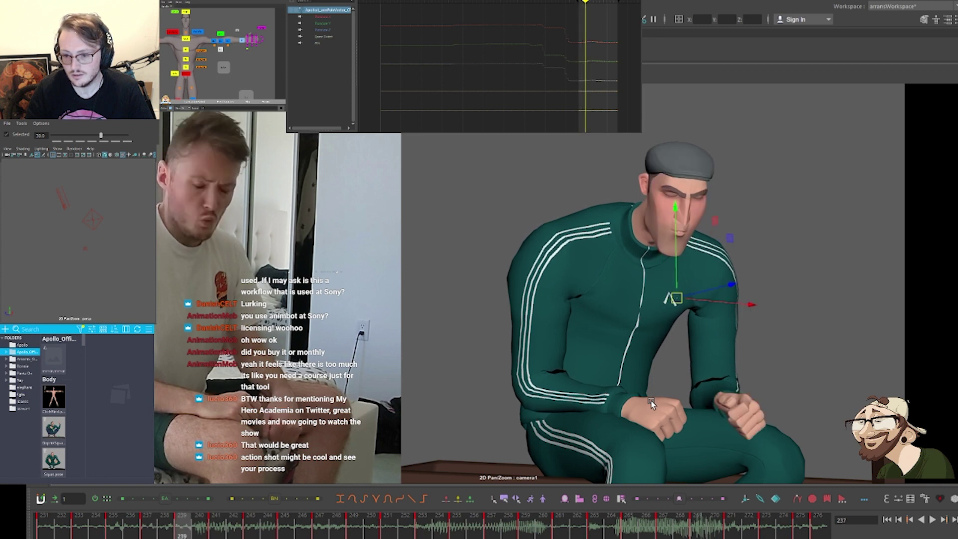
{"action": "key", "text": "comma"}
{"action": "key", "text": "period"}
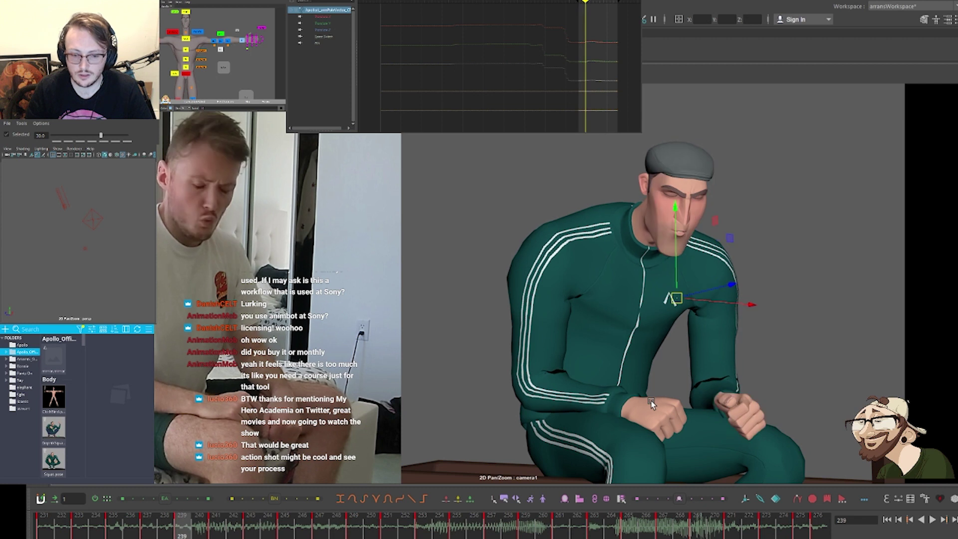
{"action": "key", "text": "comma"}
{"action": "key", "text": "comma"}
{"action": "key", "text": "period"}
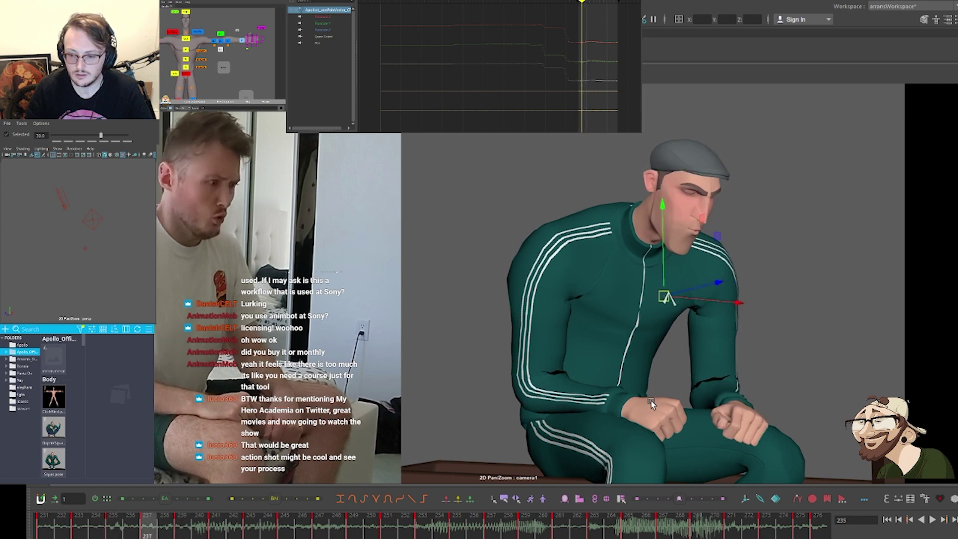
{"action": "key", "text": "period"}
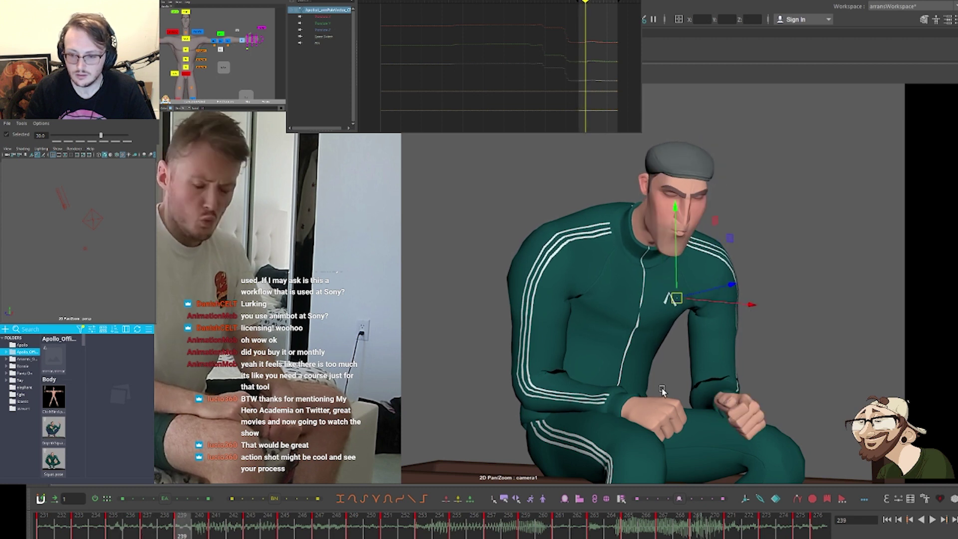
Rotate the base joint of the left thumb at frame 239, working from a close view of the hand
{"action": "left_click", "coordinate": [258, 64]}
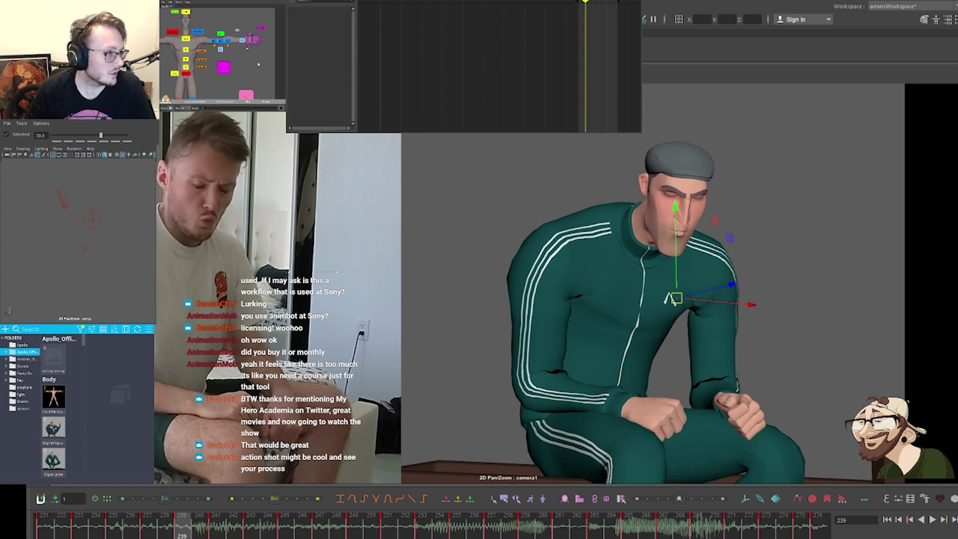
{"action": "left_click", "coordinate": [248, 36]}
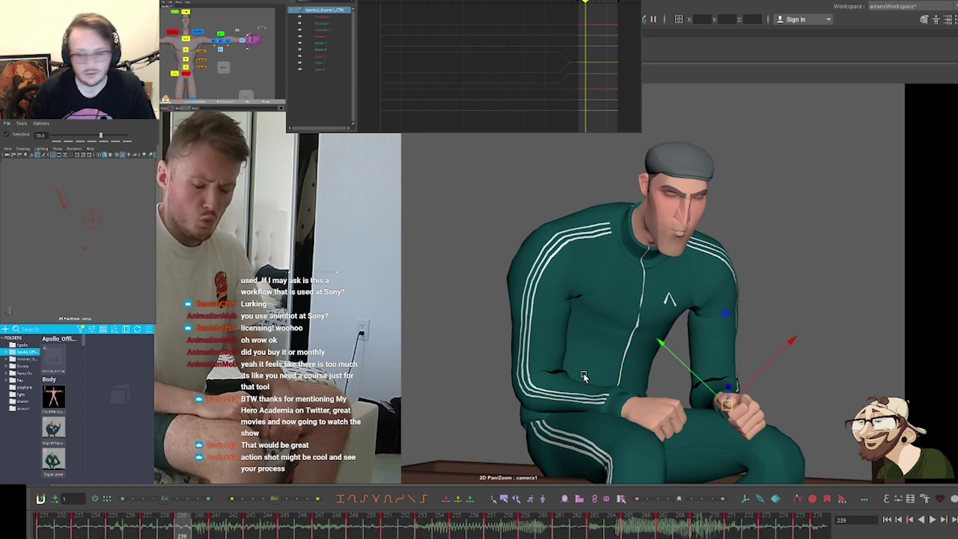
{"action": "key", "text": "e"}
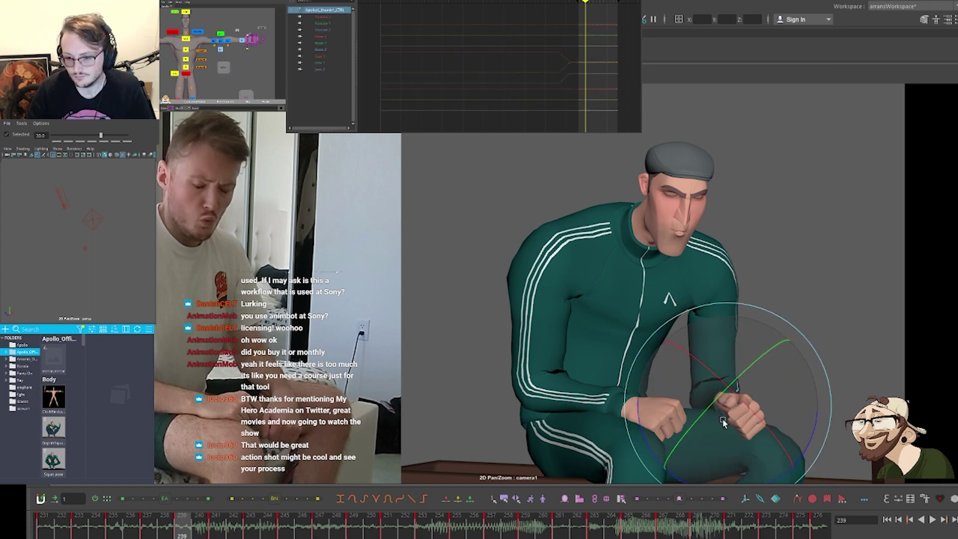
{"action": "left_click_drag", "start_coordinate": [723, 419], "coordinate": [709, 455]}
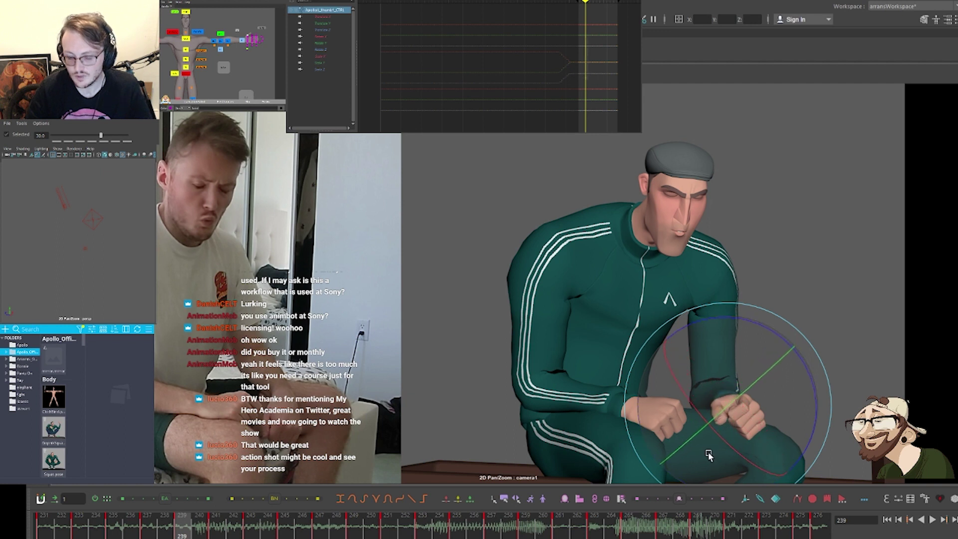
{"action": "right_click_drag", "start_coordinate": [673, 429], "coordinate": [763, 376]}
{"action": "middle_click_drag", "start_coordinate": [764, 377], "coordinate": [517, 255]}
{"action": "right_click_drag", "start_coordinate": [517, 254], "coordinate": [664, 365]}
{"action": "left_click_drag", "start_coordinate": [546, 354], "coordinate": [543, 376]}
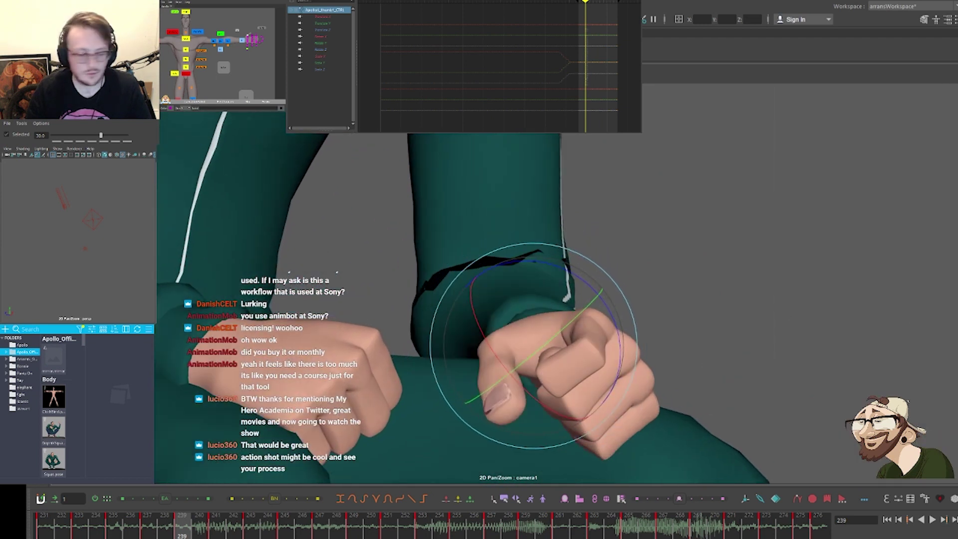
Rotate the left thumb's middle and tip joints so the thumb bends in under the curled fingers
{"action": "left_click", "coordinate": [253, 36]}
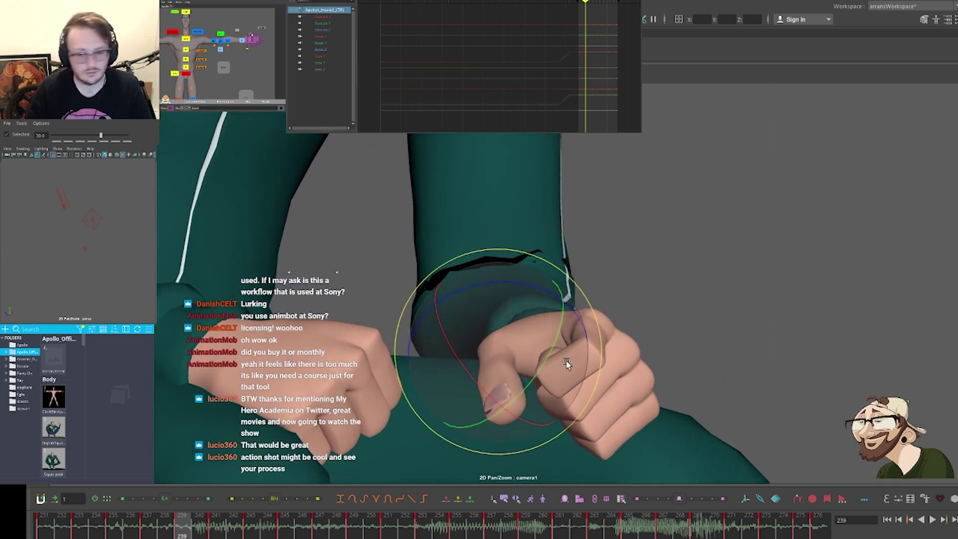
{"action": "left_click_drag", "start_coordinate": [489, 359], "coordinate": [485, 370]}
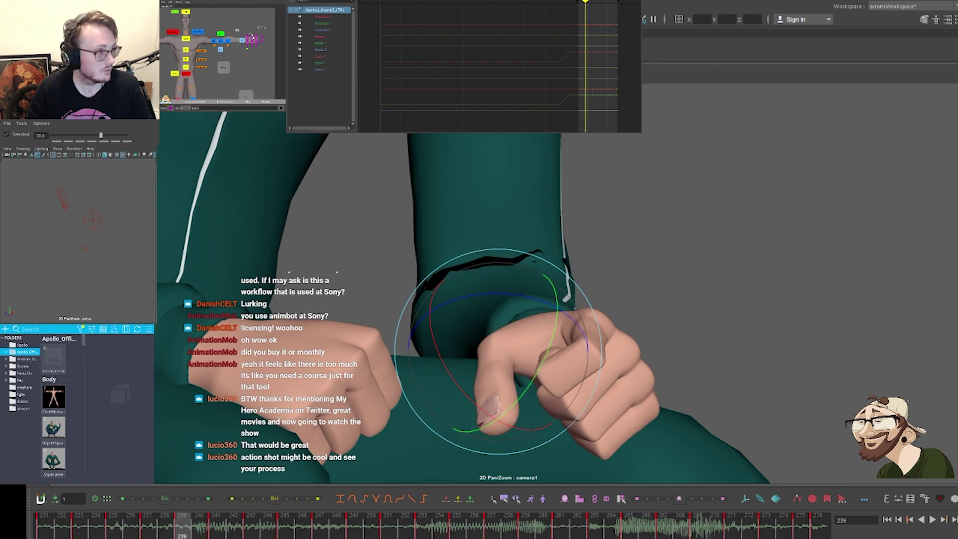
{"action": "left_click", "coordinate": [265, 39]}
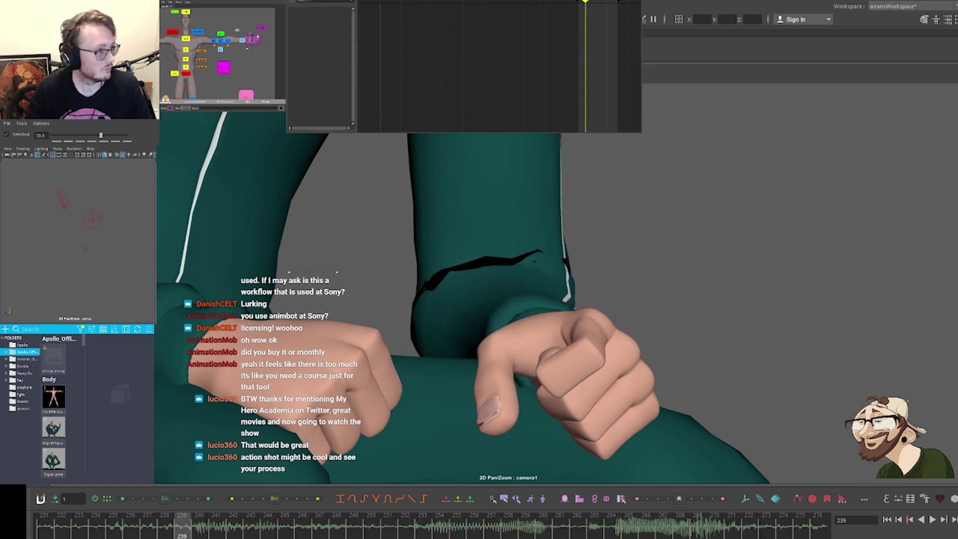
{"action": "left_click", "coordinate": [258, 36]}
{"action": "left_click_drag", "start_coordinate": [441, 386], "coordinate": [504, 442]}
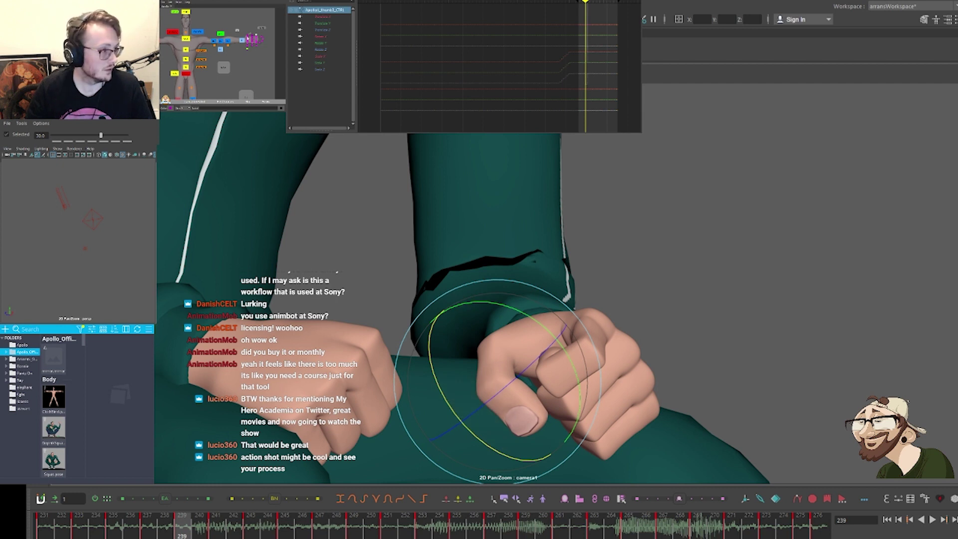
Curl two joints of the left index finger into the fist and slightly rotate the finger master control at frame 239
{"action": "left_click", "coordinate": [248, 37]}
{"action": "mouse_move", "coordinate": [618, 315]}
{"action": "left_mouse_down"}
{"action": "mouse_move", "coordinate": [567, 357]}
{"action": "mouse_move", "coordinate": [572, 347]}
{"action": "left_mouse_up"}
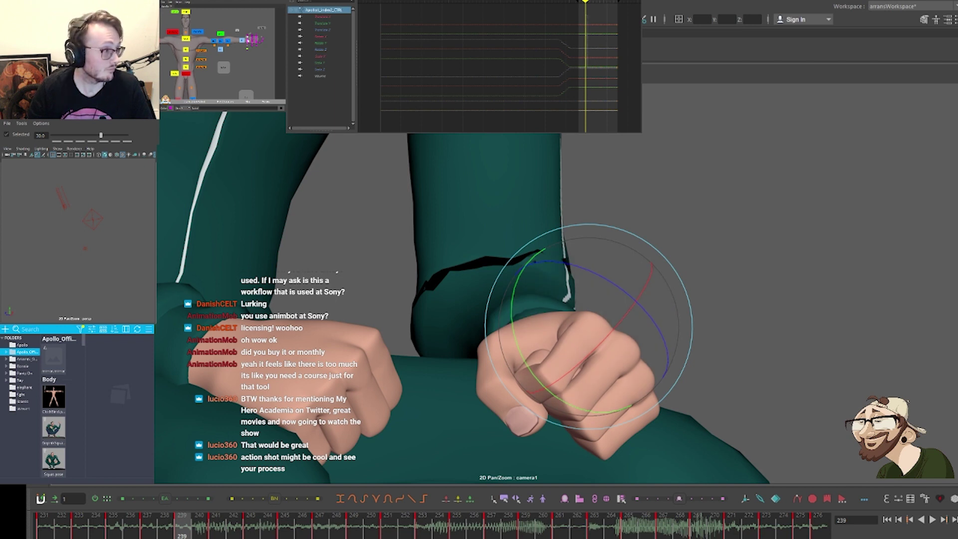
{"action": "left_click", "coordinate": [252, 38]}
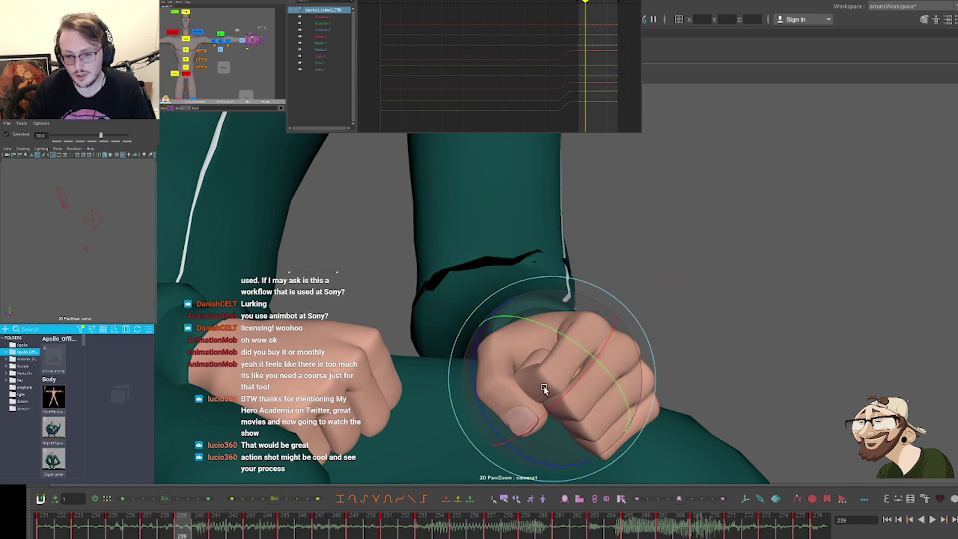
{"action": "left_click_drag", "start_coordinate": [574, 399], "coordinate": [570, 355]}
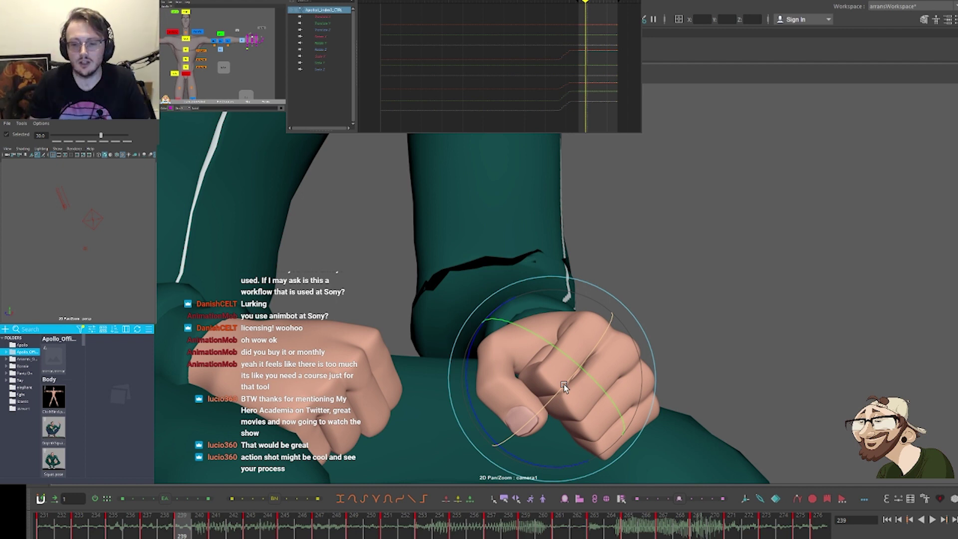
{"action": "left_click", "coordinate": [247, 49]}
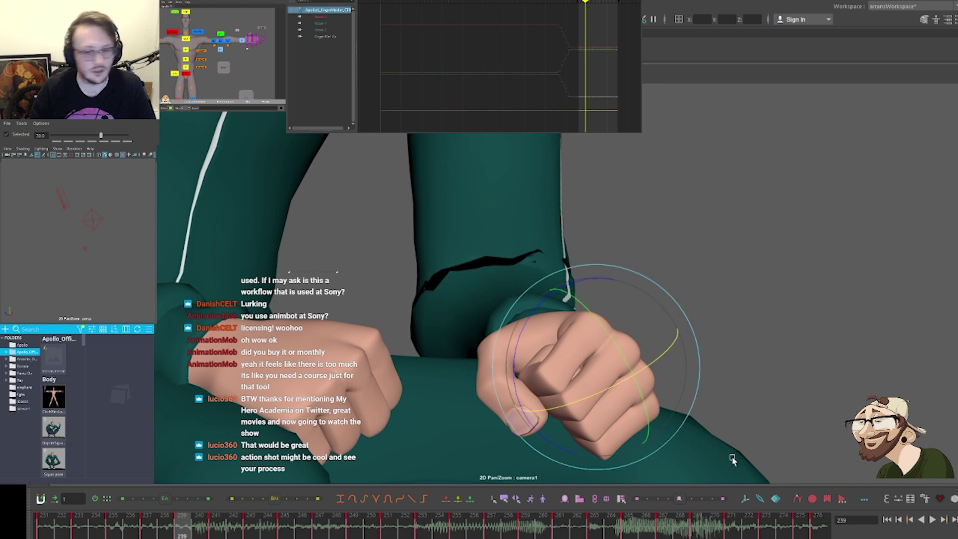
{"action": "left_click_drag", "start_coordinate": [583, 427], "coordinate": [586, 423]}
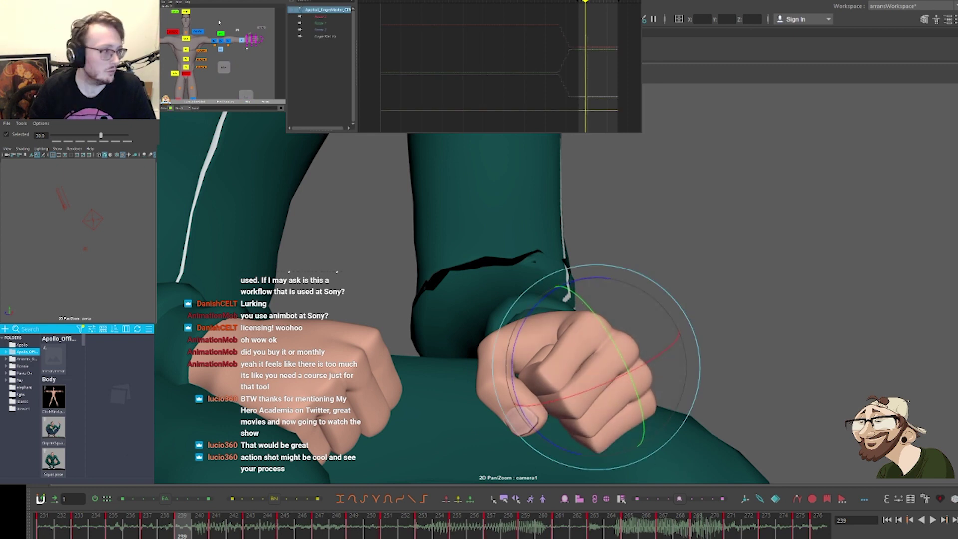
Rotate the left thumb's base joint to bring the thumb closer to the curled index finger
{"action": "left_click", "coordinate": [250, 42]}
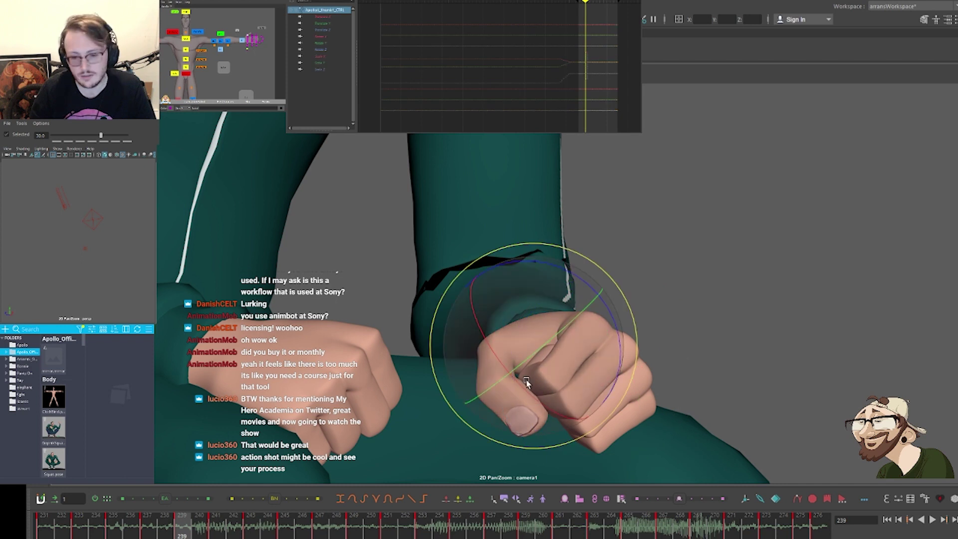
{"action": "left_click_drag", "start_coordinate": [525, 379], "coordinate": [543, 389]}
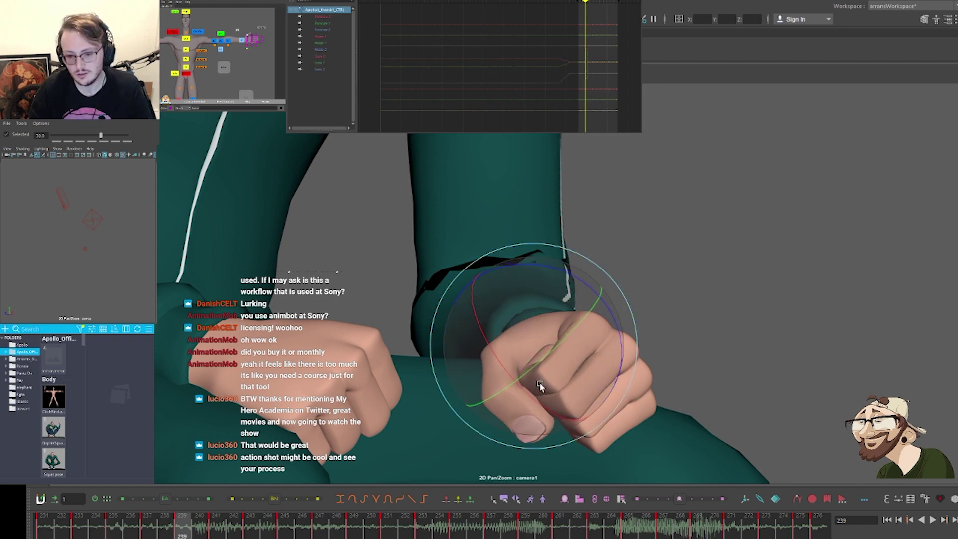
{"action": "left_click_drag", "start_coordinate": [541, 387], "coordinate": [540, 380]}
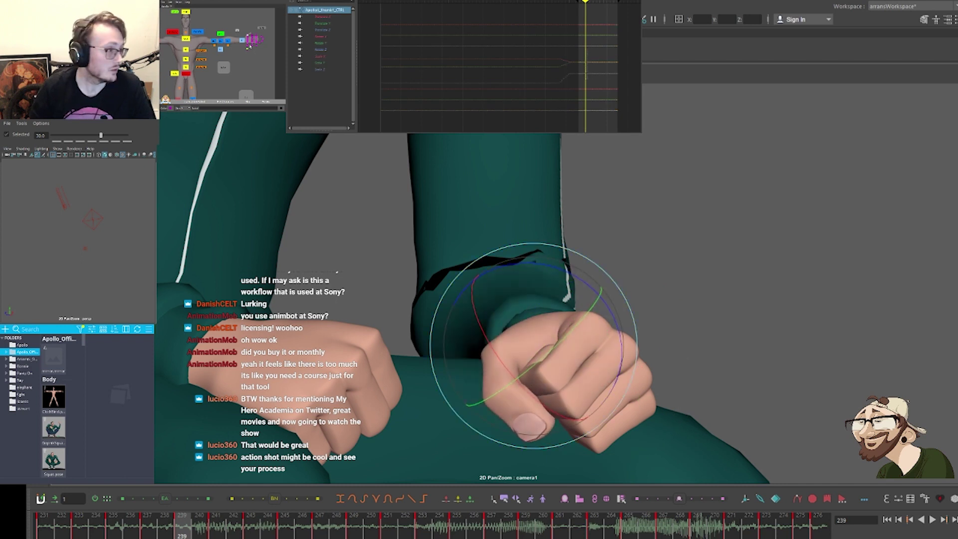
Refine the curl of the left pinky's joints at frame 239, checking against the preceding frame's pose
{"action": "left_click", "coordinate": [252, 44]}
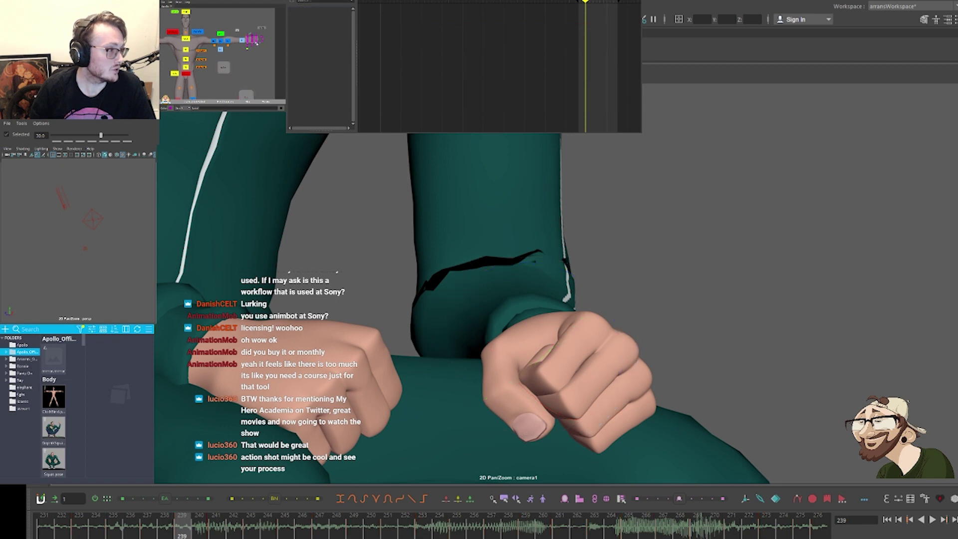
{"action": "left_click_drag", "start_coordinate": [259, 48], "coordinate": [253, 35]}
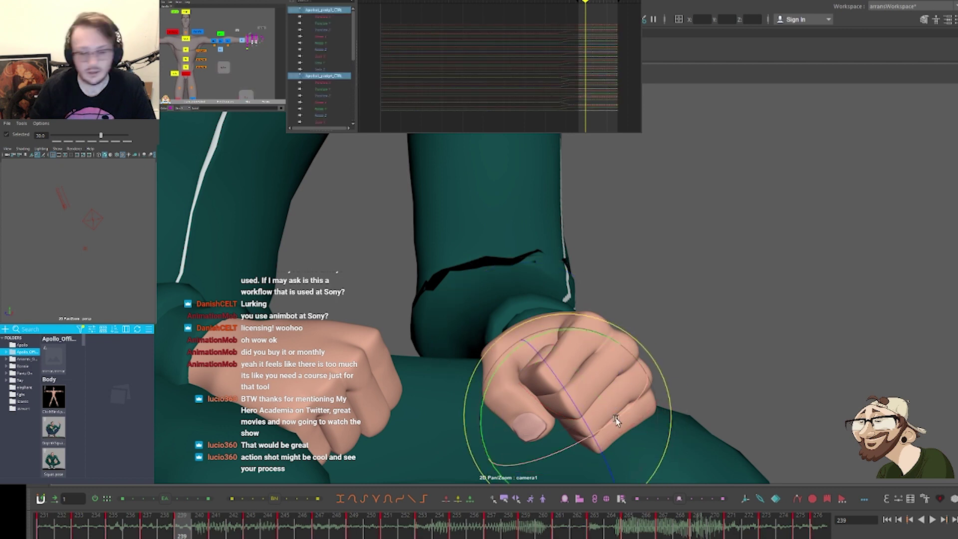
{"action": "left_click_drag", "start_coordinate": [616, 416], "coordinate": [617, 423]}
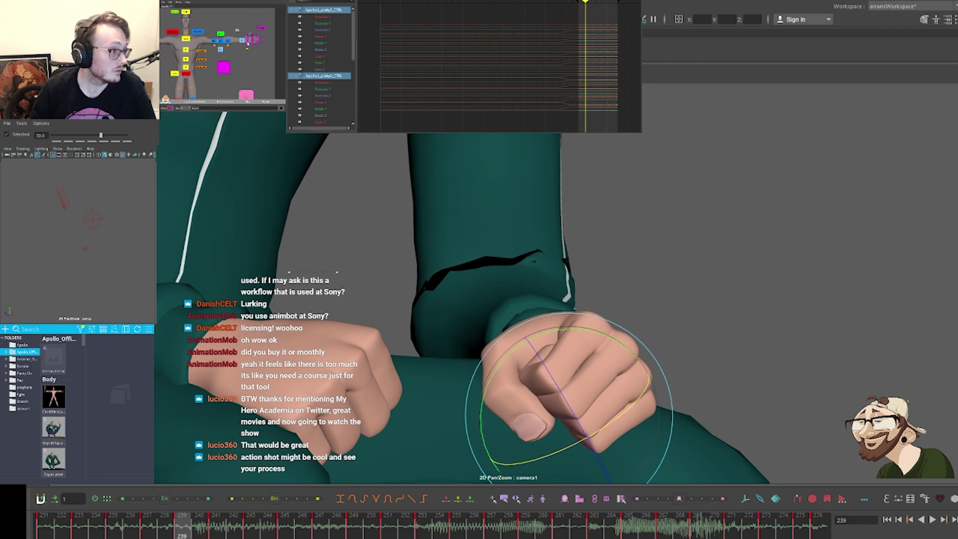
{"action": "left_click", "coordinate": [248, 44]}
{"action": "left_click", "coordinate": [248, 46], "text": "shift"}
{"action": "left_click_drag", "start_coordinate": [652, 426], "coordinate": [636, 429]}
{"action": "left_click", "coordinate": [256, 47]}
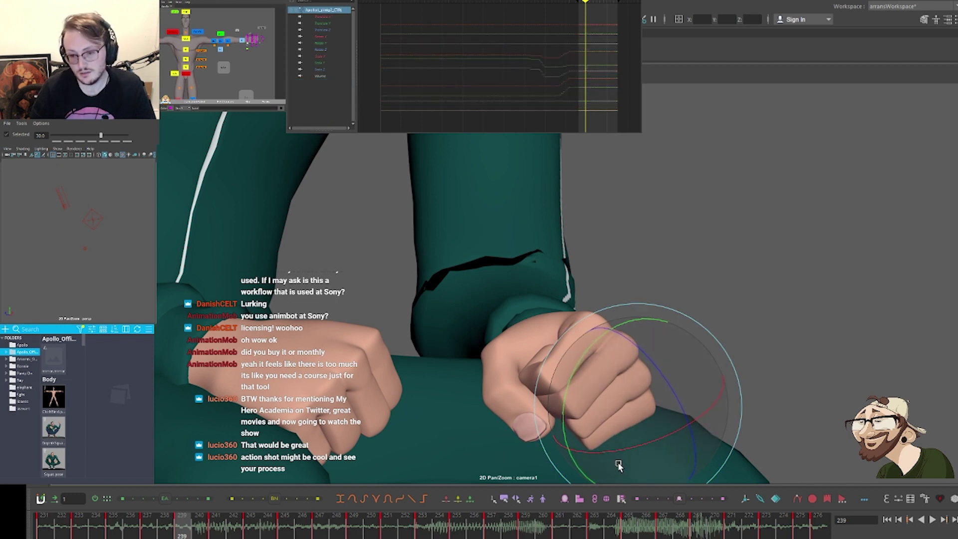
{"action": "key", "text": "comma"}
{"action": "key", "text": "period"}
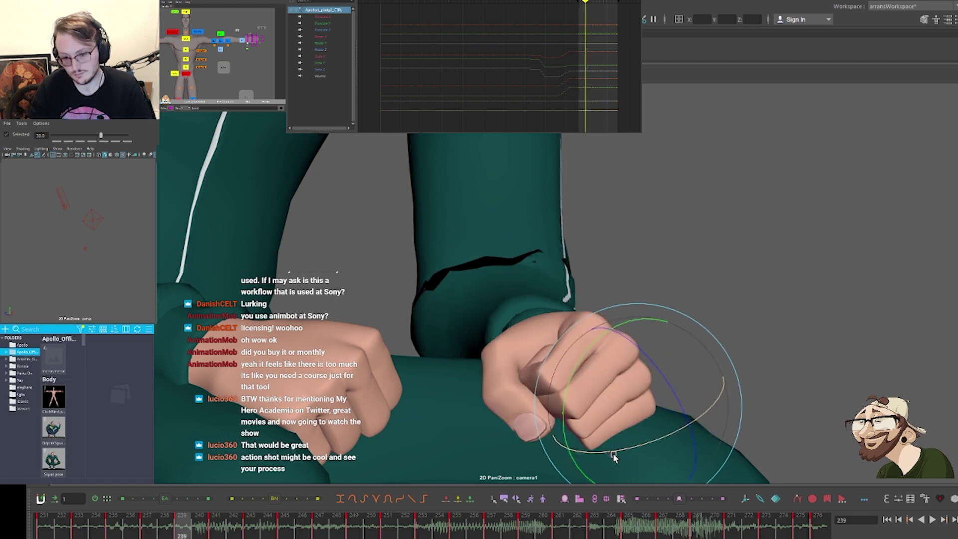
Fine-tune the left thumb's base rotation at frame 239 in the full camera view beside the video reference
{"action": "left_click", "coordinate": [246, 50]}
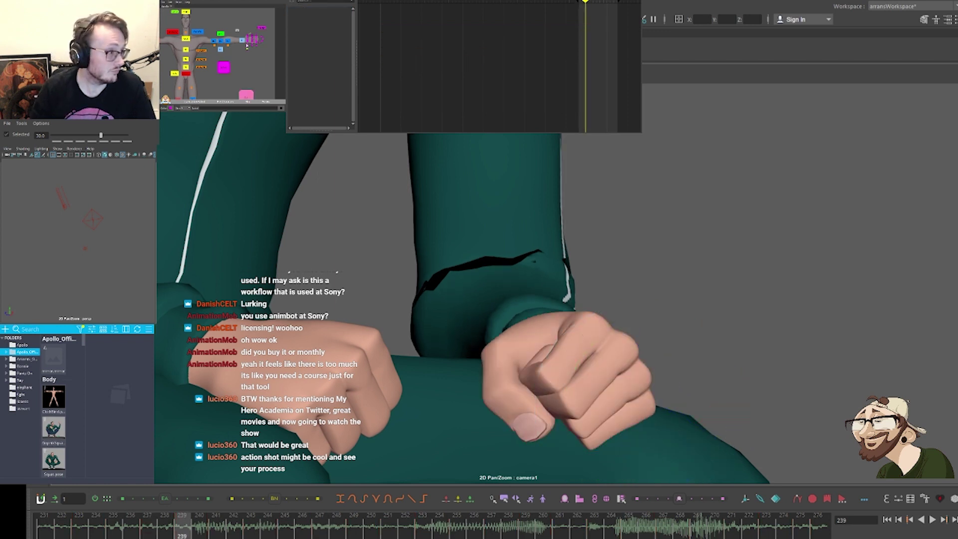
{"action": "left_click", "coordinate": [263, 29]}
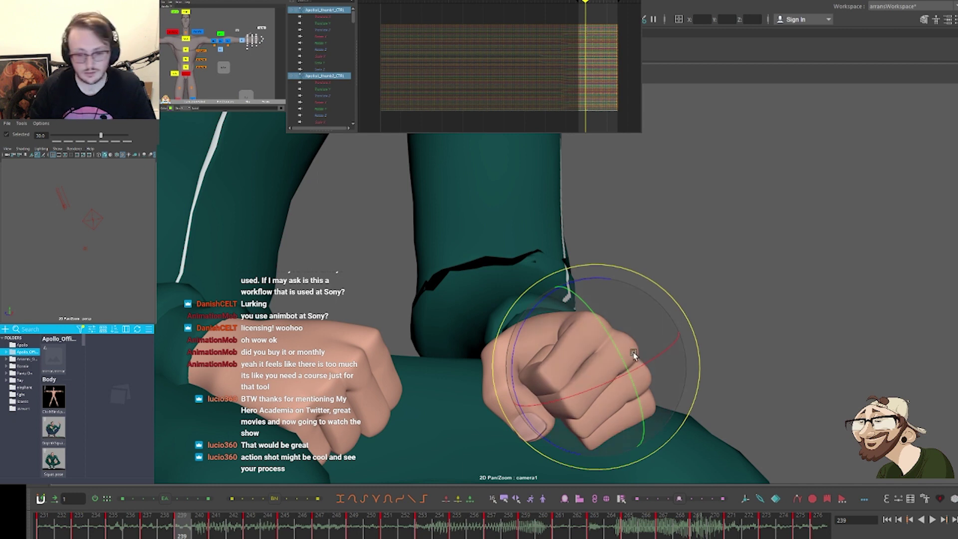
{"action": "key", "text": "backslash"}
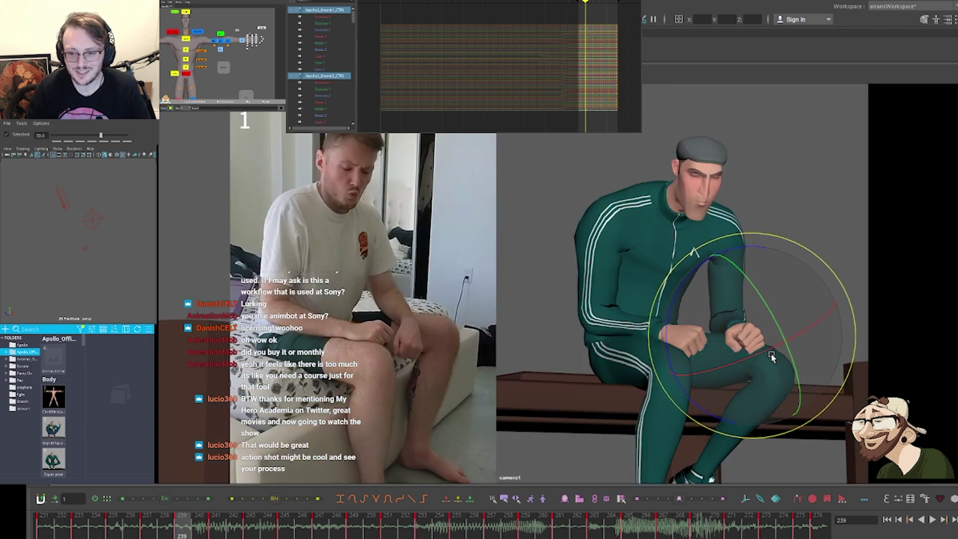
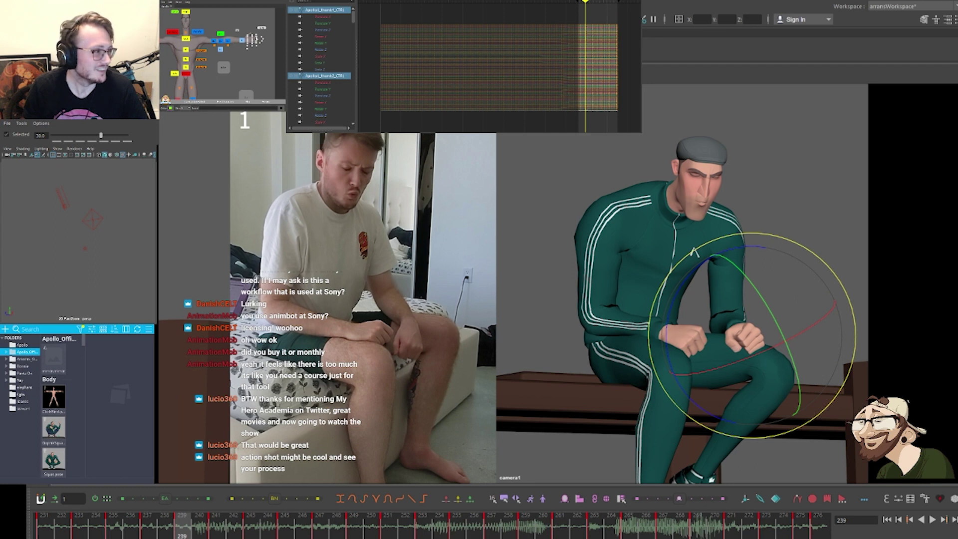
{"action": "left_click", "coordinate": [254, 39]}
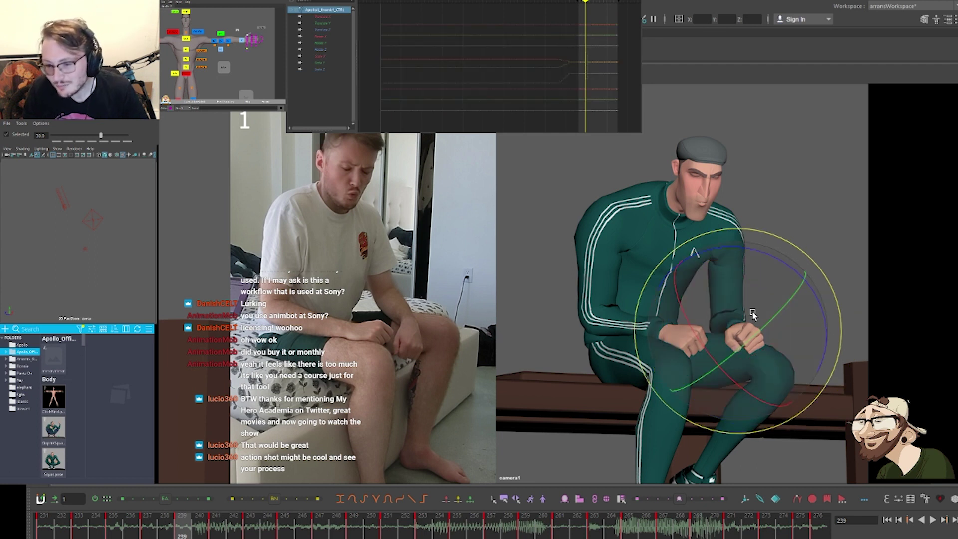
{"action": "left_click_drag", "start_coordinate": [752, 314], "coordinate": [763, 299]}
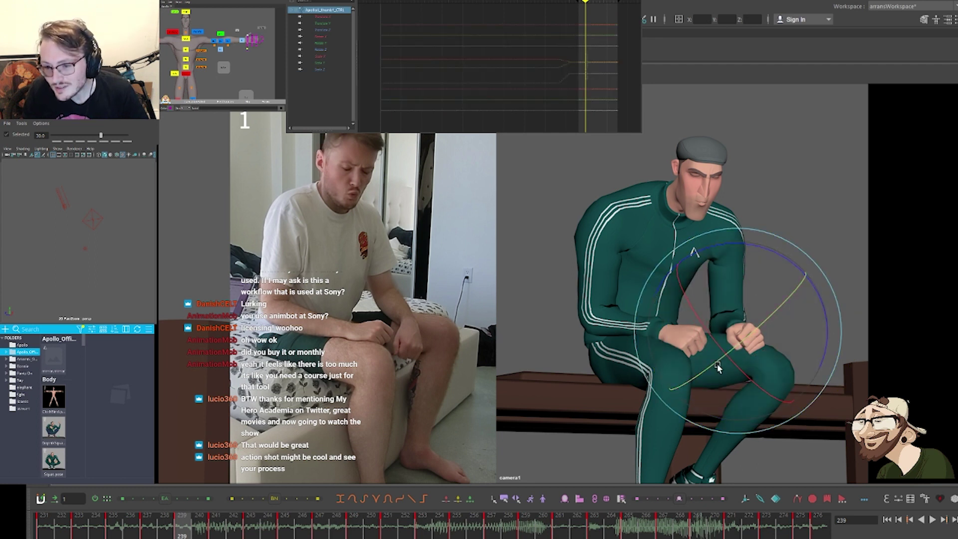
{"action": "left_click_drag", "start_coordinate": [783, 258], "coordinate": [789, 262]}
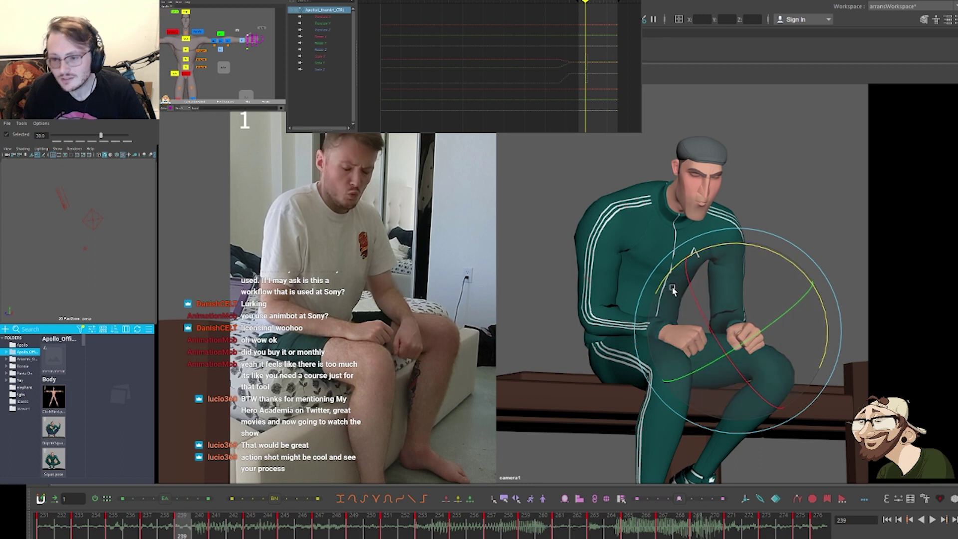
Select the left hand's finger controls plus the arm controls and blend their pose at frame 237 with a tween value of -30
{"action": "left_click_drag", "start_coordinate": [269, 25], "coordinate": [244, 52]}
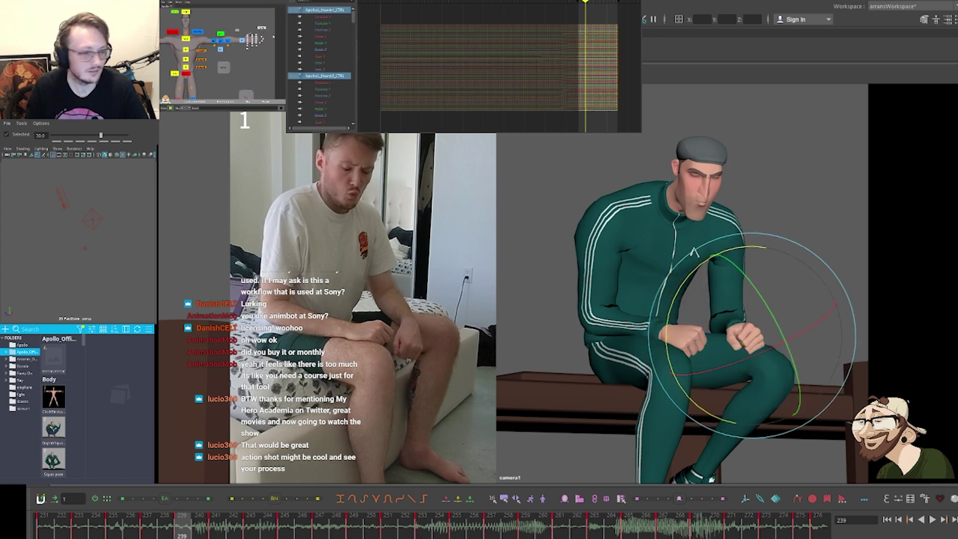
{"action": "key", "text": "comma"}
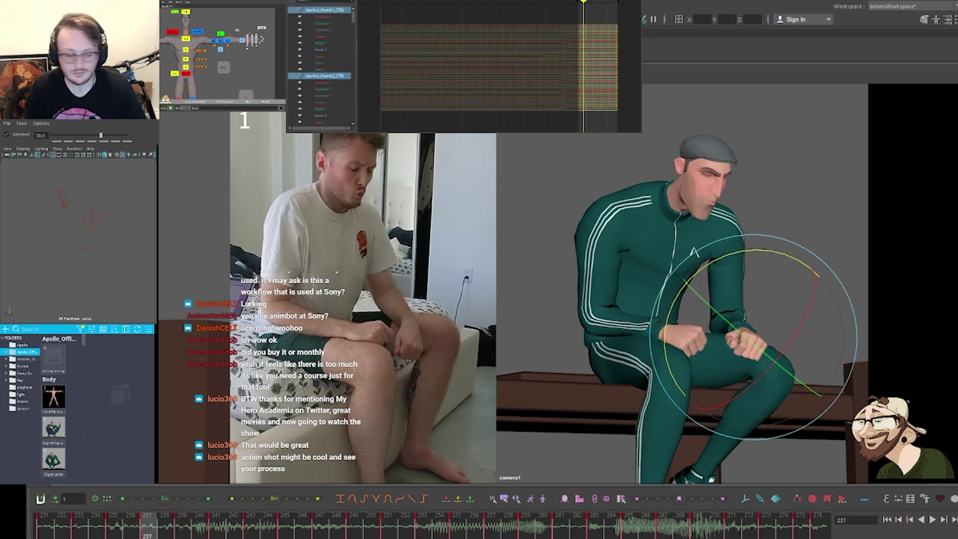
{"action": "left_click", "coordinate": [242, 46]}
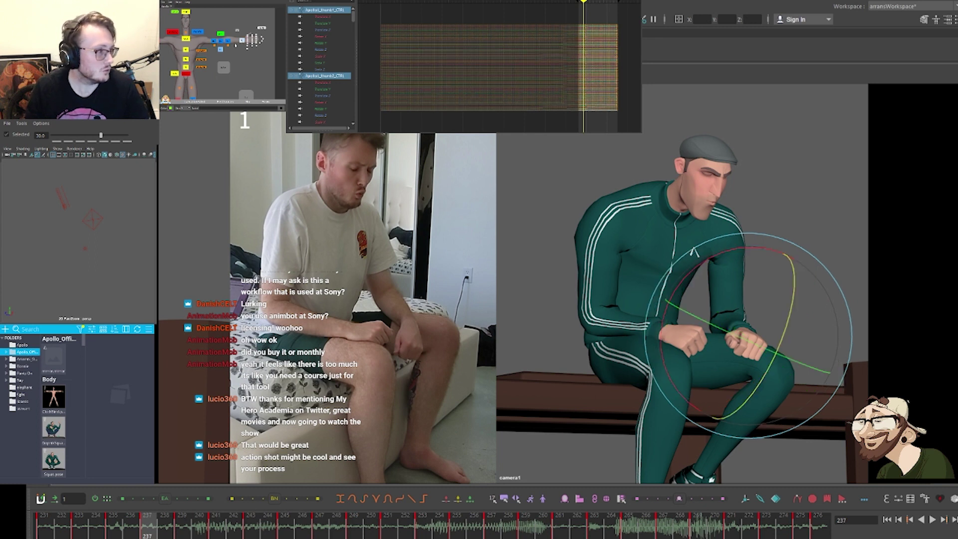
{"action": "left_click", "coordinate": [251, 46], "text": "shift"}
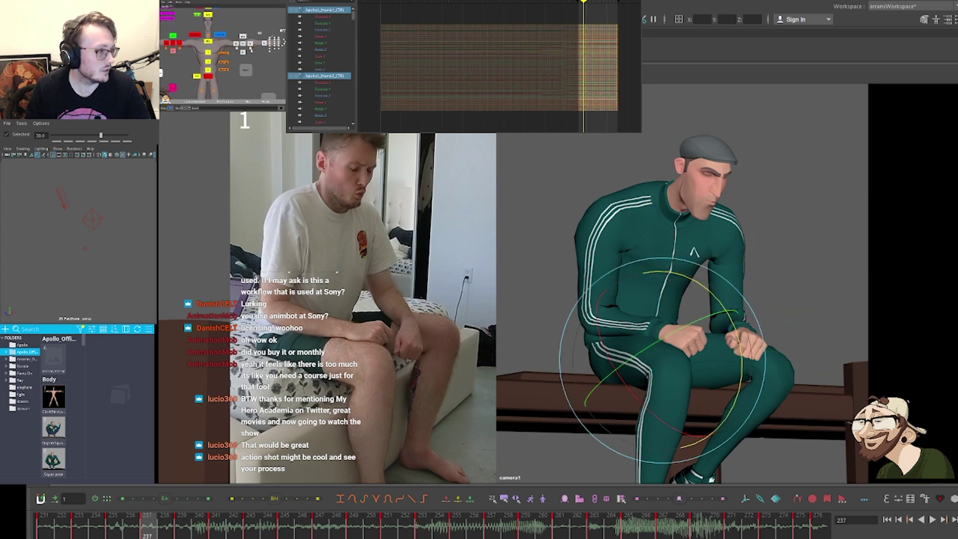
{"action": "left_click", "coordinate": [218, 36], "text": "shift"}
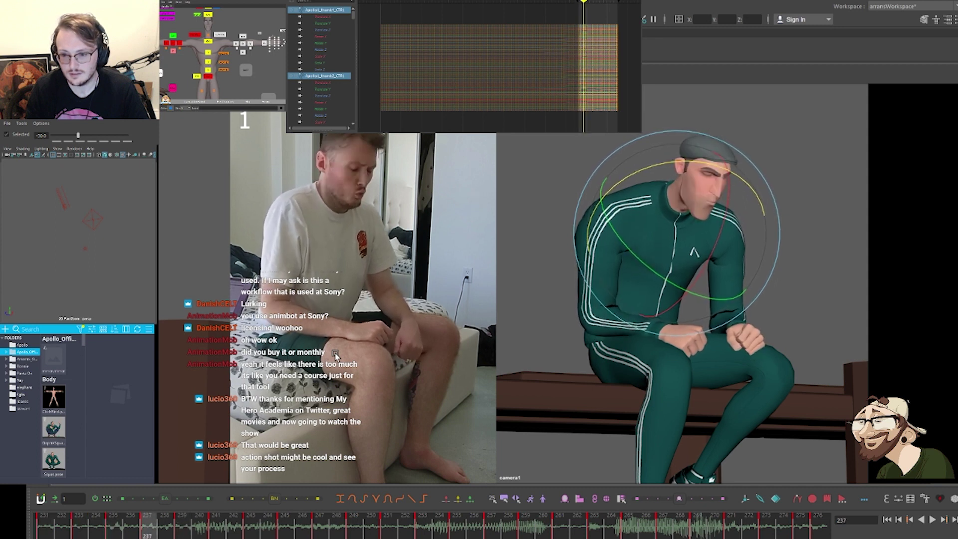
{"action": "key", "text": "backslash"}
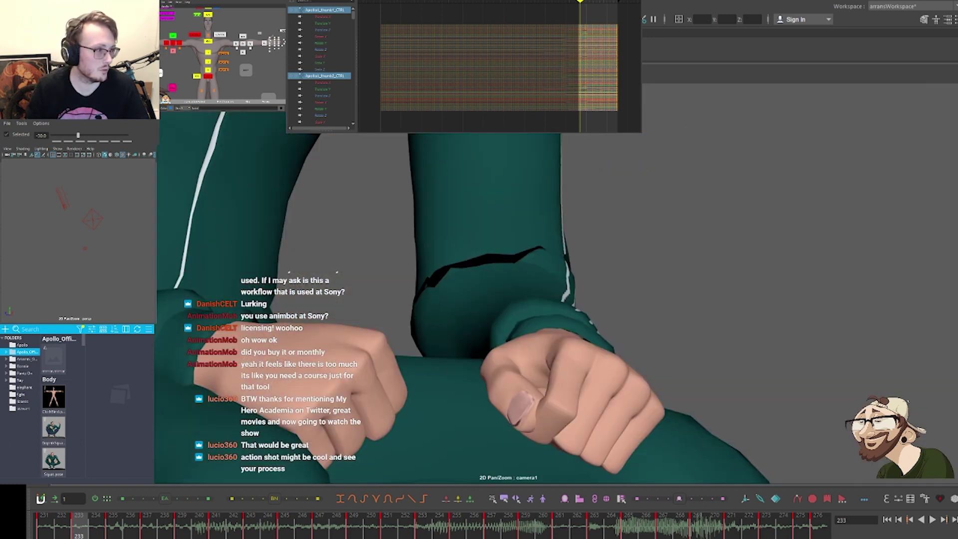
Compare the left thumb across frames 231 to 233 and blend its base pose at frame 231 with a tween value of -75
{"action": "left_click", "coordinate": [270, 37]}
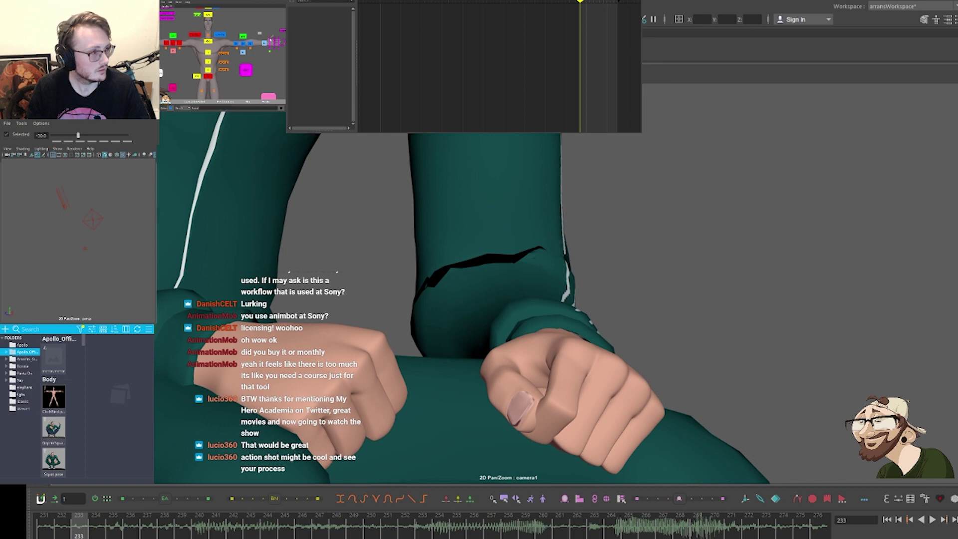
{"action": "left_click", "coordinate": [271, 40]}
{"action": "key", "text": "comma"}
{"action": "key", "text": "comma"}
{"action": "key", "text": "period"}
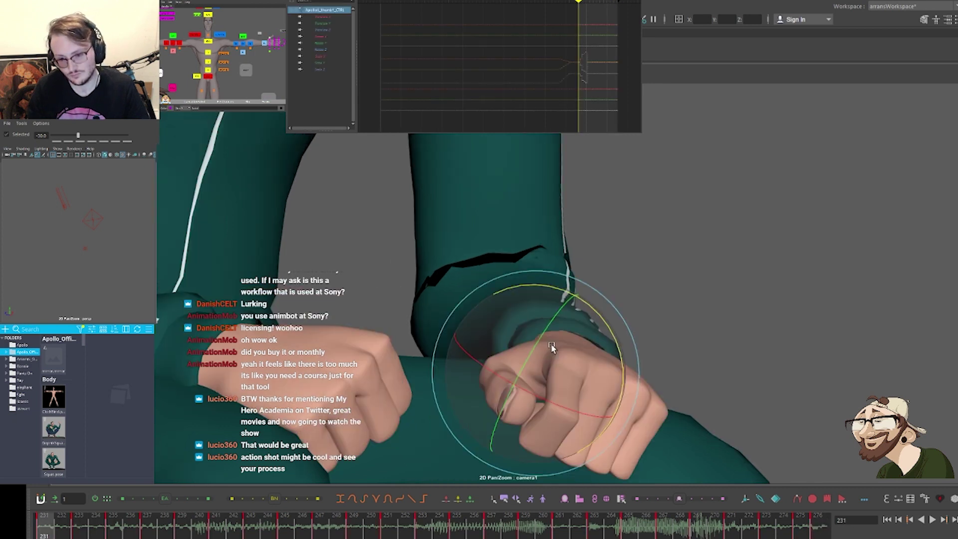
{"action": "key", "text": "period"}
{"action": "key", "text": "comma"}
{"action": "key", "text": "comma"}
{"action": "key", "text": "period"}
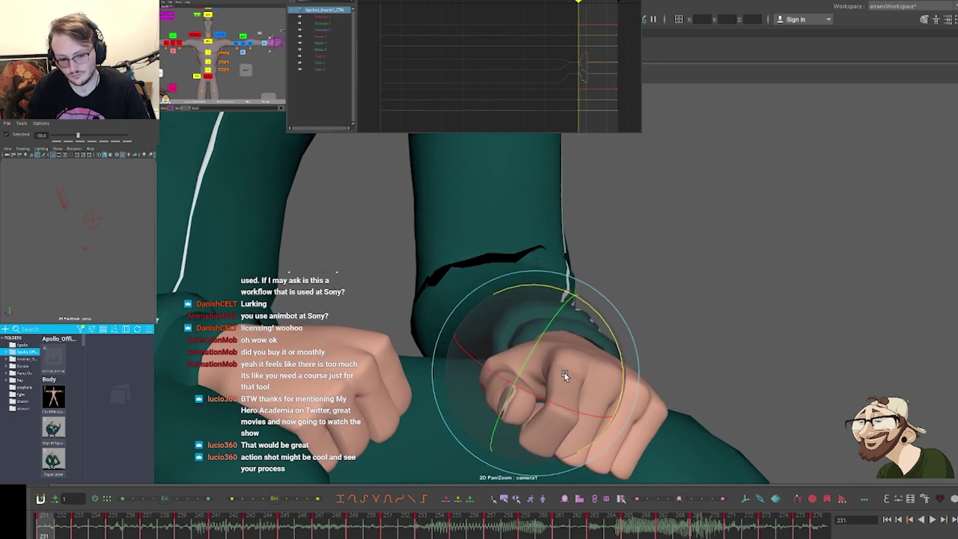
{"action": "key", "text": "alt+1"}
{"action": "key", "text": "alt+1"}
{"action": "key", "text": "alt+1"}
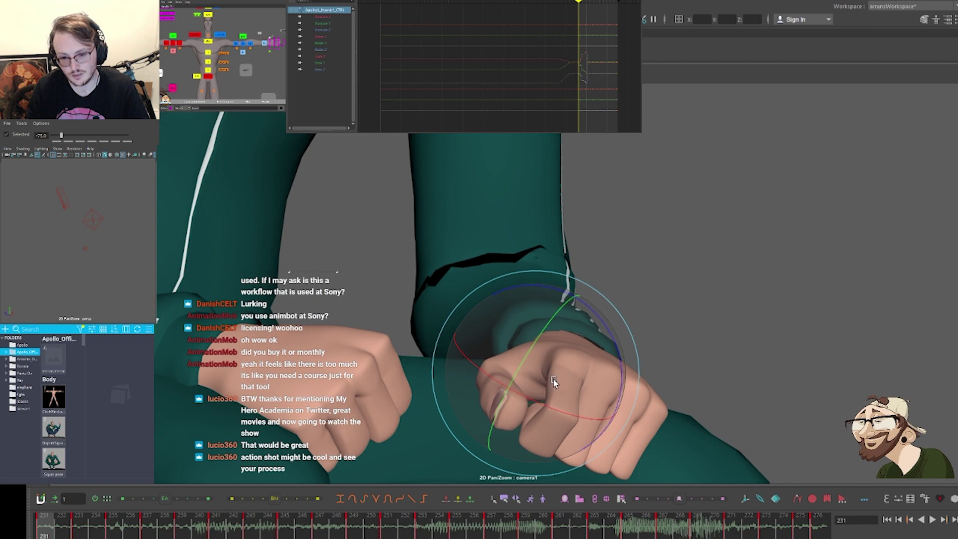
Adjust the rotation of the left thumb's base at frame 233, checking it against the neighbouring frames
{"action": "key", "text": "period"}
{"action": "key", "text": "alt+3"}
{"action": "left_click_drag", "start_coordinate": [553, 375], "coordinate": [546, 382]}
{"action": "key", "text": "comma"}
{"action": "key", "text": "period"}
{"action": "key", "text": "period"}
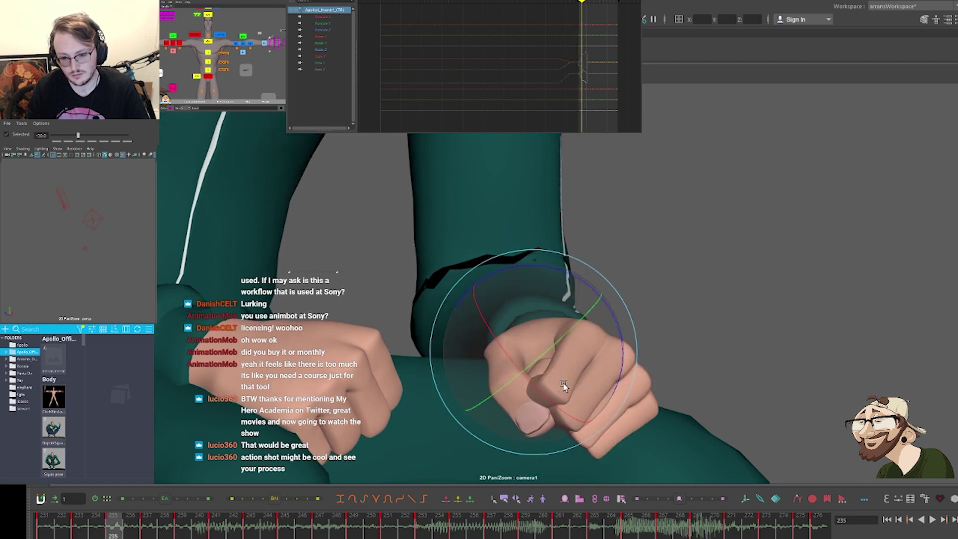
Blend the left thumb's base pose at frame 235 with a tween value of 30
{"action": "key", "text": "alt+3"}
{"action": "key", "text": "alt+3"}
{"action": "key", "text": "alt+5"}
{"action": "key", "text": "period"}
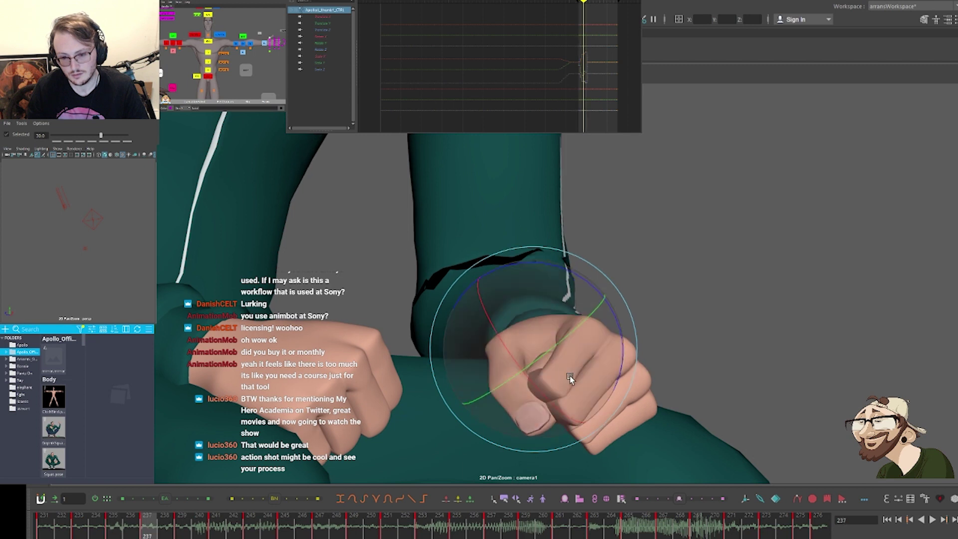
Rotate the left thumb's base at frame 239 out from behind the index finger to match its pose at frame 237
{"action": "key", "text": "period"}
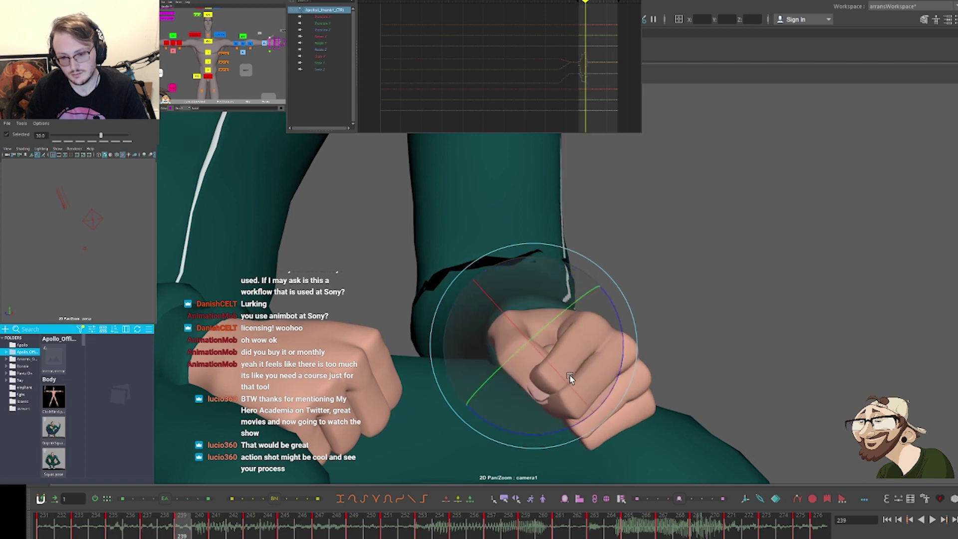
{"action": "key", "text": "comma"}
{"action": "key", "text": "comma"}
{"action": "key", "text": "comma"}
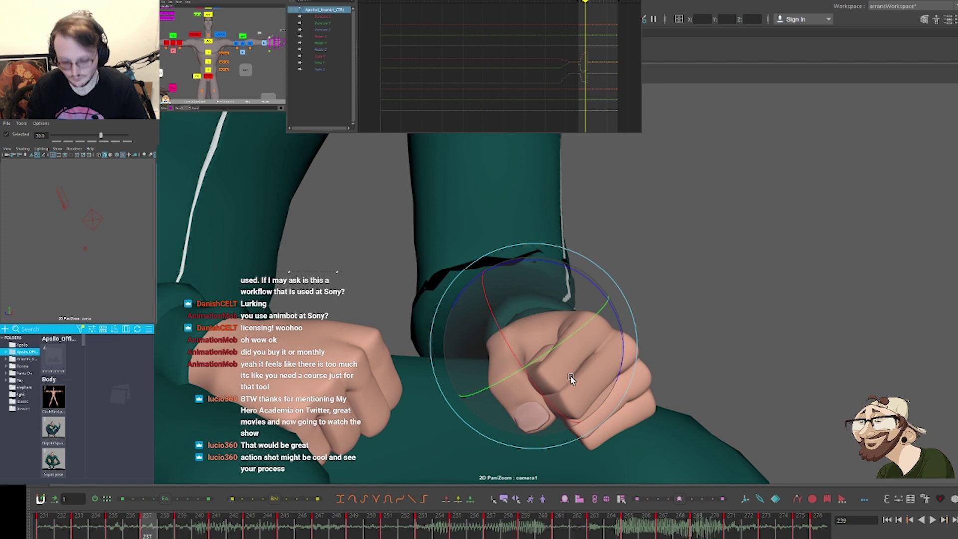
{"action": "key", "text": "period"}
{"action": "key", "text": "period"}
{"action": "key", "text": "period"}
{"action": "key", "text": "period"}
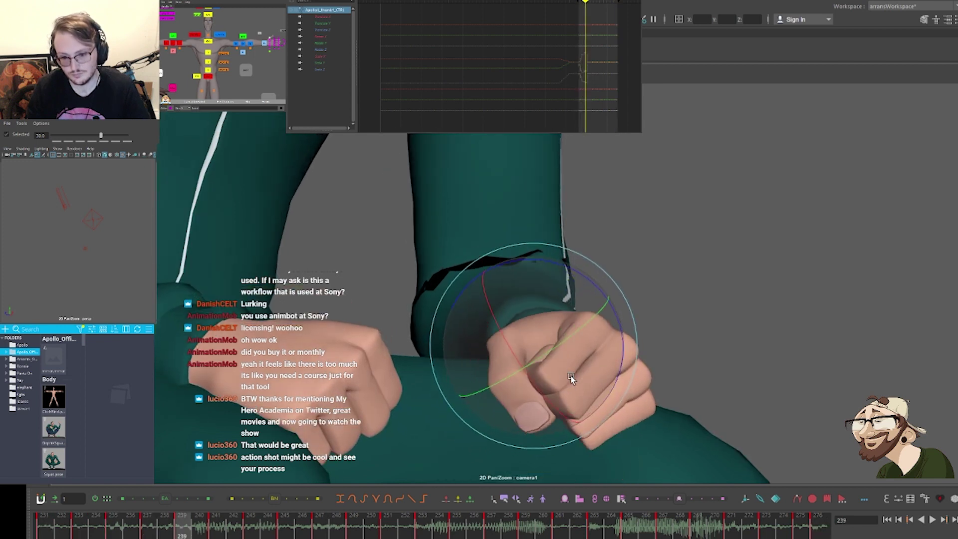
{"action": "key", "text": "comma"}
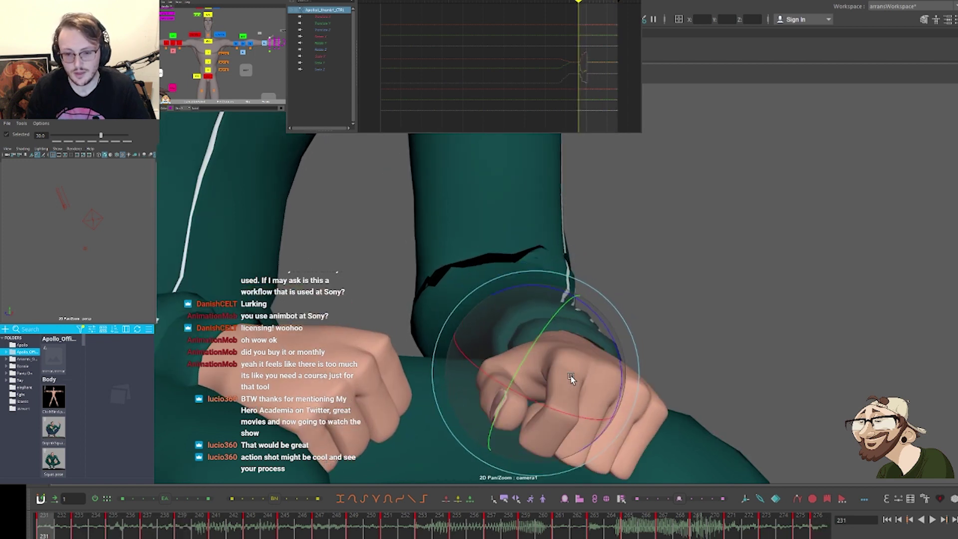
Blend the left finger joints at frame 231 in staggered tween amounts, from 75 on the pinky to 0 on the index finger
{"action": "left_click", "coordinate": [268, 52]}
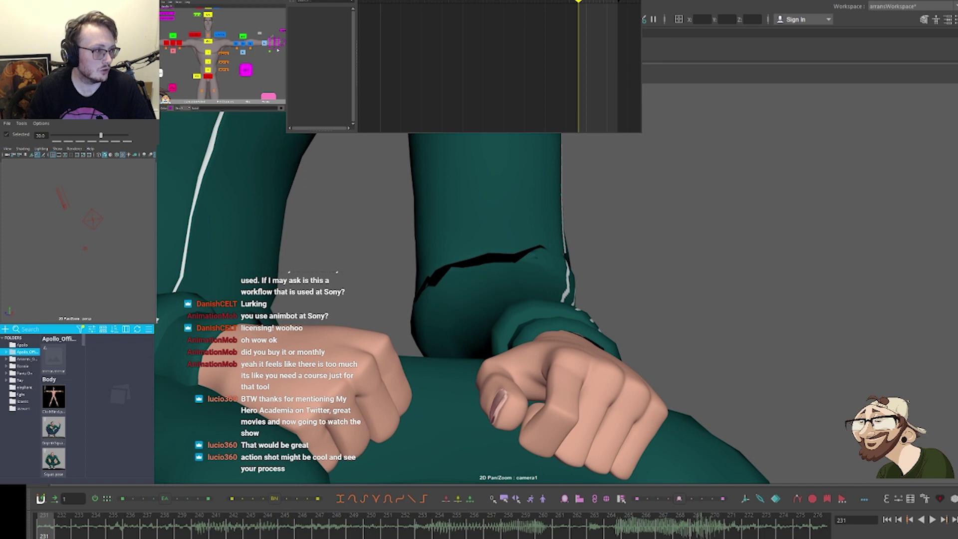
{"action": "left_click", "coordinate": [280, 48]}
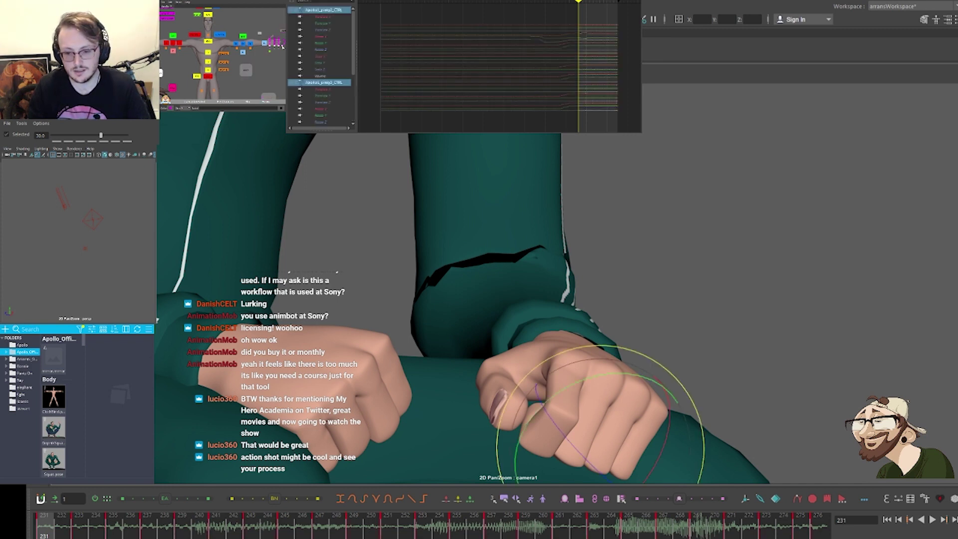
{"action": "key", "text": "alt+3"}
{"action": "left_click", "coordinate": [283, 45]}
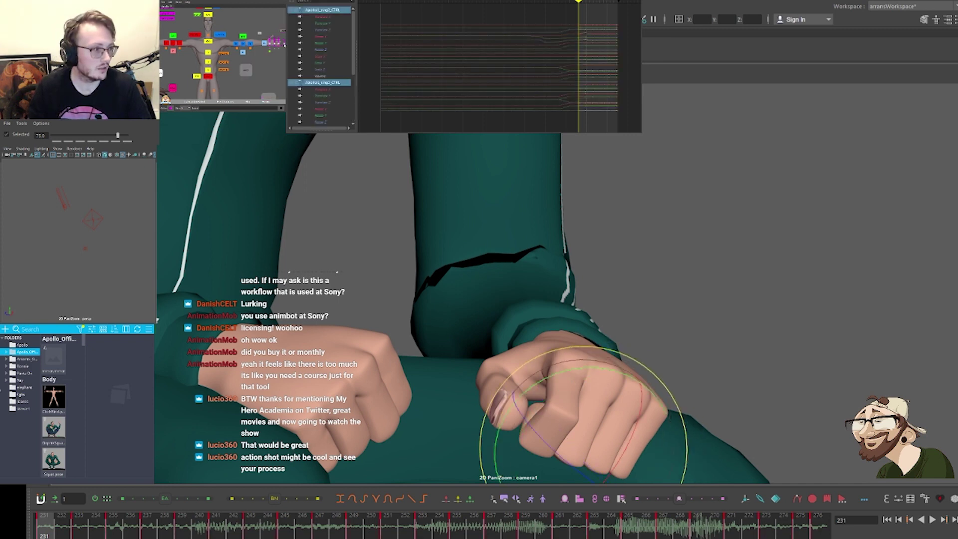
{"action": "key", "text": "alt+3"}
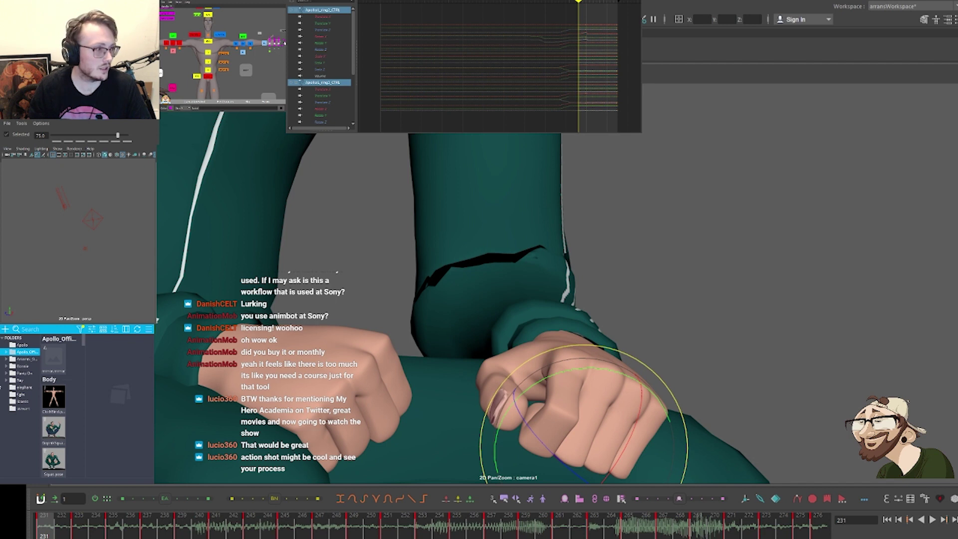
{"action": "left_click", "coordinate": [284, 43]}
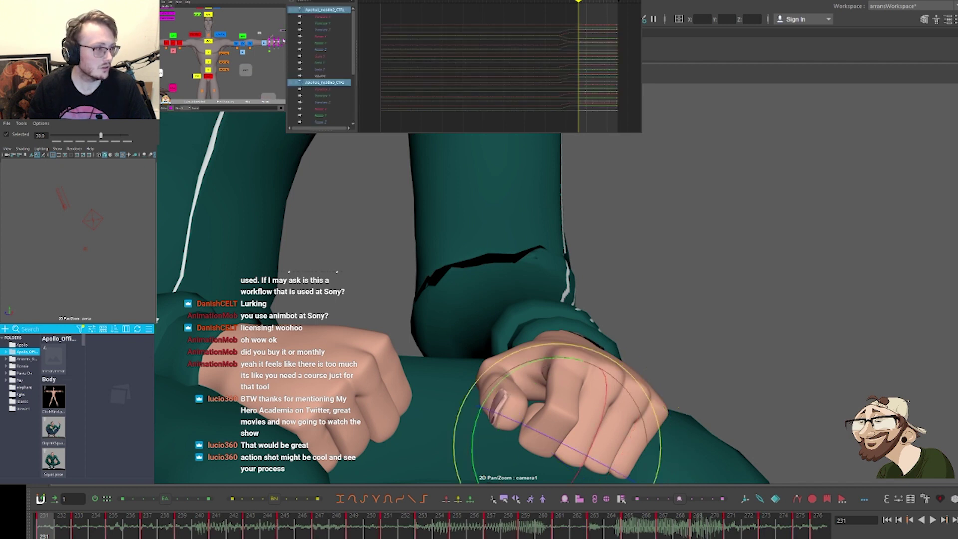
{"action": "left_click", "coordinate": [284, 41]}
{"action": "key", "text": "alt+3"}
{"action": "key", "text": "comma"}
{"action": "key", "text": "period"}
{"action": "key", "text": "period"}
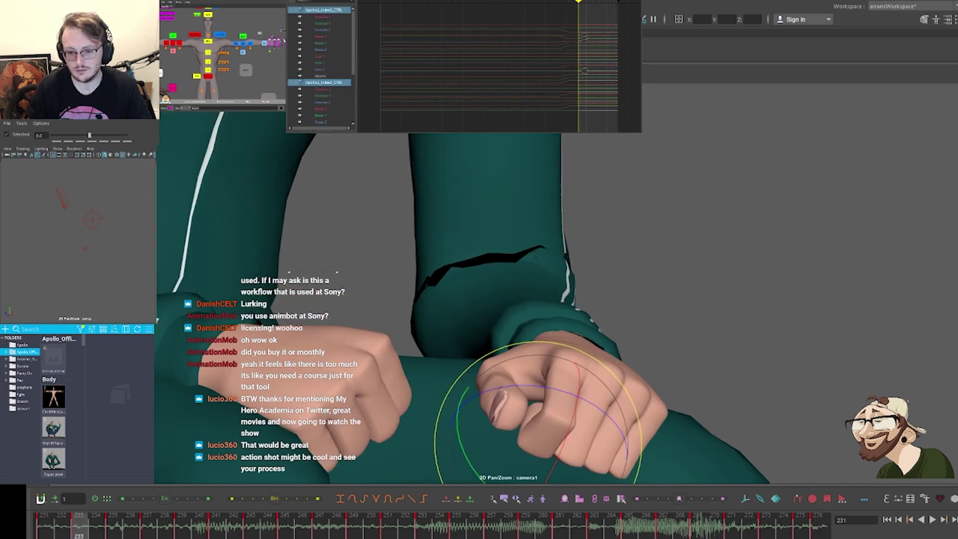
Blend the left pinky, ring, middle and index joints one finger at a time at frame 233, ending with 0 on the index
{"action": "key", "text": "period"}
{"action": "left_click", "coordinate": [281, 50]}
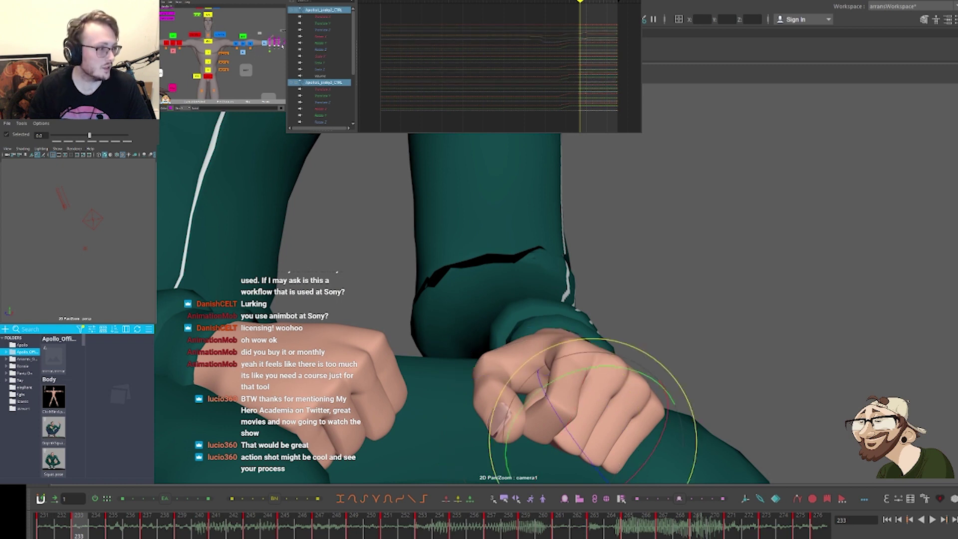
{"action": "key", "text": "alt+3"}
{"action": "left_click", "coordinate": [283, 45]}
{"action": "key", "text": "alt+3"}
{"action": "left_click", "coordinate": [285, 43]}
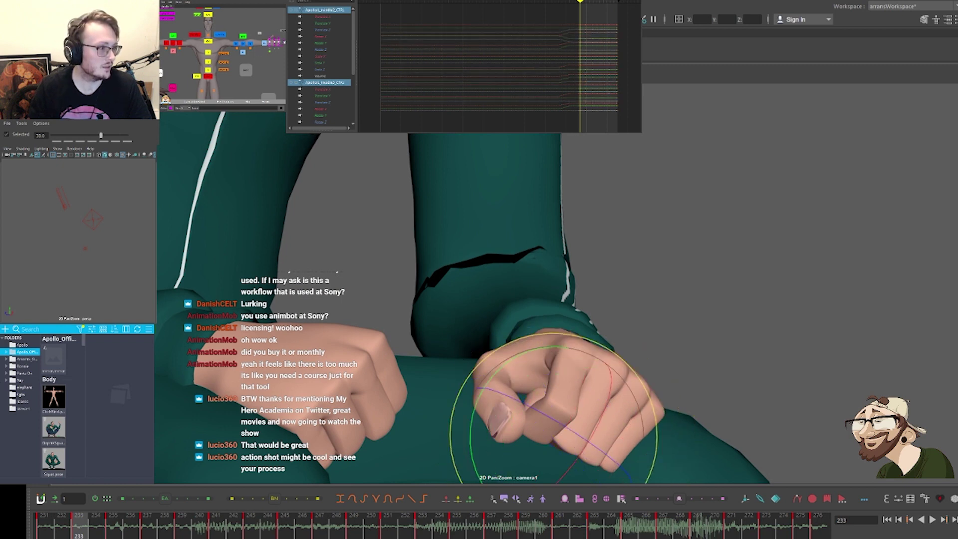
{"action": "left_click", "coordinate": [285, 40]}
{"action": "key", "text": "alt+3"}
{"action": "key", "text": "comma"}
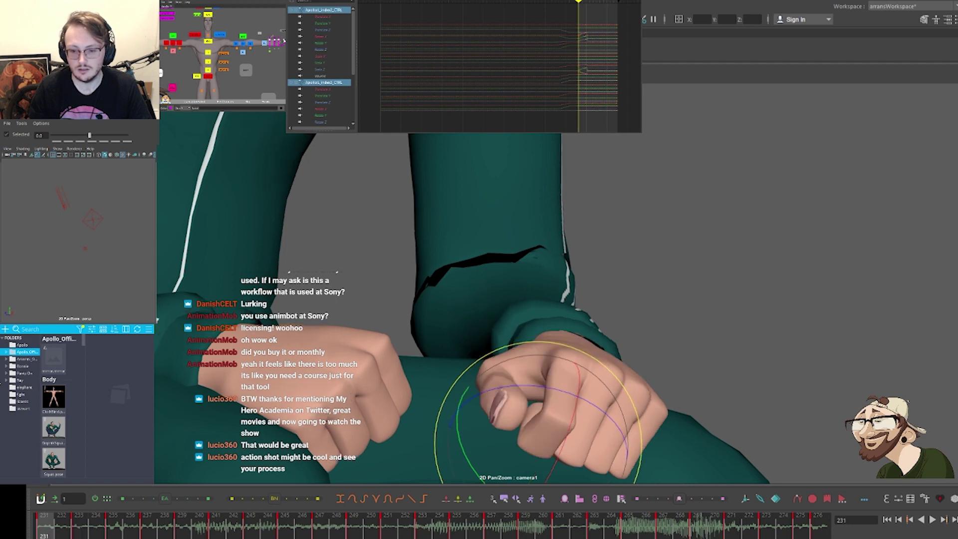
{"action": "key", "text": "period"}
Blend the left finger joints one finger at a time at frame 235, from pinky to index, ending with 30 on the index
{"action": "key", "text": "period"}
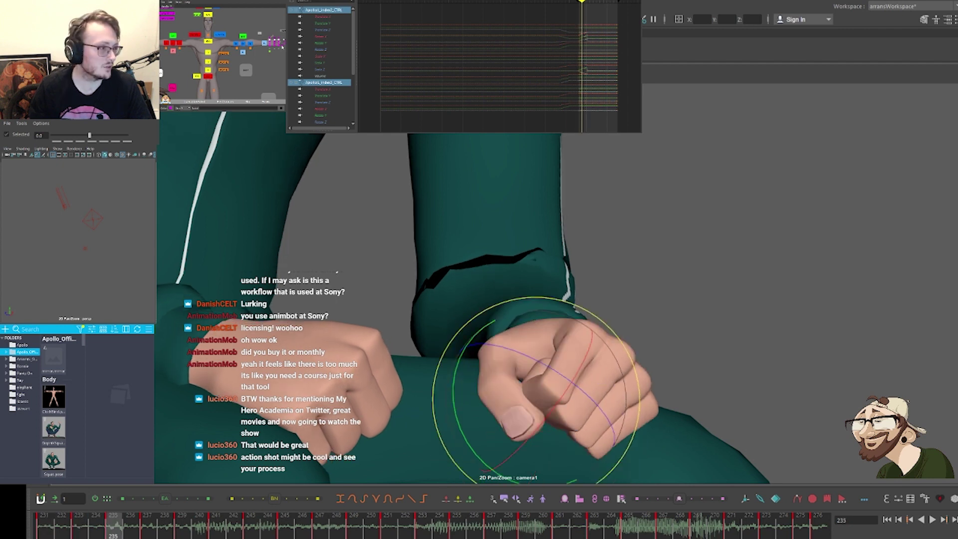
{"action": "left_click", "coordinate": [282, 47]}
{"action": "key", "text": "alt+3"}
{"action": "left_click", "coordinate": [283, 45]}
{"action": "key", "text": "alt+3"}
{"action": "left_click", "coordinate": [284, 43]}
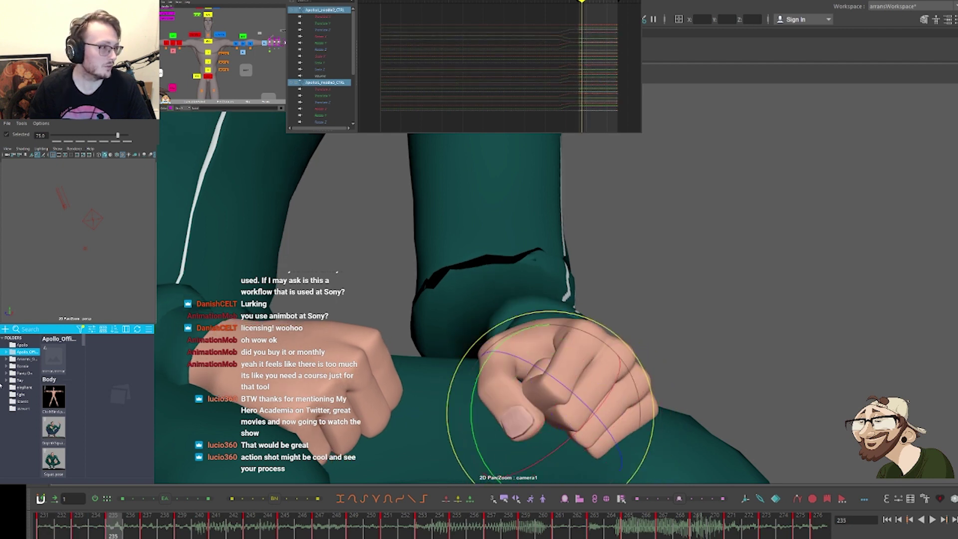
{"action": "left_click", "coordinate": [283, 40]}
{"action": "key", "text": "alt+2"}
{"action": "key", "text": "comma"}
{"action": "key", "text": "period"}
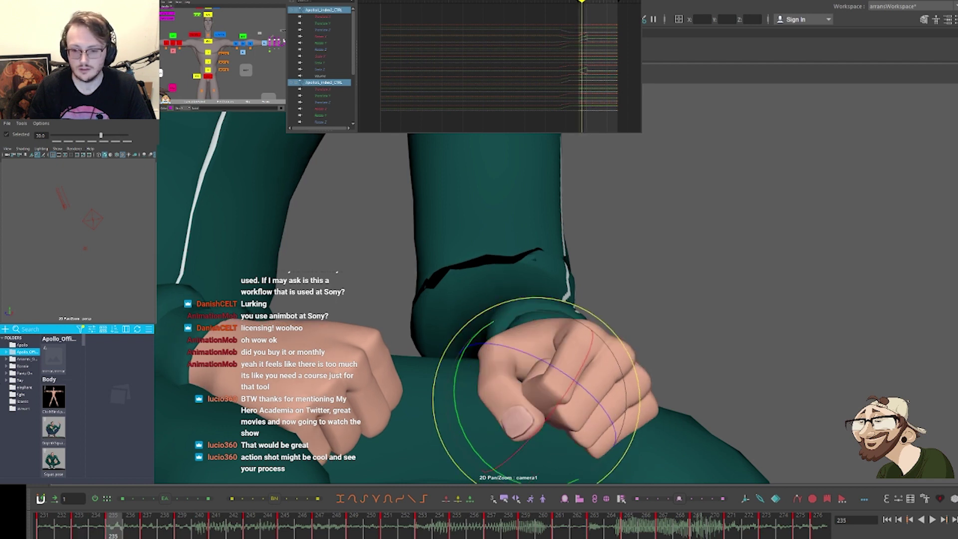
Blend the left index finger's joints at frame 237 with a tween value of 75 and go through the middle, ring and pinky controls
{"action": "key", "text": "period"}
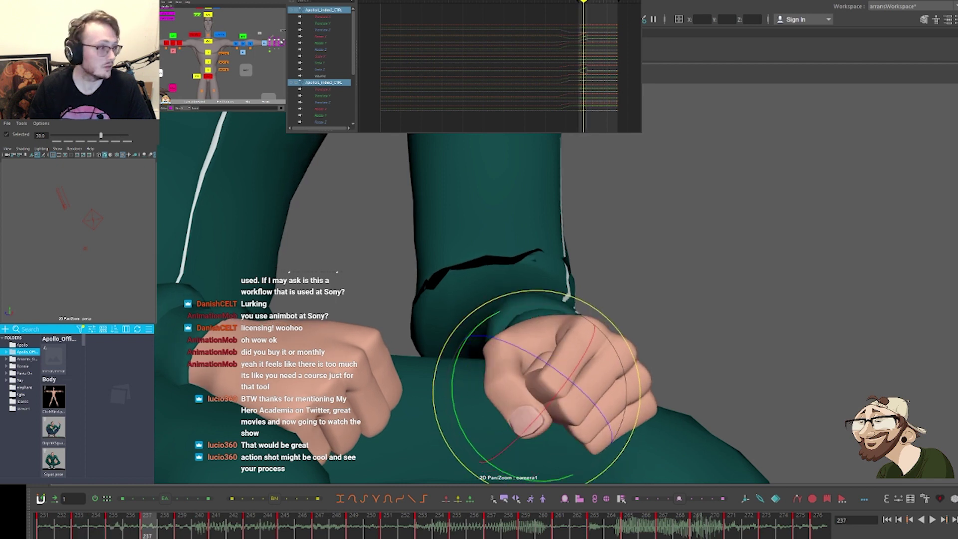
{"action": "key", "text": "alt+3"}
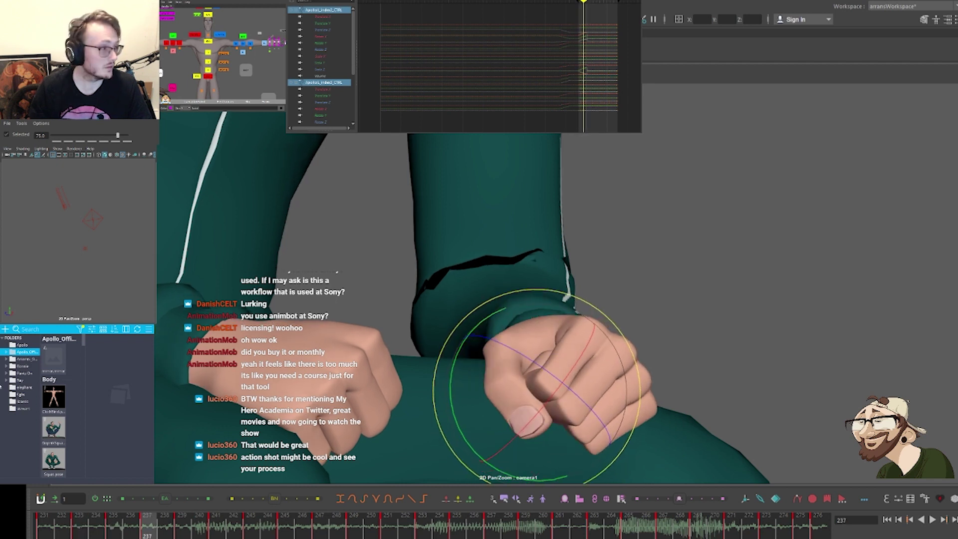
{"action": "left_click", "coordinate": [284, 43]}
{"action": "left_click", "coordinate": [283, 45]}
{"action": "left_click", "coordinate": [283, 48]}
Step back and forth between frames 231 and 239 to check how the left fingers overlap while curling
{"action": "key", "text": "comma"}
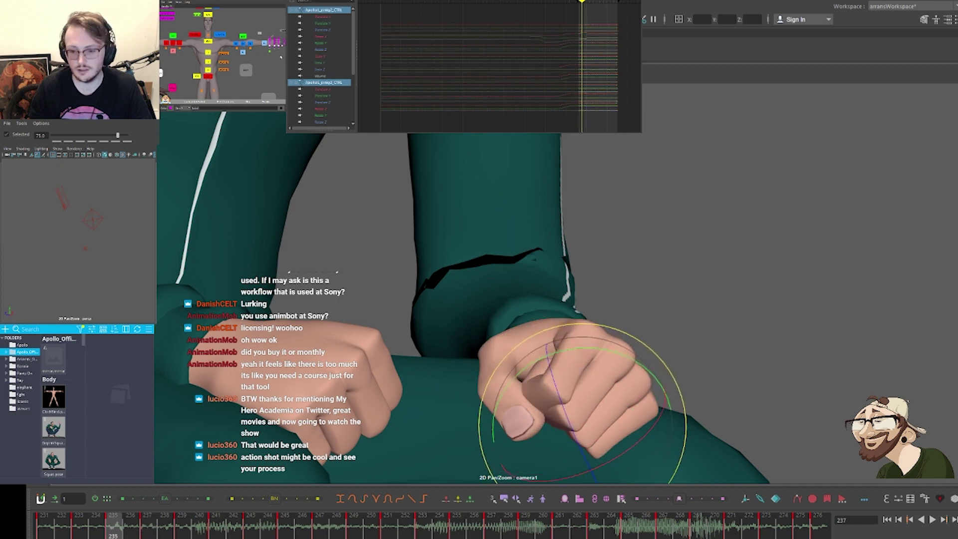
{"action": "key", "text": "comma"}
{"action": "key", "text": "comma"}
{"action": "key", "text": "period"}
{"action": "key", "text": "period"}
{"action": "key", "text": "period"}
{"action": "key", "text": "period"}
{"action": "key", "text": "comma"}
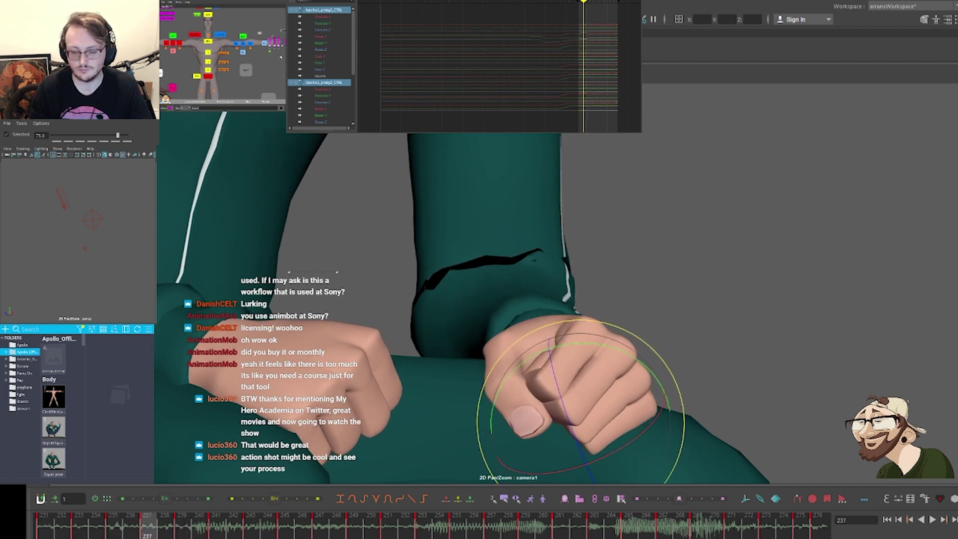
{"action": "key", "text": "comma"}
{"action": "key", "text": "comma"}
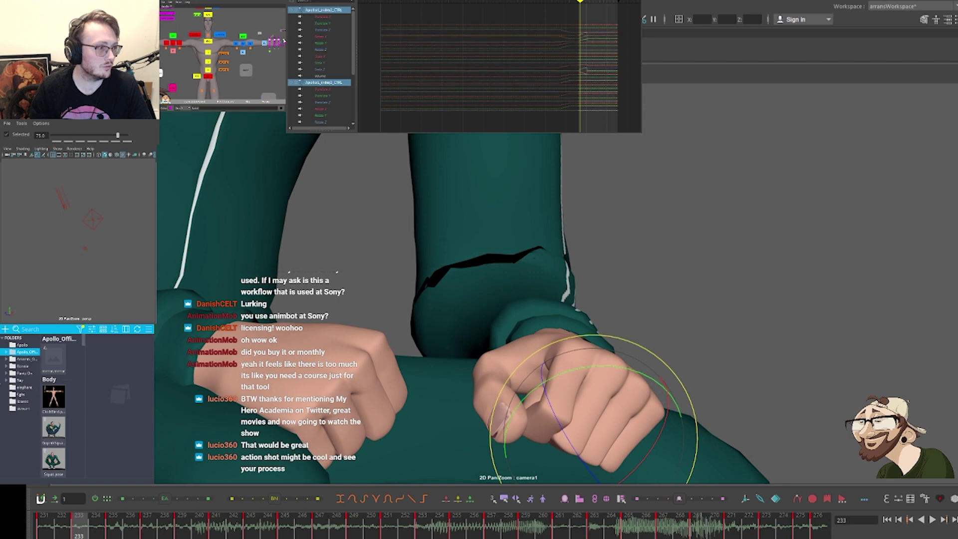
Blend the left index finger's joints with a tween value of 30 at frame 233, checking the motion through the following frames
{"action": "left_click", "coordinate": [283, 40]}
{"action": "key", "text": "comma"}
{"action": "key", "text": "period"}
{"action": "key", "text": "period"}
{"action": "key", "text": "period"}
{"action": "key", "text": "period"}
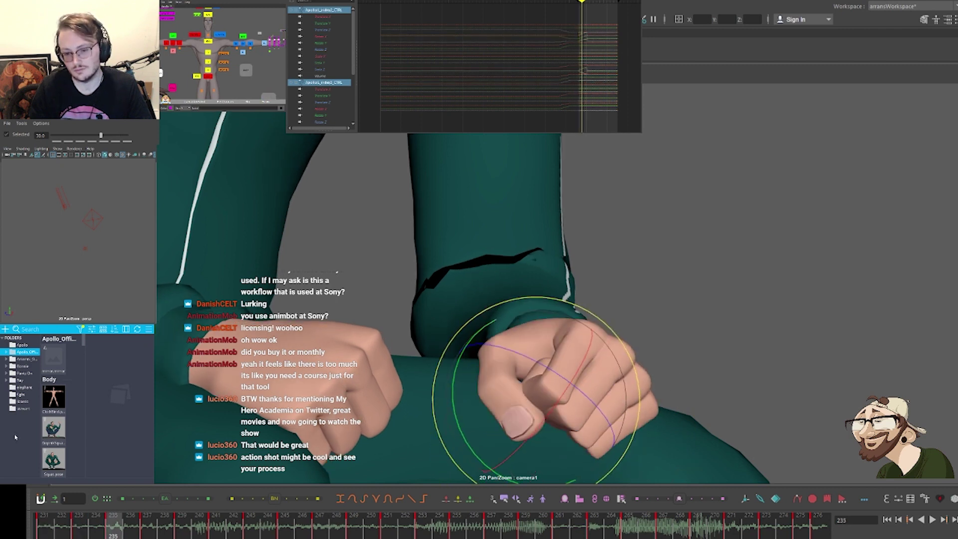
{"action": "key", "text": "comma"}
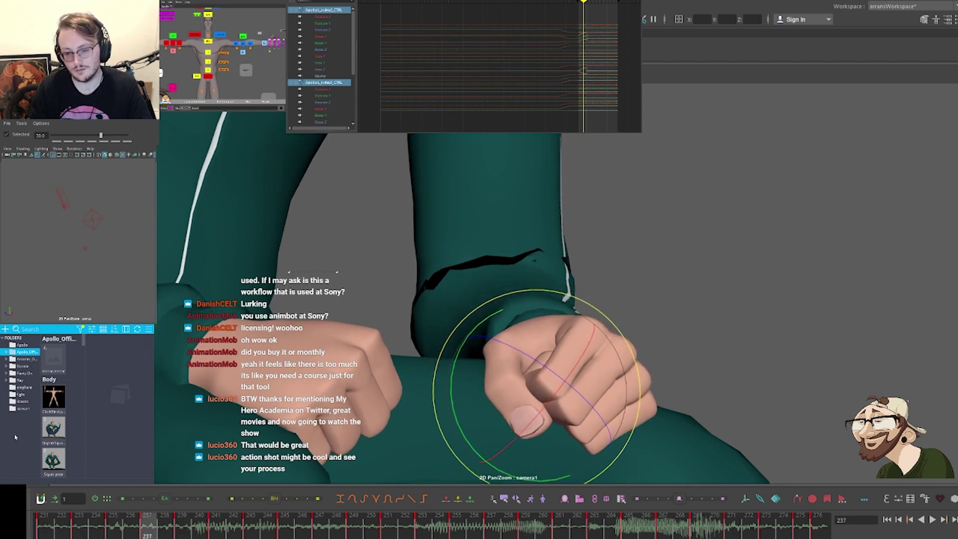
Try a tween value of 75 on the left index finger at frame 239 and undo it, going back to frame 235
{"action": "key", "text": "period"}
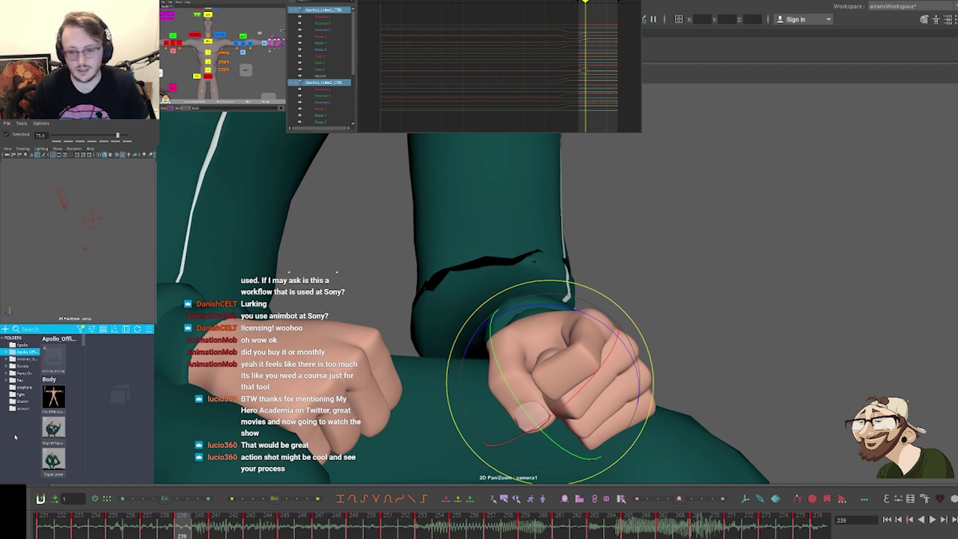
{"action": "key", "text": "ctrl+z"}
{"action": "key", "text": "comma"}
{"action": "key", "text": "comma"}
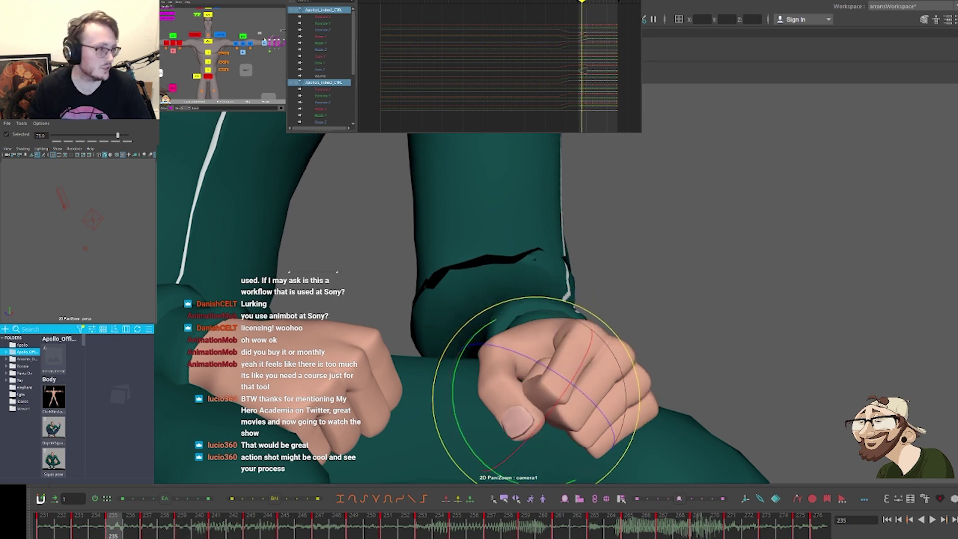
Select the left thumb control and rotate the thumb at frame 235, comparing it with the poses at frames 231 and 233
{"action": "left_click", "coordinate": [272, 39]}
{"action": "key", "text": "comma"}
{"action": "key", "text": "comma"}
{"action": "key", "text": "period"}
{"action": "key", "text": "period"}
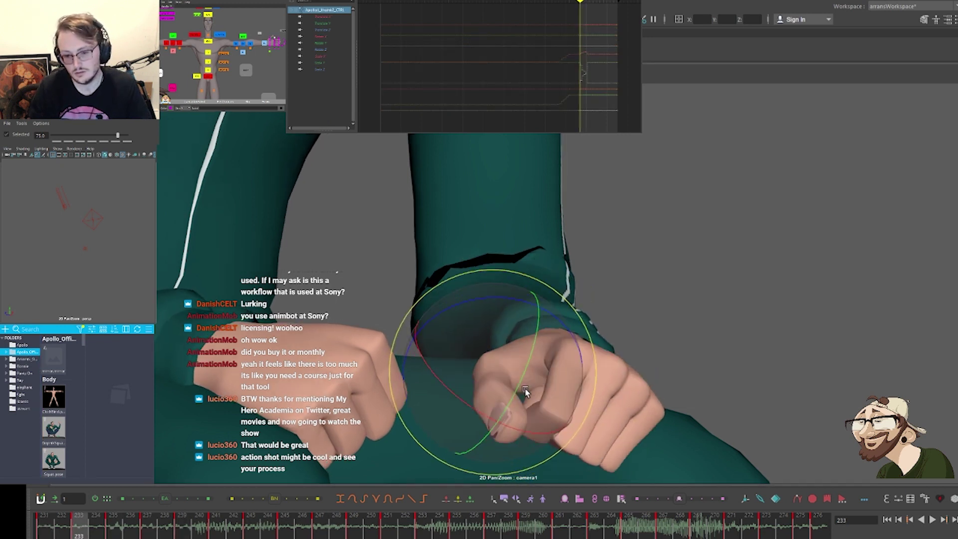
{"action": "key", "text": "comma"}
{"action": "key", "text": "comma"}
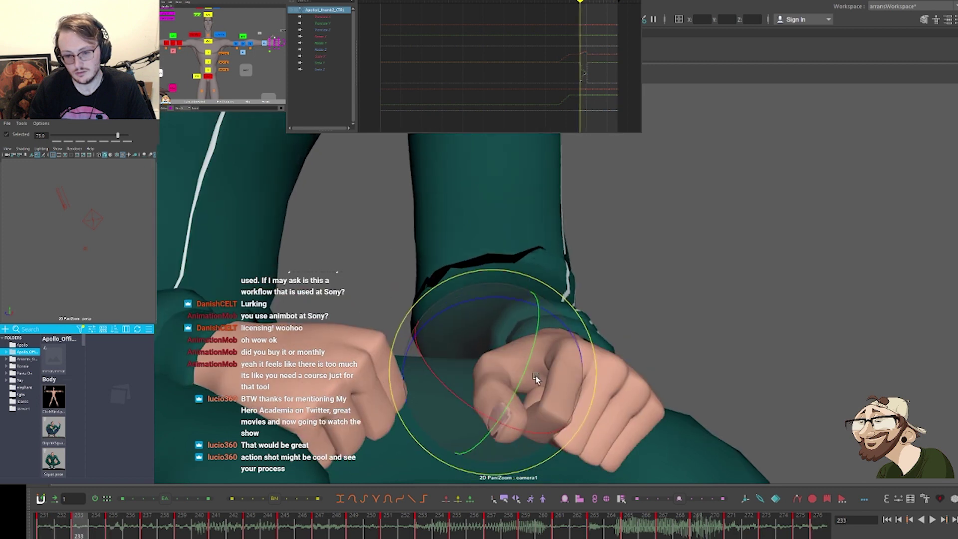
{"action": "key", "text": "period"}
{"action": "key", "text": "period"}
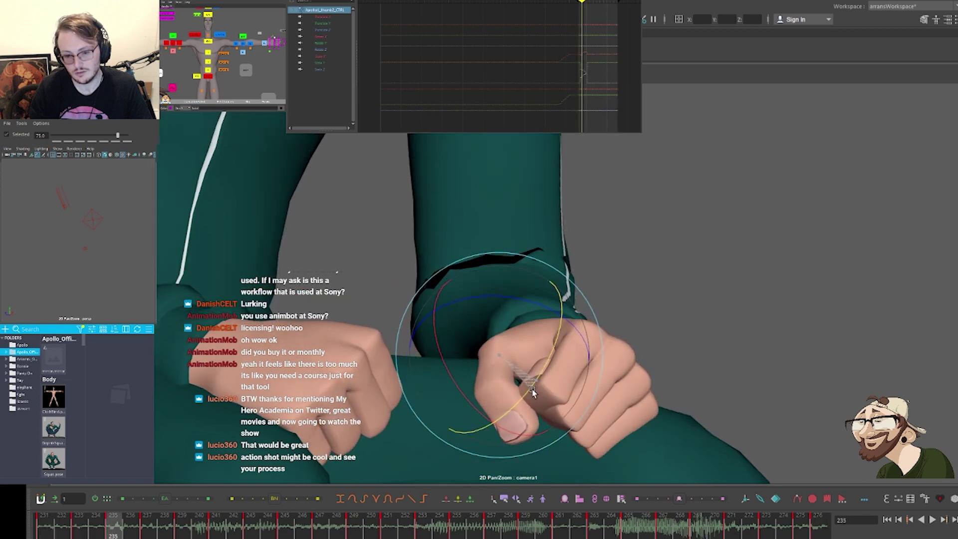
Refine the left thumb with a tween value of 30 at frame 237 and 75 at frame 239
{"action": "key", "text": "period"}
{"action": "key", "text": "period"}
{"action": "key", "text": "period"}
{"action": "key", "text": "period"}
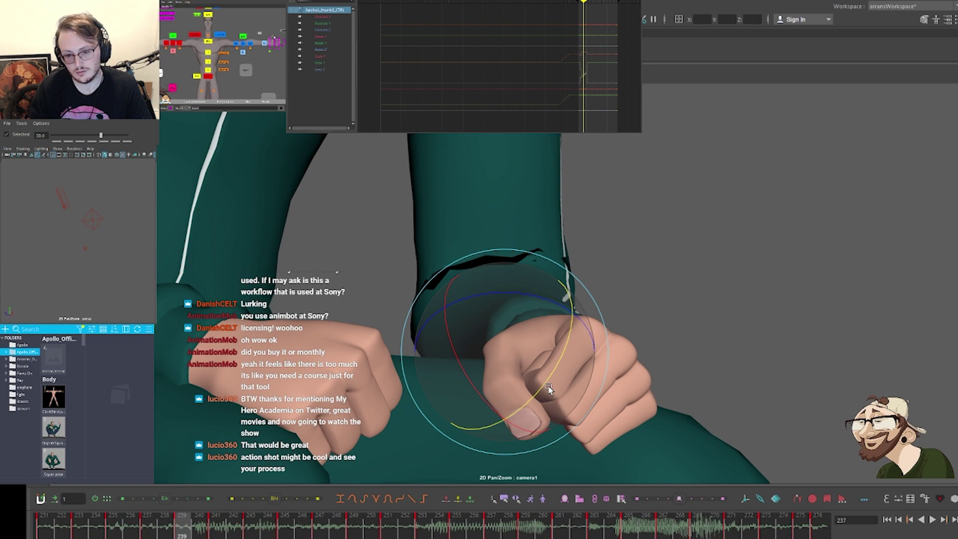
{"action": "left_click_drag", "start_coordinate": [548, 386], "coordinate": [549, 388]}
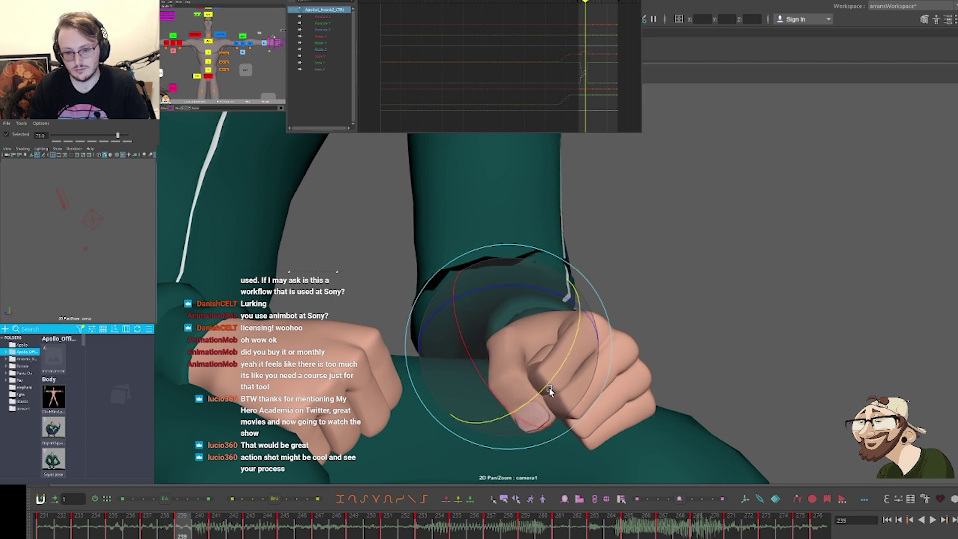
{"action": "key", "text": "period"}
{"action": "key", "text": "comma"}
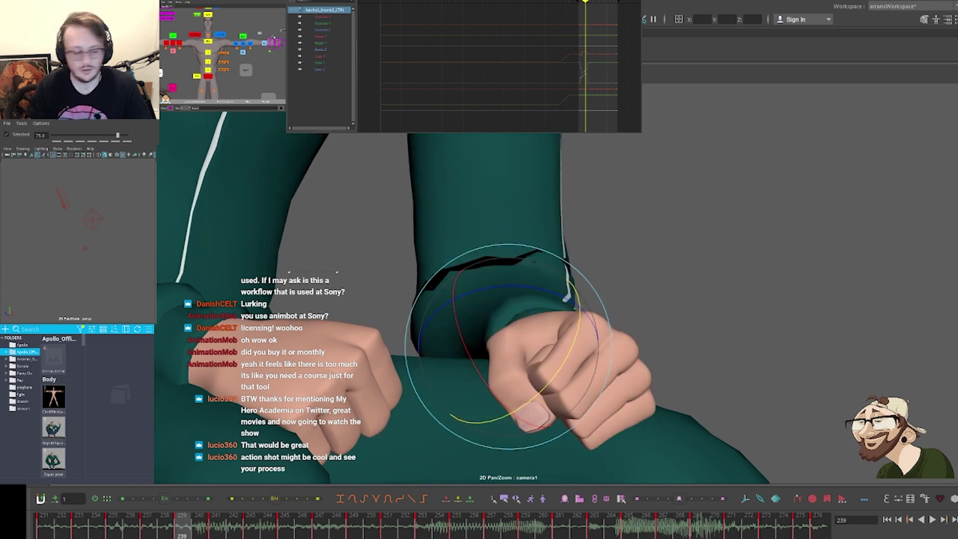
Select the left shoulder, arm, hand and finger controls and copy their frame 239 pose onto frame 241
{"action": "middle_click_drag", "start_coordinate": [268, 59], "coordinate": [259, 64]}
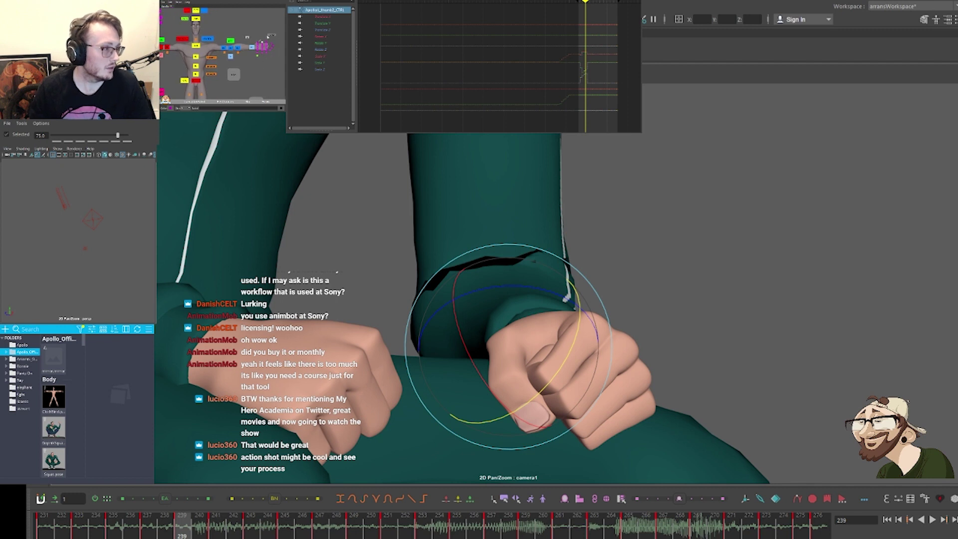
{"action": "left_click", "coordinate": [269, 36]}
{"action": "left_click_drag", "start_coordinate": [263, 29], "coordinate": [219, 62], "text": "shift"}
{"action": "left_click", "coordinate": [212, 39], "text": "shift"}
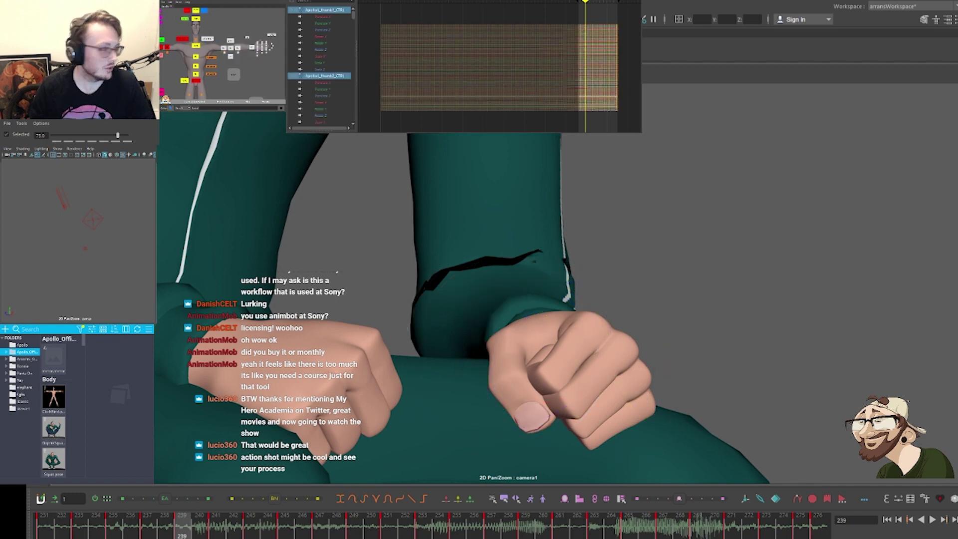
{"action": "key", "text": "period"}
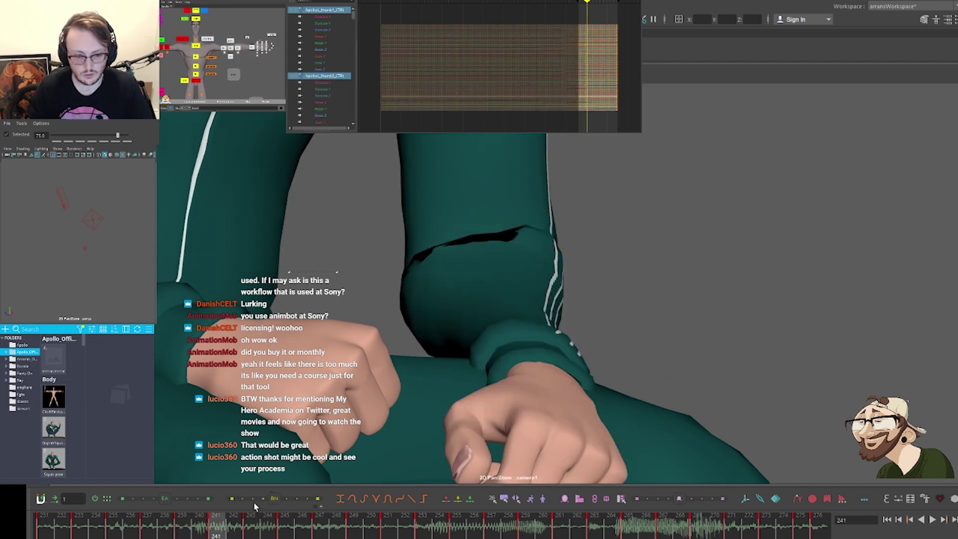
{"action": "left_click", "coordinate": [234, 499]}
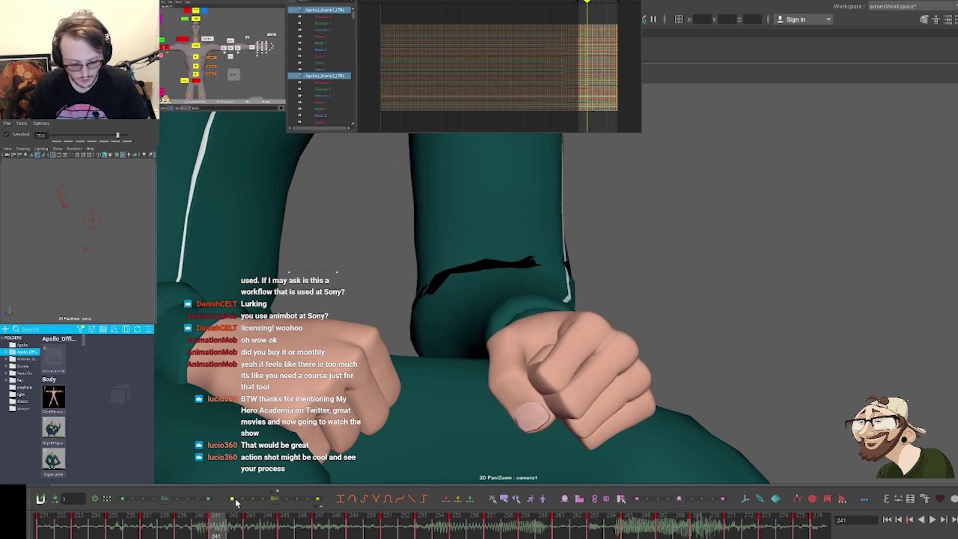
Return to the full camera view beside the reference and match the left arm and hand at frame 243 to the previous pose
{"action": "key", "text": "backslash"}
{"action": "key", "text": "period"}
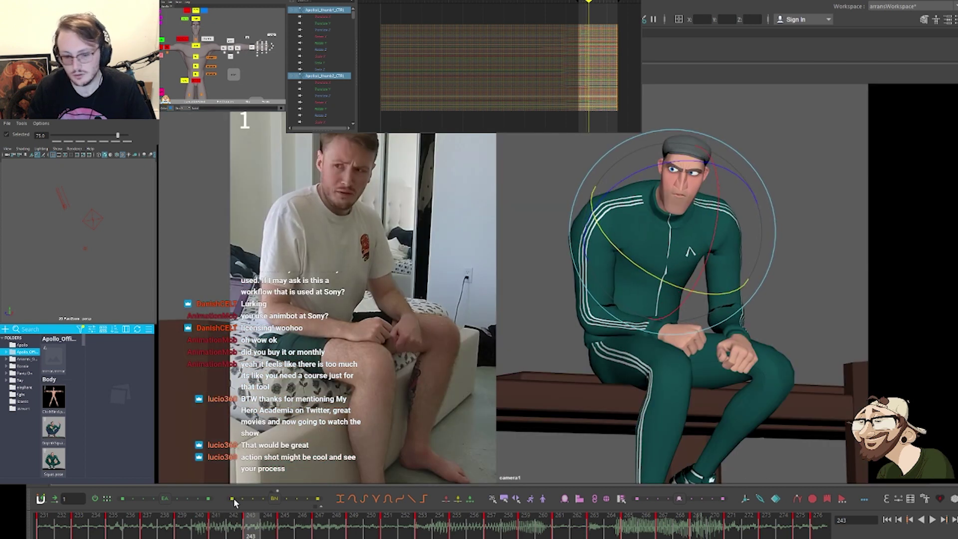
{"action": "left_click", "coordinate": [232, 499]}
{"action": "key", "text": "comma"}
{"action": "key", "text": "period"}
{"action": "key", "text": "period"}
{"action": "key", "text": "period"}
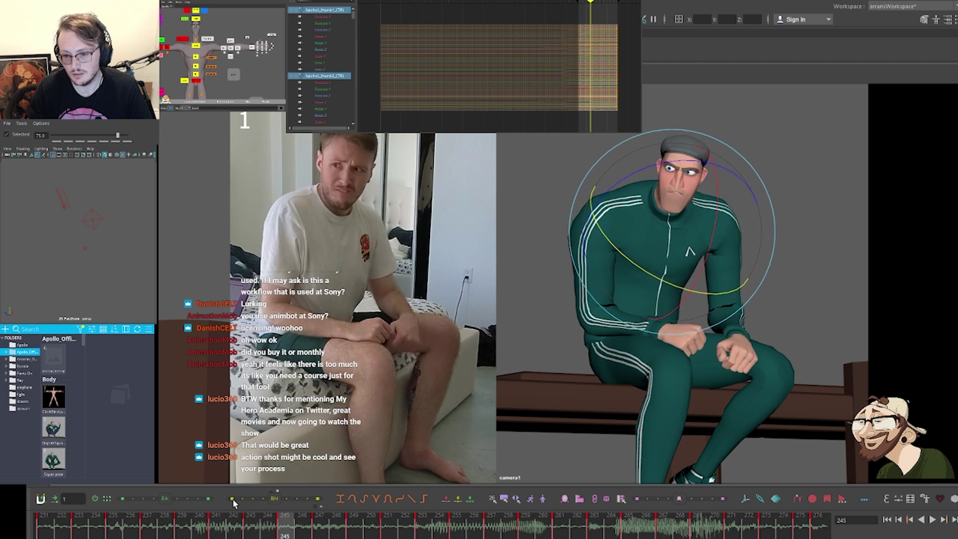
{"action": "key", "text": "comma"}
{"action": "key", "text": "comma"}
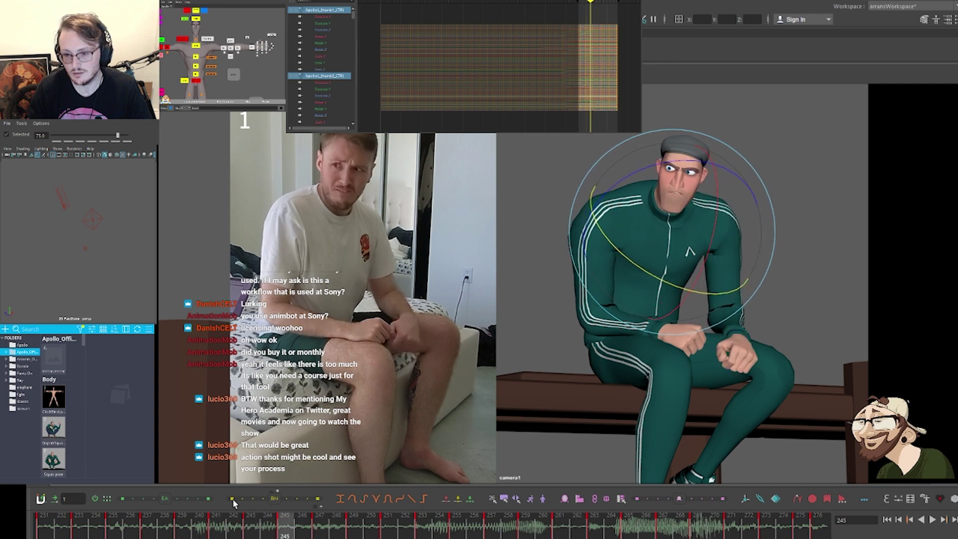
Carry the held left arm and hand pose on to frames 245 and 247
{"action": "key", "text": "period"}
{"action": "key", "text": "period"}
{"action": "key", "text": "period"}
{"action": "key", "text": "period"}
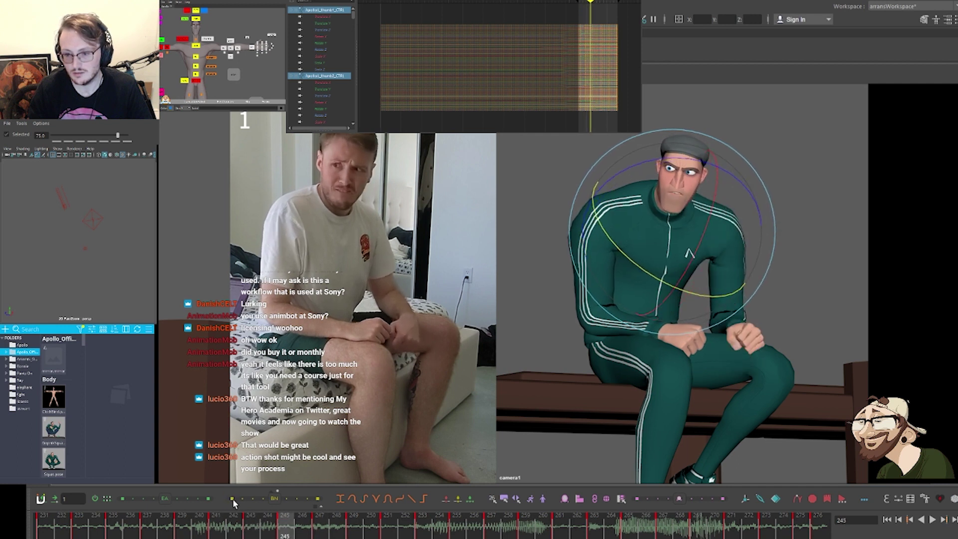
{"action": "left_click", "coordinate": [232, 500]}
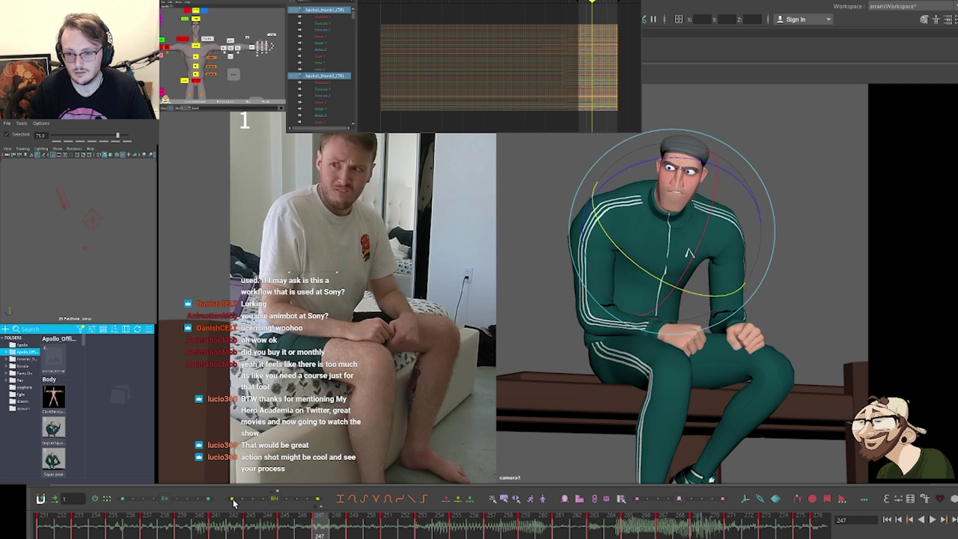
Extend the left arm and hand hold through frames 249 and 251, using a tween value of -75
{"action": "key", "text": "period"}
{"action": "key", "text": "period"}
{"action": "key", "text": "period"}
{"action": "key", "text": "period"}
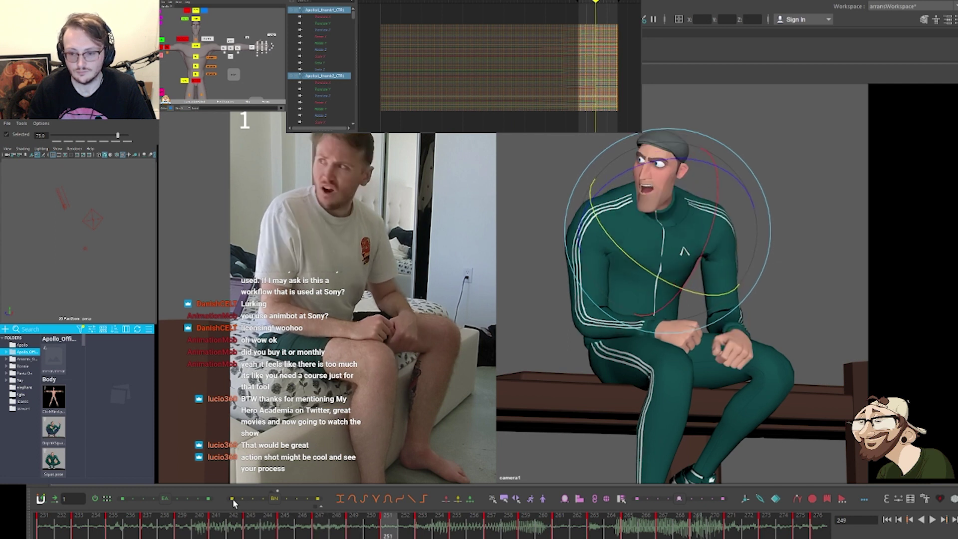
{"action": "key", "text": "comma"}
{"action": "key", "text": "comma"}
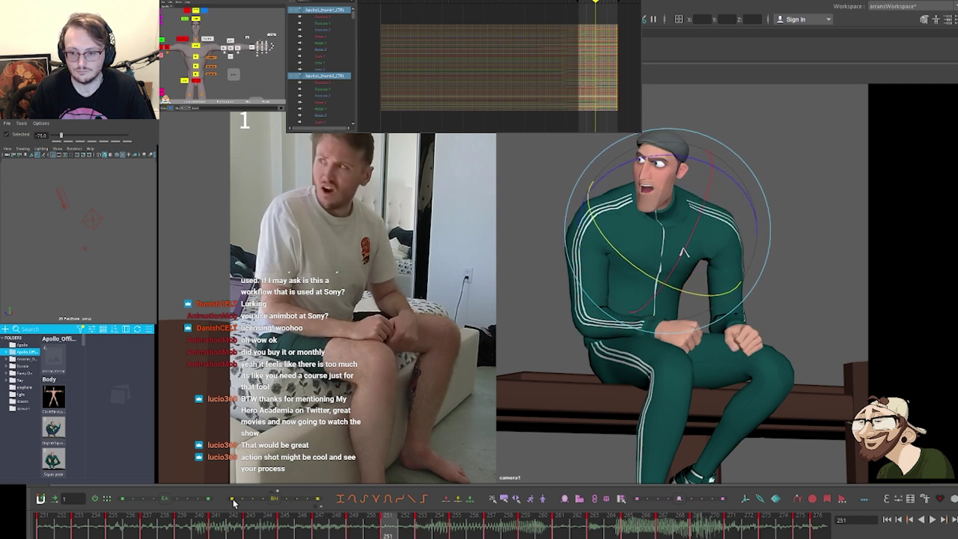
Blend the left arm and hand after frame 251 with a tween value of 30, stepping through to frame 259
{"action": "key", "text": "period"}
{"action": "key", "text": "period"}
{"action": "key", "text": "period"}
{"action": "key", "text": "period"}
{"action": "key", "text": "period"}
{"action": "key", "text": "period"}
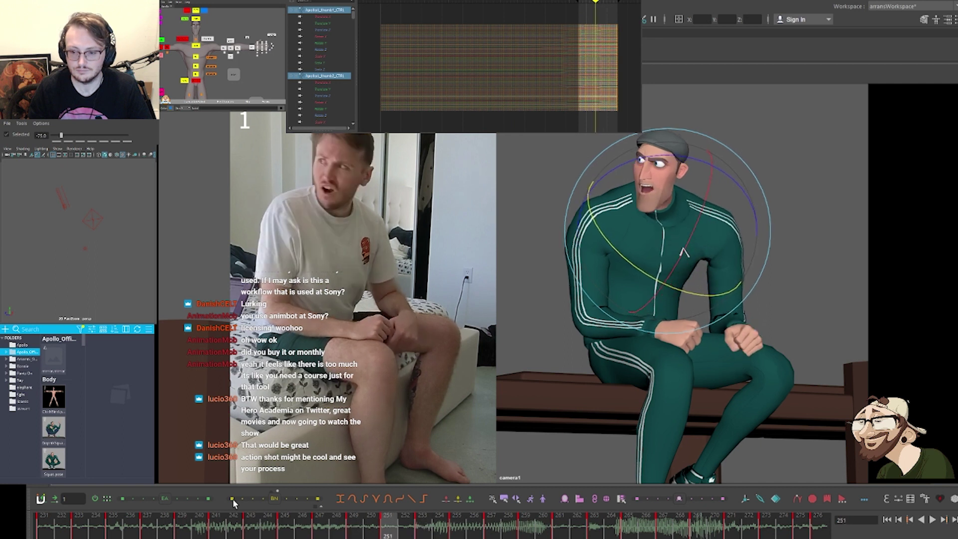
{"action": "key", "text": "period"}
{"action": "key", "text": "period"}
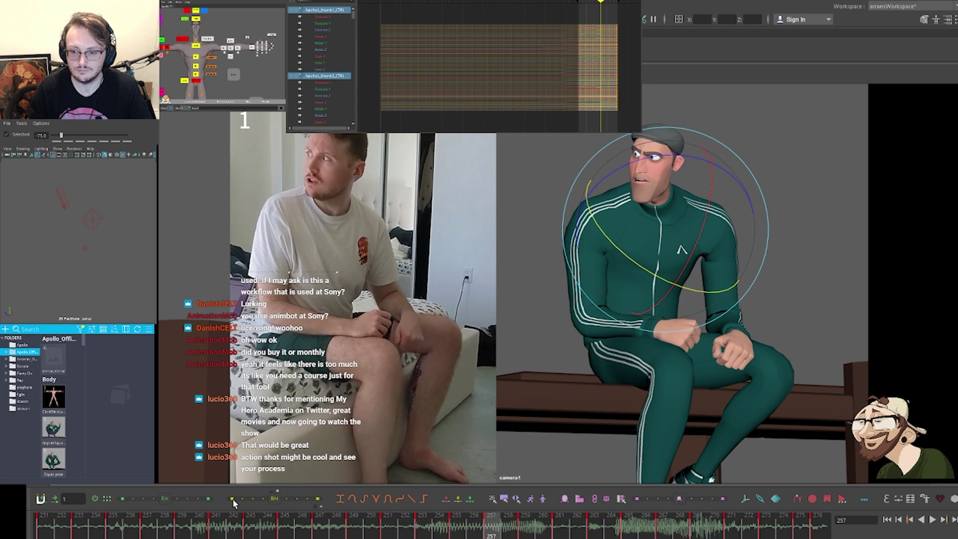
{"action": "key", "text": "period"}
{"action": "key", "text": "period"}
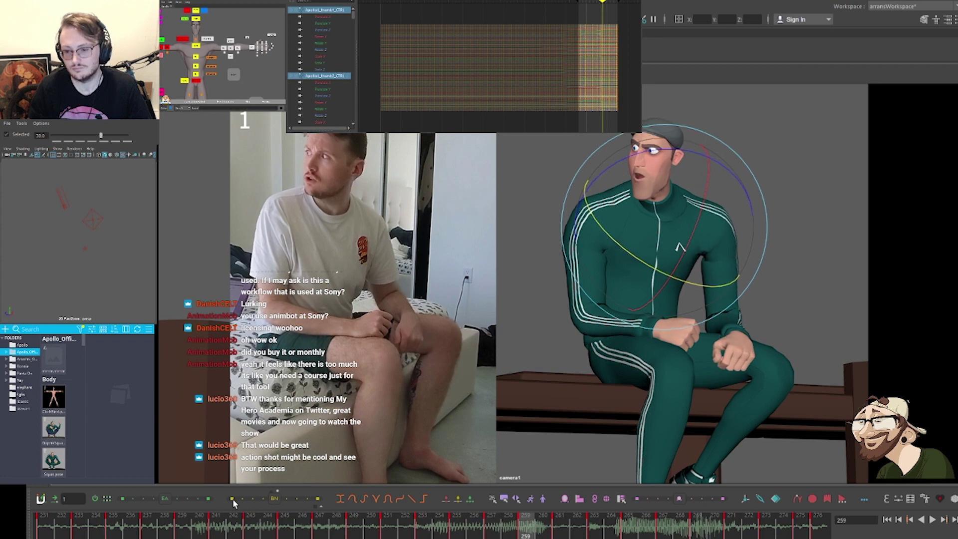
{"action": "key", "text": "comma"}
{"action": "key", "text": "comma"}
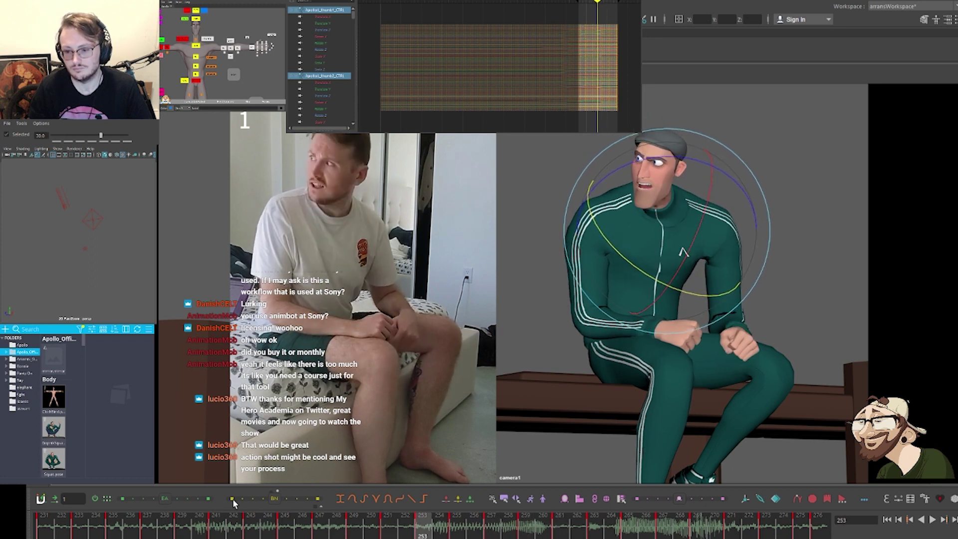
Rework the left arm and hand transition around frames 249 to 253 with a tween value of -75
{"action": "key", "text": "comma"}
{"action": "key", "text": "comma"}
{"action": "key", "text": "comma"}
{"action": "key", "text": "comma"}
{"action": "key", "text": "comma"}
{"action": "key", "text": "period"}
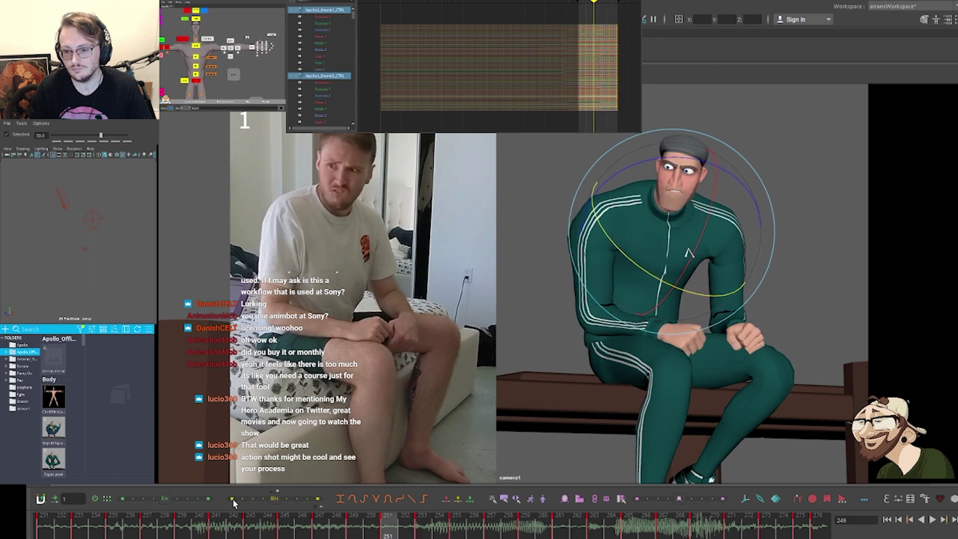
{"action": "key", "text": "period"}
{"action": "key", "text": "period"}
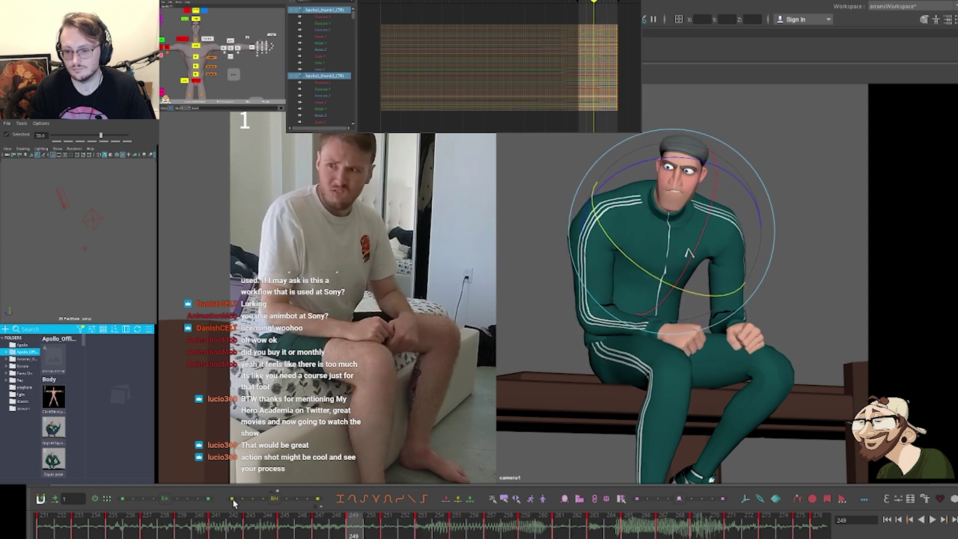
{"action": "key", "text": "period"}
{"action": "key", "text": "period"}
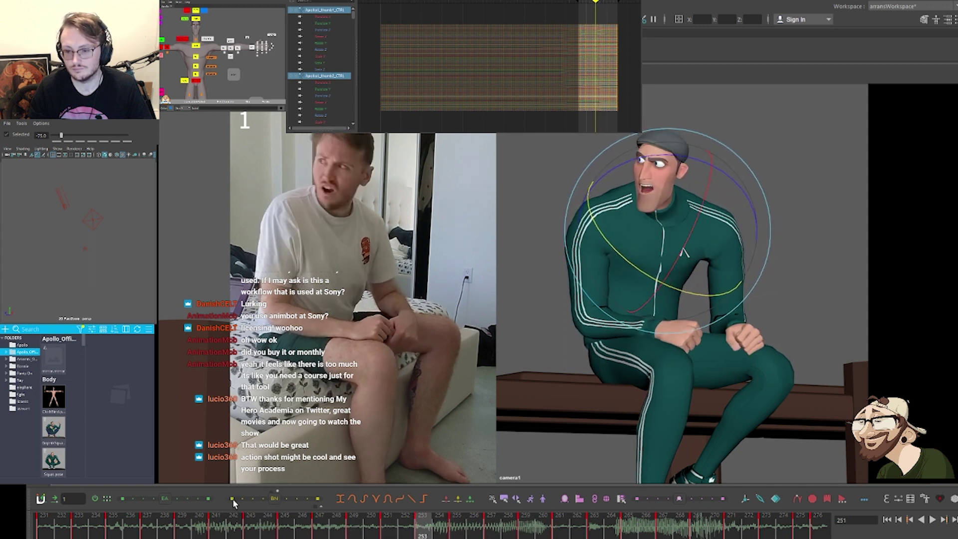
Step forward to frame 265 and back to frame 239 to compare the left arm motion with the reference
{"action": "key", "text": "period"}
{"action": "key", "text": "period"}
{"action": "key", "text": "period"}
{"action": "key", "text": "period"}
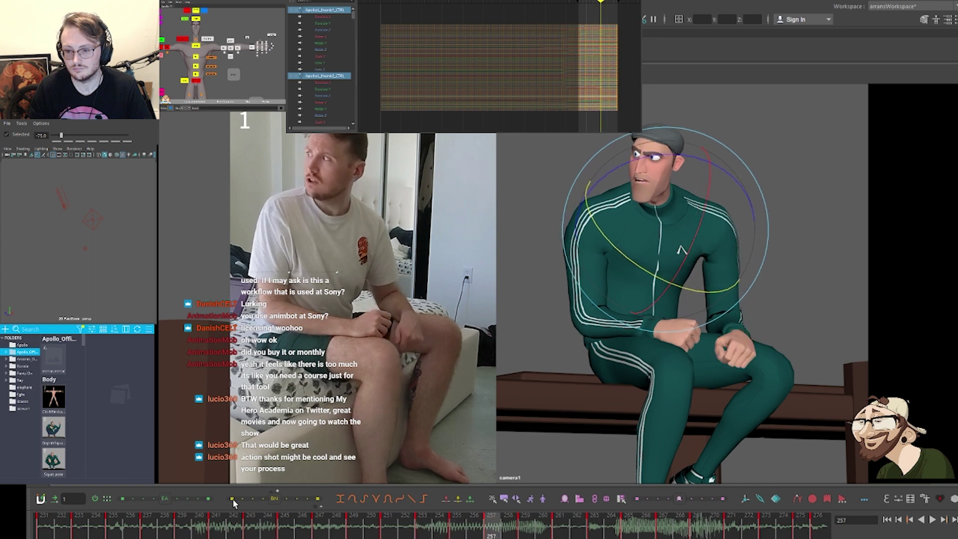
{"action": "key", "text": "period"}
{"action": "key", "text": "period"}
{"action": "key", "text": "period"}
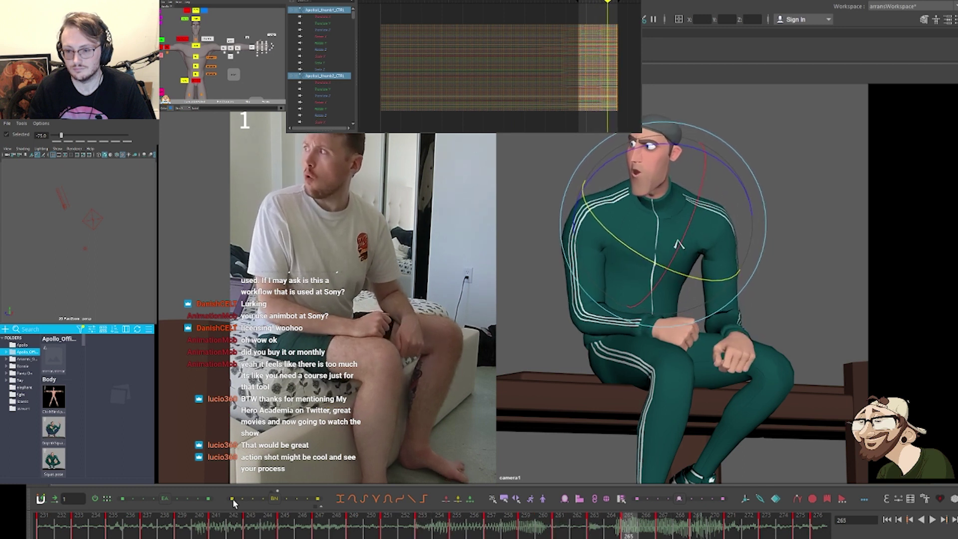
{"action": "key", "text": "comma"}
{"action": "key", "text": "comma"}
{"action": "key", "text": "comma"}
{"action": "key", "text": "comma"}
{"action": "key", "text": "comma"}
{"action": "key", "text": "comma"}
{"action": "key", "text": "comma"}
{"action": "key", "text": "comma"}
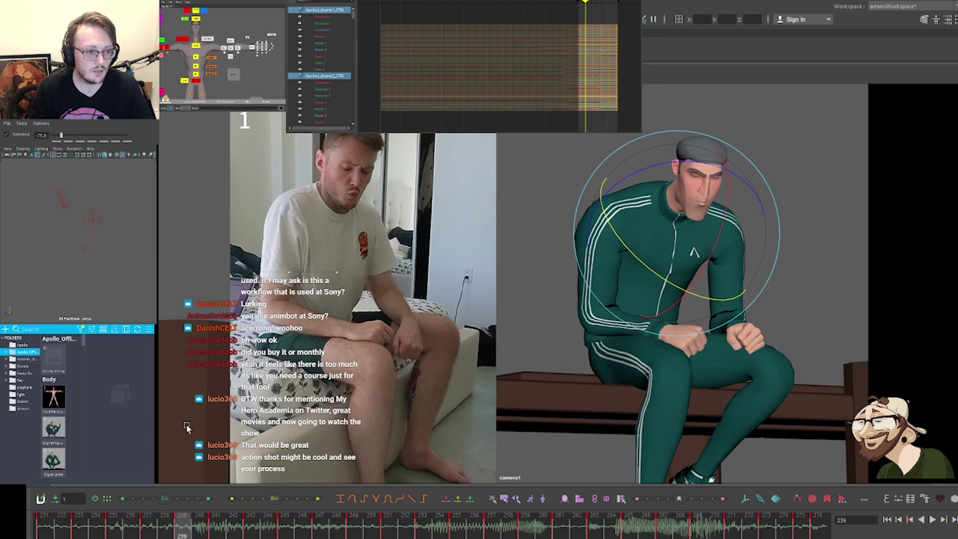
Select the neck base and head controls and blend them at frame 237 with a tween value of 75, checking the neighbouring frames
{"action": "left_click", "coordinate": [195, 45]}
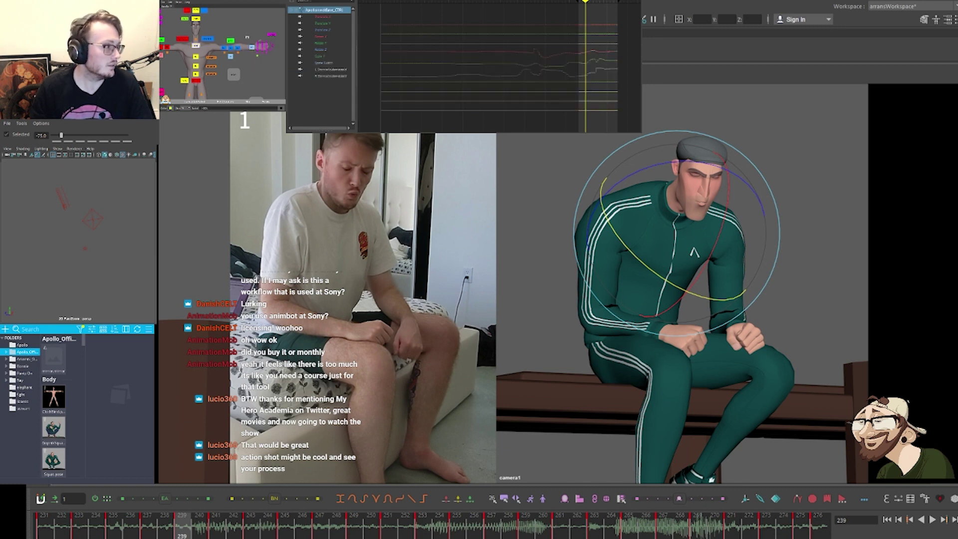
{"action": "left_click", "coordinate": [195, 19], "text": "shift"}
{"action": "key", "text": "comma"}
{"action": "key", "text": "comma"}
{"action": "key", "text": "comma"}
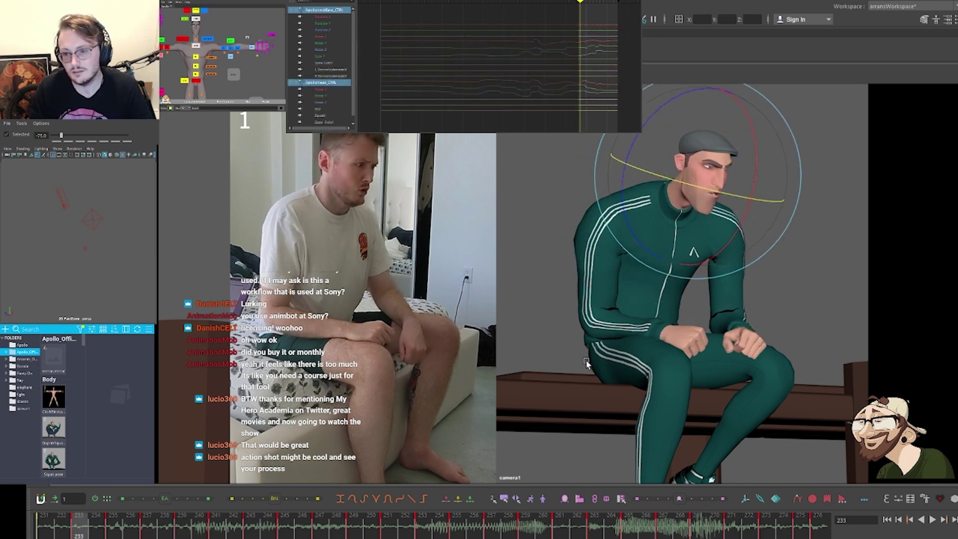
{"action": "key", "text": "period"}
{"action": "key", "text": "period"}
{"action": "key", "text": "period"}
{"action": "key", "text": "comma"}
{"action": "key", "text": "alt+3"}
{"action": "key", "text": "comma"}
{"action": "key", "text": "comma"}
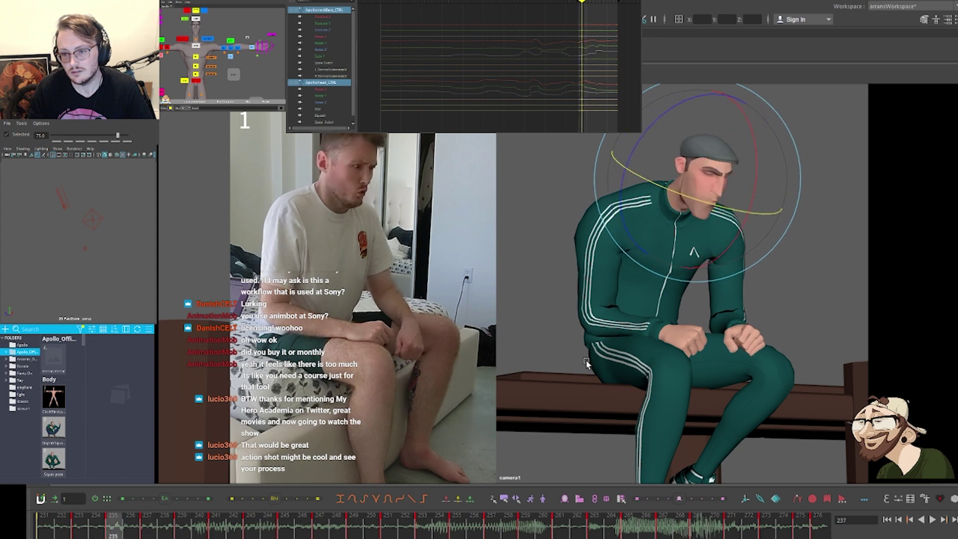
Blend the neck base and head at frame 235 with a tween value of -75, checking the turn between frames 231 and 237
{"action": "key", "text": "period"}
{"action": "key", "text": "period"}
{"action": "key", "text": "alt+1"}
{"action": "key", "text": "comma"}
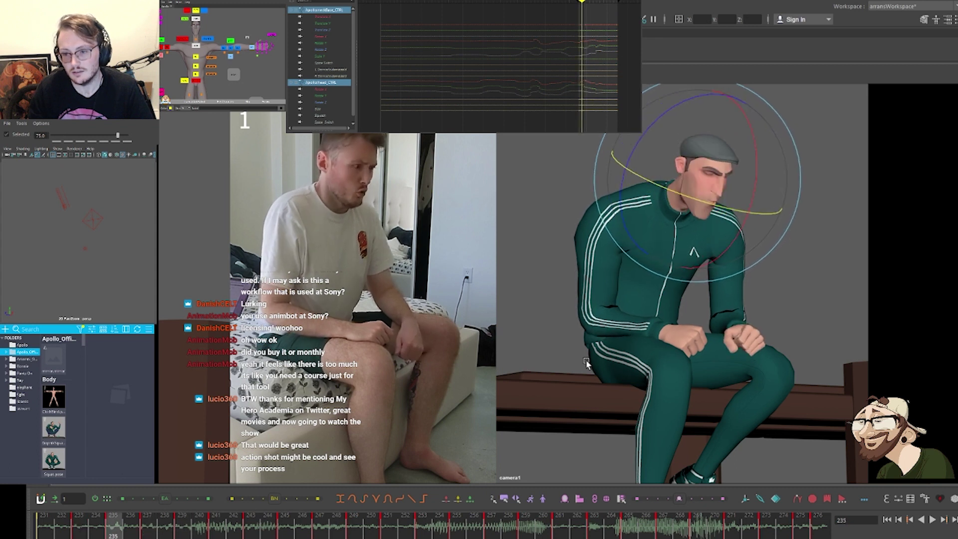
{"action": "key", "text": "alt+1"}
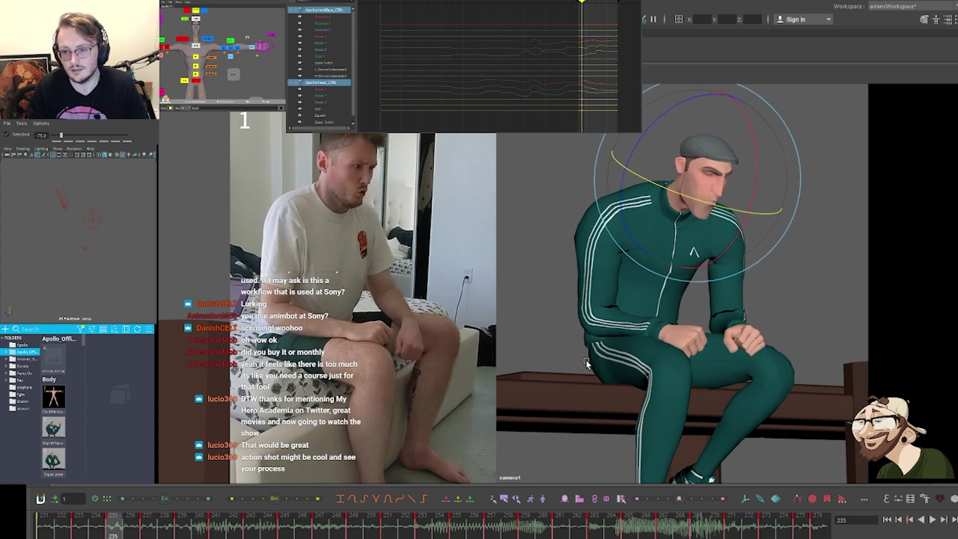
{"action": "key", "text": "comma"}
{"action": "key", "text": "comma"}
{"action": "key", "text": "period"}
{"action": "key", "text": "period"}
{"action": "key", "text": "period"}
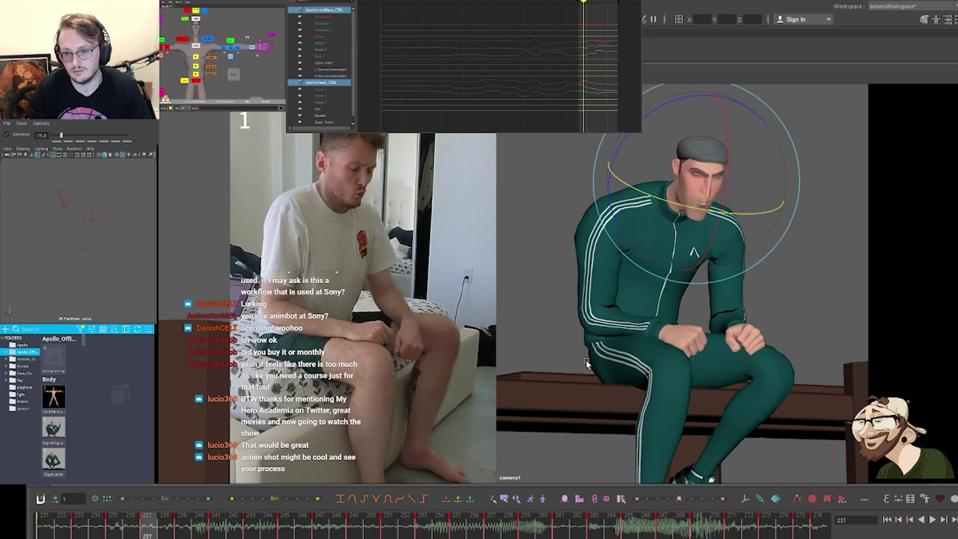
Blend the neck base and head at frame 233 with a tween value of -75, checking the turn against frames 231 to 237
{"action": "key", "text": "comma"}
{"action": "key", "text": "comma"}
{"action": "key", "text": "comma"}
{"action": "key", "text": "comma"}
{"action": "key", "text": "period"}
{"action": "key", "text": "period"}
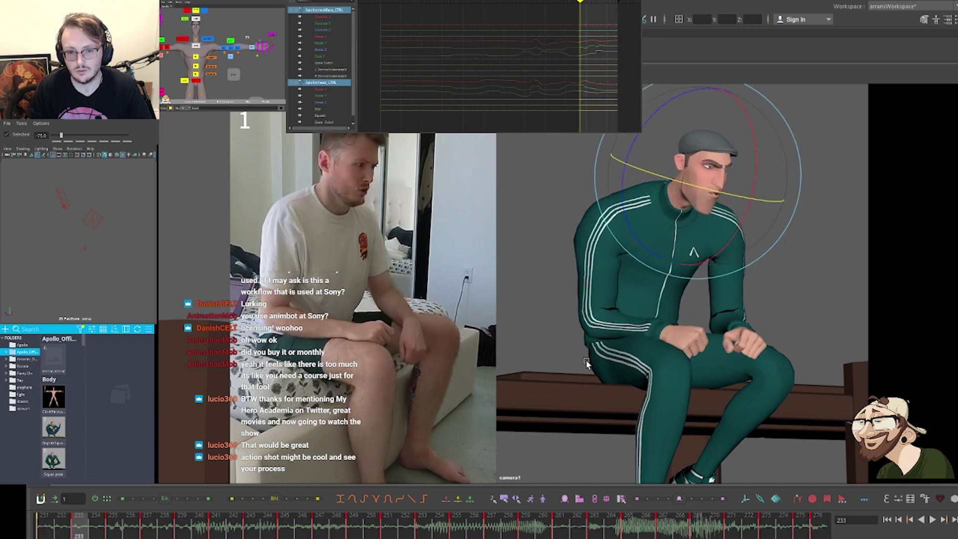
{"action": "key", "text": "comma"}
{"action": "key", "text": "period"}
{"action": "key", "text": "alt+1"}
{"action": "key", "text": "comma"}
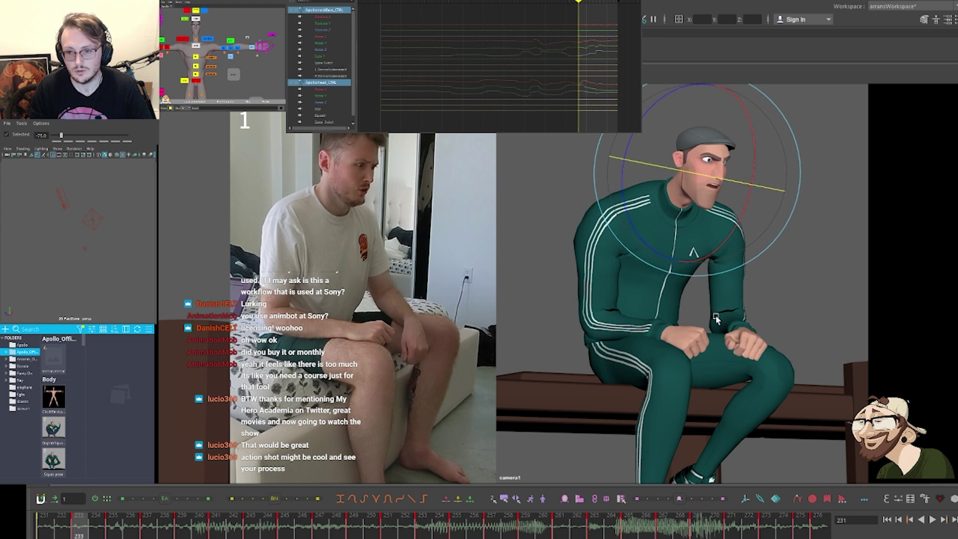
{"action": "key", "text": "period"}
{"action": "key", "text": "period"}
{"action": "key", "text": "comma"}
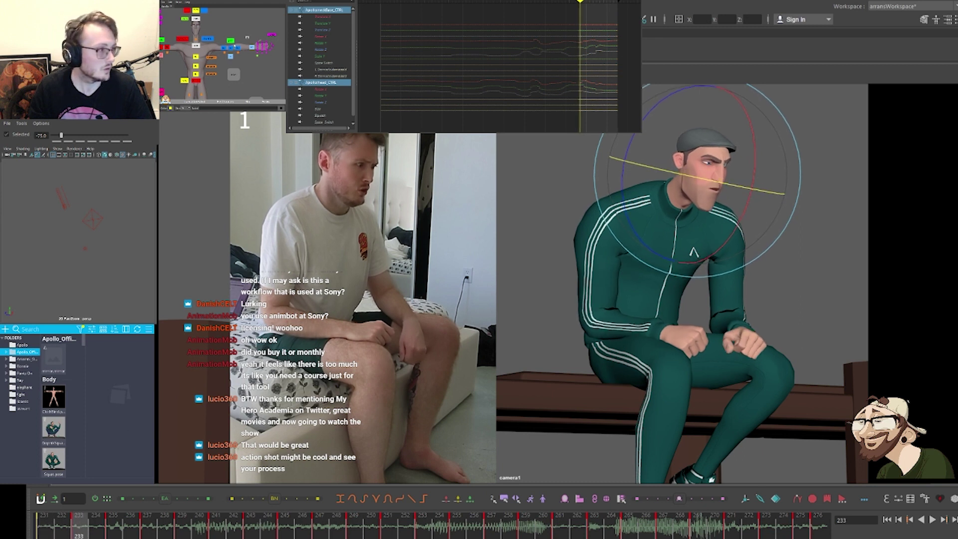
Select only the head control and compare its pose between frames 231 and 235
{"action": "left_click", "coordinate": [196, 18]}
{"action": "key", "text": "comma"}
{"action": "key", "text": "period"}
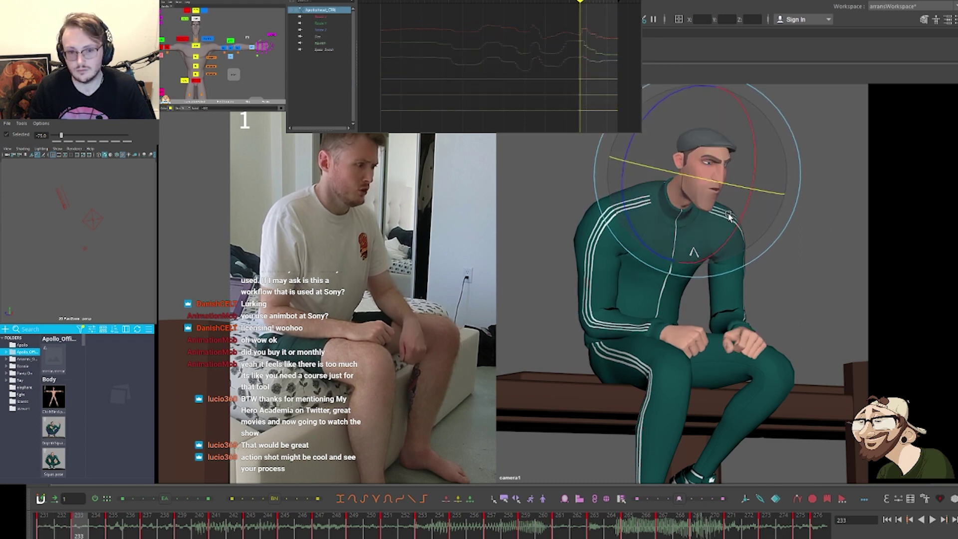
{"action": "key", "text": "comma"}
{"action": "key", "text": "period"}
{"action": "key", "text": "period"}
{"action": "key", "text": "comma"}
{"action": "key", "text": "period"}
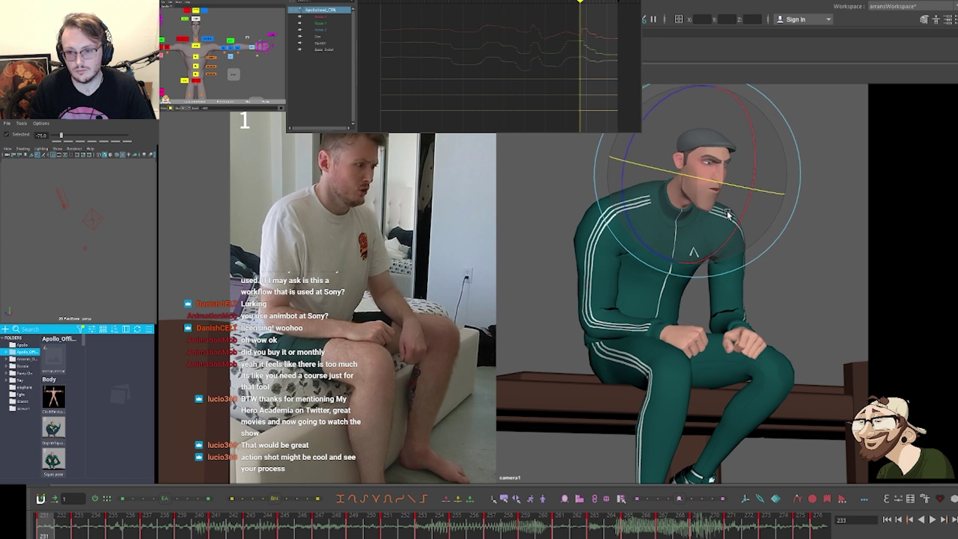
{"action": "key", "text": "period"}
Select the neck base control and rotate it slightly at frame 233, comparing it with frame 231
{"action": "left_click", "coordinate": [196, 47]}
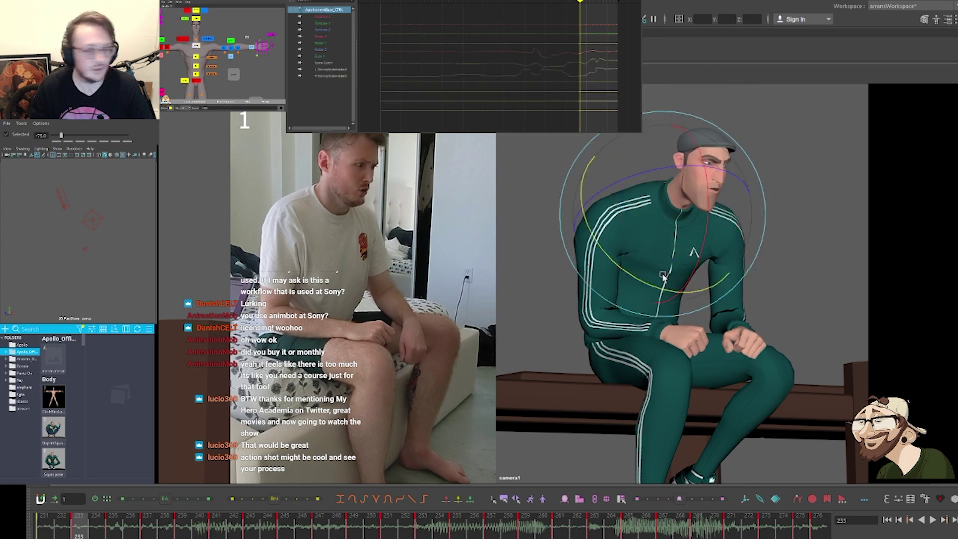
{"action": "key", "text": "comma"}
{"action": "key", "text": "period"}
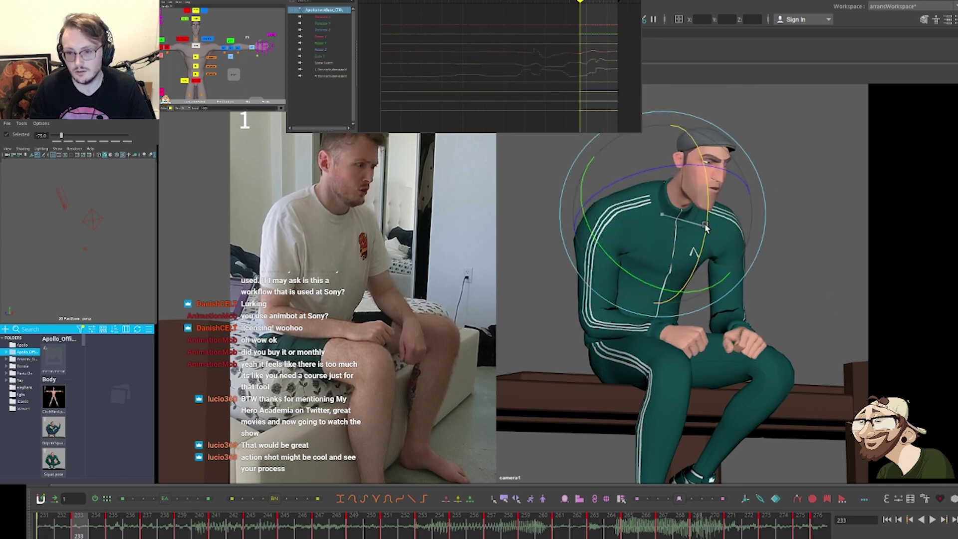
{"action": "left_click_drag", "start_coordinate": [707, 227], "coordinate": [709, 231]}
{"action": "key", "text": "comma"}
{"action": "key", "text": "period"}
{"action": "key", "text": "comma"}
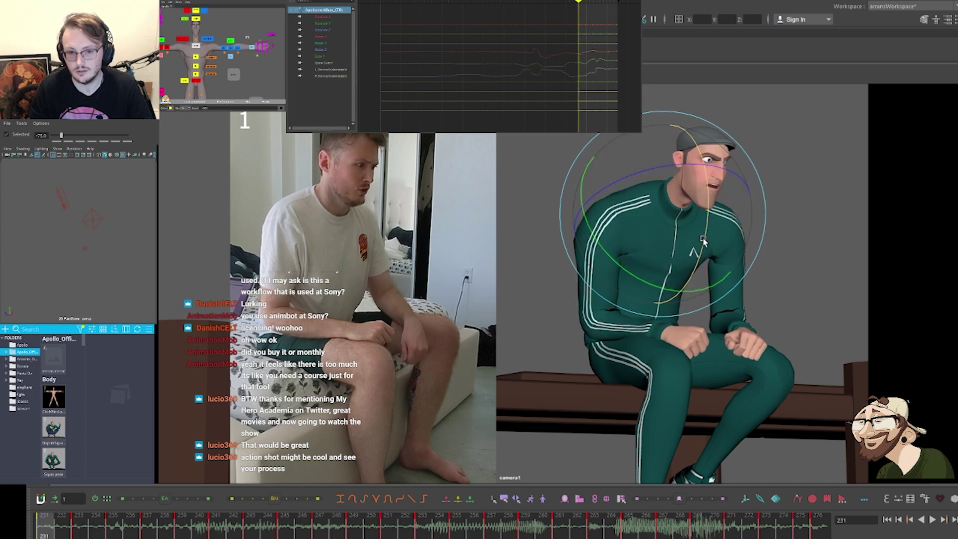
Refine the neck base rotation with small adjustments around frames 233 to 239 for a smoother head turn
{"action": "key", "text": "period"}
{"action": "key", "text": "period"}
{"action": "key", "text": "comma"}
{"action": "key", "text": "period"}
{"action": "left_click_drag", "start_coordinate": [705, 243], "coordinate": [701, 229]}
{"action": "key", "text": "comma"}
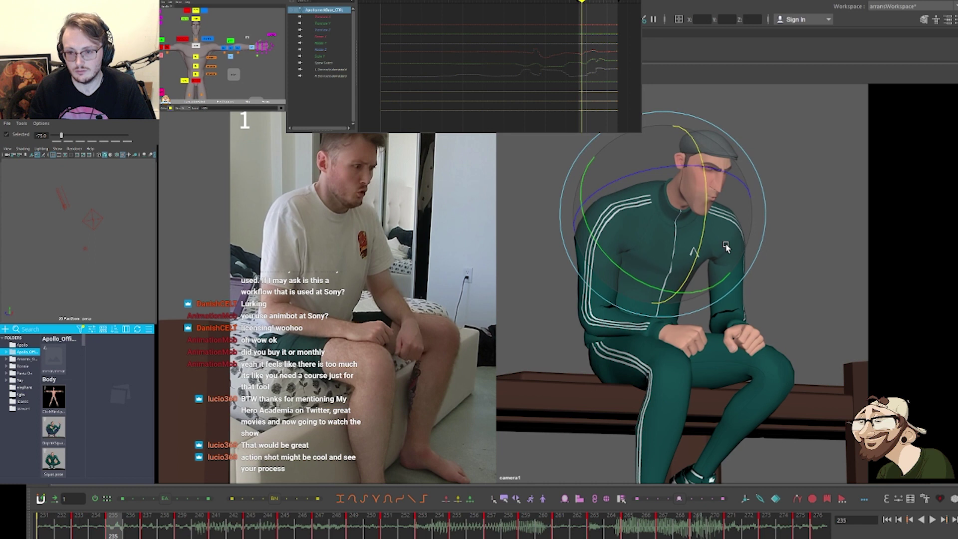
{"action": "key", "text": "period"}
{"action": "key", "text": "period"}
{"action": "key", "text": "comma"}
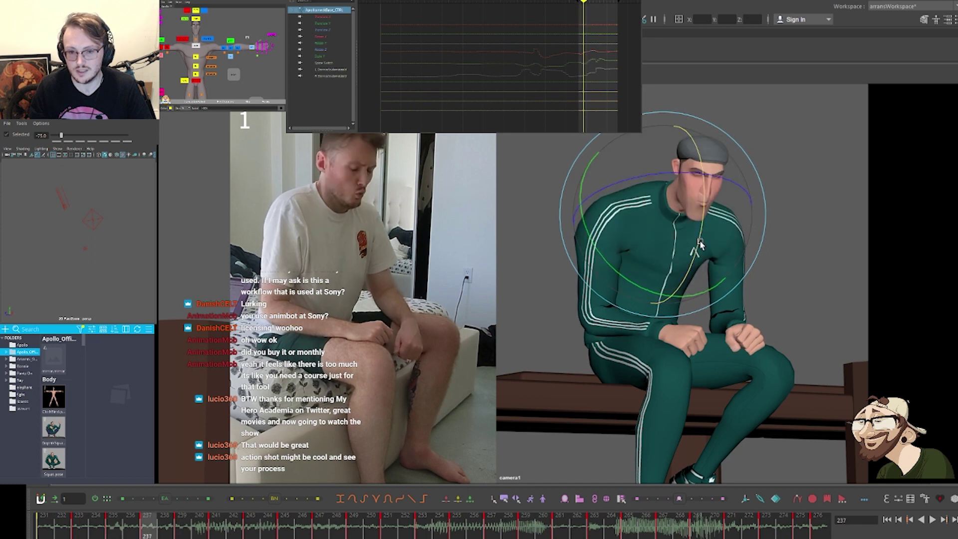
{"action": "key", "text": "period"}
{"action": "left_click_drag", "start_coordinate": [696, 244], "coordinate": [694, 254]}
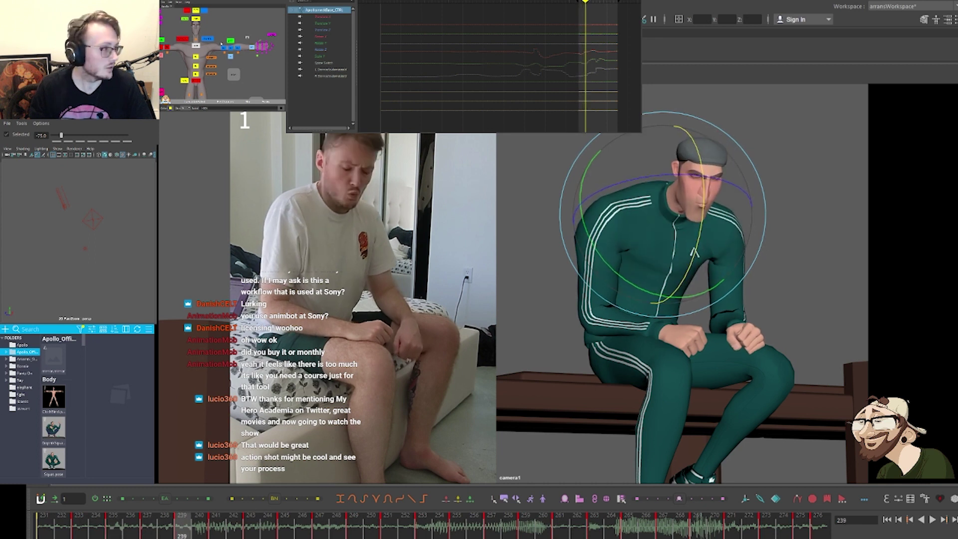
Add the head control to the selection and blend both at frame 239 with a tween value of 75, checking neighbouring frames
{"action": "left_click", "coordinate": [197, 20], "text": "shift"}
{"action": "left_click", "coordinate": [127, 141]}
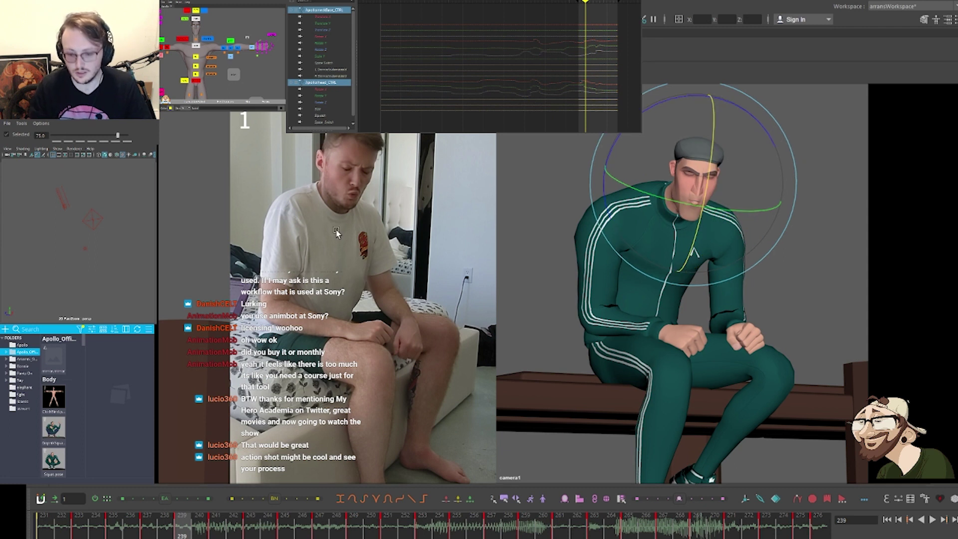
{"action": "key", "text": "comma"}
{"action": "key", "text": "comma"}
{"action": "key", "text": "period"}
{"action": "key", "text": "period"}
{"action": "key", "text": "period"}
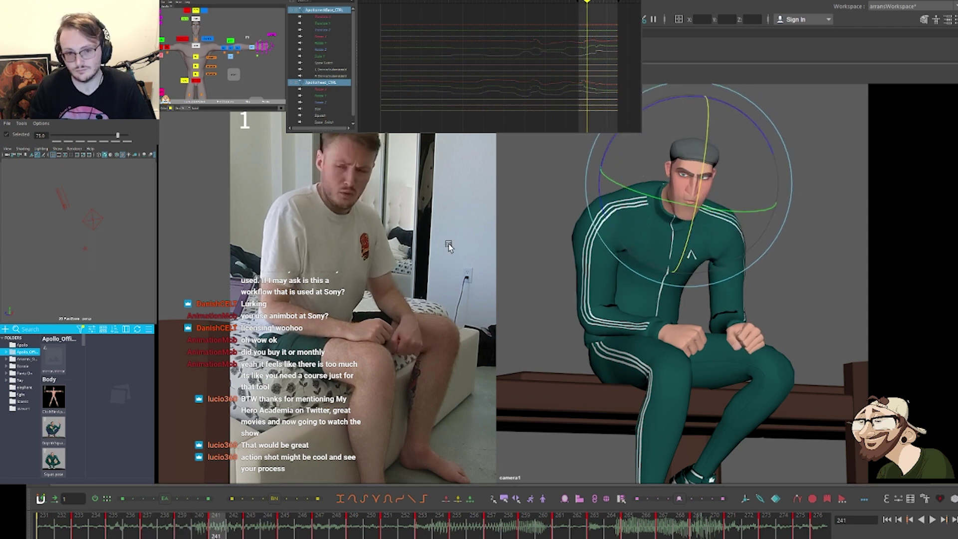
Blend the neck base and head at frame 241 with a tween value of 30, checking the motion through frame 247
{"action": "key", "text": "period"}
{"action": "key", "text": "period"}
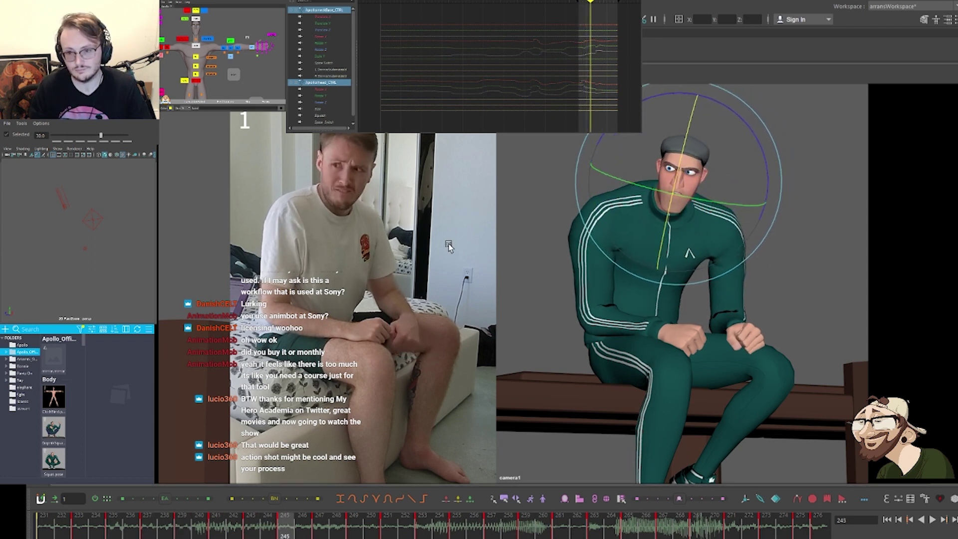
{"action": "key", "text": "period"}
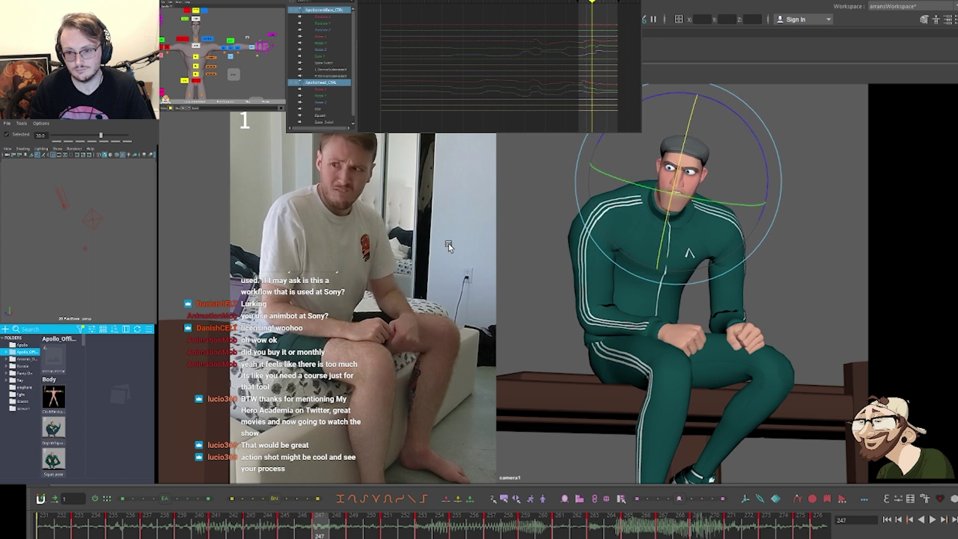
{"action": "key", "text": "period"}
{"action": "key", "text": "comma"}
{"action": "key", "text": "comma"}
{"action": "key", "text": "comma"}
{"action": "key", "text": "comma"}
{"action": "key", "text": "comma"}
{"action": "key", "text": "comma"}
{"action": "key", "text": "comma"}
{"action": "key", "text": "comma"}
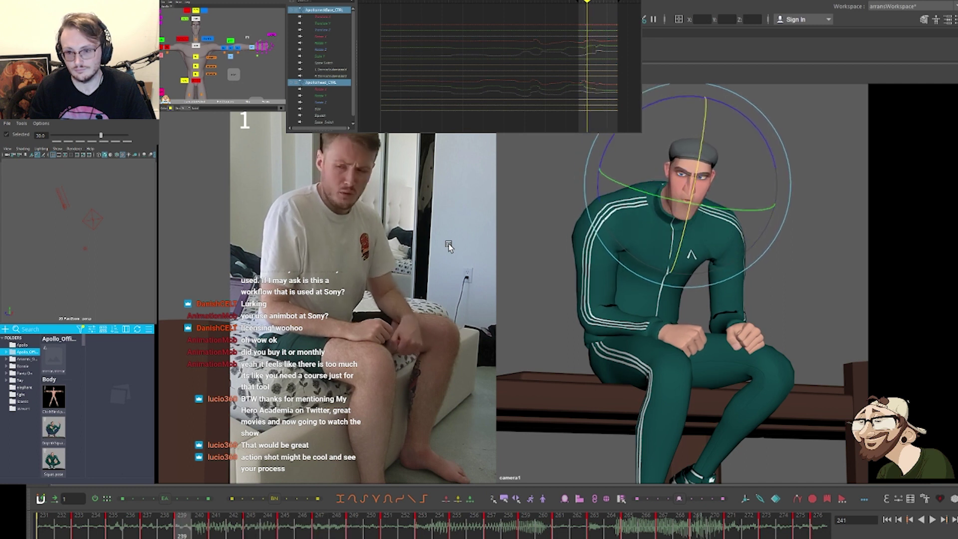
Step back and forth between frames 235 and 247 to examine the head turn against the reference
{"action": "key", "text": "period"}
{"action": "key", "text": "period"}
{"action": "key", "text": "period"}
{"action": "key", "text": "period"}
{"action": "key", "text": "period"}
{"action": "key", "text": "period"}
{"action": "key", "text": "period"}
{"action": "key", "text": "period"}
{"action": "key", "text": "period"}
{"action": "key", "text": "period"}
{"action": "key", "text": "period"}
{"action": "key", "text": "period"}
{"action": "key", "text": "period"}
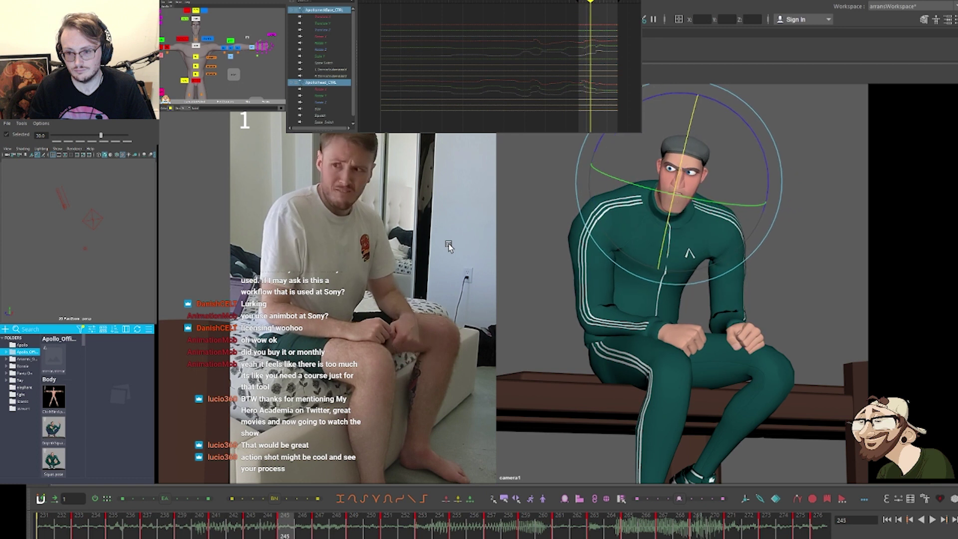
{"action": "key", "text": "comma"}
{"action": "key", "text": "comma"}
{"action": "key", "text": "comma"}
{"action": "key", "text": "comma"}
{"action": "key", "text": "comma"}
{"action": "key", "text": "comma"}
{"action": "key", "text": "comma"}
{"action": "key", "text": "comma"}
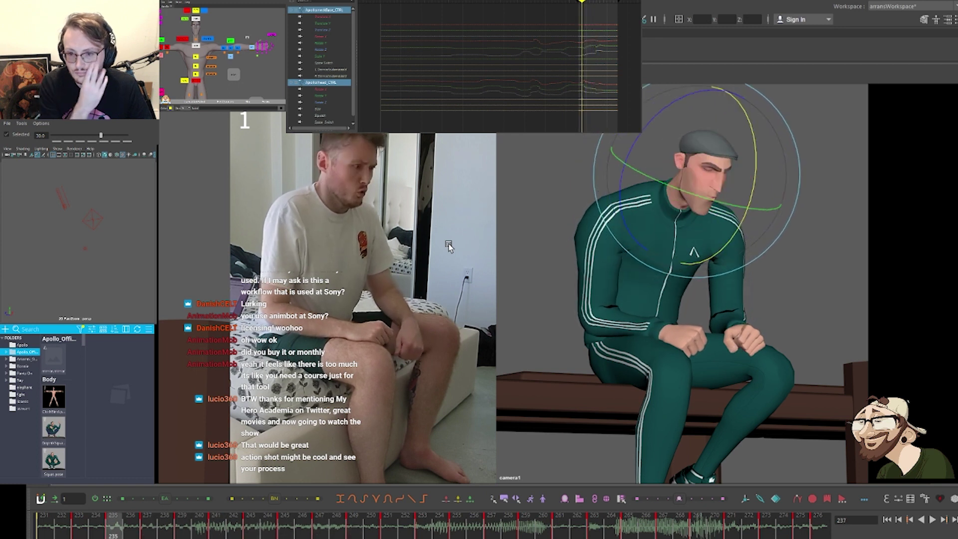
{"action": "key", "text": "period"}
{"action": "key", "text": "period"}
{"action": "key", "text": "period"}
{"action": "key", "text": "period"}
{"action": "key", "text": "period"}
{"action": "key", "text": "period"}
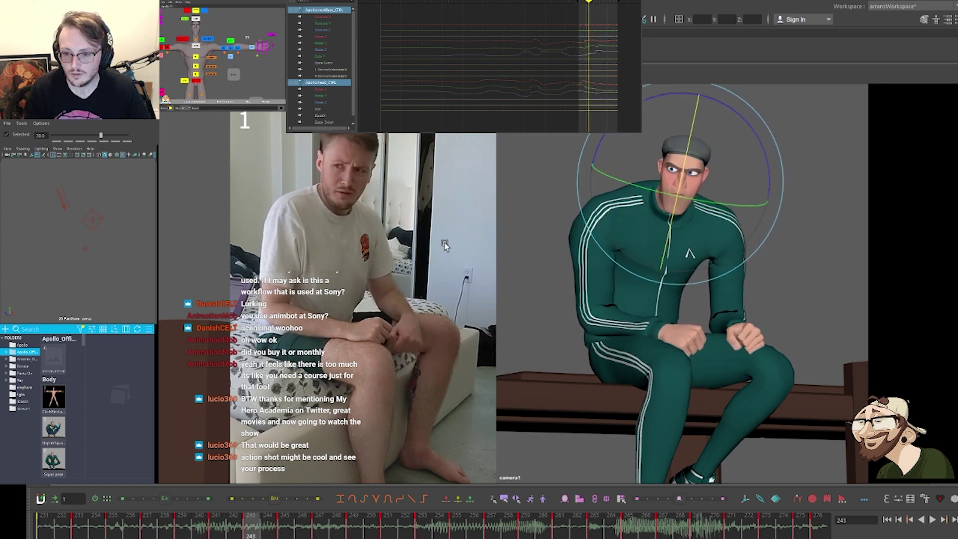
{"action": "key", "text": "comma"}
{"action": "key", "text": "comma"}
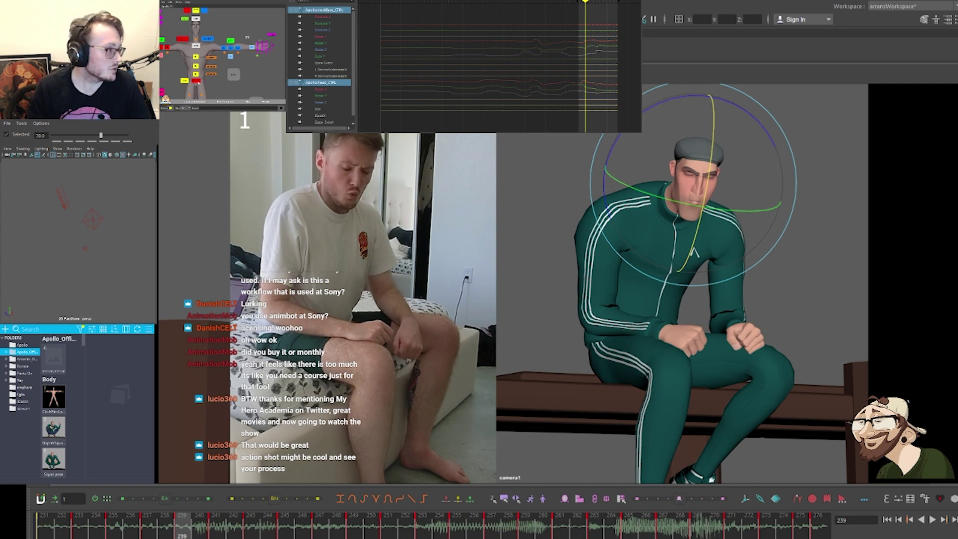
Select the root and spine controls and step around frames 235 to 245 to examine the body motion
{"action": "left_click", "coordinate": [238, 75]}
{"action": "key", "text": "comma"}
{"action": "key", "text": "comma"}
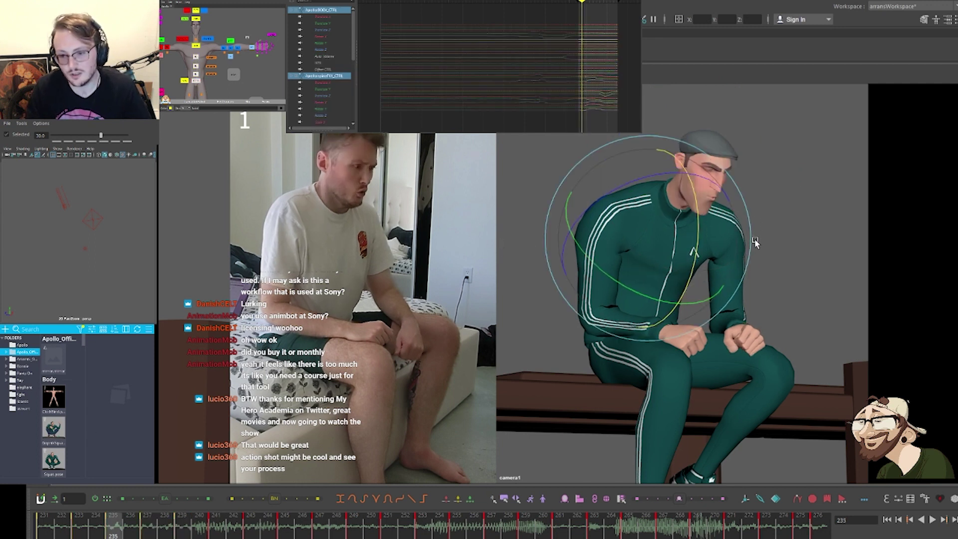
{"action": "key", "text": "period"}
{"action": "key", "text": "period"}
{"action": "key", "text": "period"}
{"action": "key", "text": "period"}
{"action": "key", "text": "period"}
{"action": "key", "text": "comma"}
{"action": "key", "text": "comma"}
{"action": "key", "text": "comma"}
{"action": "key", "text": "comma"}
{"action": "key", "text": "comma"}
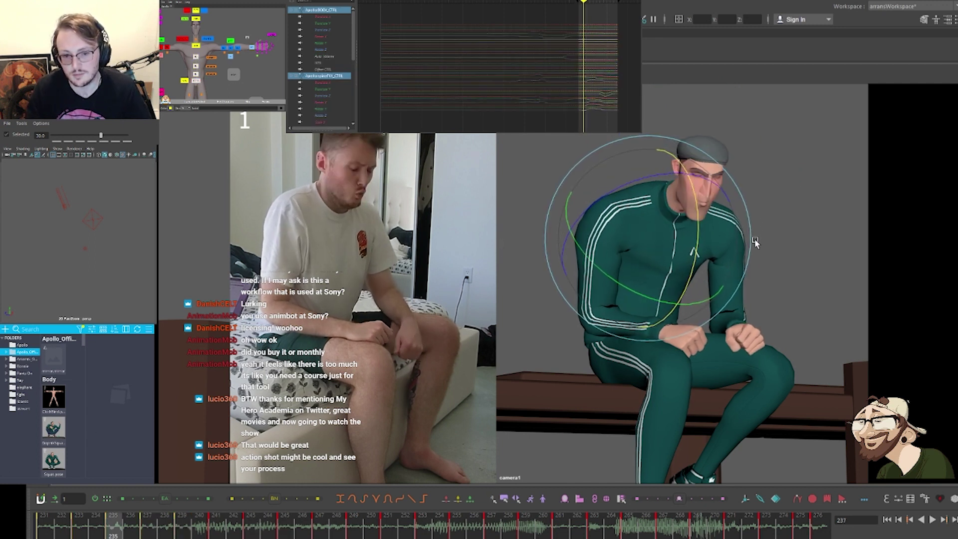
{"action": "key", "text": "period"}
{"action": "key", "text": "comma"}
{"action": "key", "text": "comma"}
{"action": "key", "text": "period"}
{"action": "key", "text": "period"}
{"action": "key", "text": "period"}
{"action": "key", "text": "period"}
{"action": "key", "text": "period"}
{"action": "key", "text": "period"}
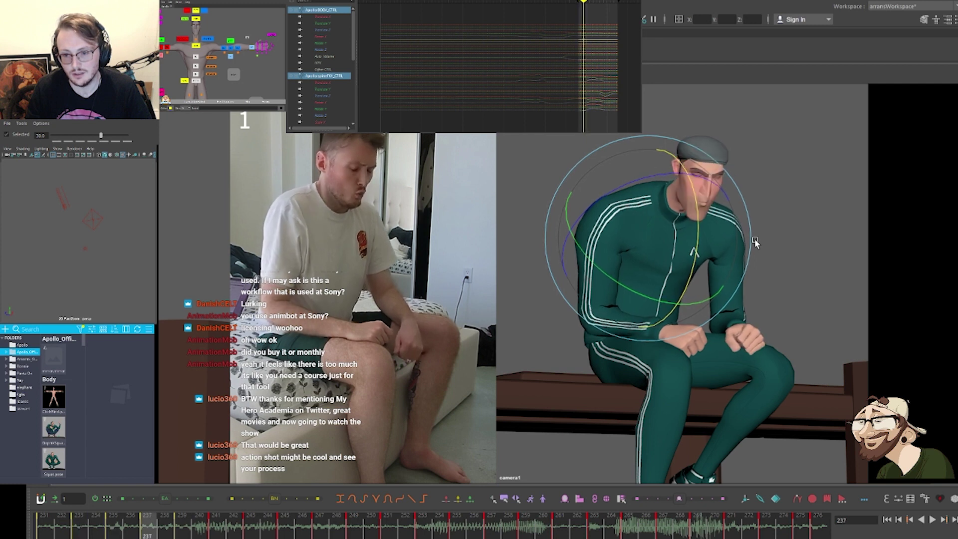
Blend the root and spine controls around frames 237 to 241 with tween values of -30 and 0
{"action": "key", "text": "comma"}
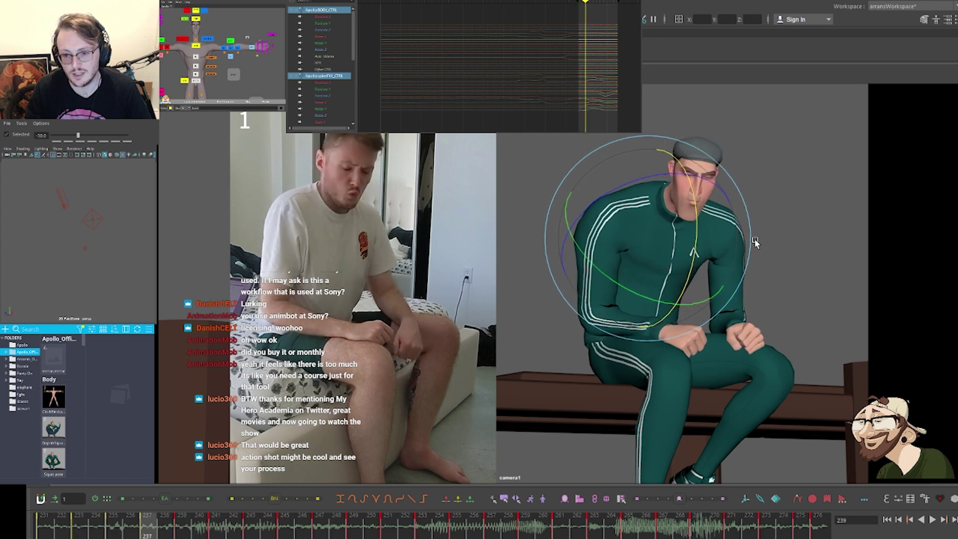
{"action": "key", "text": "period"}
{"action": "key", "text": "period"}
{"action": "key", "text": "period"}
{"action": "key", "text": "comma"}
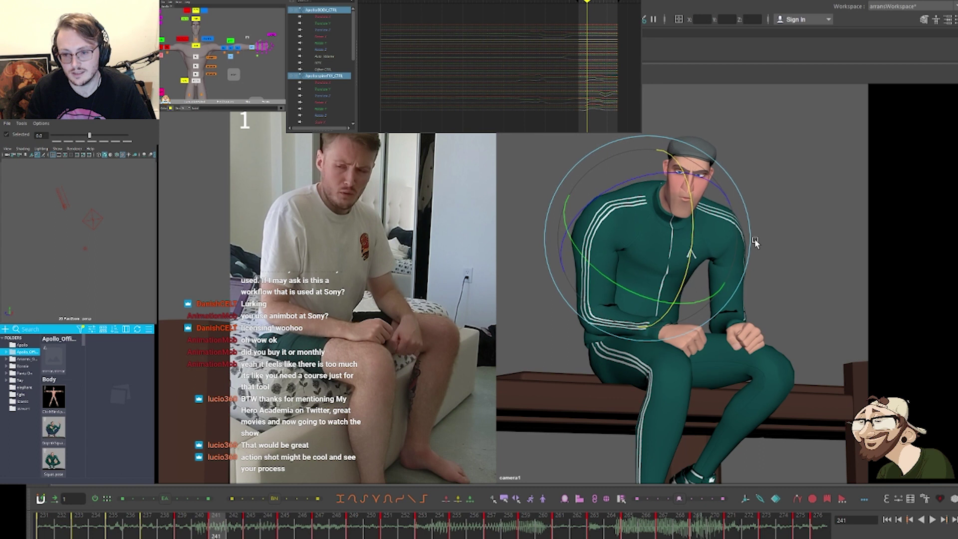
Tween the selected body and spine controls by 30 around frame 243, checking the neighbouring keys
{"action": "key", "text": "period"}
{"action": "key", "text": "period"}
{"action": "key", "text": "comma"}
{"action": "key", "text": "period"}
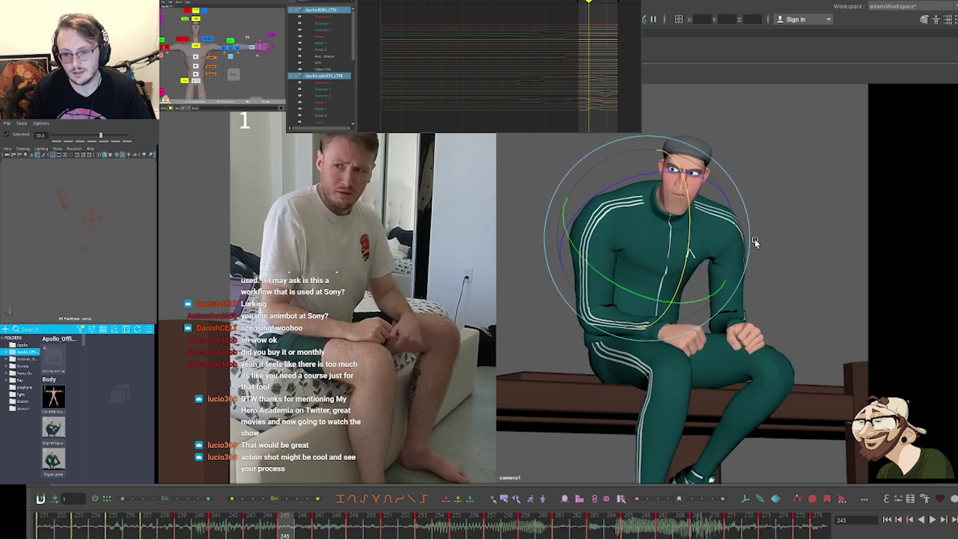
{"action": "key", "text": "period"}
{"action": "key", "text": "comma"}
{"action": "key", "text": "comma"}
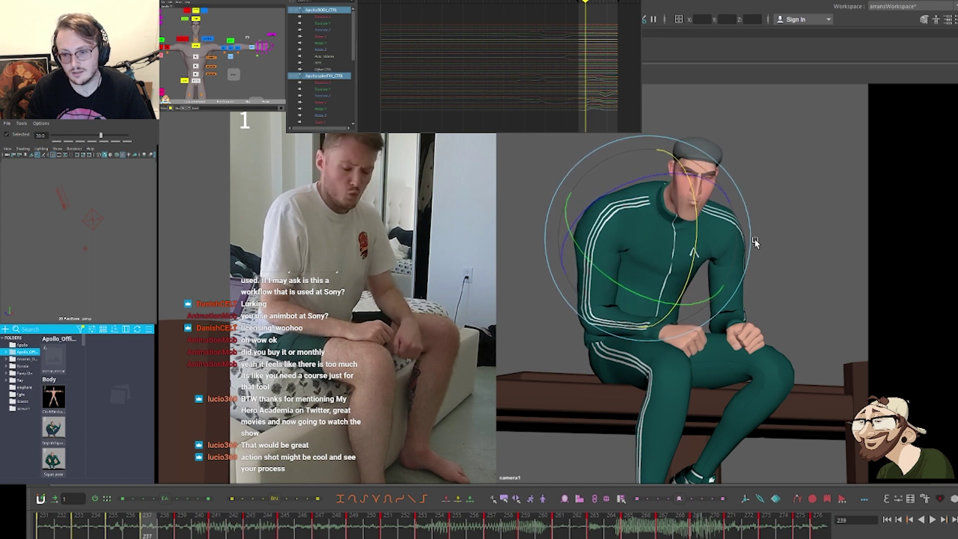
{"action": "key", "text": "comma"}
{"action": "key", "text": "comma"}
{"action": "key", "text": "comma"}
{"action": "key", "text": "period"}
{"action": "key", "text": "period"}
{"action": "key", "text": "period"}
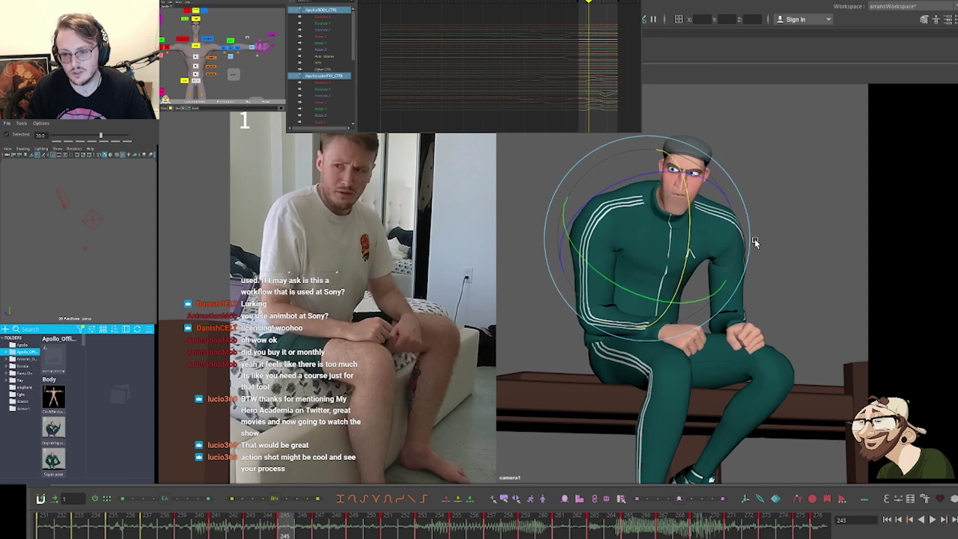
Examine the character's body poses between frames 235 and 251 against the reference footage
{"action": "key", "text": "comma"}
{"action": "key", "text": "comma"}
{"action": "key", "text": "comma"}
{"action": "key", "text": "comma"}
{"action": "key", "text": "comma"}
{"action": "key", "text": "comma"}
{"action": "key", "text": "comma"}
{"action": "key", "text": "comma"}
{"action": "key", "text": "comma"}
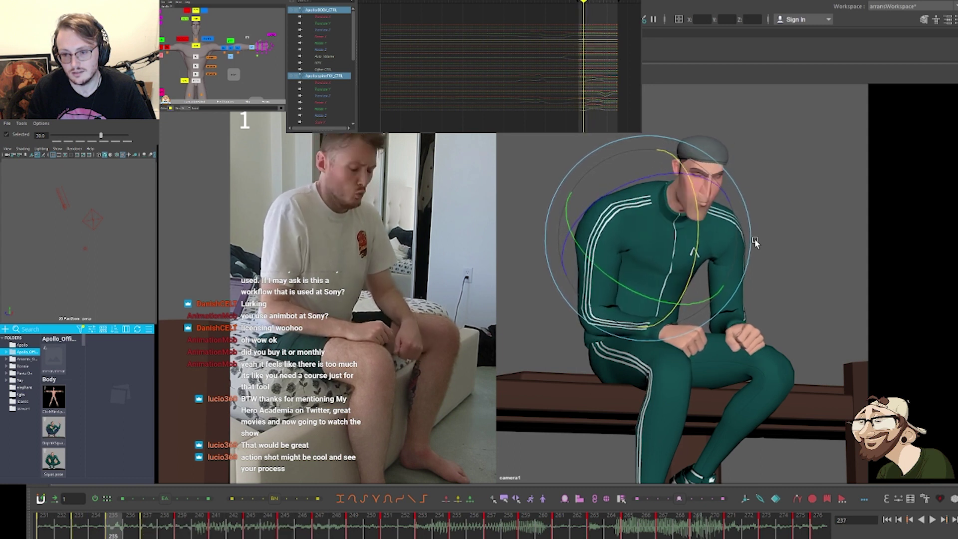
{"action": "key", "text": "period"}
{"action": "key", "text": "period"}
{"action": "key", "text": "period"}
{"action": "key", "text": "period"}
{"action": "key", "text": "period"}
{"action": "key", "text": "period"}
{"action": "key", "text": "period"}
{"action": "key", "text": "period"}
{"action": "key", "text": "period"}
{"action": "key", "text": "period"}
{"action": "key", "text": "period"}
{"action": "key", "text": "period"}
{"action": "key", "text": "period"}
{"action": "key", "text": "period"}
{"action": "key", "text": "period"}
{"action": "key", "text": "period"}
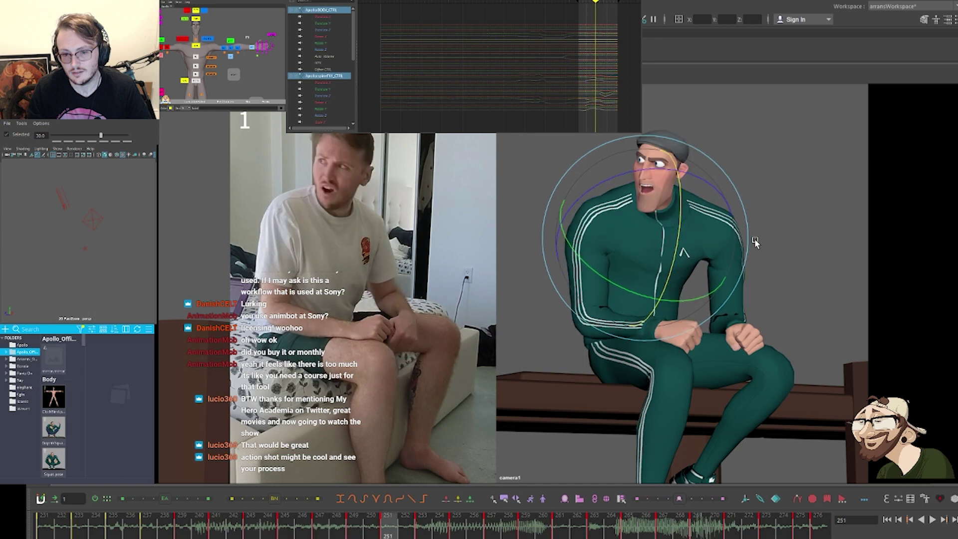
{"action": "key", "text": "comma"}
{"action": "key", "text": "comma"}
{"action": "key", "text": "comma"}
{"action": "key", "text": "comma"}
{"action": "key", "text": "comma"}
{"action": "key", "text": "comma"}
{"action": "key", "text": "period"}
{"action": "key", "text": "period"}
{"action": "key", "text": "comma"}
{"action": "key", "text": "comma"}
{"action": "key", "text": "comma"}
{"action": "key", "text": "comma"}
{"action": "key", "text": "comma"}
{"action": "key", "text": "comma"}
{"action": "key", "text": "comma"}
{"action": "key", "text": "comma"}
{"action": "key", "text": "comma"}
{"action": "key", "text": "comma"}
{"action": "key", "text": "comma"}
{"action": "key", "text": "comma"}
{"action": "key", "text": "comma"}
{"action": "key", "text": "comma"}
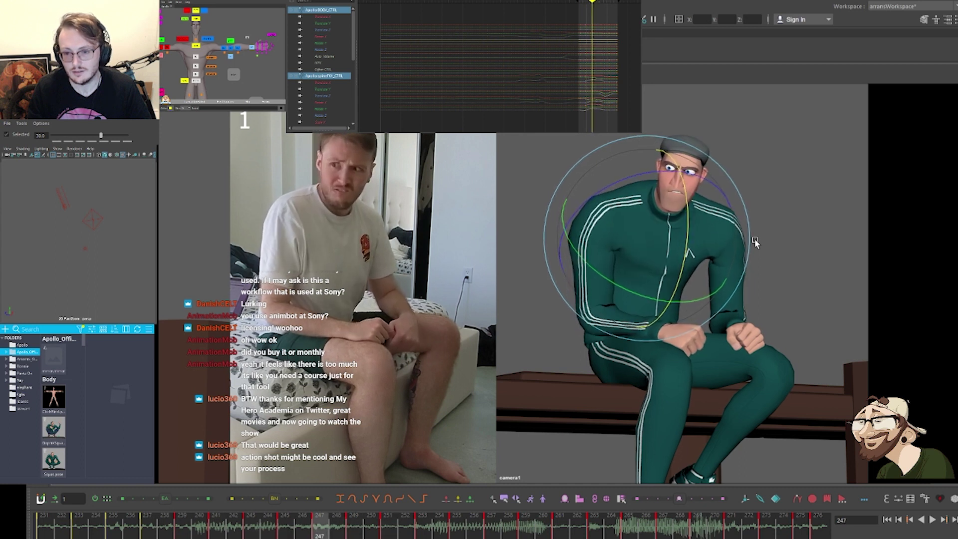
{"action": "key", "text": "period"}
{"action": "key", "text": "period"}
{"action": "key", "text": "period"}
{"action": "key", "text": "period"}
{"action": "key", "text": "period"}
{"action": "key", "text": "period"}
{"action": "key", "text": "period"}
{"action": "key", "text": "period"}
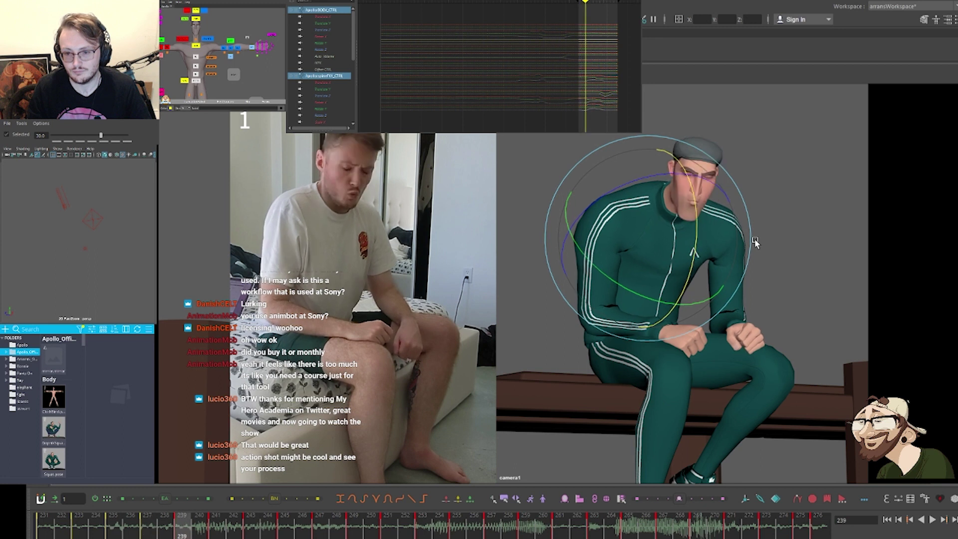
{"action": "key", "text": "comma"}
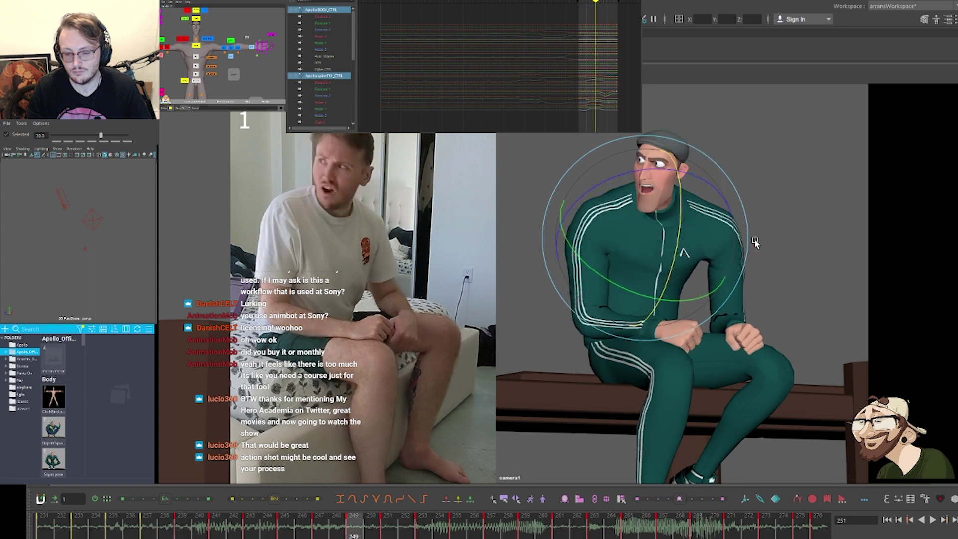
Tween the body and spine controls at frame 251 by -75, favouring the previous key
{"action": "key", "text": "alt+1"}
{"action": "key", "text": "period"}
{"action": "key", "text": "period"}
{"action": "key", "text": "comma"}
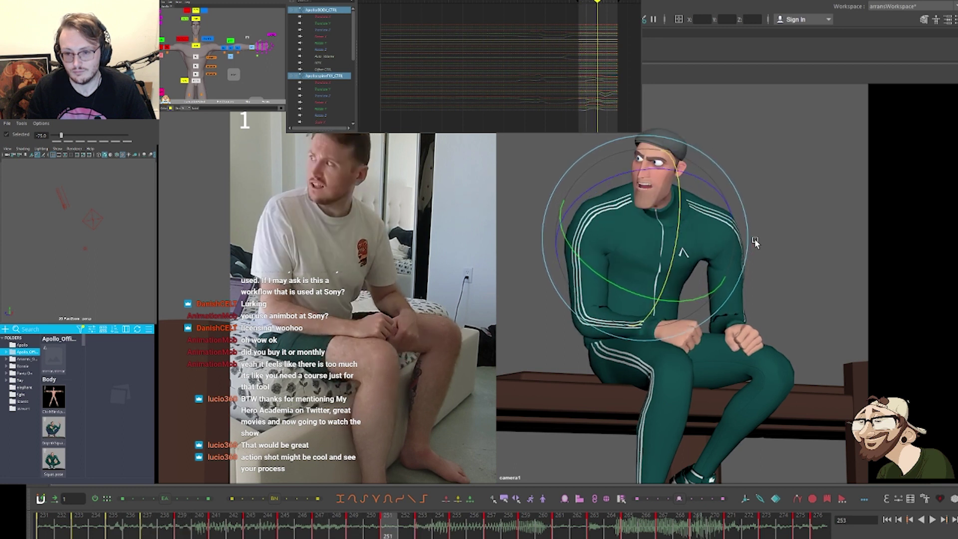
{"action": "key", "text": "comma"}
{"action": "key", "text": "period"}
{"action": "key", "text": "alt+4"}
{"action": "key", "text": "comma"}
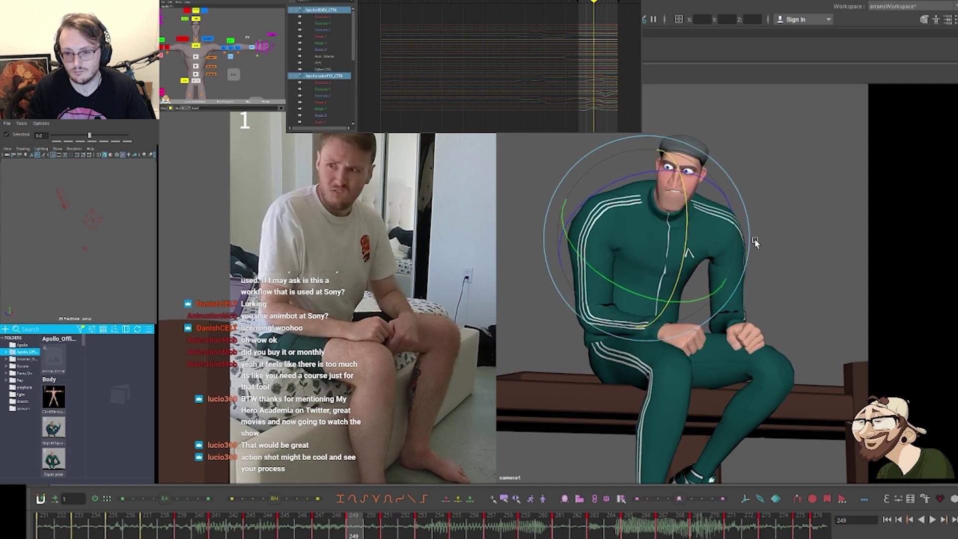
{"action": "key", "text": "period"}
{"action": "key", "text": "period"}
{"action": "key", "text": "period"}
{"action": "key", "text": "comma"}
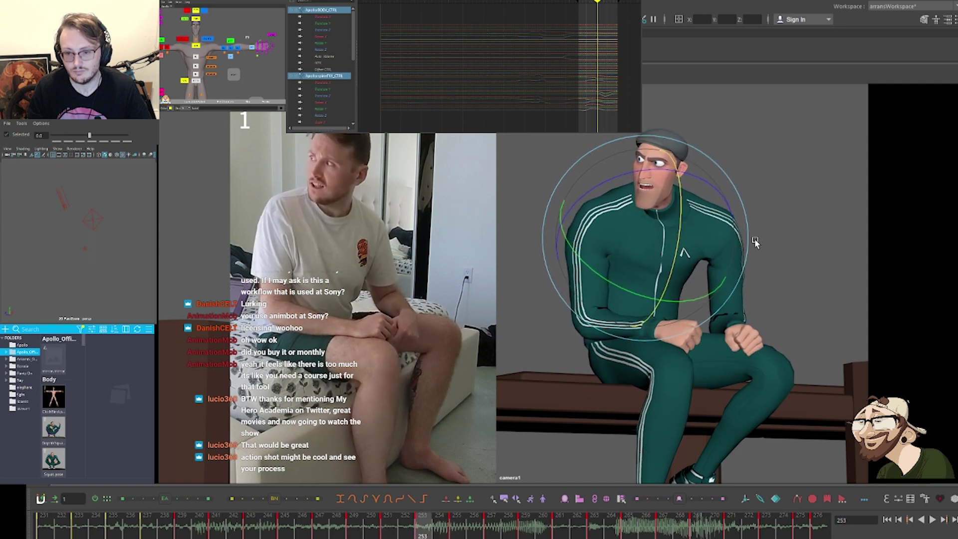
Examine the body motion through the keys around frames 251 and 253 against the reference footage
{"action": "key", "text": "period"}
{"action": "key", "text": "period"}
{"action": "key", "text": "comma"}
{"action": "key", "text": "comma"}
{"action": "key", "text": "comma"}
{"action": "key", "text": "comma"}
{"action": "key", "text": "comma"}
{"action": "key", "text": "comma"}
{"action": "key", "text": "comma"}
{"action": "key", "text": "comma"}
{"action": "key", "text": "comma"}
{"action": "key", "text": "comma"}
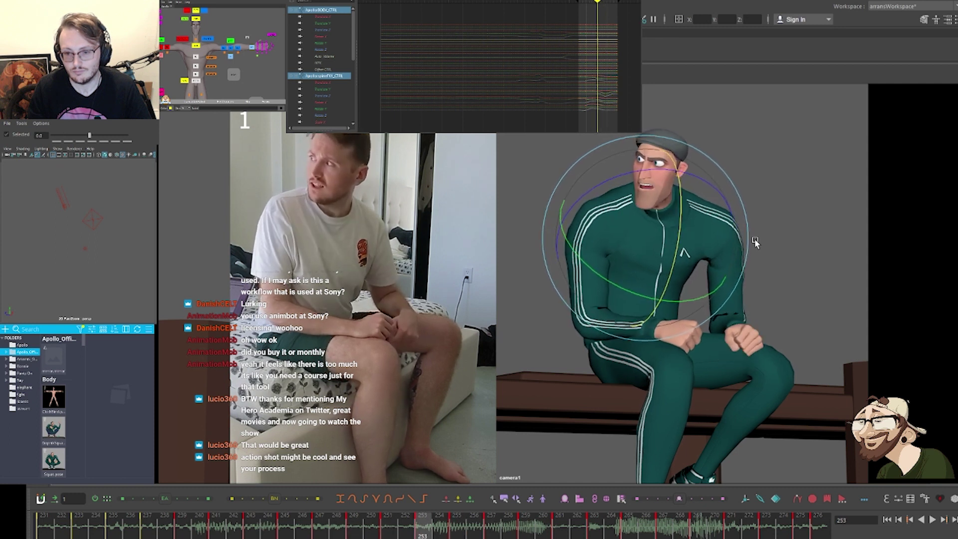
{"action": "key", "text": "period"}
{"action": "key", "text": "period"}
{"action": "key", "text": "period"}
{"action": "key", "text": "period"}
{"action": "key", "text": "period"}
{"action": "key", "text": "period"}
{"action": "key", "text": "period"}
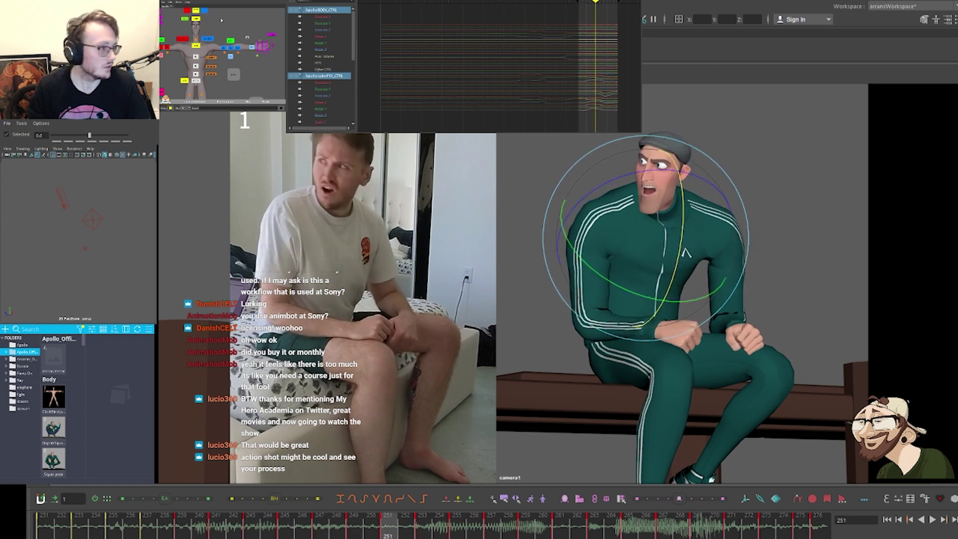
Select both shoulder controls and tween them by -75 at frame 249, favouring the previous key
{"action": "left_click", "coordinate": [182, 40]}
{"action": "left_click", "coordinate": [207, 41], "text": "shift"}
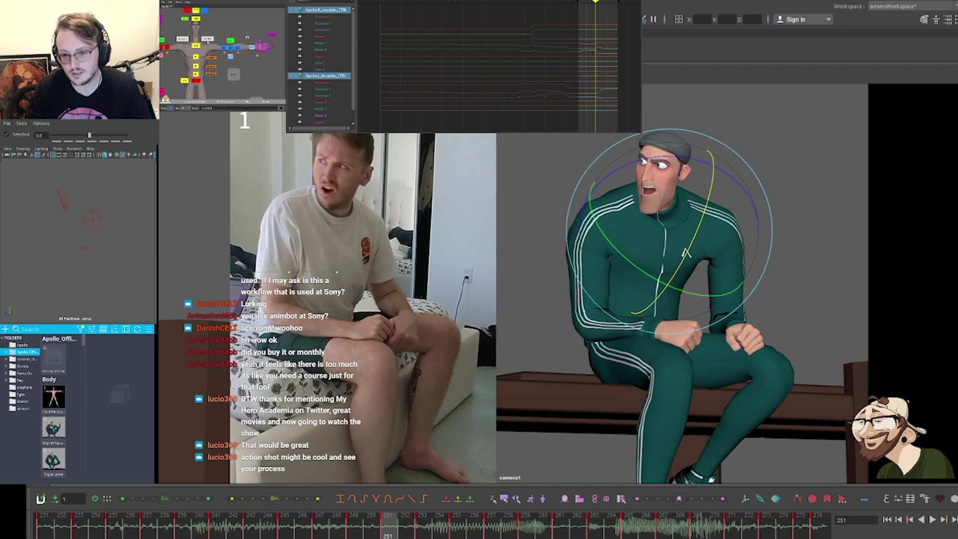
{"action": "key", "text": "comma"}
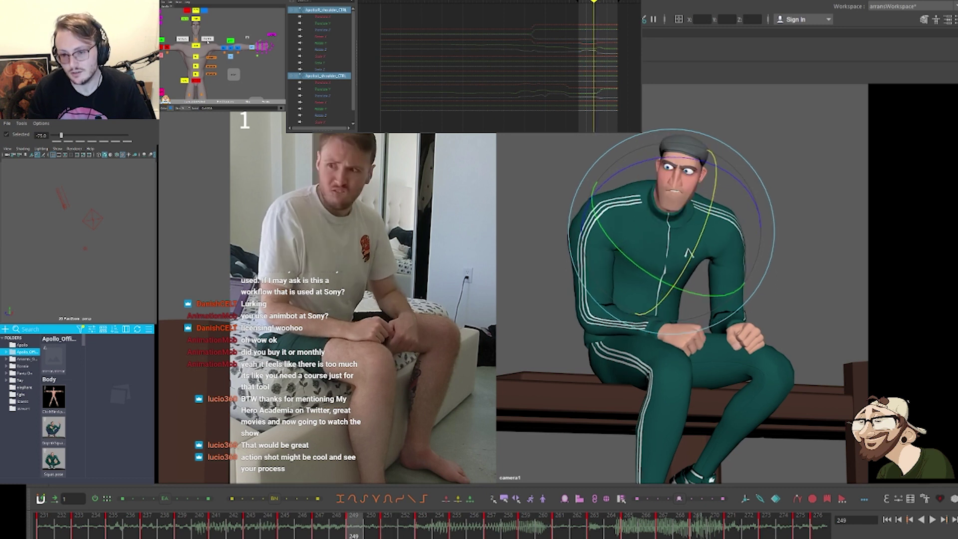
{"action": "key", "text": "period"}
{"action": "key", "text": "period"}
{"action": "key", "text": "period"}
{"action": "key", "text": "period"}
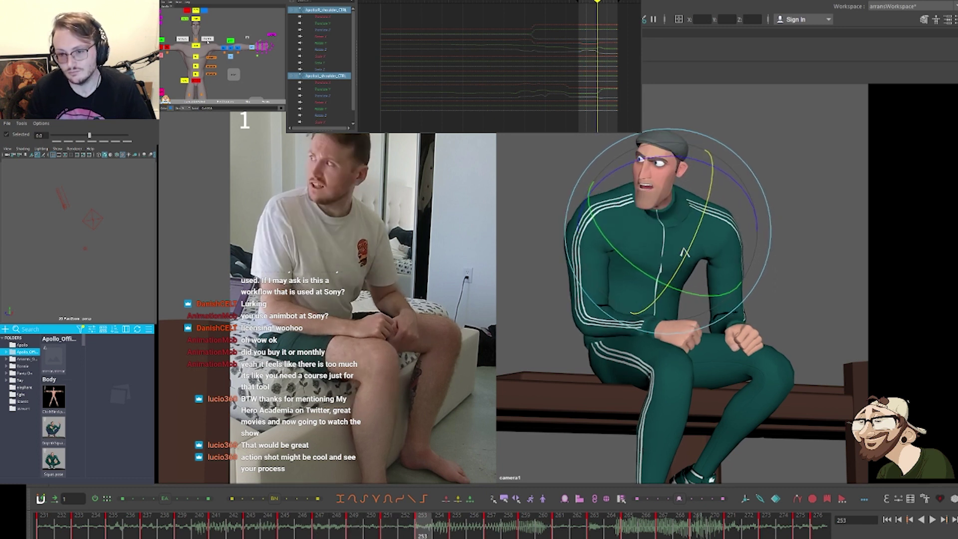
Examine the shoulder poses from frame 251 to frame 259 against the reference footage
{"action": "key", "text": "period"}
{"action": "key", "text": "period"}
{"action": "key", "text": "period"}
{"action": "key", "text": "period"}
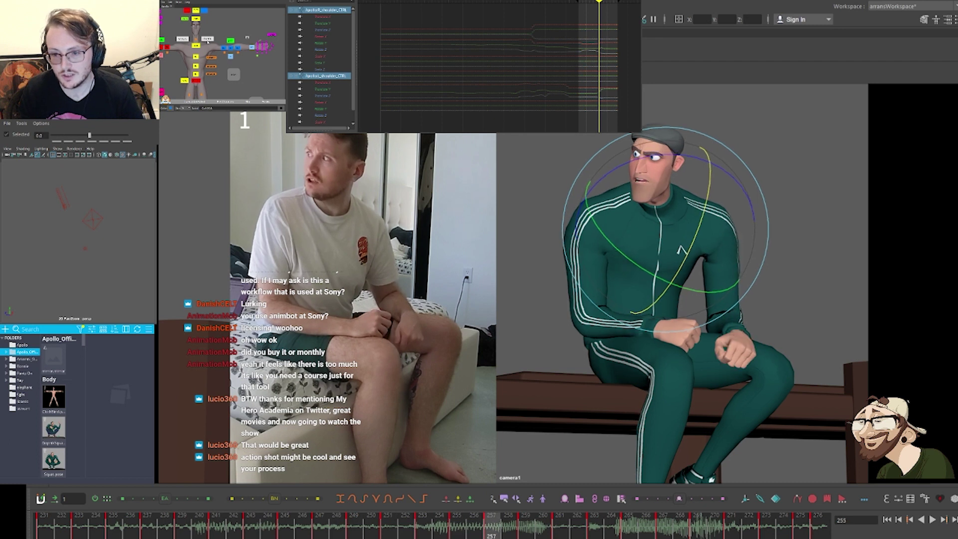
{"action": "key", "text": "period"}
{"action": "key", "text": "period"}
{"action": "key", "text": "comma"}
{"action": "key", "text": "comma"}
{"action": "key", "text": "comma"}
{"action": "key", "text": "comma"}
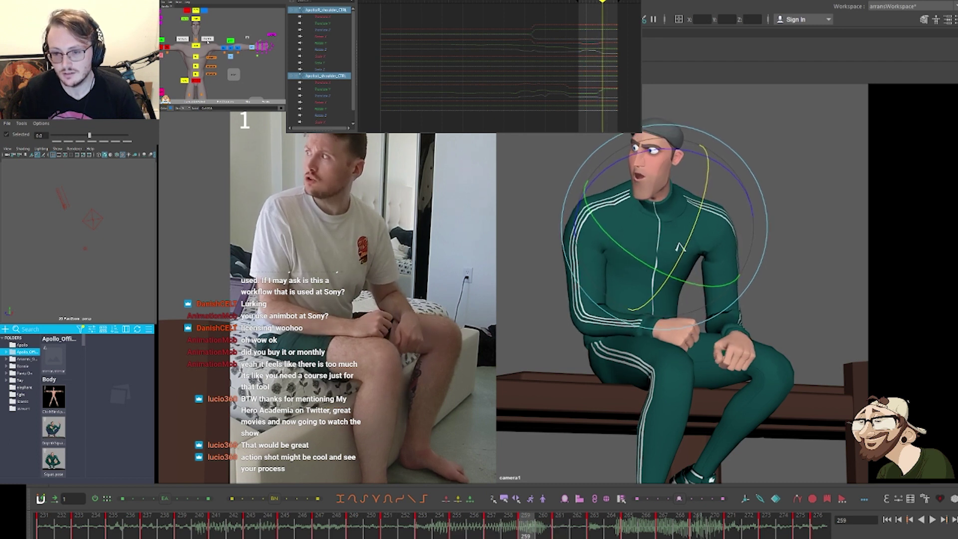
{"action": "key", "text": "period"}
{"action": "key", "text": "period"}
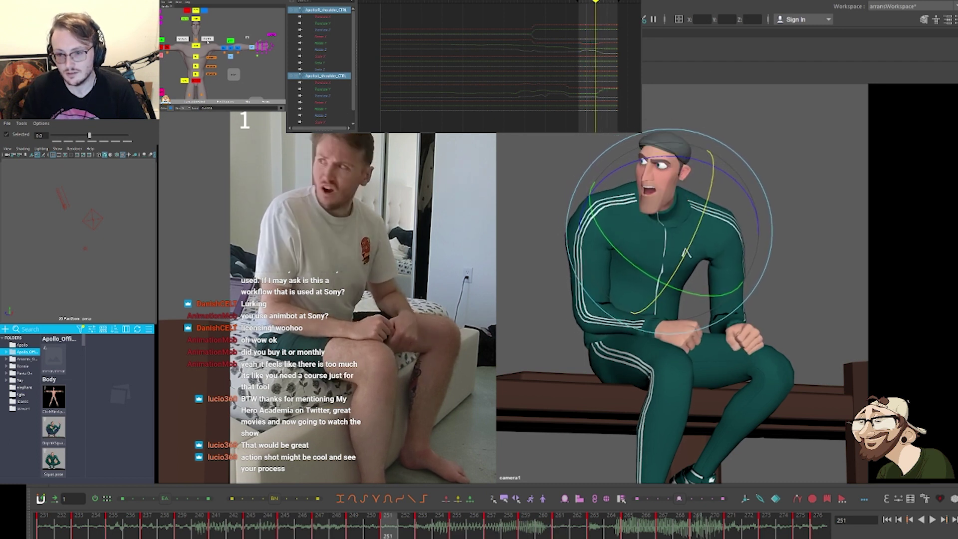
{"action": "key", "text": "period"}
{"action": "key", "text": "comma"}
{"action": "key", "text": "comma"}
{"action": "key", "text": "comma"}
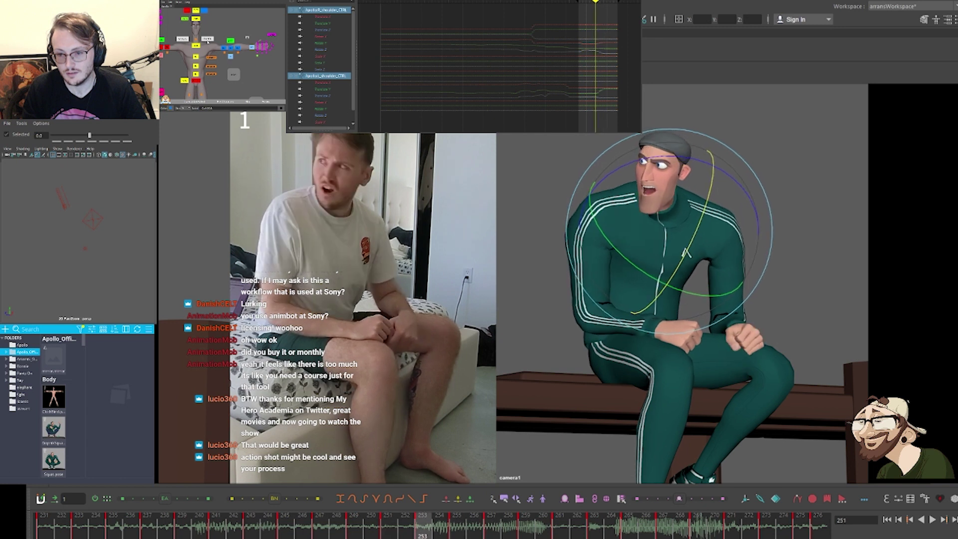
Tween both shoulder controls at frame 257 toward the previous key, using -75 and then -30
{"action": "key", "text": "period"}
{"action": "key", "text": "period"}
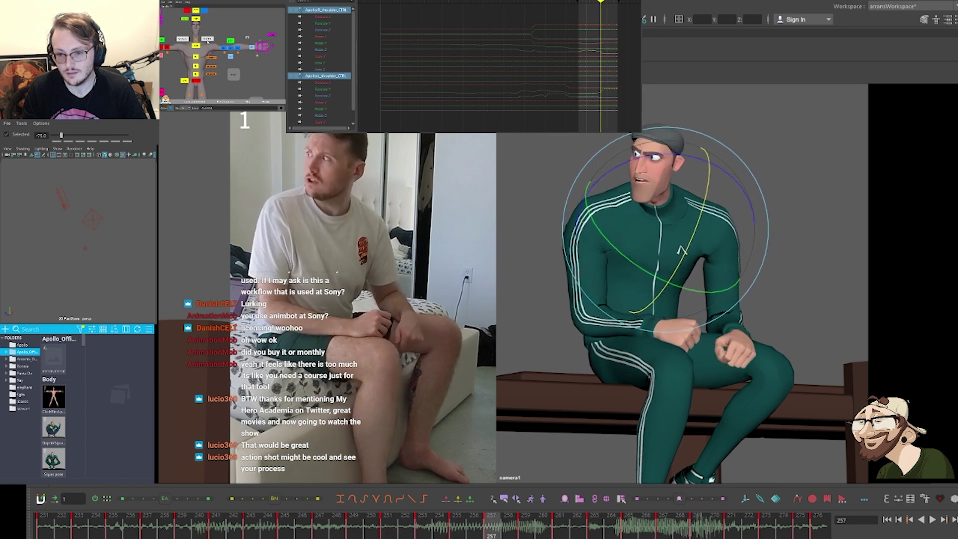
{"action": "key", "text": "period"}
{"action": "key", "text": "period"}
{"action": "key", "text": "period"}
{"action": "key", "text": "period"}
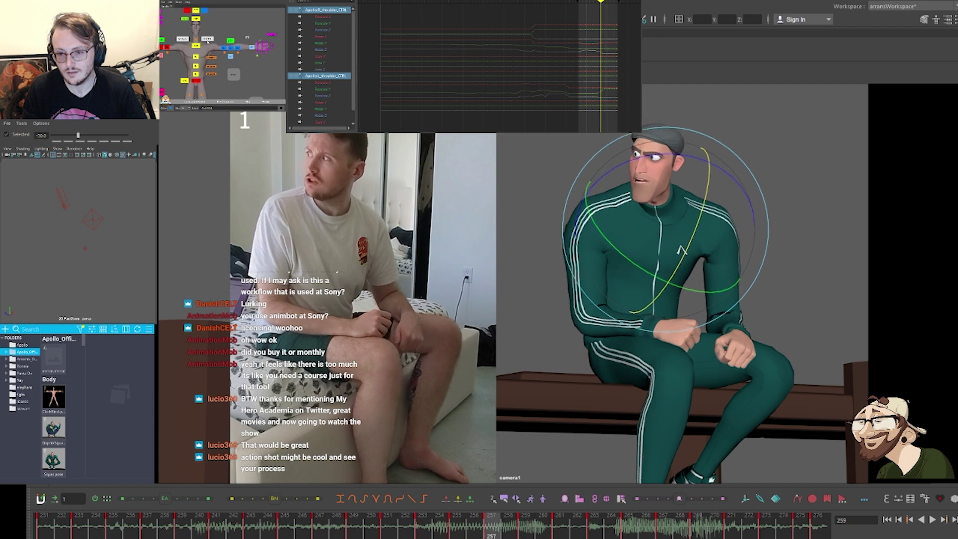
{"action": "key", "text": "period"}
Examine the shoulder motion backward from frame 257 to frame 235 against the reference footage
{"action": "key", "text": "comma"}
{"action": "key", "text": "comma"}
{"action": "key", "text": "comma"}
{"action": "key", "text": "comma"}
{"action": "key", "text": "comma"}
{"action": "key", "text": "comma"}
{"action": "key", "text": "comma"}
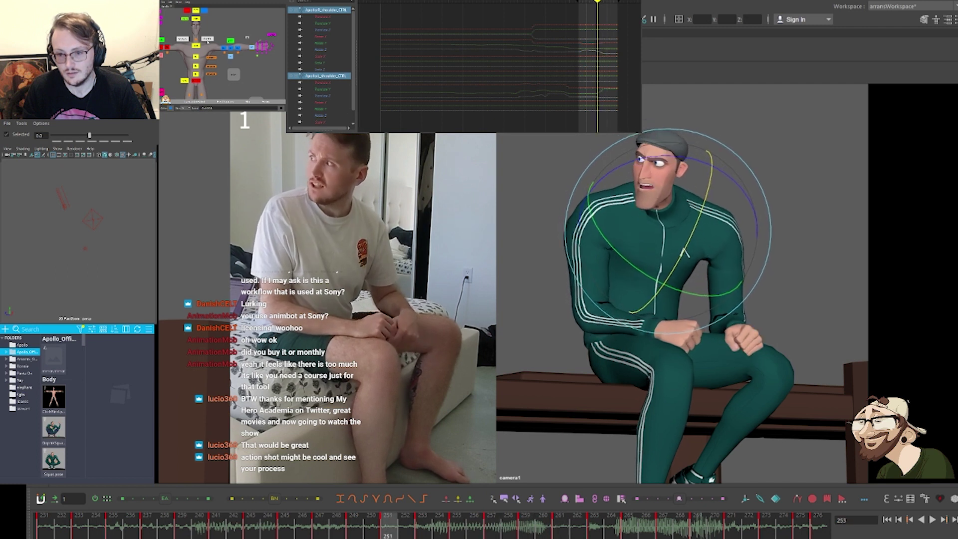
{"action": "key", "text": "comma"}
{"action": "key", "text": "comma"}
{"action": "key", "text": "comma"}
{"action": "key", "text": "comma"}
{"action": "key", "text": "comma"}
{"action": "key", "text": "comma"}
{"action": "key", "text": "comma"}
{"action": "key", "text": "comma"}
{"action": "key", "text": "comma"}
{"action": "key", "text": "comma"}
{"action": "key", "text": "comma"}
{"action": "key", "text": "comma"}
{"action": "key", "text": "comma"}
{"action": "key", "text": "comma"}
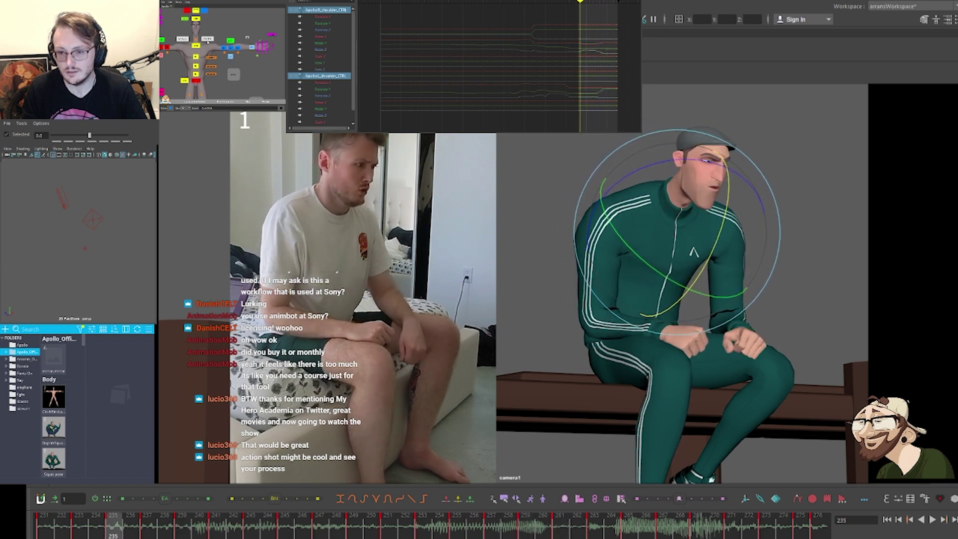
Examine the shoulder motion forward from frame 235 to frame 249 against the reference footage
{"action": "key", "text": "period"}
{"action": "key", "text": "period"}
{"action": "key", "text": "period"}
{"action": "key", "text": "period"}
{"action": "key", "text": "period"}
{"action": "key", "text": "period"}
{"action": "key", "text": "period"}
{"action": "key", "text": "period"}
{"action": "key", "text": "period"}
{"action": "key", "text": "period"}
{"action": "key", "text": "period"}
{"action": "key", "text": "period"}
{"action": "key", "text": "period"}
{"action": "key", "text": "period"}
{"action": "key", "text": "period"}
{"action": "key", "text": "period"}
{"action": "key", "text": "period"}
{"action": "key", "text": "period"}
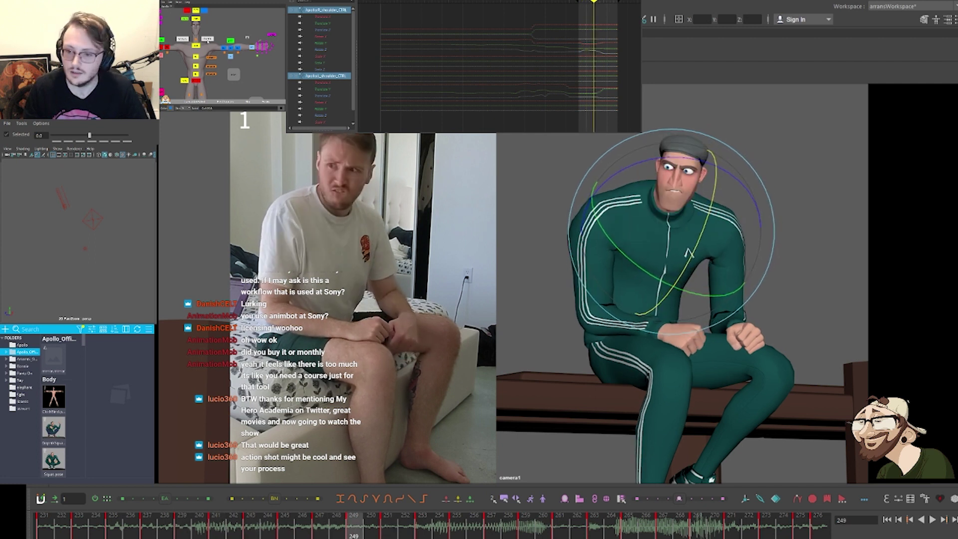
{"action": "key", "text": "comma"}
{"action": "key", "text": "comma"}
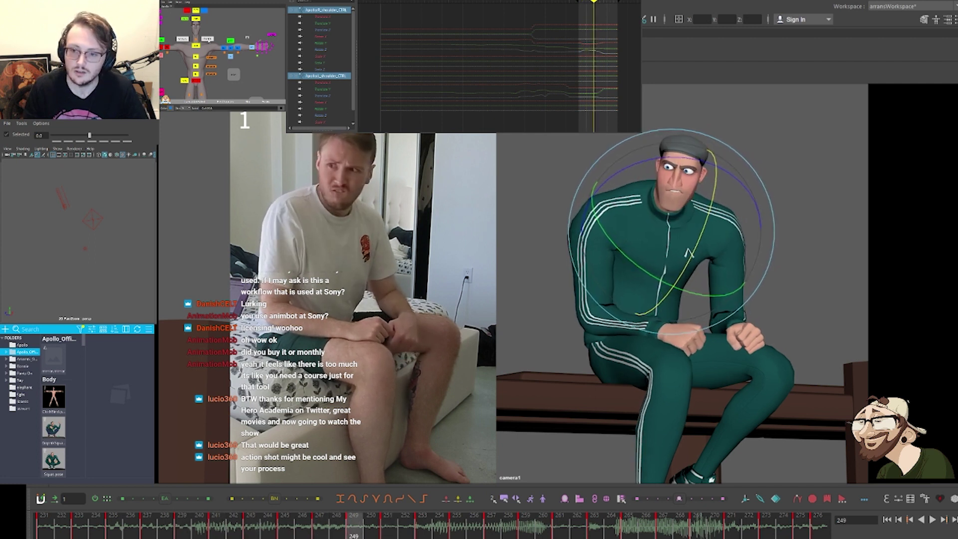
Select the head control and tween it by -30 at frame 249, favouring the previous key
{"action": "left_click", "coordinate": [197, 19]}
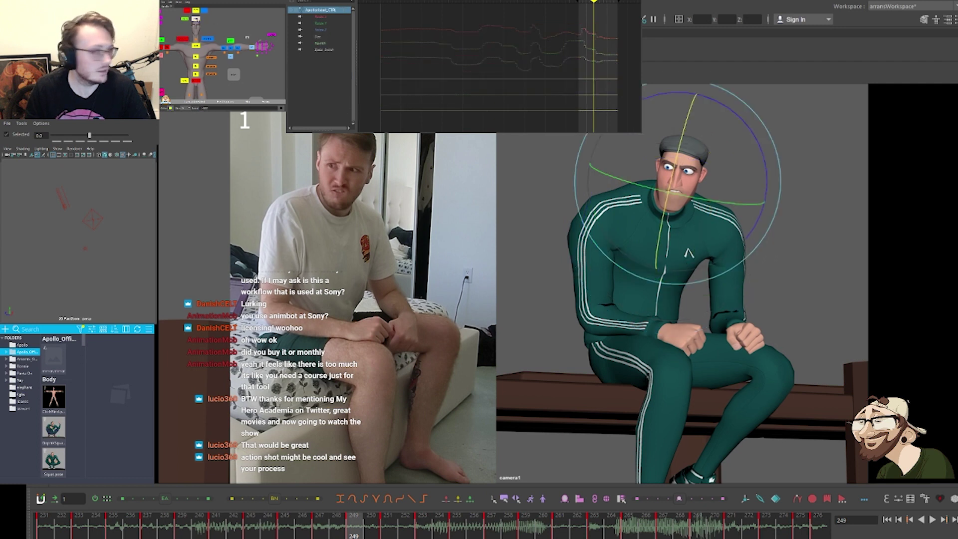
{"action": "key", "text": "period"}
{"action": "key", "text": "period"}
{"action": "key", "text": "comma"}
{"action": "key", "text": "comma"}
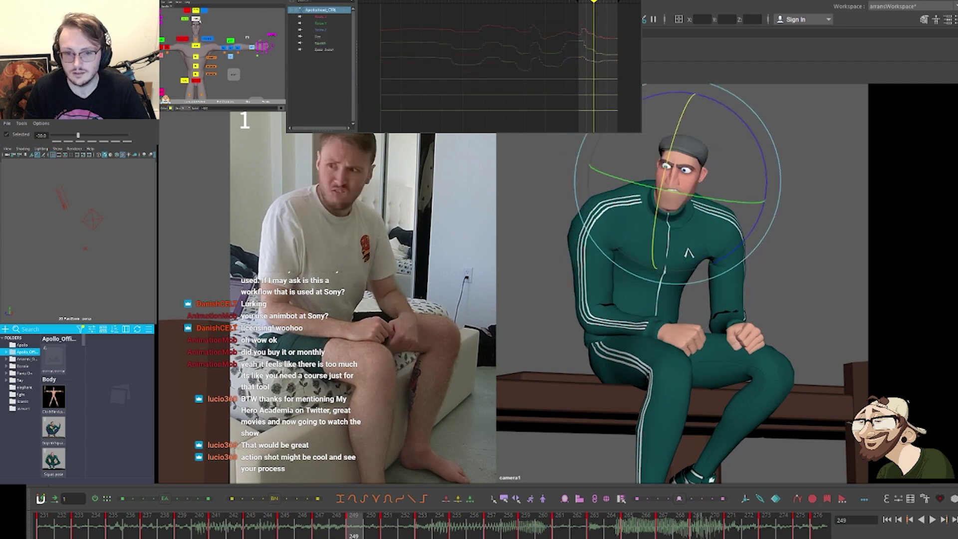
Select the eye aim control with the face controls and tween them by 75 at frame 249, favouring the next key
{"action": "left_click", "coordinate": [195, 11]}
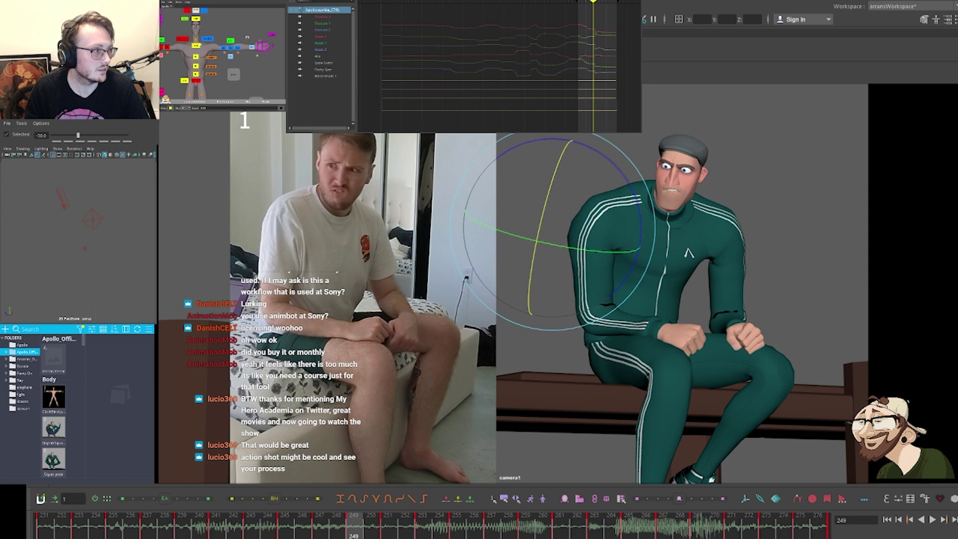
{"action": "middle_click_drag", "start_coordinate": [201, 46], "coordinate": [285, 11], "text": "alt"}
{"action": "left_click", "coordinate": [210, 44]}
{"action": "left_click", "coordinate": [249, 58]}
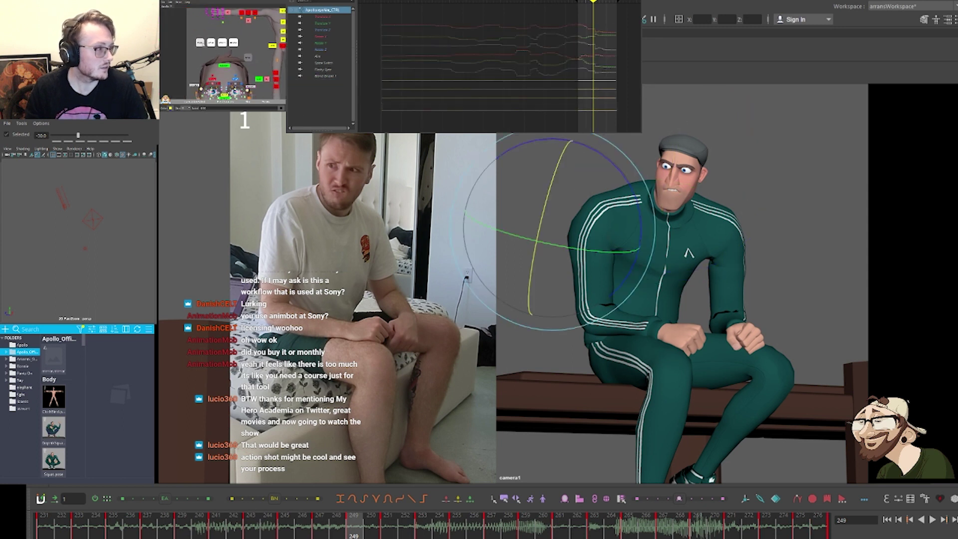
{"action": "left_click", "coordinate": [209, 45], "text": "shift"}
{"action": "key", "text": "comma"}
{"action": "key", "text": "comma"}
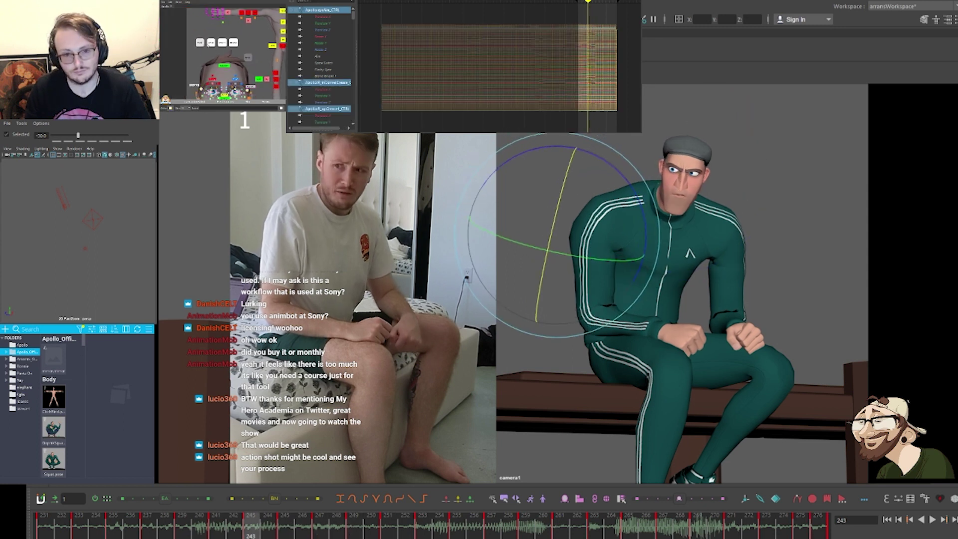
{"action": "key", "text": "period"}
{"action": "key", "text": "period"}
{"action": "key", "text": "period"}
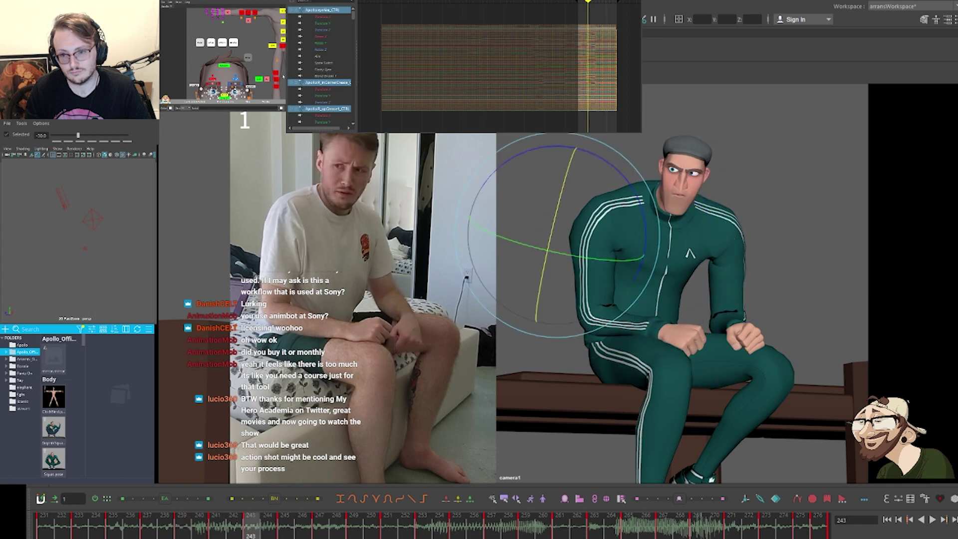
{"action": "left_click_drag", "start_coordinate": [77, 136], "coordinate": [118, 135]}
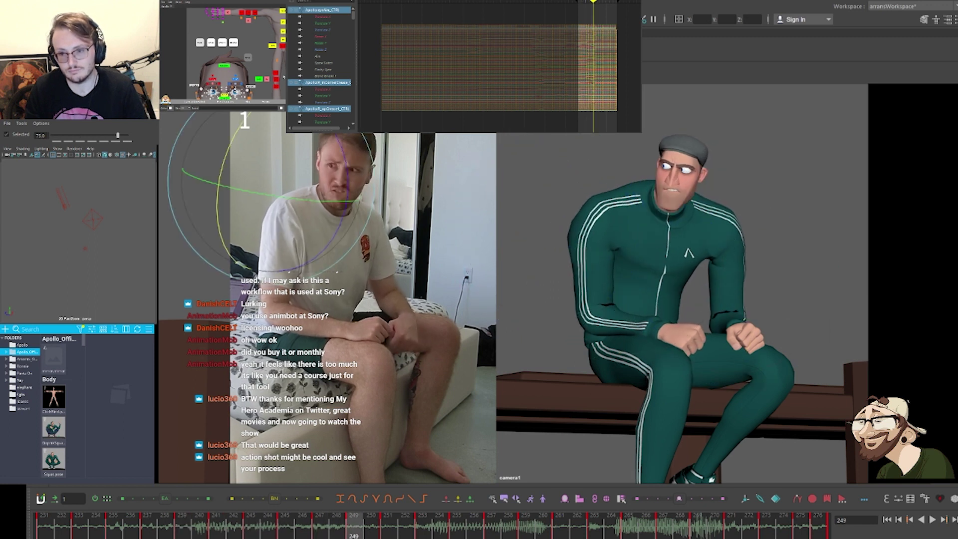
Reduce the eye and face tween at frame 249 to 30 and compare it with the neighbouring poses
{"action": "key", "text": "period"}
{"action": "key", "text": "comma"}
{"action": "key", "text": "comma"}
{"action": "key", "text": "comma"}
{"action": "key", "text": "comma"}
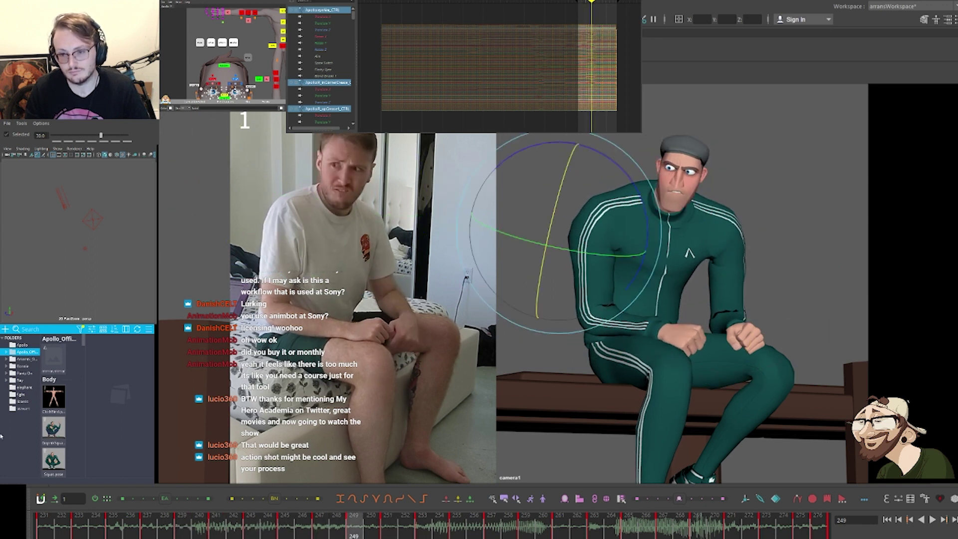
{"action": "key", "text": "period"}
{"action": "key", "text": "period"}
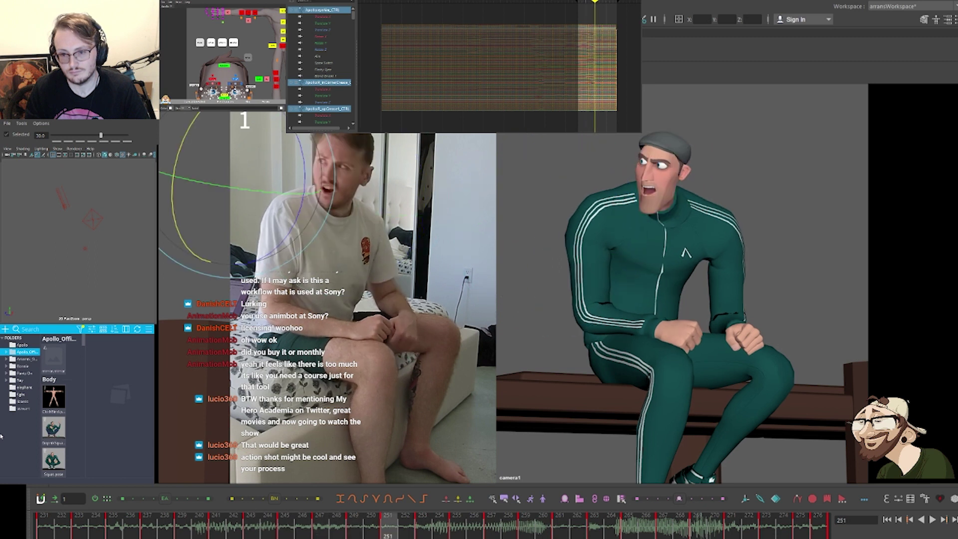
{"action": "key", "text": "period"}
{"action": "key", "text": "comma"}
{"action": "key", "text": "comma"}
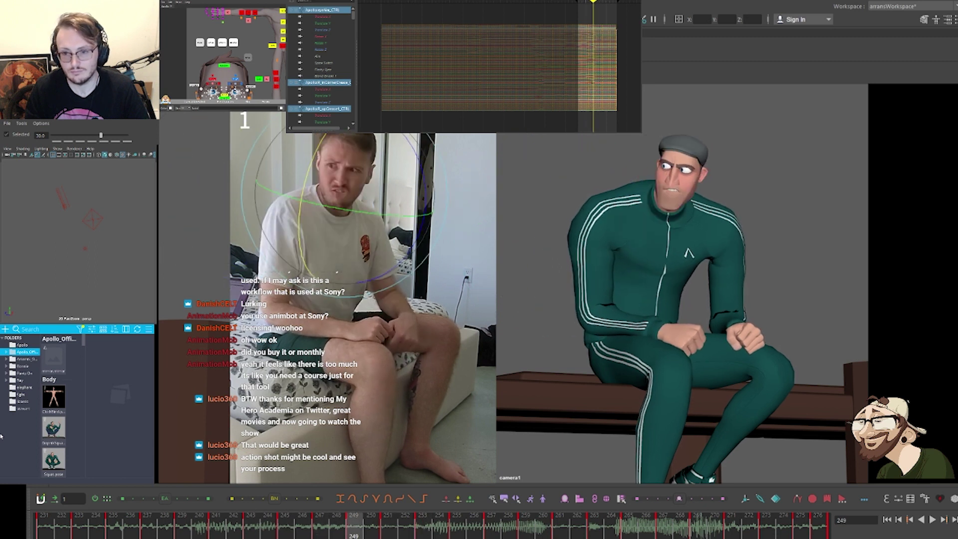
{"action": "key", "text": "period"}
Select the neck base control and tween it by -30 at frame 249, favouring the previous key
{"action": "middle_click_drag", "start_coordinate": [264, 39], "coordinate": [219, 59], "text": "alt"}
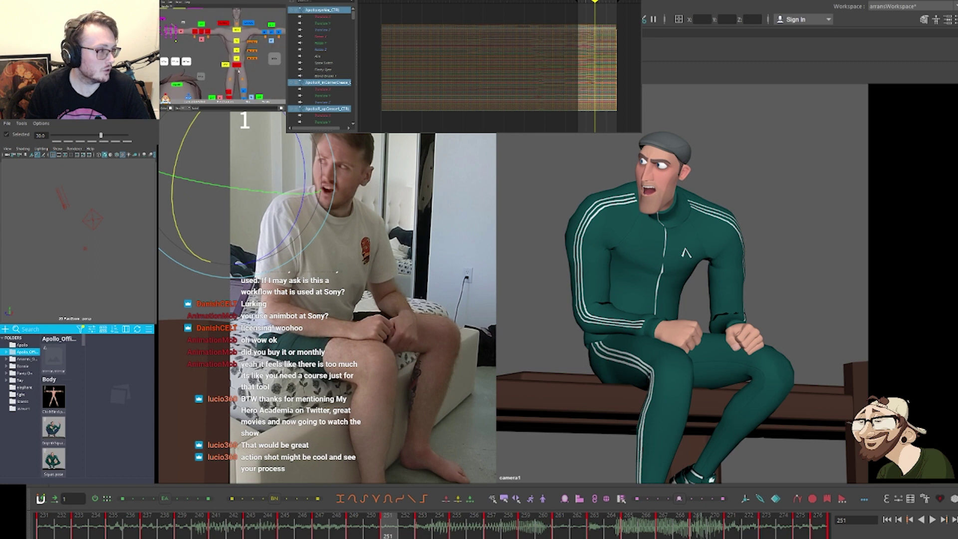
{"action": "left_click", "coordinate": [242, 41]}
{"action": "key", "text": "period"}
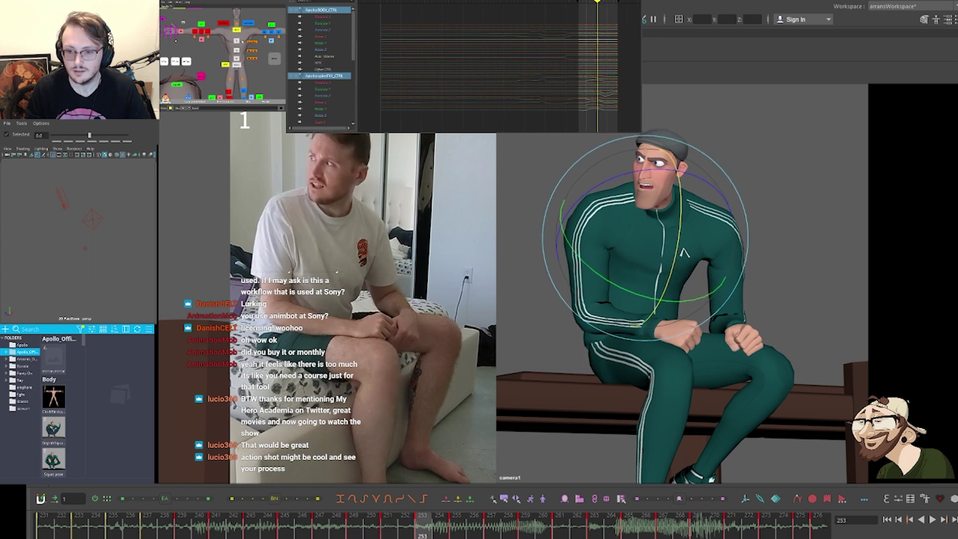
{"action": "left_click", "coordinate": [236, 30]}
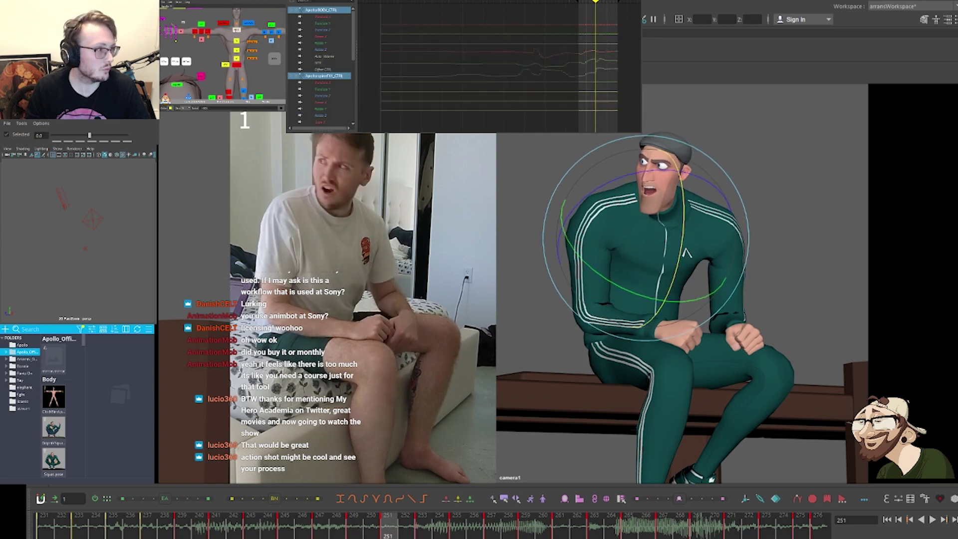
{"action": "key", "text": "comma"}
{"action": "key", "text": "period"}
{"action": "key", "text": "comma"}
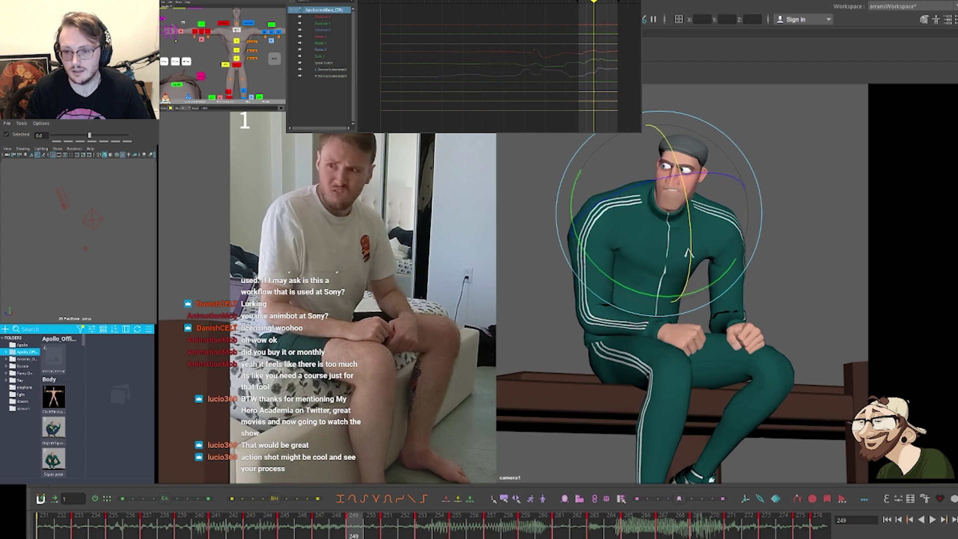
{"action": "key", "text": "comma"}
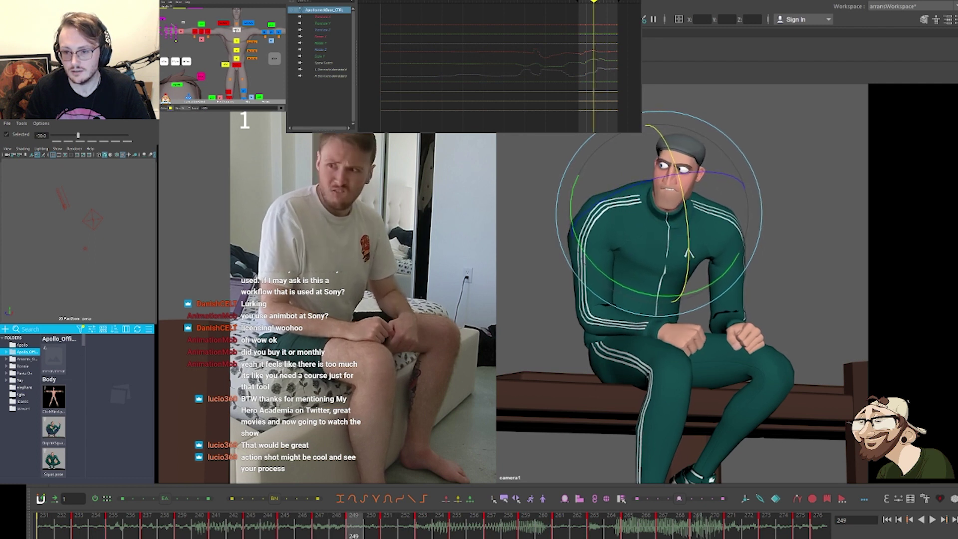
{"action": "key", "text": "comma"}
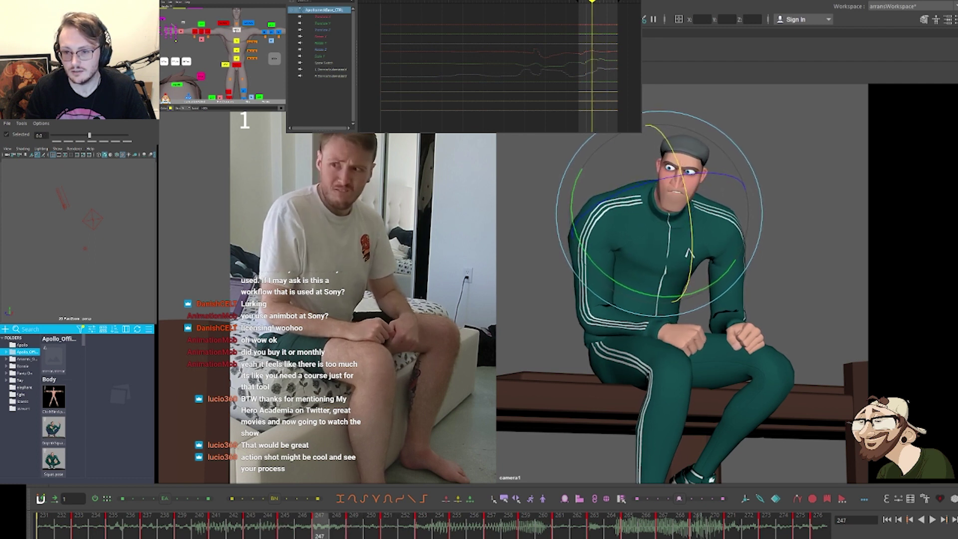
Tween the neck base control by 30 toward the next key in the frame 251 to 255 range
{"action": "key", "text": "period"}
{"action": "key", "text": "period"}
{"action": "key", "text": "period"}
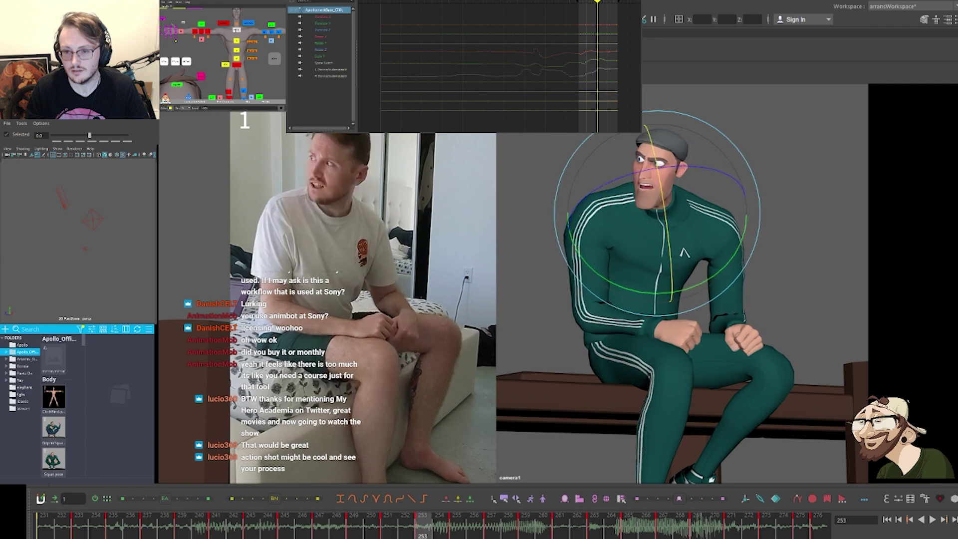
{"action": "key", "text": "period"}
{"action": "key", "text": "period"}
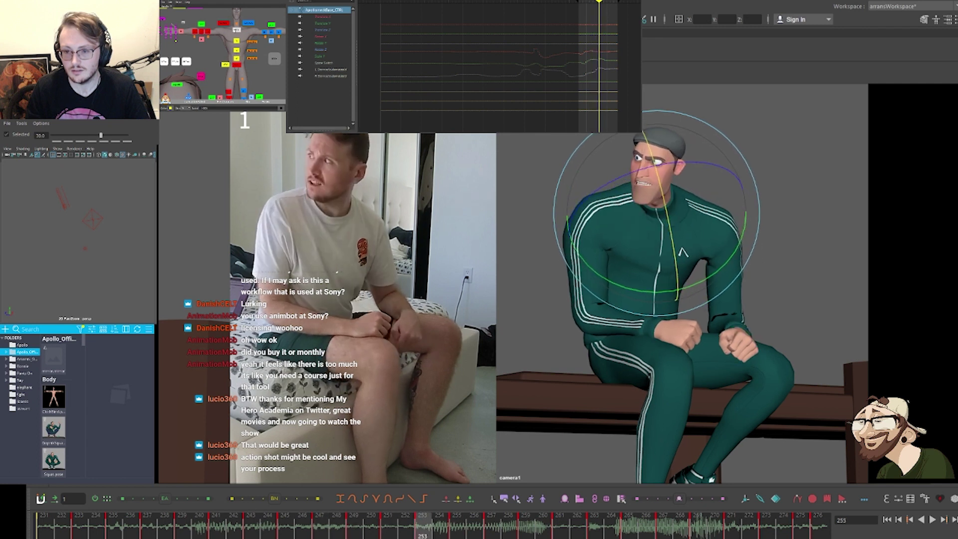
{"action": "key", "text": "comma"}
{"action": "key", "text": "comma"}
{"action": "key", "text": "comma"}
{"action": "key", "text": "comma"}
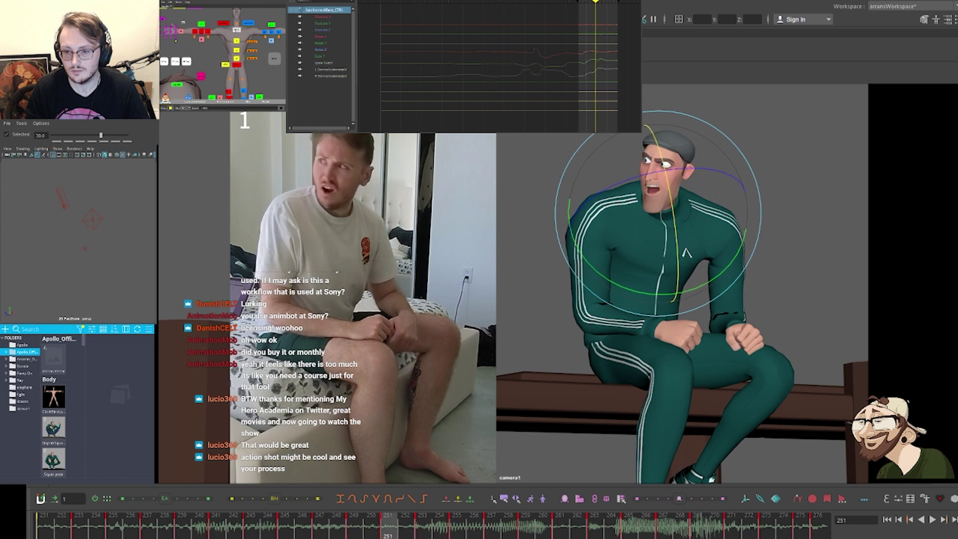
Examine the neck and head motion from frame 251 to 257 and back to frame 237 against the reference footage
{"action": "key", "text": "period"}
{"action": "key", "text": "period"}
{"action": "key", "text": "period"}
{"action": "key", "text": "period"}
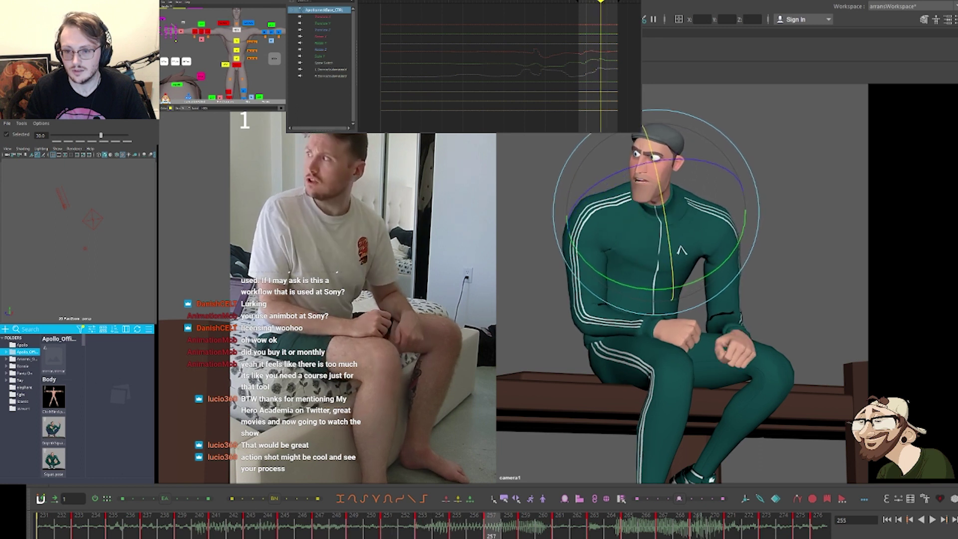
{"action": "key", "text": "comma"}
{"action": "key", "text": "comma"}
{"action": "key", "text": "comma"}
{"action": "key", "text": "comma"}
{"action": "key", "text": "comma"}
{"action": "key", "text": "comma"}
{"action": "key", "text": "comma"}
{"action": "key", "text": "comma"}
{"action": "key", "text": "comma"}
{"action": "key", "text": "comma"}
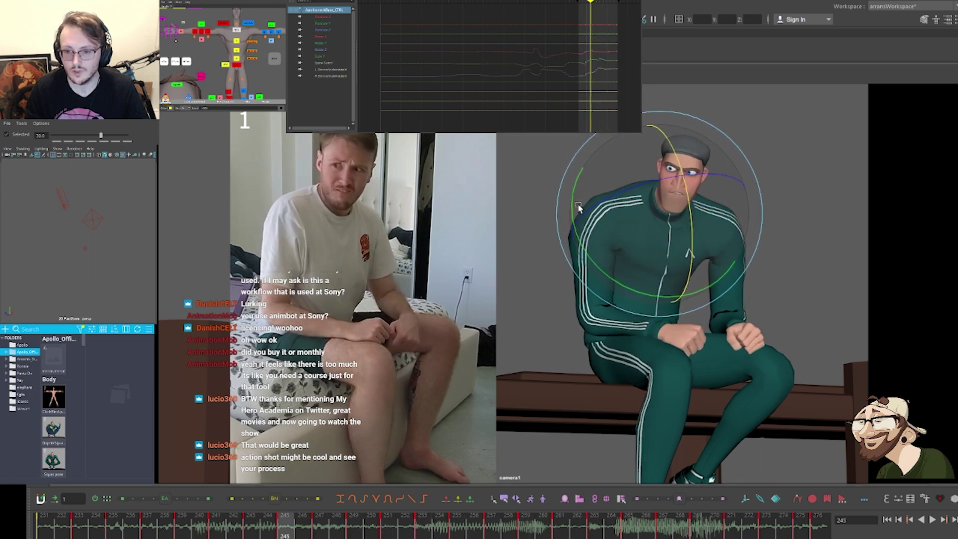
{"action": "key", "text": "comma"}
{"action": "key", "text": "comma"}
{"action": "key", "text": "comma"}
{"action": "key", "text": "comma"}
{"action": "key", "text": "comma"}
{"action": "key", "text": "comma"}
{"action": "key", "text": "comma"}
{"action": "key", "text": "comma"}
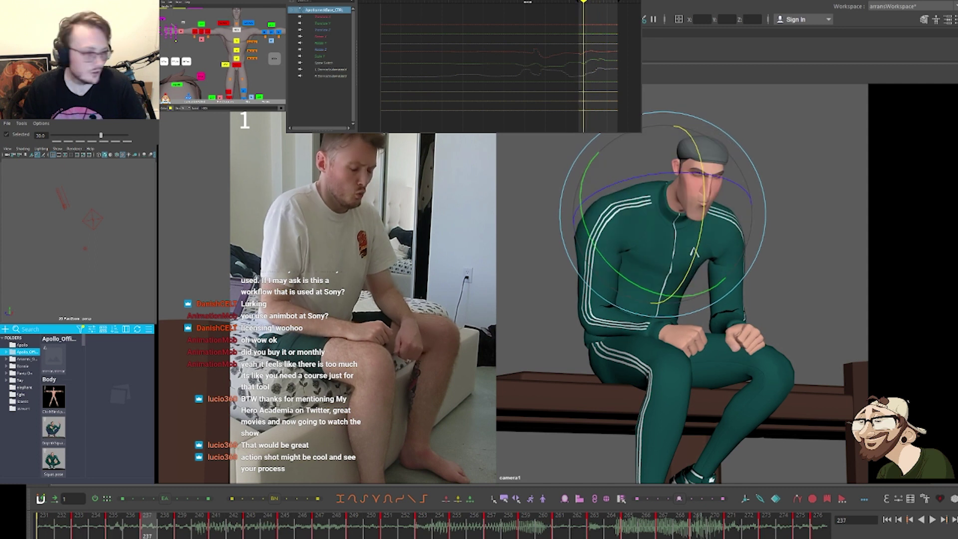
Isolate the neck base control's Rotate X curve and frame its keys around the head turn
{"action": "left_click", "coordinate": [329, 37]}
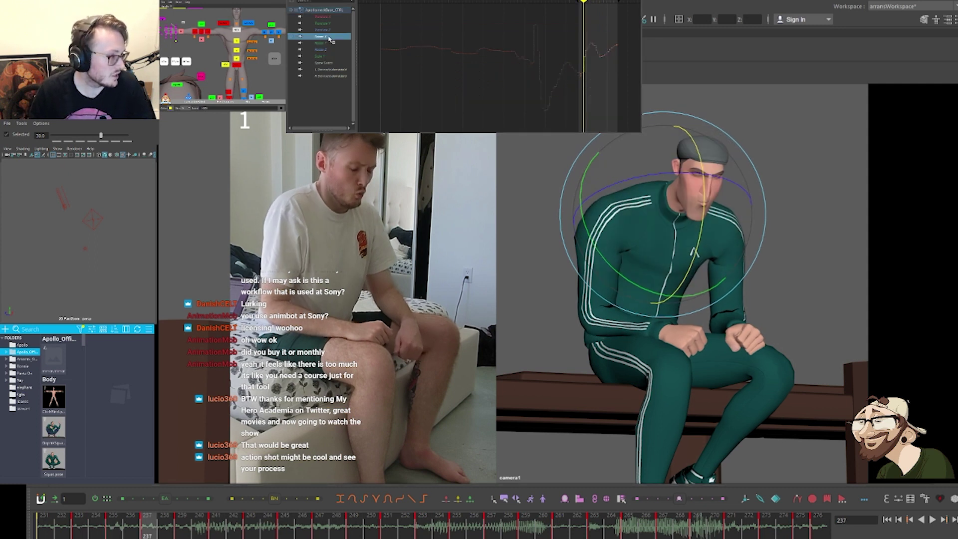
{"action": "left_click_drag", "start_coordinate": [603, 78], "coordinate": [603, 78]}
{"action": "key", "text": "f"}
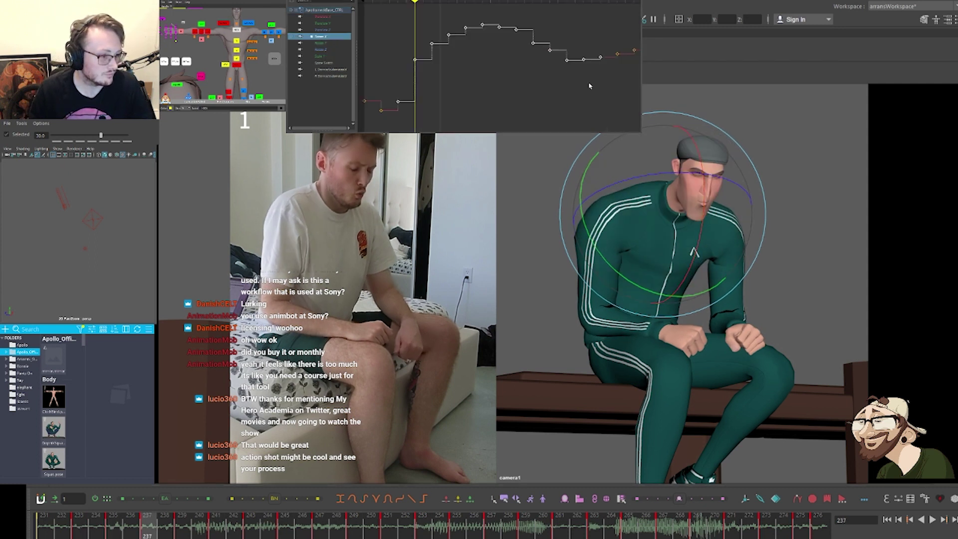
{"action": "middle_click_drag", "start_coordinate": [501, 79], "coordinate": [481, 56], "text": "alt"}
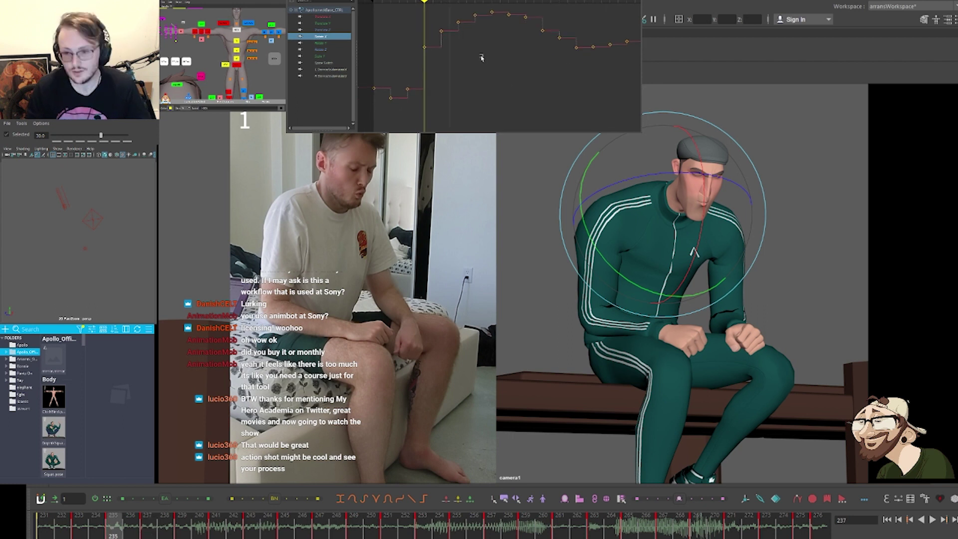
{"action": "key", "text": "comma"}
{"action": "key", "text": "comma"}
{"action": "key", "text": "period"}
{"action": "key", "text": "period"}
Raise the neck base Rotate X keys from frame 239 to frame 245, judging the pose in an upper-body close-up
{"action": "key", "text": "backslash"}
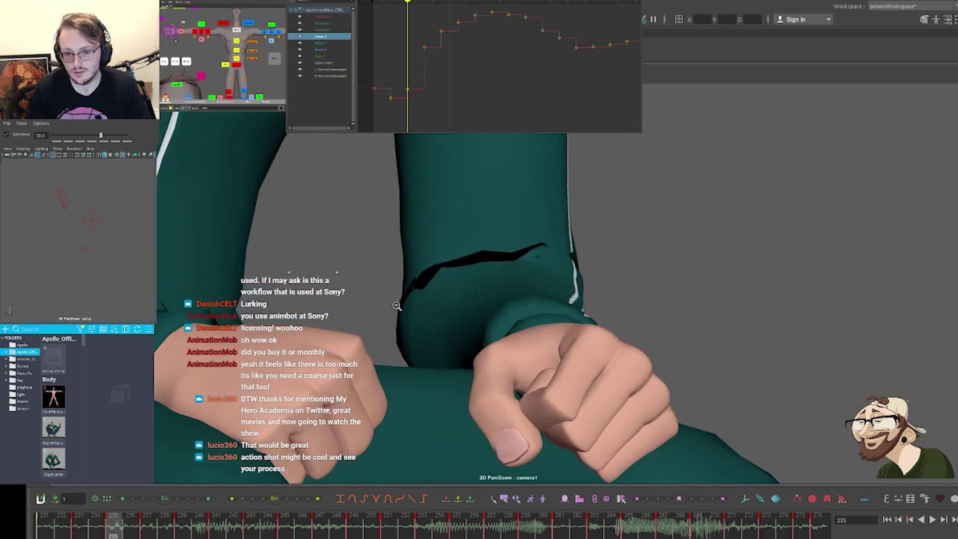
{"action": "right_click_drag", "start_coordinate": [397, 306], "coordinate": [353, 304]}
{"action": "middle_click_drag", "start_coordinate": [444, 220], "coordinate": [514, 399]}
{"action": "right_click_drag", "start_coordinate": [514, 400], "coordinate": [479, 384]}
{"action": "middle_click_drag", "start_coordinate": [512, 223], "coordinate": [531, 341]}
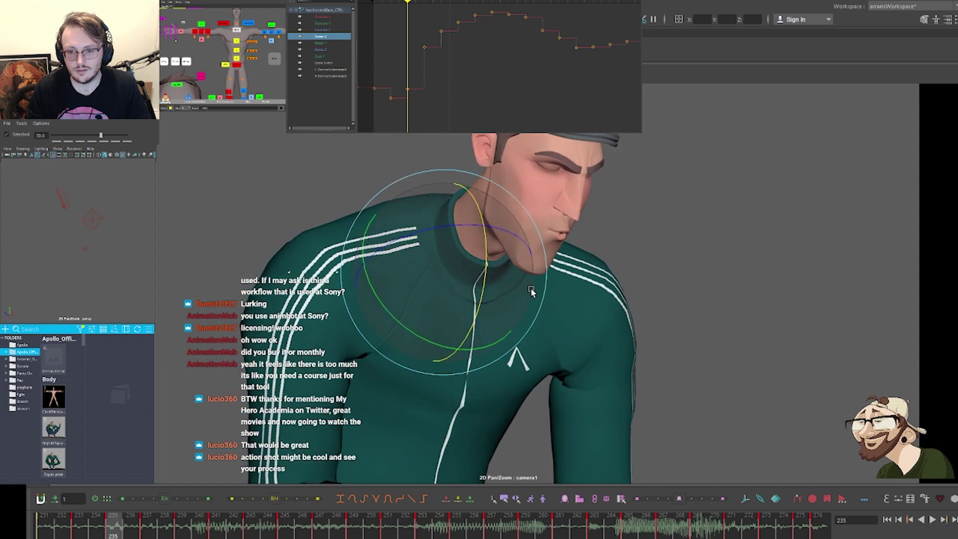
{"action": "key", "text": "period"}
{"action": "key", "text": "period"}
{"action": "key", "text": "period"}
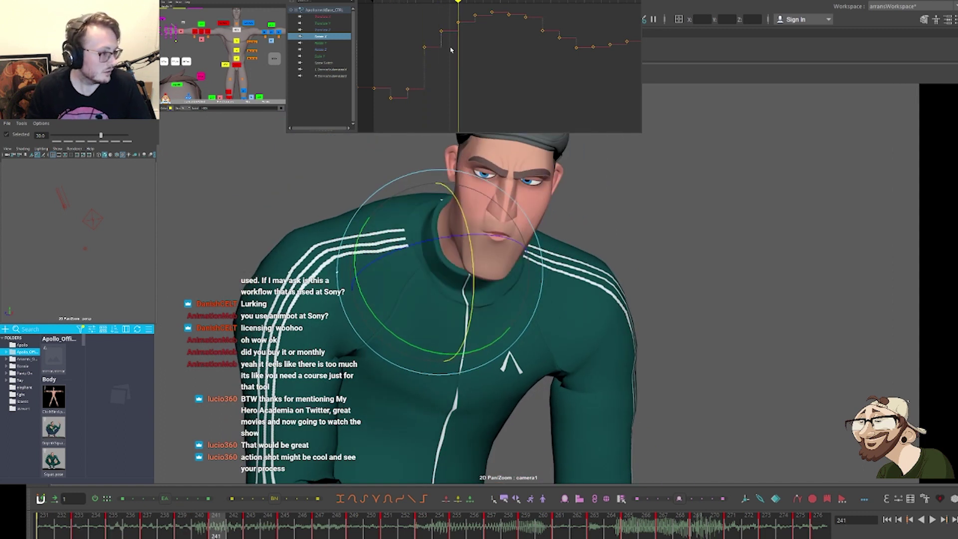
{"action": "left_click_drag", "start_coordinate": [432, 52], "coordinate": [461, 22]}
{"action": "mouse_move", "coordinate": [462, 55]}
{"action": "middle_mouse_down", "text": "shift"}
{"action": "mouse_move", "coordinate": [462, 43]}
{"action": "mouse_move", "coordinate": [466, 59]}
{"action": "middle_mouse_up", "text": "shift"}
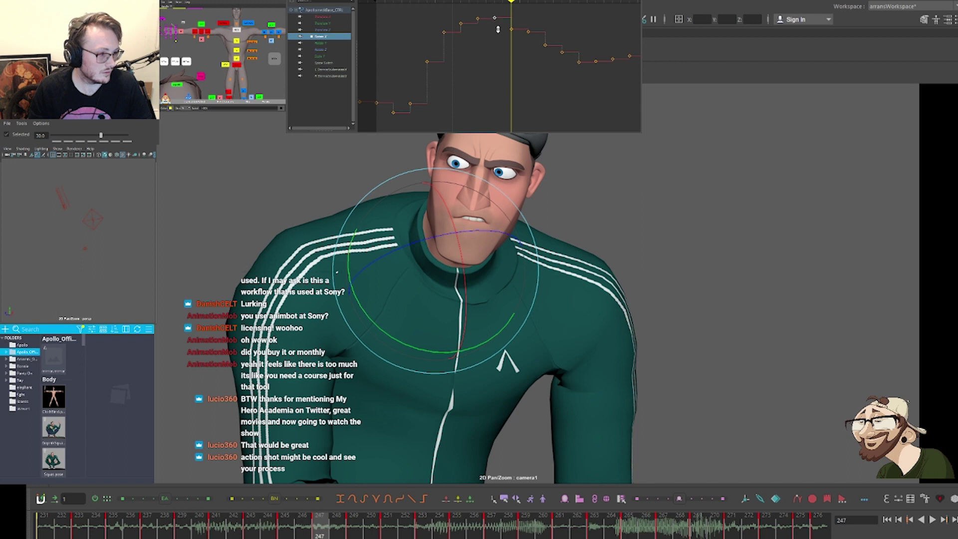
Raise the neck base Rotate X keys at frames 247 and 251 slightly and compare the poses with the reference footage
{"action": "middle_click_drag", "start_coordinate": [522, 21], "coordinate": [521, 10]}
{"action": "key", "text": "comma"}
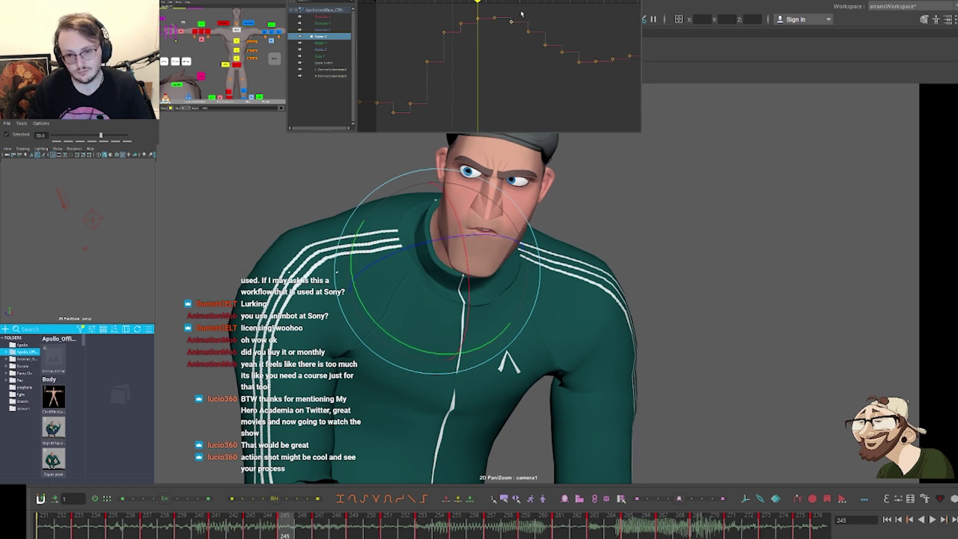
{"action": "key", "text": "period"}
{"action": "key", "text": "period"}
{"action": "key", "text": "period"}
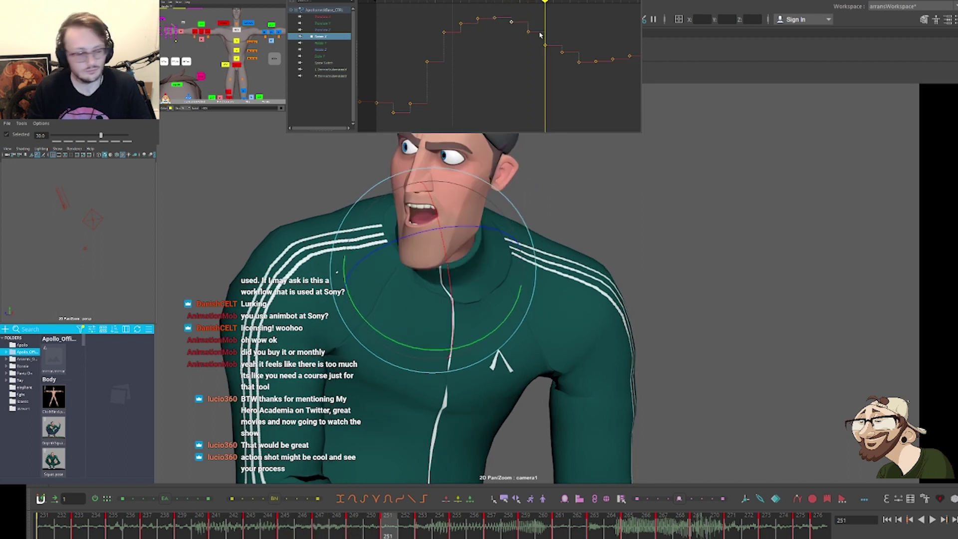
{"action": "mouse_move", "coordinate": [552, 37]}
{"action": "middle_mouse_down"}
{"action": "mouse_move", "coordinate": [553, 50]}
{"action": "mouse_move", "coordinate": [552, 37]}
{"action": "middle_mouse_up"}
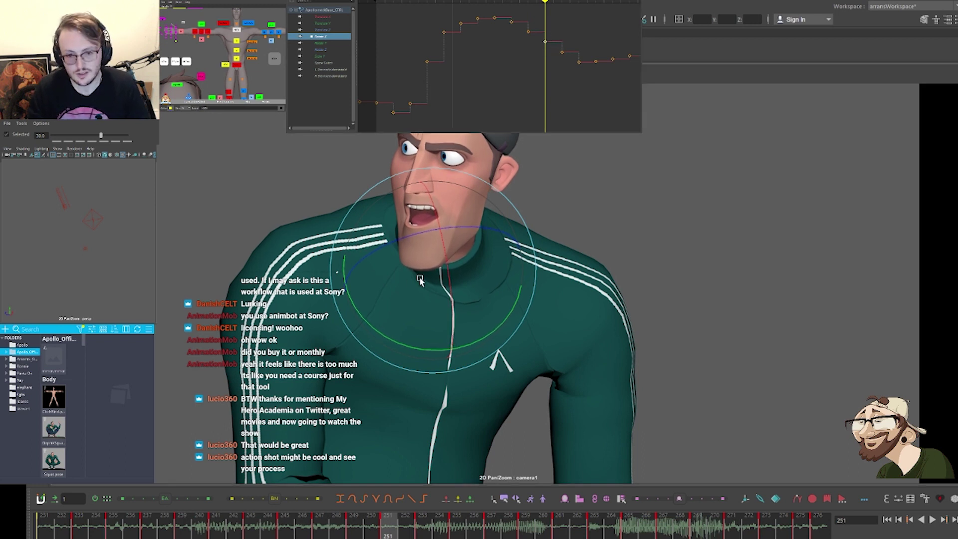
{"action": "key", "text": "backslash"}
{"action": "key", "text": "comma"}
{"action": "key", "text": "comma"}
{"action": "key", "text": "period"}
{"action": "key", "text": "period"}
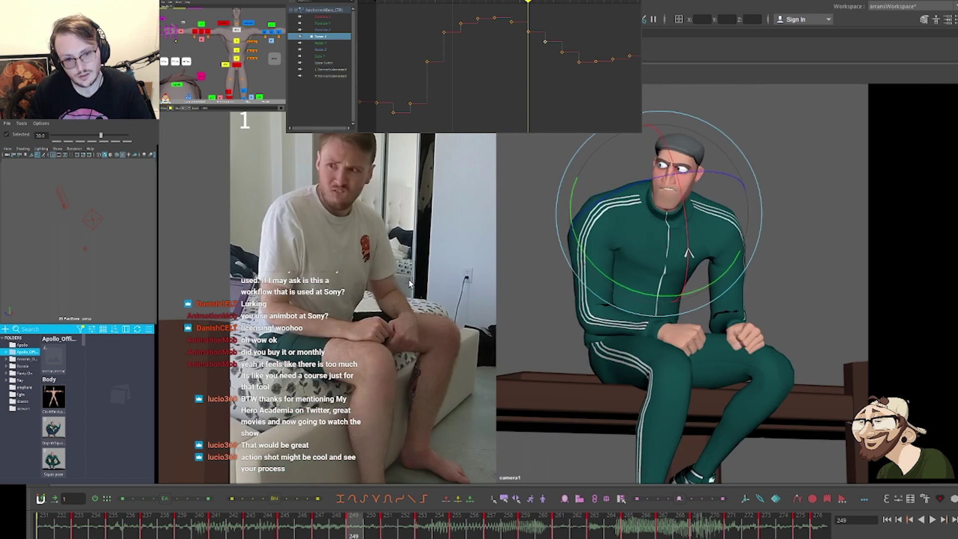
Raise the neck base Rotate X keys at frames 247 and 249, judging the pose in an upper-body close-up
{"action": "key", "text": "comma"}
{"action": "key", "text": "comma"}
{"action": "key", "text": "comma"}
{"action": "key", "text": "period"}
{"action": "key", "text": "period"}
{"action": "key", "text": "period"}
{"action": "key", "text": "period"}
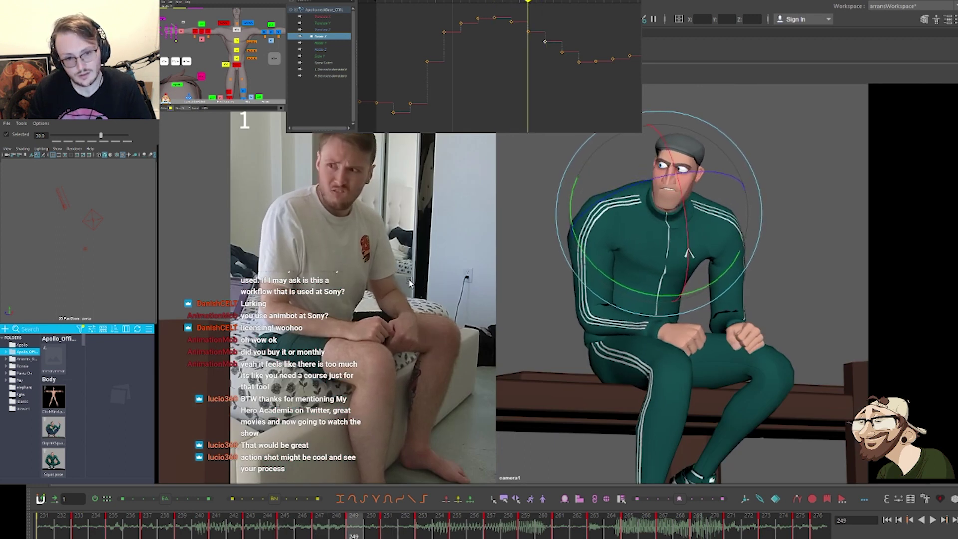
{"action": "key", "text": "backslash"}
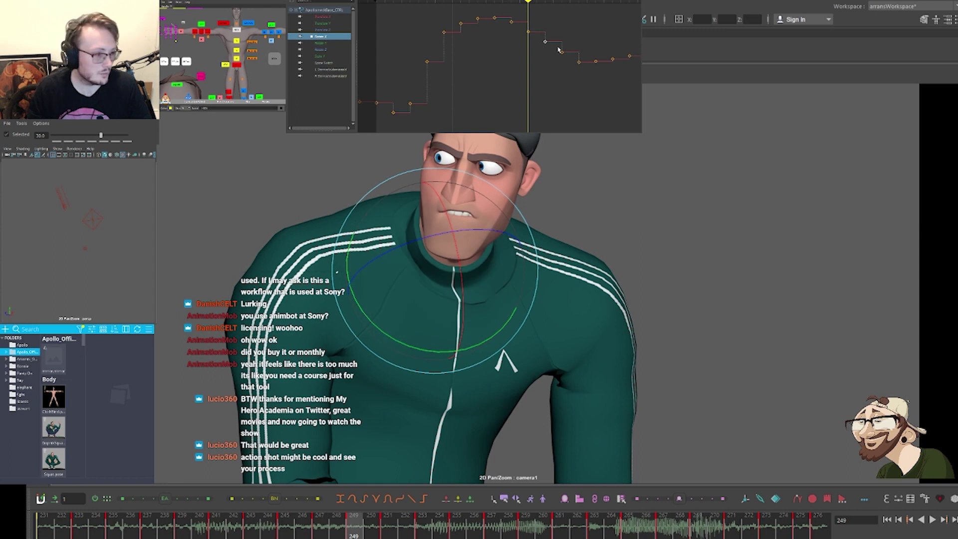
{"action": "left_click_drag", "start_coordinate": [520, 46], "coordinate": [535, 26]}
{"action": "middle_click_drag", "start_coordinate": [531, 30], "coordinate": [511, 42]}
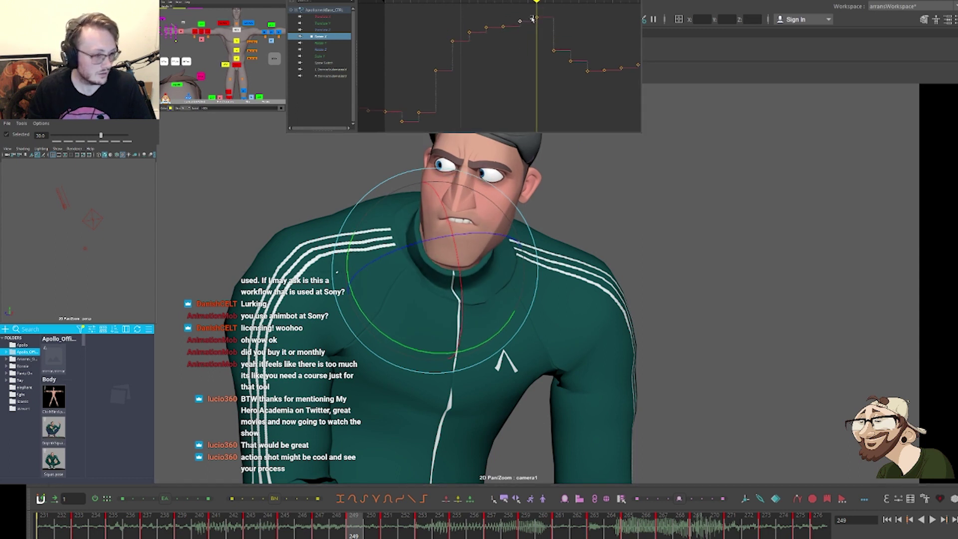
Raise the neck base Rotate X key at frame 251 and compare the surrounding poses with the reference footage
{"action": "key", "text": "period"}
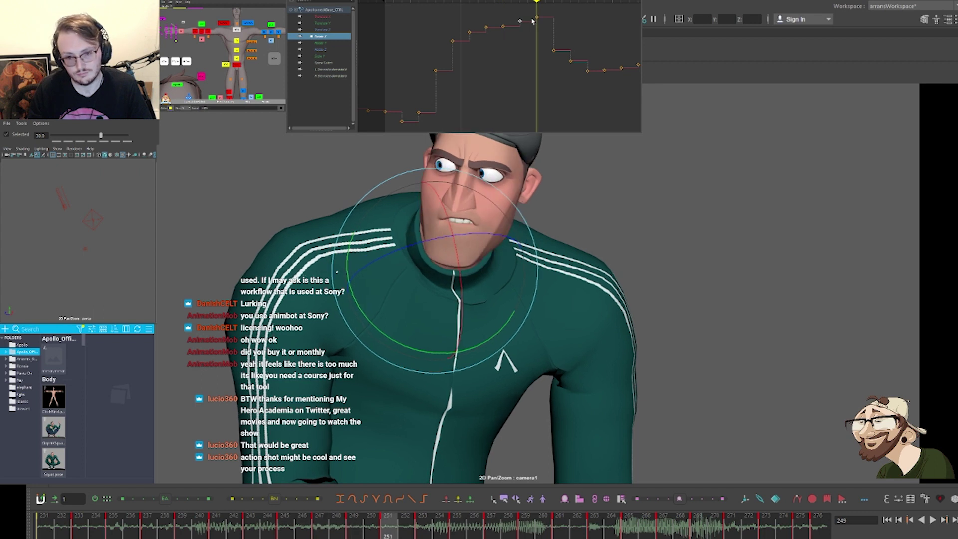
{"action": "middle_click_drag", "start_coordinate": [562, 39], "coordinate": [562, 30]}
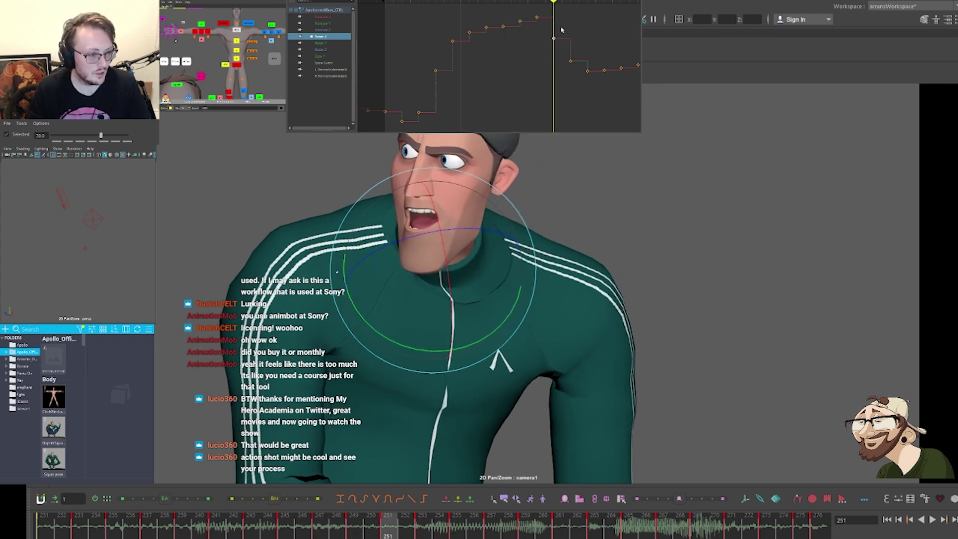
{"action": "key", "text": "period"}
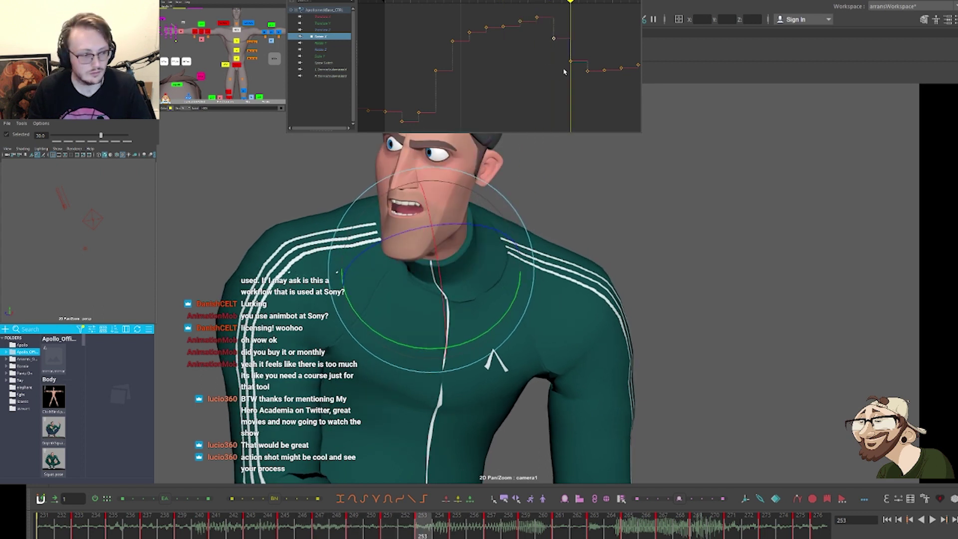
{"action": "key", "text": "backslash"}
{"action": "key", "text": "comma"}
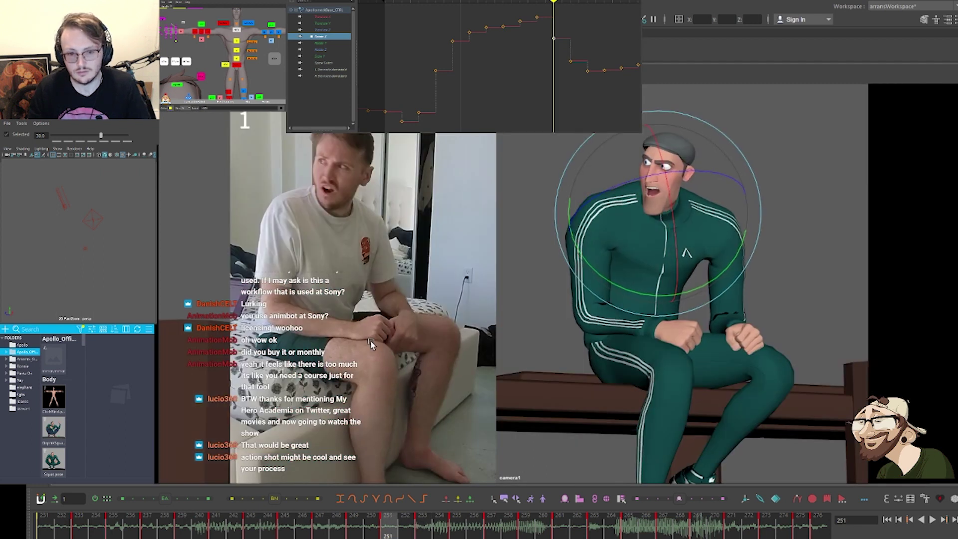
{"action": "key", "text": "period"}
{"action": "key", "text": "period"}
{"action": "key", "text": "period"}
Lower the neck base Rotate X keys at frames 255 and 257 slightly, checking the motion in the upper-body close-up
{"action": "key", "text": "backslash"}
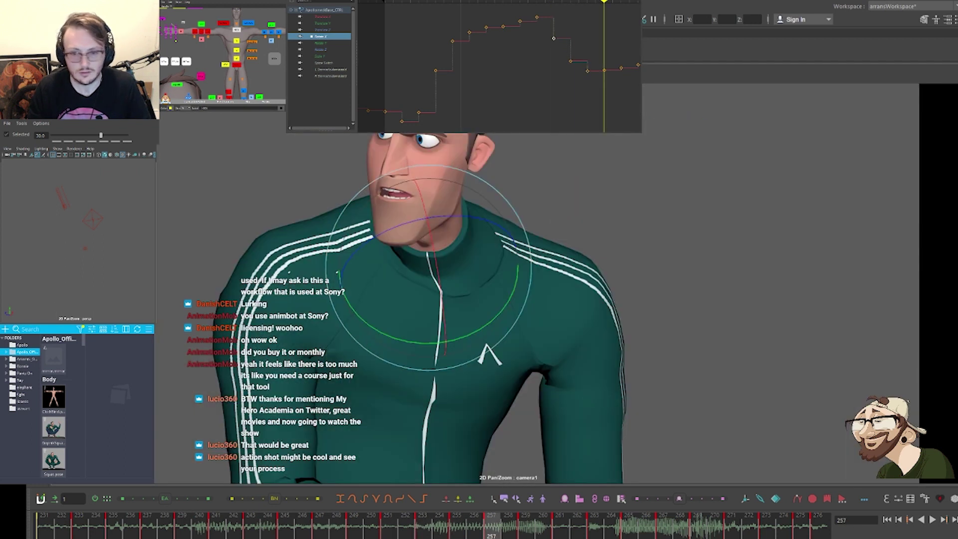
{"action": "middle_click_drag", "start_coordinate": [568, 83], "coordinate": [502, 77], "text": "alt"}
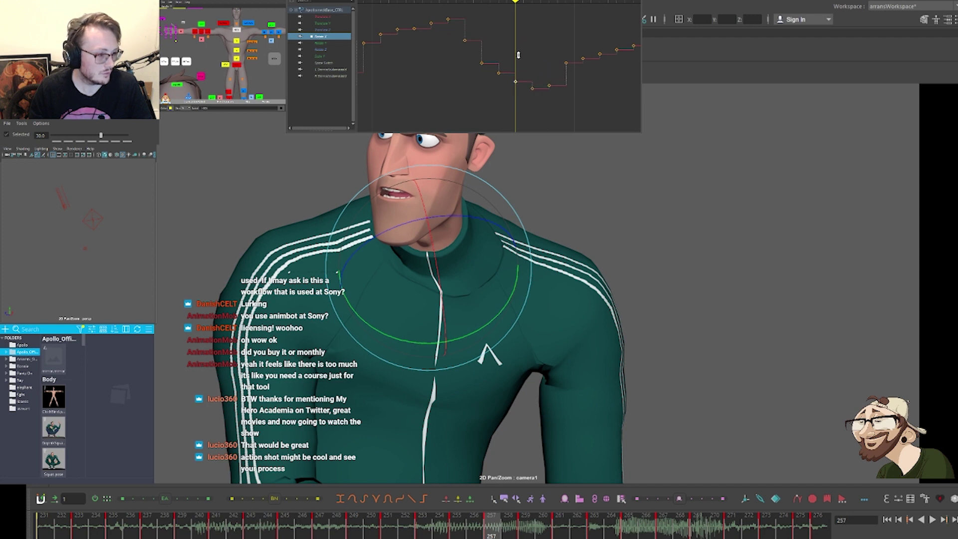
{"action": "middle_click_drag", "start_coordinate": [518, 55], "coordinate": [519, 59]}
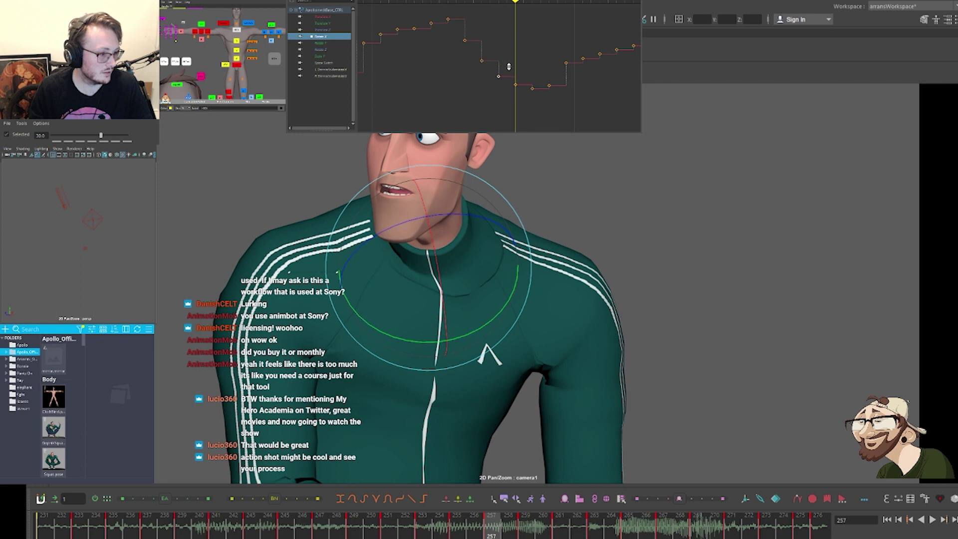
{"action": "key", "text": "comma"}
{"action": "key", "text": "comma"}
{"action": "key", "text": "comma"}
{"action": "key", "text": "period"}
{"action": "key", "text": "period"}
{"action": "key", "text": "period"}
{"action": "key", "text": "period"}
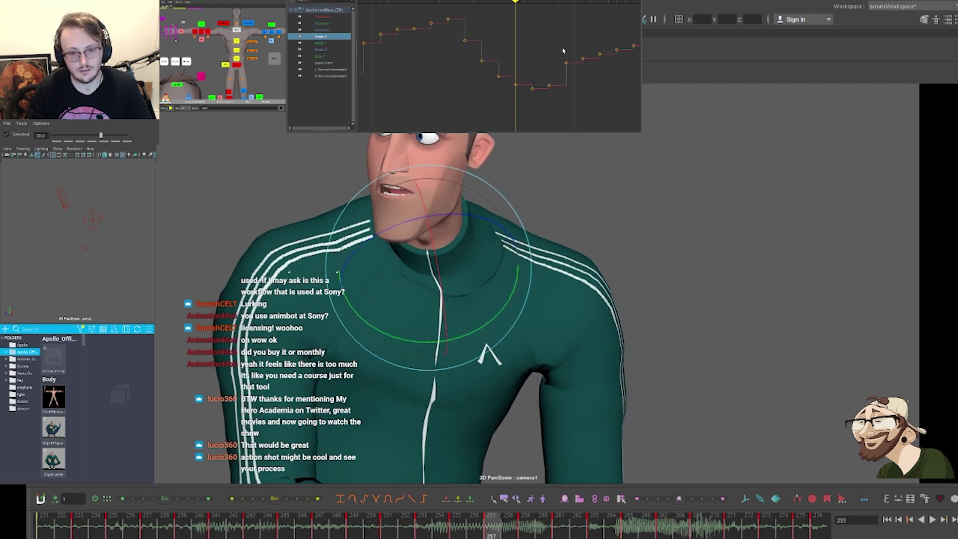
Lower the neck base Rotate X key at frame 263 and smooth the keys from frame 265 onward into a gradual rise
{"action": "key", "text": "period"}
{"action": "key", "text": "period"}
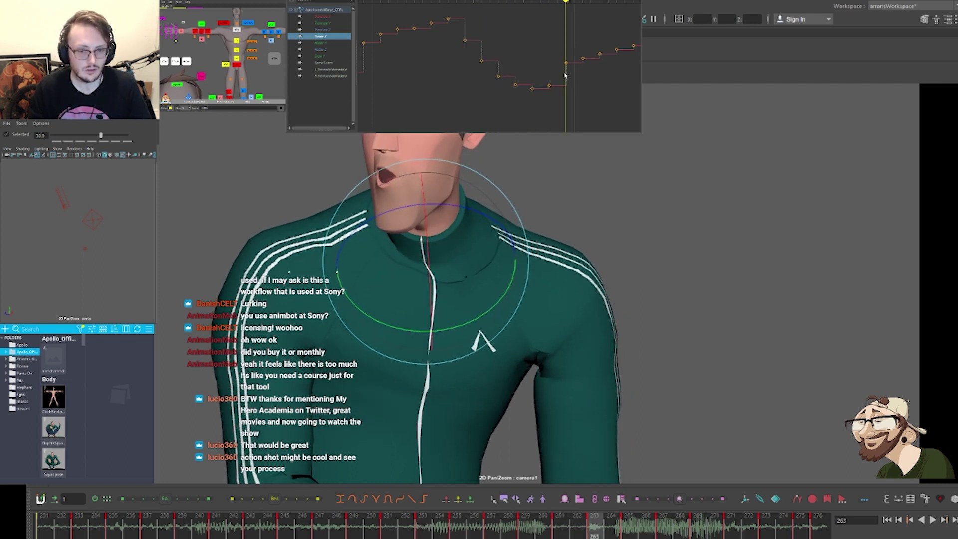
{"action": "scroll", "coordinate": [579, 76], "scroll_direction": "down", "scroll_amount": 3}
{"action": "mouse_move", "coordinate": [541, 70]}
{"action": "middle_mouse_down", "text": "alt"}
{"action": "mouse_move", "coordinate": [531, 73]}
{"action": "mouse_move", "coordinate": [552, 59]}
{"action": "middle_mouse_up", "text": "alt"}
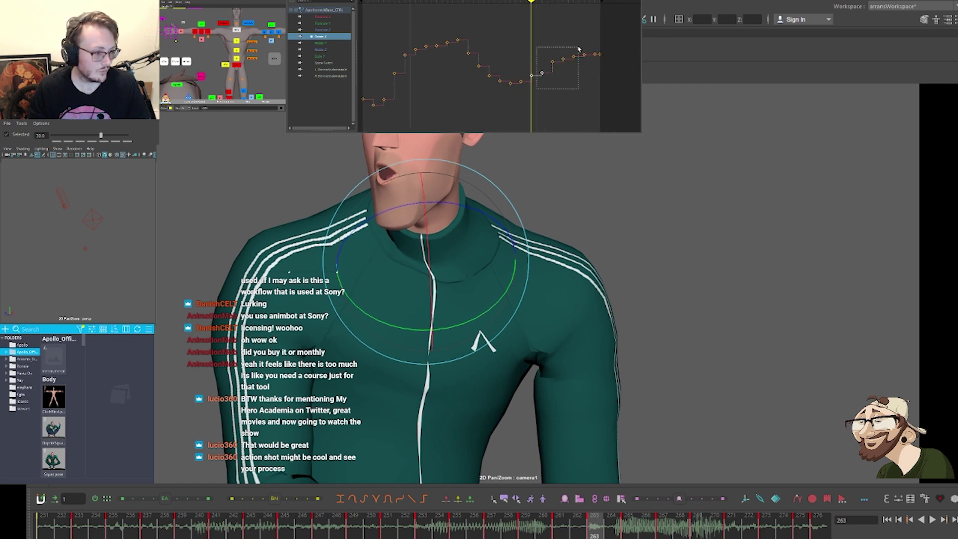
{"action": "left_click_drag", "start_coordinate": [579, 48], "coordinate": [590, 46]}
{"action": "left_click", "coordinate": [189, 500]}
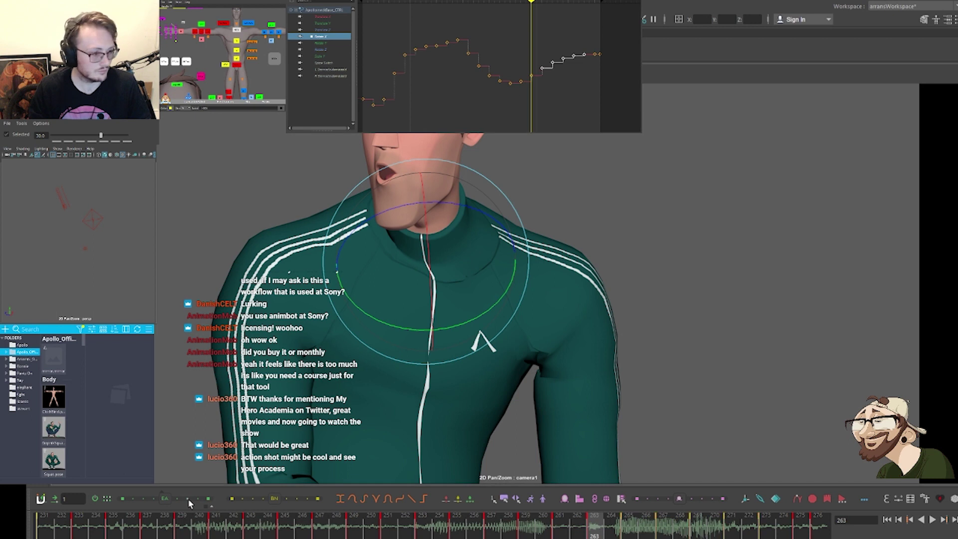
Examine the neck and head motion frame by frame around frames 261 to 267 and back to frame 253
{"action": "key", "text": "period"}
{"action": "key", "text": "period"}
{"action": "key", "text": "period"}
{"action": "key", "text": "comma"}
{"action": "key", "text": "comma"}
{"action": "key", "text": "comma"}
{"action": "key", "text": "comma"}
{"action": "key", "text": "comma"}
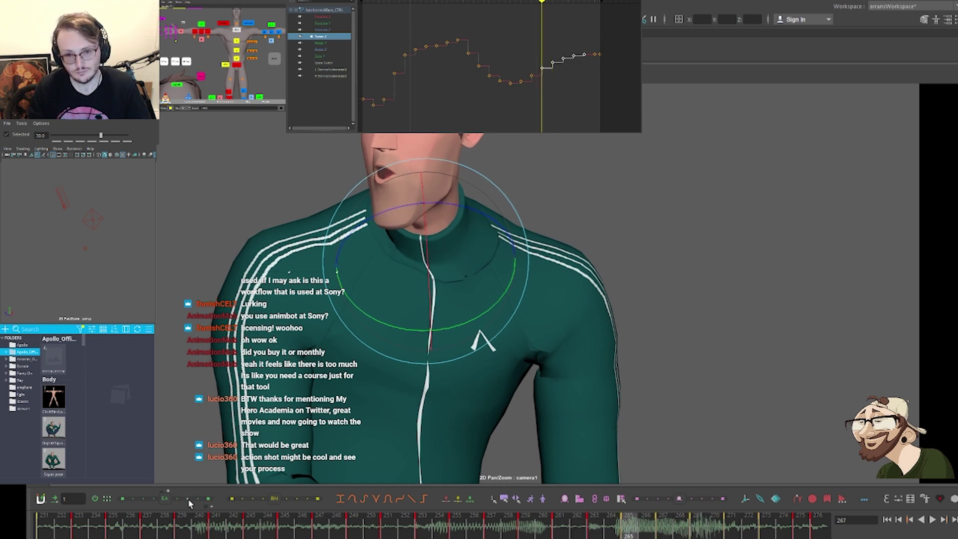
{"action": "key", "text": "period"}
{"action": "key", "text": "period"}
{"action": "key", "text": "period"}
{"action": "key", "text": "period"}
{"action": "key", "text": "period"}
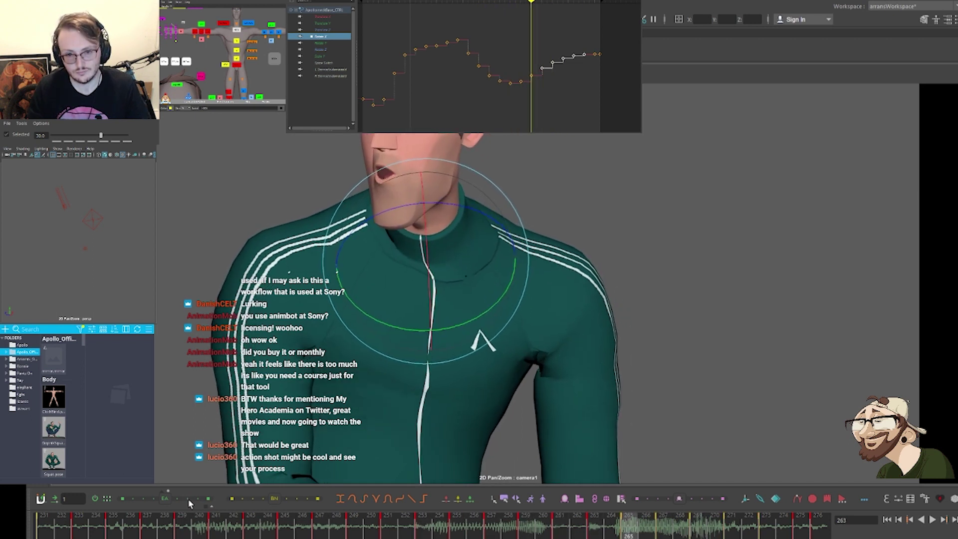
{"action": "key", "text": "comma"}
{"action": "key", "text": "comma"}
{"action": "key", "text": "comma"}
{"action": "key", "text": "comma"}
{"action": "key", "text": "comma"}
{"action": "key", "text": "comma"}
{"action": "key", "text": "comma"}
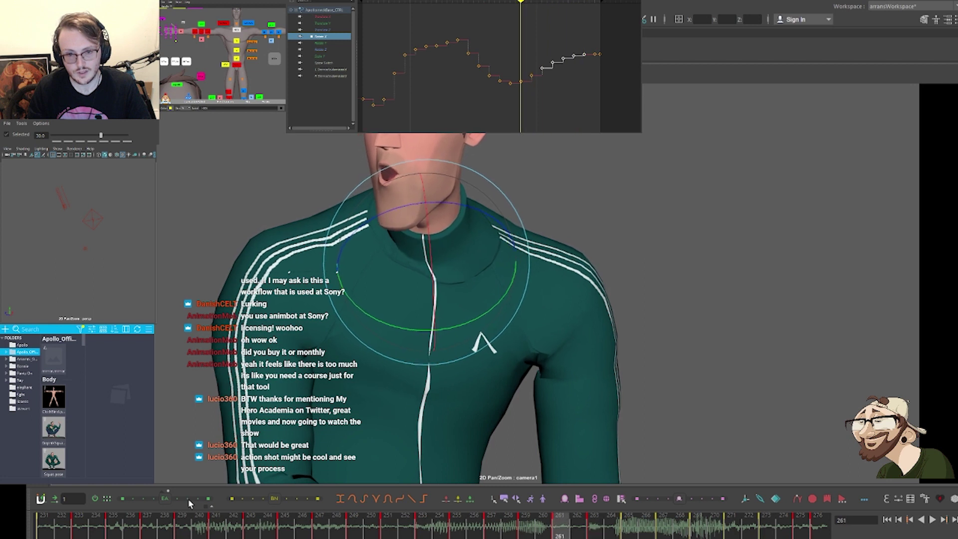
{"action": "key", "text": "comma"}
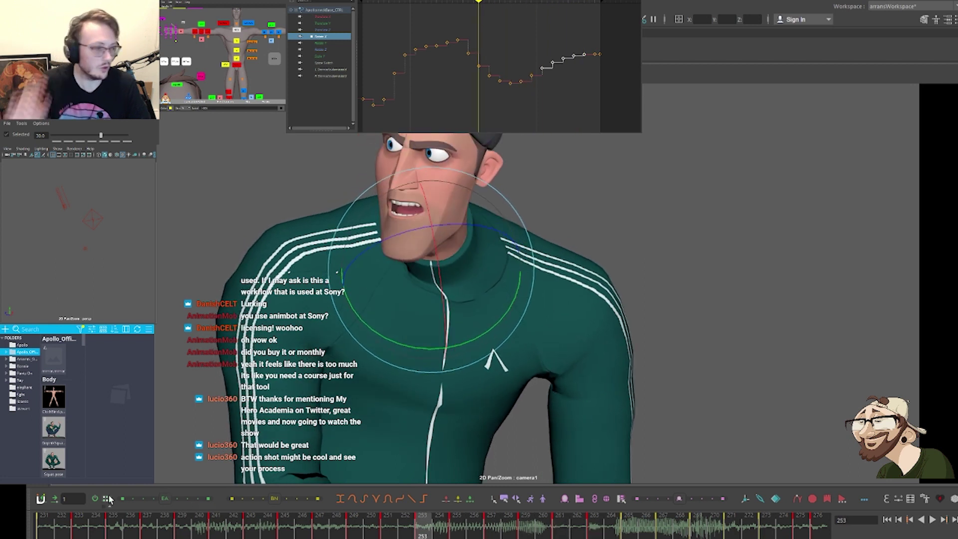
Isolate the neck base control's Rotate Z curve and examine the head turn from frame 233 to frame 245
{"action": "left_click", "coordinate": [321, 49]}
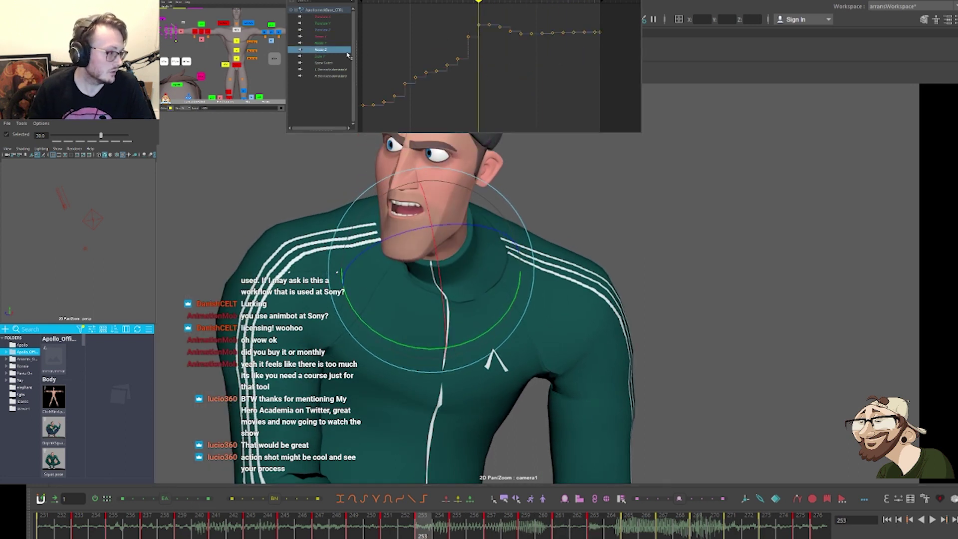
{"action": "key", "text": "comma"}
{"action": "key", "text": "comma"}
{"action": "key", "text": "comma"}
{"action": "key", "text": "comma"}
{"action": "key", "text": "comma"}
{"action": "key", "text": "comma"}
{"action": "key", "text": "comma"}
{"action": "key", "text": "period"}
{"action": "key", "text": "period"}
{"action": "key", "text": "period"}
{"action": "key", "text": "period"}
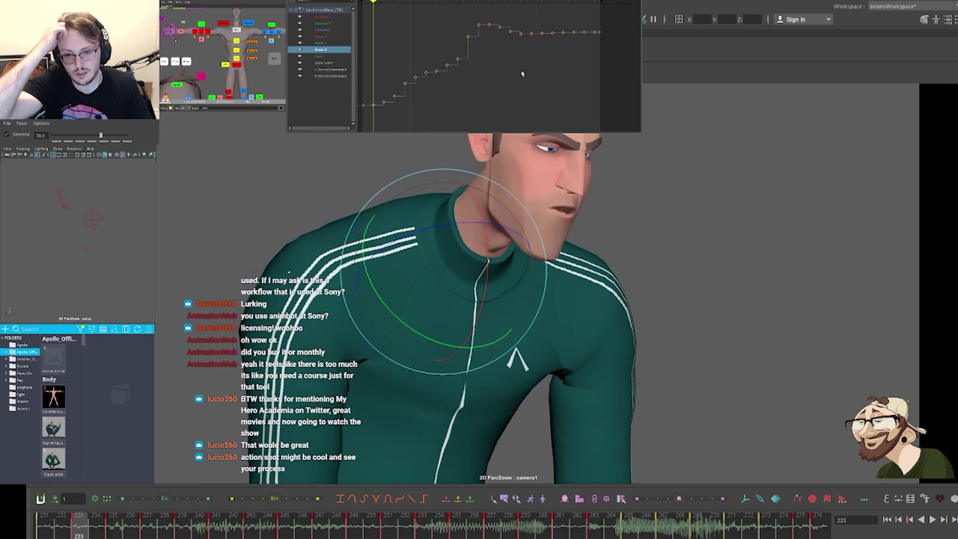
{"action": "key", "text": "period"}
{"action": "key", "text": "period"}
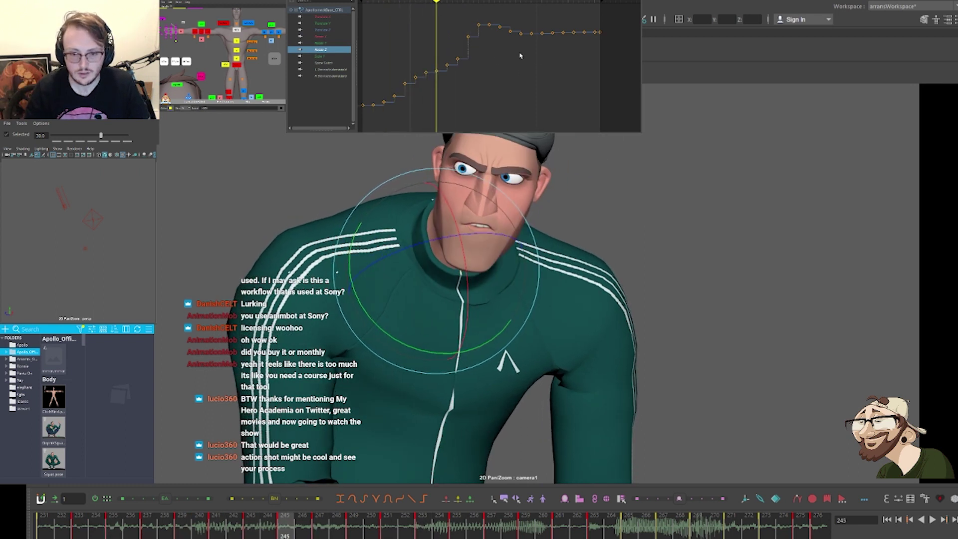
Nudge the neck base Rotate Z keys between frames 239 and 247 slightly upward to even out the curve
{"action": "mouse_move", "coordinate": [482, 75]}
{"action": "middle_mouse_down", "text": "alt"}
{"action": "mouse_move", "coordinate": [537, 55]}
{"action": "mouse_move", "coordinate": [502, 58]}
{"action": "mouse_move", "coordinate": [500, 73]}
{"action": "middle_mouse_up", "text": "alt"}
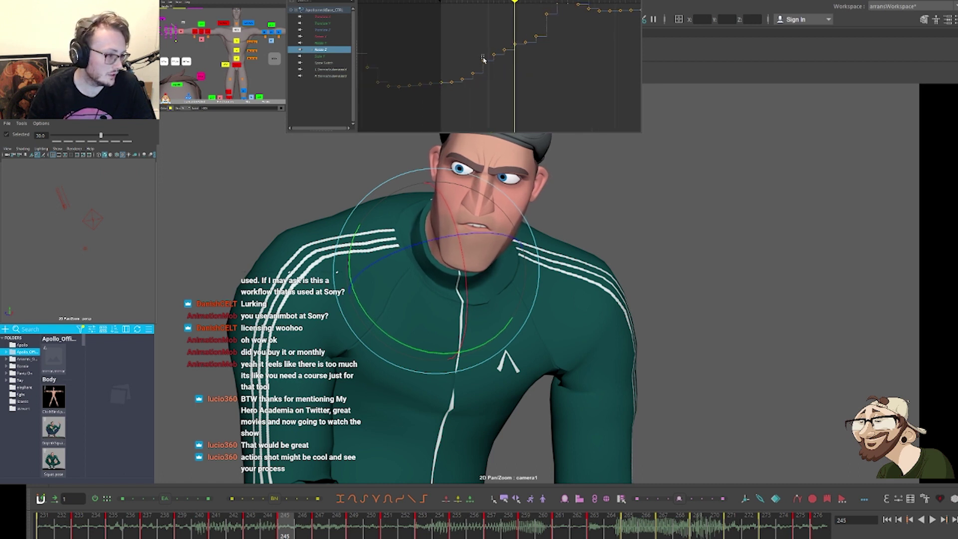
{"action": "key", "text": "f"}
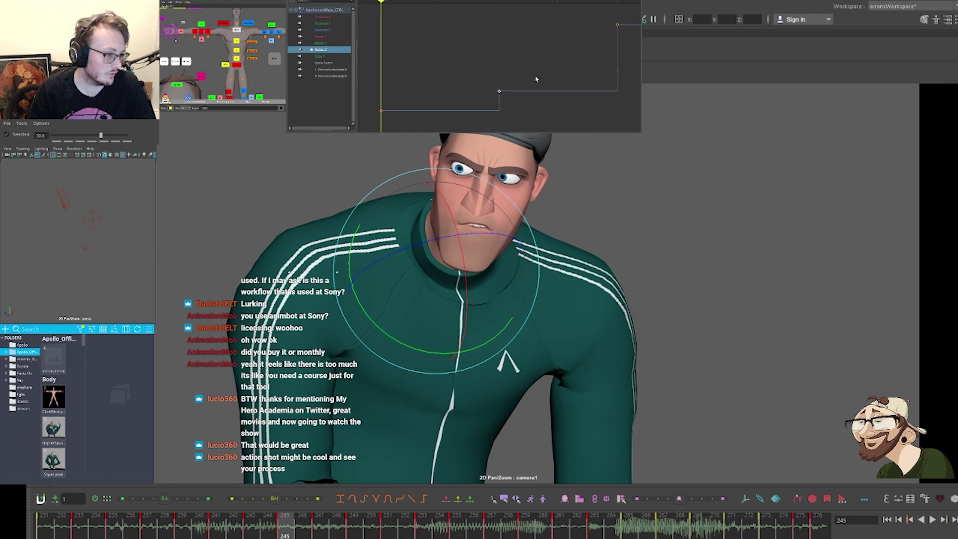
{"action": "left_click", "coordinate": [504, 94]}
Examine the adjusted head tilt frame by frame around frame 245 and back to frame 237
{"action": "key", "text": "comma"}
{"action": "key", "text": "comma"}
{"action": "key", "text": "comma"}
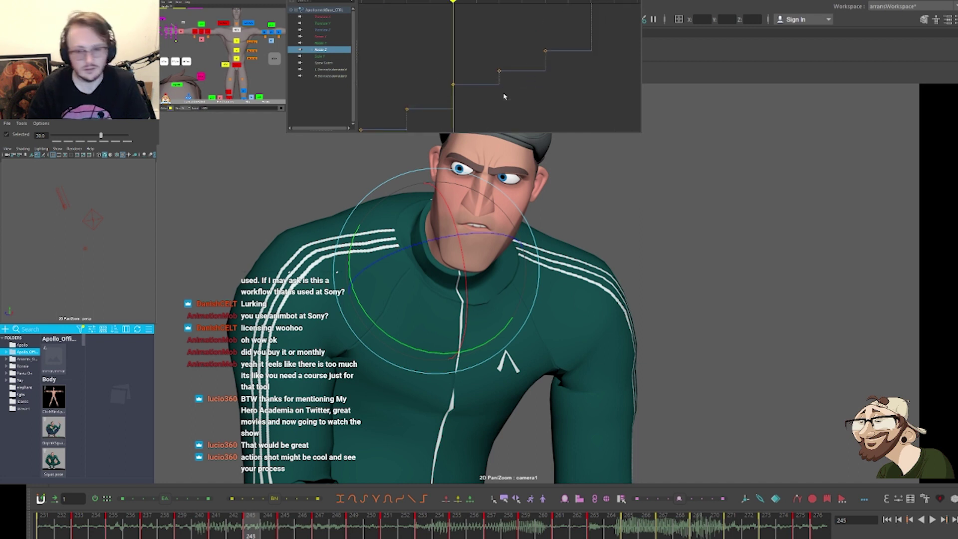
{"action": "key", "text": "period"}
{"action": "key", "text": "period"}
{"action": "key", "text": "period"}
{"action": "key", "text": "period"}
{"action": "key", "text": "period"}
{"action": "key", "text": "comma"}
{"action": "key", "text": "comma"}
{"action": "key", "text": "comma"}
{"action": "key", "text": "comma"}
{"action": "key", "text": "comma"}
{"action": "key", "text": "comma"}
{"action": "key", "text": "comma"}
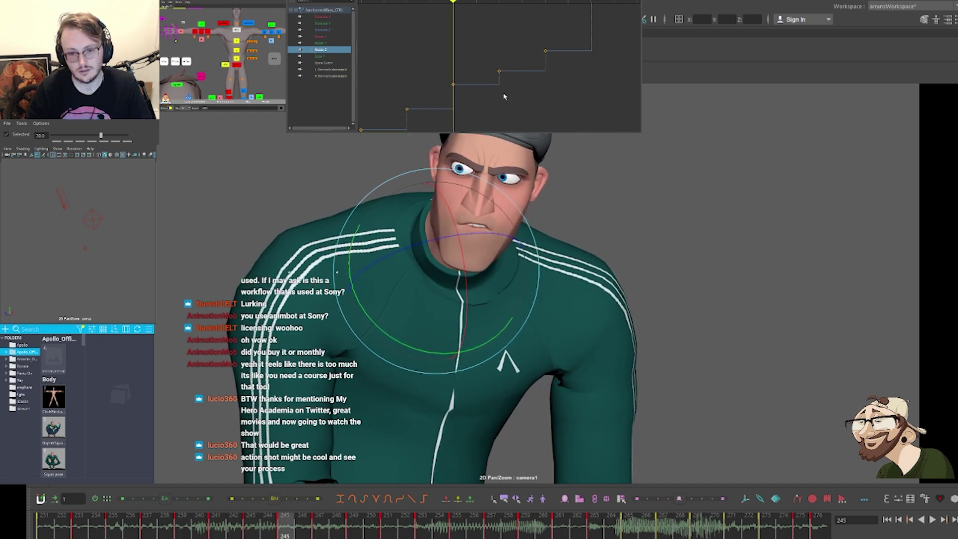
{"action": "key", "text": "period"}
{"action": "key", "text": "period"}
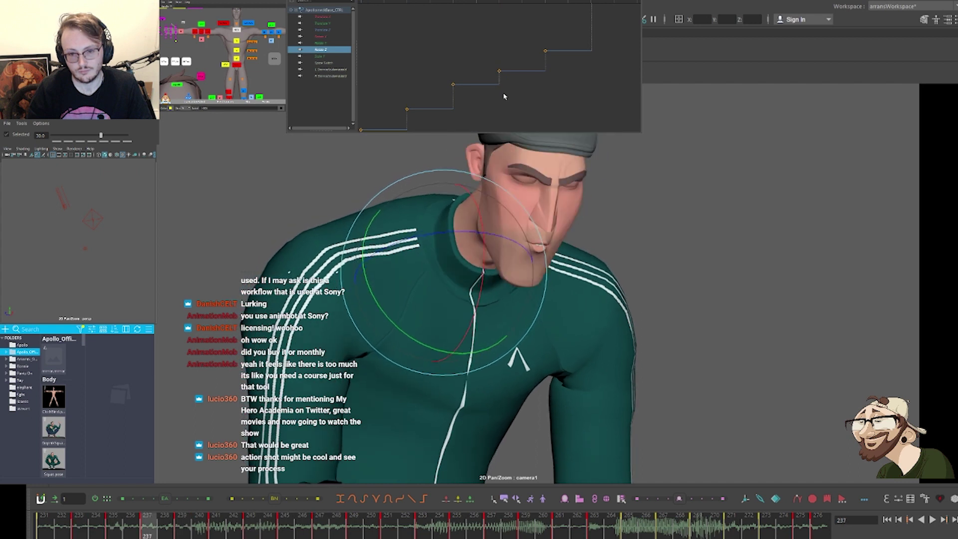
Raise the neck base Rotate Z keys at frames 239, 241 and 243 so the head tilts earlier in the turn
{"action": "middle_click_drag", "start_coordinate": [462, 98], "coordinate": [589, 33], "text": "alt"}
{"action": "right_click_drag", "start_coordinate": [589, 33], "coordinate": [475, 86], "text": "alt"}
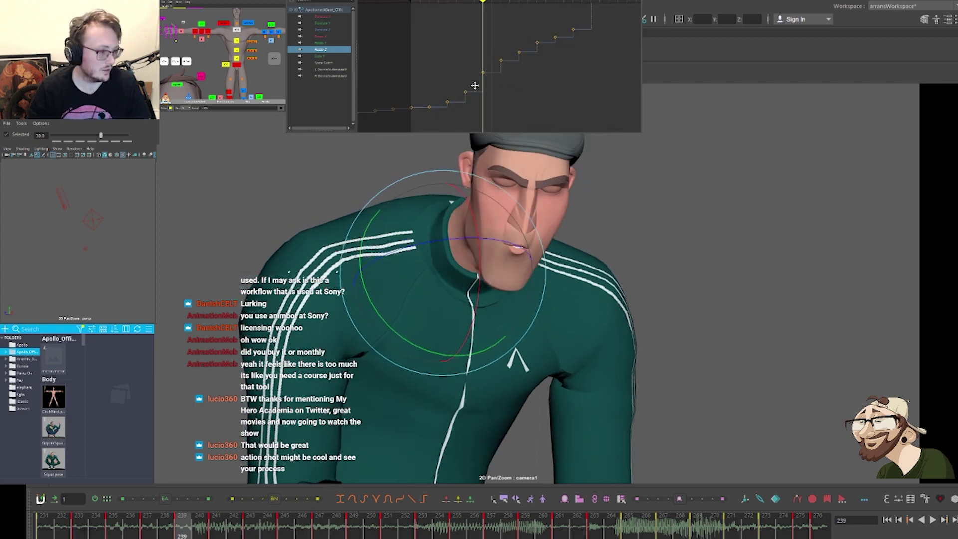
{"action": "middle_click_drag", "start_coordinate": [475, 86], "coordinate": [517, 77], "text": "alt"}
{"action": "left_click", "coordinate": [504, 64]}
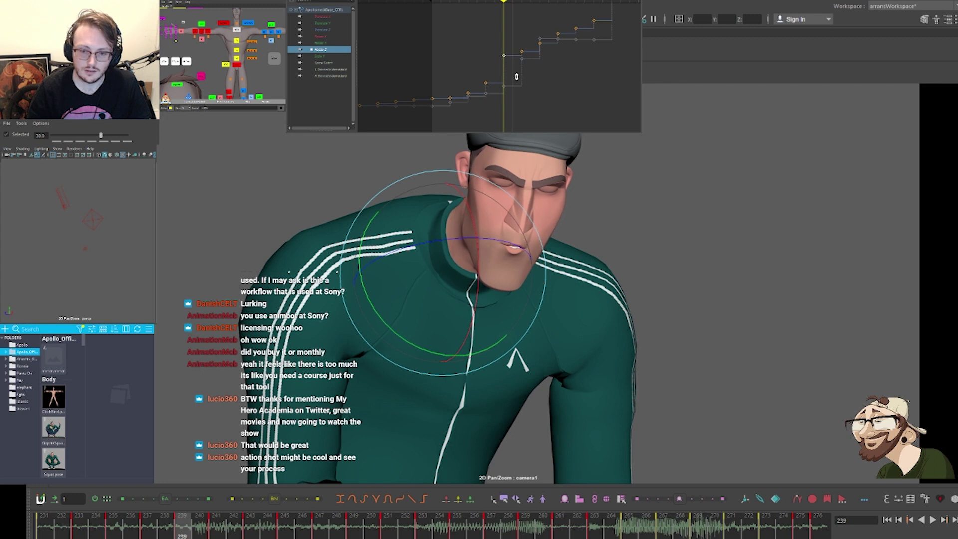
{"action": "key", "text": "period"}
{"action": "key", "text": "period"}
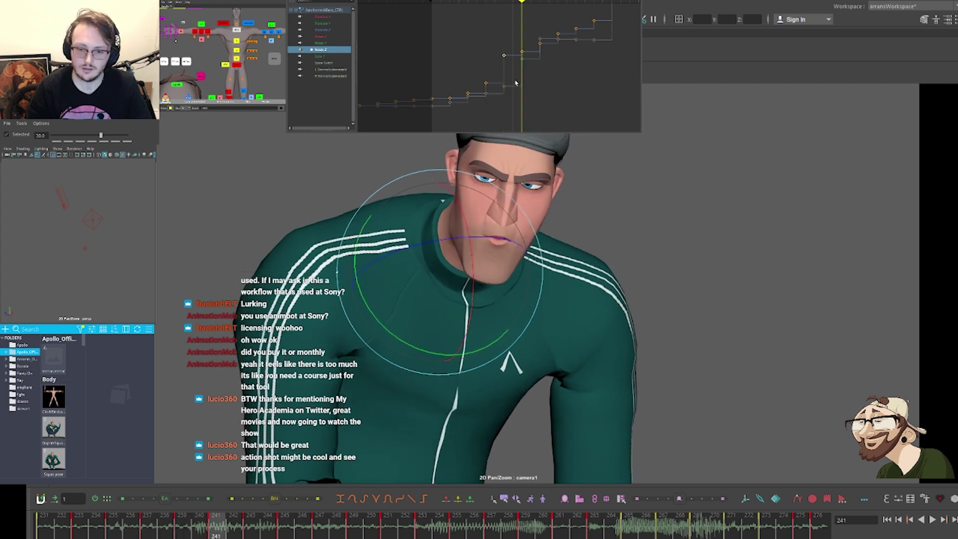
{"action": "middle_click_drag", "start_coordinate": [536, 73], "coordinate": [536, 70], "text": "shift"}
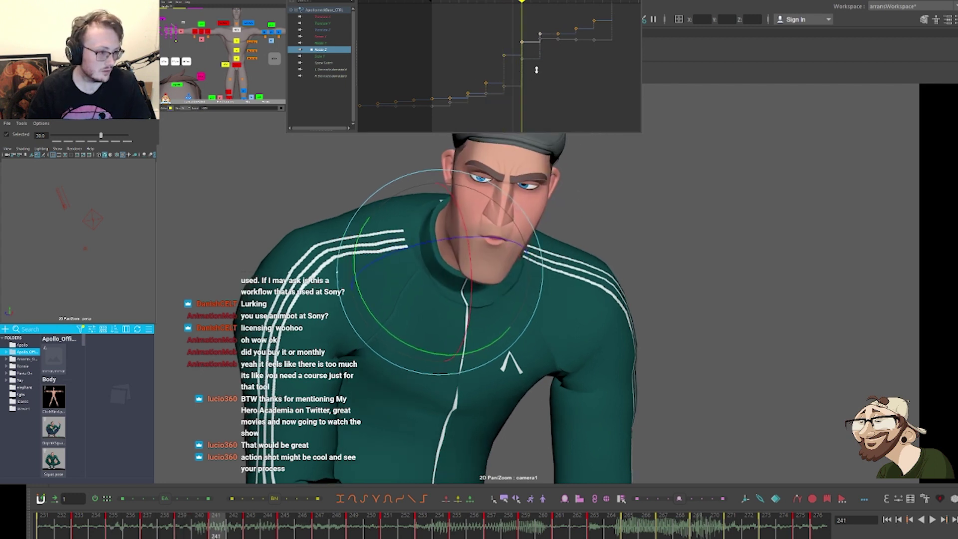
{"action": "key", "text": "period"}
{"action": "key", "text": "period"}
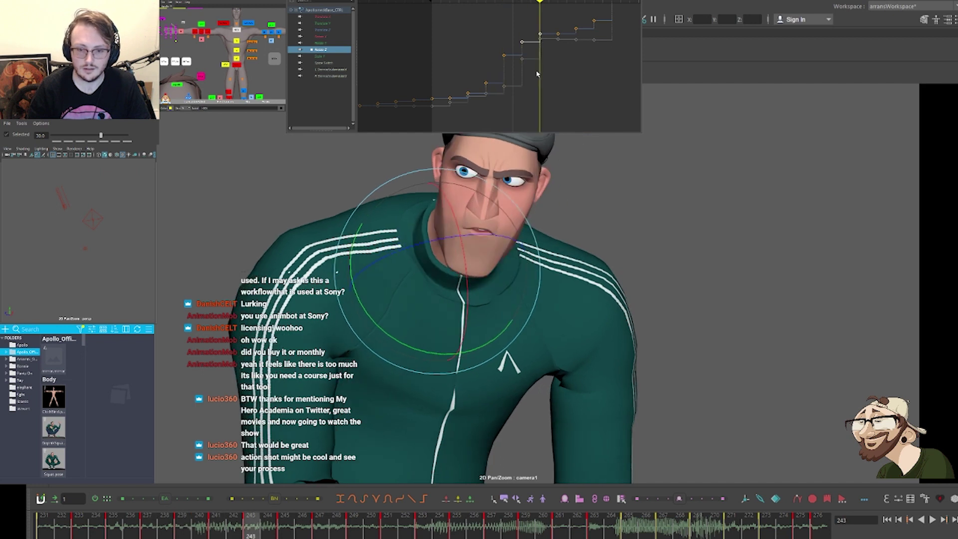
Raise the neck base Rotate Z keys at frames 245 and 247 slightly
{"action": "middle_click_drag", "start_coordinate": [538, 60], "coordinate": [508, 88], "text": "alt"}
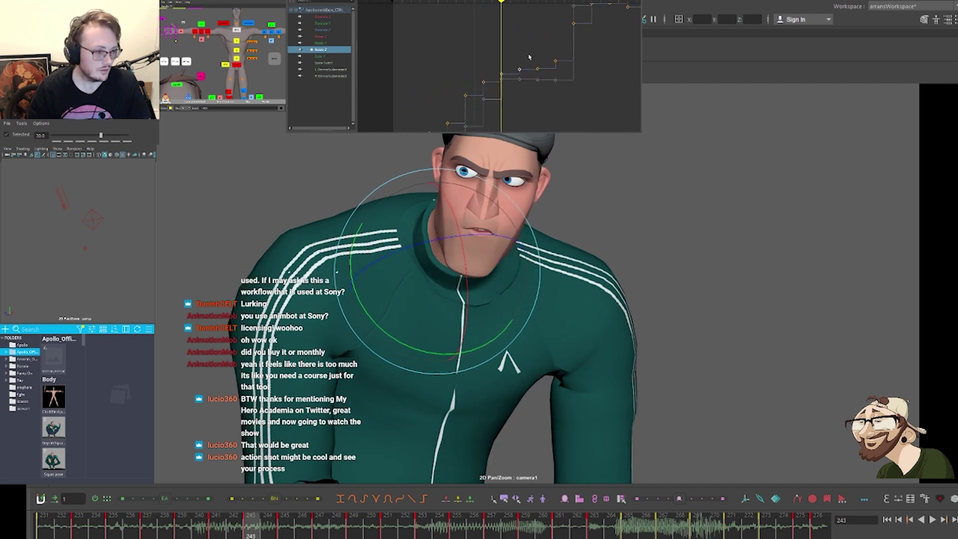
{"action": "key", "text": "period"}
{"action": "key", "text": "period"}
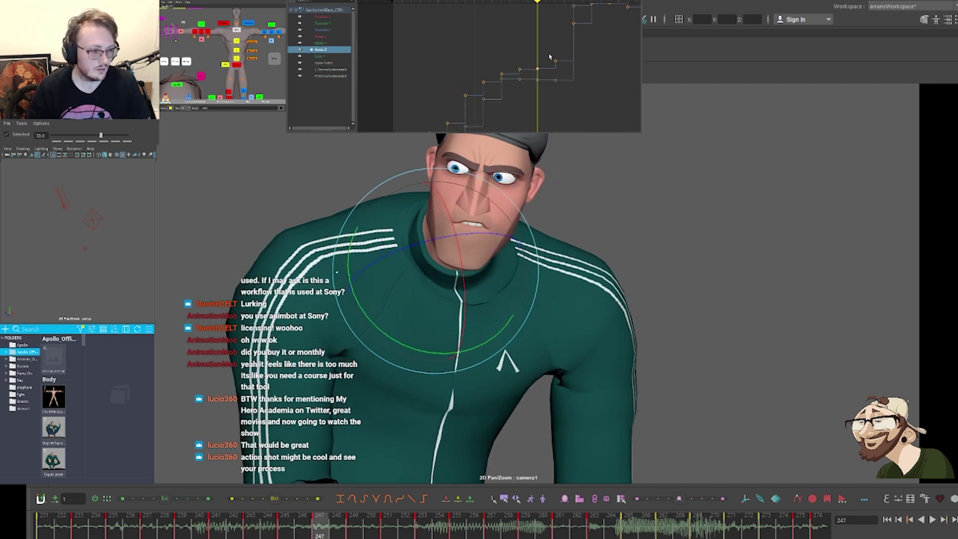
{"action": "middle_click_drag", "start_coordinate": [549, 57], "coordinate": [550, 47]}
Raise the neck base Rotate Z keys at frames 249 and 251 to soften the jump into the shout pose
{"action": "key", "text": "period"}
{"action": "key", "text": "period"}
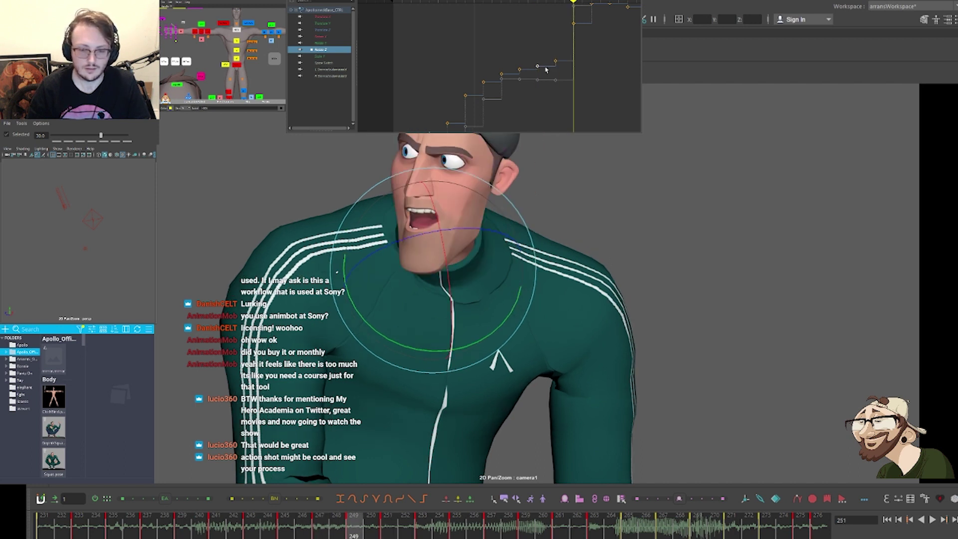
{"action": "left_click_drag", "start_coordinate": [540, 88], "coordinate": [565, 47]}
{"action": "middle_click_drag", "start_coordinate": [567, 77], "coordinate": [524, 78]}
{"action": "key", "text": "period"}
{"action": "key", "text": "period"}
{"action": "scroll", "coordinate": [571, 72], "scroll_direction": "down", "scroll_amount": 4}
{"action": "scroll", "coordinate": [512, 86], "scroll_direction": "up", "scroll_amount": 2}
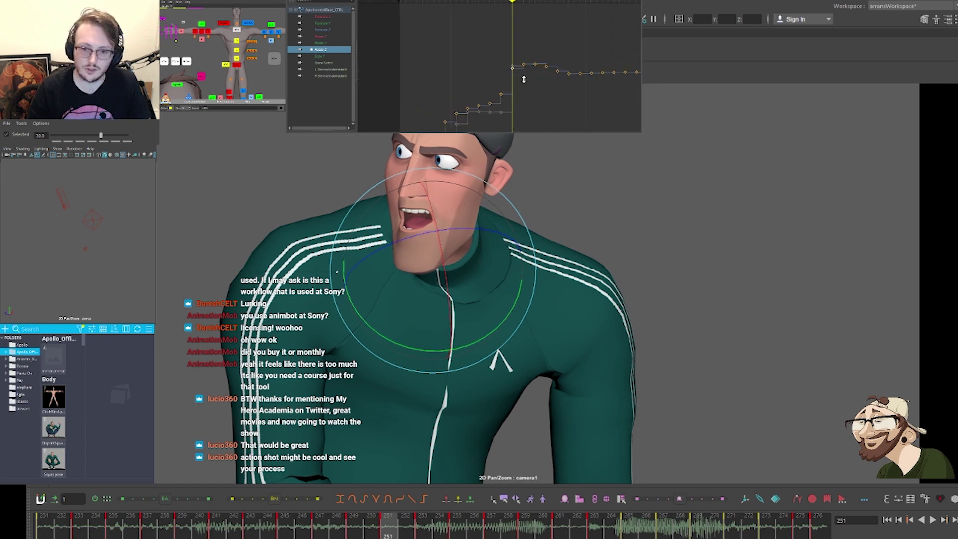
Raise the neck base Rotate Z keys at frames 253 and 255, stepping back to frame 247 to check the turn
{"action": "key", "text": "comma"}
{"action": "key", "text": "comma"}
{"action": "key", "text": "period"}
{"action": "key", "text": "period"}
{"action": "key", "text": "period"}
{"action": "key", "text": "period"}
{"action": "key", "text": "period"}
{"action": "key", "text": "period"}
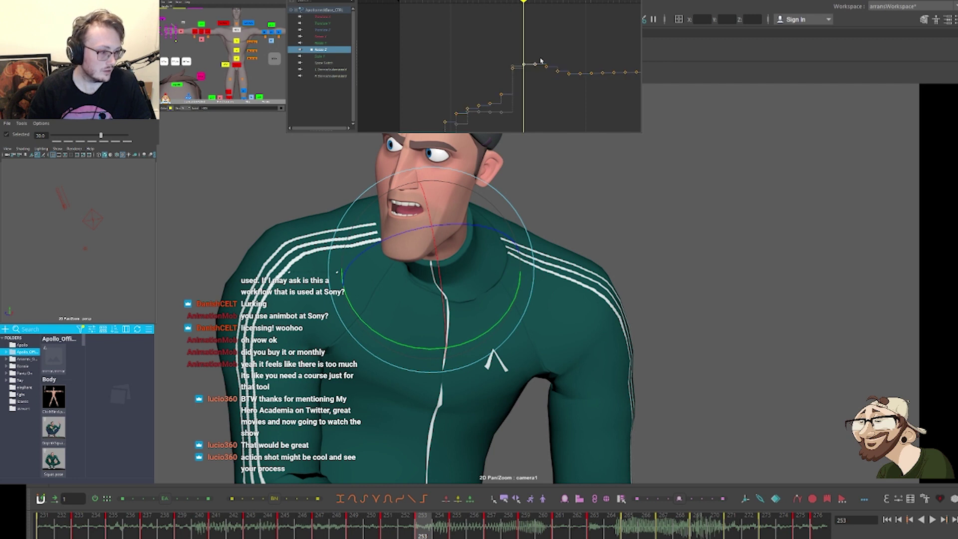
{"action": "middle_click_drag", "start_coordinate": [539, 76], "coordinate": [540, 67]}
{"action": "key", "text": "comma"}
{"action": "key", "text": "comma"}
{"action": "key", "text": "comma"}
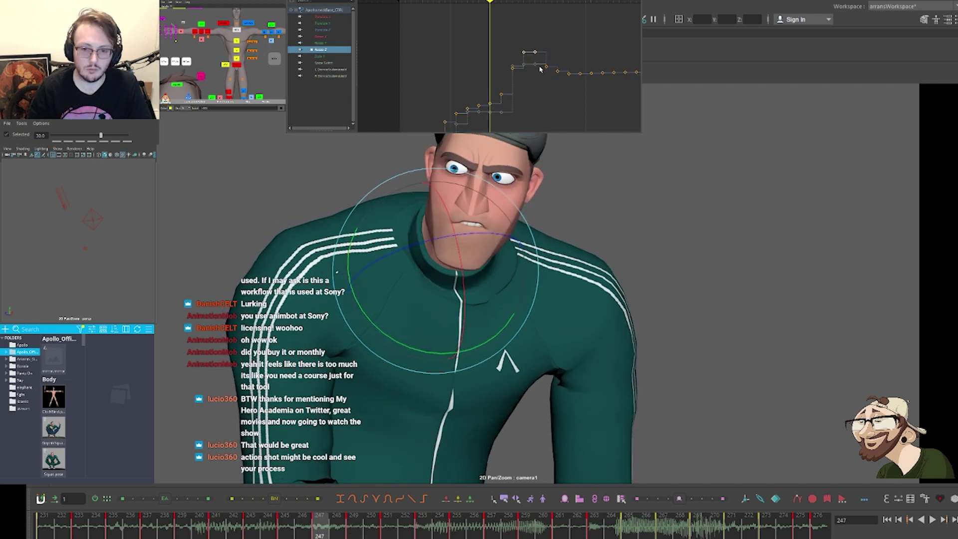
Raise the neck base Rotate Z key at frame 251 slightly and lower the key at frame 253
{"action": "key", "text": "period"}
{"action": "key", "text": "period"}
{"action": "key", "text": "period"}
{"action": "key", "text": "period"}
{"action": "key", "text": "period"}
{"action": "key", "text": "period"}
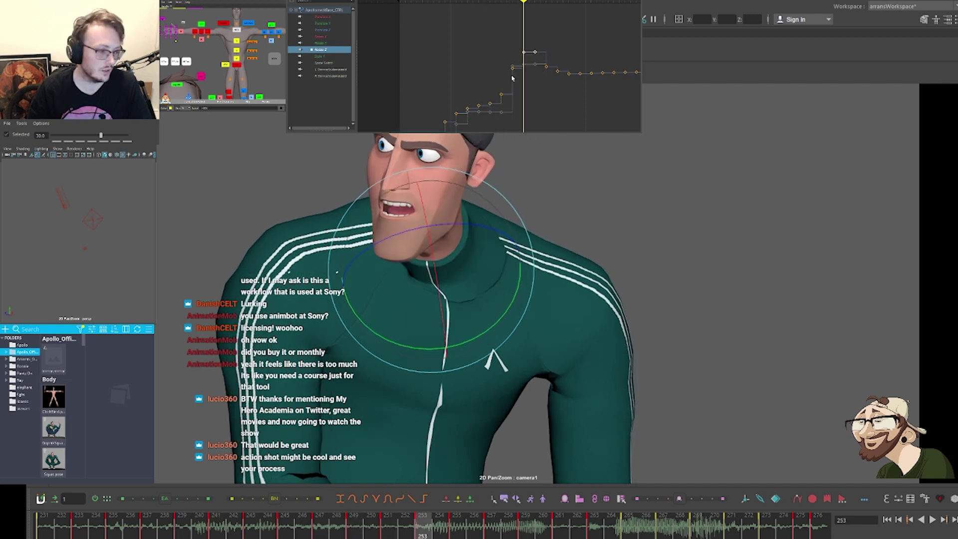
{"action": "key", "text": "comma"}
{"action": "left_click_drag", "start_coordinate": [505, 64], "coordinate": [519, 85]}
{"action": "mouse_move", "coordinate": [524, 89]}
{"action": "middle_mouse_down"}
{"action": "mouse_move", "coordinate": [526, 78]}
{"action": "mouse_move", "coordinate": [525, 90]}
{"action": "middle_mouse_up"}
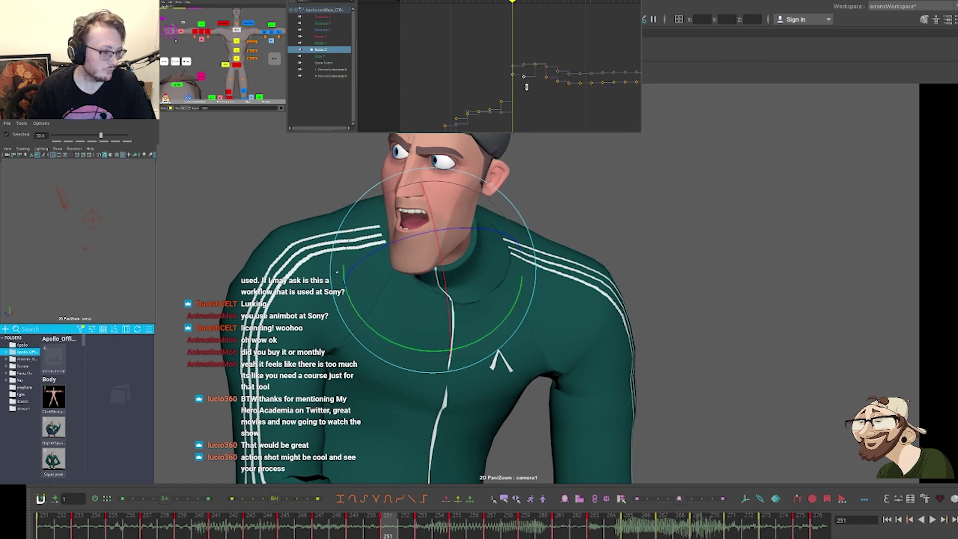
Raise the neck base Rotate Z key at frame 253 to smooth the head tilt after frame 251
{"action": "key", "text": "comma"}
{"action": "key", "text": "comma"}
{"action": "key", "text": "period"}
{"action": "key", "text": "period"}
{"action": "key", "text": "period"}
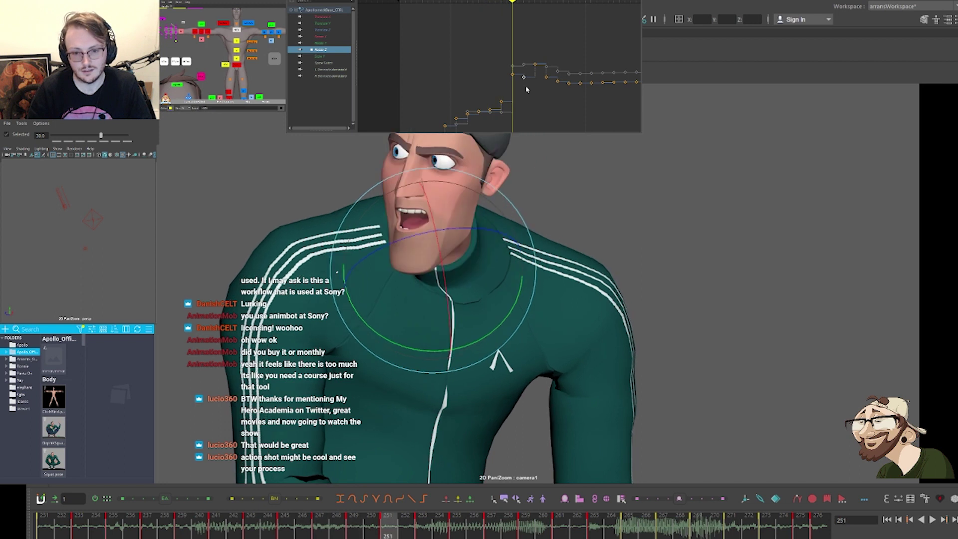
{"action": "middle_click_drag", "start_coordinate": [527, 92], "coordinate": [528, 76]}
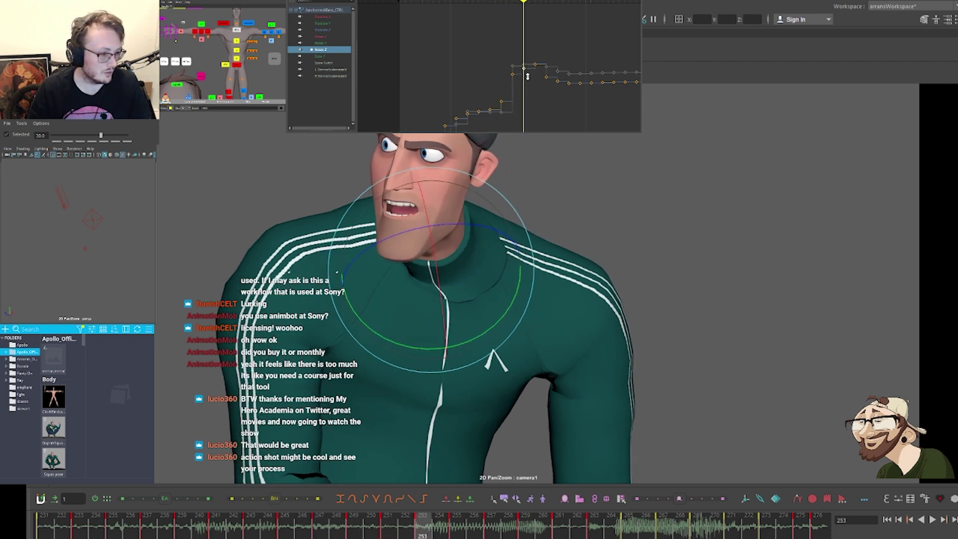
Lower the neck base Rotate Z key at frame 255 to reduce the peak of the head tilt
{"action": "key", "text": "comma"}
{"action": "key", "text": "comma"}
{"action": "key", "text": "period"}
{"action": "key", "text": "period"}
{"action": "key", "text": "period"}
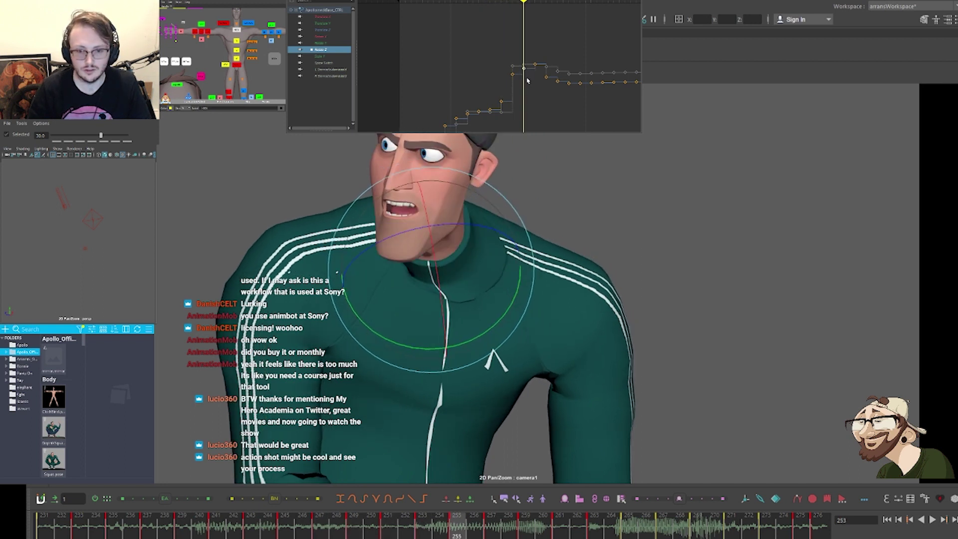
{"action": "middle_click_drag", "start_coordinate": [540, 58], "coordinate": [541, 63]}
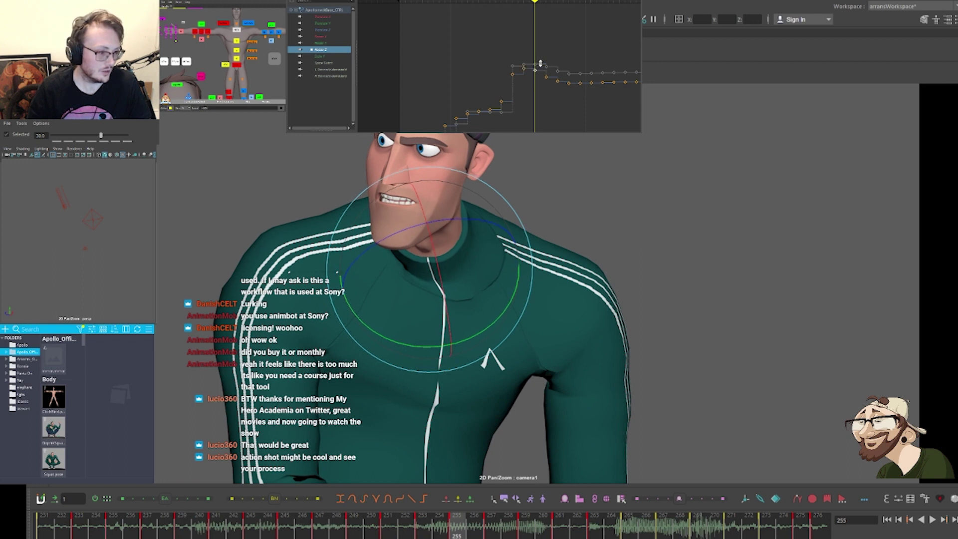
Examine the adjusted head tilt frame by frame between frames 249 and 261
{"action": "key", "text": "period"}
{"action": "key", "text": "period"}
{"action": "key", "text": "period"}
{"action": "key", "text": "period"}
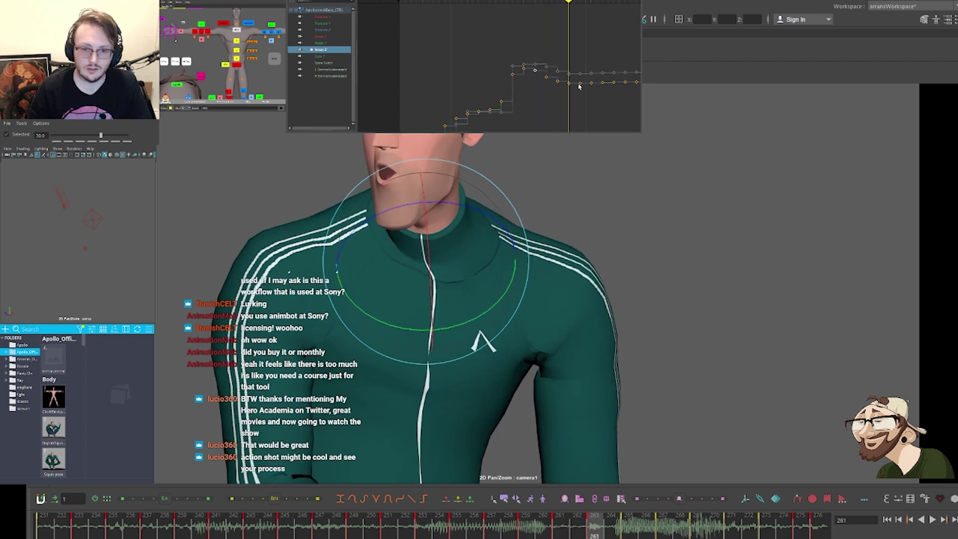
{"action": "key", "text": "comma"}
{"action": "key", "text": "comma"}
{"action": "key", "text": "comma"}
{"action": "key", "text": "comma"}
{"action": "key", "text": "comma"}
{"action": "key", "text": "comma"}
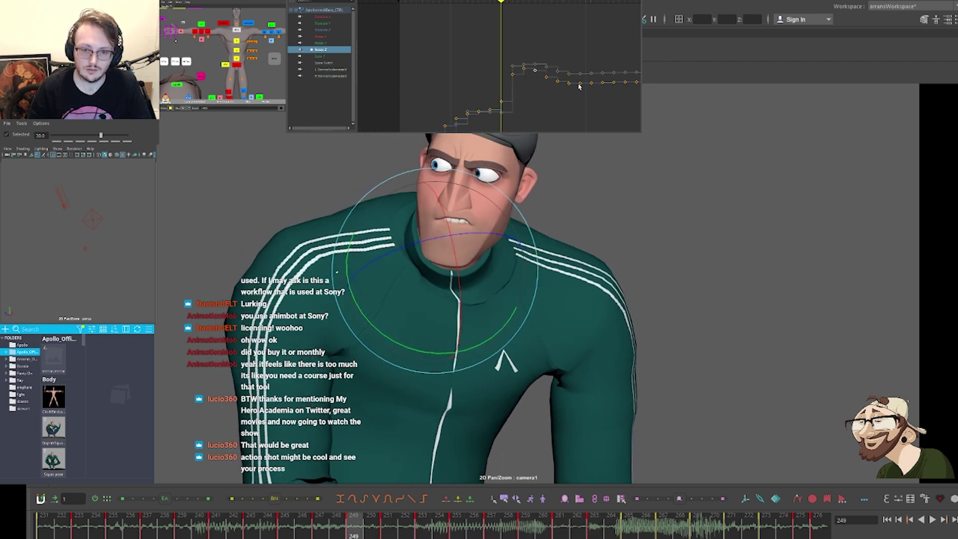
{"action": "key", "text": "period"}
{"action": "key", "text": "period"}
{"action": "key", "text": "period"}
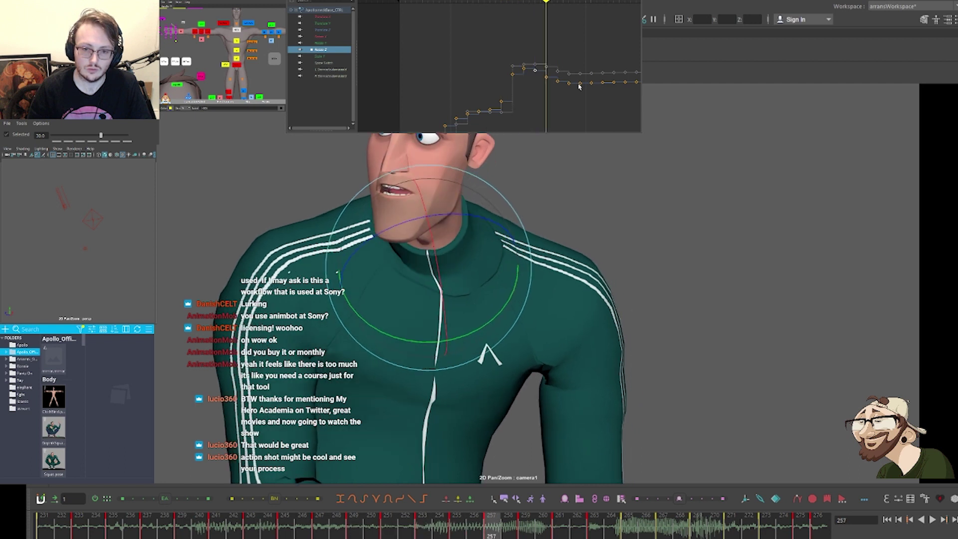
{"action": "key", "text": "period"}
{"action": "key", "text": "period"}
Raise the neck base Rotate Z curve slightly around frame 261
{"action": "middle_click_drag", "start_coordinate": [592, 95], "coordinate": [566, 91], "text": "alt"}
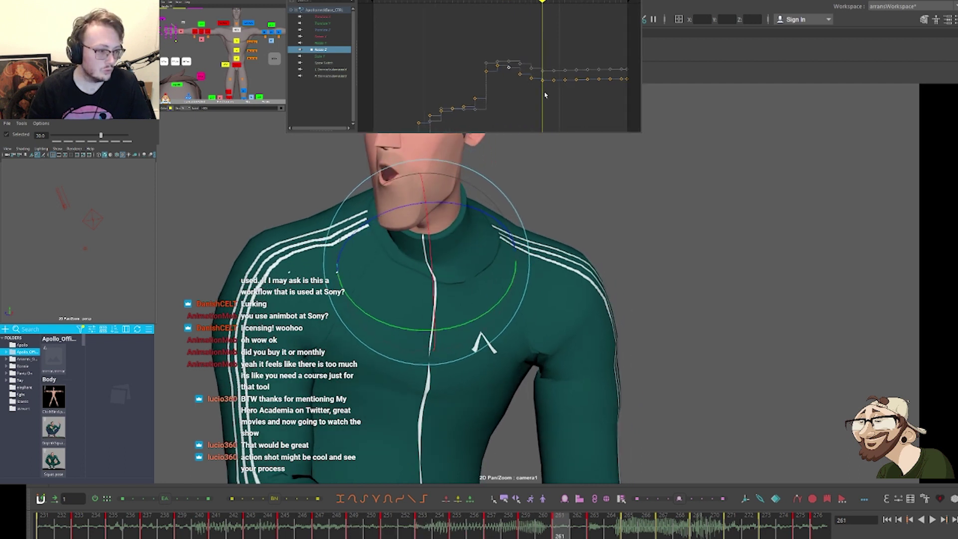
{"action": "left_click_drag", "start_coordinate": [539, 87], "coordinate": [548, 67]}
{"action": "middle_click_drag", "start_coordinate": [548, 65], "coordinate": [547, 66], "text": "shift"}
Raise the last two neck base Rotate Z keys at frames 275 and 276
{"action": "key", "text": "period"}
{"action": "key", "text": "period"}
{"action": "key", "text": "period"}
{"action": "key", "text": "period"}
{"action": "key", "text": "period"}
{"action": "key", "text": "period"}
{"action": "key", "text": "period"}
{"action": "key", "text": "period"}
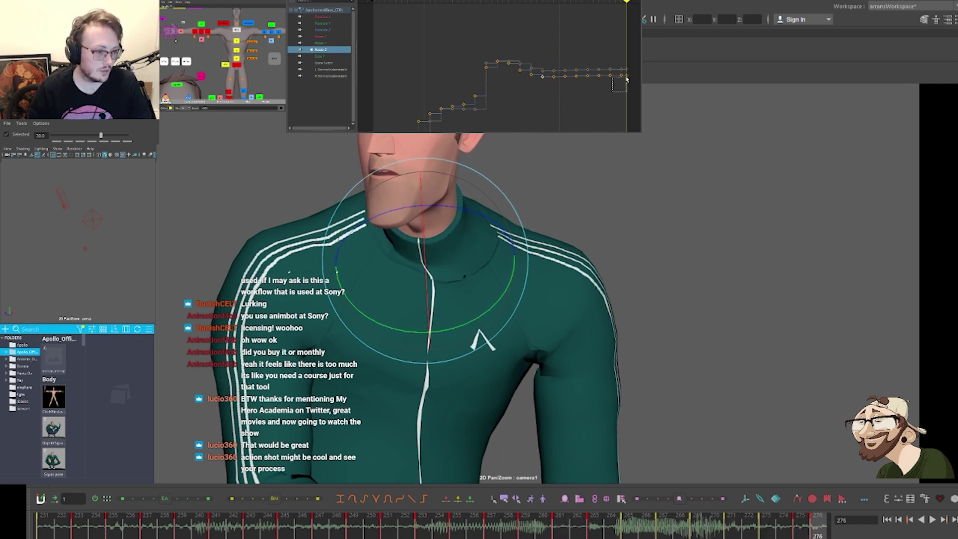
{"action": "middle_click_drag", "start_coordinate": [633, 59], "coordinate": [632, 61], "text": "shift"}
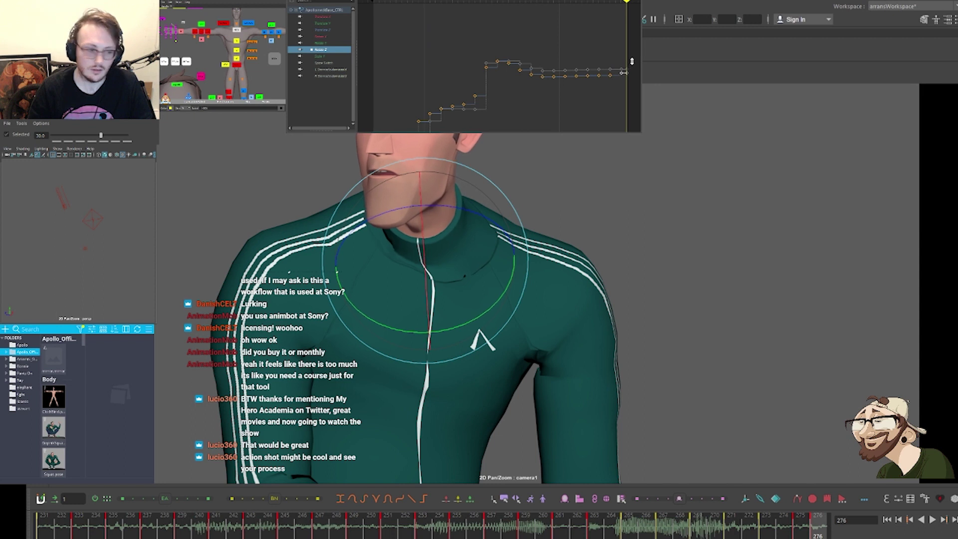
Ease the neck base Rotate Z keys from frame 265 to 273 into a gradual ramp up to the end keys
{"action": "left_click_drag", "start_coordinate": [548, 97], "coordinate": [628, 49]}
{"action": "key", "text": "f"}
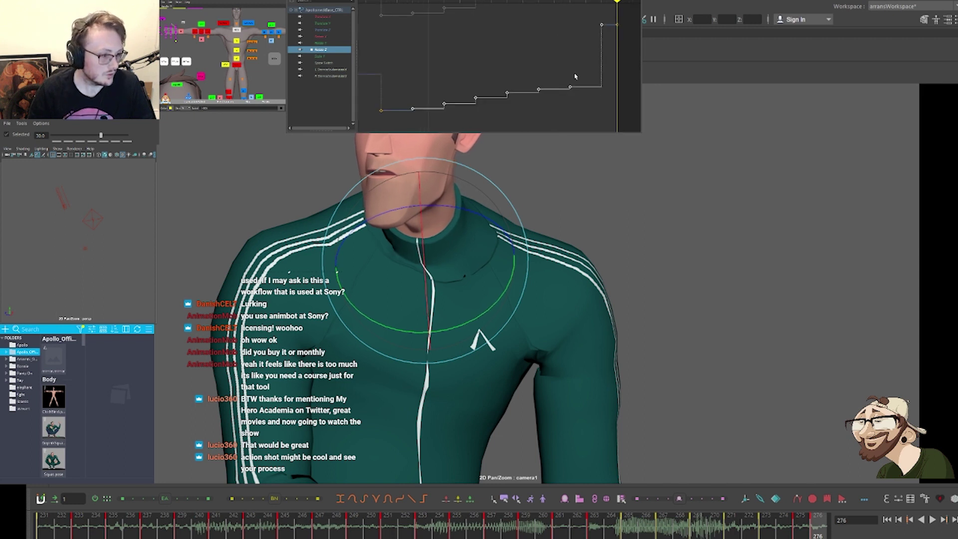
{"action": "scroll", "coordinate": [573, 75], "scroll_direction": "down", "scroll_amount": 3}
{"action": "left_click", "coordinate": [507, 102]}
{"action": "left_click_drag", "start_coordinate": [451, 108], "coordinate": [488, 86]}
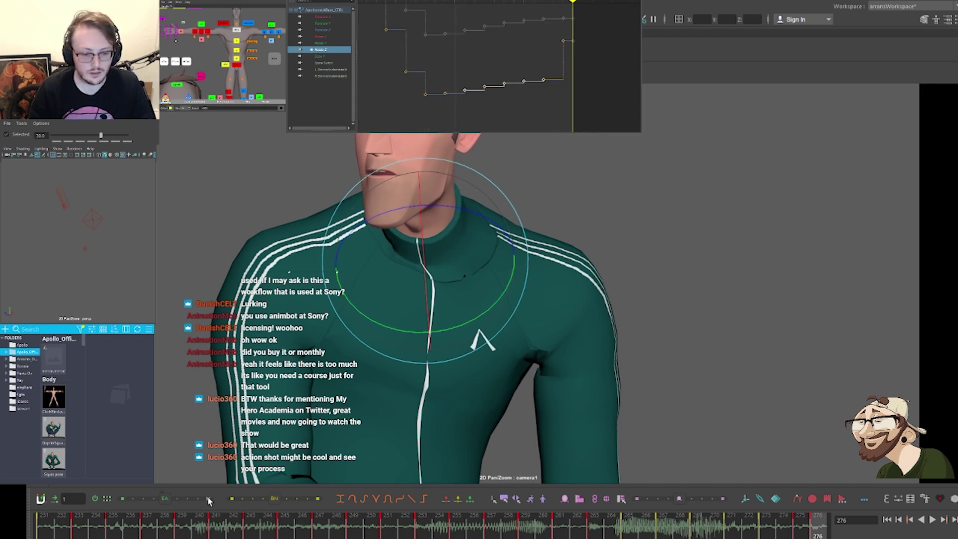
{"action": "left_click_drag", "start_coordinate": [168, 502], "coordinate": [178, 502]}
Examine the eased settle of the head tilt frame by frame between frame 276 and frame 261
{"action": "key", "text": "comma"}
{"action": "key", "text": "comma"}
{"action": "key", "text": "comma"}
{"action": "key", "text": "comma"}
{"action": "key", "text": "comma"}
{"action": "key", "text": "comma"}
{"action": "key", "text": "comma"}
{"action": "key", "text": "comma"}
{"action": "key", "text": "comma"}
{"action": "key", "text": "comma"}
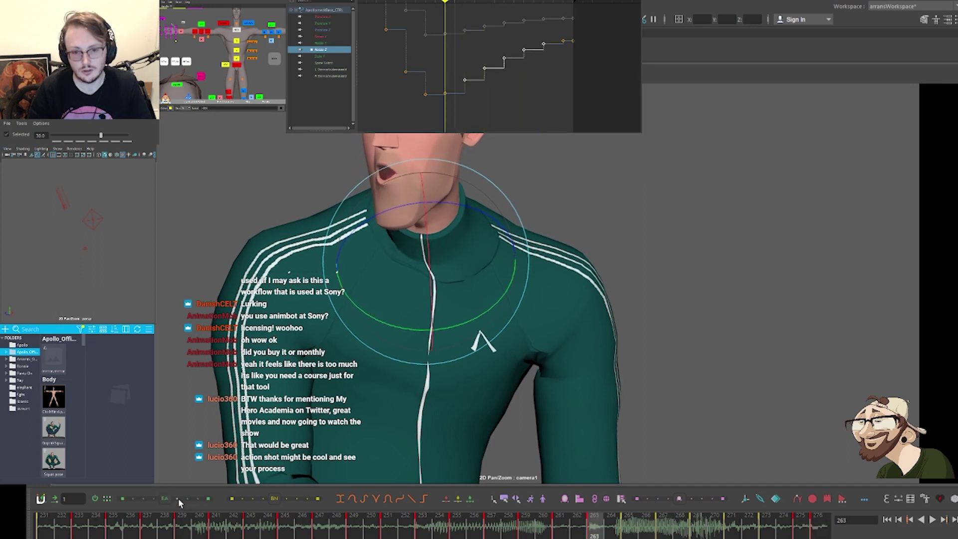
{"action": "key", "text": "period"}
{"action": "key", "text": "period"}
{"action": "key", "text": "period"}
{"action": "key", "text": "period"}
{"action": "key", "text": "period"}
{"action": "key", "text": "period"}
{"action": "key", "text": "period"}
{"action": "key", "text": "period"}
{"action": "key", "text": "period"}
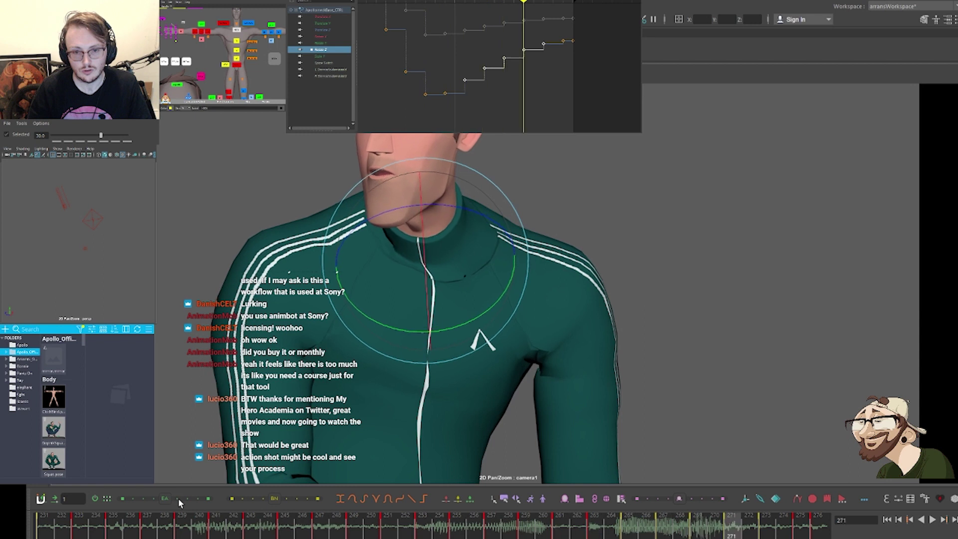
{"action": "key", "text": "comma"}
{"action": "key", "text": "comma"}
{"action": "key", "text": "comma"}
{"action": "key", "text": "comma"}
{"action": "key", "text": "comma"}
{"action": "key", "text": "comma"}
{"action": "key", "text": "comma"}
{"action": "key", "text": "comma"}
{"action": "key", "text": "comma"}
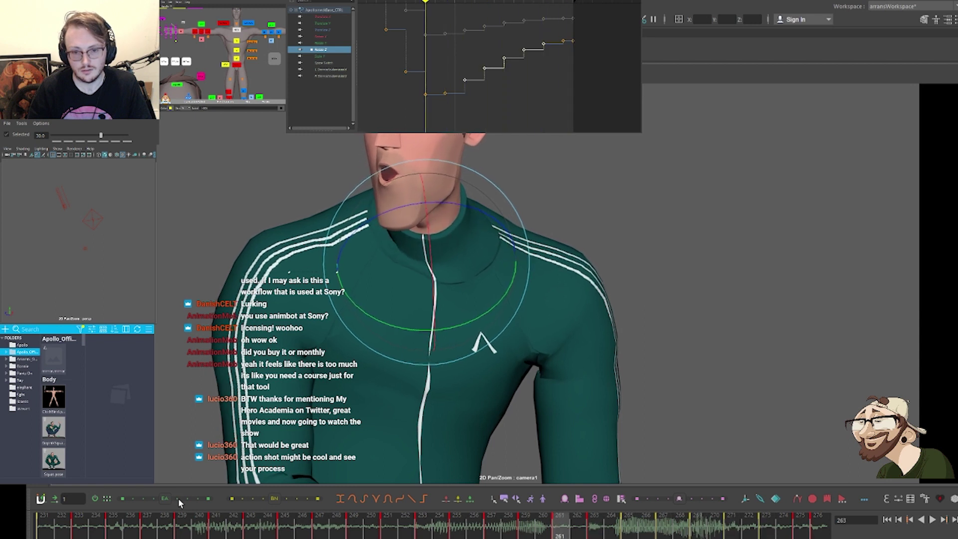
Review the whole head turn frame by frame between frames 241 and 265, finishing at frame 249
{"action": "key", "text": "period"}
{"action": "key", "text": "period"}
{"action": "key", "text": "period"}
{"action": "key", "text": "period"}
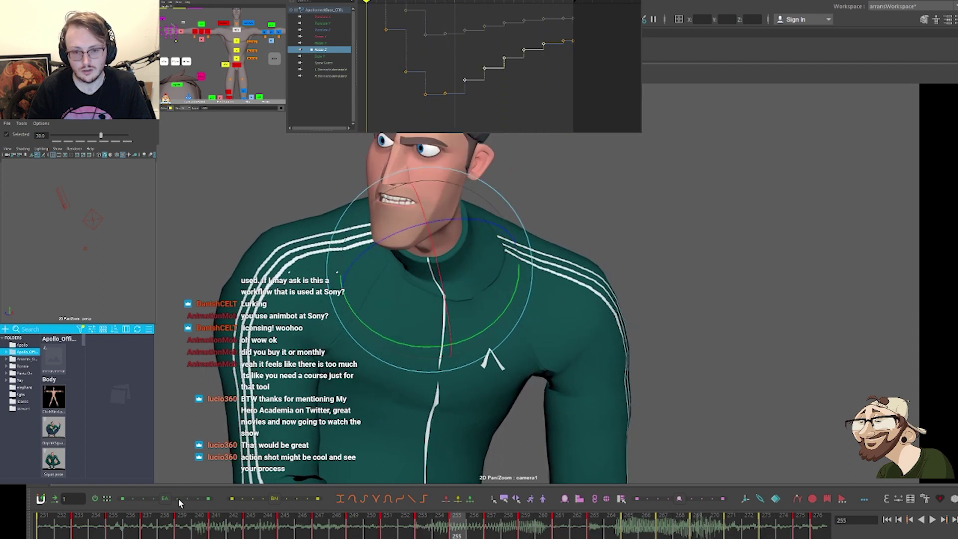
{"action": "key", "text": "period"}
{"action": "key", "text": "period"}
{"action": "key", "text": "period"}
{"action": "key", "text": "period"}
{"action": "key", "text": "comma"}
{"action": "key", "text": "comma"}
{"action": "key", "text": "comma"}
{"action": "key", "text": "comma"}
{"action": "key", "text": "comma"}
{"action": "key", "text": "comma"}
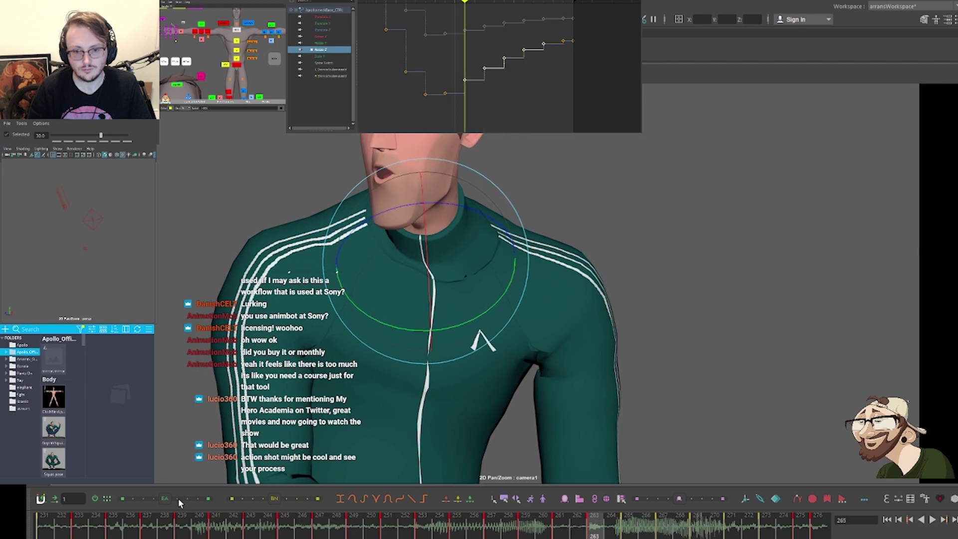
{"action": "key", "text": "comma"}
{"action": "key", "text": "comma"}
{"action": "key", "text": "comma"}
{"action": "key", "text": "comma"}
{"action": "key", "text": "comma"}
{"action": "key", "text": "comma"}
{"action": "key", "text": "comma"}
{"action": "key", "text": "comma"}
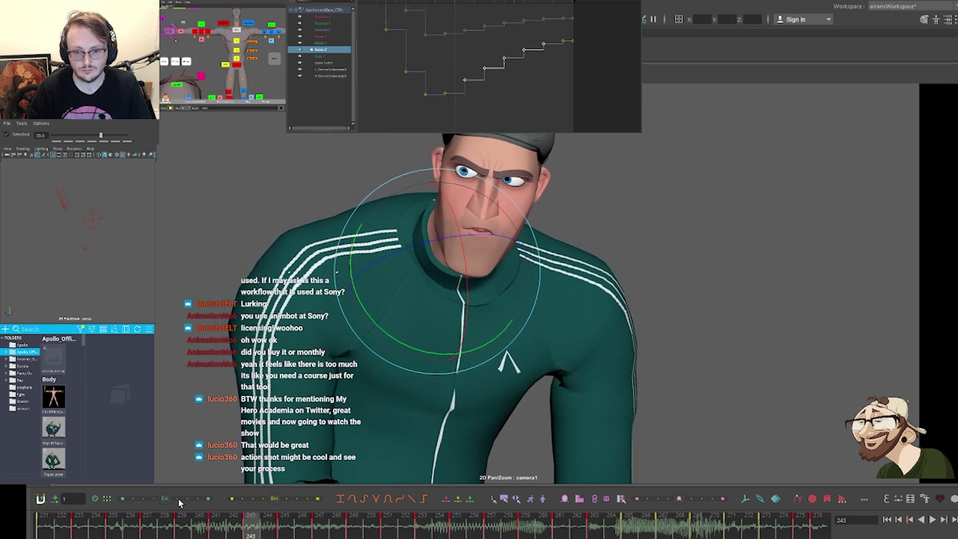
{"action": "key", "text": "period"}
{"action": "key", "text": "period"}
{"action": "key", "text": "period"}
{"action": "key", "text": "period"}
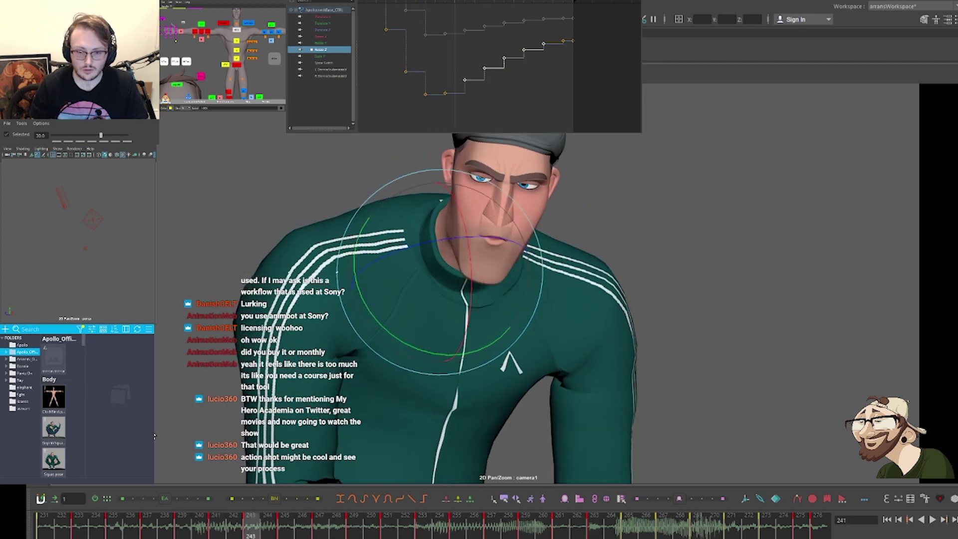
{"action": "key", "text": "period"}
{"action": "key", "text": "period"}
{"action": "key", "text": "period"}
{"action": "key", "text": "period"}
{"action": "key", "text": "period"}
{"action": "key", "text": "period"}
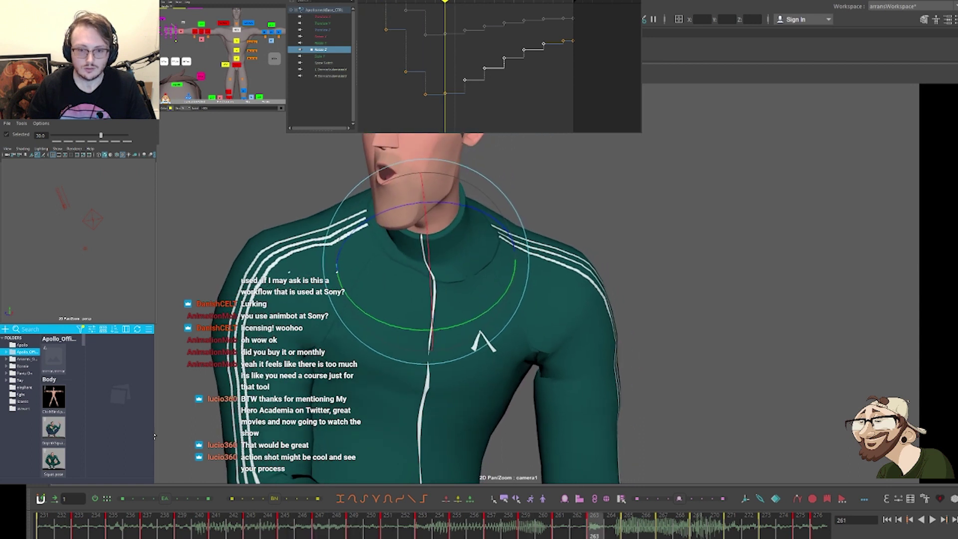
{"action": "key", "text": "comma"}
{"action": "key", "text": "comma"}
{"action": "key", "text": "comma"}
{"action": "key", "text": "comma"}
{"action": "key", "text": "comma"}
{"action": "key", "text": "comma"}
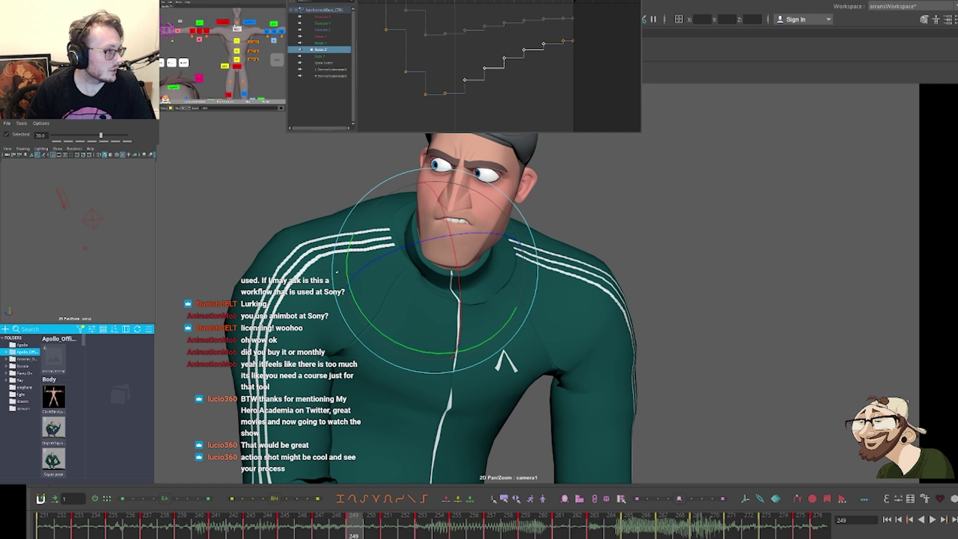
Select the character's head control and isolate its Rotate X curve
{"action": "middle_click_drag", "start_coordinate": [232, 42], "coordinate": [231, 77], "text": "alt"}
{"action": "left_click", "coordinate": [236, 37]}
{"action": "left_click", "coordinate": [319, 17]}
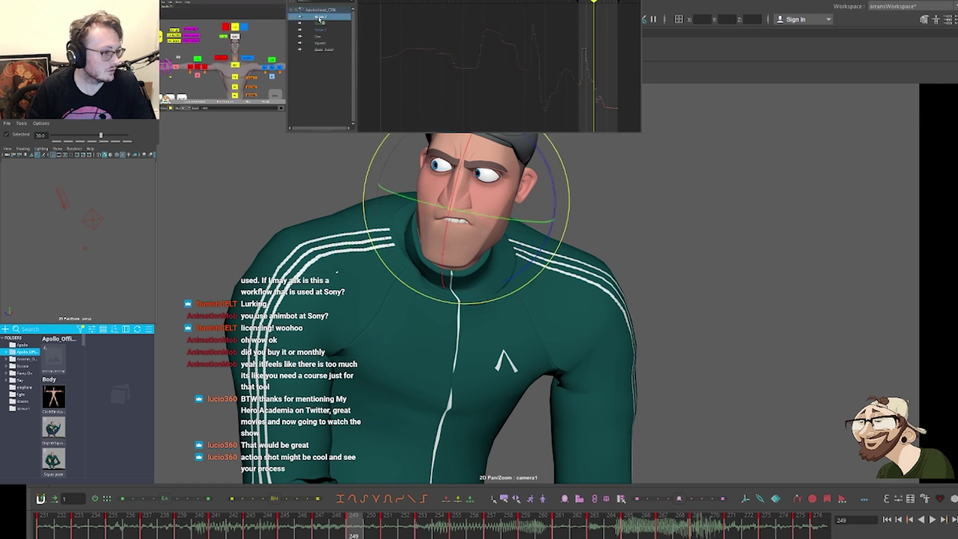
Show the full camera view and compare the head turn with the reference footage frame by frame from frame 241 to 267
{"action": "key", "text": "backslash"}
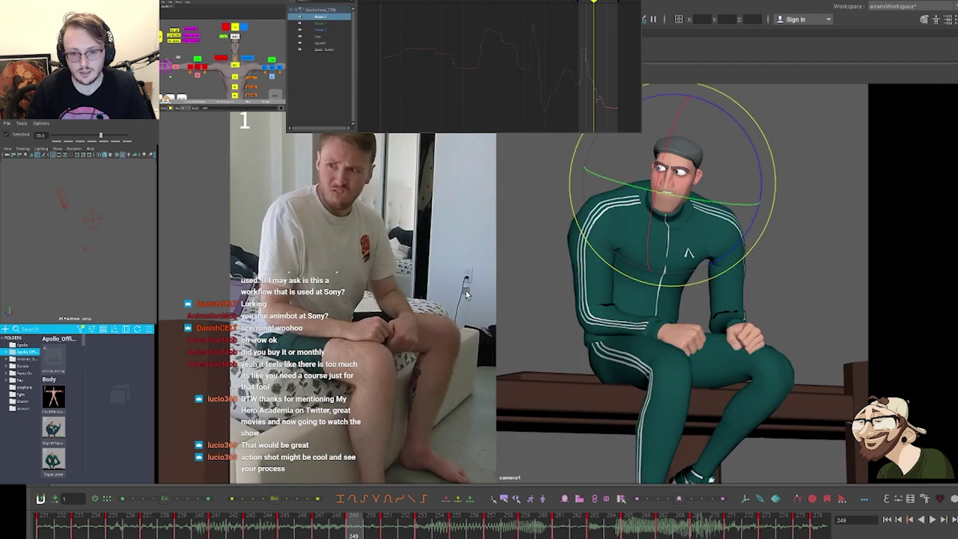
{"action": "key", "text": "comma"}
{"action": "key", "text": "comma"}
{"action": "key", "text": "comma"}
{"action": "key", "text": "comma"}
{"action": "key", "text": "period"}
{"action": "key", "text": "period"}
{"action": "key", "text": "period"}
{"action": "key", "text": "period"}
{"action": "key", "text": "period"}
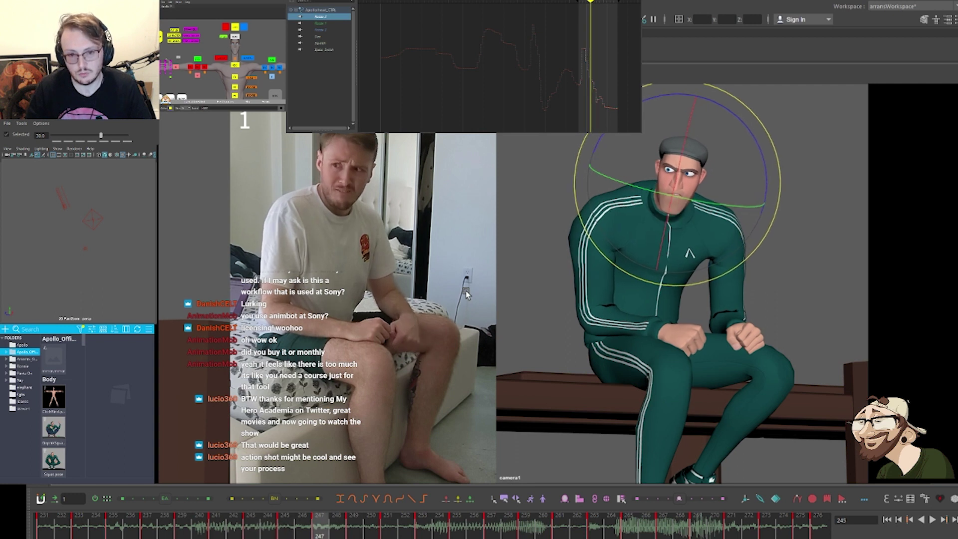
{"action": "key", "text": "period"}
{"action": "key", "text": "period"}
{"action": "key", "text": "period"}
{"action": "key", "text": "period"}
{"action": "key", "text": "period"}
{"action": "key", "text": "period"}
{"action": "key", "text": "period"}
{"action": "key", "text": "period"}
{"action": "key", "text": "period"}
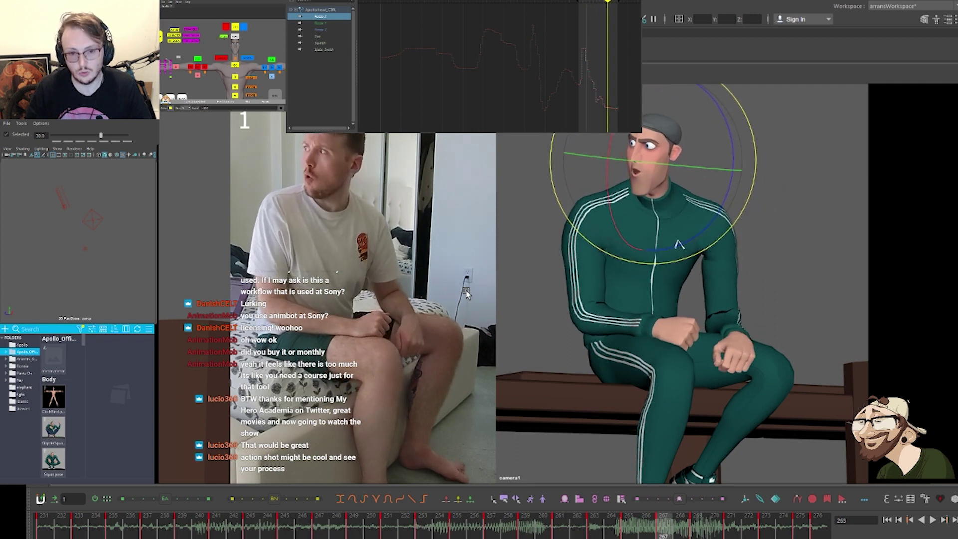
Review the head turn in reverse frame by frame from frame 267 to 233 against the reference footage
{"action": "key", "text": "comma"}
{"action": "key", "text": "comma"}
{"action": "key", "text": "comma"}
{"action": "key", "text": "comma"}
{"action": "key", "text": "comma"}
{"action": "key", "text": "comma"}
{"action": "key", "text": "comma"}
{"action": "key", "text": "comma"}
{"action": "key", "text": "comma"}
{"action": "key", "text": "comma"}
{"action": "key", "text": "comma"}
{"action": "key", "text": "comma"}
{"action": "key", "text": "comma"}
{"action": "key", "text": "comma"}
{"action": "key", "text": "comma"}
{"action": "key", "text": "comma"}
{"action": "key", "text": "comma"}
{"action": "key", "text": "comma"}
{"action": "key", "text": "comma"}
{"action": "key", "text": "comma"}
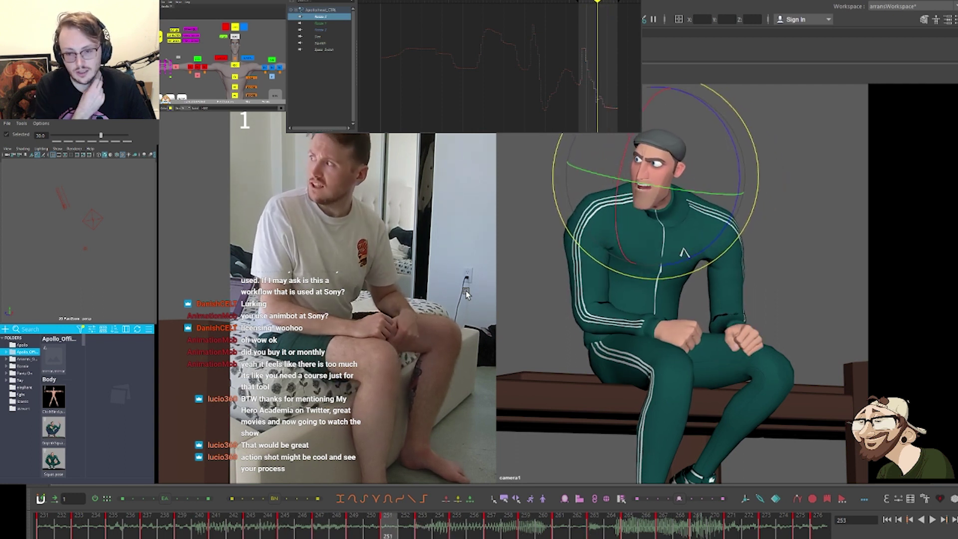
{"action": "key", "text": "comma"}
{"action": "key", "text": "comma"}
{"action": "key", "text": "comma"}
{"action": "key", "text": "comma"}
{"action": "key", "text": "comma"}
{"action": "key", "text": "comma"}
{"action": "key", "text": "comma"}
{"action": "key", "text": "comma"}
{"action": "key", "text": "comma"}
{"action": "key", "text": "comma"}
{"action": "key", "text": "comma"}
{"action": "key", "text": "comma"}
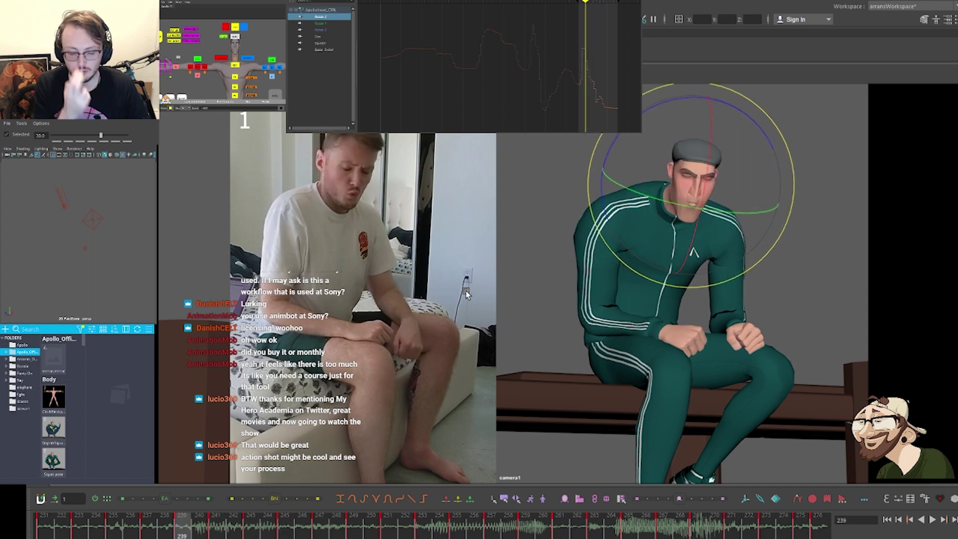
{"action": "key", "text": "comma"}
{"action": "key", "text": "comma"}
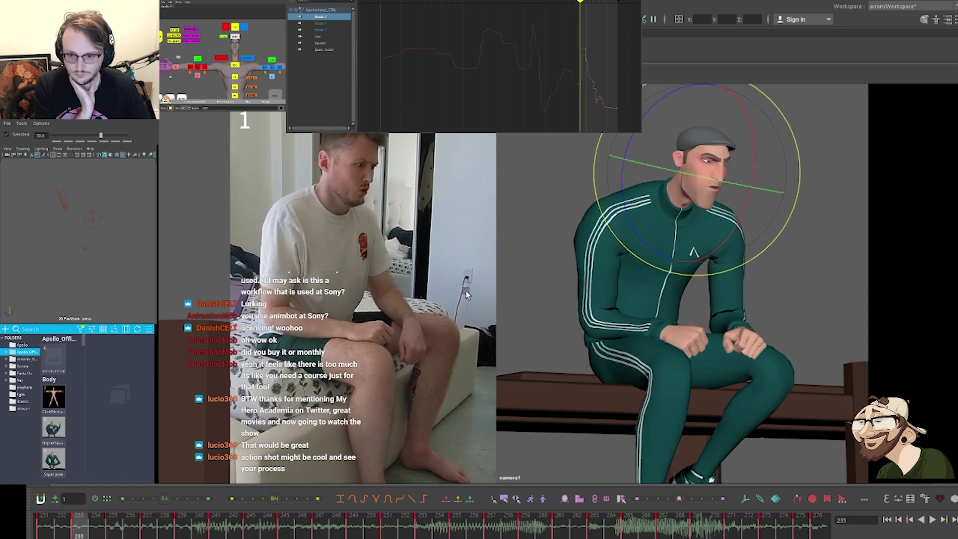
Compare the head's starting pose around frames 231 to 235 with the held end pose and the reference footage
{"action": "key", "text": "period"}
{"action": "key", "text": "comma"}
{"action": "key", "text": "comma"}
{"action": "key", "text": "period"}
{"action": "key", "text": "period"}
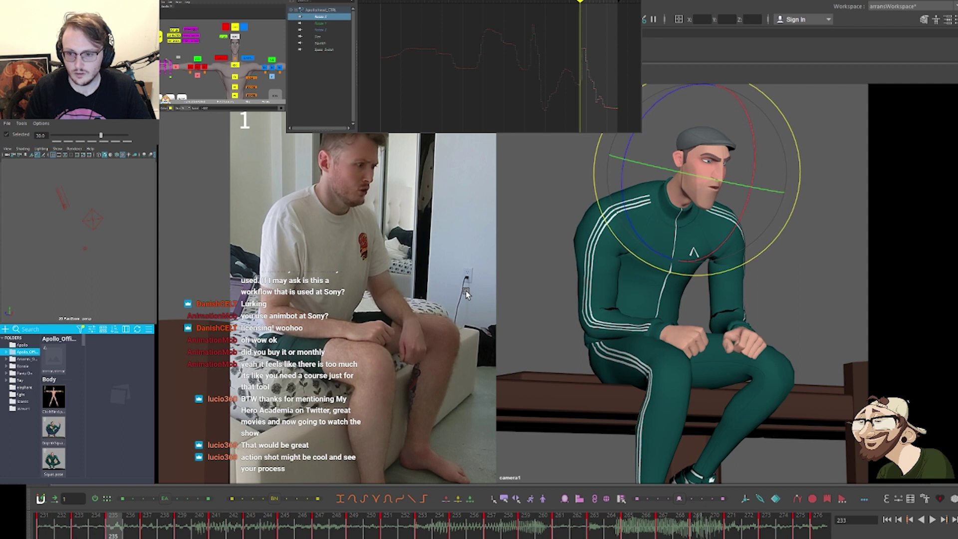
{"action": "key", "text": "comma"}
{"action": "key", "text": "comma"}
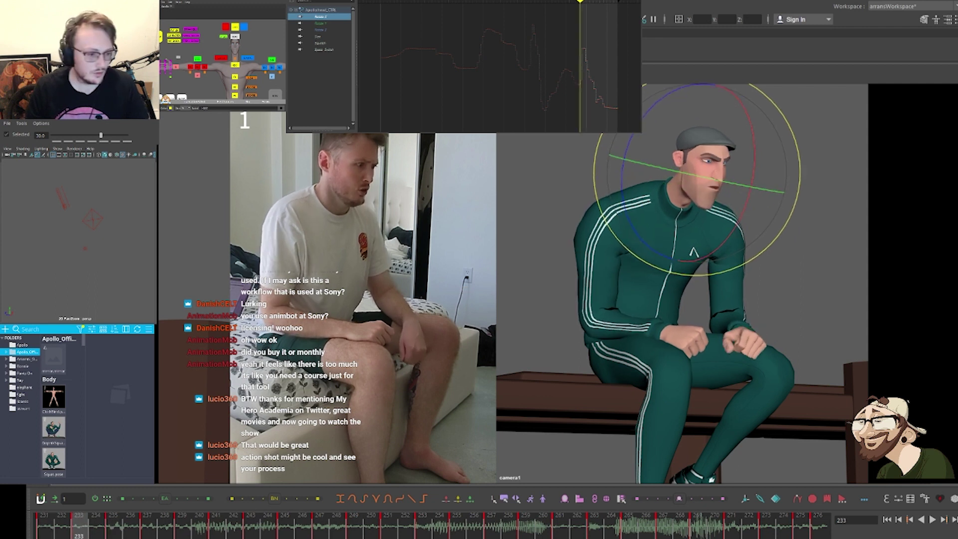
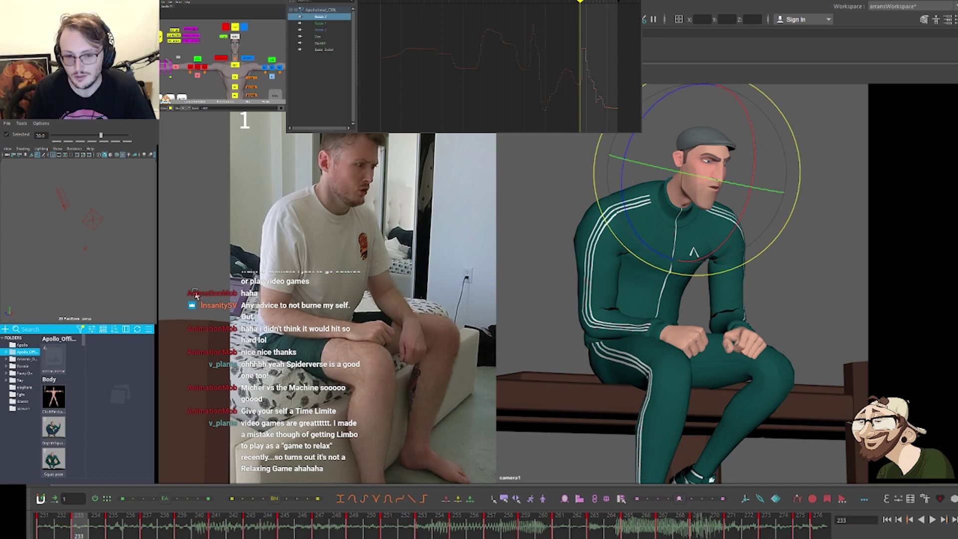
{"action": "key", "text": "comma"}
{"action": "key", "text": "comma"}
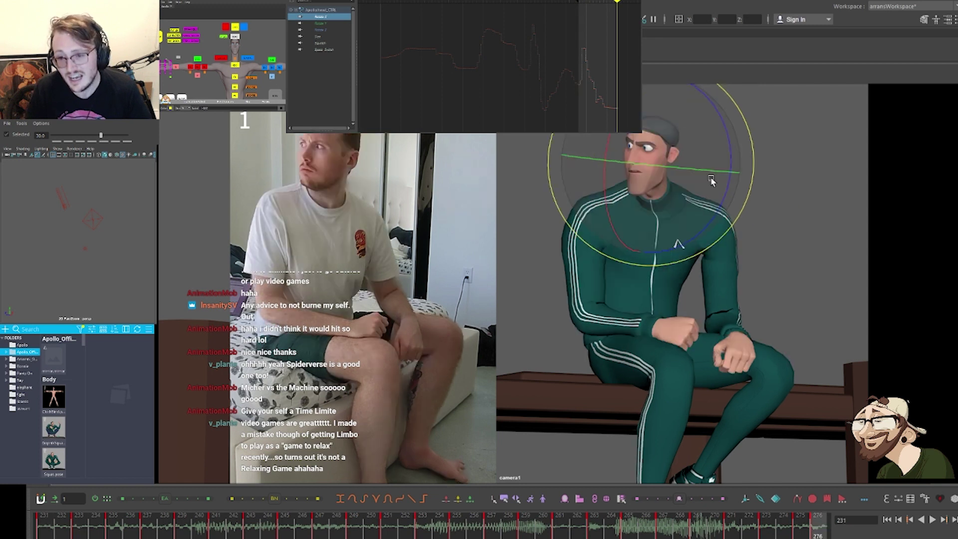
{"action": "key", "text": "comma"}
{"action": "key", "text": "comma"}
{"action": "key", "text": "period"}
{"action": "key", "text": "comma"}
{"action": "key", "text": "comma"}
{"action": "key", "text": "period"}
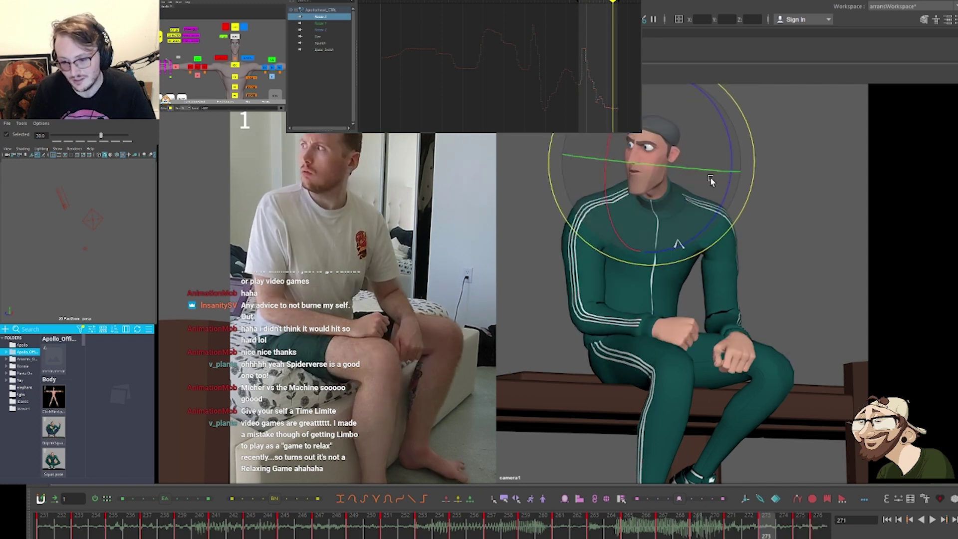
{"action": "key", "text": "period"}
{"action": "key", "text": "period"}
{"action": "key", "text": "period"}
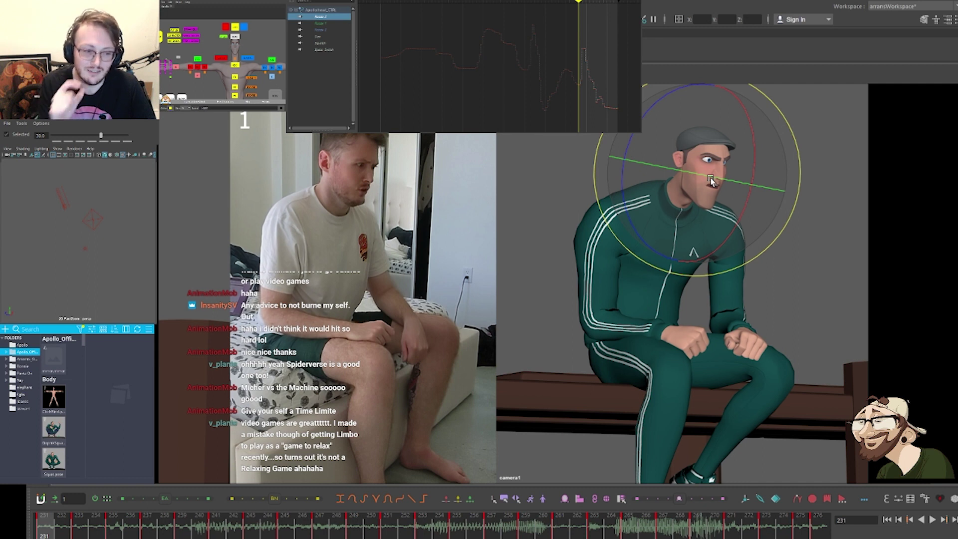
{"action": "key", "text": "period"}
{"action": "key", "text": "period"}
{"action": "key", "text": "period"}
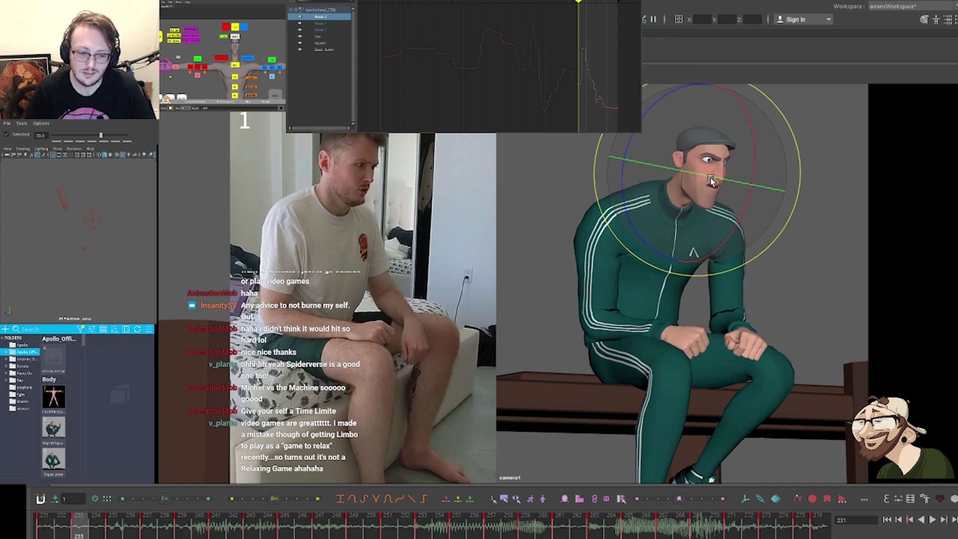
{"action": "key", "text": "comma"}
{"action": "key", "text": "comma"}
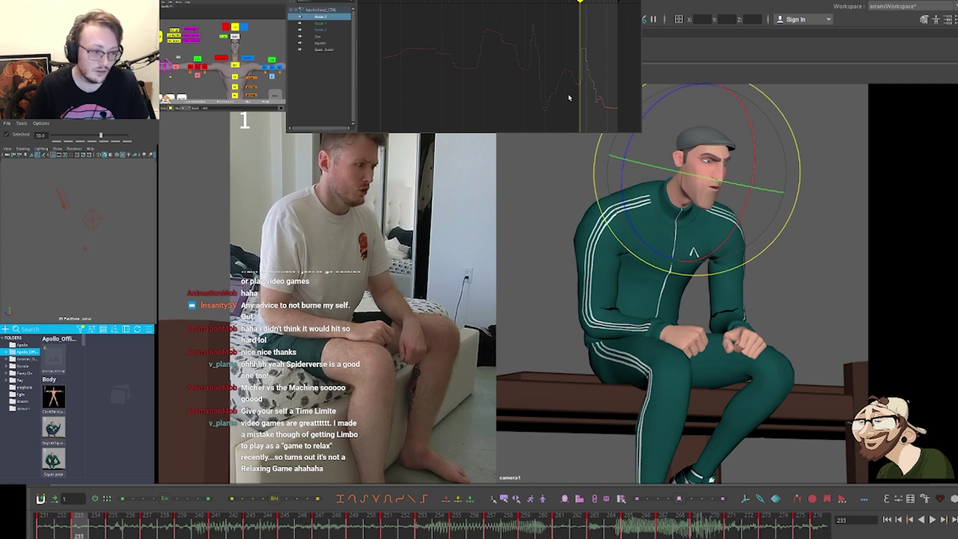
Frame the head-turn keys of the head's Rotate X curve and raise the key at frame 233
{"action": "left_click_drag", "start_coordinate": [565, 102], "coordinate": [602, 47]}
{"action": "key", "text": "f"}
{"action": "left_click", "coordinate": [589, 49]}
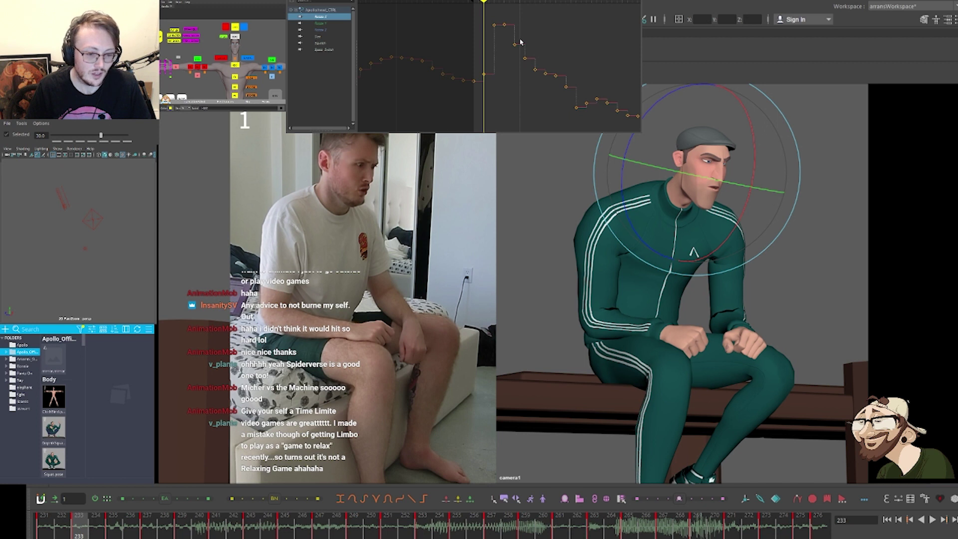
{"action": "key", "text": "comma"}
{"action": "key", "text": "period"}
{"action": "key", "text": "period"}
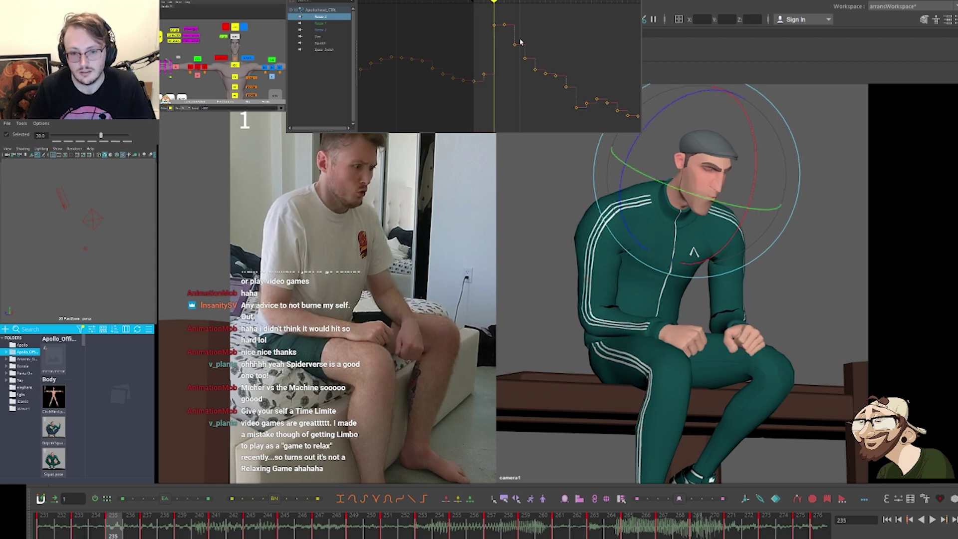
{"action": "key", "text": "comma"}
{"action": "key", "text": "comma"}
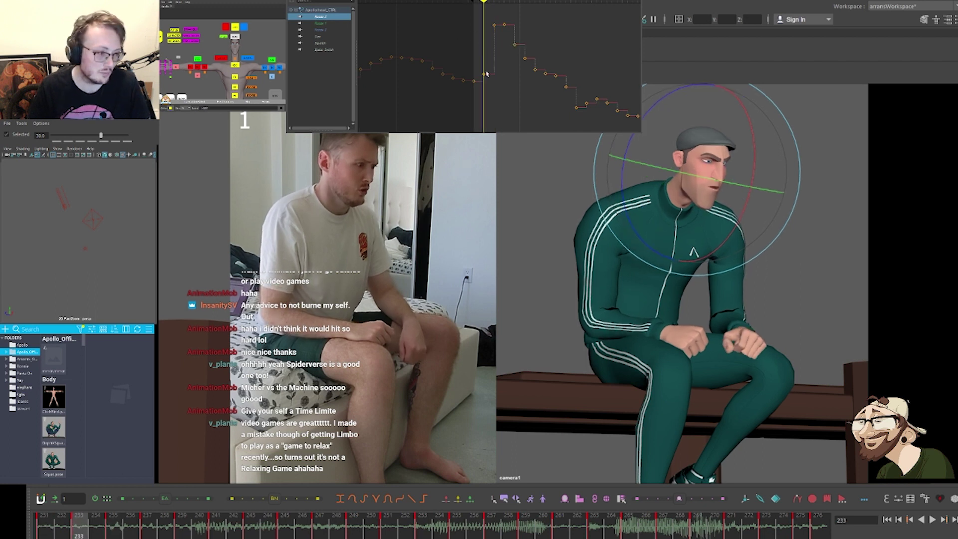
{"action": "key", "text": "comma"}
{"action": "key", "text": "comma"}
{"action": "key", "text": "period"}
{"action": "key", "text": "period"}
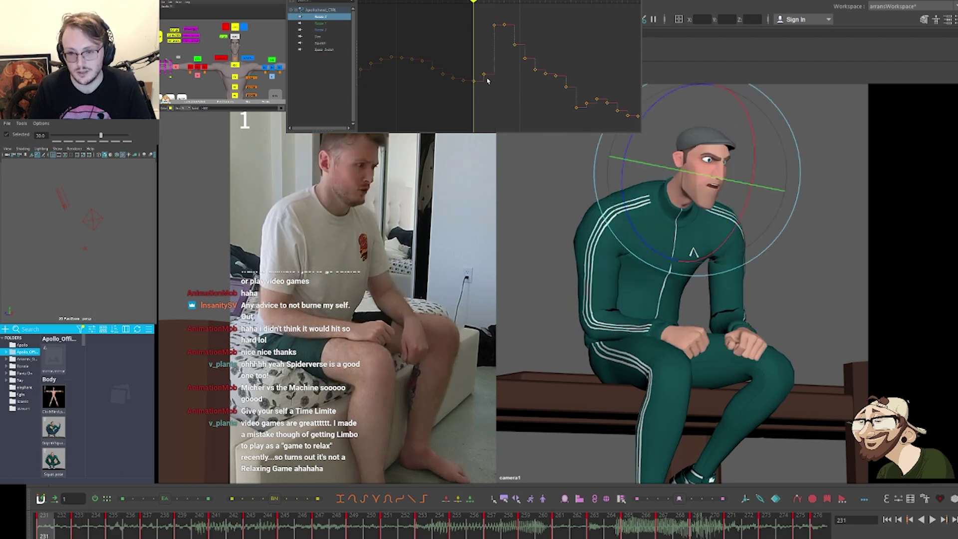
{"action": "left_click_drag", "start_coordinate": [478, 96], "coordinate": [493, 68]}
{"action": "middle_click_drag", "start_coordinate": [493, 62], "coordinate": [494, 51], "text": "shift"}
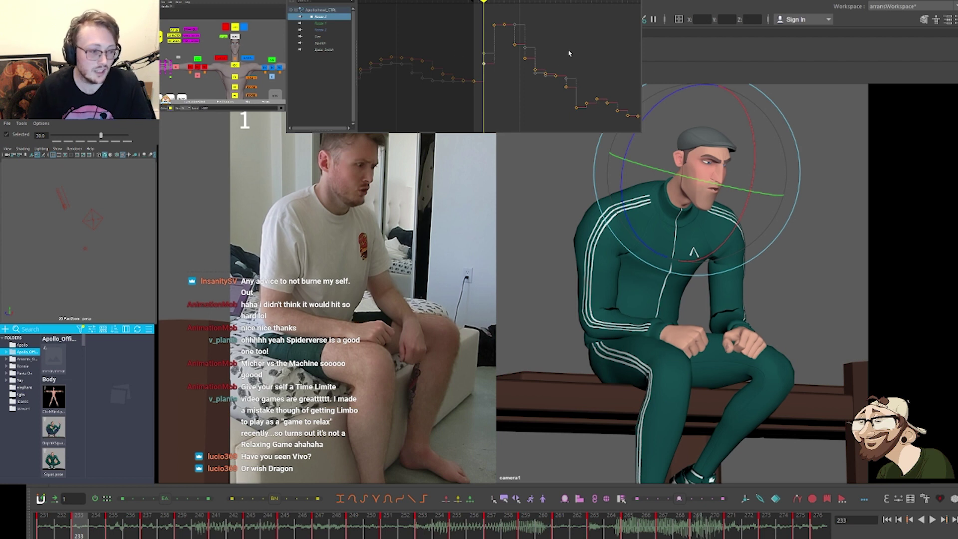
Examine the start of the head dip frame by frame between frames 231 and 239 against the reference footage
{"action": "key", "text": "."}
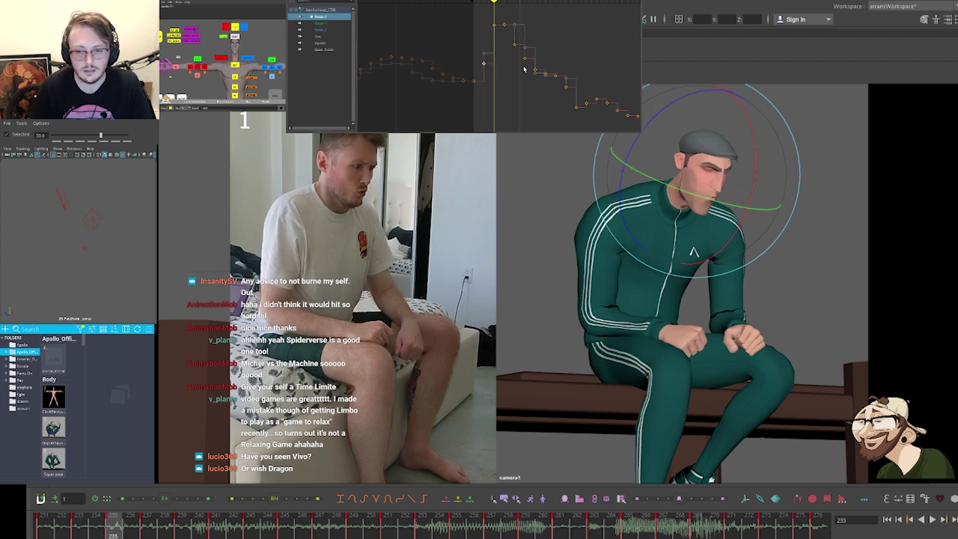
{"action": "key", "text": "period"}
{"action": "key", "text": "period"}
{"action": "key", "text": "period"}
{"action": "key", "text": "period"}
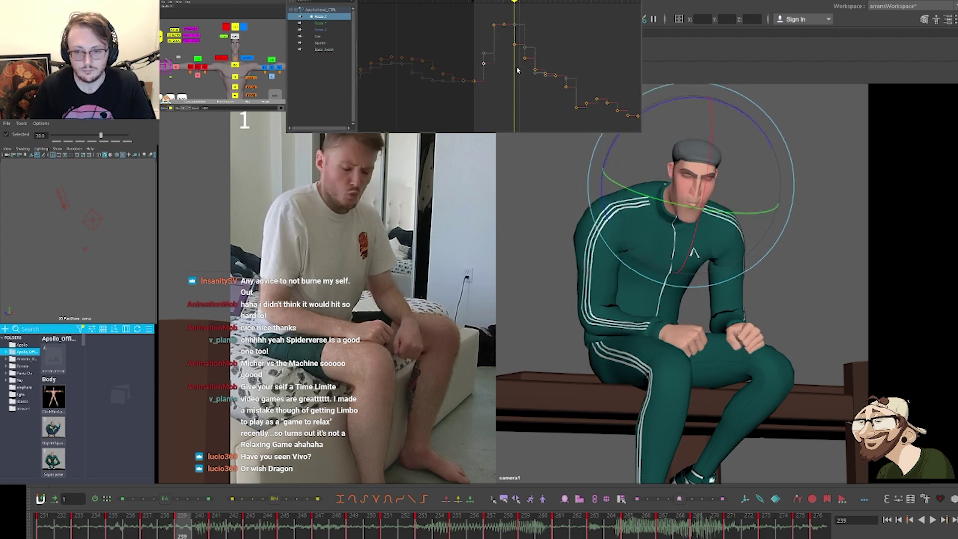
{"action": "key", "text": "comma"}
{"action": "key", "text": "comma"}
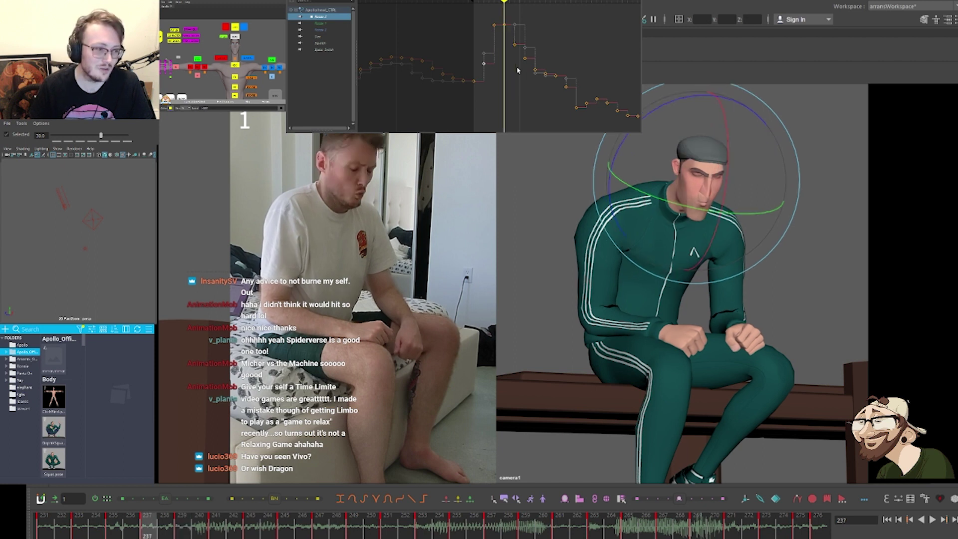
{"action": "key", "text": "comma"}
{"action": "key", "text": "comma"}
{"action": "key", "text": "comma"}
{"action": "key", "text": "comma"}
{"action": "key", "text": "comma"}
{"action": "key", "text": "comma"}
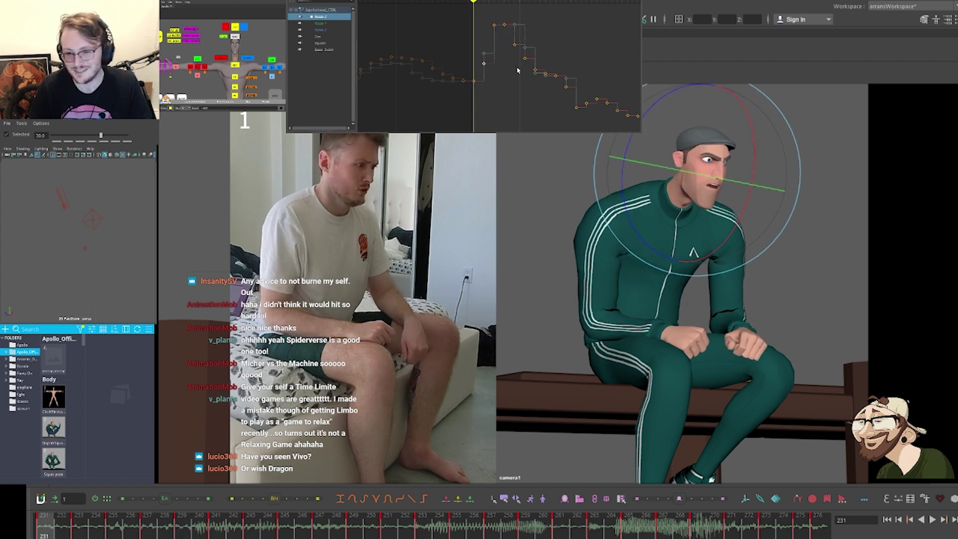
{"action": "key", "text": "period"}
{"action": "key", "text": "period"}
{"action": "key", "text": "period"}
{"action": "key", "text": "period"}
{"action": "key", "text": "period"}
{"action": "key", "text": "period"}
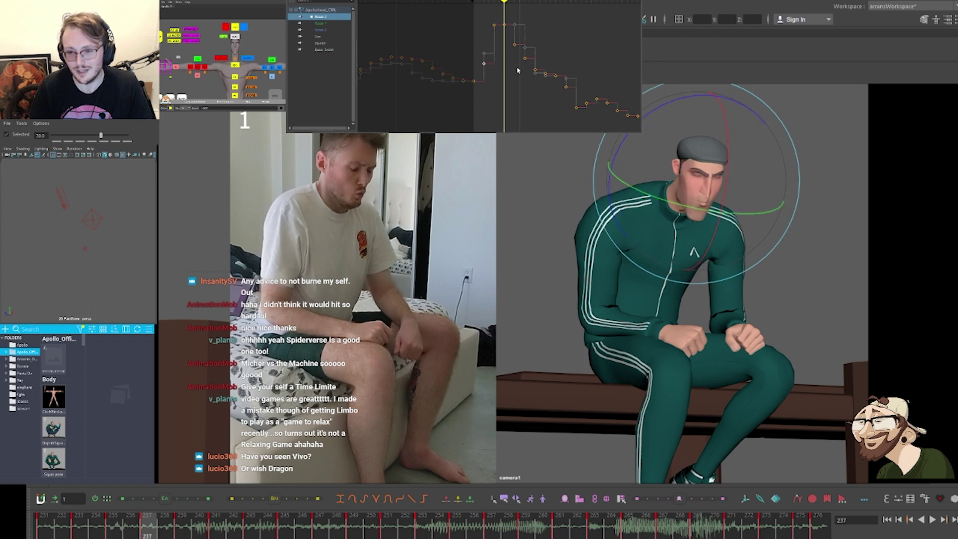
Raise the head's Rotate X key at frame 239 closer to the curve's peak
{"action": "key", "text": "period"}
{"action": "key", "text": "period"}
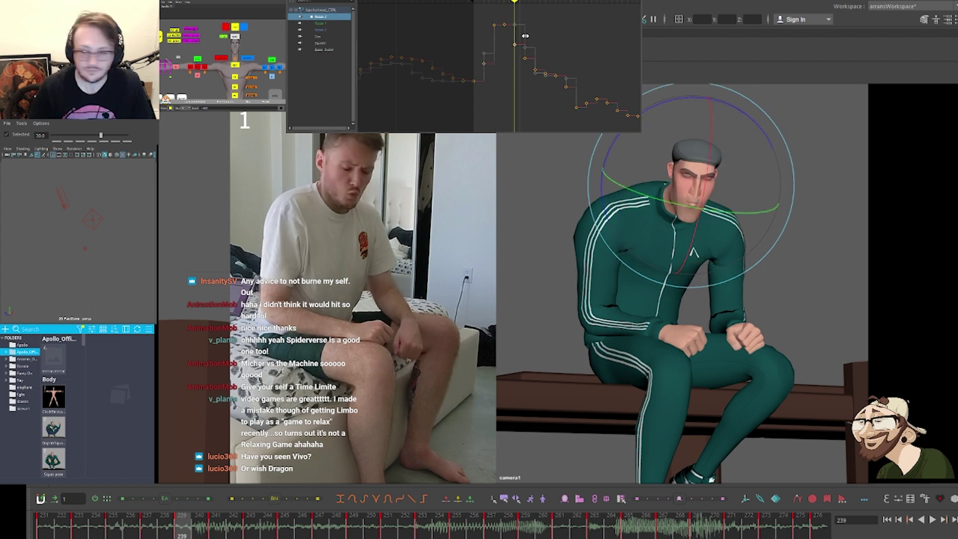
{"action": "key", "text": "w"}
{"action": "middle_click_drag", "start_coordinate": [530, 43], "coordinate": [530, 32]}
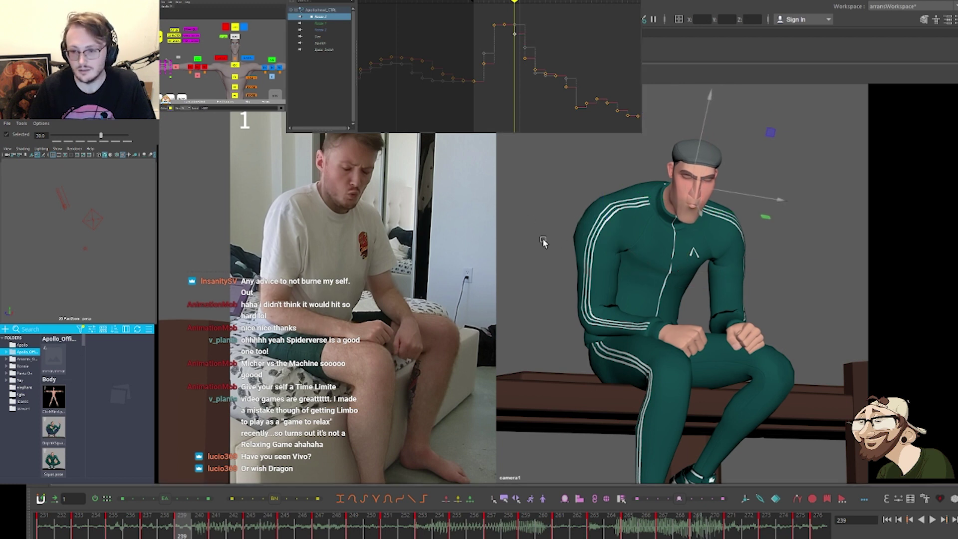
Zoom the camera view in on the face and examine the head motion between frames 235 and 241
{"action": "key", "text": "backslash"}
{"action": "middle_click_drag", "start_coordinate": [577, 259], "coordinate": [562, 357]}
{"action": "mouse_move", "coordinate": [561, 357]}
{"action": "right_mouse_down"}
{"action": "mouse_move", "coordinate": [547, 376]}
{"action": "mouse_move", "coordinate": [633, 380]}
{"action": "right_mouse_up"}
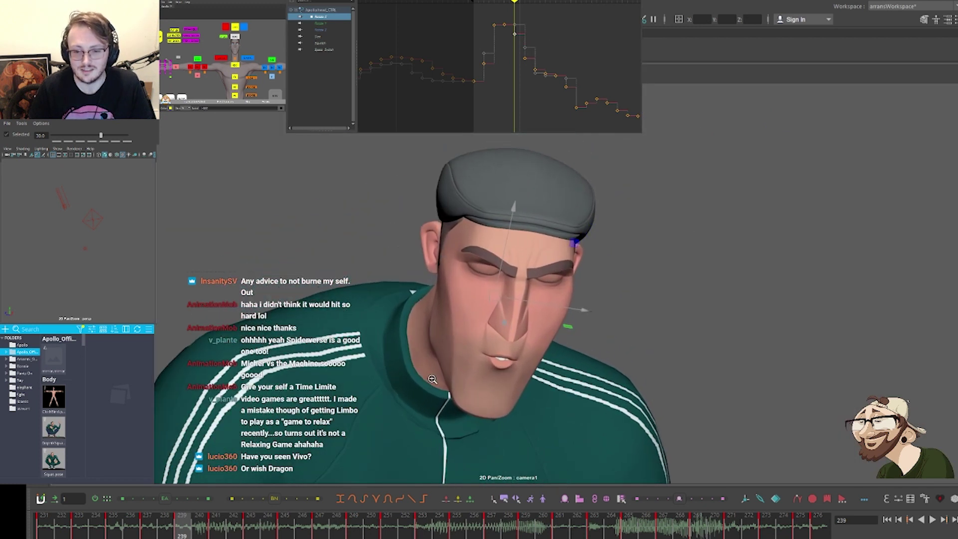
{"action": "right_click_drag", "start_coordinate": [432, 379], "coordinate": [539, 383]}
{"action": "middle_click_drag", "start_coordinate": [502, 382], "coordinate": [499, 369]}
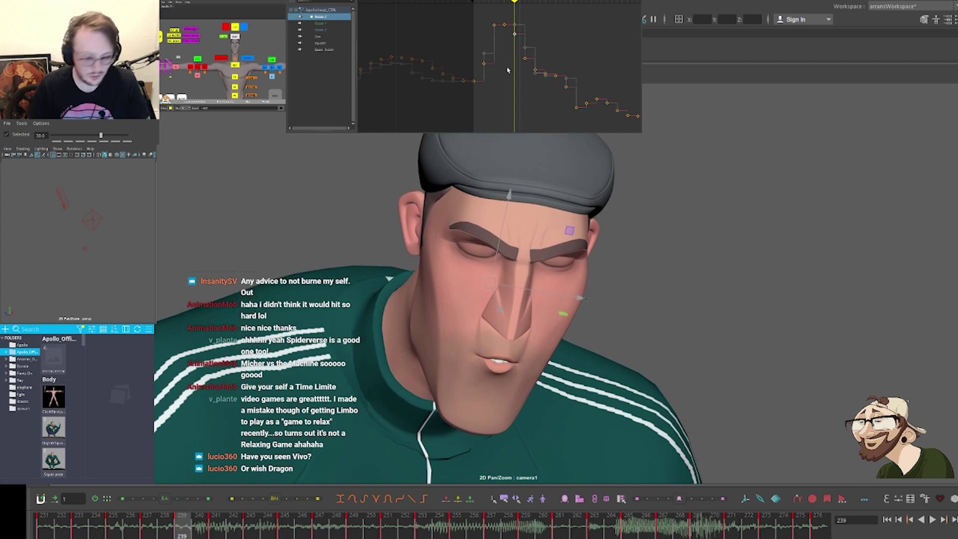
{"action": "key", "text": "comma"}
{"action": "key", "text": "comma"}
{"action": "key", "text": "period"}
{"action": "key", "text": "period"}
{"action": "key", "text": "period"}
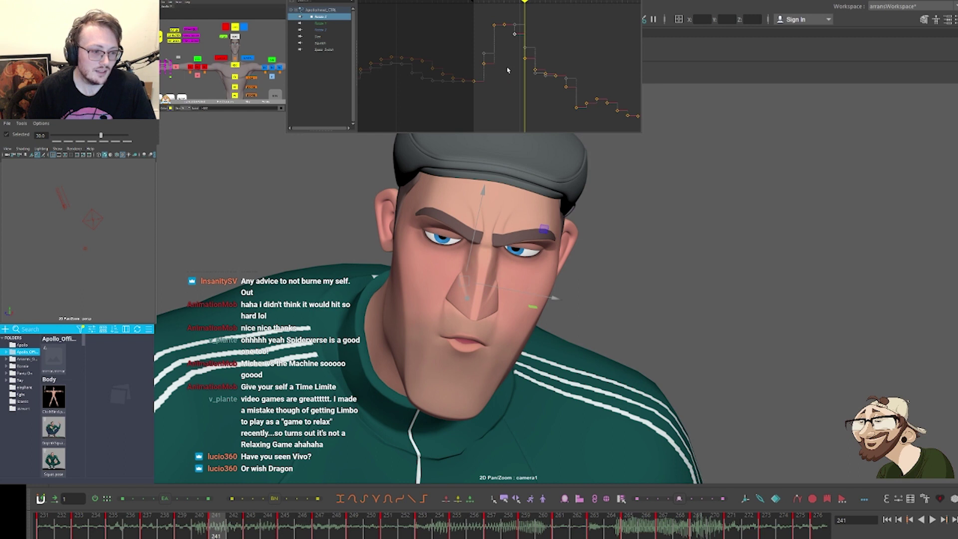
{"action": "key", "text": "comma"}
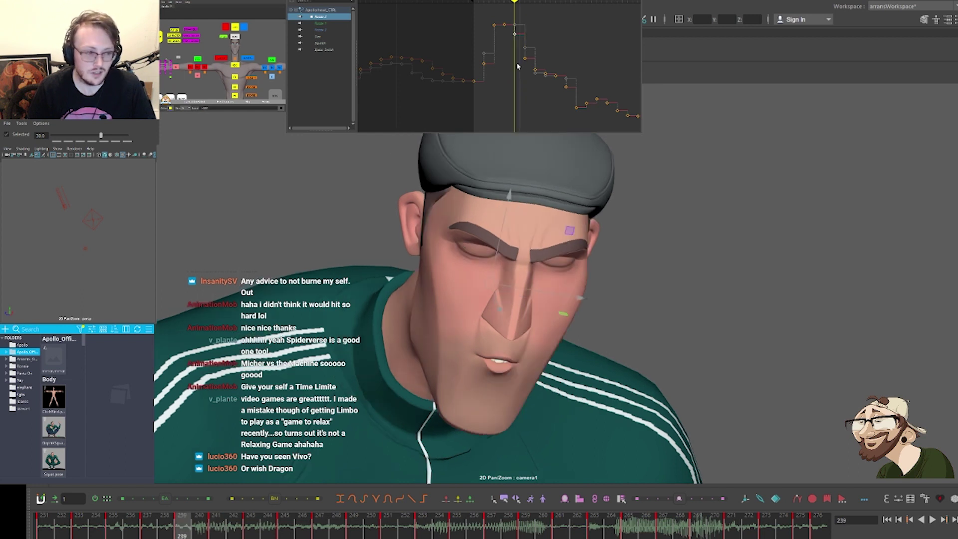
Lower the Rotate X key at frame 235 slightly and check the head motion through frame 241
{"action": "left_click", "coordinate": [494, 33]}
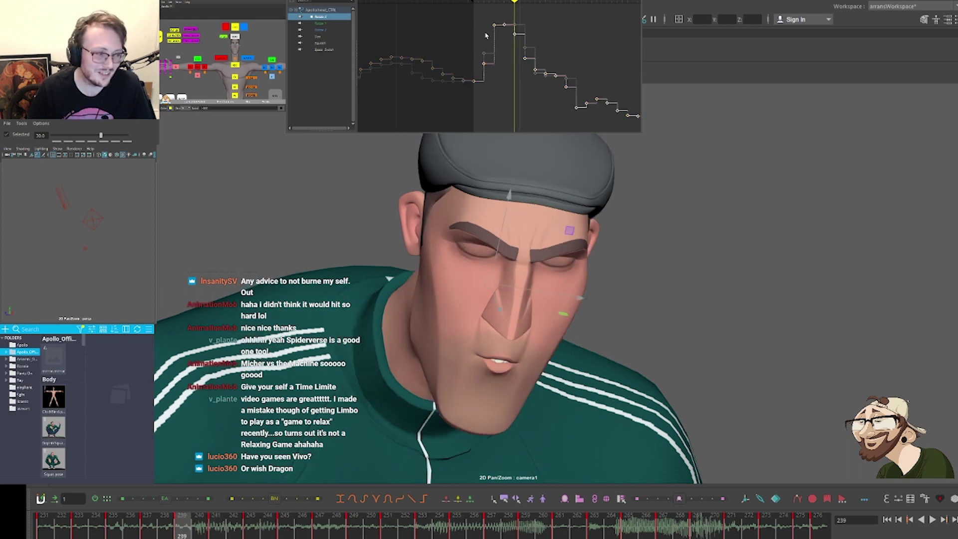
{"action": "left_click_drag", "start_coordinate": [478, 19], "coordinate": [500, 34]}
{"action": "middle_click_drag", "start_coordinate": [501, 37], "coordinate": [502, 39]}
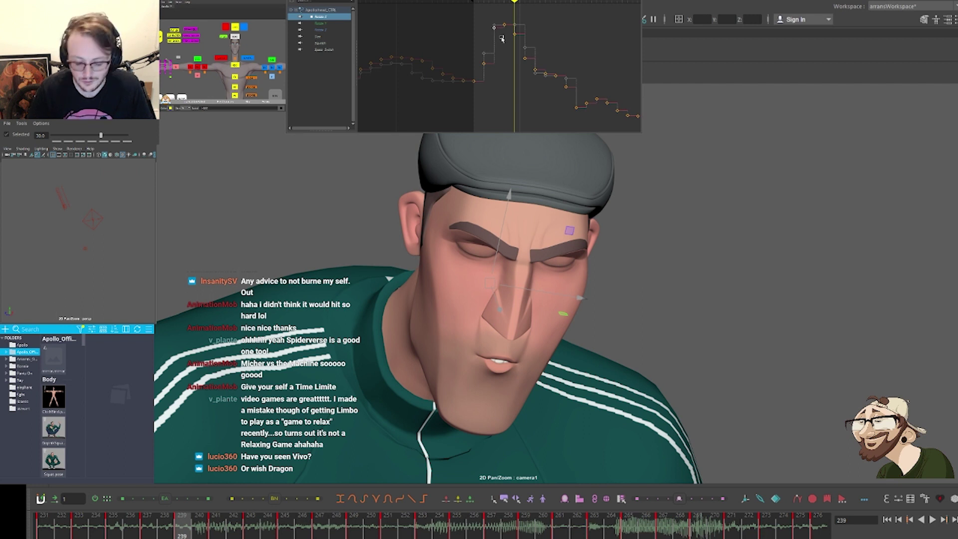
{"action": "key", "text": "comma"}
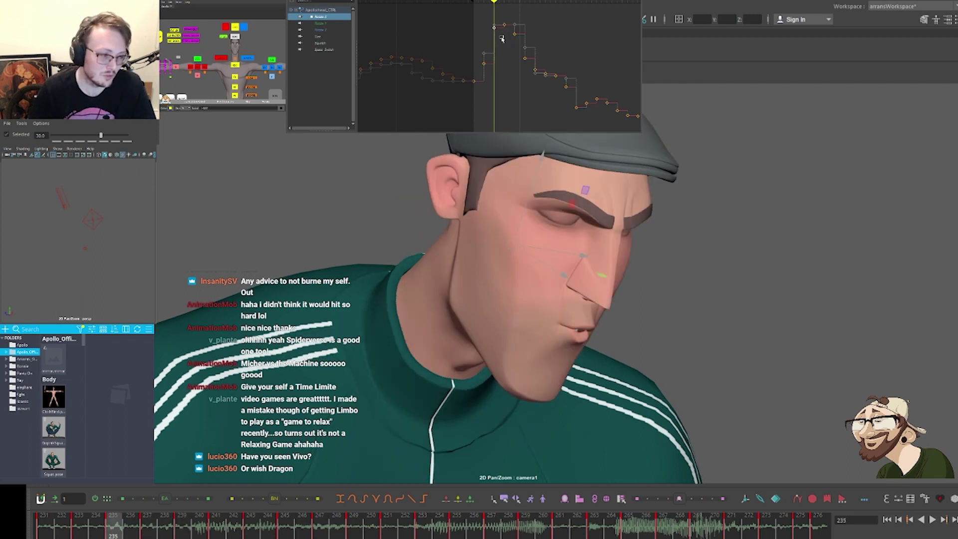
{"action": "key", "text": "comma"}
{"action": "key", "text": "period"}
{"action": "key", "text": "period"}
{"action": "key", "text": "period"}
{"action": "key", "text": "period"}
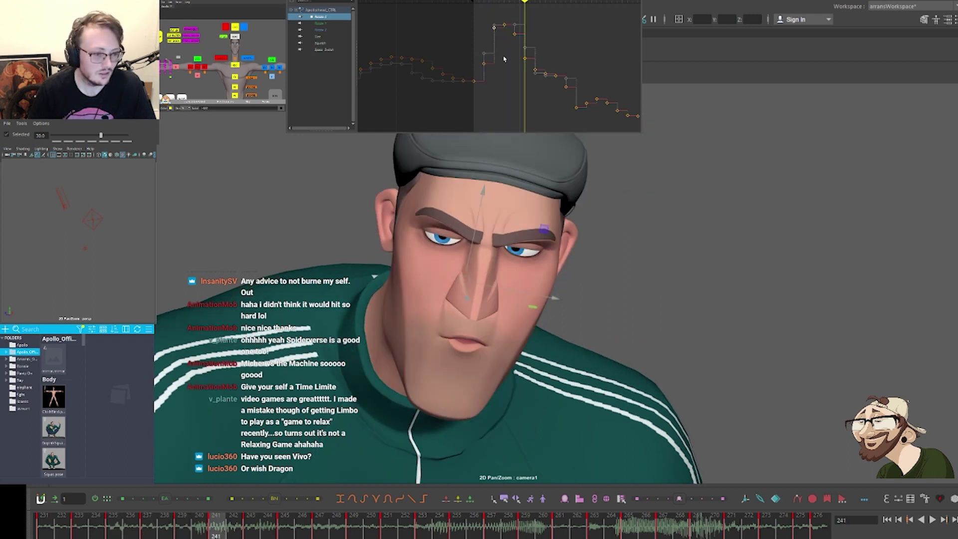
Examine the head motion frame by frame between frames 235 and 241
{"action": "left_click", "coordinate": [508, 79]}
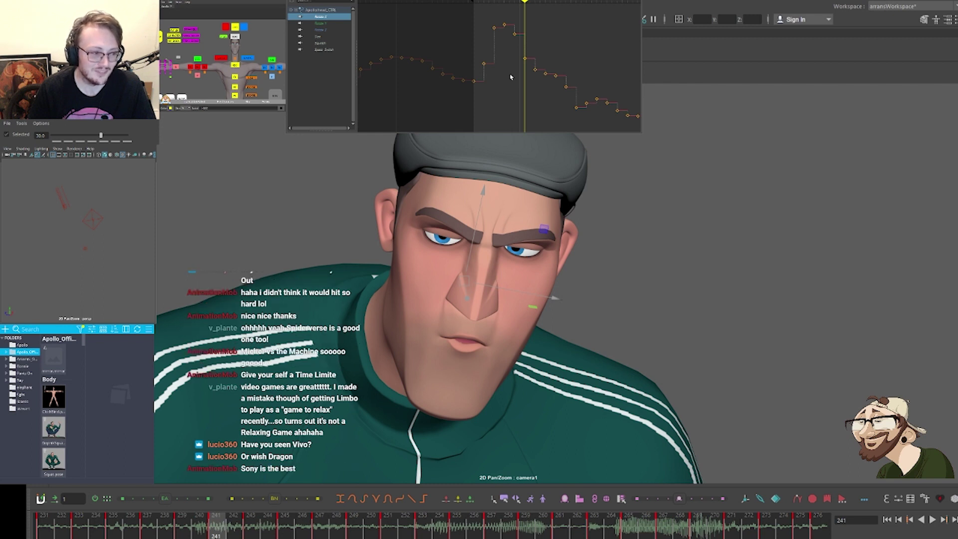
{"action": "left_click_drag", "start_coordinate": [513, 74], "coordinate": [531, 50]}
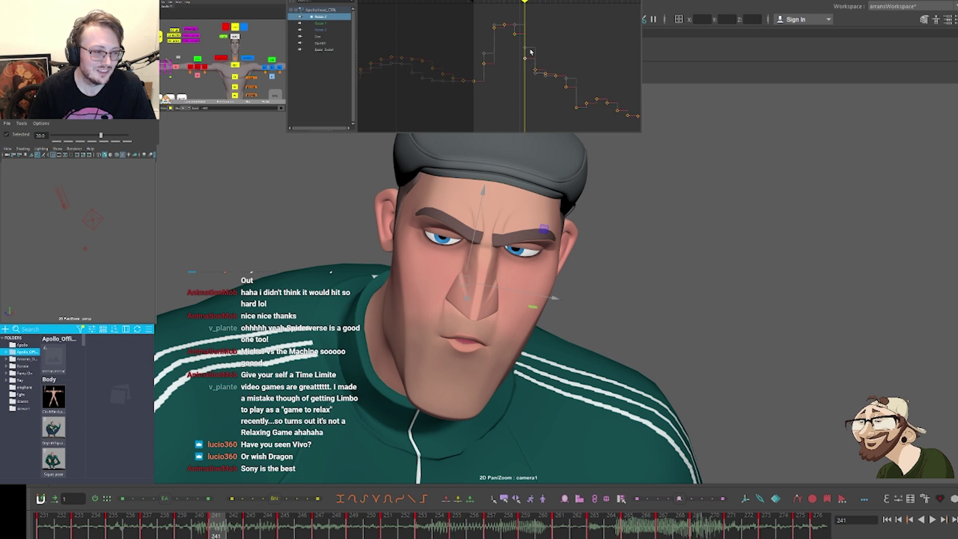
{"action": "key", "text": "comma"}
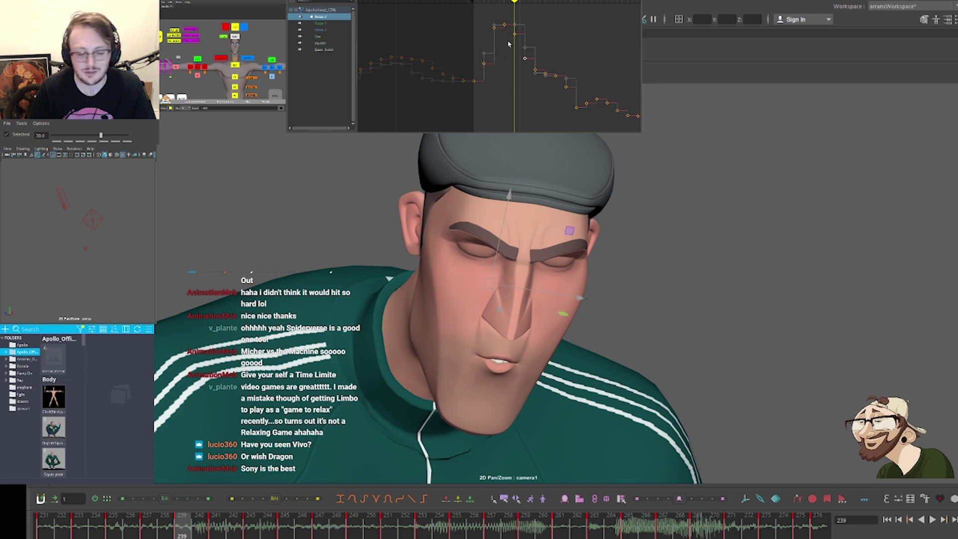
{"action": "key", "text": "comma"}
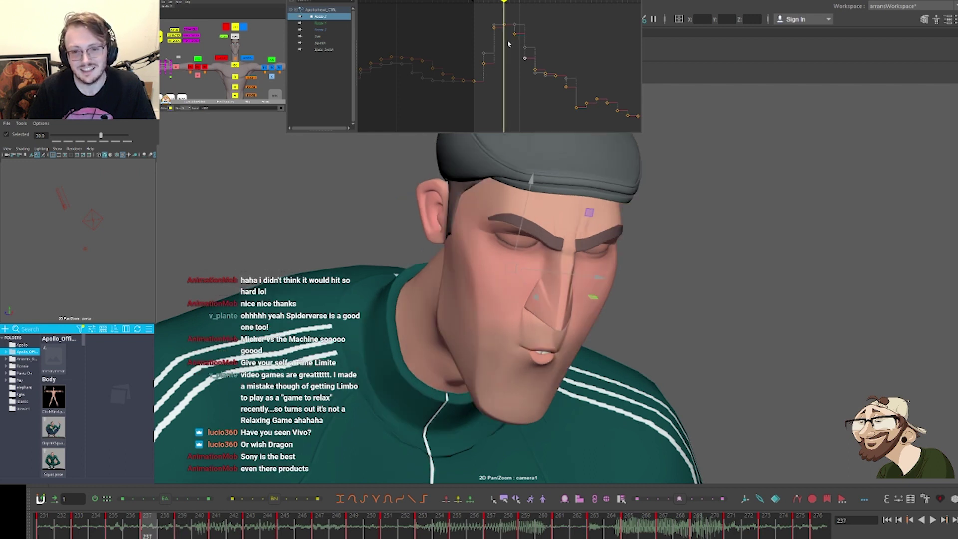
{"action": "key", "text": "comma"}
{"action": "key", "text": "period"}
{"action": "key", "text": "period"}
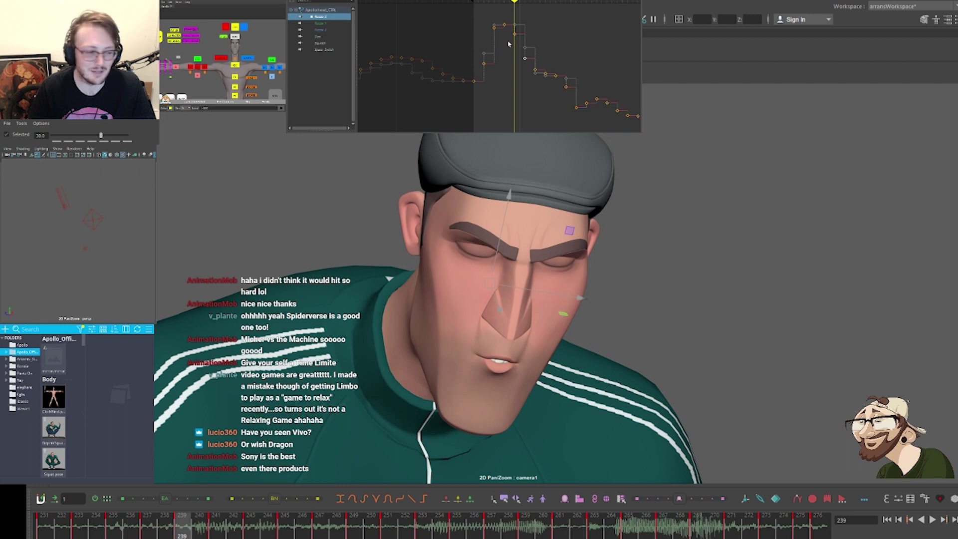
{"action": "key", "text": "comma"}
{"action": "key", "text": "comma"}
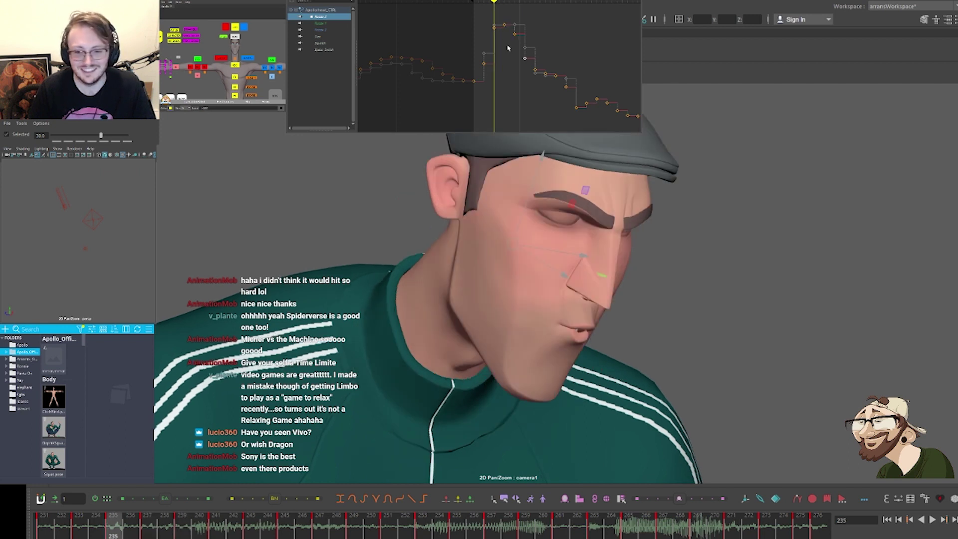
Raise the head's Rotate X key at frame 239 until it is nearly level with the peak
{"action": "key", "text": "period"}
{"action": "key", "text": "period"}
{"action": "left_click_drag", "start_coordinate": [507, 49], "coordinate": [524, 31]}
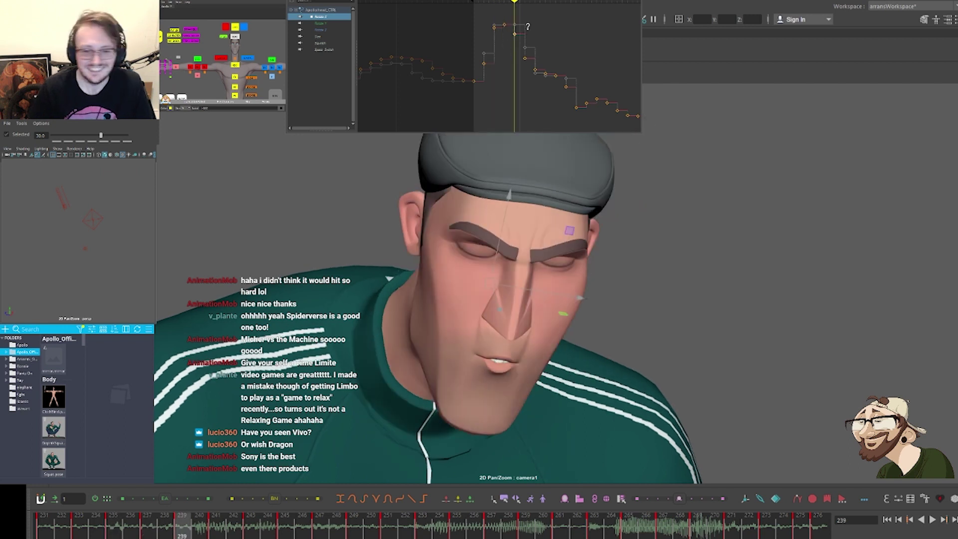
{"action": "middle_click_drag", "start_coordinate": [525, 26], "coordinate": [528, 24], "text": "shift"}
Raise the head's Rotate X key at frame 241 in small amounts while checking the motion between frames 239 and 243
{"action": "left_click_drag", "start_coordinate": [517, 68], "coordinate": [530, 56]}
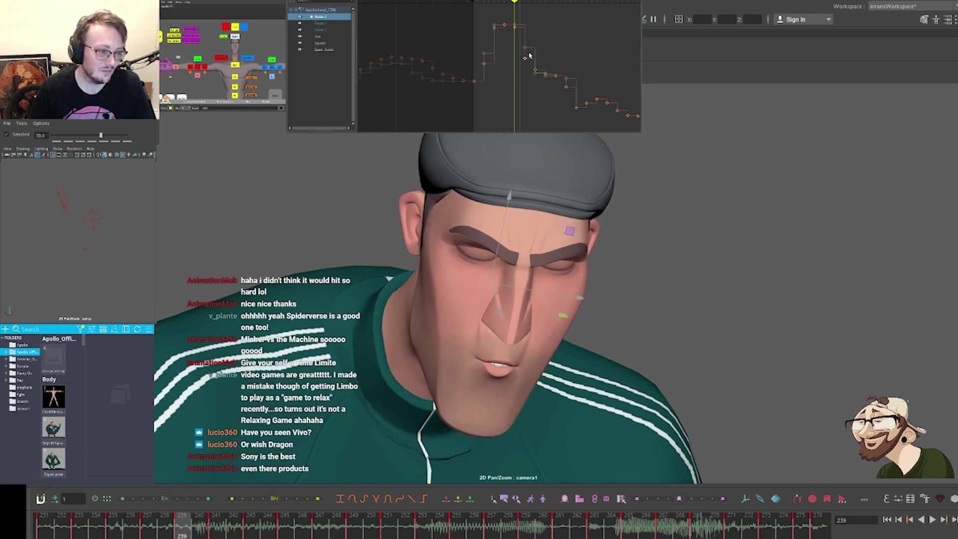
{"action": "middle_click_drag", "start_coordinate": [530, 54], "coordinate": [529, 43], "text": "shift"}
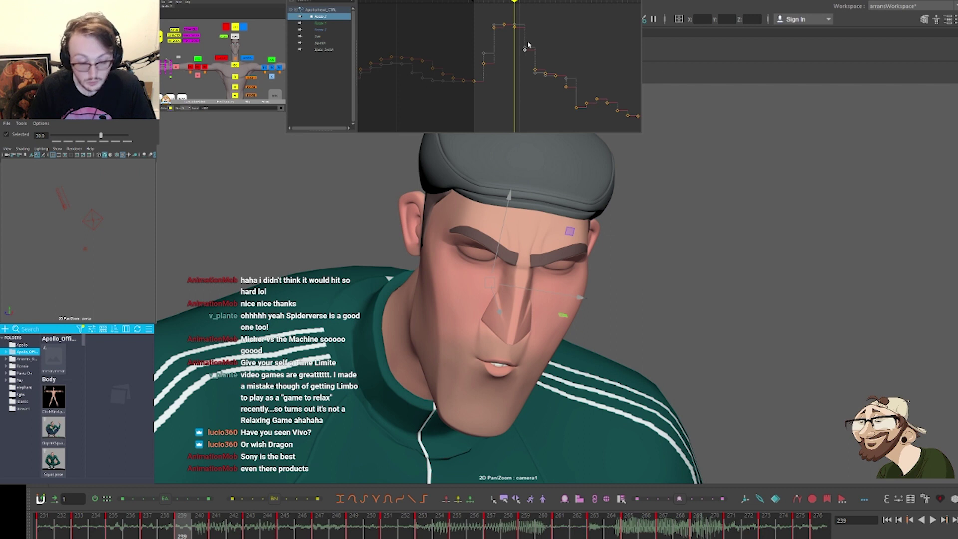
{"action": "key", "text": "period"}
{"action": "key", "text": "period"}
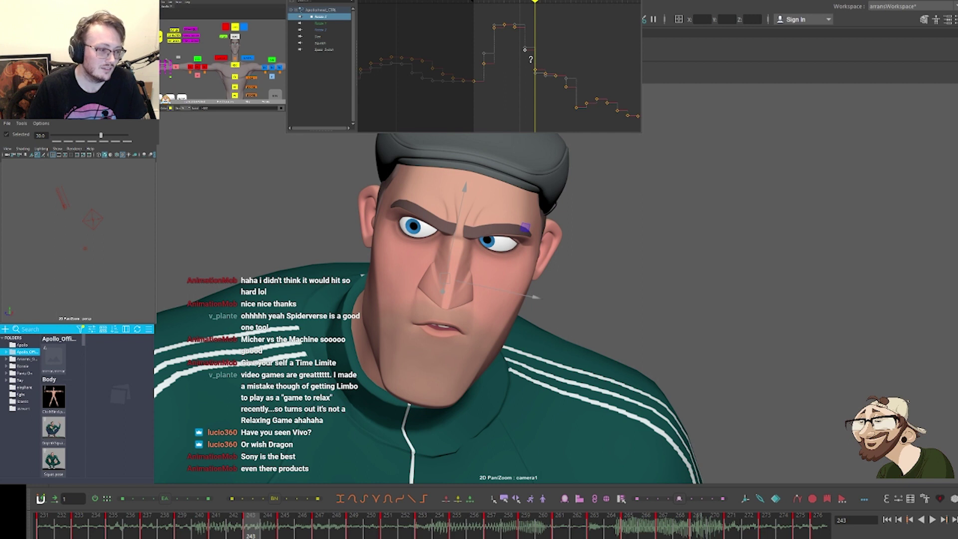
{"action": "key", "text": "comma"}
{"action": "key", "text": "comma"}
{"action": "key", "text": "period"}
{"action": "key", "text": "period"}
{"action": "key", "text": "period"}
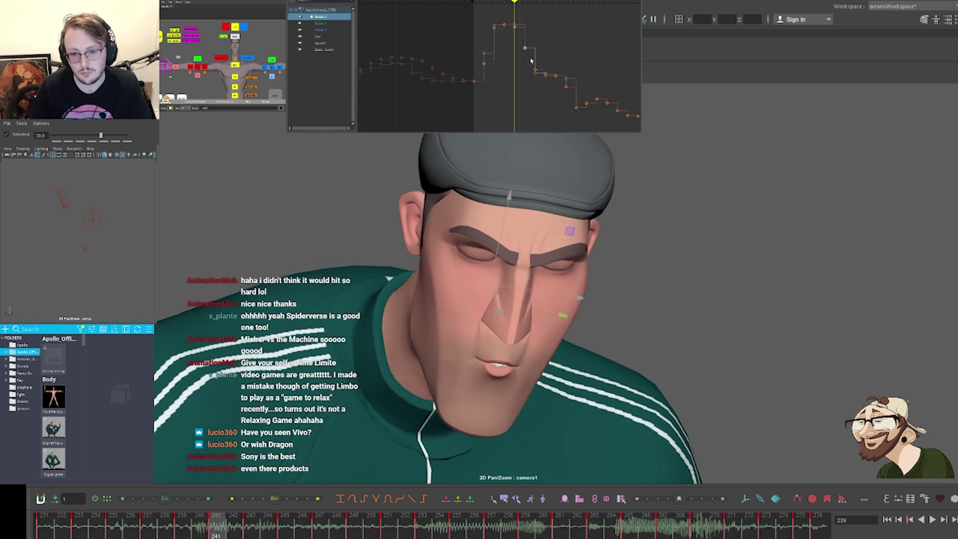
{"action": "middle_click_drag", "start_coordinate": [527, 63], "coordinate": [527, 56], "text": "shift"}
Raise the head's Rotate X keys at frames 243 and 245 slightly to smooth the descent from the peak
{"action": "left_click_drag", "start_coordinate": [530, 61], "coordinate": [542, 77]}
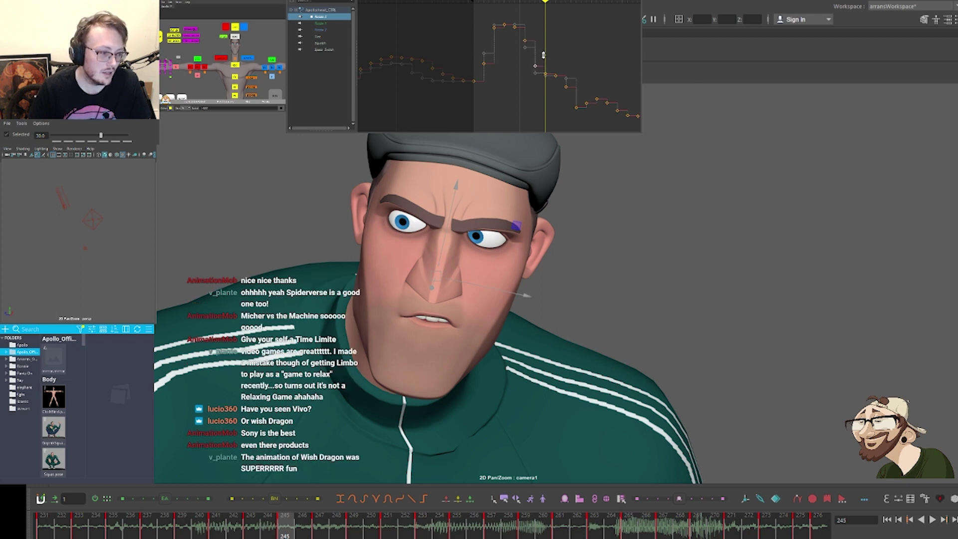
{"action": "middle_click_drag", "start_coordinate": [544, 56], "coordinate": [545, 48], "text": "shift"}
{"action": "left_click_drag", "start_coordinate": [547, 67], "coordinate": [548, 66]}
{"action": "middle_click_drag", "start_coordinate": [547, 63], "coordinate": [548, 57]}
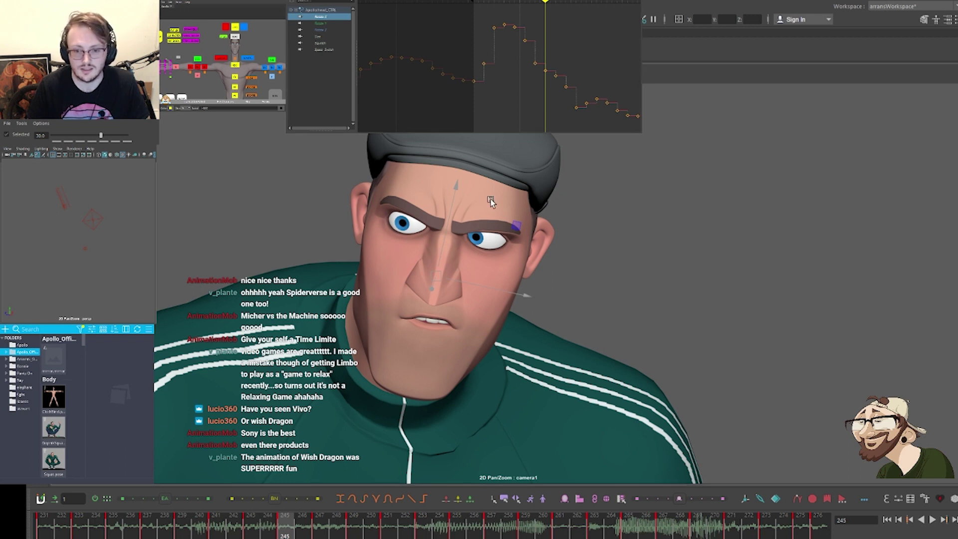
Raise the Rotate X key at frame 241 further toward the peak and check the surrounding head motion
{"action": "right_click_drag", "start_coordinate": [491, 198], "coordinate": [210, 258]}
{"action": "middle_click_drag", "start_coordinate": [289, 258], "coordinate": [396, 240]}
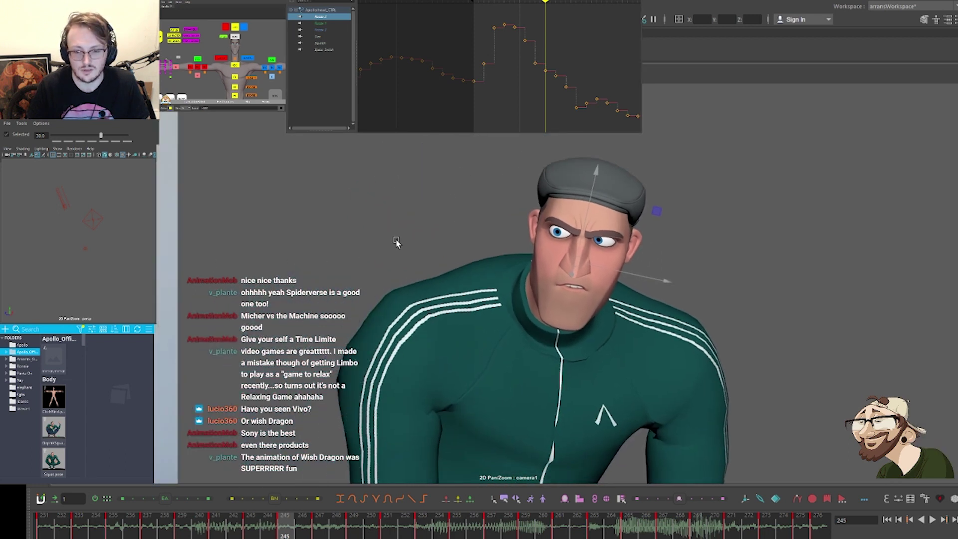
{"action": "right_click_drag", "start_coordinate": [396, 241], "coordinate": [622, 223]}
{"action": "middle_click_drag", "start_coordinate": [400, 223], "coordinate": [410, 247]}
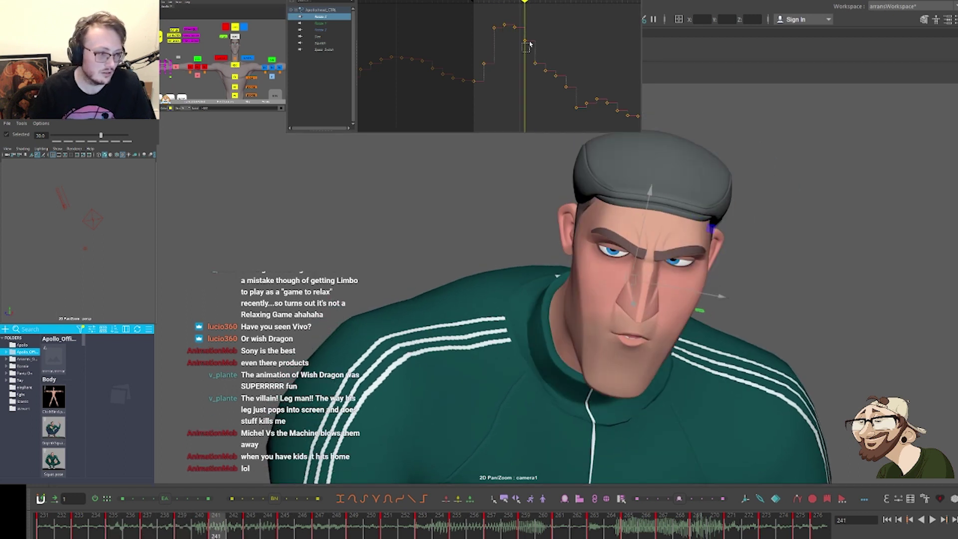
{"action": "middle_click_drag", "start_coordinate": [536, 32], "coordinate": [537, 29], "text": "shift"}
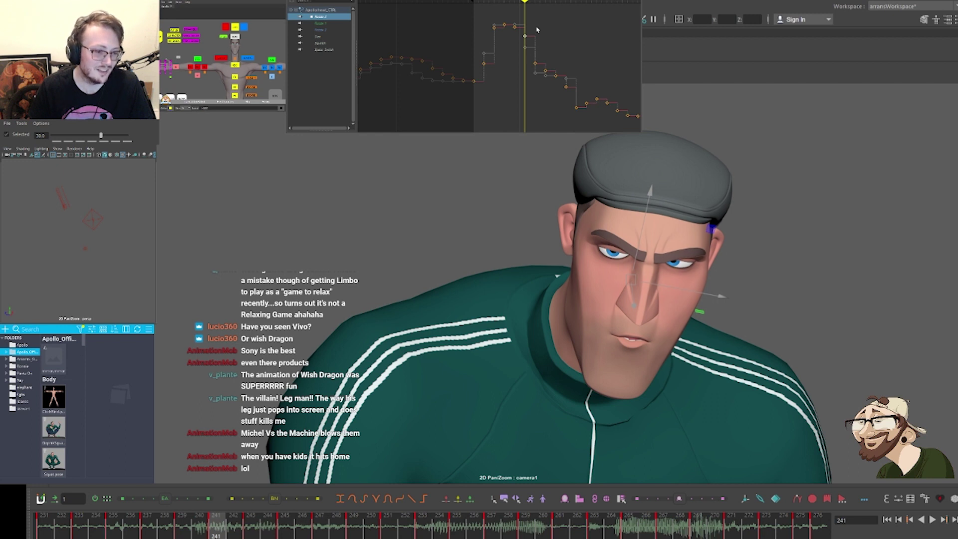
{"action": "key", "text": "comma"}
{"action": "key", "text": "comma"}
{"action": "key", "text": "period"}
{"action": "key", "text": "period"}
{"action": "key", "text": "period"}
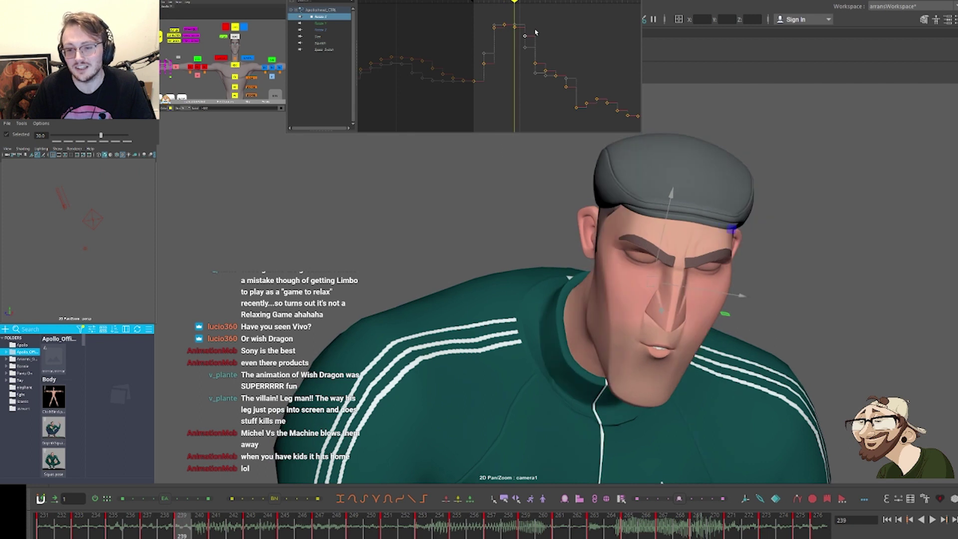
Raise the Rotate X keys at frames 243 and 245 a little more to follow the key at frame 241
{"action": "left_click_drag", "start_coordinate": [530, 71], "coordinate": [543, 56]}
{"action": "middle_click_drag", "start_coordinate": [541, 48], "coordinate": [540, 43], "text": "shift"}
{"action": "left_click_drag", "start_coordinate": [541, 78], "coordinate": [553, 58]}
{"action": "middle_click_drag", "start_coordinate": [553, 57], "coordinate": [553, 55], "text": "shift"}
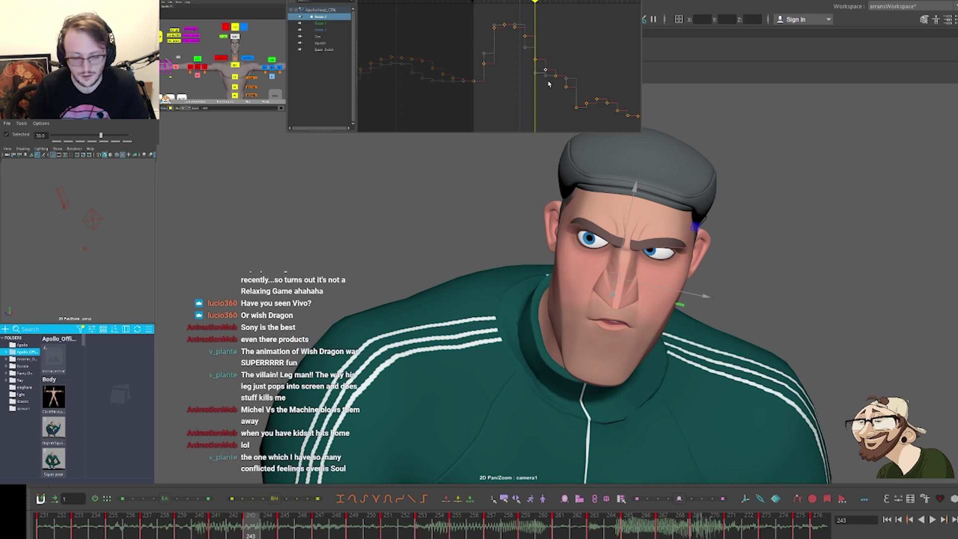
Check the head motion between frames 239 and 249 and lower the Rotate X key at frame 245 slightly
{"action": "key", "text": "period"}
{"action": "key", "text": "period"}
{"action": "key", "text": "comma"}
{"action": "key", "text": "comma"}
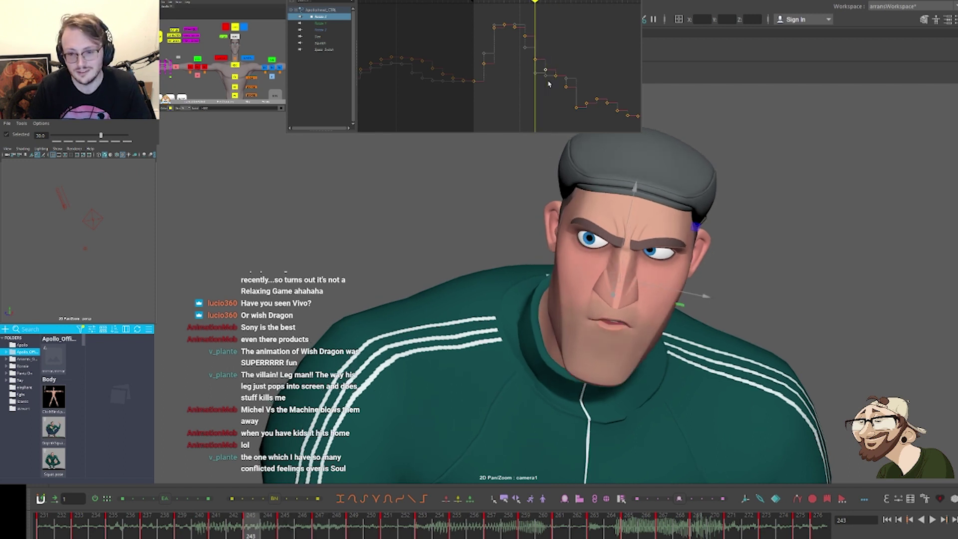
{"action": "key", "text": "comma"}
{"action": "key", "text": "comma"}
{"action": "key", "text": "period"}
{"action": "key", "text": "period"}
{"action": "key", "text": "period"}
{"action": "key", "text": "period"}
{"action": "key", "text": "period"}
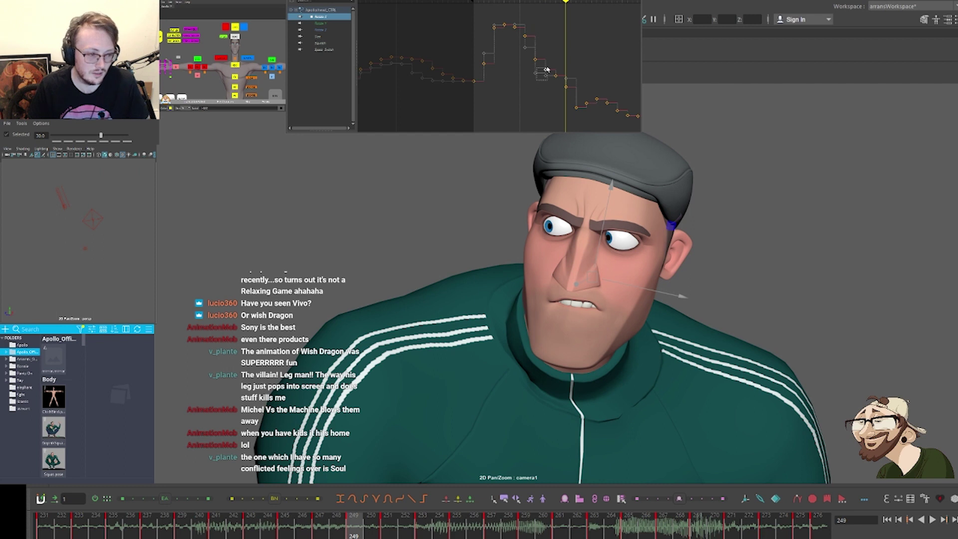
{"action": "middle_click_drag", "start_coordinate": [549, 60], "coordinate": [550, 62], "text": "shift"}
{"action": "left_click", "coordinate": [555, 60]}
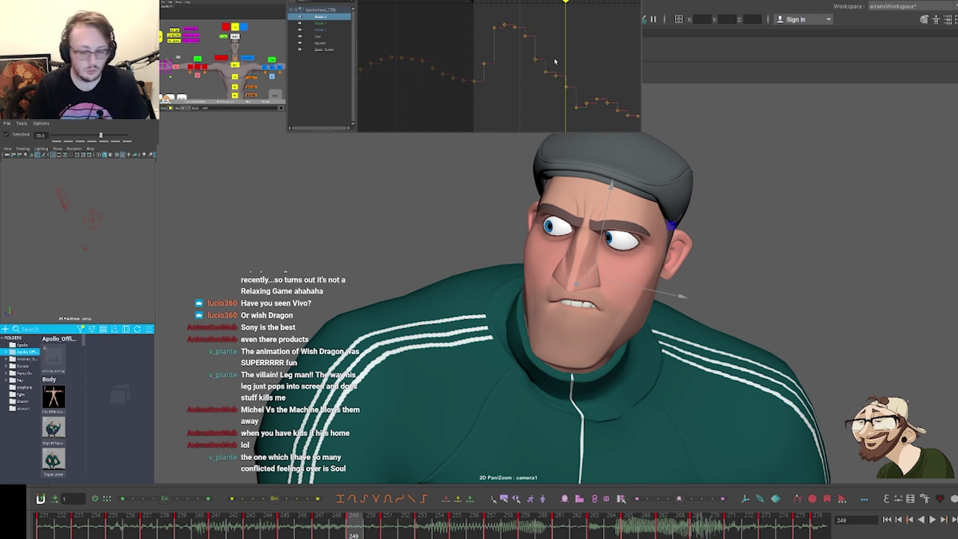
Show more of the upper body and examine the head dip and turn frame by frame through frame 253
{"action": "key", "text": "comma"}
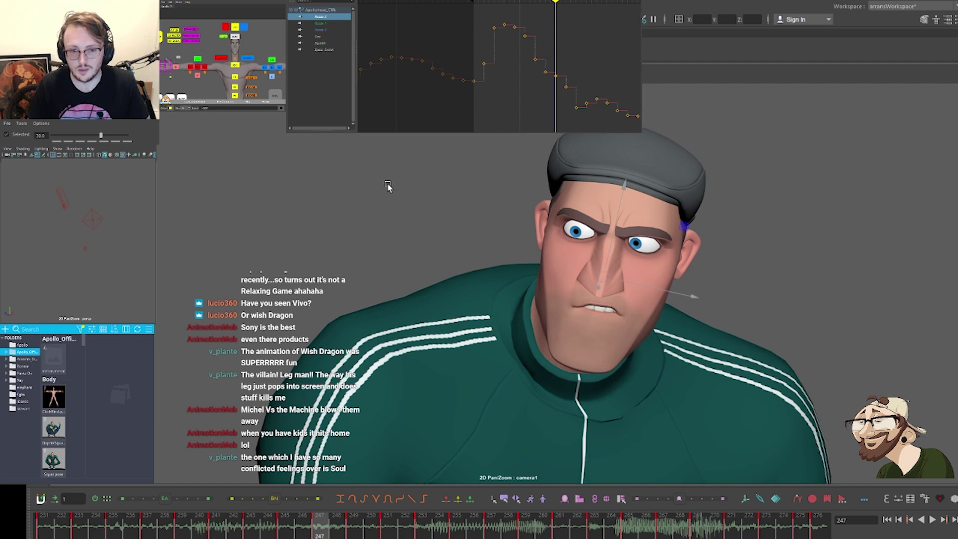
{"action": "right_click_drag", "start_coordinate": [407, 178], "coordinate": [221, 189]}
{"action": "middle_click_drag", "start_coordinate": [400, 238], "coordinate": [339, 202]}
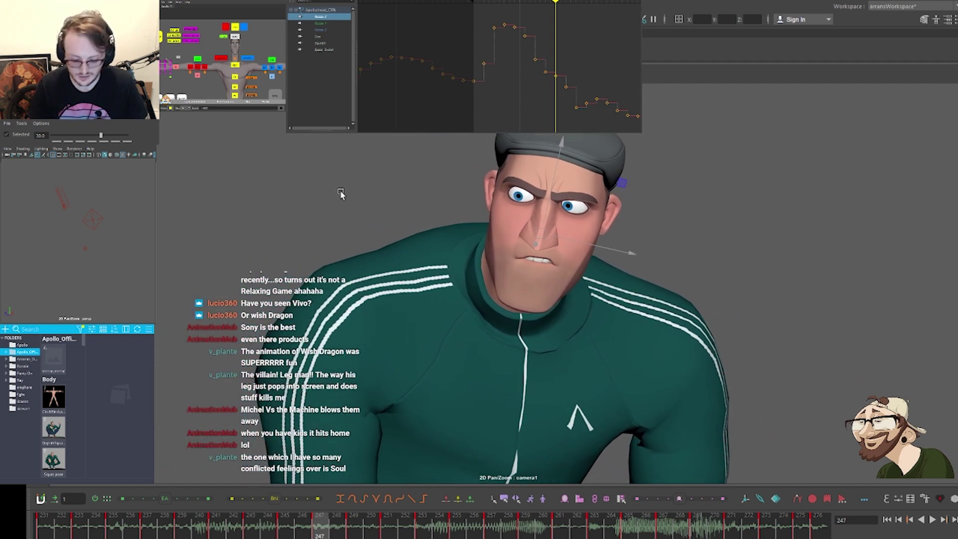
{"action": "key", "text": "comma"}
{"action": "key", "text": "comma"}
{"action": "key", "text": "comma"}
{"action": "key", "text": "period"}
{"action": "key", "text": "period"}
{"action": "key", "text": "period"}
{"action": "key", "text": "period"}
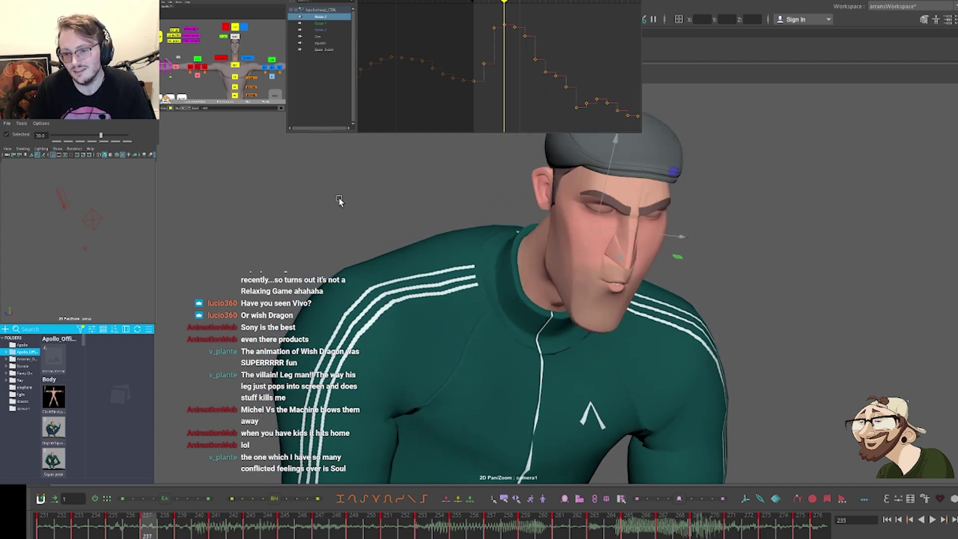
{"action": "key", "text": "period"}
{"action": "key", "text": "period"}
{"action": "key", "text": "period"}
{"action": "key", "text": "period"}
{"action": "key", "text": "period"}
{"action": "key", "text": "period"}
{"action": "key", "text": "period"}
{"action": "key", "text": "period"}
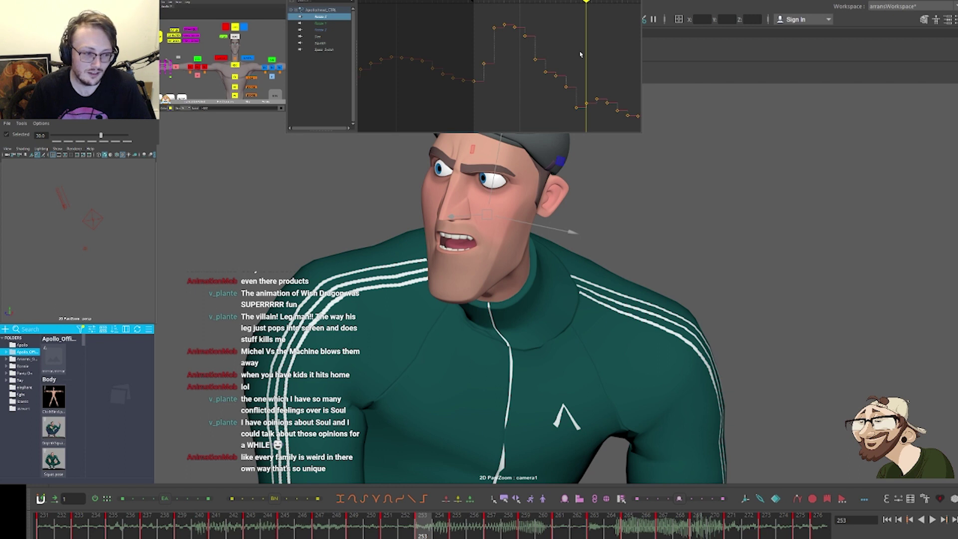
Examine the Rotate X curve's tail and the head turn between frames 241 and 255 against the reference footage
{"action": "middle_click_drag", "start_coordinate": [589, 68], "coordinate": [517, 38], "text": "alt"}
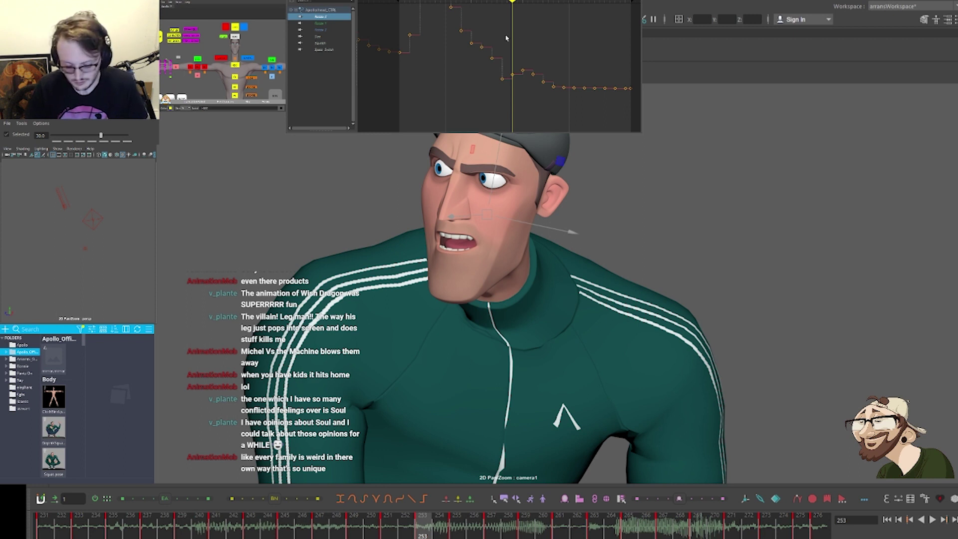
{"action": "key", "text": "comma"}
{"action": "key", "text": "comma"}
{"action": "key", "text": "comma"}
{"action": "key", "text": "comma"}
{"action": "key", "text": "comma"}
{"action": "key", "text": "comma"}
{"action": "key", "text": "period"}
{"action": "key", "text": "period"}
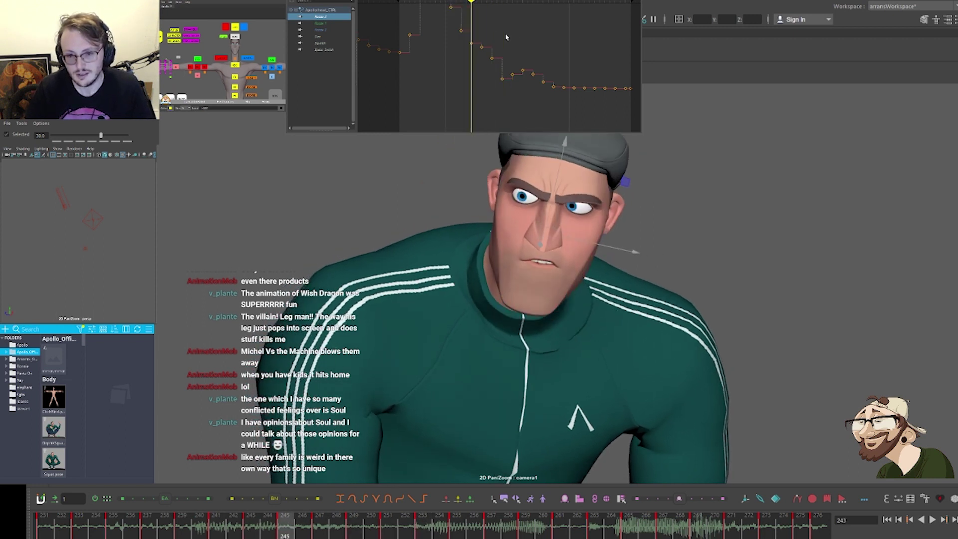
{"action": "key", "text": "period"}
{"action": "key", "text": "period"}
{"action": "key", "text": "period"}
{"action": "key", "text": "period"}
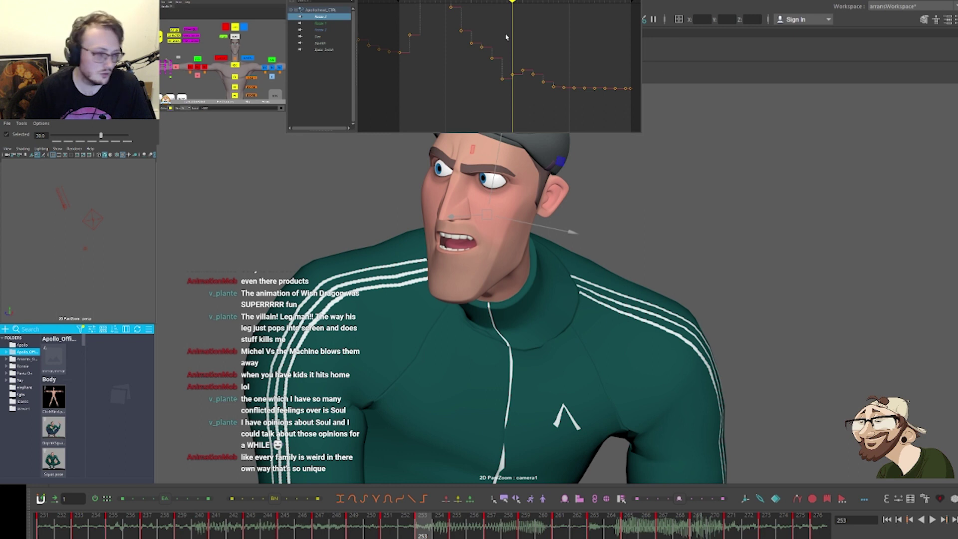
{"action": "key", "text": "comma"}
{"action": "key", "text": "period"}
{"action": "key", "text": "period"}
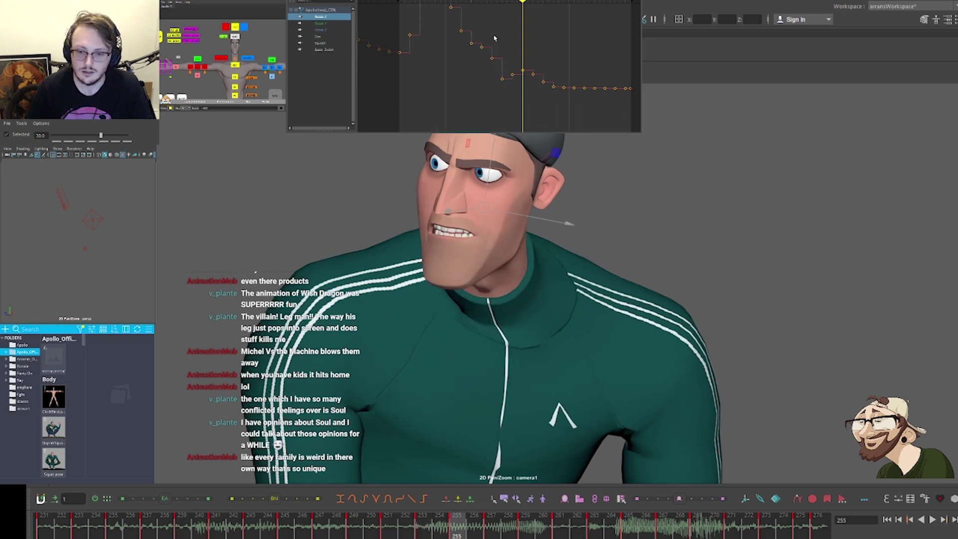
{"action": "key", "text": "comma"}
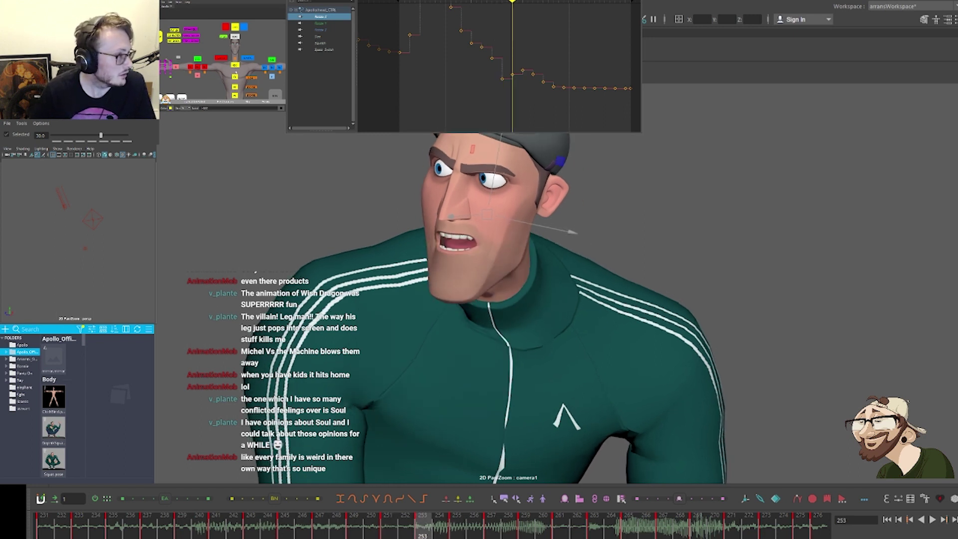
Lower the neck base control's Rotate X keys from frame 253 onward to deepen the dip in the curve
{"action": "left_click", "coordinate": [235, 65]}
{"action": "left_click", "coordinate": [318, 37]}
{"action": "left_click_drag", "start_coordinate": [592, 73], "coordinate": [620, 39]}
{"action": "key", "text": "f"}
{"action": "left_click_drag", "start_coordinate": [428, 94], "coordinate": [450, 65]}
{"action": "middle_click_drag", "start_coordinate": [455, 65], "coordinate": [455, 72], "text": "shift"}
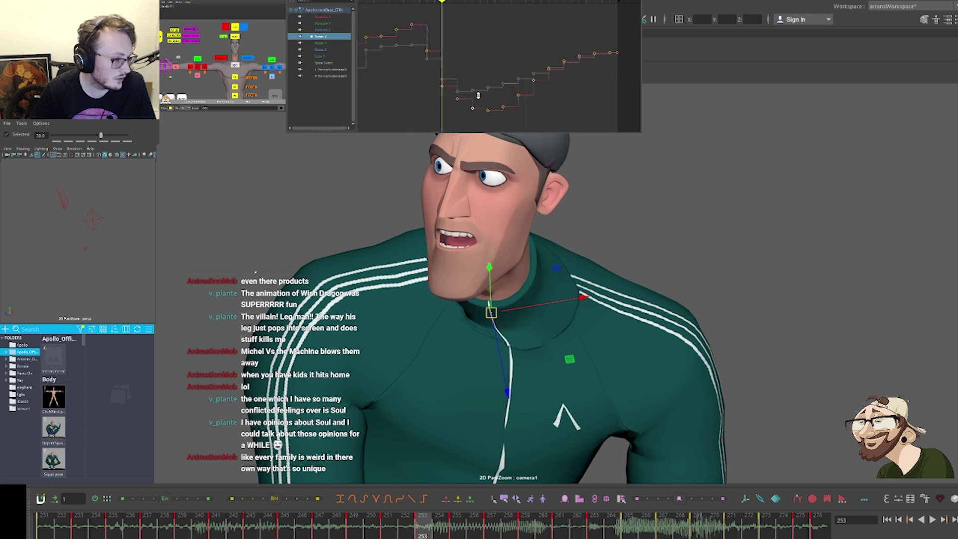
Show the head control's Rotate X curve in the graph and frame its keys around frame 253
{"action": "left_click", "coordinate": [322, 44]}
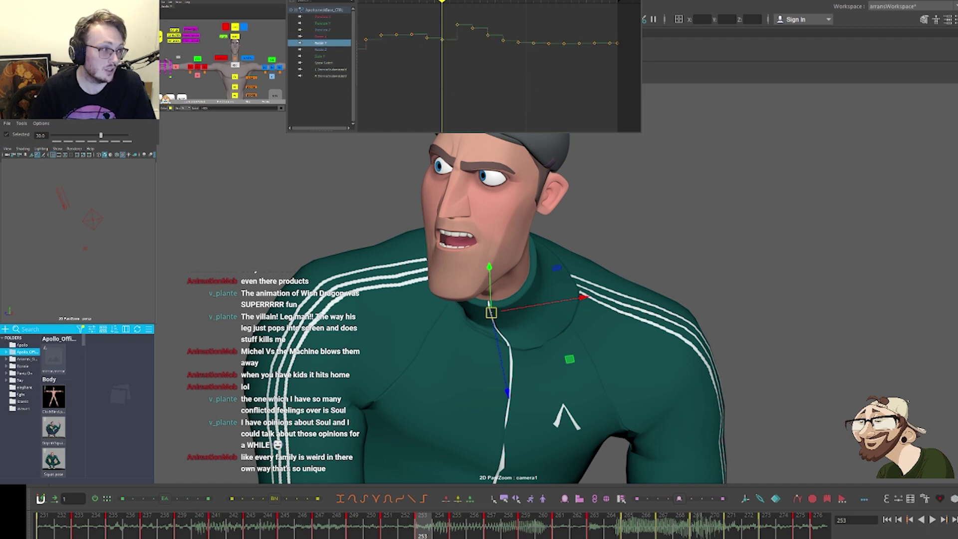
{"action": "left_click", "coordinate": [235, 38]}
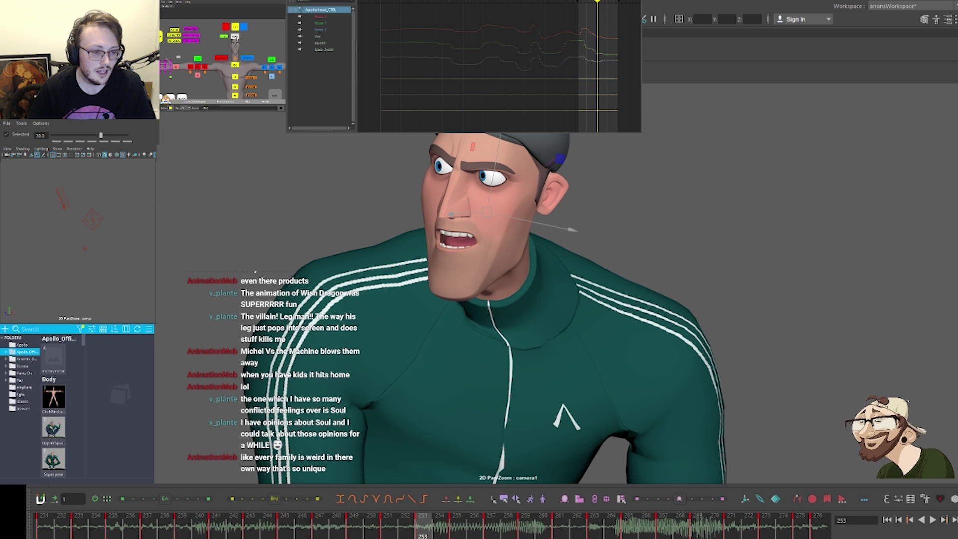
{"action": "left_click", "coordinate": [331, 24]}
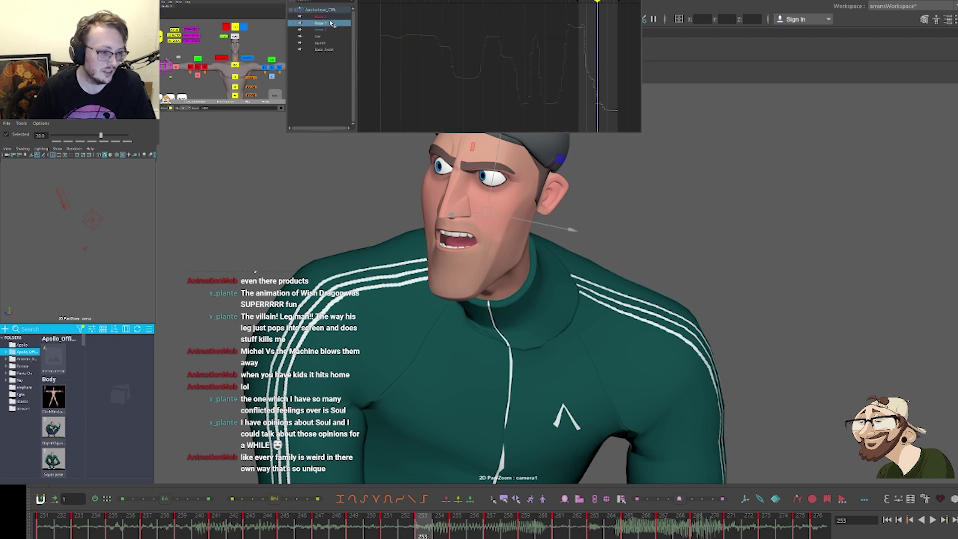
{"action": "left_click", "coordinate": [321, 16]}
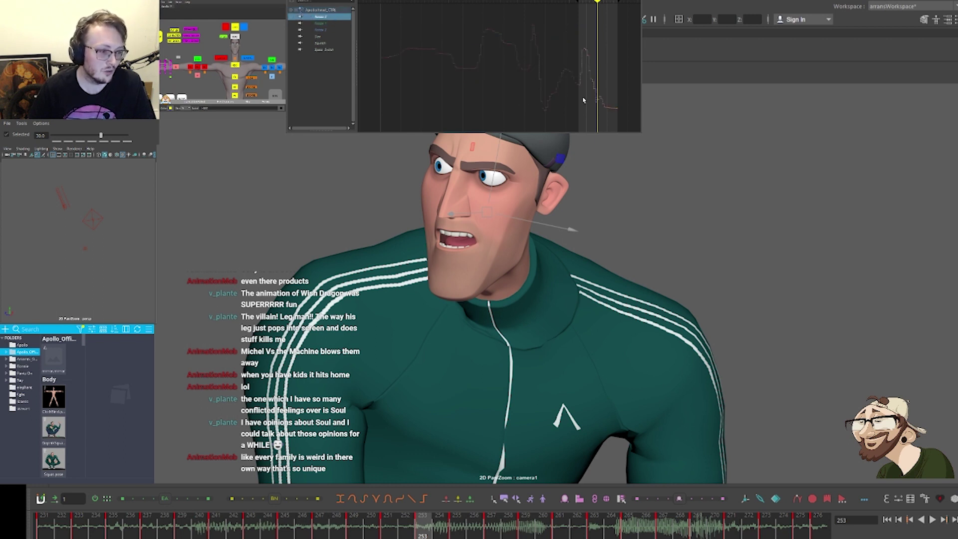
{"action": "key", "text": "f"}
{"action": "left_click", "coordinate": [544, 100]}
{"action": "left_click_drag", "start_coordinate": [476, 123], "coordinate": [561, 74]}
{"action": "key", "text": "f"}
{"action": "left_click", "coordinate": [552, 55]}
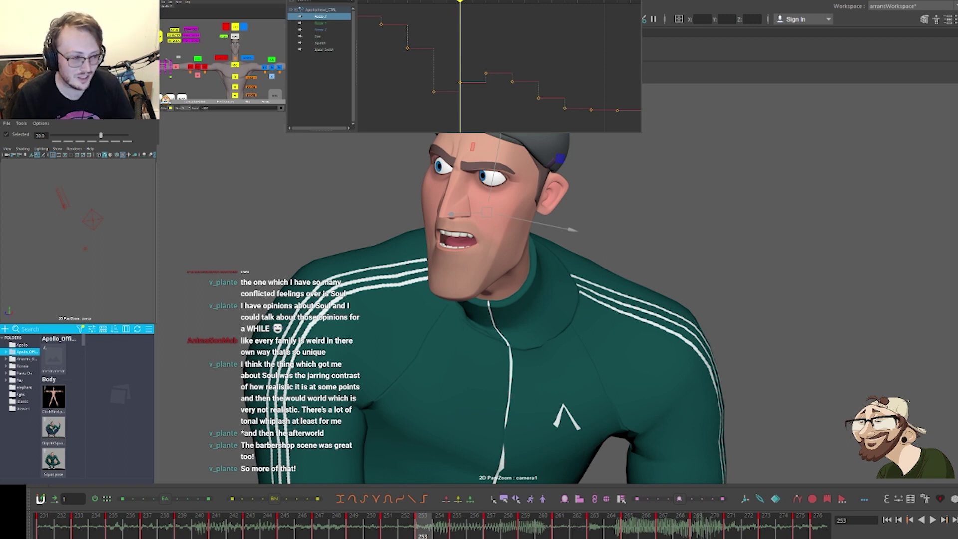
Examine the head turn frame by frame between frames 247 and 253 against the head's Rotate X curve
{"action": "key", "text": "comma"}
{"action": "key", "text": "comma"}
{"action": "key", "text": "comma"}
{"action": "key", "text": "comma"}
{"action": "key", "text": "comma"}
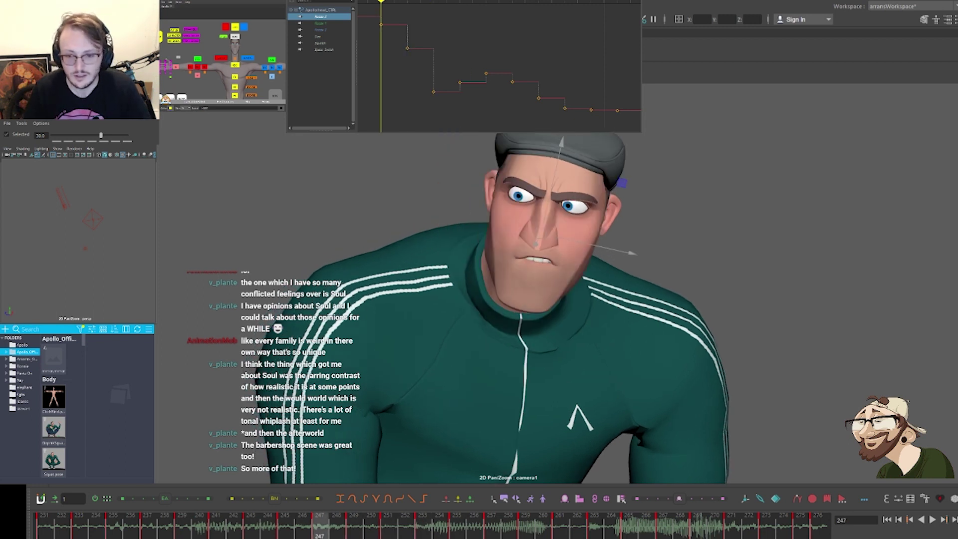
{"action": "key", "text": "period"}
{"action": "key", "text": "period"}
{"action": "key", "text": "period"}
{"action": "key", "text": "period"}
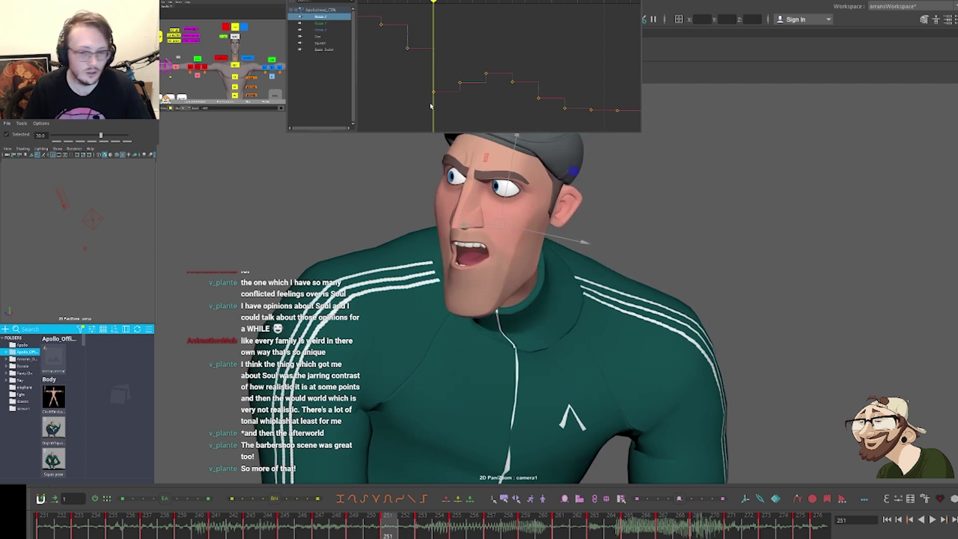
{"action": "key", "text": "comma"}
{"action": "key", "text": "comma"}
{"action": "key", "text": "period"}
{"action": "key", "text": "period"}
{"action": "key", "text": "period"}
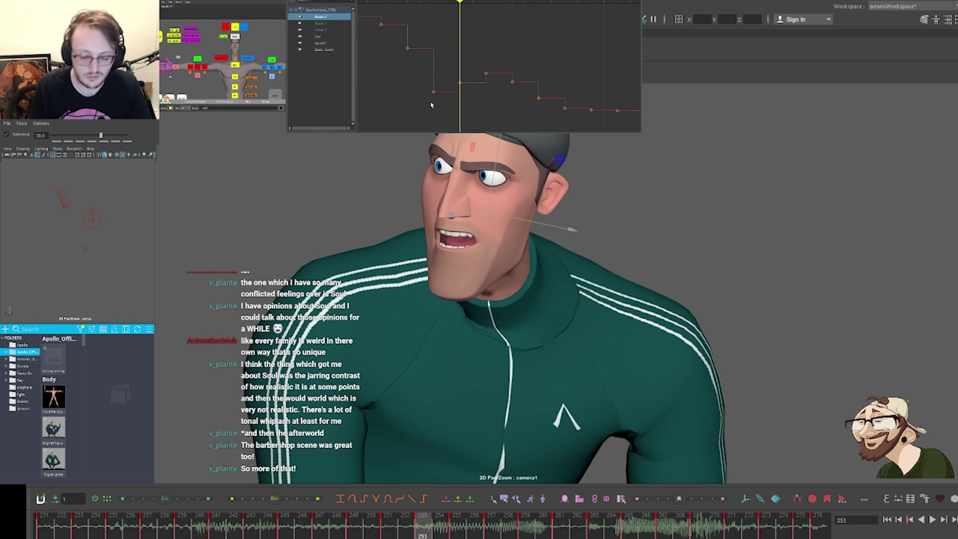
{"action": "key", "text": "alt+comma"}
{"action": "key", "text": "alt+comma"}
{"action": "key", "text": "alt+comma"}
{"action": "key", "text": "alt+comma"}
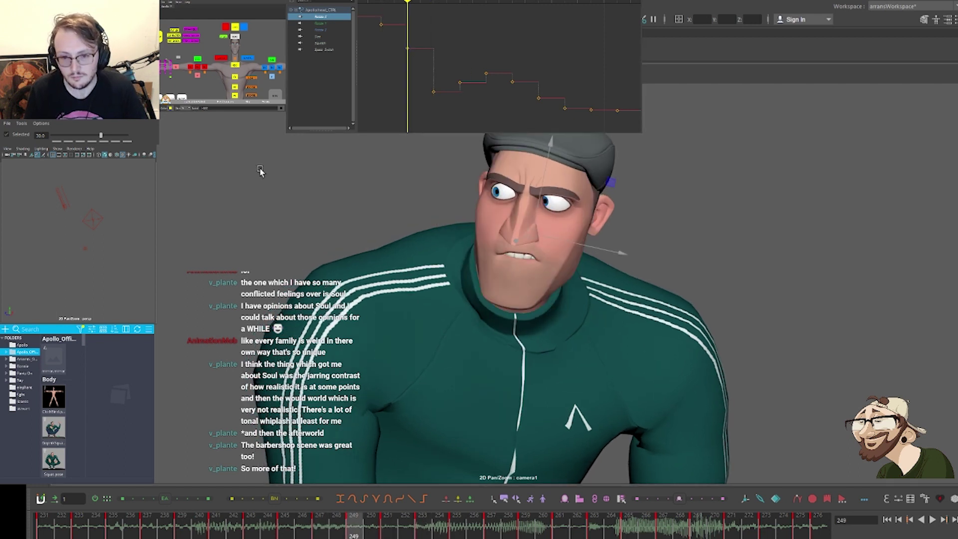
{"action": "key", "text": "period"}
{"action": "key", "text": "period"}
{"action": "key", "text": "period"}
{"action": "key", "text": "comma"}
{"action": "key", "text": "comma"}
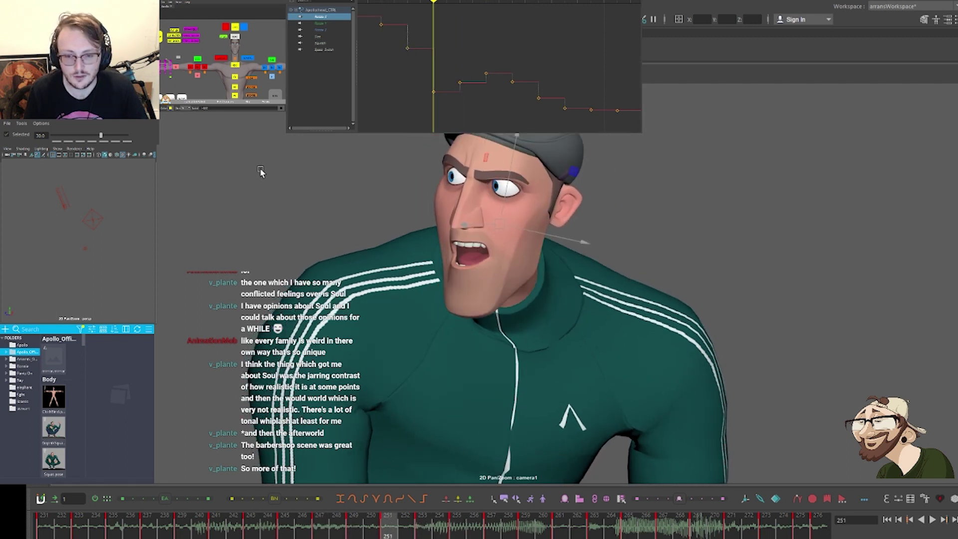
{"action": "key", "text": "comma"}
{"action": "key", "text": "period"}
{"action": "key", "text": "period"}
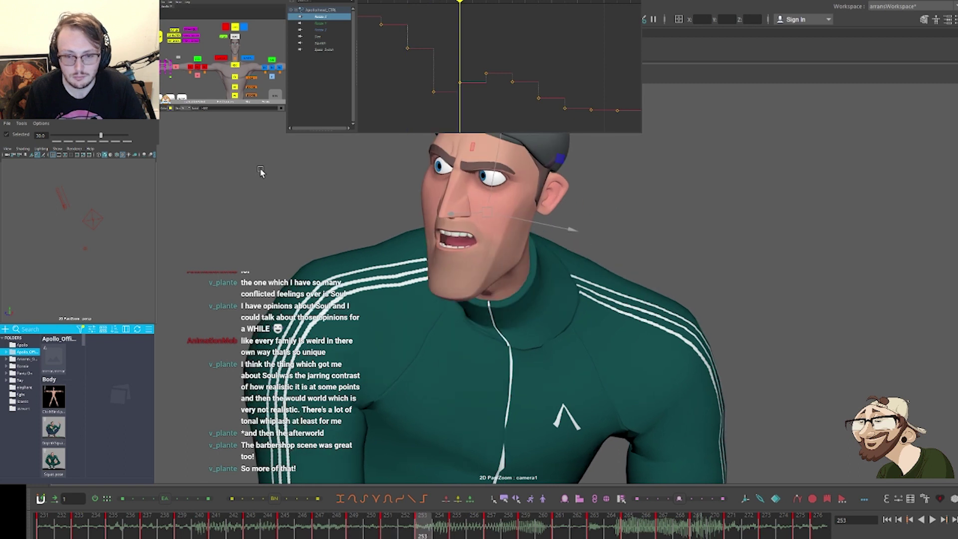
Lower the head control's Rotate X key at frame 253 slightly and check the turn from frame 249
{"action": "left_click_drag", "start_coordinate": [440, 107], "coordinate": [471, 70]}
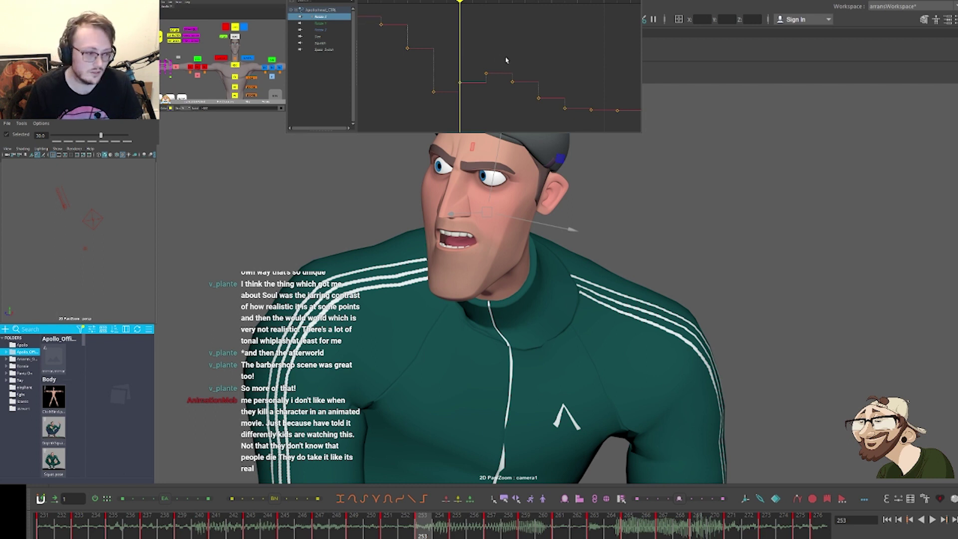
{"action": "scroll", "coordinate": [505, 62], "scroll_direction": "down", "scroll_amount": 3}
{"action": "left_click_drag", "start_coordinate": [480, 90], "coordinate": [491, 68]}
{"action": "key", "text": "comma"}
{"action": "key", "text": "comma"}
{"action": "key", "text": "comma"}
{"action": "key", "text": "comma"}
{"action": "key", "text": "period"}
{"action": "key", "text": "period"}
{"action": "key", "text": "period"}
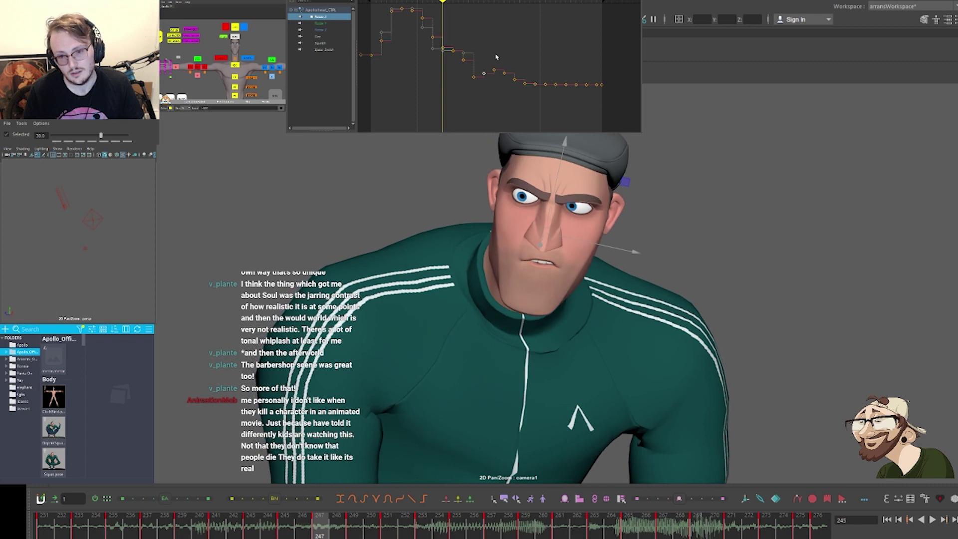
{"action": "key", "text": "period"}
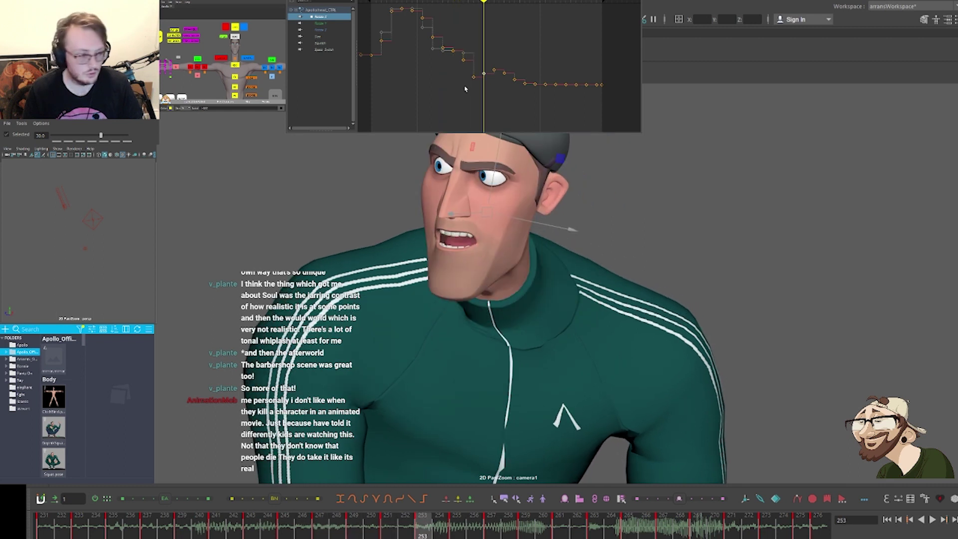
{"action": "middle_click_drag", "start_coordinate": [489, 64], "coordinate": [490, 70]}
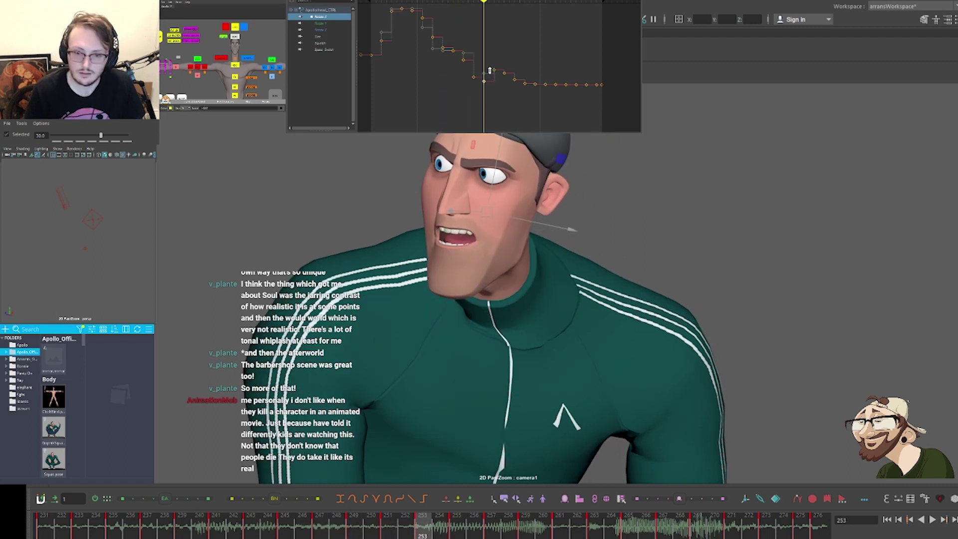
{"action": "key", "text": "comma"}
{"action": "key", "text": "comma"}
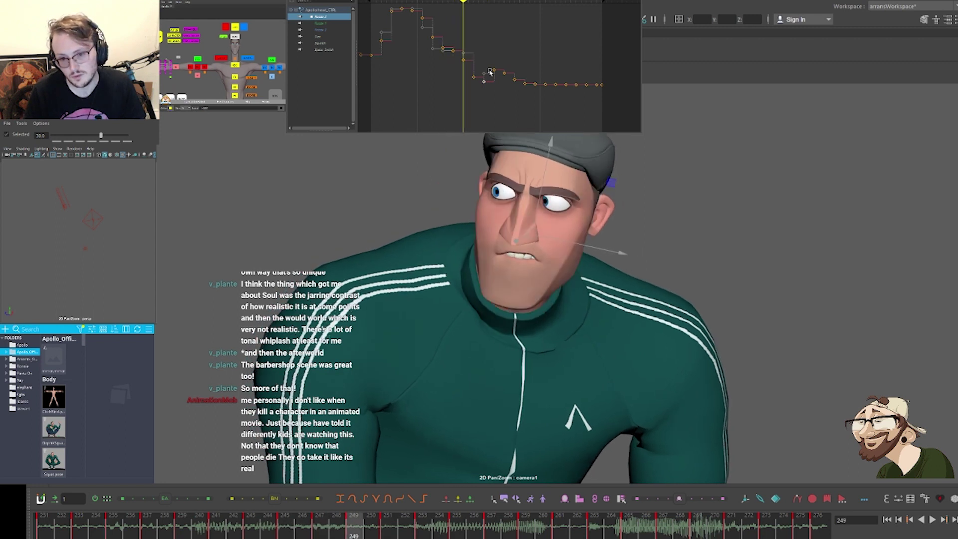
Lower the head control's Rotate X key at frame 255 to hold the low point of the curve longer
{"action": "key", "text": "period"}
{"action": "key", "text": "period"}
{"action": "key", "text": "period"}
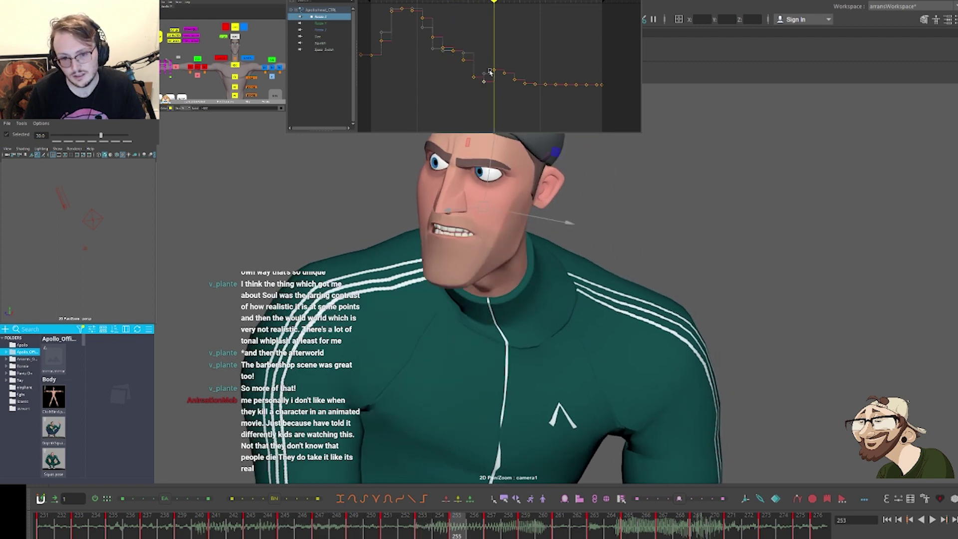
{"action": "left_click_drag", "start_coordinate": [489, 92], "coordinate": [500, 64]}
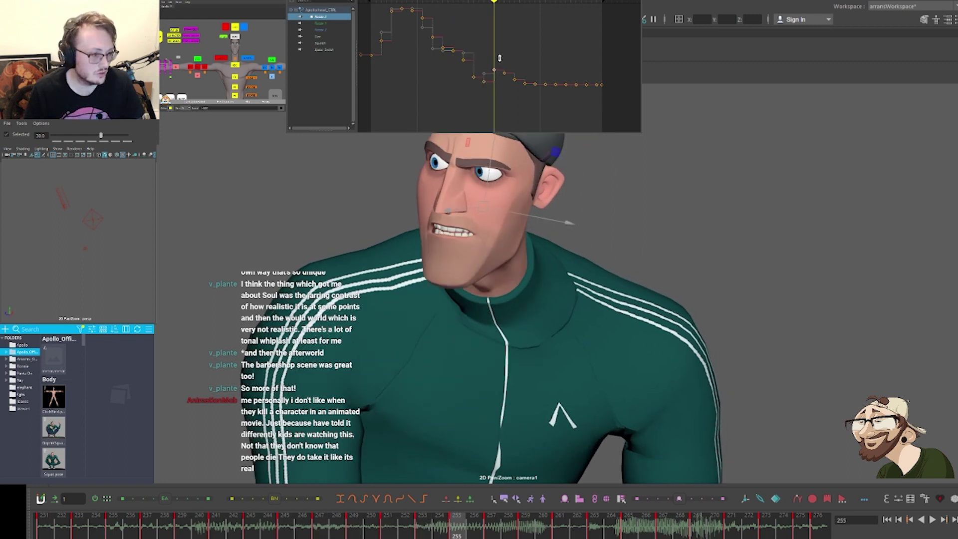
{"action": "middle_click_drag", "start_coordinate": [500, 59], "coordinate": [500, 73]}
Raise the head control's Rotate X key at frame 259 and check the motion from frame 255
{"action": "key", "text": "period"}
{"action": "key", "text": "period"}
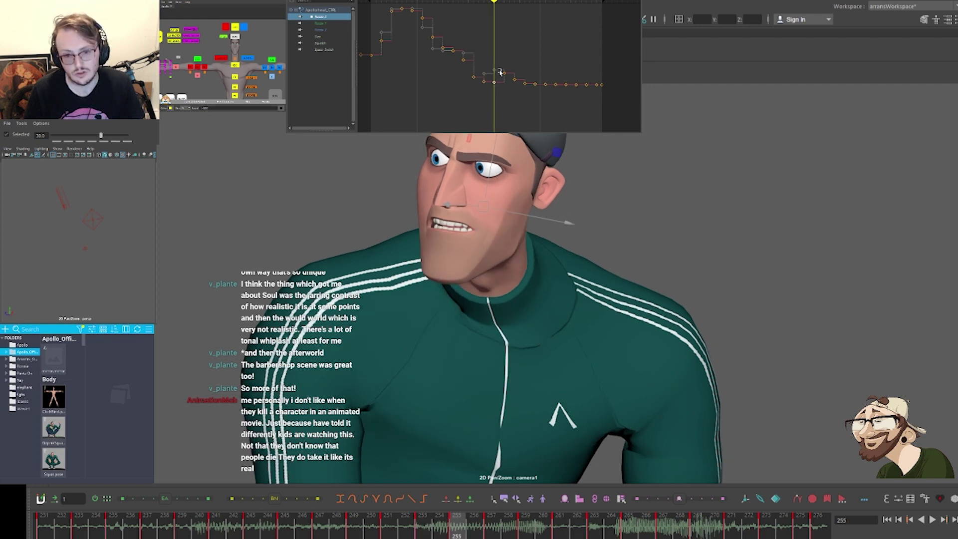
{"action": "key", "text": "period"}
{"action": "key", "text": "period"}
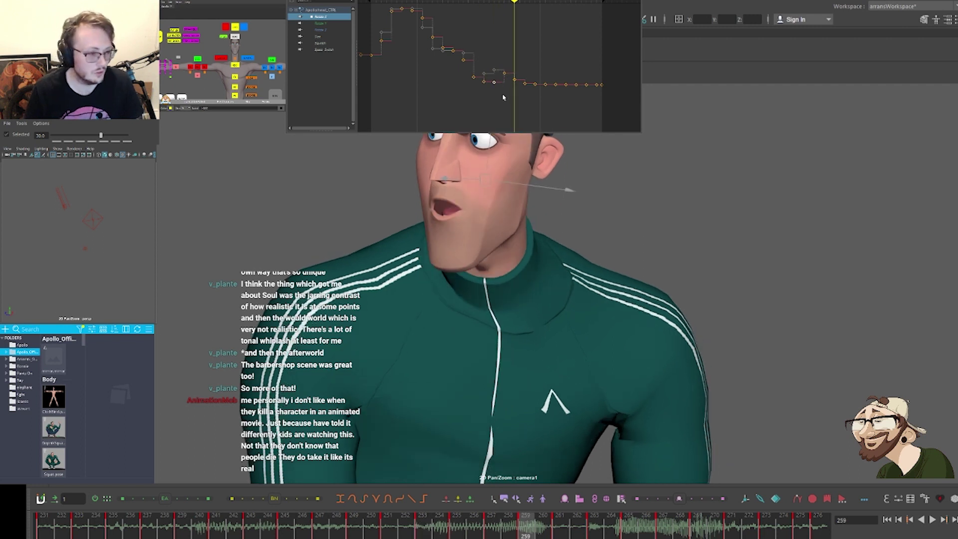
{"action": "left_click_drag", "start_coordinate": [520, 72], "coordinate": [521, 62]}
{"action": "key", "text": "comma"}
{"action": "key", "text": "comma"}
{"action": "key", "text": "period"}
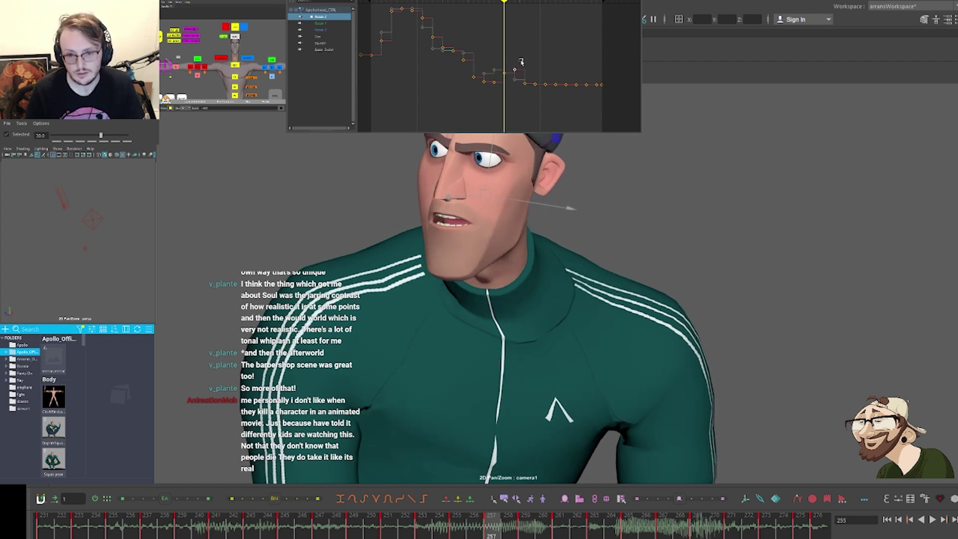
Raise the head control's Rotate X key at frame 261 and compare it with frame 257
{"action": "key", "text": "period"}
{"action": "key", "text": "period"}
{"action": "left_click_drag", "start_coordinate": [522, 89], "coordinate": [529, 79]}
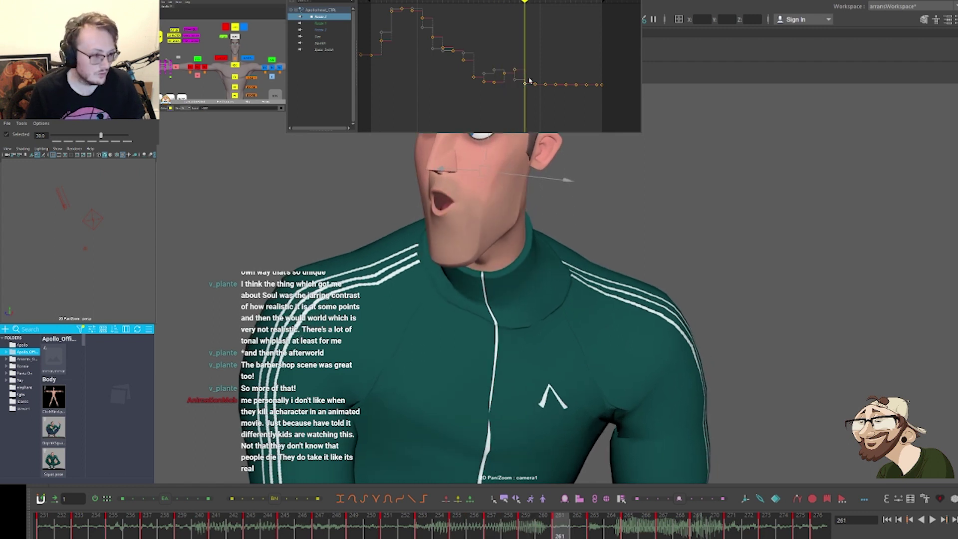
{"action": "middle_click_drag", "start_coordinate": [530, 79], "coordinate": [531, 62]}
{"action": "key", "text": "comma"}
{"action": "key", "text": "comma"}
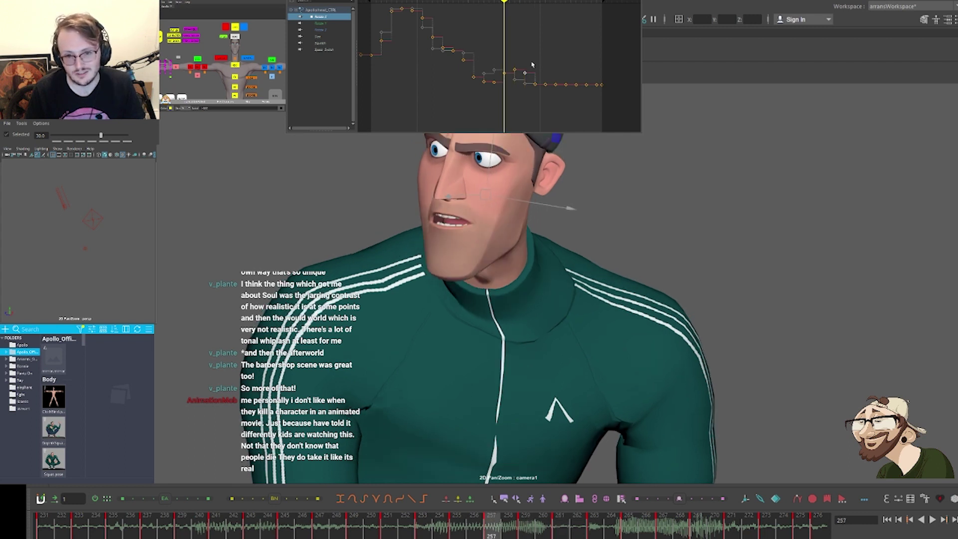
Raise the head control's Rotate X key at frame 263 slightly to soften the fall in the curve
{"action": "key", "text": "period"}
{"action": "key", "text": "period"}
{"action": "key", "text": "period"}
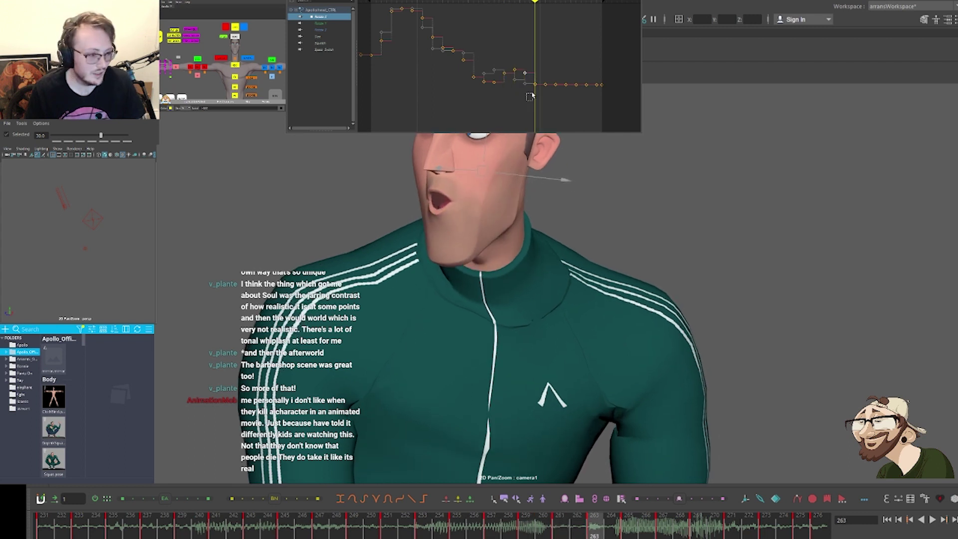
{"action": "left_click_drag", "start_coordinate": [529, 95], "coordinate": [541, 82]}
{"action": "middle_click_drag", "start_coordinate": [541, 83], "coordinate": [539, 70]}
{"action": "key", "text": "comma"}
{"action": "key", "text": "comma"}
{"action": "key", "text": "comma"}
{"action": "key", "text": "comma"}
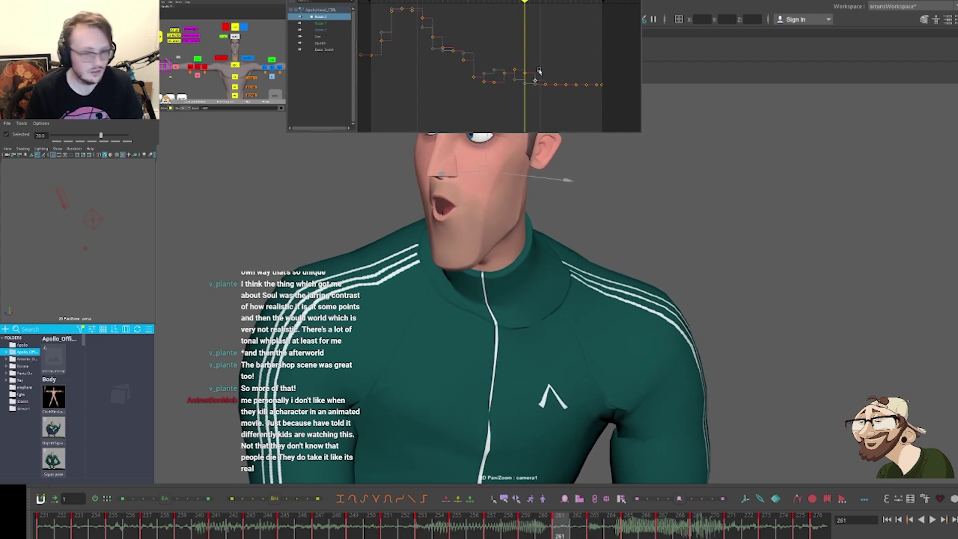
Raise the end of the head's Rotate X curve, blend the keys from frame 269 onward into a gentle rise, and play it back
{"action": "key", "text": "period"}
{"action": "key", "text": "period"}
{"action": "key", "text": "period"}
{"action": "key", "text": "period"}
{"action": "key", "text": "period"}
{"action": "key", "text": "period"}
{"action": "key", "text": "period"}
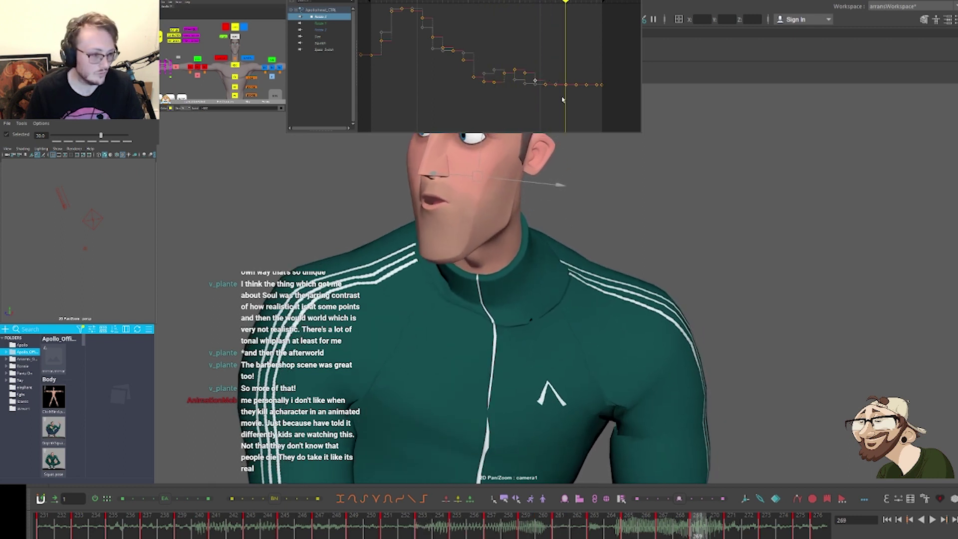
{"action": "left_click_drag", "start_coordinate": [563, 103], "coordinate": [604, 82]}
{"action": "middle_click_drag", "start_coordinate": [608, 76], "coordinate": [607, 62]}
{"action": "left_click_drag", "start_coordinate": [562, 74], "coordinate": [601, 86]}
{"action": "left_click", "coordinate": [191, 499]}
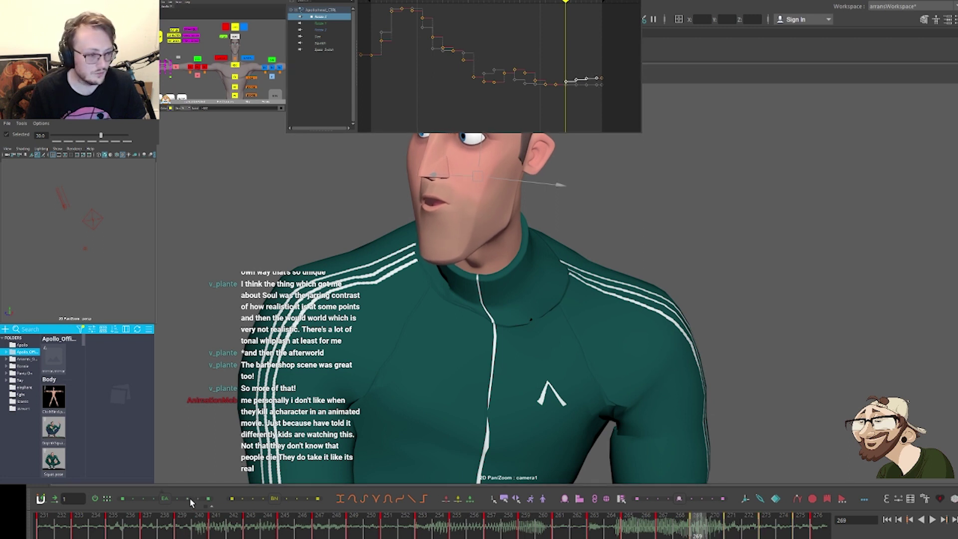
{"action": "key", "text": "alt+v"}
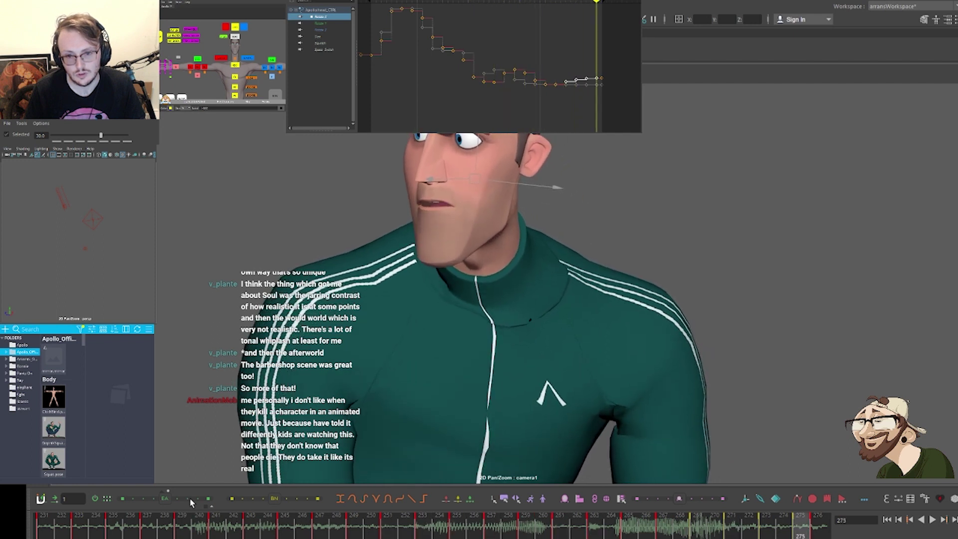
Raise the head's final Rotate X keys from frame 275, blend the keys from frame 271 toward them, and play the result
{"action": "left_click_drag", "start_coordinate": [590, 94], "coordinate": [611, 66]}
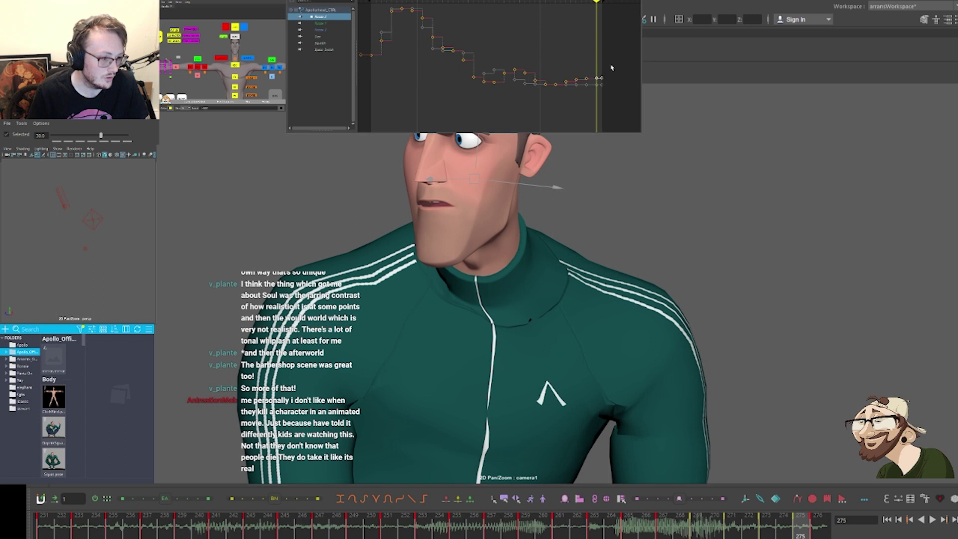
{"action": "middle_click_drag", "start_coordinate": [611, 60], "coordinate": [611, 55], "text": "shift"}
{"action": "left_click_drag", "start_coordinate": [571, 88], "coordinate": [594, 70]}
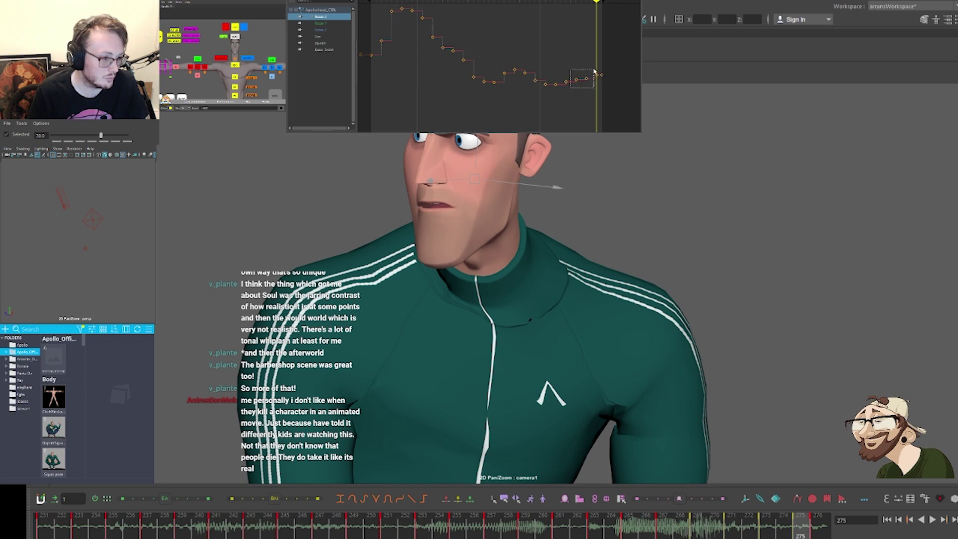
{"action": "left_click", "coordinate": [176, 498]}
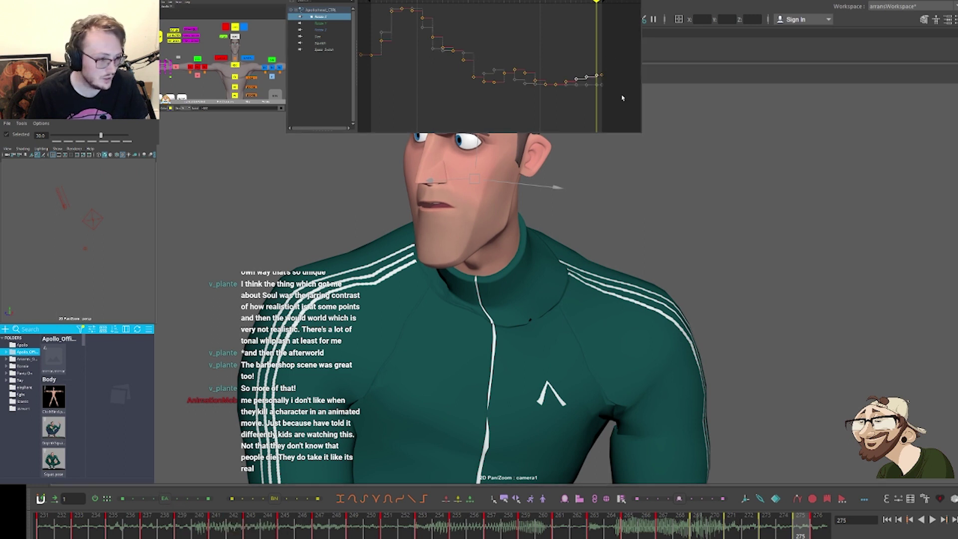
{"action": "left_click", "coordinate": [584, 104]}
{"action": "key", "text": "alt+v"}
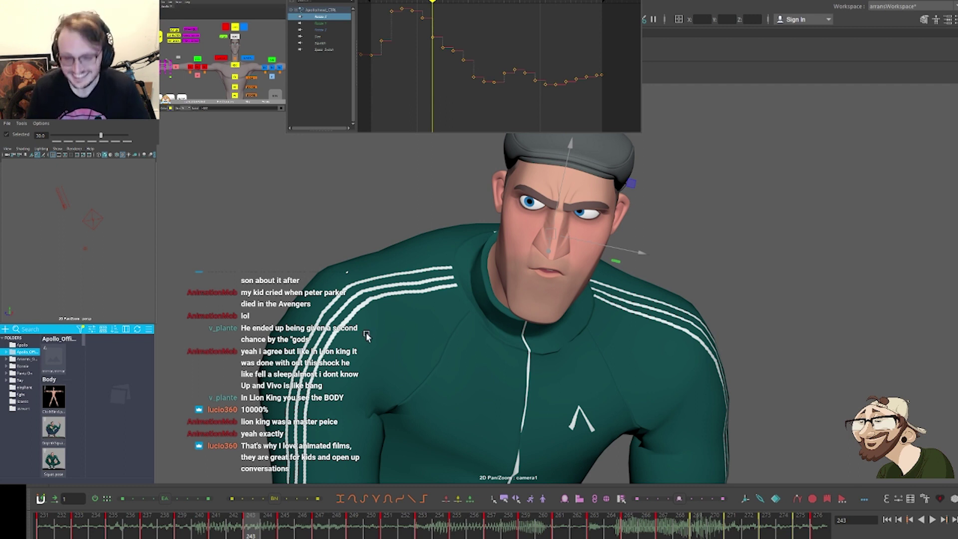
Examine the head dip and turn frame by frame from about frame 237 through frame 253
{"action": "key", "text": "comma"}
{"action": "key", "text": "comma"}
{"action": "key", "text": "comma"}
{"action": "key", "text": "comma"}
{"action": "key", "text": "period"}
{"action": "key", "text": "period"}
{"action": "key", "text": "period"}
{"action": "key", "text": "period"}
{"action": "key", "text": "period"}
{"action": "key", "text": "period"}
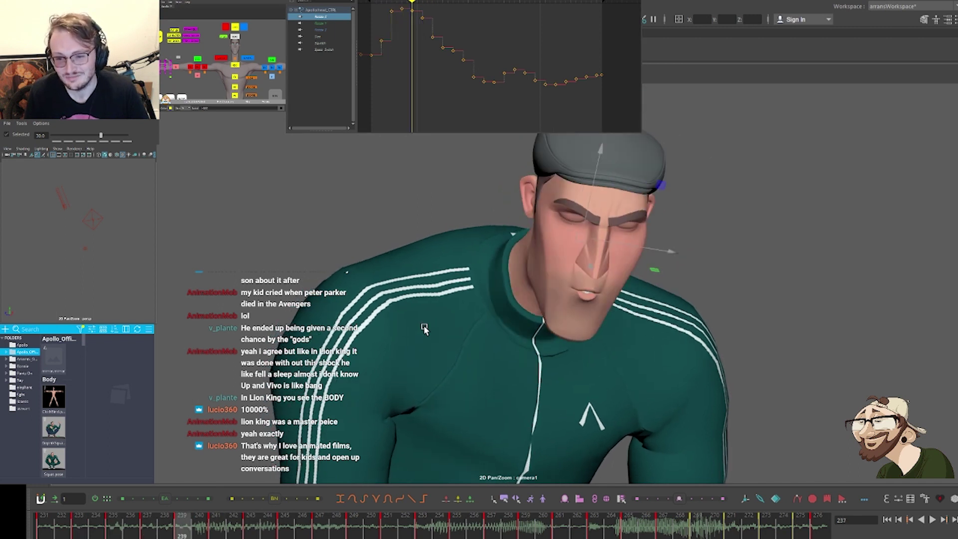
{"action": "key", "text": "period"}
{"action": "key", "text": "period"}
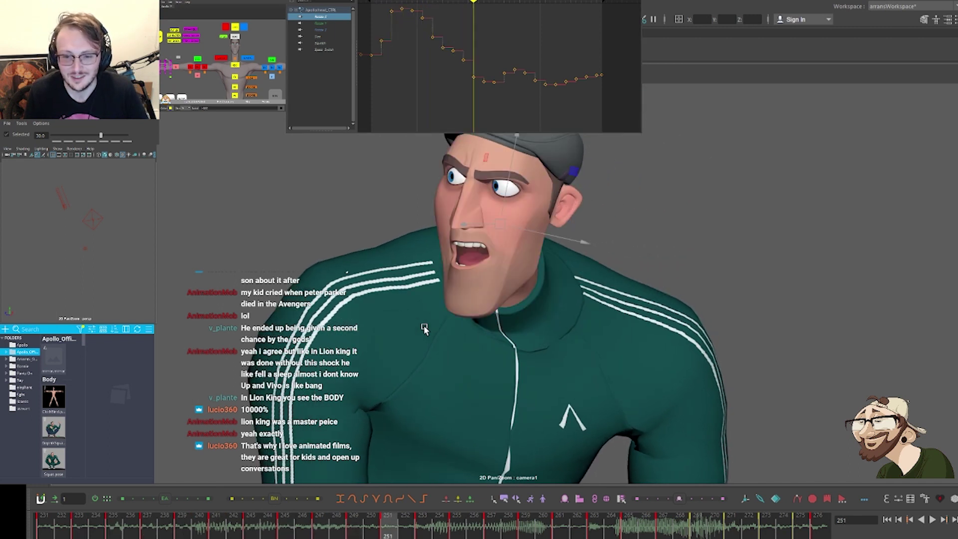
{"action": "key", "text": "period"}
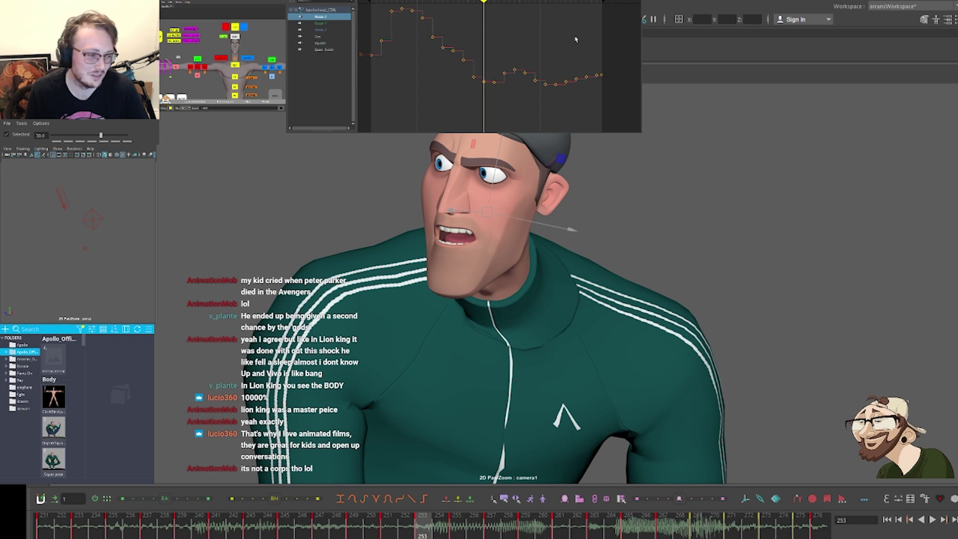
Isolate the head control's Rotate Y curve and examine the head turn frame by frame between frames 253 and 237
{"action": "key", "text": "comma"}
{"action": "key", "text": "comma"}
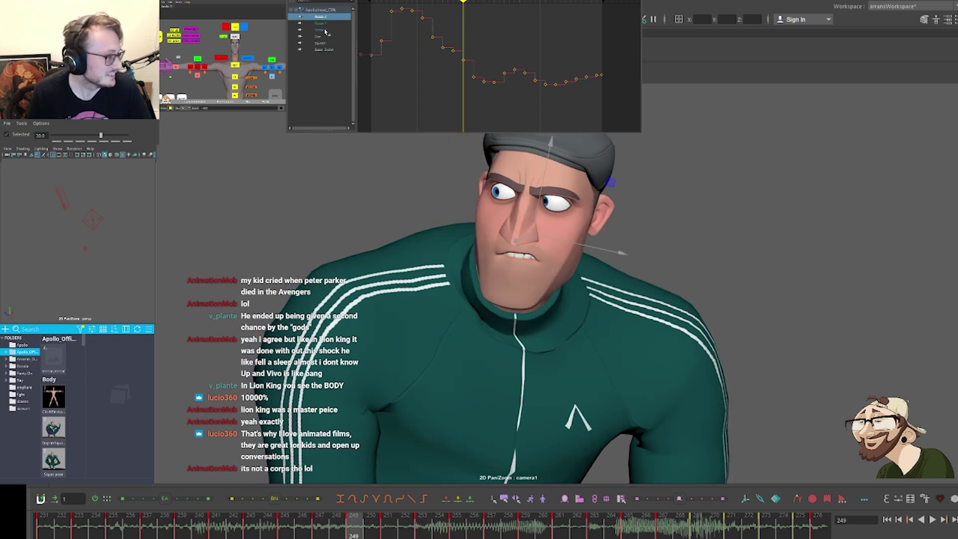
{"action": "left_click", "coordinate": [345, 24]}
{"action": "key", "text": "comma"}
{"action": "key", "text": "comma"}
{"action": "key", "text": "comma"}
{"action": "key", "text": "comma"}
{"action": "key", "text": "comma"}
{"action": "key", "text": "comma"}
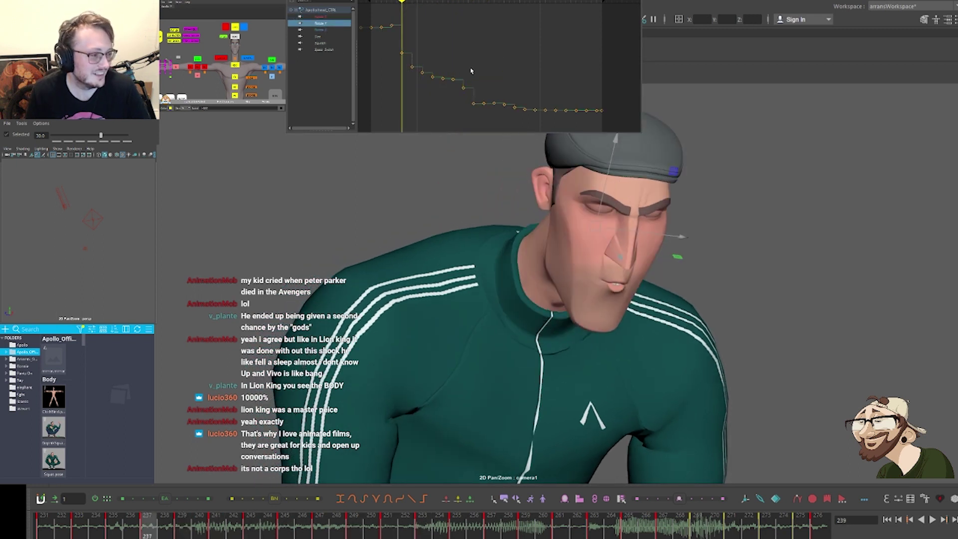
{"action": "key", "text": "period"}
{"action": "key", "text": "period"}
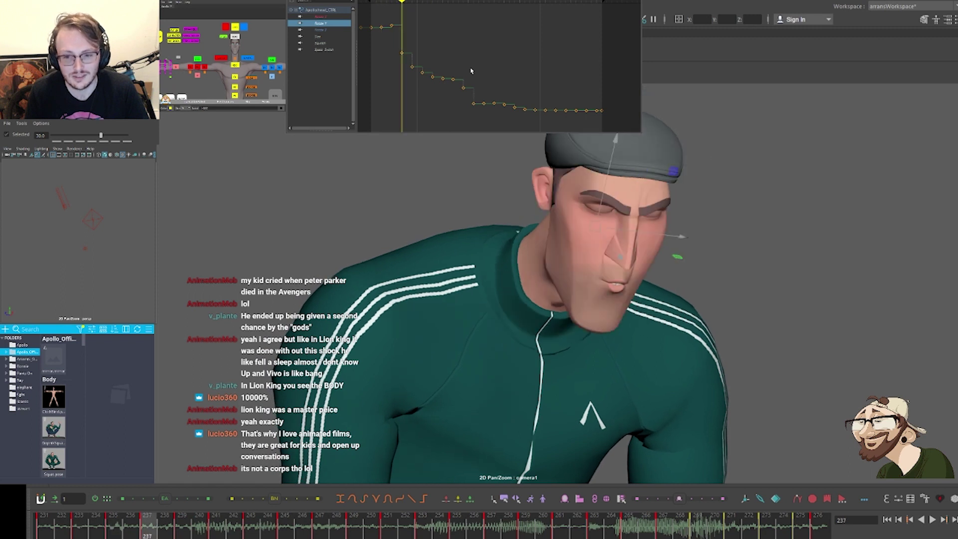
{"action": "key", "text": "period"}
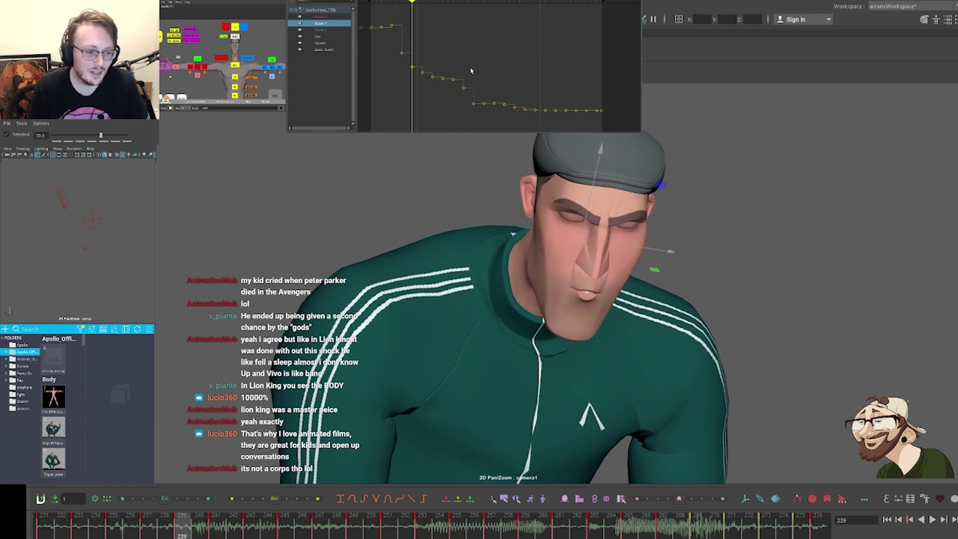
Lower the head's Rotate Y key at frame 239 slightly and check the following poses through frame 243
{"action": "middle_click_drag", "start_coordinate": [427, 30], "coordinate": [492, 39], "text": "alt"}
{"action": "left_click_drag", "start_coordinate": [449, 91], "coordinate": [466, 71]}
{"action": "middle_click_drag", "start_coordinate": [472, 57], "coordinate": [471, 58], "text": "shift"}
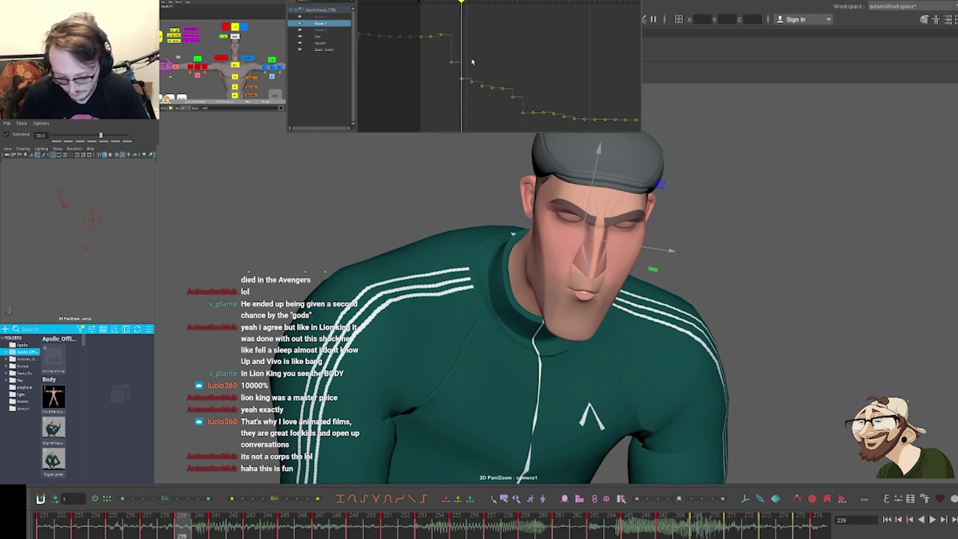
{"action": "key", "text": "."}
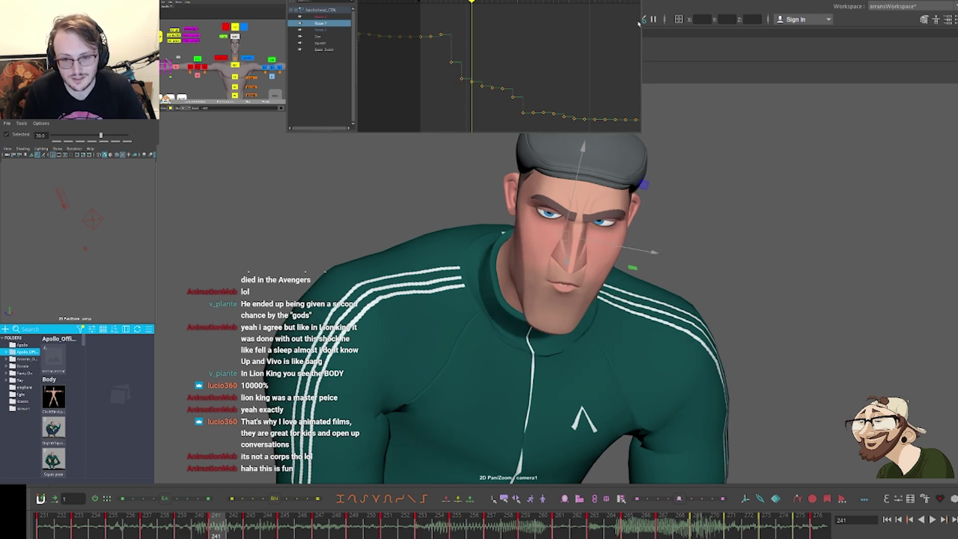
{"action": "key", "text": "."}
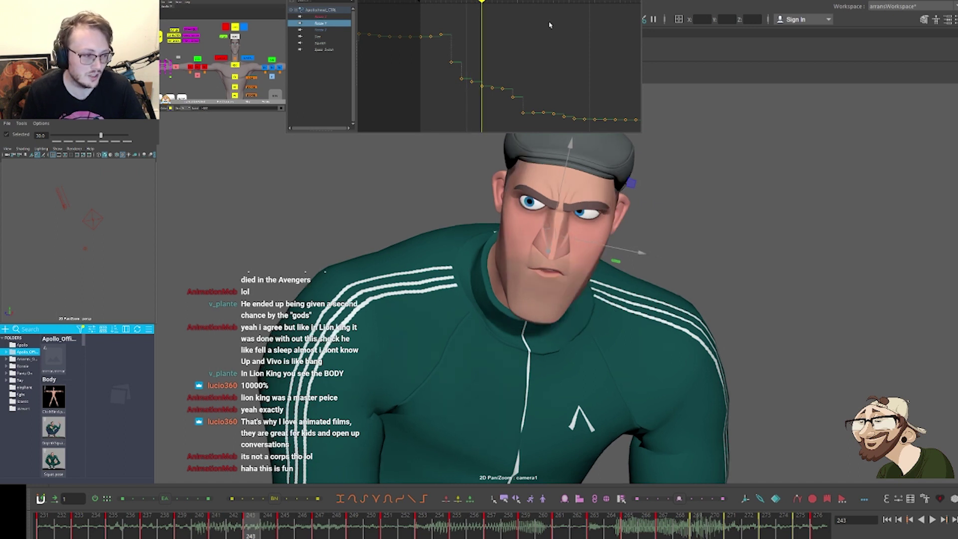
Lower the head's Rotate Y key at frame 235, and nudge the keys at frames 233 and 235 down together to ease into the turn
{"action": "key", "text": "comma"}
{"action": "key", "text": "comma"}
{"action": "key", "text": "comma"}
{"action": "key", "text": "comma"}
{"action": "key", "text": "comma"}
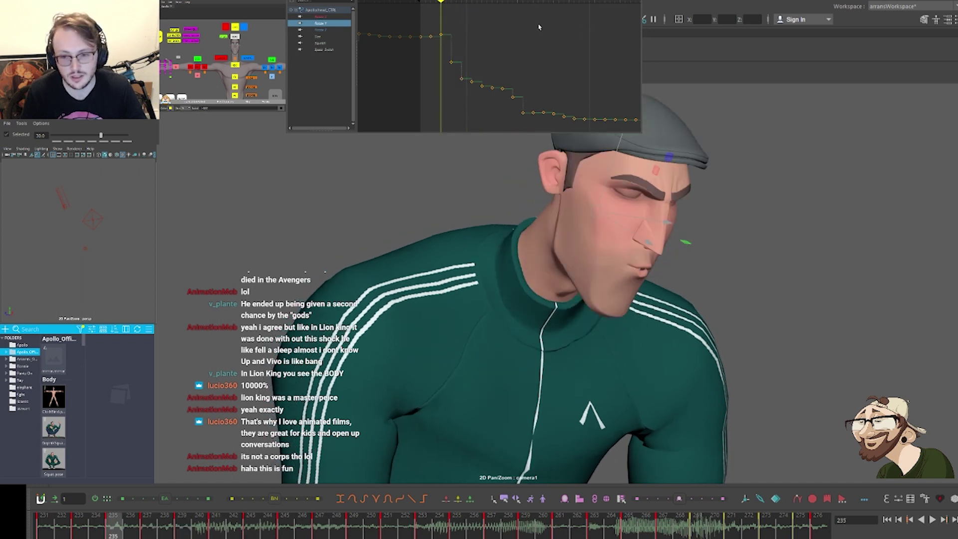
{"action": "key", "text": "period"}
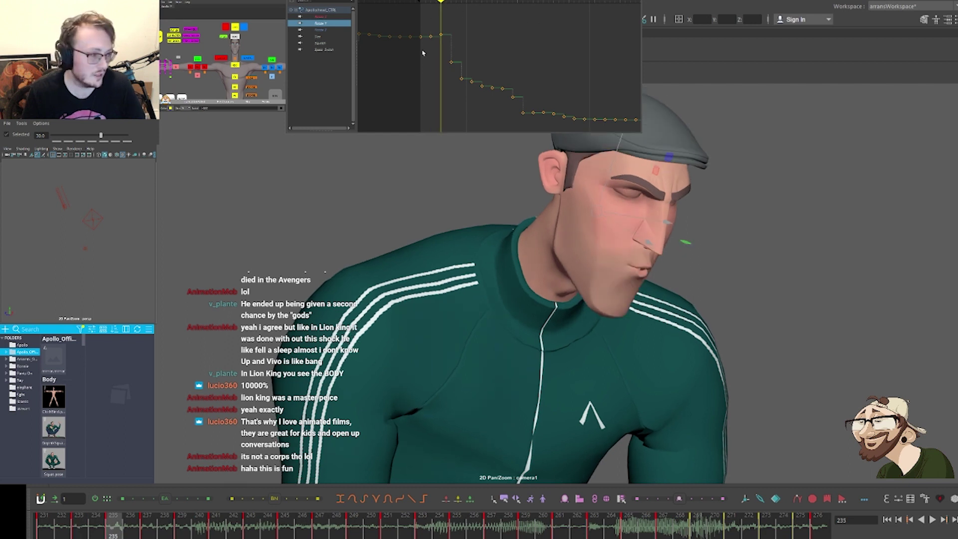
{"action": "left_click_drag", "start_coordinate": [433, 52], "coordinate": [450, 23]}
{"action": "middle_click_drag", "start_coordinate": [452, 24], "coordinate": [454, 33]}
{"action": "left_click", "coordinate": [482, 39]}
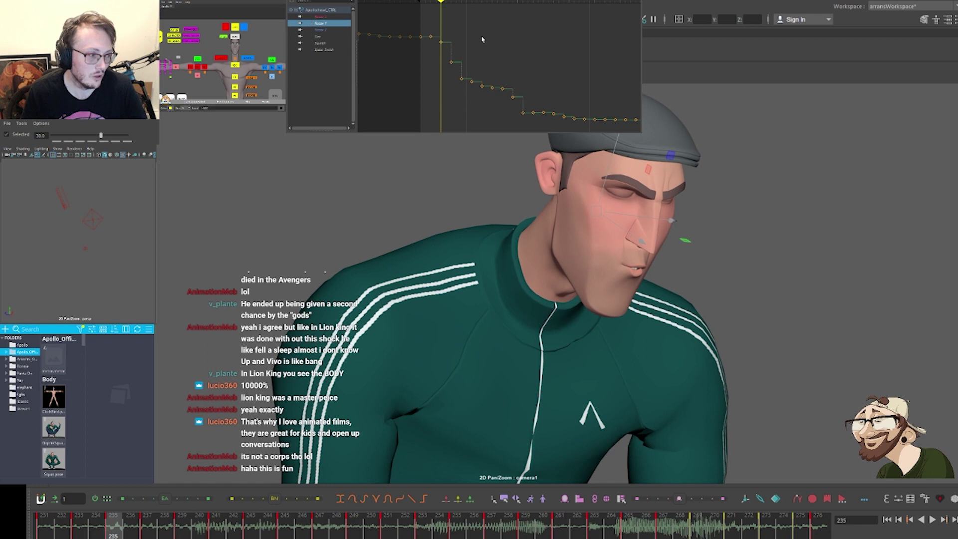
{"action": "left_click_drag", "start_coordinate": [455, 30], "coordinate": [426, 52]}
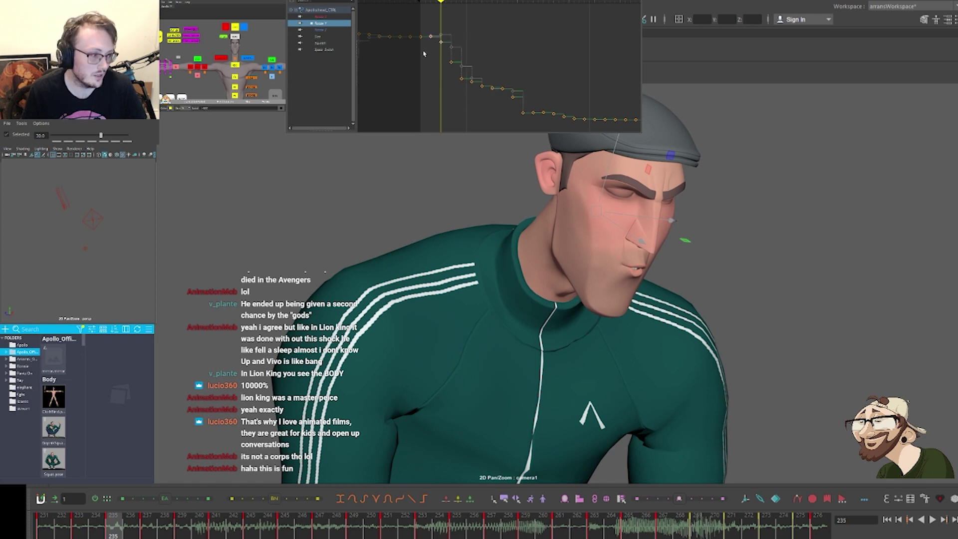
{"action": "middle_click_drag", "start_coordinate": [441, 29], "coordinate": [440, 32]}
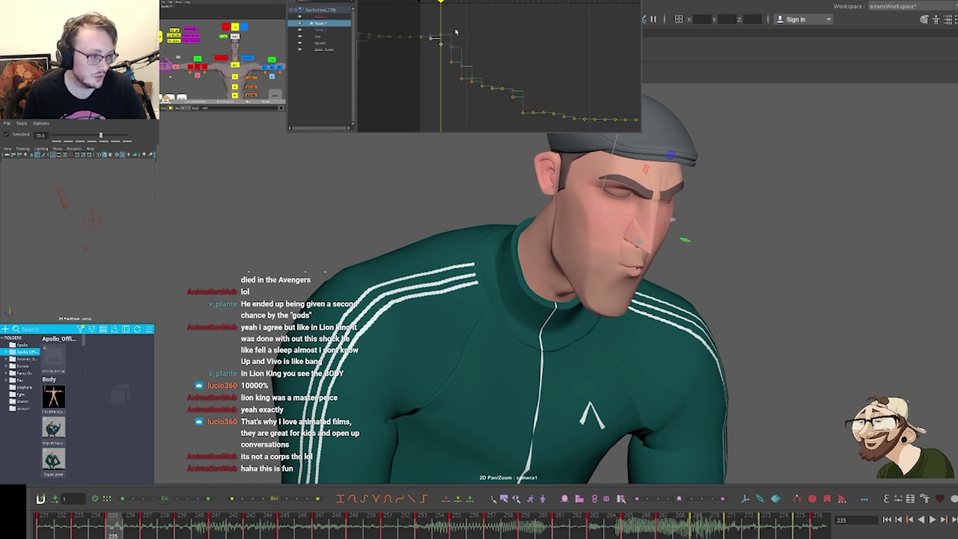
{"action": "left_click", "coordinate": [463, 31]}
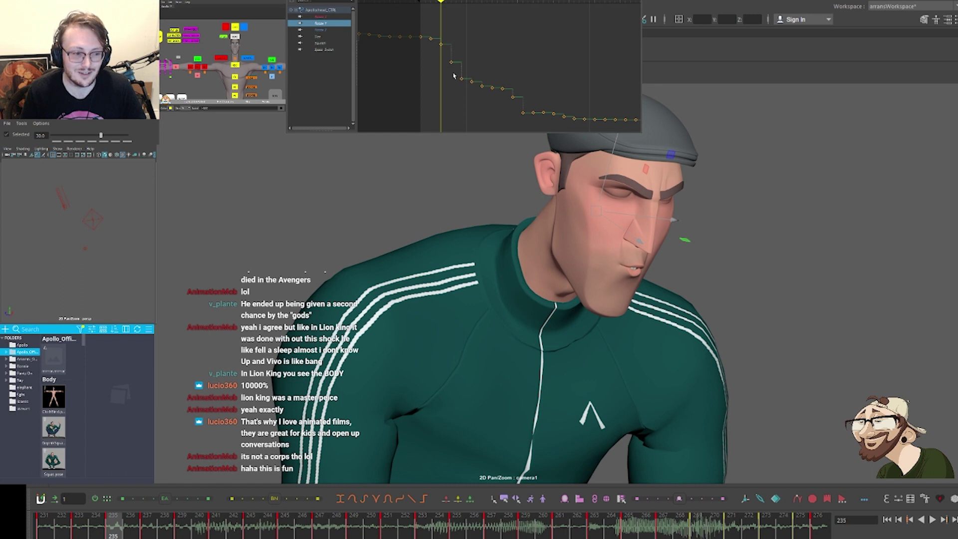
Examine the spacing of the head turn frame by frame between about frames 235 and 245
{"action": "left_click_drag", "start_coordinate": [454, 75], "coordinate": [497, 95]}
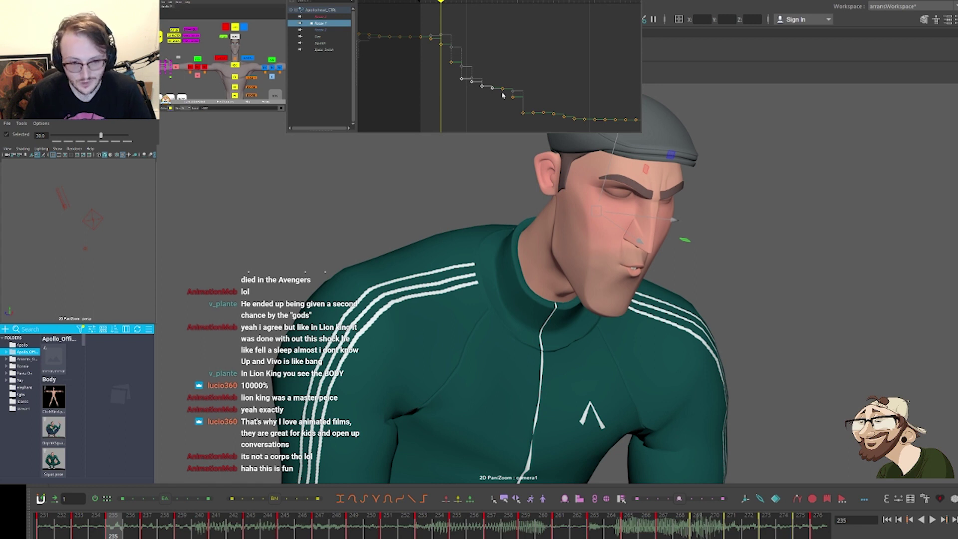
{"action": "key", "text": "period"}
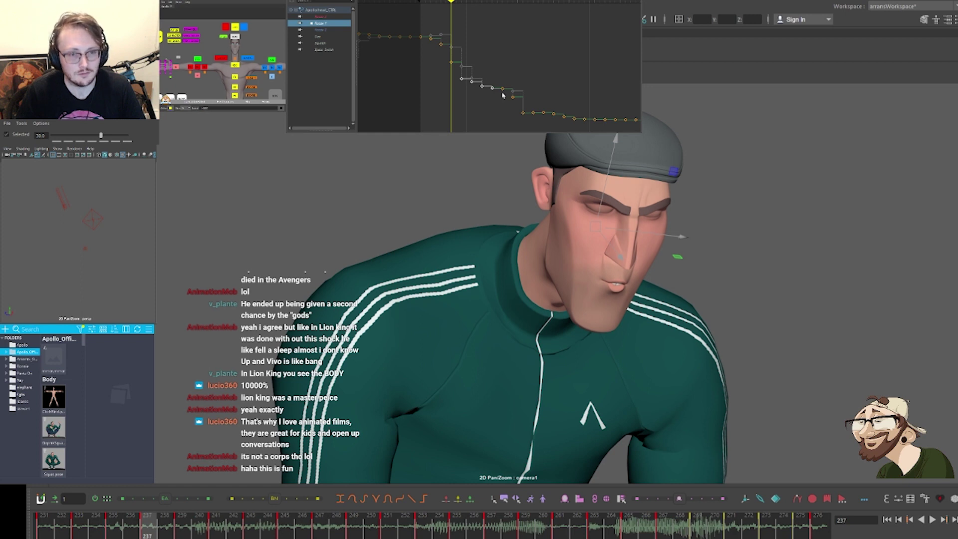
{"action": "key", "text": "period"}
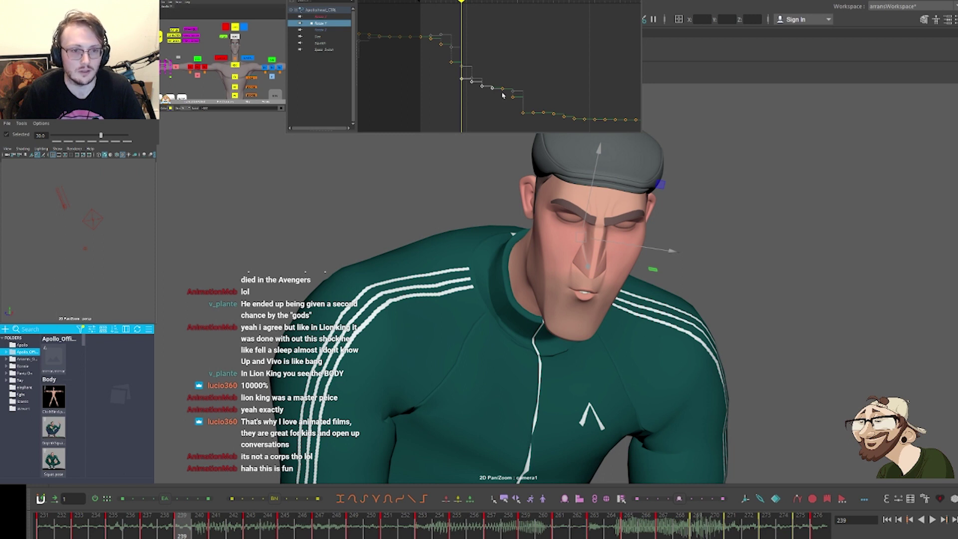
{"action": "key", "text": "period"}
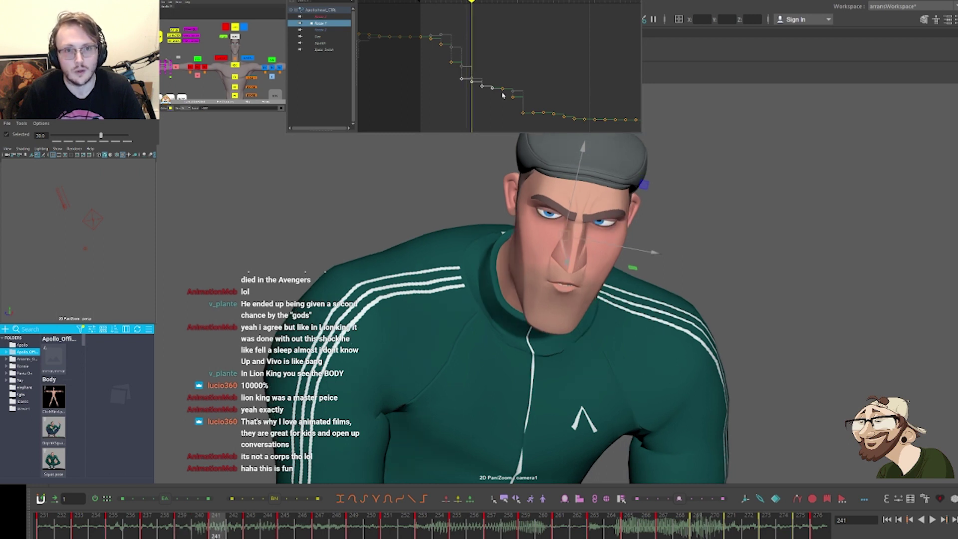
{"action": "key", "text": "period"}
{"action": "key", "text": "period"}
{"action": "key", "text": "comma"}
{"action": "key", "text": "comma"}
{"action": "key", "text": "comma"}
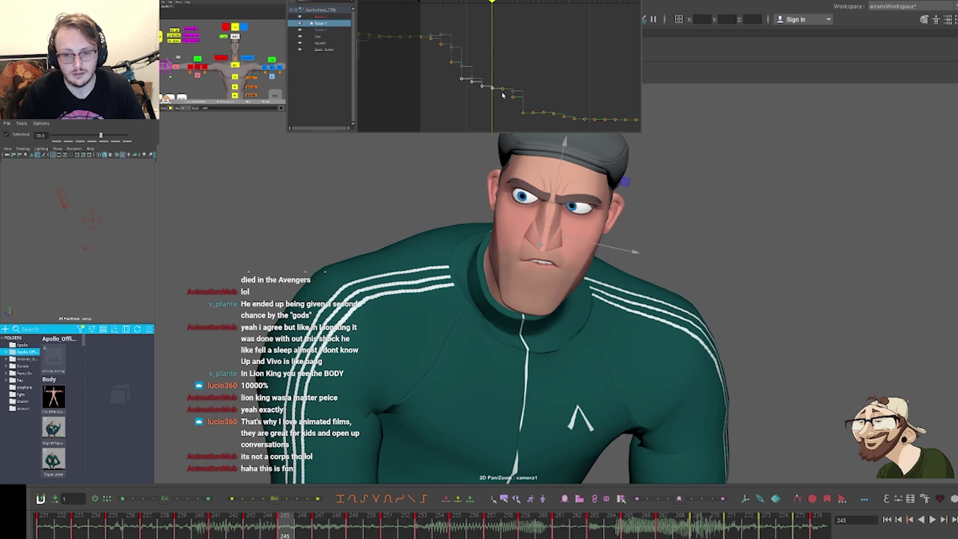
{"action": "key", "text": "comma"}
{"action": "key", "text": "comma"}
{"action": "key", "text": "comma"}
{"action": "key", "text": "comma"}
{"action": "key", "text": "period"}
{"action": "key", "text": "period"}
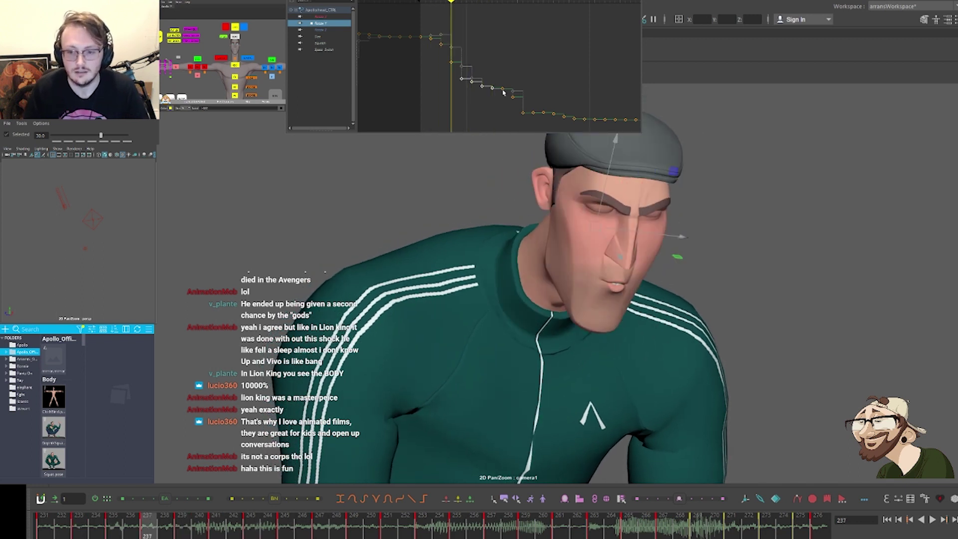
Nudge the head's Rotate Y key at frame 239 down a little more
{"action": "key", "text": "period"}
{"action": "left_click_drag", "start_coordinate": [447, 99], "coordinate": [468, 73]}
{"action": "middle_click_drag", "start_coordinate": [466, 63], "coordinate": [466, 66], "text": "shift"}
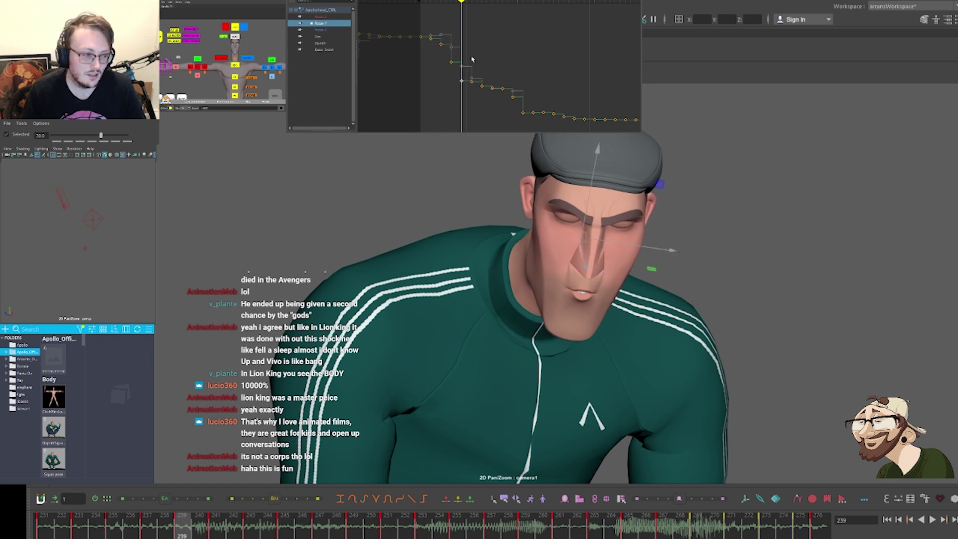
{"action": "left_click_drag", "start_coordinate": [469, 60], "coordinate": [485, 92]}
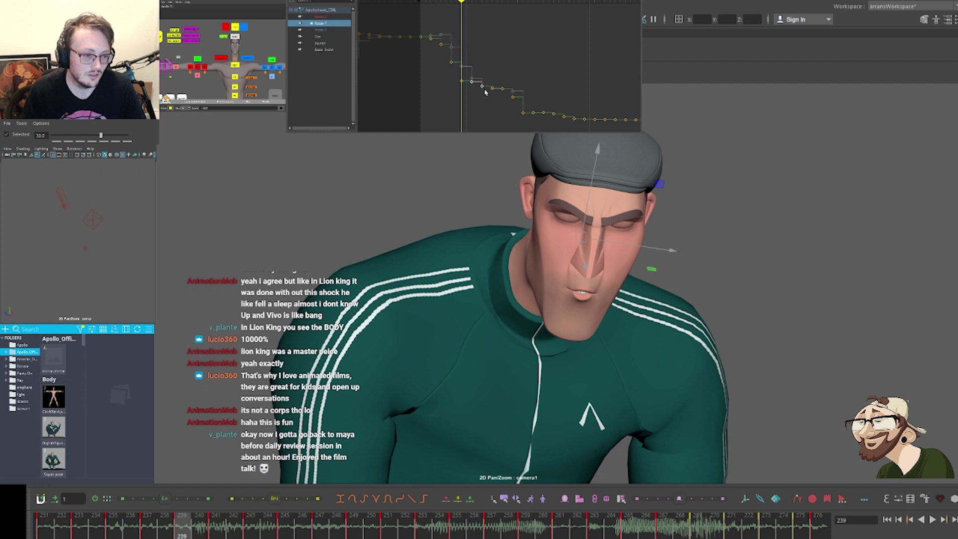
{"action": "left_click", "coordinate": [487, 78]}
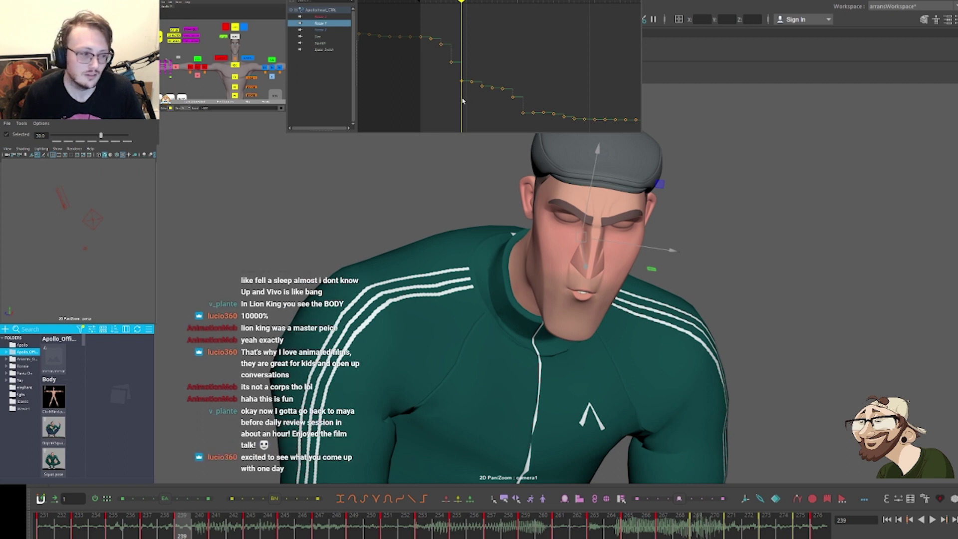
Lower the head's Rotate Y key at frame 241 and step through frames 237 to 245 to check the turn
{"action": "left_click_drag", "start_coordinate": [469, 99], "coordinate": [477, 69]}
{"action": "middle_click_drag", "start_coordinate": [476, 68], "coordinate": [478, 75]}
{"action": "key", "text": "comma"}
{"action": "key", "text": "comma"}
{"action": "key", "text": "period"}
{"action": "key", "text": "period"}
{"action": "key", "text": "period"}
{"action": "key", "text": "period"}
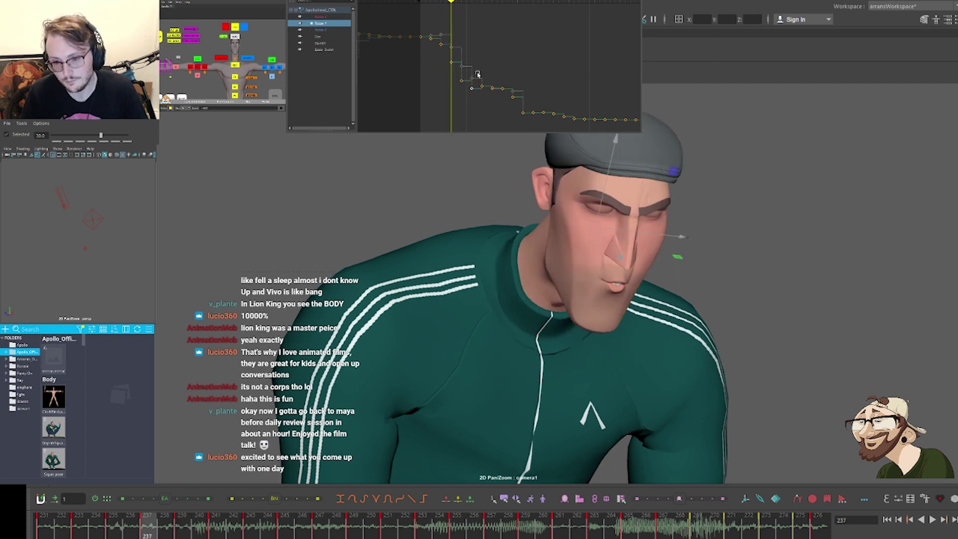
{"action": "key", "text": "period"}
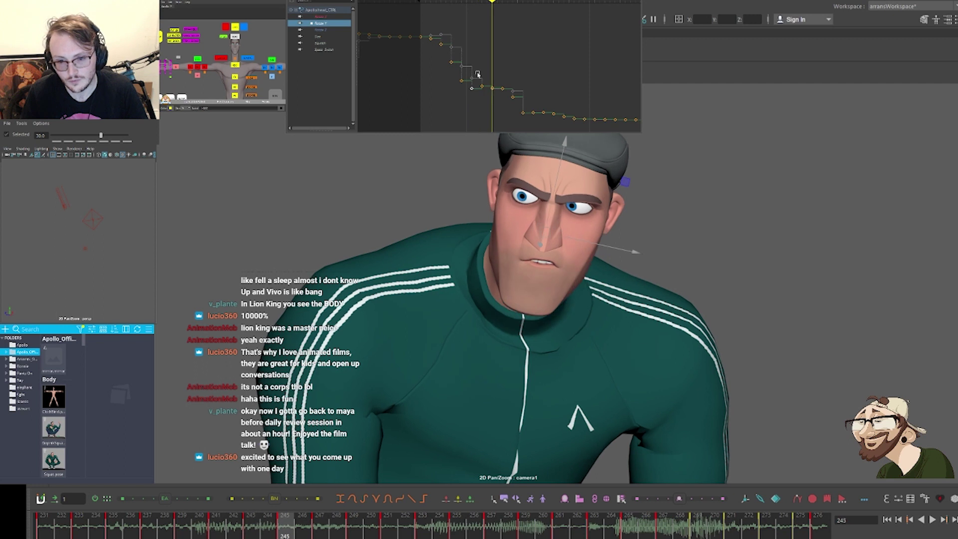
Lower the frame 241 Rotate Y key slightly further, past the frame 243 key, and compare the neighbouring poses
{"action": "key", "text": "comma"}
{"action": "left_click_drag", "start_coordinate": [467, 100], "coordinate": [478, 81]}
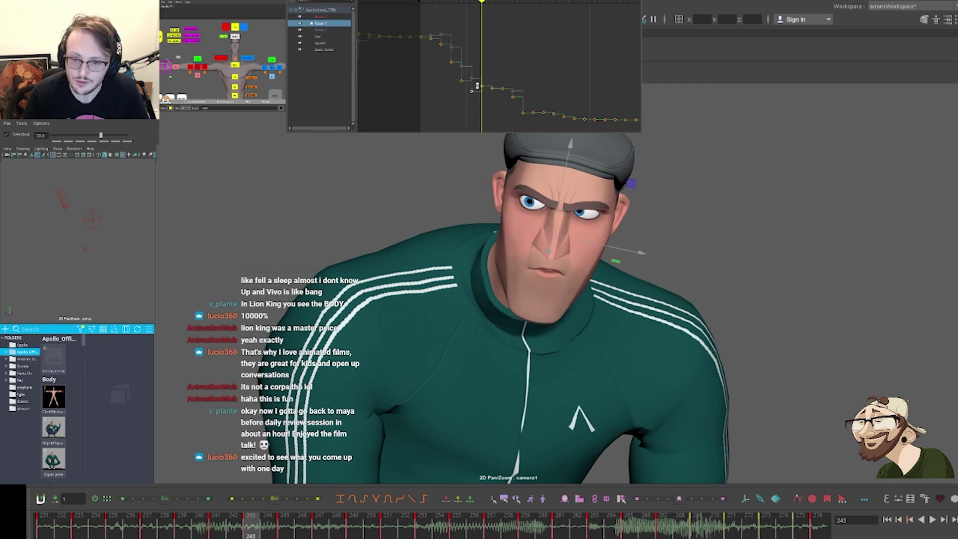
{"action": "key", "text": "comma"}
{"action": "key", "text": "period"}
{"action": "key", "text": "period"}
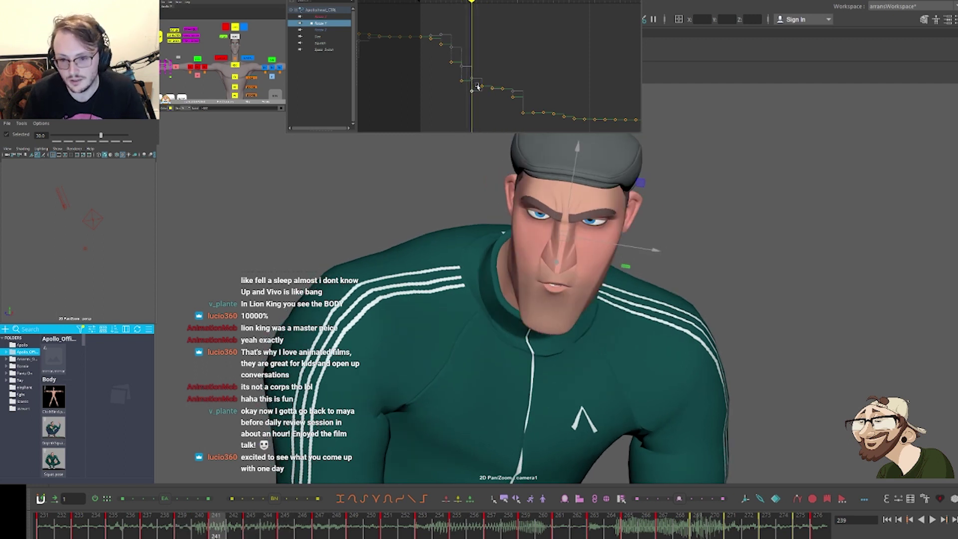
{"action": "key", "text": "comma"}
{"action": "key", "text": "comma"}
{"action": "key", "text": "comma"}
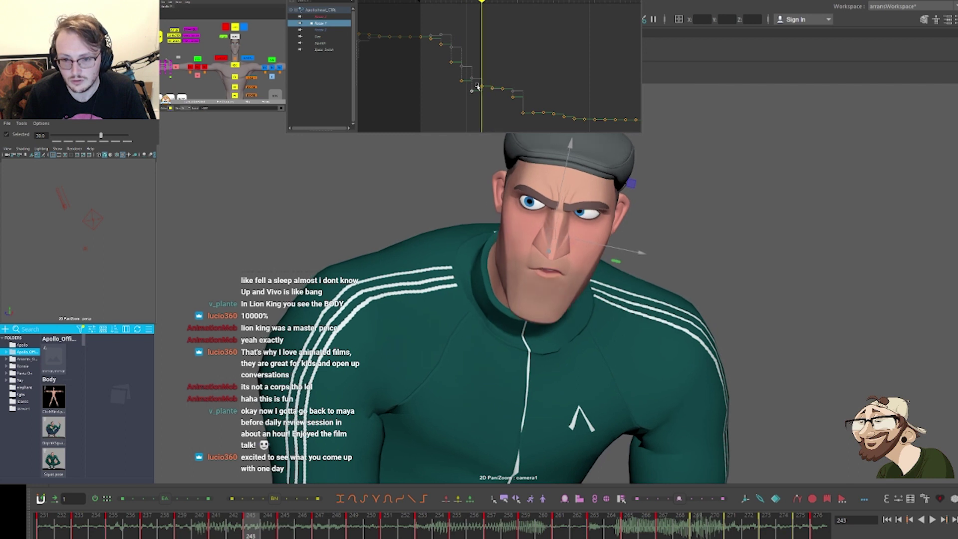
{"action": "key", "text": "period"}
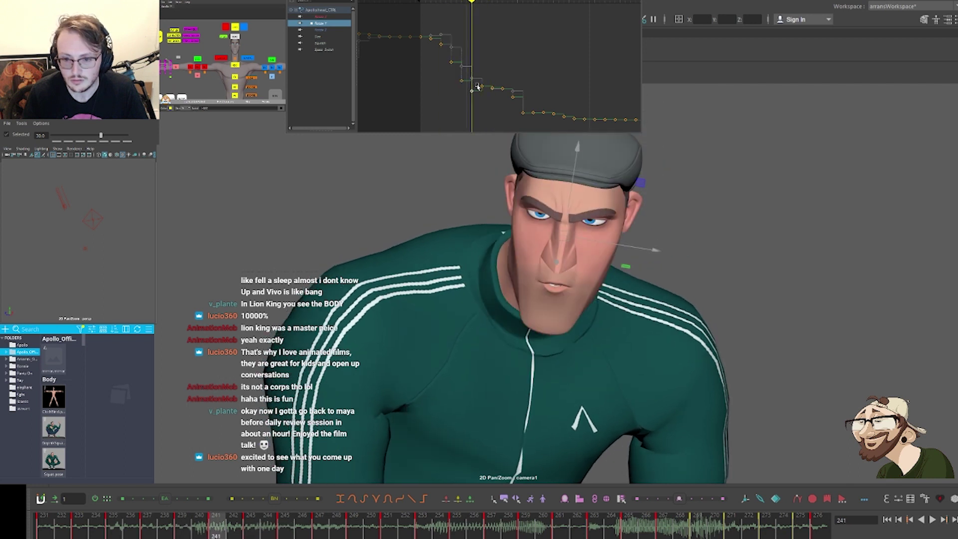
Lower the head's Rotate Y key at frame 239 toward the frame 241 key and review the turn through frame 245
{"action": "key", "text": "comma"}
{"action": "left_click_drag", "start_coordinate": [455, 89], "coordinate": [469, 75]}
{"action": "middle_click_drag", "start_coordinate": [467, 74], "coordinate": [467, 81]}
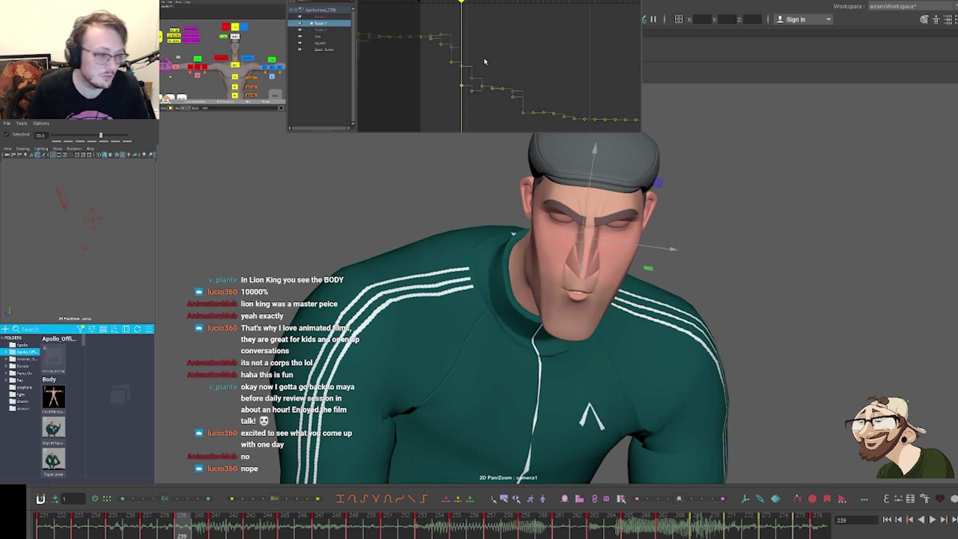
{"action": "key", "text": "comma"}
{"action": "key", "text": "comma"}
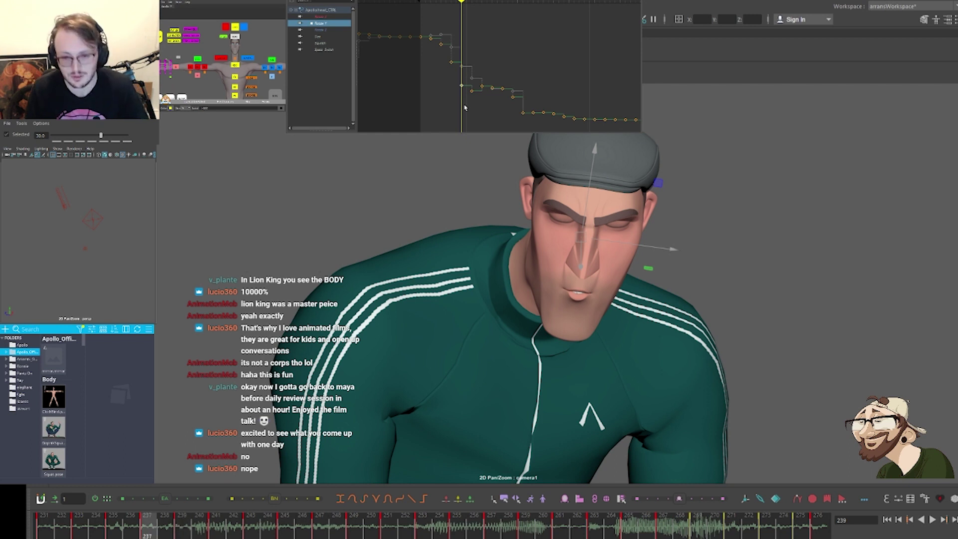
{"action": "key", "text": "period"}
{"action": "key", "text": "period"}
{"action": "key", "text": "period"}
{"action": "key", "text": "period"}
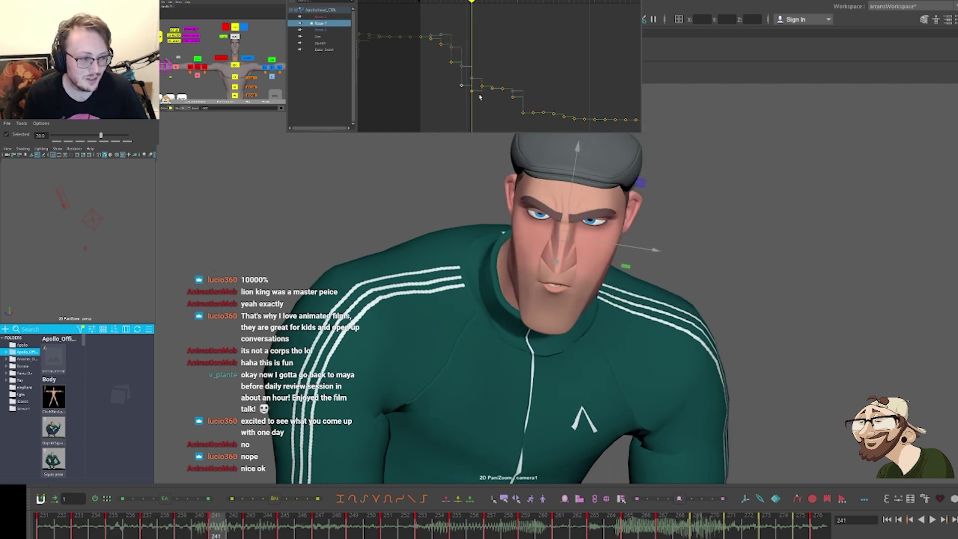
{"action": "key", "text": "period"}
{"action": "key", "text": "period"}
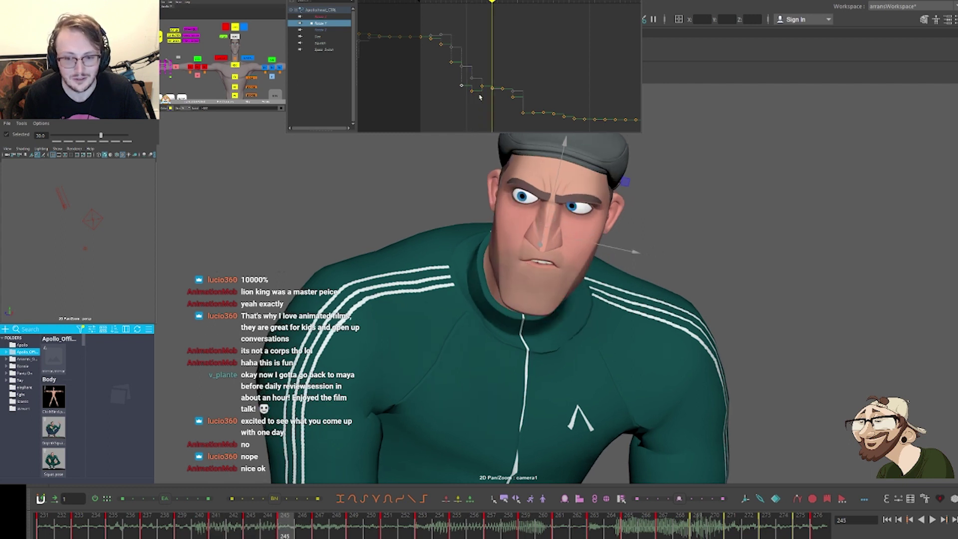
Lower the head's Rotate Y key at frame 243 to about the level of the frame 241 key
{"action": "key", "text": "comma"}
{"action": "key", "text": "comma"}
{"action": "left_click_drag", "start_coordinate": [476, 99], "coordinate": [488, 81]}
{"action": "middle_click_drag", "start_coordinate": [486, 71], "coordinate": [486, 78], "text": "shift"}
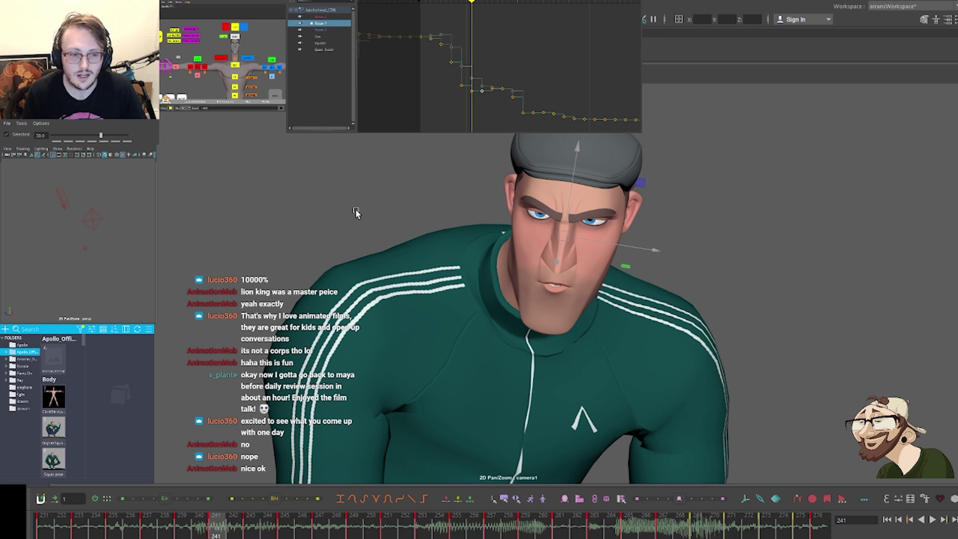
Frame the camera view more closely on the character's head at frame 241
{"action": "right_click_drag", "start_coordinate": [270, 242], "coordinate": [411, 229]}
{"action": "middle_click_drag", "start_coordinate": [413, 229], "coordinate": [419, 300]}
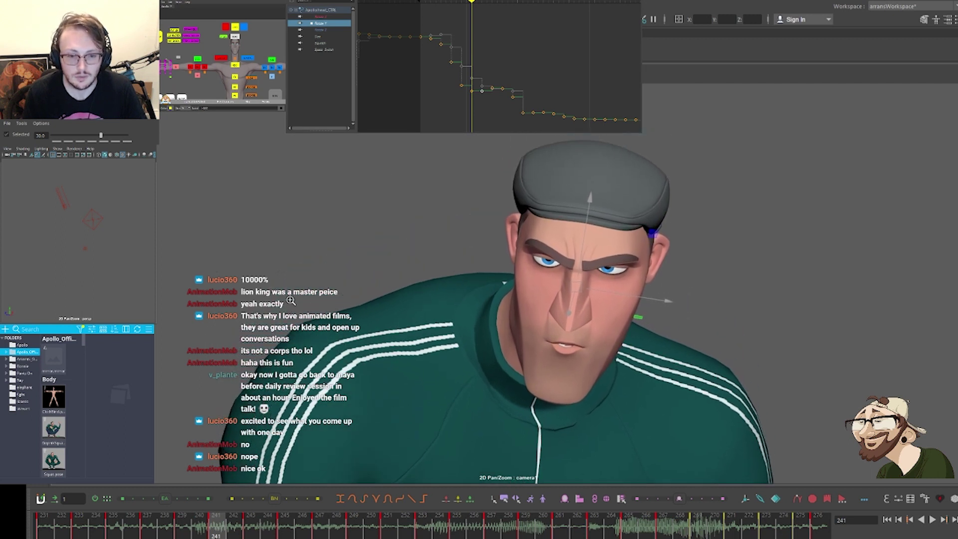
{"action": "right_click_drag", "start_coordinate": [291, 301], "coordinate": [386, 302]}
{"action": "middle_click_drag", "start_coordinate": [340, 286], "coordinate": [357, 310]}
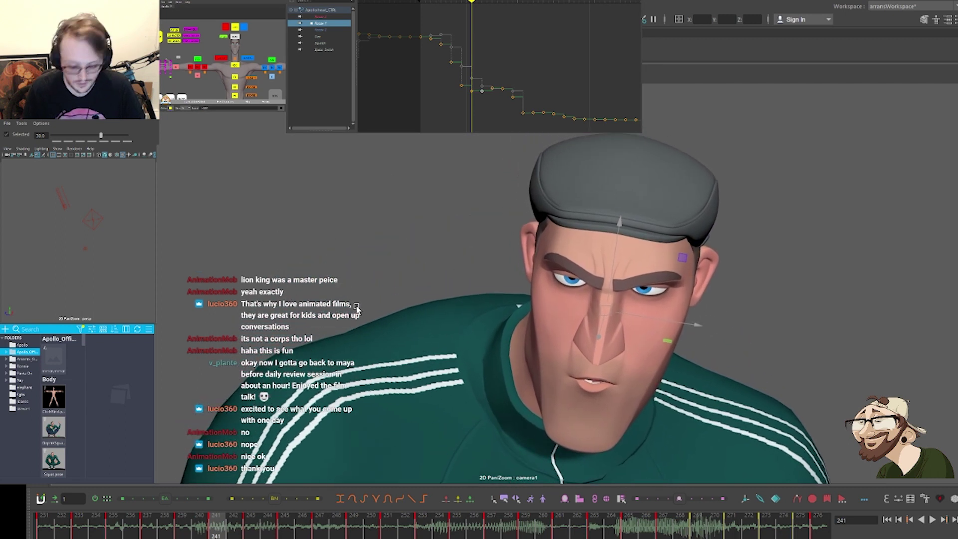
Compare the head poses between frames 241 and 247 to check the spacing of the turn
{"action": "key", "text": "period"}
{"action": "key", "text": "period"}
{"action": "key", "text": "period"}
{"action": "key", "text": "comma"}
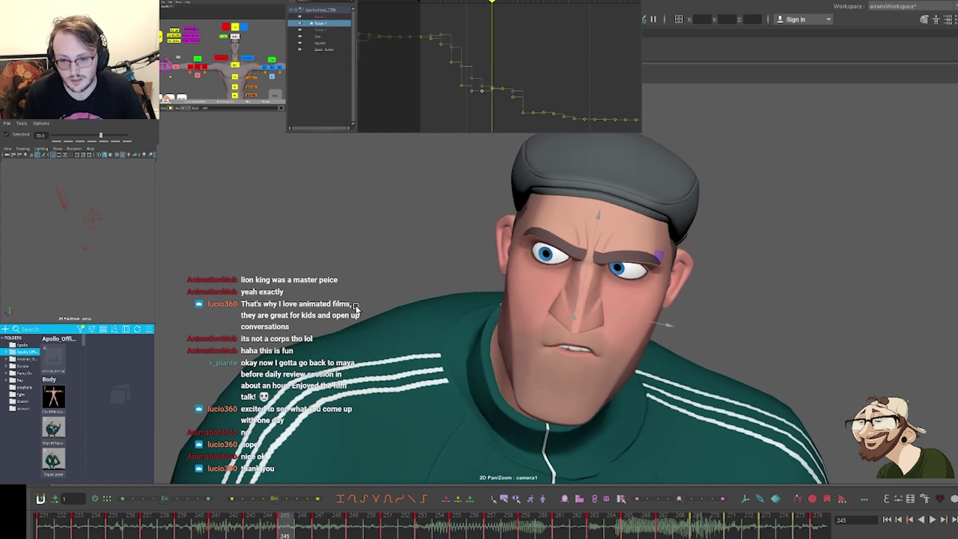
{"action": "key", "text": "comma"}
{"action": "key", "text": "comma"}
{"action": "key", "text": "comma"}
{"action": "key", "text": "period"}
{"action": "key", "text": "period"}
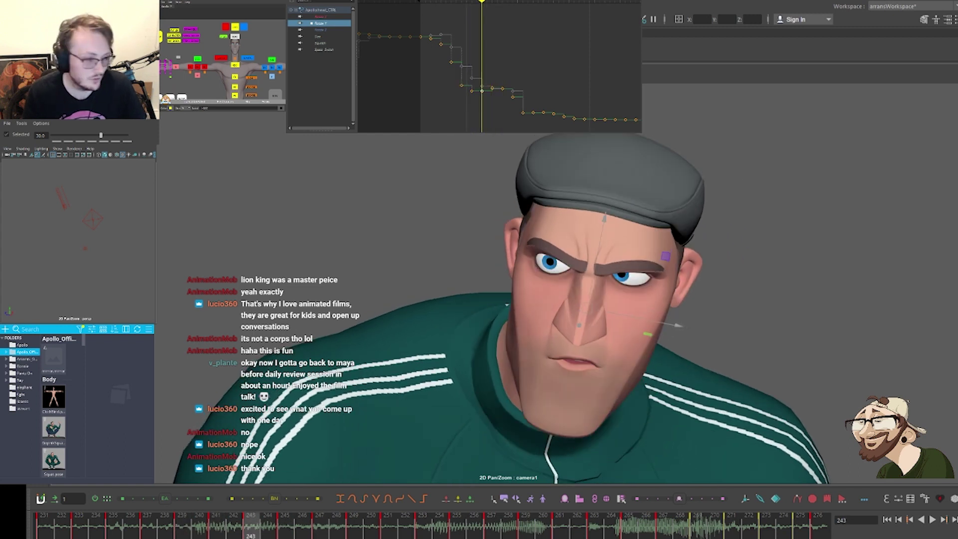
Lower the head's Rotate Y key at frame 245 slightly toward the frame 243 key and check the preceding poses
{"action": "scroll", "coordinate": [463, 19], "scroll_direction": "up", "scroll_amount": 3}
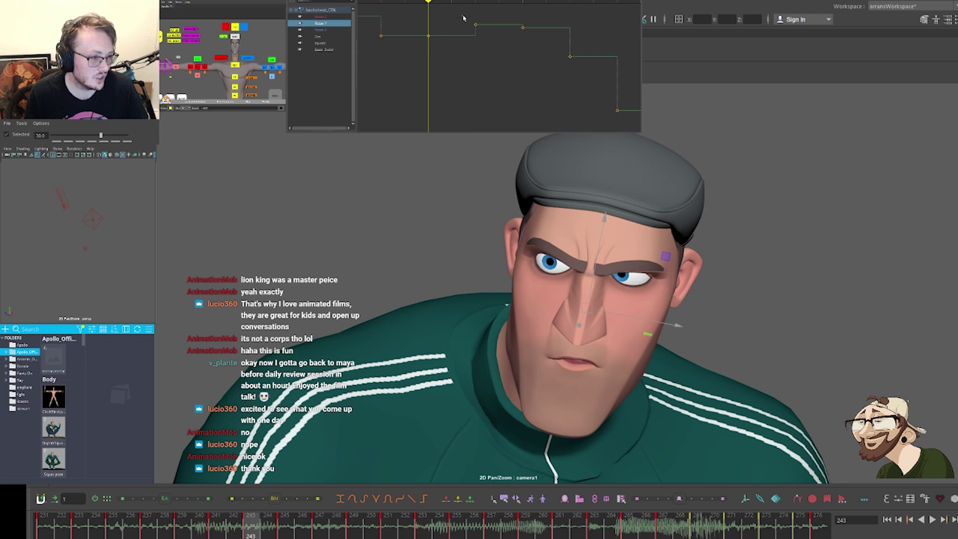
{"action": "left_click_drag", "start_coordinate": [463, 16], "coordinate": [488, 31]}
{"action": "middle_click_drag", "start_coordinate": [490, 33], "coordinate": [489, 39]}
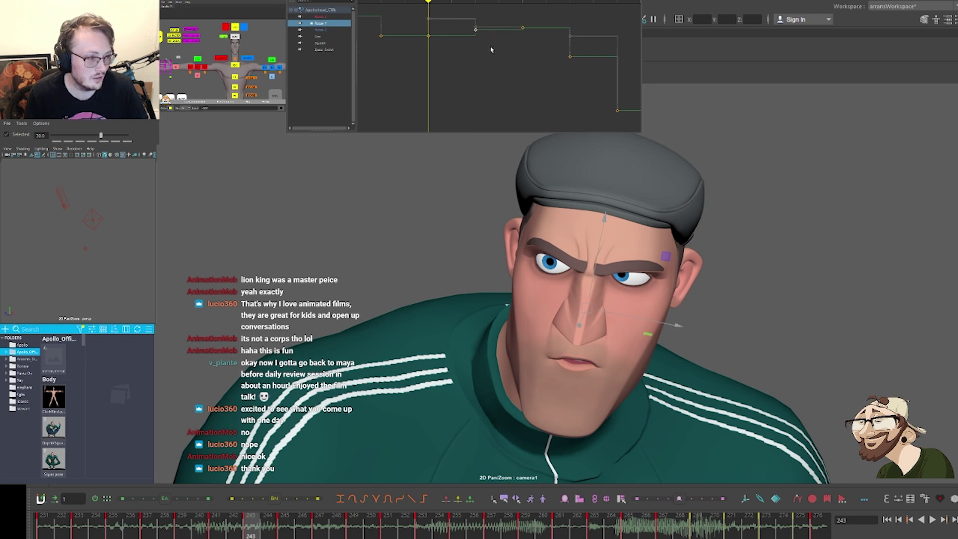
{"action": "left_click", "coordinate": [491, 50]}
{"action": "key", "text": "comma"}
{"action": "key", "text": "comma"}
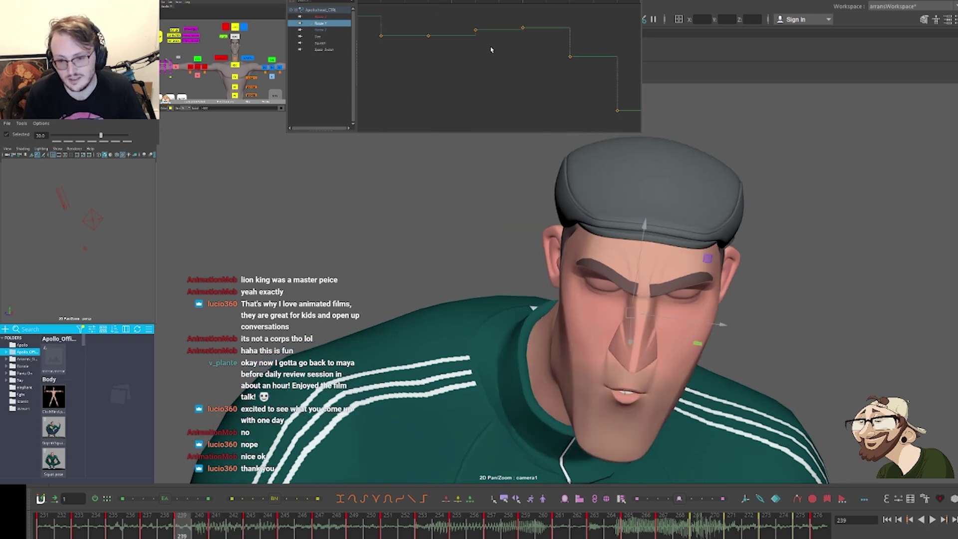
Examine the head turn from frame 239 to 251, comparing the poses around frames 247 to 251
{"action": "key", "text": "period"}
{"action": "key", "text": "period"}
{"action": "key", "text": "period"}
{"action": "key", "text": "period"}
{"action": "key", "text": "period"}
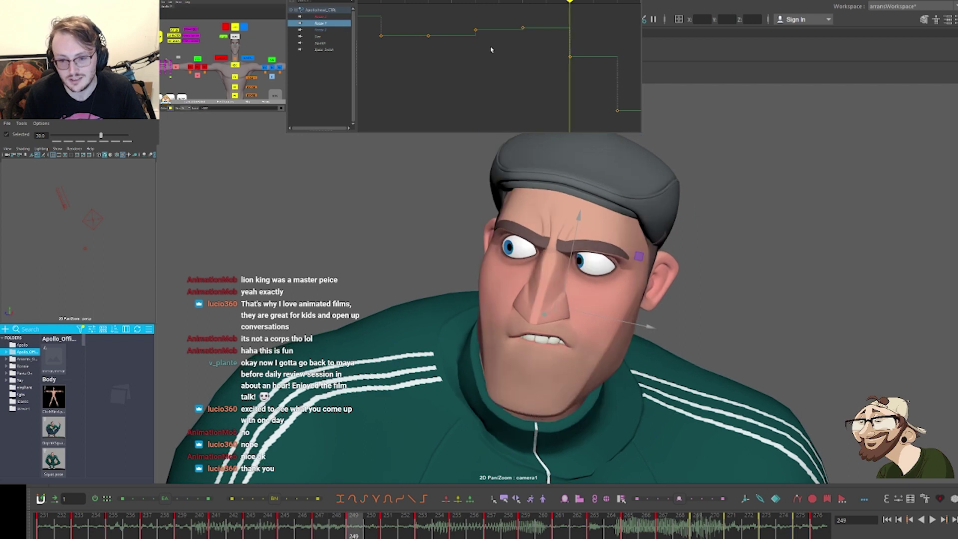
{"action": "scroll", "coordinate": [526, 43], "scroll_direction": "down", "scroll_amount": 4}
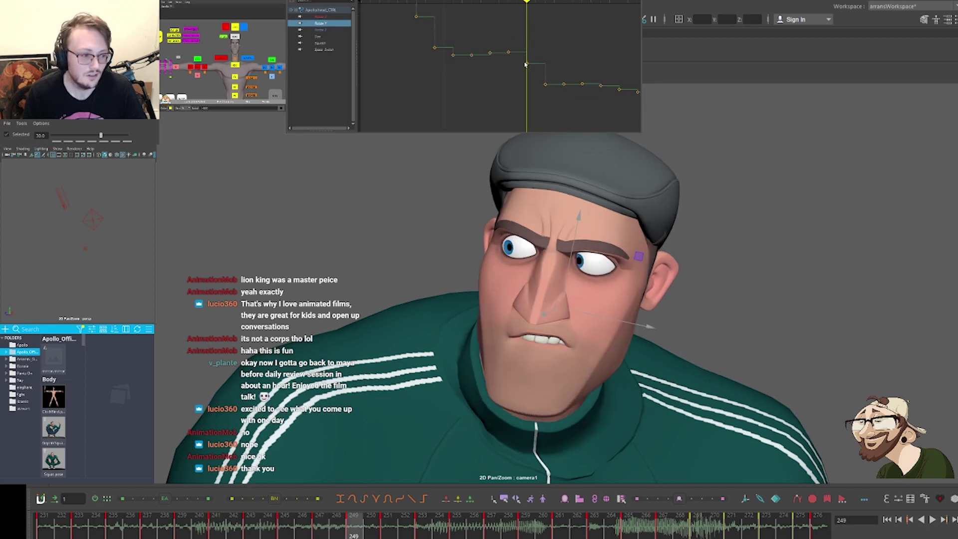
{"action": "key", "text": "period"}
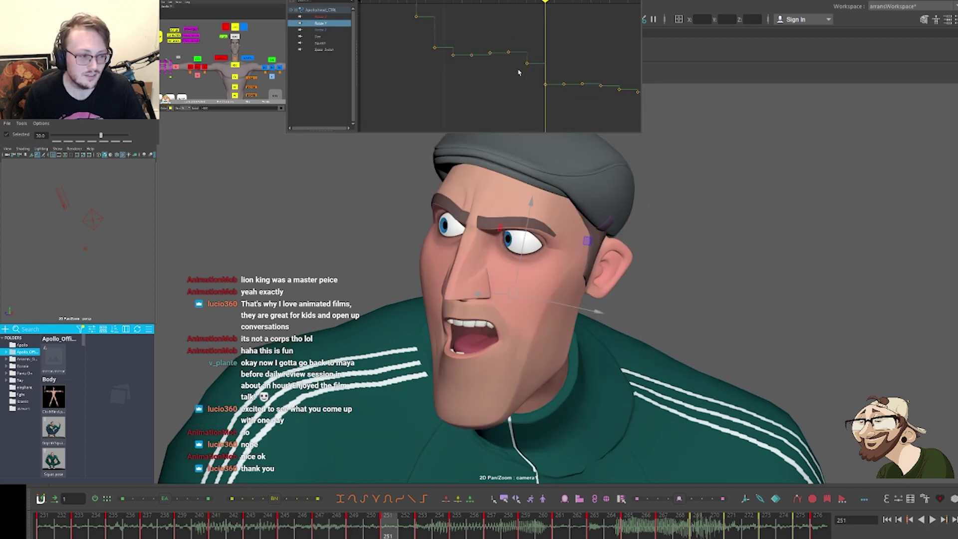
{"action": "key", "text": "comma"}
{"action": "key", "text": "comma"}
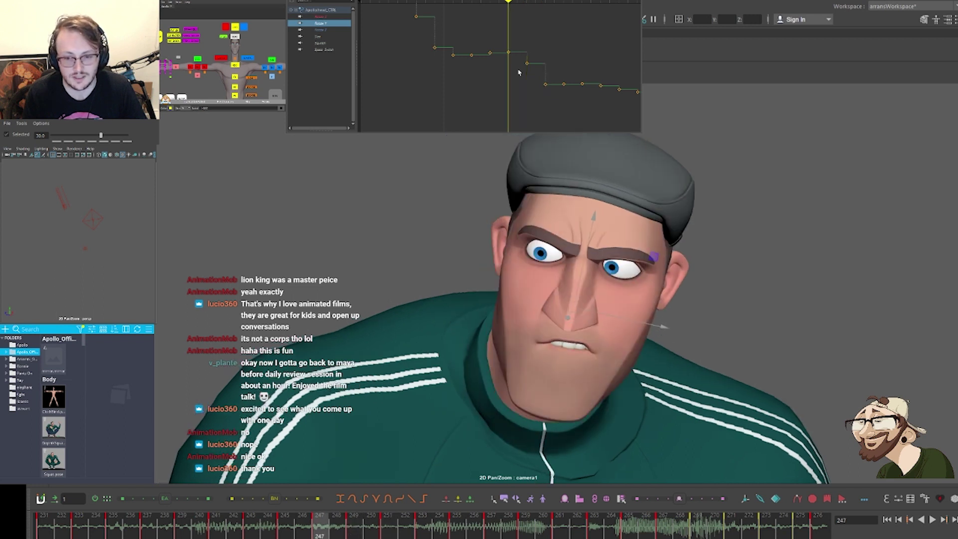
{"action": "key", "text": "comma"}
{"action": "key", "text": "period"}
{"action": "key", "text": "period"}
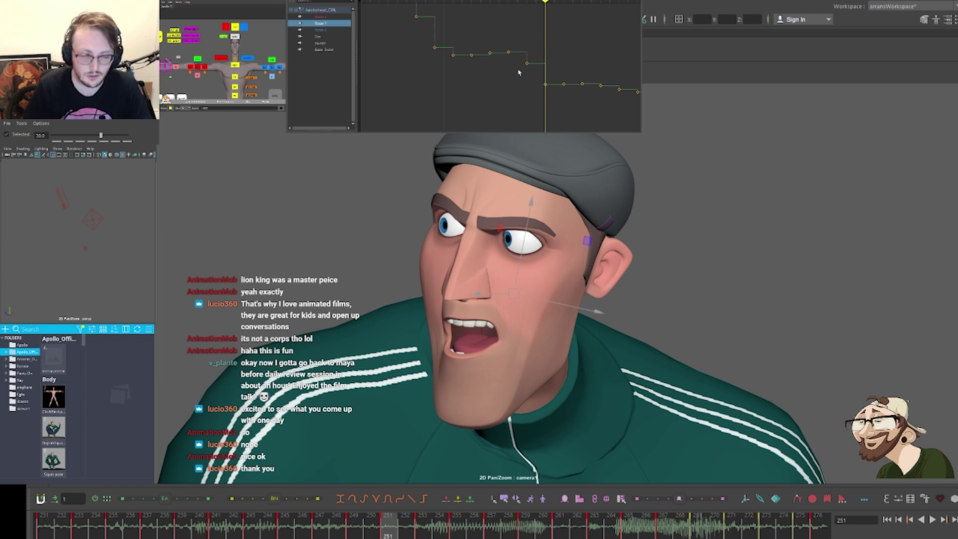
{"action": "key", "text": "comma"}
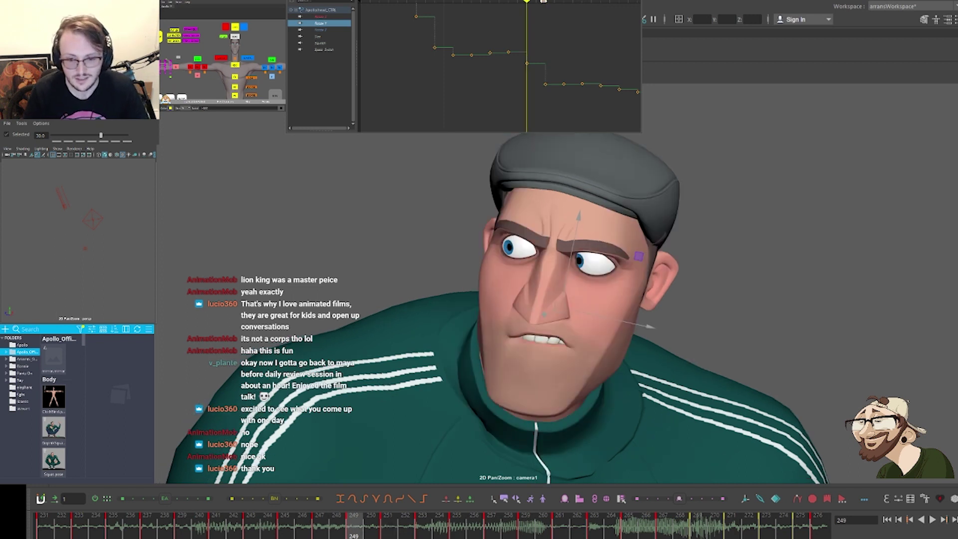
Lower the head's Rotate Y key at frame 253 slightly below the frame 251 key
{"action": "key", "text": "period"}
{"action": "key", "text": "period"}
{"action": "left_click_drag", "start_coordinate": [560, 94], "coordinate": [569, 77]}
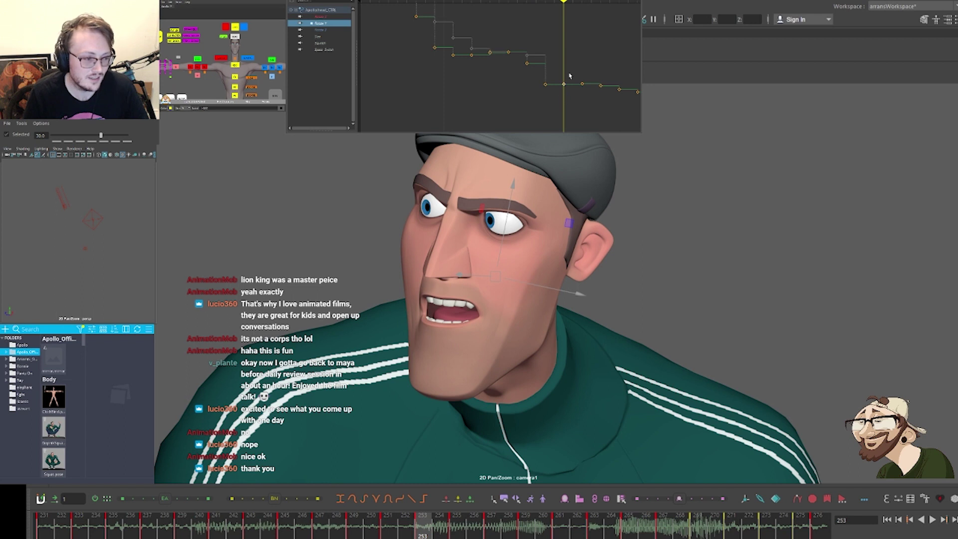
{"action": "middle_click_drag", "start_coordinate": [570, 62], "coordinate": [570, 69], "text": "shift"}
Lower the head's Rotate Y key at frame 255 just past the frame 253 key, and lower the frame 257 key slightly
{"action": "key", "text": "period"}
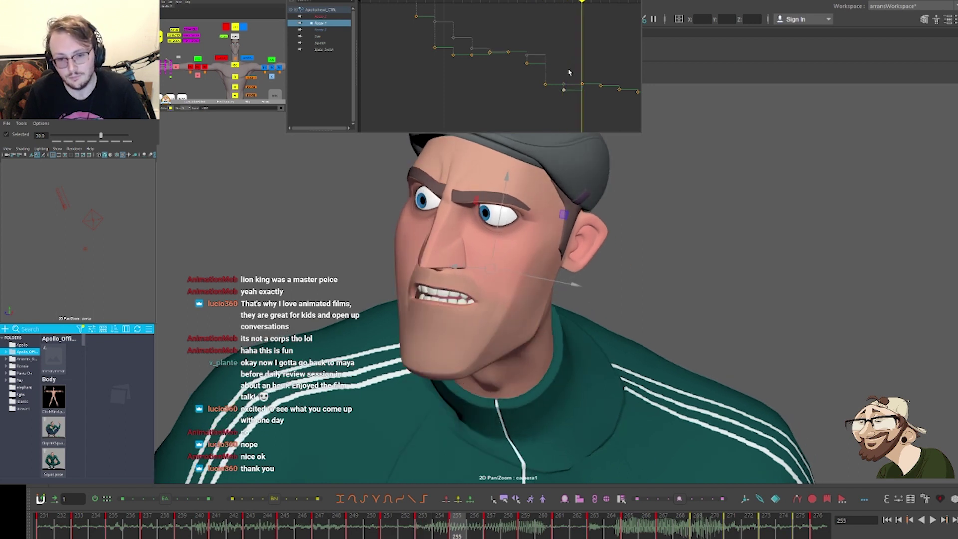
{"action": "key", "text": "period"}
{"action": "left_click_drag", "start_coordinate": [574, 101], "coordinate": [588, 82]}
{"action": "middle_click_drag", "start_coordinate": [589, 71], "coordinate": [517, 60], "text": "shift"}
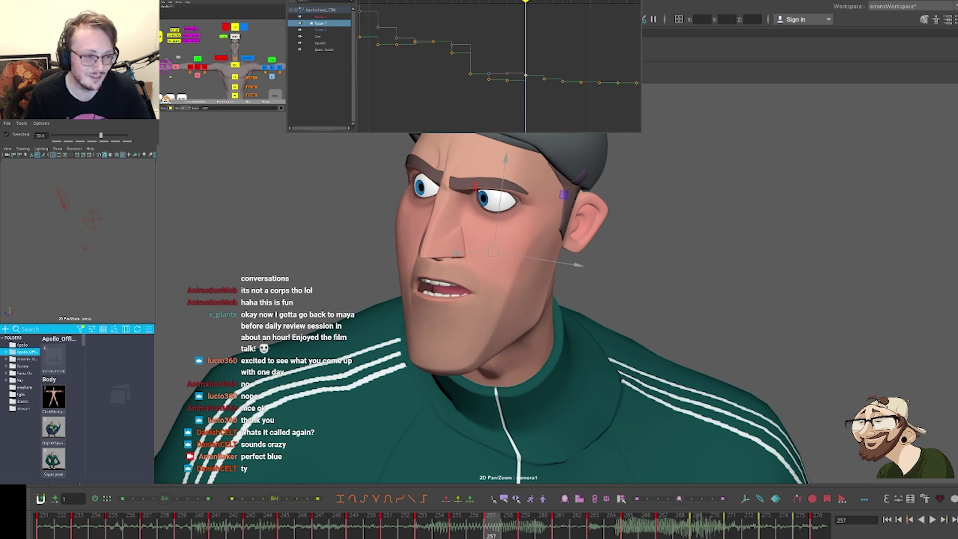
{"action": "middle_click_drag", "start_coordinate": [541, 36], "coordinate": [542, 43]}
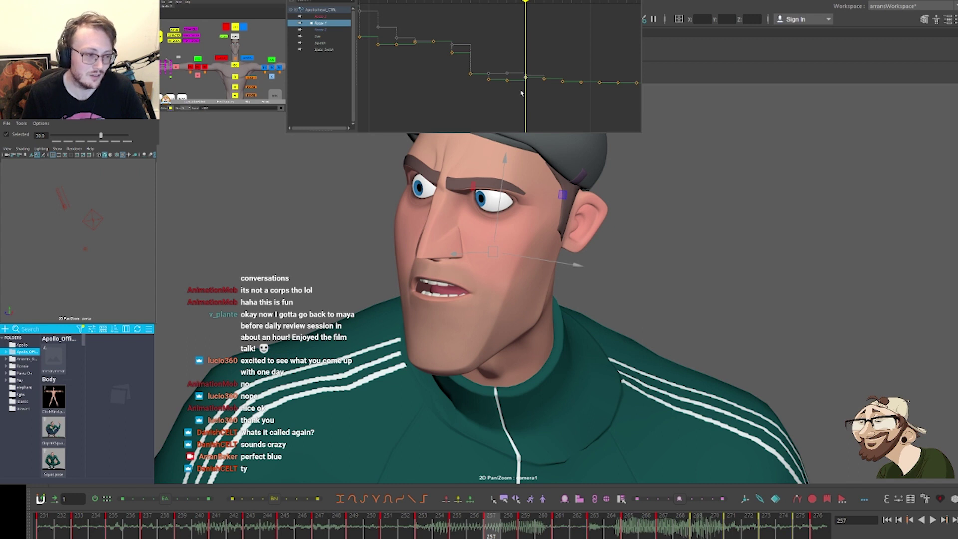
Raise the head's Rotate Y key at frame 259 slightly above the frame 257 key and review frames 255 to 261
{"action": "left_click_drag", "start_coordinate": [530, 93], "coordinate": [551, 72]}
{"action": "middle_click_drag", "start_coordinate": [554, 53], "coordinate": [554, 52], "text": "shift"}
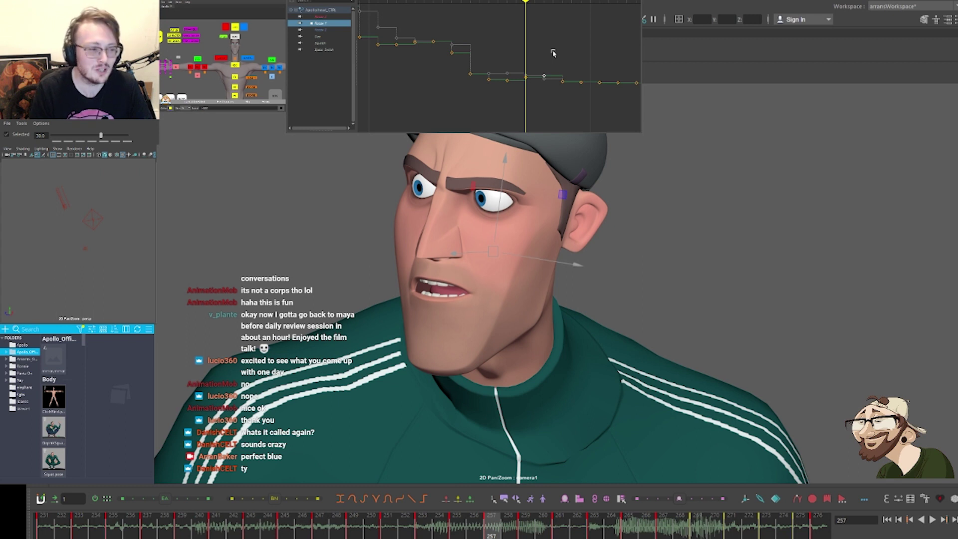
{"action": "key", "text": "comma"}
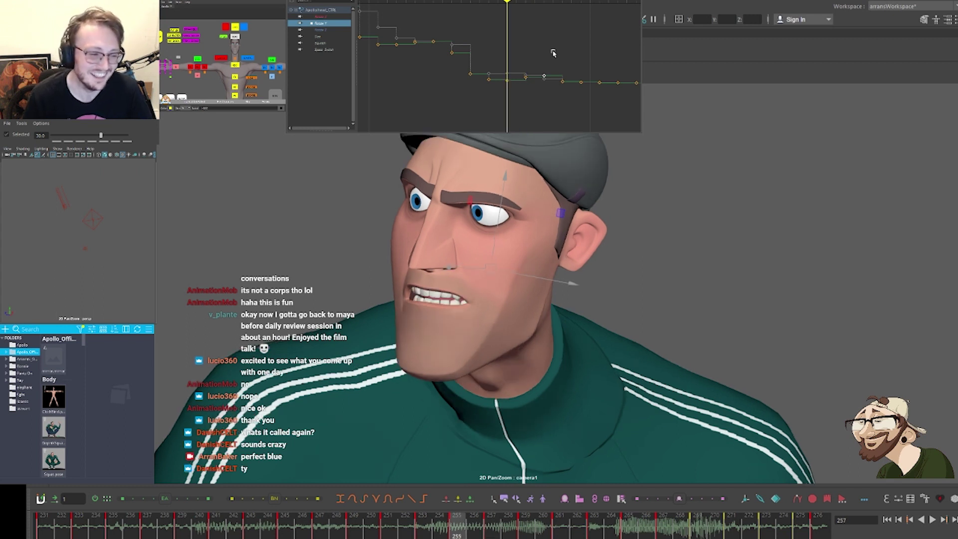
{"action": "key", "text": "period"}
{"action": "key", "text": "period"}
{"action": "key", "text": "period"}
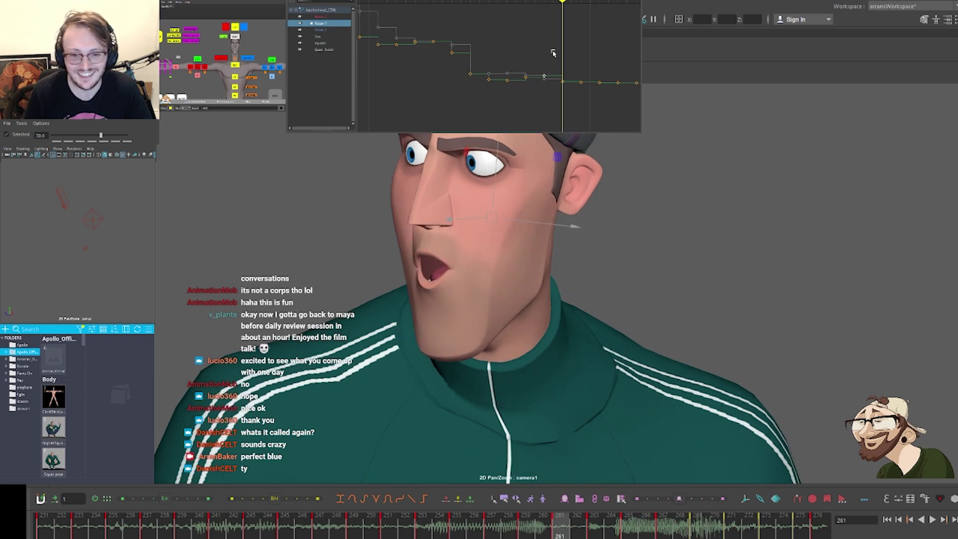
Raise the head's Rotate Y key at frame 261 to about the level of the frame 259 key and compare neighbouring poses
{"action": "left_click_drag", "start_coordinate": [560, 87], "coordinate": [571, 76]}
{"action": "middle_click_drag", "start_coordinate": [570, 71], "coordinate": [570, 67], "text": "shift"}
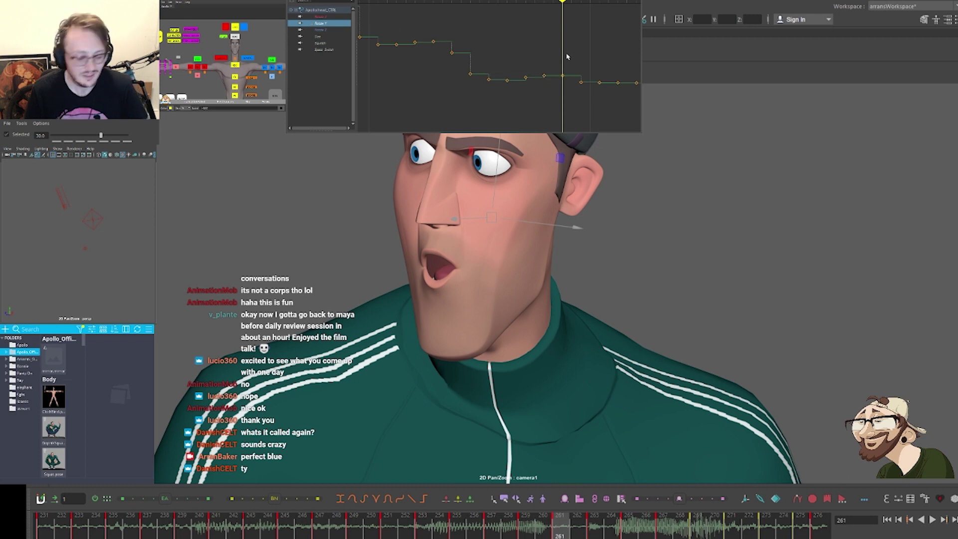
{"action": "key", "text": "comma"}
{"action": "key", "text": "period"}
{"action": "key", "text": "period"}
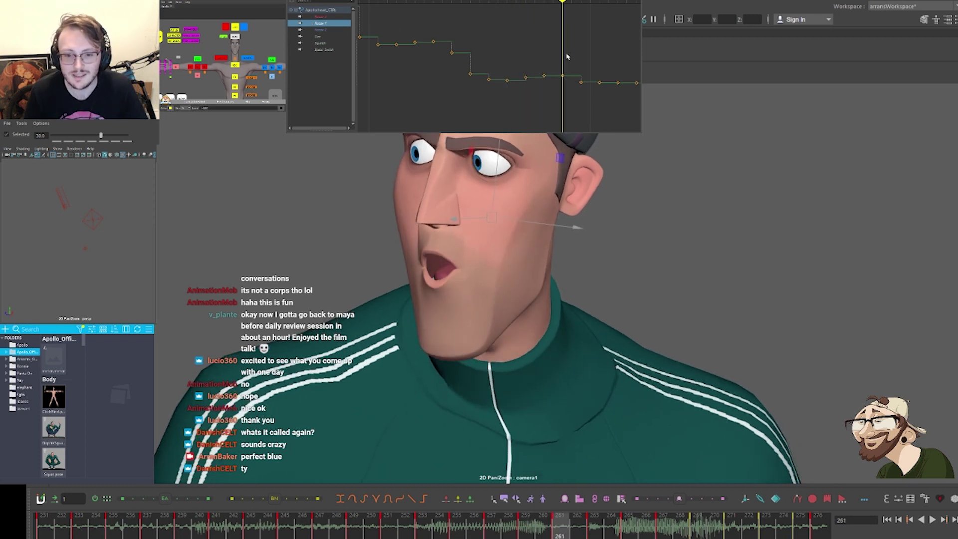
Review the head's settle between frames 253 and 263 against the Rotate Y keys
{"action": "middle_click_drag", "start_coordinate": [594, 62], "coordinate": [484, 58], "text": "alt"}
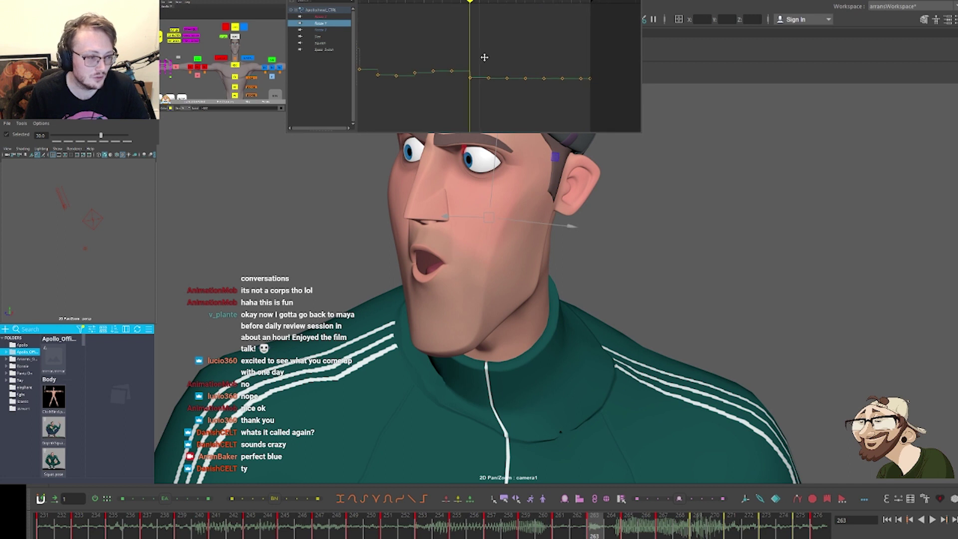
{"action": "key", "text": "comma"}
{"action": "key", "text": "comma"}
{"action": "key", "text": "comma"}
{"action": "key", "text": "comma"}
{"action": "key", "text": "comma"}
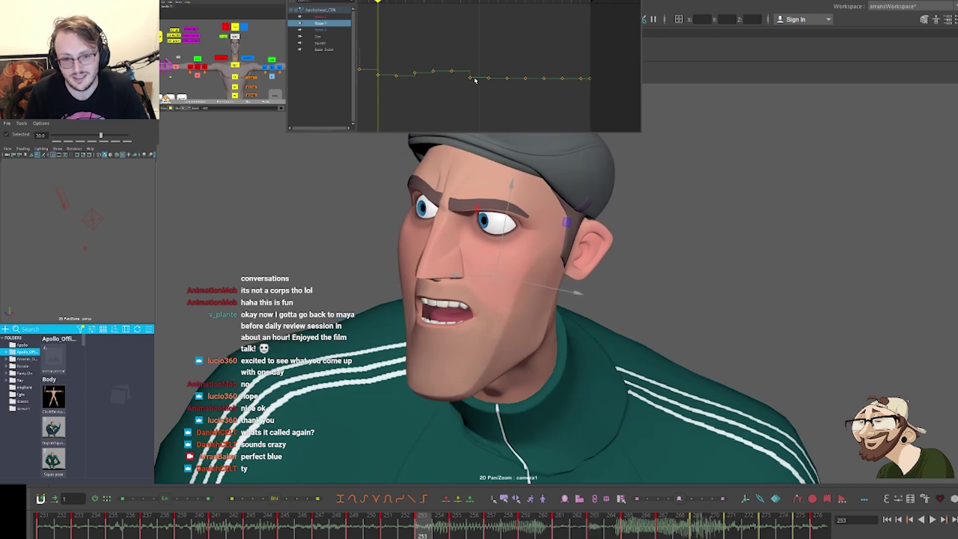
{"action": "key", "text": "period"}
{"action": "key", "text": "period"}
{"action": "key", "text": "period"}
{"action": "key", "text": "period"}
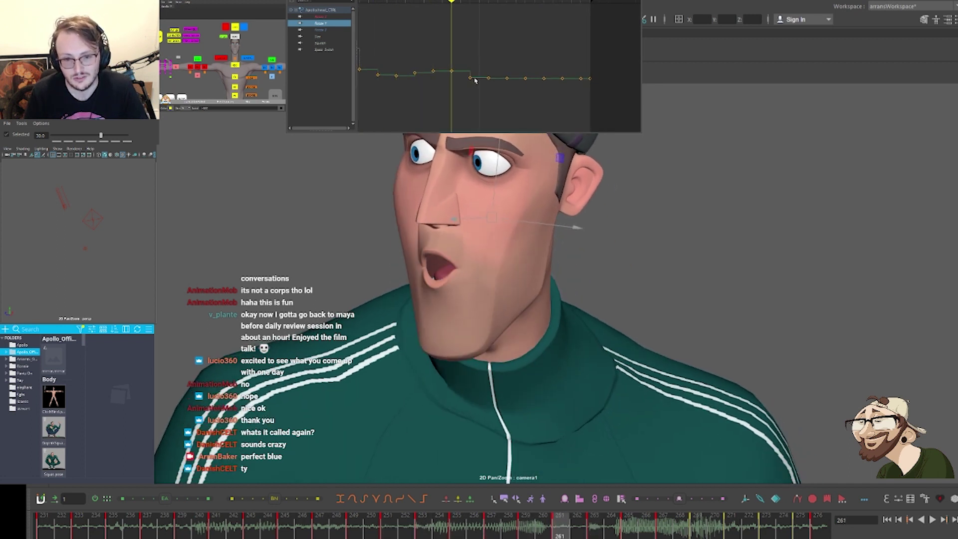
Raise the head's Rotate Y key at frame 263 toward the frame 261 key and lower the frame 267 key slightly
{"action": "left_click_drag", "start_coordinate": [467, 90], "coordinate": [476, 70]}
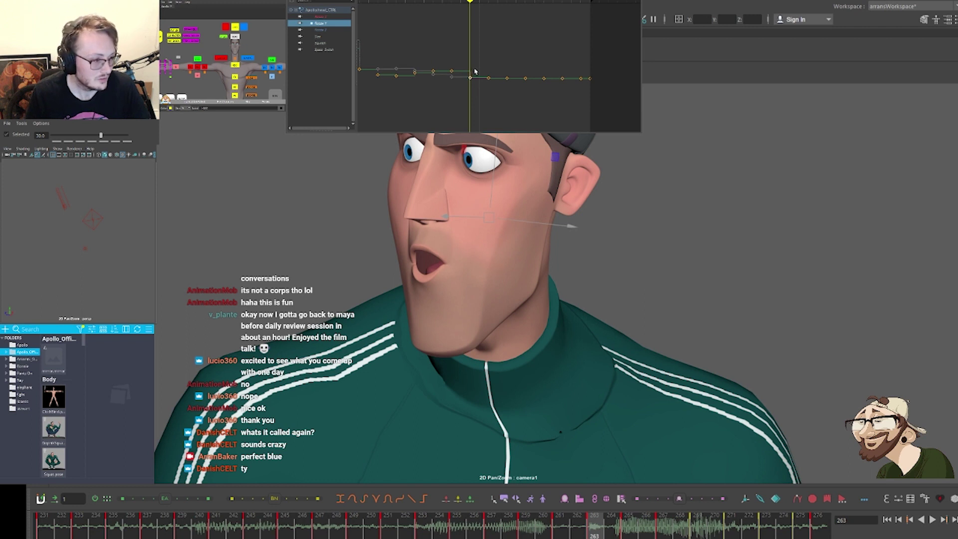
{"action": "middle_click_drag", "start_coordinate": [475, 70], "coordinate": [475, 67]}
{"action": "left_click_drag", "start_coordinate": [479, 90], "coordinate": [511, 80]}
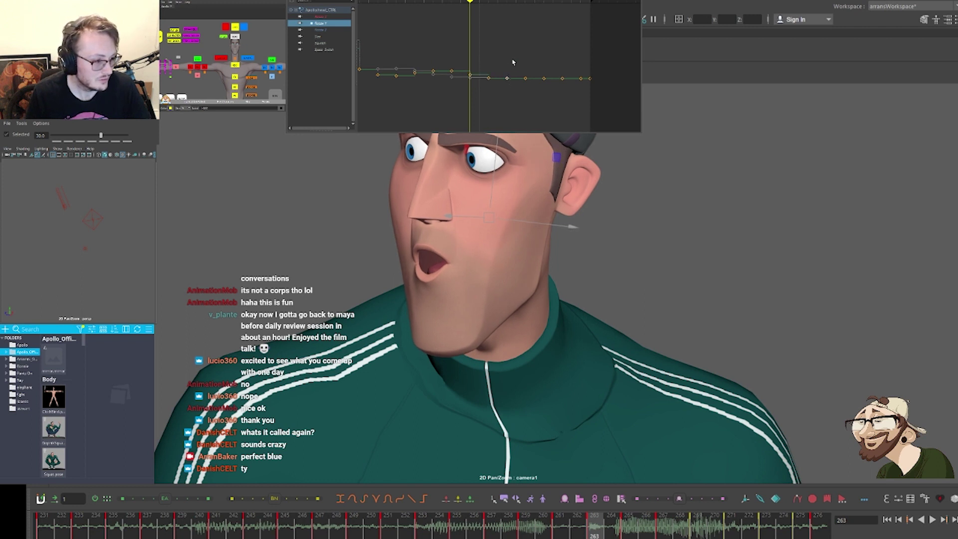
{"action": "middle_click_drag", "start_coordinate": [512, 56], "coordinate": [512, 60]}
Lower the head's Rotate Y key at frame 269 slightly and select the keys from frames 271 to 275
{"action": "left_click_drag", "start_coordinate": [519, 70], "coordinate": [532, 89]}
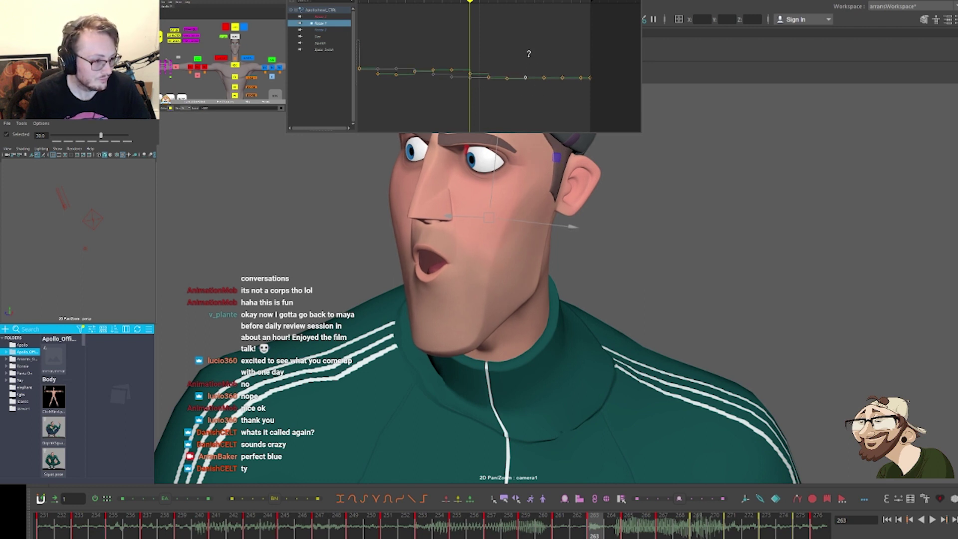
{"action": "middle_click_drag", "start_coordinate": [530, 54], "coordinate": [530, 61]}
{"action": "left_click", "coordinate": [532, 68]}
{"action": "left_click_drag", "start_coordinate": [533, 71], "coordinate": [586, 96]}
{"action": "left_click", "coordinate": [6, 134]}
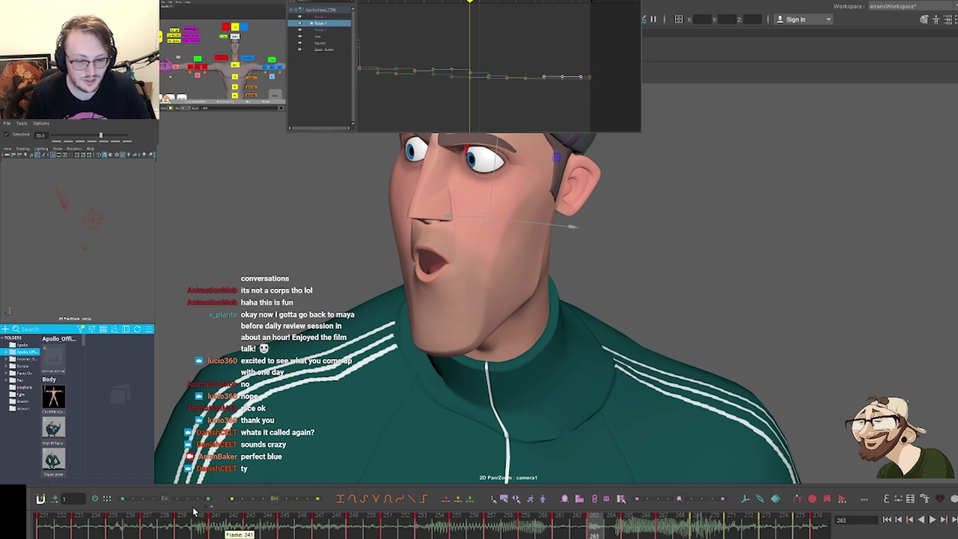
{"action": "key", "text": "f"}
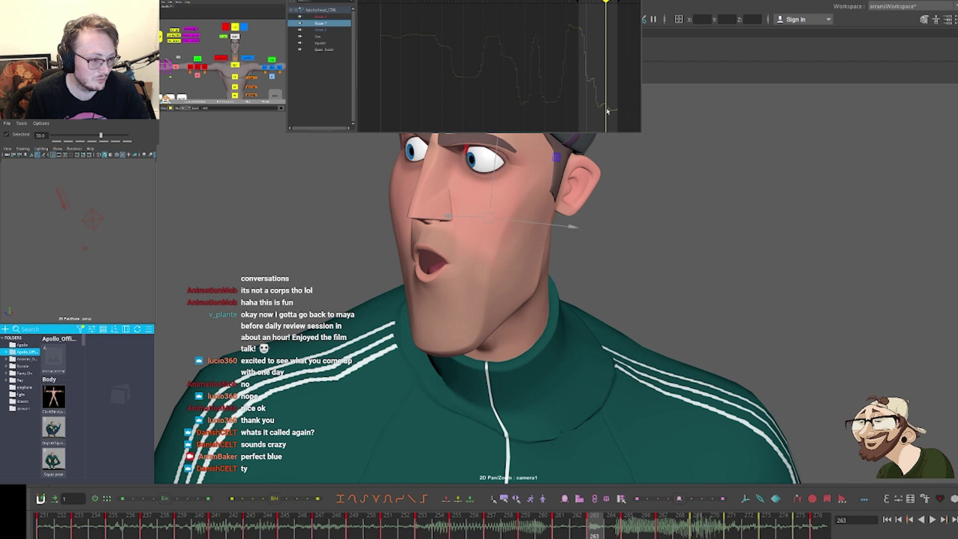
{"action": "key", "text": "f"}
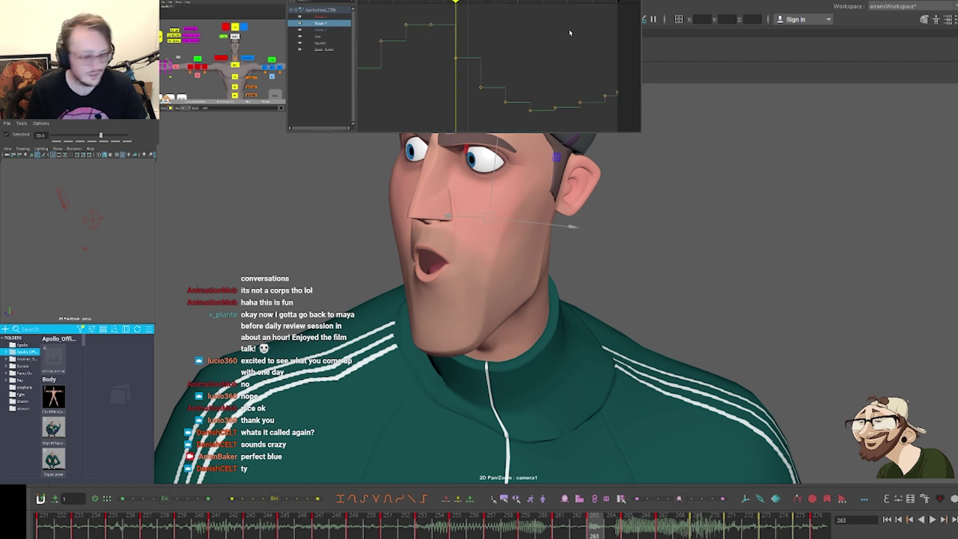
Step through the head turn and settle from frame 249 to 276, and play the shot to check the motion
{"action": "key", "text": "comma"}
{"action": "key", "text": "comma"}
{"action": "key", "text": "comma"}
{"action": "key", "text": "comma"}
{"action": "key", "text": "comma"}
{"action": "key", "text": "comma"}
{"action": "key", "text": "comma"}
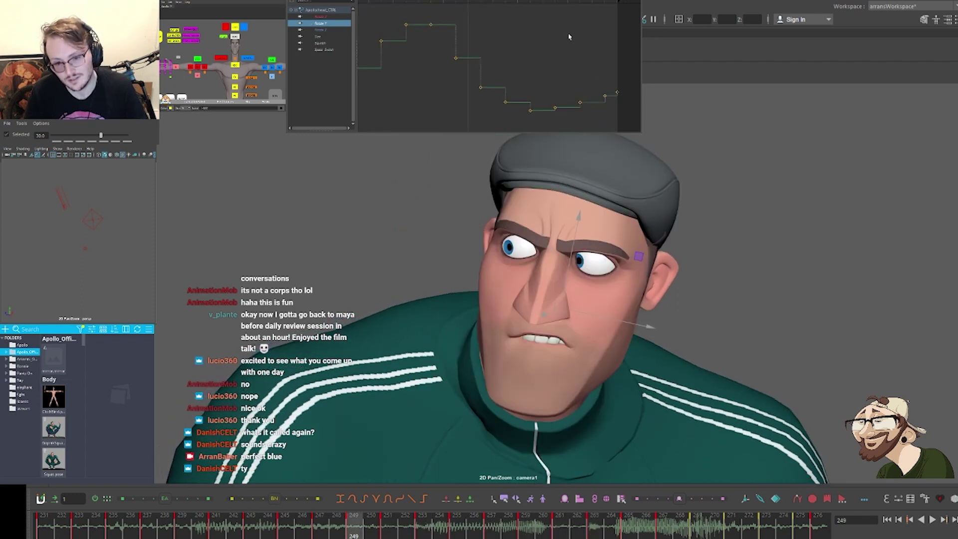
{"action": "key", "text": "period"}
{"action": "key", "text": "period"}
{"action": "key", "text": "period"}
{"action": "key", "text": "period"}
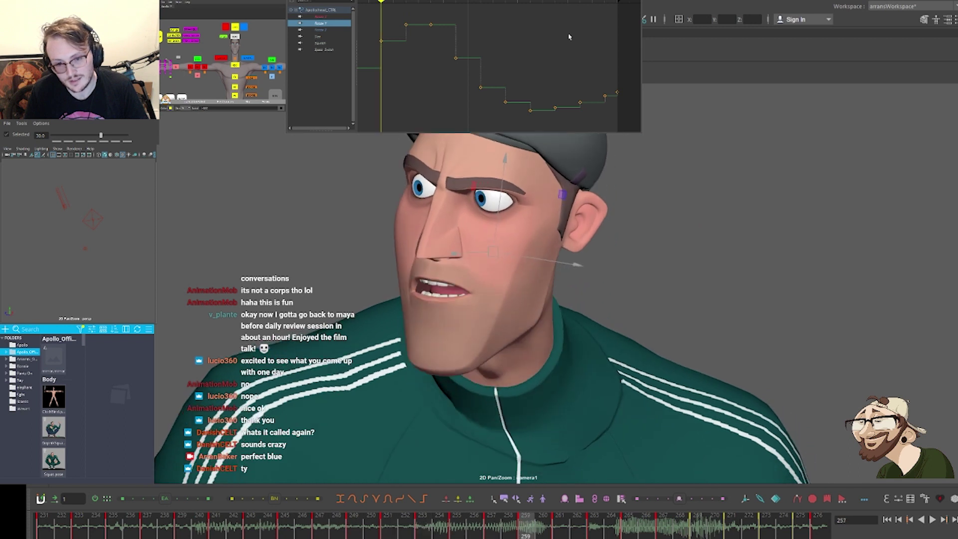
{"action": "key", "text": "period"}
{"action": "key", "text": "period"}
{"action": "key", "text": "period"}
{"action": "key", "text": "period"}
{"action": "key", "text": "period"}
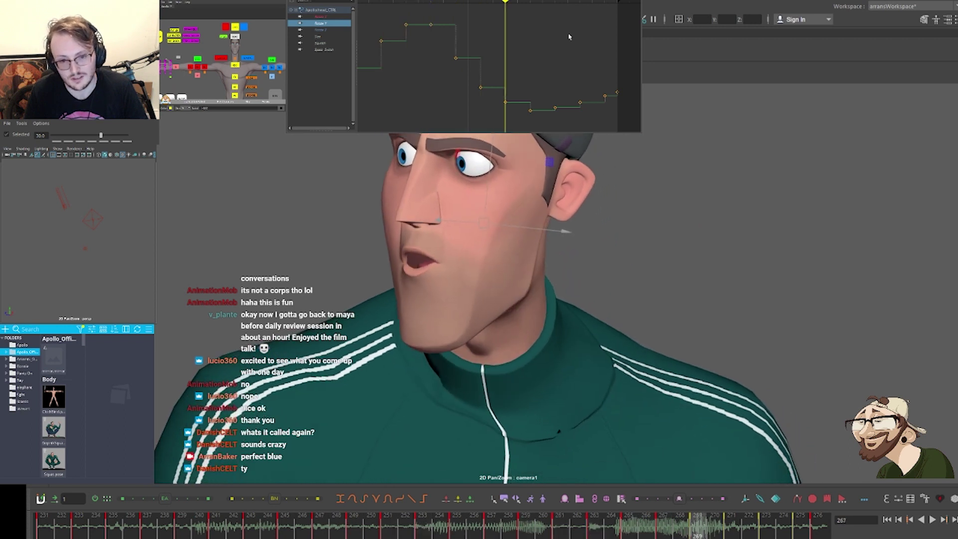
{"action": "key", "text": "period"}
{"action": "key", "text": "period"}
{"action": "key", "text": "period"}
{"action": "key", "text": "period"}
{"action": "key", "text": "period"}
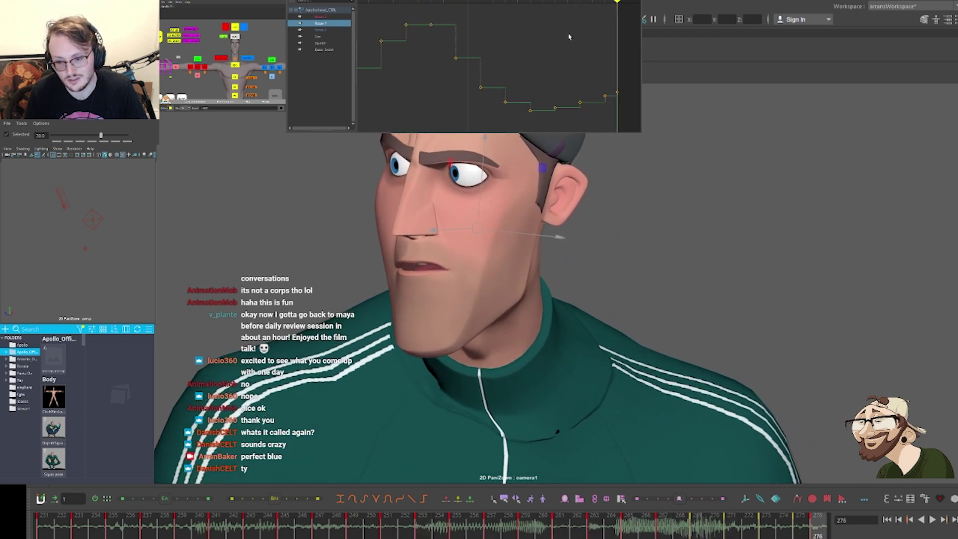
{"action": "key", "text": "alt+v"}
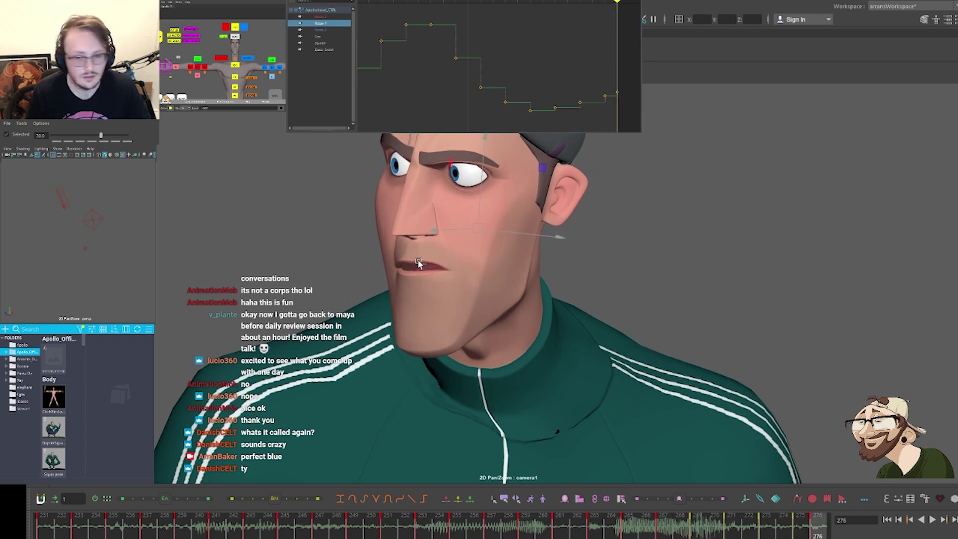
Create a motion trail from a nose-tip vertex on the head mesh and show the NURBS control curves
{"action": "left_click", "coordinate": [403, 226]}
{"action": "right_click_drag", "start_coordinate": [403, 227], "coordinate": [376, 228]}
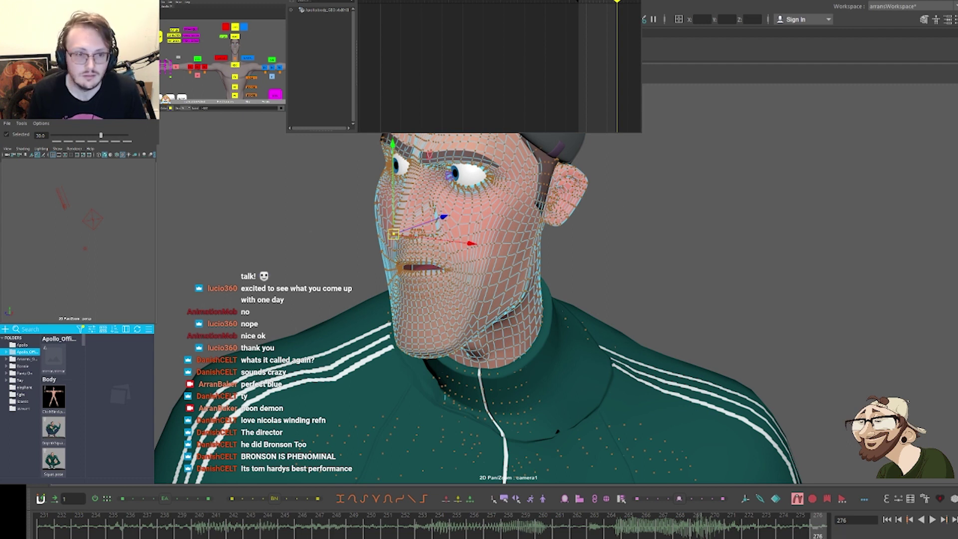
{"action": "left_click", "coordinate": [142, 69]}
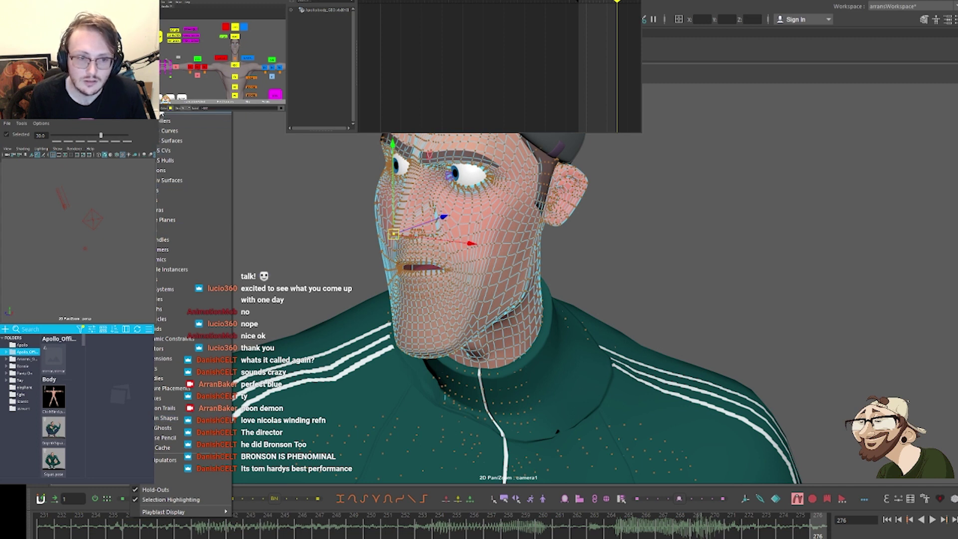
{"action": "left_click", "coordinate": [170, 131]}
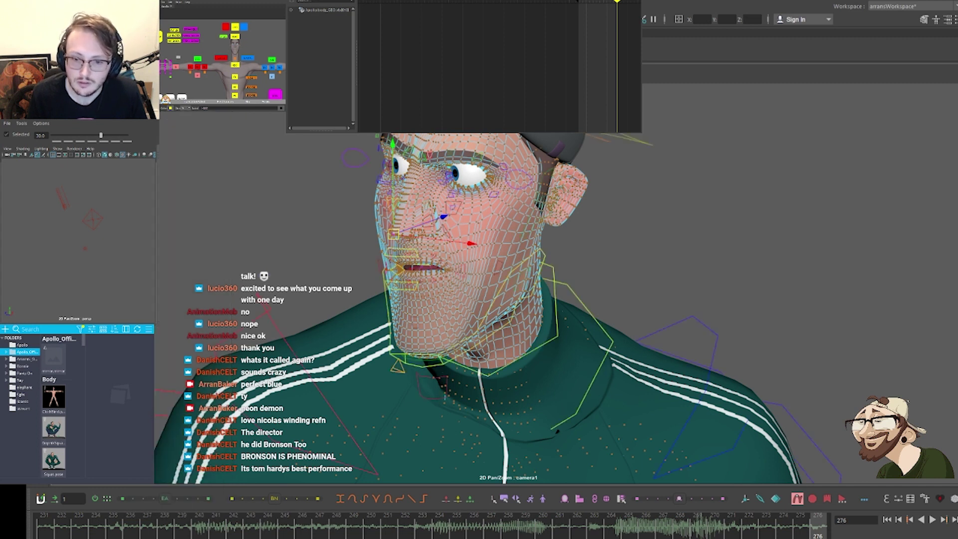
Take the head mesh out of vertex selection mode and clear the selection
{"action": "right_click", "coordinate": [464, 212]}
{"action": "right_click", "coordinate": [460, 224]}
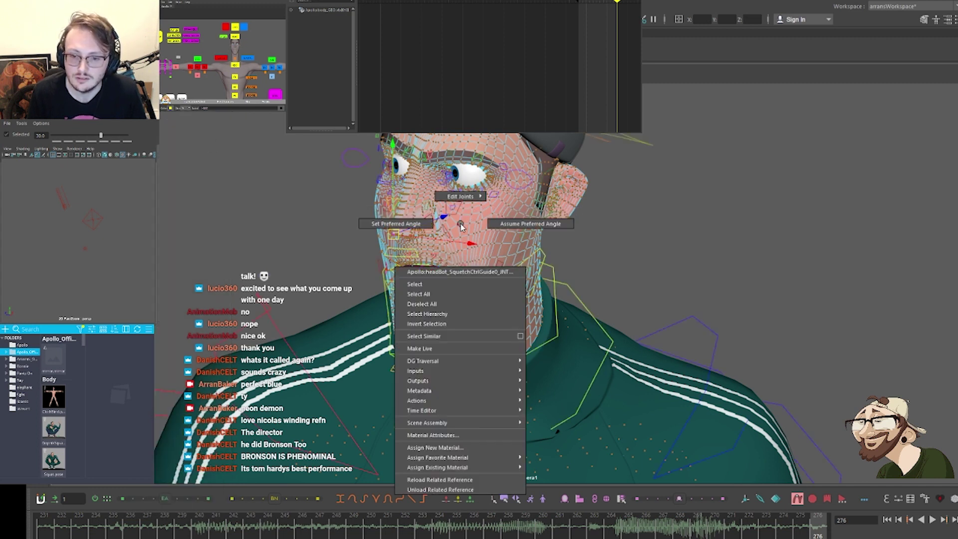
{"action": "right_click", "coordinate": [460, 224]}
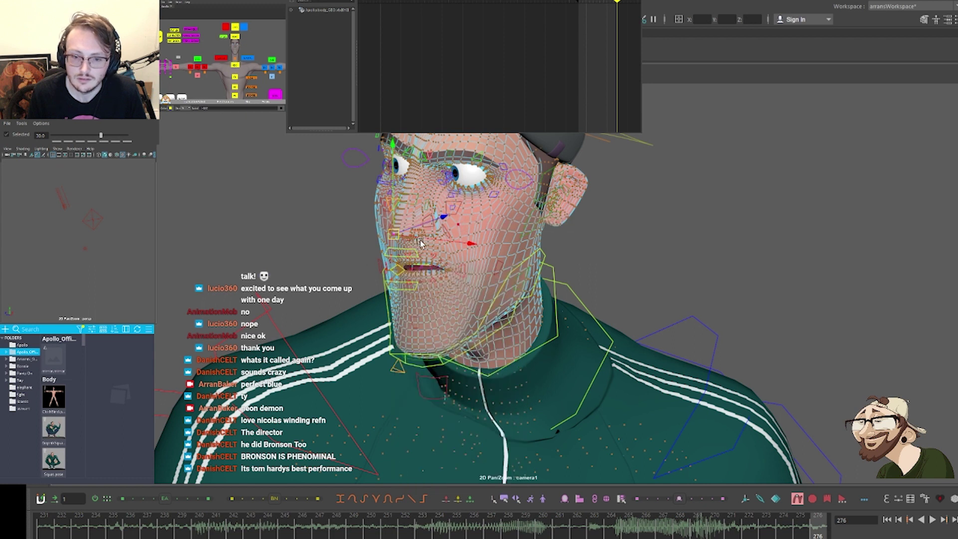
{"action": "left_click", "coordinate": [350, 258]}
{"action": "right_click", "coordinate": [430, 223]}
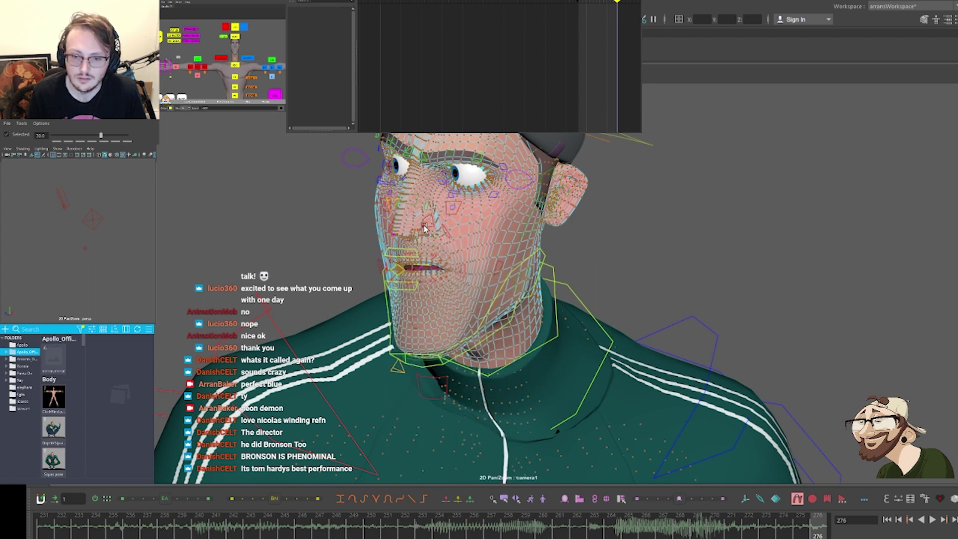
{"action": "right_click", "coordinate": [425, 229]}
{"action": "left_click", "coordinate": [308, 241]}
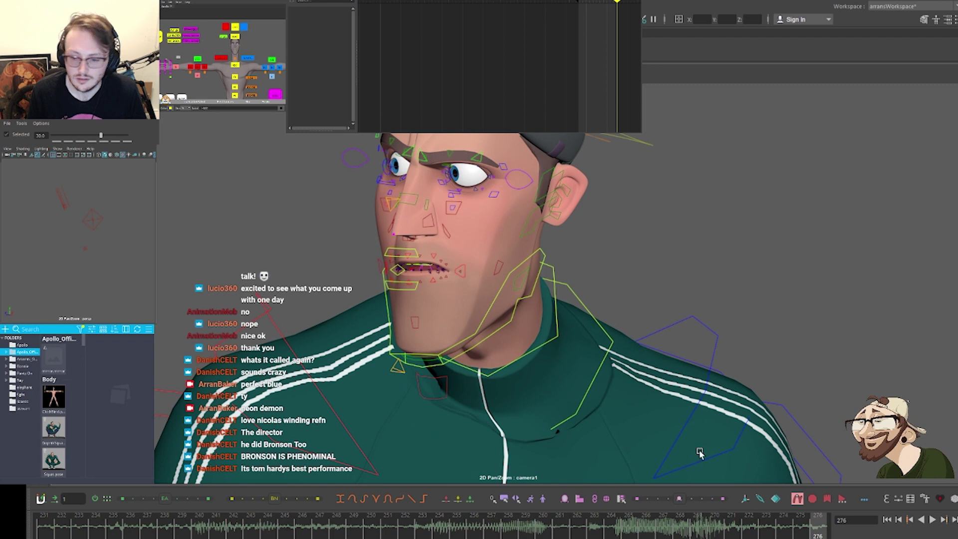
Go to frame 268 and set the motion trail to 24 frames before and after
{"action": "left_click_drag", "start_coordinate": [781, 521], "coordinate": [680, 522]}
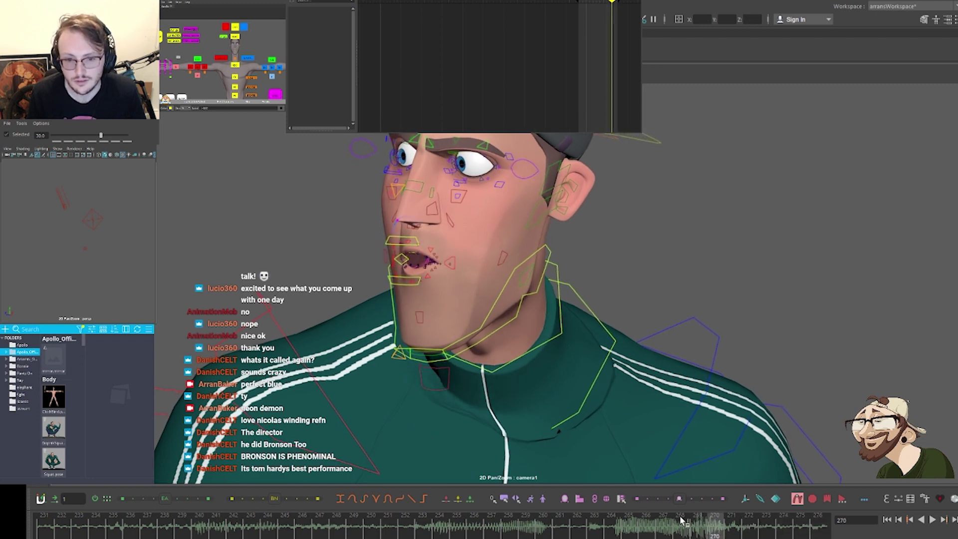
{"action": "right_click", "coordinate": [799, 500]}
{"action": "mouse_move", "coordinate": [835, 447]}
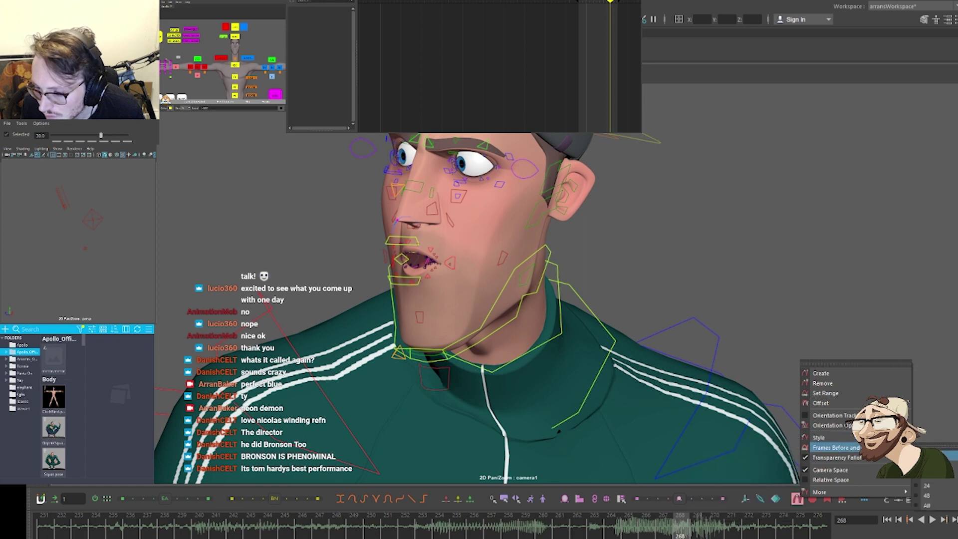
{"action": "left_click", "coordinate": [928, 488]}
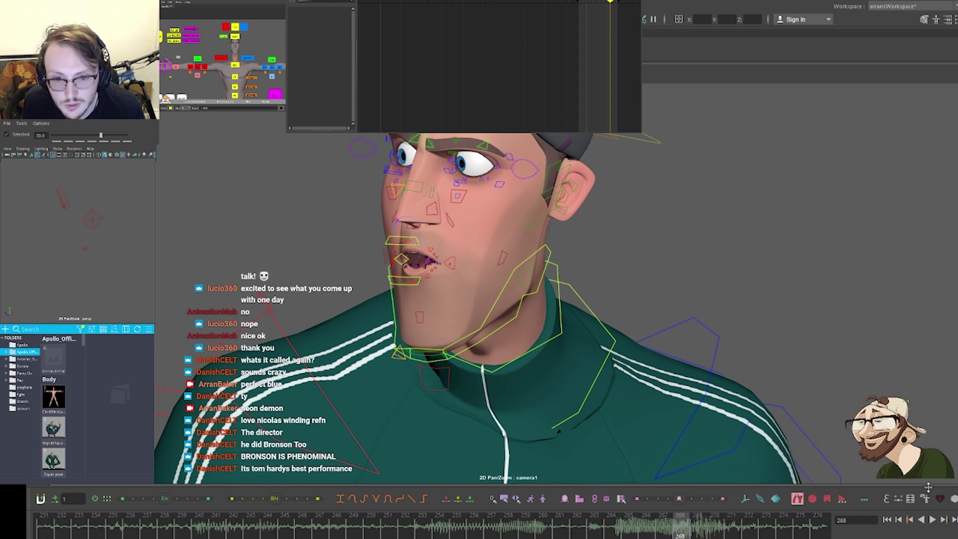
Hide the control curves in the camera view and select the head control
{"action": "key", "text": "alt+1"}
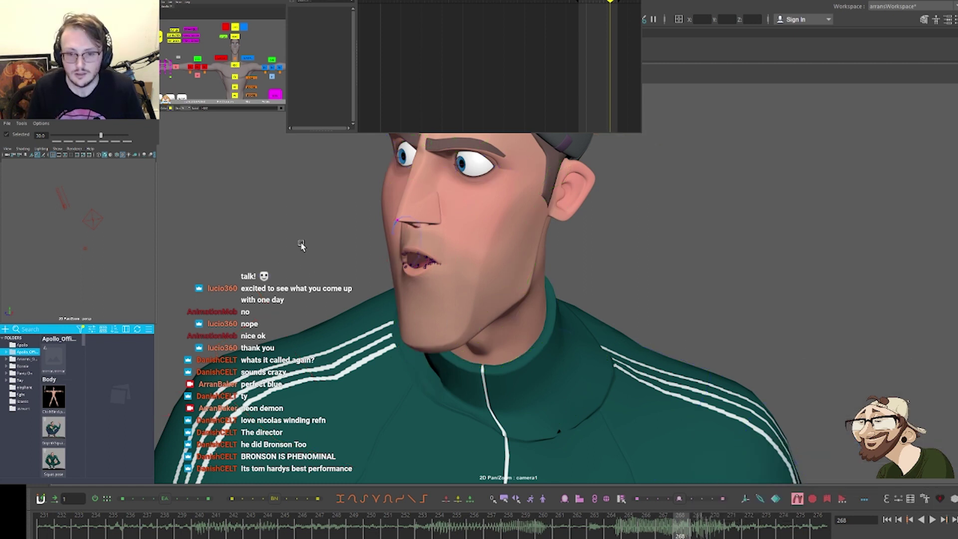
{"action": "left_click", "coordinate": [235, 37]}
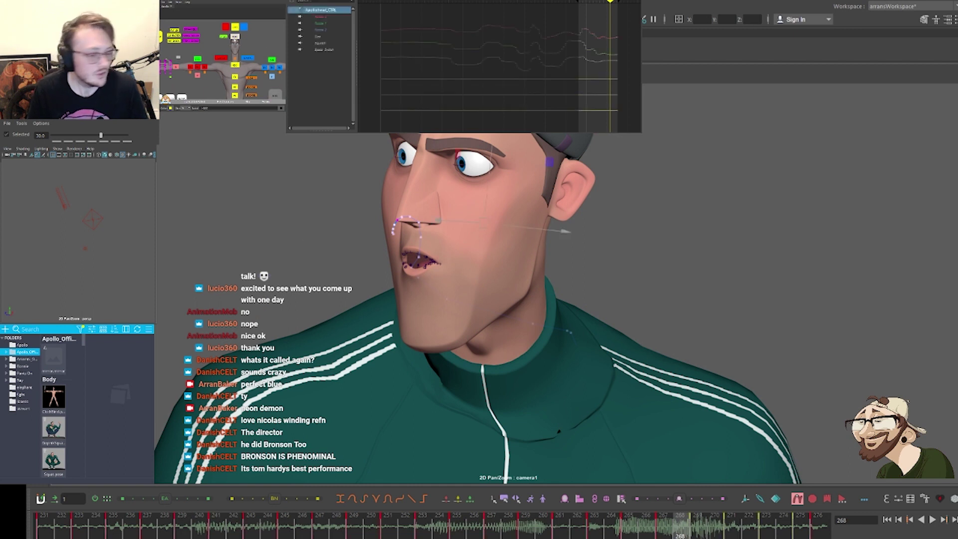
Step back and forth between frames 239 and 275 to examine the nose's motion trail through the head dip, turn and settle
{"action": "key", "text": "alt+comma"}
{"action": "key", "text": "comma"}
{"action": "key", "text": "comma"}
{"action": "key", "text": "comma"}
{"action": "key", "text": "comma"}
{"action": "key", "text": "comma"}
{"action": "key", "text": "comma"}
{"action": "key", "text": "comma"}
{"action": "key", "text": "comma"}
{"action": "key", "text": "comma"}
{"action": "key", "text": "comma"}
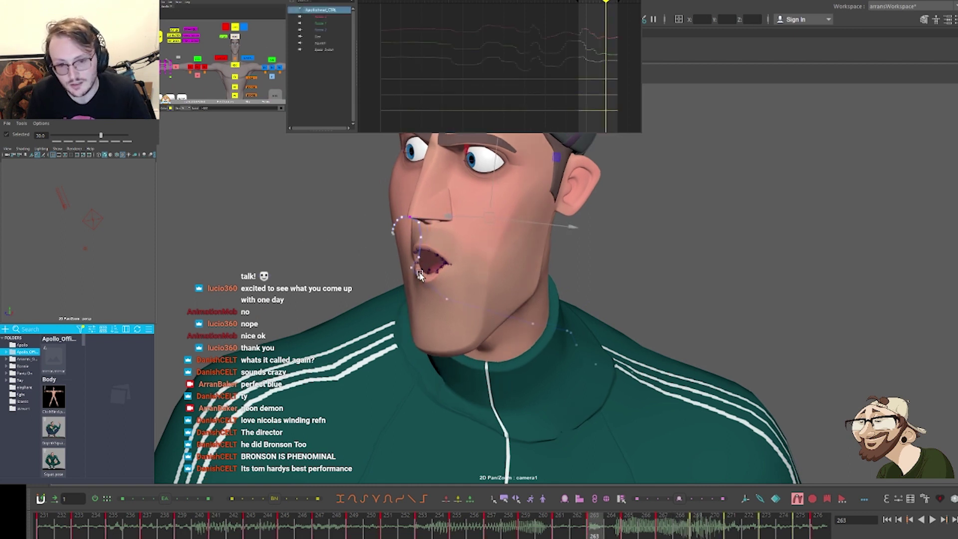
{"action": "key", "text": "comma"}
{"action": "key", "text": "period"}
{"action": "key", "text": "period"}
{"action": "key", "text": "period"}
{"action": "key", "text": "period"}
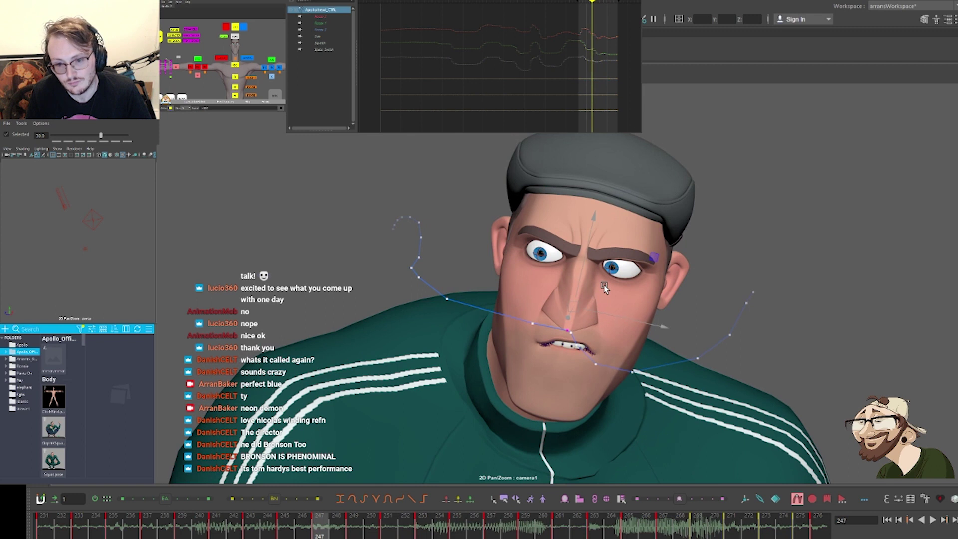
{"action": "key", "text": "comma"}
{"action": "key", "text": "comma"}
{"action": "key", "text": "period"}
{"action": "key", "text": "period"}
{"action": "key", "text": "period"}
{"action": "key", "text": "period"}
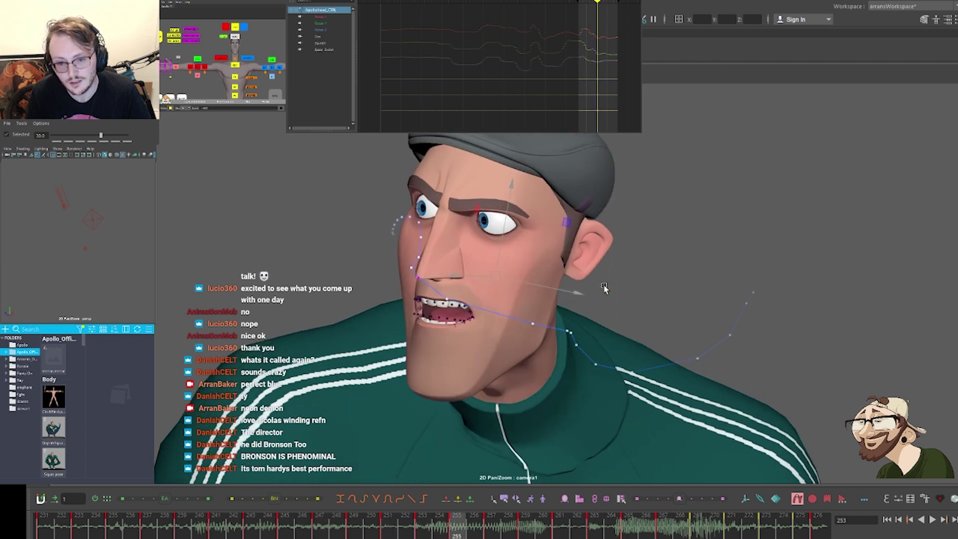
{"action": "key", "text": "comma"}
{"action": "key", "text": "comma"}
{"action": "key", "text": "comma"}
{"action": "key", "text": "comma"}
{"action": "key", "text": "comma"}
{"action": "key", "text": "period"}
{"action": "key", "text": "period"}
{"action": "key", "text": "period"}
{"action": "key", "text": "period"}
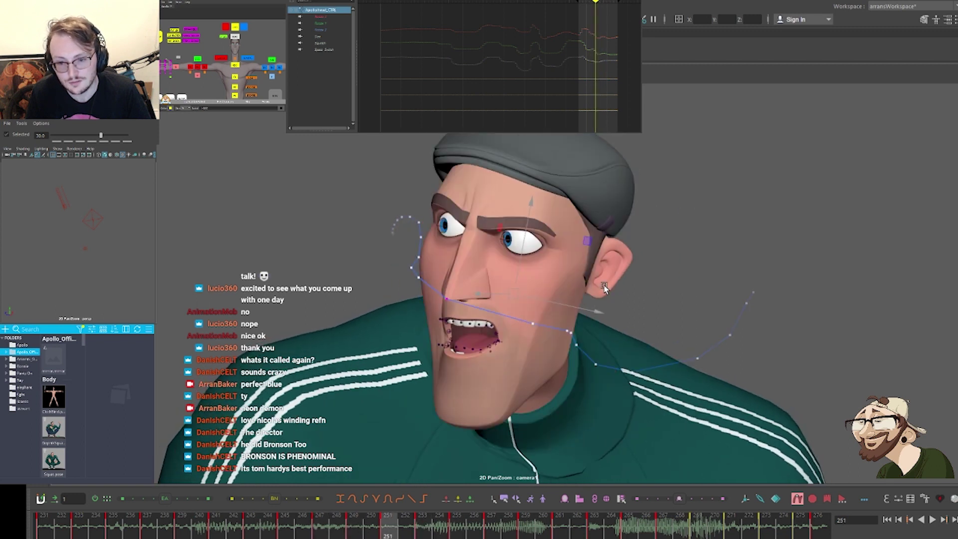
{"action": "key", "text": "period"}
{"action": "key", "text": "period"}
{"action": "key", "text": "period"}
{"action": "key", "text": "period"}
{"action": "key", "text": "period"}
{"action": "key", "text": "period"}
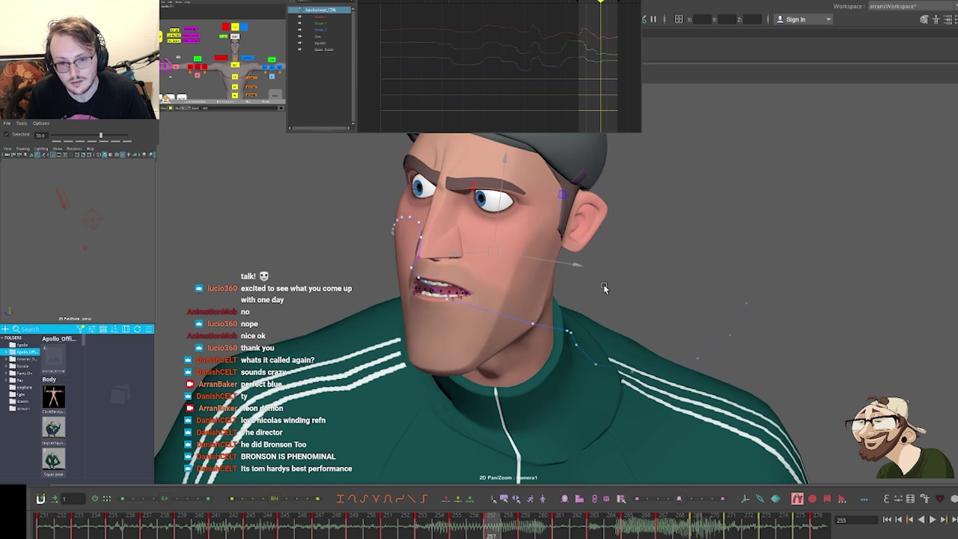
{"action": "key", "text": "period"}
{"action": "key", "text": "period"}
{"action": "key", "text": "period"}
{"action": "key", "text": "period"}
{"action": "key", "text": "period"}
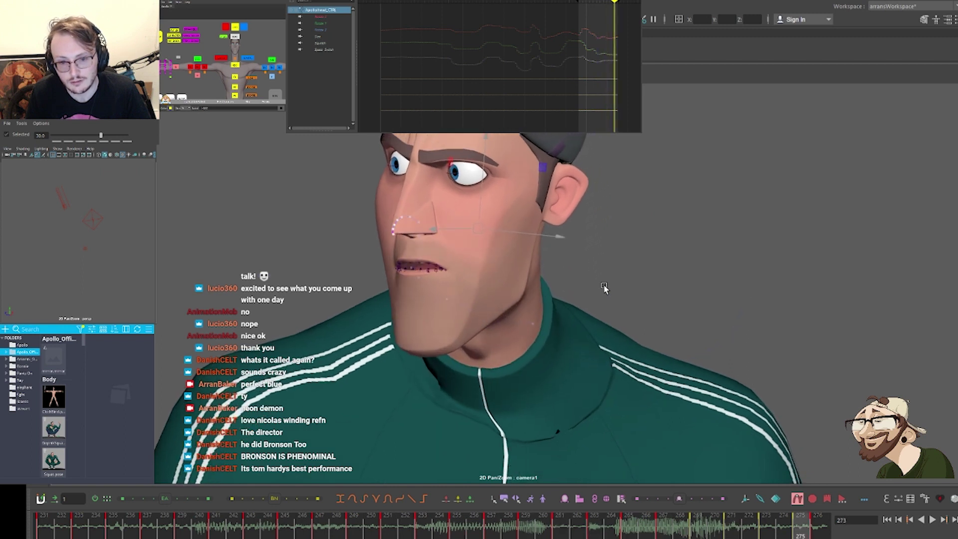
{"action": "key", "text": "comma"}
{"action": "key", "text": "comma"}
{"action": "key", "text": "comma"}
{"action": "key", "text": "comma"}
{"action": "key", "text": "comma"}
{"action": "key", "text": "comma"}
{"action": "key", "text": "comma"}
{"action": "key", "text": "comma"}
{"action": "key", "text": "comma"}
{"action": "key", "text": "comma"}
{"action": "key", "text": "comma"}
{"action": "key", "text": "comma"}
{"action": "key", "text": "comma"}
{"action": "key", "text": "comma"}
{"action": "key", "text": "comma"}
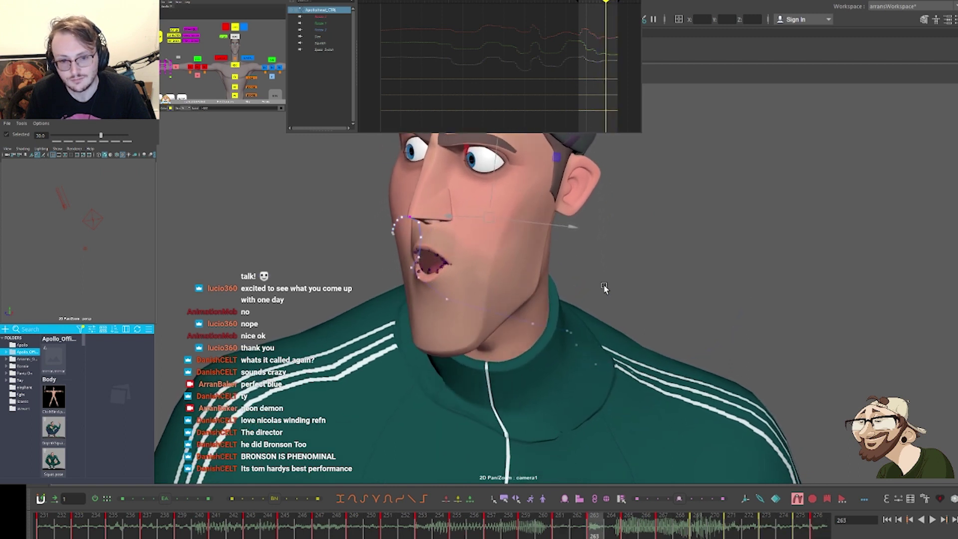
{"action": "key", "text": "comma"}
{"action": "key", "text": "comma"}
{"action": "key", "text": "comma"}
{"action": "key", "text": "comma"}
{"action": "key", "text": "comma"}
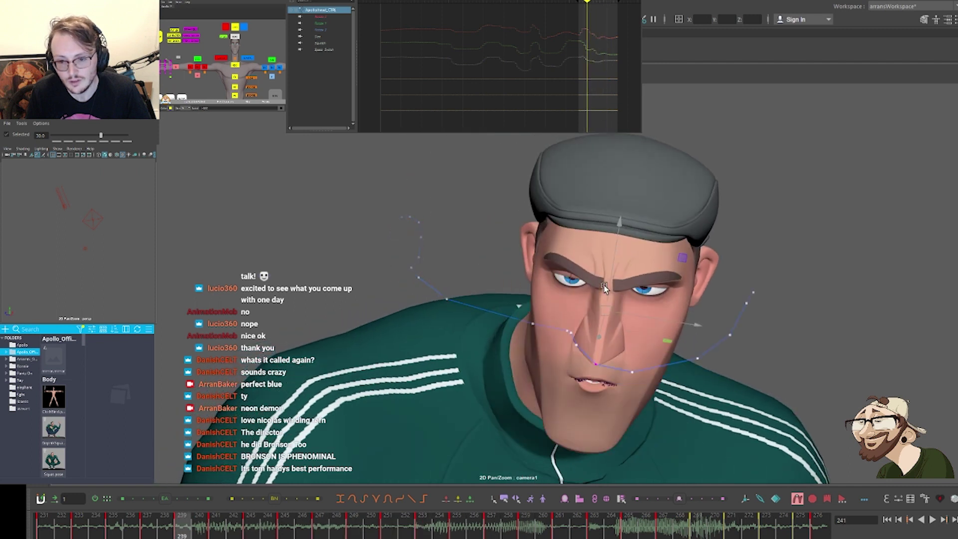
{"action": "key", "text": "period"}
{"action": "key", "text": "period"}
{"action": "key", "text": "period"}
{"action": "key", "text": "period"}
{"action": "key", "text": "period"}
{"action": "key", "text": "period"}
{"action": "key", "text": "period"}
{"action": "key", "text": "period"}
{"action": "key", "text": "period"}
{"action": "key", "text": "period"}
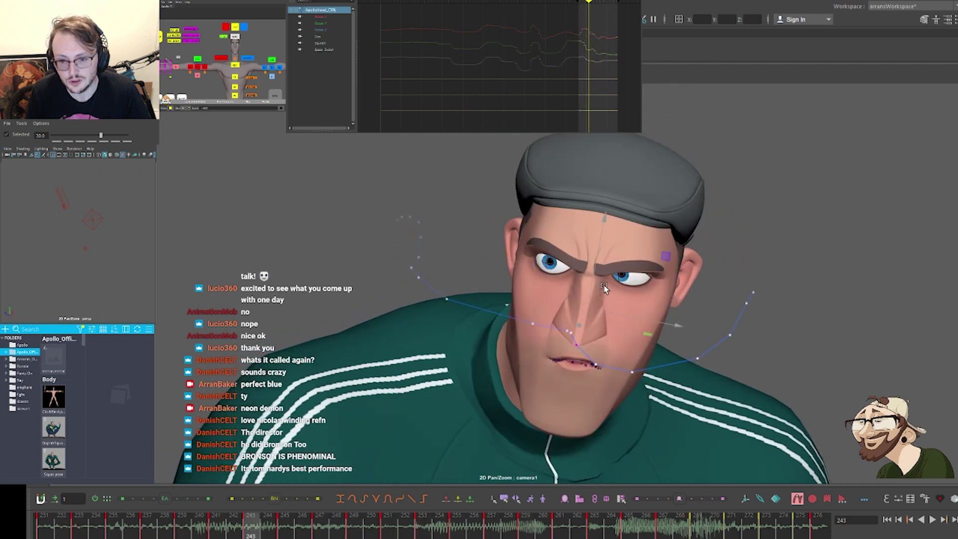
{"action": "key", "text": "comma"}
{"action": "key", "text": "comma"}
{"action": "key", "text": "comma"}
{"action": "key", "text": "comma"}
{"action": "key", "text": "comma"}
{"action": "key", "text": "comma"}
{"action": "key", "text": "comma"}
{"action": "key", "text": "comma"}
{"action": "key", "text": "comma"}
{"action": "key", "text": "comma"}
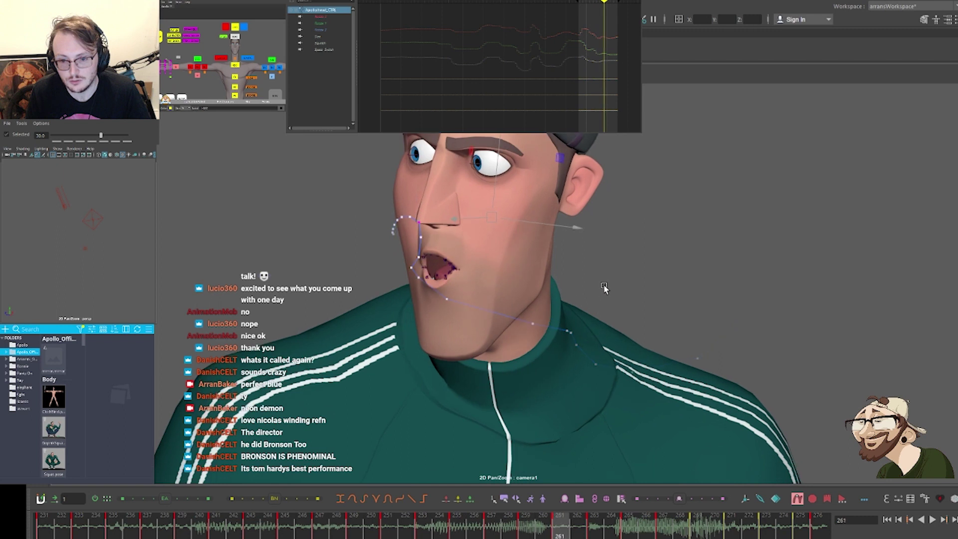
{"action": "key", "text": "comma"}
{"action": "key", "text": "comma"}
{"action": "key", "text": "comma"}
{"action": "key", "text": "comma"}
{"action": "key", "text": "comma"}
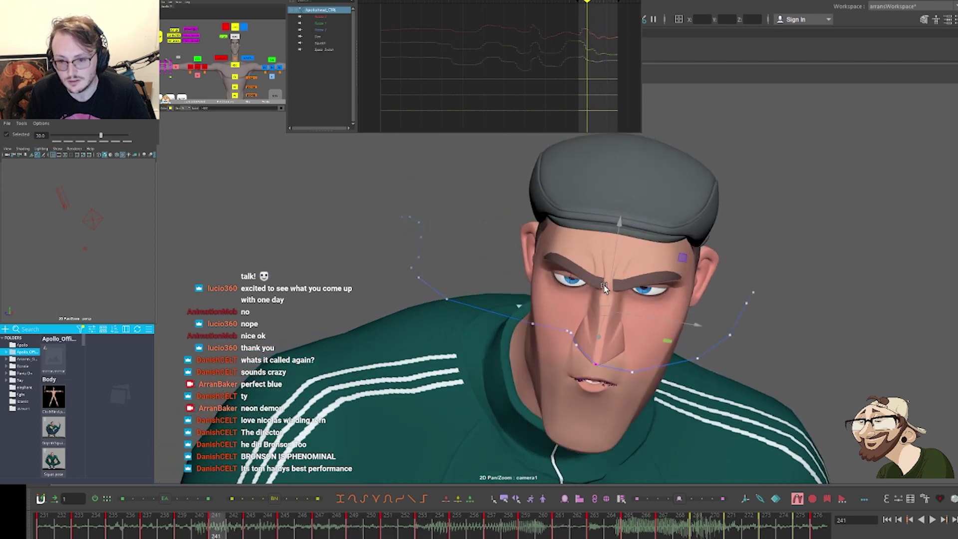
{"action": "key", "text": "period"}
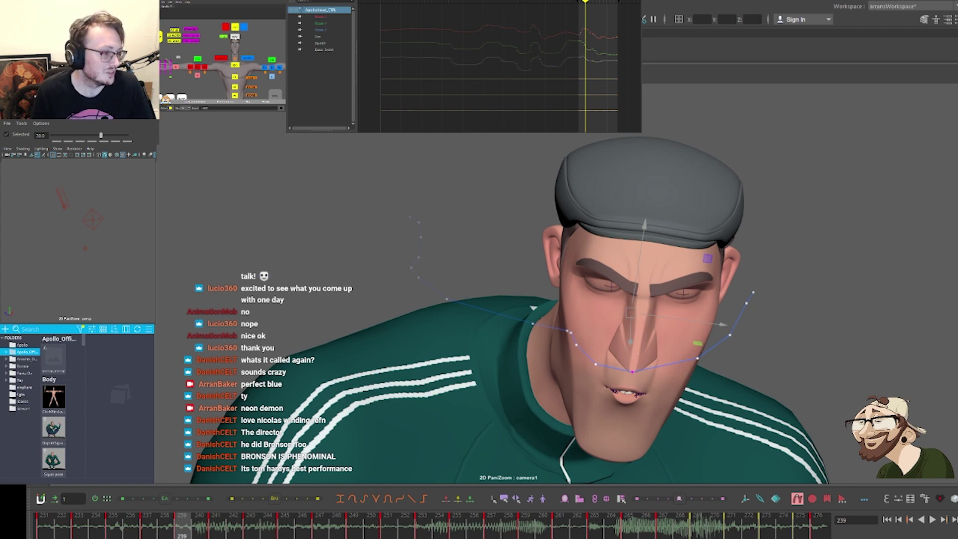
Isolate the head's Rotate X curve and lower its peak keys around frames 235 to 241
{"action": "left_click", "coordinate": [321, 17]}
{"action": "key", "text": "f"}
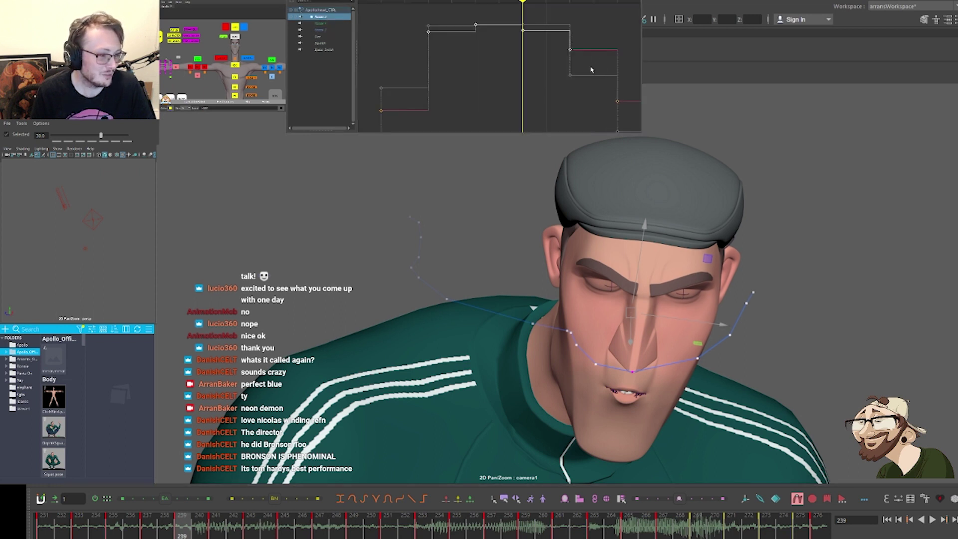
{"action": "scroll", "coordinate": [522, 76], "scroll_direction": "down", "scroll_amount": 4}
{"action": "left_click", "coordinate": [513, 88]}
{"action": "key", "text": "f"}
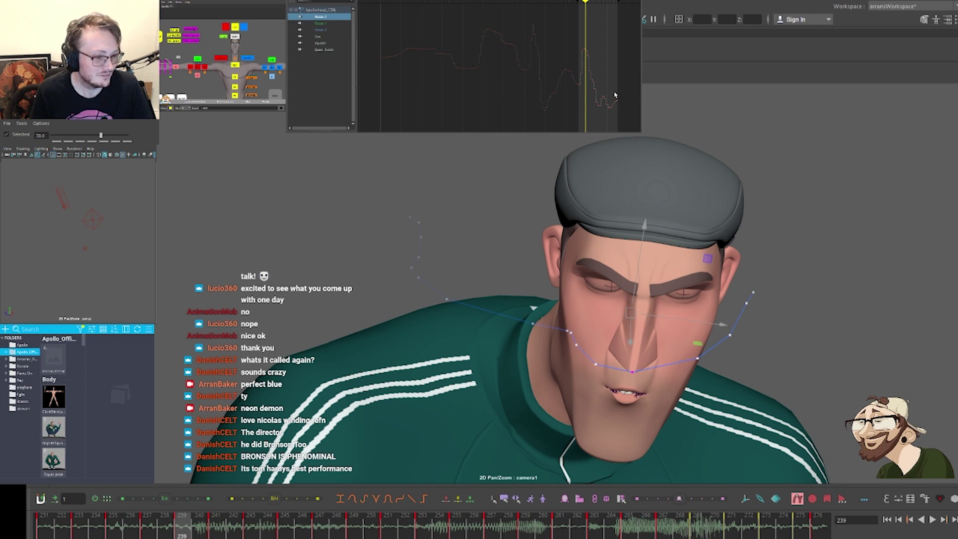
{"action": "left_click_drag", "start_coordinate": [602, 37], "coordinate": [560, 109]}
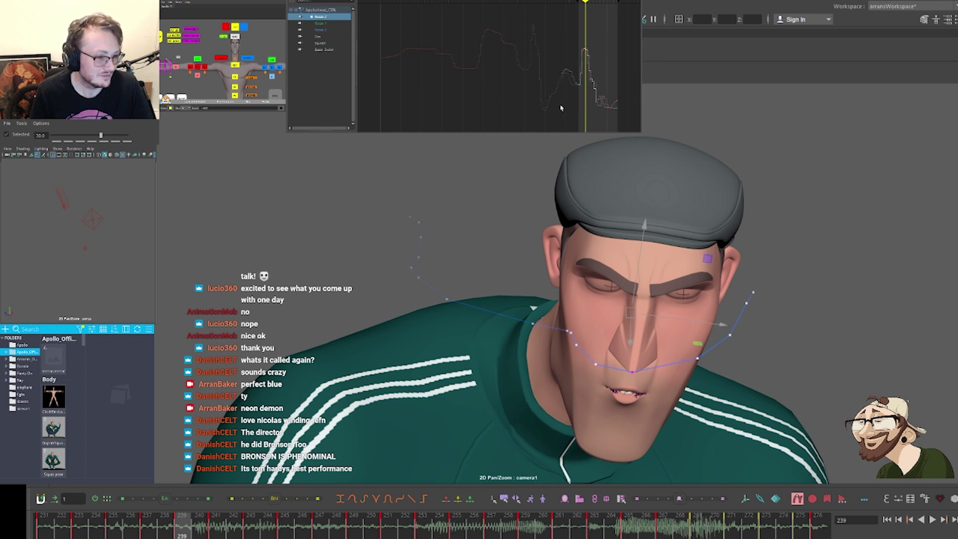
{"action": "key", "text": "f"}
{"action": "left_click", "coordinate": [509, 99]}
{"action": "left_click_drag", "start_coordinate": [490, 78], "coordinate": [577, 8]}
{"action": "middle_click_drag", "start_coordinate": [561, 75], "coordinate": [561, 83]}
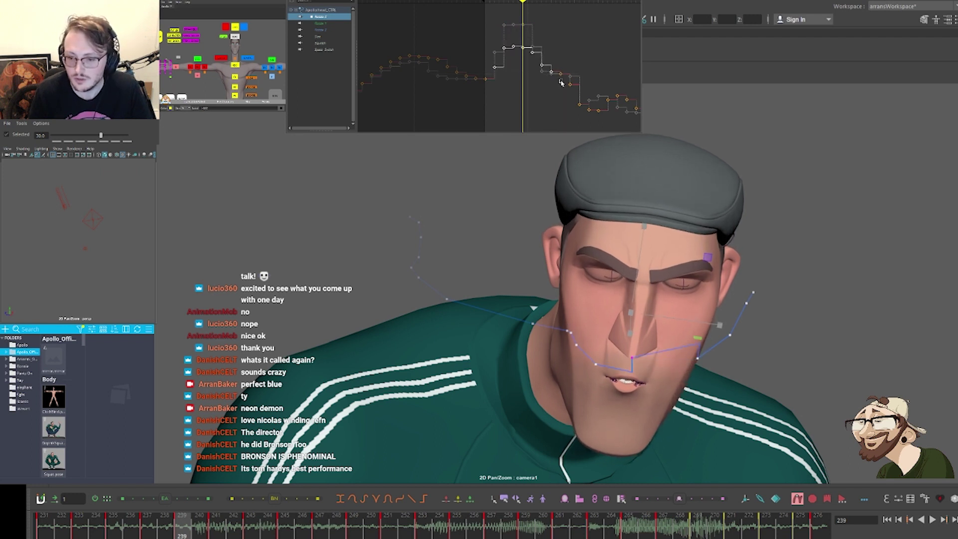
Step through the head dip between frames 235 and 251 to check the arc after the Rotate X change
{"action": "key", "text": "comma"}
{"action": "key", "text": "comma"}
{"action": "key", "text": "period"}
{"action": "key", "text": "period"}
{"action": "key", "text": "period"}
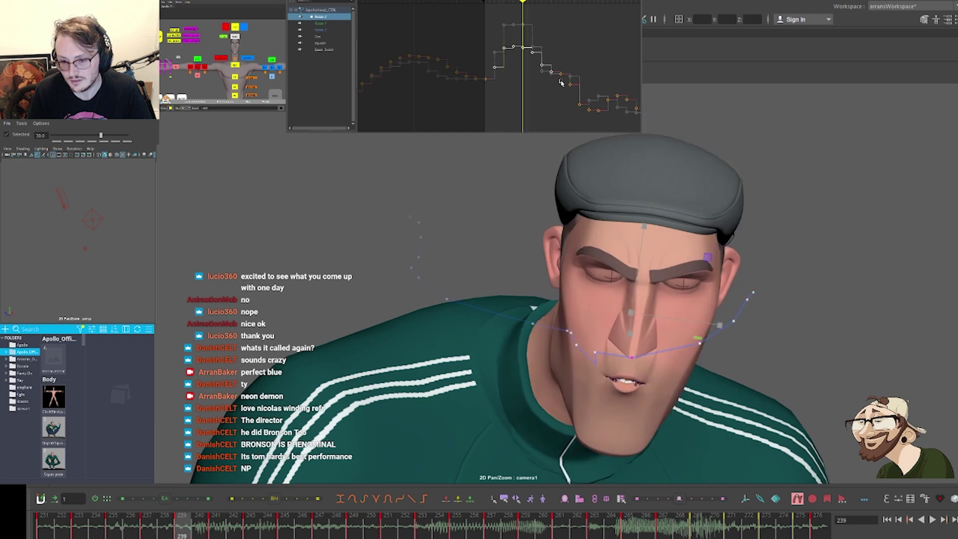
{"action": "key", "text": "period"}
{"action": "key", "text": "period"}
{"action": "key", "text": "period"}
{"action": "key", "text": "period"}
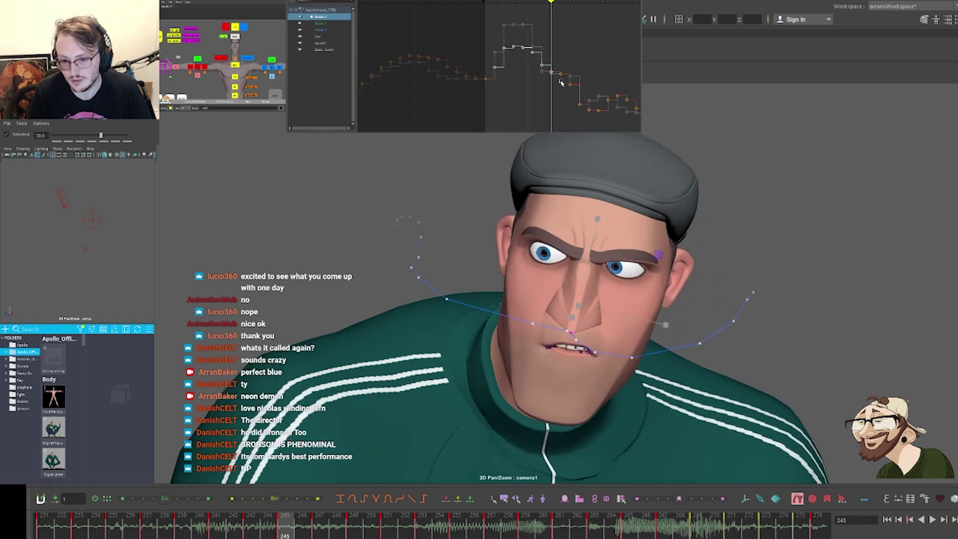
{"action": "key", "text": "period"}
{"action": "key", "text": "period"}
{"action": "key", "text": "period"}
{"action": "key", "text": "period"}
{"action": "key", "text": "period"}
{"action": "key", "text": "period"}
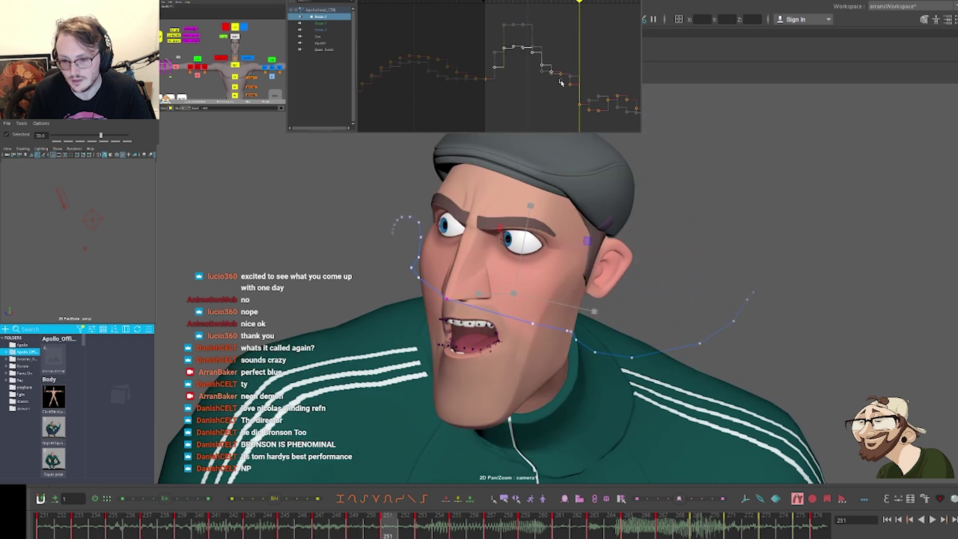
{"action": "key", "text": "comma"}
{"action": "key", "text": "comma"}
{"action": "key", "text": "comma"}
{"action": "key", "text": "comma"}
{"action": "key", "text": "comma"}
{"action": "key", "text": "comma"}
{"action": "key", "text": "comma"}
{"action": "key", "text": "comma"}
{"action": "key", "text": "comma"}
{"action": "key", "text": "comma"}
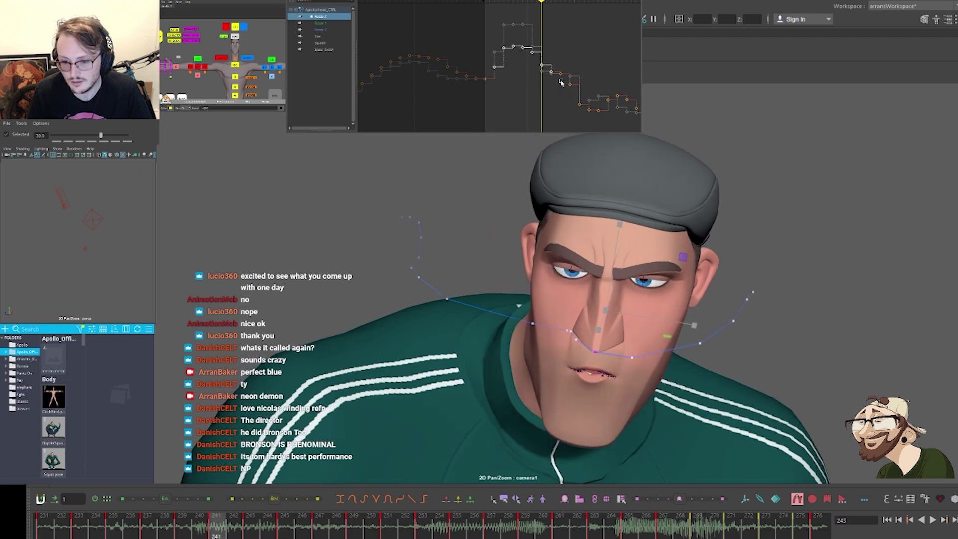
{"action": "key", "text": "comma"}
{"action": "key", "text": "comma"}
Lower the head's Rotate X key at frame 239 slightly with the tween slider
{"action": "left_click", "coordinate": [516, 65]}
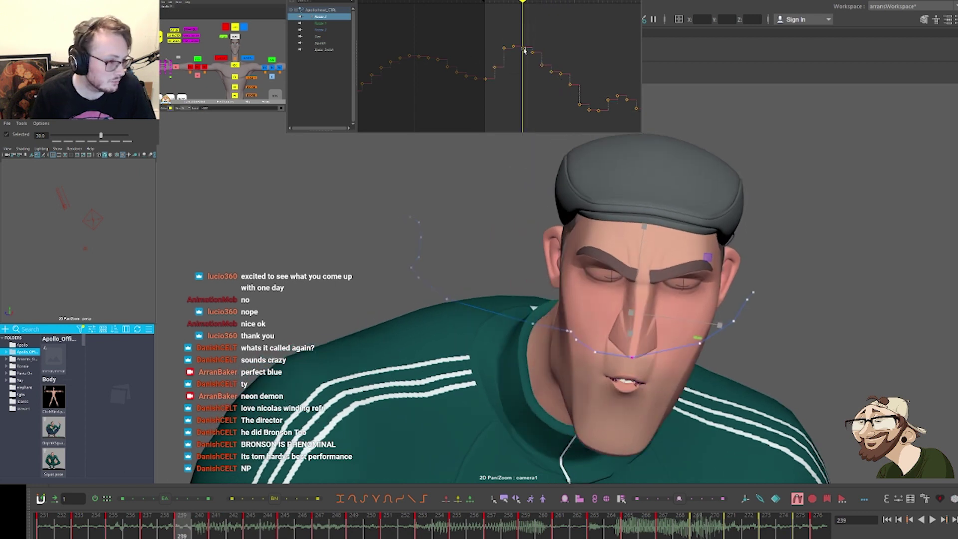
{"action": "left_click_drag", "start_coordinate": [520, 41], "coordinate": [537, 55]}
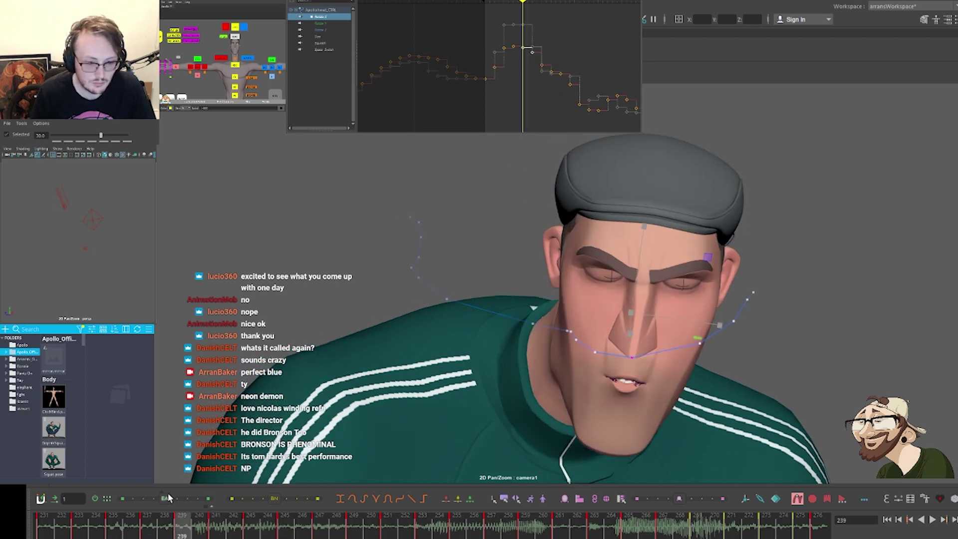
{"action": "right_click", "coordinate": [168, 497]}
{"action": "left_click", "coordinate": [210, 438]}
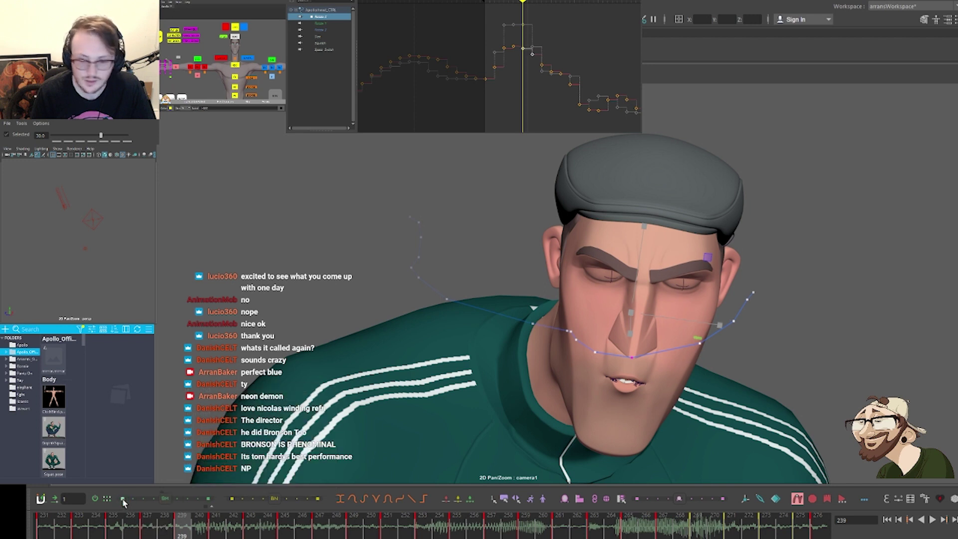
{"action": "left_click", "coordinate": [123, 500]}
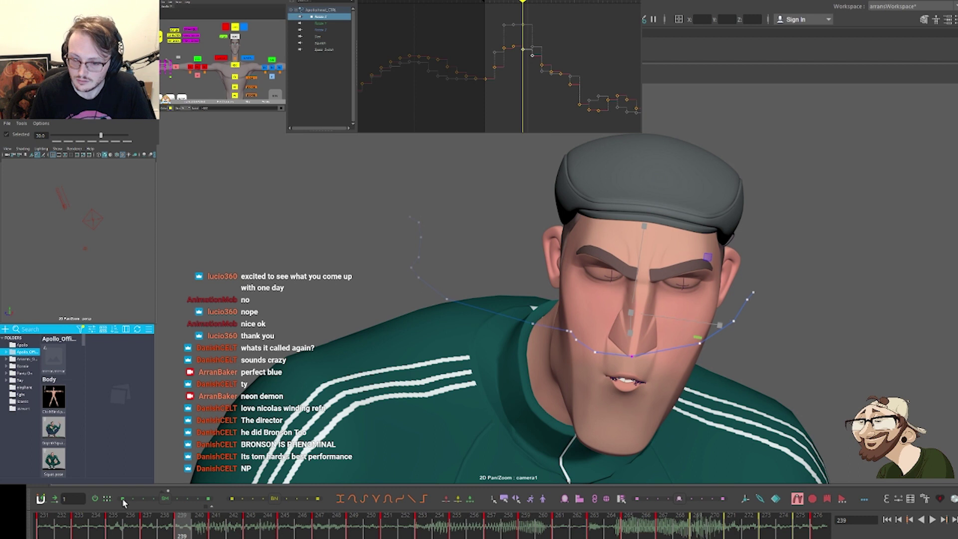
Ease the Rotate X keys at frames 241 and 243 slightly down, checking the nose trail between frames 237 and 243
{"action": "key", "text": "period"}
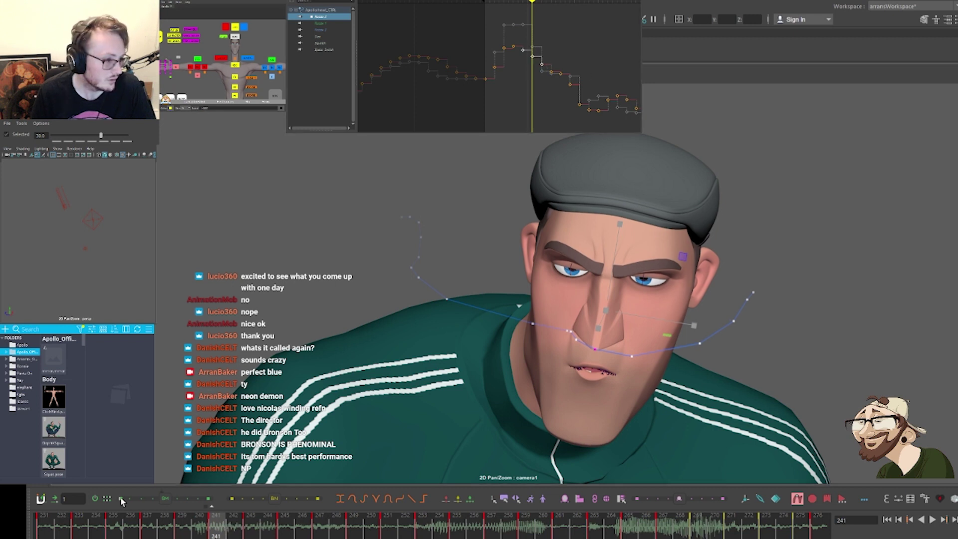
{"action": "key", "text": "comma"}
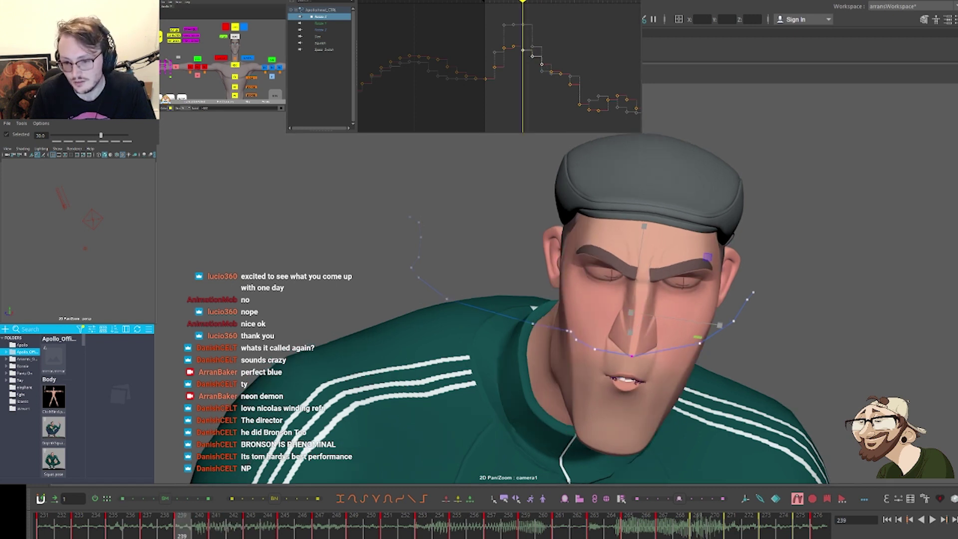
{"action": "key", "text": "period"}
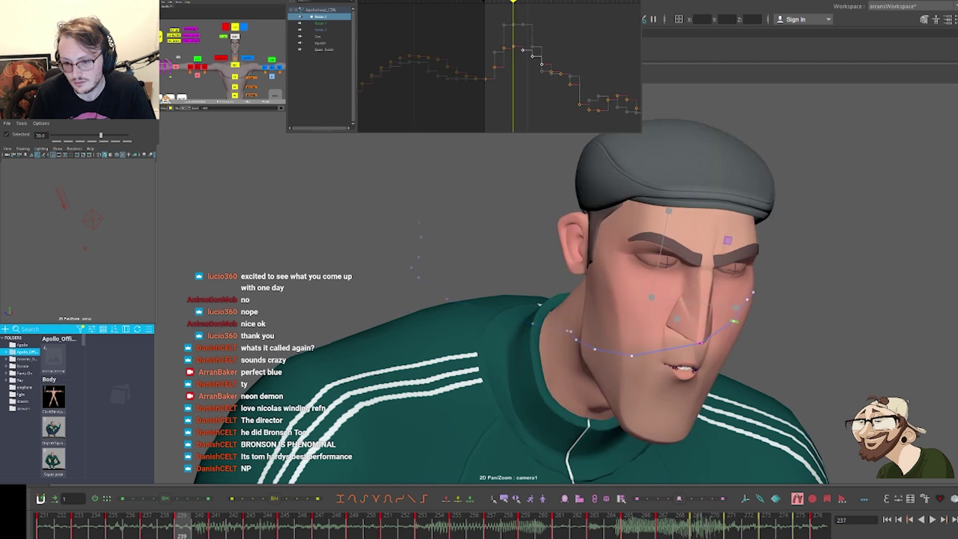
{"action": "key", "text": "comma"}
{"action": "key", "text": "period"}
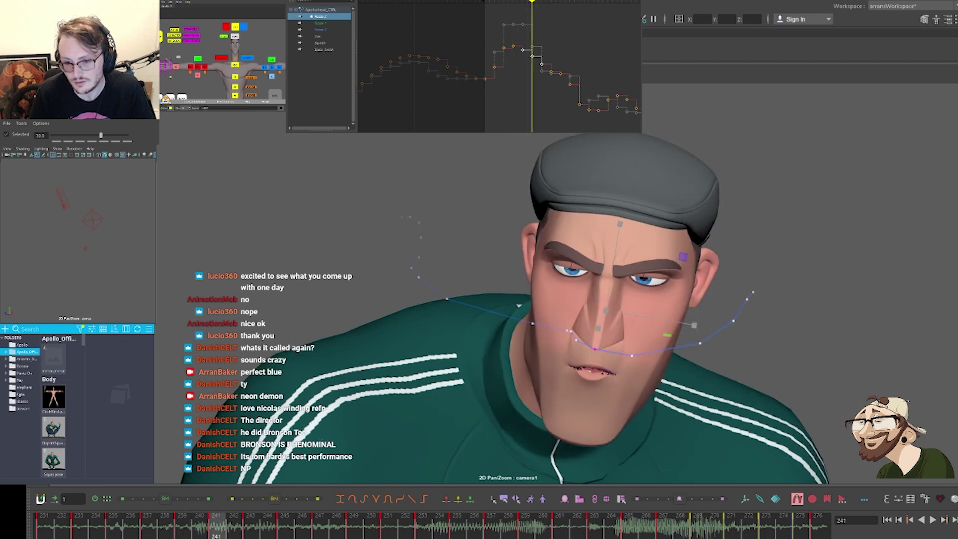
{"action": "key", "text": "period"}
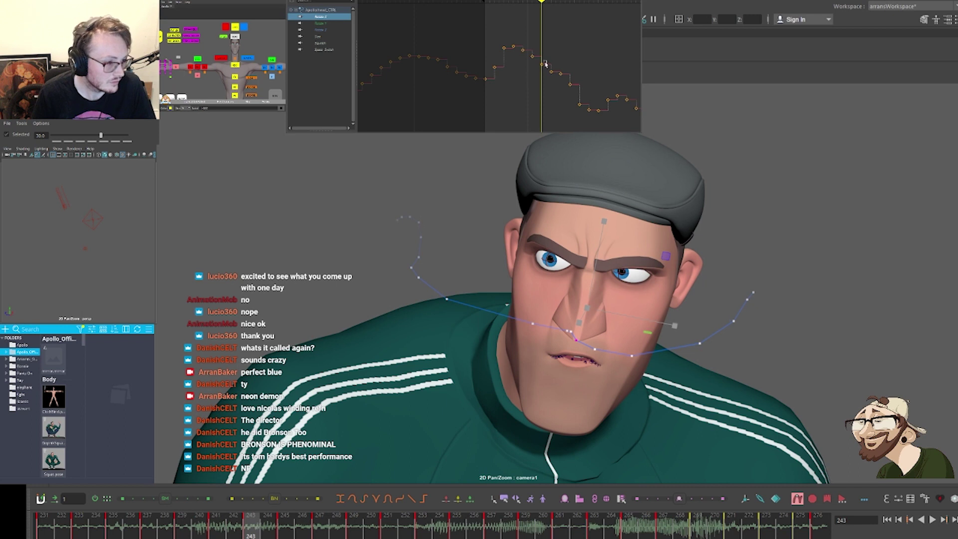
{"action": "key", "text": "w"}
{"action": "middle_click_drag", "start_coordinate": [557, 55], "coordinate": [558, 57], "text": "shift"}
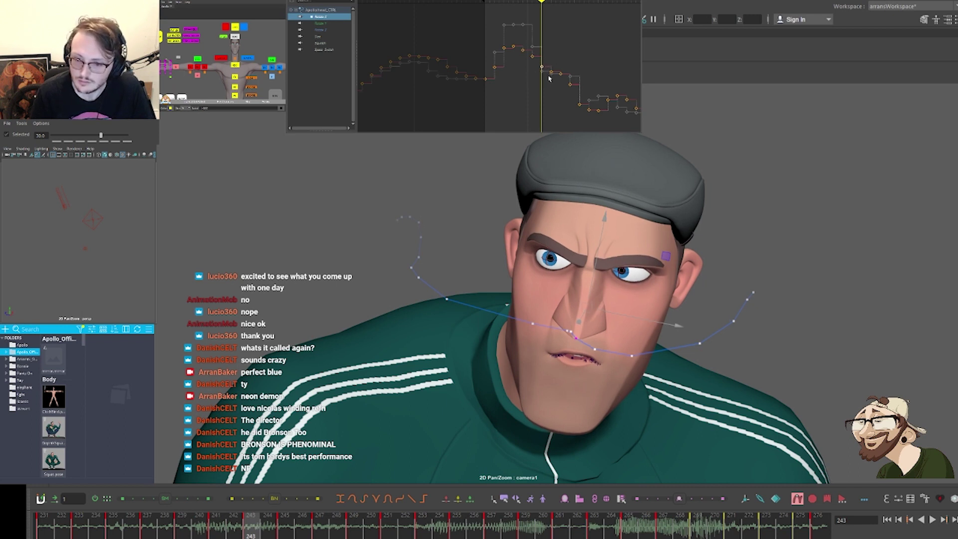
{"action": "left_click", "coordinate": [534, 80]}
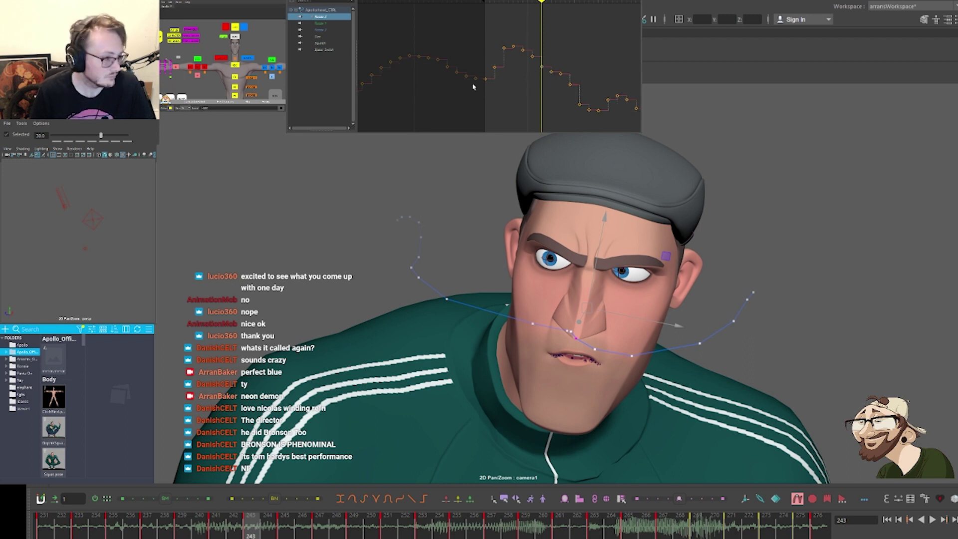
{"action": "left_click", "coordinate": [537, 302]}
{"action": "mouse_move", "coordinate": [536, 277]}
{"action": "right_mouse_down"}
{"action": "mouse_move", "coordinate": [536, 303]}
{"action": "mouse_move", "coordinate": [485, 272]}
{"action": "right_mouse_up"}
{"action": "right_click", "coordinate": [486, 274]}
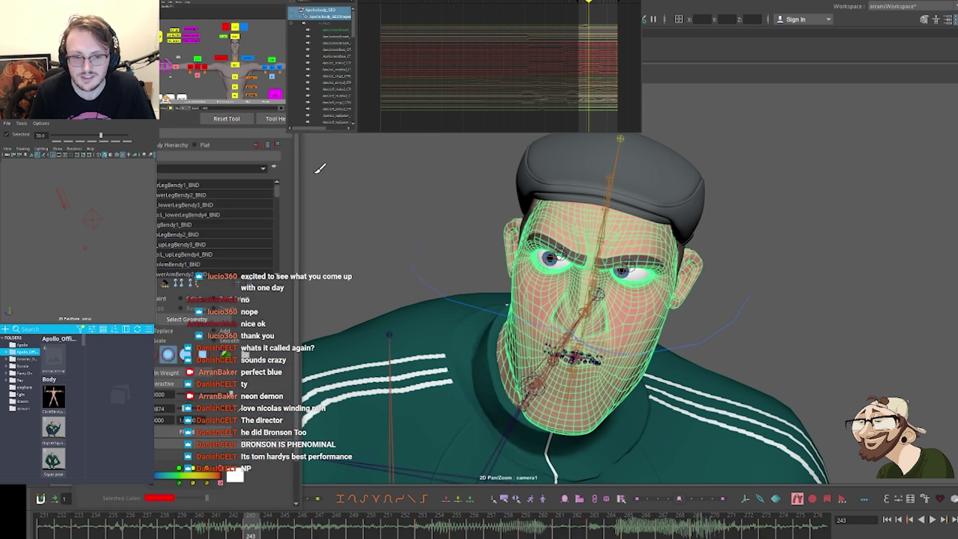
{"action": "left_click", "coordinate": [294, 104]}
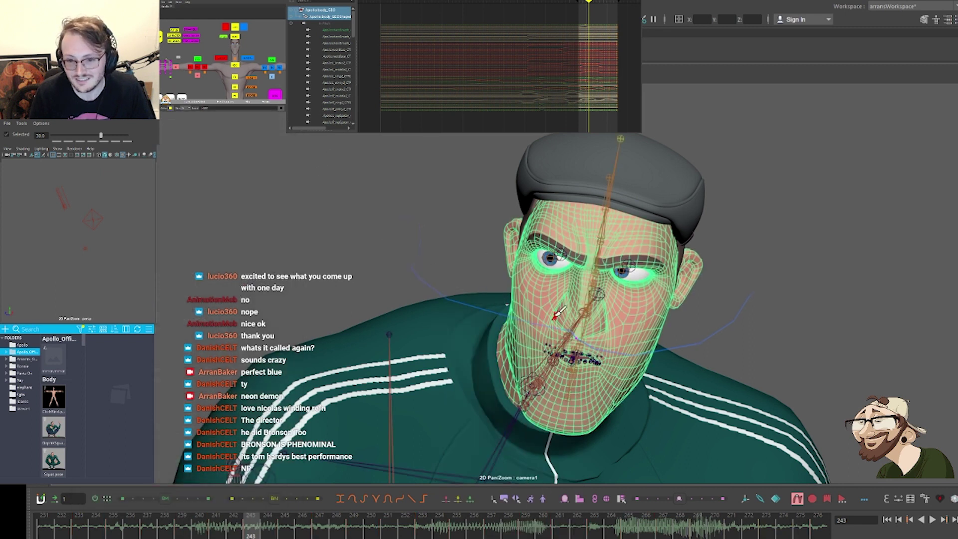
Switch the body mesh to vertex selection and limit the camera view's display to polygons
{"action": "right_click_drag", "start_coordinate": [552, 277], "coordinate": [549, 310]}
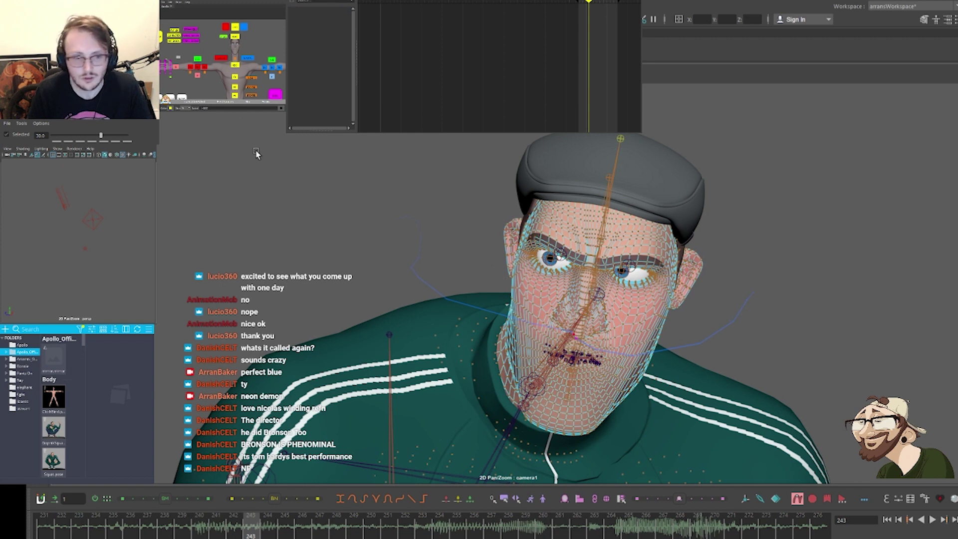
{"action": "left_click", "coordinate": [141, 69]}
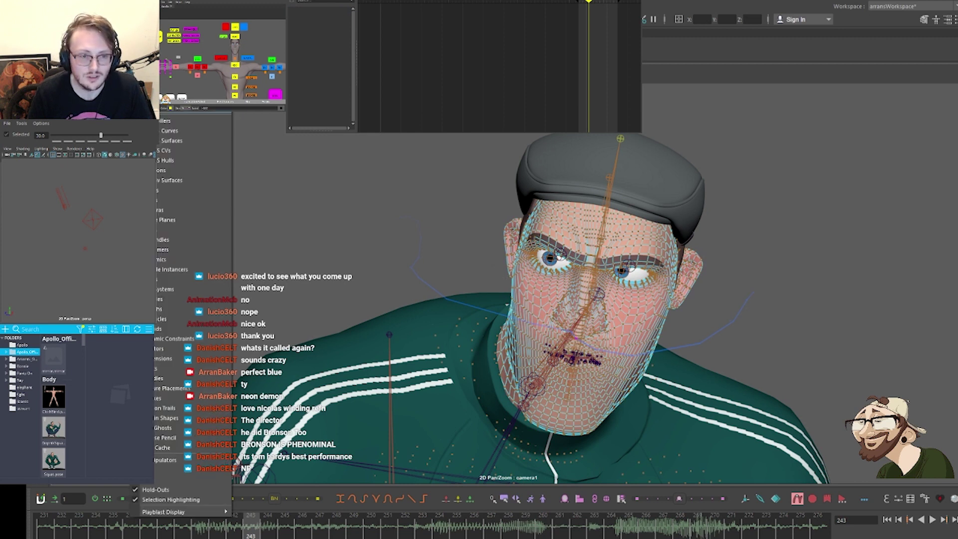
{"action": "left_click", "coordinate": [159, 107]}
{"action": "left_click", "coordinate": [140, 69]}
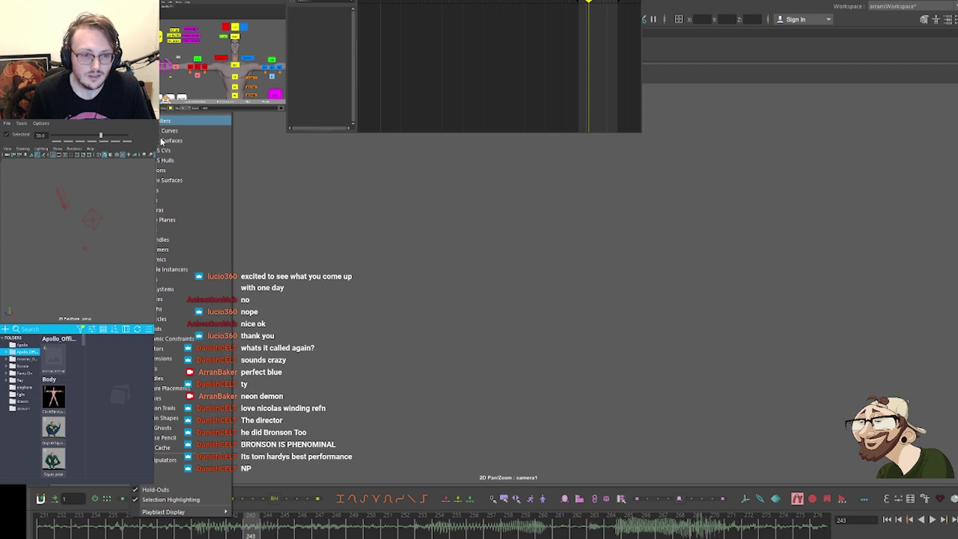
{"action": "left_click", "coordinate": [160, 169]}
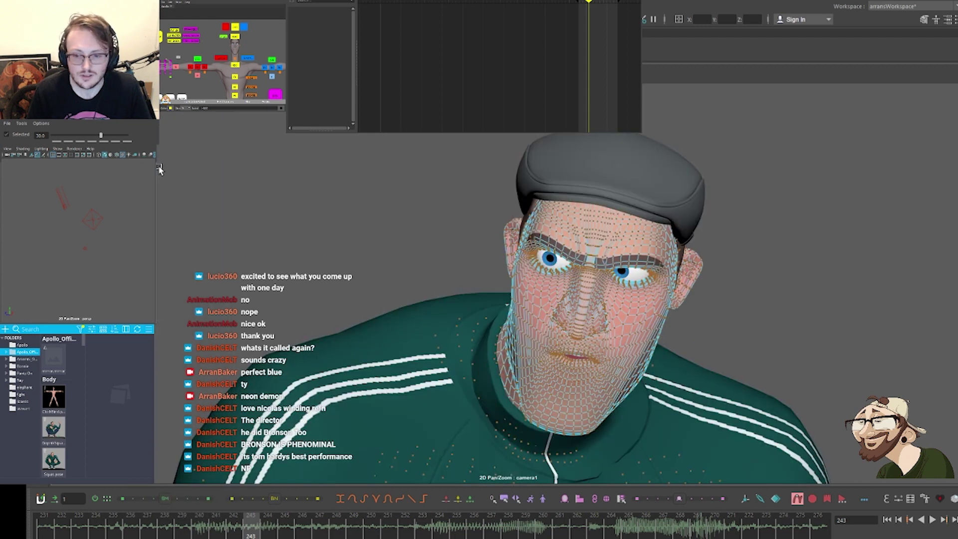
Pick a vertex at the nose tip, toggle the motion trail, and return the mesh to object selection
{"action": "left_click", "coordinate": [604, 391]}
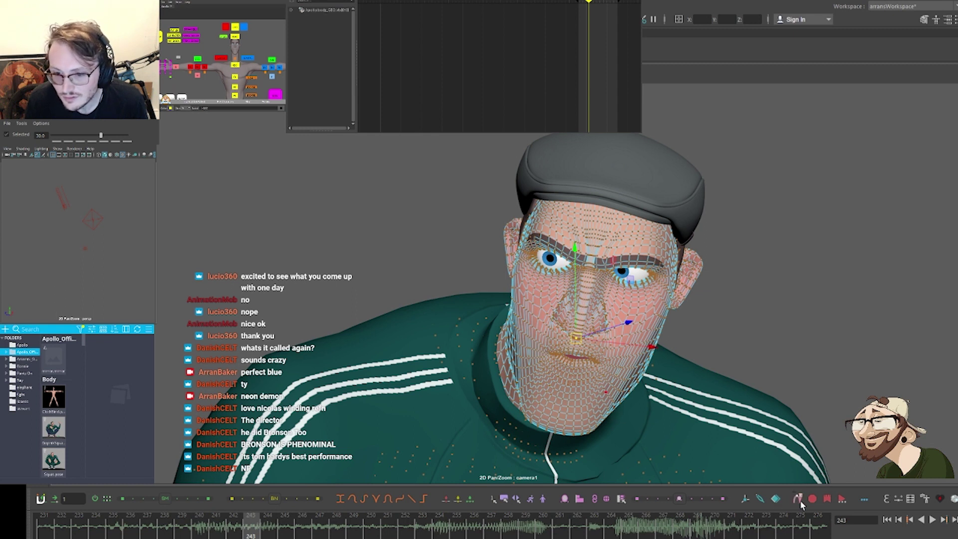
{"action": "right_click_drag", "start_coordinate": [555, 277], "coordinate": [602, 264]}
{"action": "left_click", "coordinate": [402, 255]}
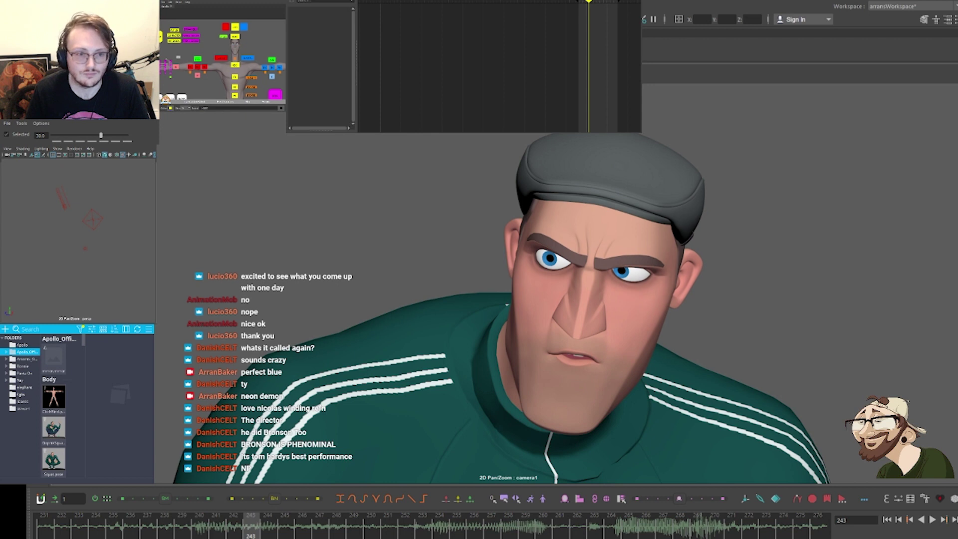
Toggle the display of motion trails in the camera view and select the head control at frame 237
{"action": "left_click", "coordinate": [141, 69]}
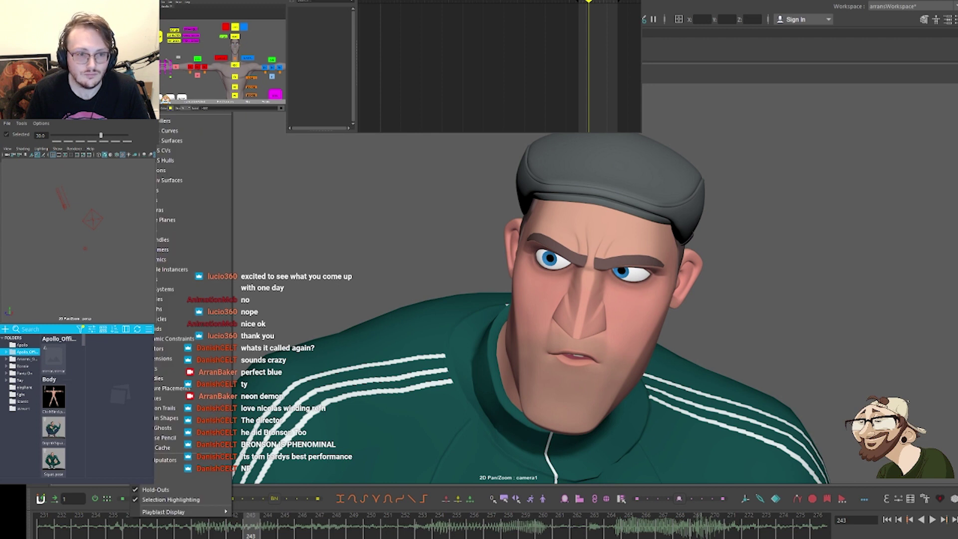
{"action": "left_click", "coordinate": [165, 410]}
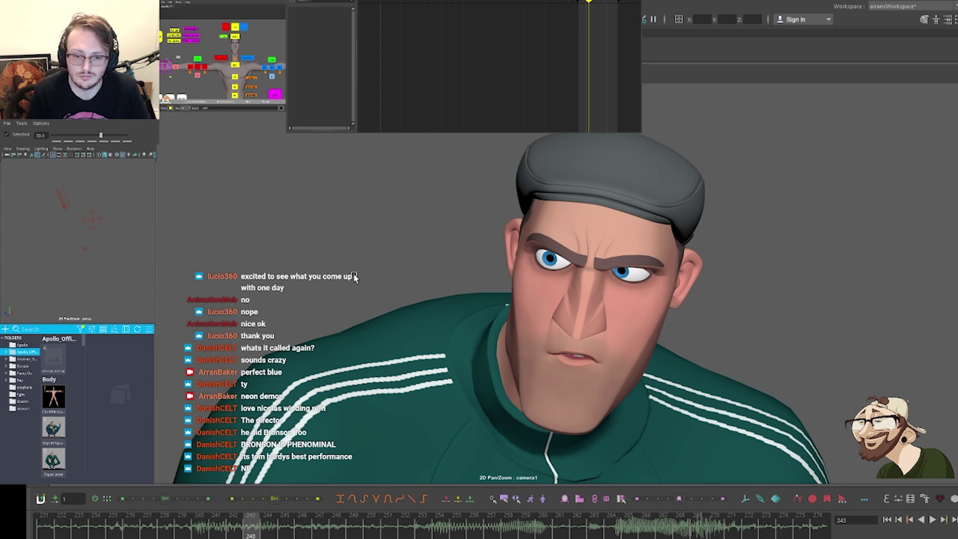
{"action": "left_click", "coordinate": [276, 94]}
{"action": "left_click", "coordinate": [235, 65]}
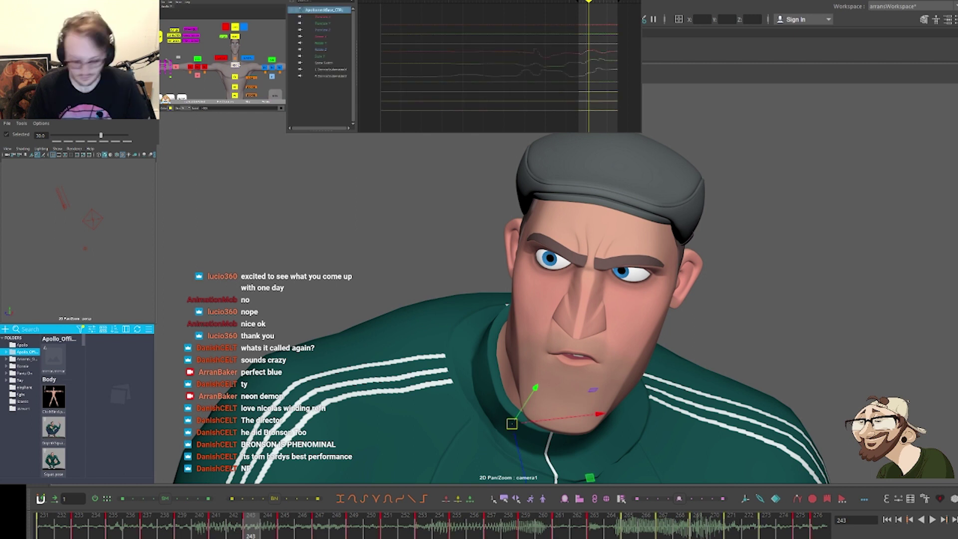
{"action": "left_click_drag", "start_coordinate": [251, 525], "coordinate": [147, 525]}
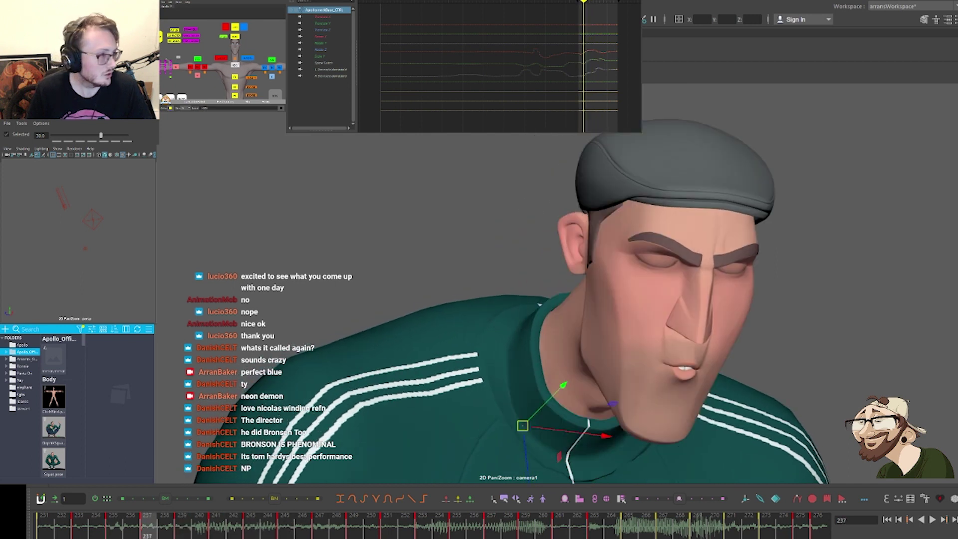
{"action": "left_click", "coordinate": [234, 36]}
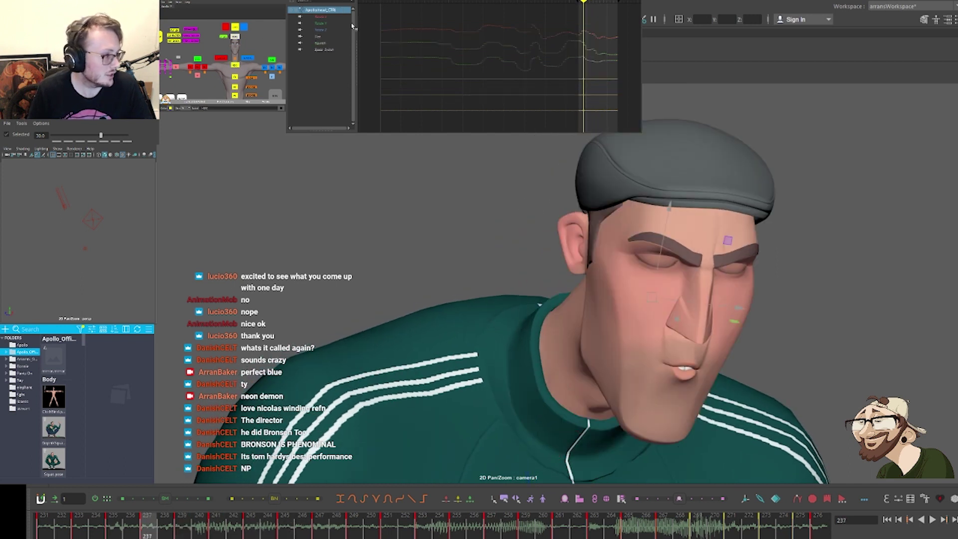
Isolate the head's Rotate Z curve and step around frames 231 to 239 to examine the start of the dip
{"action": "left_click", "coordinate": [322, 30]}
{"action": "key", "text": "comma"}
{"action": "key", "text": "comma"}
{"action": "key", "text": "comma"}
{"action": "key", "text": "comma"}
{"action": "key", "text": "period"}
{"action": "key", "text": "period"}
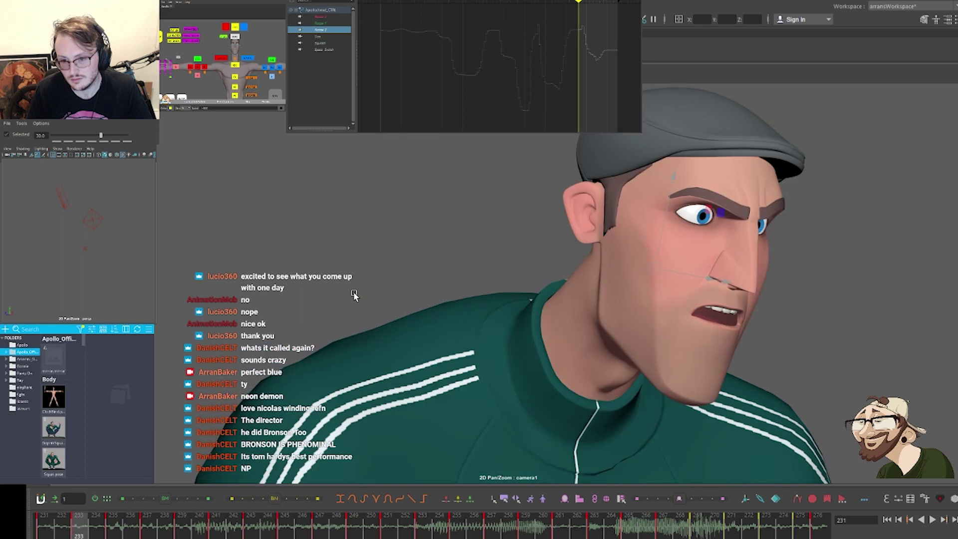
{"action": "key", "text": "period"}
{"action": "key", "text": "period"}
{"action": "key", "text": "comma"}
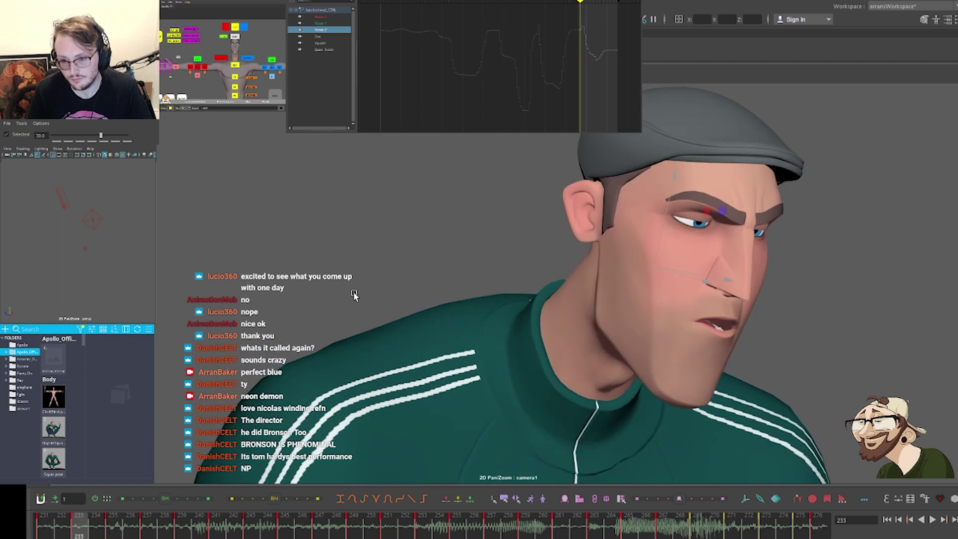
{"action": "key", "text": "comma"}
{"action": "key", "text": "comma"}
{"action": "key", "text": "comma"}
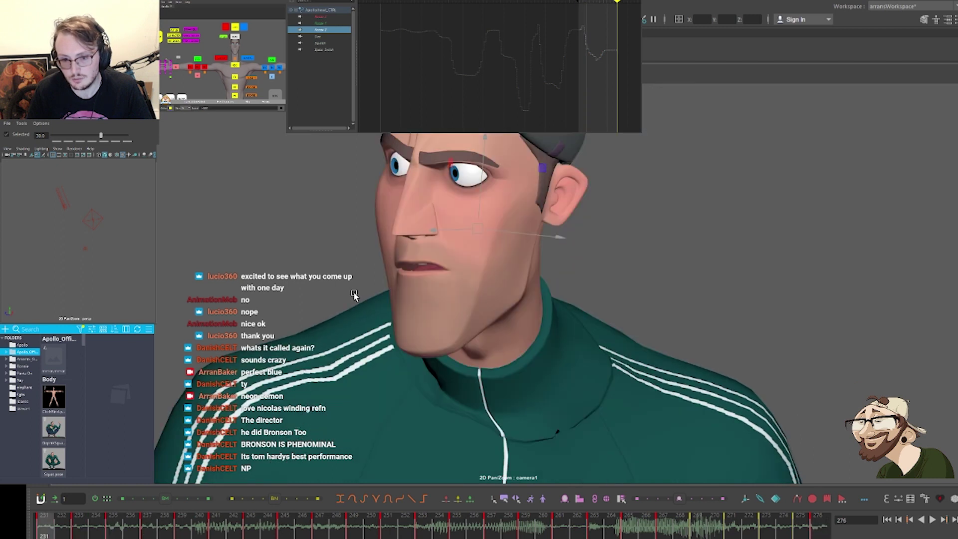
{"action": "key", "text": "period"}
Show image planes in the camera view and play the shot against the video reference, returning to the head close-up at frame 241
{"action": "key", "text": "backslash"}
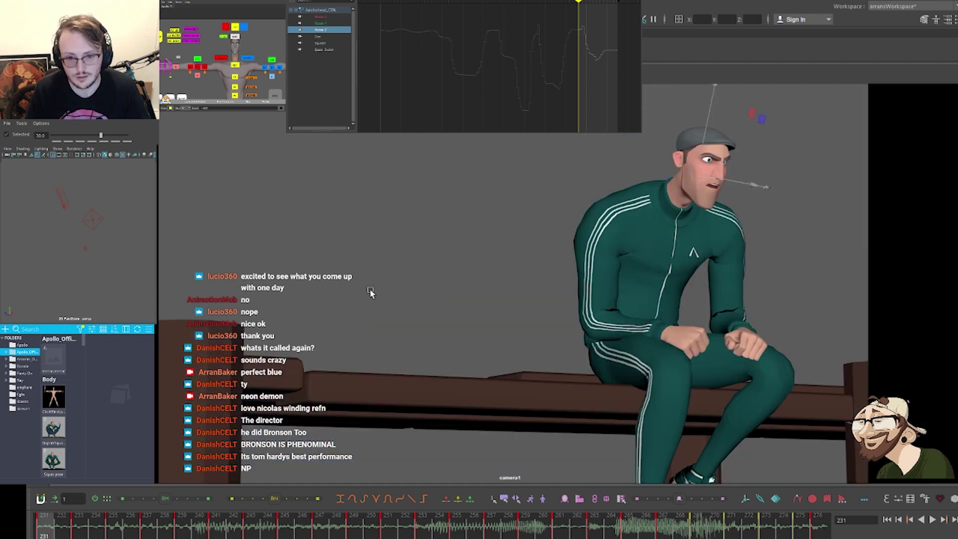
{"action": "left_click", "coordinate": [138, 68]}
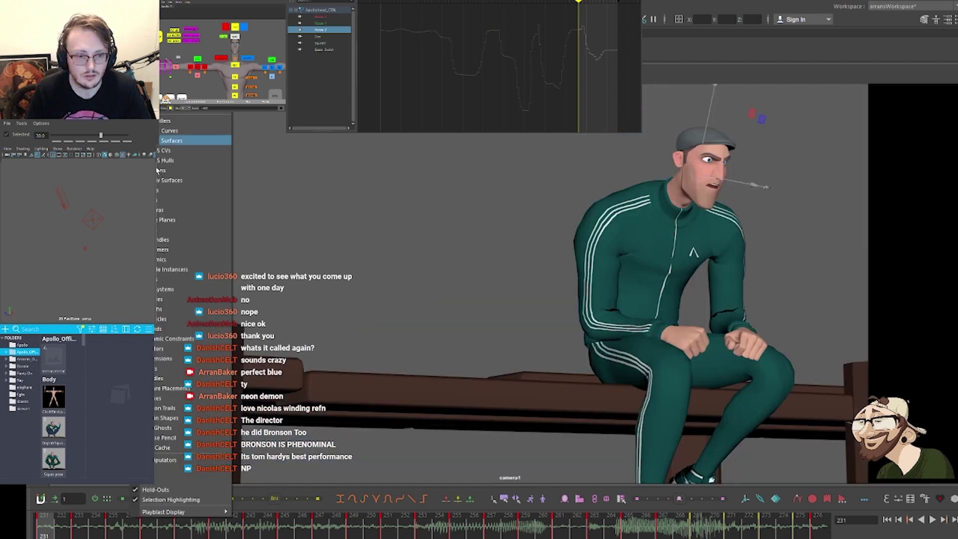
{"action": "left_click", "coordinate": [166, 217]}
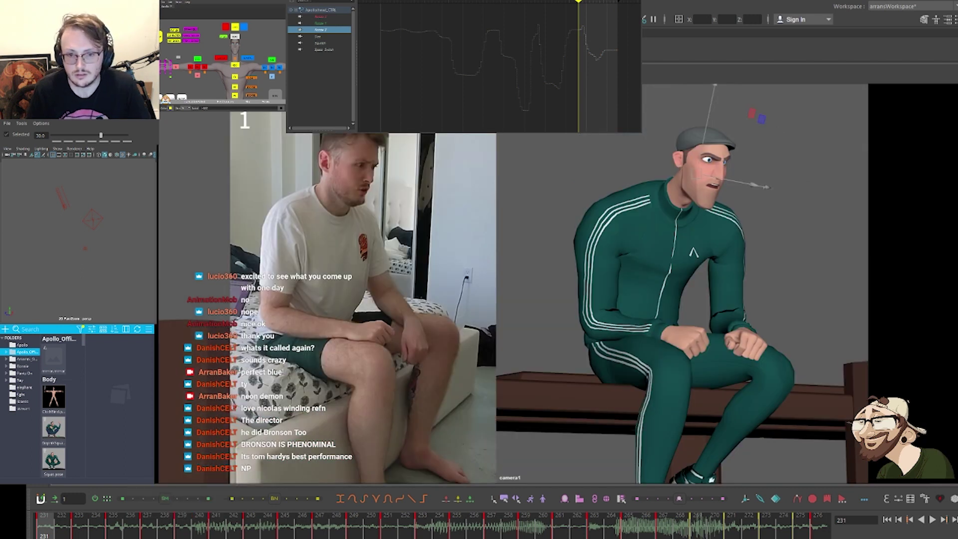
{"action": "key", "text": "alt+v"}
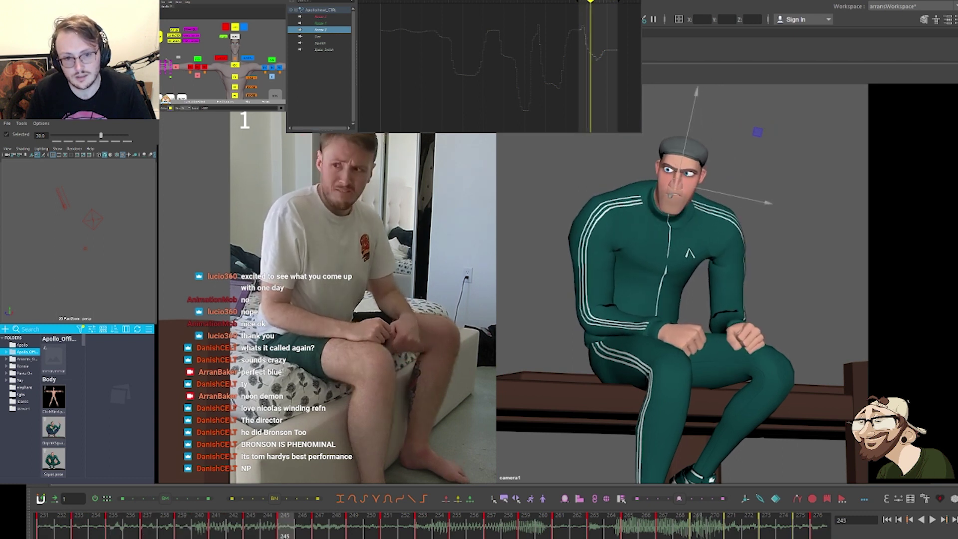
{"action": "key", "text": "comma"}
{"action": "key", "text": "comma"}
{"action": "key", "text": "backslash"}
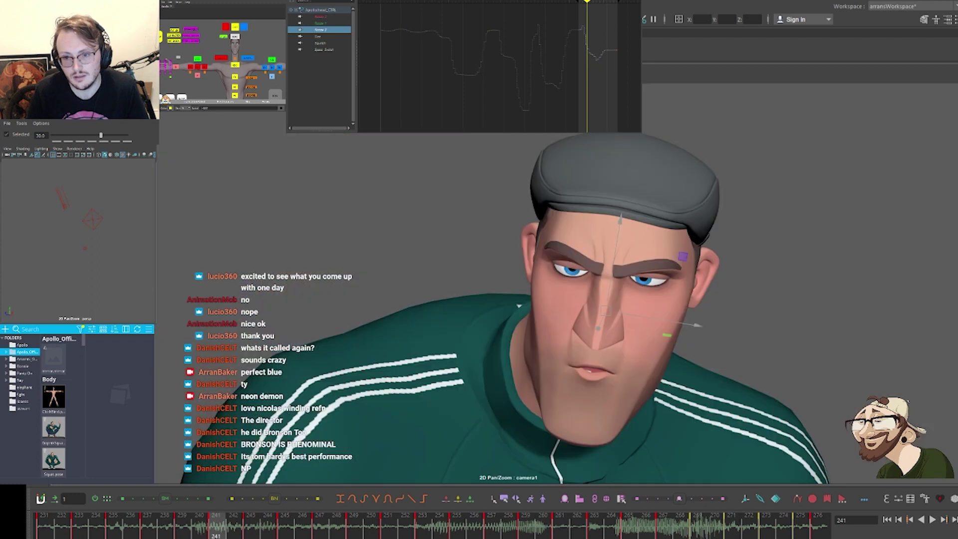
Step back through the head dip from frame 241 and forward to frame 235 to examine the head's tilt
{"action": "key", "text": "comma"}
{"action": "key", "text": "comma"}
{"action": "key", "text": "comma"}
{"action": "key", "text": "comma"}
{"action": "key", "text": "comma"}
{"action": "key", "text": "comma"}
{"action": "key", "text": "period"}
{"action": "key", "text": "period"}
{"action": "key", "text": "period"}
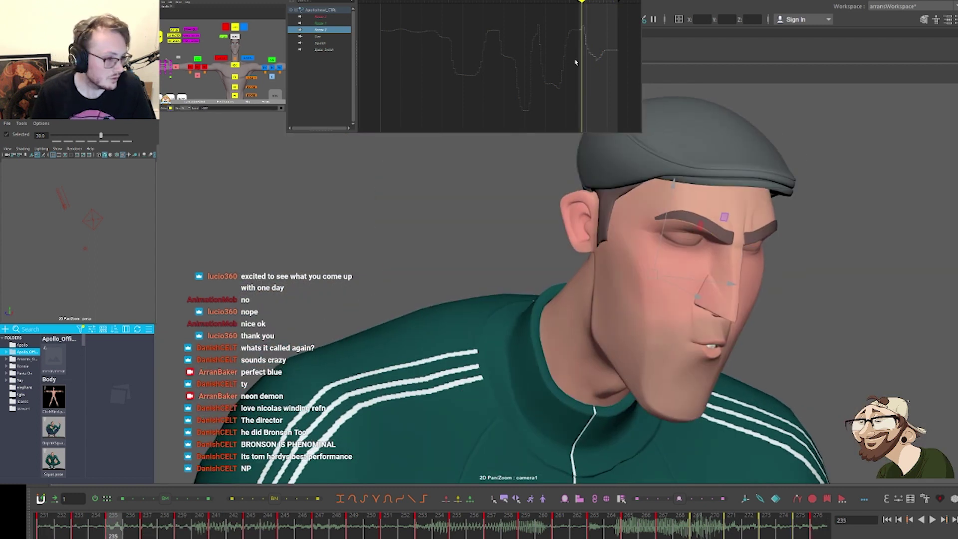
Frame the Rotate Z curve, lower its key at frame 235, and step back to frame 231 to check the tilt
{"action": "key", "text": "f"}
{"action": "left_click", "coordinate": [465, 36]}
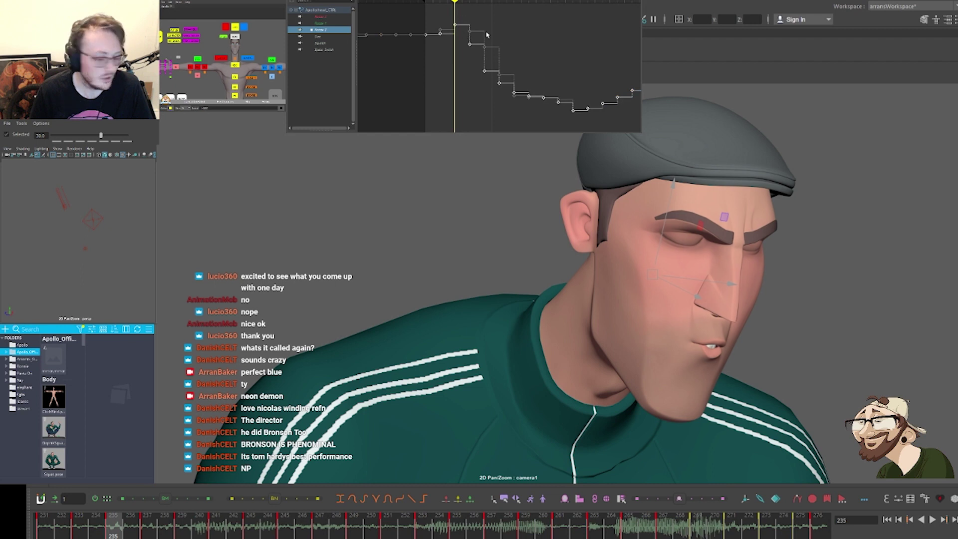
{"action": "left_click", "coordinate": [504, 32]}
{"action": "middle_click_drag", "start_coordinate": [508, 26], "coordinate": [509, 64]}
{"action": "key", "text": "comma"}
{"action": "key", "text": "comma"}
{"action": "key", "text": "comma"}
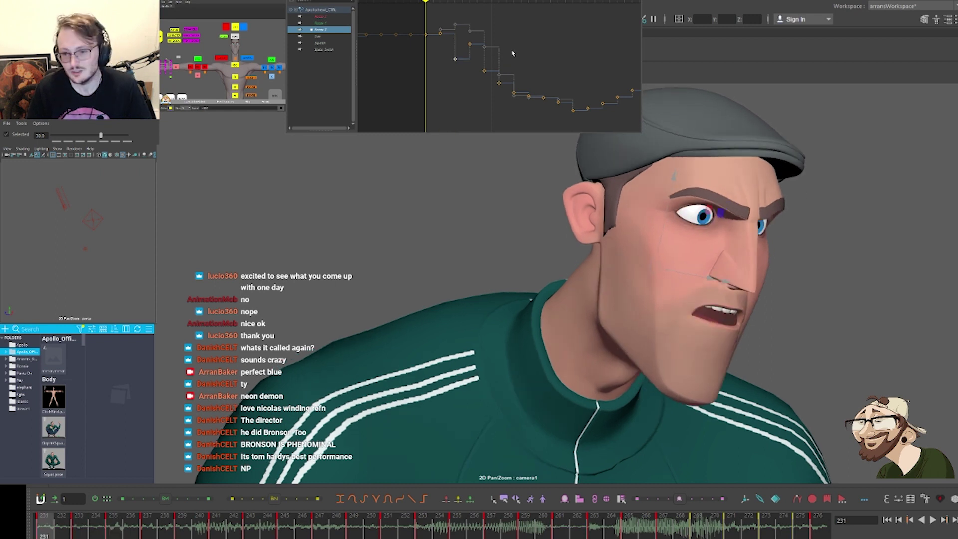
Lower the head's Rotate Z key at frame 233 slightly and step forward to frame 237 to check the dip
{"action": "key", "text": "period"}
{"action": "key", "text": "period"}
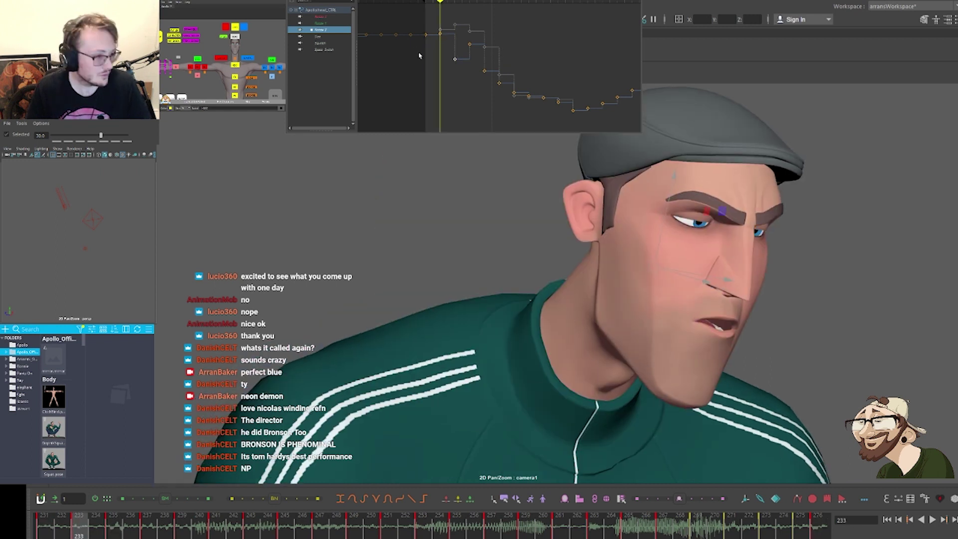
{"action": "middle_click_drag", "start_coordinate": [449, 31], "coordinate": [450, 33]}
{"action": "key", "text": "comma"}
{"action": "key", "text": "period"}
{"action": "key", "text": "period"}
{"action": "key", "text": "period"}
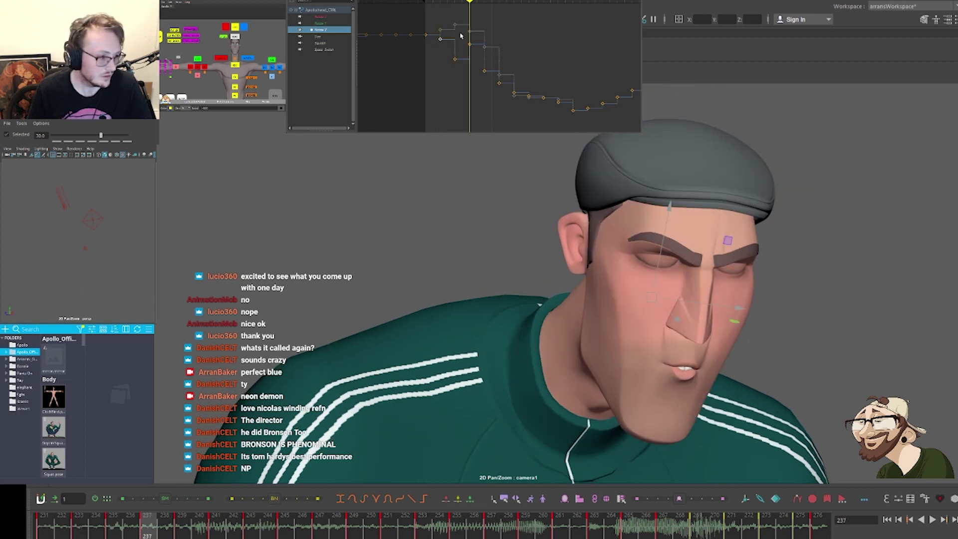
Lower the Rotate Z keys at frames 237, 239 and 241, and step back to frame 235 to check the tilt
{"action": "middle_click_drag", "start_coordinate": [478, 40], "coordinate": [477, 76]}
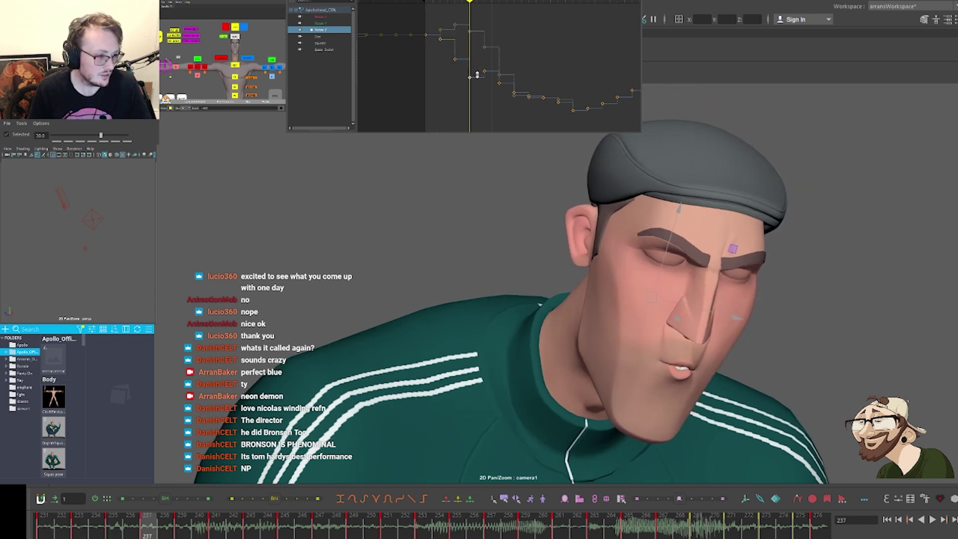
{"action": "key", "text": "period"}
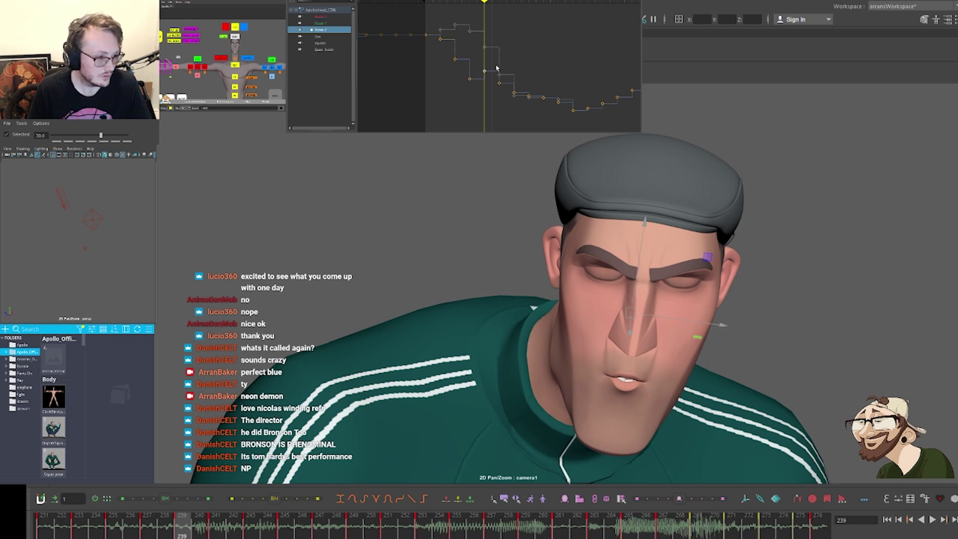
{"action": "middle_click_drag", "start_coordinate": [496, 68], "coordinate": [495, 90]}
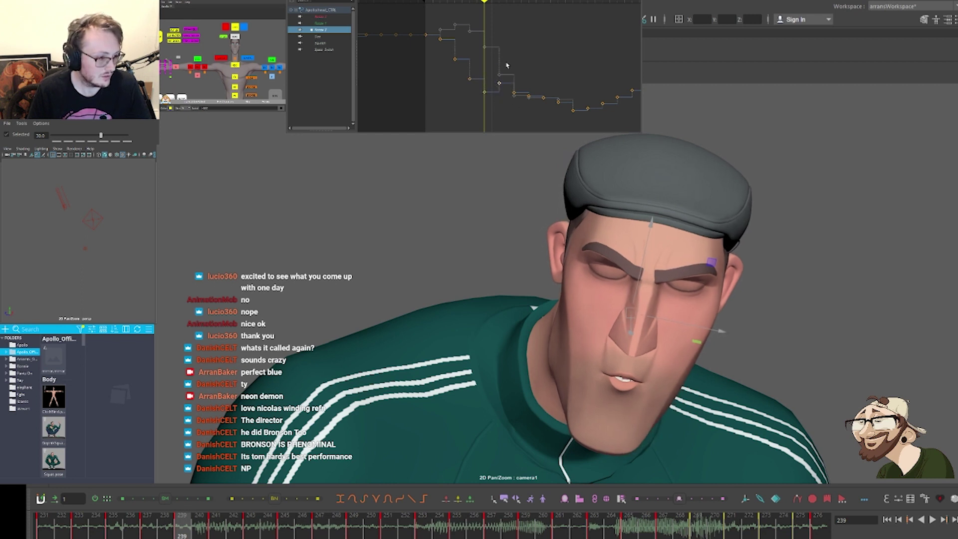
{"action": "left_click_drag", "start_coordinate": [507, 83], "coordinate": [522, 102]}
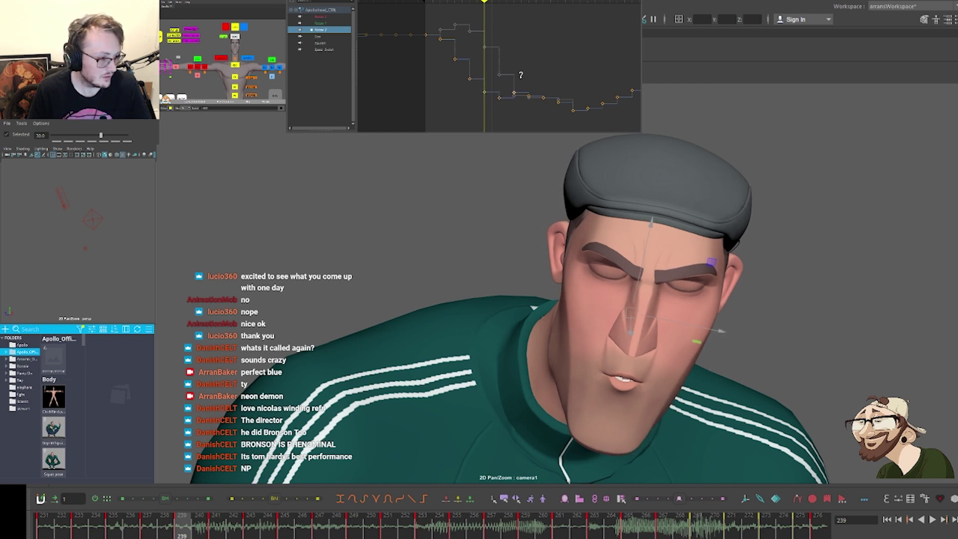
{"action": "key", "text": "period"}
{"action": "key", "text": "comma"}
{"action": "key", "text": "comma"}
{"action": "key", "text": "comma"}
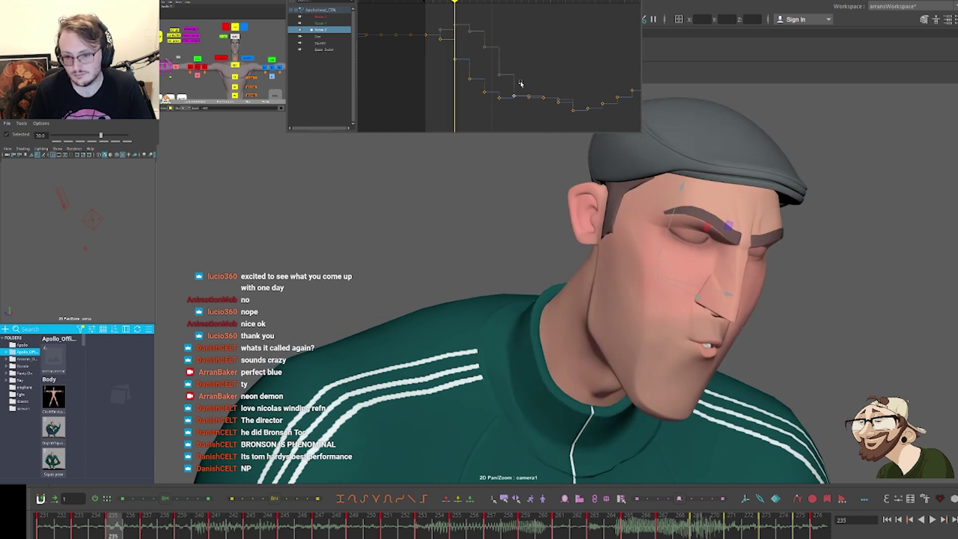
Raise the Rotate Z keys at frames 245 and 247 so the tilt eases back after the dip
{"action": "key", "text": "period"}
{"action": "key", "text": "period"}
{"action": "key", "text": "period"}
{"action": "key", "text": "period"}
{"action": "key", "text": "period"}
{"action": "key", "text": "period"}
{"action": "key", "text": "period"}
{"action": "key", "text": "period"}
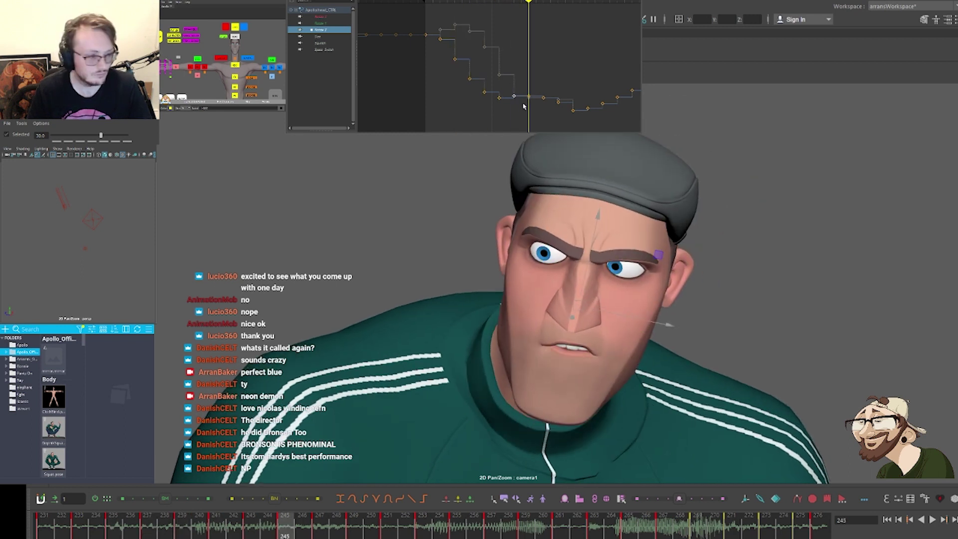
{"action": "left_click_drag", "start_coordinate": [523, 104], "coordinate": [552, 87]}
{"action": "middle_click_drag", "start_coordinate": [552, 87], "coordinate": [552, 79], "text": "shift"}
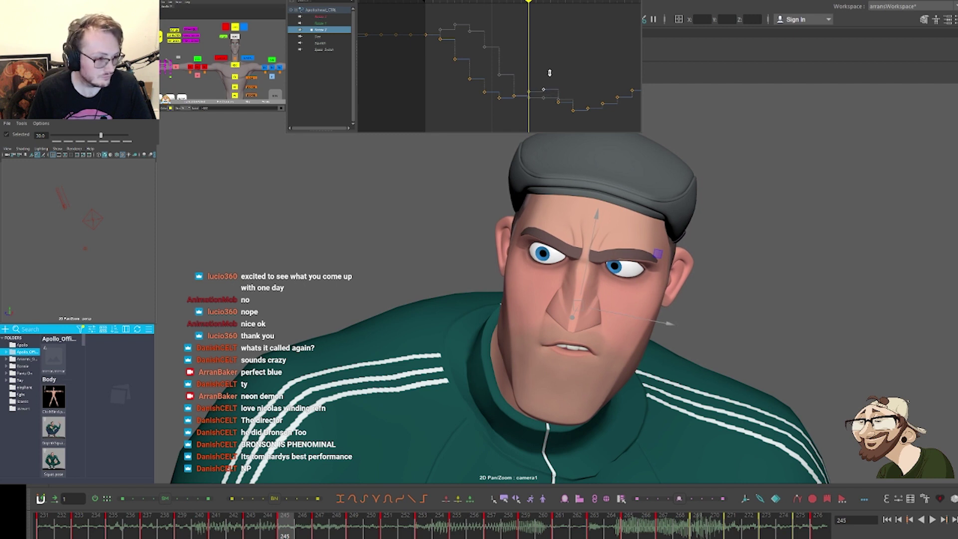
Step back to frame 231 and forward to frame 249 to examine the head's arc through the dip and turn
{"action": "key", "text": "comma"}
{"action": "key", "text": "comma"}
{"action": "key", "text": "comma"}
{"action": "key", "text": "comma"}
{"action": "key", "text": "comma"}
{"action": "key", "text": "comma"}
{"action": "key", "text": "comma"}
{"action": "key", "text": "comma"}
{"action": "key", "text": "comma"}
{"action": "key", "text": "comma"}
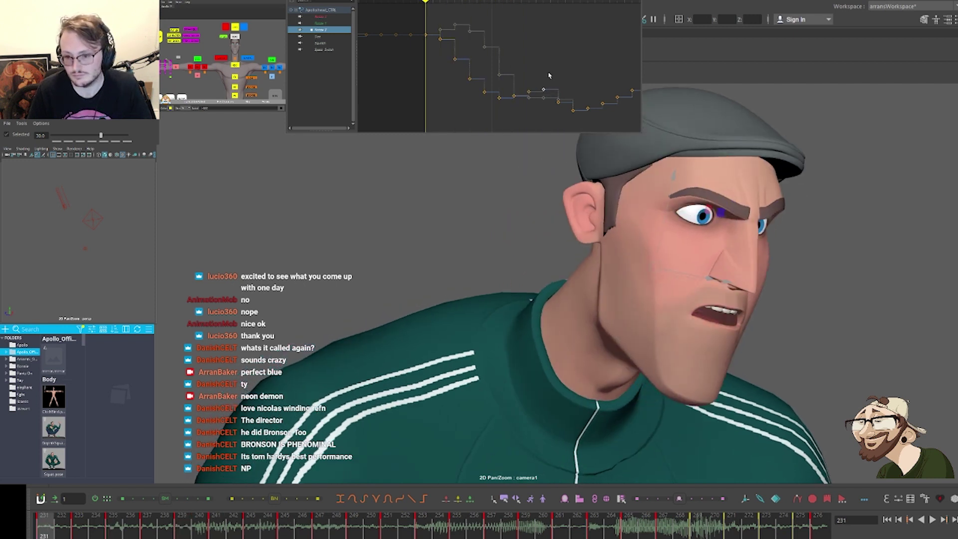
{"action": "key", "text": "period"}
{"action": "key", "text": "period"}
{"action": "key", "text": "period"}
{"action": "key", "text": "period"}
{"action": "key", "text": "period"}
{"action": "key", "text": "period"}
{"action": "key", "text": "period"}
{"action": "key", "text": "period"}
{"action": "key", "text": "period"}
{"action": "key", "text": "period"}
{"action": "key", "text": "period"}
{"action": "key", "text": "period"}
{"action": "key", "text": "period"}
{"action": "key", "text": "period"}
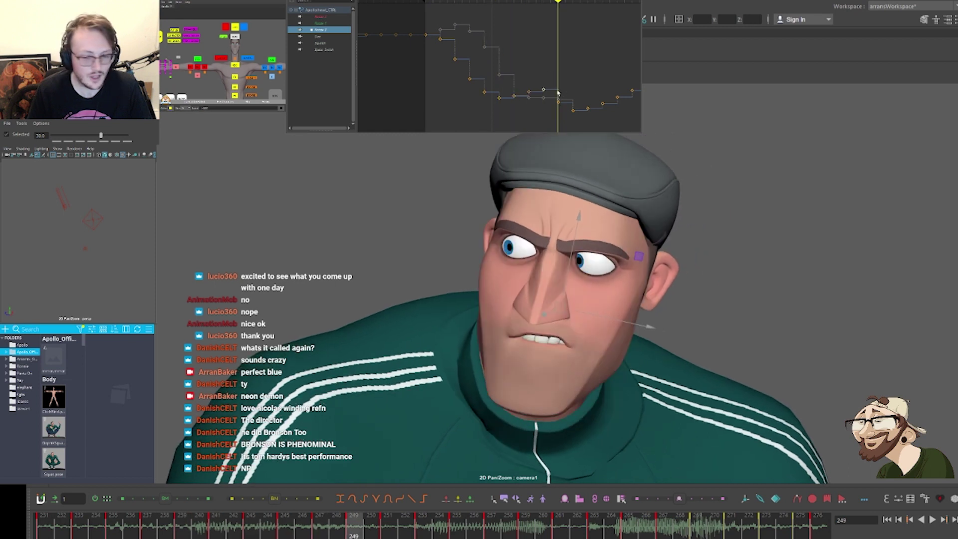
Raise the Rotate Z keys at frames 247 and 249, stepping through frames 247 to 251 to check the transition
{"action": "key", "text": "period"}
{"action": "key", "text": "period"}
{"action": "key", "text": "comma"}
{"action": "key", "text": "comma"}
{"action": "key", "text": "comma"}
{"action": "key", "text": "comma"}
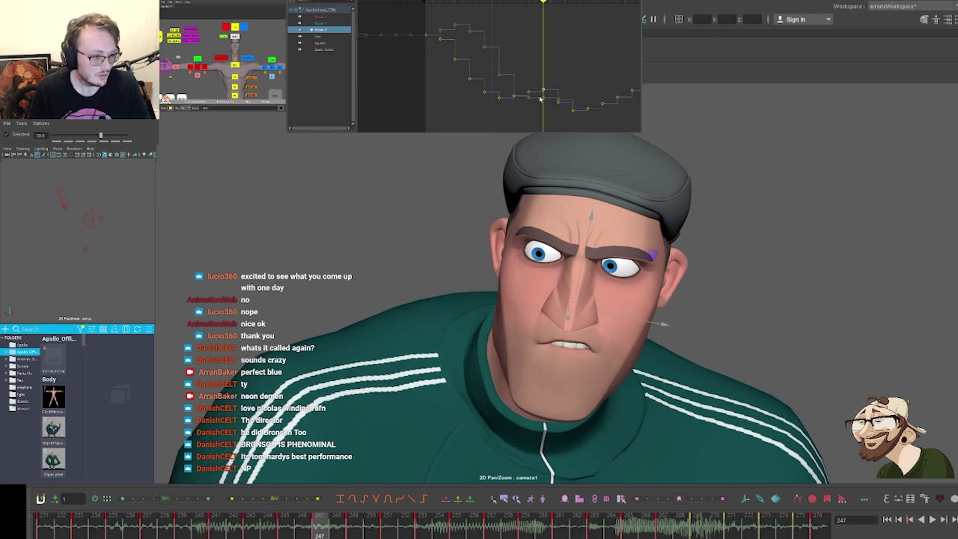
{"action": "middle_click_drag", "start_coordinate": [550, 75], "coordinate": [551, 71]}
{"action": "key", "text": "period"}
{"action": "key", "text": "period"}
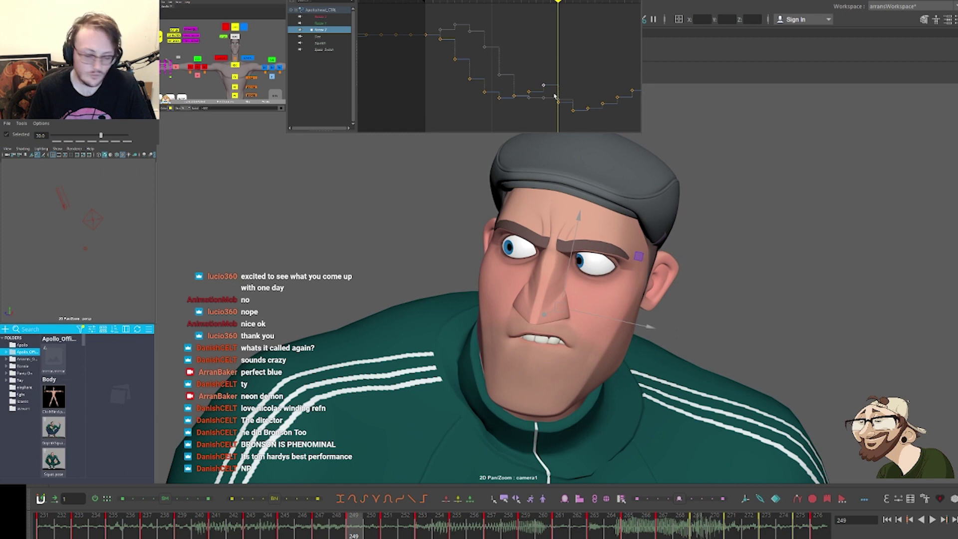
{"action": "middle_click_drag", "start_coordinate": [564, 89], "coordinate": [564, 80]}
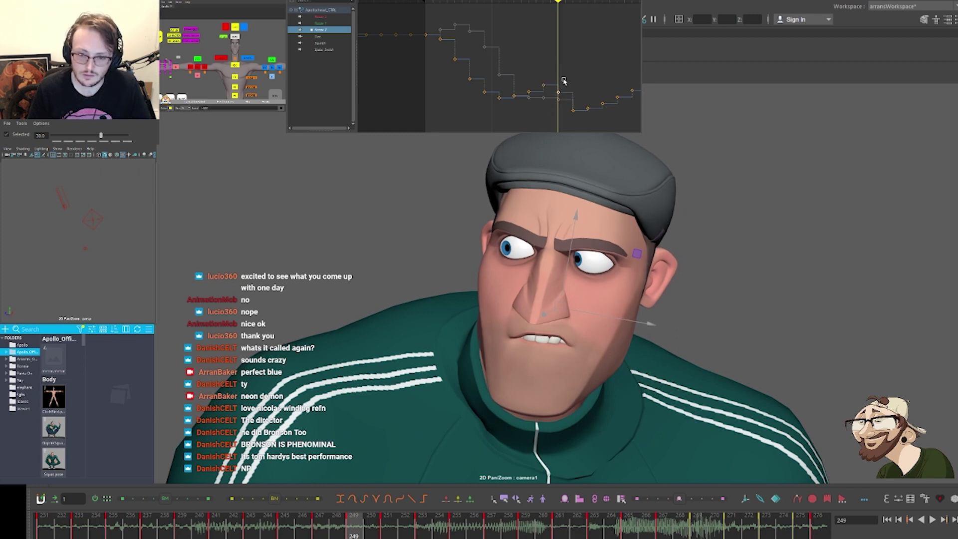
{"action": "key", "text": "comma"}
{"action": "key", "text": "comma"}
{"action": "key", "text": "period"}
{"action": "key", "text": "period"}
{"action": "key", "text": "period"}
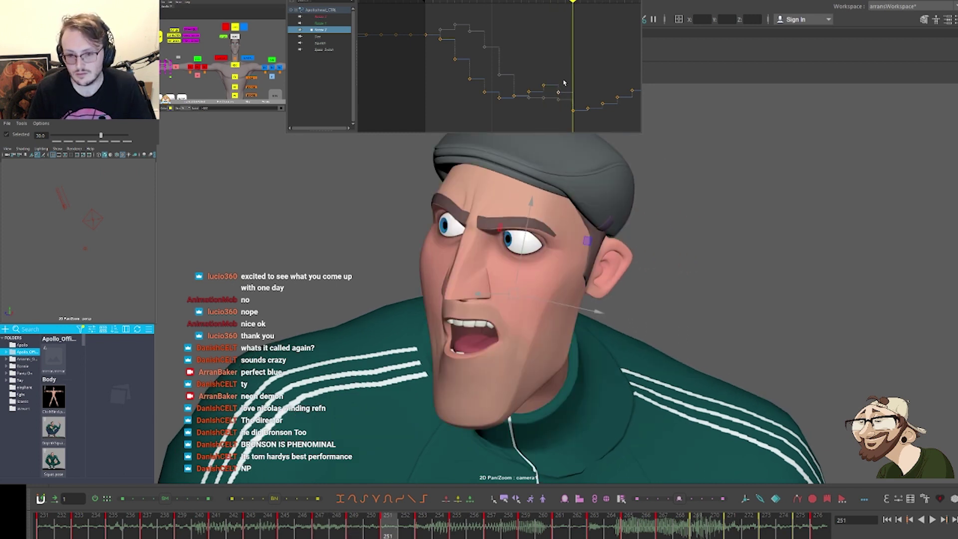
Lower the Rotate Z keys at frames 253 and 255, and blend the keys from frame 257 to 267 into a softer rise
{"action": "middle_click_drag", "start_coordinate": [580, 106], "coordinate": [521, 74], "text": "alt"}
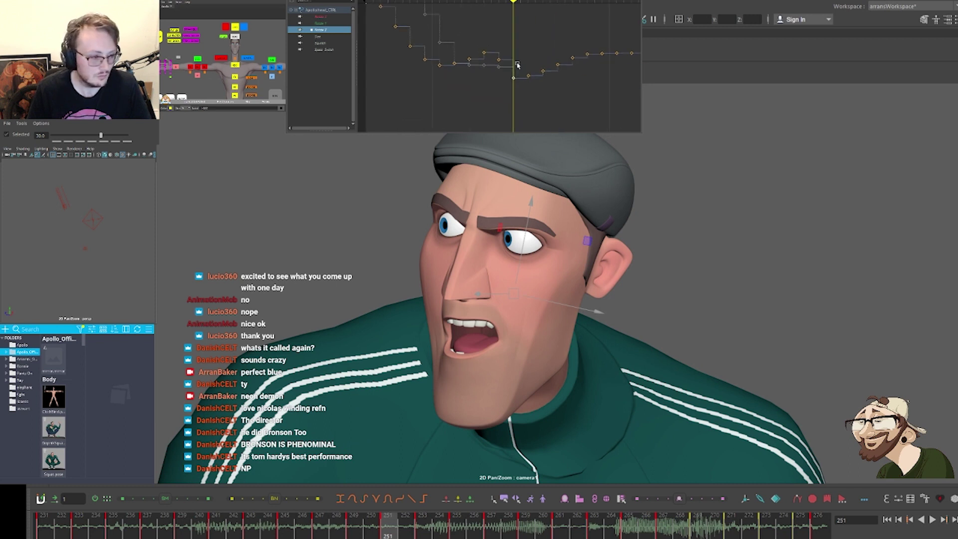
{"action": "left_click_drag", "start_coordinate": [523, 68], "coordinate": [537, 91]}
{"action": "key", "text": "period"}
{"action": "middle_click_drag", "start_coordinate": [538, 62], "coordinate": [504, 80]}
{"action": "key", "text": "period"}
{"action": "key", "text": "period"}
{"action": "left_click_drag", "start_coordinate": [476, 86], "coordinate": [562, 40]}
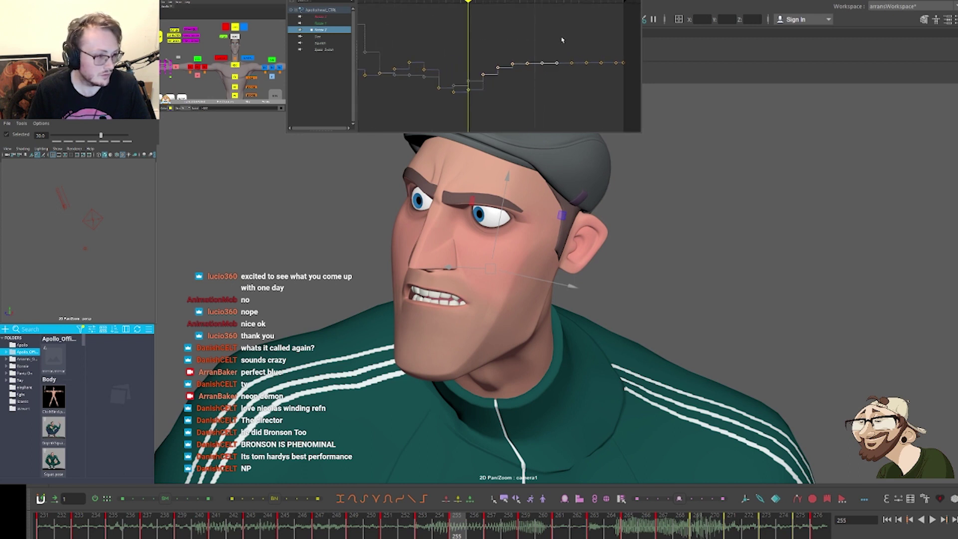
{"action": "left_click_drag", "start_coordinate": [164, 501], "coordinate": [187, 493]}
Return to the full camera view and play the shot against the video reference to review the head motion
{"action": "key", "text": "alt+v"}
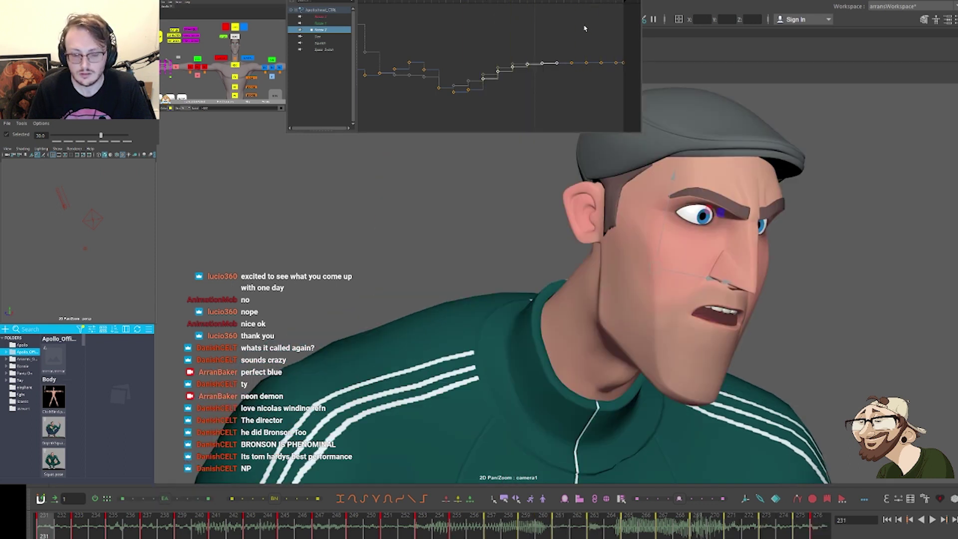
{"action": "left_click", "coordinate": [257, 229]}
{"action": "key", "text": "backslash"}
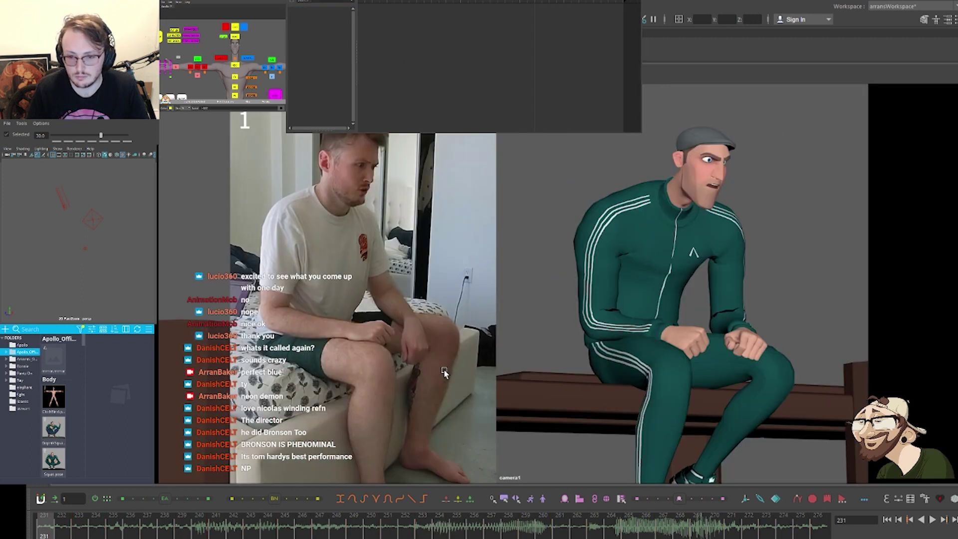
{"action": "left_click", "coordinate": [279, 68]}
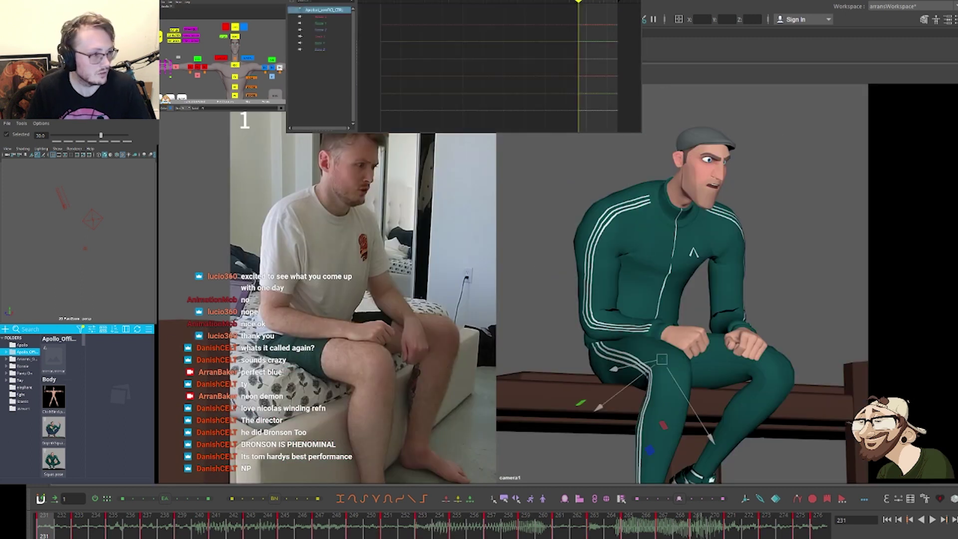
{"action": "key", "text": "alt+v"}
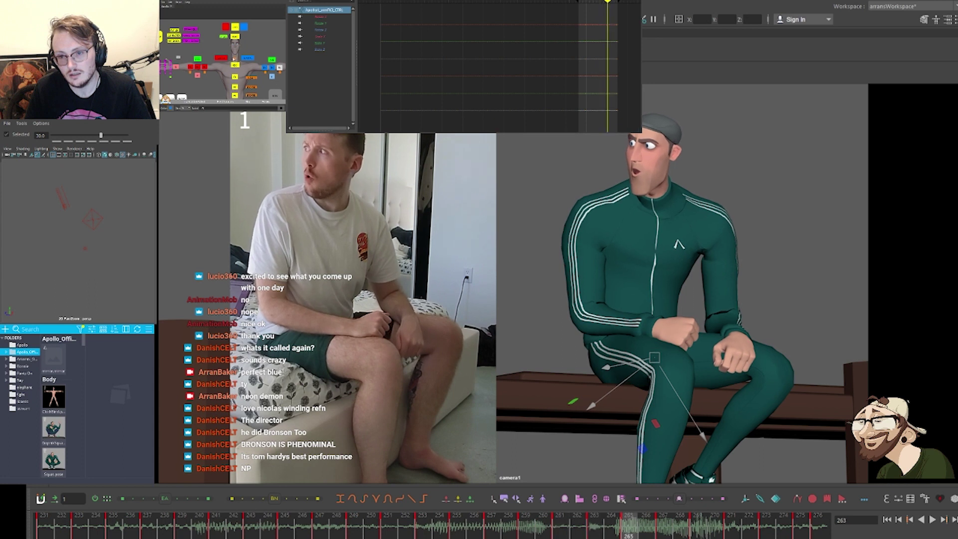
Isolate the head's Rotate X curve and scale the keys from frame 265 onward up toward the final key
{"action": "left_click", "coordinate": [235, 37]}
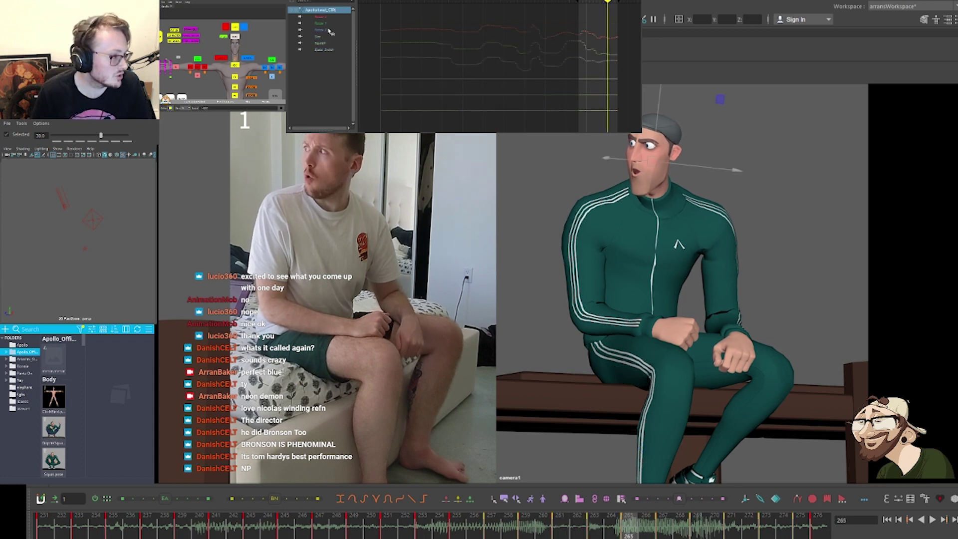
{"action": "left_click", "coordinate": [323, 18]}
{"action": "key", "text": "f"}
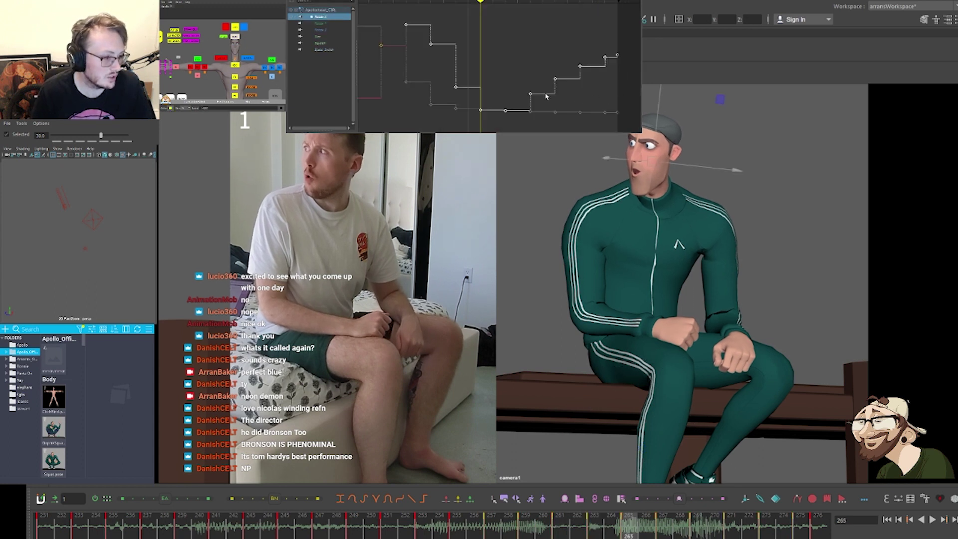
{"action": "left_click_drag", "start_coordinate": [609, 49], "coordinate": [473, 129]}
{"action": "middle_click_drag", "start_coordinate": [618, 53], "coordinate": [617, 68], "text": "shift"}
{"action": "key", "text": "comma"}
{"action": "key", "text": "comma"}
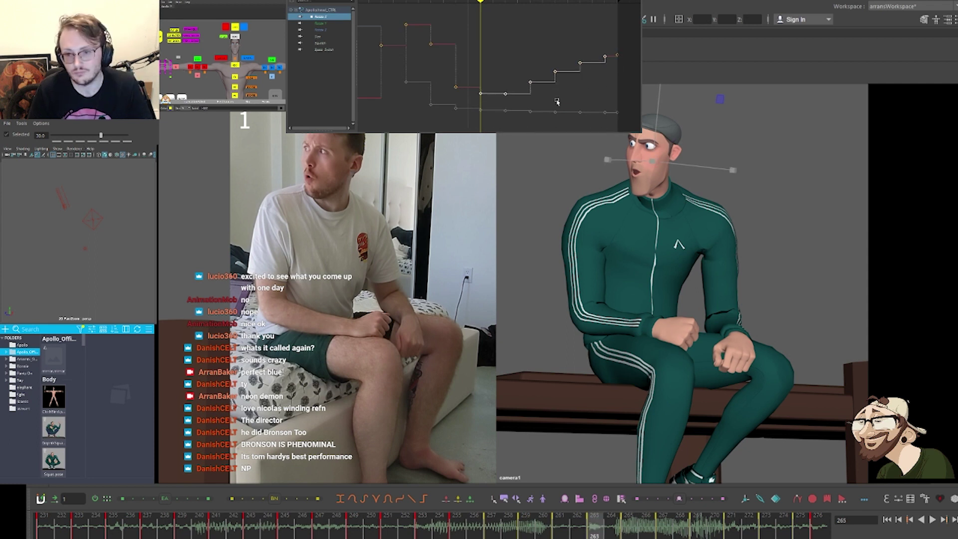
Step back and forth between frames 265 and 275 to examine how the head settles against the reference
{"action": "key", "text": "period"}
{"action": "key", "text": "period"}
{"action": "key", "text": "period"}
{"action": "key", "text": "period"}
{"action": "key", "text": "period"}
{"action": "key", "text": "period"}
{"action": "key", "text": "period"}
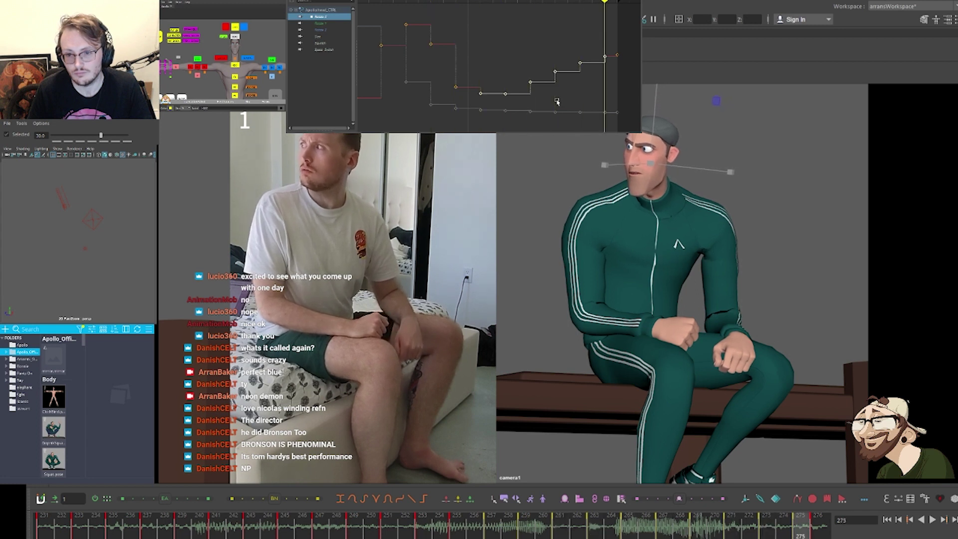
{"action": "key", "text": "comma"}
{"action": "key", "text": "comma"}
{"action": "key", "text": "comma"}
{"action": "key", "text": "comma"}
{"action": "key", "text": "comma"}
{"action": "key", "text": "comma"}
{"action": "key", "text": "comma"}
{"action": "key", "text": "period"}
{"action": "key", "text": "period"}
{"action": "key", "text": "period"}
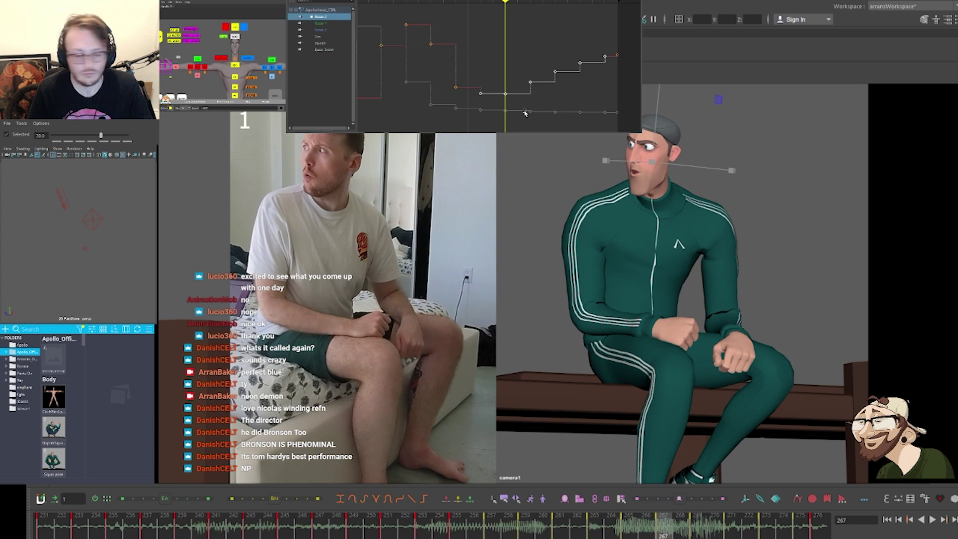
Lower the Rotate X keys at frames 267, 269, 271 and 273 so the head settles more gradually, and check the frames
{"action": "left_click_drag", "start_coordinate": [500, 106], "coordinate": [514, 79]}
{"action": "middle_click_drag", "start_coordinate": [514, 74], "coordinate": [514, 78], "text": "shift"}
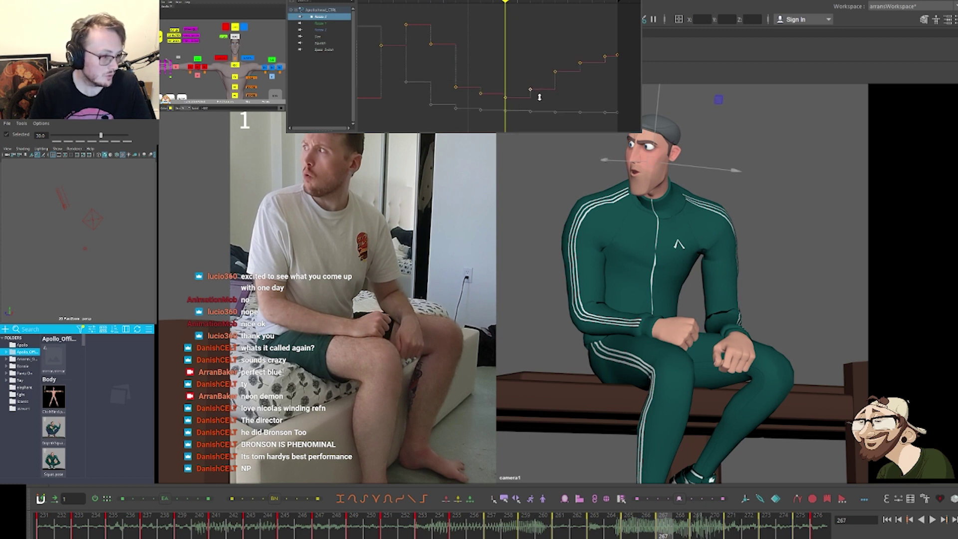
{"action": "left_click", "coordinate": [586, 77]}
{"action": "key", "text": "period"}
{"action": "key", "text": "period"}
{"action": "key", "text": "period"}
{"action": "key", "text": "period"}
{"action": "key", "text": "period"}
{"action": "key", "text": "period"}
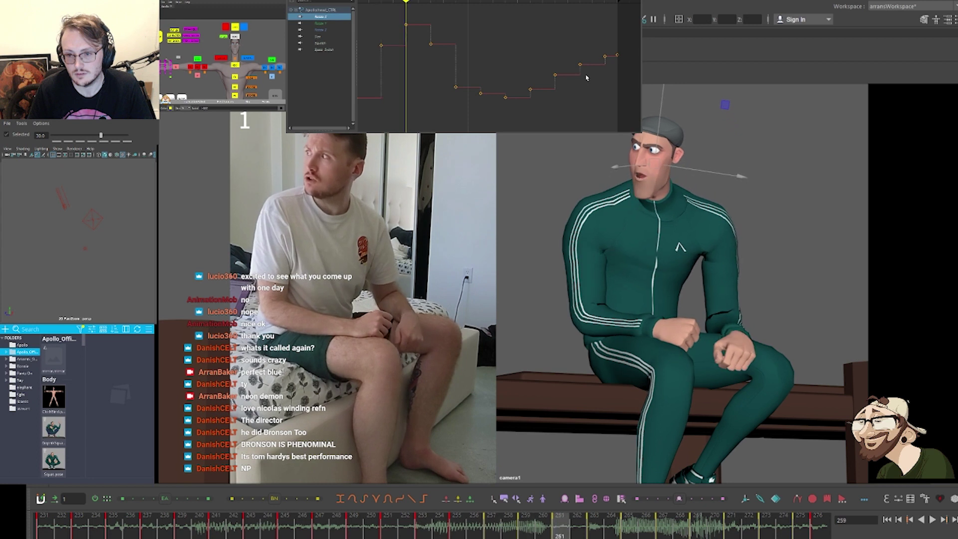
Play back the adjusted motion, deselect the head control, and go to frame 3 of the full shot range
{"action": "key", "text": "alt+v"}
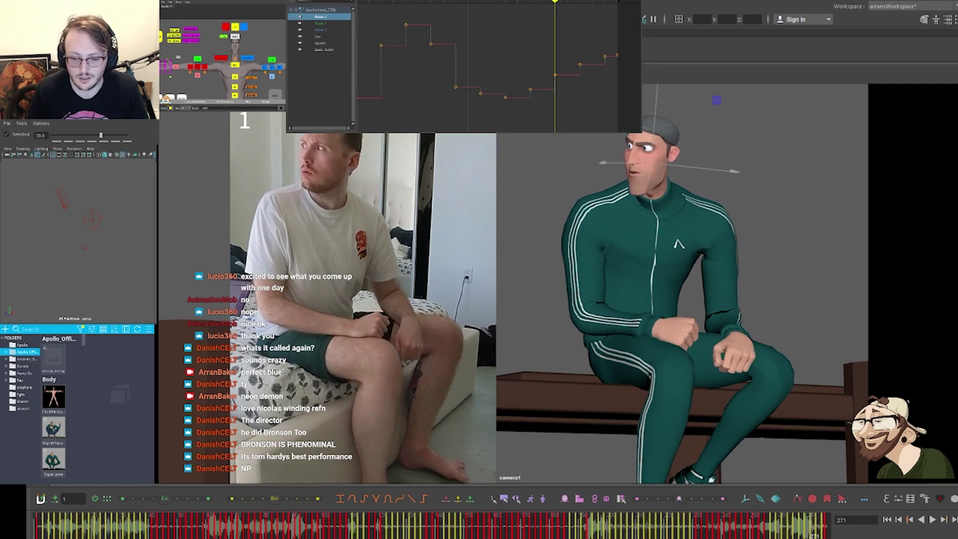
{"action": "left_click", "coordinate": [530, 302]}
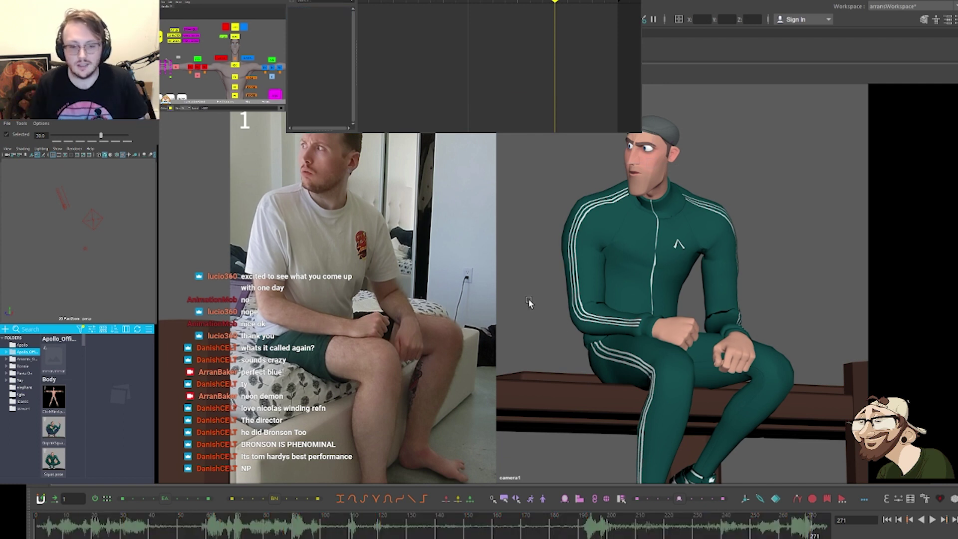
{"action": "left_click", "coordinate": [44, 530]}
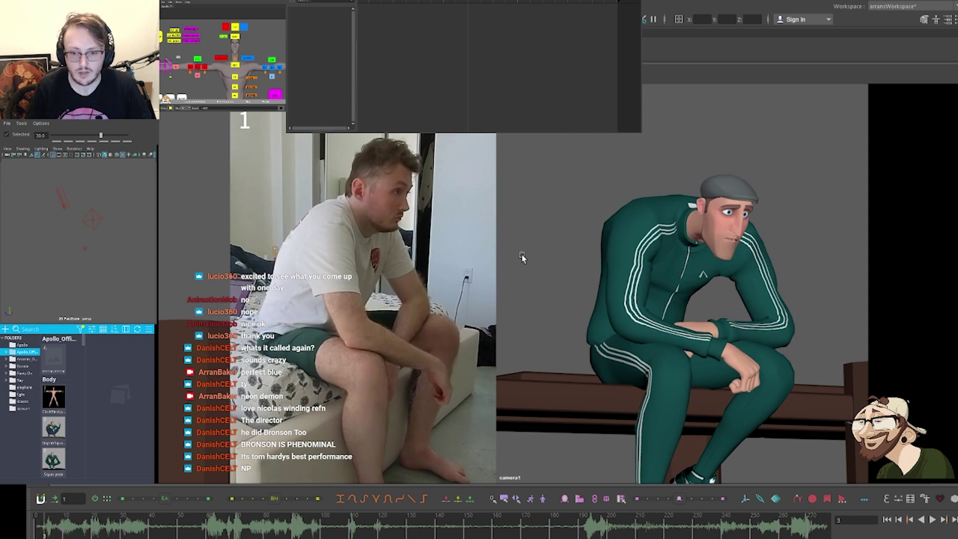
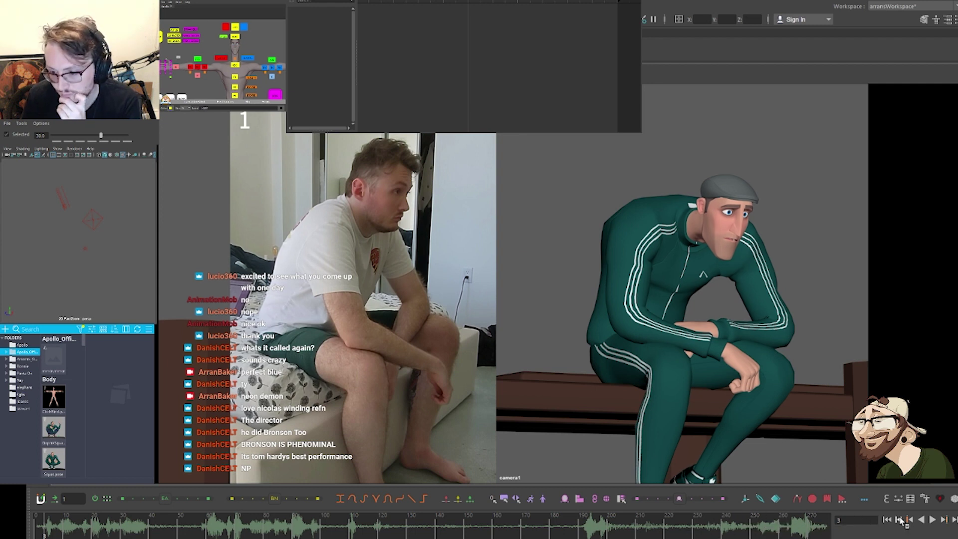
Open the playblast options for the full shot and change the movie file name to Watson_v08
{"action": "right_click", "coordinate": [785, 531]}
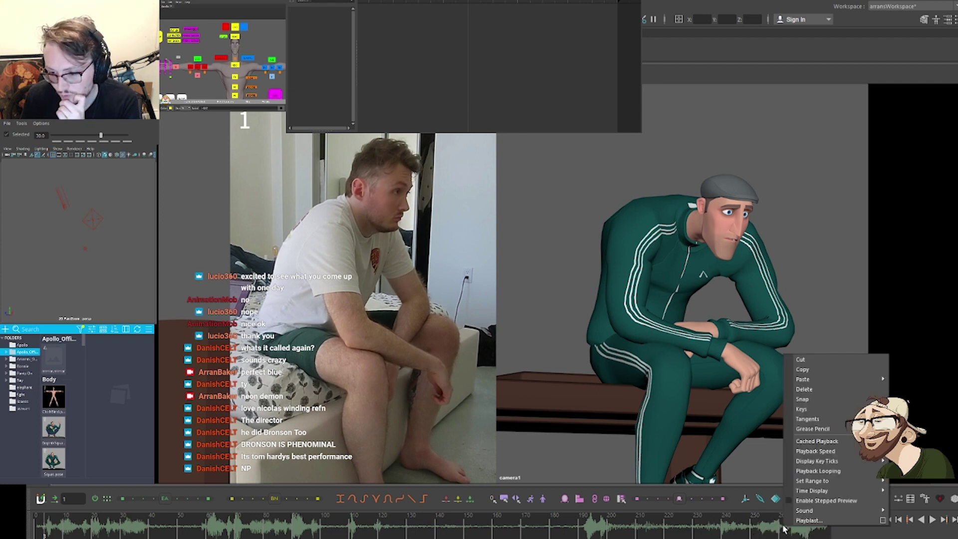
{"action": "left_click", "coordinate": [884, 520]}
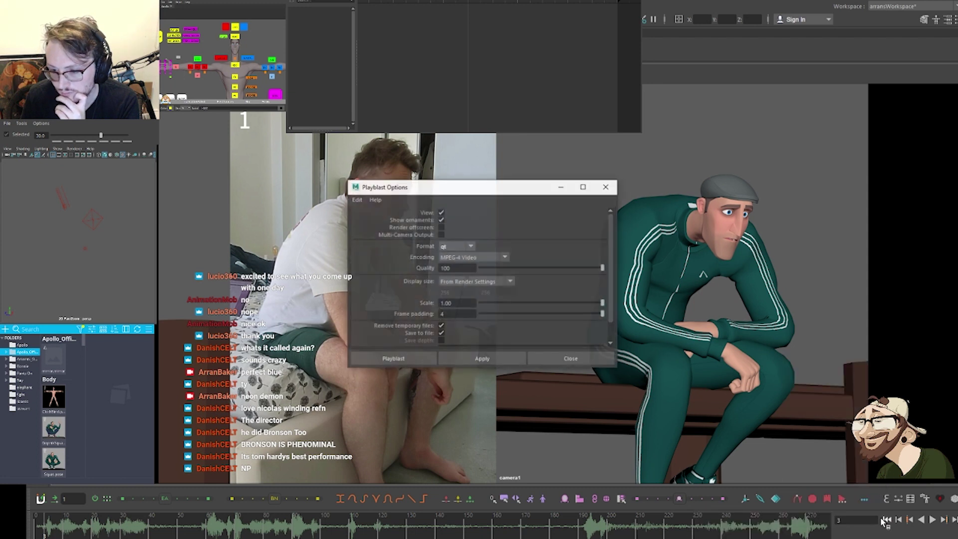
{"action": "scroll", "coordinate": [517, 340], "scroll_direction": "down", "scroll_amount": 2}
{"action": "left_click", "coordinate": [522, 328]}
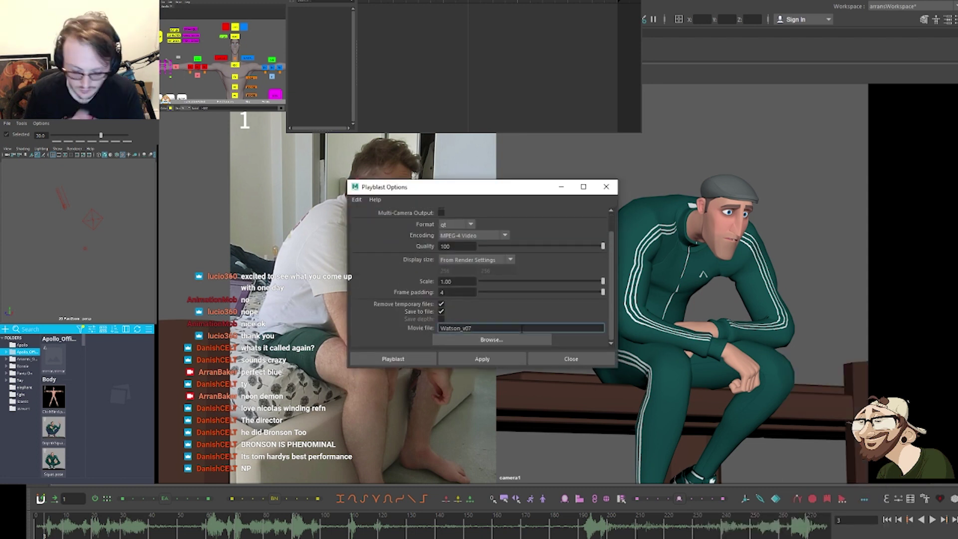
{"action": "key", "text": "BackSpace"}
{"action": "type", "text": "8"}
Choose the collaboration project's playblast folder as the save location and save the movie there as Watson_v08
{"action": "left_click", "coordinate": [520, 340]}
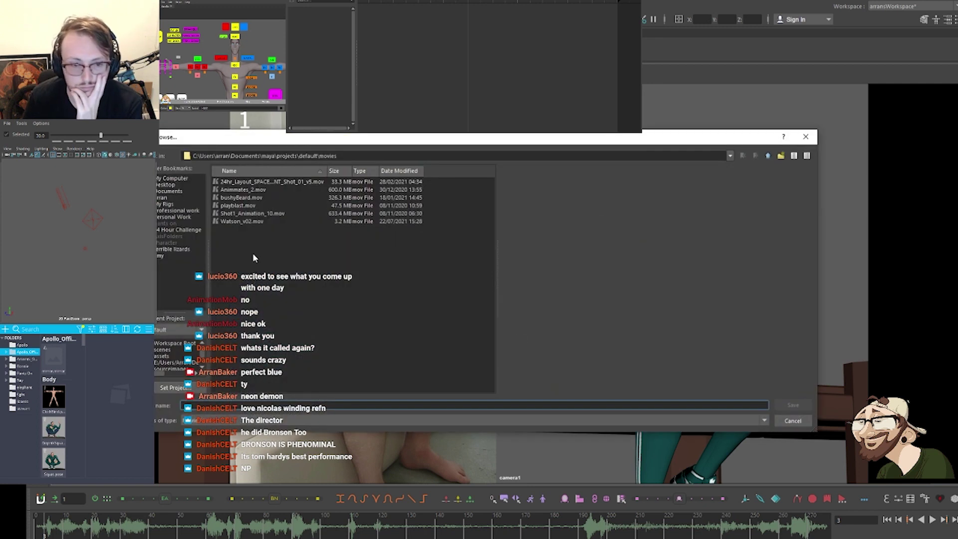
{"action": "left_click", "coordinate": [170, 255]}
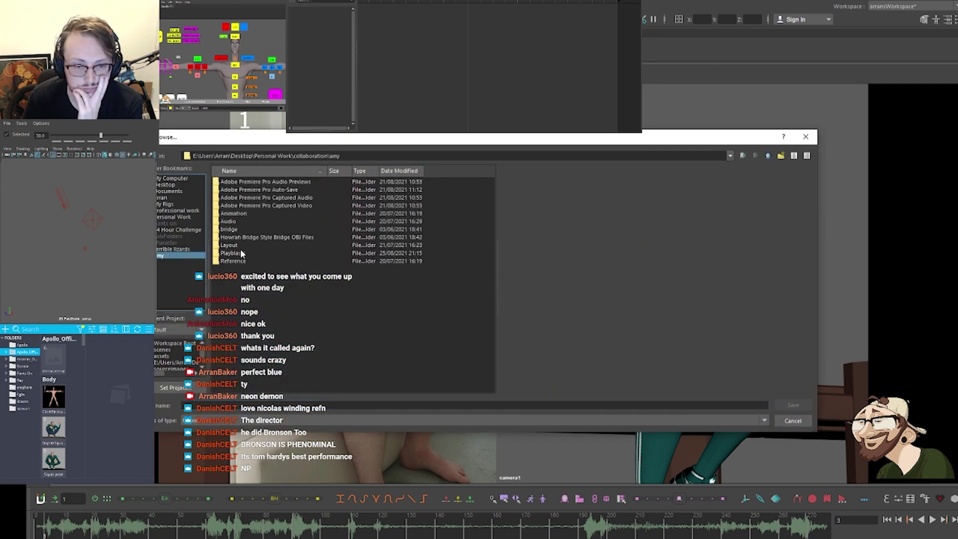
{"action": "double_click", "coordinate": [241, 254]}
{"action": "left_click", "coordinate": [474, 406]}
{"action": "type", "text": "Watson_v08"}
{"action": "left_click", "coordinate": [793, 405]}
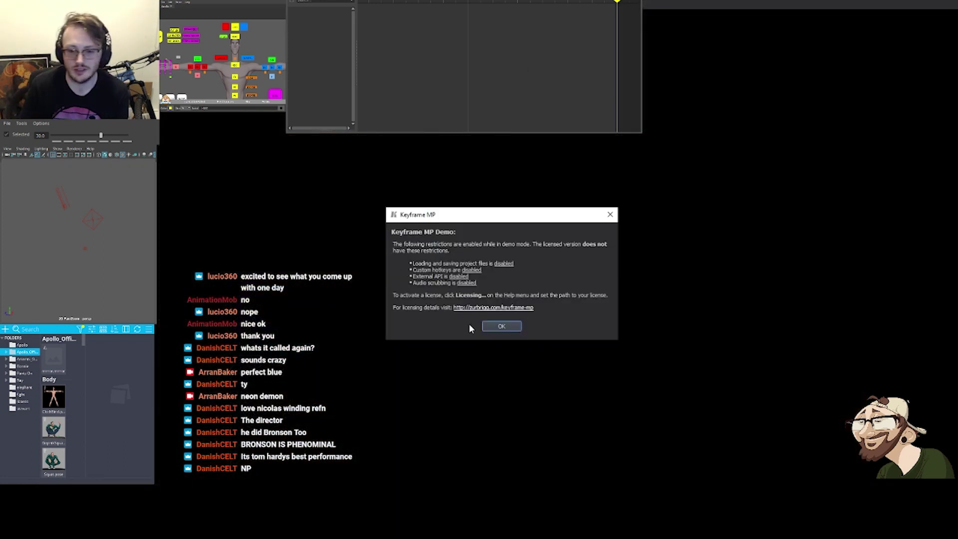
Dismiss the Keyframe MP demo notice and scrub the playblast from 00:08:08 to about 11 seconds, comparing the character with the reference
{"action": "left_click", "coordinate": [497, 329]}
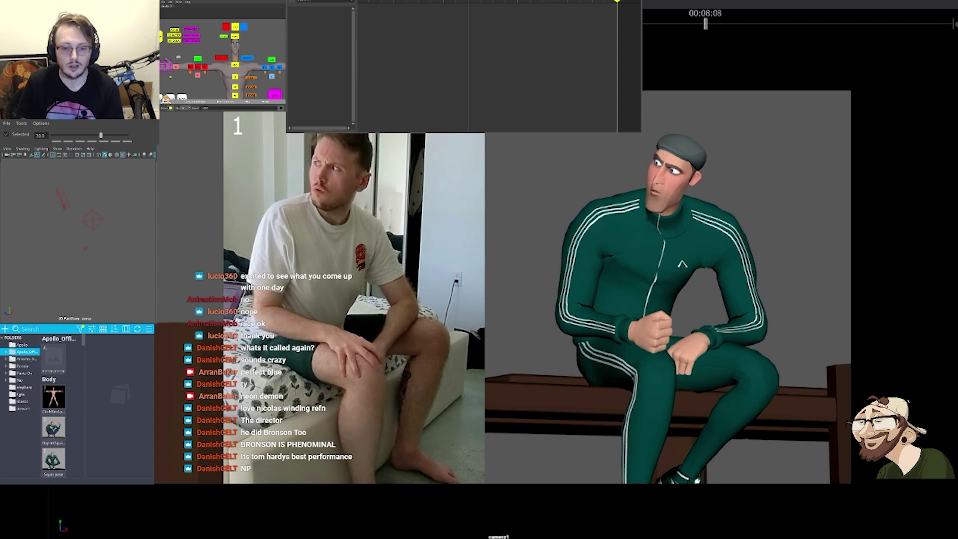
{"action": "mouse_move", "coordinate": [706, 24]}
{"action": "left_mouse_down"}
{"action": "mouse_move", "coordinate": [653, 23]}
{"action": "mouse_move", "coordinate": [712, 24]}
{"action": "left_mouse_up"}
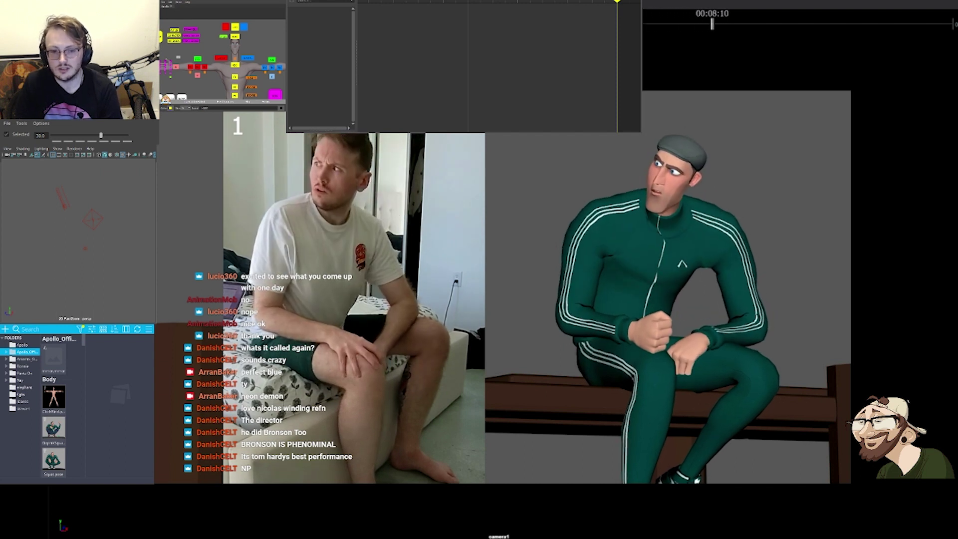
{"action": "left_click_drag", "start_coordinate": [712, 24], "coordinate": [943, 24]}
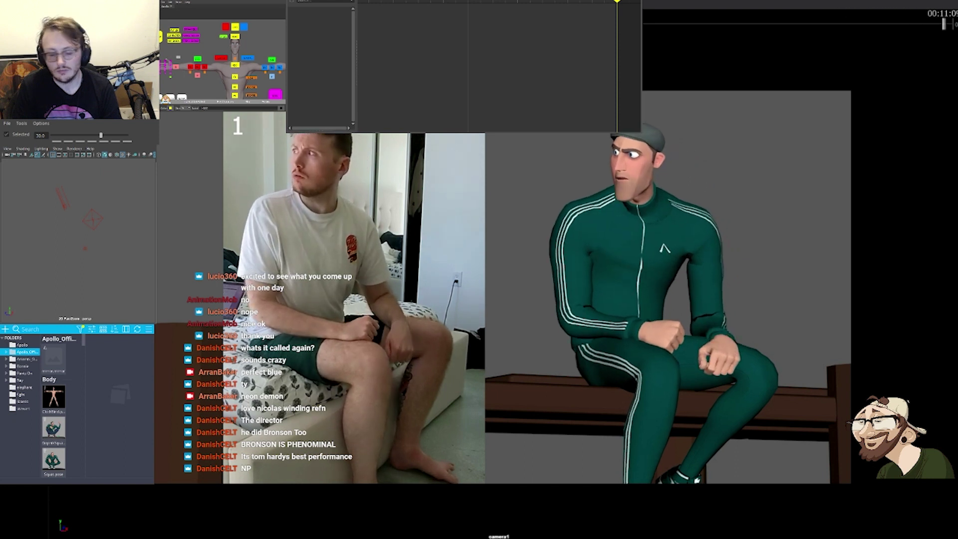